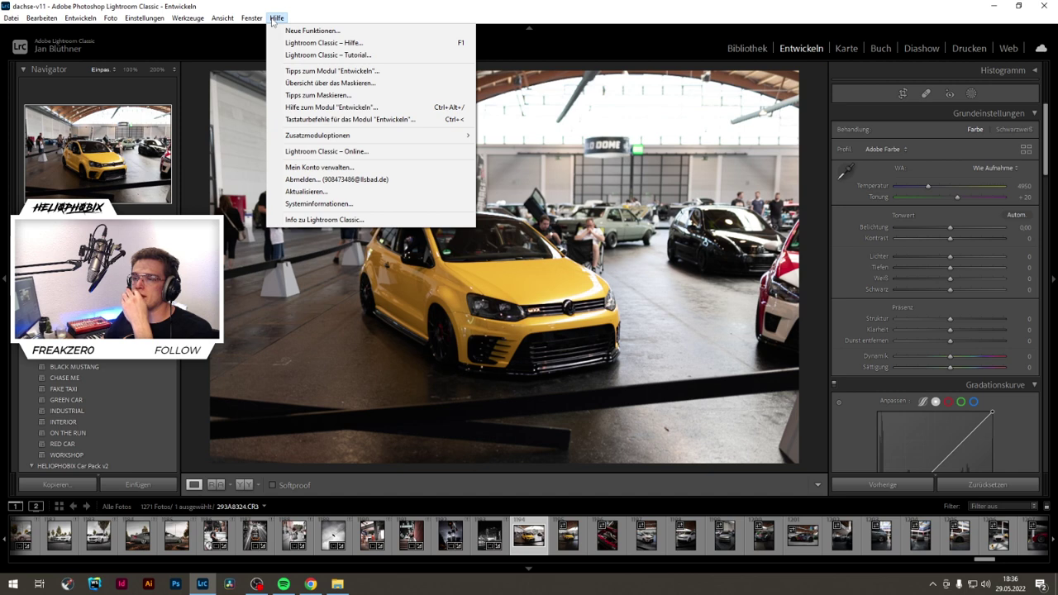
Step: Set the interface language to English in the preferences and restart Lightroom Classic to apply it
{"action": "left_click", "coordinate": [273, 18]}
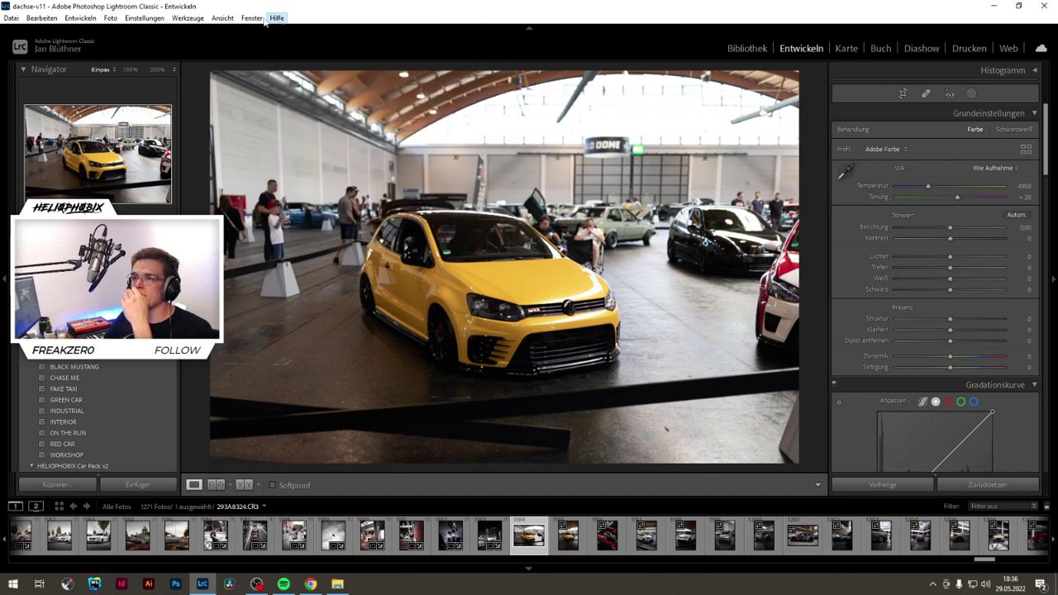
{"action": "left_click", "coordinate": [252, 18]}
{"action": "mouse_move", "coordinate": [224, 18]}
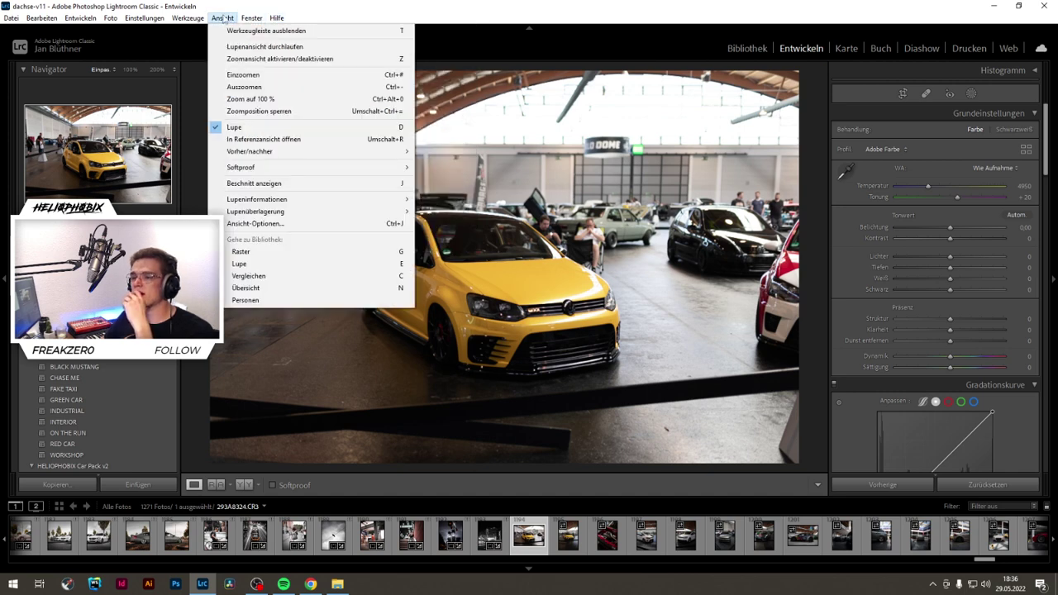
{"action": "mouse_move", "coordinate": [145, 20]}
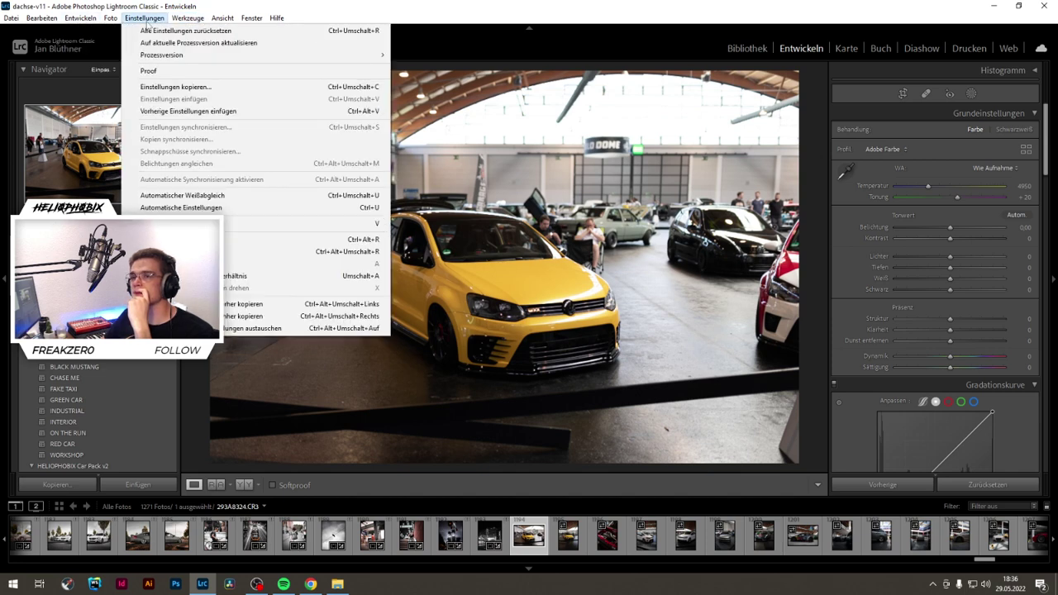
{"action": "mouse_move", "coordinate": [10, 20]}
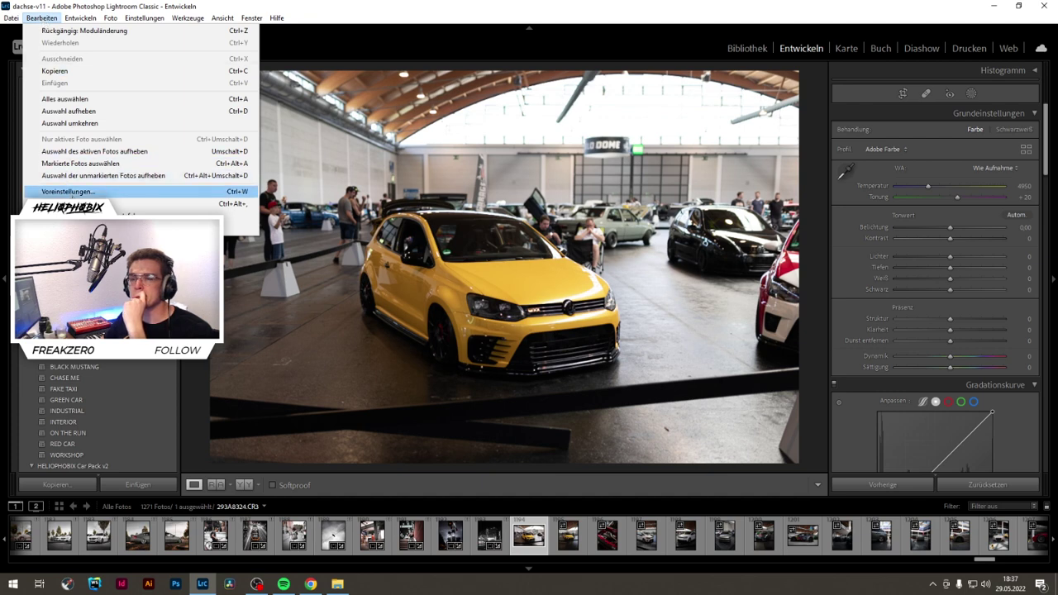
{"action": "left_click", "coordinate": [68, 191]}
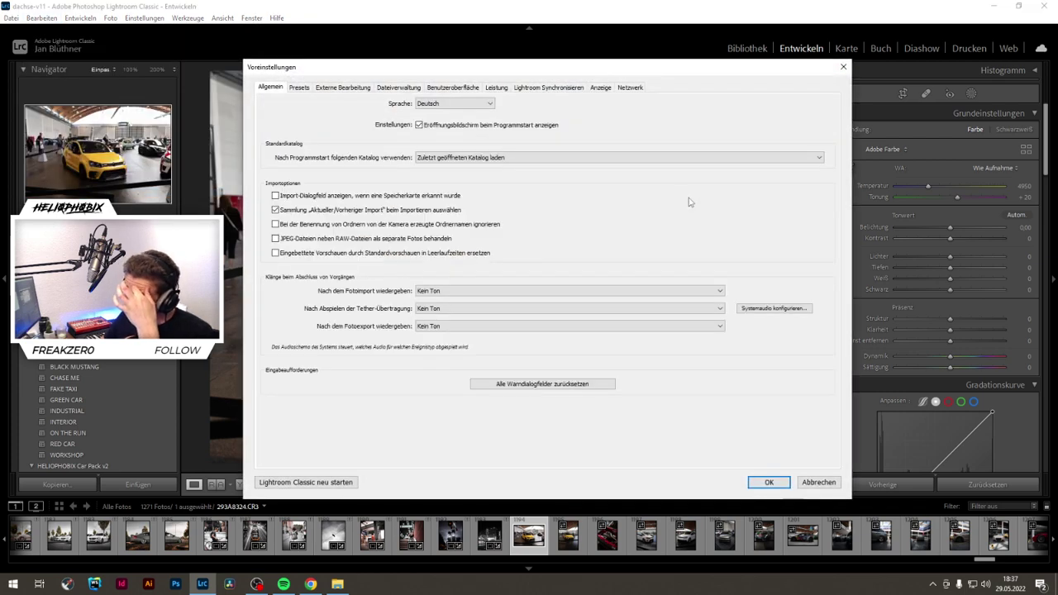
{"action": "left_click", "coordinate": [432, 106]}
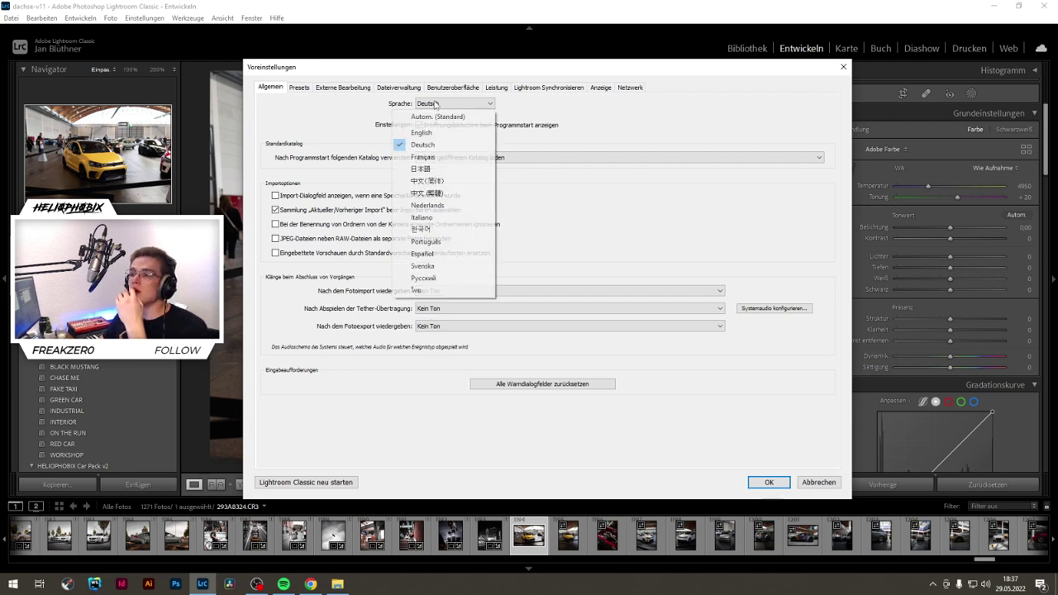
{"action": "left_click", "coordinate": [438, 134]}
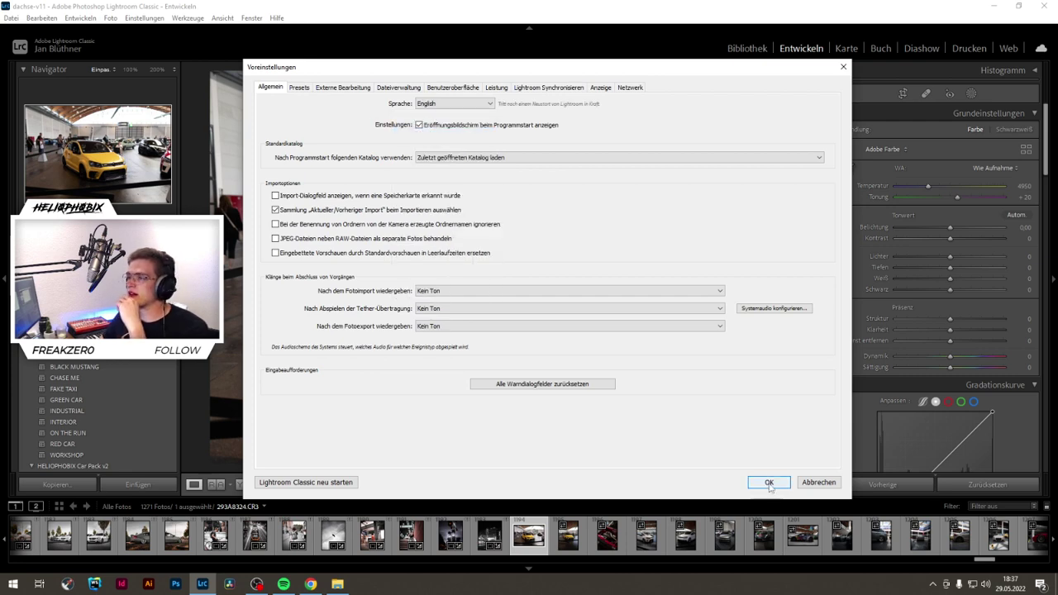
{"action": "left_click", "coordinate": [769, 483]}
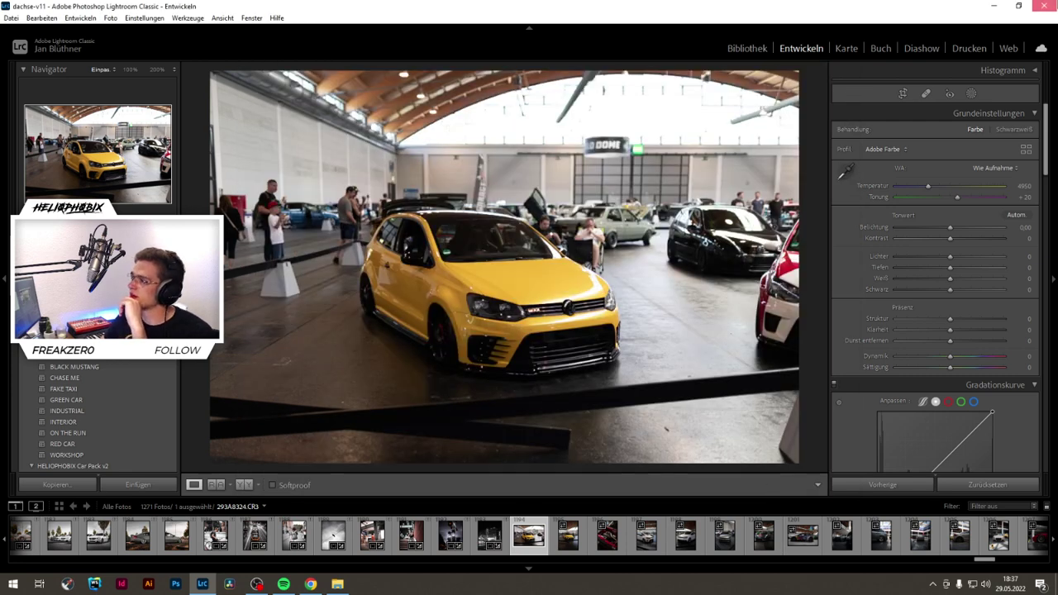
{"action": "key", "text": "ctrl+q"}
{"action": "left_click", "coordinate": [595, 317]}
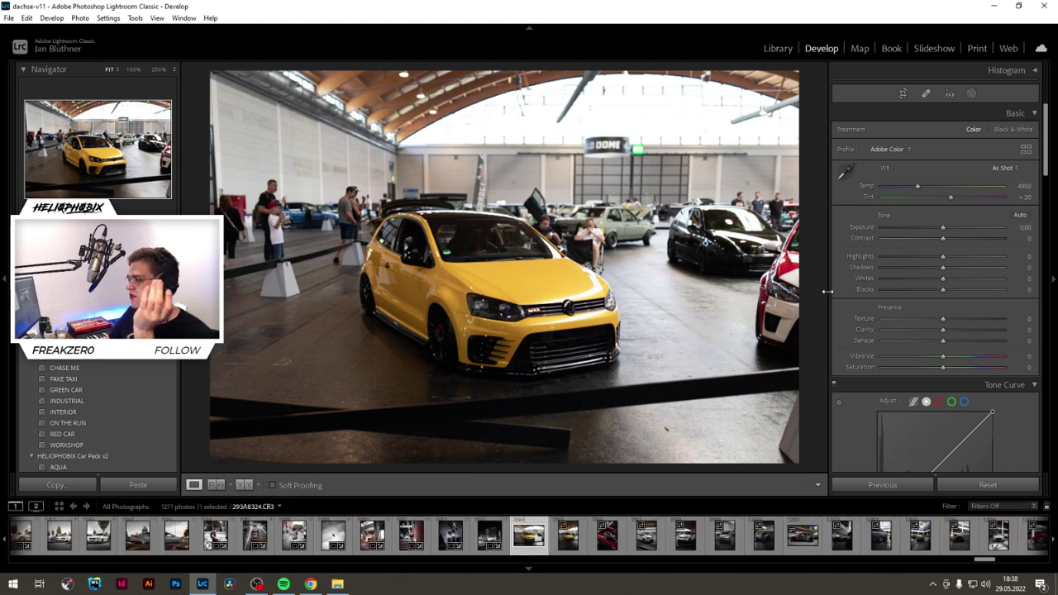
Step: Compare the sharpness of the yellow car's front at 100% in photos 293A8324.CR3 and 293A8327.CR3, returning to 293A8324.CR3
{"action": "left_click", "coordinate": [524, 316]}
{"action": "left_click", "coordinate": [523, 316]}
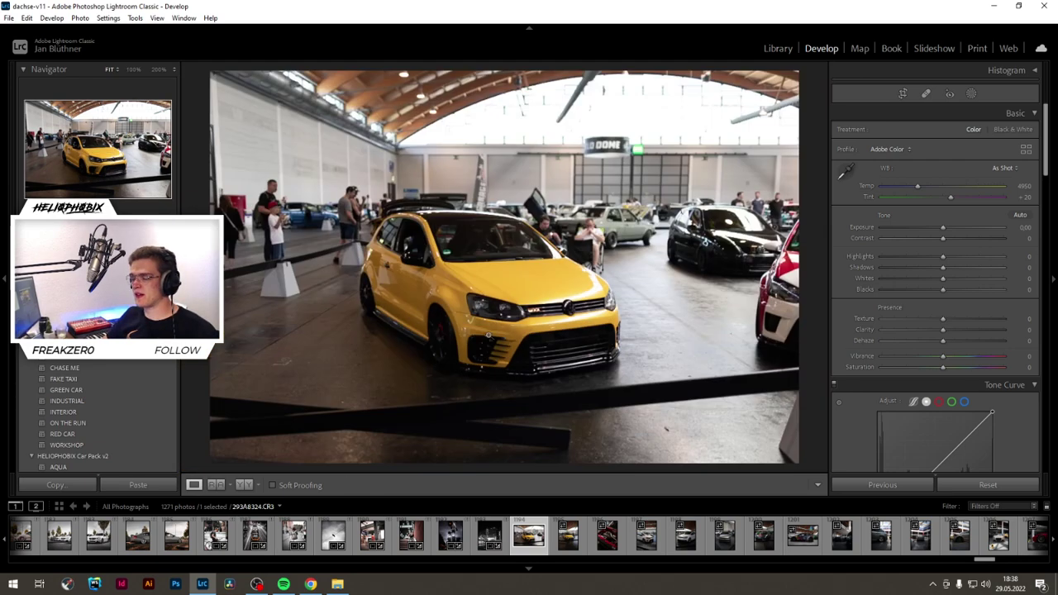
{"action": "left_click", "coordinate": [508, 316]}
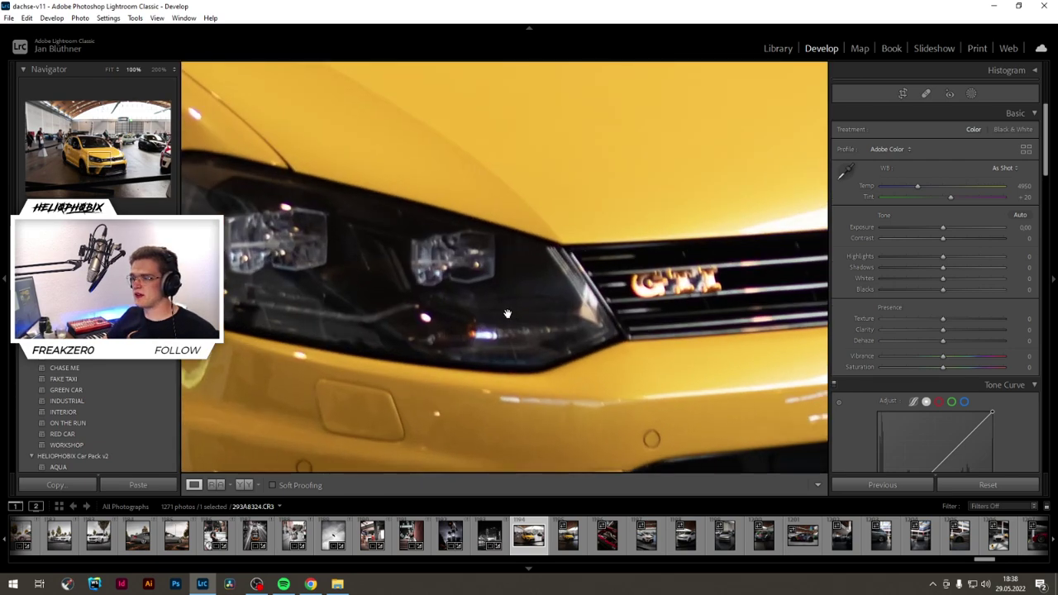
{"action": "left_click_drag", "start_coordinate": [509, 315], "coordinate": [405, 316]}
{"action": "left_click", "coordinate": [570, 539]}
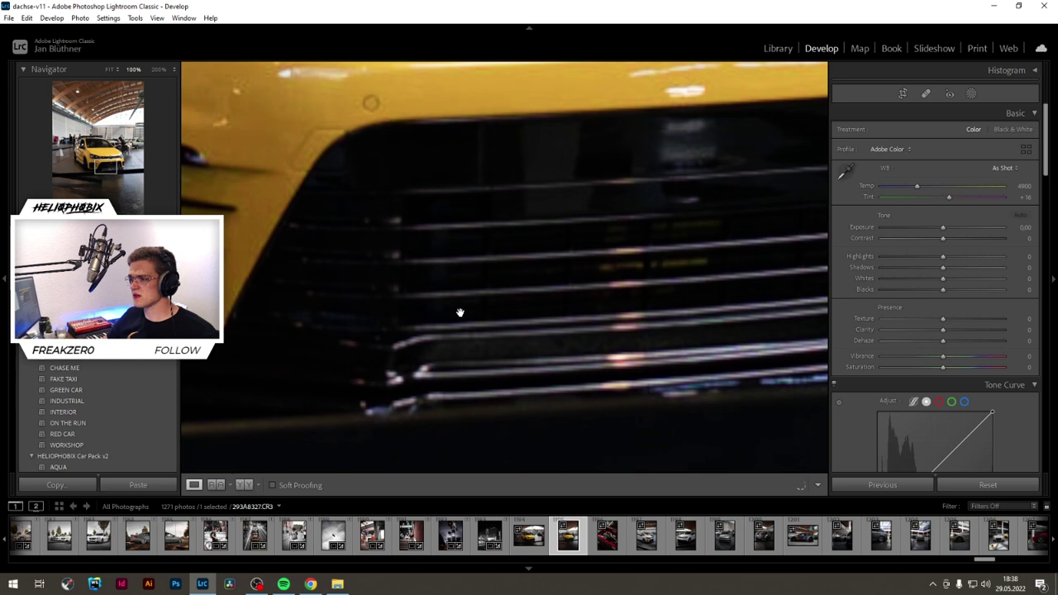
{"action": "left_click_drag", "start_coordinate": [458, 310], "coordinate": [559, 440]}
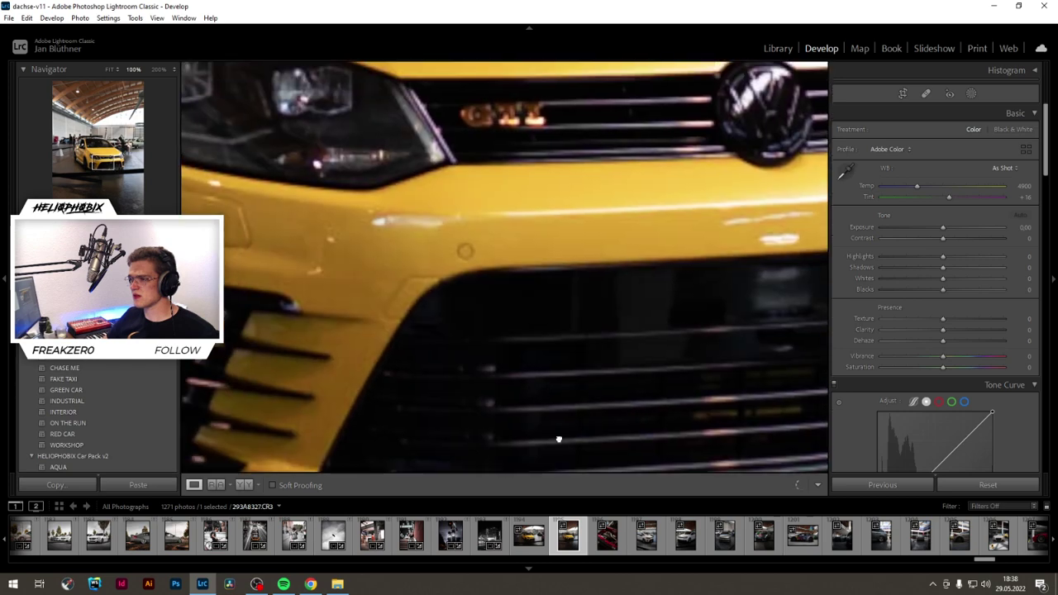
{"action": "left_click", "coordinate": [503, 373]}
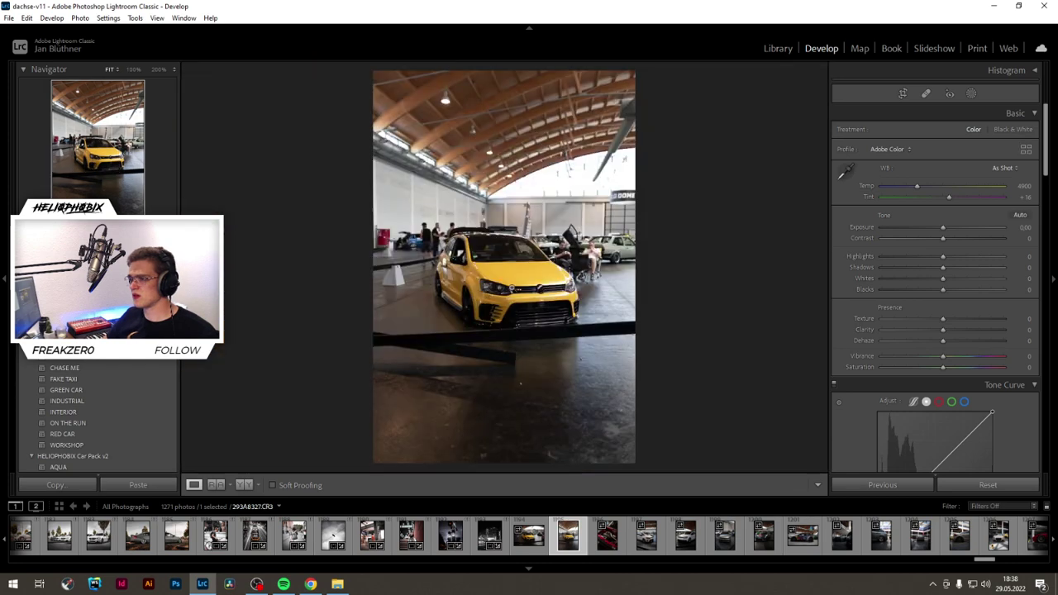
{"action": "left_click", "coordinate": [512, 289]}
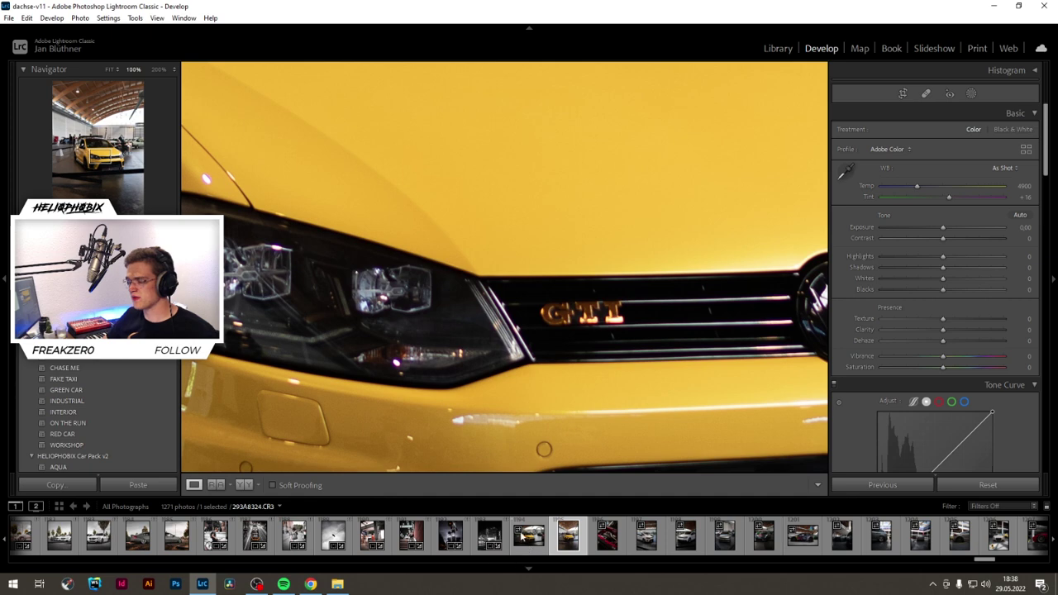
{"action": "left_click", "coordinate": [528, 536]}
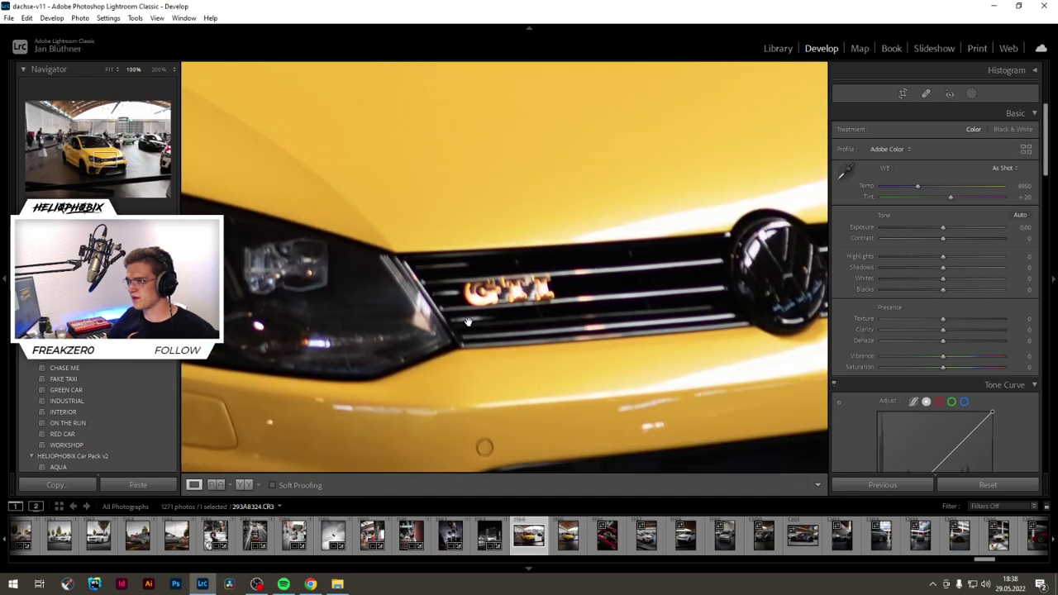
{"action": "left_click", "coordinate": [467, 322]}
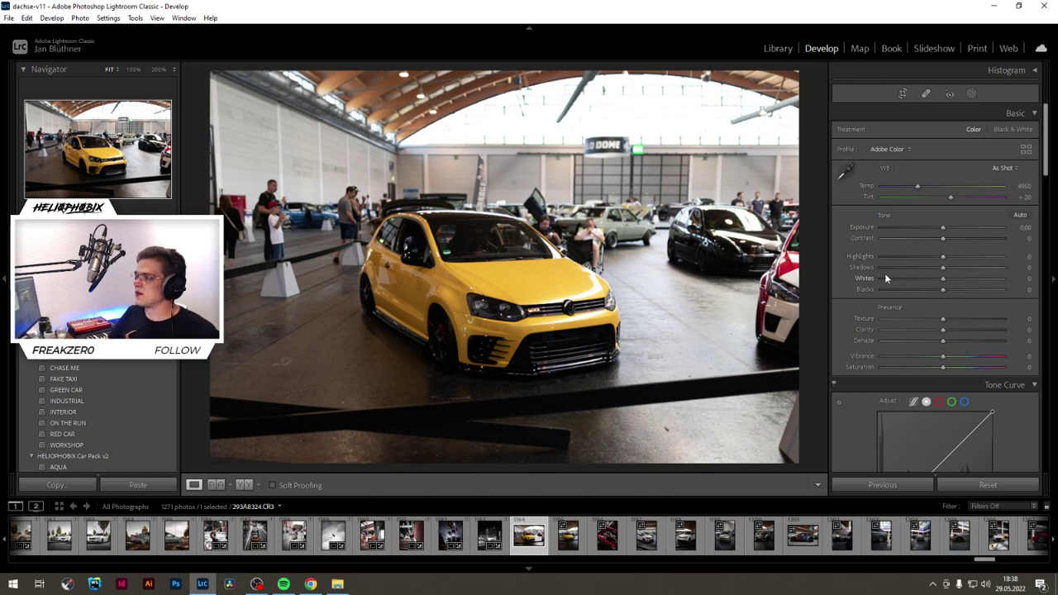
Step: Try highlights at -50 on the yellow car photo, reset them, and set the exposure to +0.25
{"action": "mouse_move", "coordinate": [929, 258]}
{"action": "left_mouse_down"}
{"action": "mouse_move", "coordinate": [851, 256]}
{"action": "mouse_move", "coordinate": [909, 257]}
{"action": "left_mouse_up"}
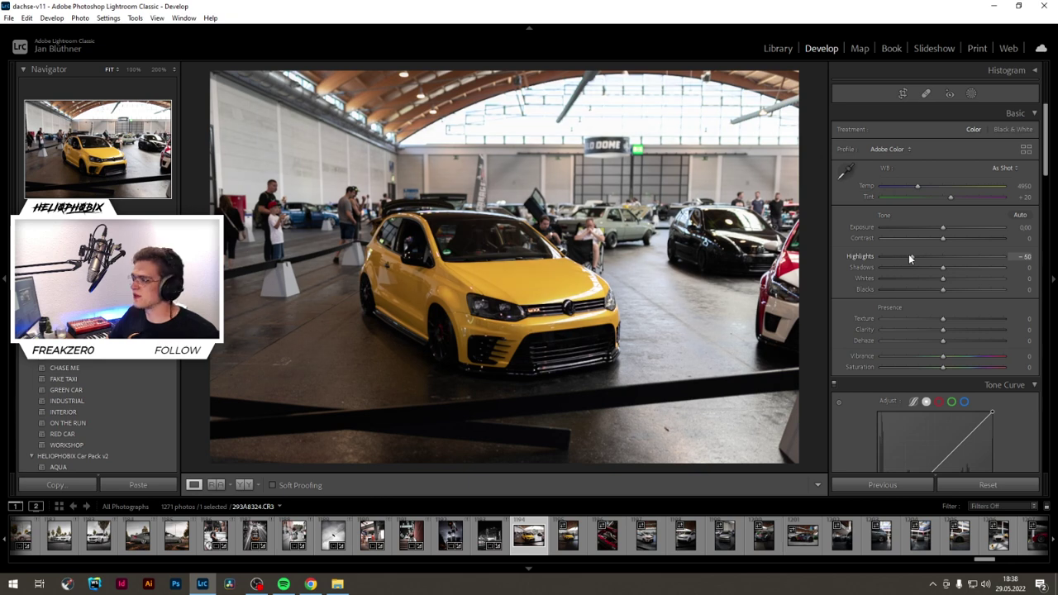
{"action": "double_click", "coordinate": [860, 257]}
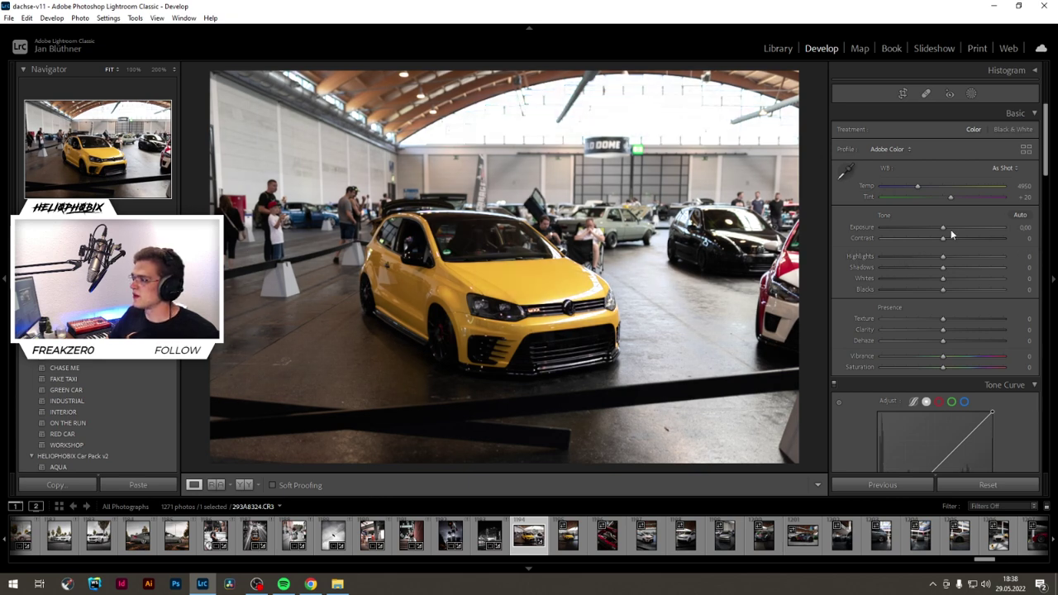
{"action": "left_click_drag", "start_coordinate": [950, 229], "coordinate": [948, 232]}
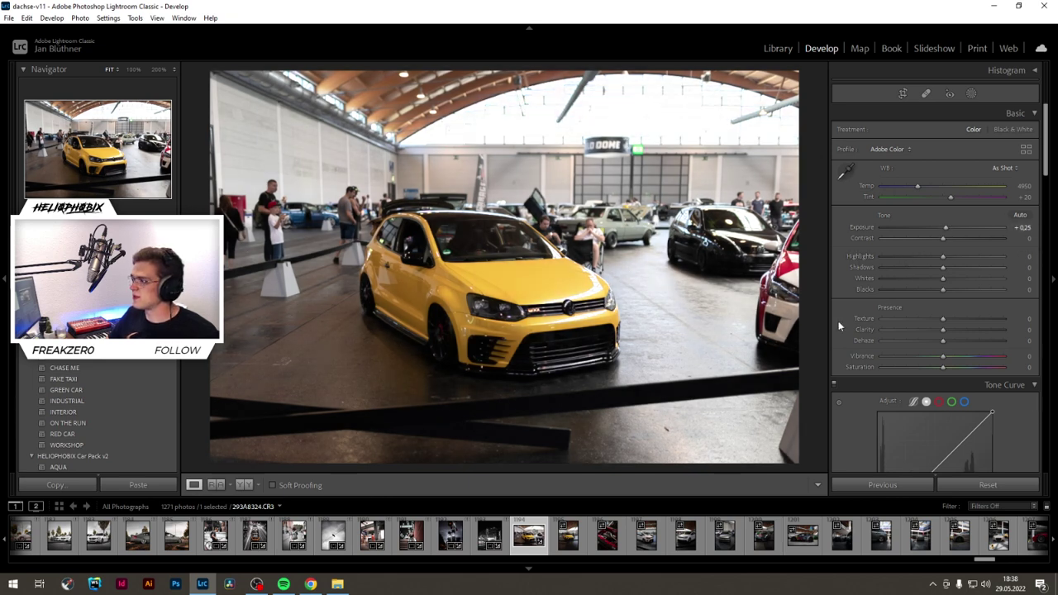
Step: Shape the tone curve into a gentle S with slightly lowered shadows and an upper point at about input 182, output 192
{"action": "scroll", "coordinate": [839, 320], "scroll_direction": "down", "scroll_amount": 3}
{"action": "left_click", "coordinate": [936, 372]}
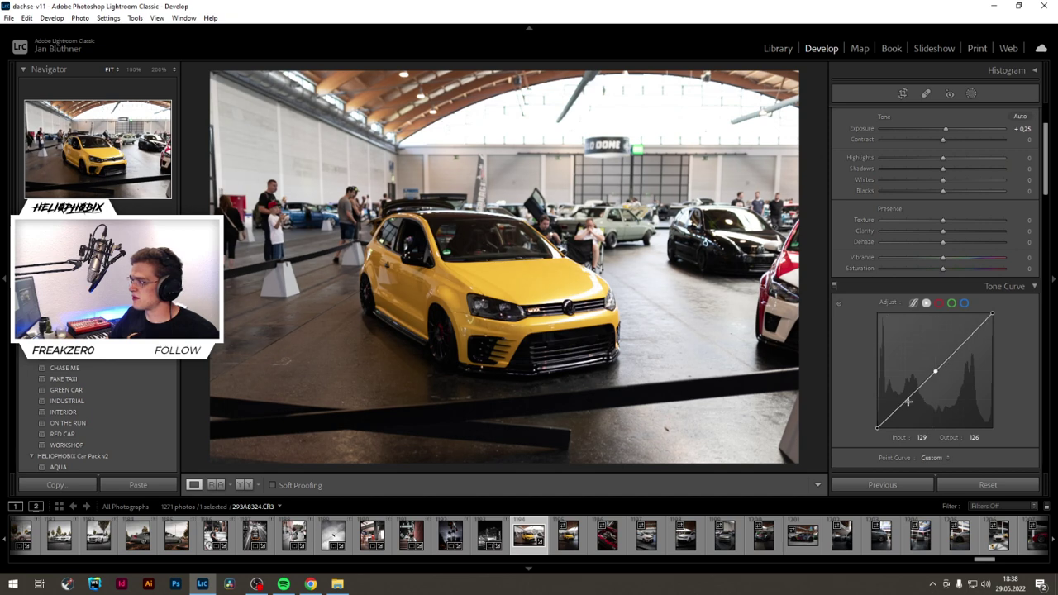
{"action": "left_click_drag", "start_coordinate": [911, 397], "coordinate": [871, 437]}
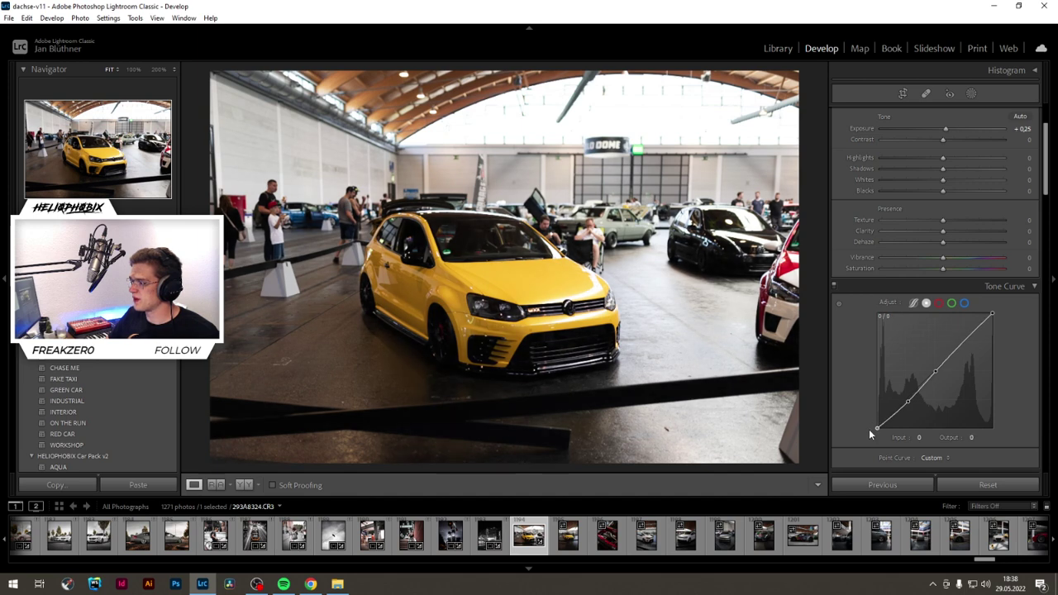
{"action": "left_click", "coordinate": [886, 422]}
{"action": "left_click", "coordinate": [961, 343]}
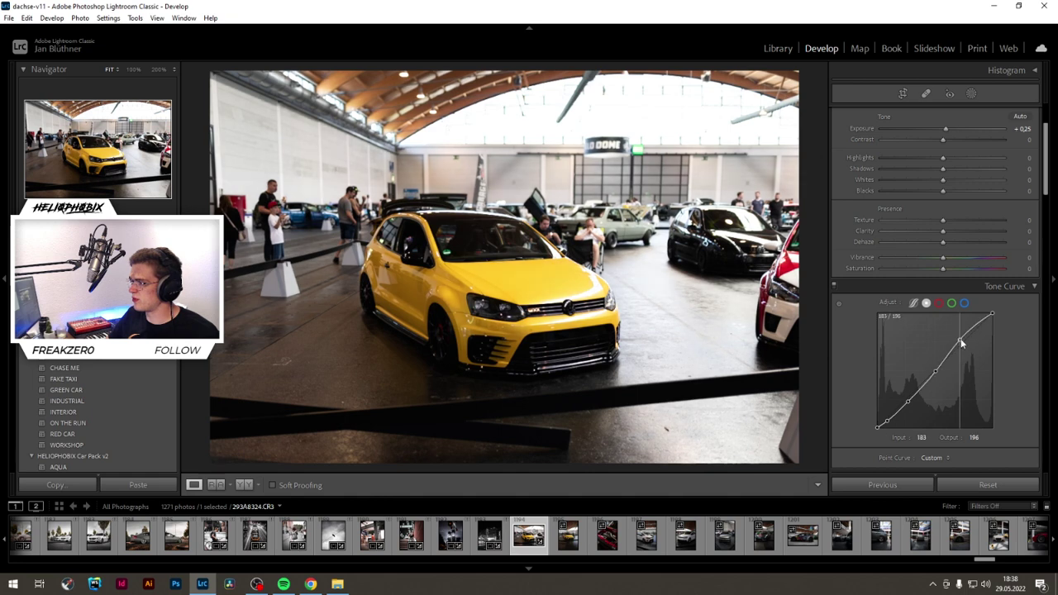
{"action": "scroll", "coordinate": [896, 359], "scroll_direction": "up", "scroll_amount": 3}
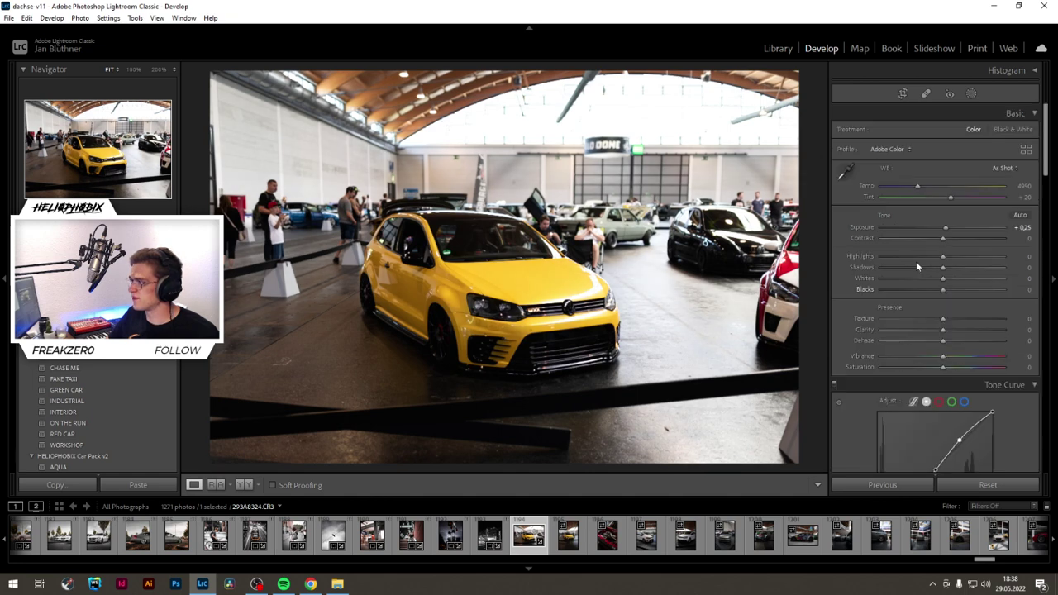
{"action": "left_click_drag", "start_coordinate": [944, 240], "coordinate": [935, 243]}
{"action": "double_click", "coordinate": [861, 239]}
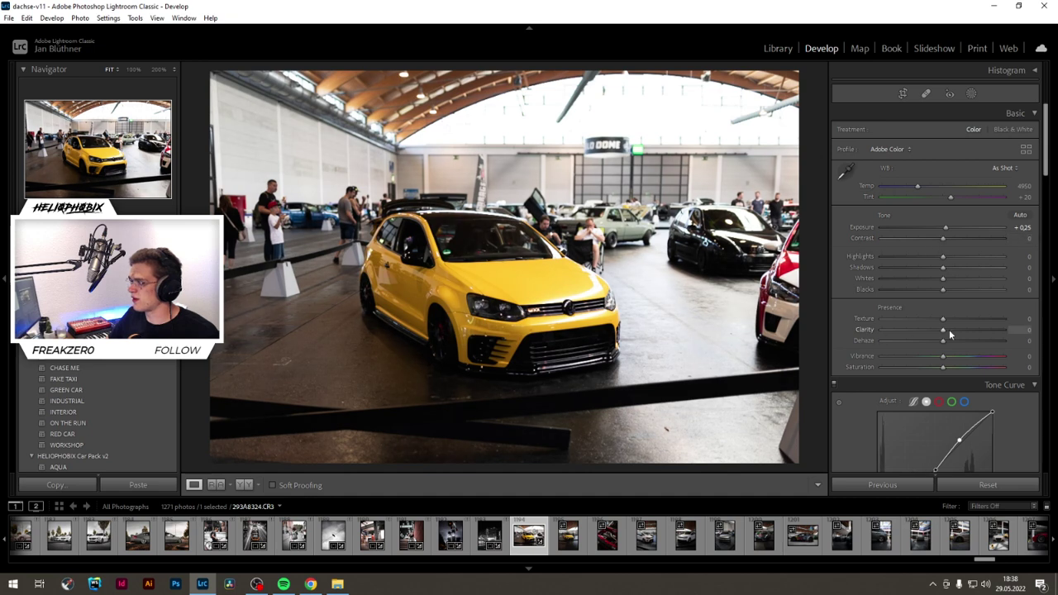
Step: Set the photo's clarity to -5
{"action": "left_click_drag", "start_coordinate": [946, 333], "coordinate": [940, 333]}
{"action": "left_click", "coordinate": [1025, 330]}
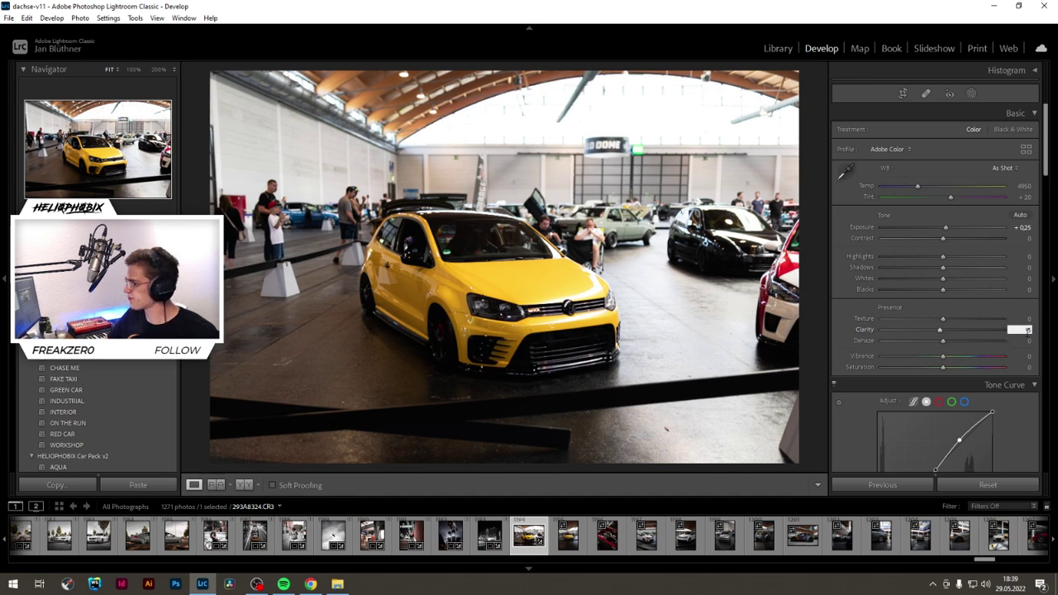
{"action": "type", "text": "-5"}
{"action": "key", "text": "Return"}
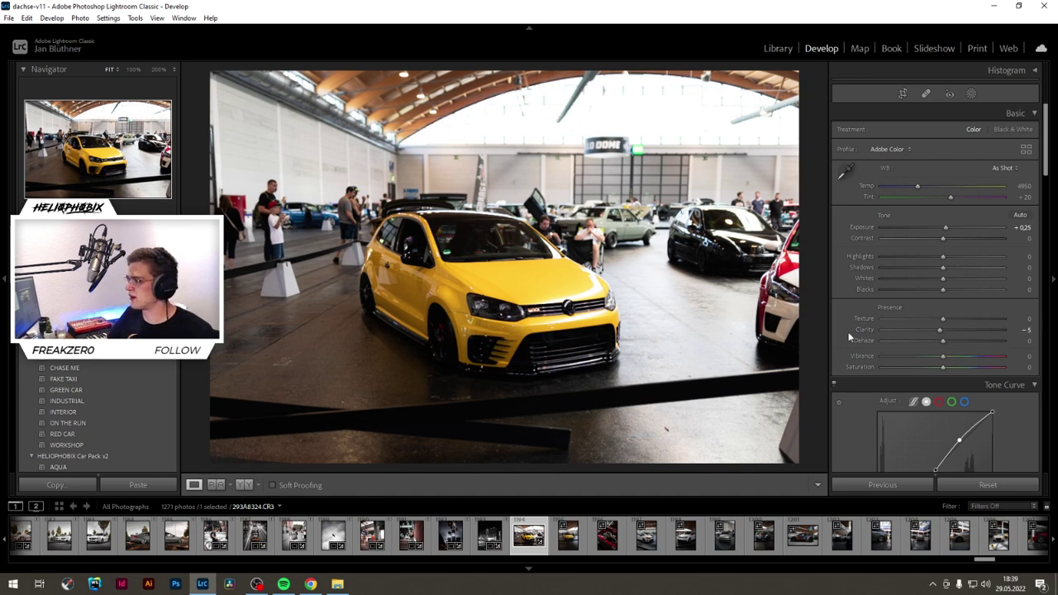
Step: Remove the blue and aqua tones from the photo by setting the saturation of both colors to -100
{"action": "scroll", "coordinate": [849, 336], "scroll_direction": "down", "scroll_amount": 3}
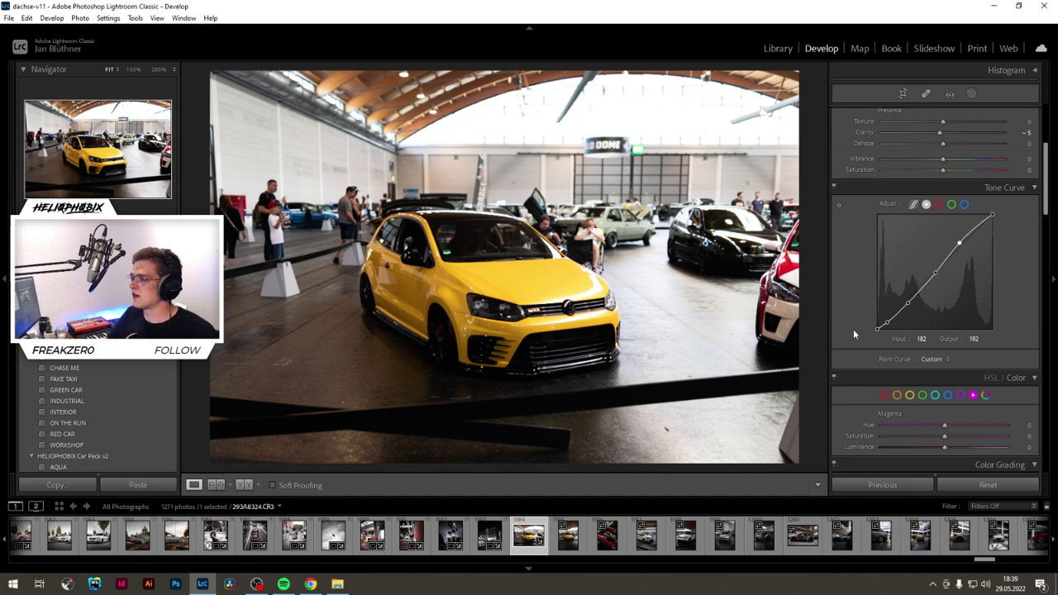
{"action": "scroll", "coordinate": [855, 327], "scroll_direction": "down", "scroll_amount": 2}
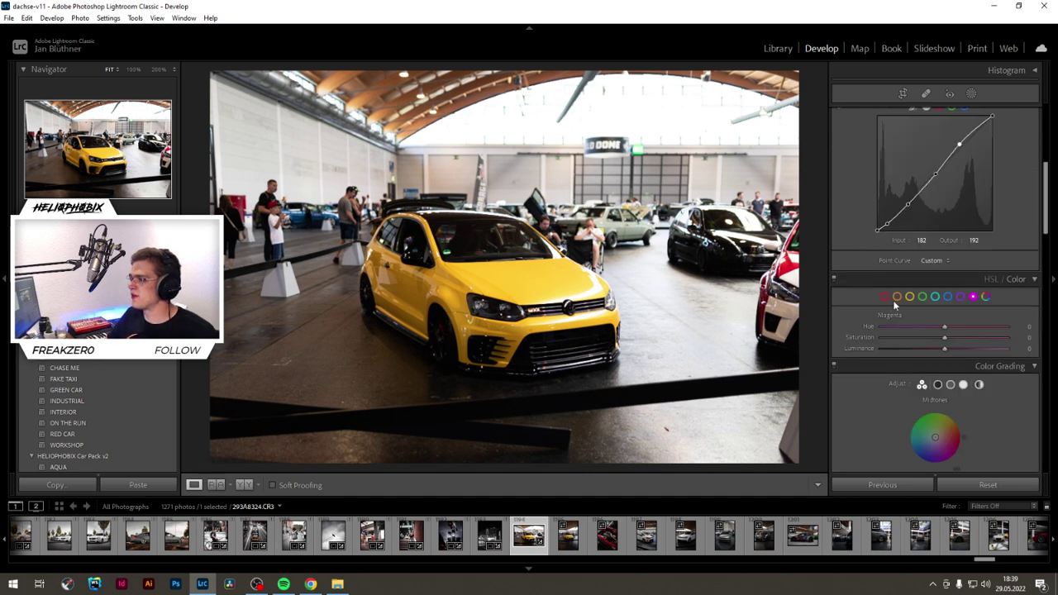
{"action": "left_click", "coordinate": [948, 297]}
{"action": "left_click_drag", "start_coordinate": [945, 338], "coordinate": [852, 339]}
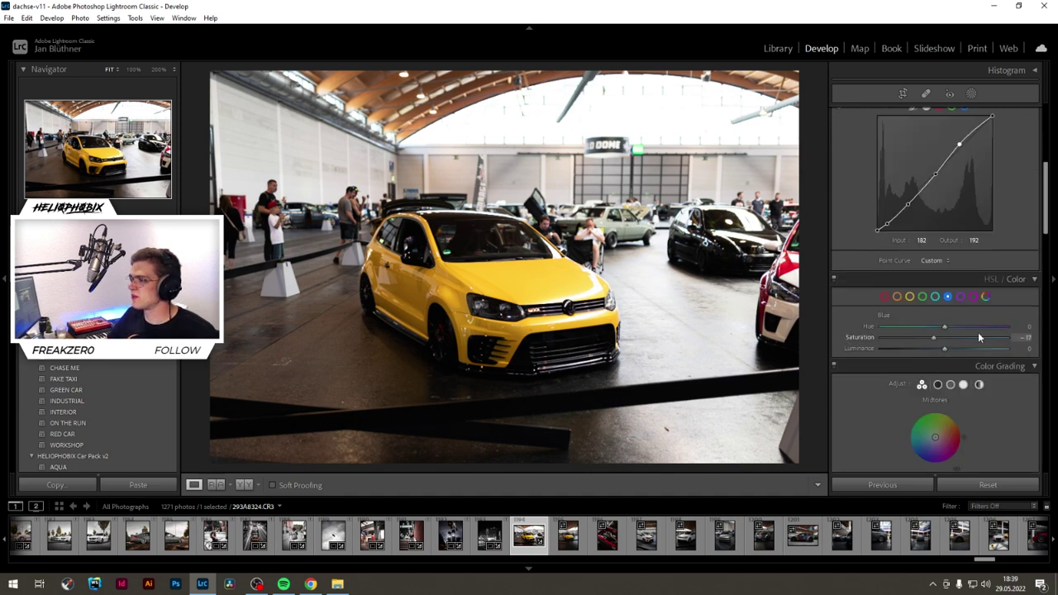
{"action": "left_click_drag", "start_coordinate": [979, 333], "coordinate": [794, 339]}
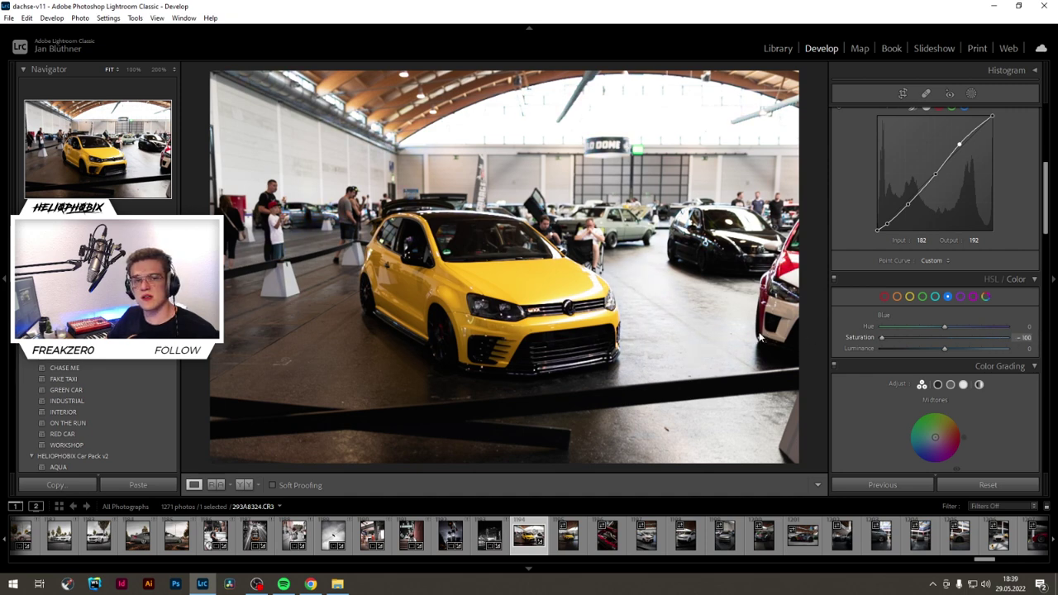
{"action": "left_click", "coordinate": [936, 297]}
{"action": "left_click_drag", "start_coordinate": [942, 337], "coordinate": [840, 361]}
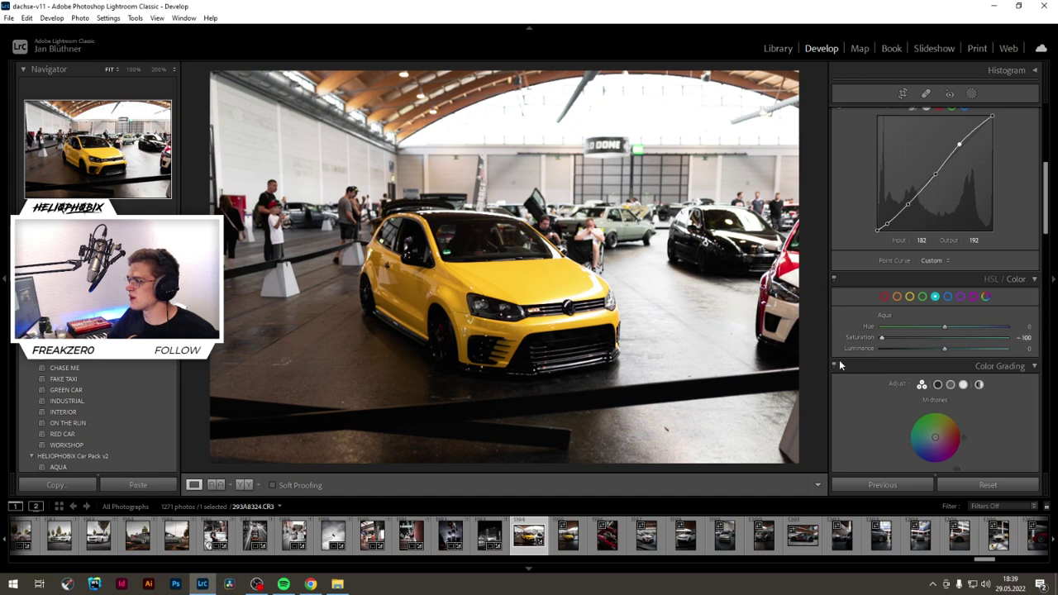
Step: Set the green hue to -100, the yellow hue to -11 and the yellow saturation to about +7
{"action": "left_click", "coordinate": [923, 296]}
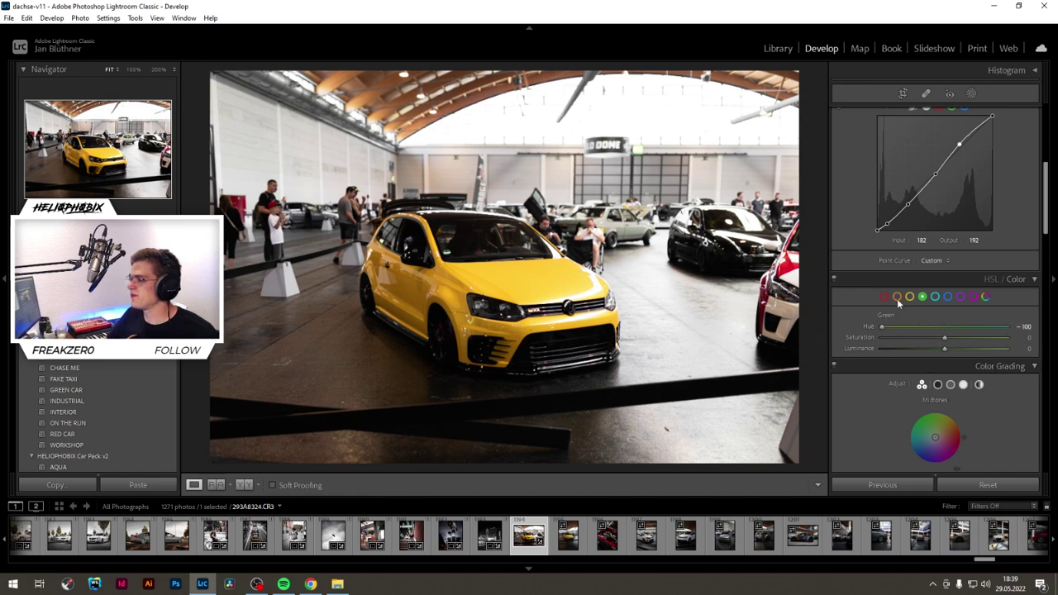
{"action": "mouse_move", "coordinate": [947, 328]}
{"action": "left_mouse_down"}
{"action": "mouse_move", "coordinate": [927, 327]}
{"action": "mouse_move", "coordinate": [949, 336]}
{"action": "left_mouse_up"}
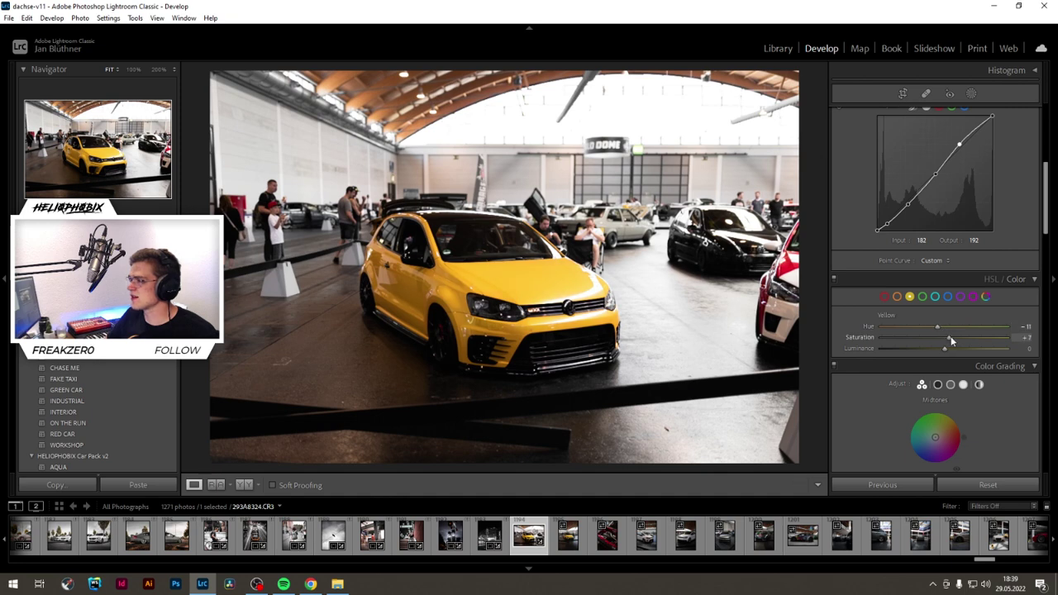
Step: Shift the photo's purple tones by setting the purple hue to +83 and the purple saturation to -84
{"action": "left_click", "coordinate": [973, 296]}
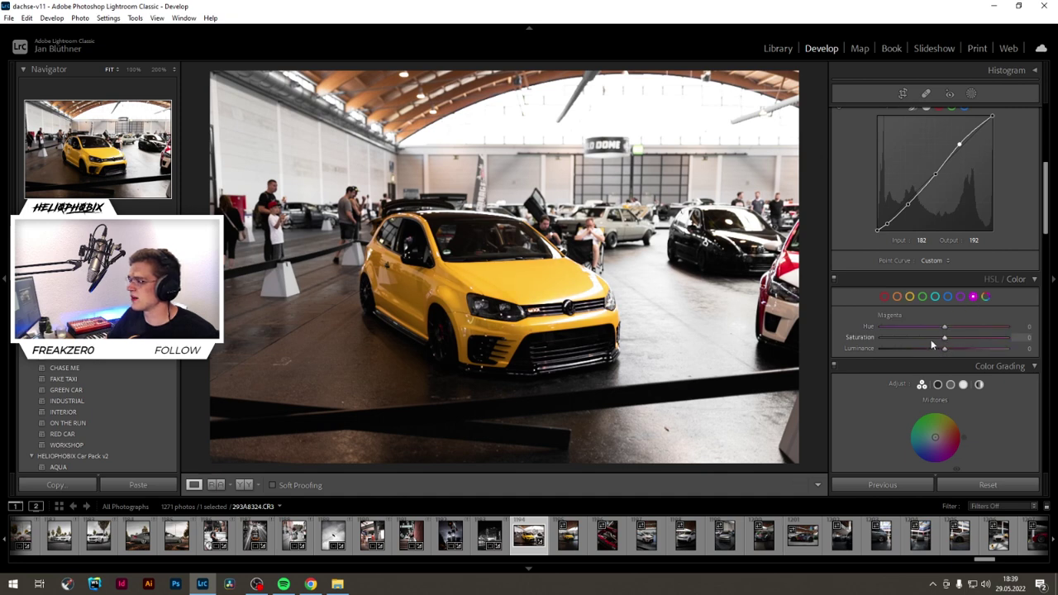
{"action": "left_click", "coordinate": [961, 296]}
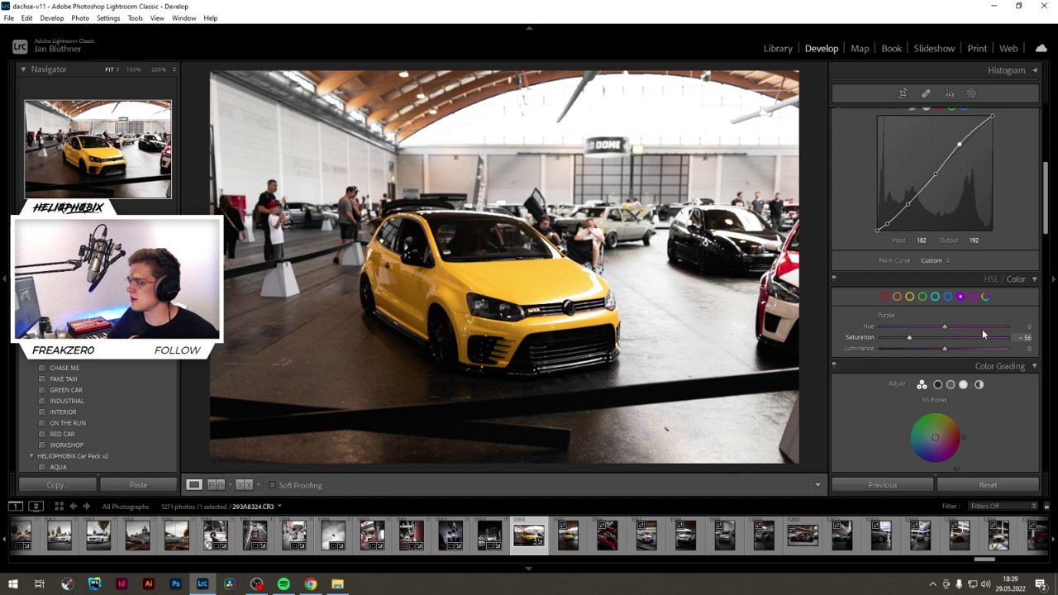
{"action": "left_click_drag", "start_coordinate": [917, 340], "coordinate": [901, 338]}
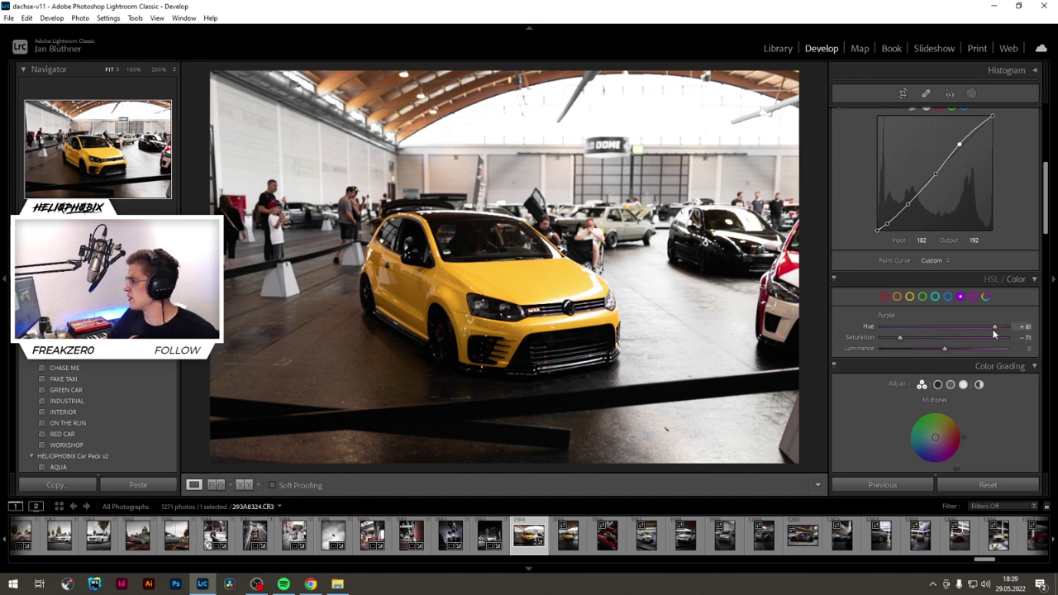
{"action": "left_click_drag", "start_coordinate": [894, 339], "coordinate": [888, 339]}
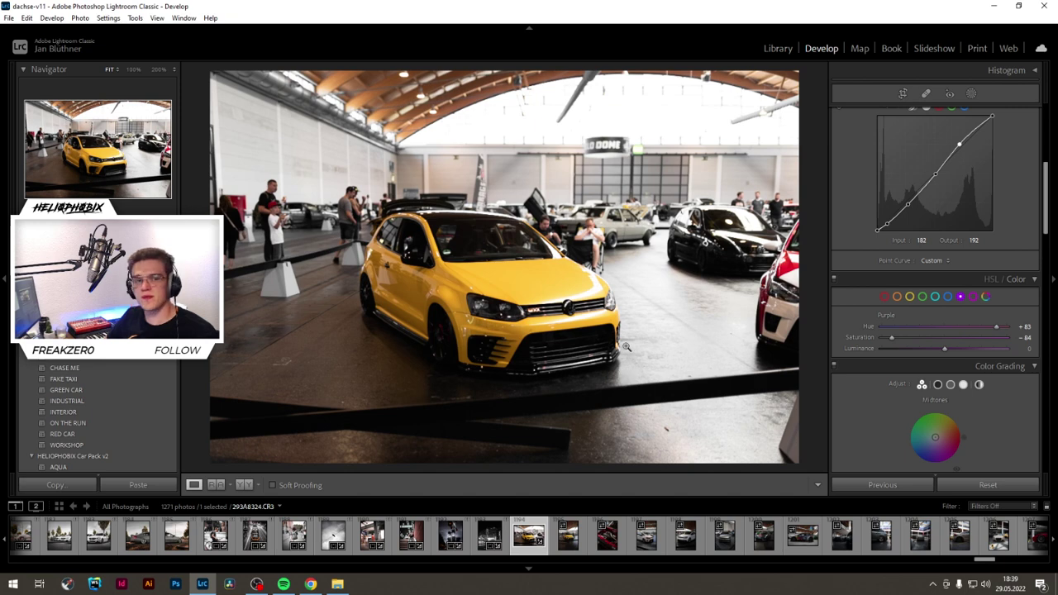
Step: Set the photo's highlights to -25 and its shadows to +24
{"action": "scroll", "coordinate": [846, 304], "scroll_direction": "up", "scroll_amount": 5}
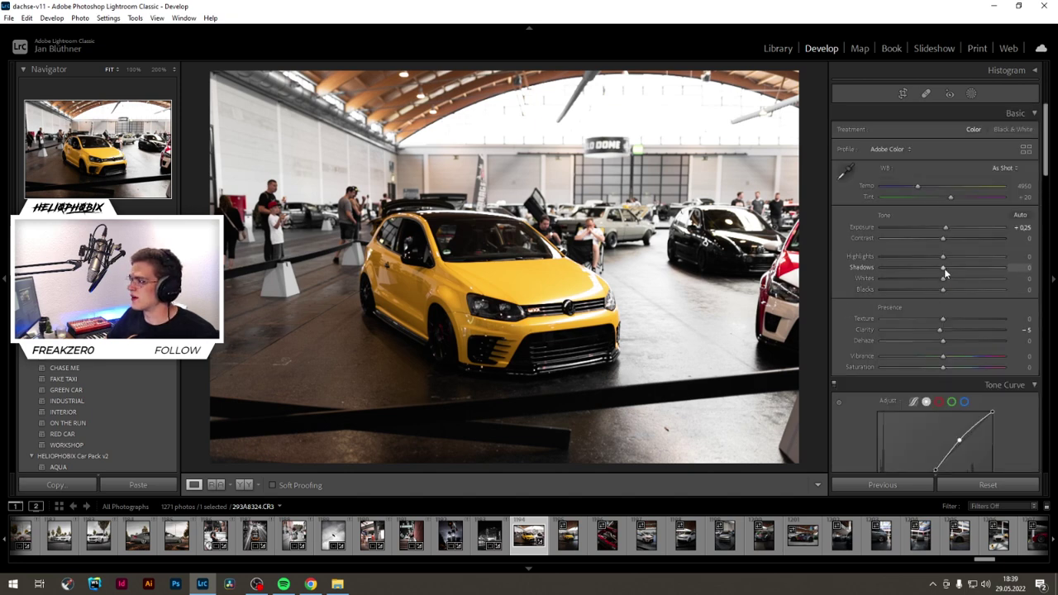
{"action": "mouse_move", "coordinate": [943, 268]}
{"action": "left_mouse_down"}
{"action": "mouse_move", "coordinate": [963, 268]}
{"action": "mouse_move", "coordinate": [931, 259]}
{"action": "left_mouse_up"}
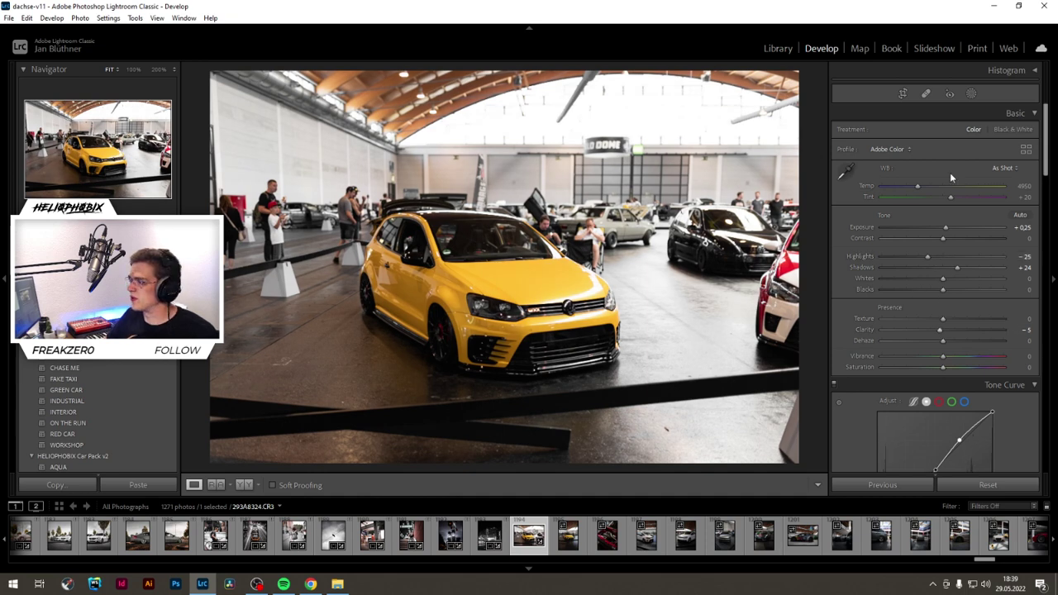
Step: Crop the photo to a 16 x 9 aspect ratio, reframe it around the yellow car and straighten it to an angle of -0.16
{"action": "left_click", "coordinate": [903, 93]}
{"action": "left_click_drag", "start_coordinate": [501, 457], "coordinate": [501, 441]}
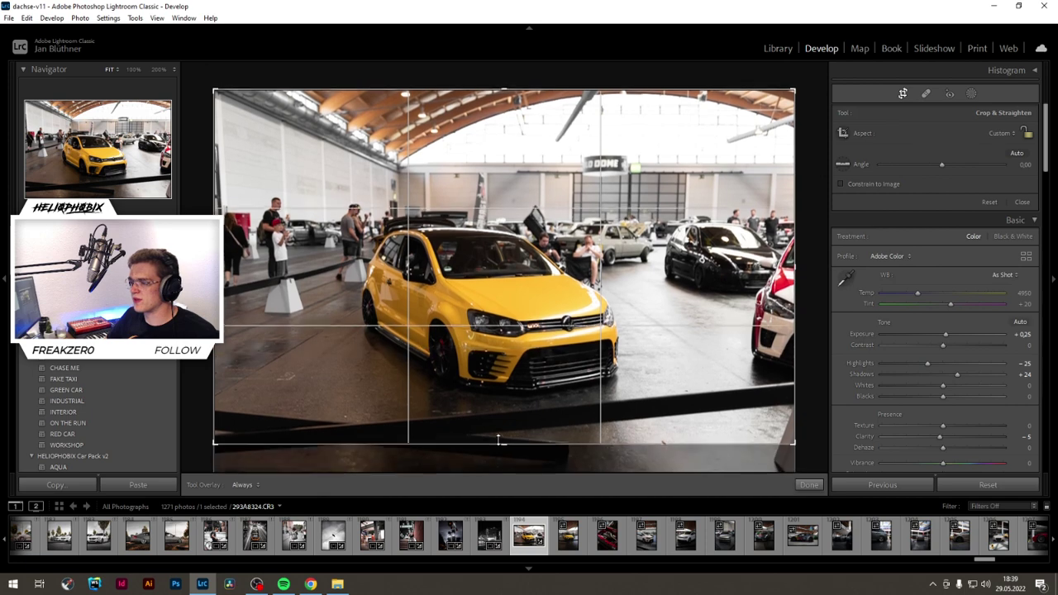
{"action": "left_click", "coordinate": [1000, 133]}
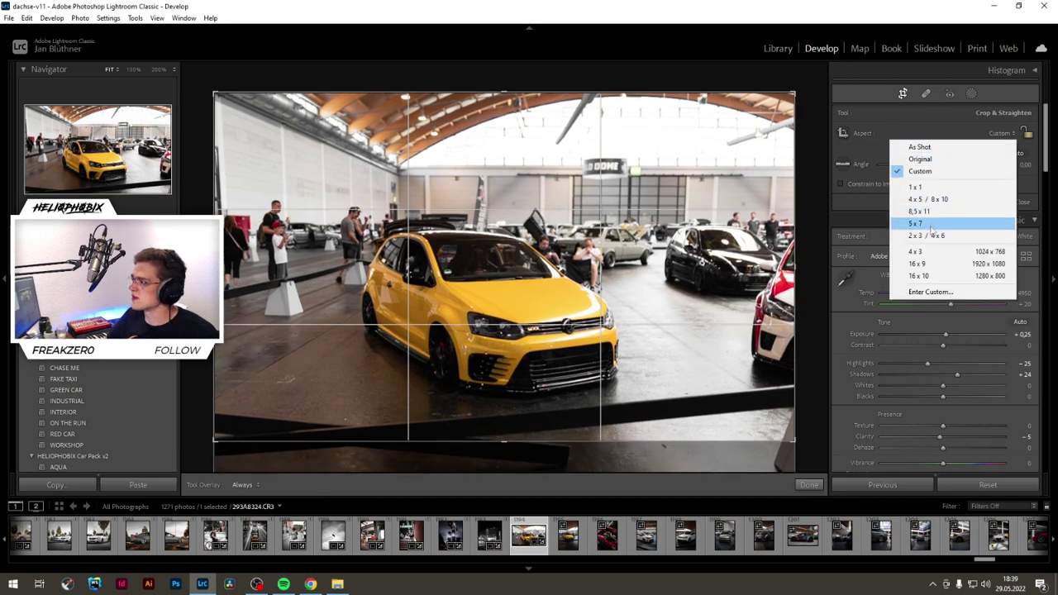
{"action": "left_click", "coordinate": [918, 264]}
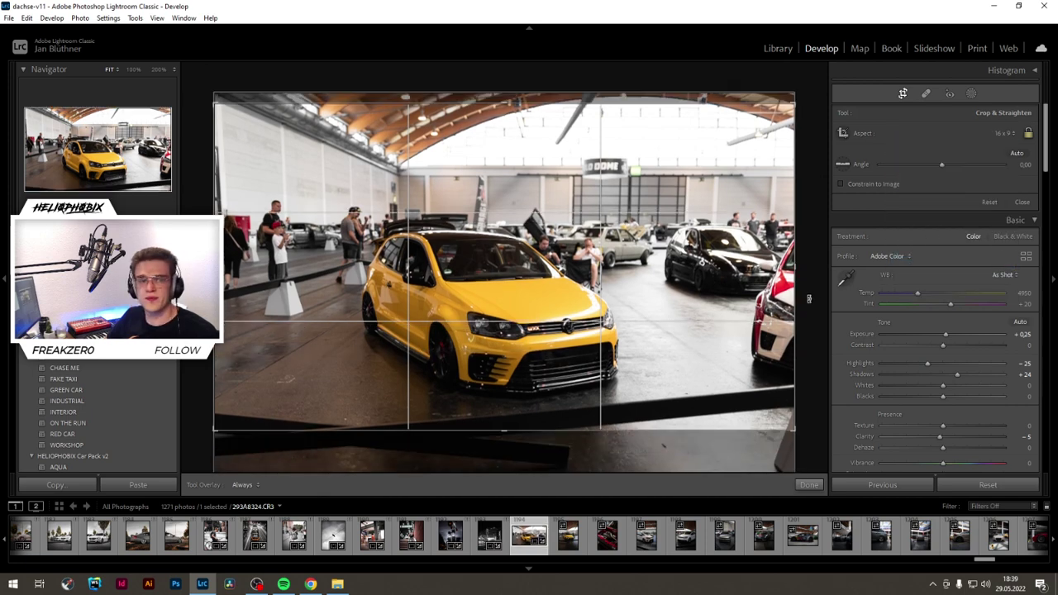
{"action": "left_click_drag", "start_coordinate": [673, 310], "coordinate": [667, 296]}
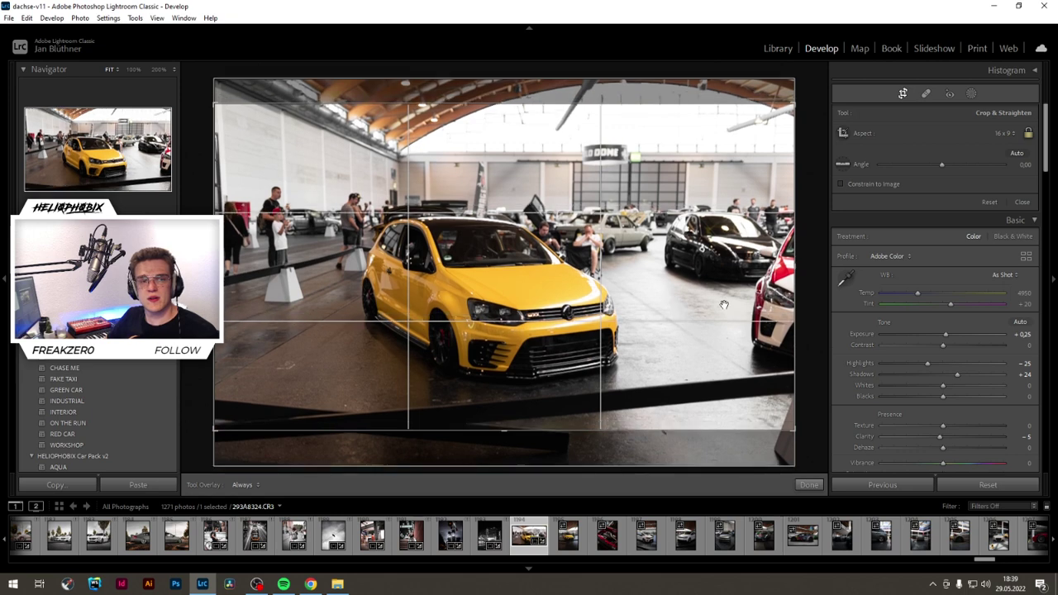
{"action": "left_click_drag", "start_coordinate": [809, 272], "coordinate": [812, 270]}
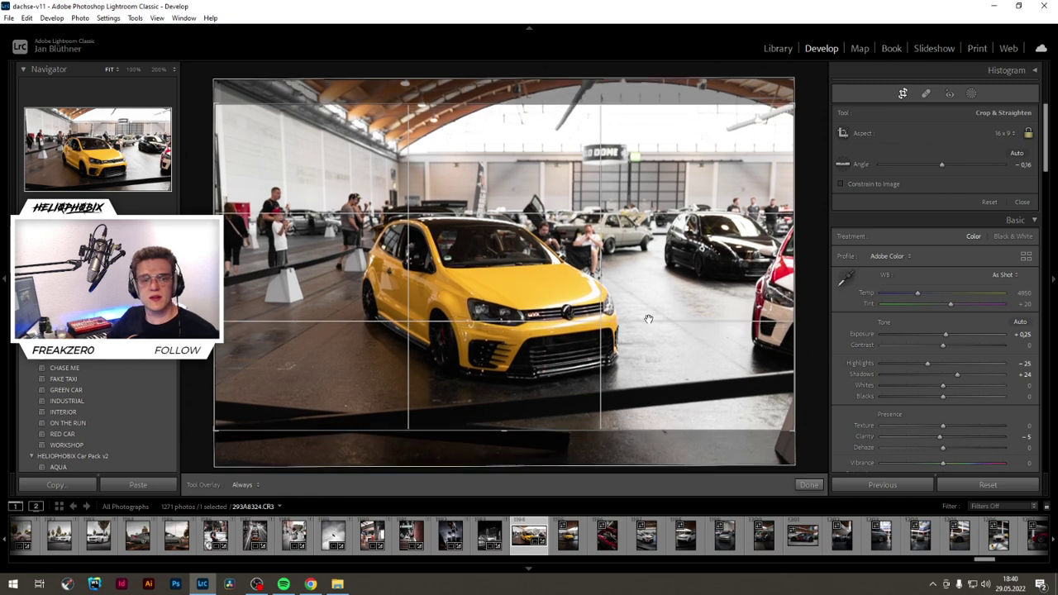
{"action": "key", "text": "Return"}
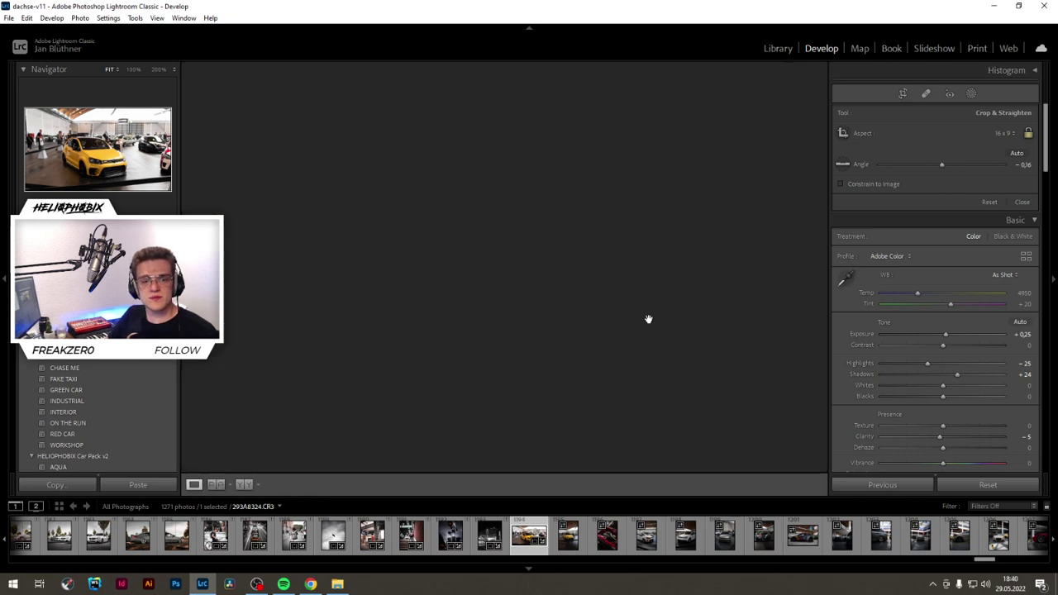
Step: Add a radial gradient mask over the yellow car and fit its ellipse closely around the front and side of the body
{"action": "left_click", "coordinate": [973, 95]}
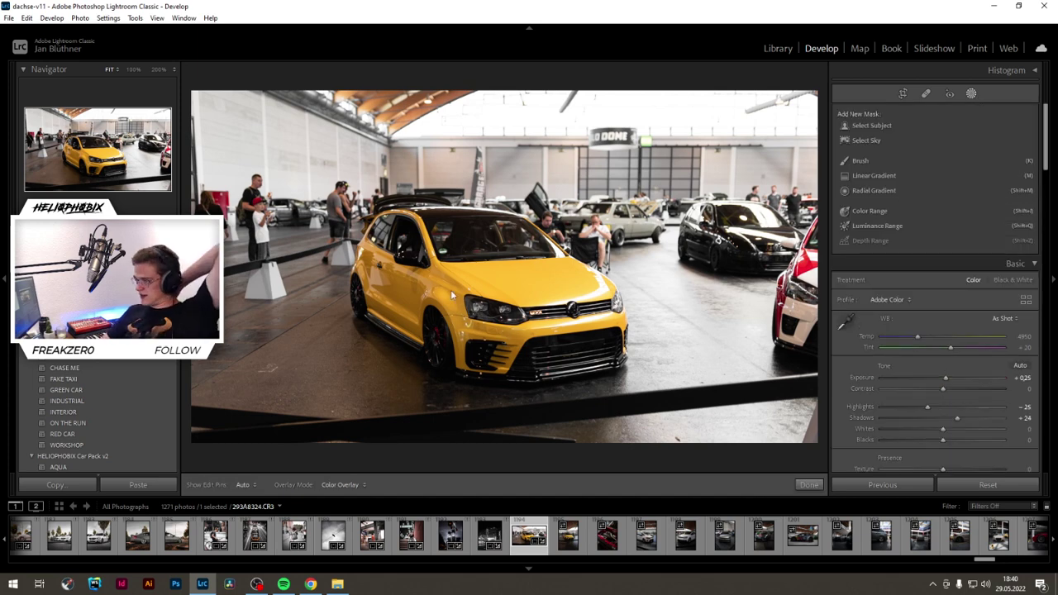
{"action": "left_click", "coordinate": [873, 190]}
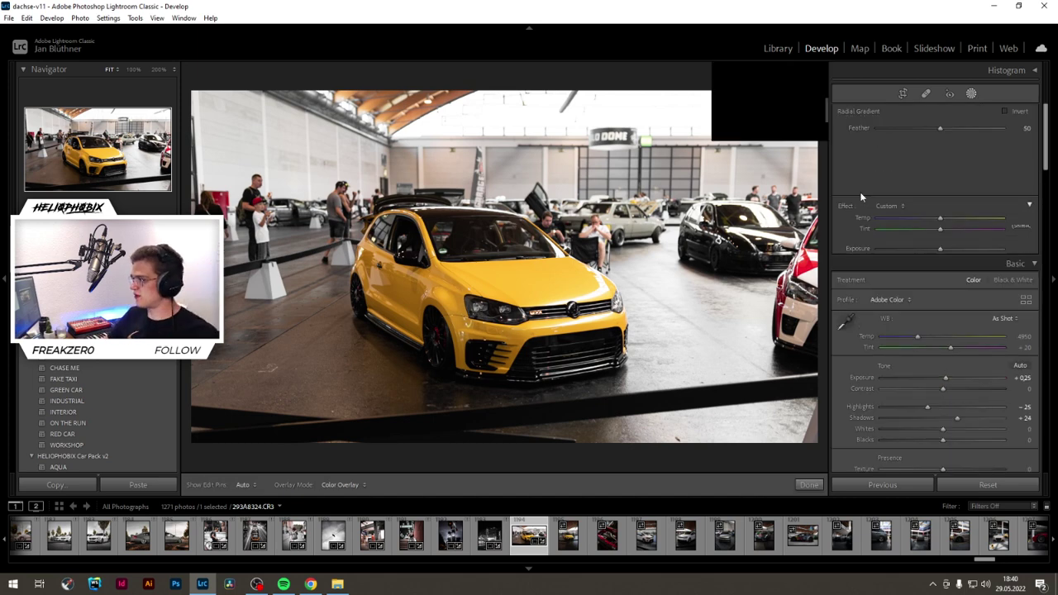
{"action": "left_click_drag", "start_coordinate": [455, 289], "coordinate": [614, 329]}
{"action": "left_click_drag", "start_coordinate": [434, 307], "coordinate": [481, 300]}
{"action": "key", "text": "o"}
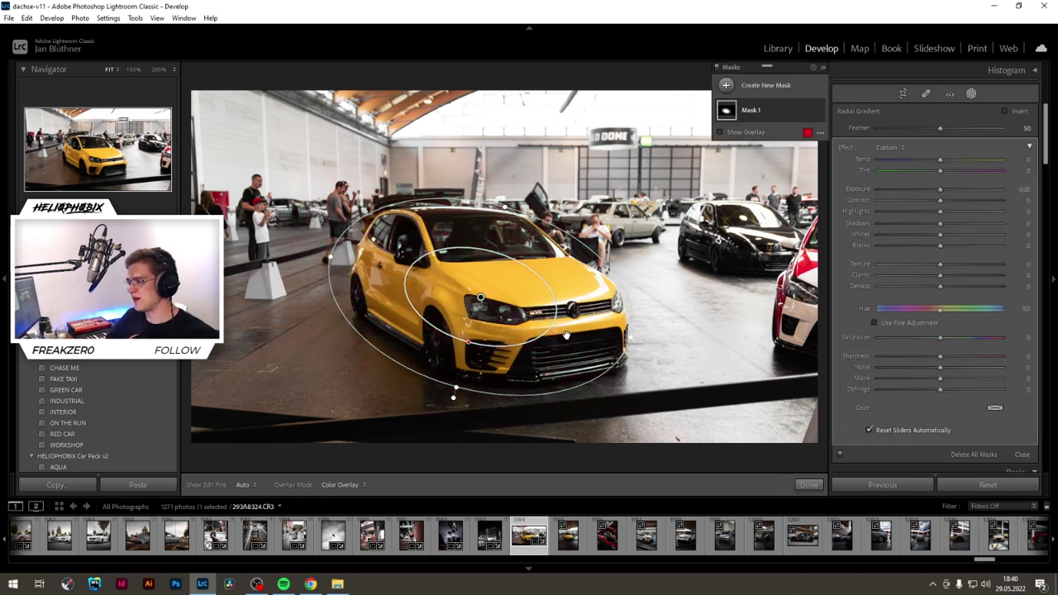
{"action": "left_click_drag", "start_coordinate": [457, 387], "coordinate": [459, 381]}
{"action": "left_click_drag", "start_coordinate": [478, 304], "coordinate": [487, 307]}
Step: Set the car mask's exposure to 0.25, contrast to 33 and shadows to 35, and move its ellipse slightly lower on the car
{"action": "left_click_drag", "start_coordinate": [941, 189], "coordinate": [942, 189]}
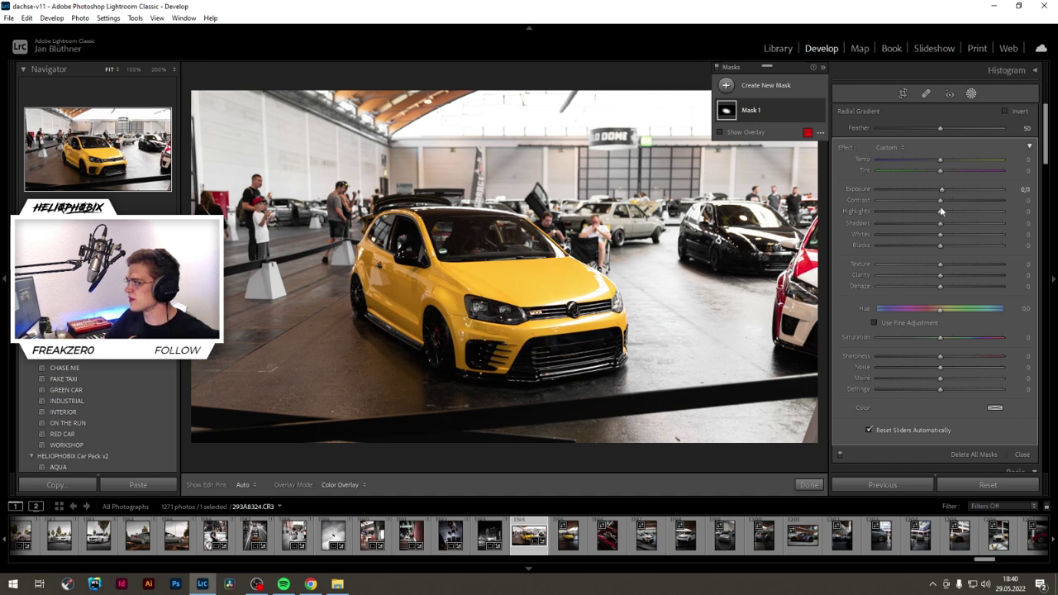
{"action": "mouse_move", "coordinate": [940, 230]}
{"action": "left_mouse_down"}
{"action": "mouse_move", "coordinate": [964, 228]}
{"action": "mouse_move", "coordinate": [951, 228]}
{"action": "left_mouse_up"}
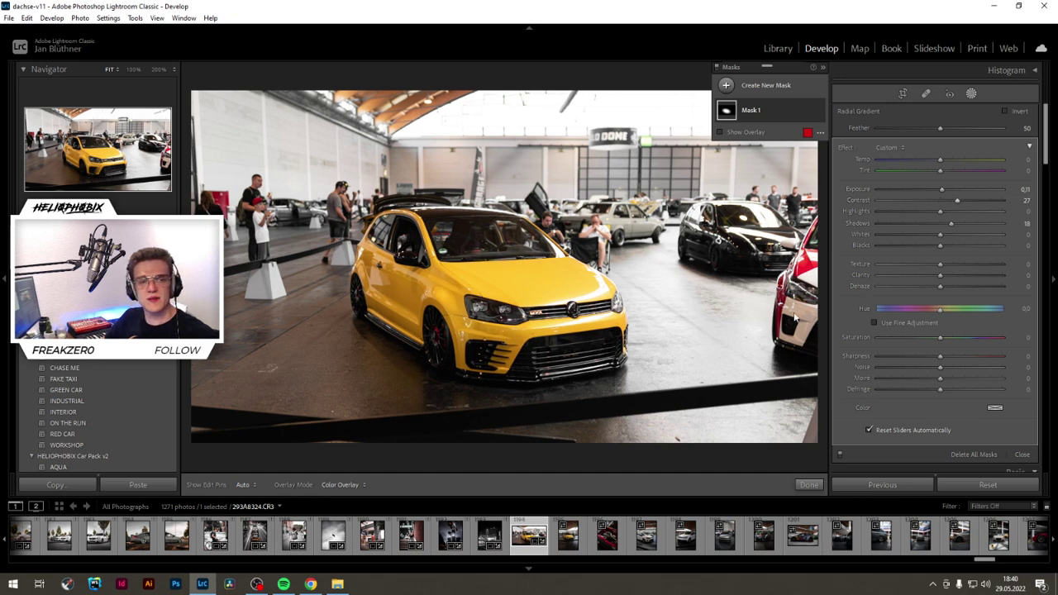
{"action": "left_click_drag", "start_coordinate": [494, 294], "coordinate": [479, 315]}
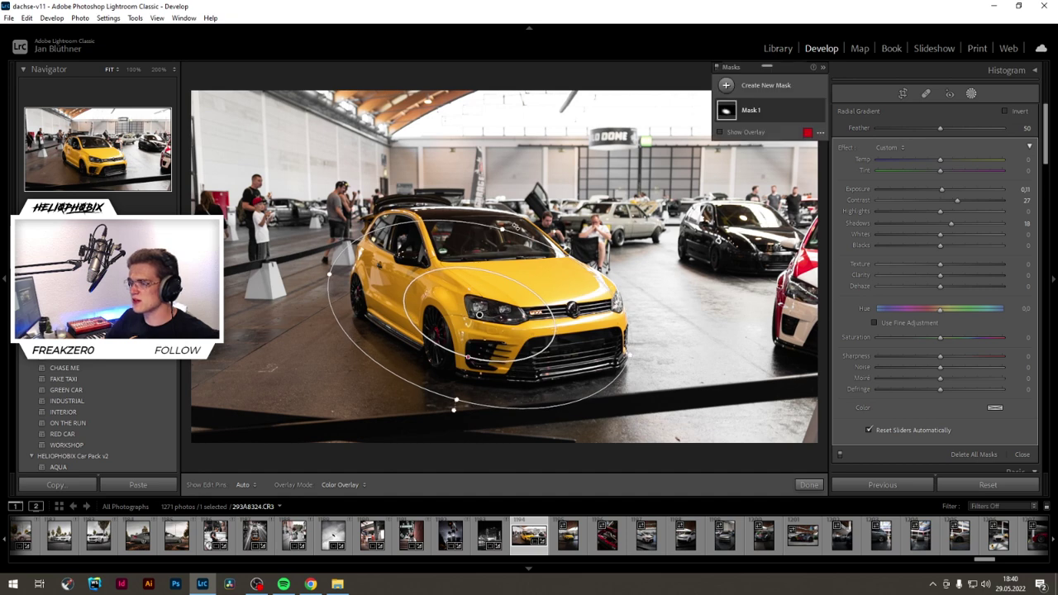
{"action": "left_click_drag", "start_coordinate": [456, 404], "coordinate": [459, 390]}
{"action": "left_click_drag", "start_coordinate": [478, 322], "coordinate": [478, 318]}
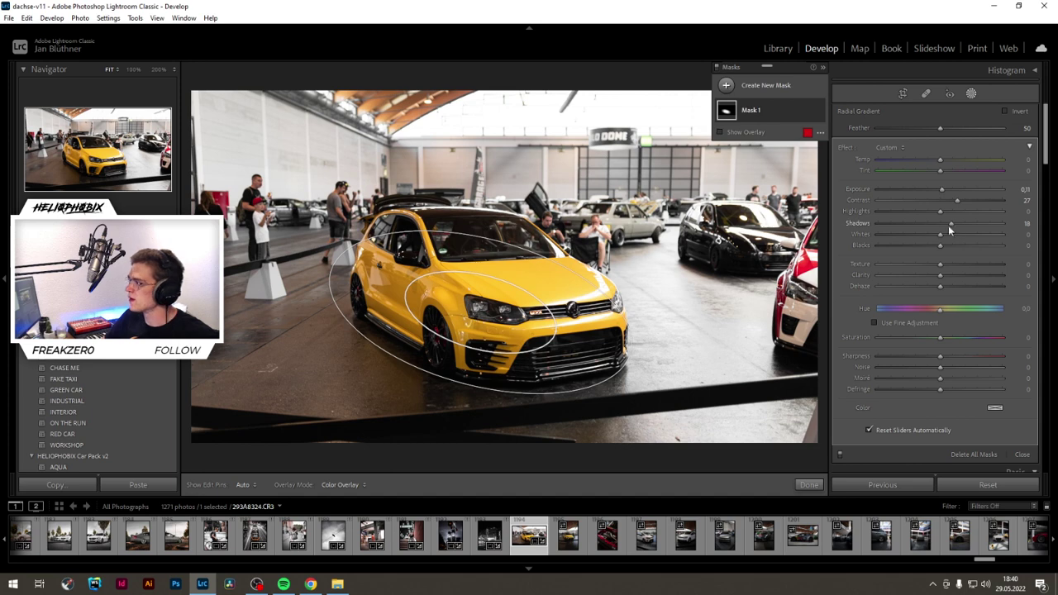
{"action": "left_click_drag", "start_coordinate": [950, 231], "coordinate": [960, 201]}
{"action": "left_click", "coordinate": [808, 486]}
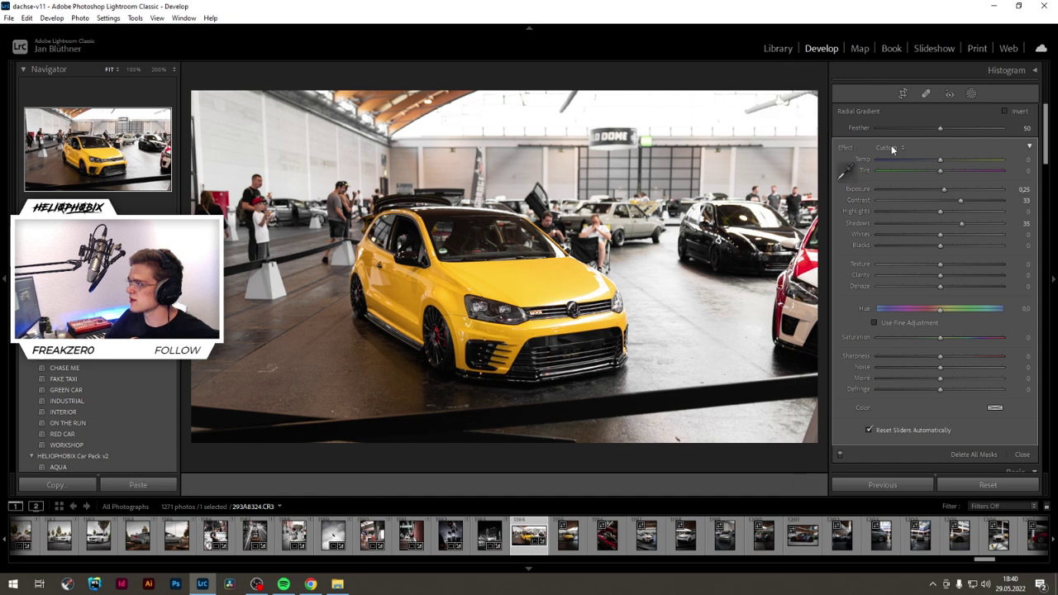
Step: Add a second radial gradient mask, invert it, and enlarge and centre its ellipse on the yellow car so it covers the surroundings
{"action": "left_click", "coordinate": [751, 97]}
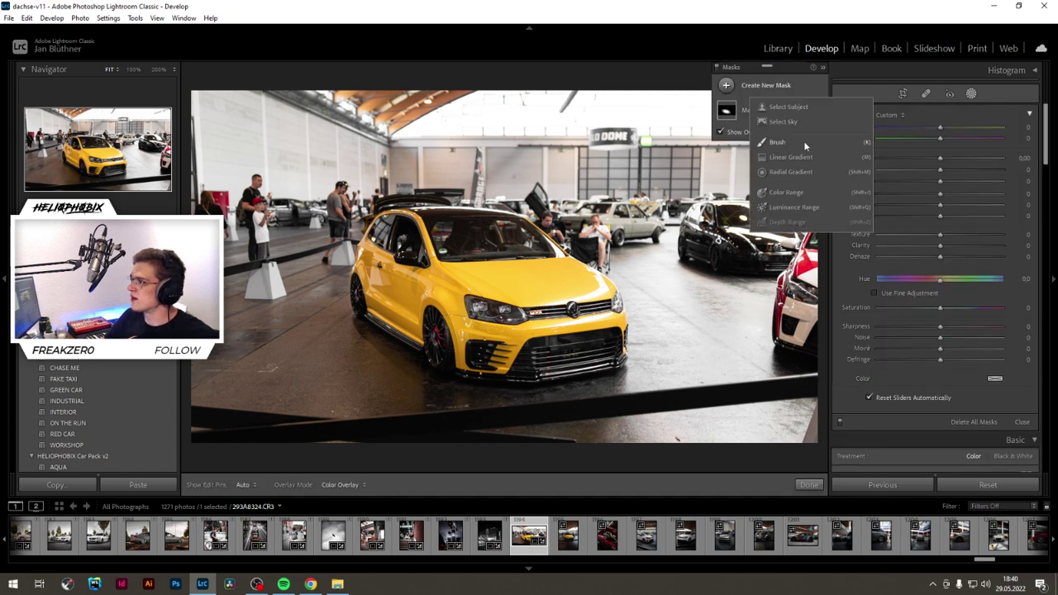
{"action": "left_click", "coordinate": [792, 177]}
{"action": "left_click_drag", "start_coordinate": [459, 279], "coordinate": [612, 384]}
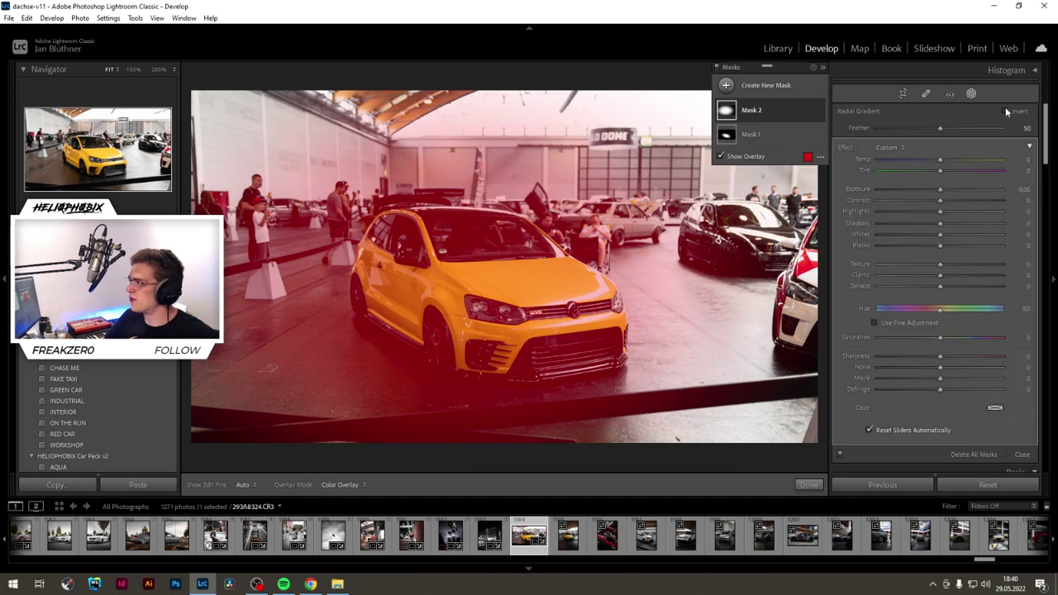
{"action": "left_click", "coordinate": [1005, 111]}
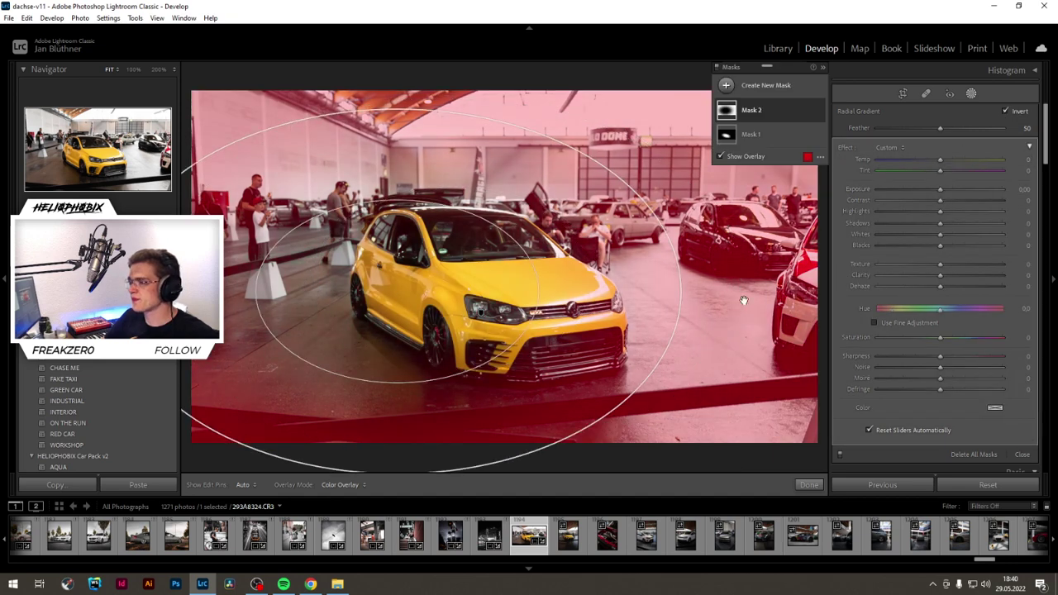
{"action": "left_click_drag", "start_coordinate": [680, 291], "coordinate": [843, 292]}
{"action": "left_click_drag", "start_coordinate": [398, 293], "coordinate": [520, 168]}
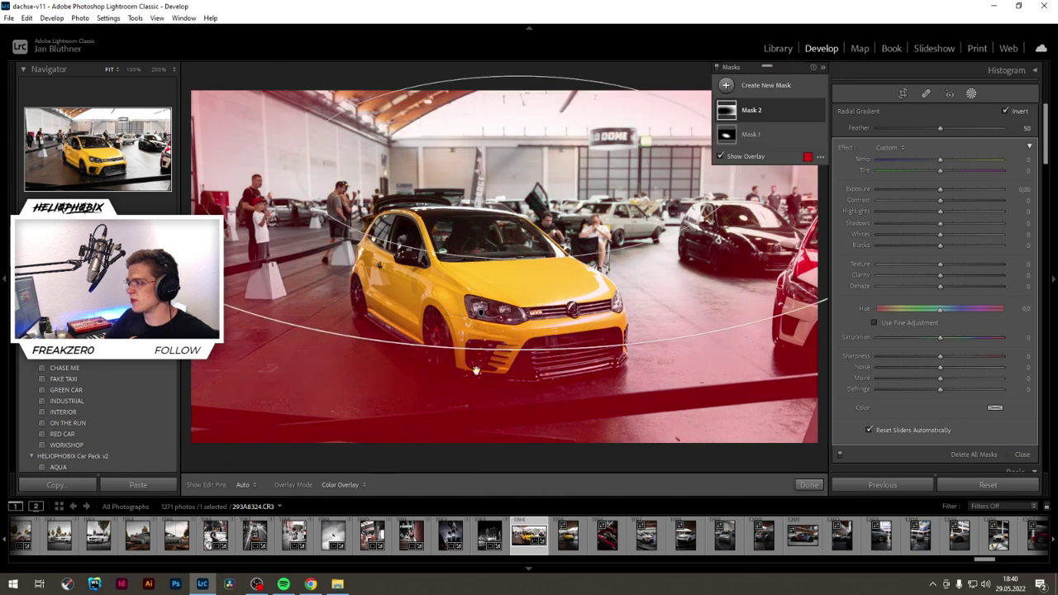
{"action": "left_click_drag", "start_coordinate": [476, 370], "coordinate": [530, 487]}
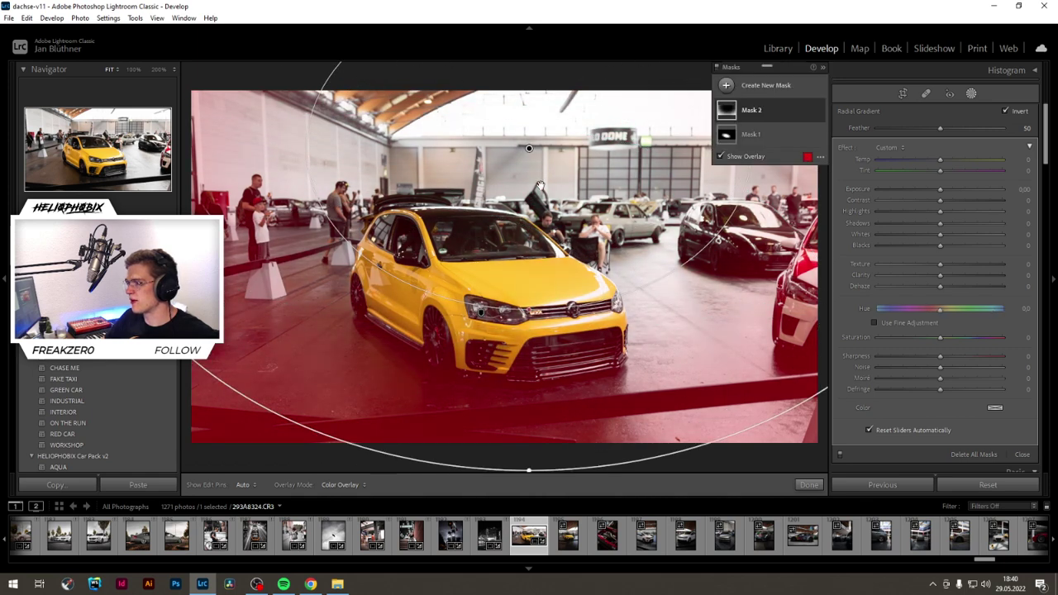
{"action": "left_click_drag", "start_coordinate": [529, 148], "coordinate": [494, 280]}
Step: Darken the surroundings by setting the inverted mask's exposure to -0.67, then finish masking
{"action": "left_click_drag", "start_coordinate": [940, 189], "coordinate": [930, 192]}
{"action": "key", "text": "o"}
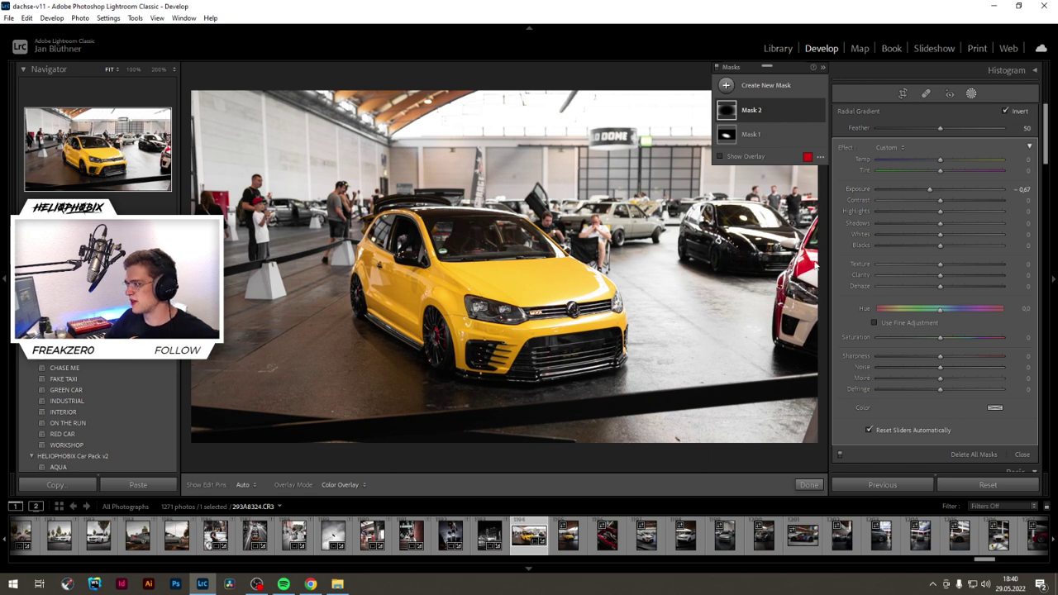
{"action": "left_click_drag", "start_coordinate": [509, 292], "coordinate": [510, 305]}
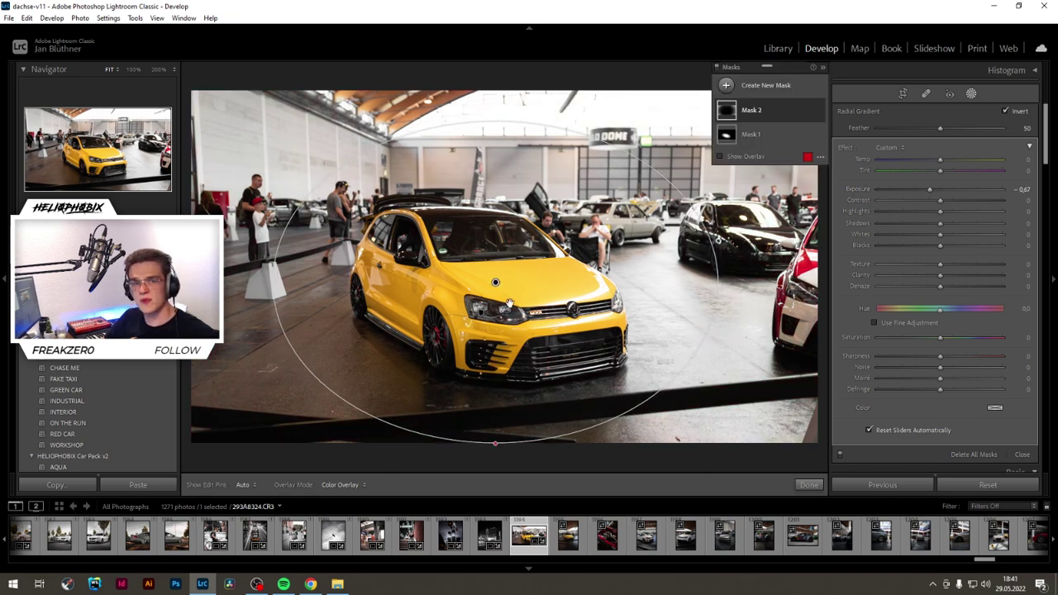
{"action": "left_click", "coordinate": [809, 485]}
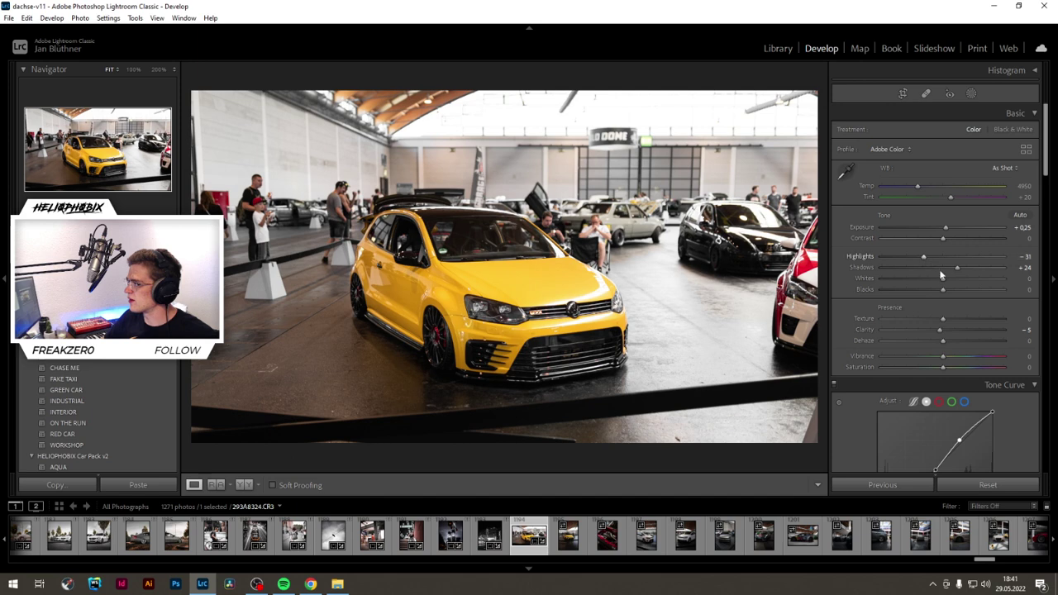
Step: Set the photo's overall exposure to +0.39, highlights to -31 and whites to -20, then reopen masking and collapse the mask list
{"action": "left_click_drag", "start_coordinate": [937, 282], "coordinate": [929, 279]}
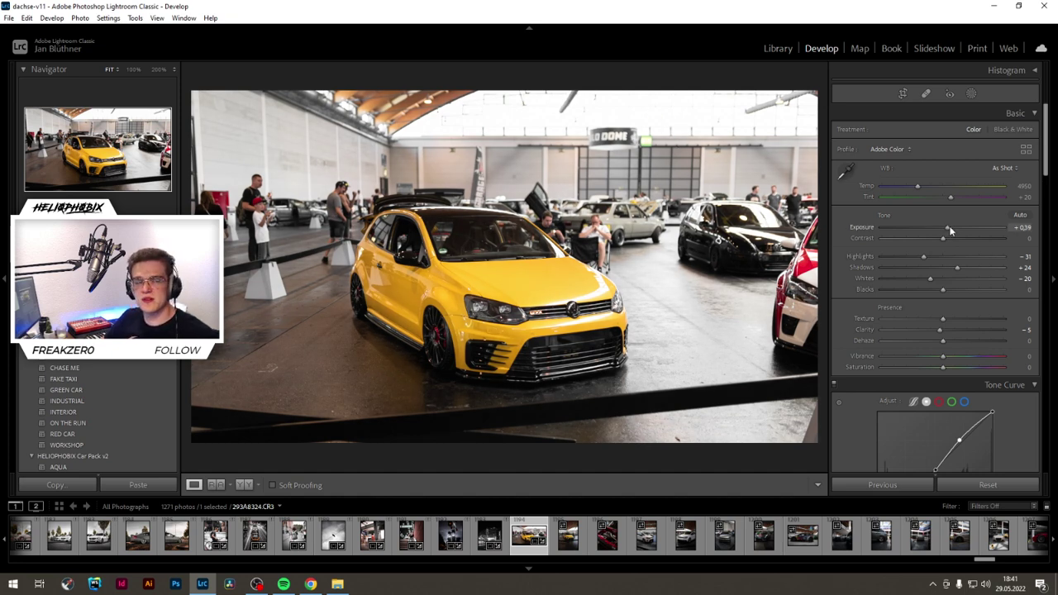
{"action": "left_click", "coordinate": [971, 93]}
{"action": "left_click", "coordinate": [823, 68]}
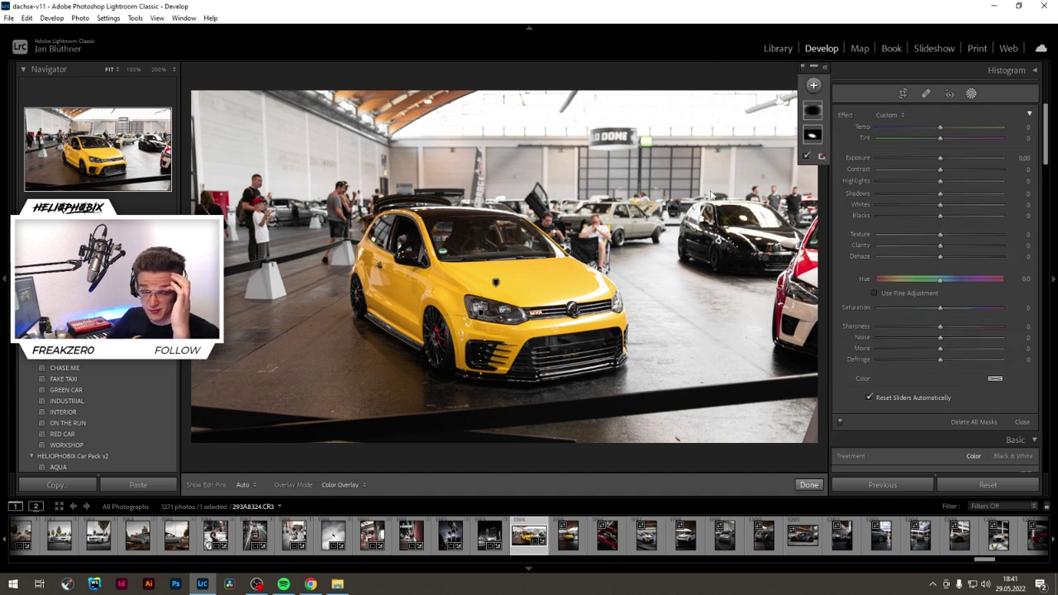
Step: Copy the develop settings from the edited yellow car photo and paste them onto the neighbouring portrait shot 293A8327.CR3
{"action": "left_click", "coordinate": [568, 536]}
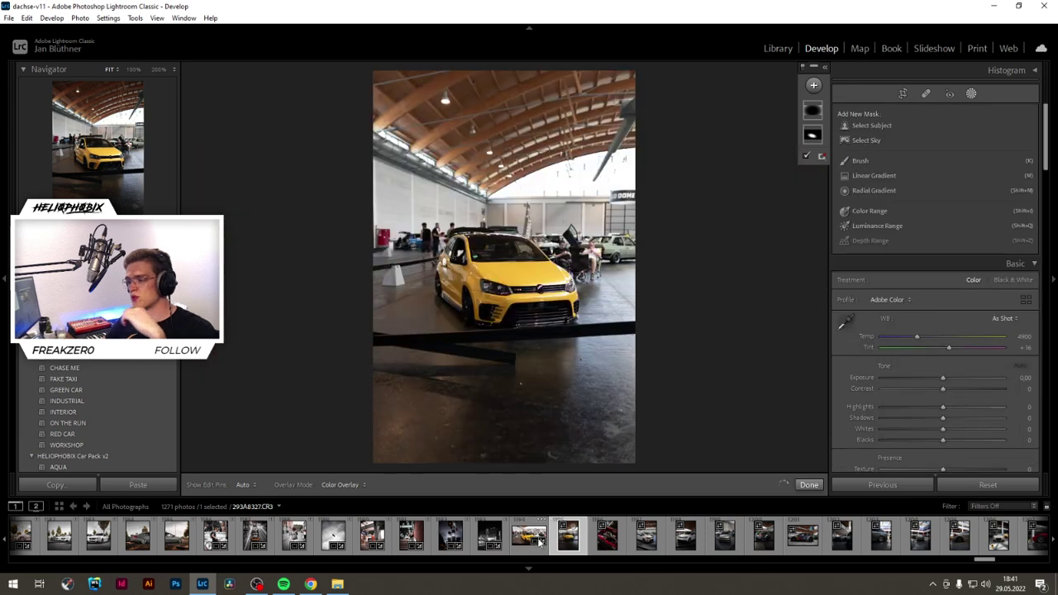
{"action": "left_click", "coordinate": [533, 539]}
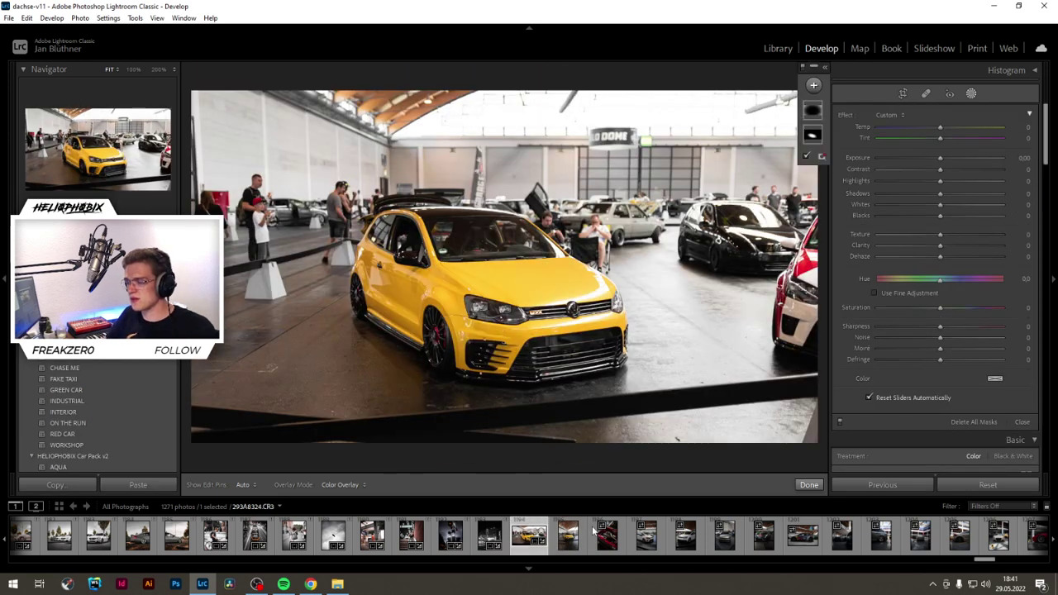
{"action": "left_click", "coordinate": [575, 539]}
{"action": "key", "text": "ctrl+v"}
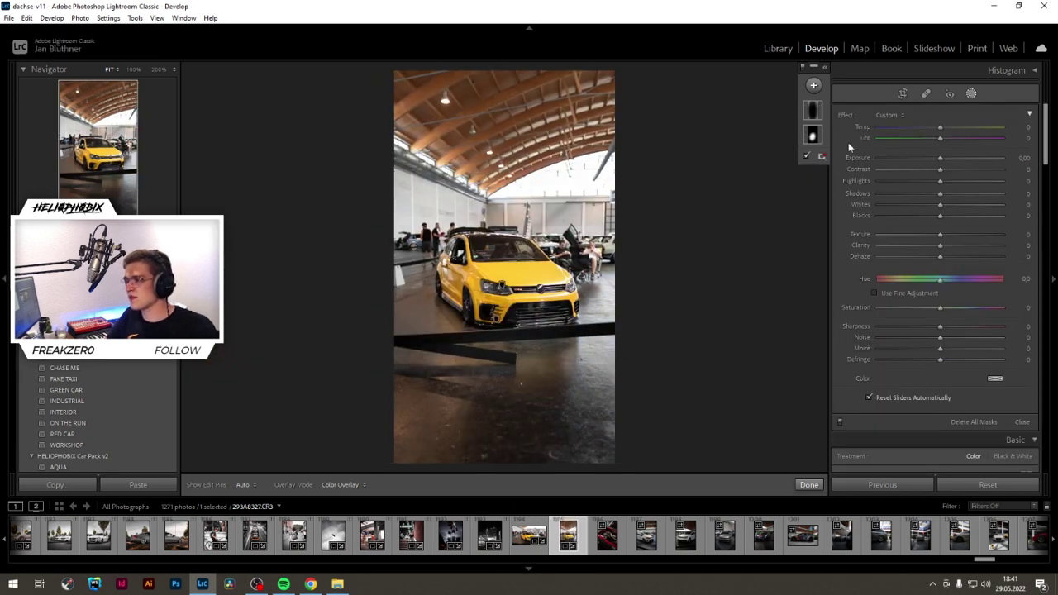
Step: Crop the portrait yellow car photo to a 4 x 5 / 8 x 10 aspect ratio framed around the car
{"action": "key", "text": "r"}
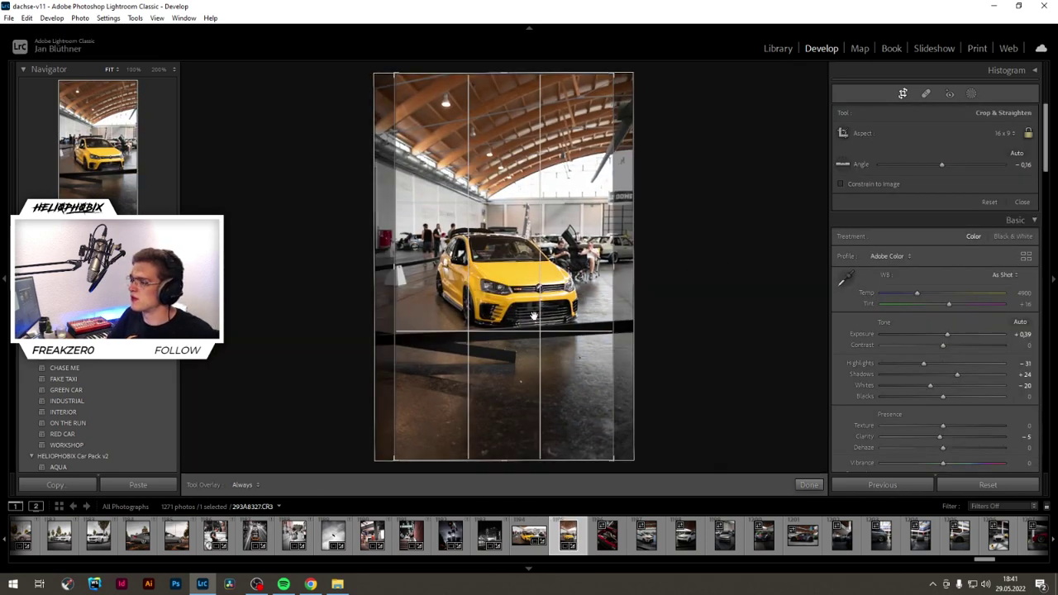
{"action": "left_click", "coordinate": [1002, 133]}
{"action": "left_click", "coordinate": [979, 201]}
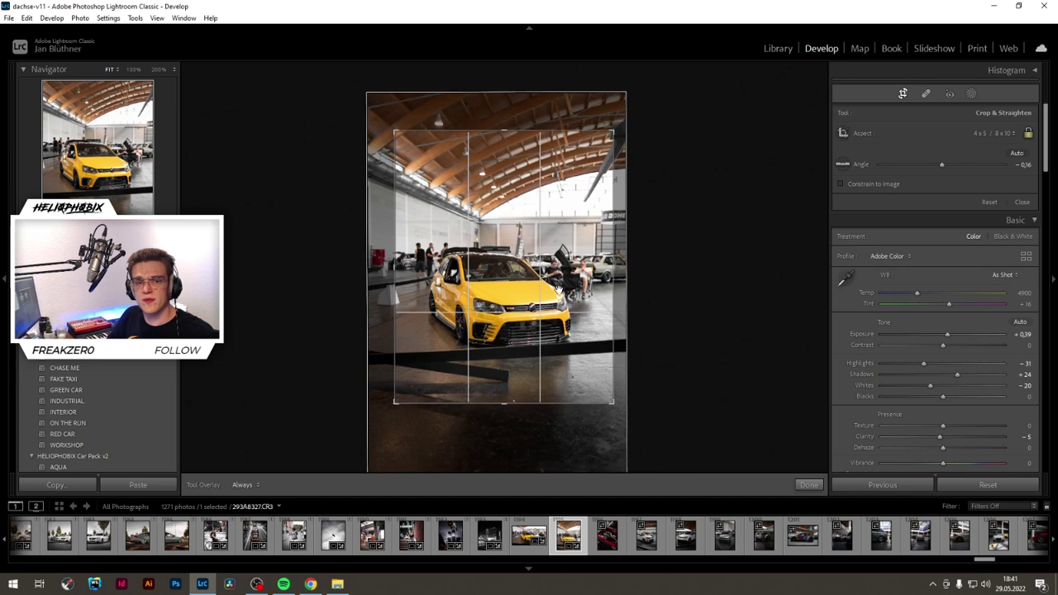
{"action": "key", "text": "Return"}
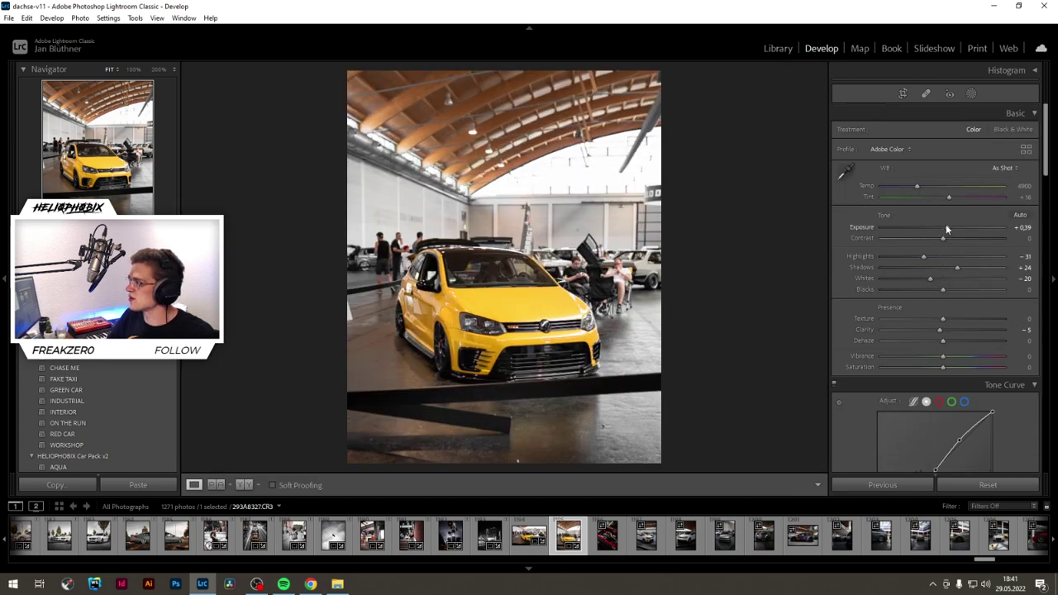
Step: Reshape, rotate and recentre the inverted radial gradient mask so its ellipse surrounds the yellow car in the new crop
{"action": "left_click", "coordinate": [972, 93]}
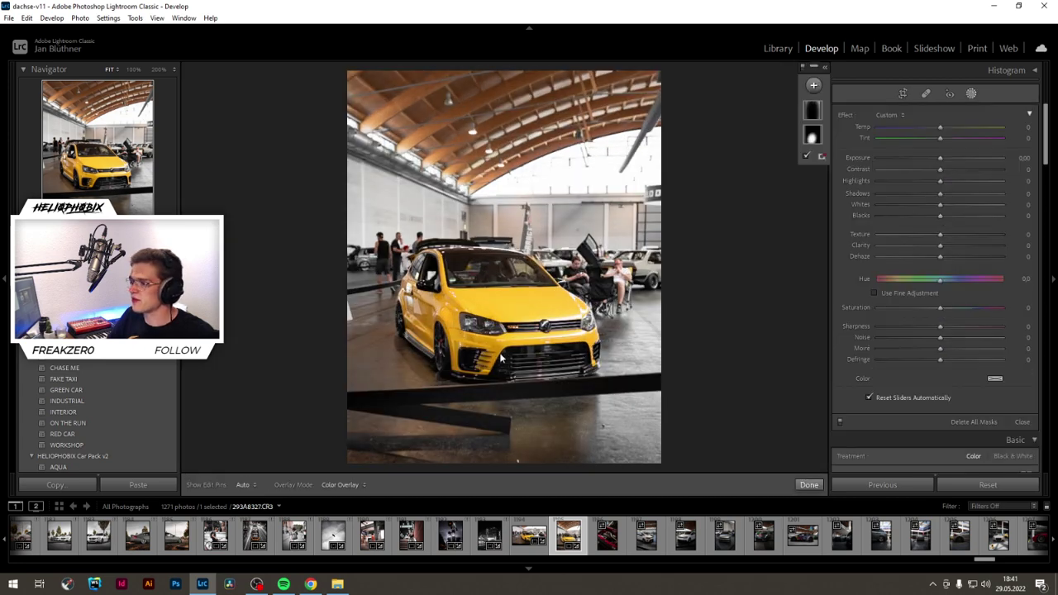
{"action": "left_click", "coordinate": [482, 368]}
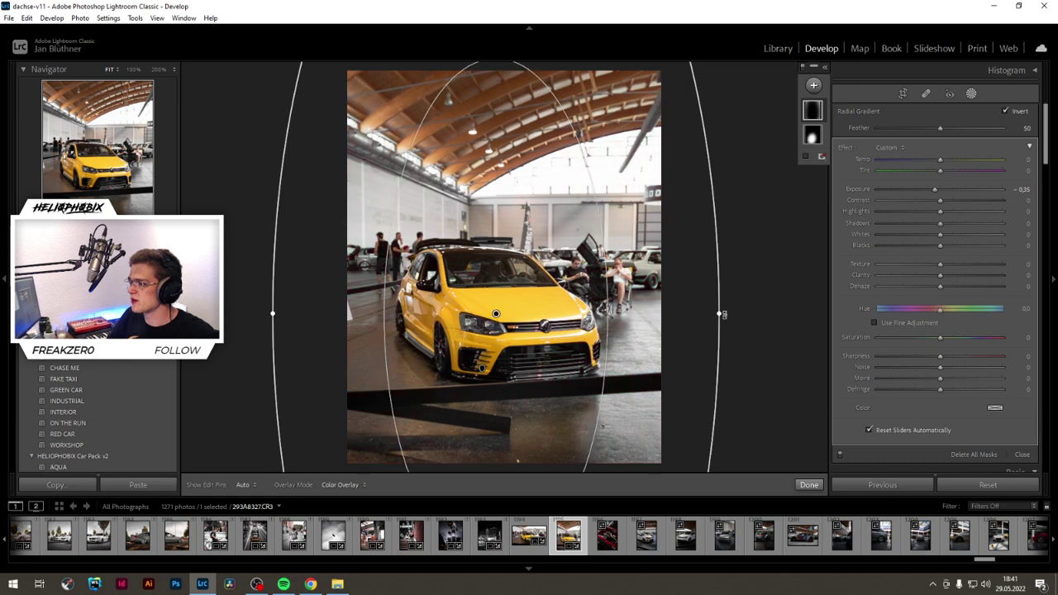
{"action": "left_click_drag", "start_coordinate": [723, 313], "coordinate": [443, 479]}
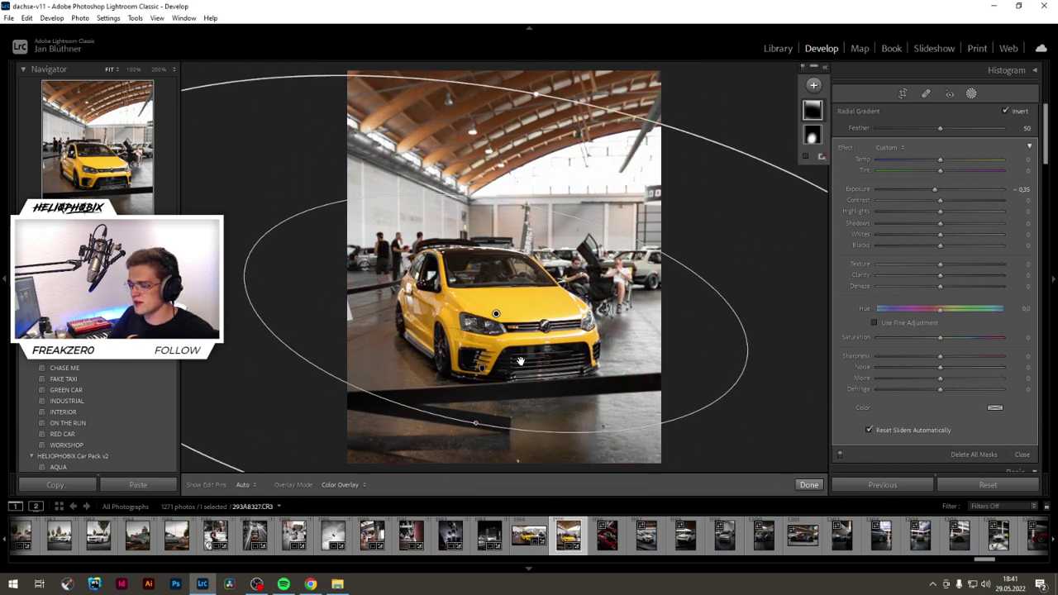
{"action": "left_click_drag", "start_coordinate": [536, 94], "coordinate": [531, 126]}
{"action": "left_click_drag", "start_coordinate": [496, 314], "coordinate": [116, 301]}
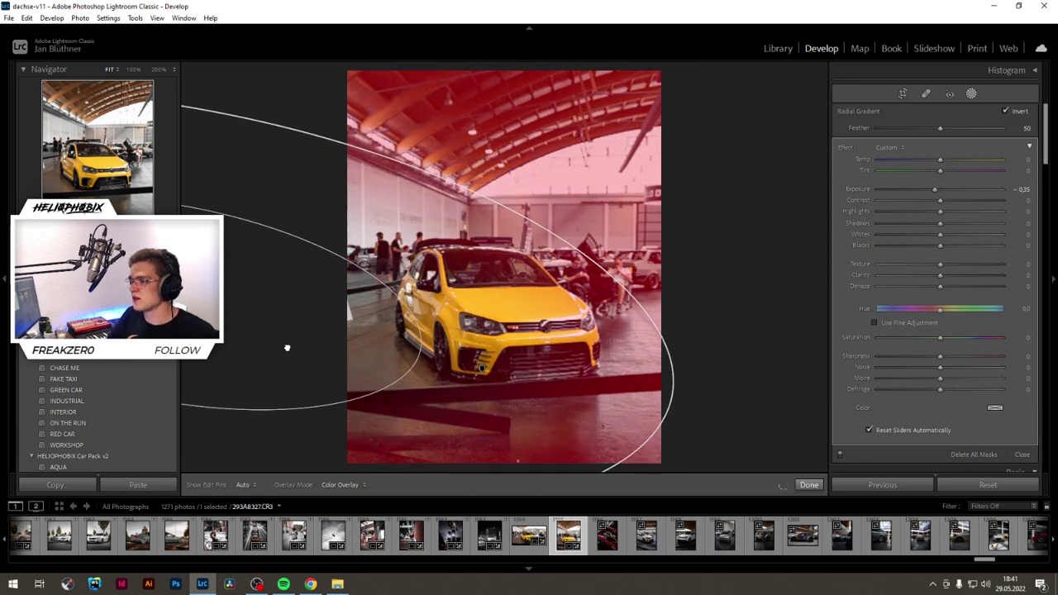
{"action": "left_click_drag", "start_coordinate": [620, 395], "coordinate": [309, 307]}
{"action": "left_click_drag", "start_coordinate": [527, 306], "coordinate": [524, 305]}
{"action": "left_click_drag", "start_coordinate": [291, 275], "coordinate": [199, 261]}
{"action": "left_click_drag", "start_coordinate": [452, 366], "coordinate": [485, 345]}
Step: Fit the non-inverted radial mask's ellipse onto the yellow car, set its exposure to 0.35 and finish masking
{"action": "left_click", "coordinate": [483, 369]}
{"action": "left_click_drag", "start_coordinate": [593, 375], "coordinate": [430, 447]}
{"action": "left_click_drag", "start_coordinate": [611, 412], "coordinate": [572, 402]}
{"action": "left_click_drag", "start_coordinate": [530, 254], "coordinate": [509, 294]}
{"action": "left_click_drag", "start_coordinate": [485, 348], "coordinate": [489, 338]}
{"action": "left_click_drag", "start_coordinate": [453, 402], "coordinate": [467, 404]}
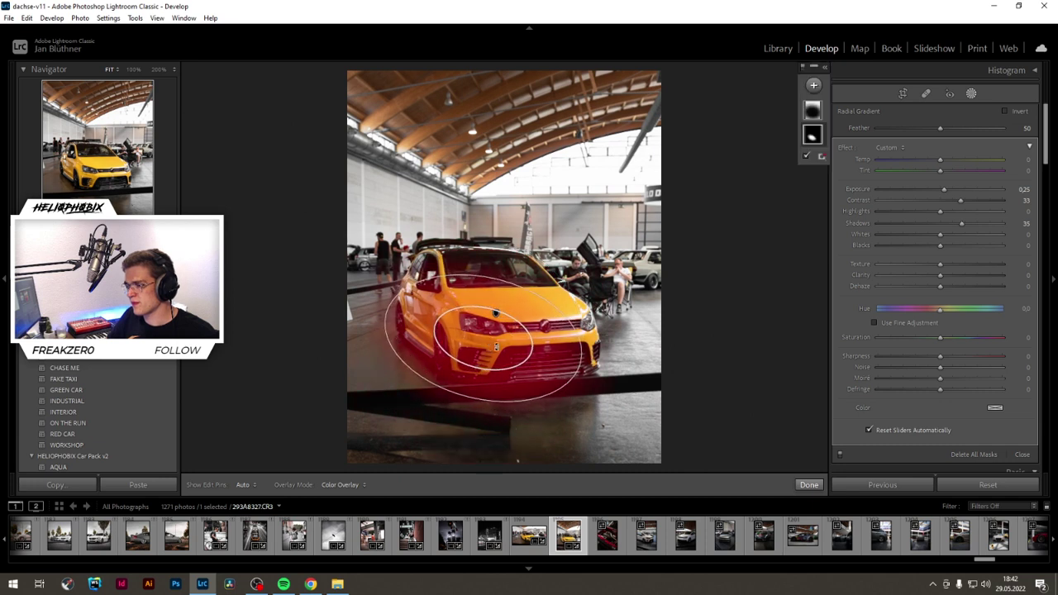
{"action": "left_click_drag", "start_coordinate": [482, 340], "coordinate": [488, 317]}
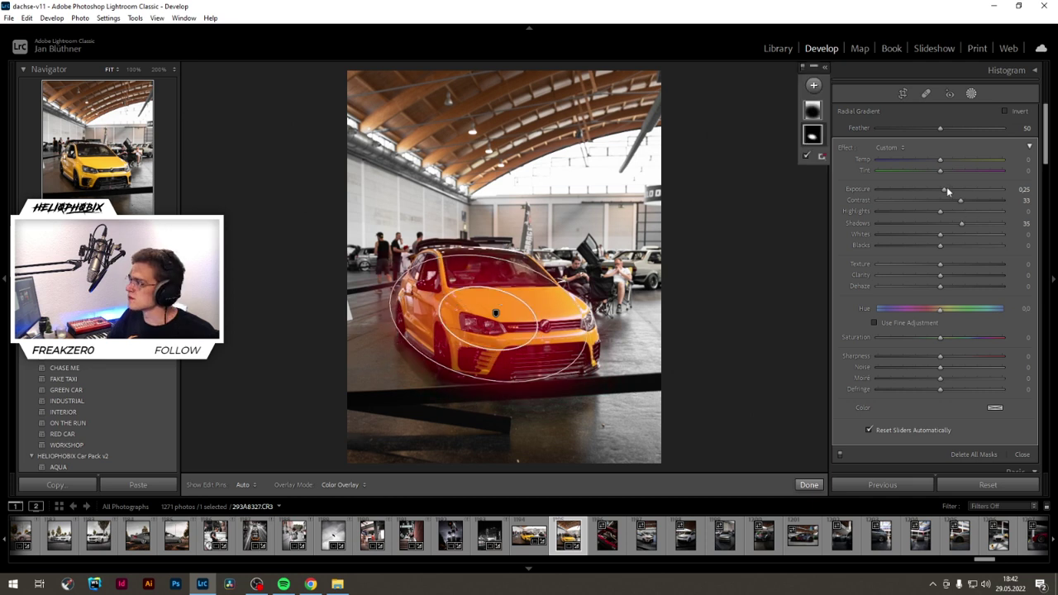
{"action": "left_click_drag", "start_coordinate": [947, 188], "coordinate": [948, 189]}
{"action": "left_click", "coordinate": [808, 485]}
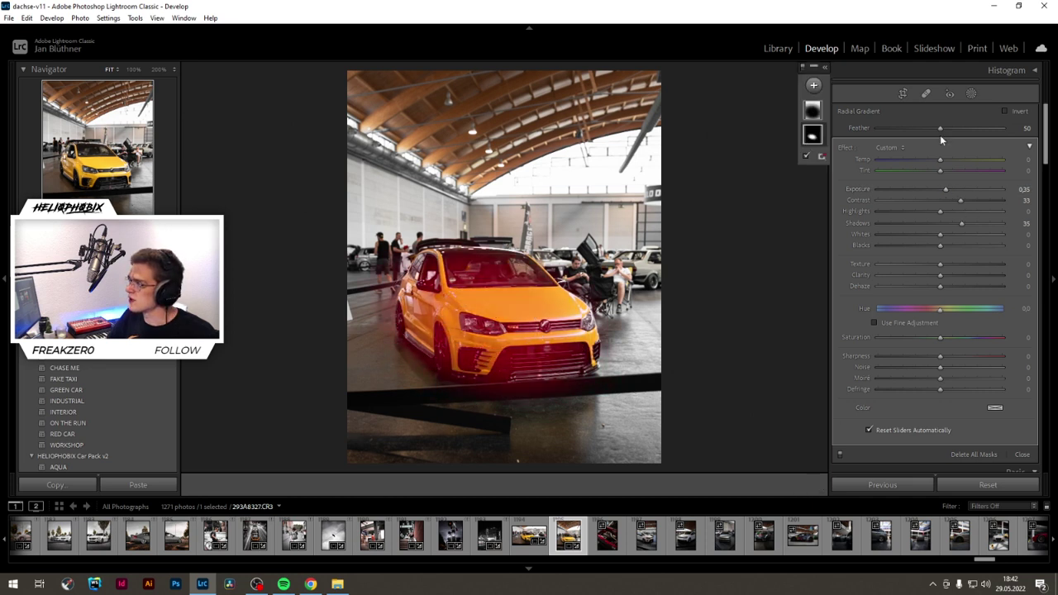
Step: Add a linear gradient mask covering the floor and barrier tape in front of the yellow car
{"action": "left_click", "coordinate": [949, 93]}
{"action": "left_click", "coordinate": [970, 94]}
{"action": "left_click", "coordinate": [813, 84]}
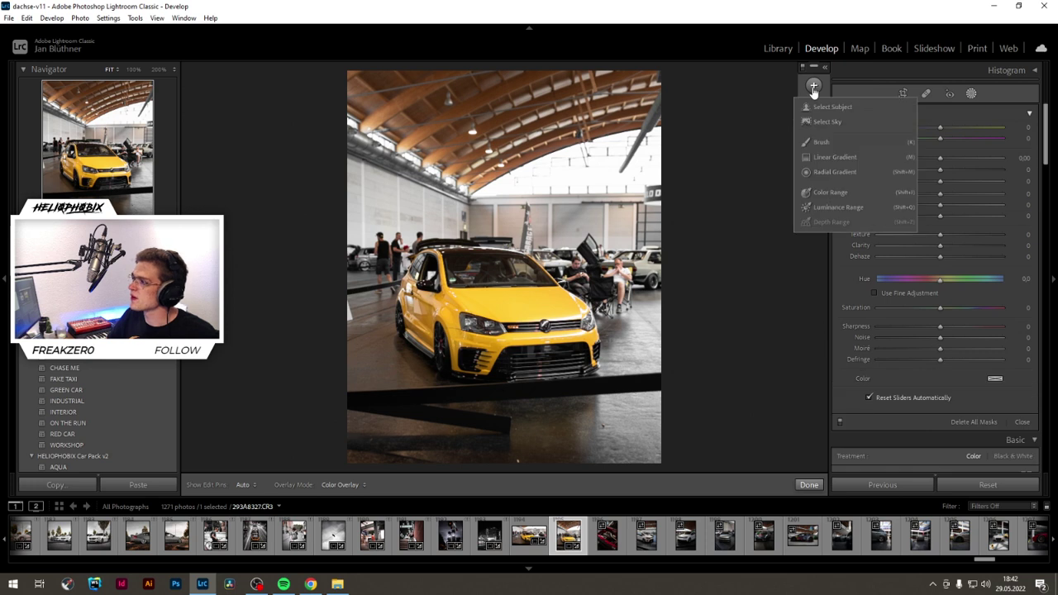
{"action": "left_click", "coordinate": [829, 157]}
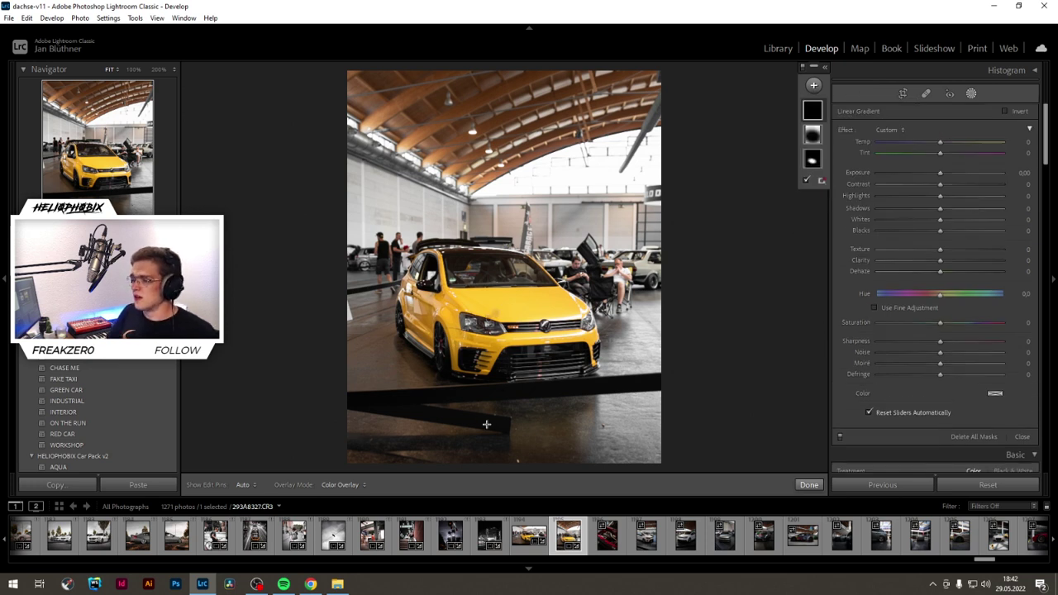
{"action": "left_click_drag", "start_coordinate": [488, 425], "coordinate": [485, 373]}
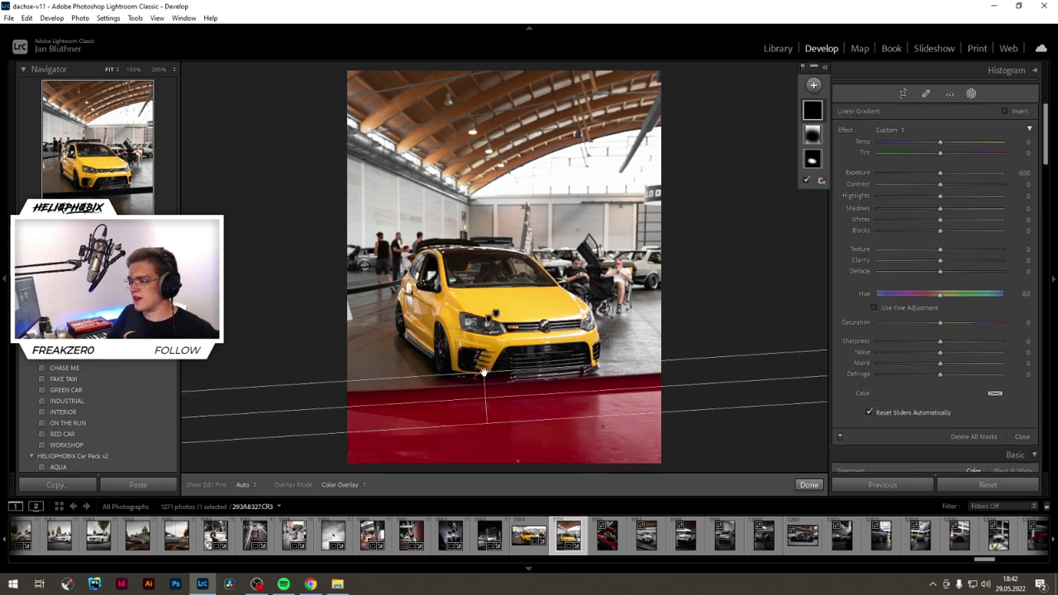
Step: Set the linear gradient's exposure to -1.20 and clarity to 26, then finish masking
{"action": "left_click_drag", "start_coordinate": [938, 172], "coordinate": [920, 172]}
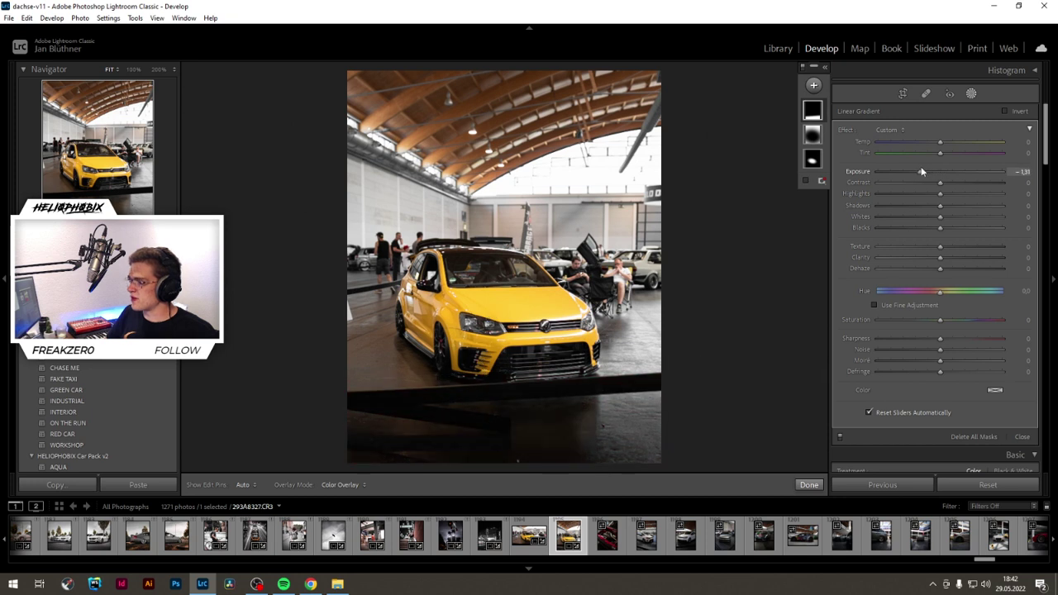
{"action": "left_click_drag", "start_coordinate": [940, 257], "coordinate": [957, 260]}
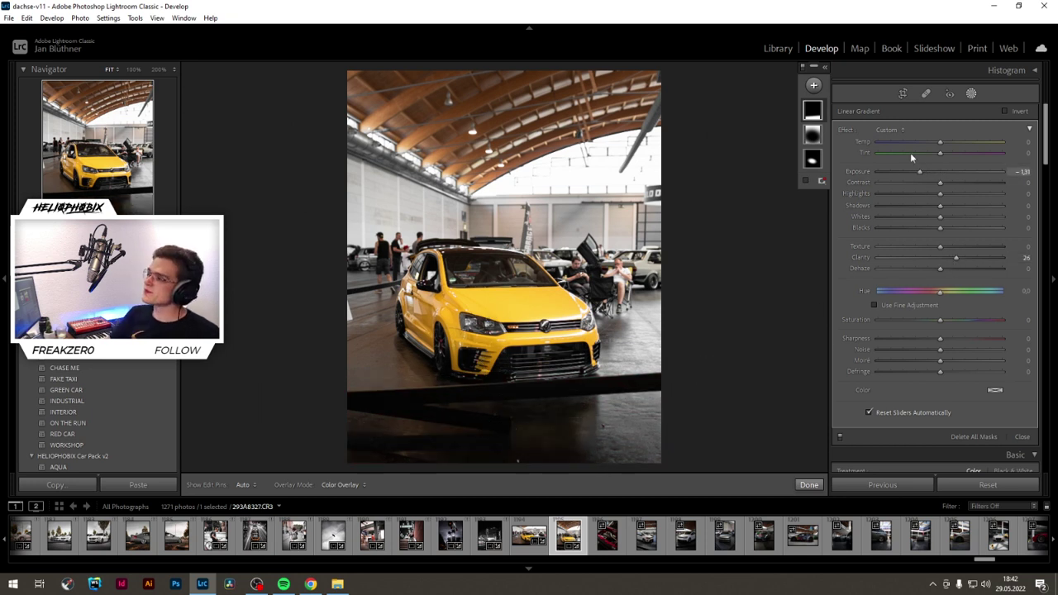
{"action": "left_click_drag", "start_coordinate": [919, 171], "coordinate": [923, 172]}
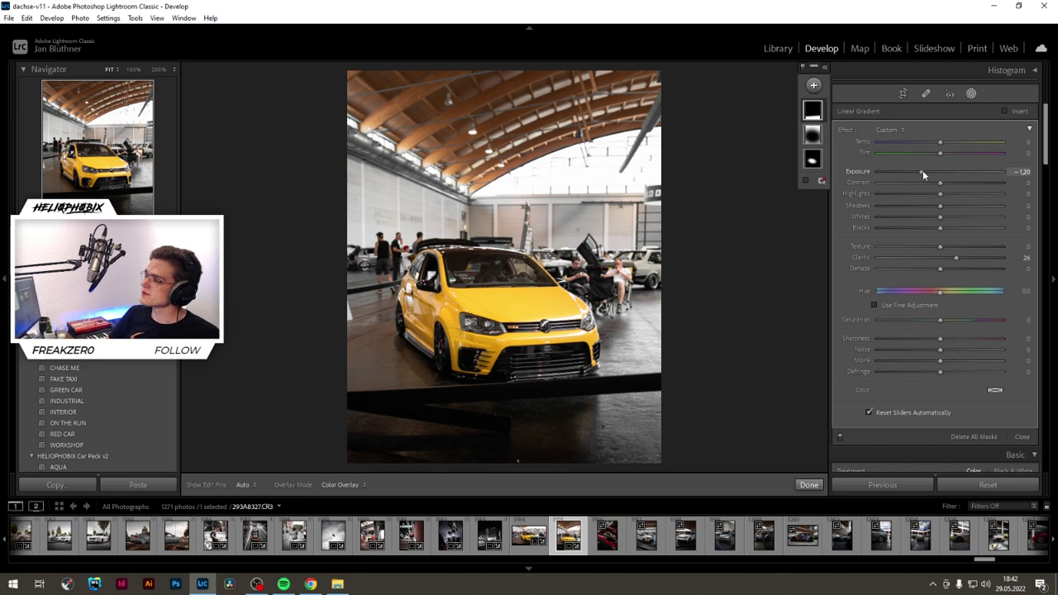
{"action": "left_click", "coordinate": [809, 485]}
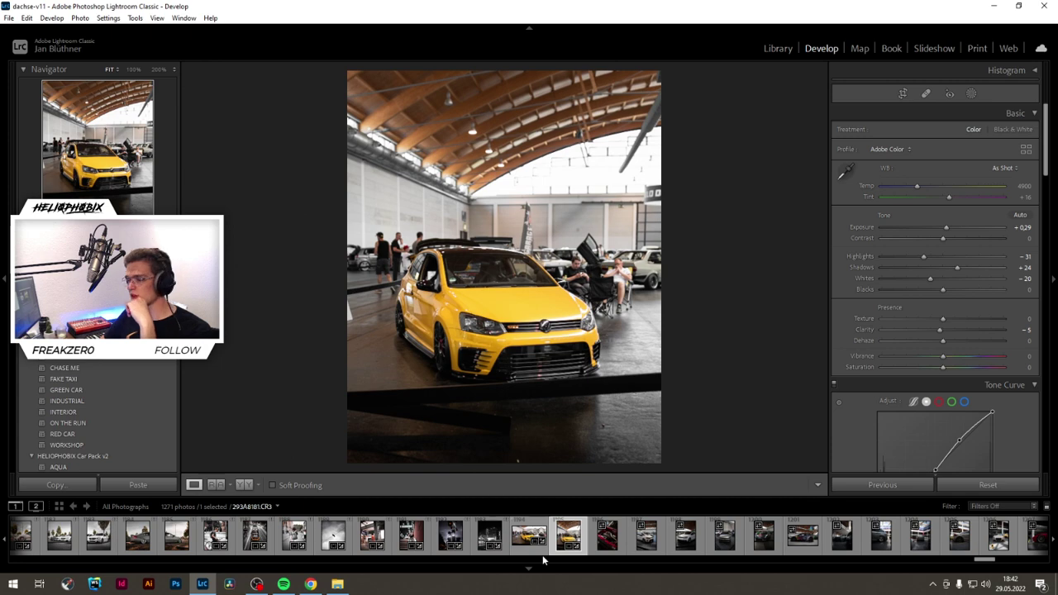
Step: Open the red car engine bay photo 293A8340.CR3 and apply the HOCKENHEIM preset
{"action": "left_click", "coordinate": [604, 546]}
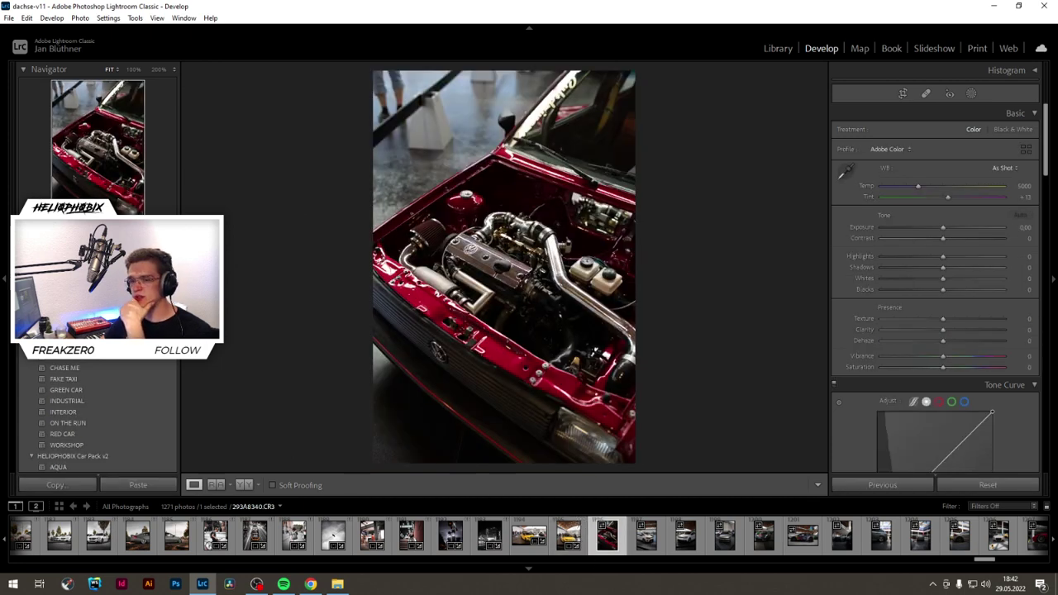
{"action": "scroll", "coordinate": [54, 372], "scroll_direction": "down", "scroll_amount": 3}
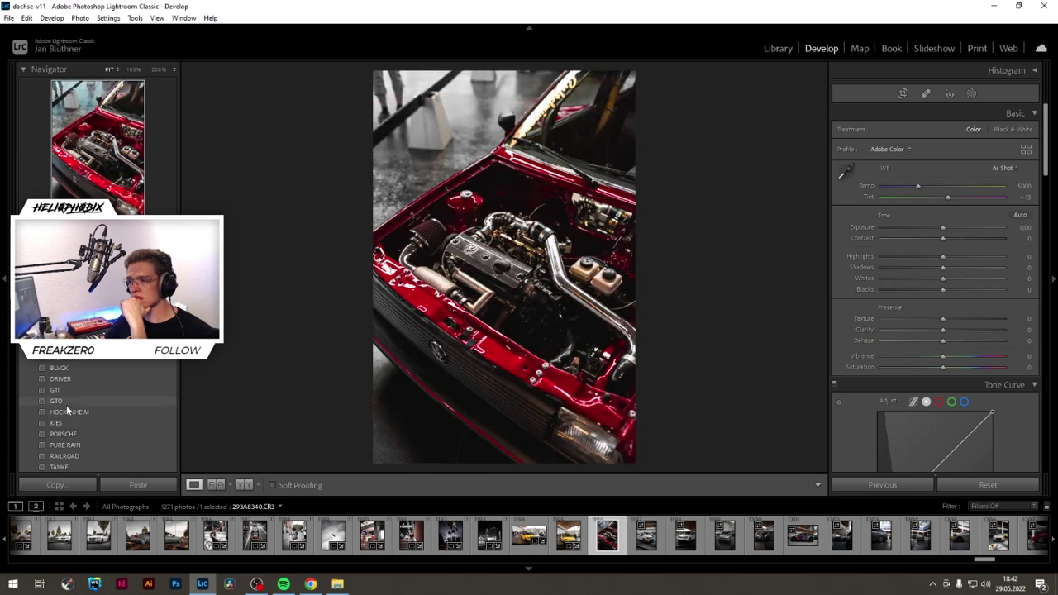
{"action": "left_click", "coordinate": [68, 411]}
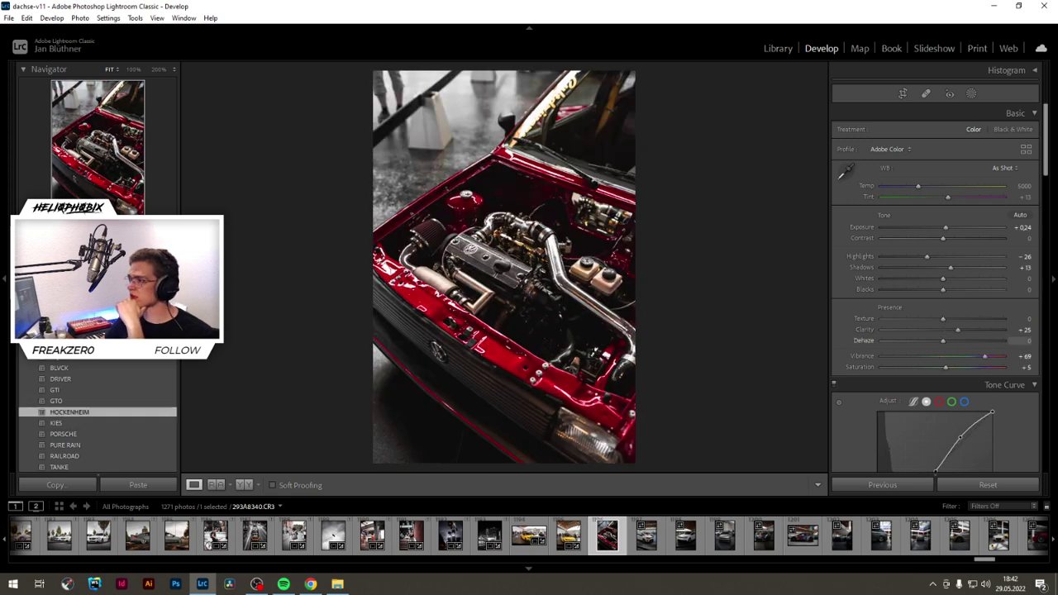
Step: Set the engine bay photo's exposure to +1.34, contrast to -1, highlights to -54 and shadows to +26, and reset clarity to 0
{"action": "mouse_move", "coordinate": [945, 230]}
{"action": "left_mouse_down"}
{"action": "mouse_move", "coordinate": [959, 232]}
{"action": "mouse_move", "coordinate": [937, 239]}
{"action": "left_mouse_up"}
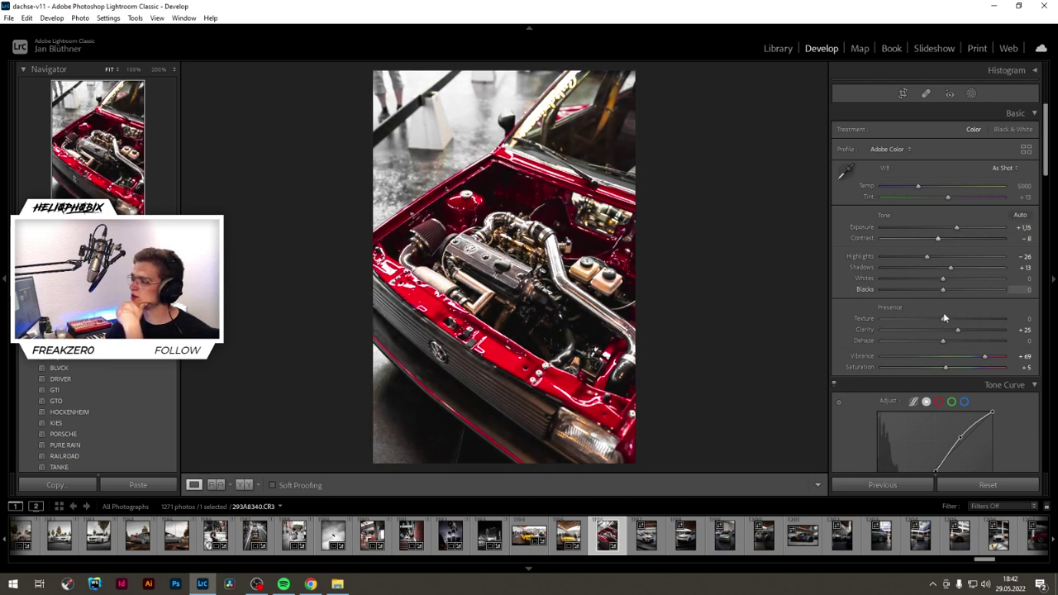
{"action": "left_click_drag", "start_coordinate": [957, 330], "coordinate": [937, 330]}
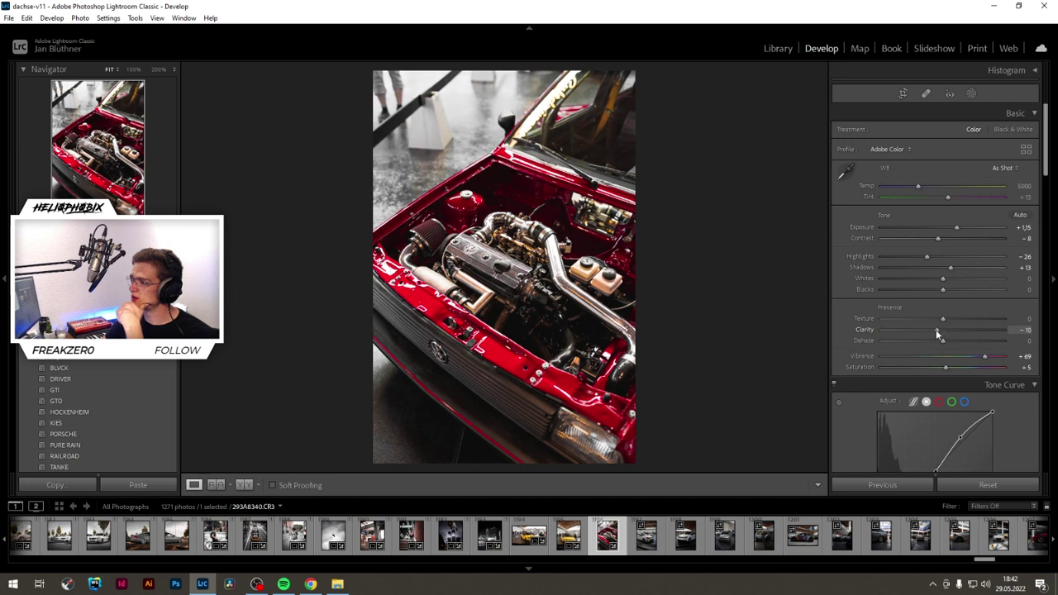
{"action": "double_click", "coordinate": [856, 329]}
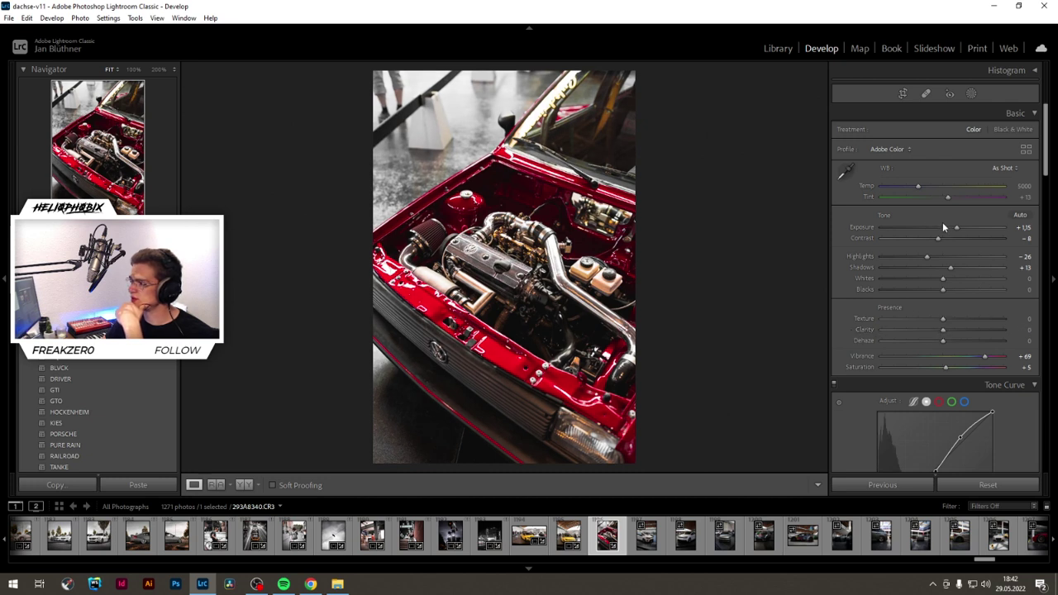
{"action": "left_click_drag", "start_coordinate": [957, 227], "coordinate": [911, 258]}
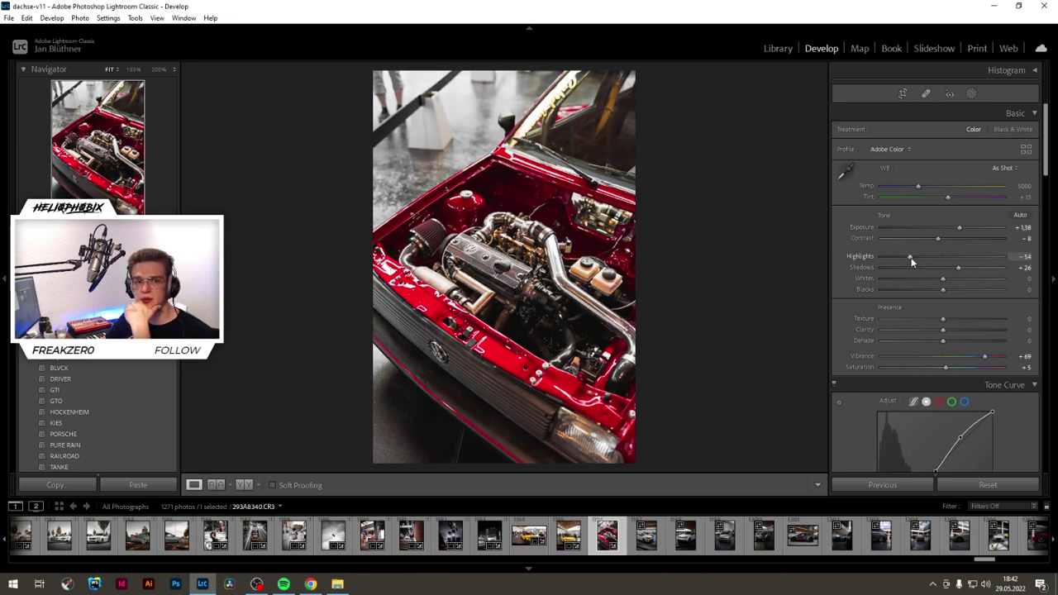
{"action": "mouse_move", "coordinate": [958, 228]}
{"action": "left_mouse_down"}
{"action": "mouse_move", "coordinate": [938, 239]}
{"action": "mouse_move", "coordinate": [961, 234]}
{"action": "left_mouse_up"}
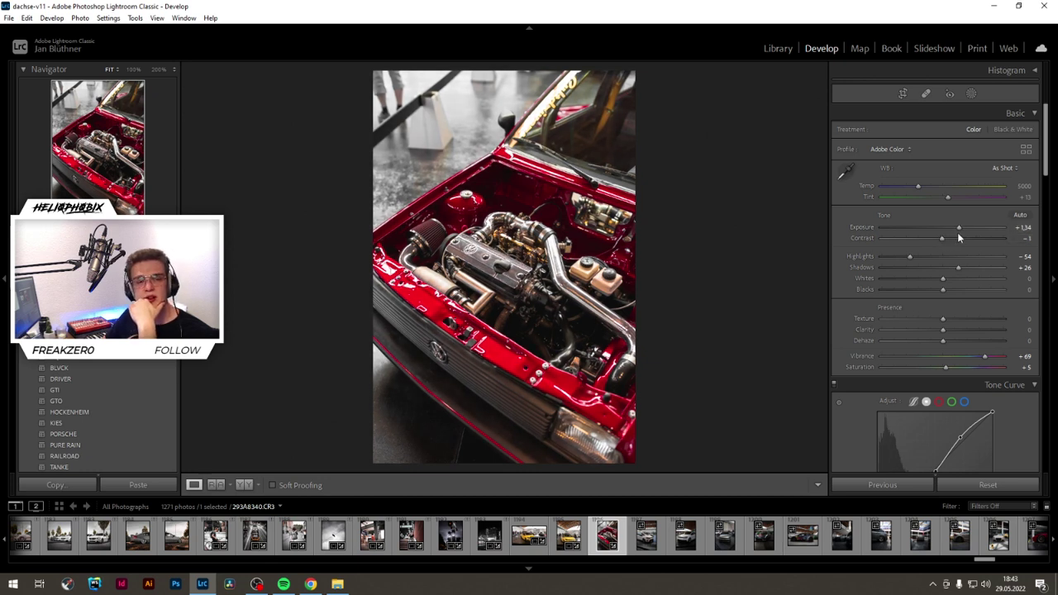
Step: Crop the engine bay photo to 4 x 5 / 8 x 10 framed on the engine, and open the white car photo 293A8346.CR3
{"action": "left_click", "coordinate": [903, 94]}
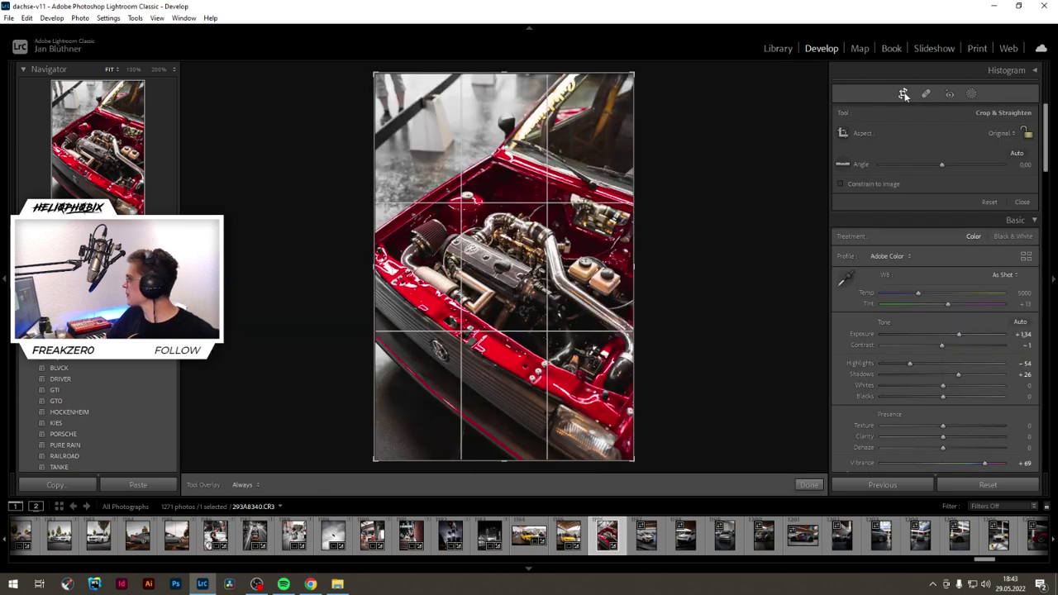
{"action": "left_click", "coordinate": [1001, 133]}
{"action": "left_click", "coordinate": [934, 202]}
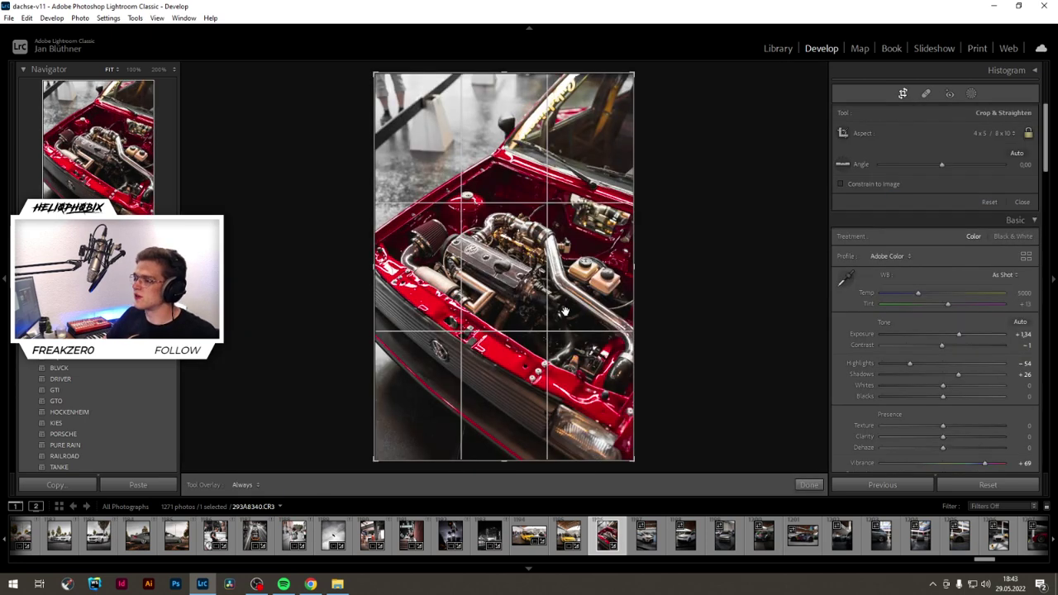
{"action": "left_click_drag", "start_coordinate": [571, 286], "coordinate": [573, 265]}
{"action": "key", "text": "Return"}
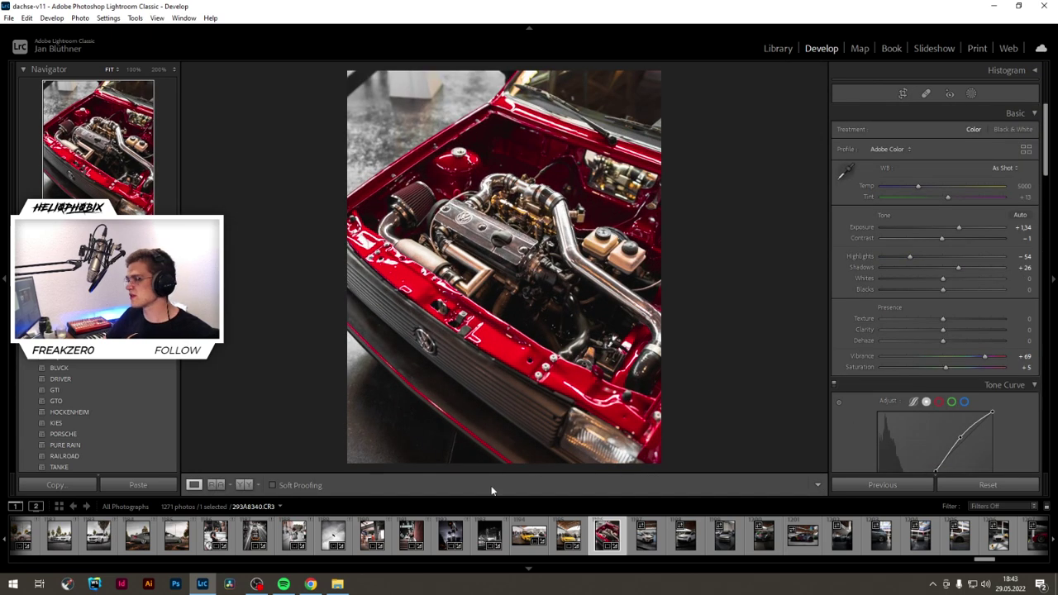
{"action": "key", "text": "Right"}
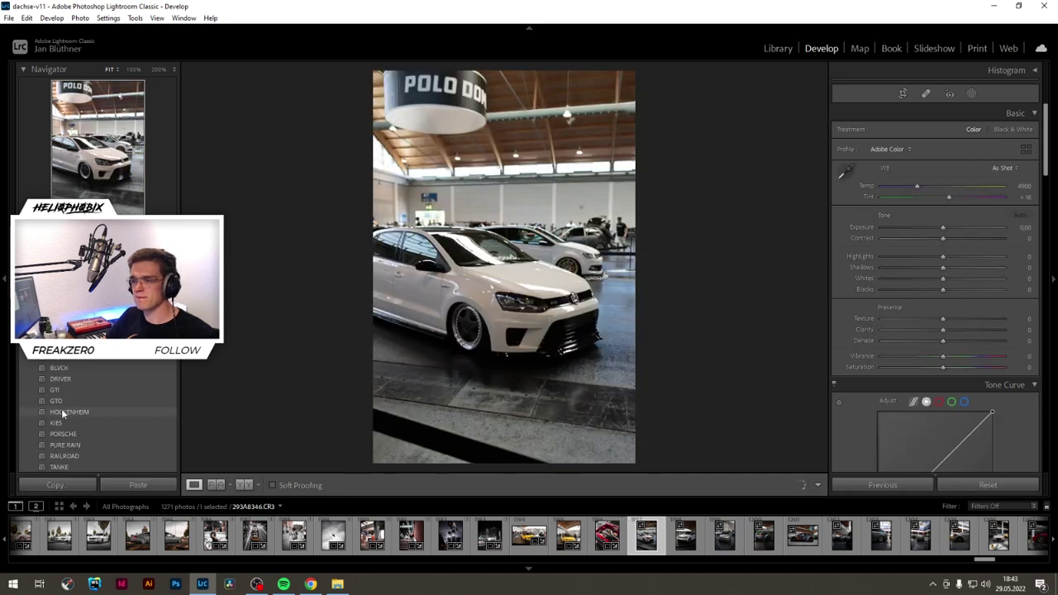
Step: Try the HOCKENHEIM preset on the white car photo with exposure +0.20 and shadows +30, then reset all its settings
{"action": "left_click", "coordinate": [112, 411]}
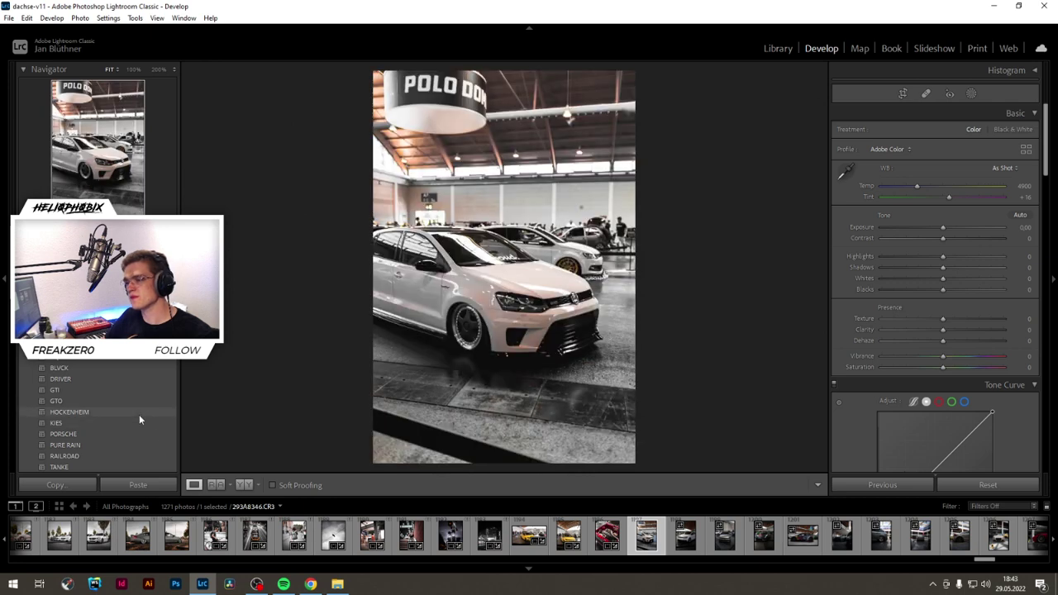
{"action": "left_click", "coordinate": [138, 415]}
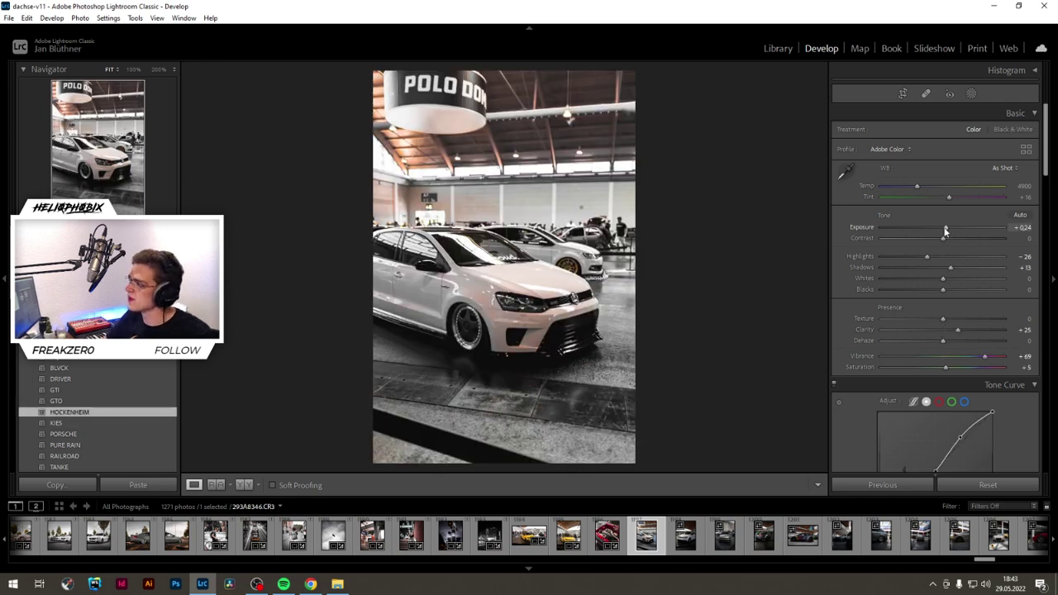
{"action": "left_click_drag", "start_coordinate": [946, 230], "coordinate": [945, 230]}
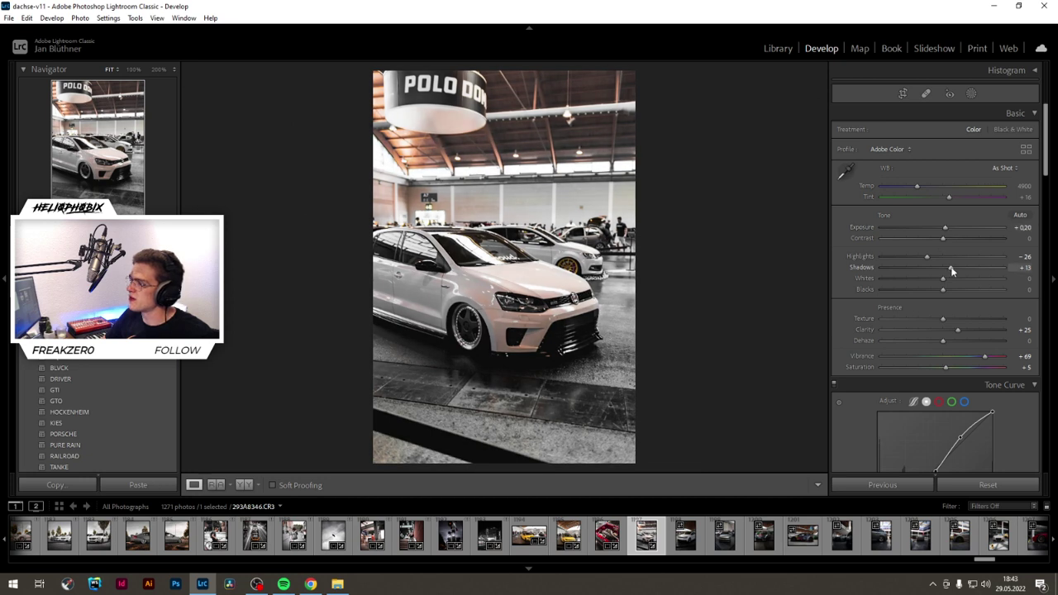
{"action": "left_click_drag", "start_coordinate": [952, 267], "coordinate": [960, 267]}
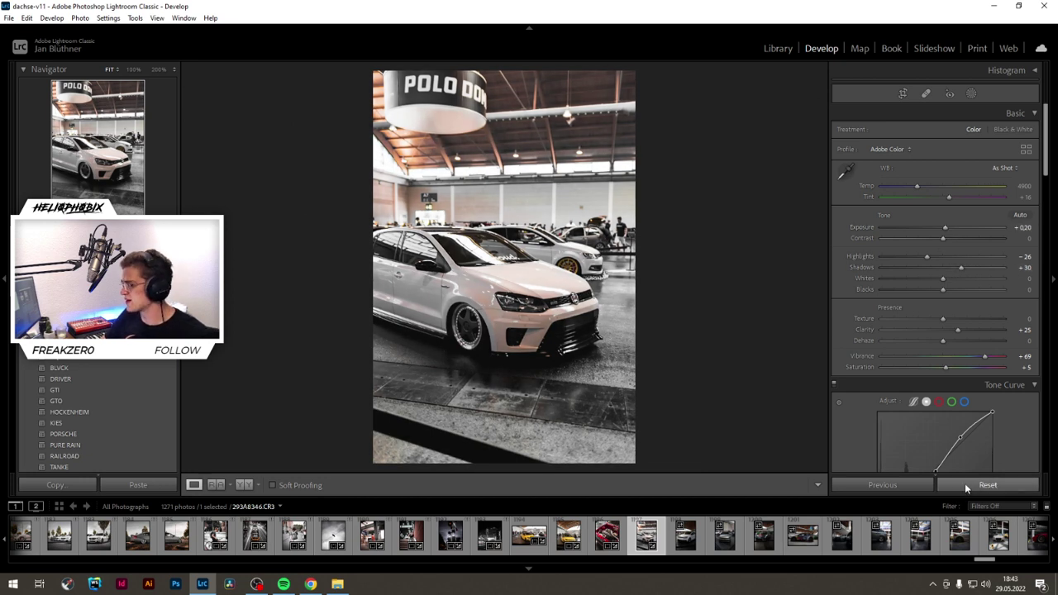
{"action": "left_click", "coordinate": [965, 486]}
Step: Set the white car photo's exposure to +0.25 and highlights to -16, and lower a tone curve midpoint to input 130, output 119
{"action": "left_click", "coordinate": [946, 228]}
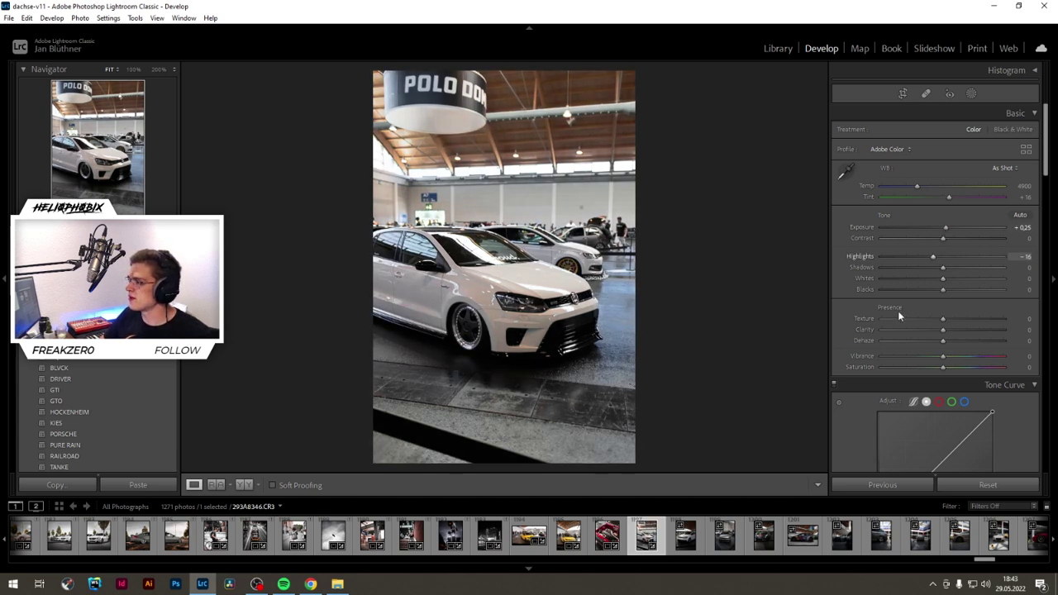
{"action": "scroll", "coordinate": [898, 311], "scroll_direction": "down", "scroll_amount": 5}
{"action": "left_click", "coordinate": [940, 269]}
{"action": "left_click_drag", "start_coordinate": [939, 277], "coordinate": [937, 279]}
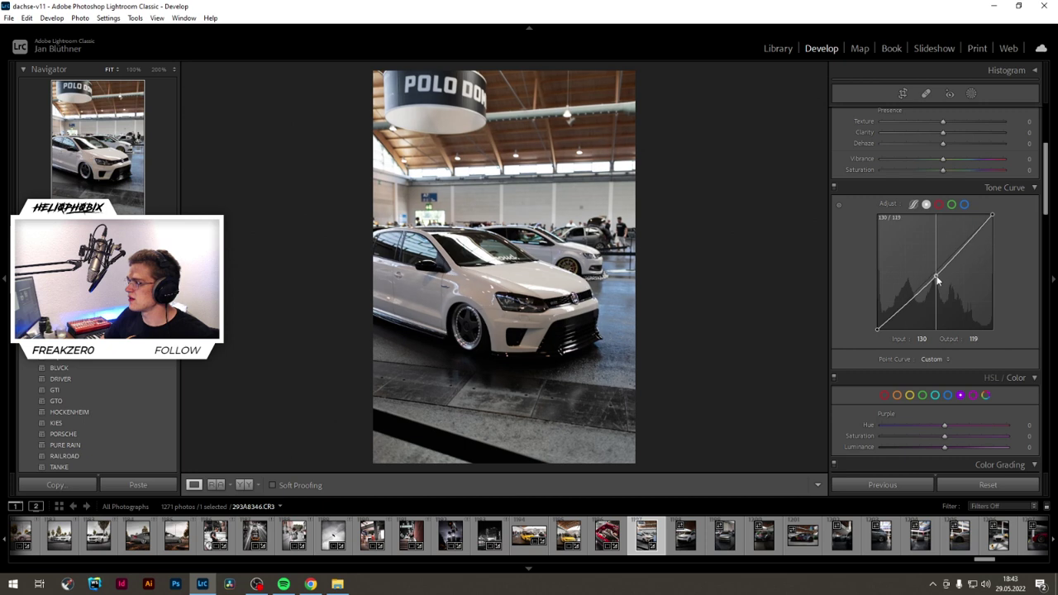
Step: Shape the white car photo's tone curve: black point output 5, shadow anchor 19/18, an upper anchor, and midpoint input 125, output 114
{"action": "left_click_drag", "start_coordinate": [878, 330], "coordinate": [877, 329]}
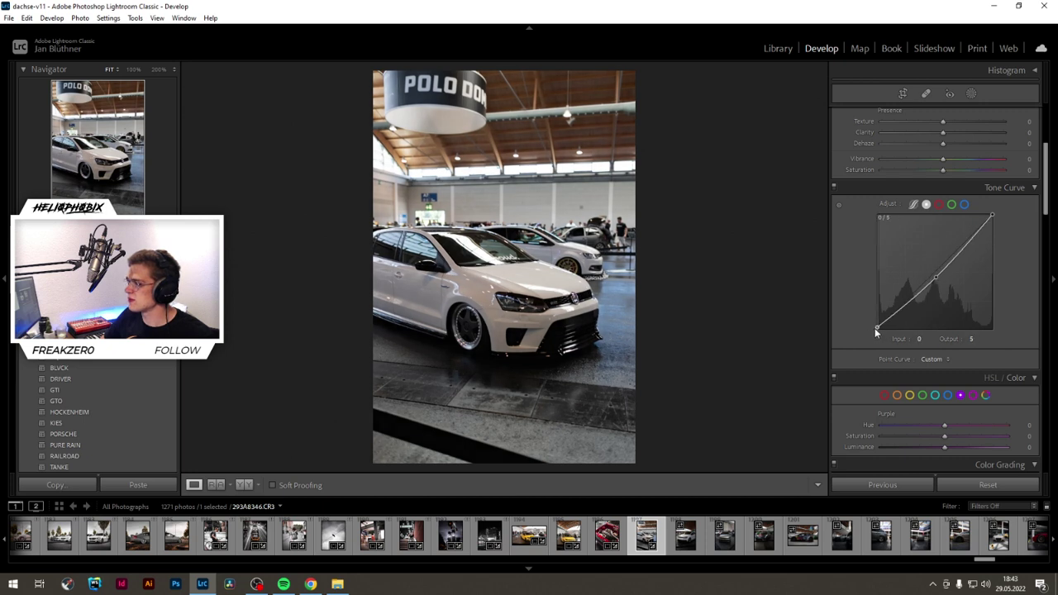
{"action": "left_click", "coordinate": [886, 322]}
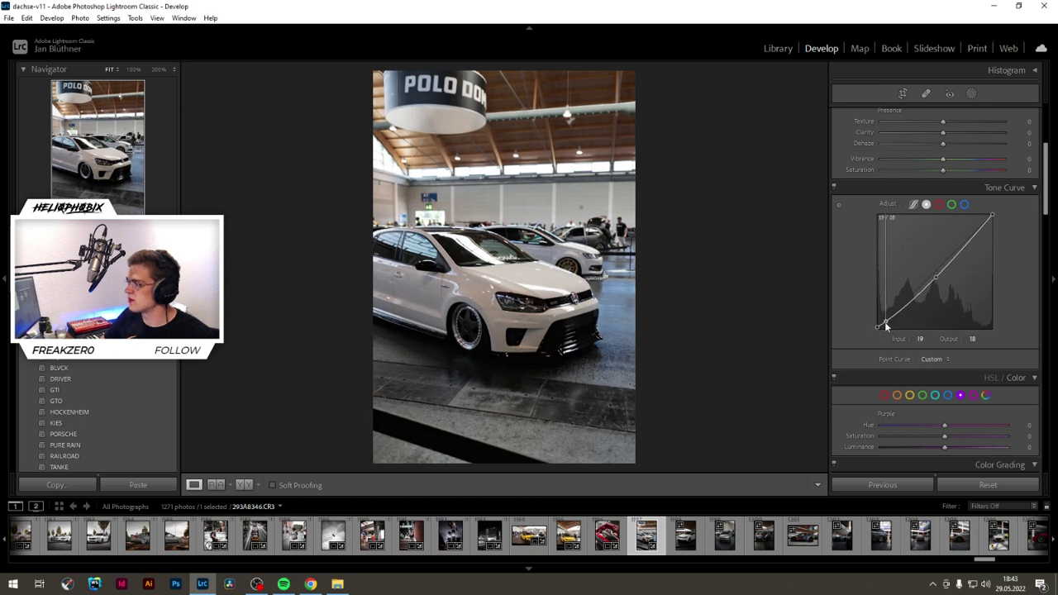
{"action": "left_click_drag", "start_coordinate": [967, 248], "coordinate": [967, 250]}
{"action": "left_click", "coordinate": [933, 278]}
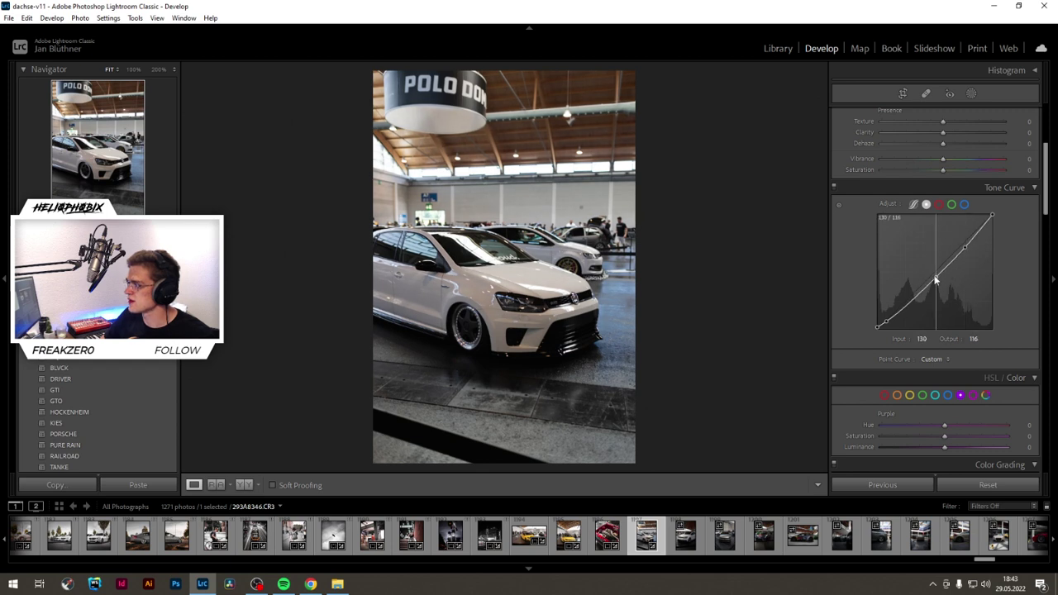
Step: Desaturate the cool colours of the white car photo, working through blue, magenta and purple, with aqua saturation at -100
{"action": "left_click", "coordinate": [948, 395]}
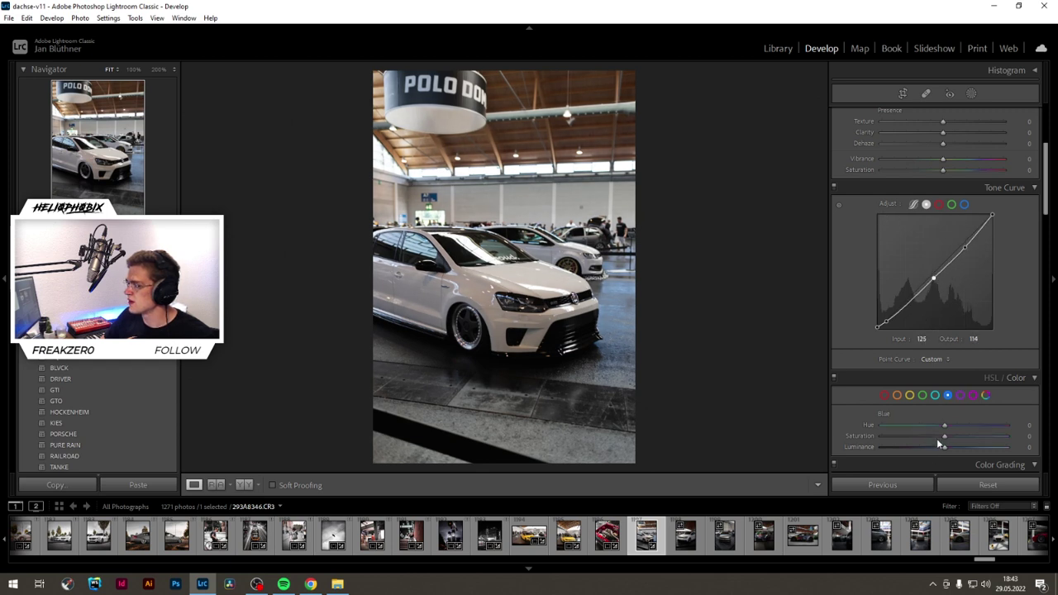
{"action": "left_click_drag", "start_coordinate": [944, 436], "coordinate": [741, 442]}
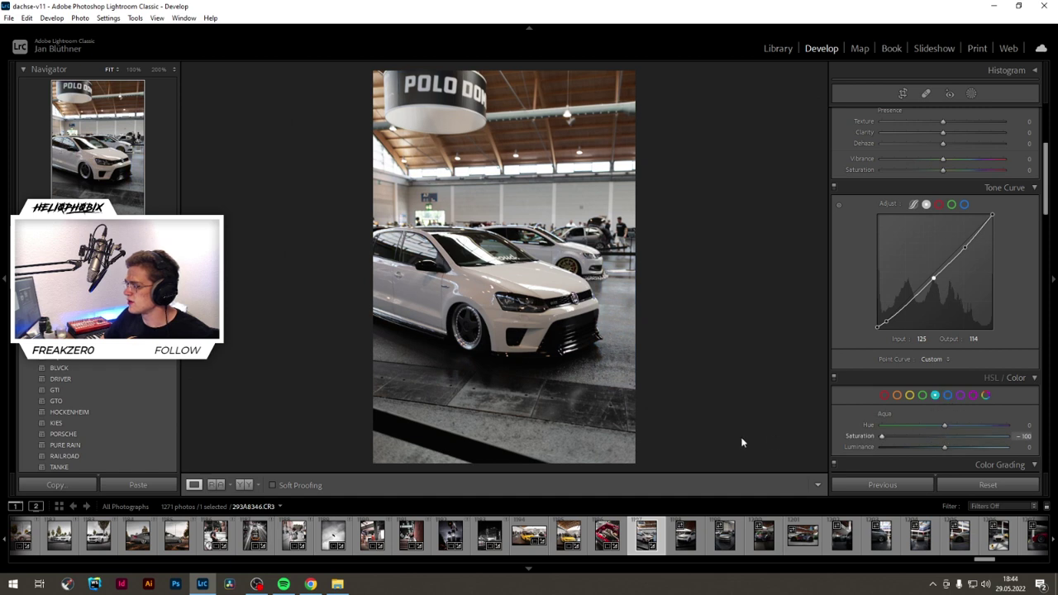
{"action": "left_click", "coordinate": [974, 396]}
{"action": "left_click_drag", "start_coordinate": [945, 435], "coordinate": [886, 437]}
{"action": "left_click", "coordinate": [961, 396]}
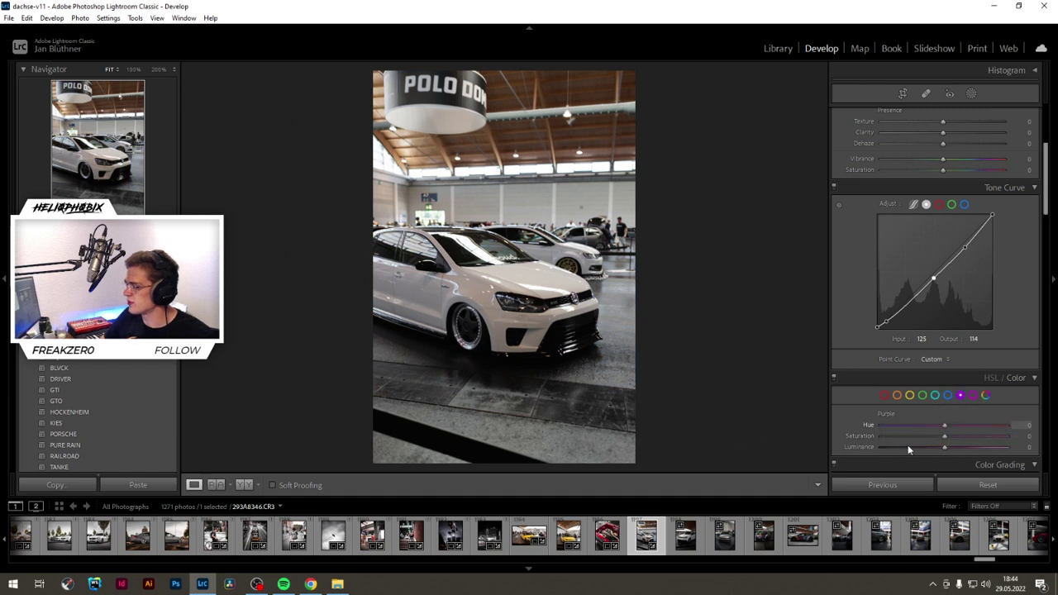
Step: Adjust the greens of the white car photo with hue -60 and saturation +100
{"action": "left_click", "coordinate": [925, 396]}
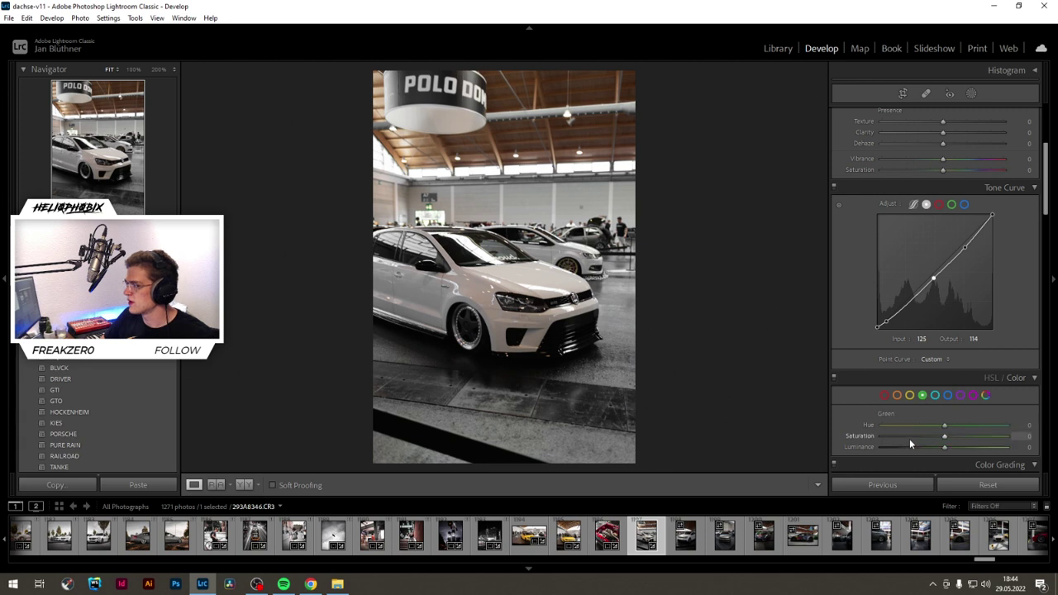
{"action": "left_click_drag", "start_coordinate": [945, 436], "coordinate": [1008, 436]}
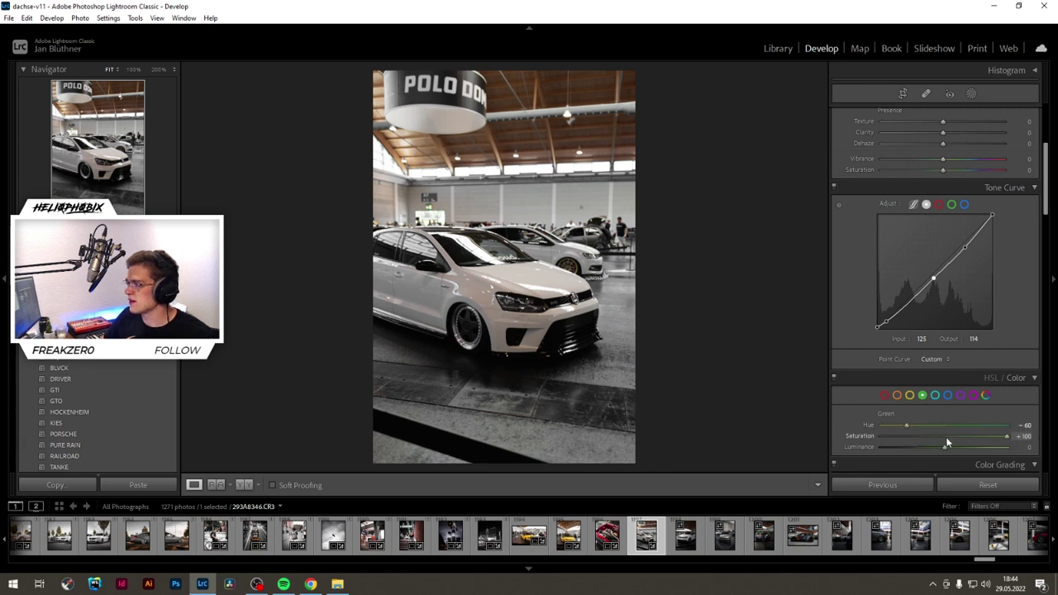
{"action": "left_click_drag", "start_coordinate": [923, 427], "coordinate": [640, 449]}
Step: Set the yellow hue to -17, the orange saturation to +13 and the red saturation to -100
{"action": "left_click_drag", "start_coordinate": [922, 426], "coordinate": [880, 428]}
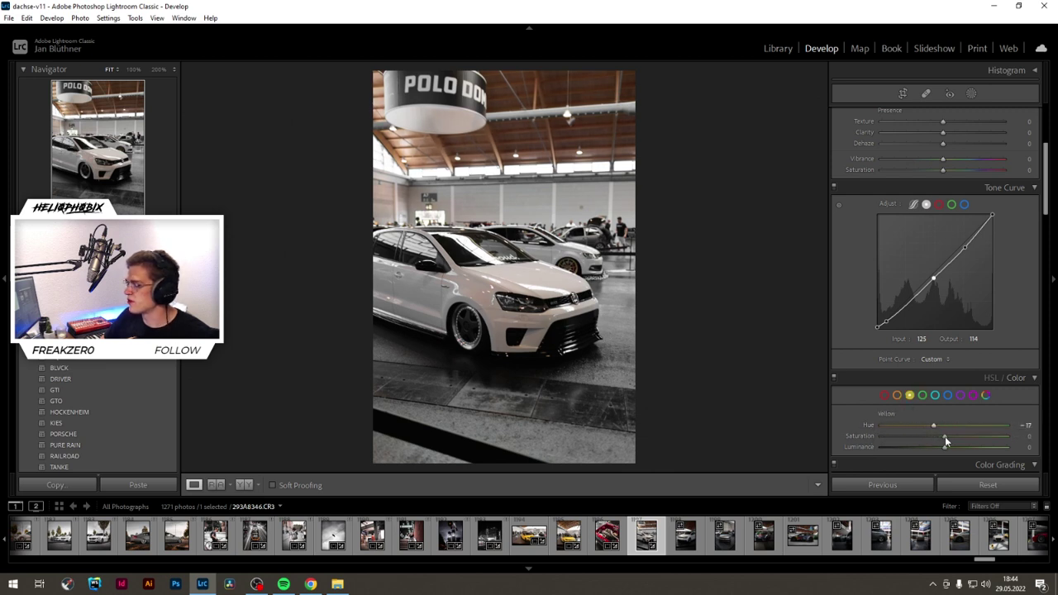
{"action": "left_click_drag", "start_coordinate": [945, 437], "coordinate": [953, 435]}
{"action": "left_click", "coordinate": [897, 395]}
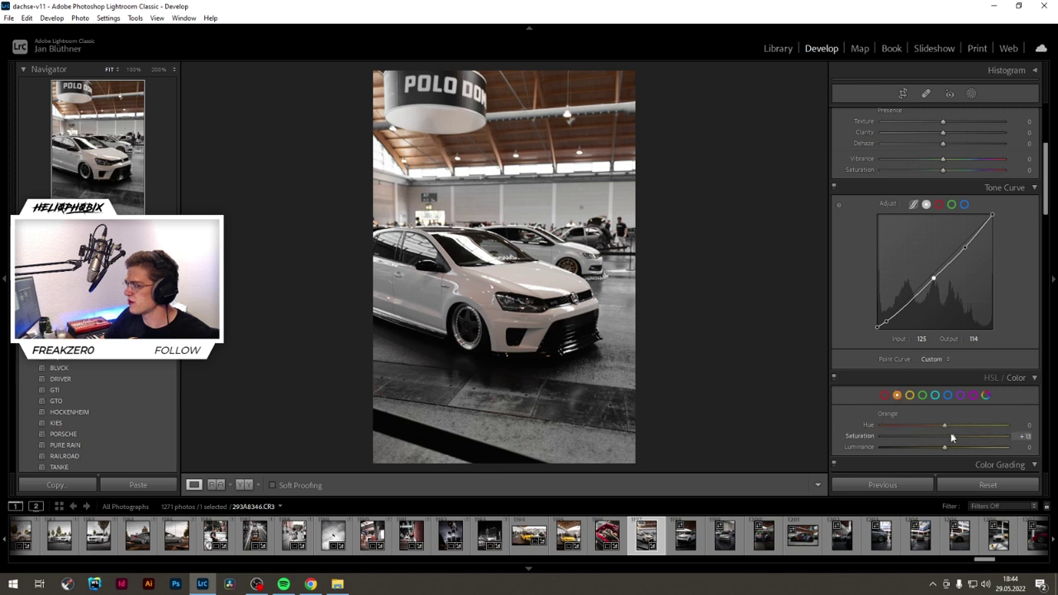
{"action": "left_click", "coordinate": [883, 395]}
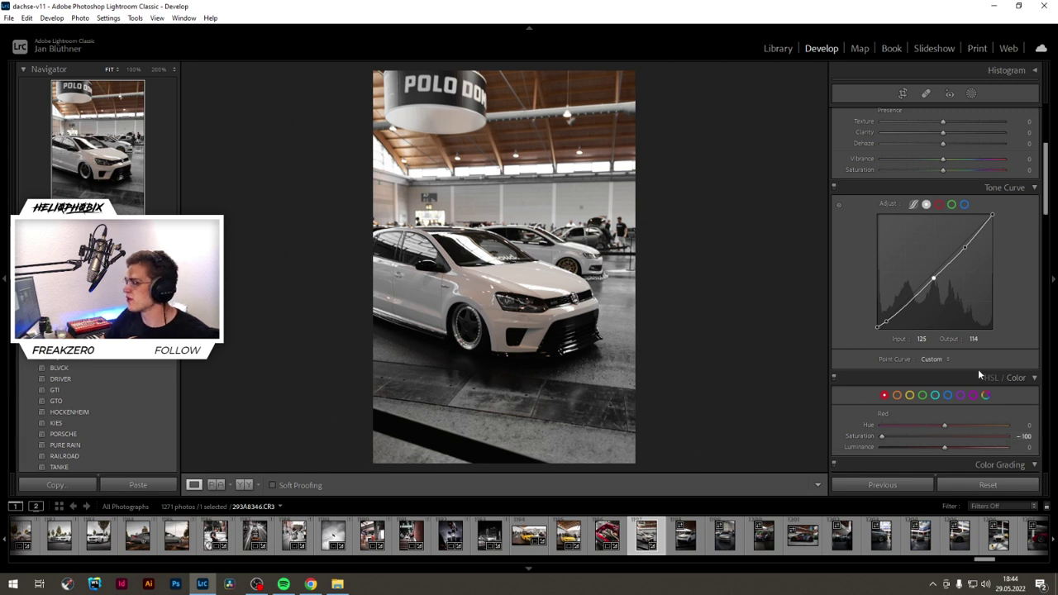
Step: Crop the white car photo to 4 x 5 / 8 x 10, tightened and repositioned around the front car
{"action": "left_click", "coordinate": [903, 94]}
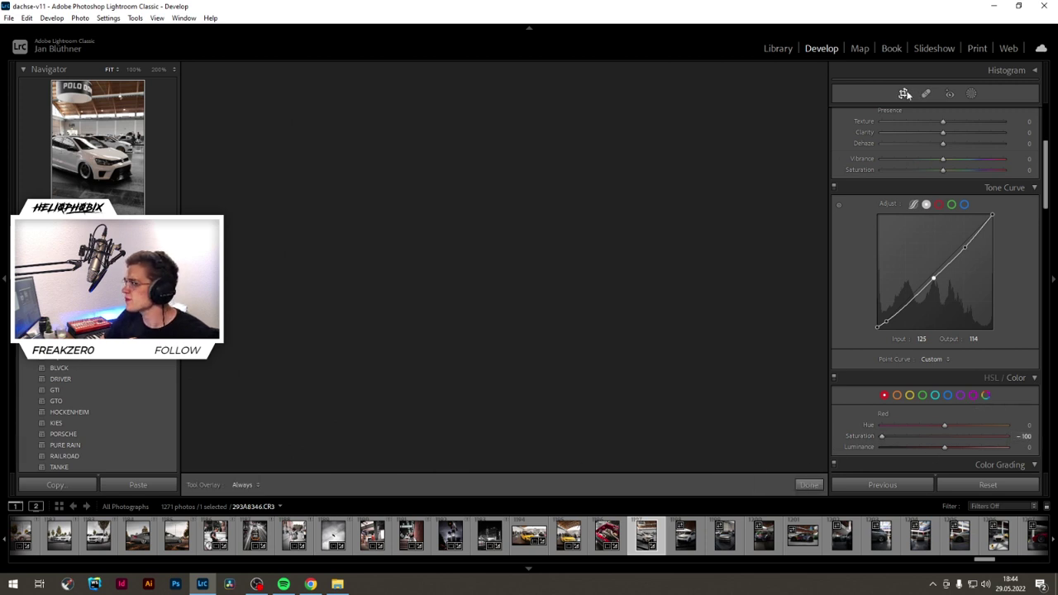
{"action": "left_click", "coordinate": [1001, 132]}
{"action": "left_click", "coordinate": [928, 200]}
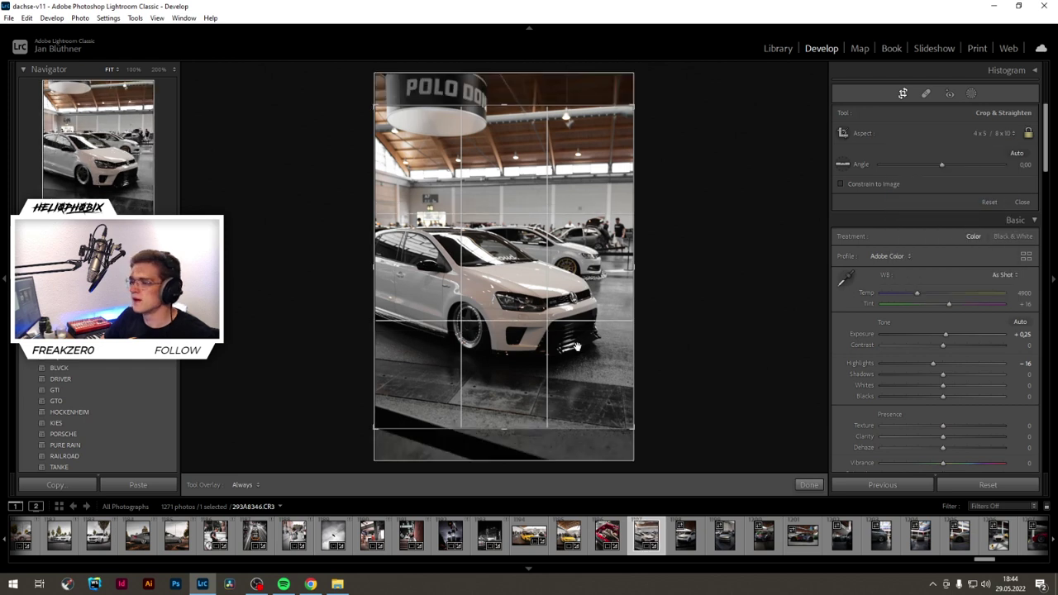
{"action": "key", "text": "1"}
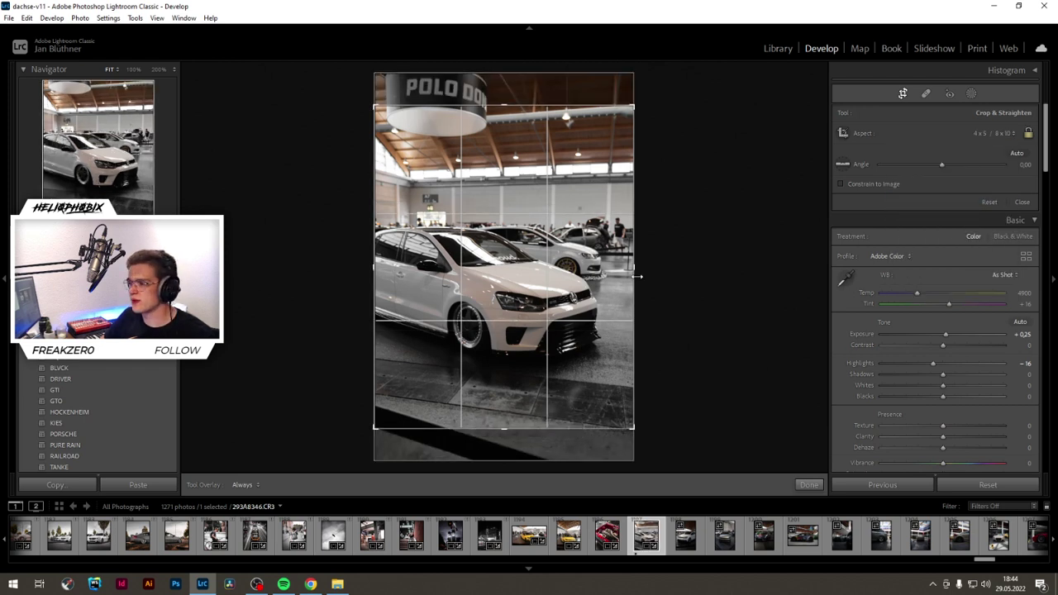
{"action": "left_click_drag", "start_coordinate": [633, 276], "coordinate": [598, 285]}
{"action": "key", "text": "Return"}
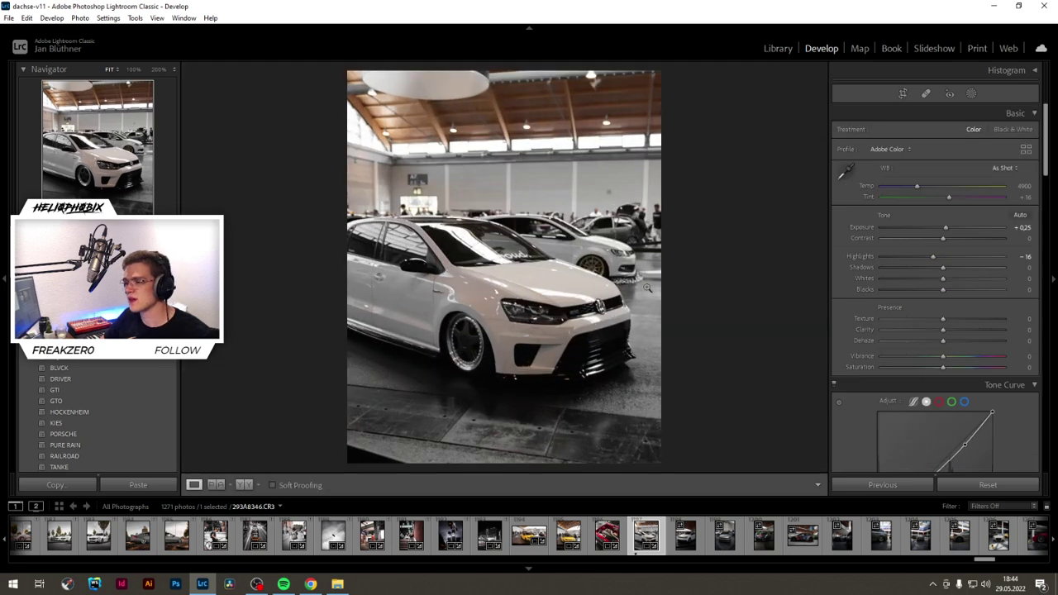
Step: Add a radial gradient mask over the front white car, tilted to follow its body
{"action": "left_click", "coordinate": [972, 94]}
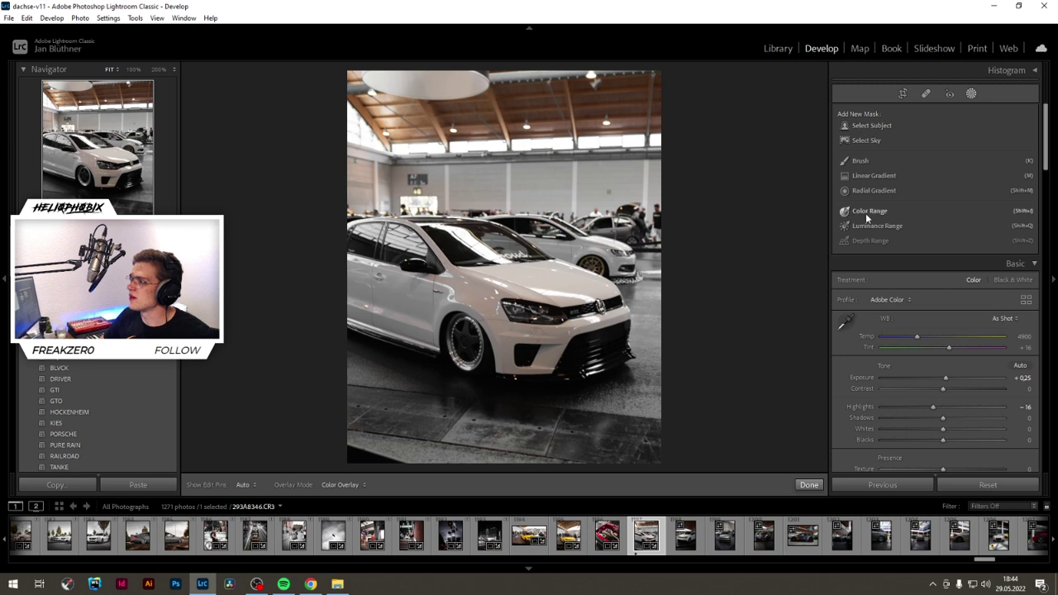
{"action": "left_click", "coordinate": [872, 193]}
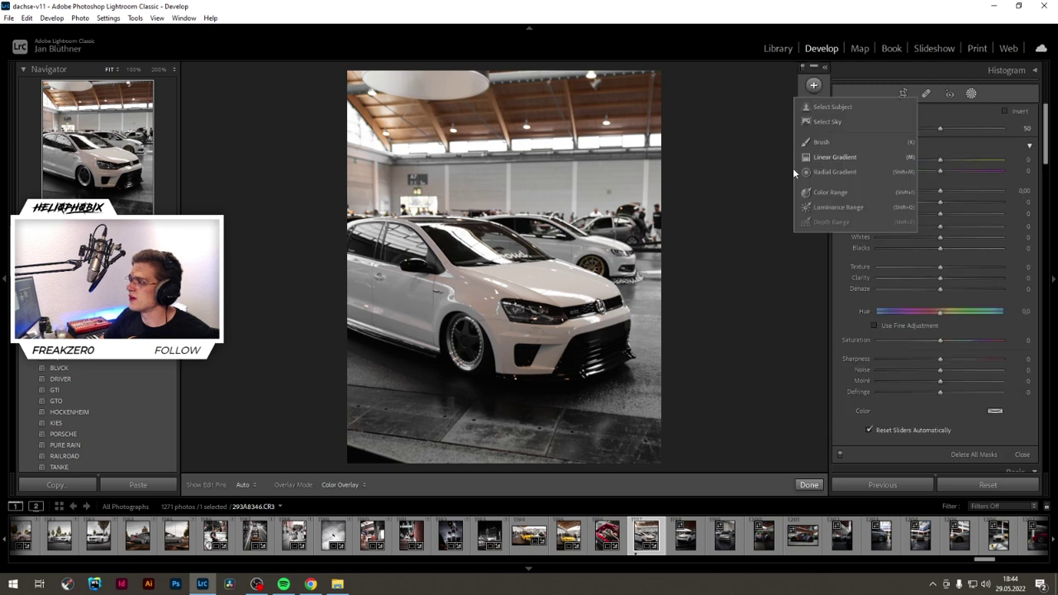
{"action": "left_click_drag", "start_coordinate": [422, 282], "coordinate": [608, 374]}
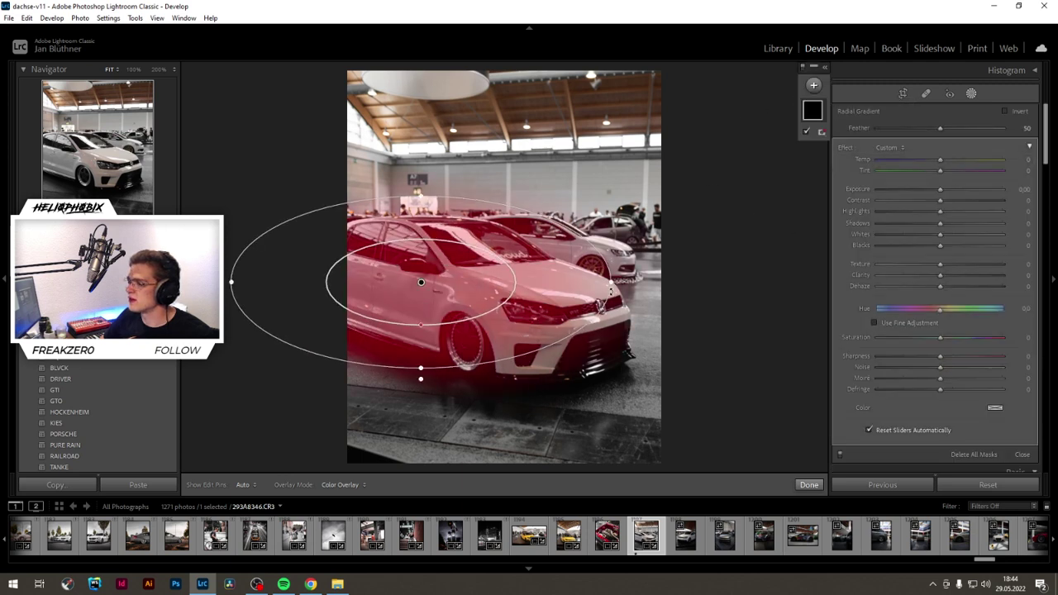
{"action": "left_click_drag", "start_coordinate": [439, 290], "coordinate": [472, 308]}
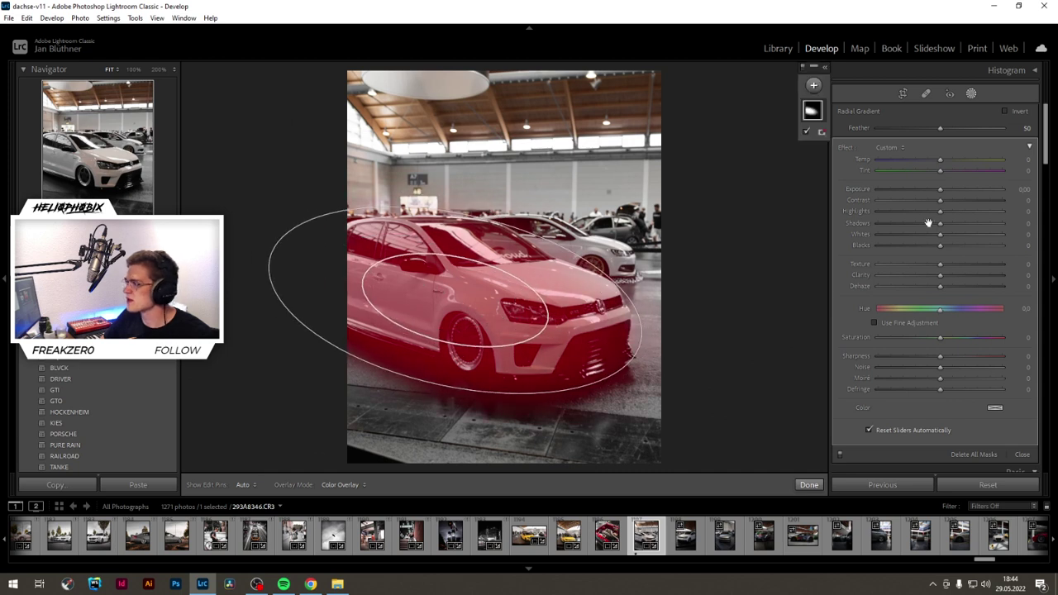
Step: Set the car's radial mask to exposure 0.88, contrast 19 and shadows 42, and close masking
{"action": "left_click_drag", "start_coordinate": [938, 195], "coordinate": [965, 224]}
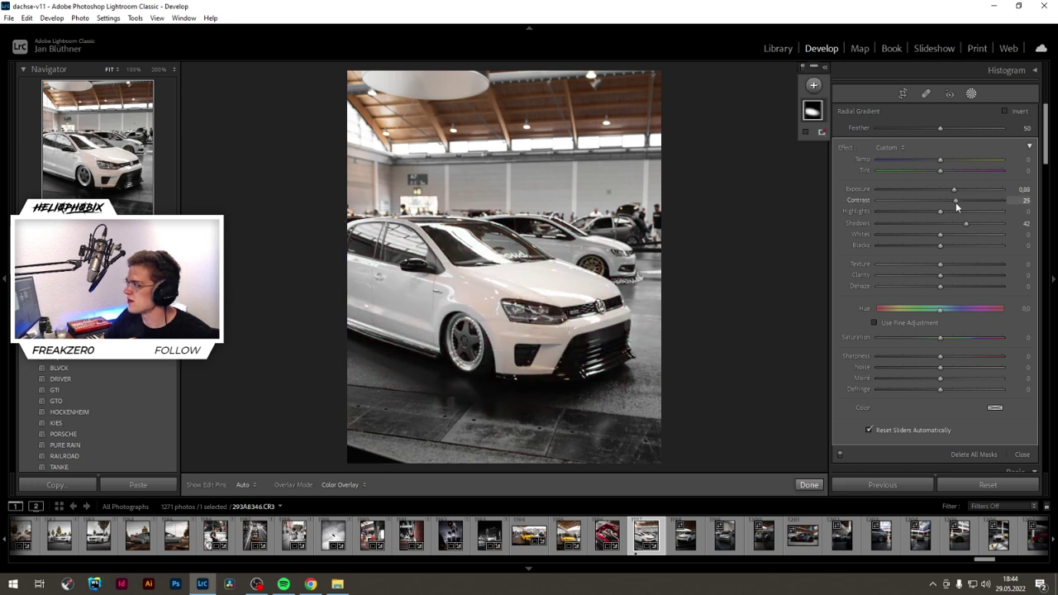
{"action": "mouse_move", "coordinate": [958, 207]}
{"action": "left_mouse_down"}
{"action": "mouse_move", "coordinate": [996, 205]}
{"action": "mouse_move", "coordinate": [965, 211]}
{"action": "left_mouse_up"}
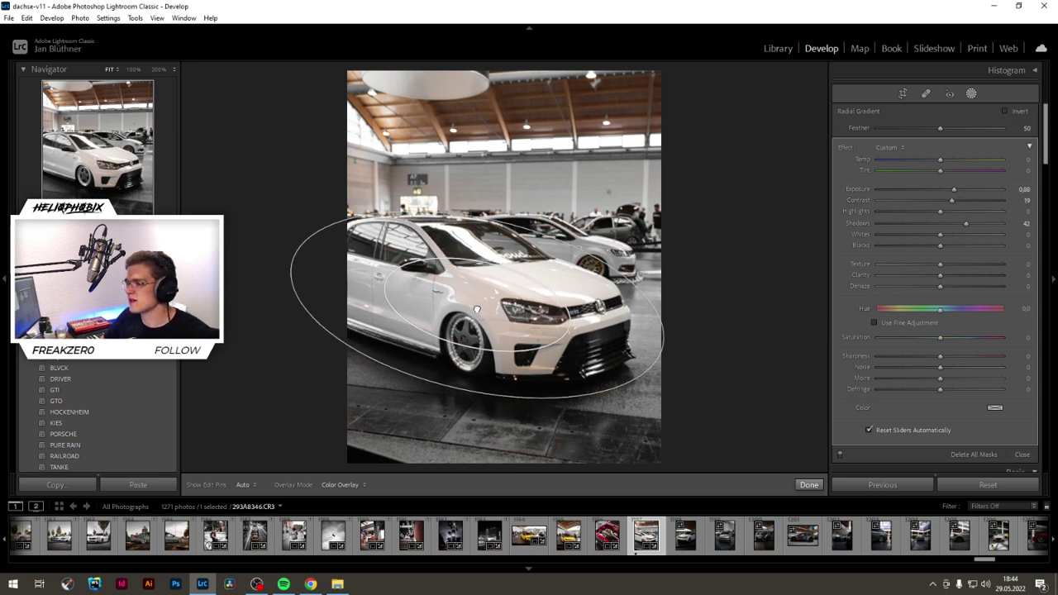
{"action": "mouse_move", "coordinate": [473, 306]}
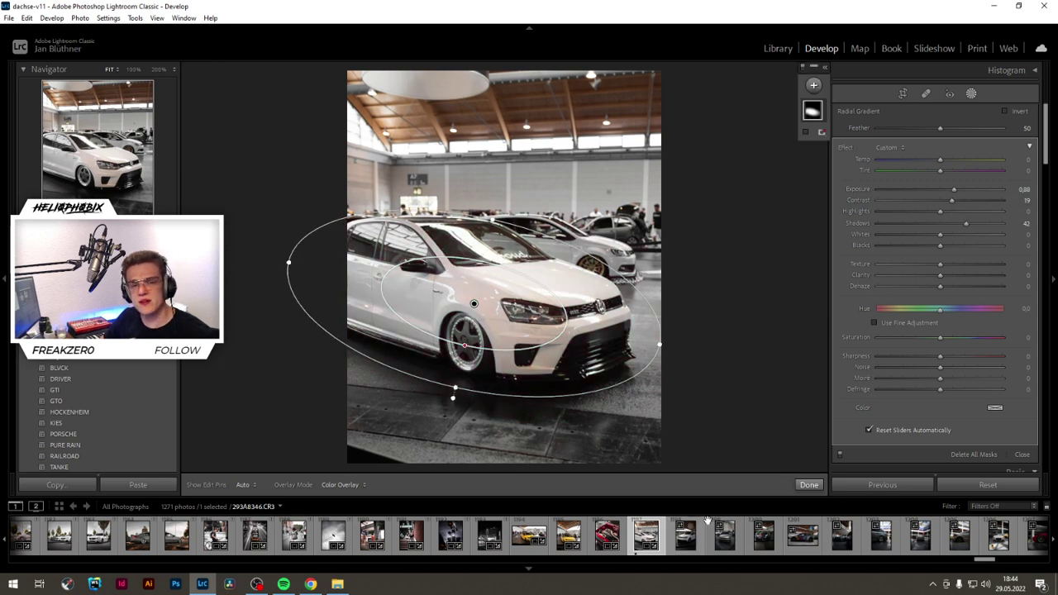
{"action": "left_click", "coordinate": [808, 484]}
Step: Add a linear gradient mask over the foreground floor with exposure -1.13 and clarity 30
{"action": "left_click", "coordinate": [972, 93]}
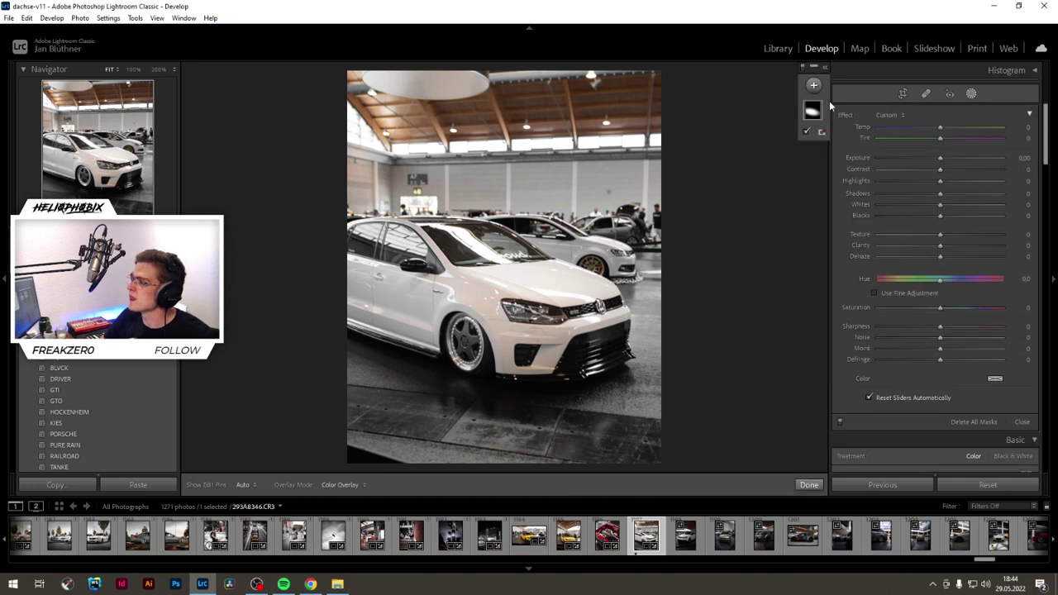
{"action": "left_click", "coordinate": [834, 157]}
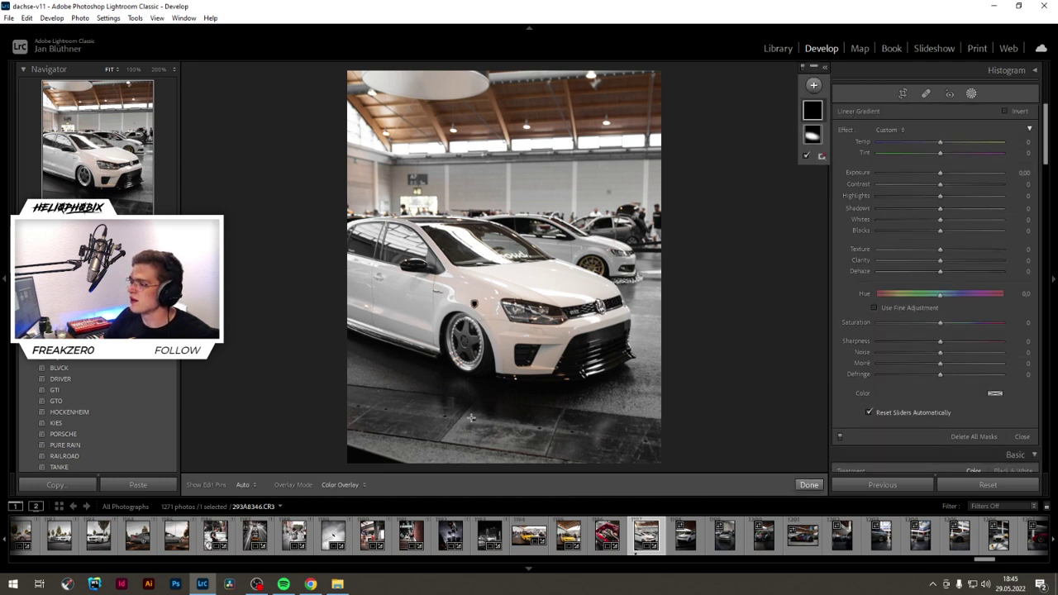
{"action": "mouse_move", "coordinate": [475, 416]}
{"action": "left_mouse_down"}
{"action": "mouse_move", "coordinate": [478, 372]}
{"action": "mouse_move", "coordinate": [474, 435]}
{"action": "left_mouse_up"}
{"action": "left_click_drag", "start_coordinate": [946, 174], "coordinate": [923, 169]}
{"action": "left_click_drag", "start_coordinate": [940, 262], "coordinate": [958, 261]}
{"action": "left_click_drag", "start_coordinate": [925, 175], "coordinate": [922, 171]}
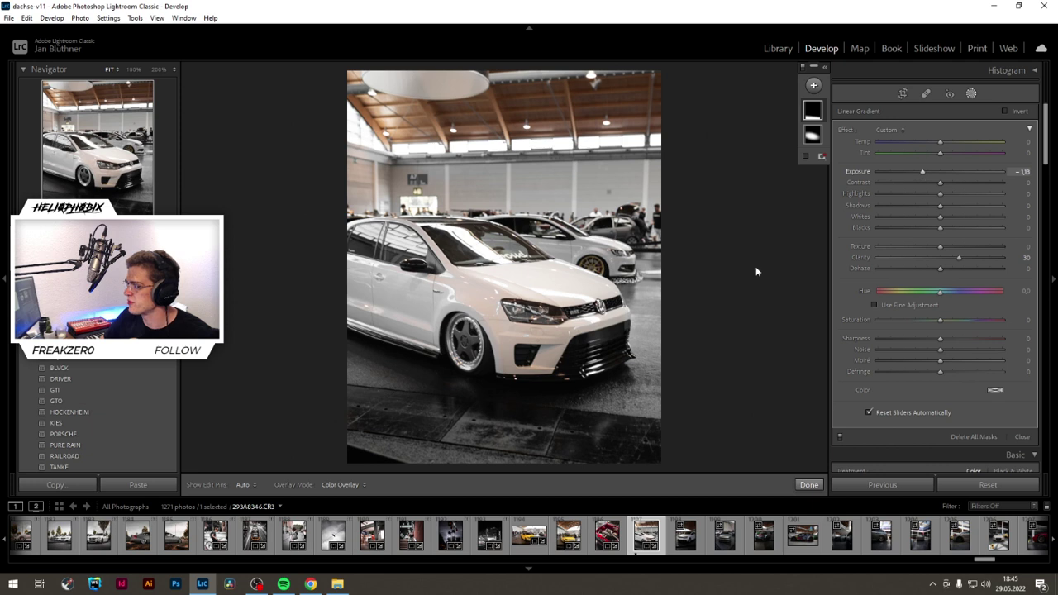
{"action": "left_click_drag", "start_coordinate": [601, 413], "coordinate": [624, 424]}
{"action": "left_click", "coordinate": [809, 485]}
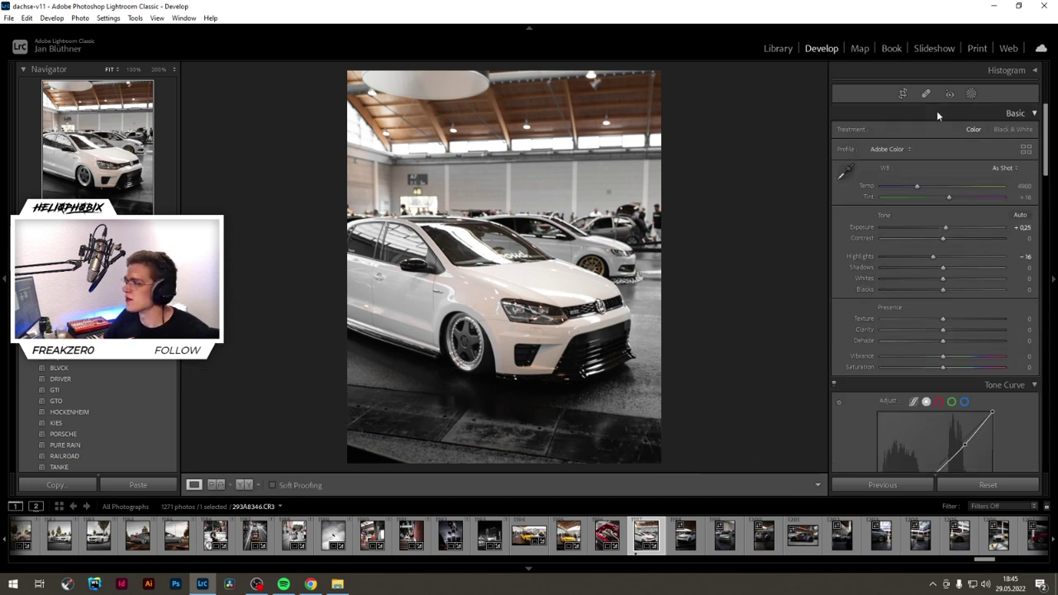
Step: Add a flat radial gradient mask along the white car's lower side and front wheel, tilted to match the sill
{"action": "key", "text": "shift+w"}
{"action": "left_click", "coordinate": [814, 85]}
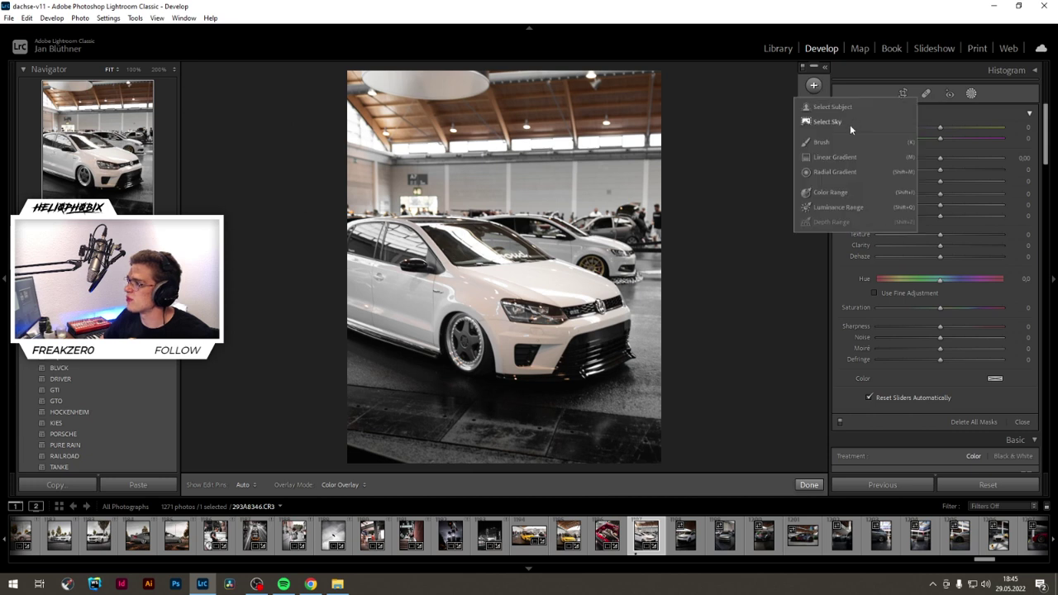
{"action": "left_click", "coordinate": [835, 172]}
{"action": "left_click_drag", "start_coordinate": [448, 341], "coordinate": [629, 379]}
{"action": "left_click_drag", "start_coordinate": [632, 338], "coordinate": [630, 378]}
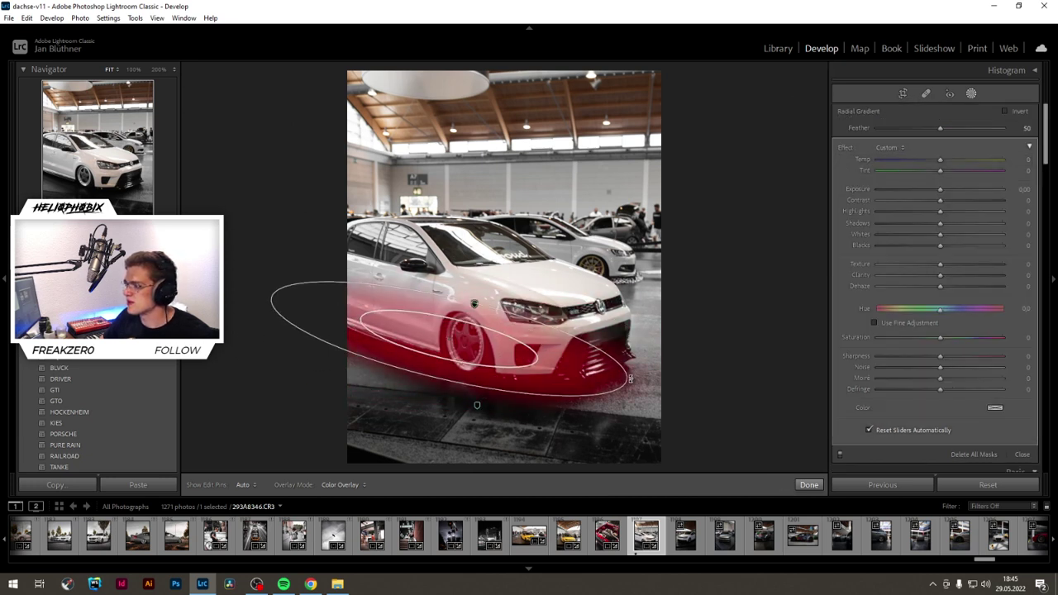
{"action": "left_click_drag", "start_coordinate": [458, 299], "coordinate": [445, 349]}
{"action": "left_click_drag", "start_coordinate": [625, 387], "coordinate": [541, 382]}
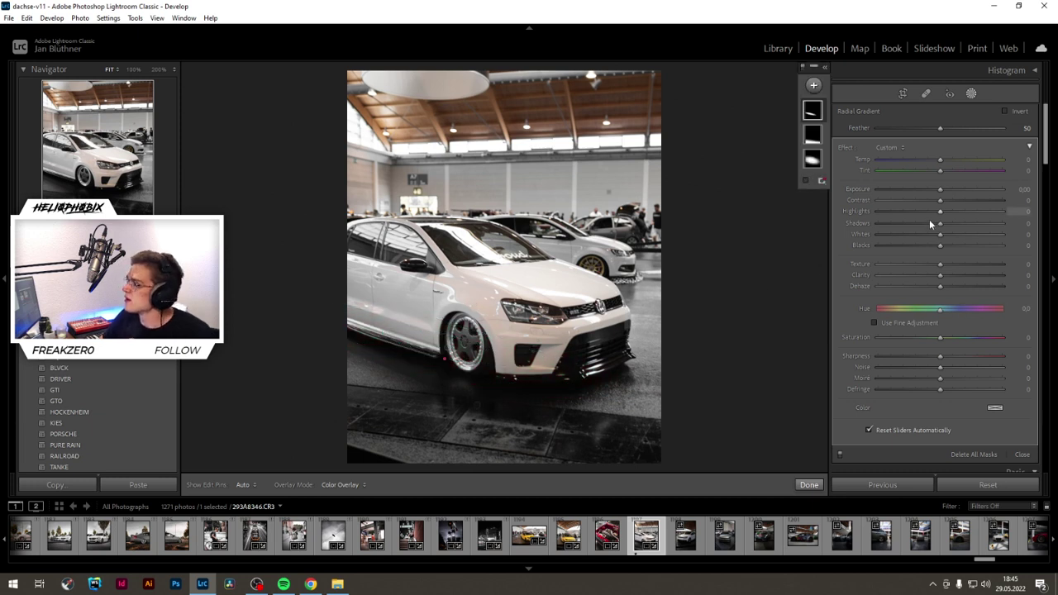
Step: Move the lower-side mask slightly down toward the sill and set its shadows to 24 and contrast to 6
{"action": "left_click_drag", "start_coordinate": [940, 224], "coordinate": [962, 224]}
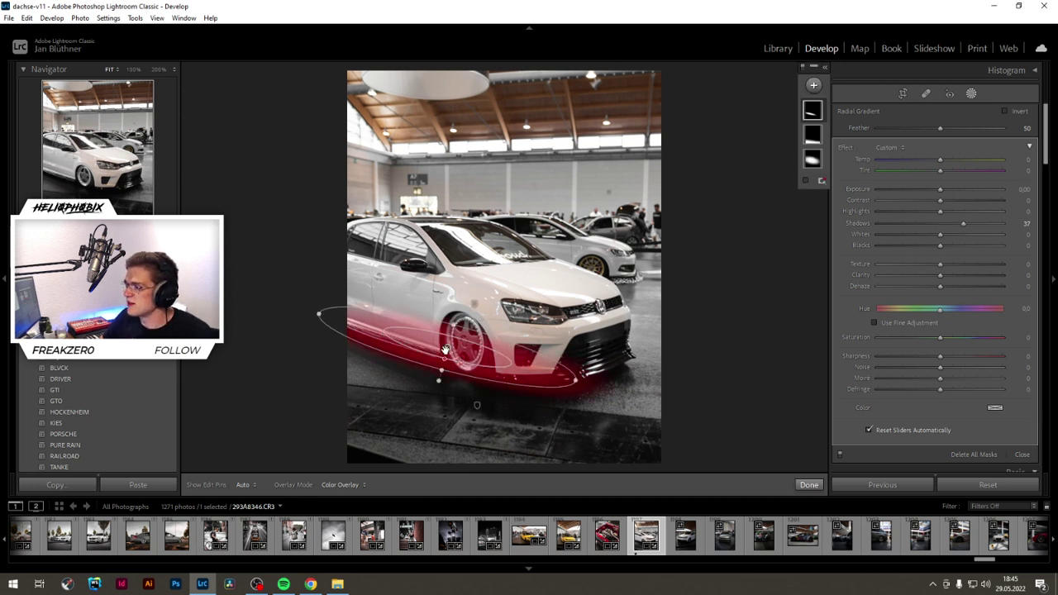
{"action": "left_click_drag", "start_coordinate": [445, 350], "coordinate": [455, 357]}
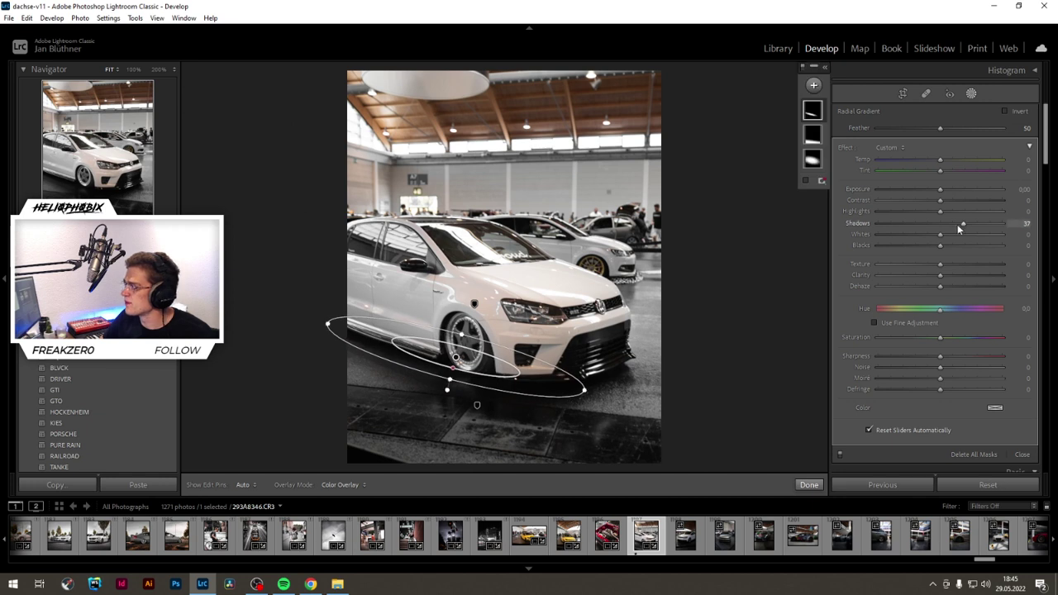
{"action": "left_click_drag", "start_coordinate": [962, 223], "coordinate": [944, 200]}
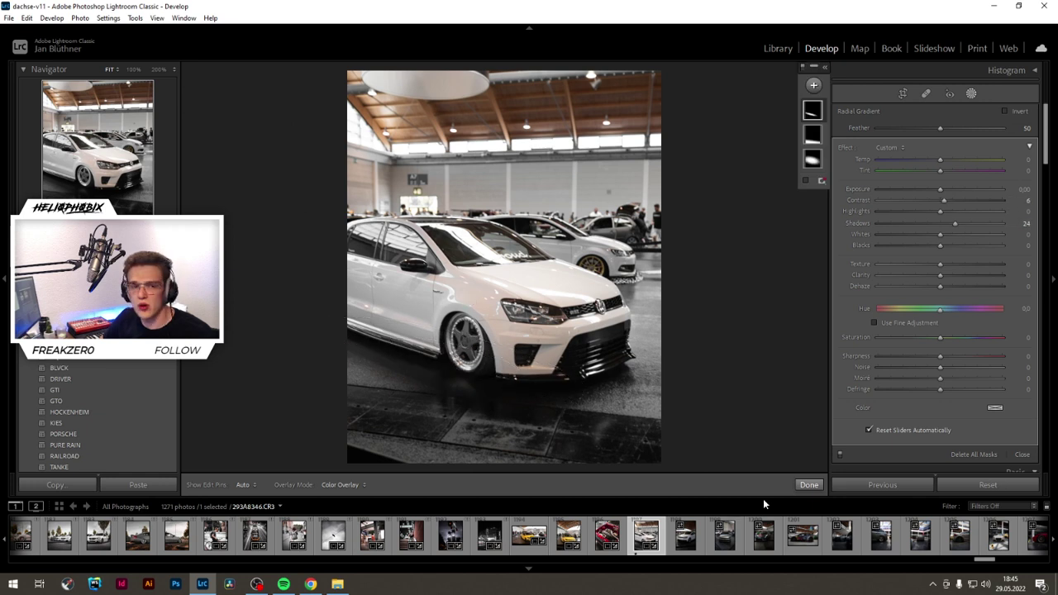
{"action": "left_click", "coordinate": [809, 485]}
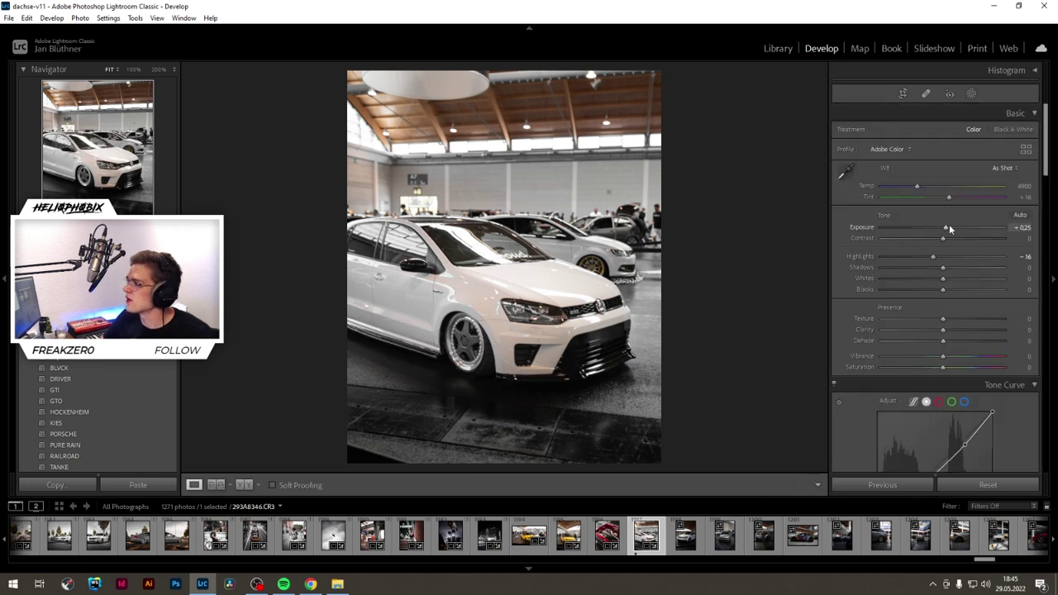
Step: Set the photo's exposure to 0.48 and add a large inverted radial gradient mask around the white car
{"action": "left_click_drag", "start_coordinate": [950, 229], "coordinate": [951, 229]}
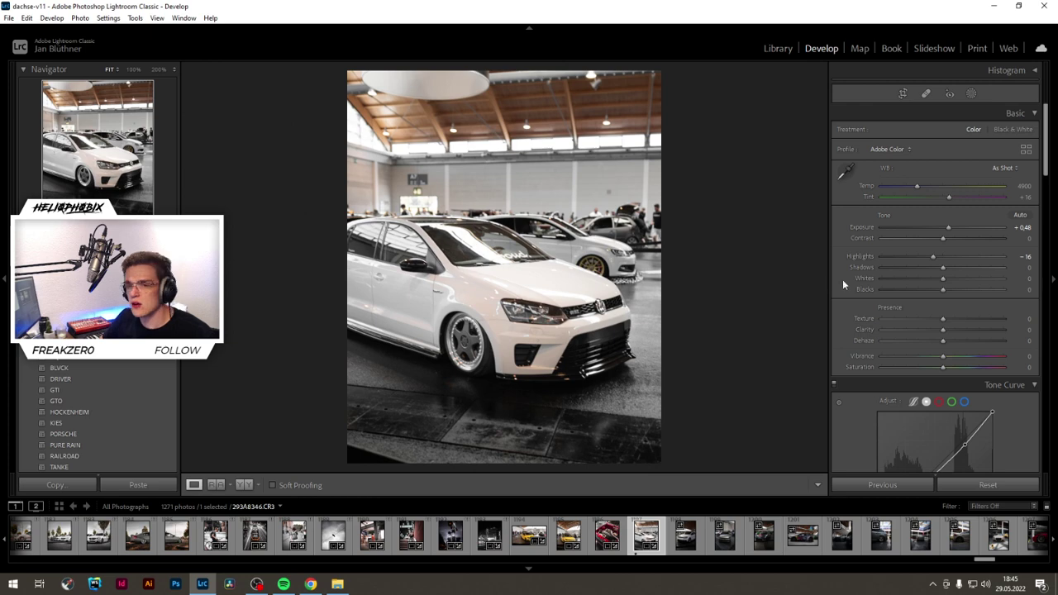
{"action": "left_click", "coordinate": [972, 95]}
{"action": "left_click", "coordinate": [813, 85]}
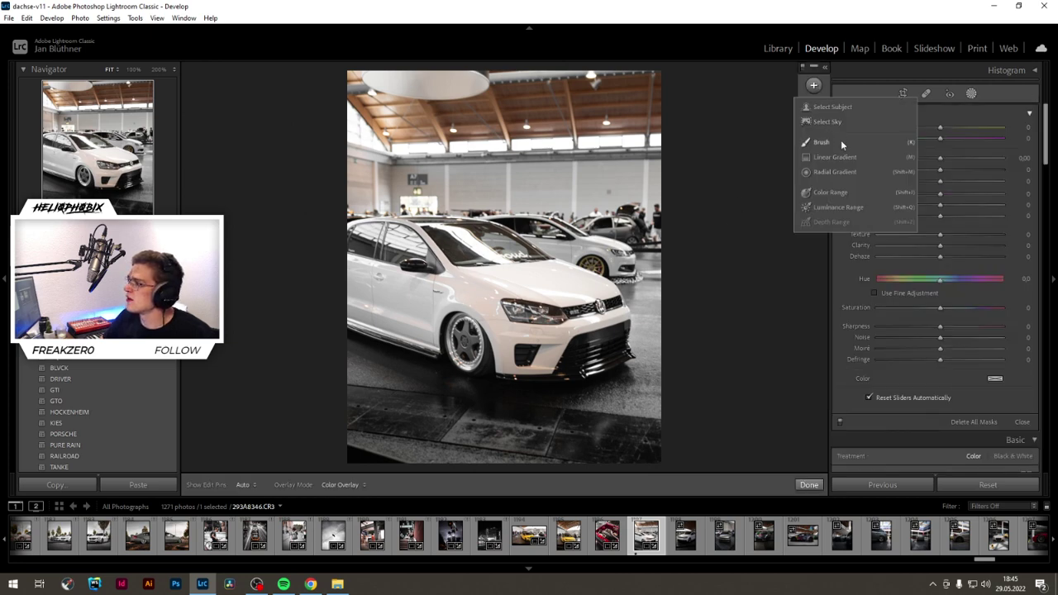
{"action": "left_click", "coordinate": [837, 171]}
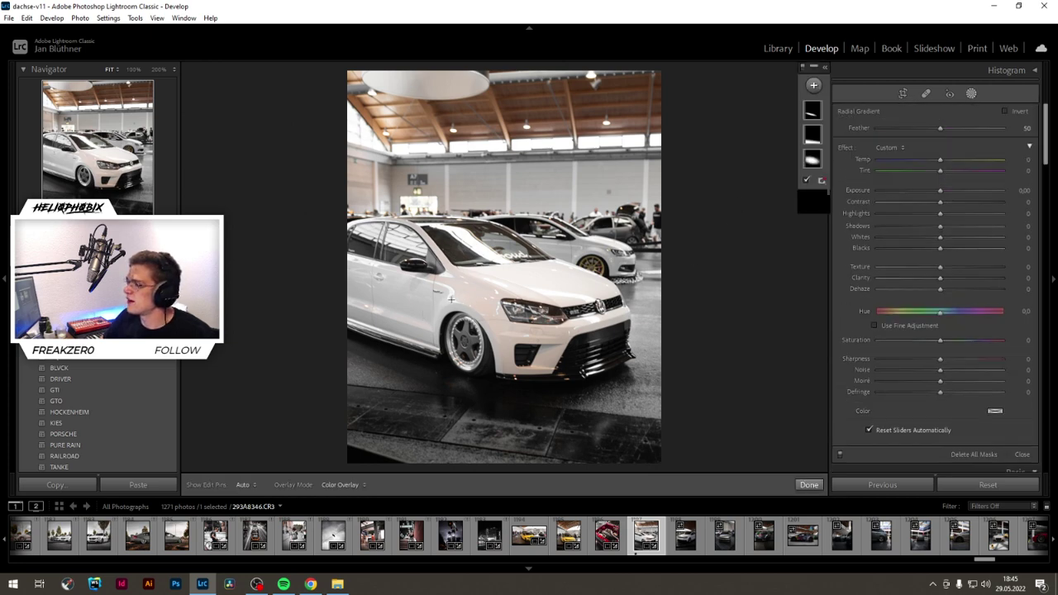
{"action": "left_click_drag", "start_coordinate": [475, 281], "coordinate": [766, 479]}
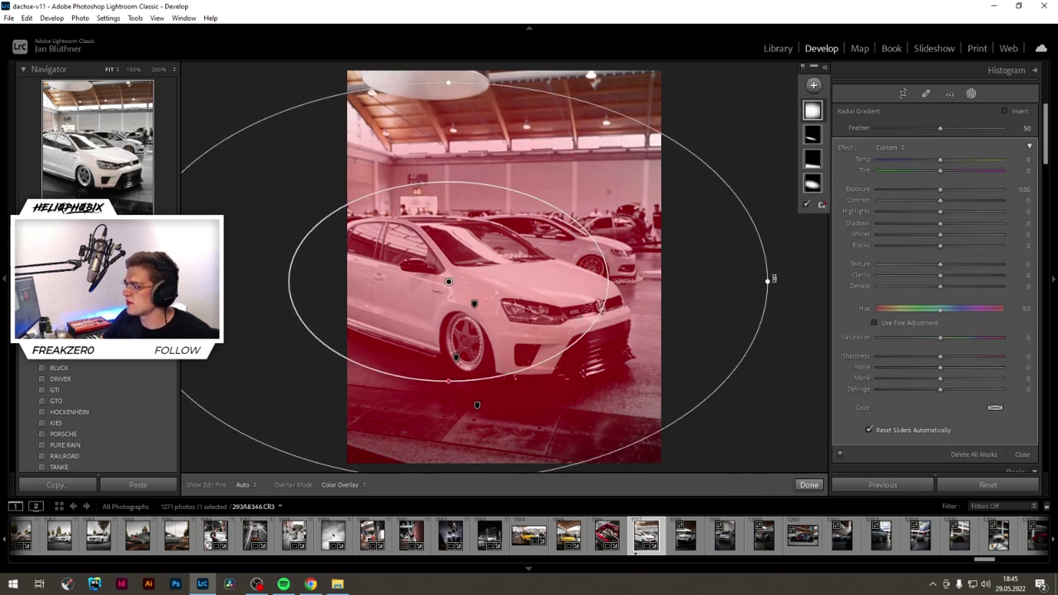
{"action": "left_click", "coordinate": [1005, 111]}
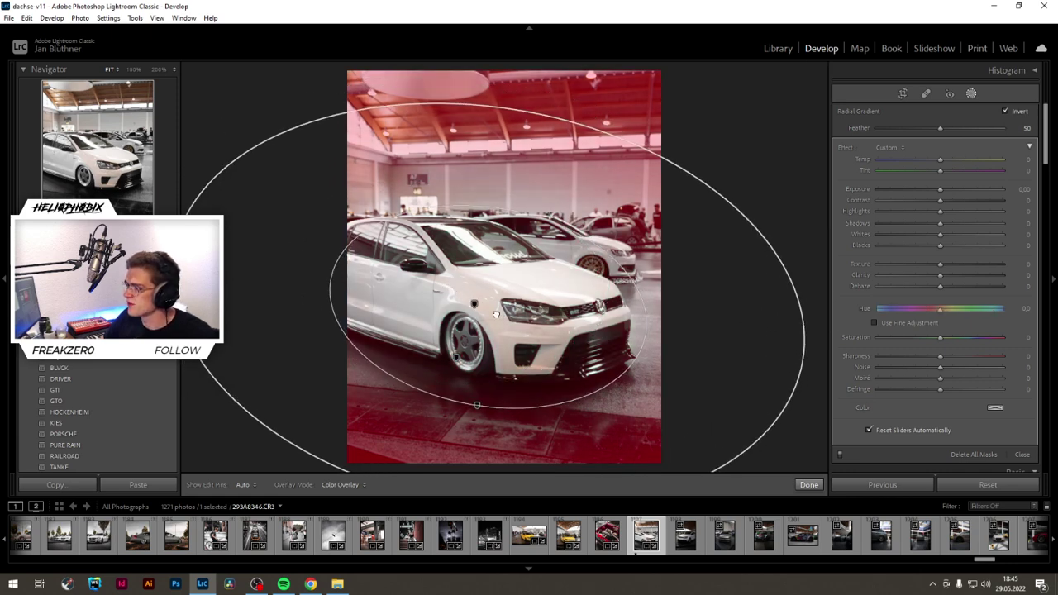
Step: Fit the inverted radial mask as a wide, tilted ellipse around the car, set its exposure to -0.96, and close masking
{"action": "left_click_drag", "start_coordinate": [496, 314], "coordinate": [493, 312]}
{"action": "left_click_drag", "start_coordinate": [801, 361], "coordinate": [827, 363]}
{"action": "left_click_drag", "start_coordinate": [504, 304], "coordinate": [617, 393]}
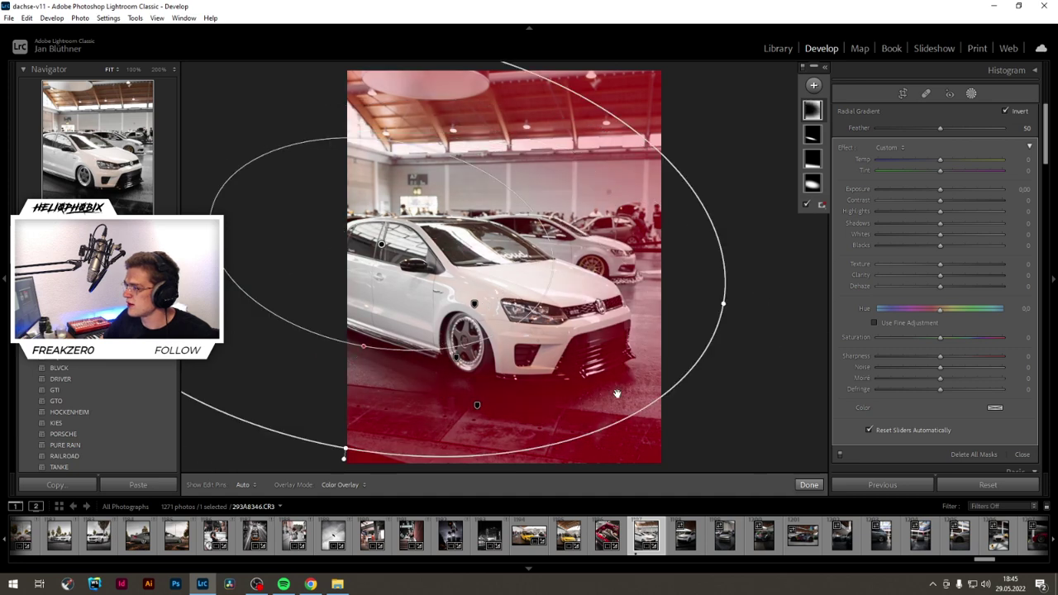
{"action": "left_click_drag", "start_coordinate": [725, 306], "coordinate": [834, 332]}
{"action": "left_click_drag", "start_coordinate": [508, 266], "coordinate": [587, 316]}
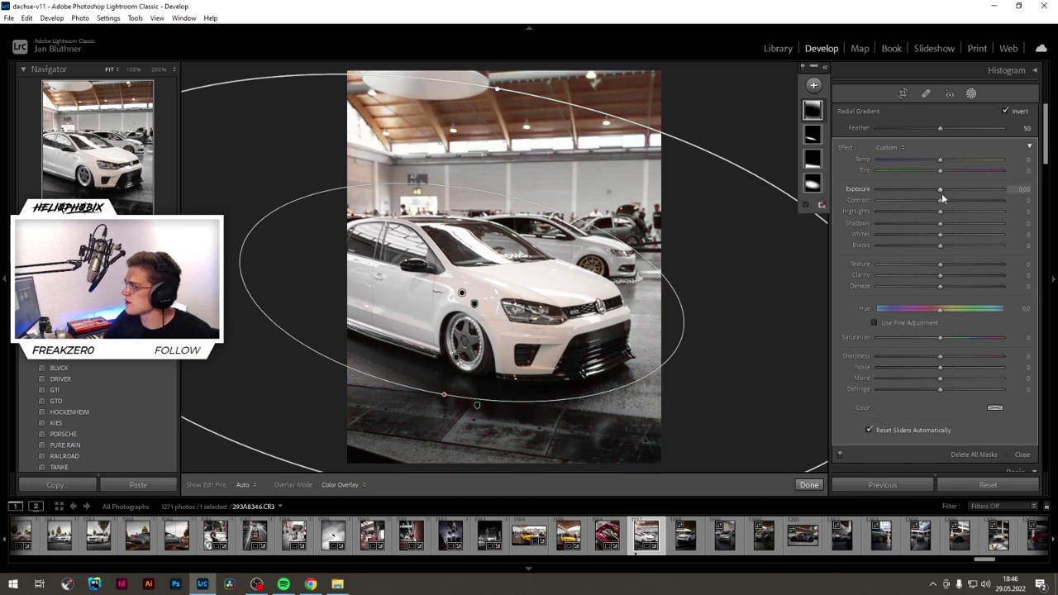
{"action": "left_click_drag", "start_coordinate": [941, 191], "coordinate": [925, 189]}
{"action": "left_click_drag", "start_coordinate": [510, 288], "coordinate": [523, 291]}
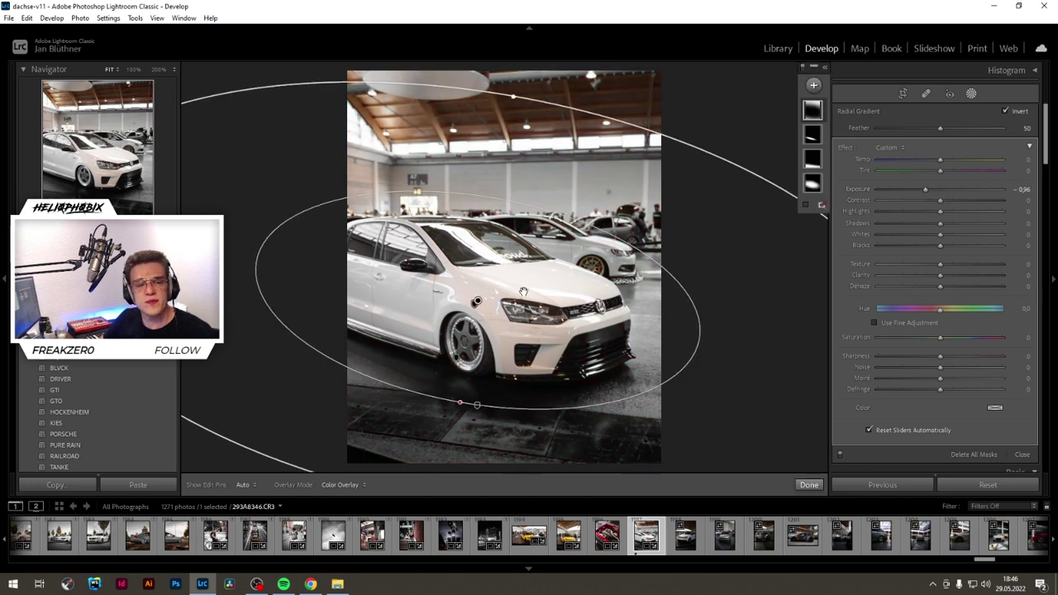
{"action": "left_click", "coordinate": [809, 484]}
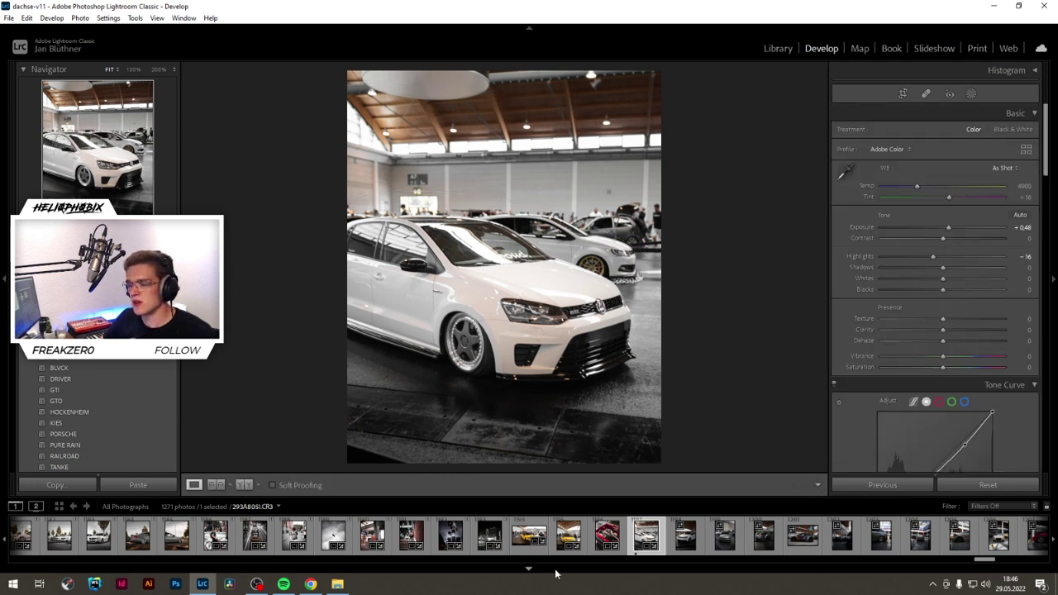
Step: Copy the develop settings of photo 293A8346.CR3 and paste them onto the next white car photo, 293A8361.CR3
{"action": "left_click", "coordinate": [689, 548]}
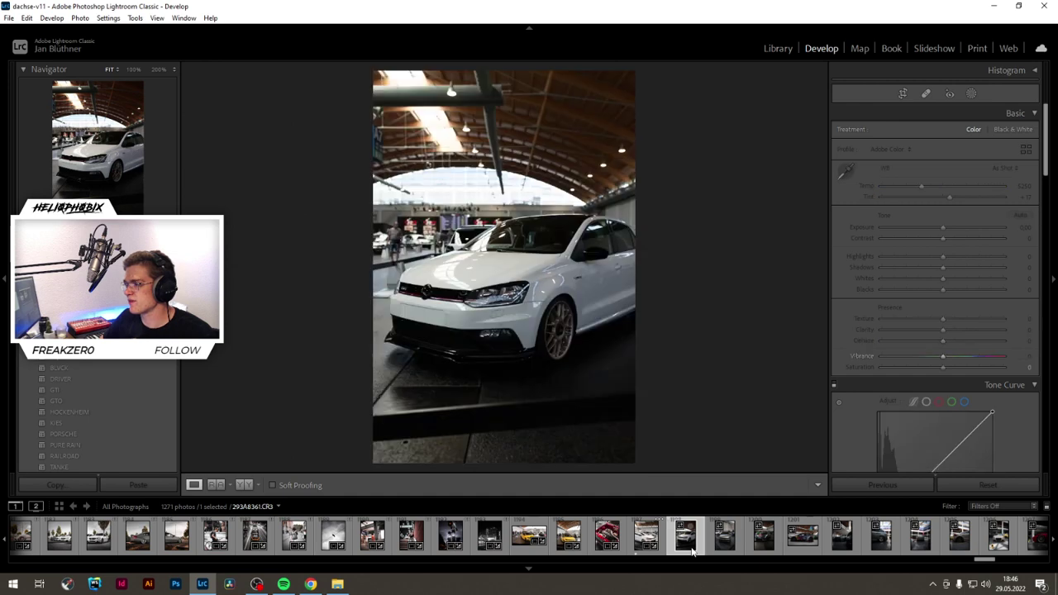
{"action": "left_click", "coordinate": [650, 542]}
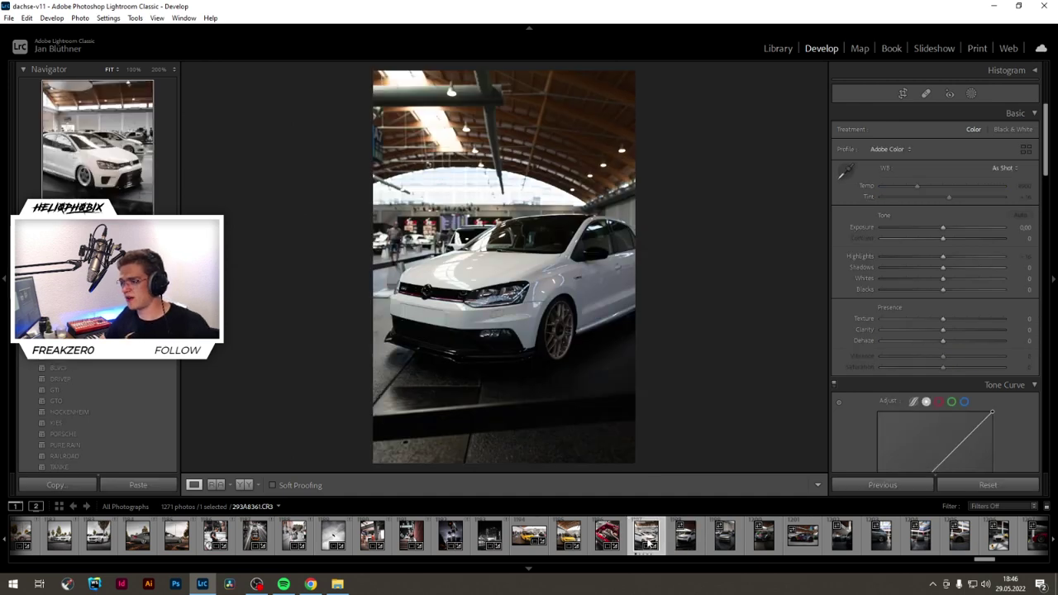
{"action": "key", "text": "ctrl+shift+c"}
{"action": "left_click", "coordinate": [714, 398]}
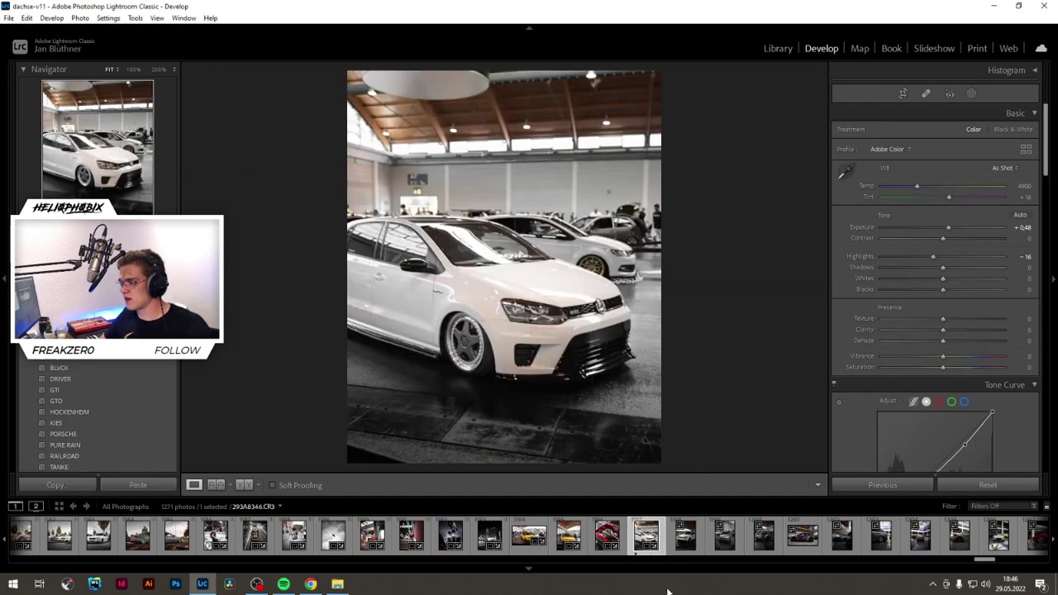
{"action": "left_click", "coordinate": [683, 544]}
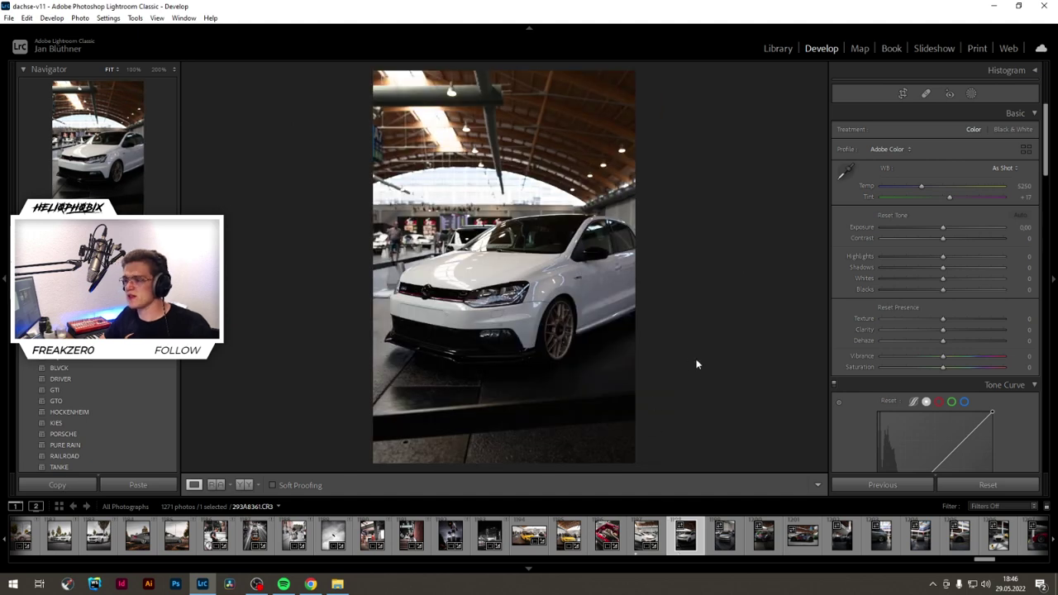
{"action": "key", "text": "ctrl+shift+v"}
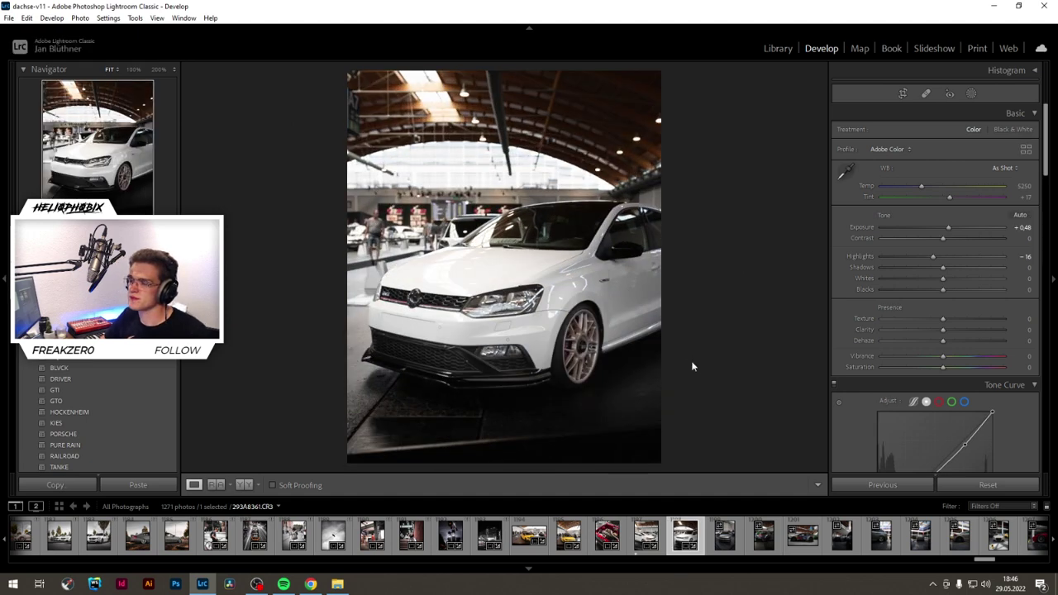
Step: Enlarge the 4 x 5 crop to the full width of the photo and apply it
{"action": "left_click", "coordinate": [902, 95]}
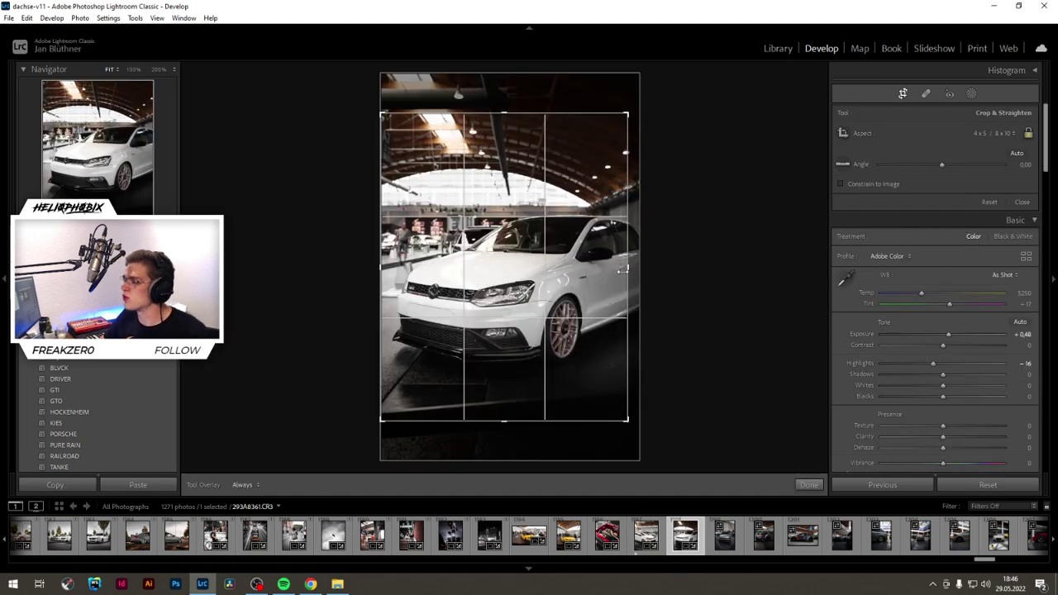
{"action": "left_click_drag", "start_coordinate": [409, 318], "coordinate": [417, 314]}
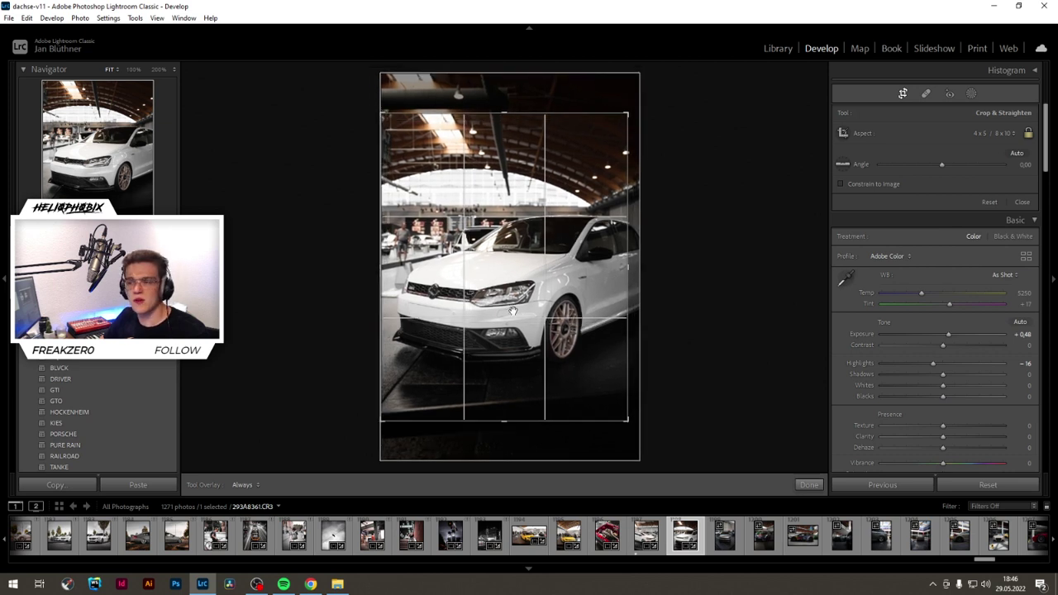
{"action": "left_click_drag", "start_coordinate": [628, 311], "coordinate": [640, 309]}
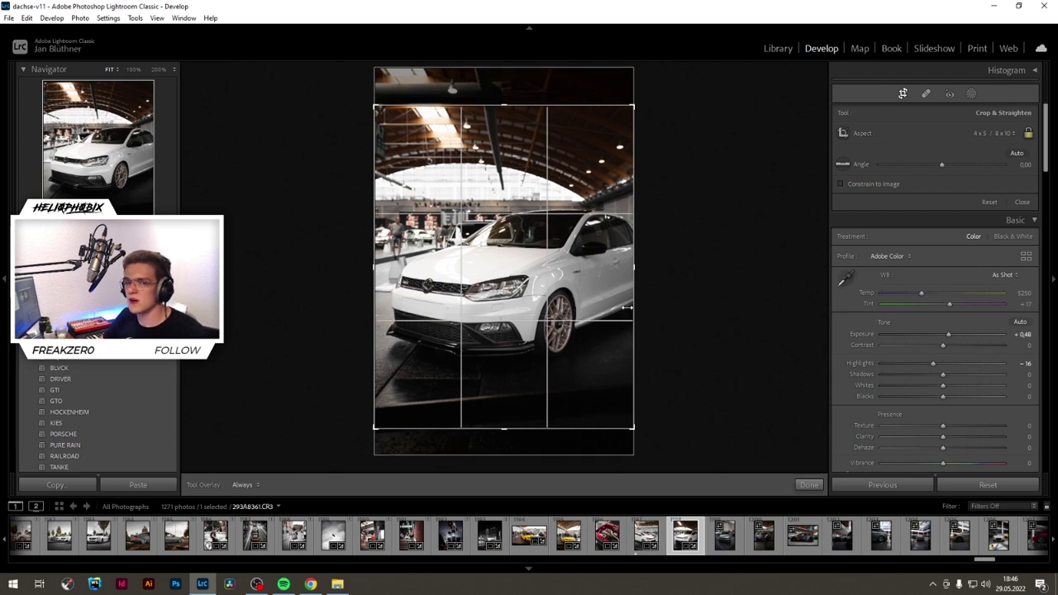
{"action": "key", "text": "Return"}
Step: Tilt the inverted radial mask in the opposite direction and shift it over so that its ellipse surrounds the car
{"action": "left_click", "coordinate": [972, 94]}
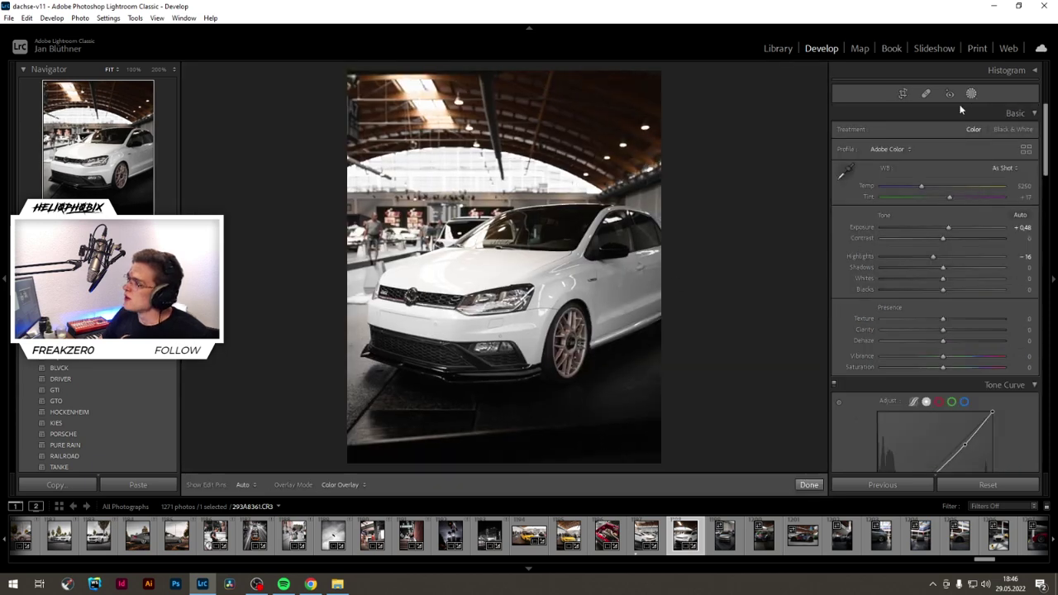
{"action": "left_click", "coordinate": [471, 301]}
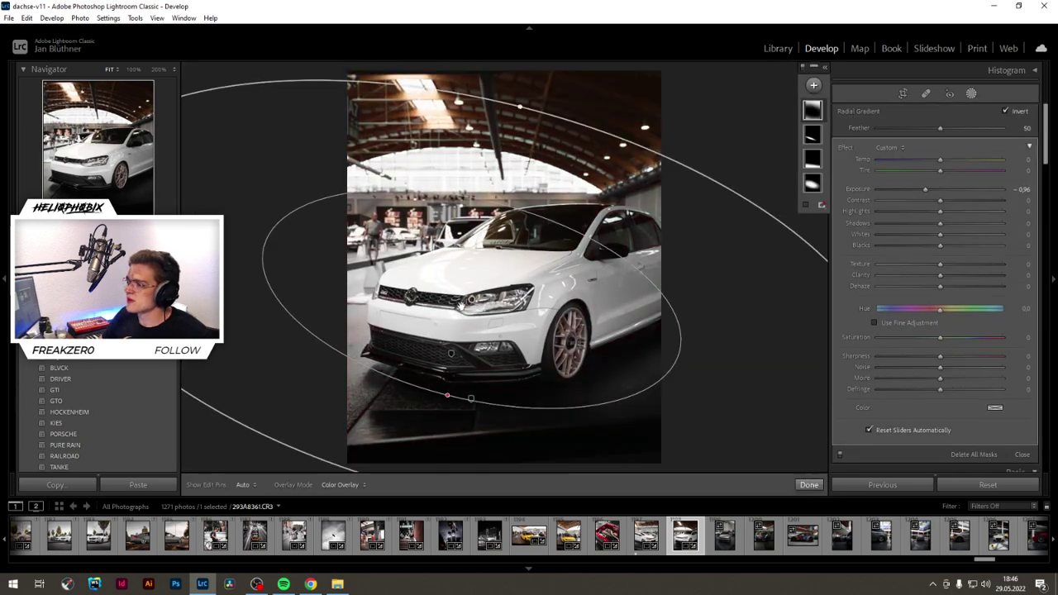
{"action": "left_click_drag", "start_coordinate": [460, 306], "coordinate": [497, 339]}
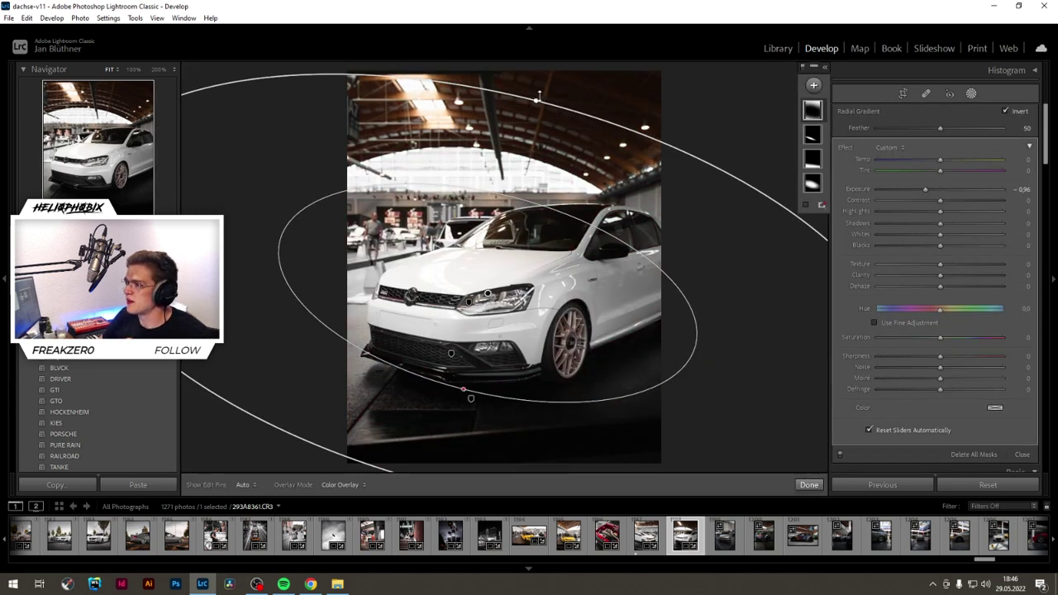
{"action": "left_click_drag", "start_coordinate": [539, 97], "coordinate": [439, 96]}
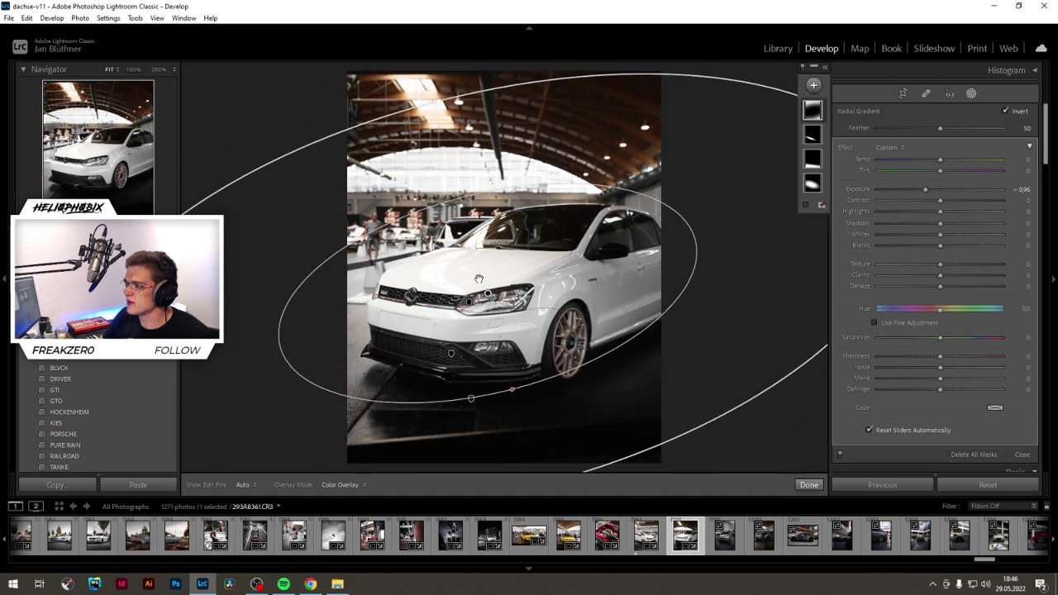
{"action": "left_click_drag", "start_coordinate": [478, 279], "coordinate": [545, 295]}
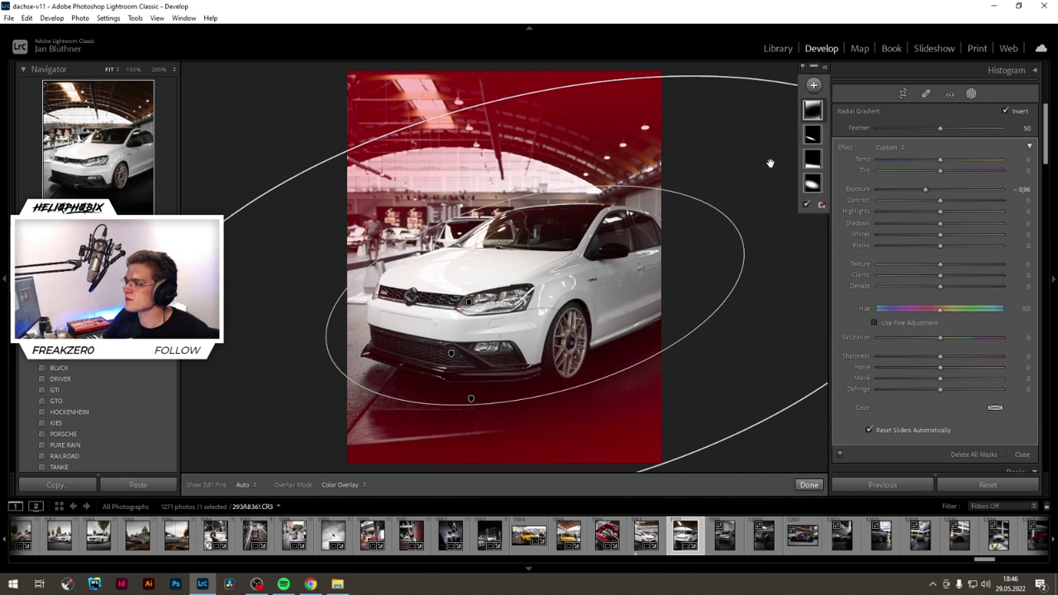
Step: Delete the copied lower-side mask, then tilt the car's brightening radial mask to the opposite angle and centre it on the car
{"action": "left_click", "coordinate": [812, 135]}
{"action": "mouse_move", "coordinate": [490, 367]}
{"action": "left_mouse_down"}
{"action": "mouse_move", "coordinate": [678, 416]}
{"action": "mouse_move", "coordinate": [799, 338]}
{"action": "mouse_move", "coordinate": [483, 371]}
{"action": "left_mouse_up"}
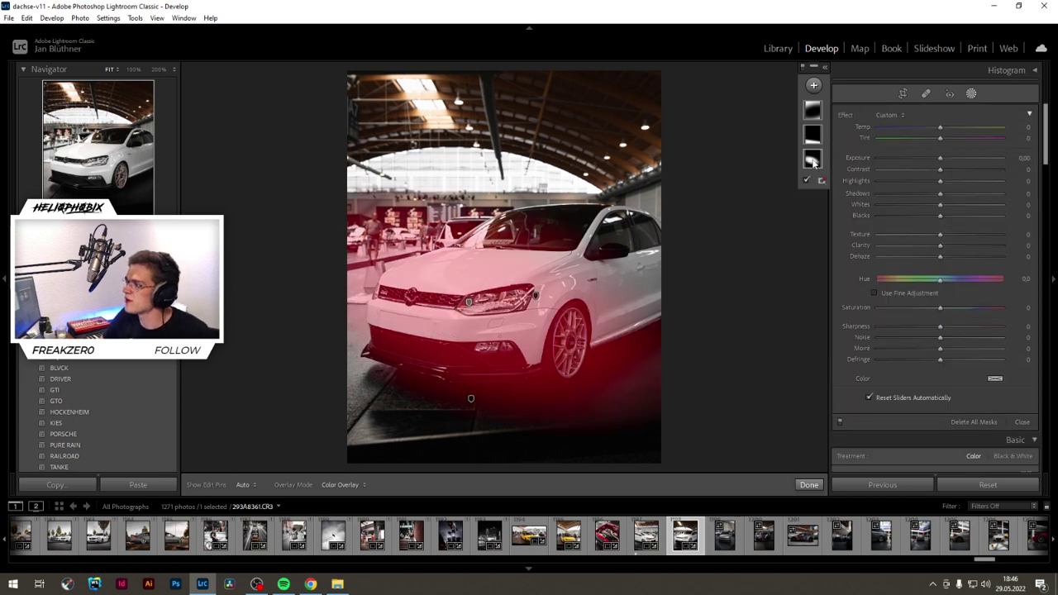
{"action": "left_click", "coordinate": [813, 158]}
{"action": "left_click_drag", "start_coordinate": [643, 355], "coordinate": [646, 259]}
{"action": "left_click_drag", "start_coordinate": [472, 302], "coordinate": [706, 271]}
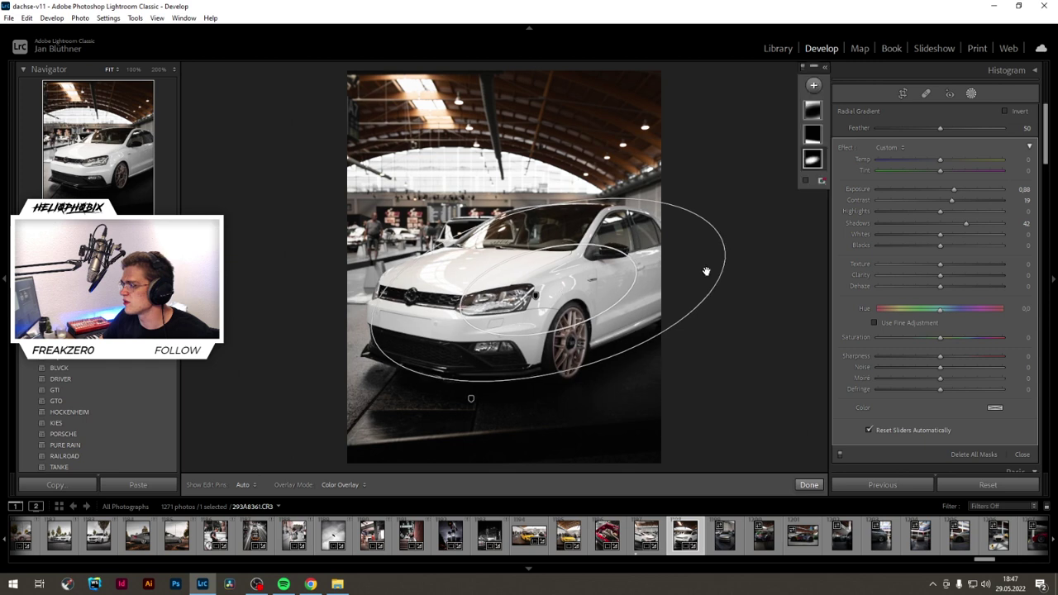
{"action": "mouse_move", "coordinate": [549, 288]}
{"action": "left_mouse_down"}
{"action": "mouse_move", "coordinate": [579, 286]}
{"action": "mouse_move", "coordinate": [521, 295]}
{"action": "mouse_move", "coordinate": [531, 294]}
{"action": "left_mouse_up"}
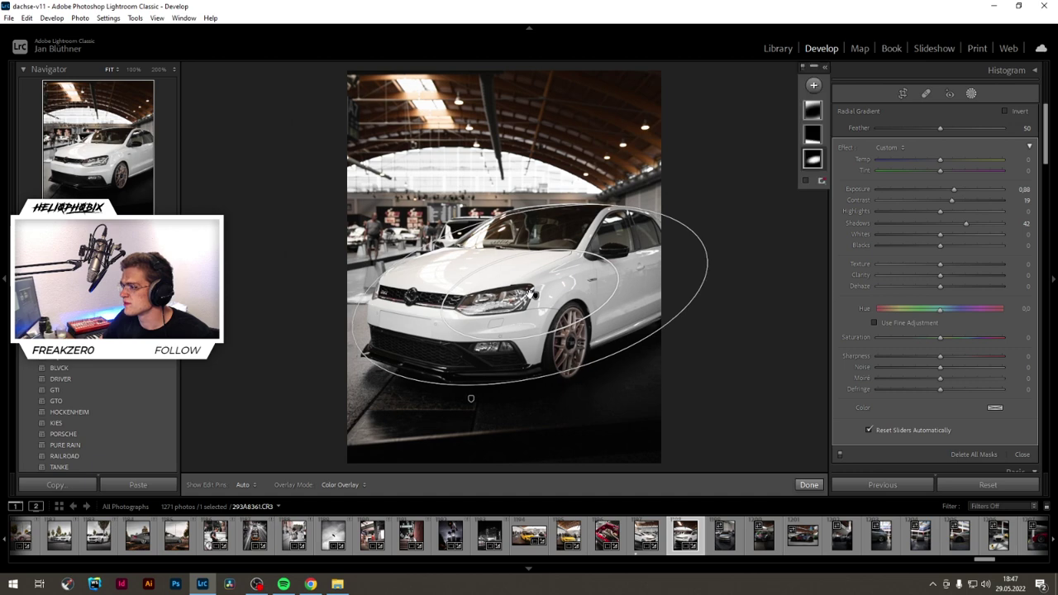
Step: Level the floor's linear gradient below the car, extend its lower edge downward, and close masking
{"action": "left_click", "coordinate": [471, 401]}
{"action": "left_click_drag", "start_coordinate": [676, 429], "coordinate": [683, 398]}
{"action": "left_click_drag", "start_coordinate": [470, 431], "coordinate": [471, 450]}
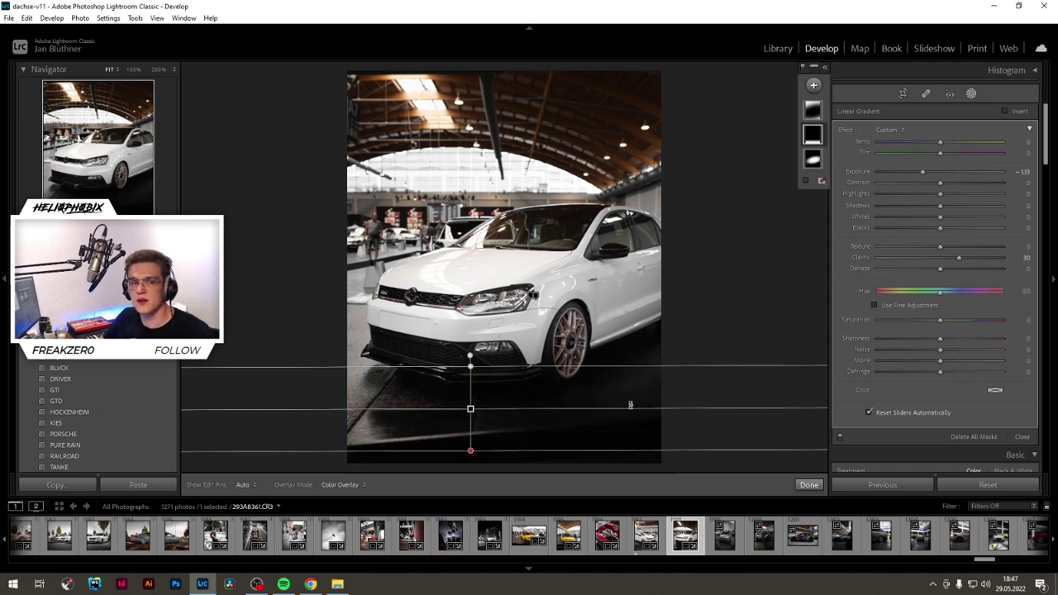
{"action": "left_click", "coordinate": [809, 485]}
Step: Compare the photo before and after editing and examine the front wheel at 100% zoom
{"action": "key", "text": "y"}
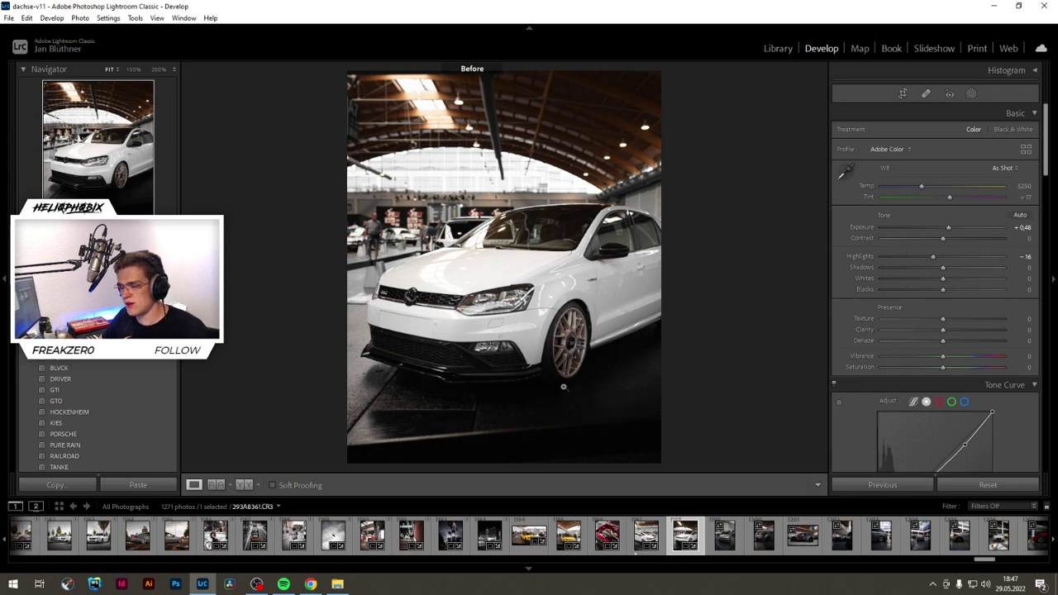
{"action": "key", "text": "y"}
{"action": "key", "text": "y"}
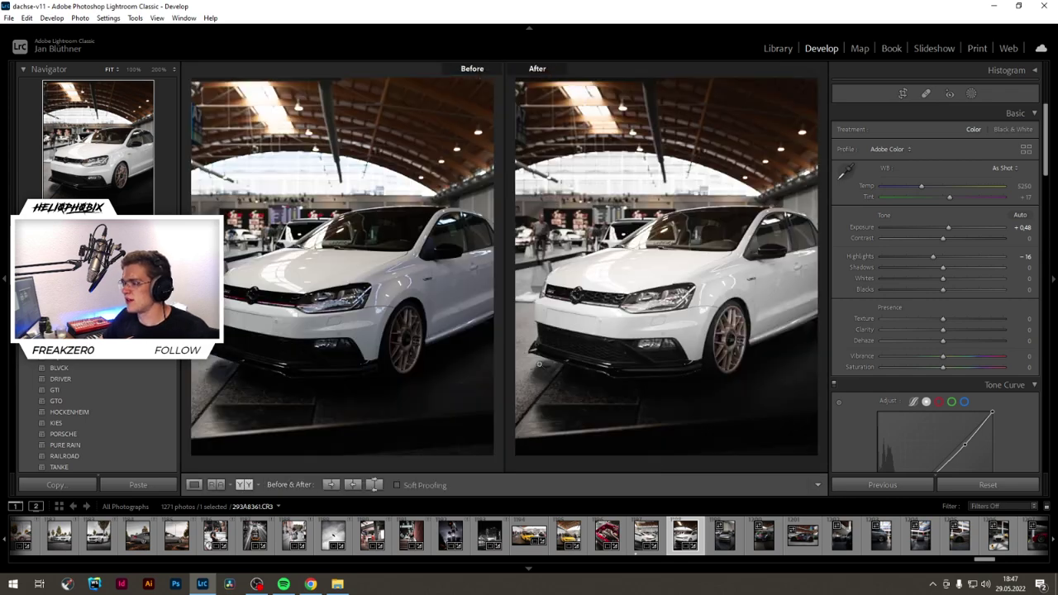
{"action": "left_click", "coordinate": [420, 350]}
{"action": "left_click_drag", "start_coordinate": [272, 316], "coordinate": [403, 365]}
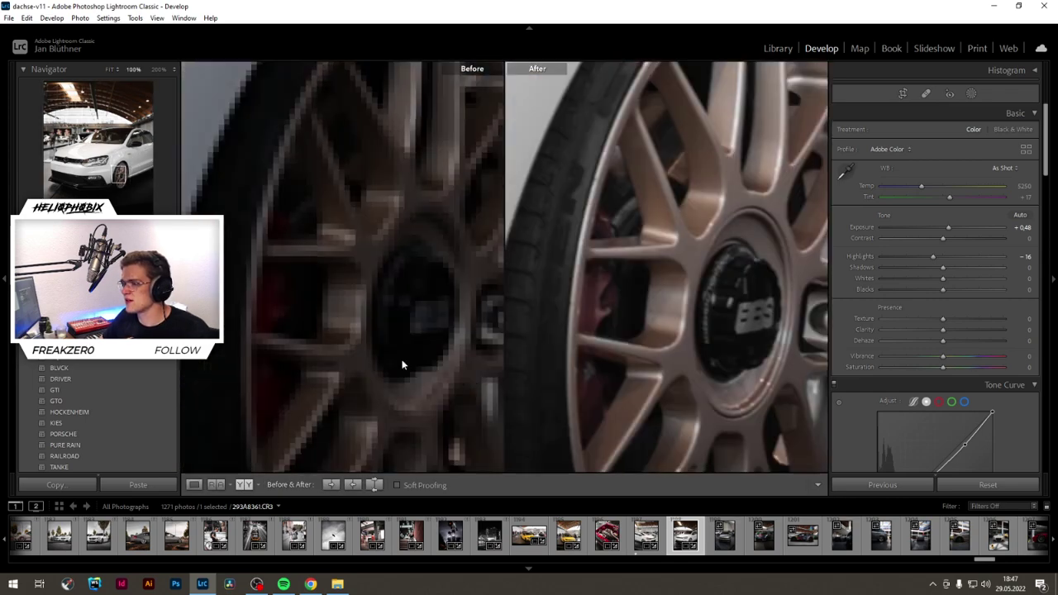
{"action": "left_click", "coordinate": [368, 324]}
{"action": "key", "text": "y"}
{"action": "left_click", "coordinate": [572, 344]}
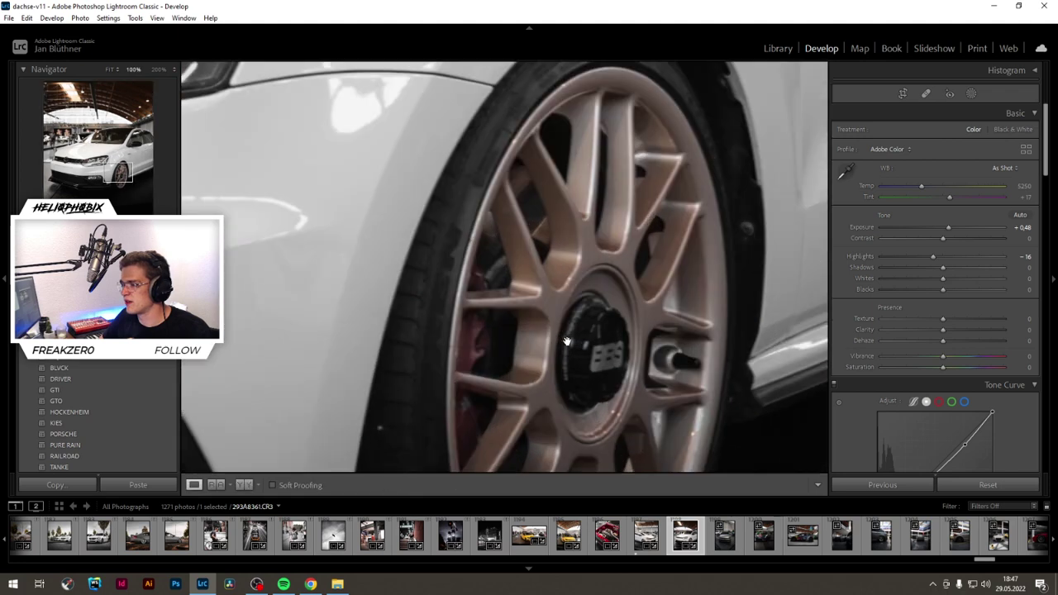
{"action": "left_click_drag", "start_coordinate": [572, 344], "coordinate": [538, 311]}
{"action": "key", "text": "z"}
Step: Add a small radial gradient mask over the white car's front wheel and set its saturation to 73
{"action": "left_click", "coordinate": [971, 93]}
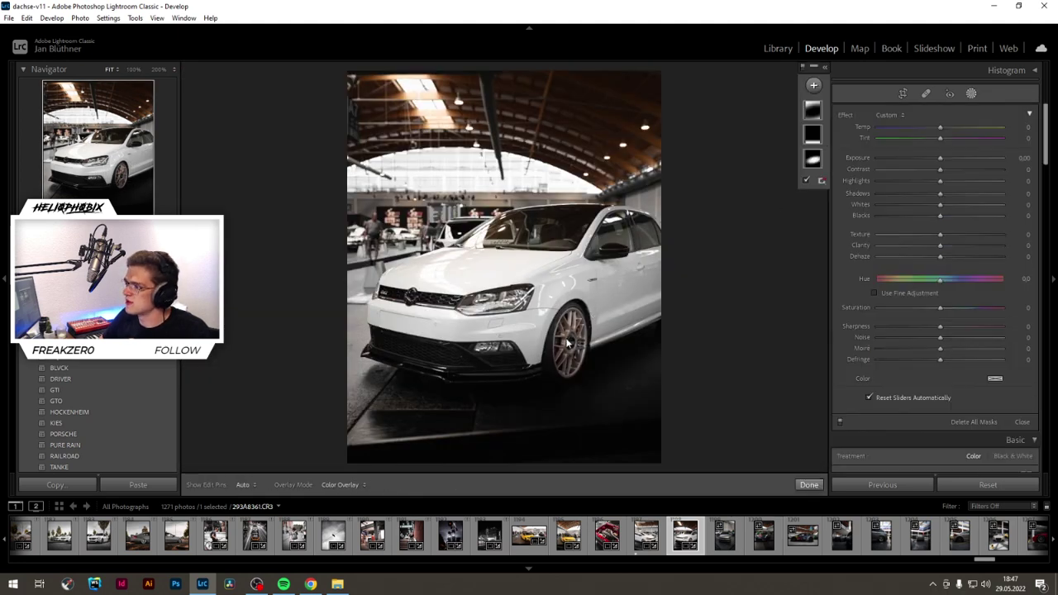
{"action": "left_click", "coordinate": [815, 87]}
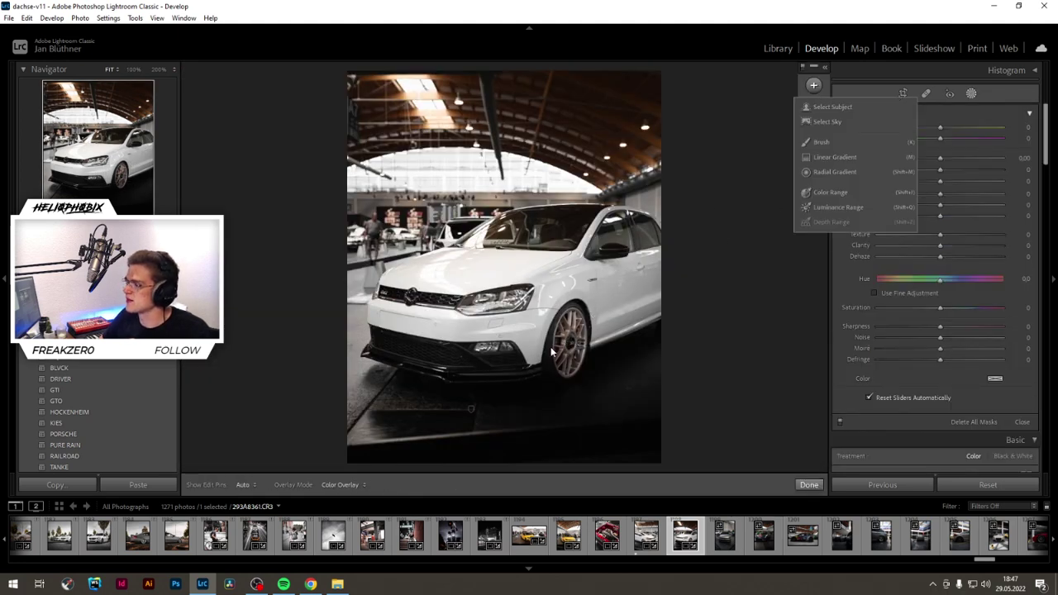
{"action": "left_click", "coordinate": [823, 171]}
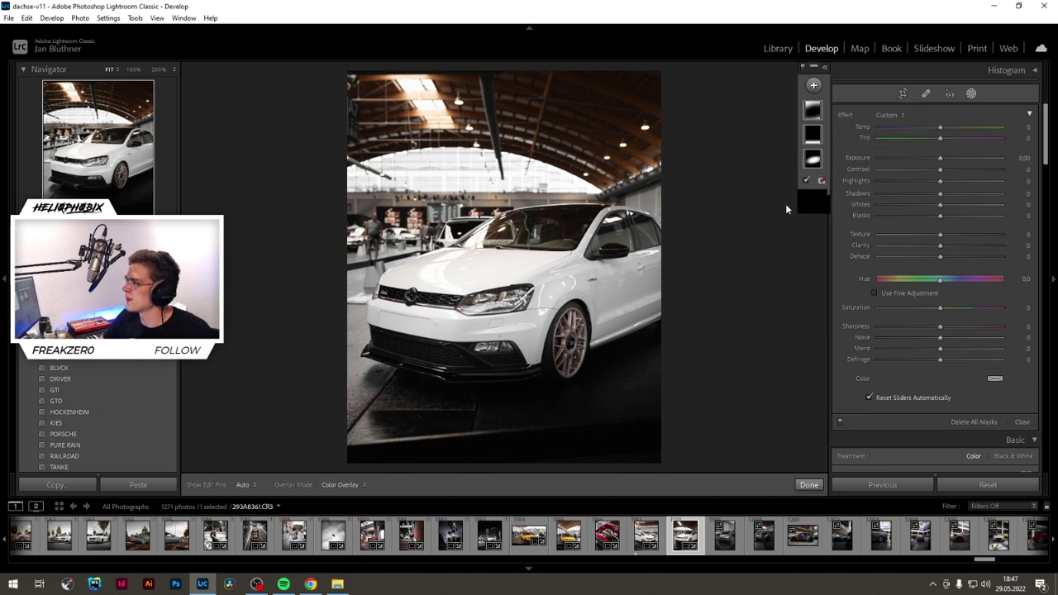
{"action": "left_click_drag", "start_coordinate": [572, 343], "coordinate": [589, 375]}
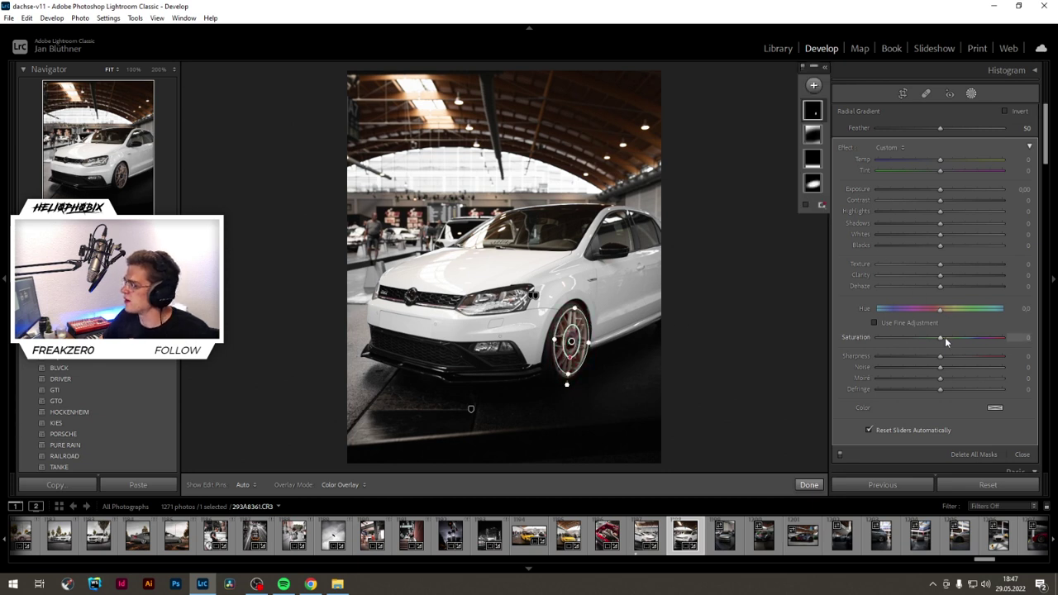
{"action": "left_click_drag", "start_coordinate": [945, 337], "coordinate": [986, 339]}
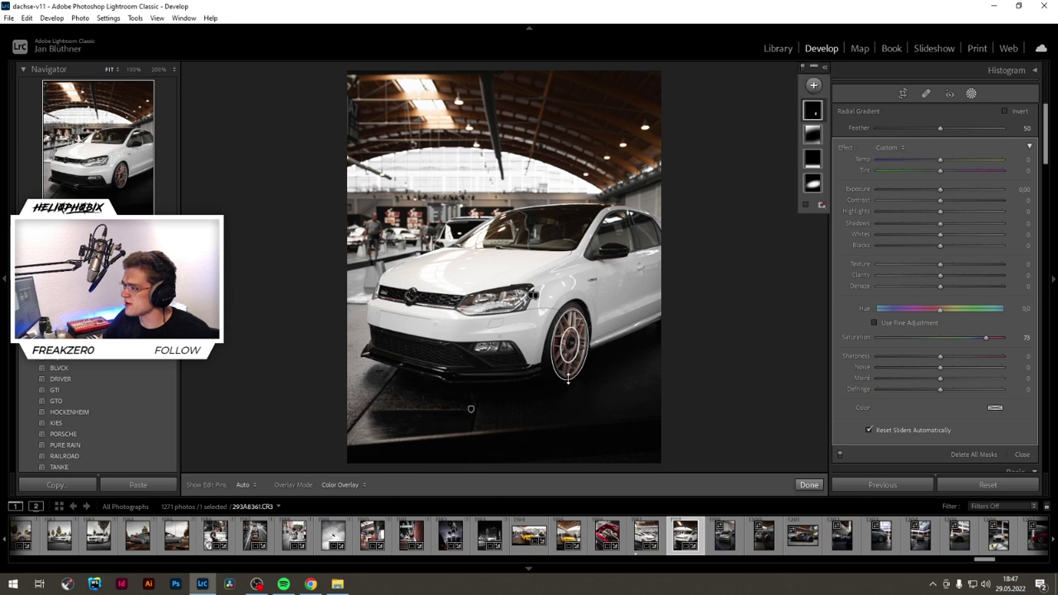
Step: Set the front wheel mask's saturation to 75 and temperature to 25, close masking, and examine the wheel at 100% zoom
{"action": "left_click_drag", "start_coordinate": [990, 339], "coordinate": [1016, 338]}
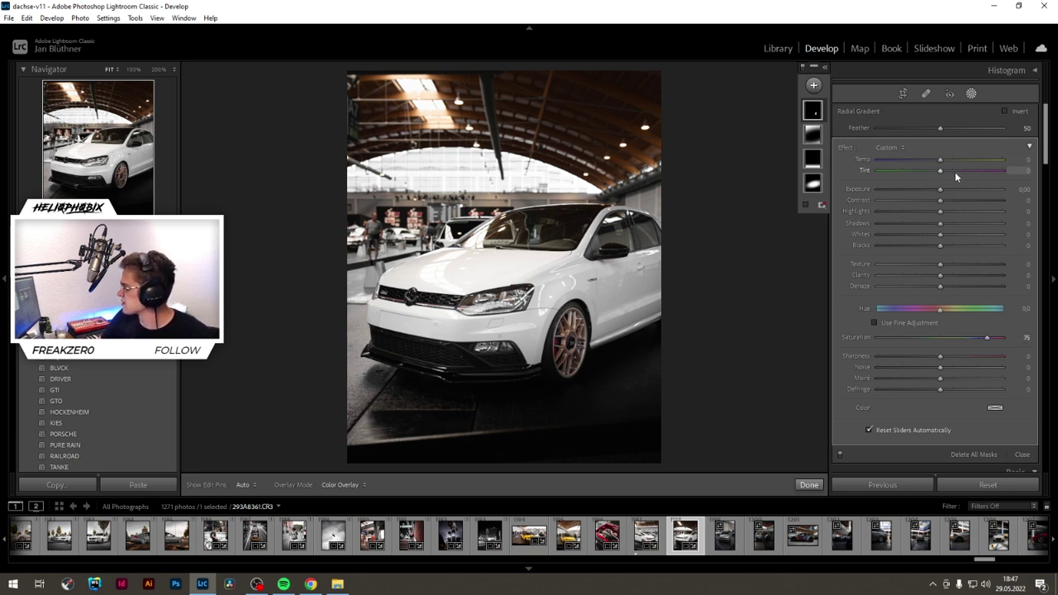
{"action": "left_click_drag", "start_coordinate": [942, 159], "coordinate": [1019, 163]}
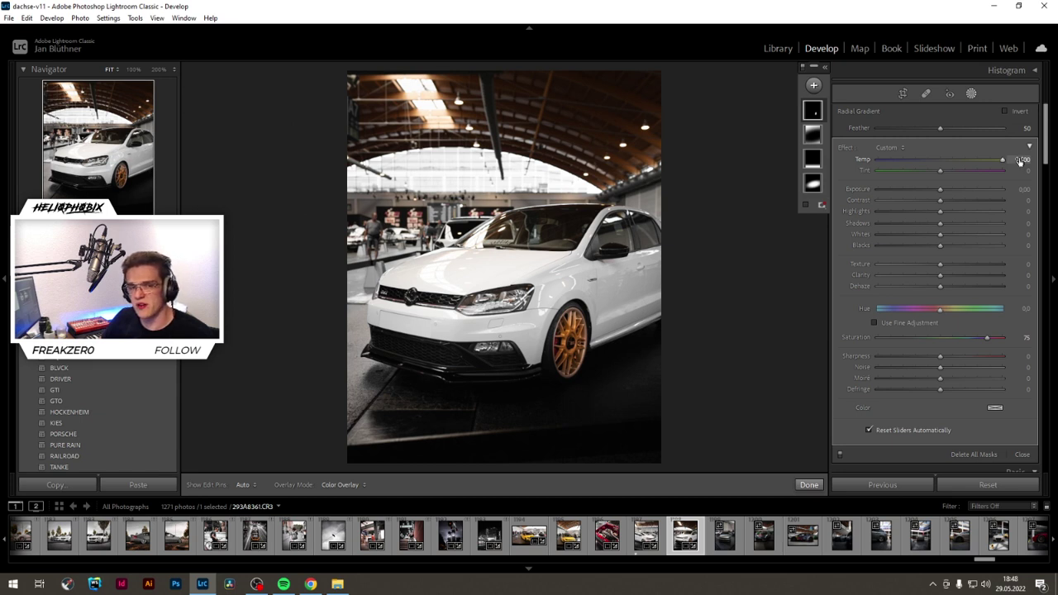
{"action": "left_click", "coordinate": [958, 159]}
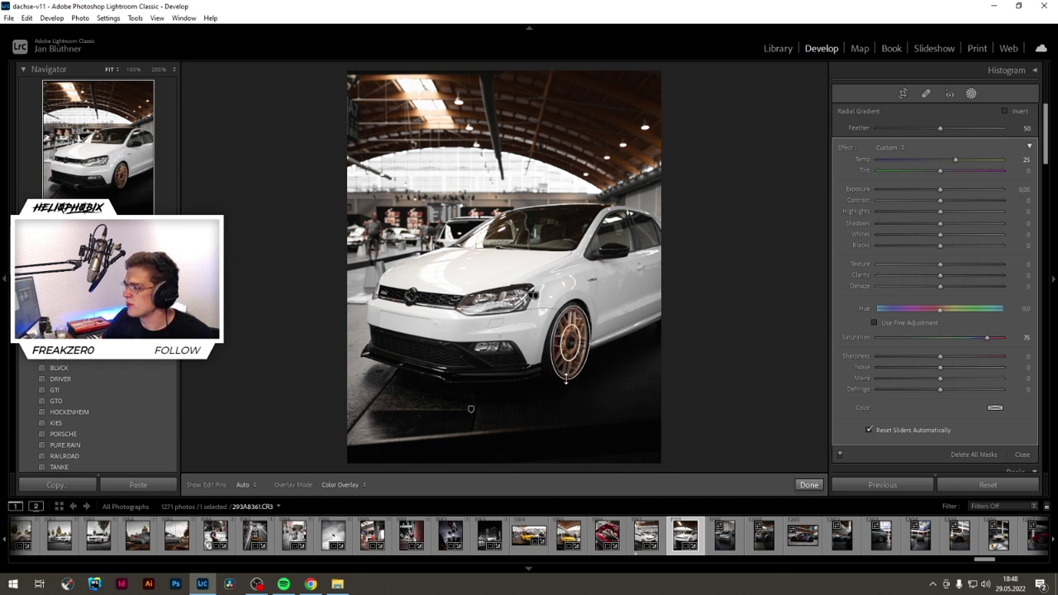
{"action": "mouse_move", "coordinate": [573, 343]}
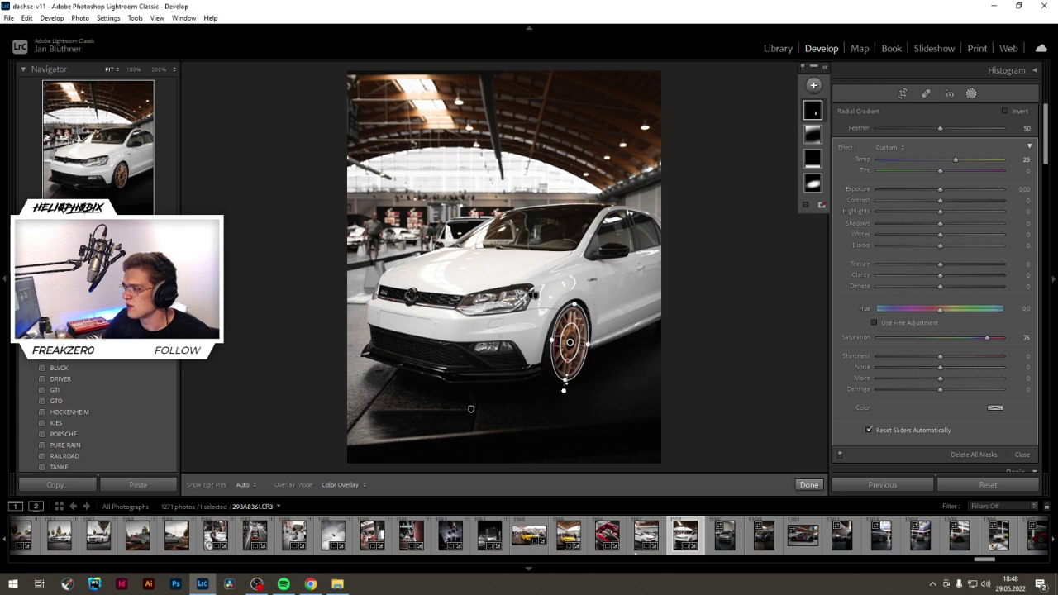
{"action": "left_click", "coordinate": [810, 484]}
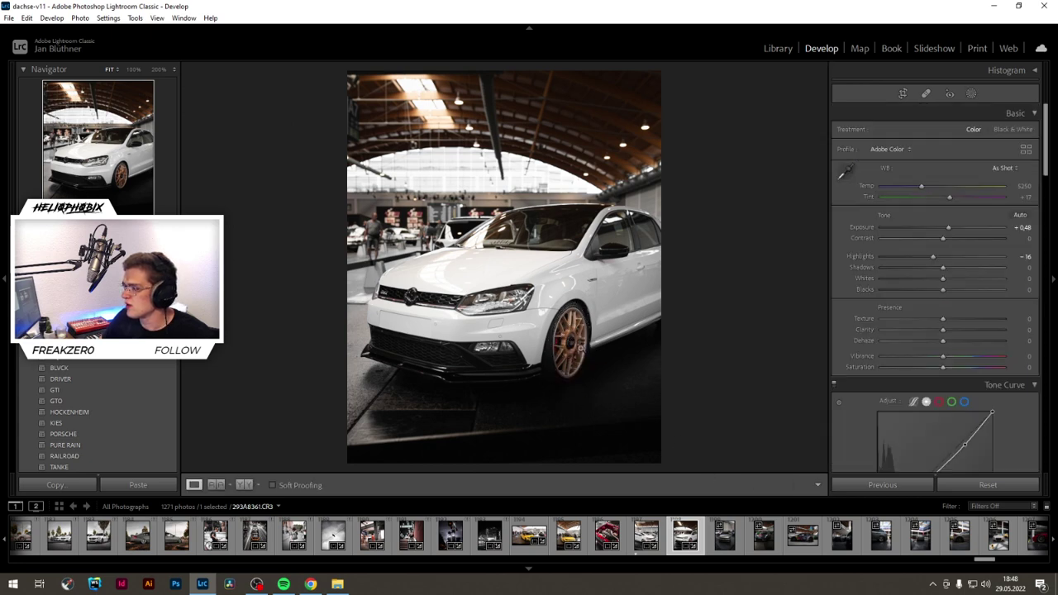
{"action": "left_click", "coordinate": [572, 336]}
{"action": "left_click_drag", "start_coordinate": [572, 337], "coordinate": [503, 284]}
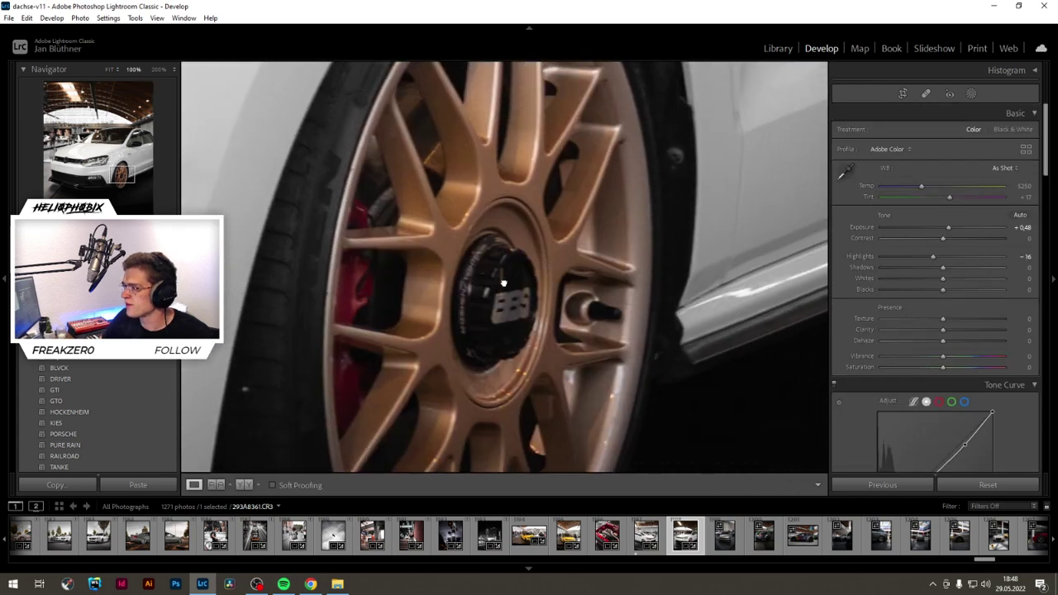
{"action": "left_click", "coordinate": [572, 378]}
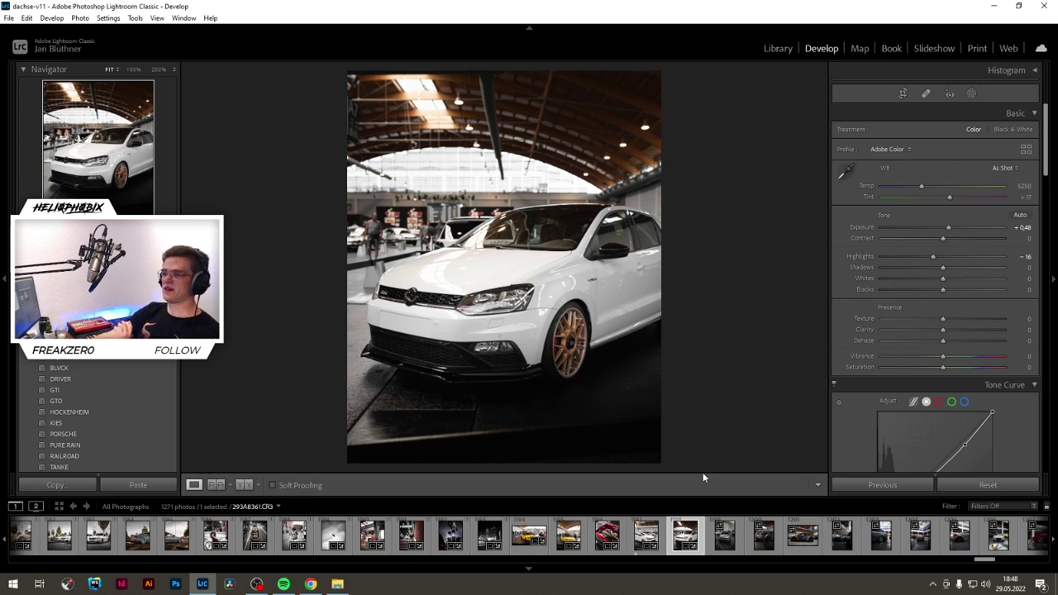
Step: Paste the copied develop settings onto the neighbouring silver car photo and rotate its crop slightly to straighten the car
{"action": "left_click", "coordinate": [716, 546]}
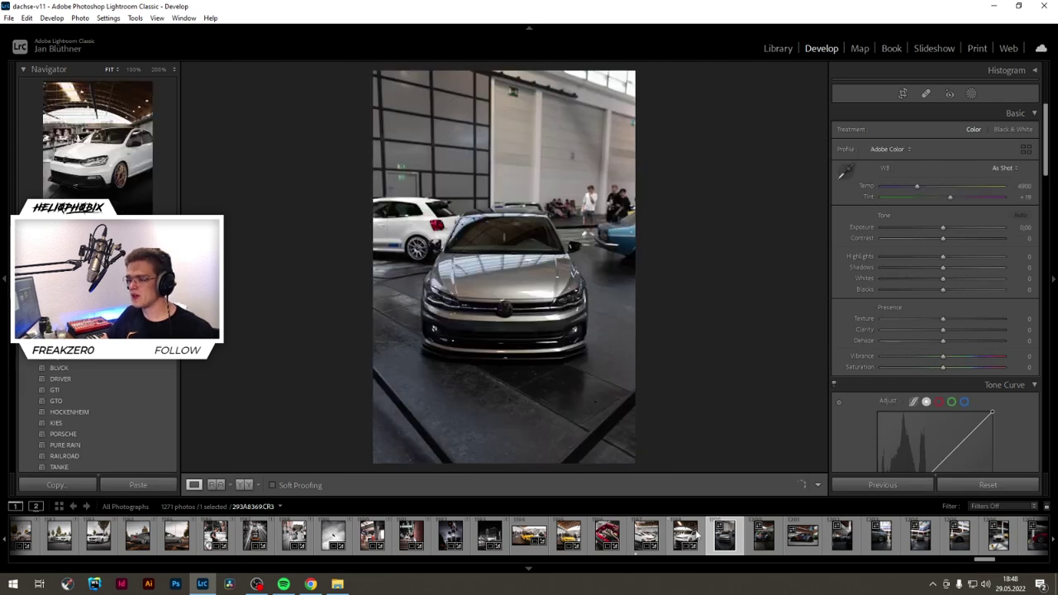
{"action": "key", "text": "ctrl+shift+v"}
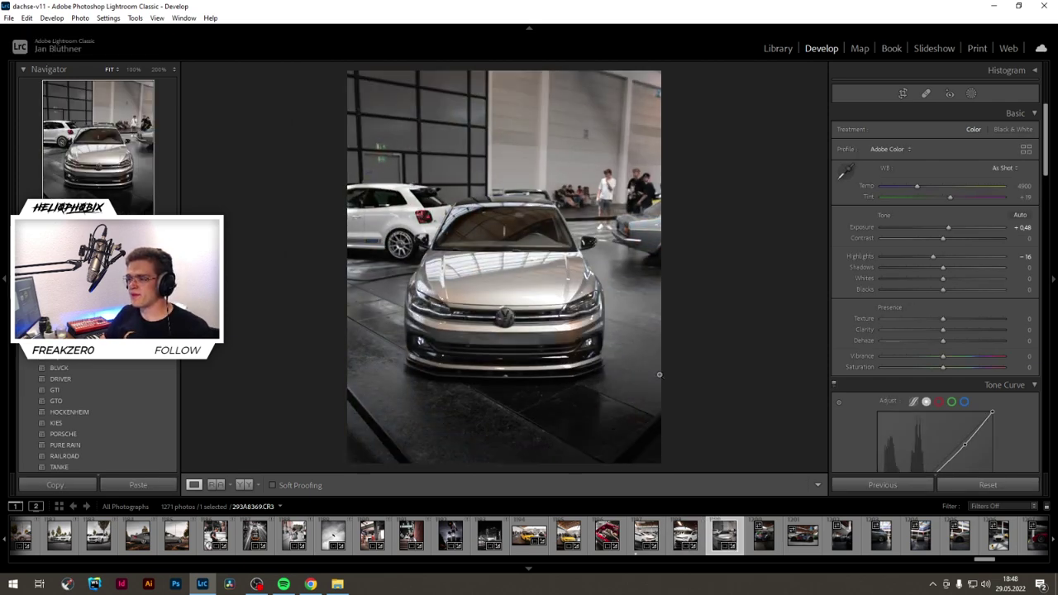
{"action": "left_click", "coordinate": [901, 94]}
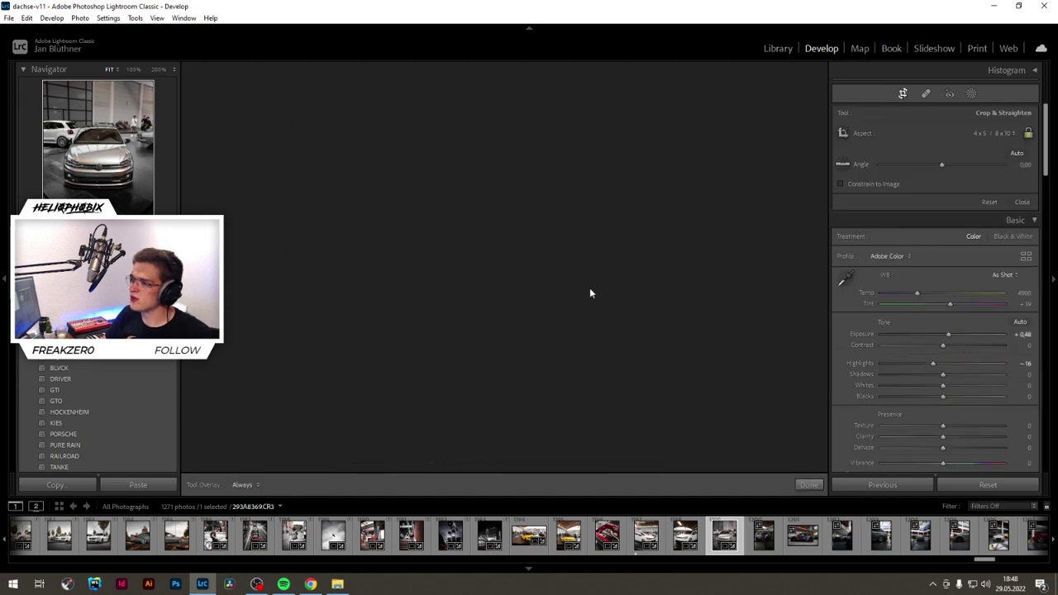
{"action": "left_click_drag", "start_coordinate": [692, 286], "coordinate": [654, 300]}
{"action": "key", "text": "Return"}
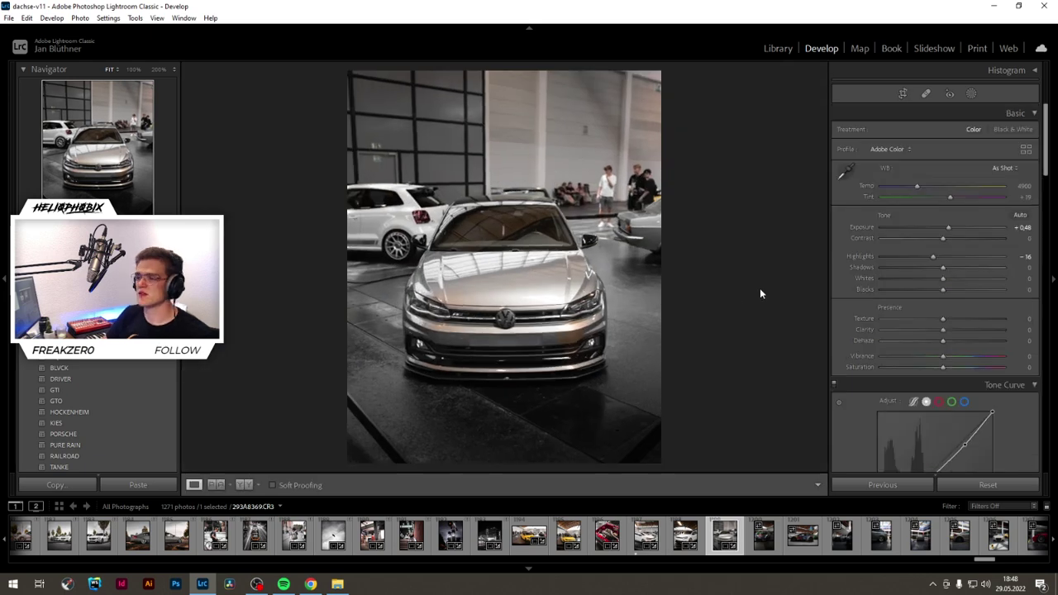
{"action": "key", "text": "r"}
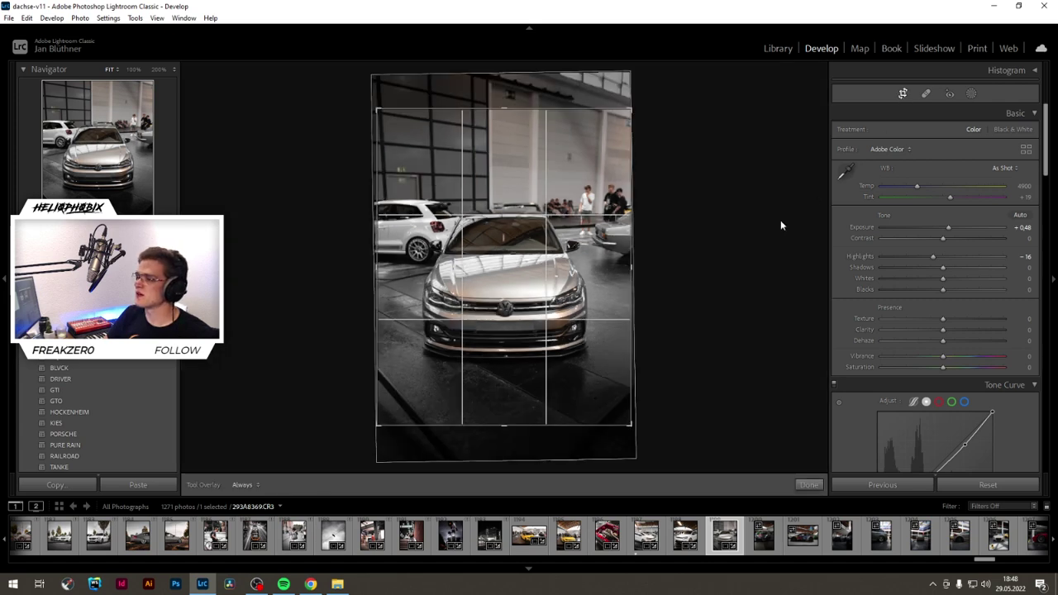
{"action": "left_click_drag", "start_coordinate": [781, 220], "coordinate": [780, 220]}
{"action": "key", "text": "Return"}
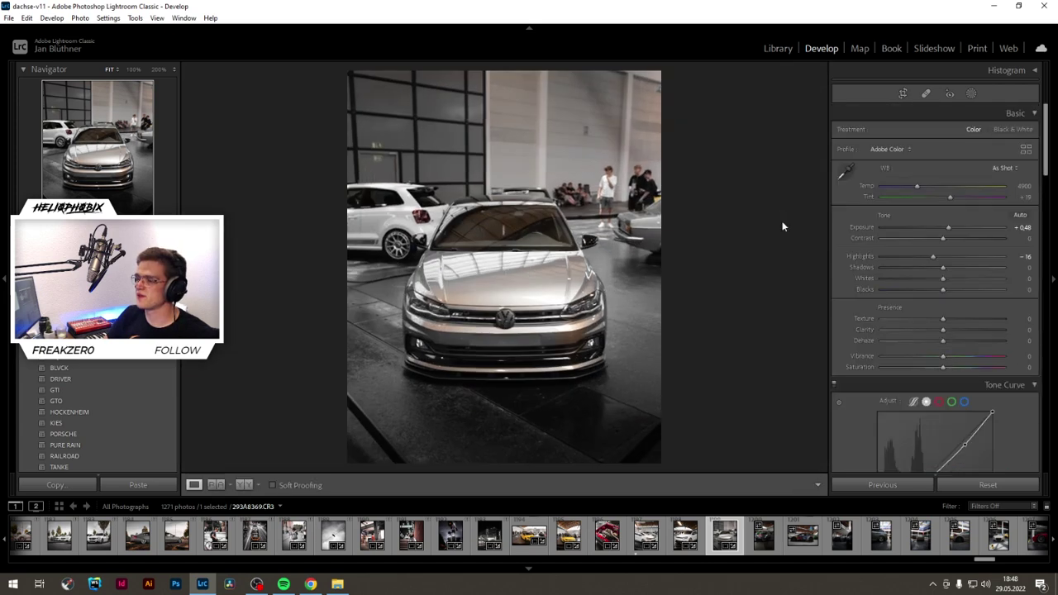
Step: Delete the copied wheel radial mask from the silver car photo
{"action": "left_click", "coordinate": [972, 93]}
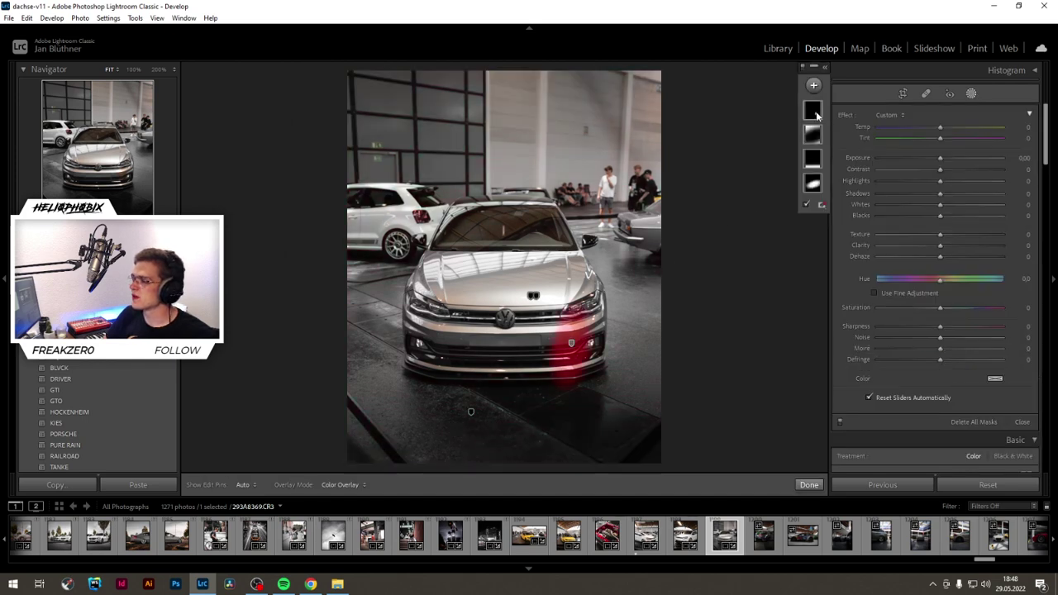
{"action": "left_click", "coordinate": [813, 133]}
{"action": "left_click", "coordinate": [815, 116]}
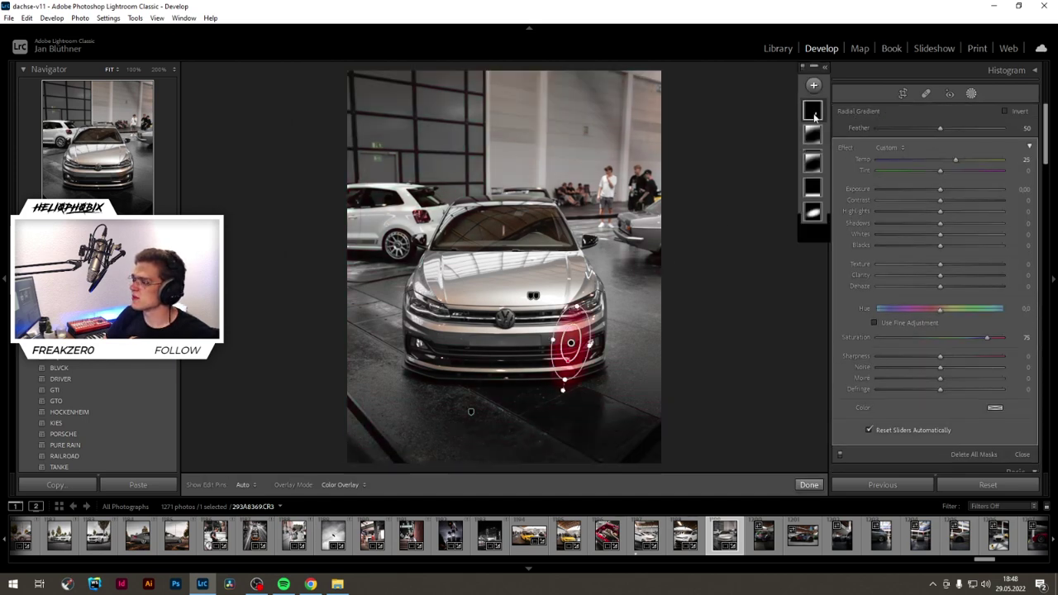
{"action": "left_click", "coordinate": [814, 118]}
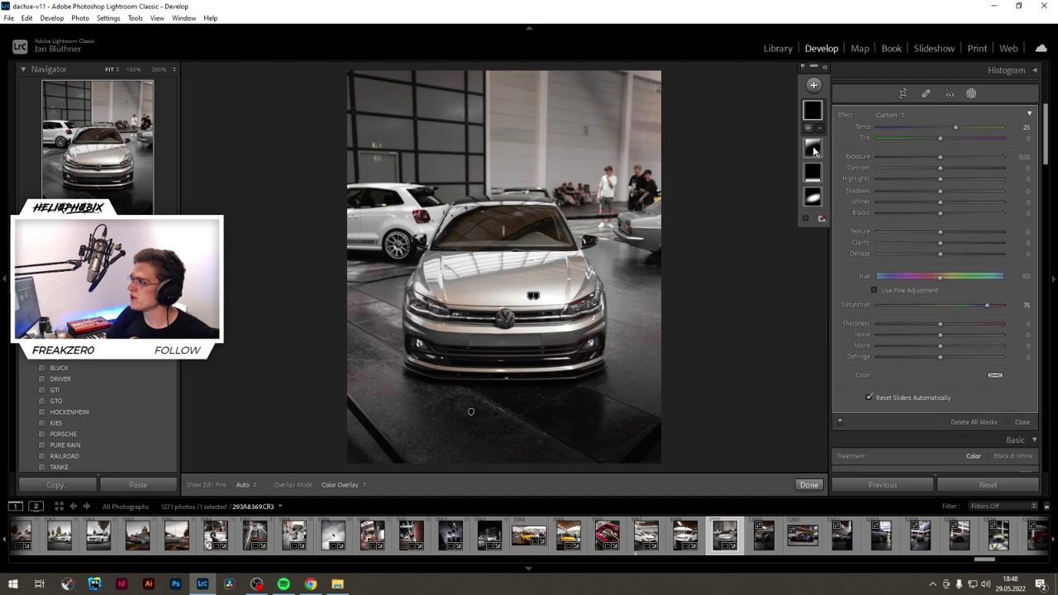
Step: Level the inverted darkening radial mask and reshape it into an upright-fitting ellipse around the silver car
{"action": "left_click_drag", "start_coordinate": [524, 319], "coordinate": [483, 313]}
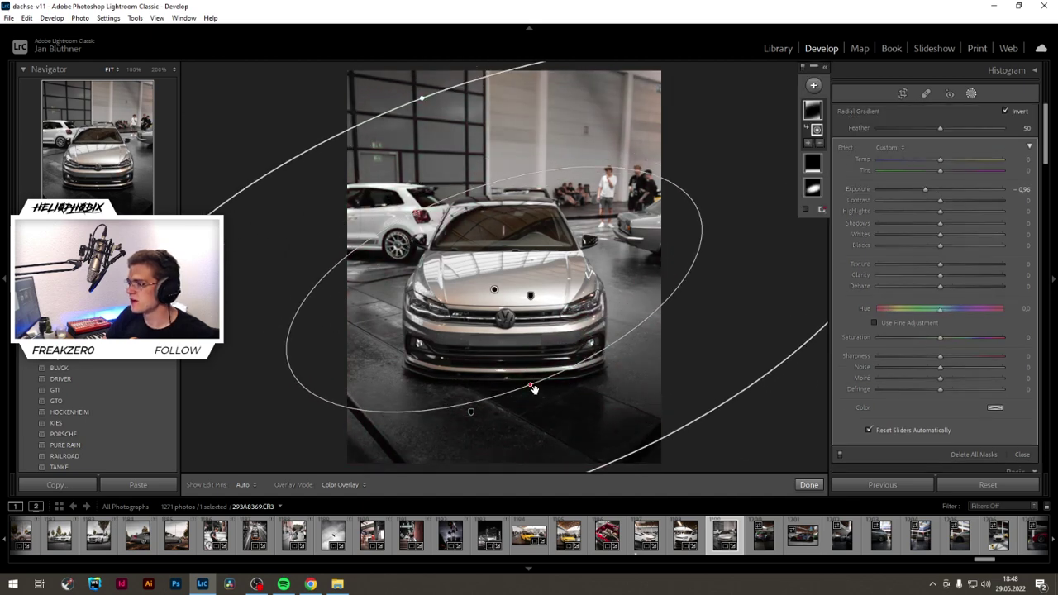
{"action": "left_click_drag", "start_coordinate": [533, 377], "coordinate": [492, 475]}
{"action": "left_click_drag", "start_coordinate": [377, 195], "coordinate": [454, 185]}
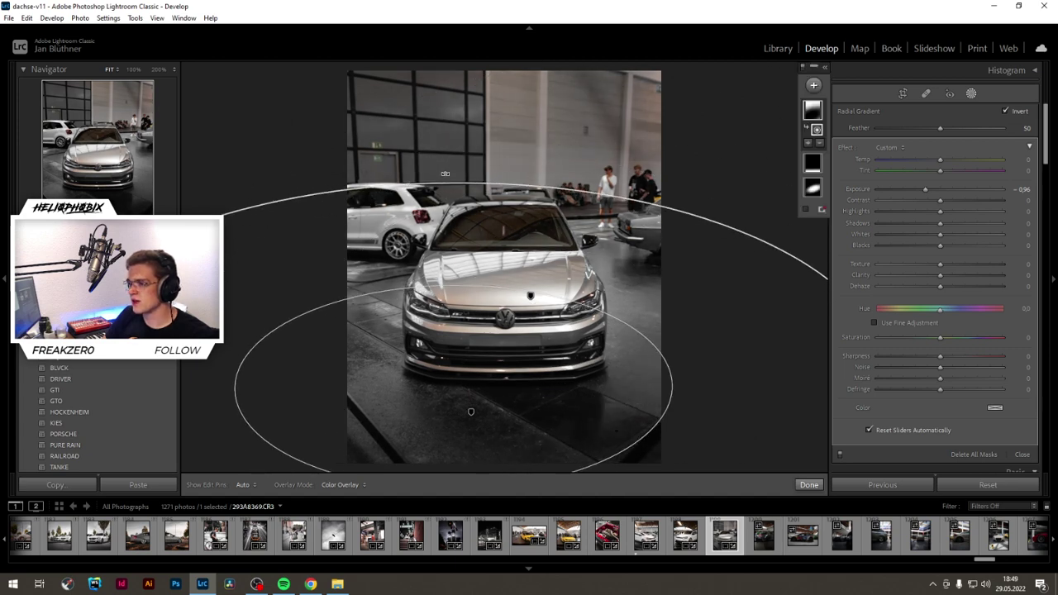
{"action": "left_click_drag", "start_coordinate": [586, 386], "coordinate": [396, 277]}
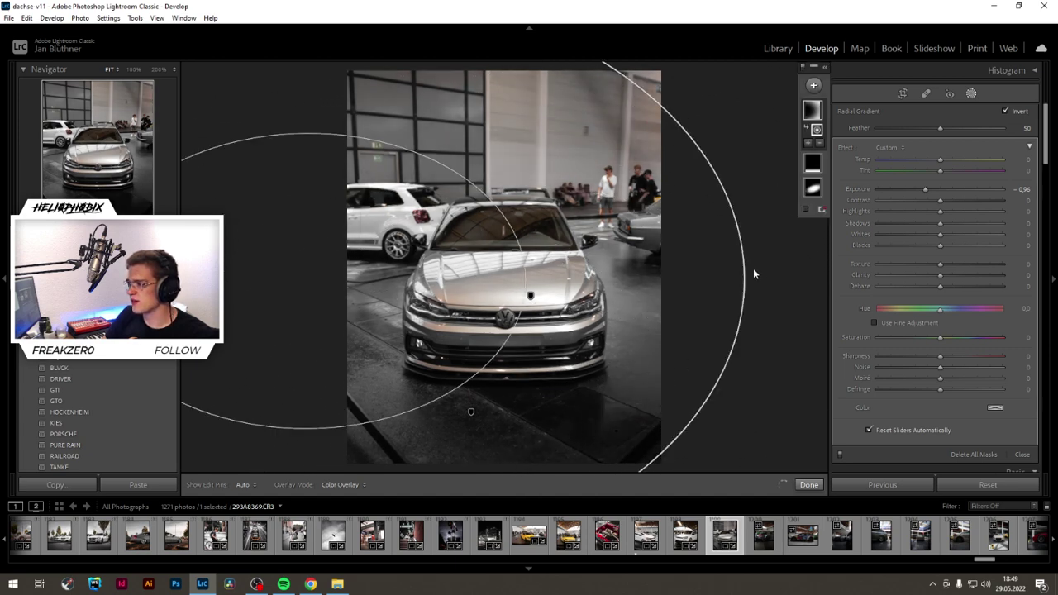
{"action": "left_click_drag", "start_coordinate": [744, 270], "coordinate": [663, 270]}
{"action": "left_click_drag", "start_coordinate": [376, 293], "coordinate": [334, 293]}
{"action": "left_click_drag", "start_coordinate": [368, 290], "coordinate": [568, 312]}
Step: Dim the interface around the photo and centre the darkening radial mask on the silver car's front
{"action": "key", "text": "o"}
{"action": "key", "text": "l"}
{"action": "left_click_drag", "start_coordinate": [472, 294], "coordinate": [507, 304]}
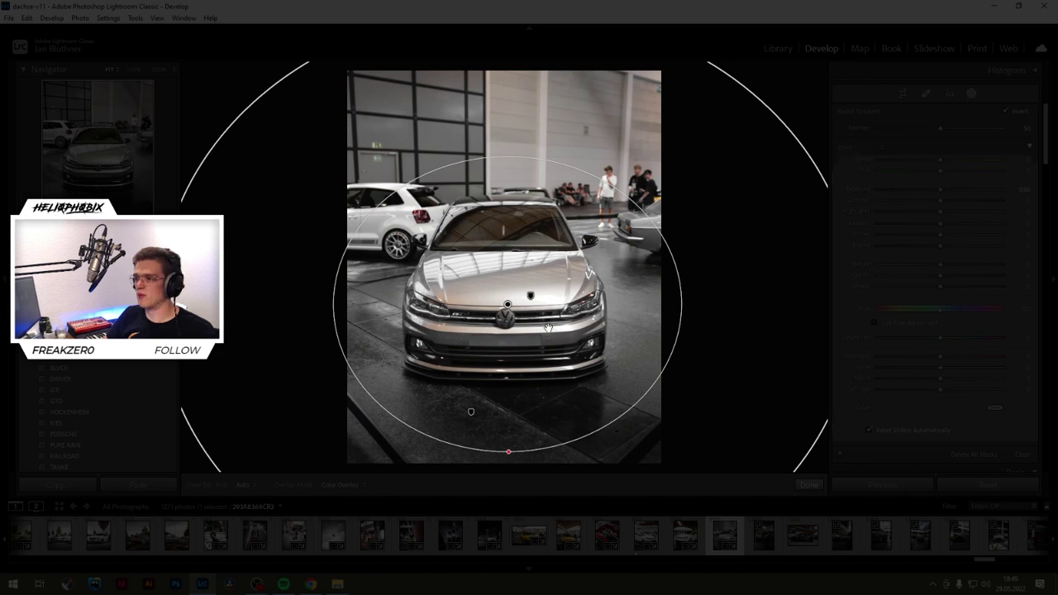
{"action": "key", "text": "Escape"}
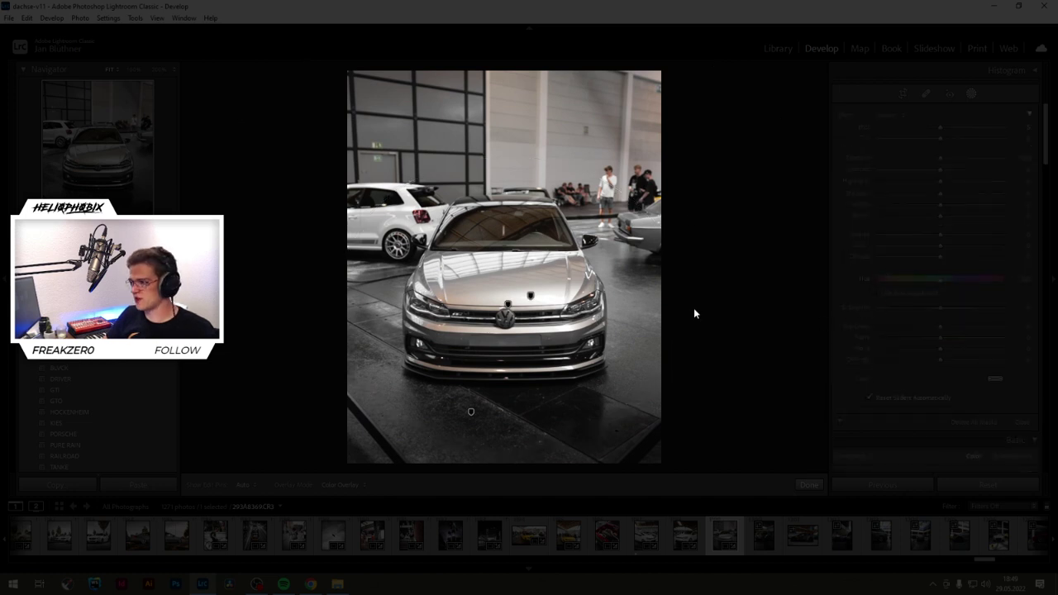
{"action": "key", "text": "l"}
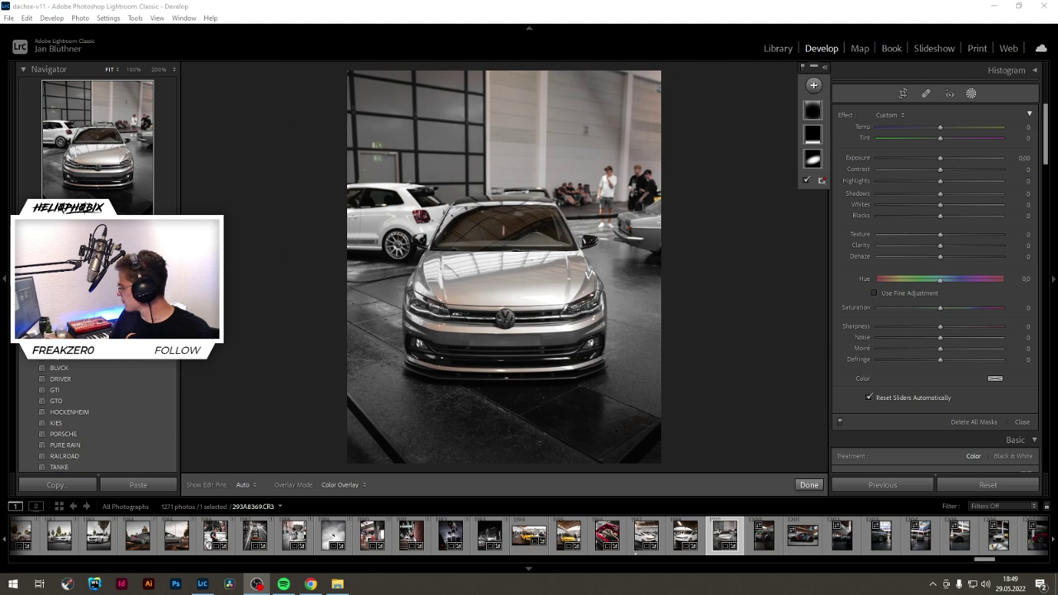
{"action": "key", "text": "l"}
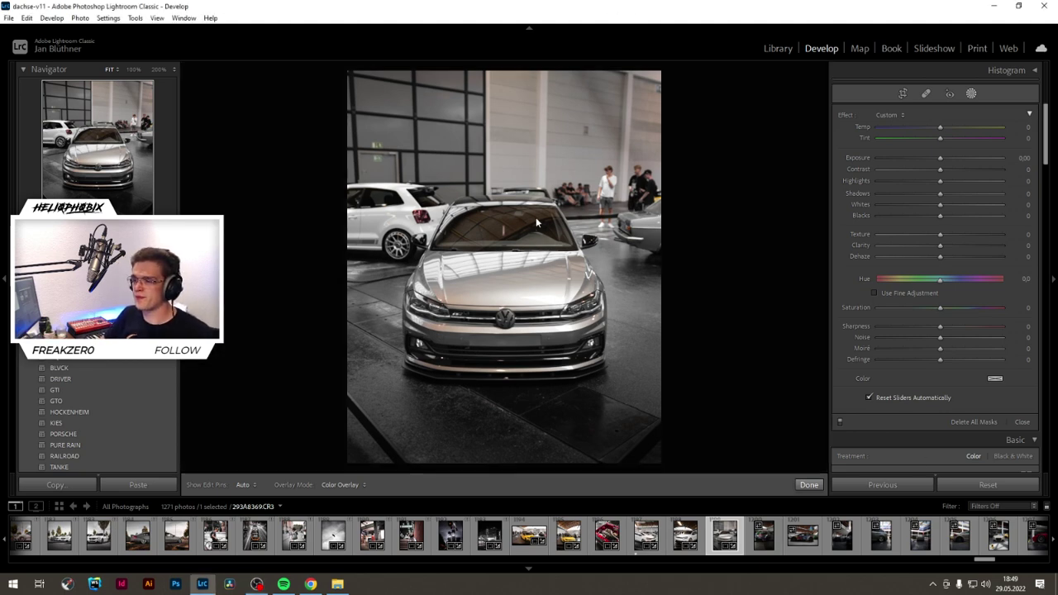
{"action": "mouse_move", "coordinate": [507, 309]}
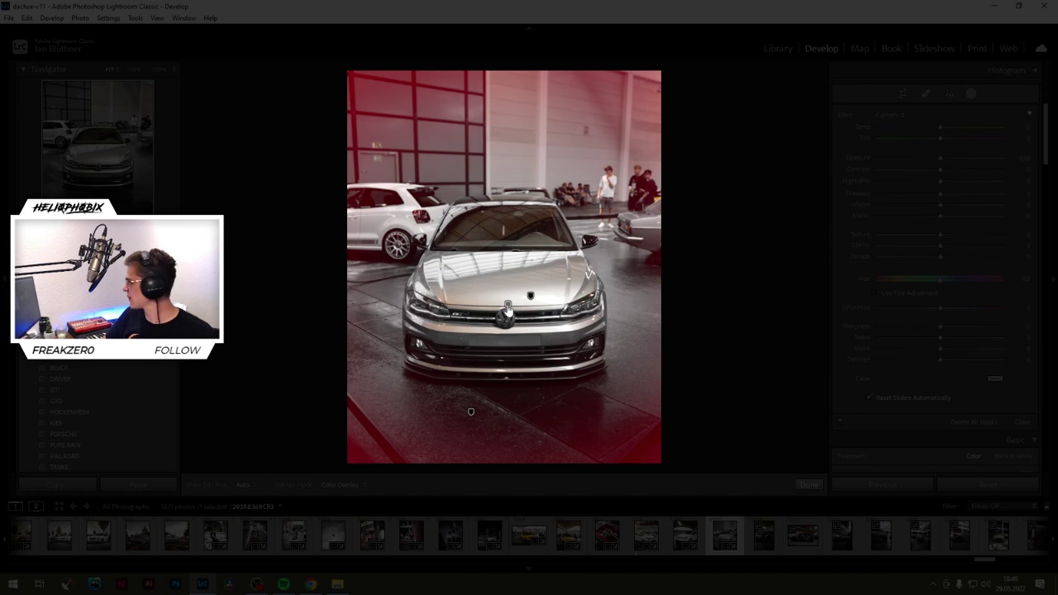
{"action": "left_click", "coordinate": [508, 308]}
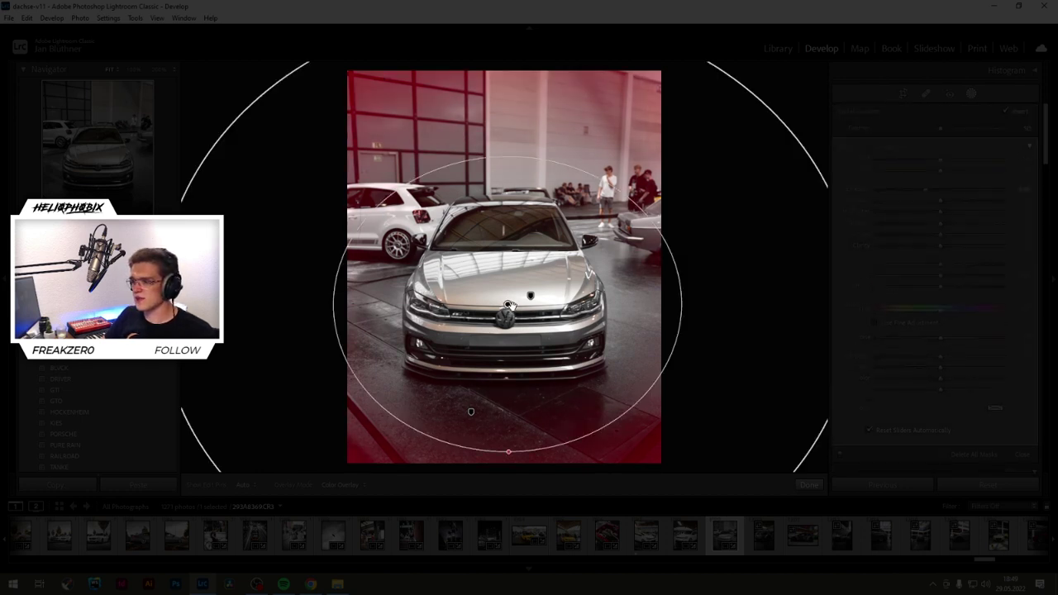
{"action": "left_click_drag", "start_coordinate": [509, 305], "coordinate": [511, 306]}
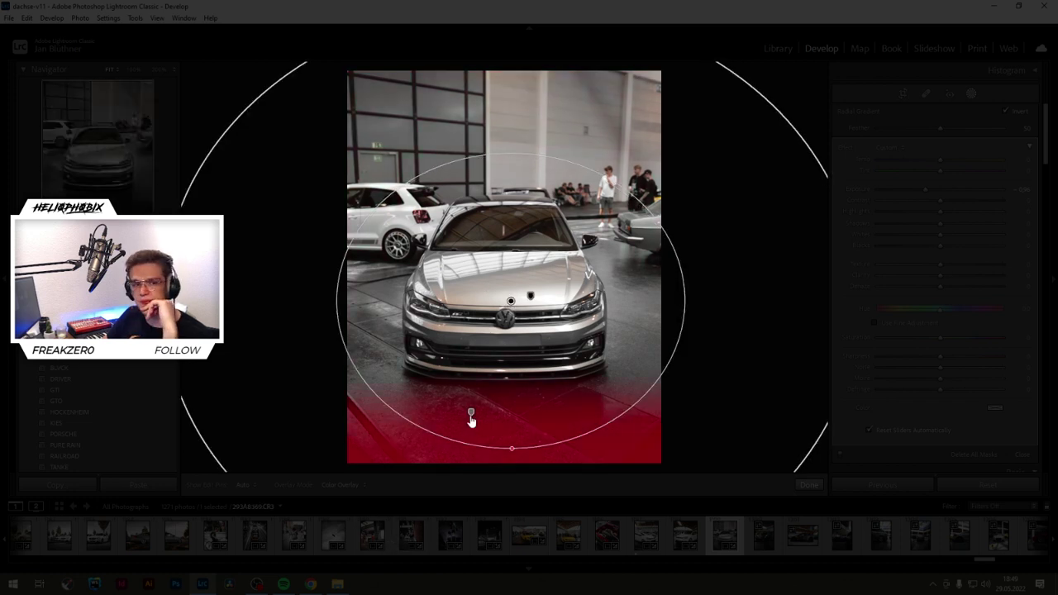
Step: Move the floor's linear gradient to the centre below the silver car and level it
{"action": "left_click", "coordinate": [470, 412]}
{"action": "left_click_drag", "start_coordinate": [469, 413], "coordinate": [505, 406]}
{"action": "left_click_drag", "start_coordinate": [694, 401], "coordinate": [694, 401]}
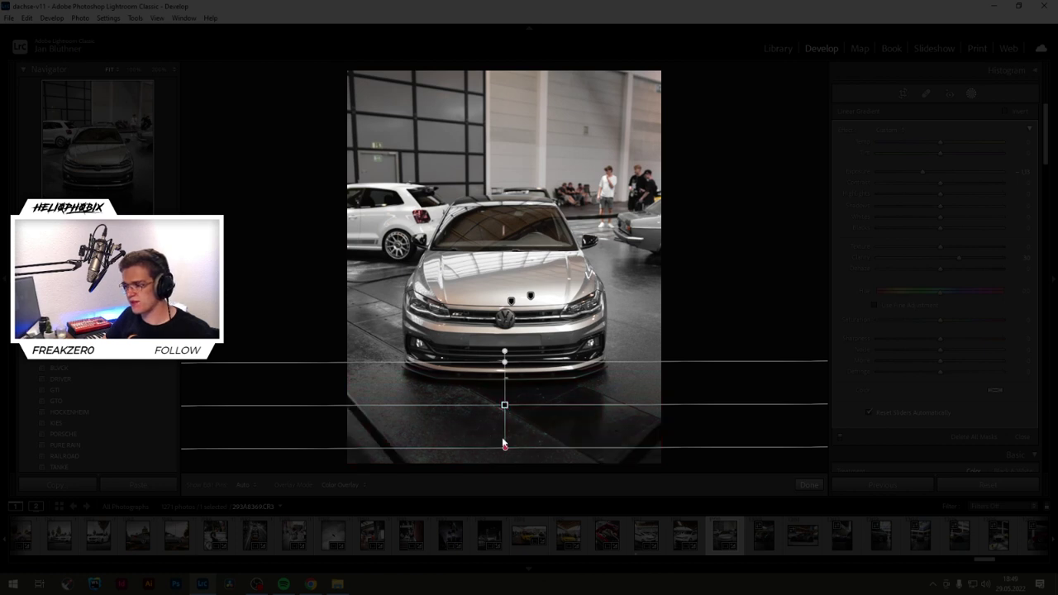
{"action": "left_click", "coordinate": [484, 464]}
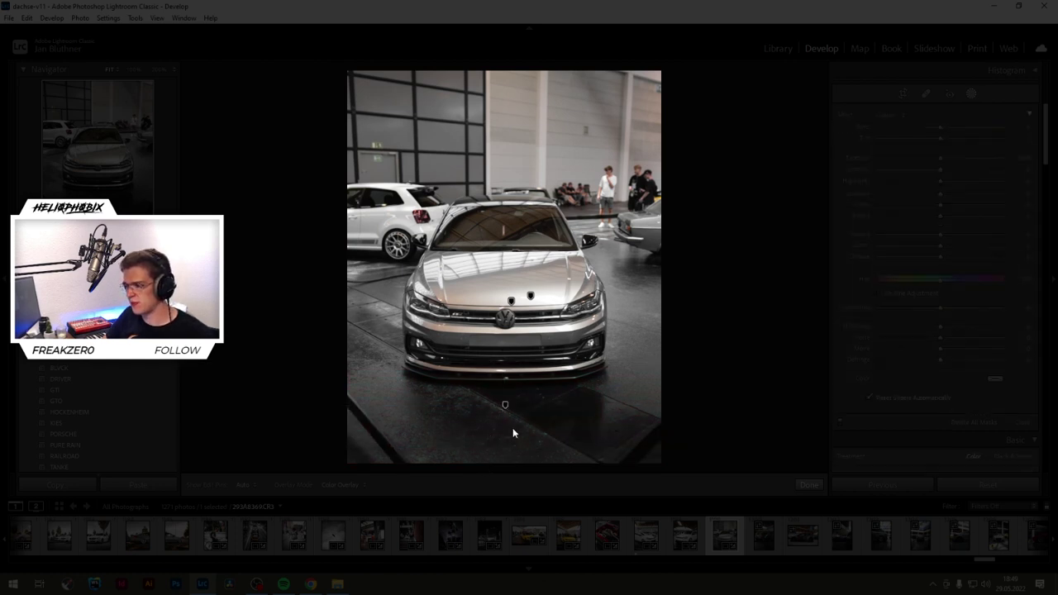
{"action": "left_click", "coordinate": [505, 406]}
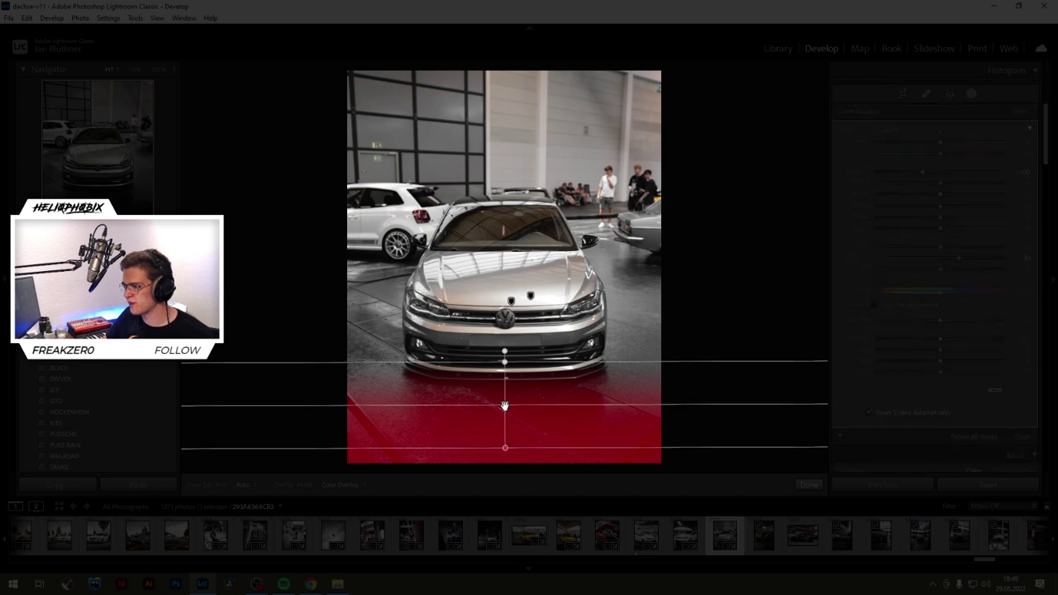
{"action": "left_click", "coordinate": [808, 486]}
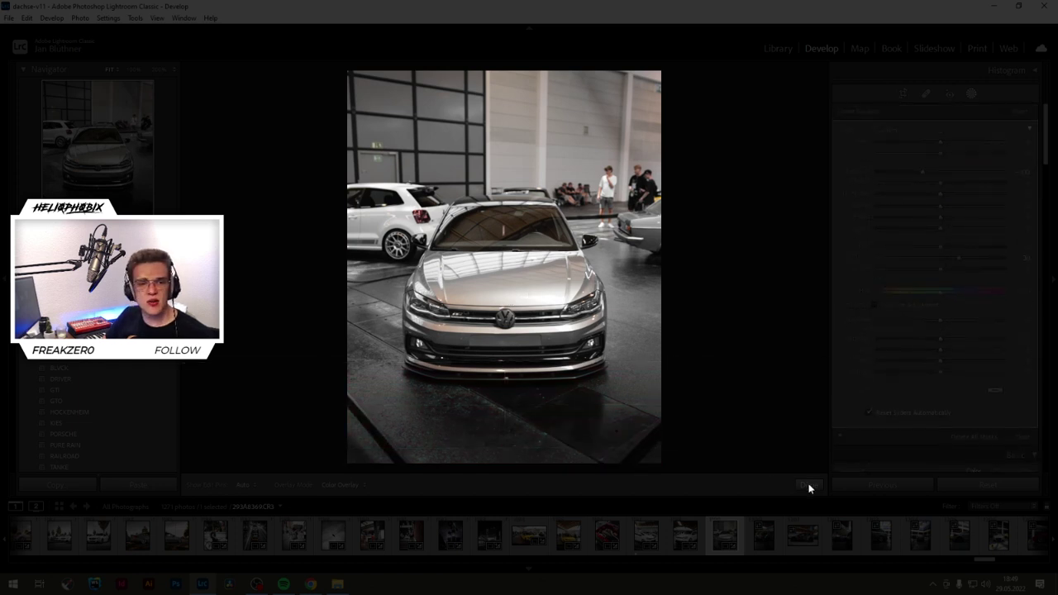
Step: Lower the exposure of the floor's linear gradient slightly and close masking
{"action": "mouse_move", "coordinate": [563, 404]}
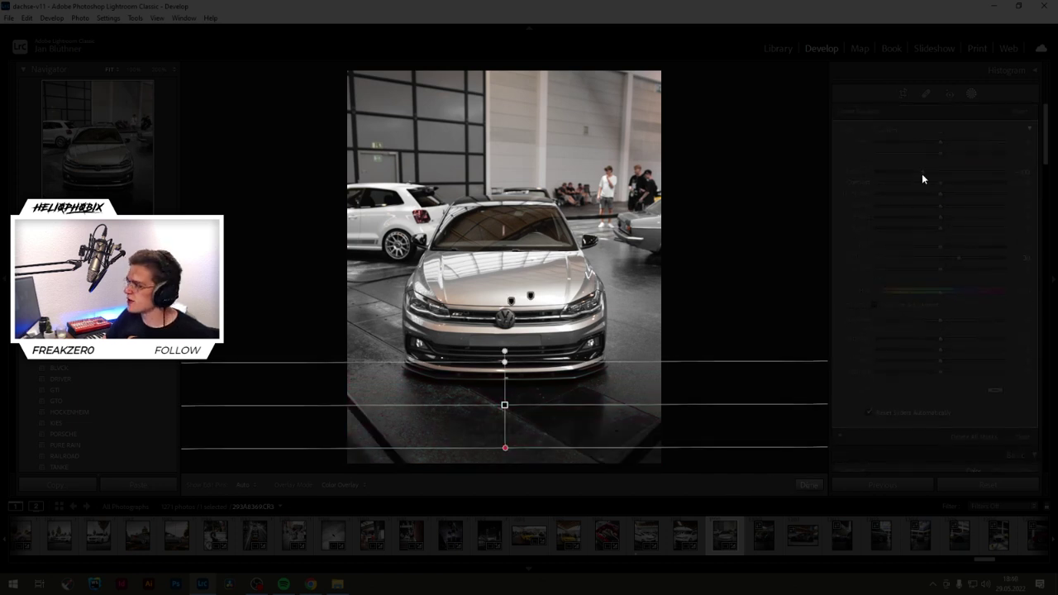
{"action": "left_click_drag", "start_coordinate": [922, 173], "coordinate": [920, 173]}
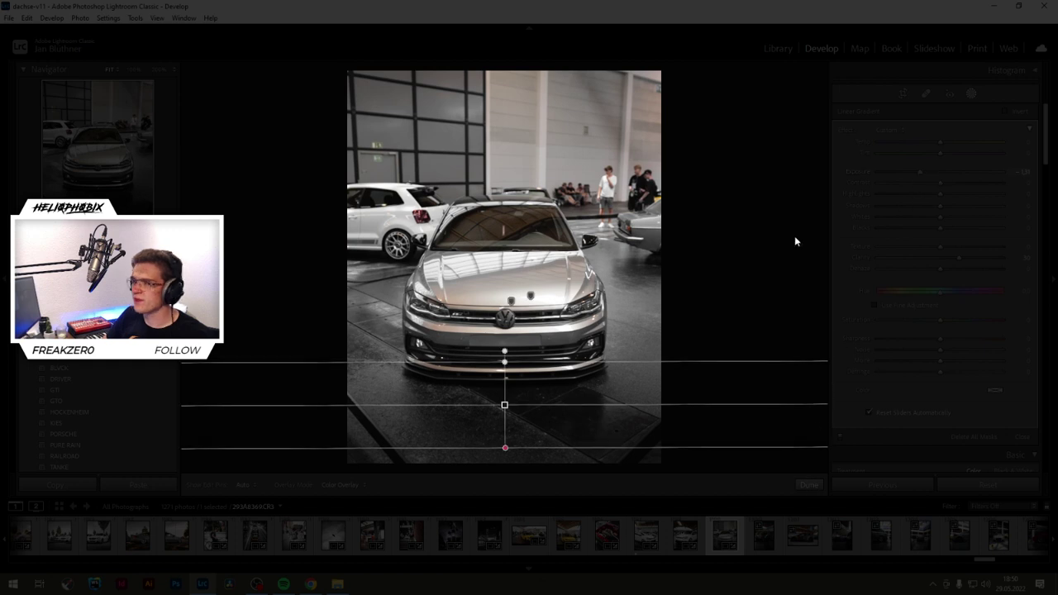
{"action": "left_click", "coordinate": [800, 488]}
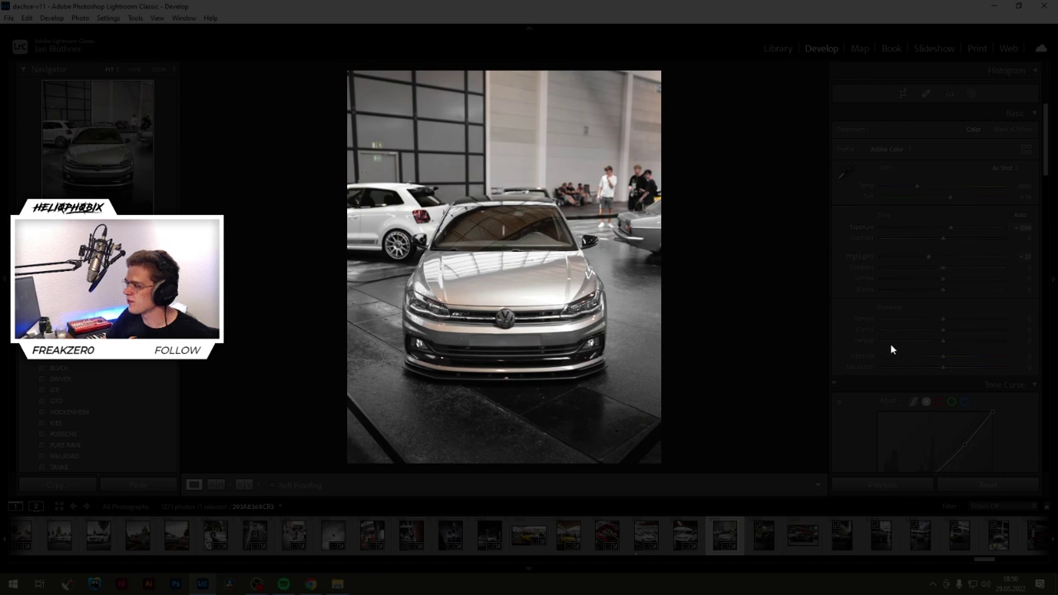
{"action": "scroll", "coordinate": [932, 370], "scroll_direction": "down", "scroll_amount": 3}
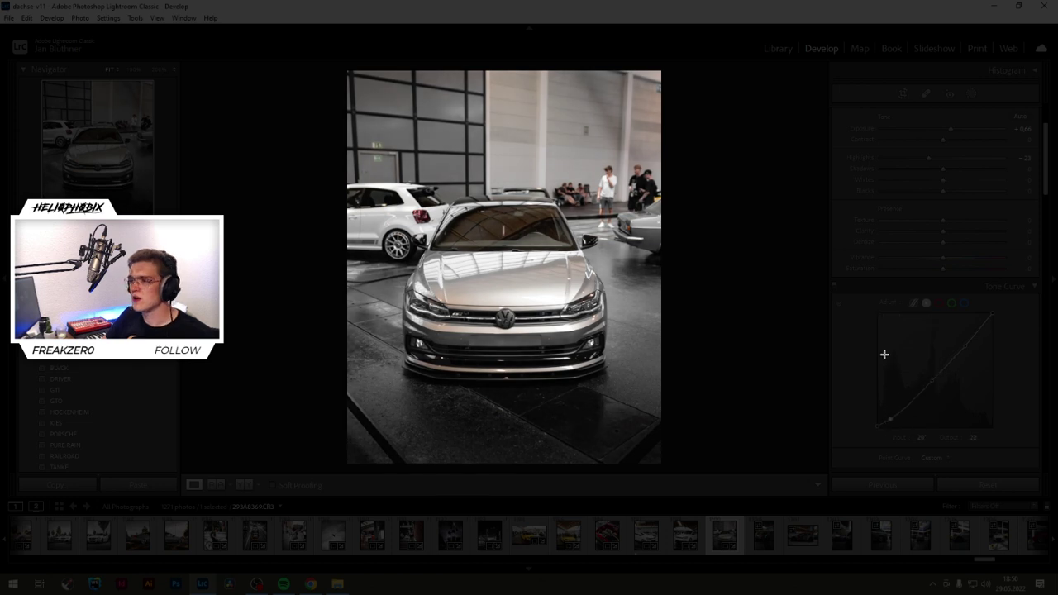
{"action": "scroll", "coordinate": [880, 357], "scroll_direction": "up", "scroll_amount": 3}
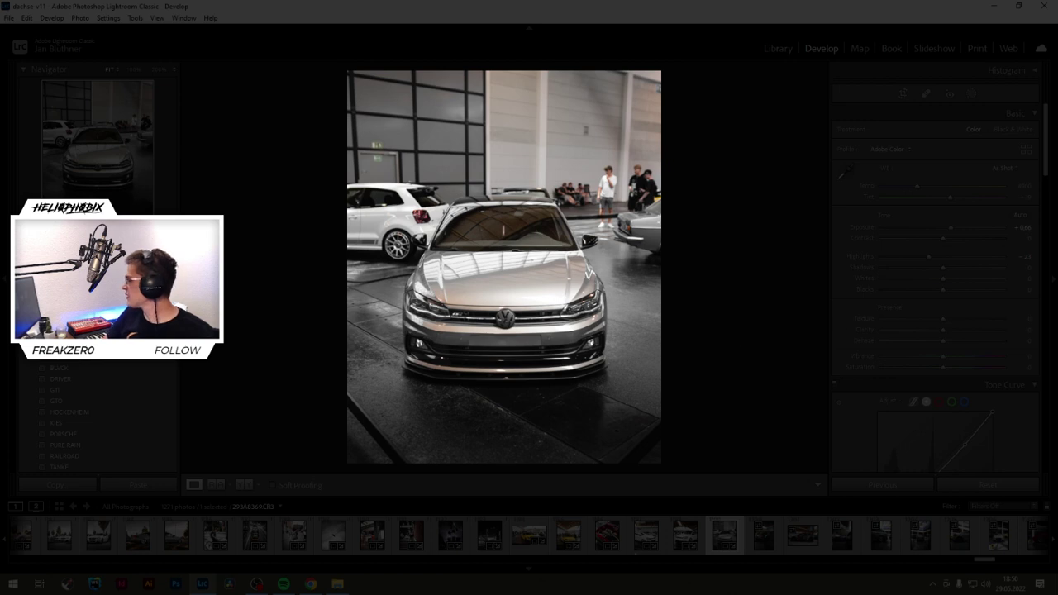
{"action": "key", "text": "alt+Tab"}
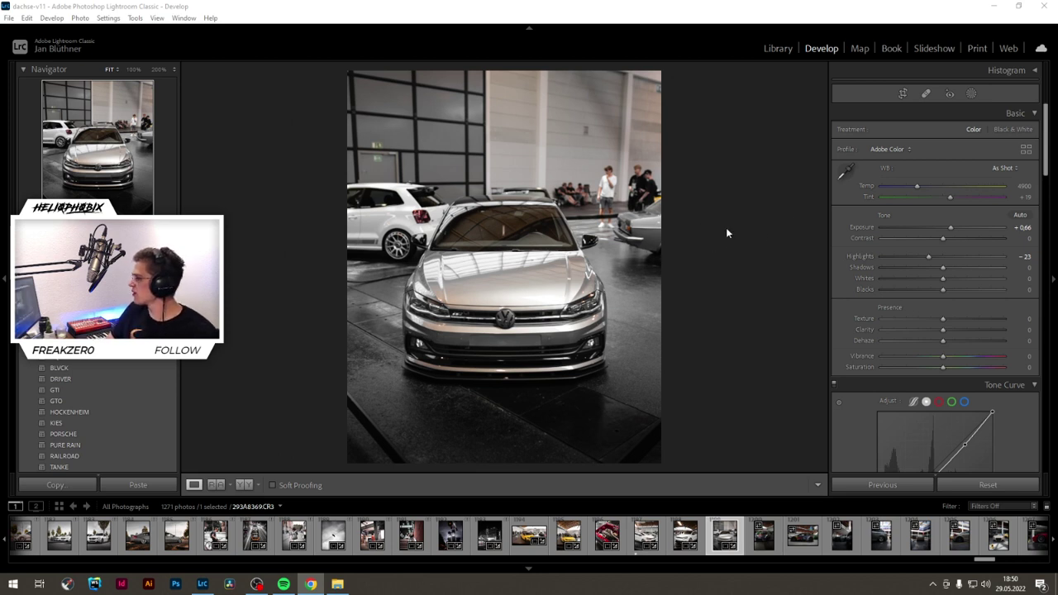
{"action": "key", "text": "l"}
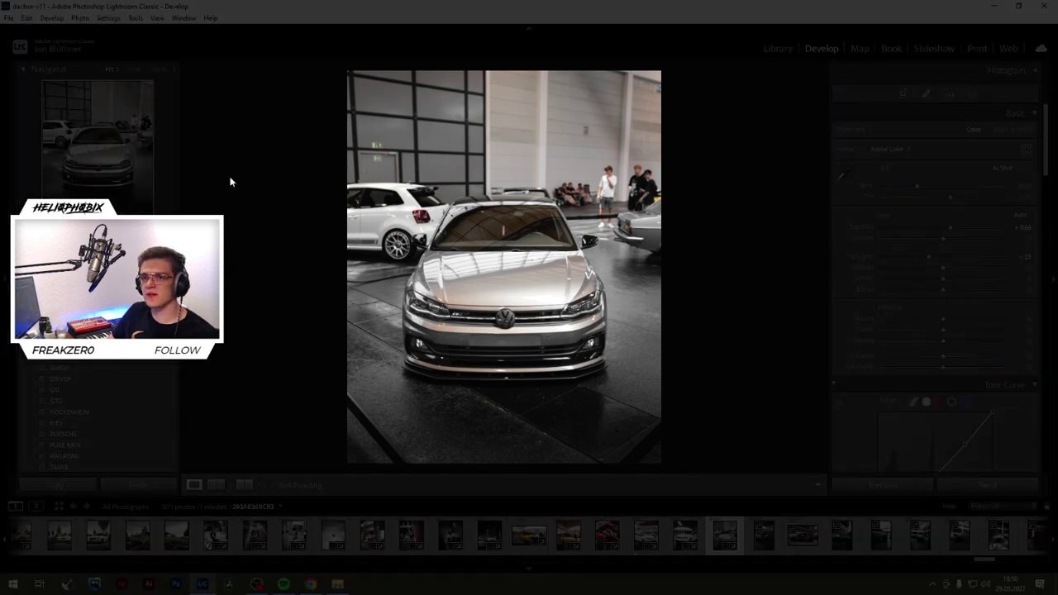
{"action": "left_click", "coordinate": [156, 17]}
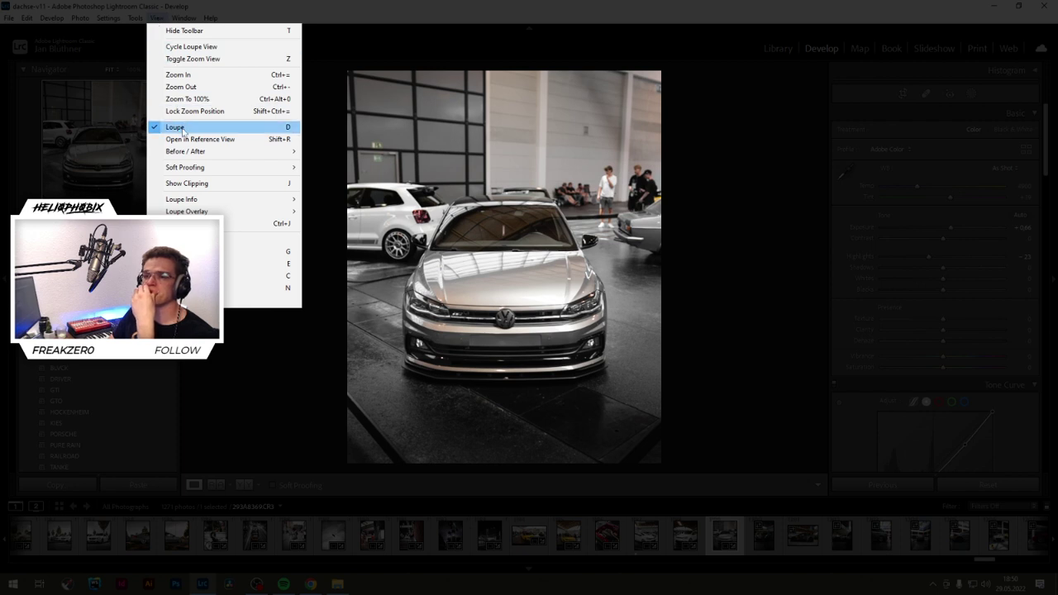
{"action": "left_click", "coordinate": [160, 20]}
{"action": "left_click", "coordinate": [160, 20]}
{"action": "left_click", "coordinate": [176, 127]}
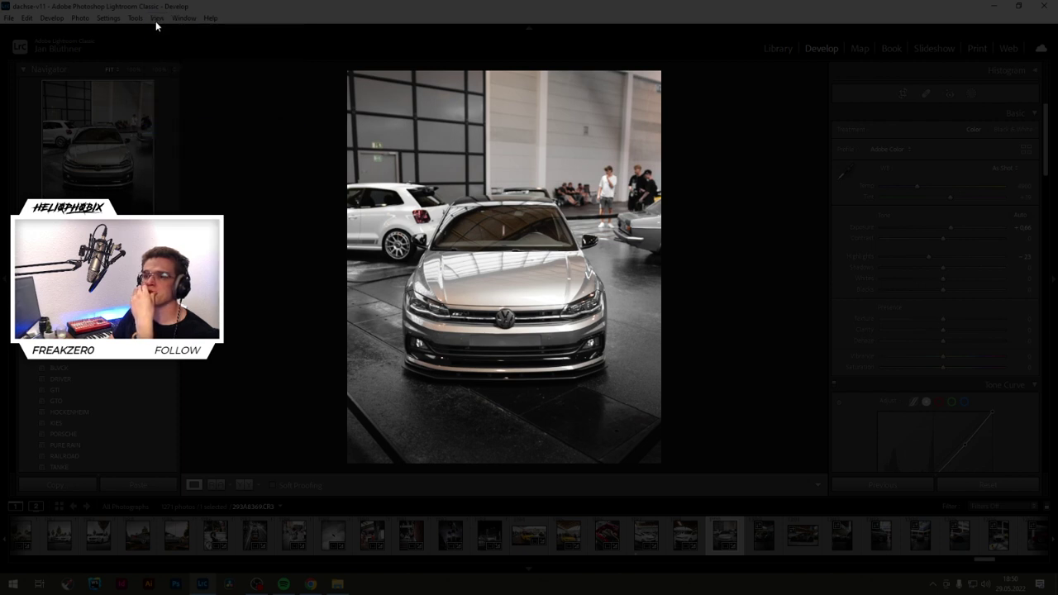
{"action": "left_click", "coordinate": [156, 19]}
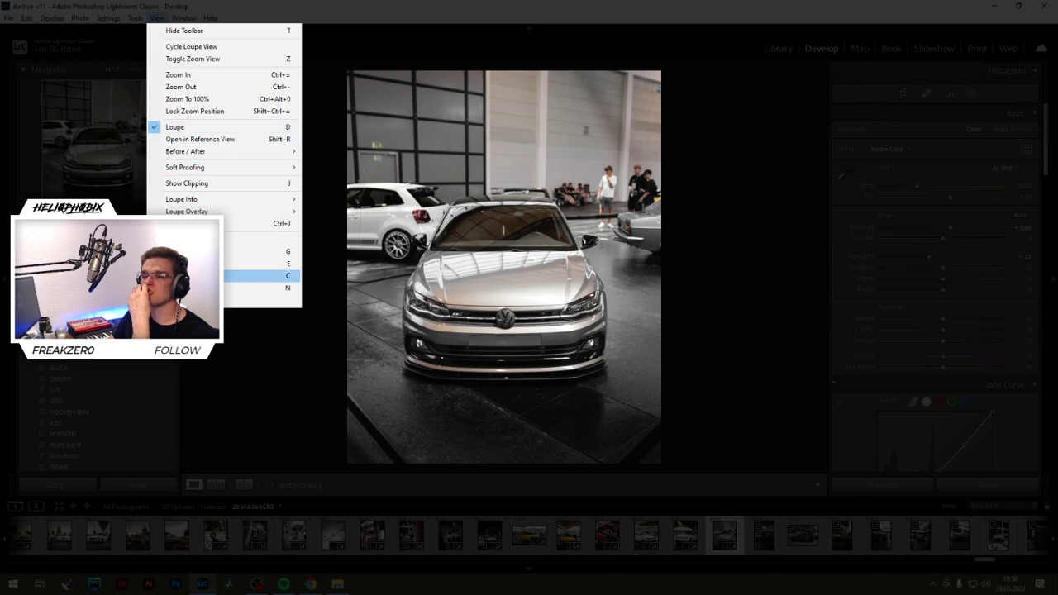
{"action": "left_click", "coordinate": [286, 252]}
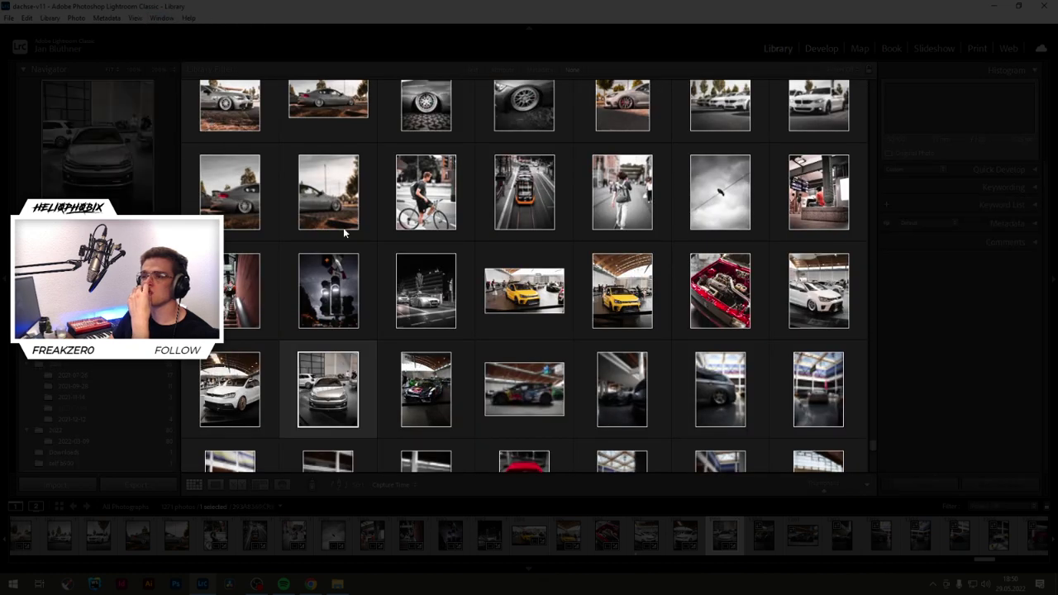
{"action": "left_click", "coordinate": [818, 53]}
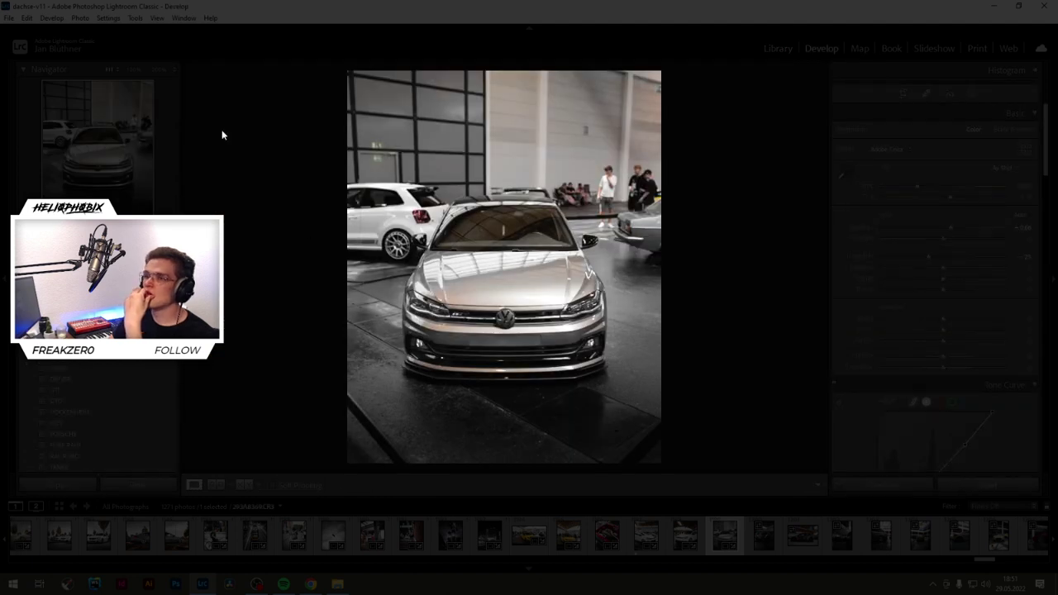
Step: Turn on the soft proof for the silver car photo and inspect it with the interface hidden, including up close
{"action": "left_click", "coordinate": [158, 18]}
{"action": "mouse_move", "coordinate": [146, 20]}
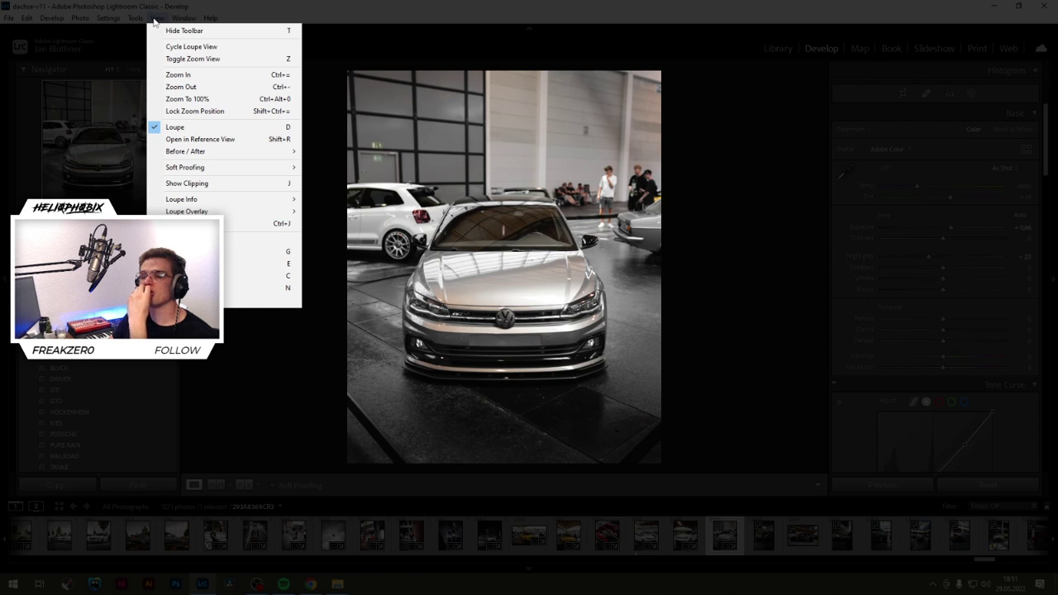
{"action": "mouse_move", "coordinate": [194, 167]}
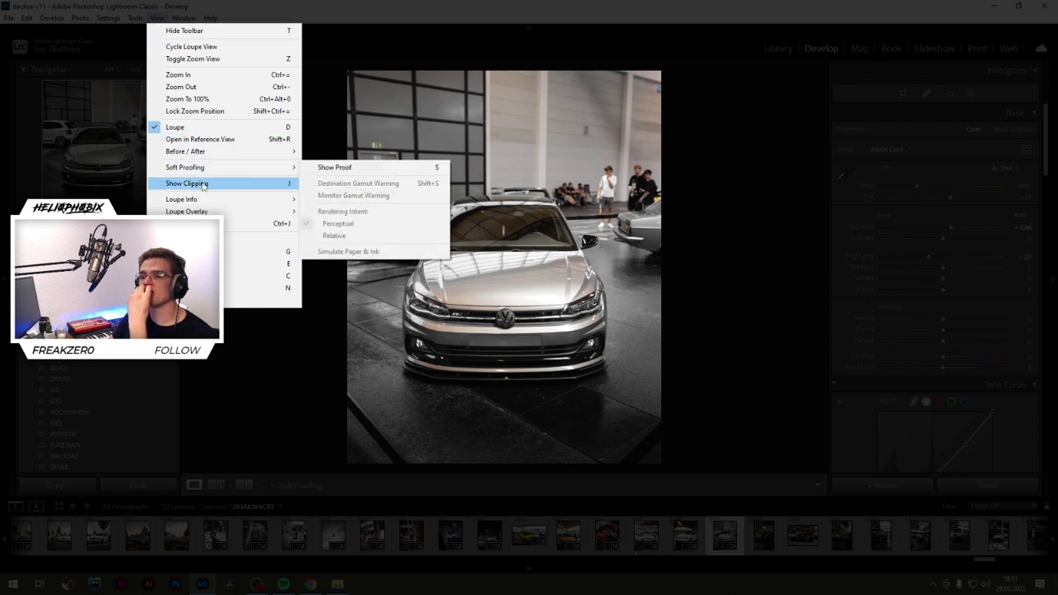
{"action": "left_click", "coordinate": [307, 168]}
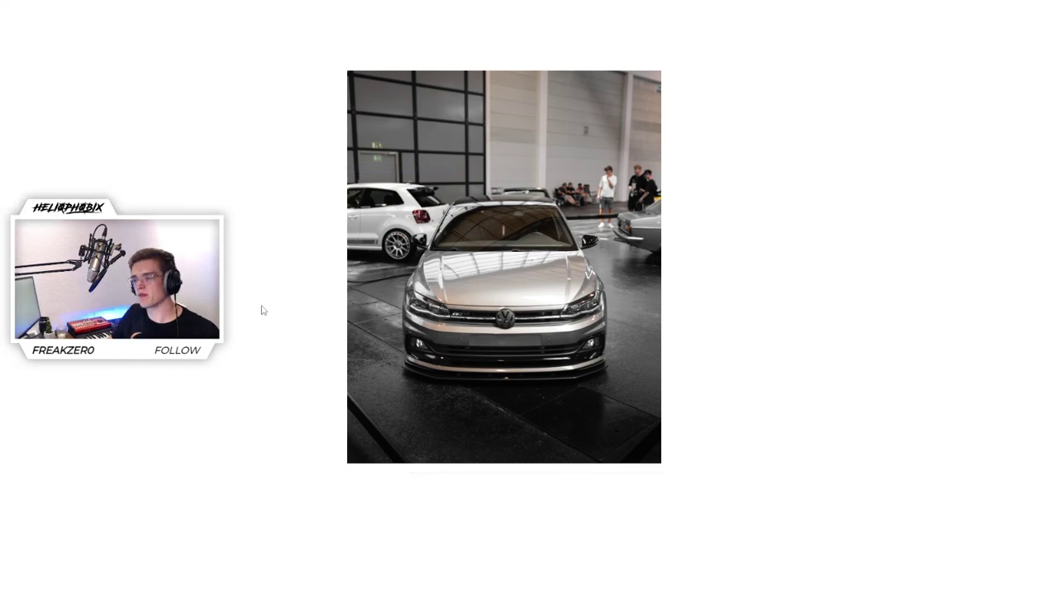
{"action": "left_click_drag", "start_coordinate": [409, 406], "coordinate": [295, 453]}
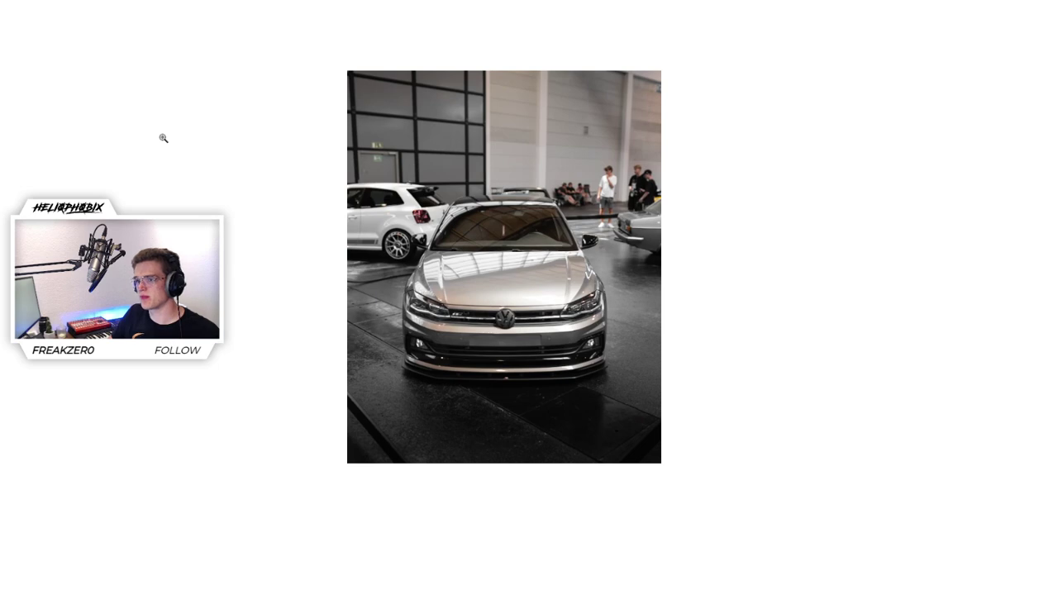
{"action": "left_click_drag", "start_coordinate": [97, 148], "coordinate": [103, 155]}
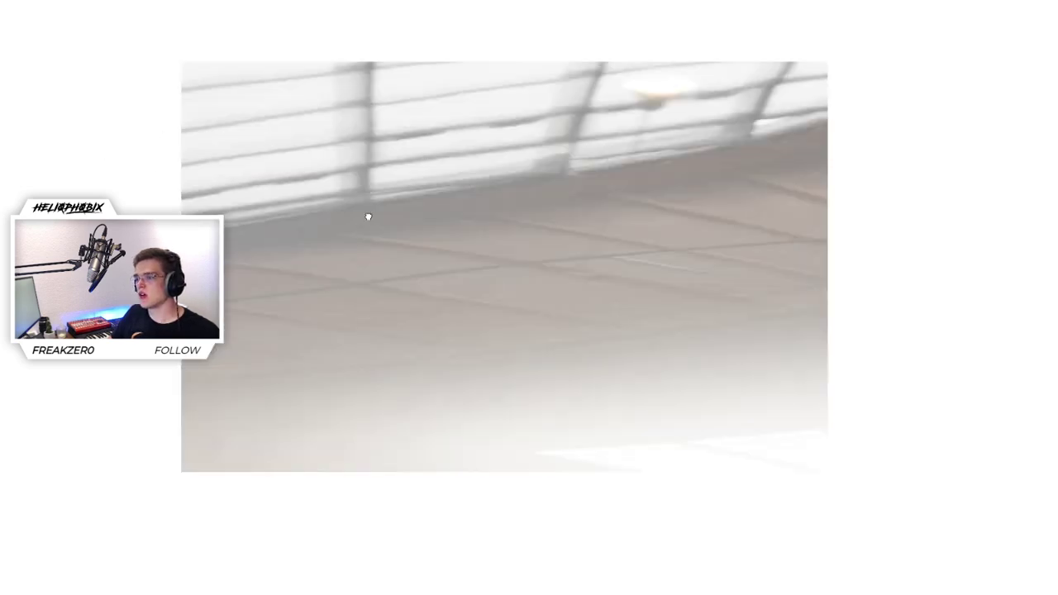
{"action": "left_click", "coordinate": [369, 217]}
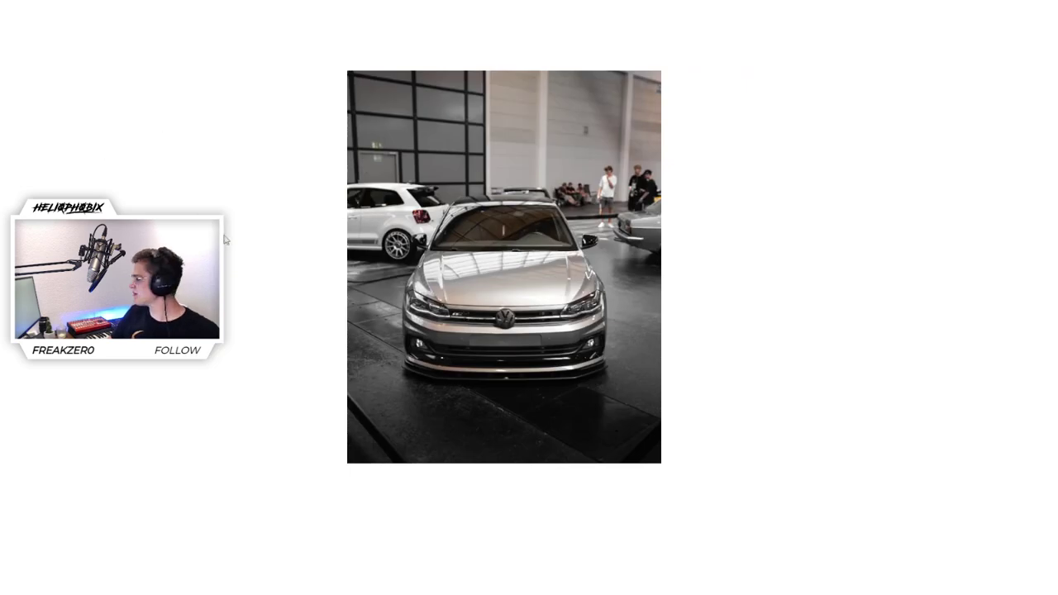
{"action": "key", "text": "alt+Tab"}
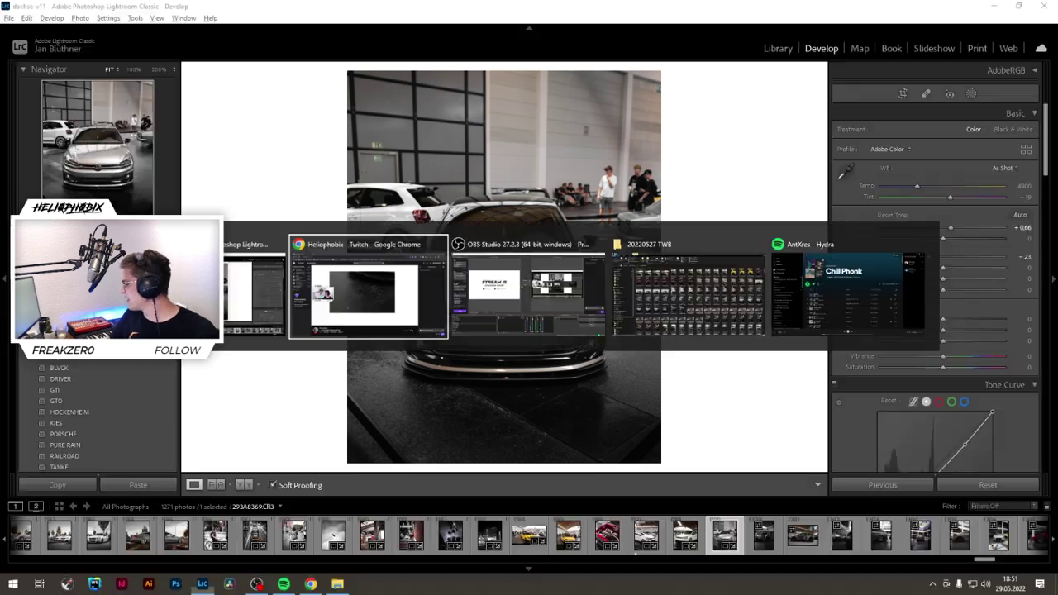
{"action": "left_click", "coordinate": [338, 5]}
{"action": "key", "text": "l"}
{"action": "key", "text": "l"}
{"action": "key", "text": "l"}
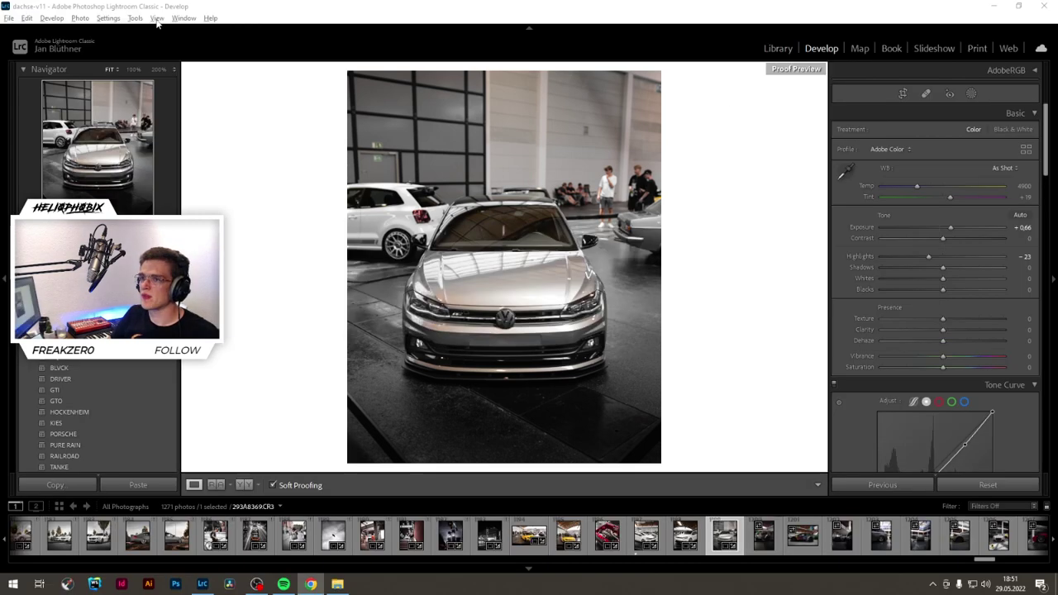
Step: Turn off the soft proof and view the silver car photo with the interface blacked out
{"action": "left_click", "coordinate": [157, 18]}
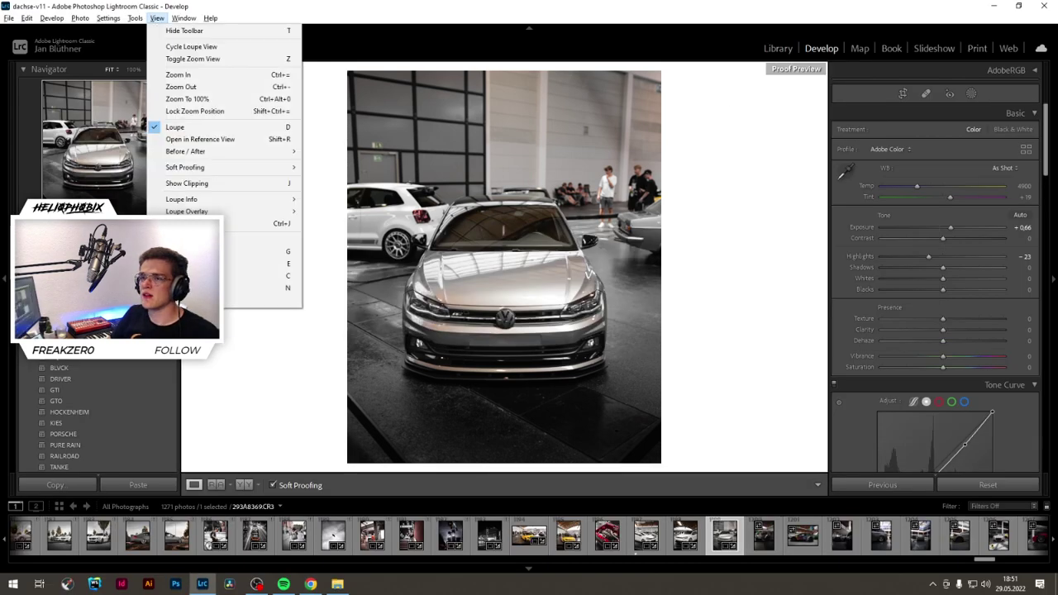
{"action": "mouse_move", "coordinate": [135, 18]}
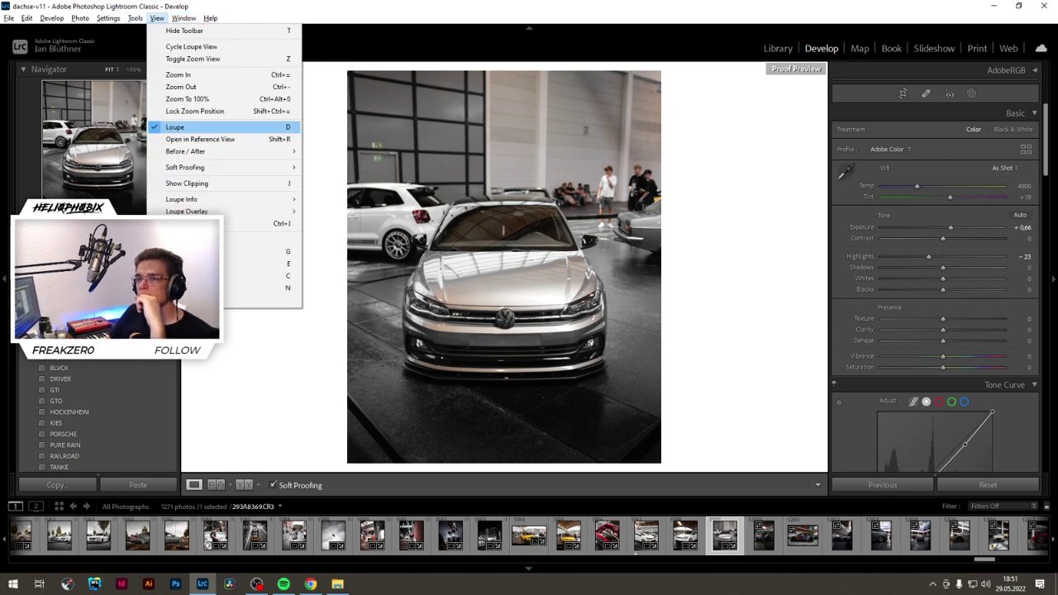
{"action": "mouse_move", "coordinate": [185, 167]}
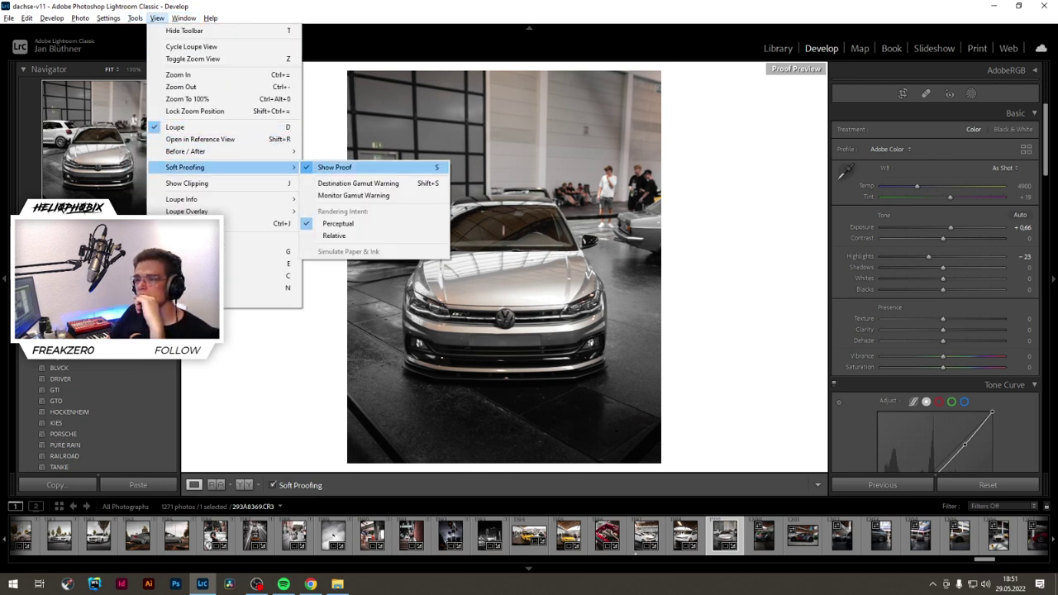
{"action": "left_click", "coordinate": [356, 168]}
{"action": "key", "text": "l"}
{"action": "key", "text": "l"}
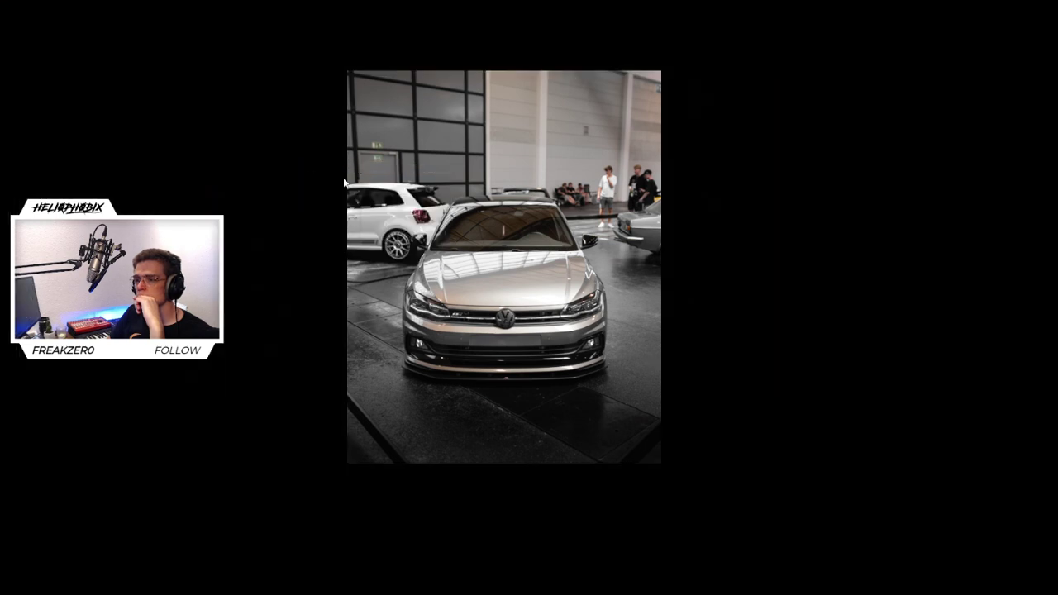
{"action": "left_click", "coordinate": [346, 184]}
{"action": "left_click", "coordinate": [345, 184]}
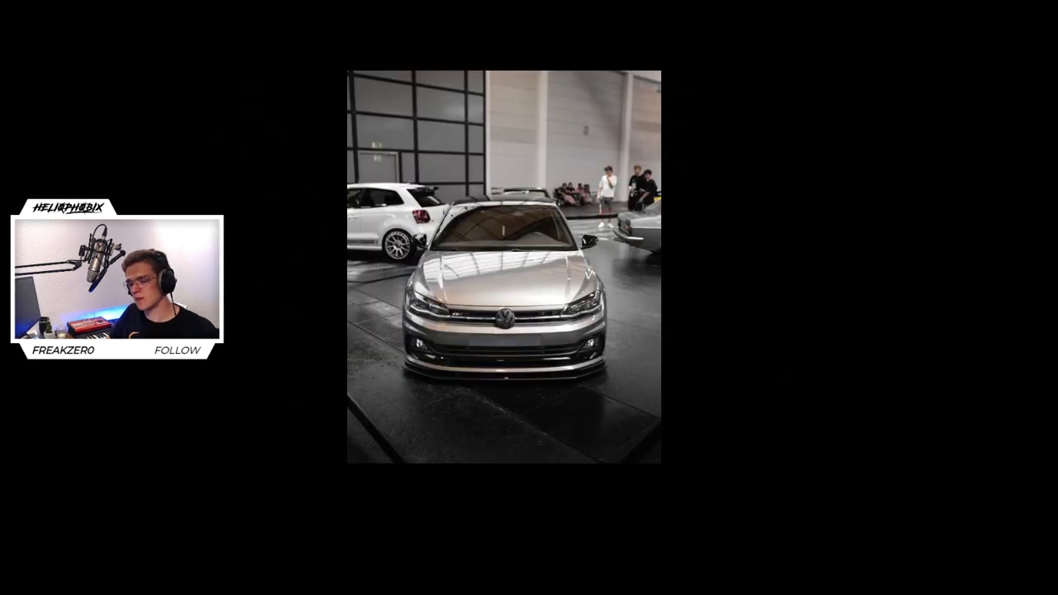
{"action": "key", "text": "alt+Tab"}
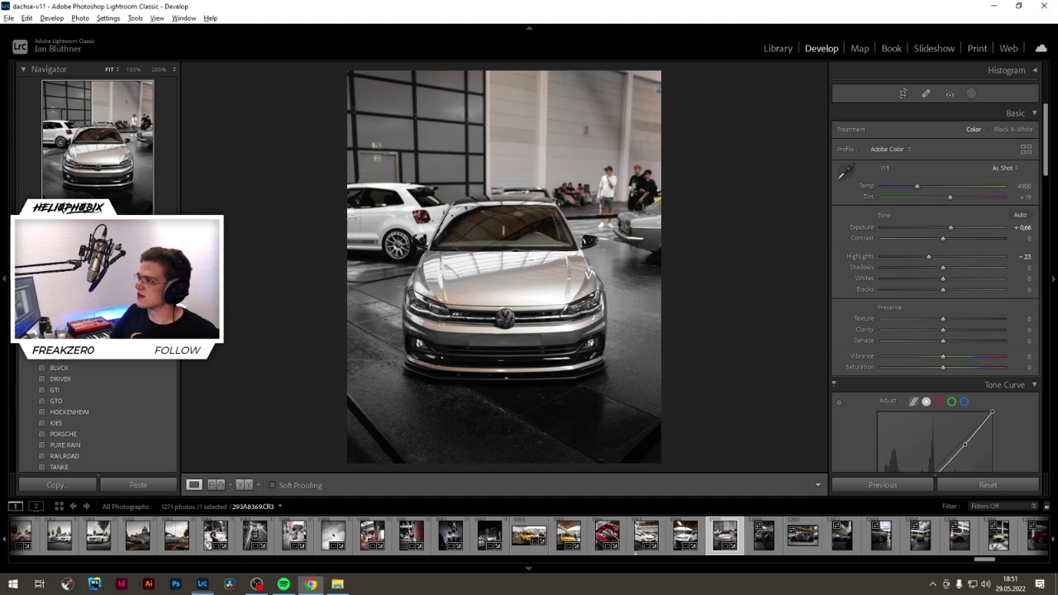
{"action": "key", "text": "alt+F4"}
{"action": "left_click", "coordinate": [597, 316]}
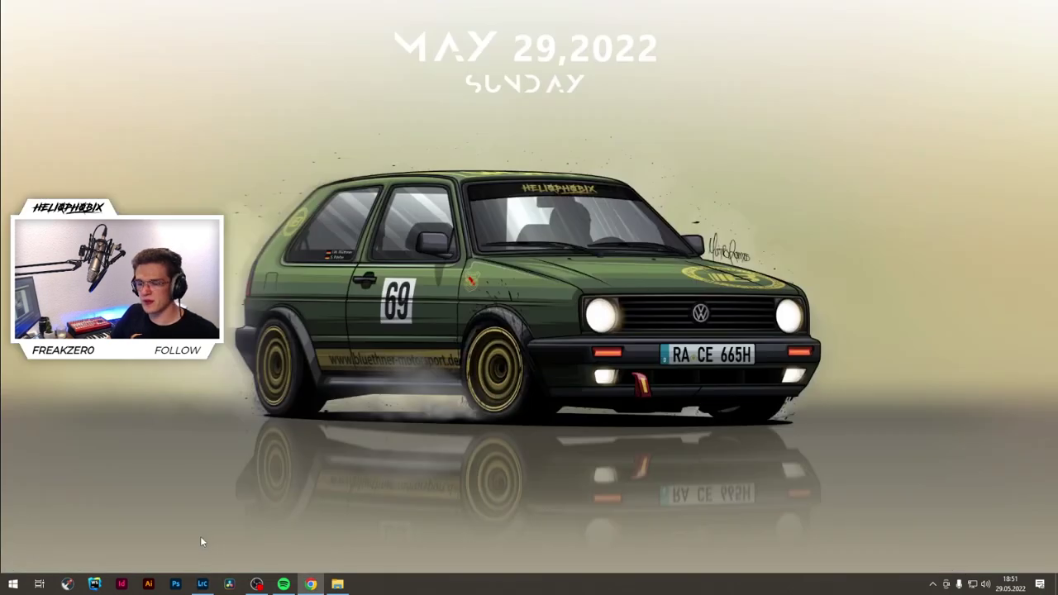
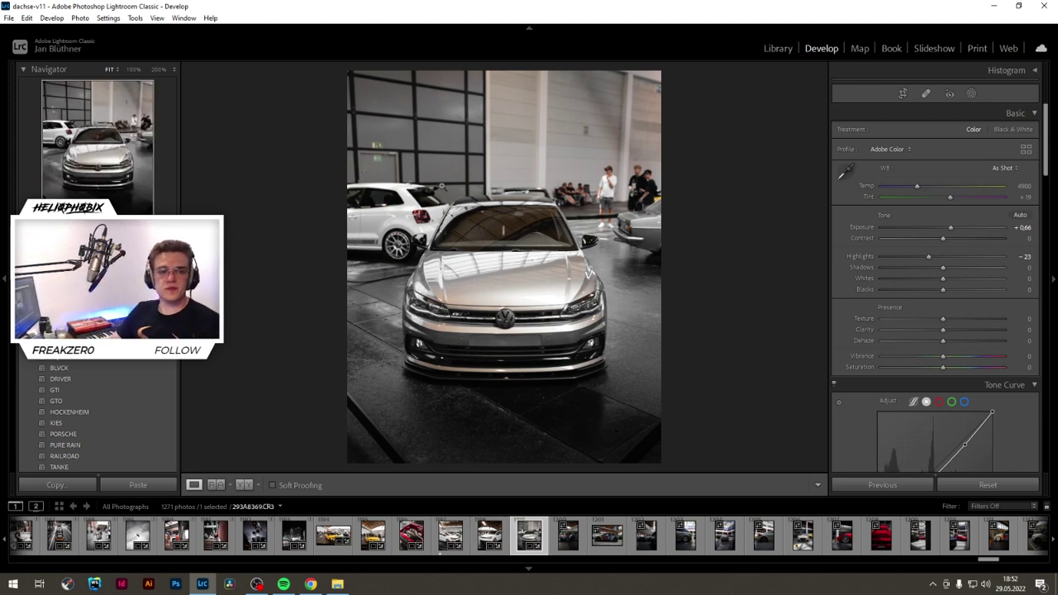
Step: Add a wide, flat radial gradient mask over the silver car's lower bumper with exposure 0.43 and shadows 25
{"action": "left_click", "coordinate": [971, 93]}
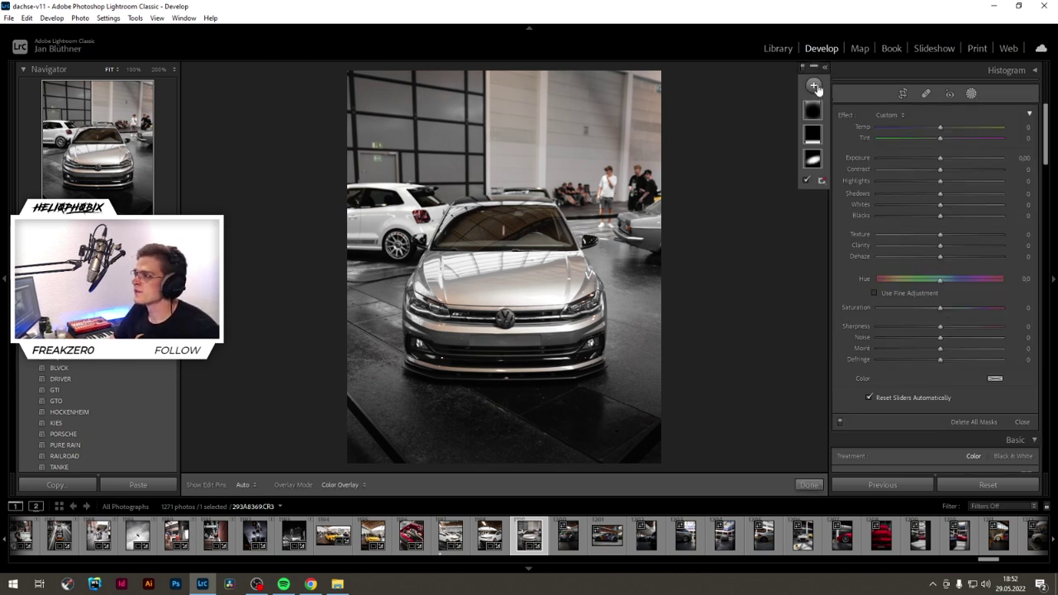
{"action": "left_click", "coordinate": [814, 85]}
{"action": "left_click", "coordinate": [834, 171]}
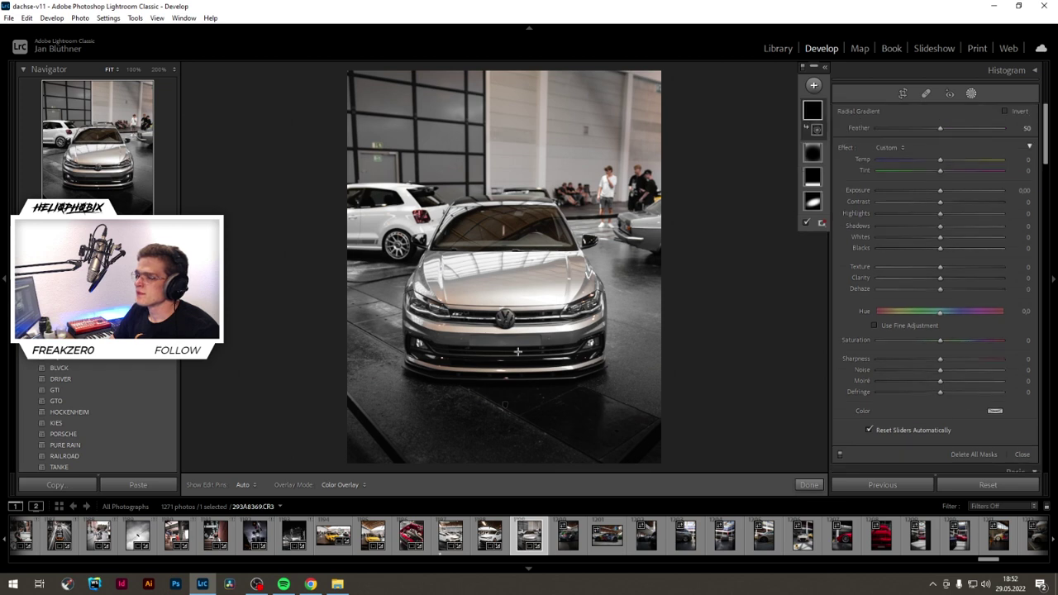
{"action": "left_click_drag", "start_coordinate": [506, 356], "coordinate": [609, 380]}
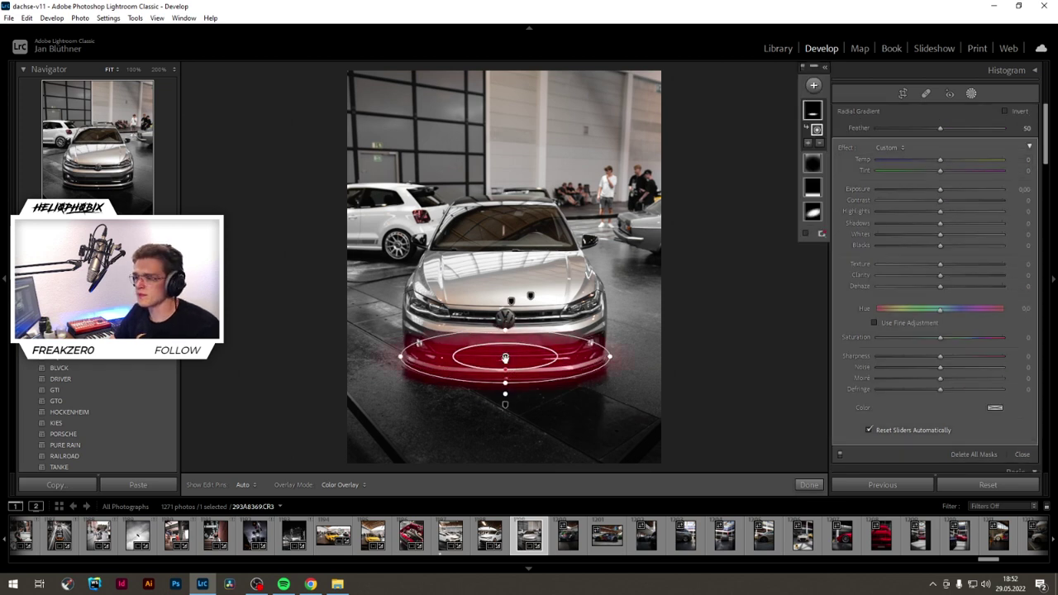
{"action": "left_click", "coordinate": [947, 190]}
{"action": "left_click_drag", "start_coordinate": [939, 223], "coordinate": [956, 223]}
Step: Lower and slightly heighten the bumper's radial mask to cover the front lip, set its exposure to 0.46 and finish masking
{"action": "left_click_drag", "start_coordinate": [506, 372], "coordinate": [503, 374]}
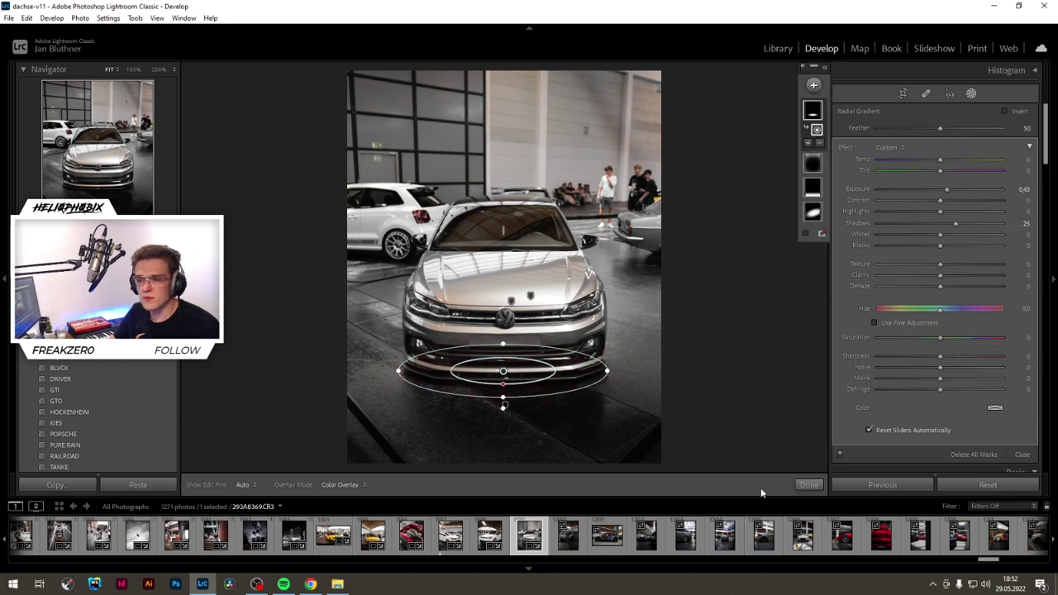
{"action": "left_click_drag", "start_coordinate": [505, 340], "coordinate": [506, 325]}
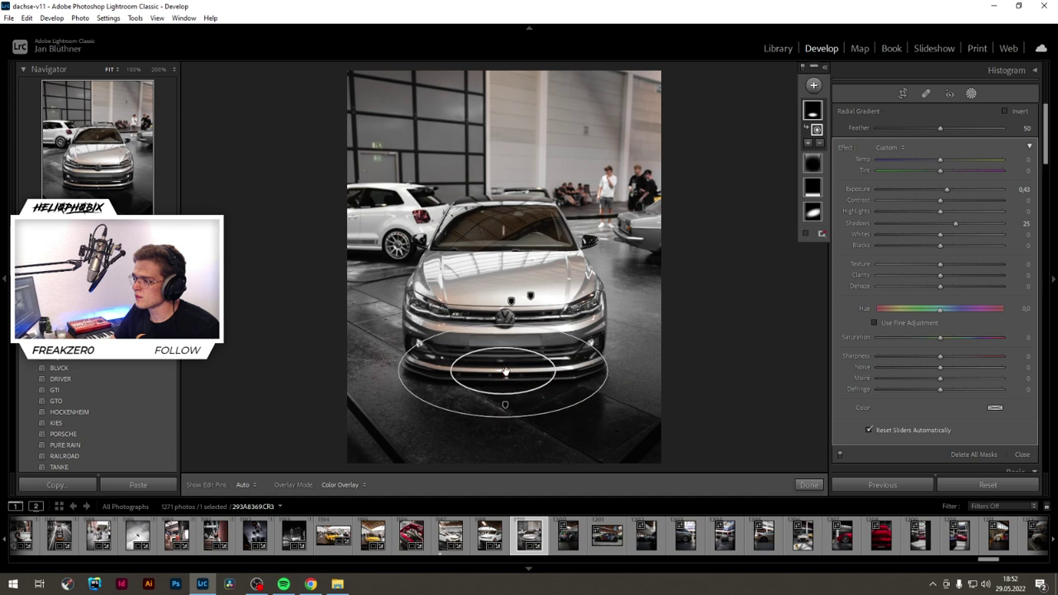
{"action": "left_click_drag", "start_coordinate": [505, 373], "coordinate": [505, 363]}
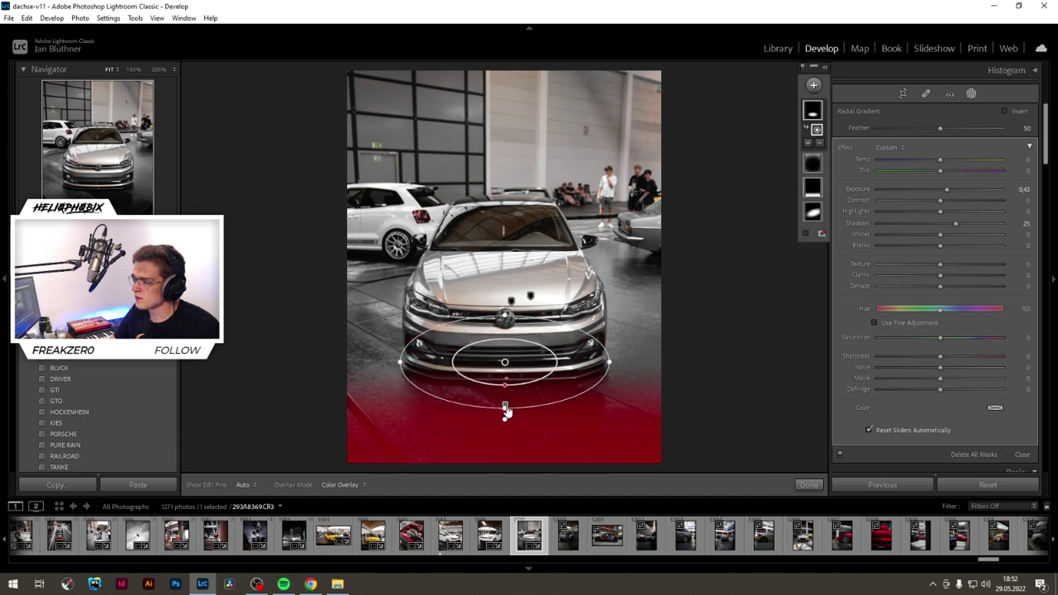
{"action": "left_click_drag", "start_coordinate": [505, 316], "coordinate": [505, 331]}
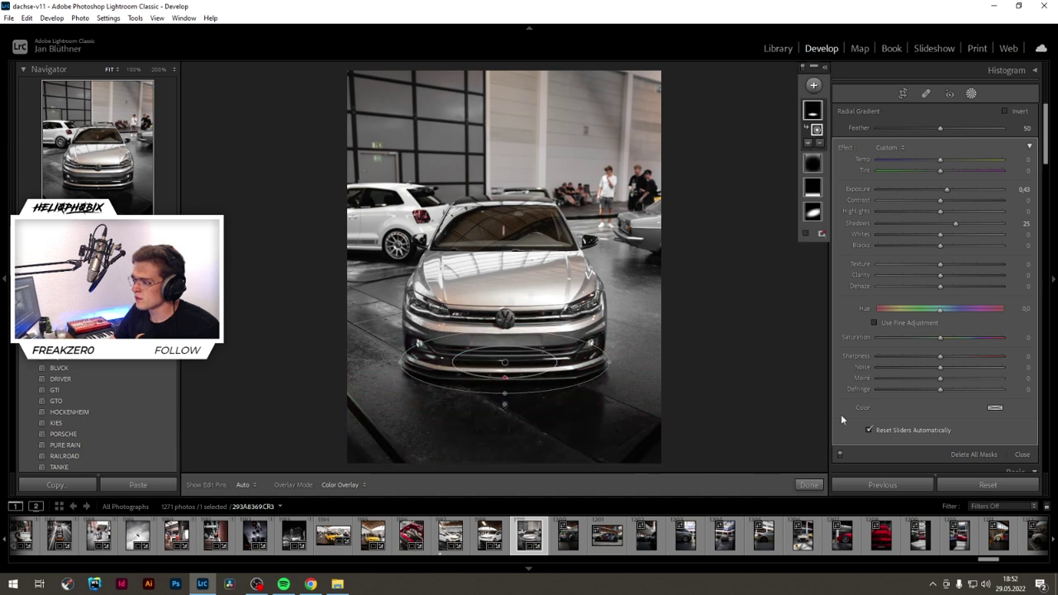
{"action": "left_click_drag", "start_coordinate": [947, 189], "coordinate": [949, 190]}
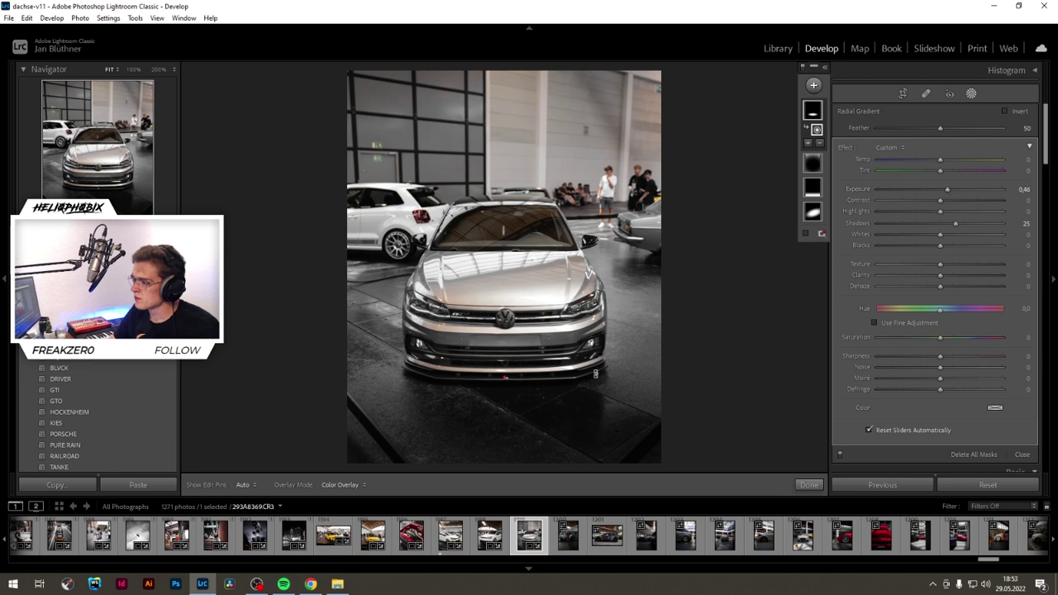
{"action": "left_click", "coordinate": [811, 485]}
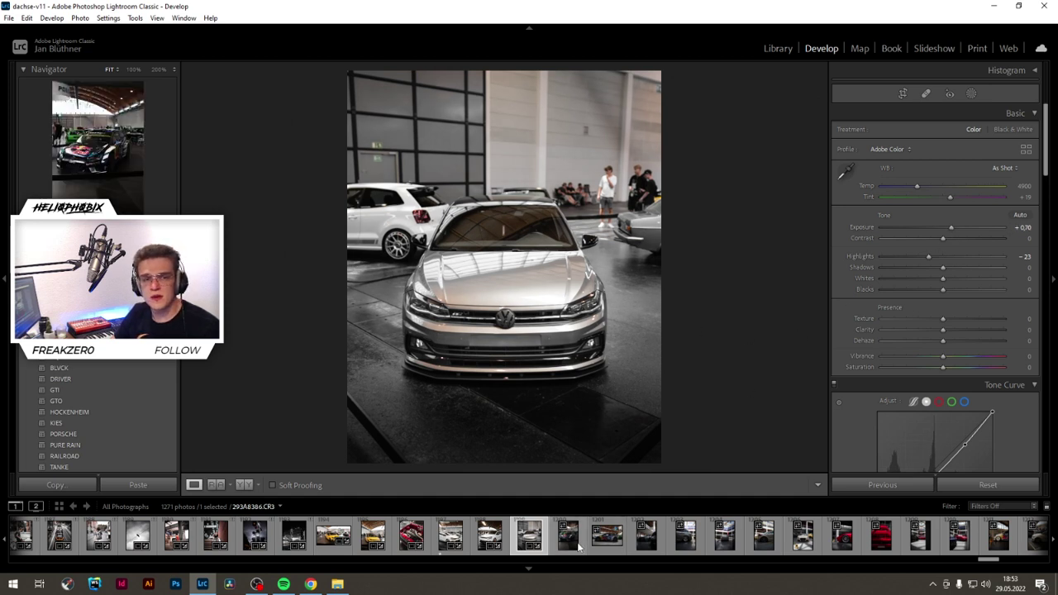
Step: Save the silver car photo's settings as a develop preset named EXPO in the HELIOPHOBIX Car Pack v2 group
{"action": "left_click", "coordinate": [168, 234]}
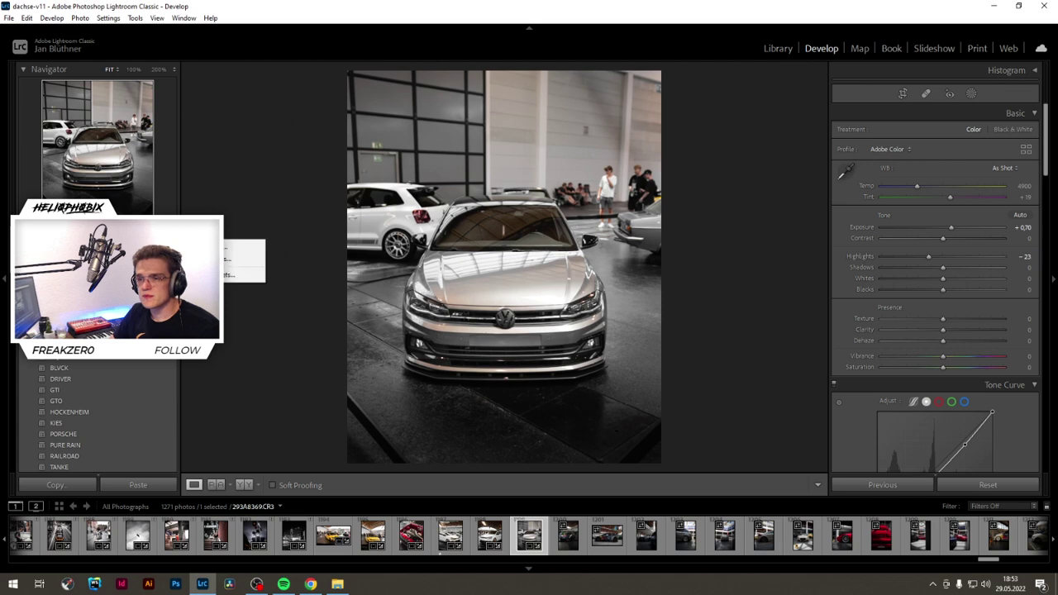
{"action": "left_click", "coordinate": [192, 247]}
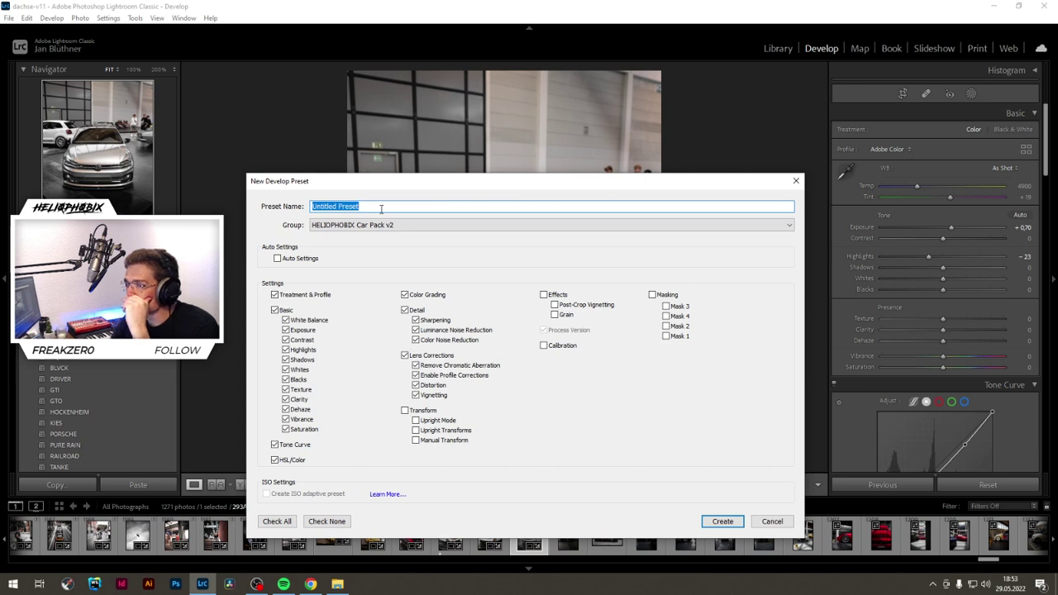
{"action": "type", "text": "EXPO"}
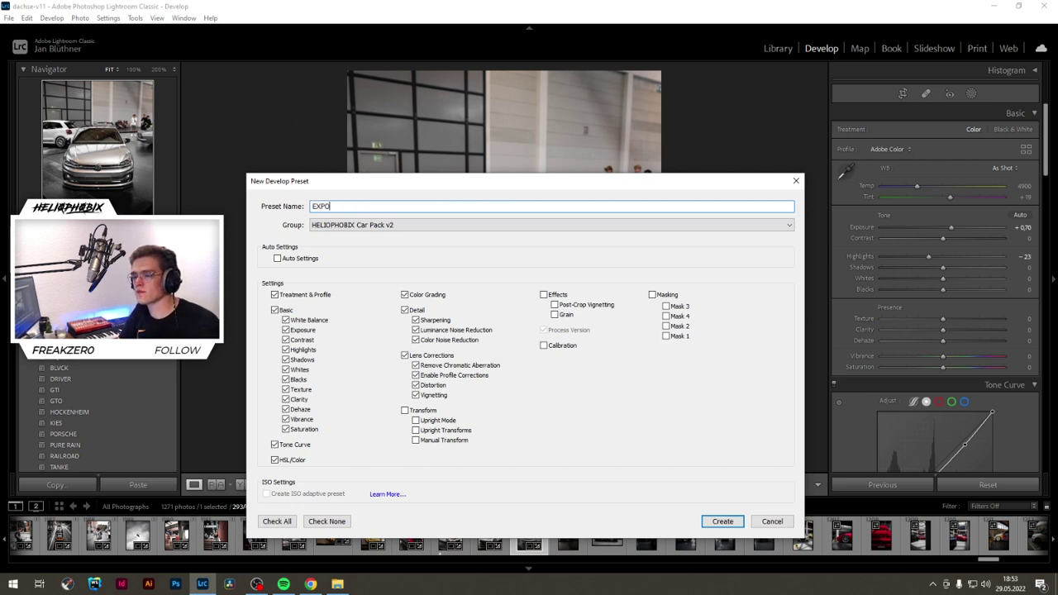
{"action": "key", "text": "Return"}
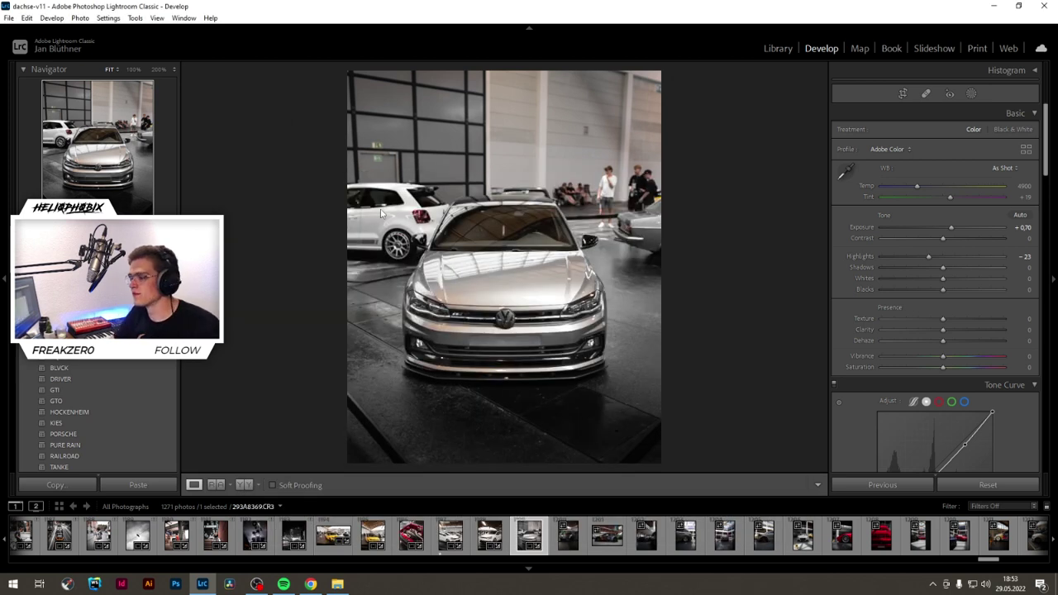
Step: Open the Red Bull Polo rally car photo and apply a preset that sets highlights to −20 and shadows to +50
{"action": "key", "text": "Right"}
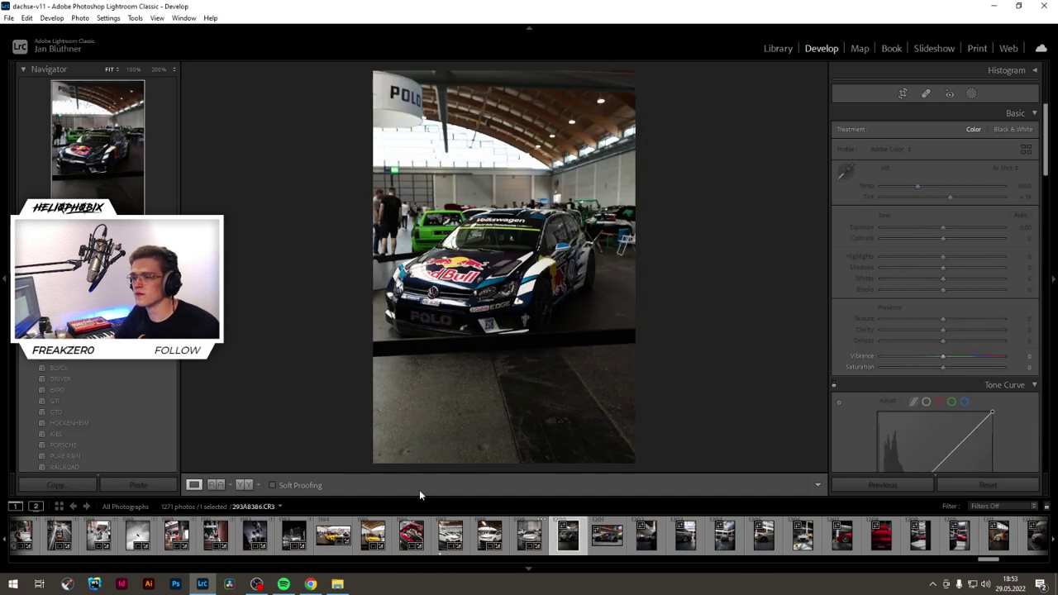
{"action": "scroll", "coordinate": [96, 363], "scroll_direction": "down", "scroll_amount": 2}
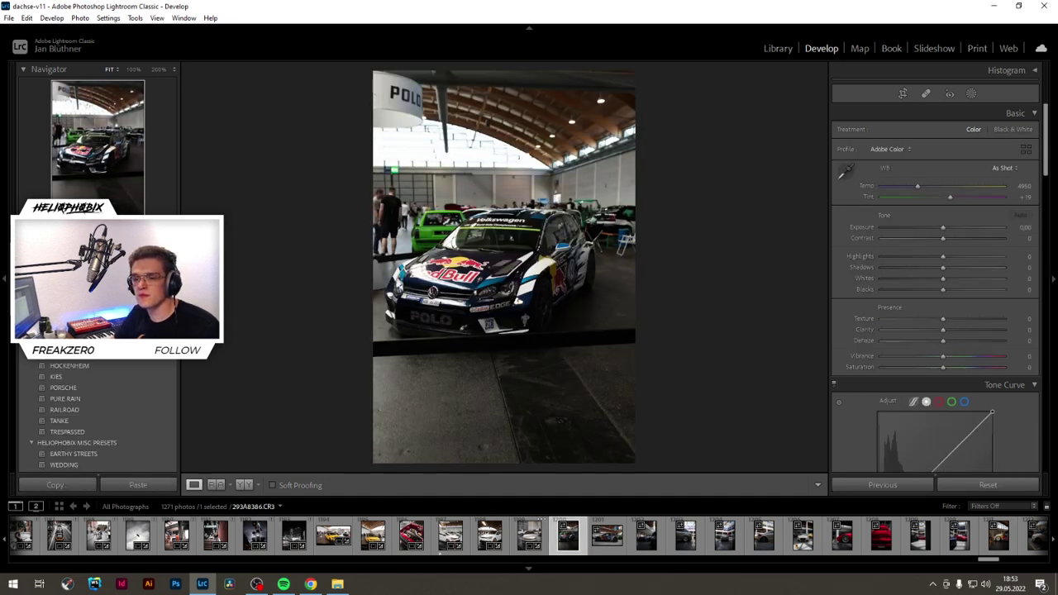
{"action": "scroll", "coordinate": [88, 430], "scroll_direction": "down", "scroll_amount": 3}
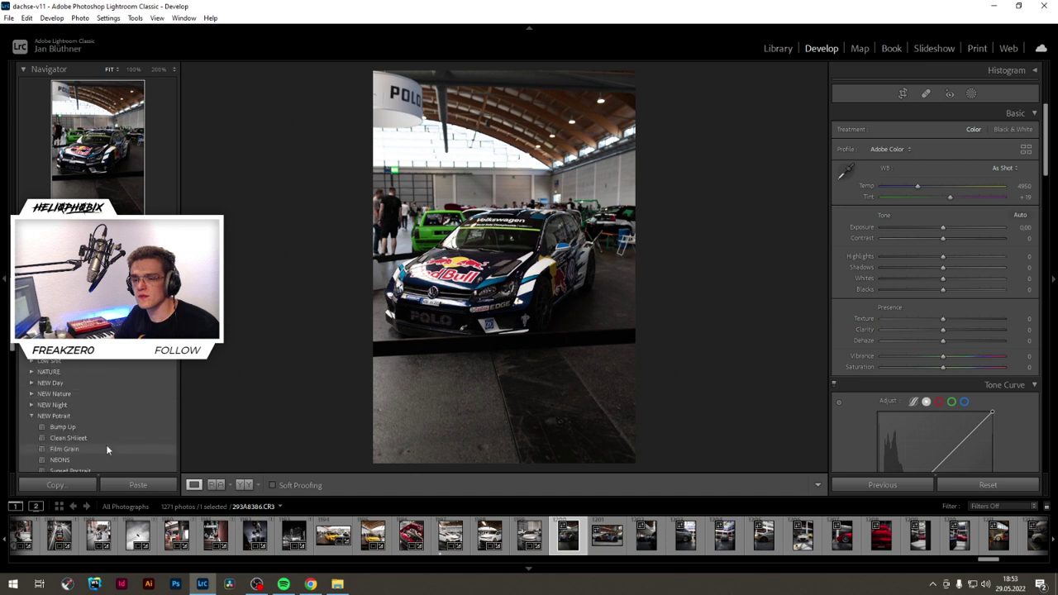
{"action": "scroll", "coordinate": [106, 447], "scroll_direction": "up", "scroll_amount": 3}
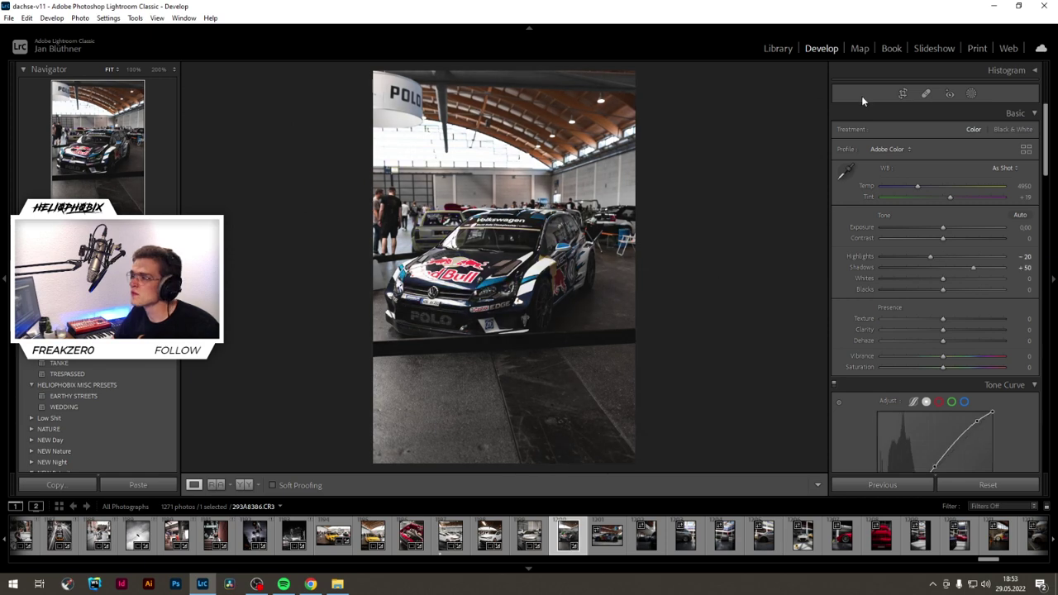
Step: Crop the rally car photo to the 4 x 5 / 8 x 10 aspect, tightened around the car
{"action": "left_click", "coordinate": [902, 94]}
{"action": "left_click", "coordinate": [1000, 132]}
{"action": "left_click", "coordinate": [963, 202]}
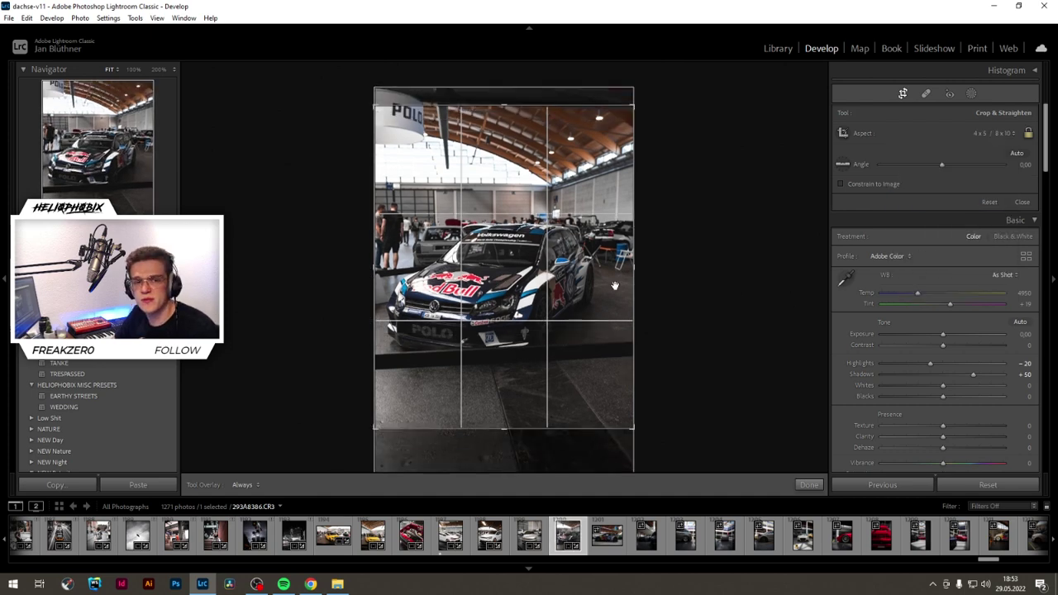
{"action": "left_click_drag", "start_coordinate": [633, 267], "coordinate": [618, 267]}
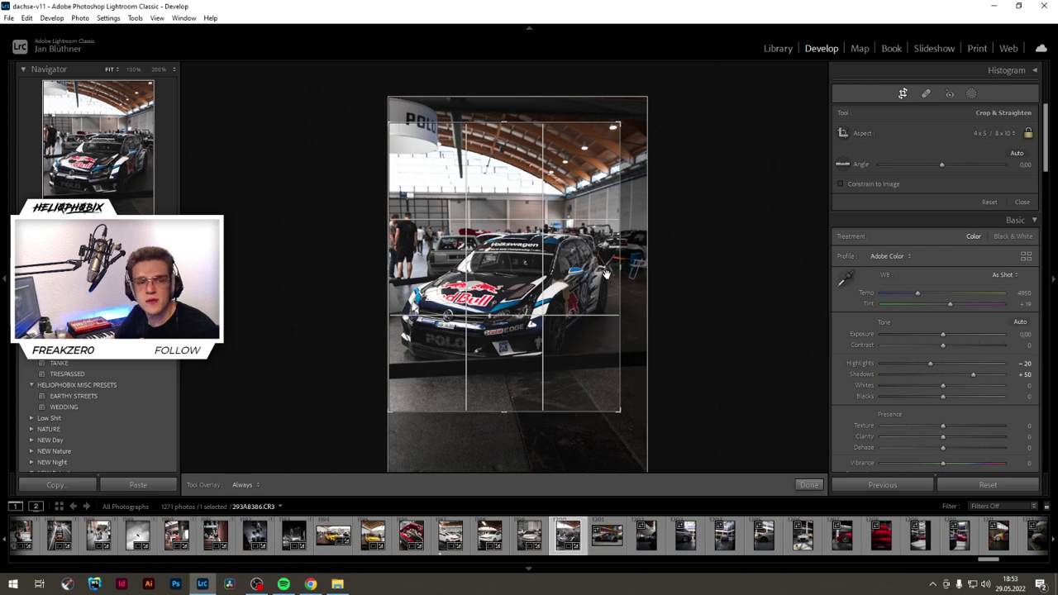
{"action": "key", "text": "Return"}
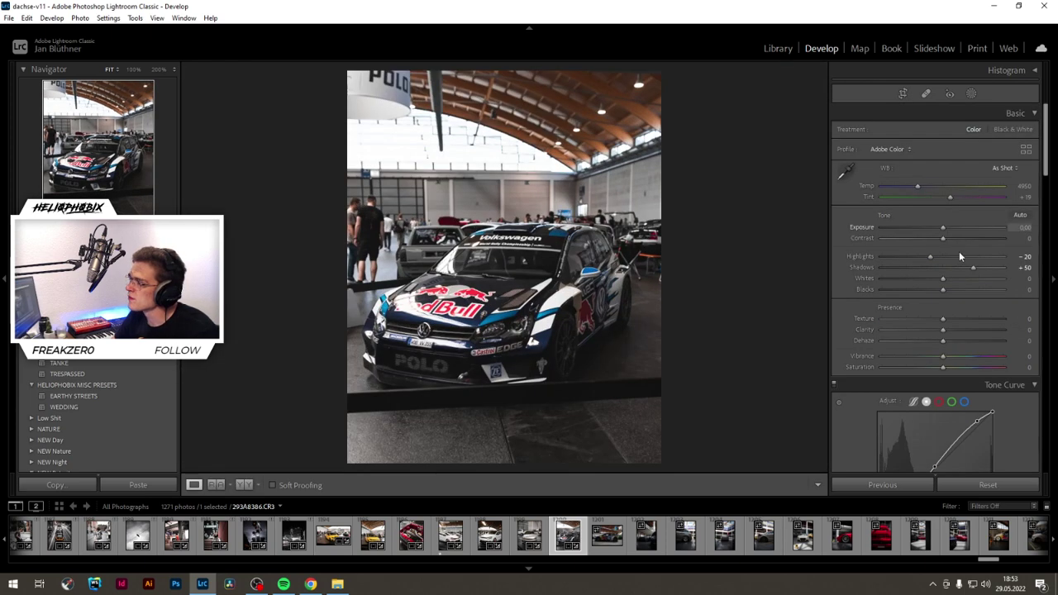
Step: Set the rally car photo's exposure to +0.57 and highlights to −56, and shift its crop slightly lower
{"action": "mouse_move", "coordinate": [946, 227]}
{"action": "left_mouse_down"}
{"action": "mouse_move", "coordinate": [887, 258]}
{"action": "mouse_move", "coordinate": [916, 257]}
{"action": "mouse_move", "coordinate": [948, 226]}
{"action": "left_mouse_up"}
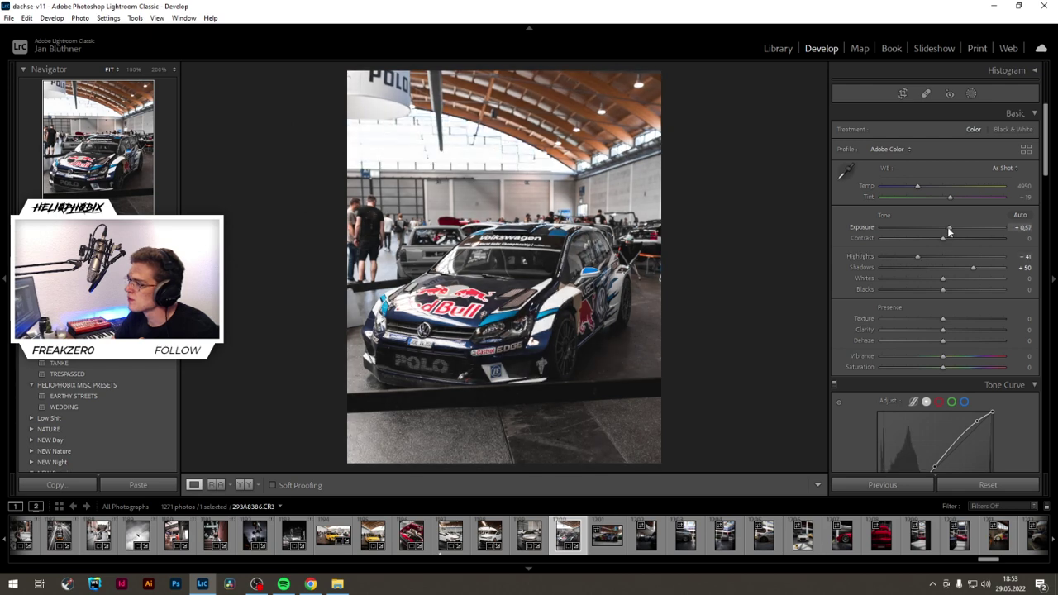
{"action": "left_click_drag", "start_coordinate": [912, 261], "coordinate": [907, 255]}
{"action": "key", "text": "r"}
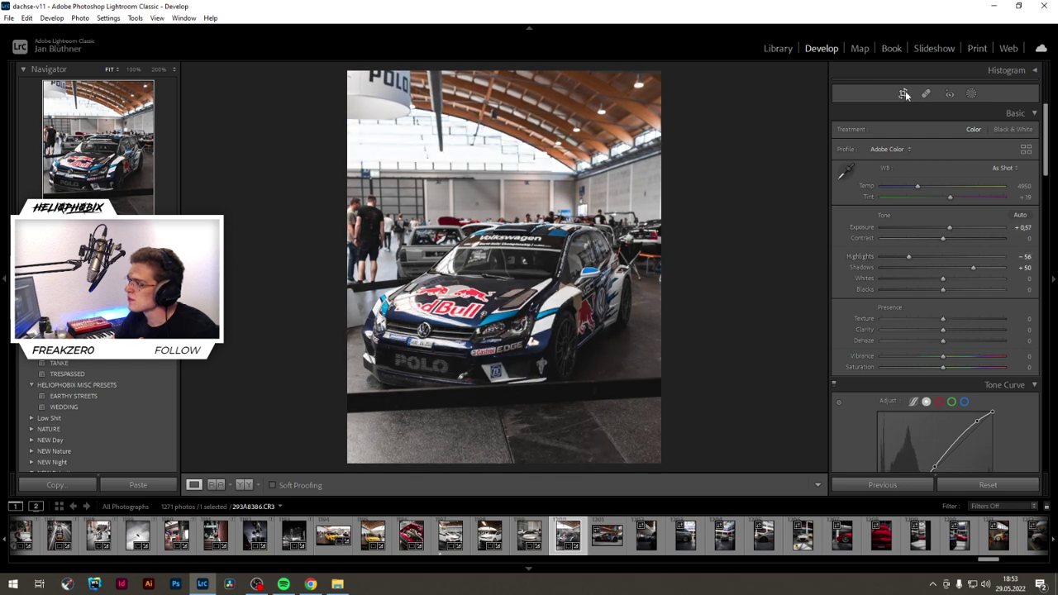
{"action": "key", "text": "r"}
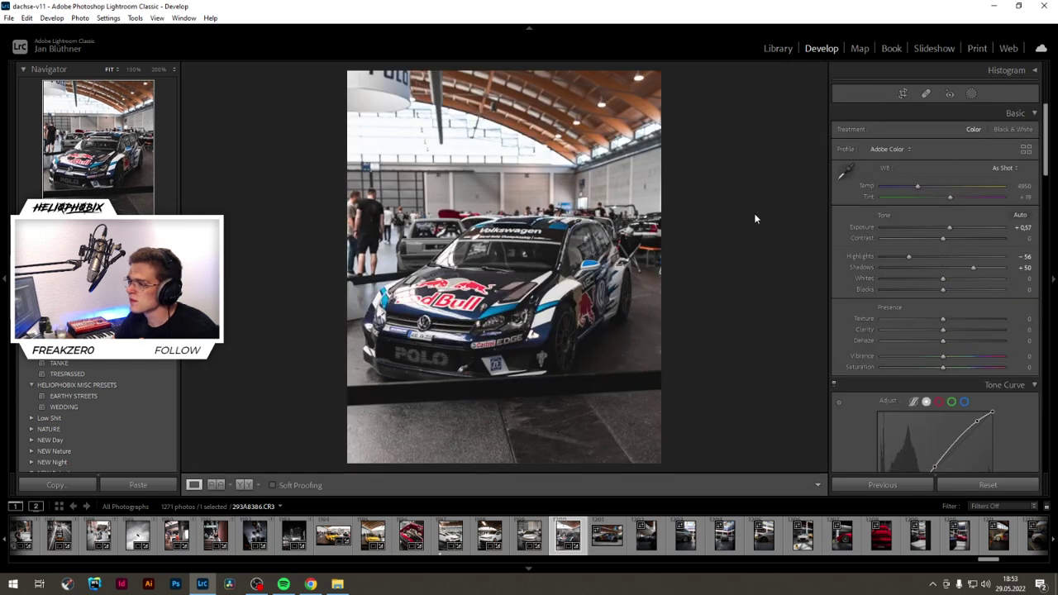
{"action": "left_click", "coordinate": [903, 95]}
{"action": "key", "text": "r"}
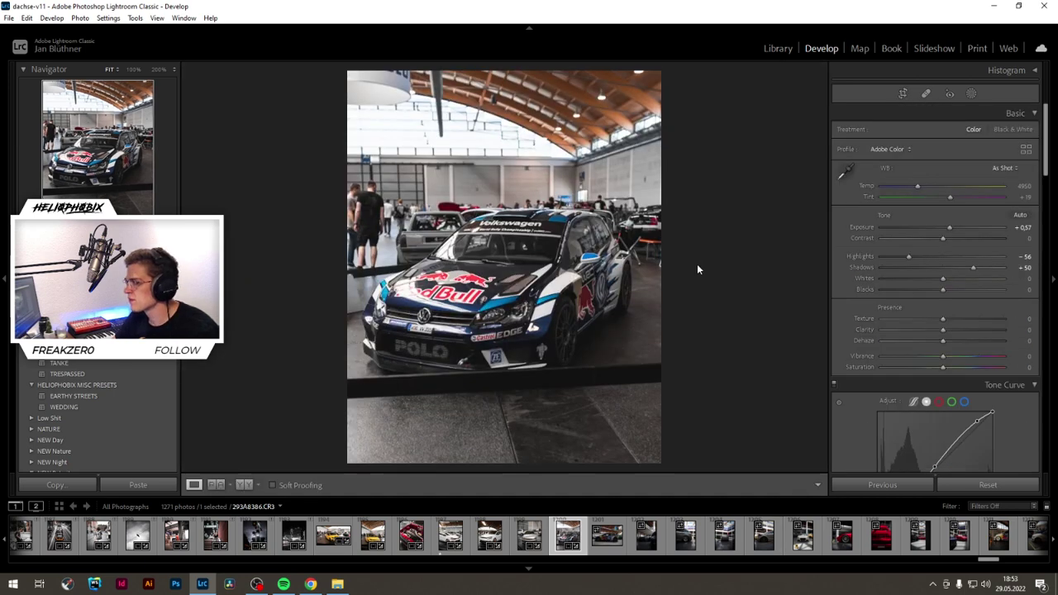
Step: Set the rally car photo's vibrance to +45 and inspect the headlight and front bumper up close
{"action": "left_click", "coordinate": [970, 357]}
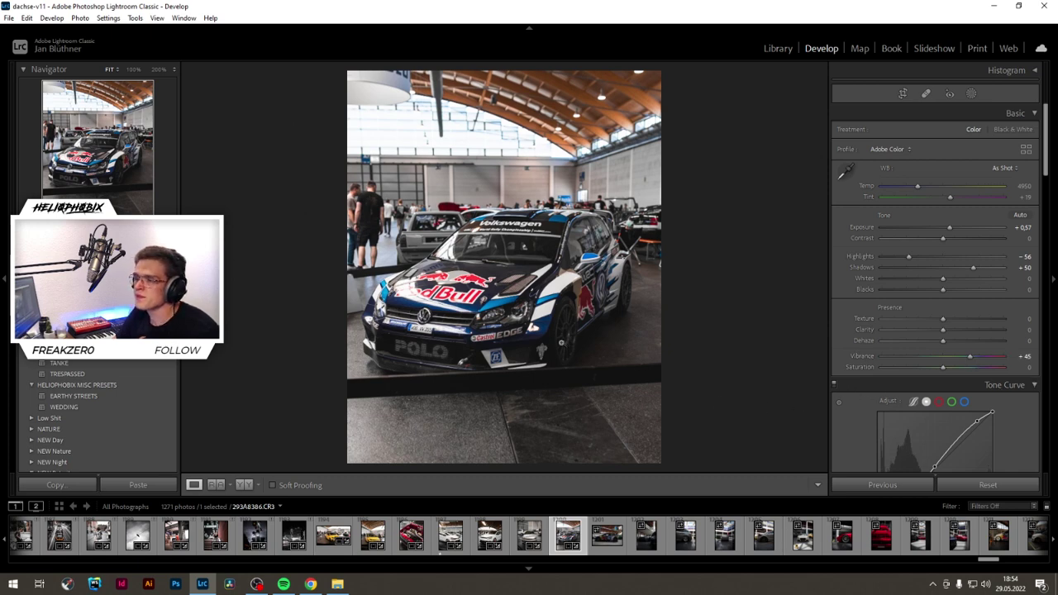
{"action": "left_click", "coordinate": [492, 318]}
{"action": "left_click_drag", "start_coordinate": [439, 322], "coordinate": [598, 258]}
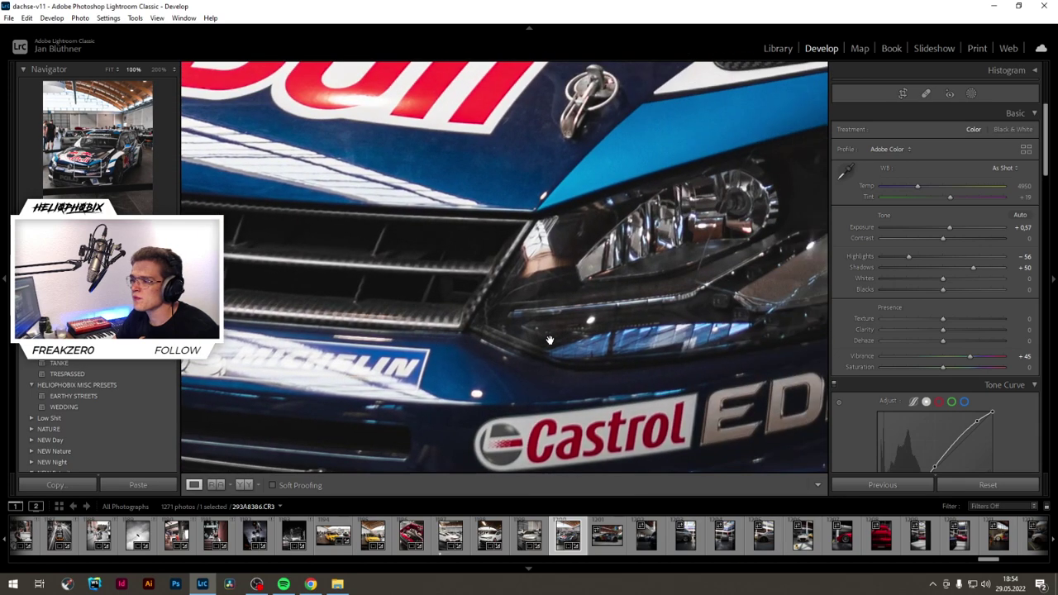
{"action": "left_click", "coordinate": [678, 267]}
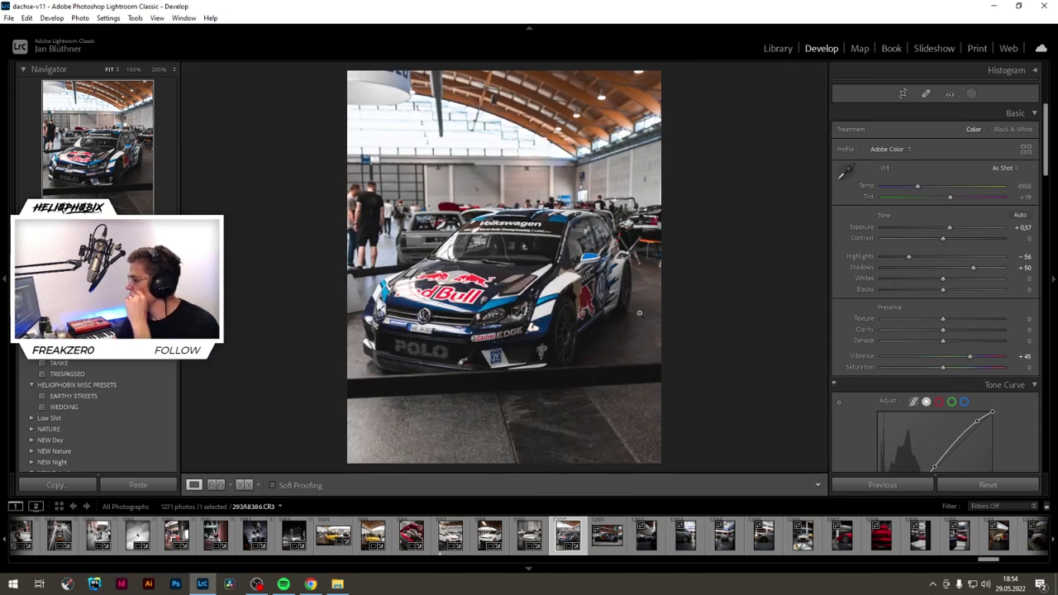
Step: Add a tilted radial gradient mask over the rally car with exposure 0.21, contrast 15 and shadows 30
{"action": "left_click", "coordinate": [972, 93]}
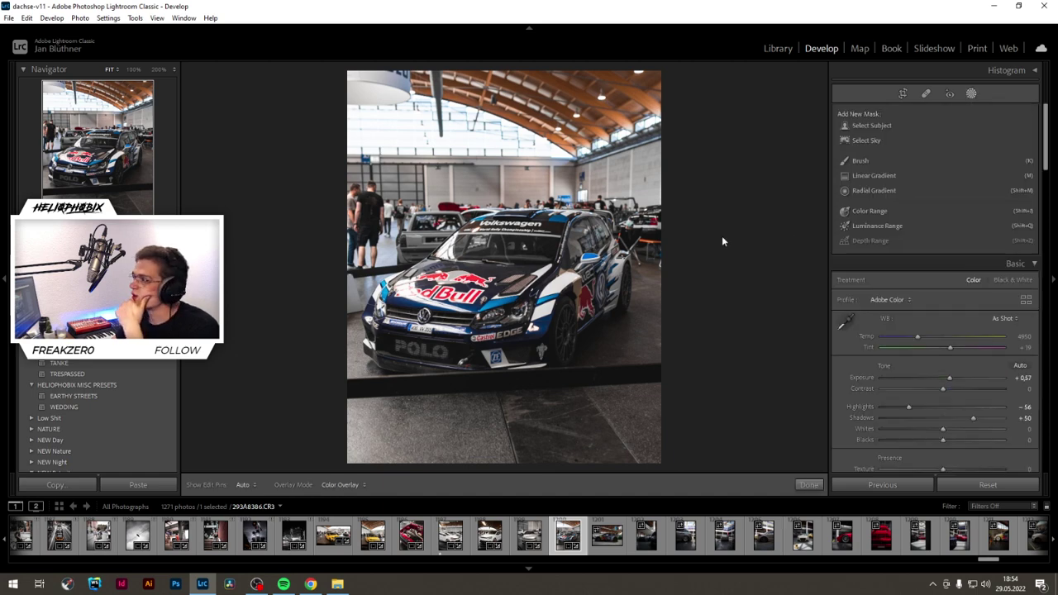
{"action": "left_click", "coordinate": [865, 192]}
{"action": "left_click", "coordinate": [814, 85]}
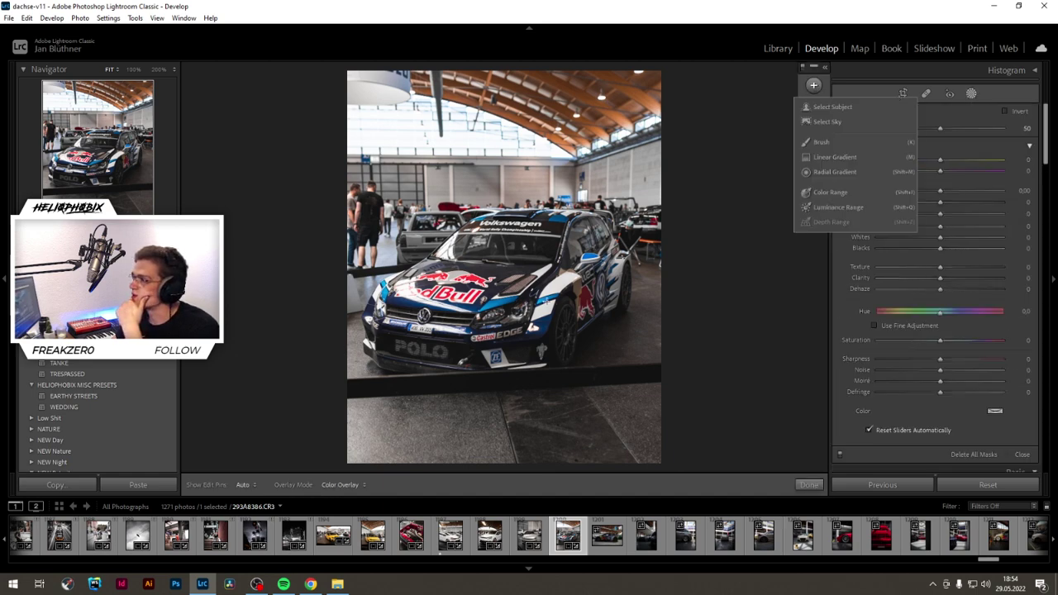
{"action": "left_click", "coordinate": [828, 172]}
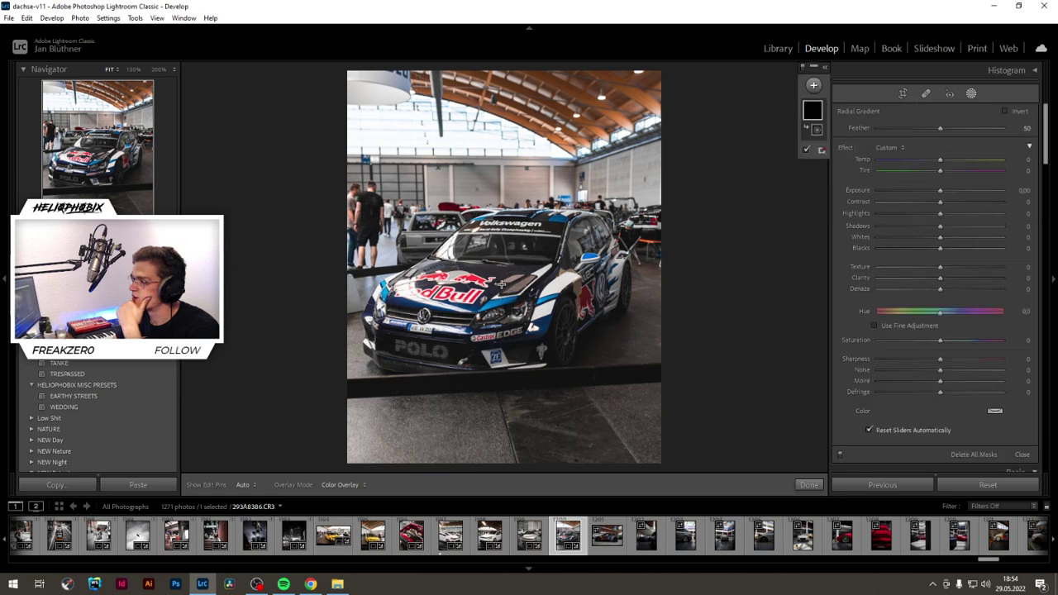
{"action": "mouse_move", "coordinate": [502, 289]}
{"action": "left_mouse_down"}
{"action": "mouse_move", "coordinate": [630, 361]}
{"action": "mouse_move", "coordinate": [655, 321]}
{"action": "mouse_move", "coordinate": [498, 308]}
{"action": "left_mouse_up"}
{"action": "key", "text": "o"}
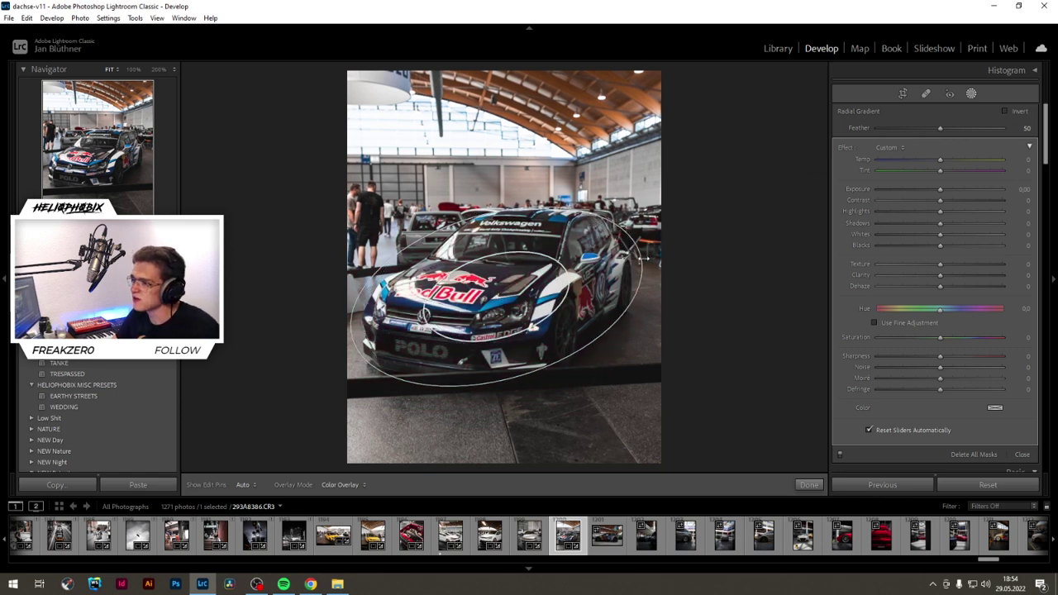
{"action": "left_click_drag", "start_coordinate": [941, 227], "coordinate": [949, 201]}
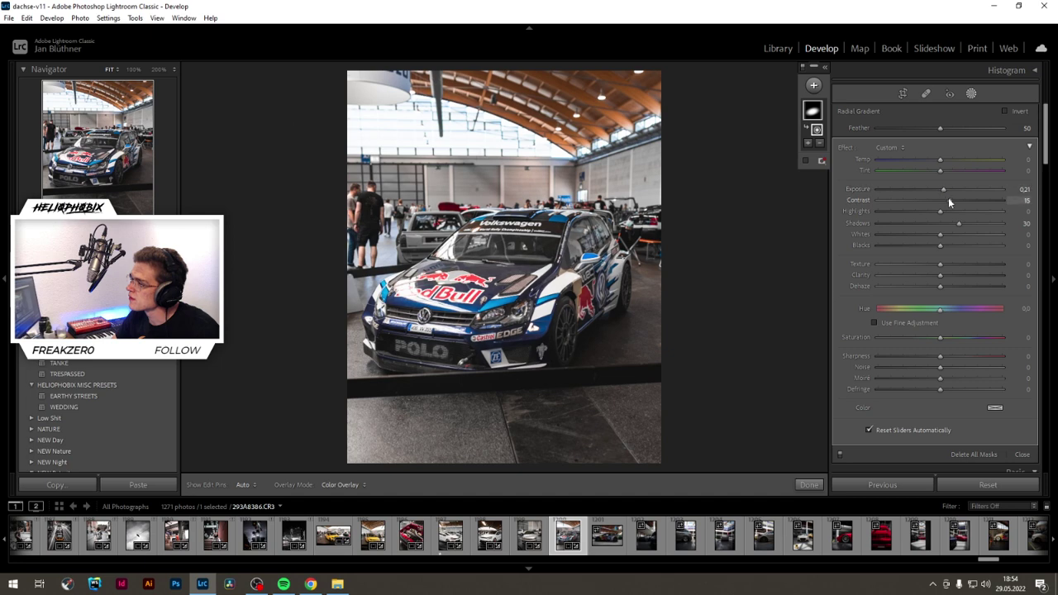
{"action": "left_click", "coordinate": [808, 485]}
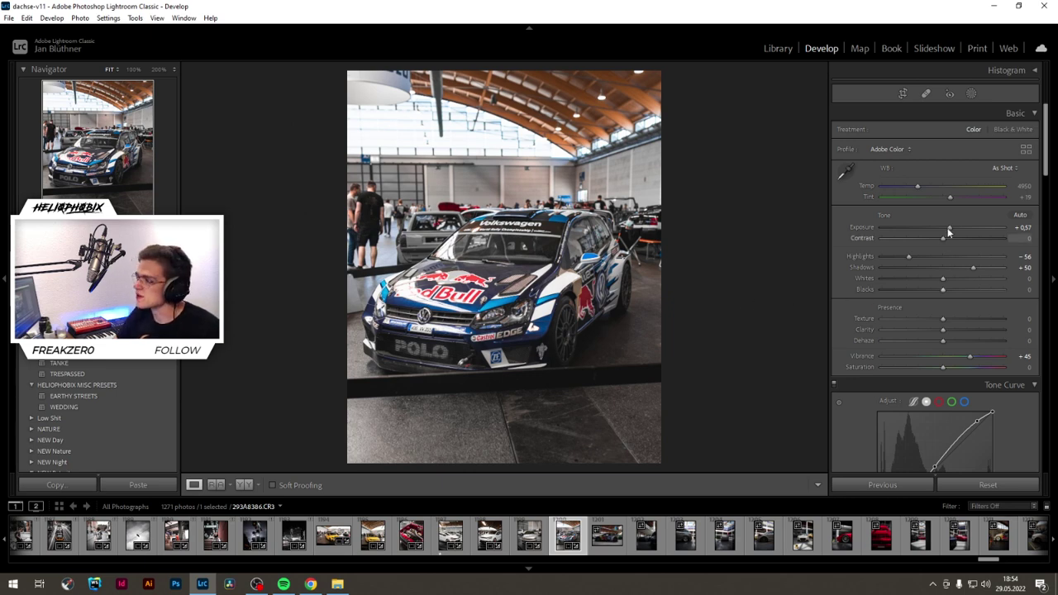
Step: Add a large, tilted, inverted radial gradient around the rally car with exposure −1.13, and set the photo's overall exposure to +0.66
{"action": "left_click", "coordinate": [970, 93]}
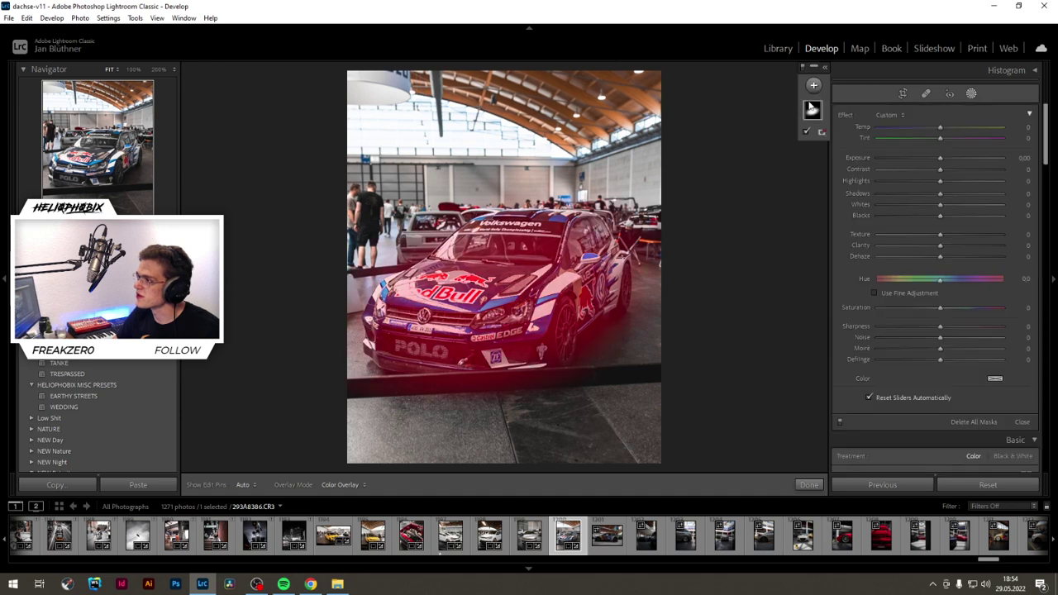
{"action": "left_click", "coordinate": [813, 84]}
{"action": "left_click", "coordinate": [829, 172]}
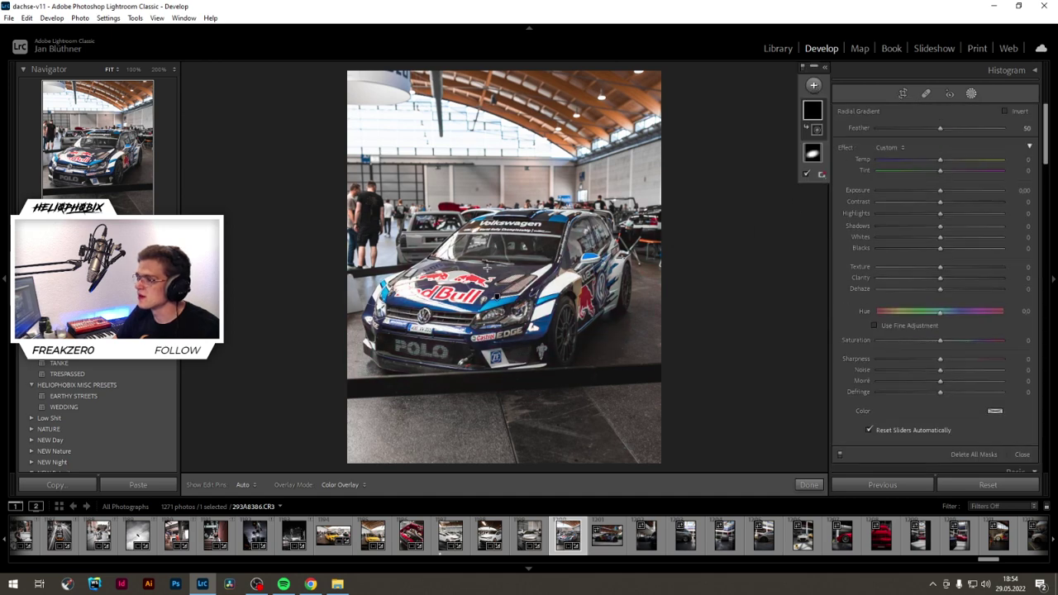
{"action": "left_click_drag", "start_coordinate": [487, 270], "coordinate": [829, 488]}
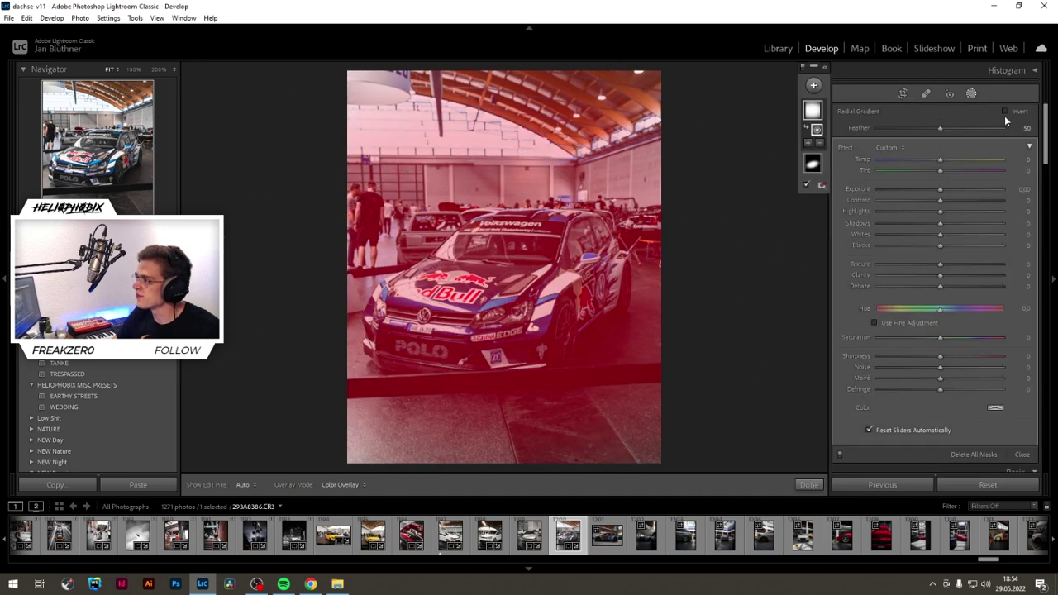
{"action": "left_click", "coordinate": [1007, 112]}
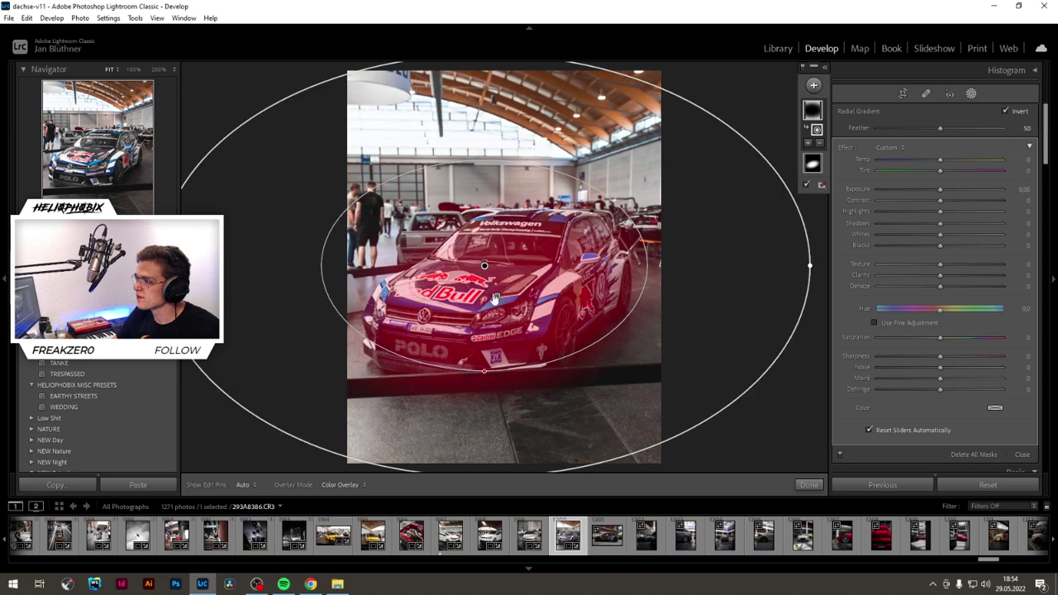
{"action": "left_click_drag", "start_coordinate": [511, 313], "coordinate": [503, 319]}
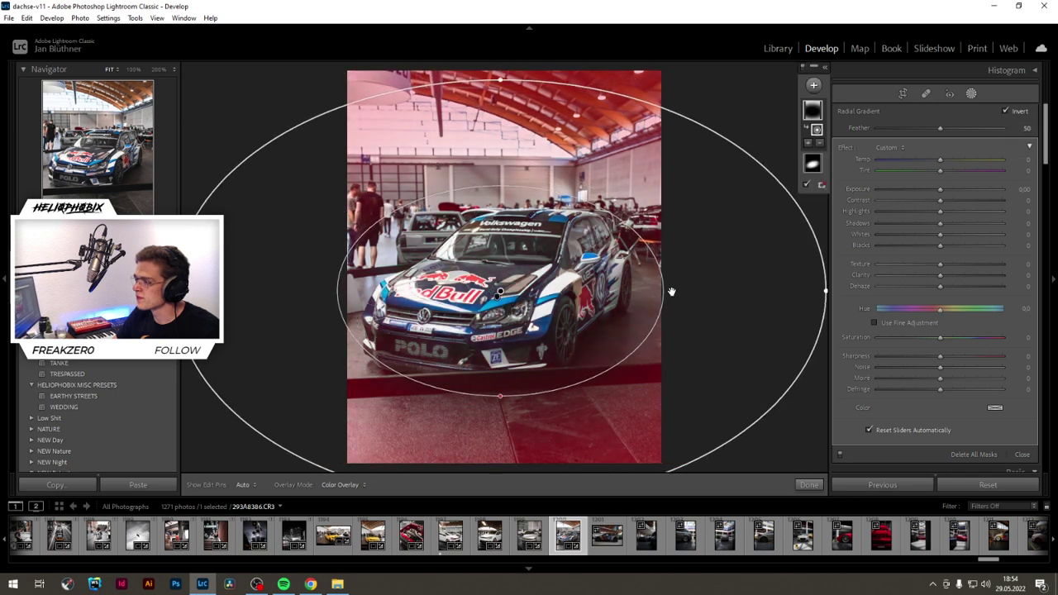
{"action": "left_click_drag", "start_coordinate": [500, 79], "coordinate": [664, 242]}
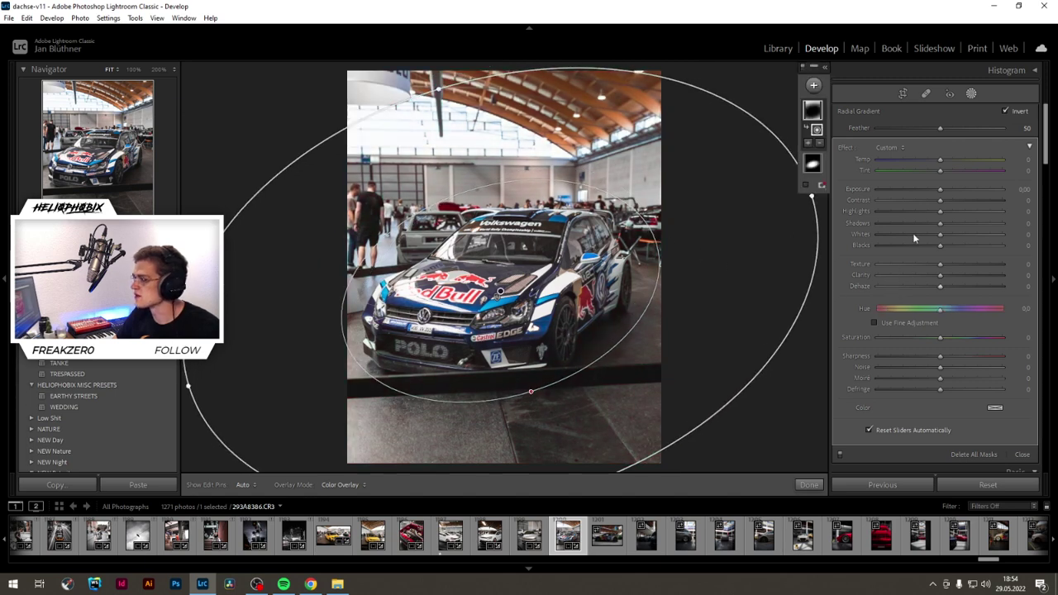
{"action": "left_click_drag", "start_coordinate": [945, 194], "coordinate": [924, 189]}
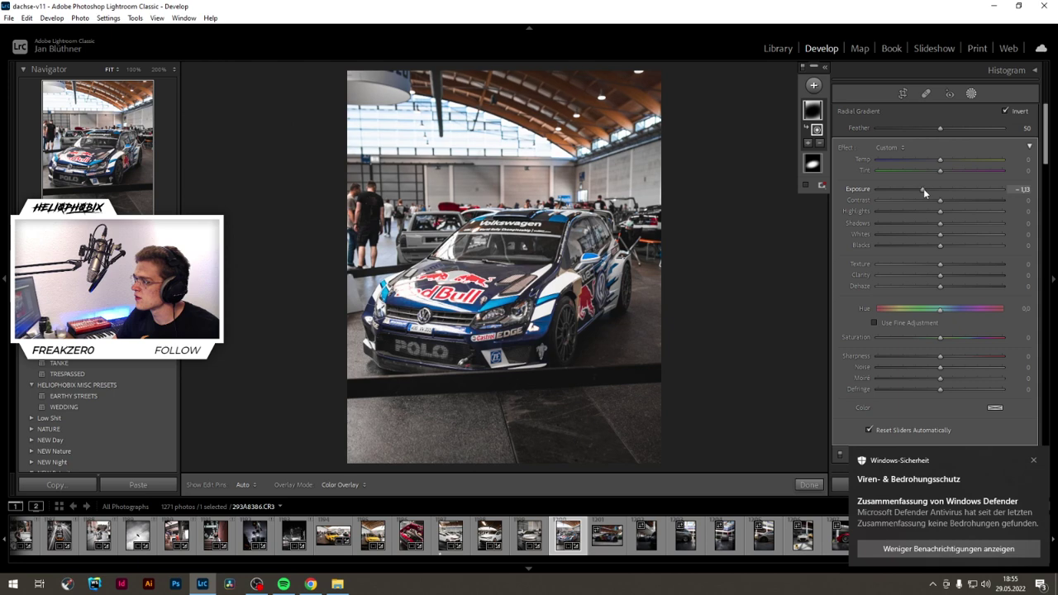
{"action": "left_click", "coordinate": [814, 487]}
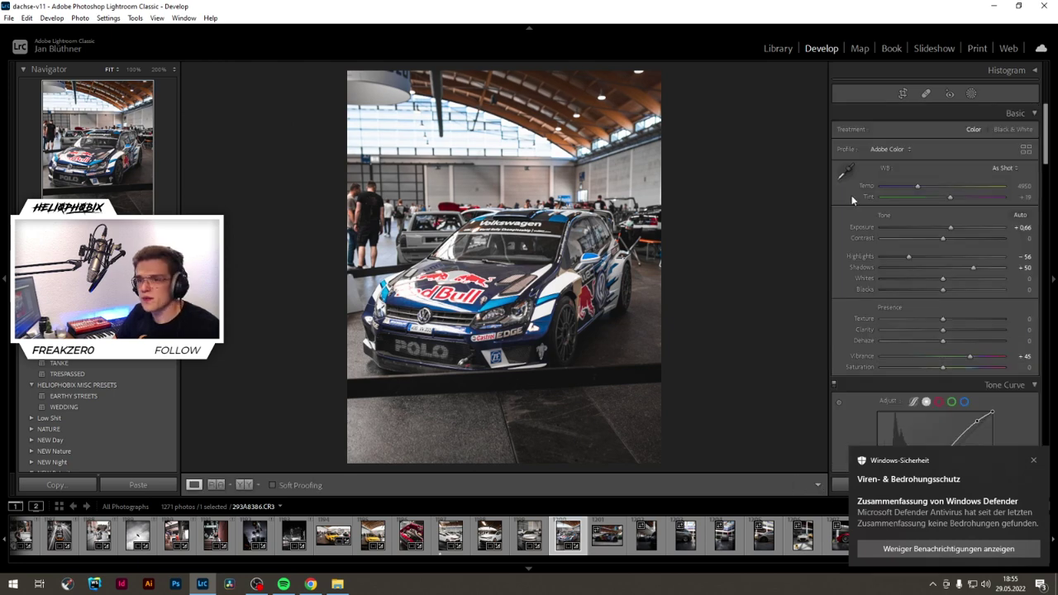
Step: Add a tilted linear gradient mask over the hall background above the rally car with exposure −0.46 and saturation −24
{"action": "left_click", "coordinate": [972, 94]}
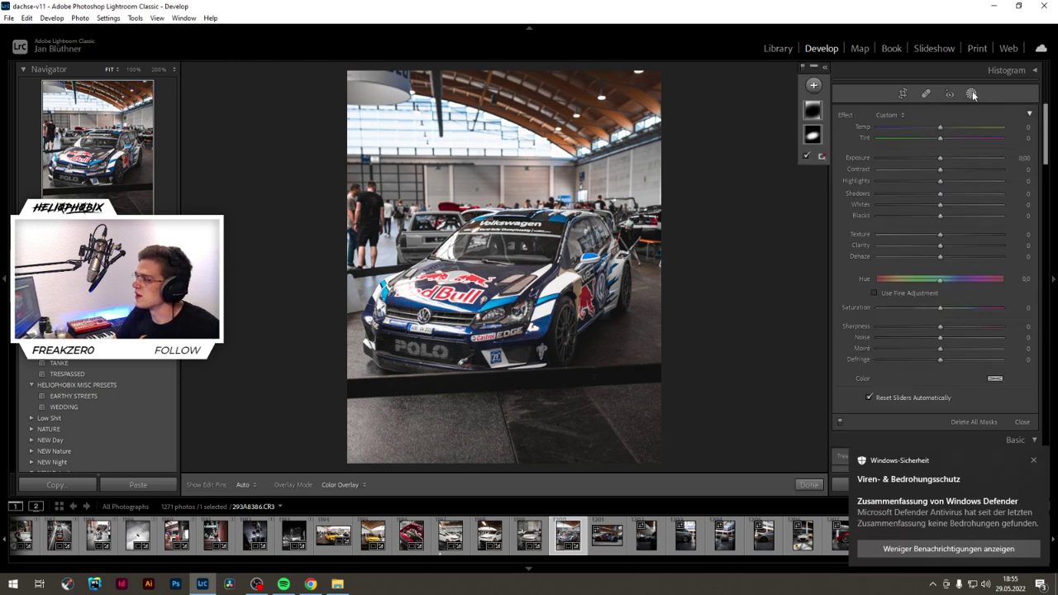
{"action": "left_click", "coordinate": [814, 85]}
{"action": "left_click", "coordinate": [835, 158]}
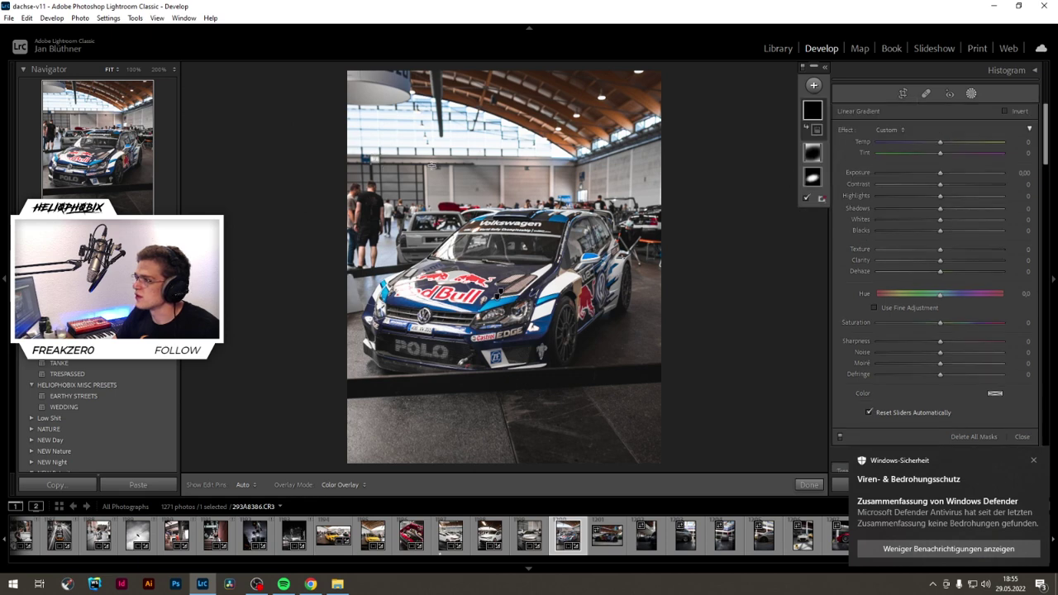
{"action": "left_click_drag", "start_coordinate": [431, 166], "coordinate": [466, 273]}
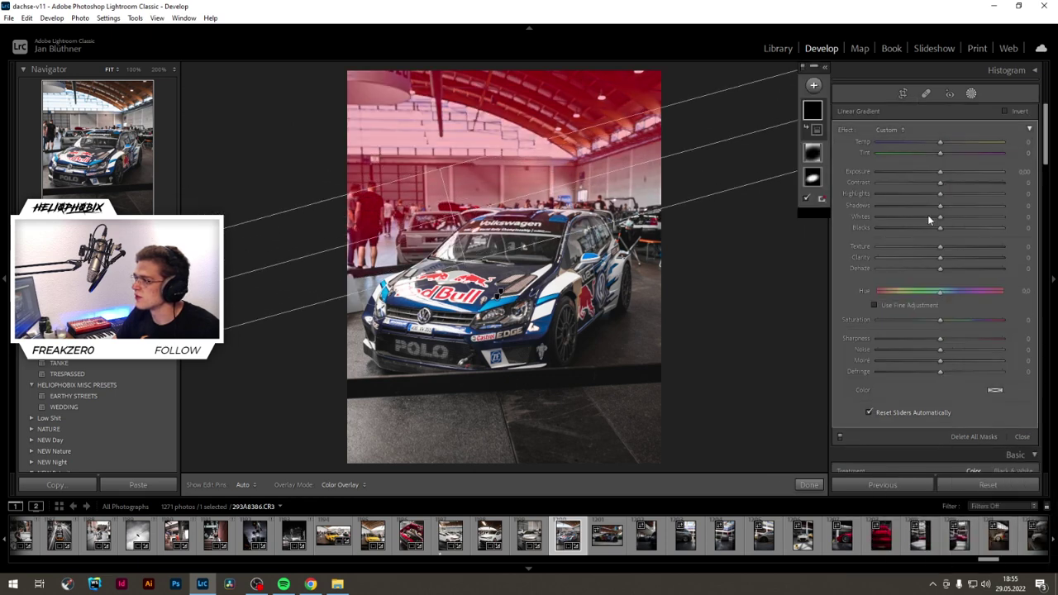
{"action": "left_click_drag", "start_coordinate": [941, 173], "coordinate": [934, 175]}
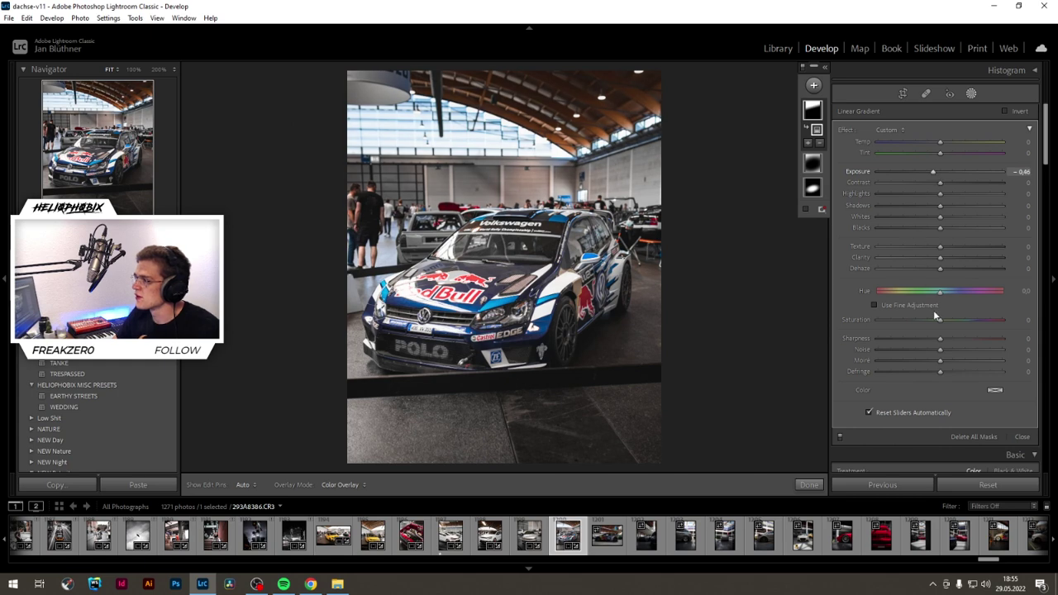
{"action": "mouse_move", "coordinate": [939, 320]}
{"action": "left_mouse_down"}
{"action": "mouse_move", "coordinate": [913, 318]}
{"action": "mouse_move", "coordinate": [926, 320]}
{"action": "left_mouse_up"}
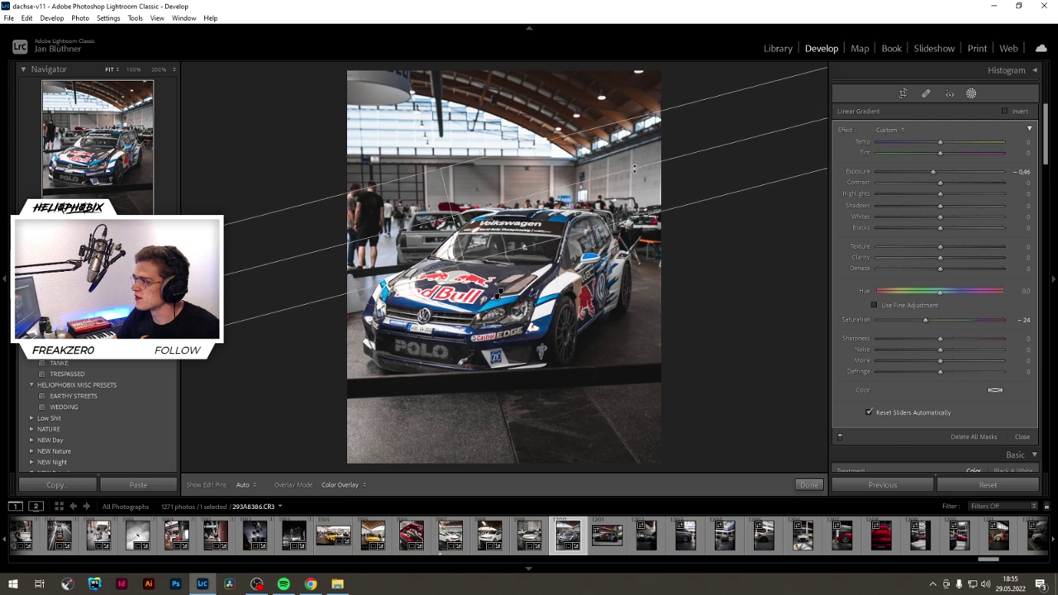
Step: Shift the background gradient slightly lower, narrow its transition zone and finish masking
{"action": "left_click_drag", "start_coordinate": [635, 168], "coordinate": [635, 175]}
{"action": "left_click_drag", "start_coordinate": [462, 263], "coordinate": [458, 246]}
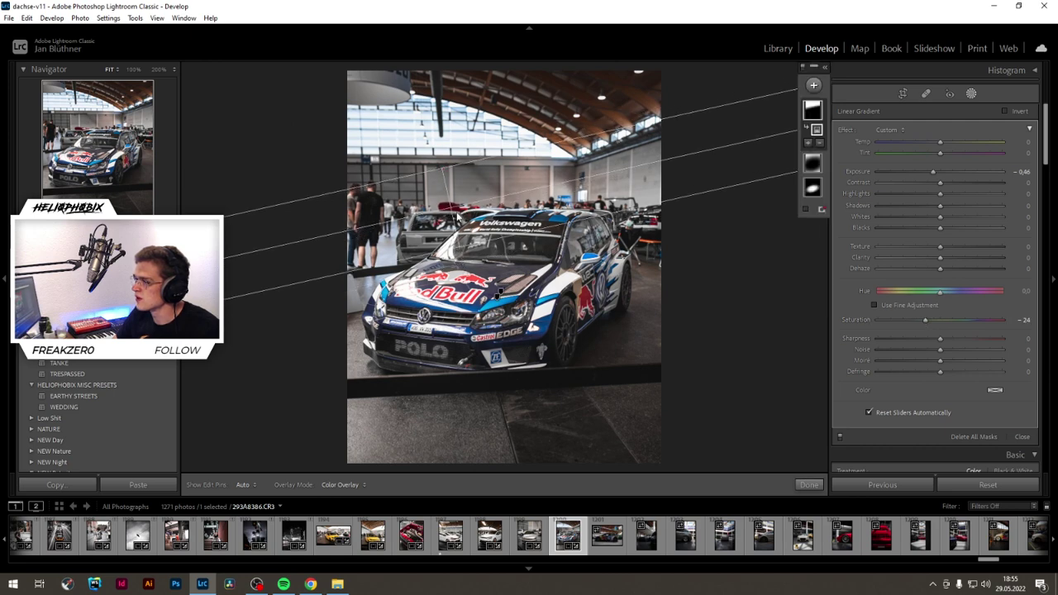
{"action": "left_click", "coordinate": [808, 484]}
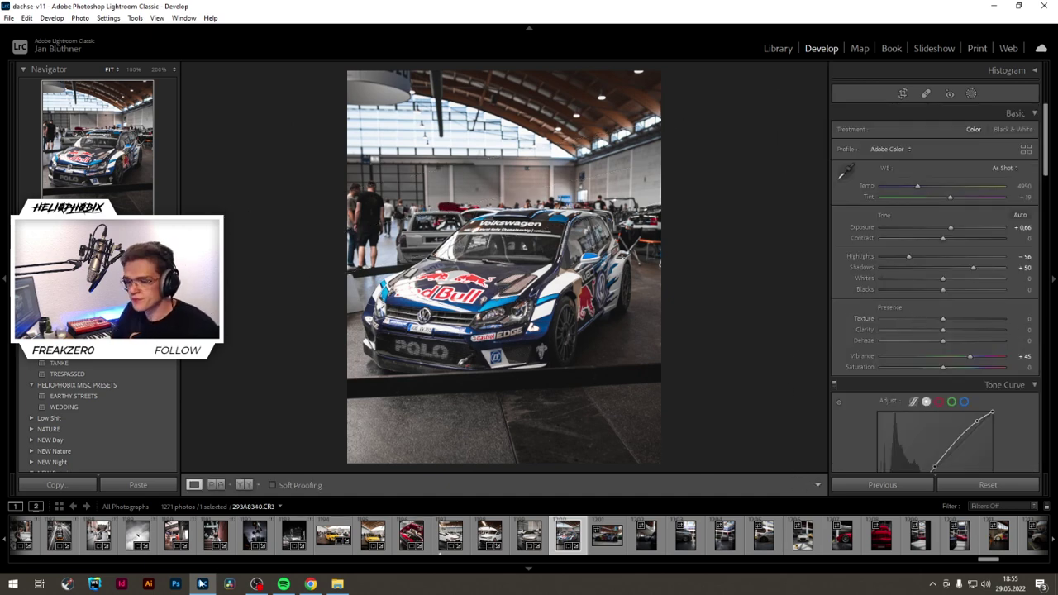
Step: Open the side-view rally car photo, apply the saved car show preset and set vibrance to +57
{"action": "left_click", "coordinate": [599, 552]}
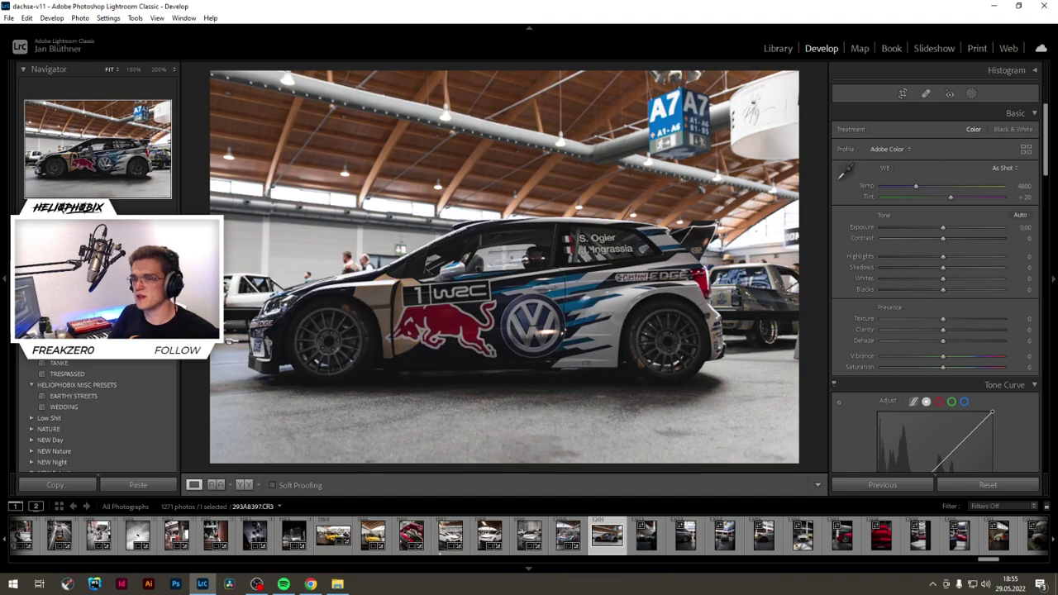
{"action": "left_click", "coordinate": [97, 330]}
{"action": "left_click", "coordinate": [986, 361]}
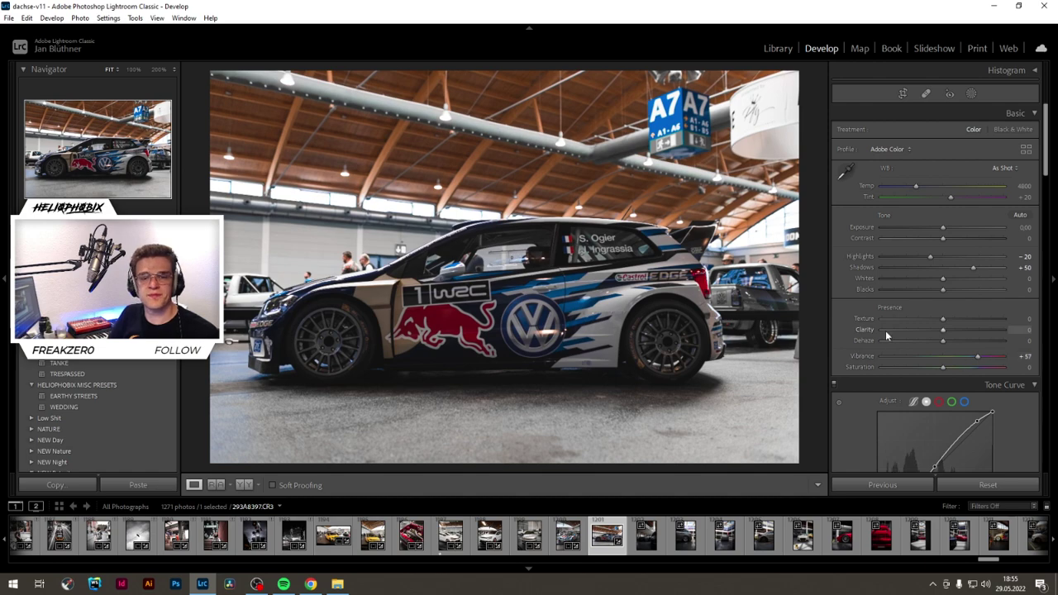
Step: Straighten the side-view photo with two very slight rotations of its crop
{"action": "key", "text": "r"}
{"action": "left_click_drag", "start_coordinate": [810, 243], "coordinate": [819, 242]}
{"action": "key", "text": "Return"}
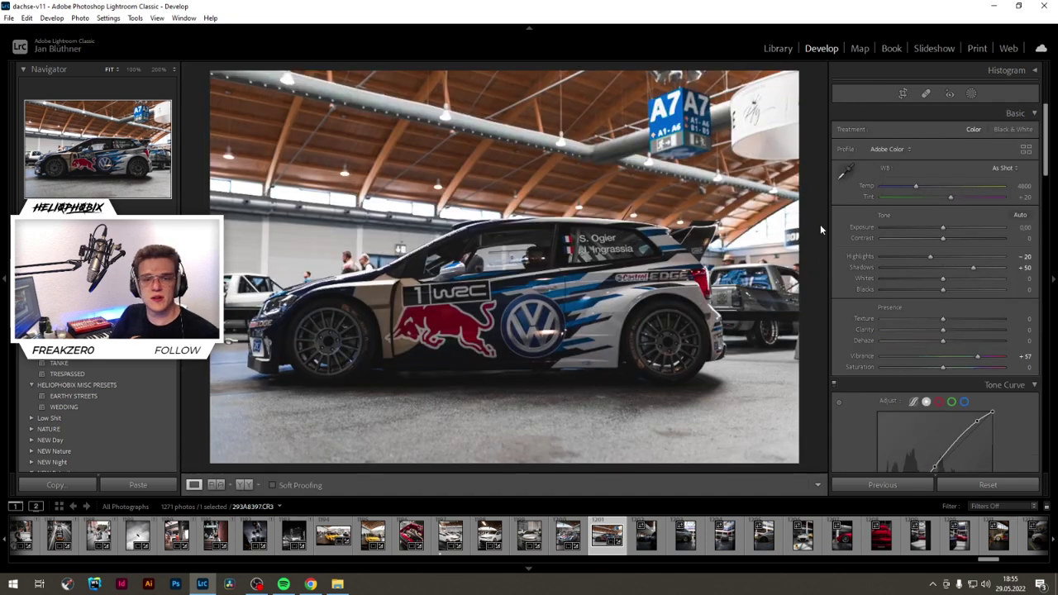
{"action": "left_click", "coordinate": [902, 93]}
{"action": "left_click_drag", "start_coordinate": [820, 211], "coordinate": [821, 212]}
{"action": "key", "text": "Return"}
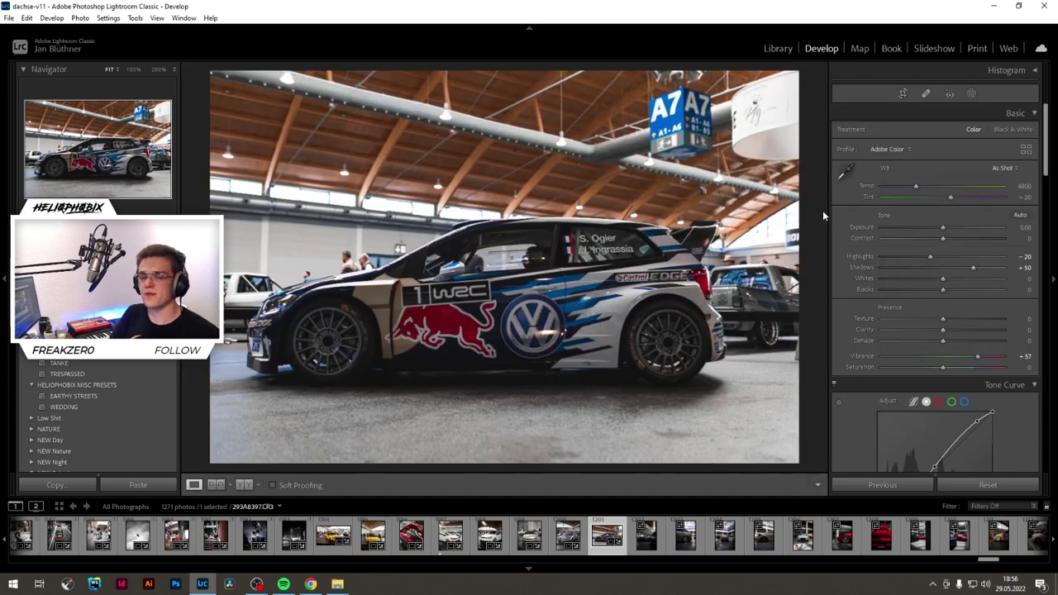
Step: Add a wide radial gradient mask over the side of the rally car and move it lower on the body
{"action": "left_click", "coordinate": [970, 94]}
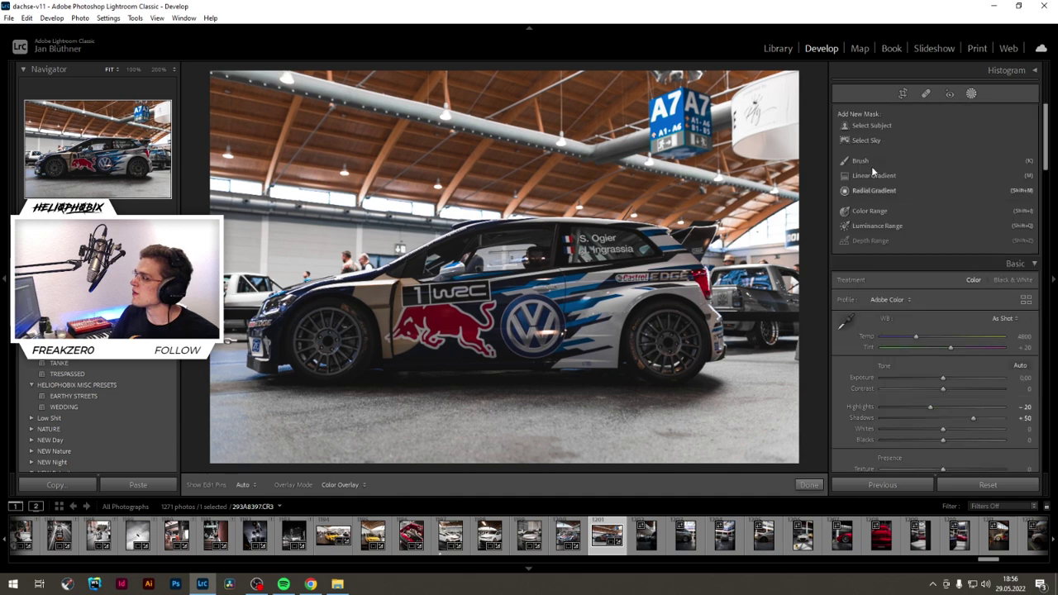
{"action": "left_click", "coordinate": [859, 191]}
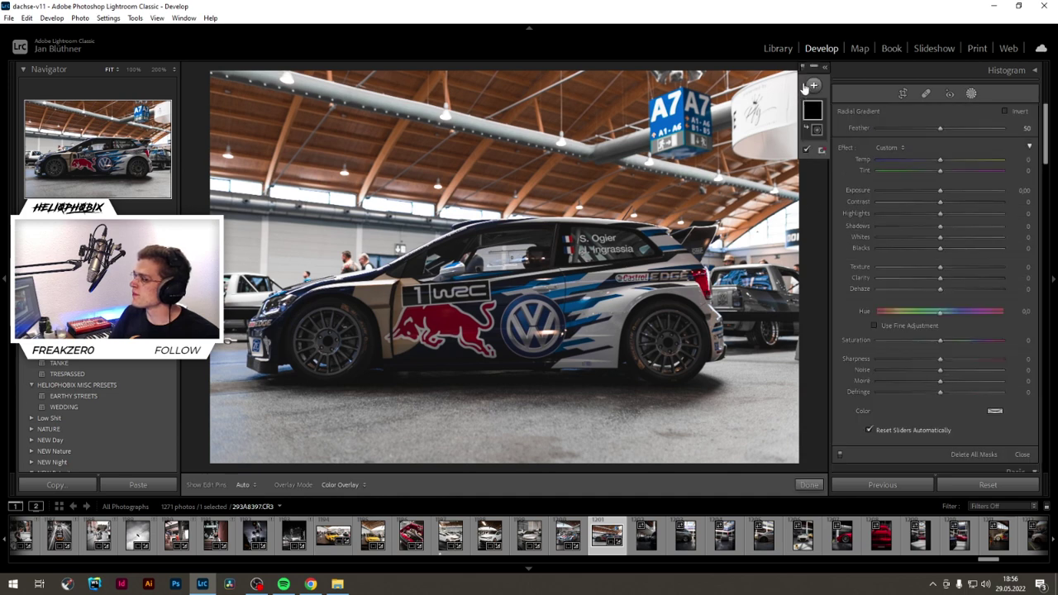
{"action": "left_click", "coordinate": [814, 84]}
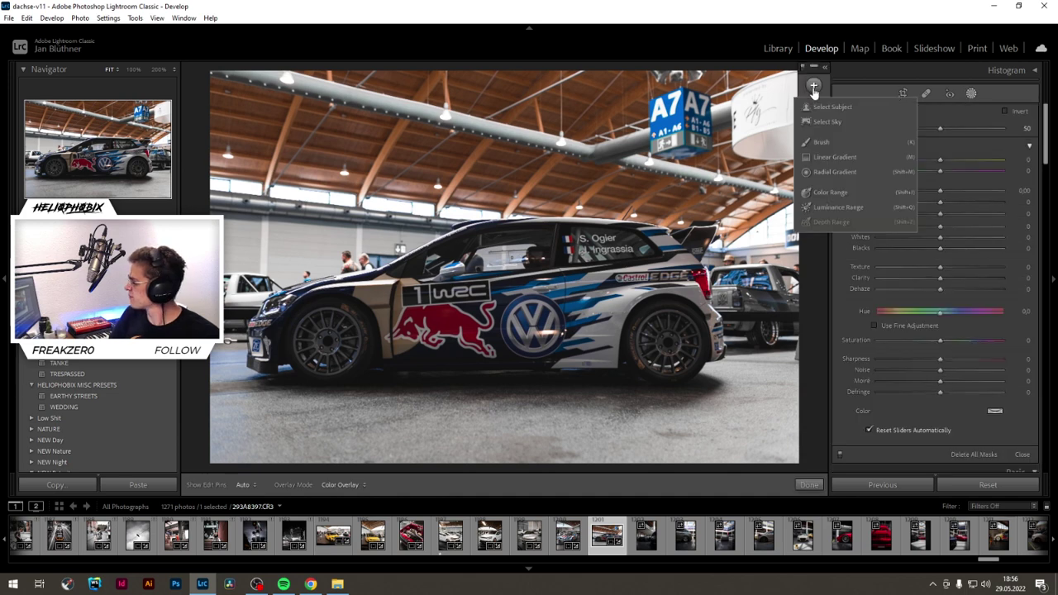
{"action": "left_click", "coordinate": [831, 171]}
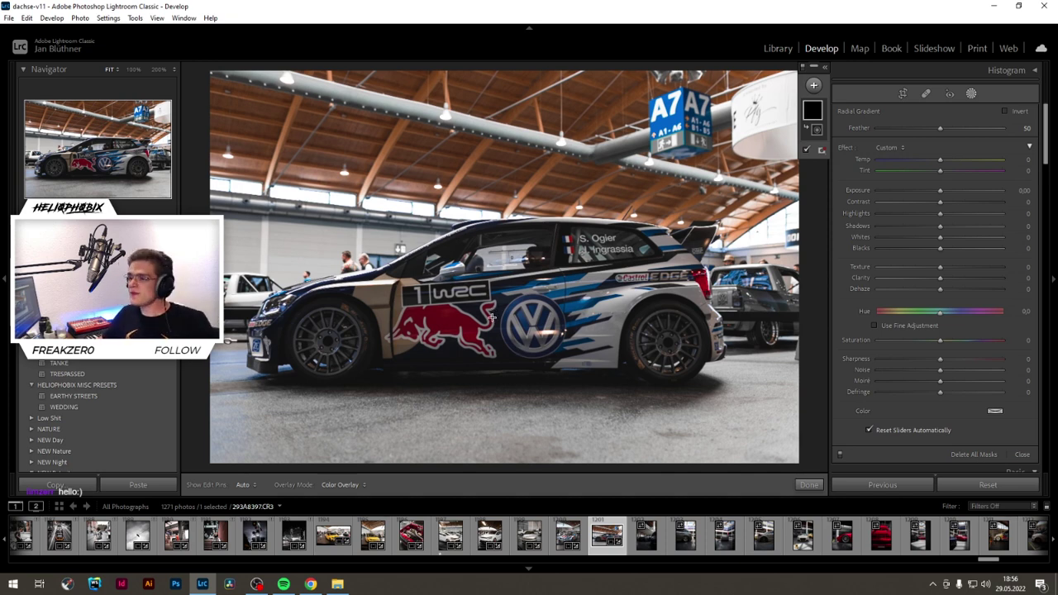
{"action": "left_click_drag", "start_coordinate": [504, 303], "coordinate": [741, 388]}
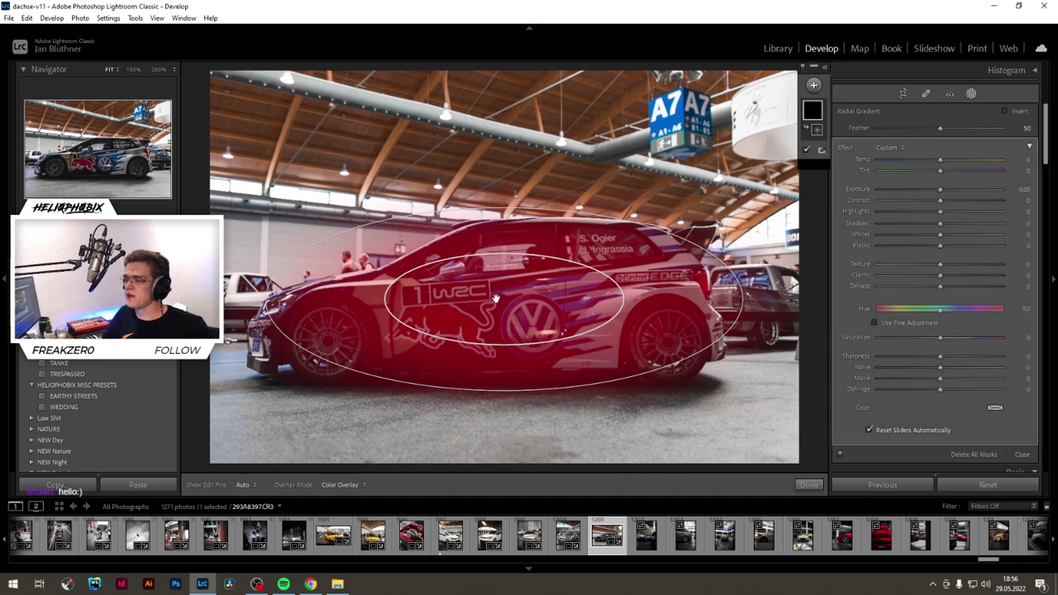
{"action": "left_click_drag", "start_coordinate": [496, 298], "coordinate": [484, 327]}
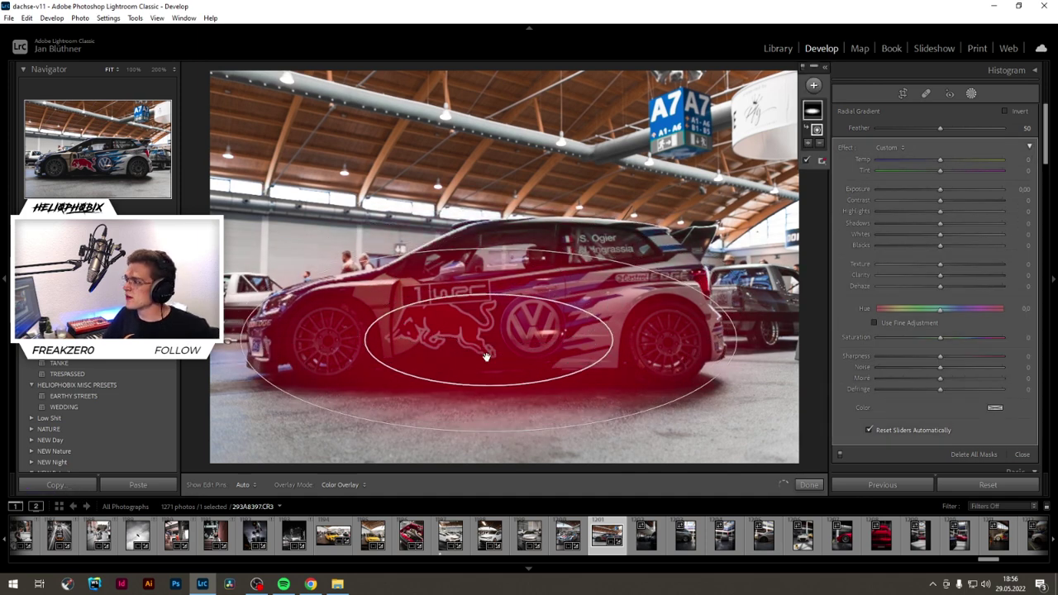
Step: Set the radial mask's exposure to 0.50 and shadows to 35, and recentre it over the car
{"action": "left_click", "coordinate": [948, 189]}
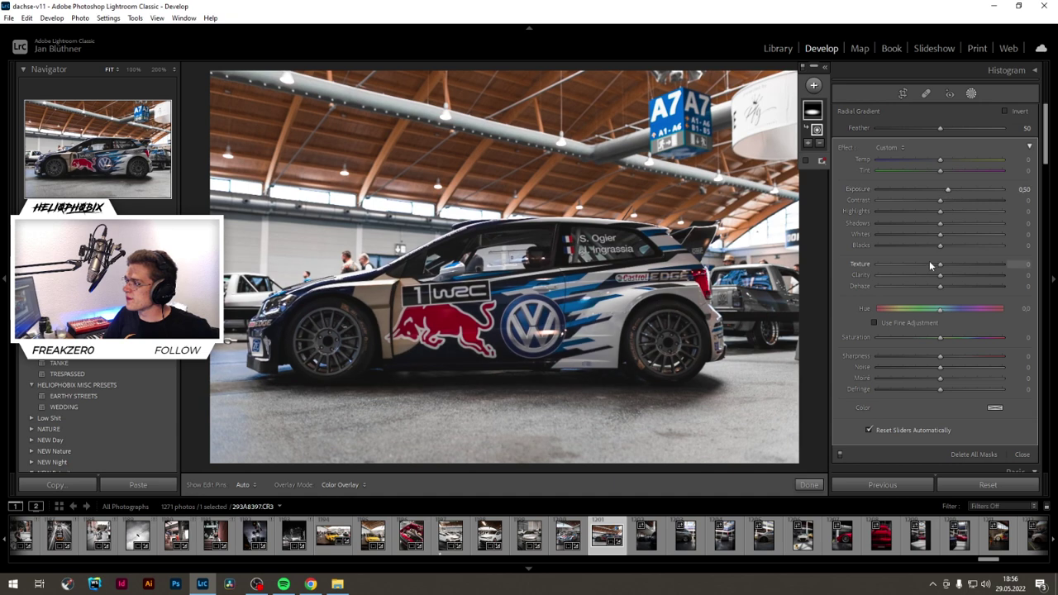
{"action": "left_click_drag", "start_coordinate": [940, 223], "coordinate": [964, 225]}
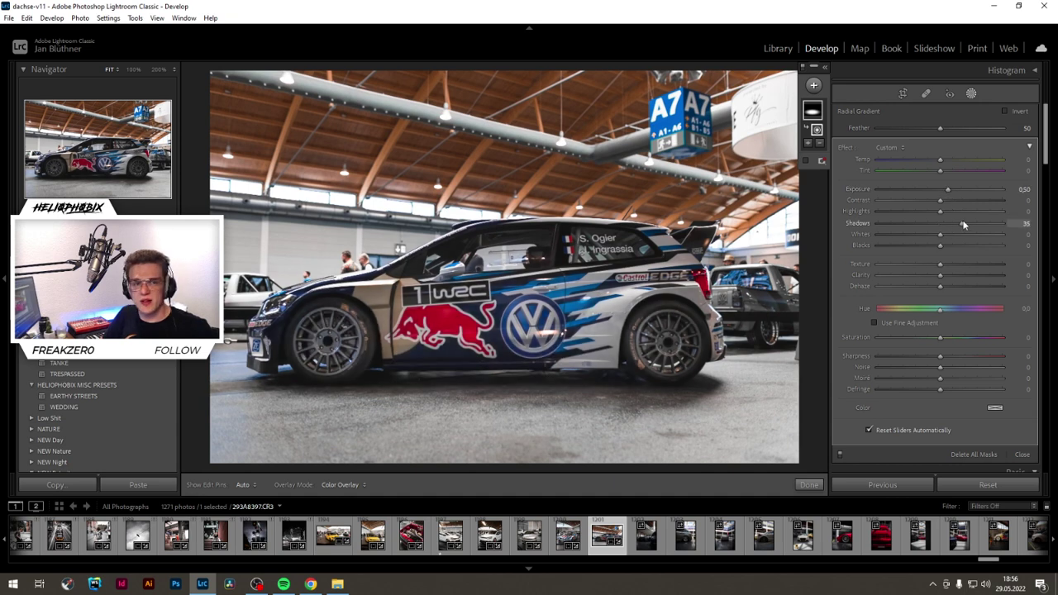
{"action": "mouse_move", "coordinate": [496, 335]}
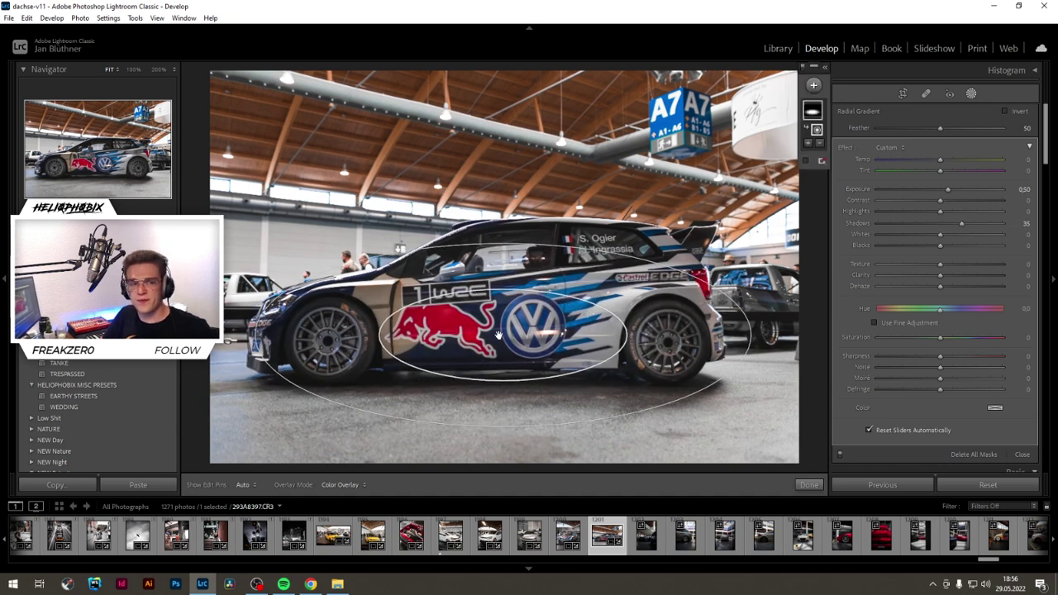
{"action": "mouse_move", "coordinate": [499, 334]}
{"action": "left_mouse_down"}
{"action": "mouse_move", "coordinate": [428, 333]}
{"action": "mouse_move", "coordinate": [479, 329]}
{"action": "left_mouse_up"}
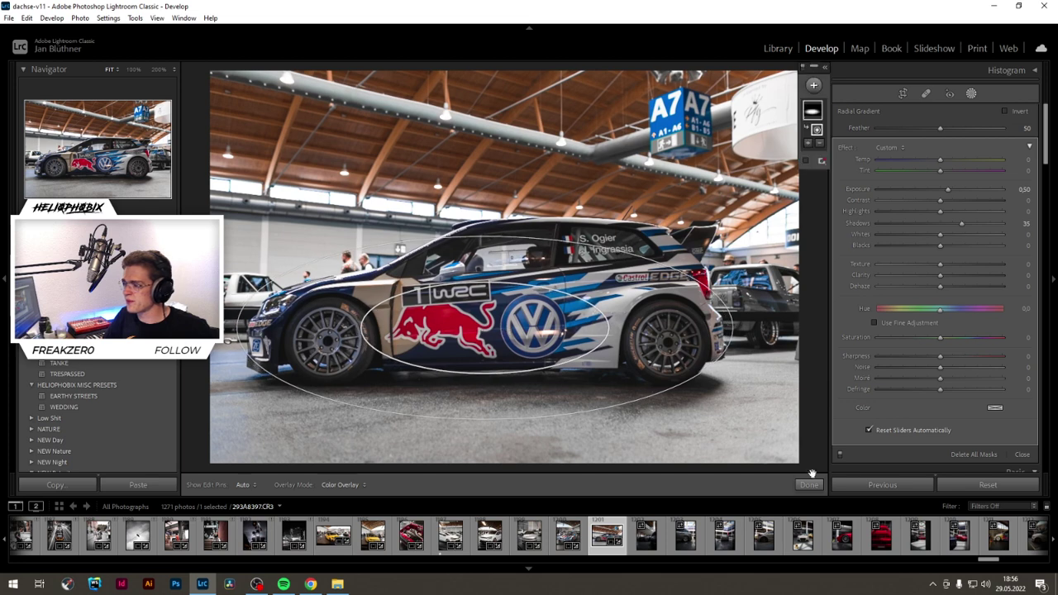
{"action": "left_click", "coordinate": [809, 485]}
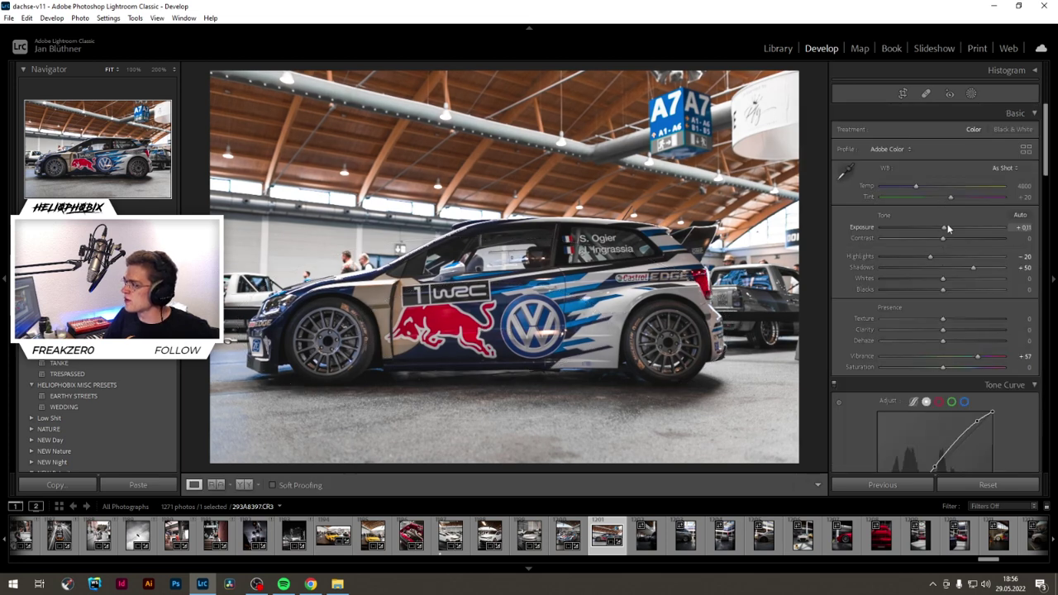
Step: Add a horizontal linear gradient mask covering the floor beneath the rally car
{"action": "left_click", "coordinate": [971, 93]}
{"action": "left_click", "coordinate": [815, 86]}
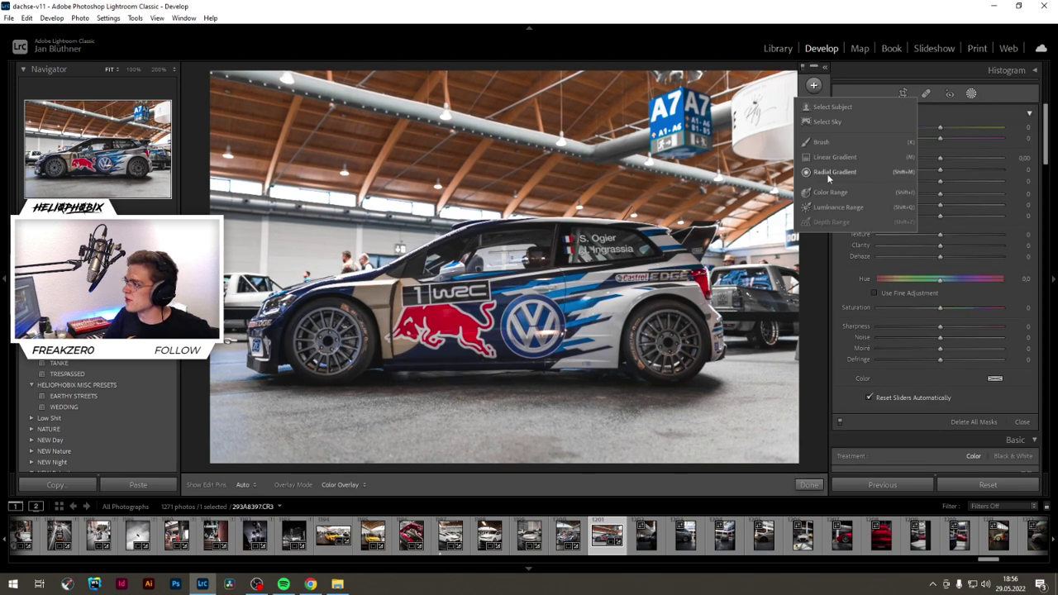
{"action": "left_click", "coordinate": [835, 160]}
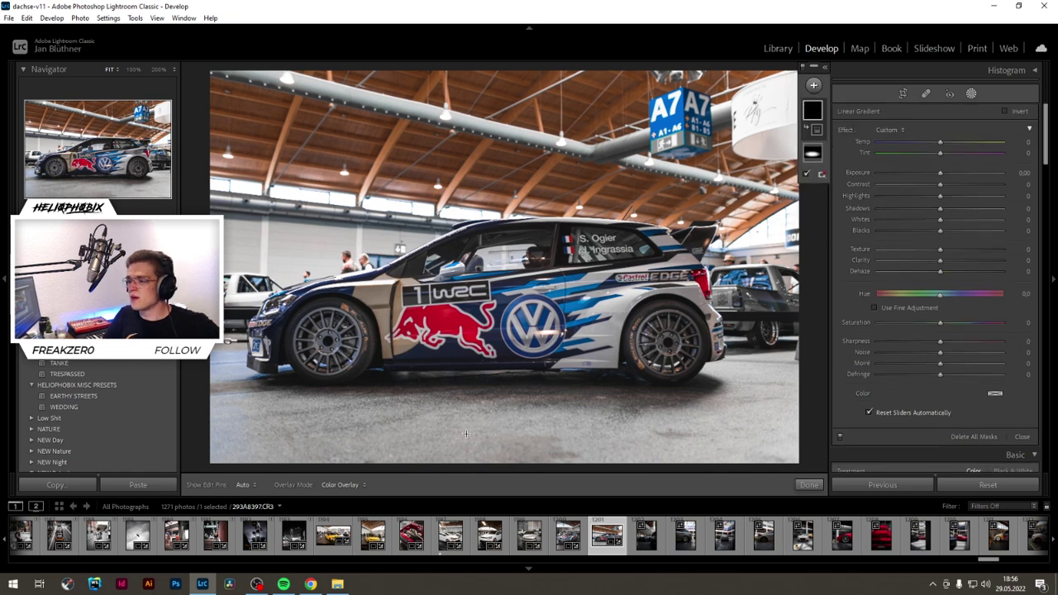
{"action": "left_click_drag", "start_coordinate": [483, 408], "coordinate": [478, 381]}
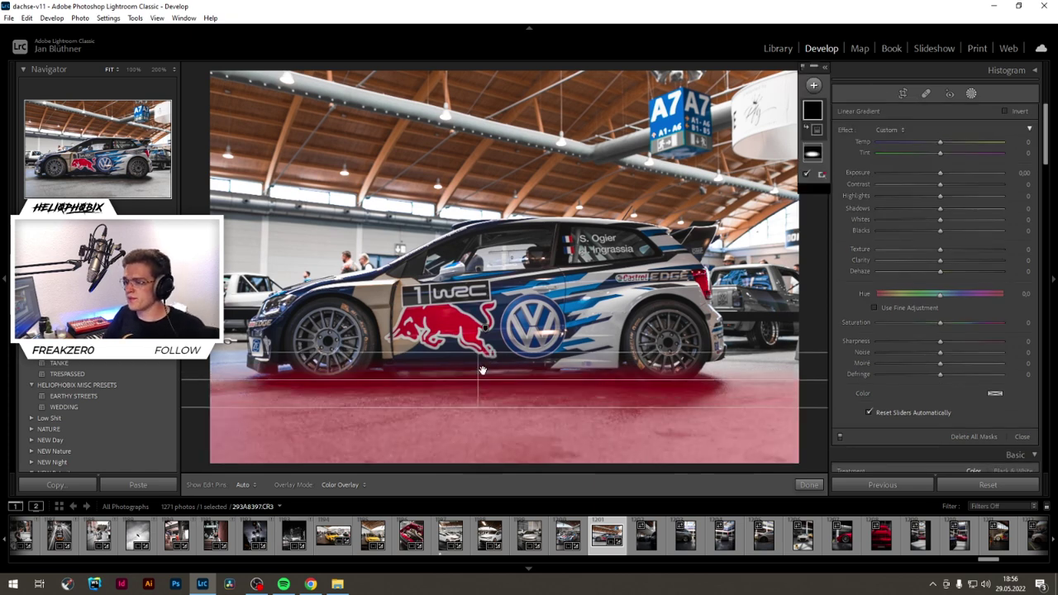
Step: Set the floor gradient's exposure to −1.80 and clarity to 27, and widen its transition zone
{"action": "left_click_drag", "start_coordinate": [940, 171], "coordinate": [912, 171]}
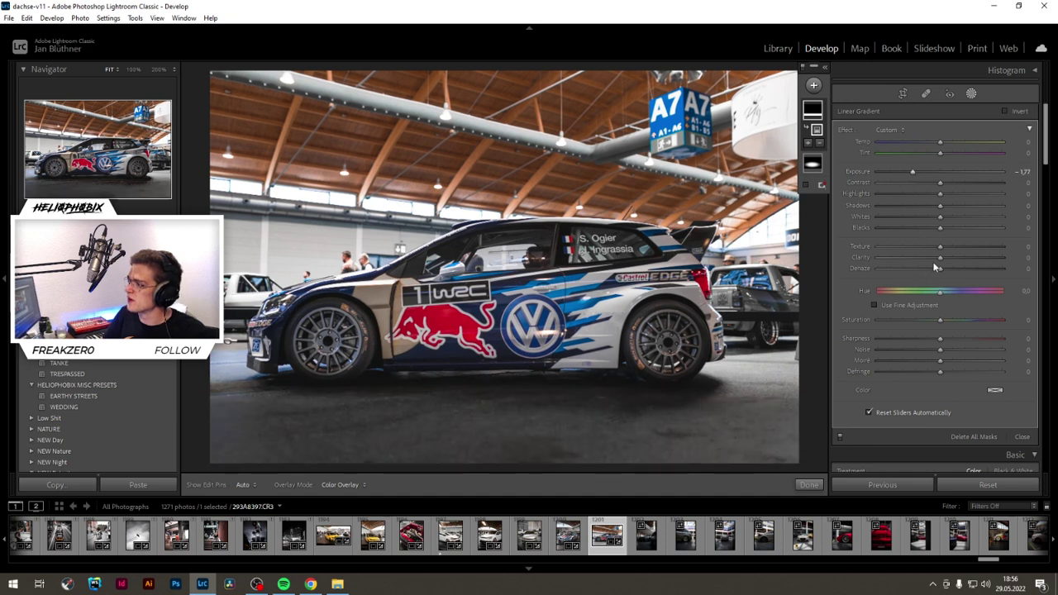
{"action": "left_click_drag", "start_coordinate": [940, 257], "coordinate": [962, 258]}
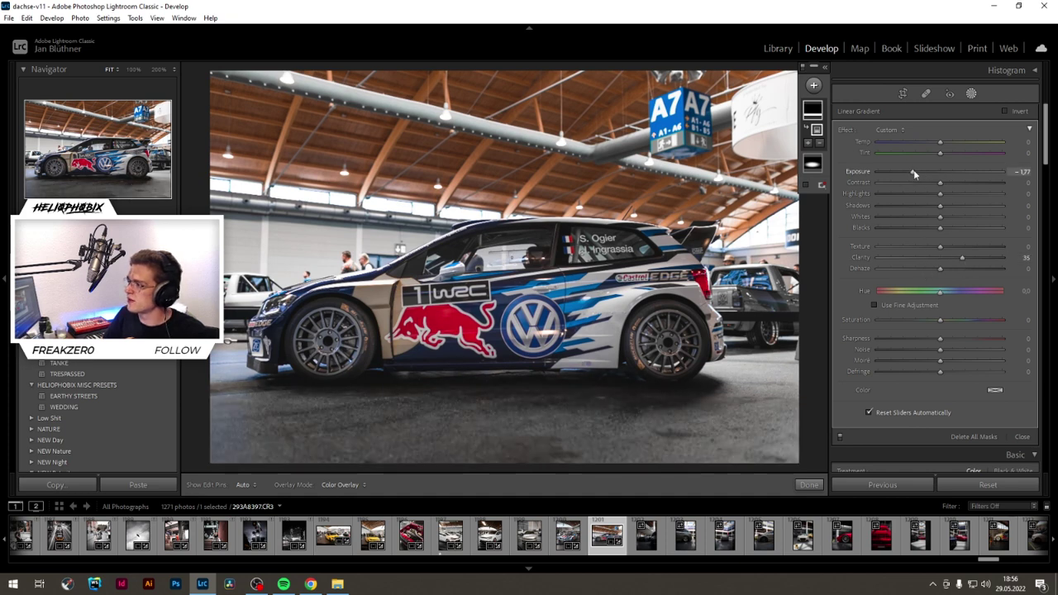
{"action": "left_click_drag", "start_coordinate": [914, 170], "coordinate": [908, 171]}
{"action": "left_click_drag", "start_coordinate": [962, 258], "coordinate": [960, 261]}
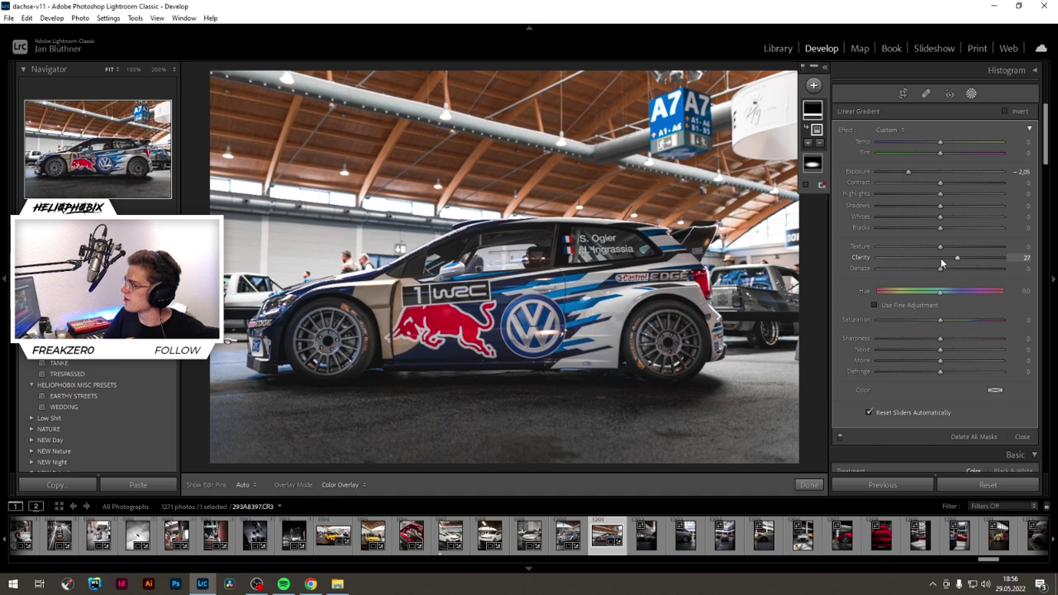
{"action": "left_click_drag", "start_coordinate": [478, 355], "coordinate": [478, 425]}
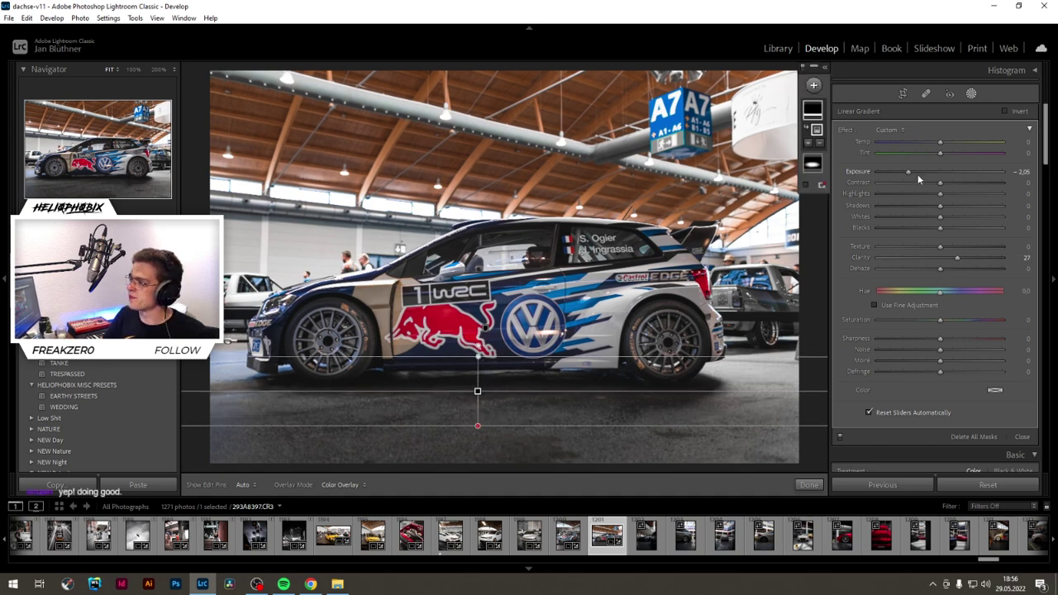
{"action": "left_click_drag", "start_coordinate": [911, 171], "coordinate": [914, 170]}
{"action": "left_click", "coordinate": [810, 484]}
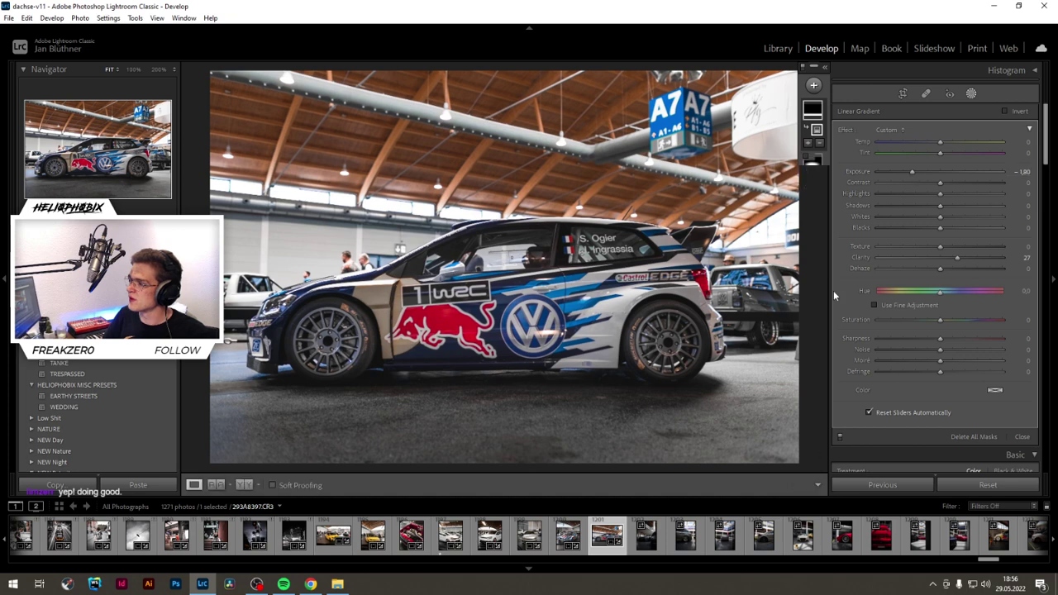
Step: Set the side-view photo's overall exposure to +0.16 and compare it with the original side by side
{"action": "left_click", "coordinate": [972, 94]}
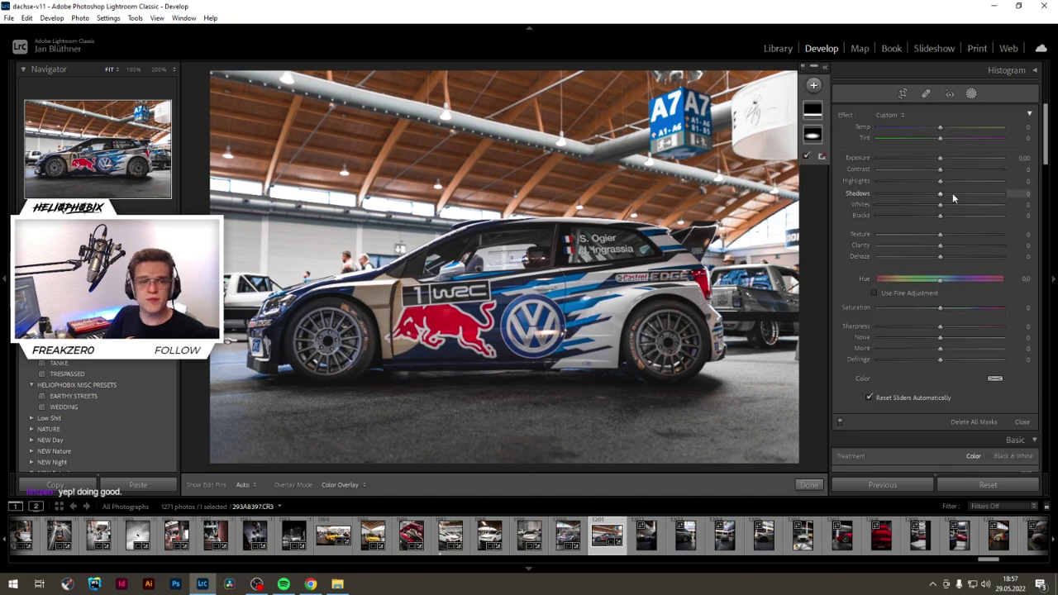
{"action": "left_click", "coordinate": [810, 485]}
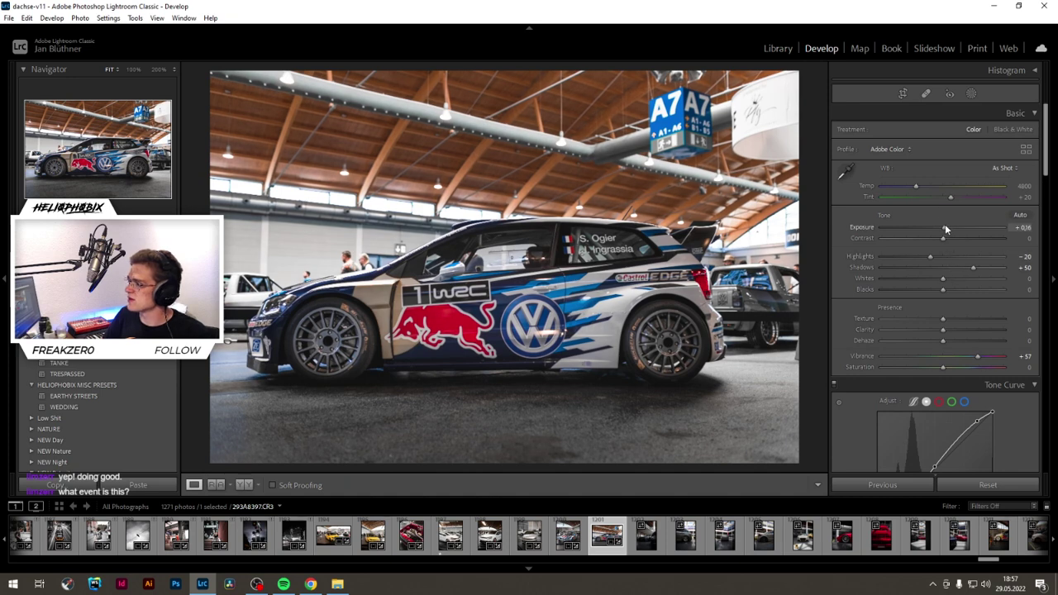
{"action": "key", "text": "y"}
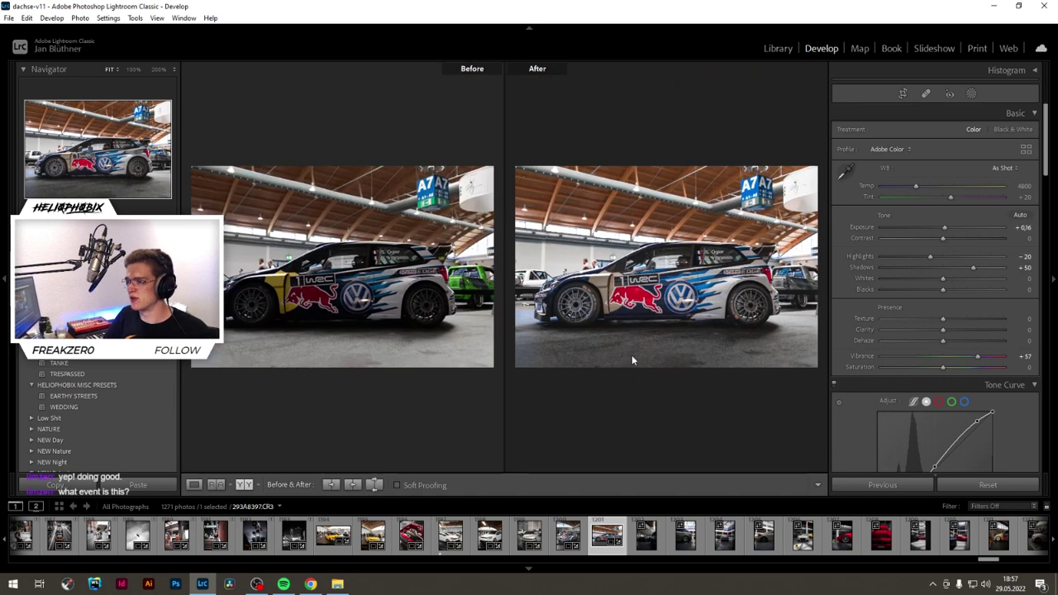
{"action": "key", "text": "y"}
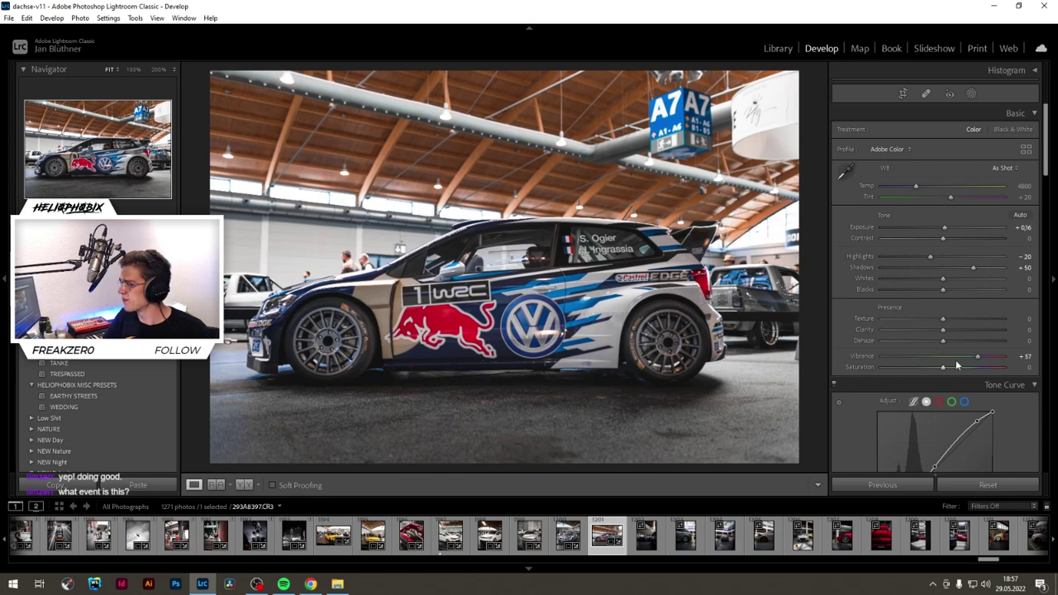
{"action": "key", "text": "y"}
{"action": "key", "text": "y"}
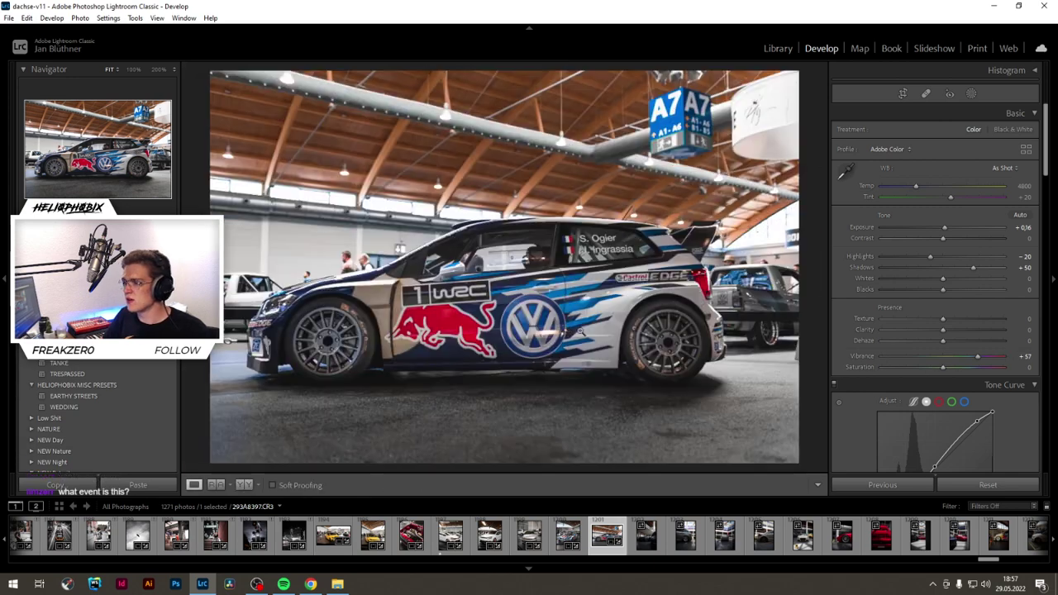
Step: Compare the rally car photo with its original, and set the yellow hue to −39 and yellow saturation to −30
{"action": "key", "text": "y"}
{"action": "key", "text": "y"}
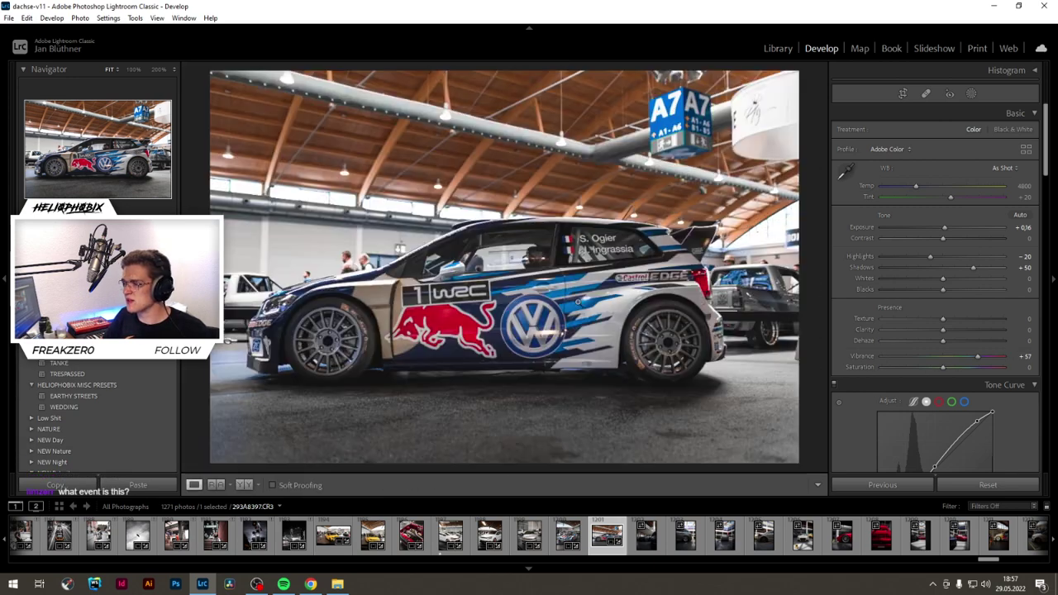
{"action": "key", "text": "y"}
{"action": "key", "text": "y"}
{"action": "scroll", "coordinate": [872, 346], "scroll_direction": "down", "scroll_amount": 5}
{"action": "scroll", "coordinate": [864, 351], "scroll_direction": "down", "scroll_amount": 2}
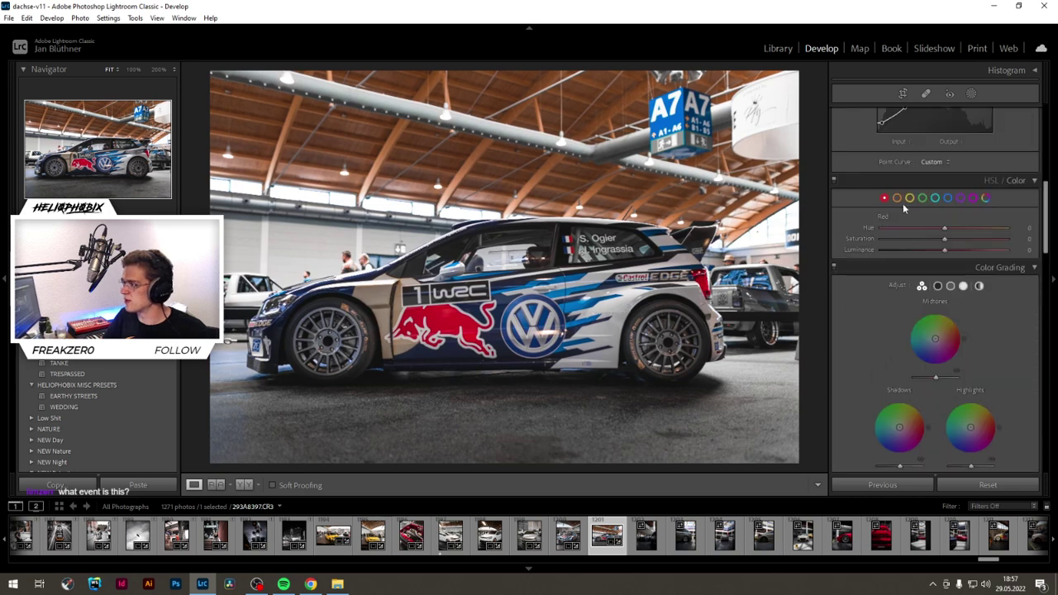
{"action": "mouse_move", "coordinate": [915, 243]}
{"action": "left_mouse_down"}
{"action": "mouse_move", "coordinate": [935, 241]}
{"action": "mouse_move", "coordinate": [925, 238]}
{"action": "left_mouse_up"}
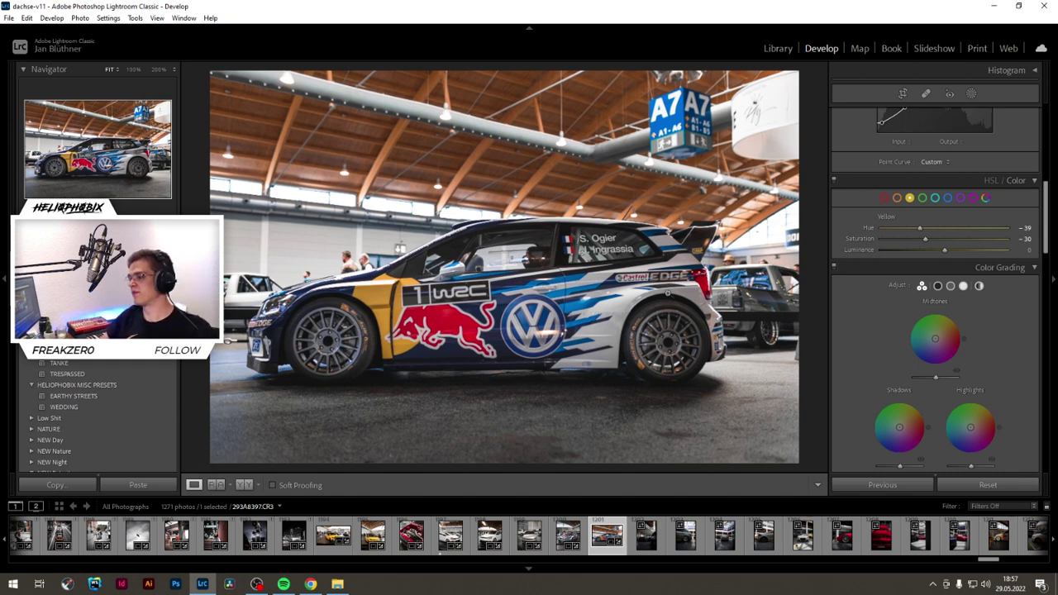
Step: Open the next photo, the black Porsche behind a foreground car, and apply the EARTHY STREETS preset
{"action": "left_click", "coordinate": [643, 539]}
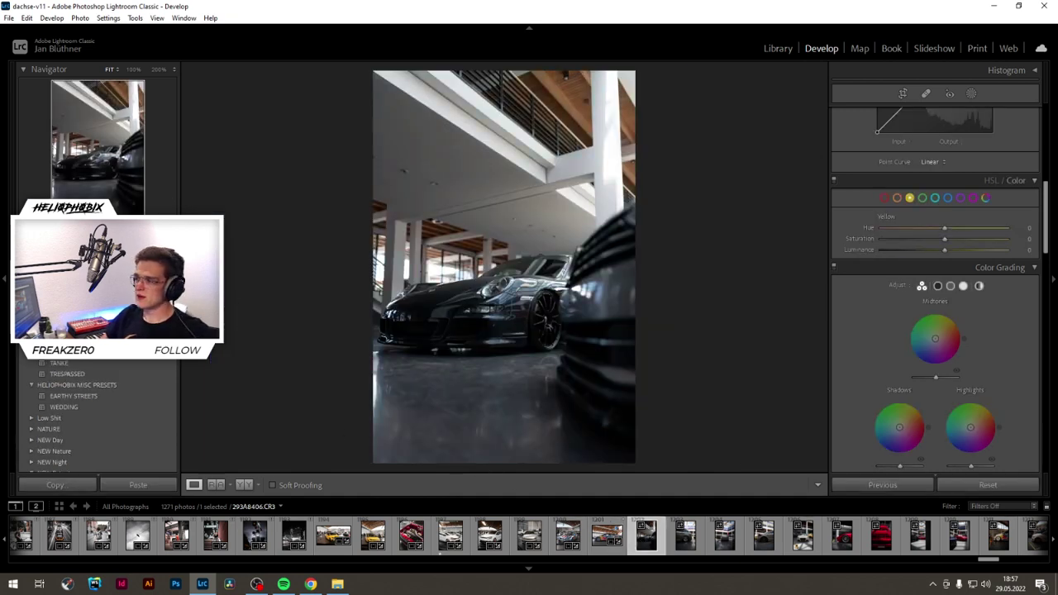
{"action": "scroll", "coordinate": [877, 357], "scroll_direction": "up", "scroll_amount": 5}
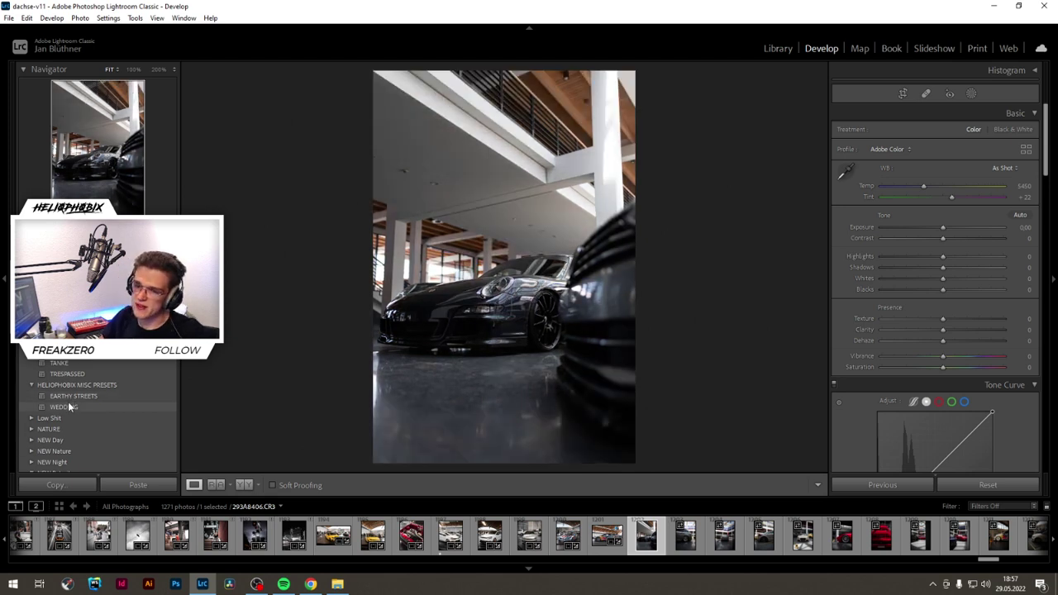
{"action": "left_click", "coordinate": [78, 396]}
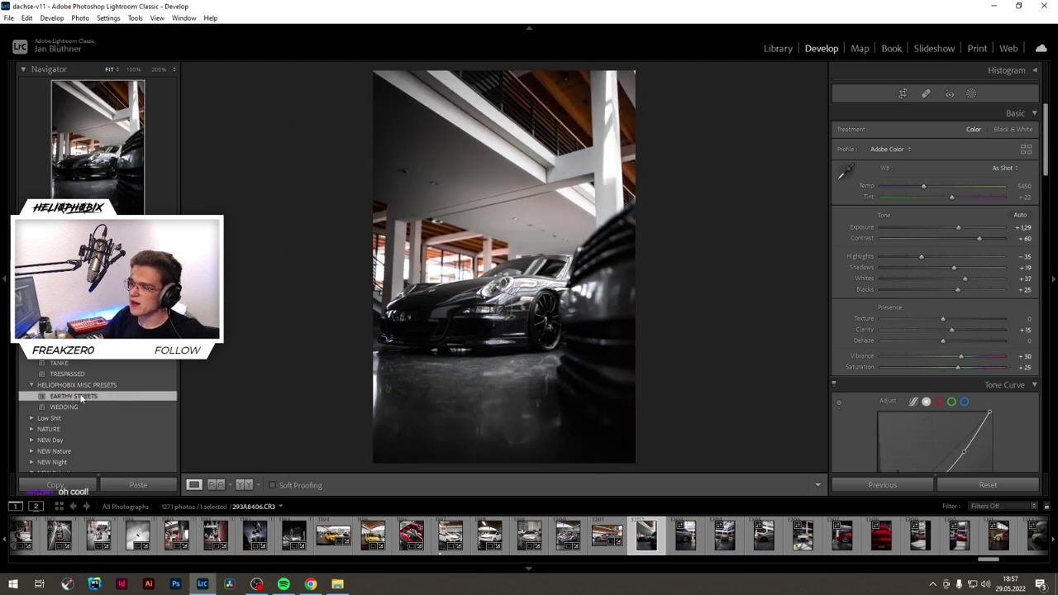
{"action": "scroll", "coordinate": [98, 414], "scroll_direction": "up", "scroll_amount": 3}
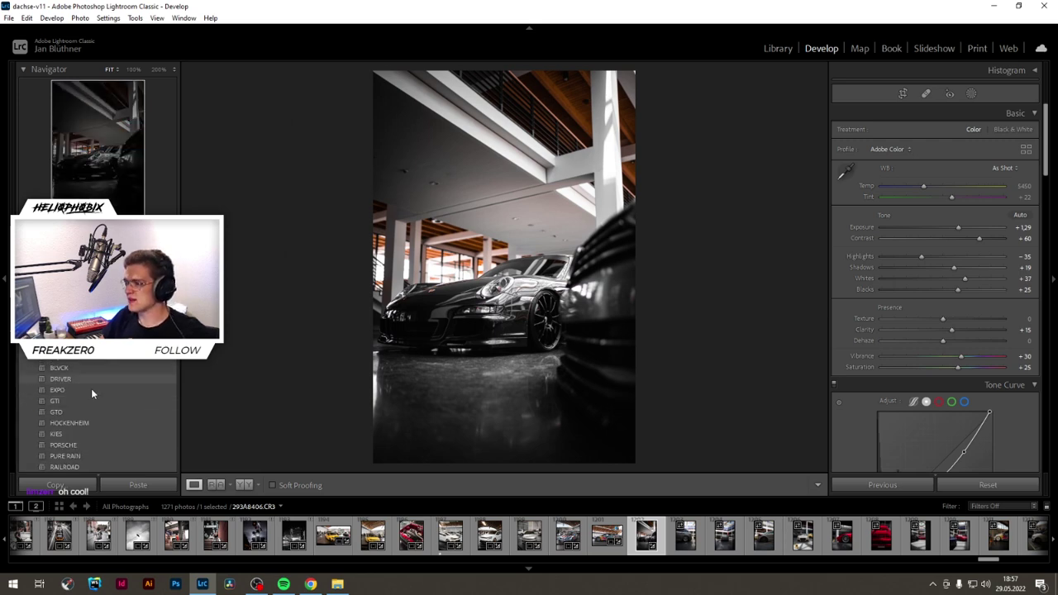
{"action": "scroll", "coordinate": [123, 360], "scroll_direction": "down", "scroll_amount": 2}
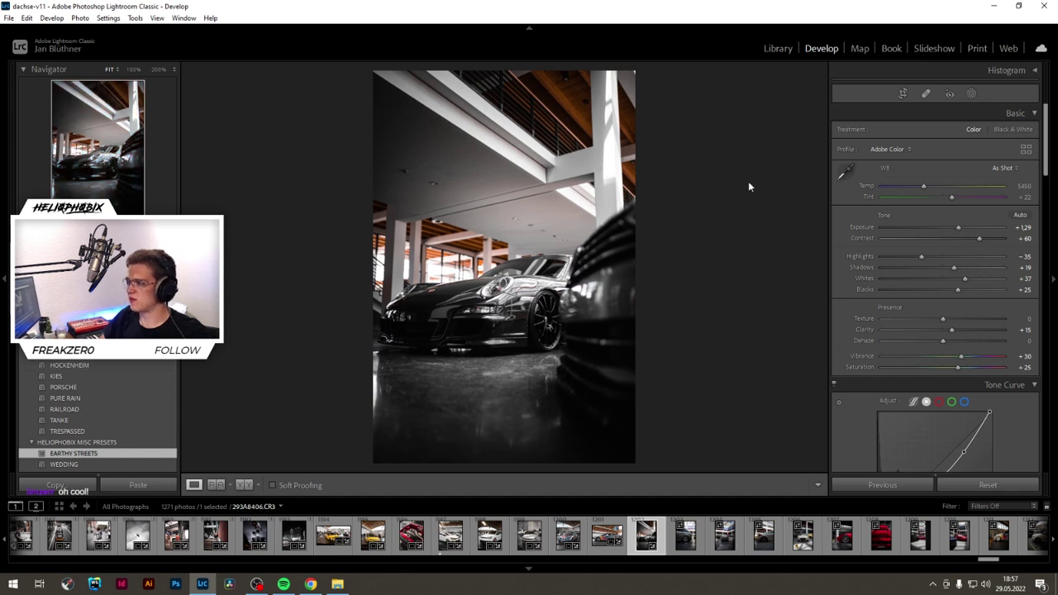
Step: Crop the Porsche photo to a 4 x 5 / 8 x 10 aspect ratio
{"action": "left_click", "coordinate": [903, 93]}
{"action": "left_click", "coordinate": [999, 133]}
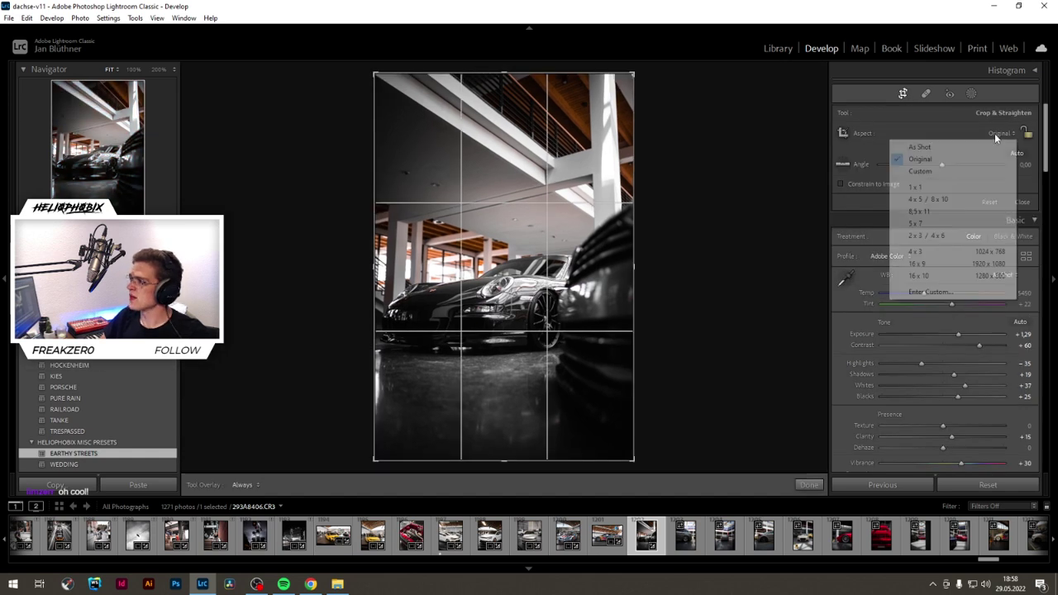
{"action": "left_click", "coordinate": [925, 199]}
{"action": "scroll", "coordinate": [115, 421], "scroll_direction": "down", "scroll_amount": 1}
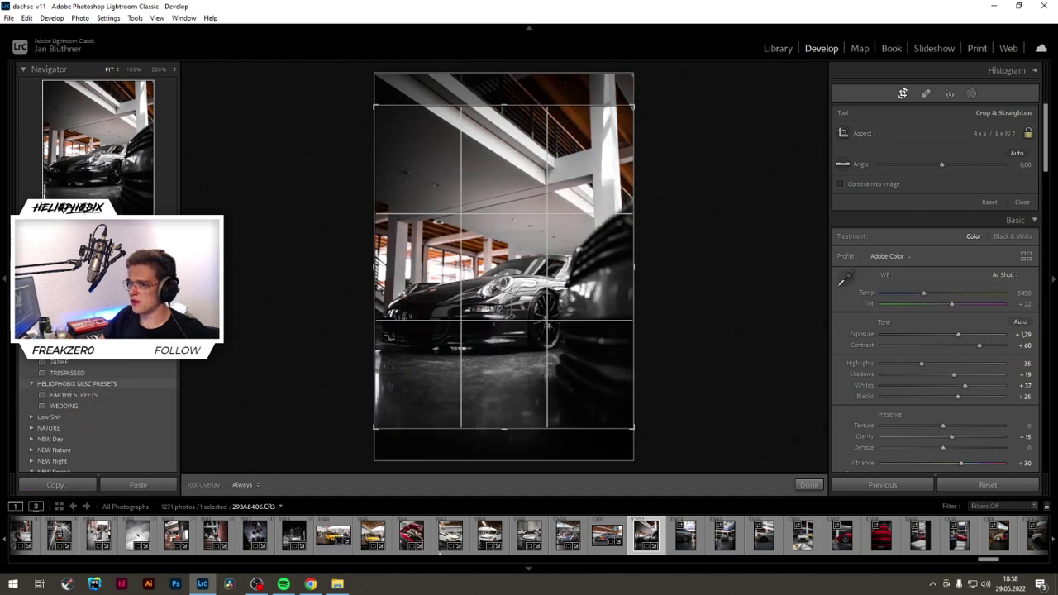
{"action": "left_click", "coordinate": [92, 404]}
{"action": "left_click", "coordinate": [82, 394]}
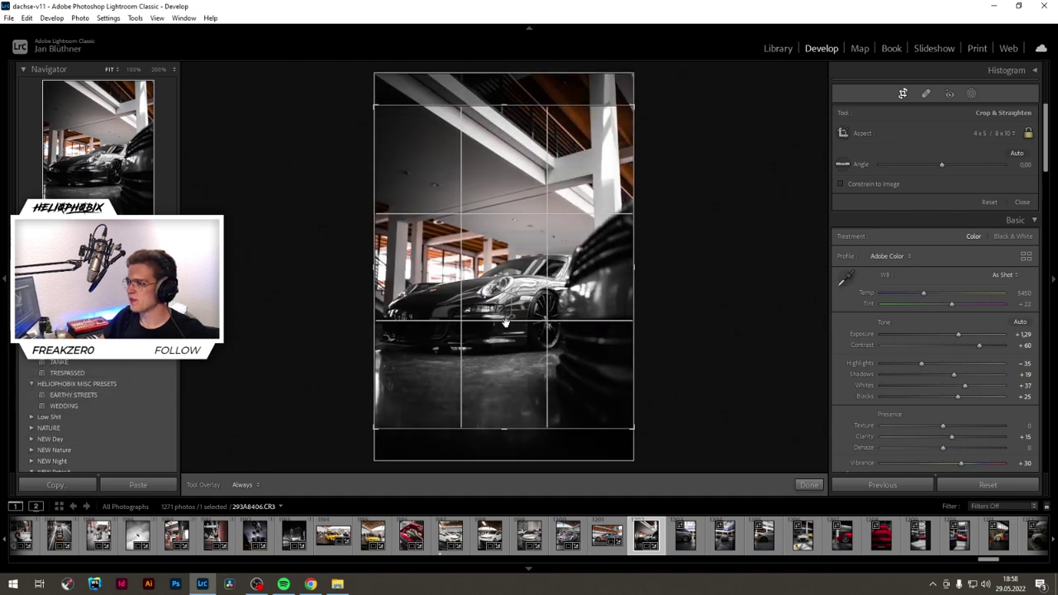
{"action": "left_click_drag", "start_coordinate": [503, 328], "coordinate": [507, 322]}
{"action": "key", "text": "Return"}
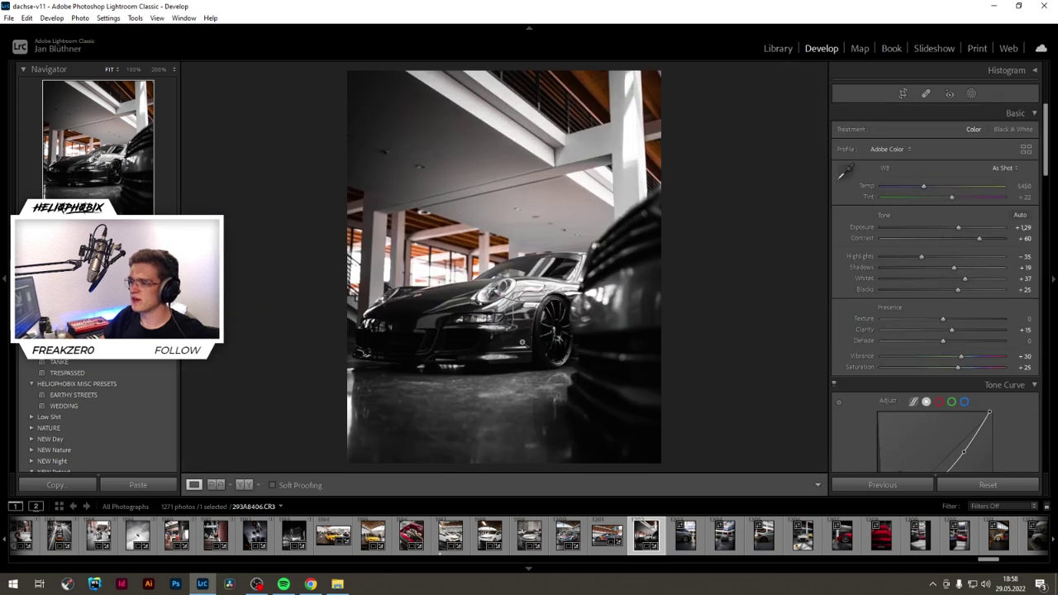
Step: Tighten the crop on the foreground car's side and rotate the Porsche photo by 0.20 degrees
{"action": "left_click", "coordinate": [902, 94]}
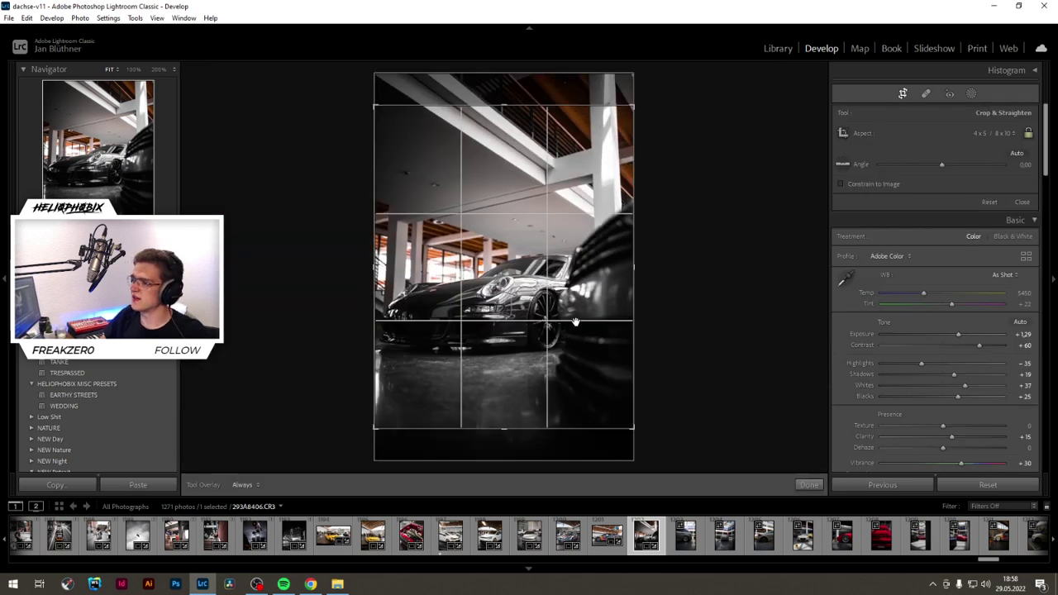
{"action": "left_click_drag", "start_coordinate": [635, 267], "coordinate": [619, 267]}
{"action": "key", "text": "Return"}
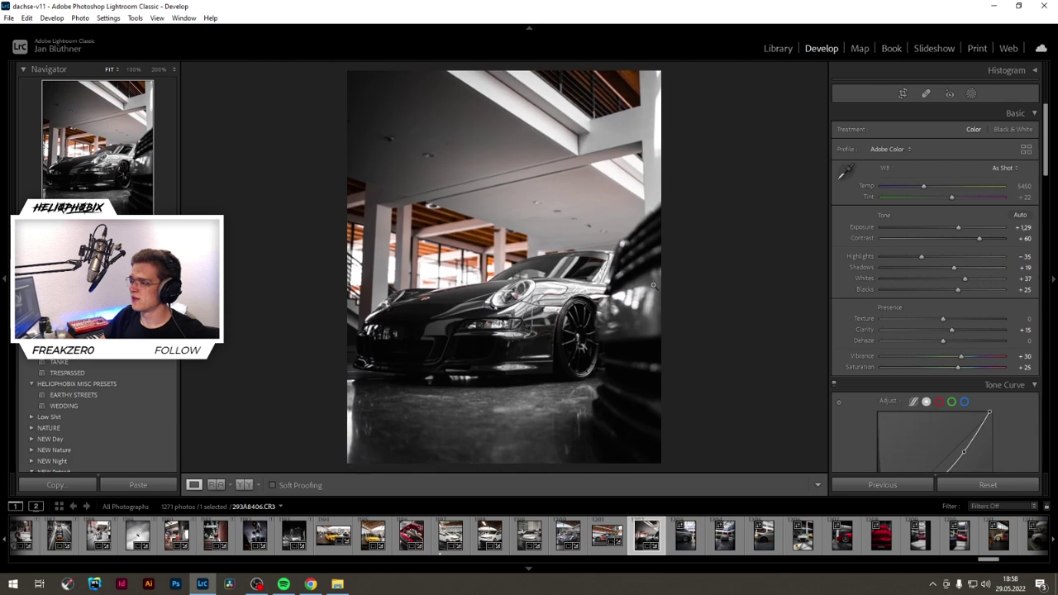
{"action": "left_click", "coordinate": [903, 93]}
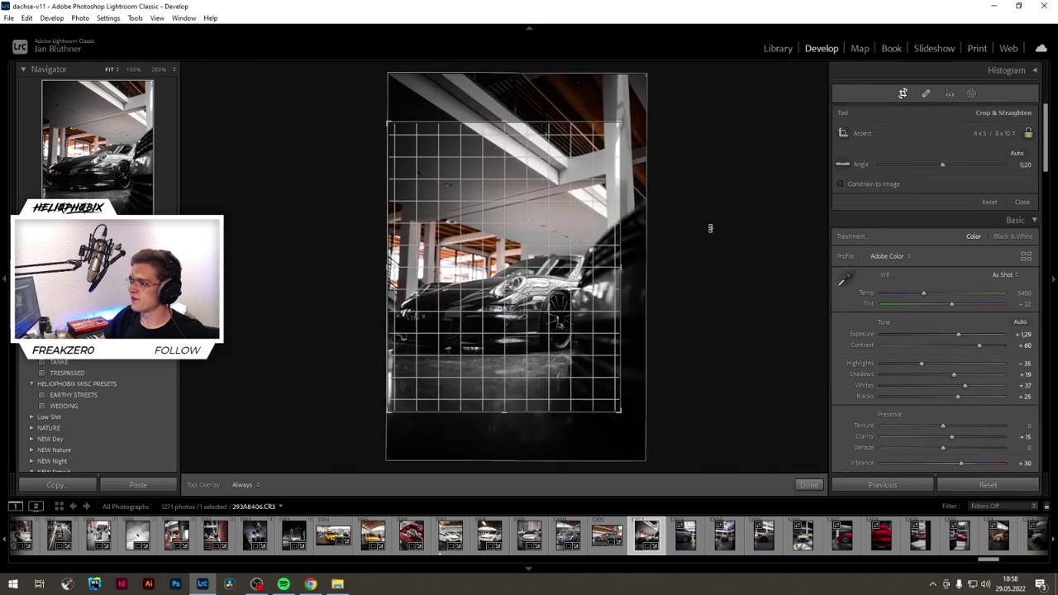
{"action": "key", "text": "Return"}
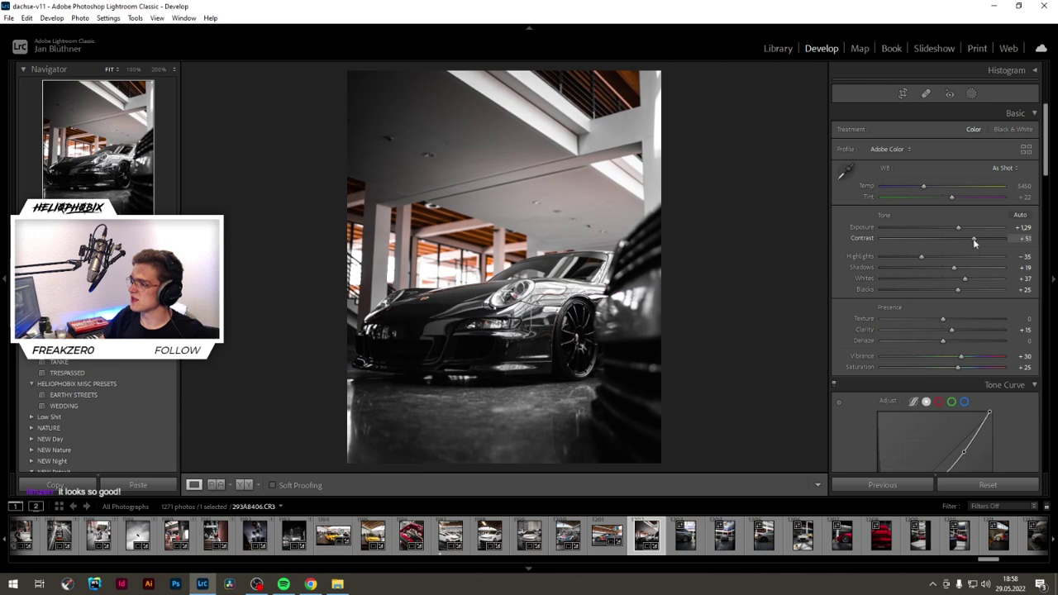
Step: Set the Porsche photo's contrast to +17 and exposure to +1.52
{"action": "left_click_drag", "start_coordinate": [979, 240], "coordinate": [952, 237]}
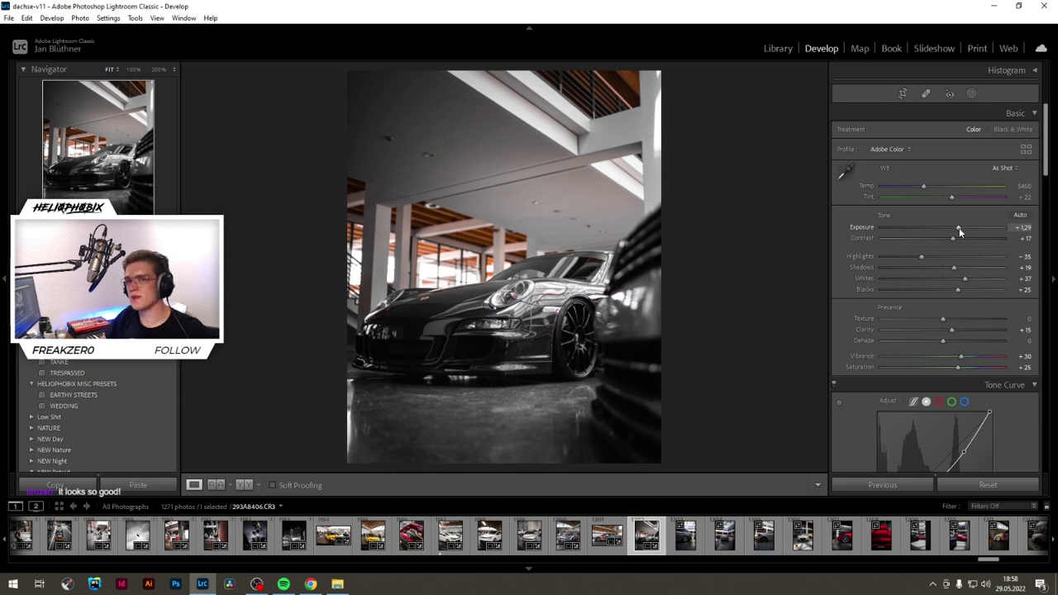
{"action": "left_click_drag", "start_coordinate": [959, 227], "coordinate": [961, 226]}
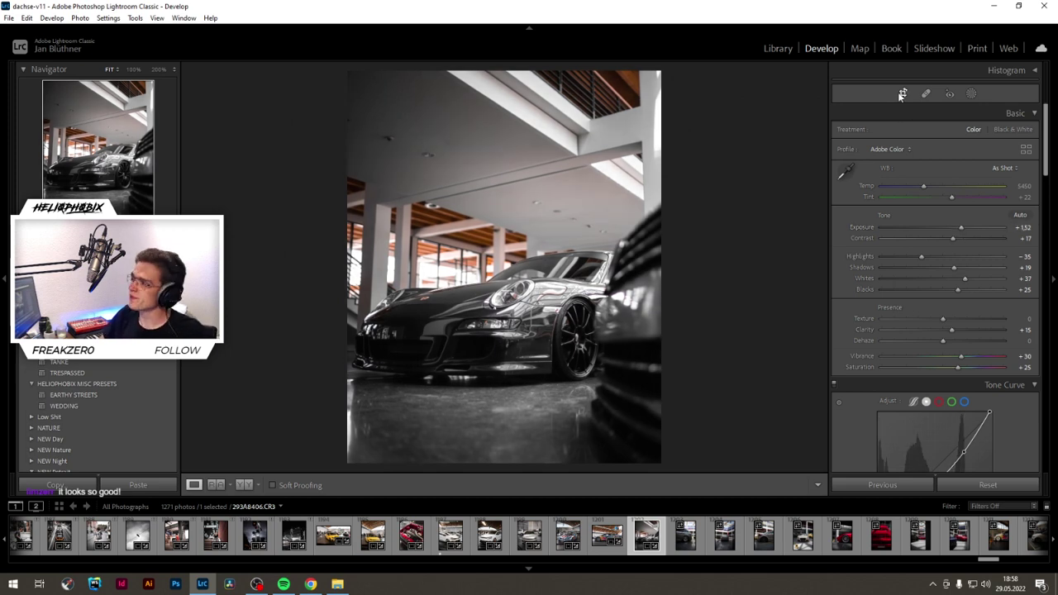
Step: Reposition the crop vertically around the Porsche and narrow it further to cut away more of the foreground car
{"action": "key", "text": "r"}
{"action": "left_click_drag", "start_coordinate": [571, 310], "coordinate": [571, 299]}
{"action": "key", "text": "Return"}
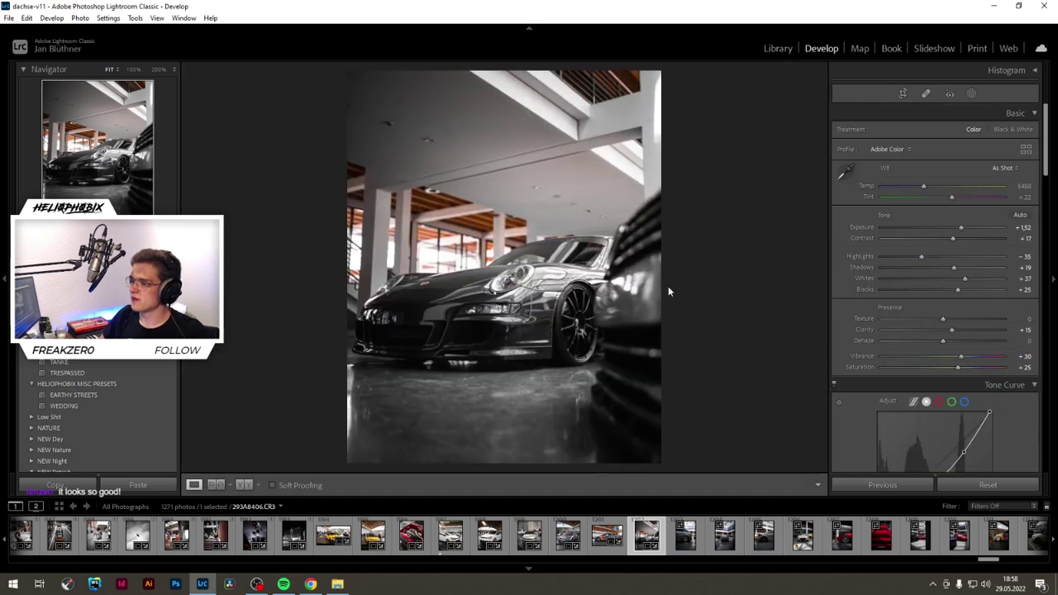
{"action": "key", "text": "r"}
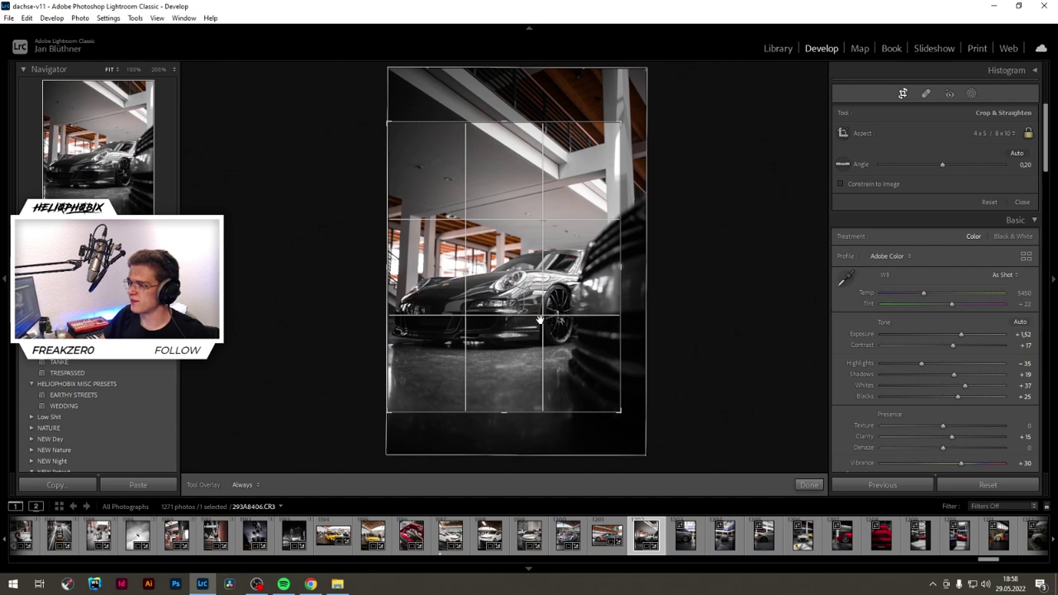
{"action": "key", "text": "r"}
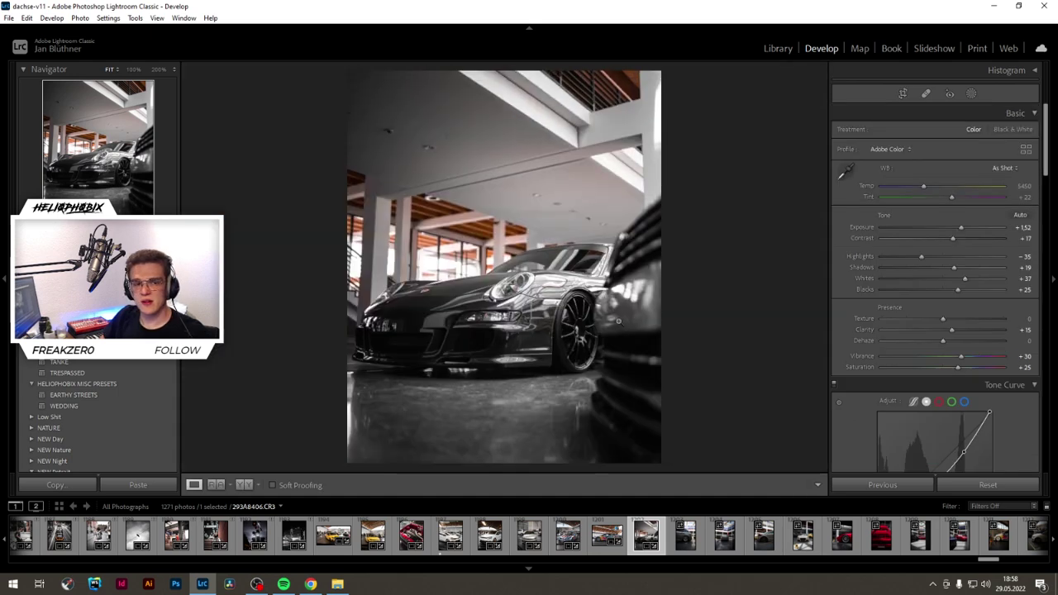
{"action": "left_click", "coordinate": [902, 94]}
{"action": "left_click_drag", "start_coordinate": [648, 264], "coordinate": [574, 291]}
{"action": "key", "text": "r"}
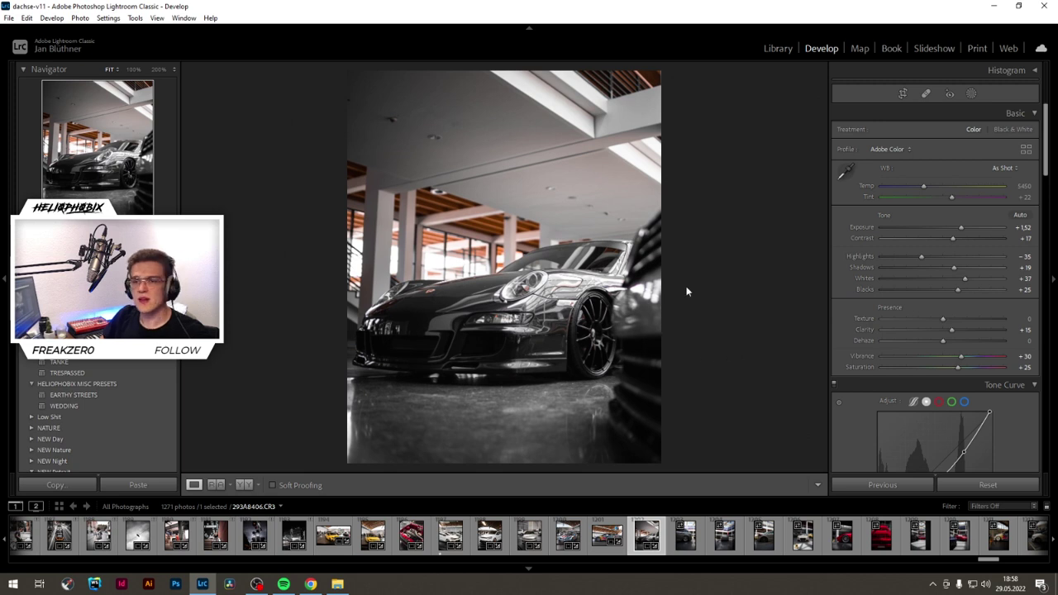
Step: Add a radial gradient mask over the floor in front of the Porsche, flattened below the bumper and wider than the frame
{"action": "left_click", "coordinate": [970, 95]}
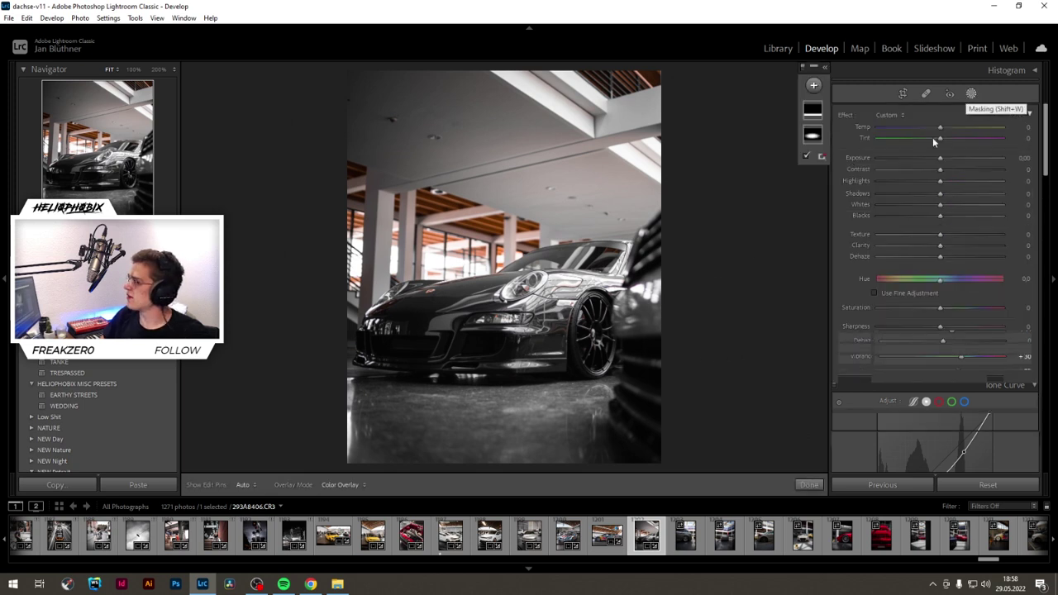
{"action": "left_click", "coordinate": [815, 87]}
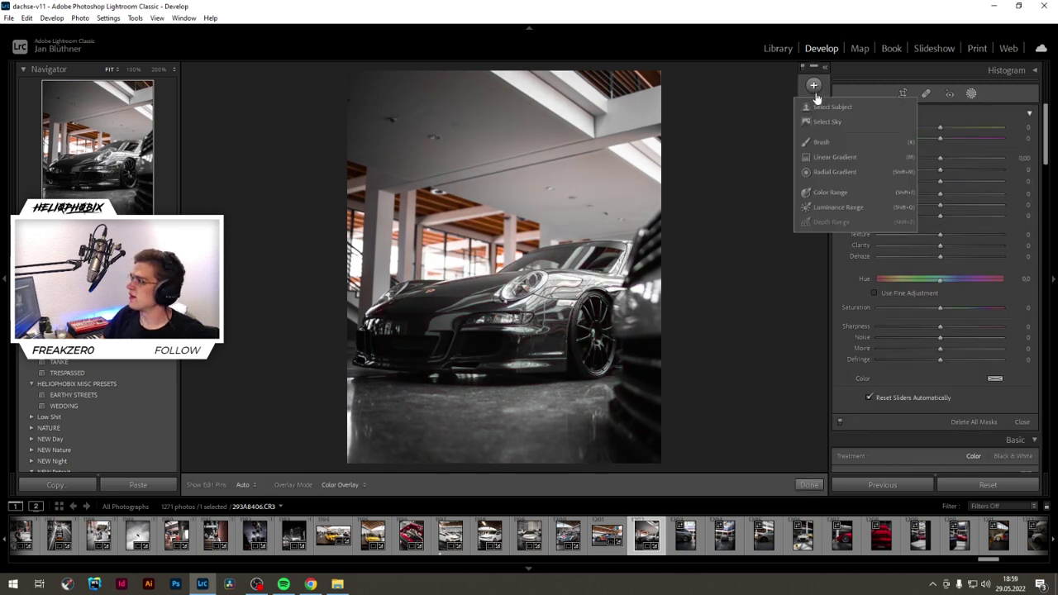
{"action": "left_click", "coordinate": [826, 171]}
{"action": "left_click_drag", "start_coordinate": [499, 395], "coordinate": [666, 468]}
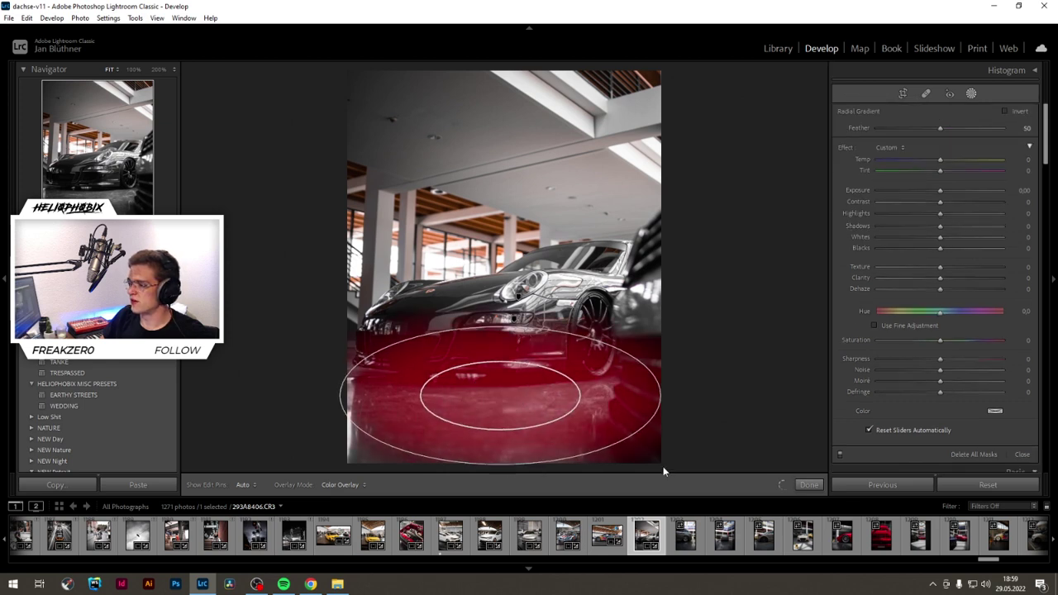
{"action": "left_click_drag", "start_coordinate": [500, 396], "coordinate": [491, 426]}
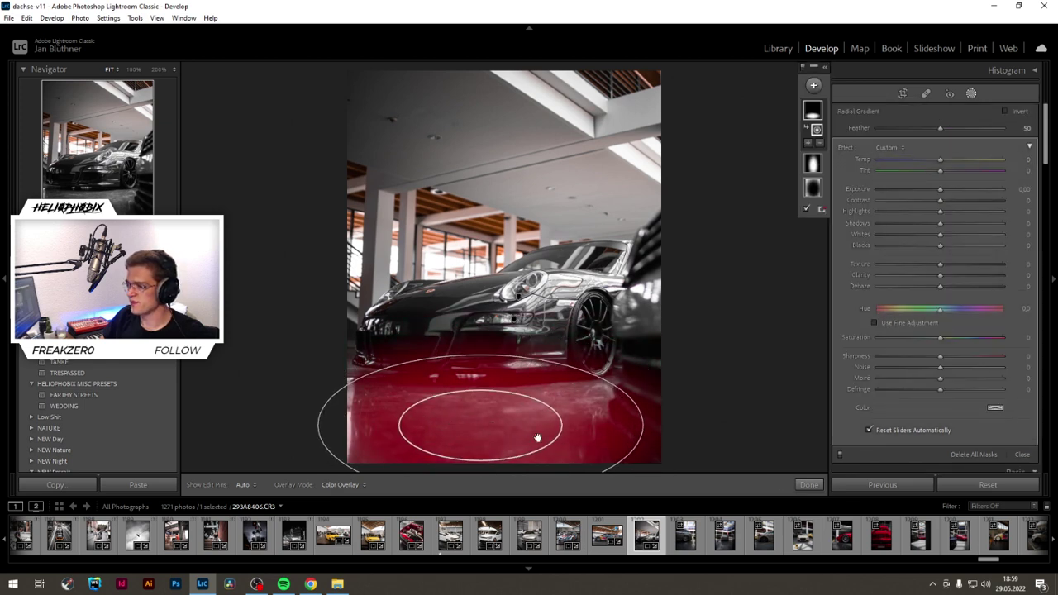
{"action": "left_click_drag", "start_coordinate": [482, 361], "coordinate": [482, 377]}
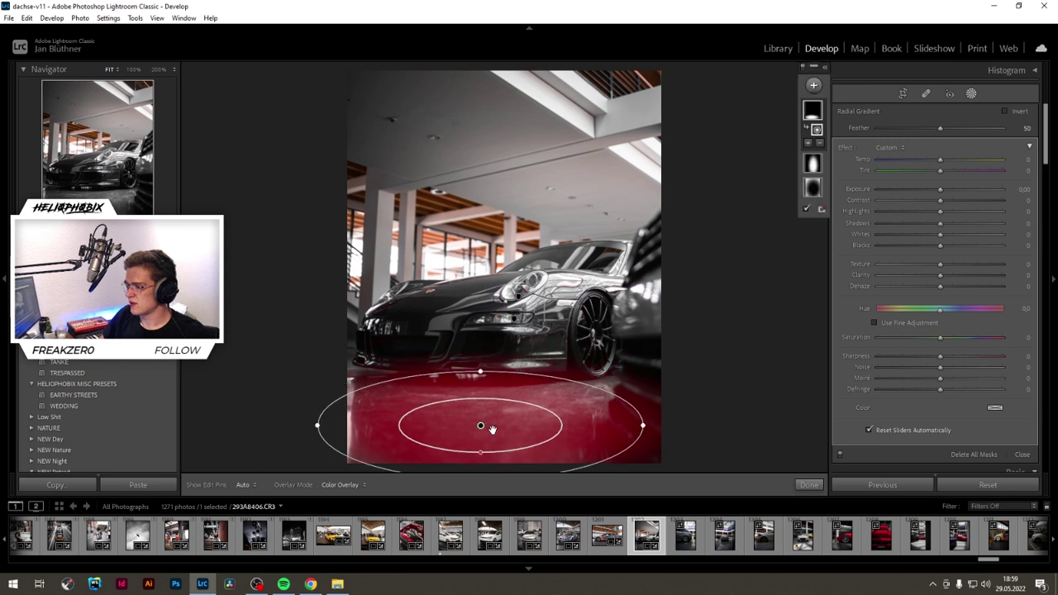
{"action": "left_click_drag", "start_coordinate": [485, 427], "coordinate": [485, 428]}
{"action": "left_click_drag", "start_coordinate": [642, 427], "coordinate": [668, 427]}
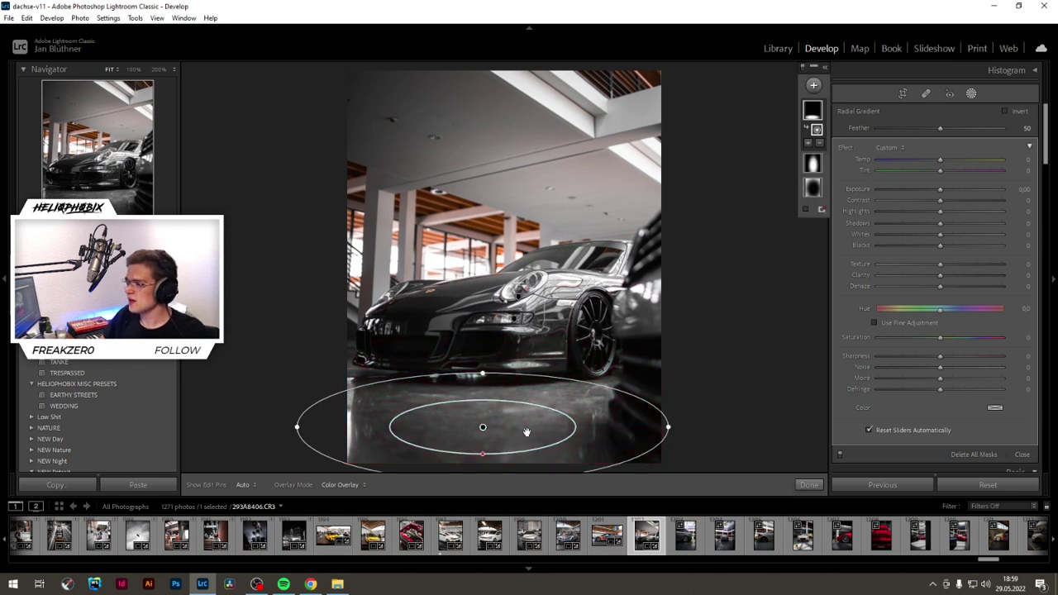
Step: Set the floor mask's clarity to 46 and exposure to −1.20, and finish masking
{"action": "mouse_move", "coordinate": [958, 277]}
{"action": "left_mouse_down"}
{"action": "mouse_move", "coordinate": [997, 276]}
{"action": "mouse_move", "coordinate": [931, 278]}
{"action": "mouse_move", "coordinate": [974, 276]}
{"action": "mouse_move", "coordinate": [960, 276]}
{"action": "left_mouse_up"}
{"action": "left_click", "coordinate": [962, 276]}
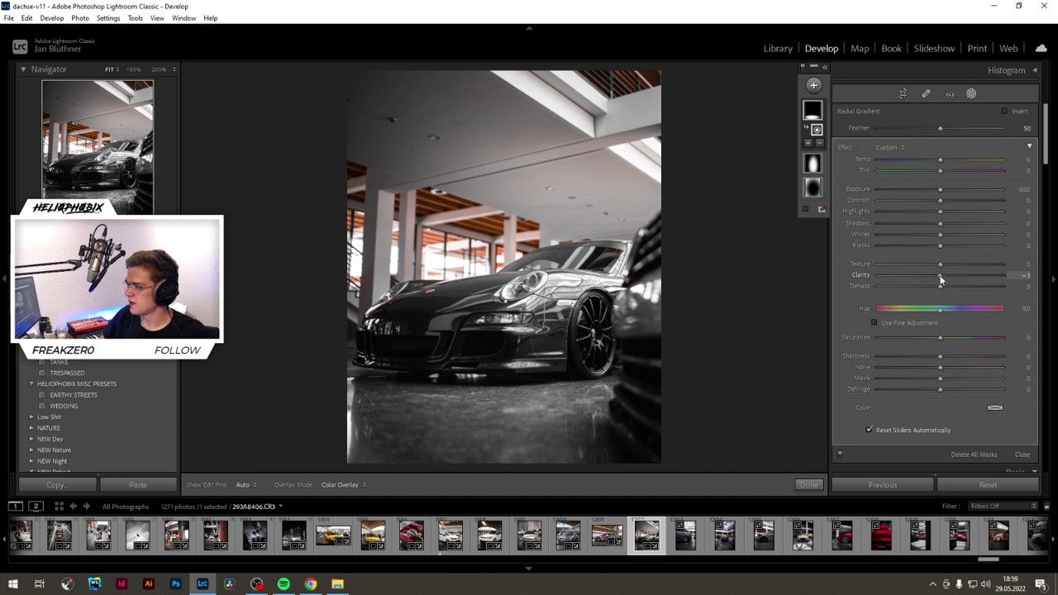
{"action": "left_click_drag", "start_coordinate": [972, 278], "coordinate": [969, 277]}
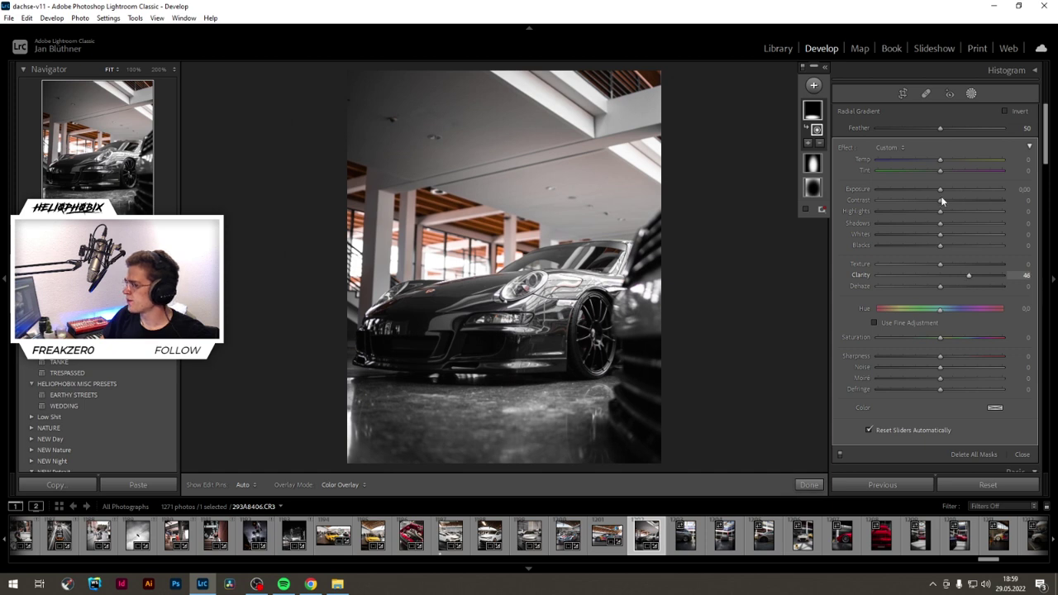
{"action": "left_click_drag", "start_coordinate": [939, 189], "coordinate": [922, 189]}
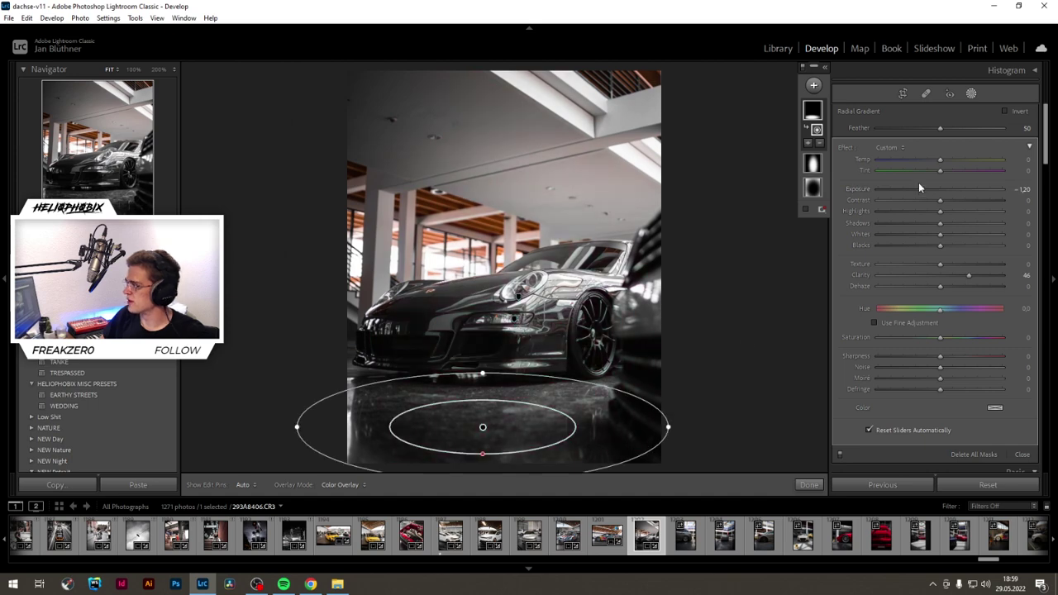
{"action": "left_click", "coordinate": [801, 487]}
Step: Reshape the preset's upright brightening radial mask into a wide, slightly tilted ellipse fitted around the Porsche
{"action": "left_click", "coordinate": [970, 94]}
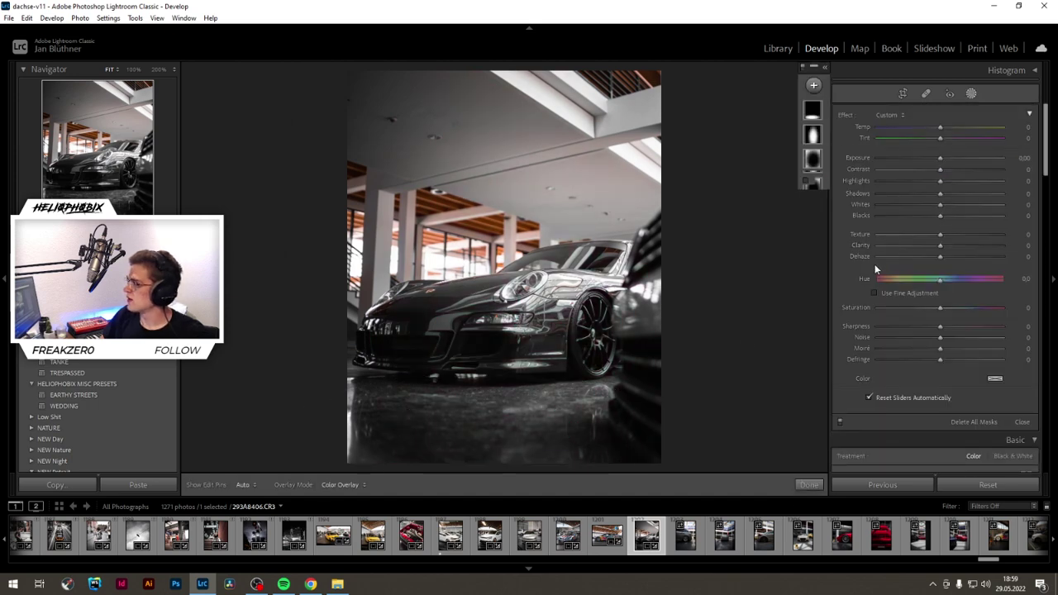
{"action": "left_click", "coordinate": [812, 135]}
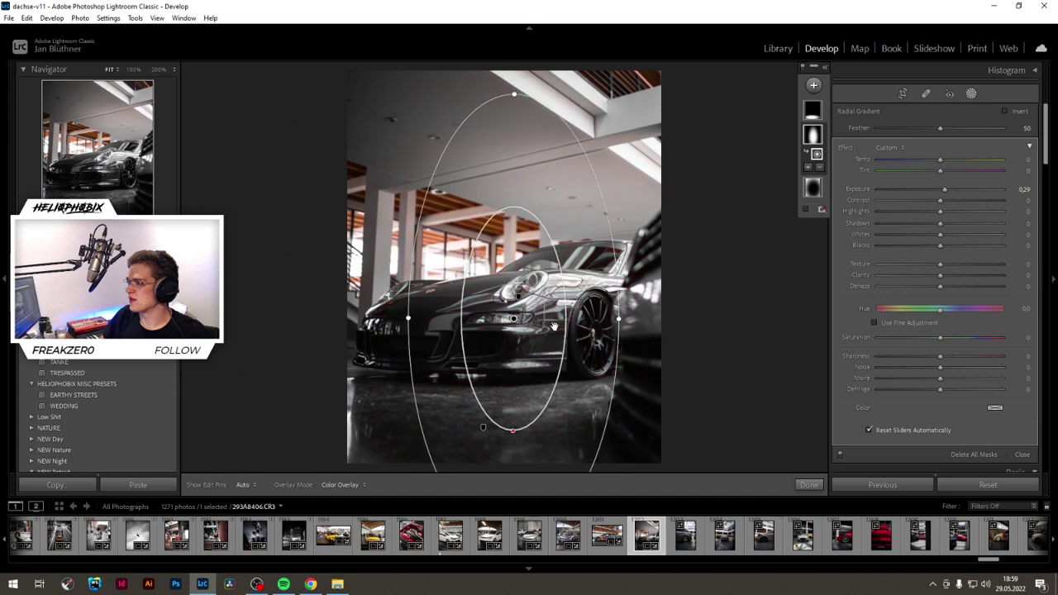
{"action": "left_click_drag", "start_coordinate": [624, 313], "coordinate": [524, 433]}
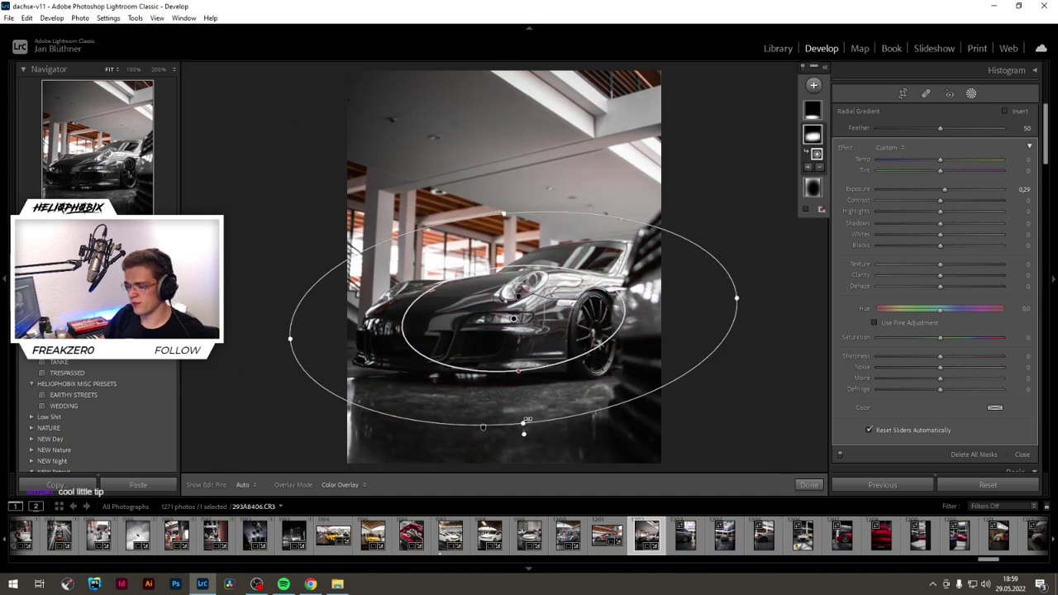
{"action": "key", "text": "o"}
{"action": "left_click_drag", "start_coordinate": [737, 296], "coordinate": [673, 307]}
{"action": "left_click_drag", "start_coordinate": [523, 424], "coordinate": [523, 389]}
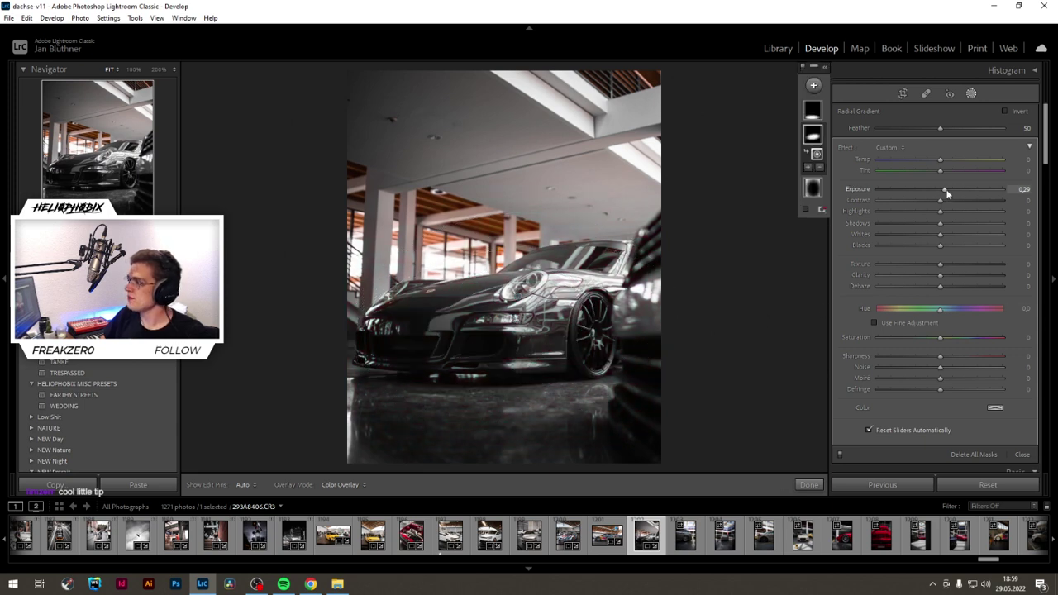
Step: Stretch the preset's inverted darkening radial mask into a wide, slightly tilted ellipse around the Porsche and set its exposure to −0.39
{"action": "left_click", "coordinate": [808, 485]}
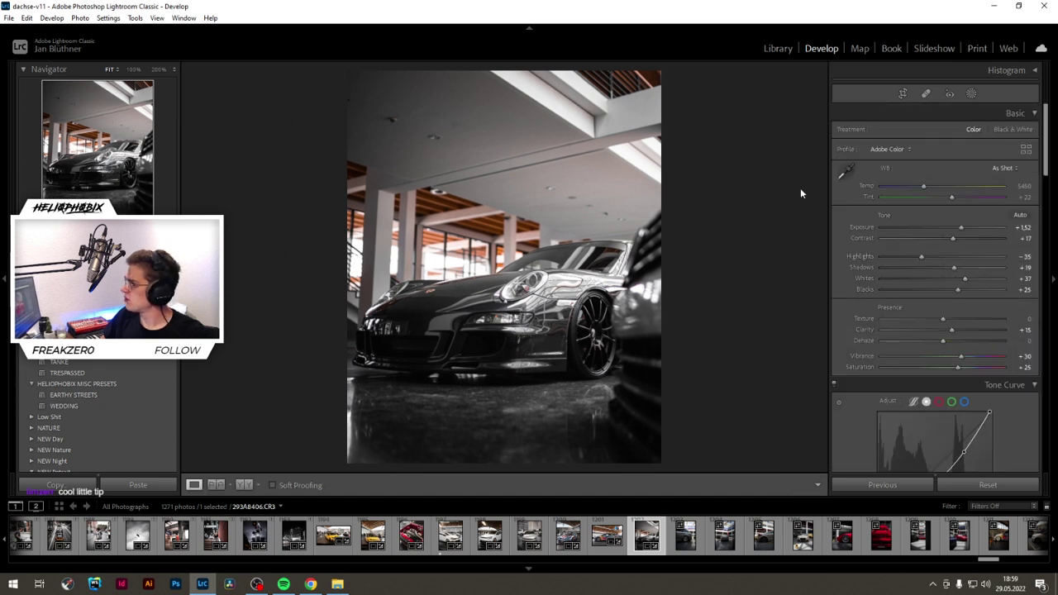
{"action": "left_click", "coordinate": [972, 93]}
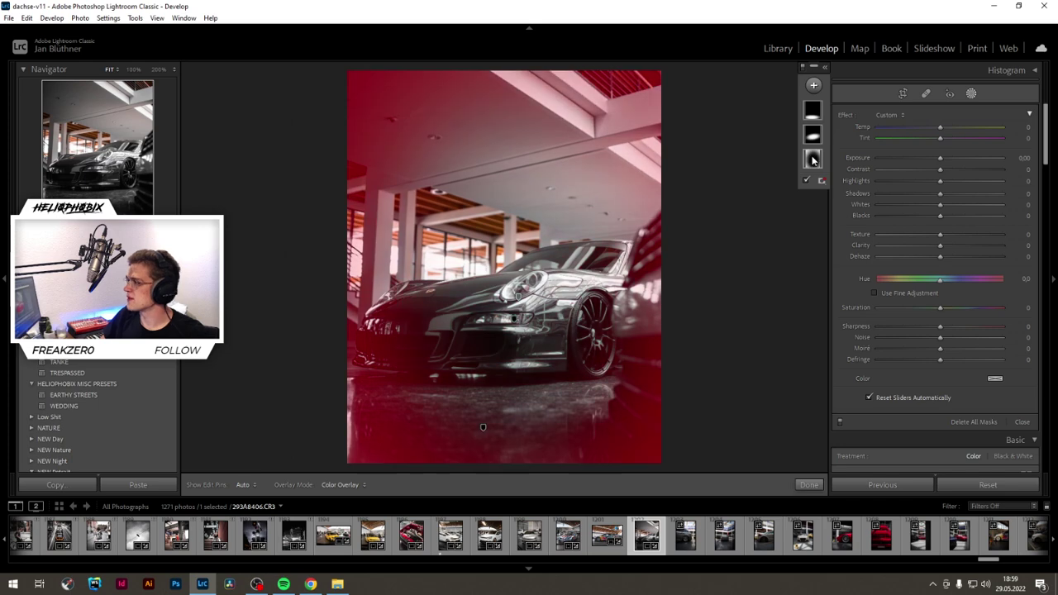
{"action": "left_click_drag", "start_coordinate": [732, 295], "coordinate": [782, 295]}
{"action": "left_click_drag", "start_coordinate": [506, 311], "coordinate": [491, 317]}
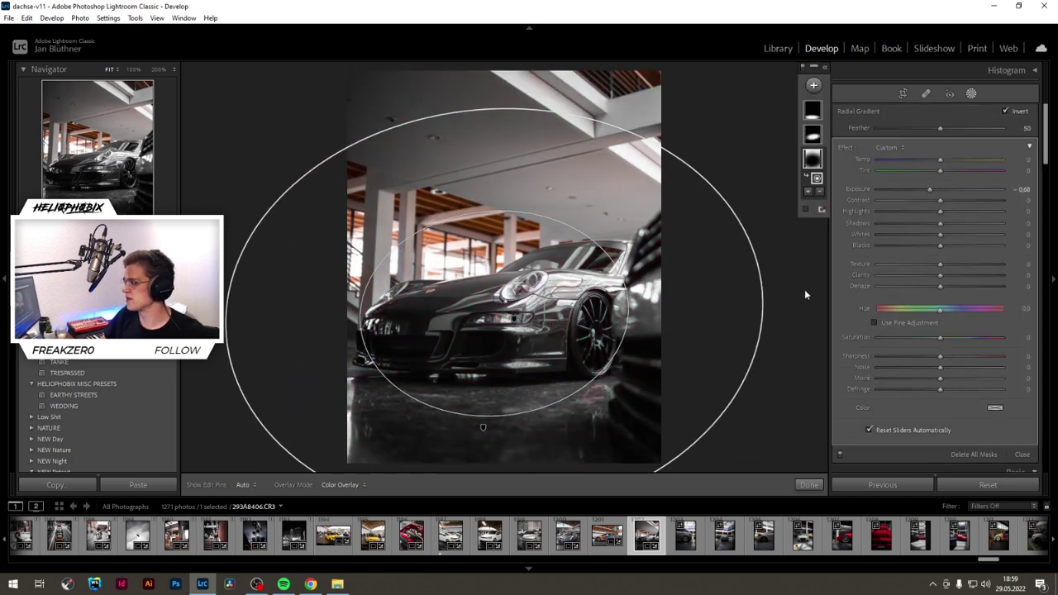
{"action": "left_click_drag", "start_coordinate": [761, 288], "coordinate": [814, 286]}
{"action": "mouse_move", "coordinate": [493, 316]}
{"action": "left_mouse_down"}
{"action": "mouse_move", "coordinate": [508, 310]}
{"action": "mouse_move", "coordinate": [497, 324]}
{"action": "left_mouse_up"}
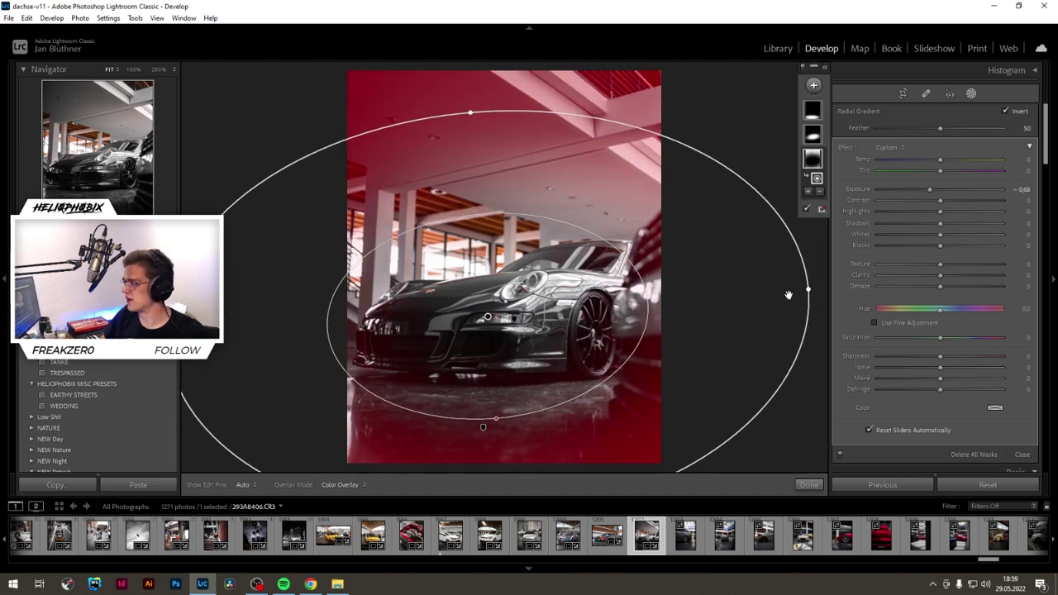
{"action": "left_click_drag", "start_coordinate": [788, 295], "coordinate": [807, 294]}
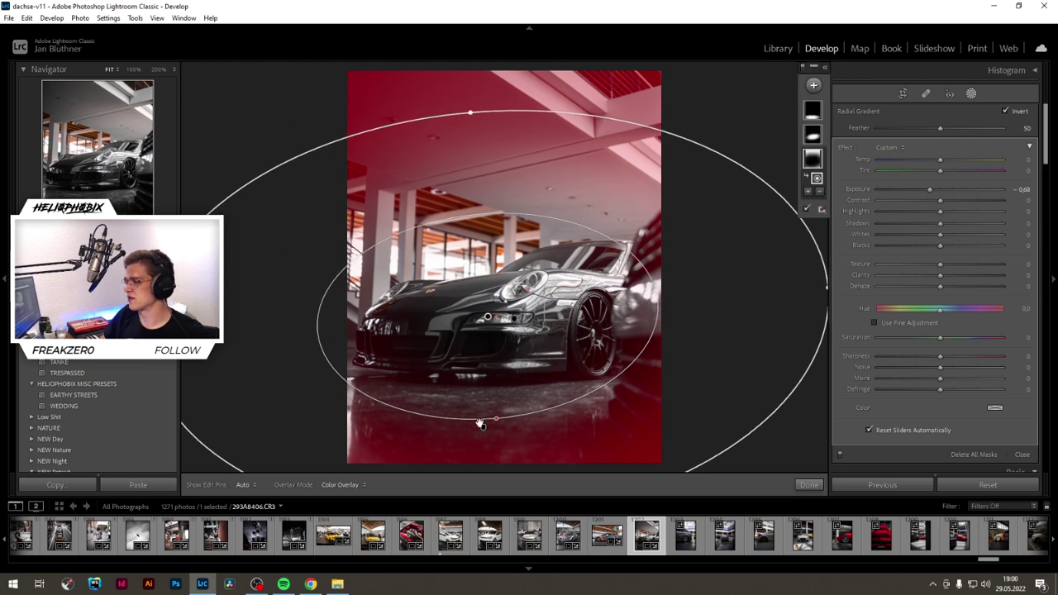
{"action": "left_click_drag", "start_coordinate": [486, 319], "coordinate": [482, 327]}
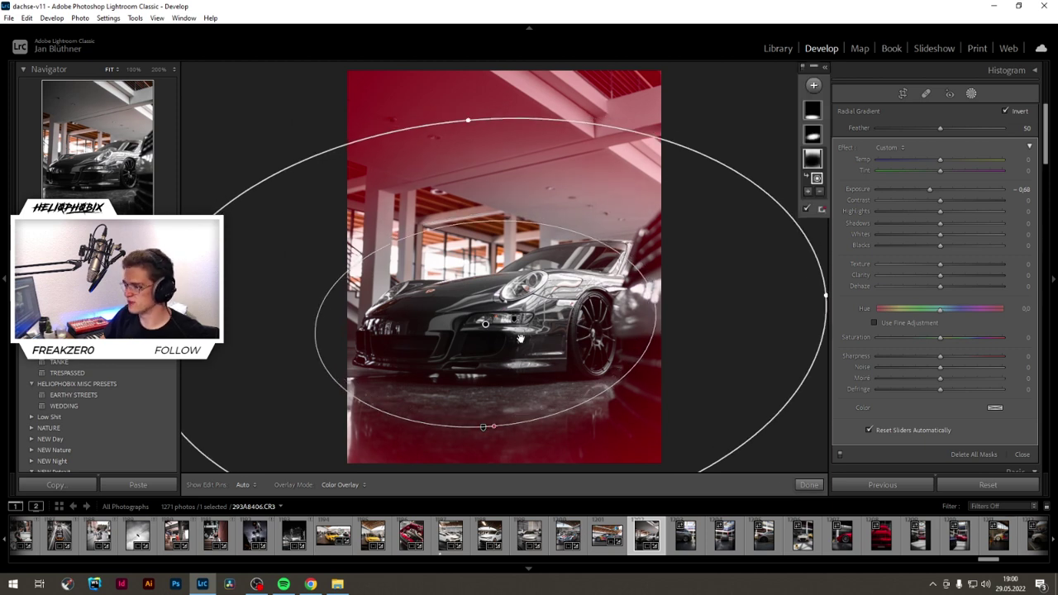
{"action": "left_click_drag", "start_coordinate": [468, 110], "coordinate": [461, 110]}
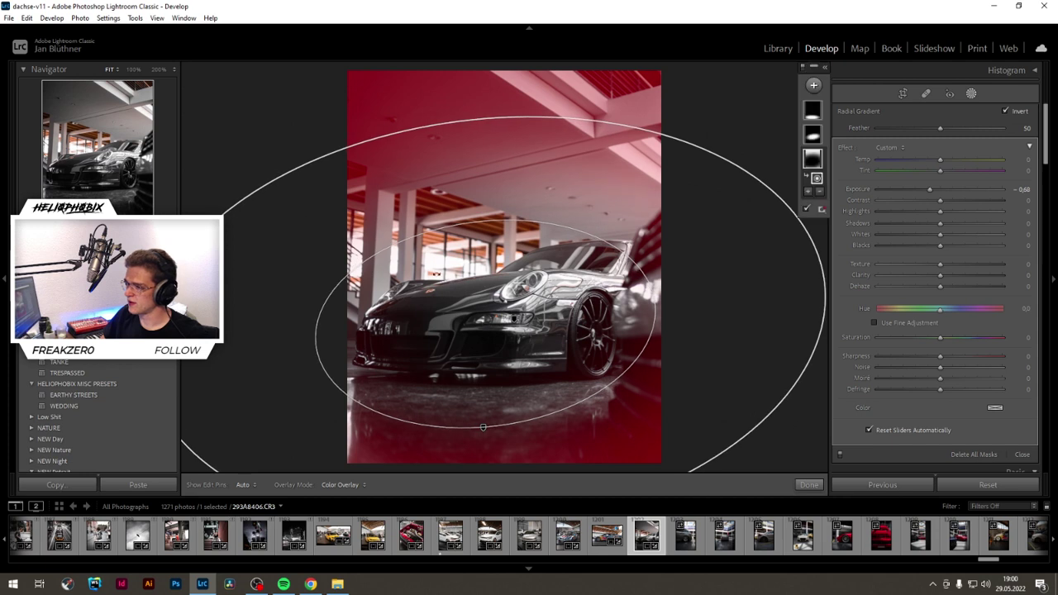
{"action": "left_click_drag", "start_coordinate": [485, 326], "coordinate": [481, 327]}
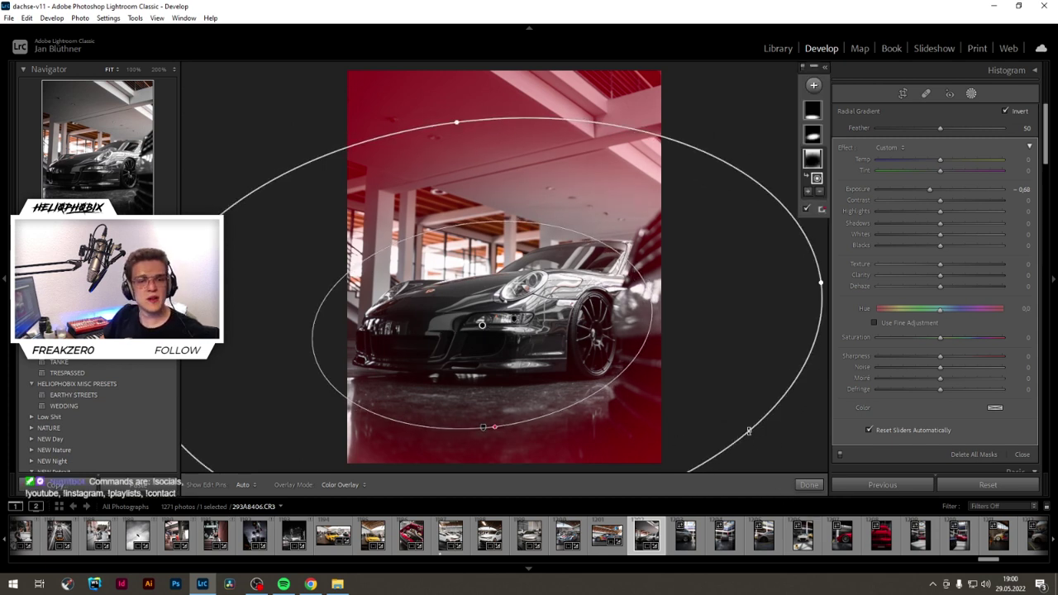
{"action": "left_click_drag", "start_coordinate": [927, 190], "coordinate": [935, 192]}
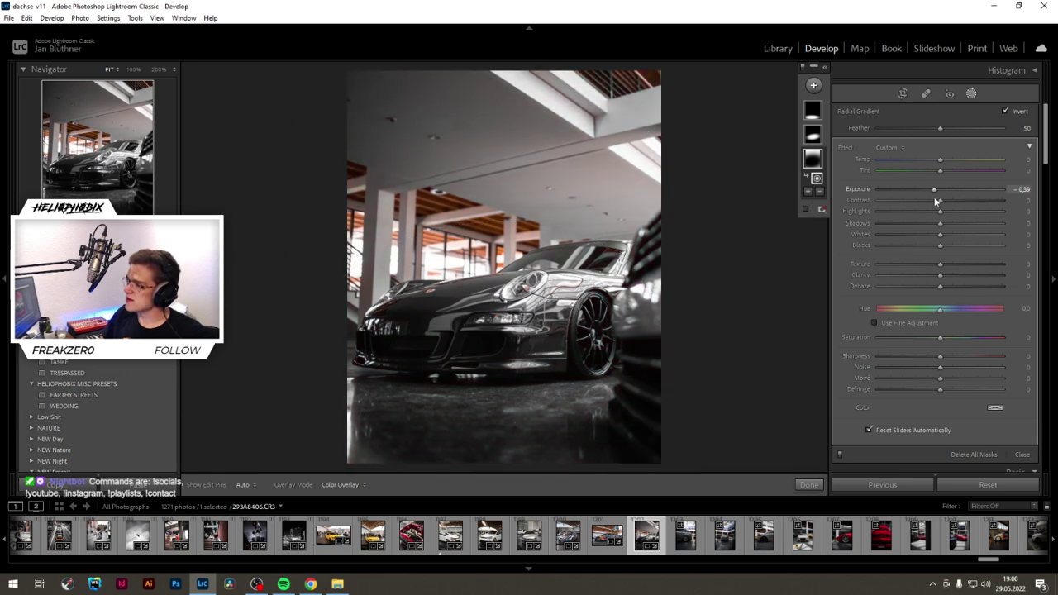
{"action": "left_click", "coordinate": [810, 485]}
Step: Add a small, flat radial gradient mask over the Porsche's front bumper and grille
{"action": "left_click", "coordinate": [971, 93]}
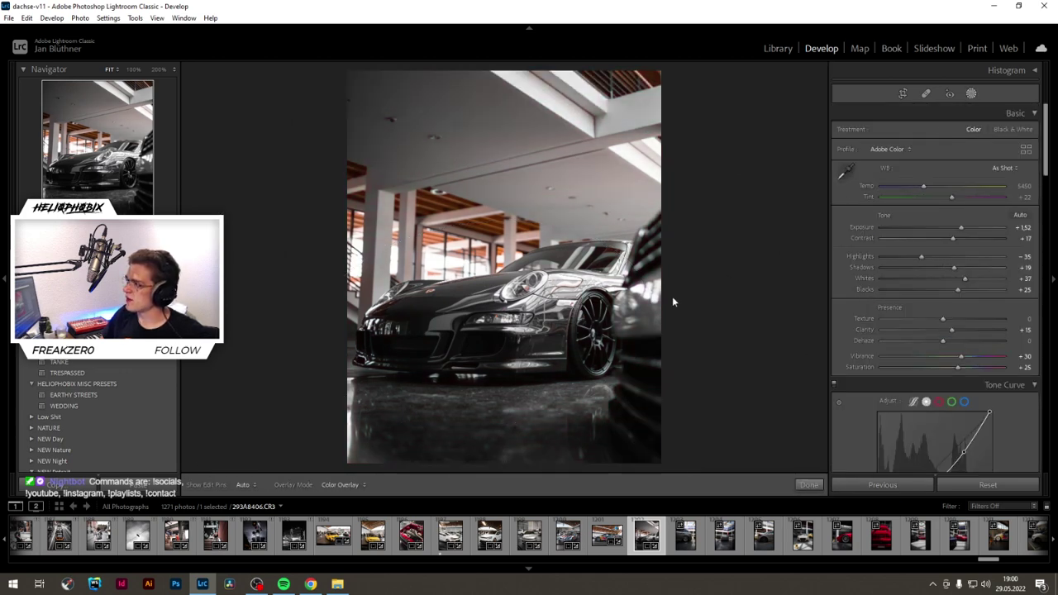
{"action": "key", "text": "shift+w"}
{"action": "left_click", "coordinate": [814, 84]}
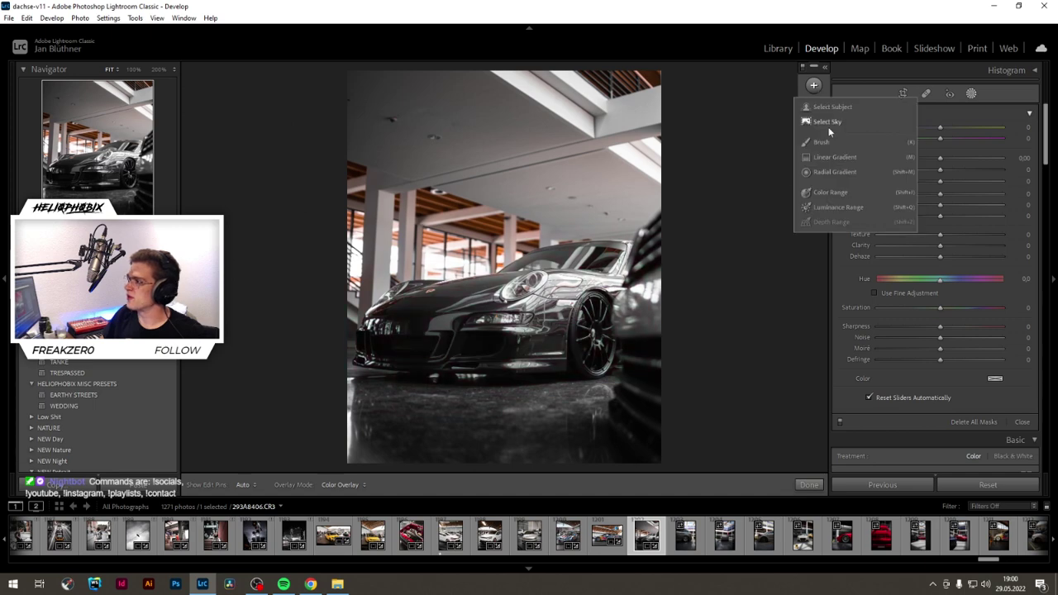
{"action": "left_click", "coordinate": [829, 172]}
{"action": "left_click_drag", "start_coordinate": [413, 335], "coordinate": [490, 373]}
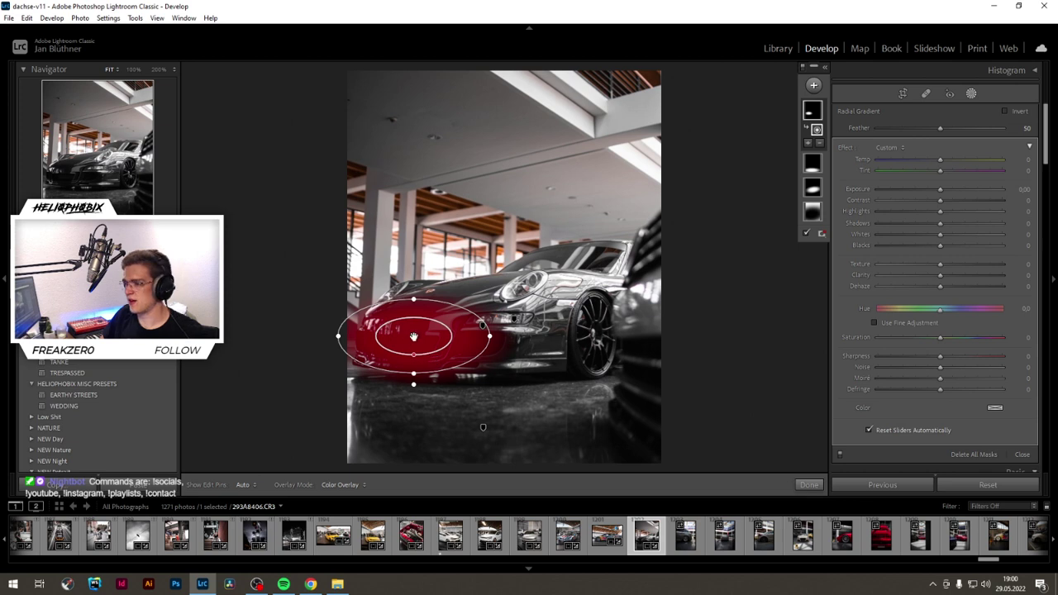
Step: Set the bumper mask's contrast to 25 and shadows to 49, and the photo's overall exposure to +1.74 and highlights to −39
{"action": "left_click_drag", "start_coordinate": [940, 189], "coordinate": [968, 223]}
{"action": "left_click_drag", "start_coordinate": [419, 343], "coordinate": [415, 342]}
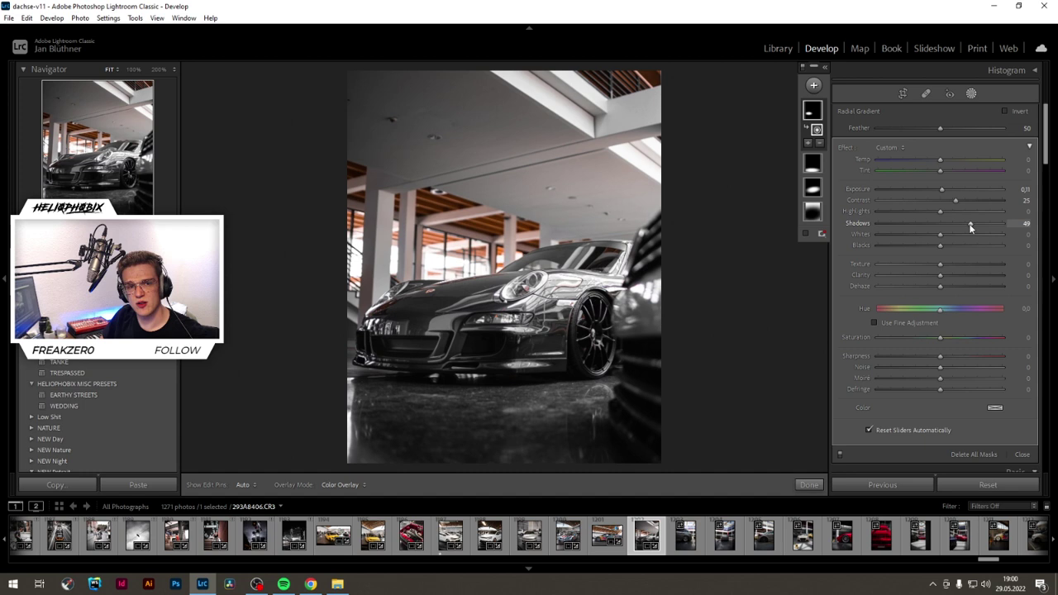
{"action": "left_click", "coordinate": [943, 189]}
{"action": "left_click", "coordinate": [817, 485]}
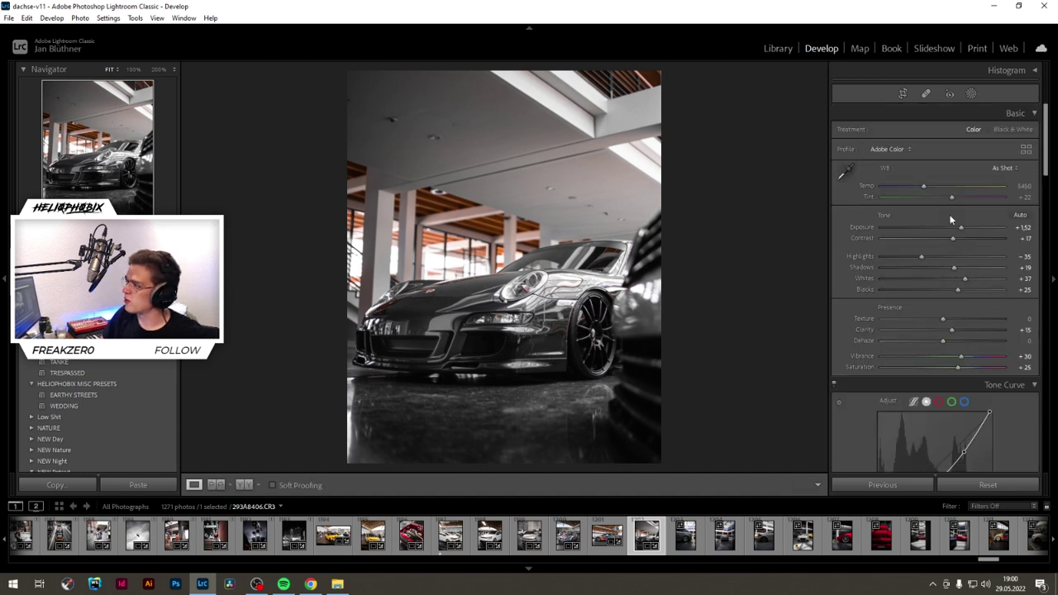
{"action": "left_click_drag", "start_coordinate": [963, 226], "coordinate": [966, 227]}
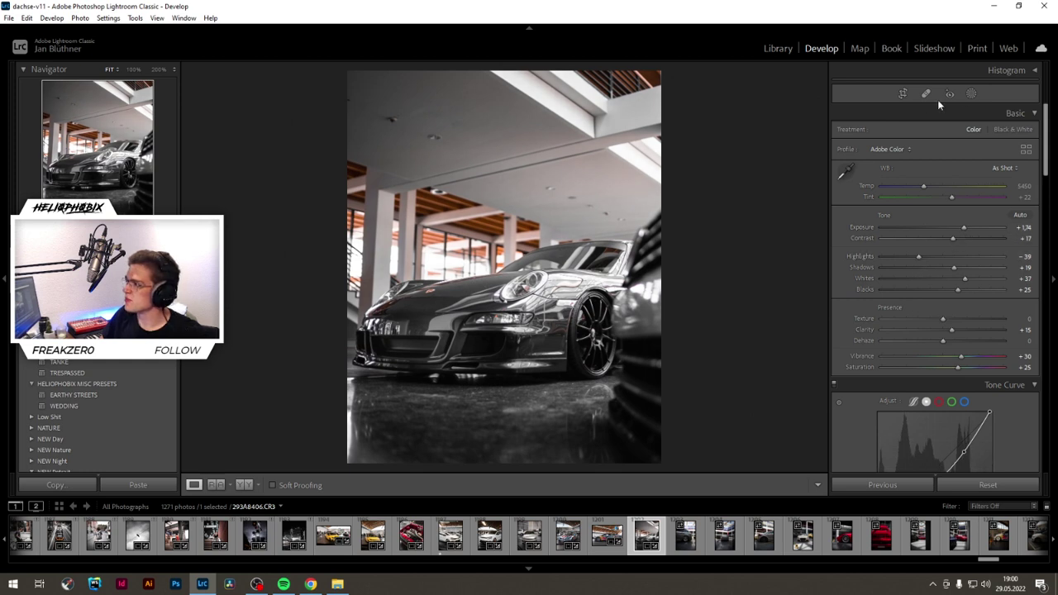
Step: Add a slanted linear gradient mask fading from the ceiling down to the Porsche's hood, with exposure at −0.64
{"action": "left_click", "coordinate": [970, 94]}
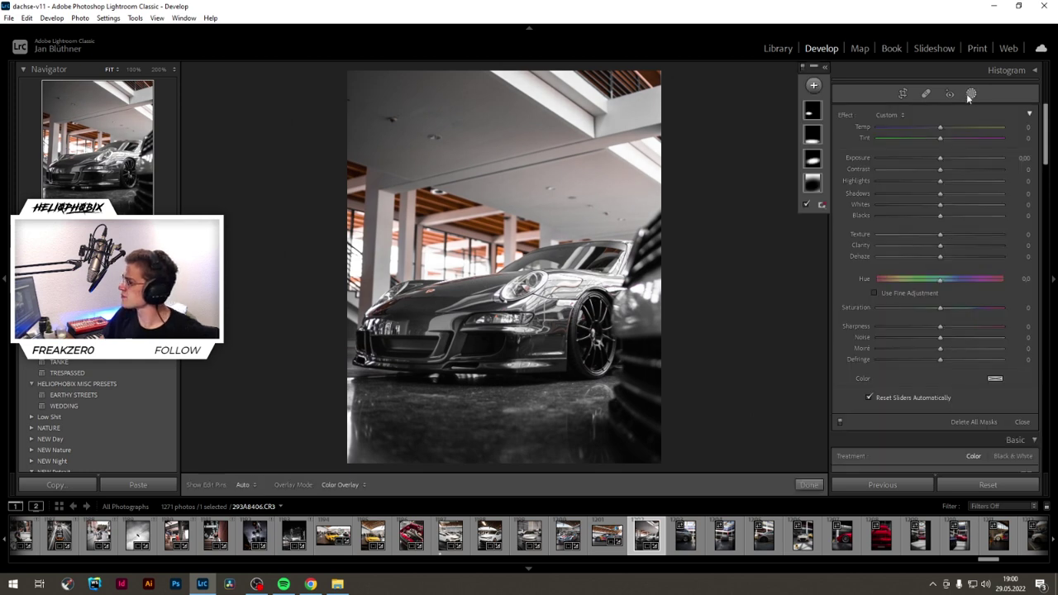
{"action": "left_click", "coordinate": [814, 85]}
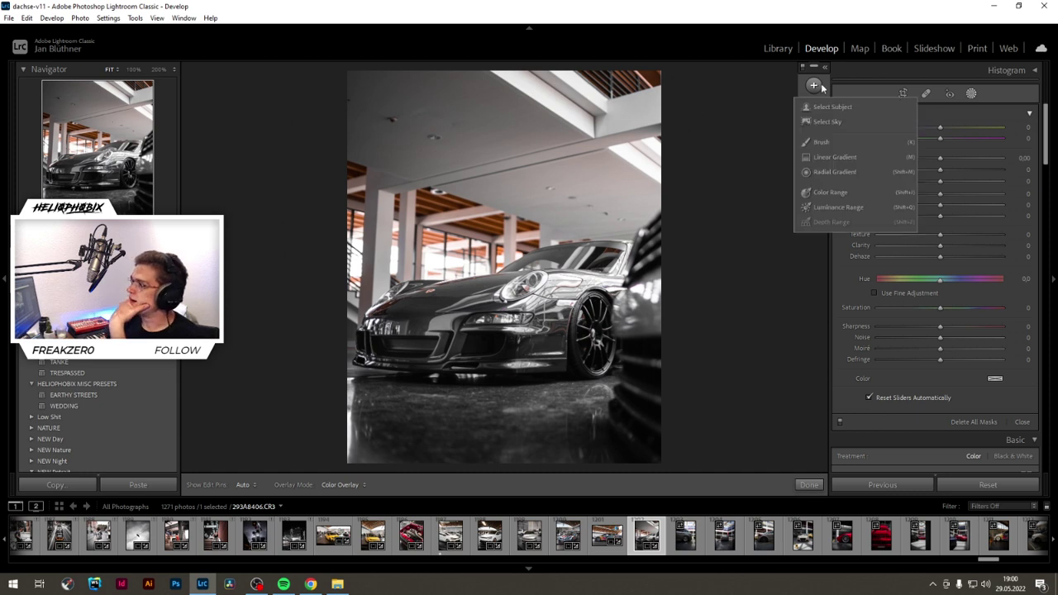
{"action": "left_click", "coordinate": [833, 157]}
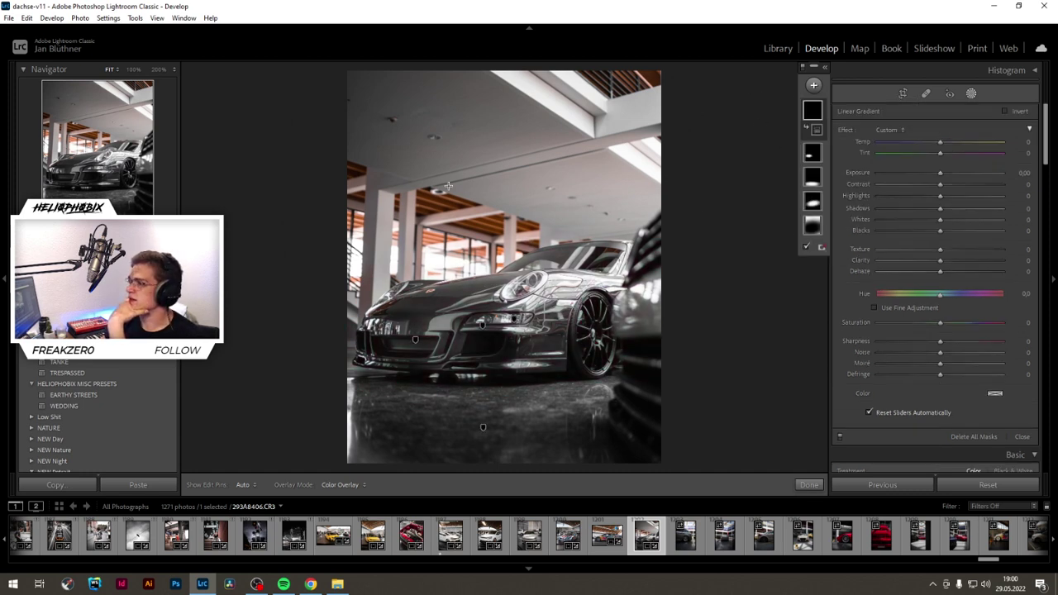
{"action": "left_click_drag", "start_coordinate": [448, 185], "coordinate": [495, 299]}
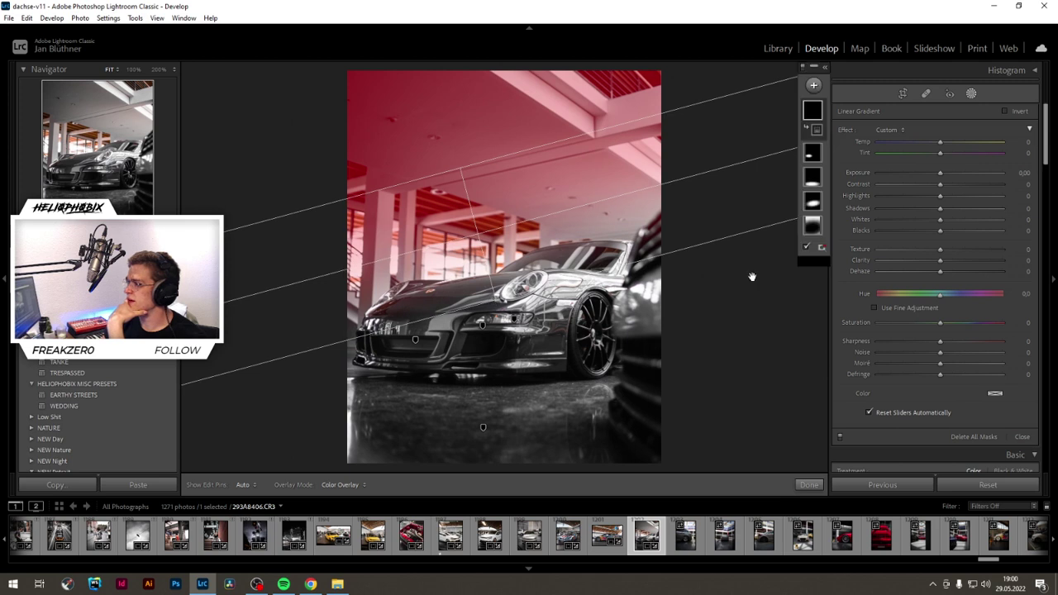
{"action": "left_click_drag", "start_coordinate": [941, 172], "coordinate": [927, 173]}
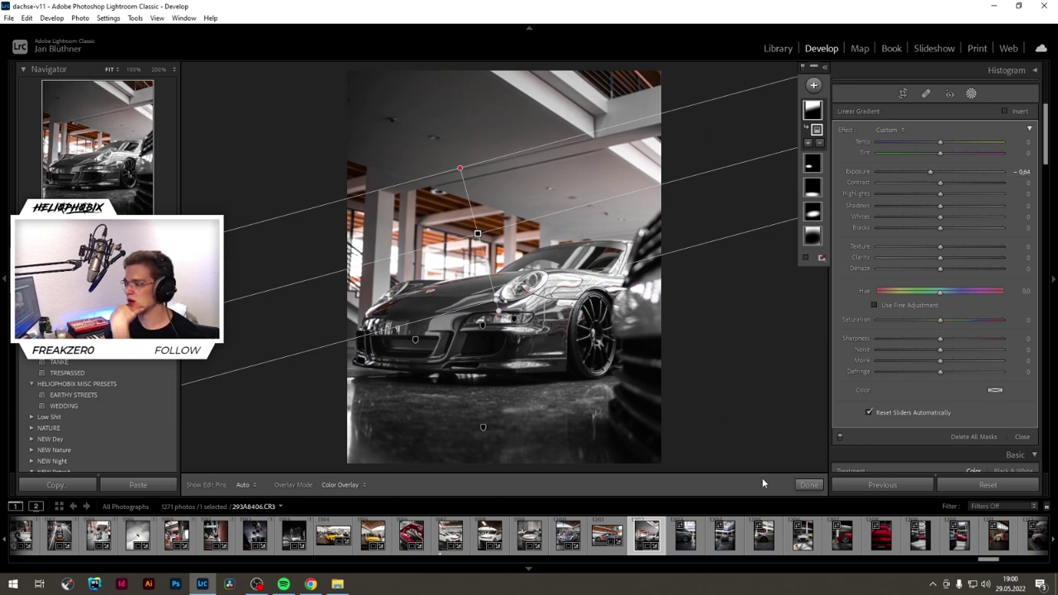
{"action": "left_click", "coordinate": [809, 484]}
Step: Set the photo's overall exposure to +1.79 and compare the edit side by side with the original
{"action": "left_click_drag", "start_coordinate": [963, 227], "coordinate": [965, 227]}
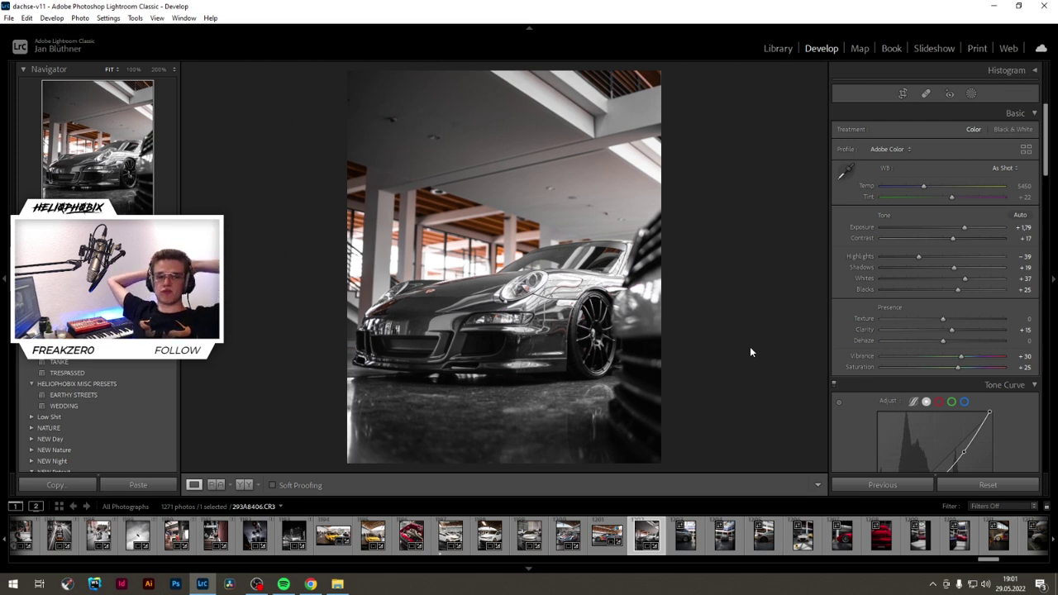
{"action": "key", "text": "y"}
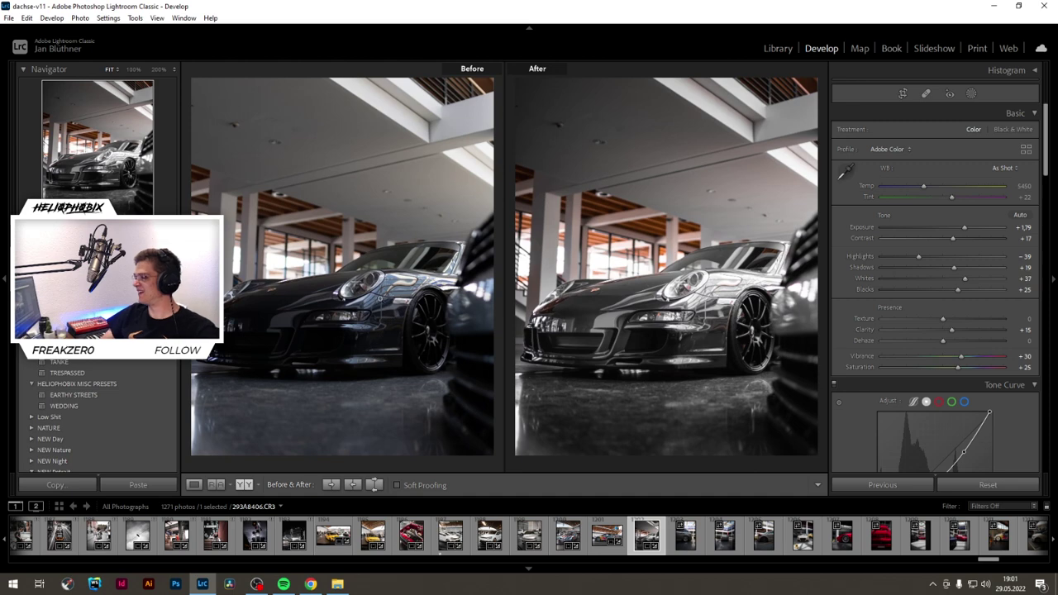
{"action": "key", "text": "y"}
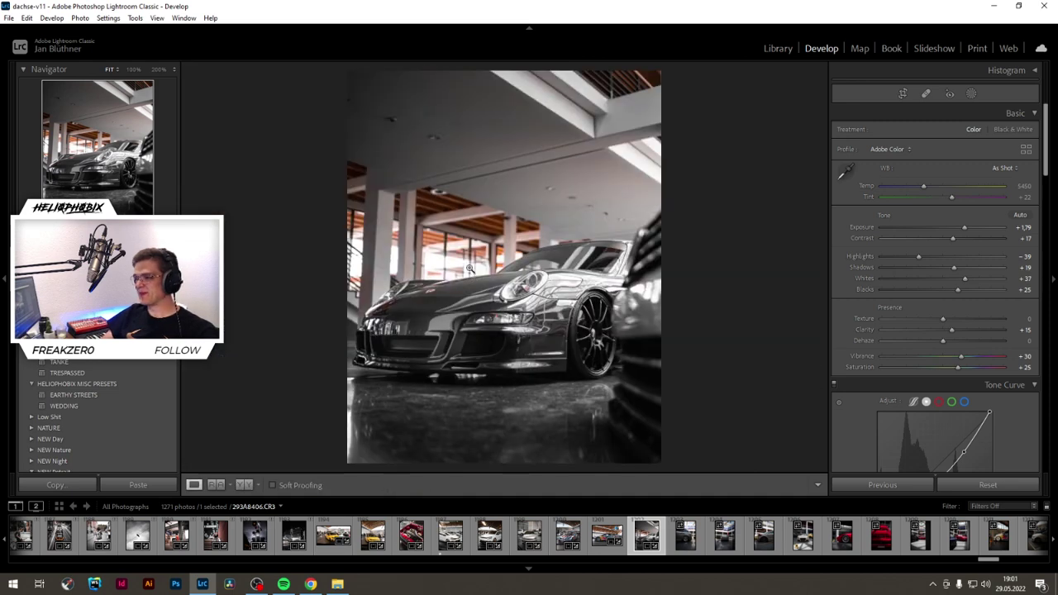
Step: Open the next photo, the grey station wagon's rear, and apply the EARTHY STREETS preset
{"action": "left_click", "coordinate": [684, 537]}
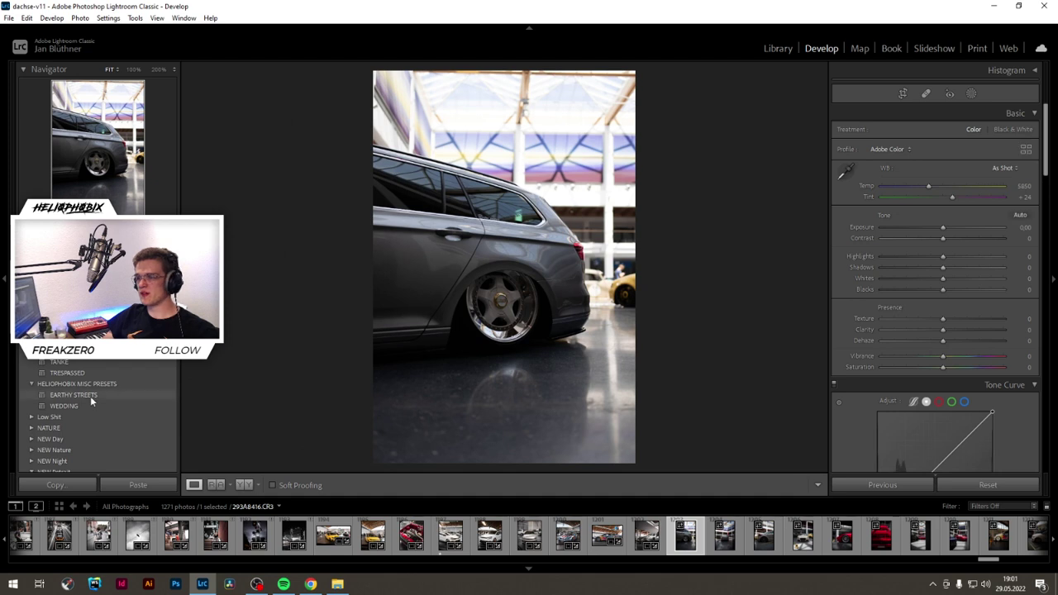
{"action": "mouse_move", "coordinate": [90, 396]}
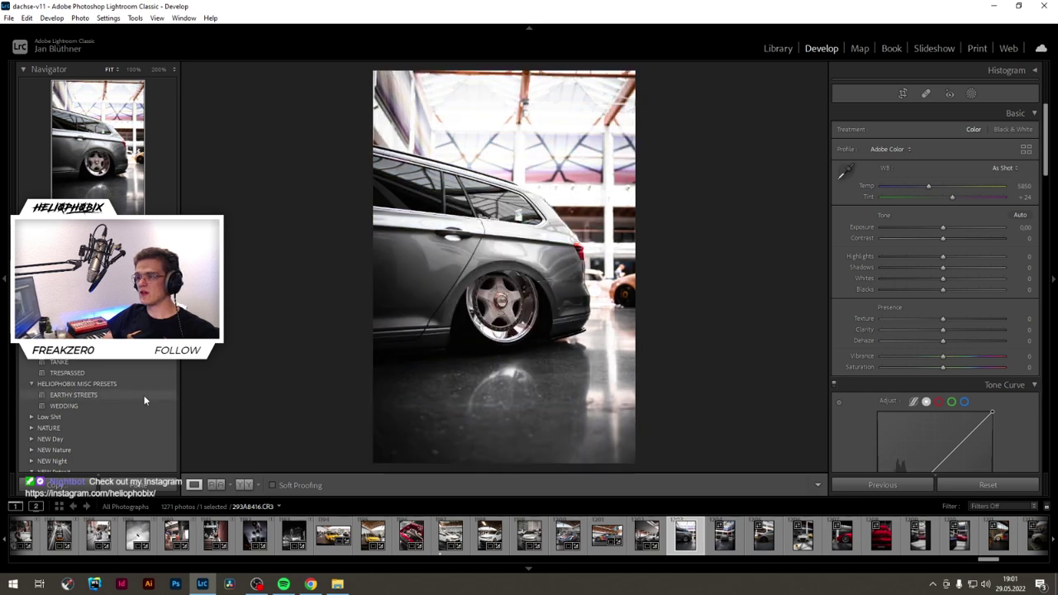
{"action": "left_click", "coordinate": [141, 397]}
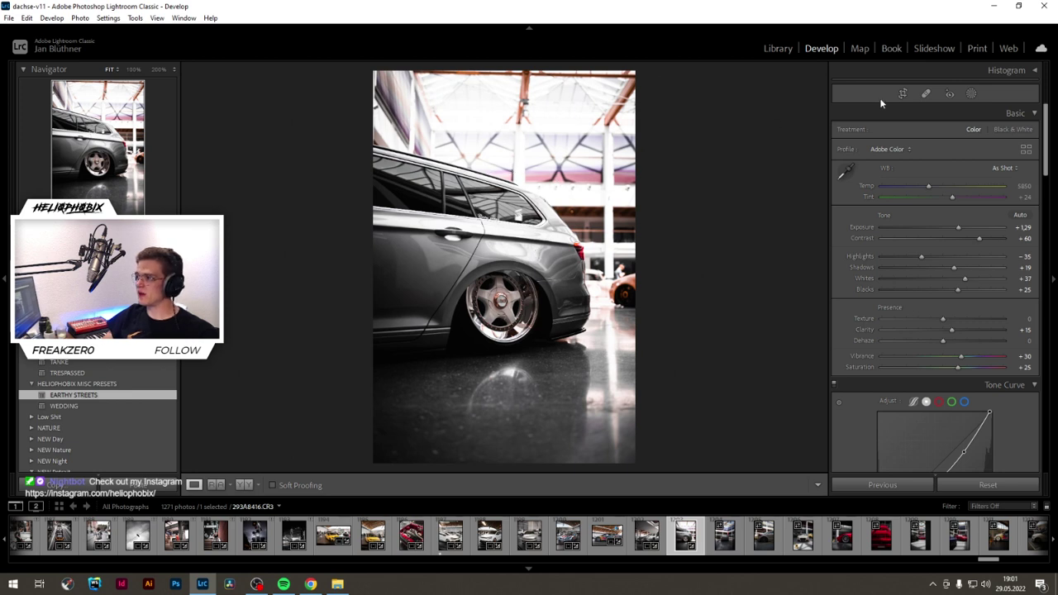
Step: Crop the wagon photo to 4 x 5, tightening and repositioning the frame around the car's rear wheel
{"action": "left_click", "coordinate": [903, 93]}
{"action": "left_click", "coordinate": [1010, 138]}
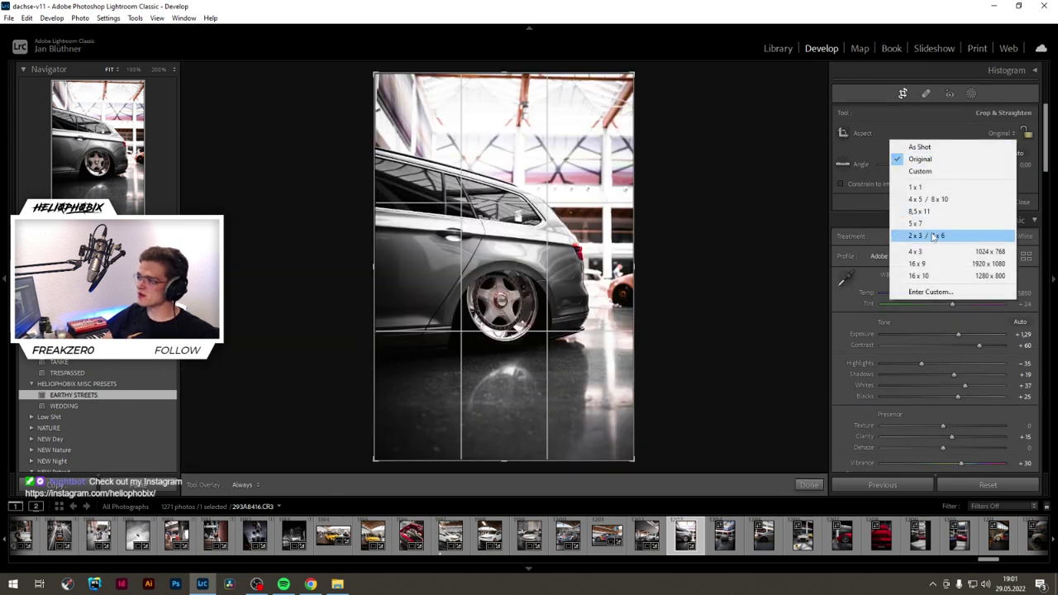
{"action": "left_click", "coordinate": [932, 207]}
{"action": "left_click_drag", "start_coordinate": [562, 267], "coordinate": [565, 279]}
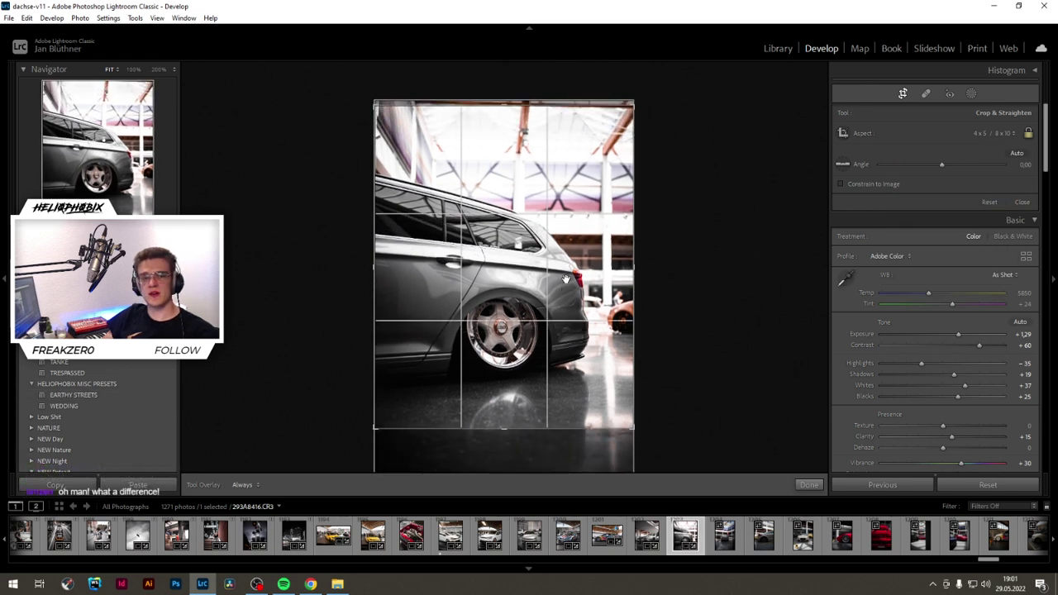
{"action": "left_click_drag", "start_coordinate": [634, 279], "coordinate": [627, 279]}
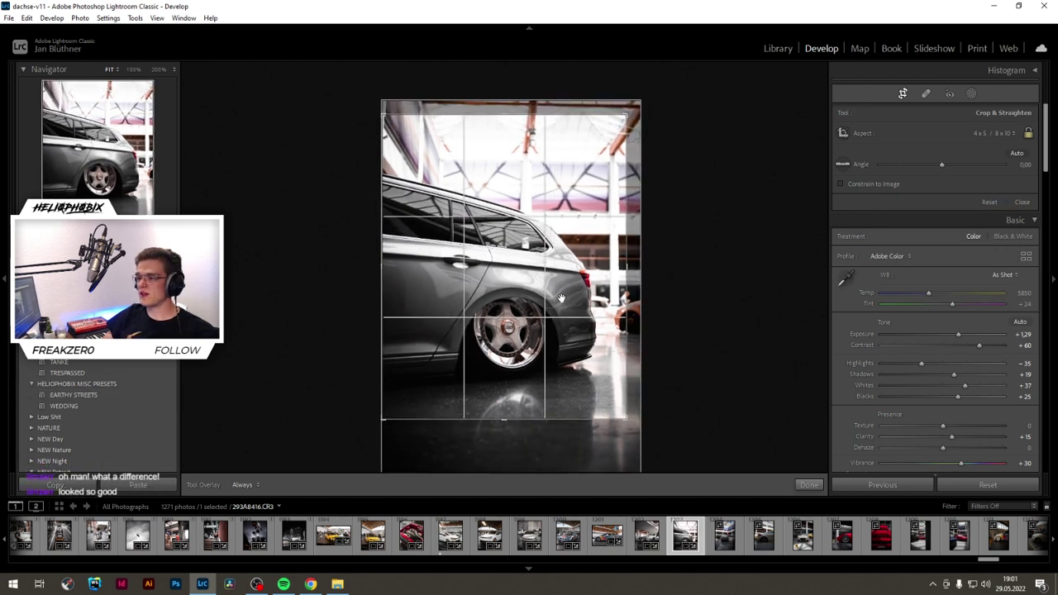
{"action": "left_click_drag", "start_coordinate": [562, 297], "coordinate": [576, 287]}
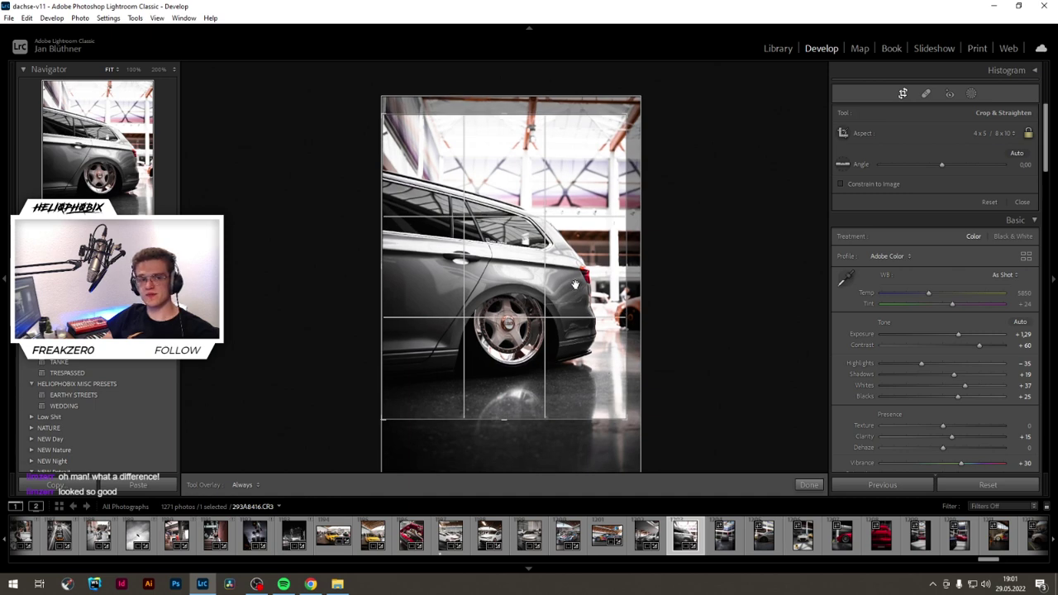
{"action": "key", "text": "Return"}
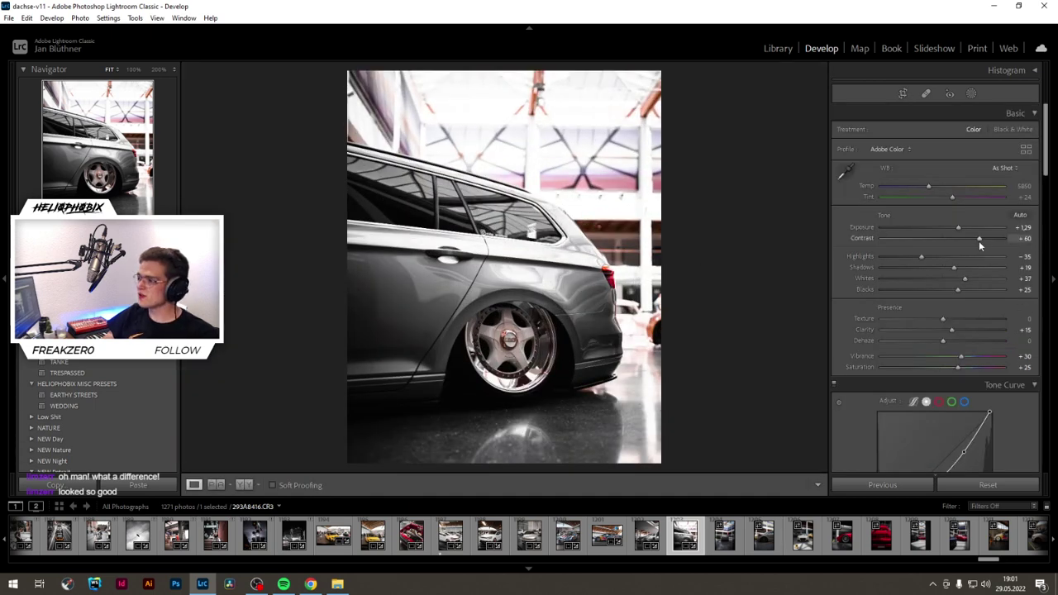
Step: Set the wagon photo's contrast to +45 and shadows to +21
{"action": "left_click_drag", "start_coordinate": [954, 267], "coordinate": [957, 271]}
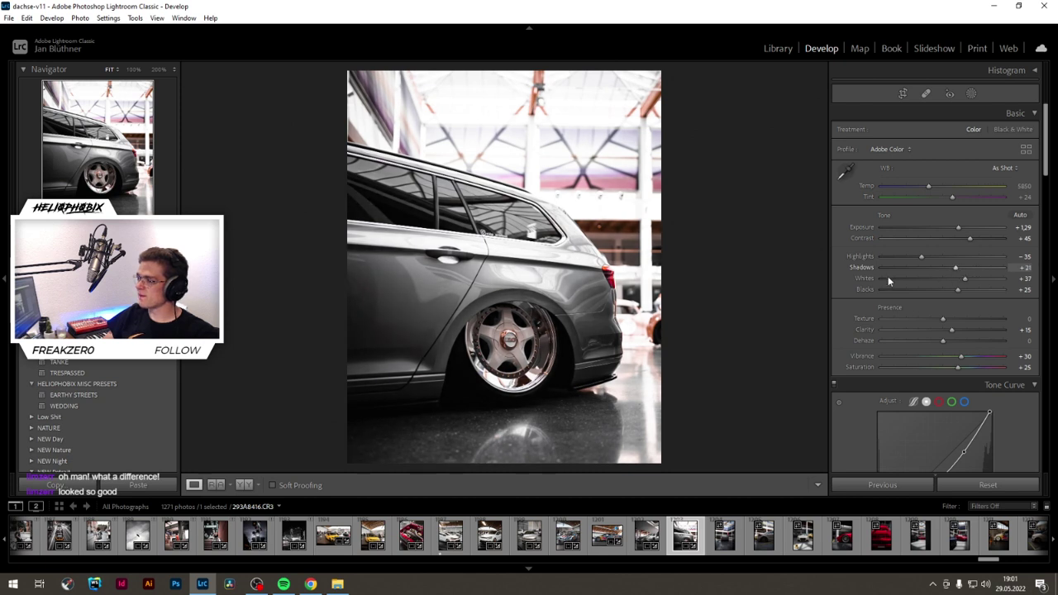
Step: Reduce the purple saturation to −55 and the magenta saturation to −100 in the wagon photo
{"action": "scroll", "coordinate": [857, 315], "scroll_direction": "down", "scroll_amount": 5}
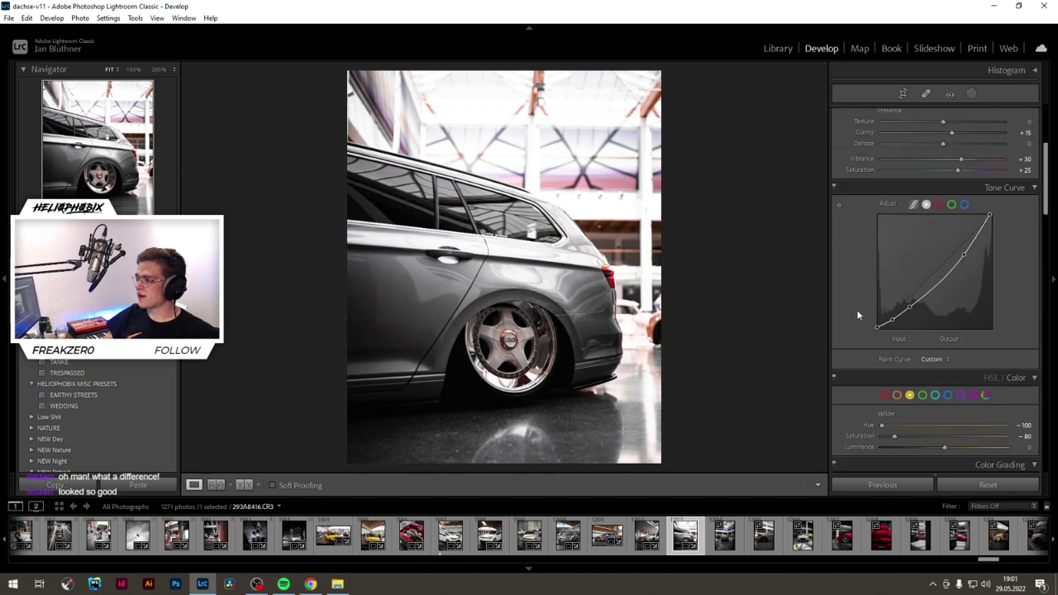
{"action": "left_click", "coordinate": [962, 396]}
{"action": "left_click_drag", "start_coordinate": [919, 437], "coordinate": [913, 436]}
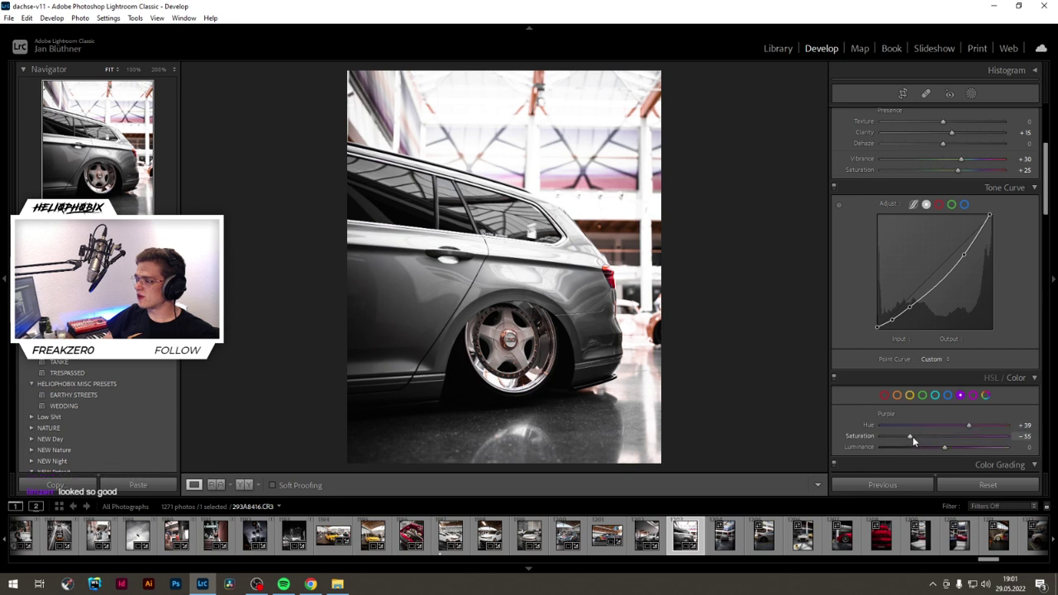
{"action": "left_click", "coordinate": [973, 396]}
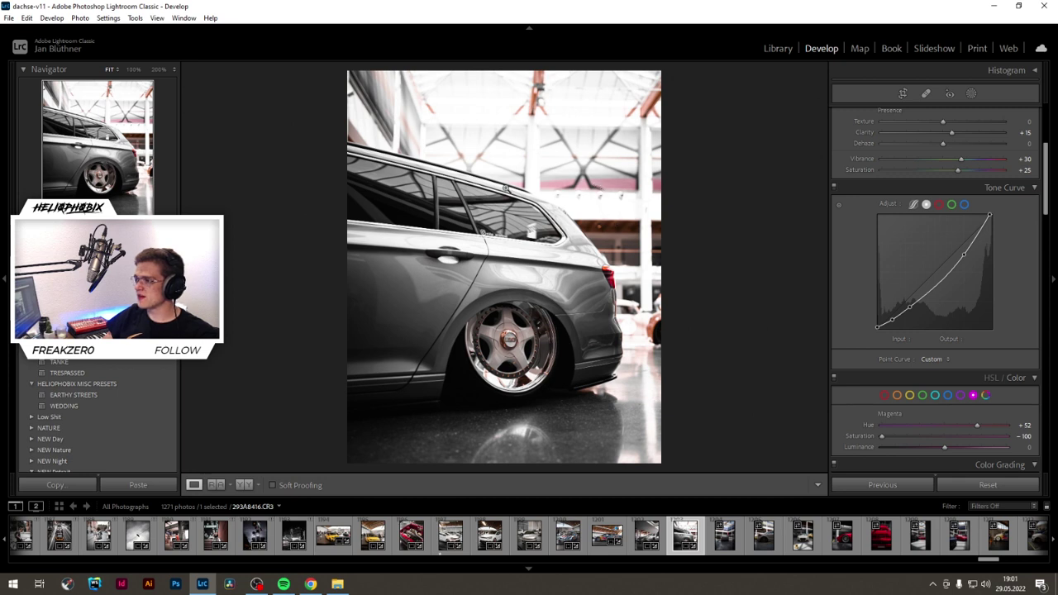
Step: Add a flat radial gradient mask over the magenta-tinted beam behind the wagon's rear roof and set its saturation to −100
{"action": "left_click", "coordinate": [972, 93]}
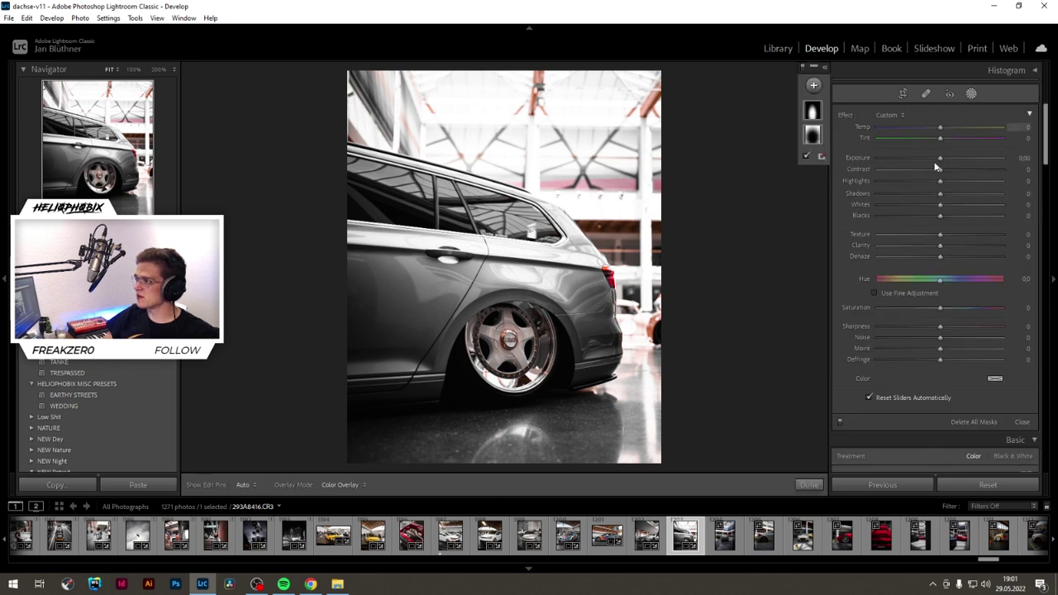
{"action": "left_click", "coordinate": [815, 87]}
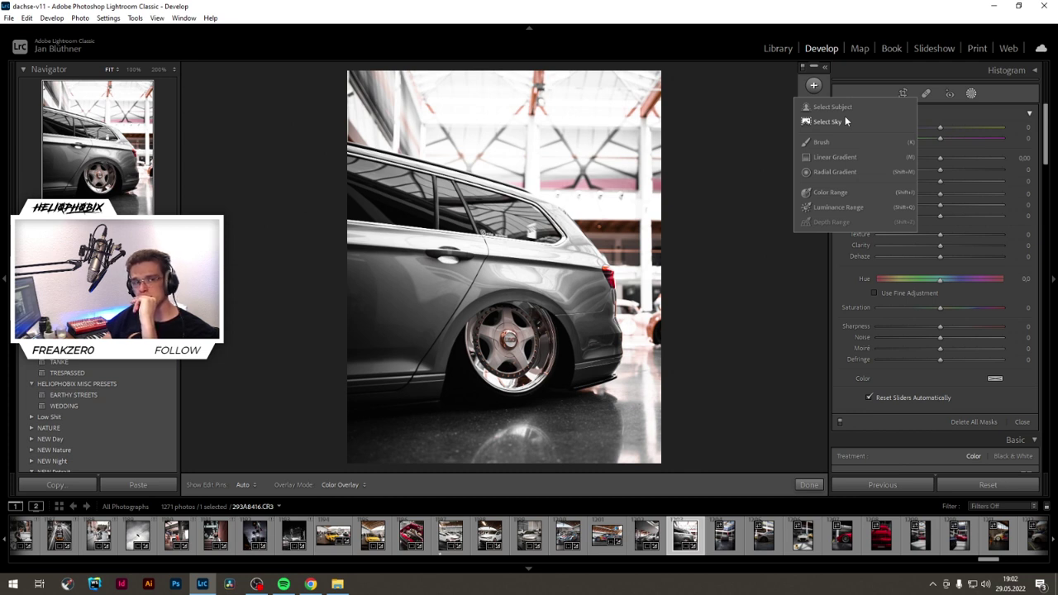
{"action": "left_click", "coordinate": [825, 172]}
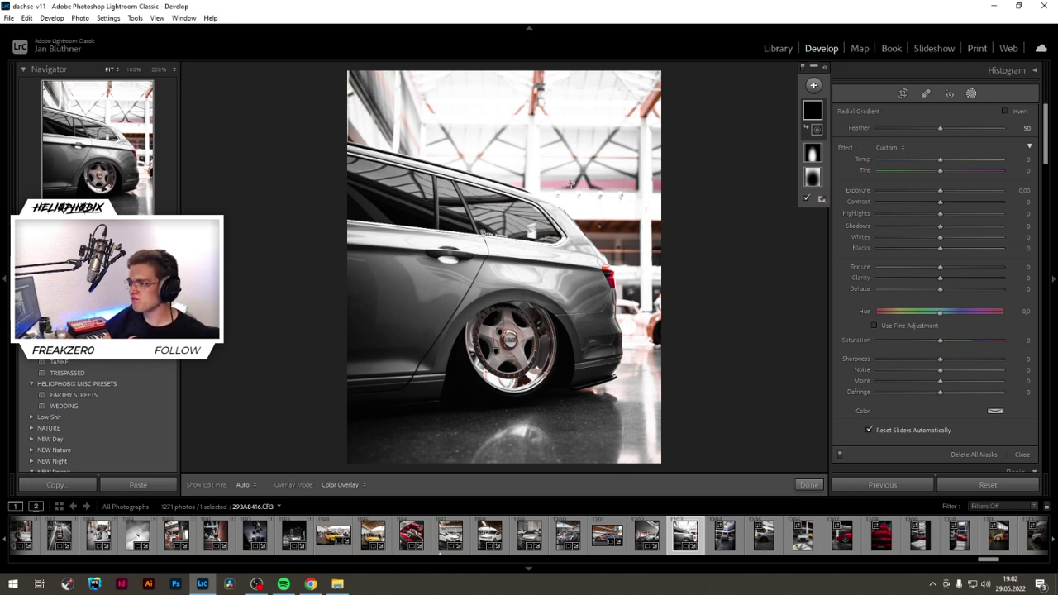
{"action": "left_click_drag", "start_coordinate": [571, 183], "coordinate": [699, 198]}
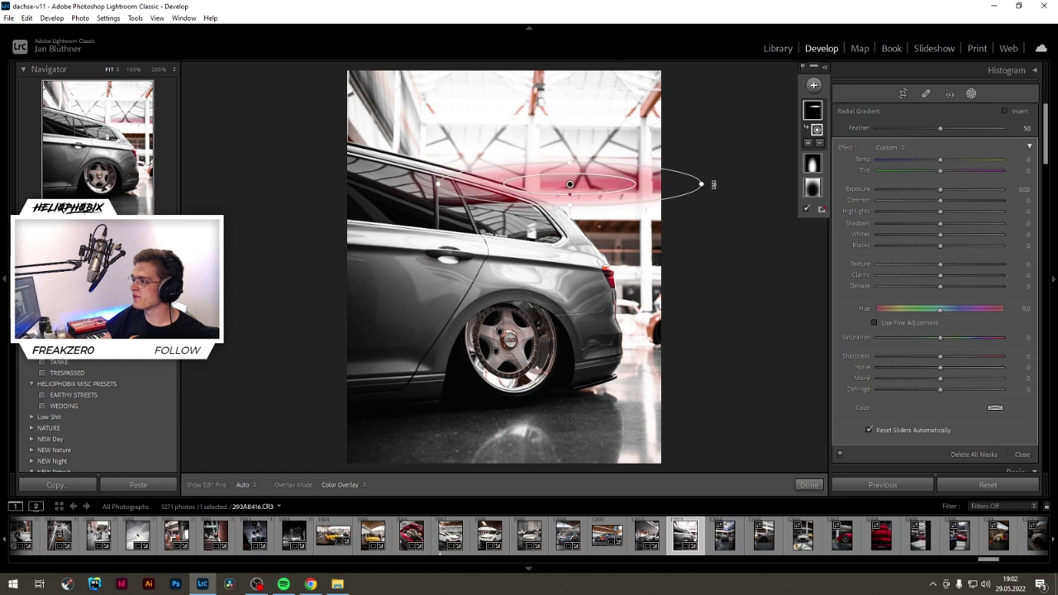
{"action": "left_click_drag", "start_coordinate": [699, 183], "coordinate": [681, 184]}
{"action": "left_click_drag", "start_coordinate": [571, 184], "coordinate": [589, 188]}
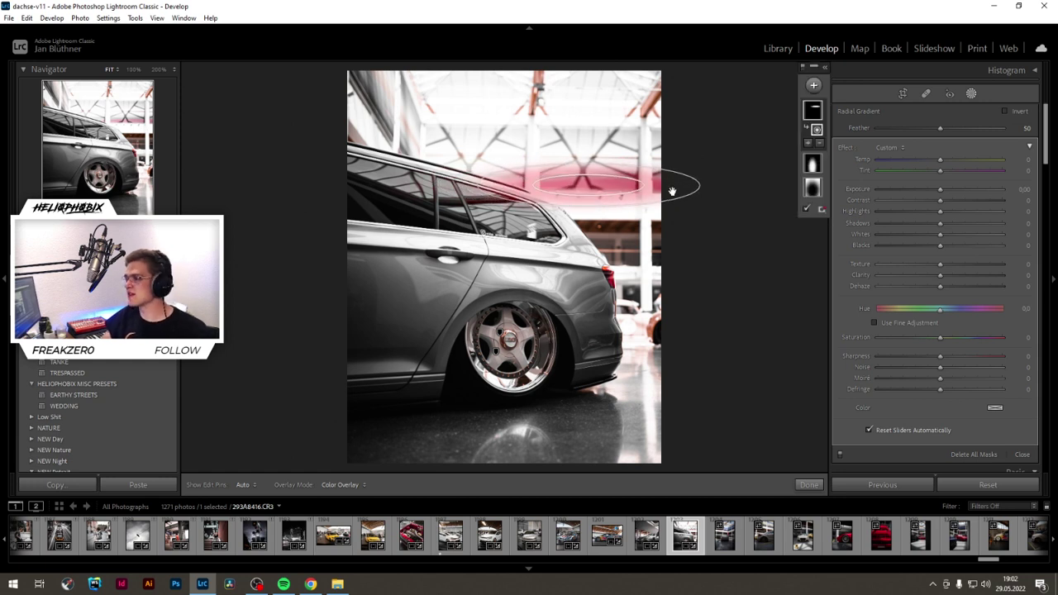
{"action": "left_click_drag", "start_coordinate": [699, 185], "coordinate": [685, 185]}
{"action": "left_click_drag", "start_coordinate": [589, 187], "coordinate": [584, 186]}
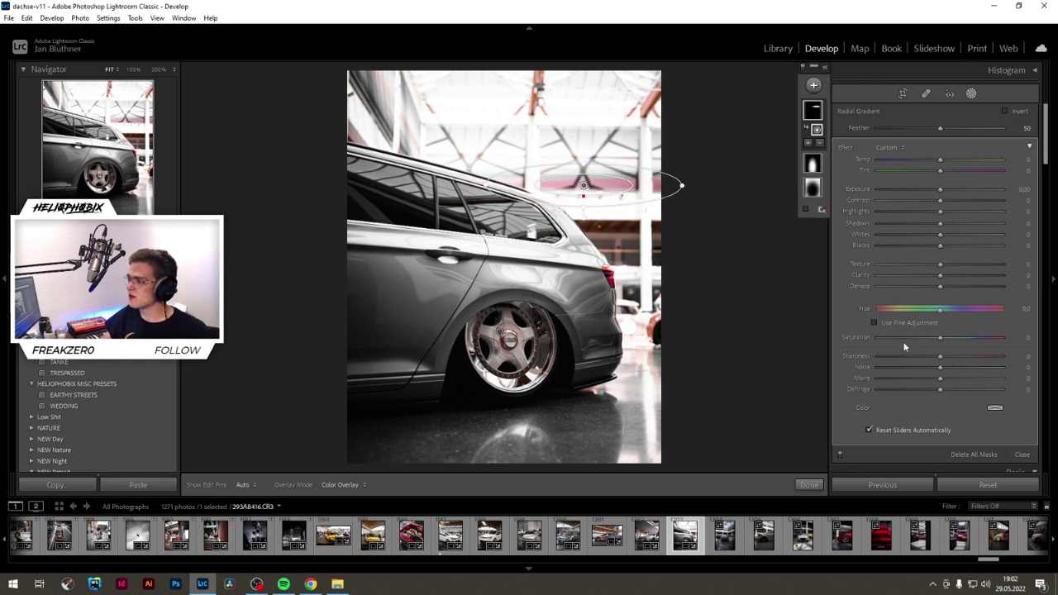
{"action": "left_click_drag", "start_coordinate": [921, 336], "coordinate": [713, 351]}
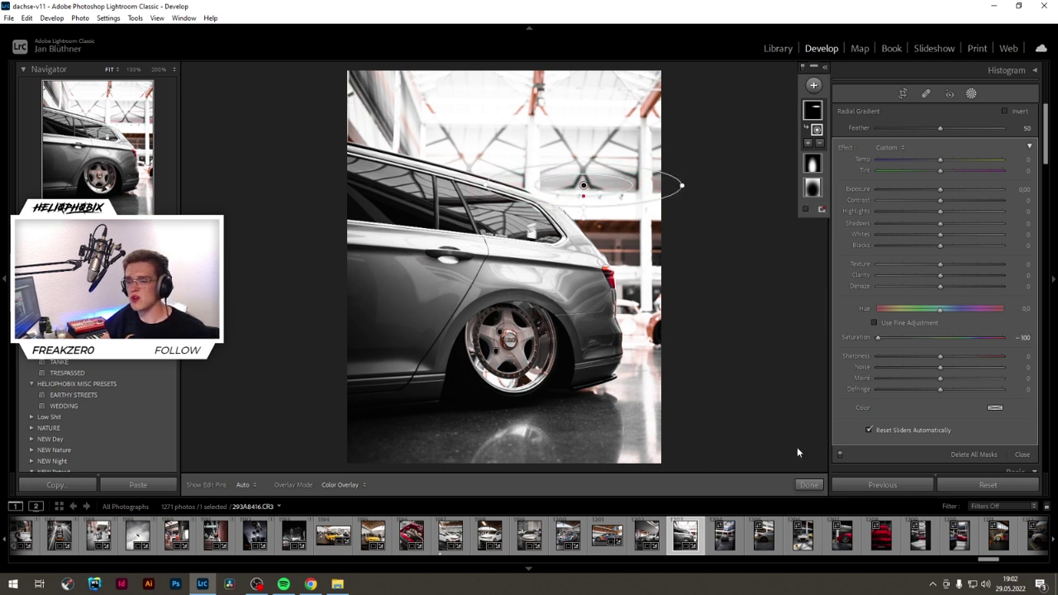
{"action": "left_click", "coordinate": [807, 485]}
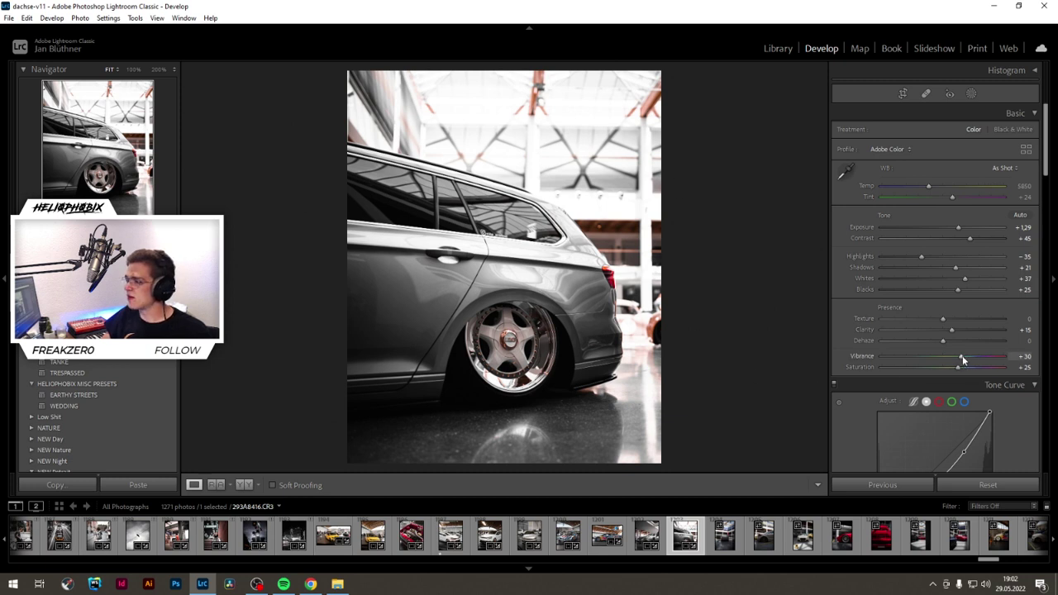
Step: Set the wagon photo's vibrance to +58 and fine-tune the position of its 4 x 5 crop
{"action": "left_click_drag", "start_coordinate": [962, 355], "coordinate": [980, 356]}
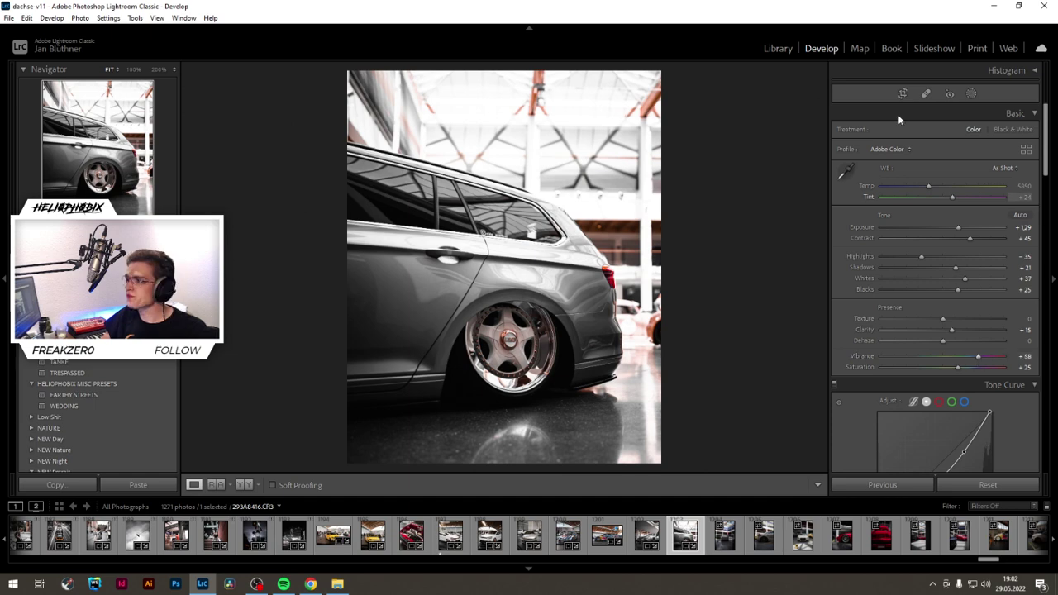
{"action": "left_click", "coordinate": [903, 94]}
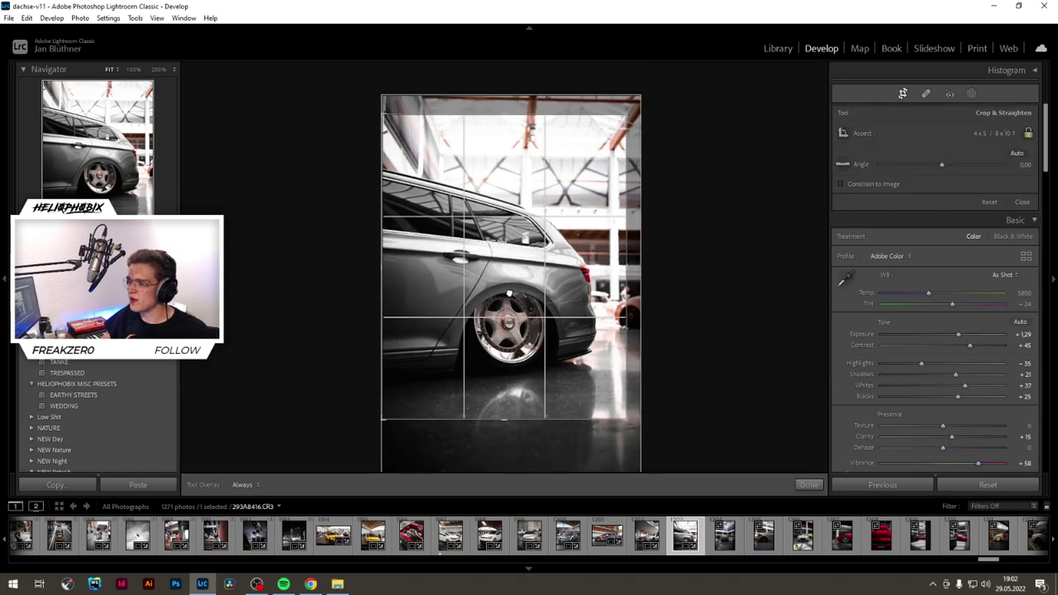
{"action": "key", "text": "Return"}
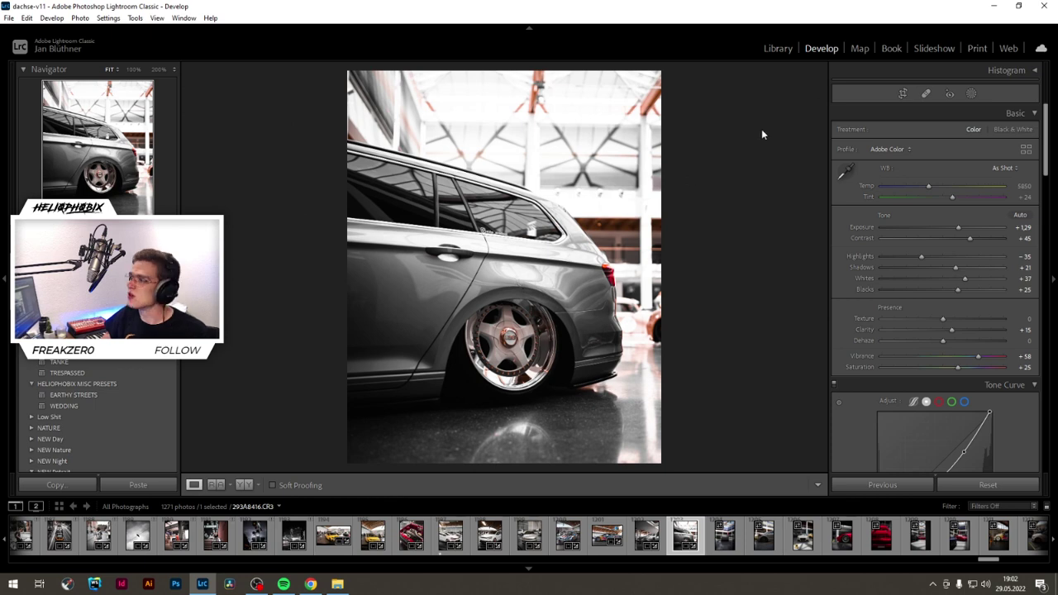
Step: Enlarge and reposition the inverted darkening radial gradient so its clear centre spans the car from door to tail and the floor below
{"action": "key", "text": "shift+w"}
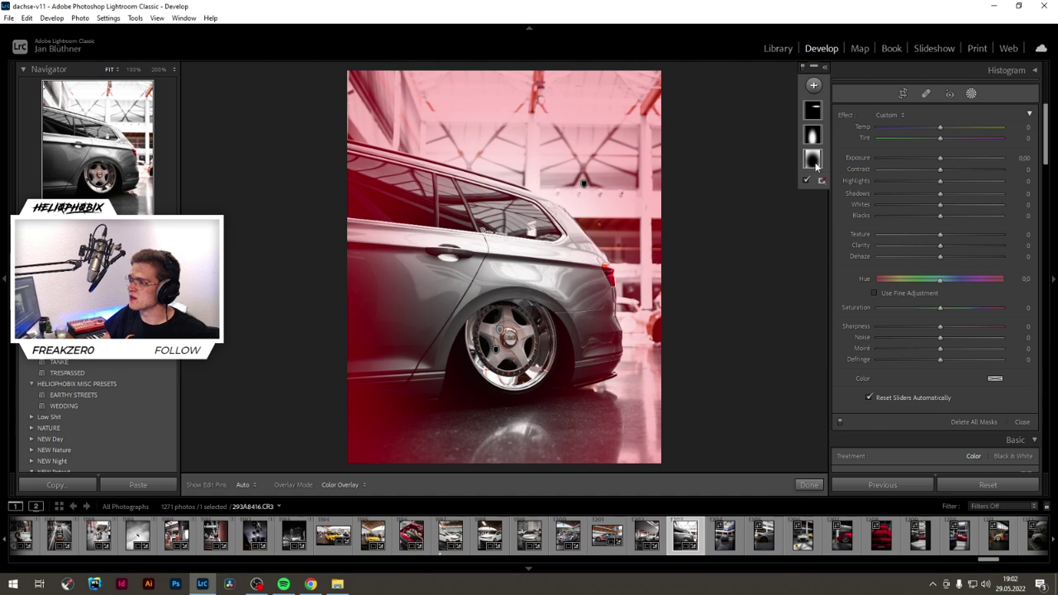
{"action": "left_click", "coordinate": [814, 159]}
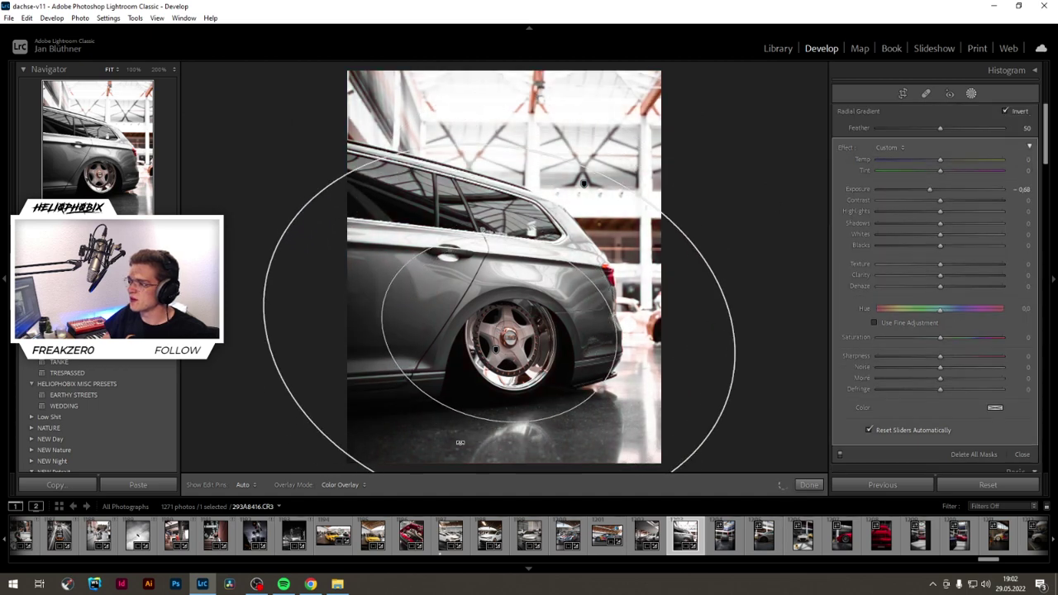
{"action": "left_click_drag", "start_coordinate": [460, 443], "coordinate": [508, 456]}
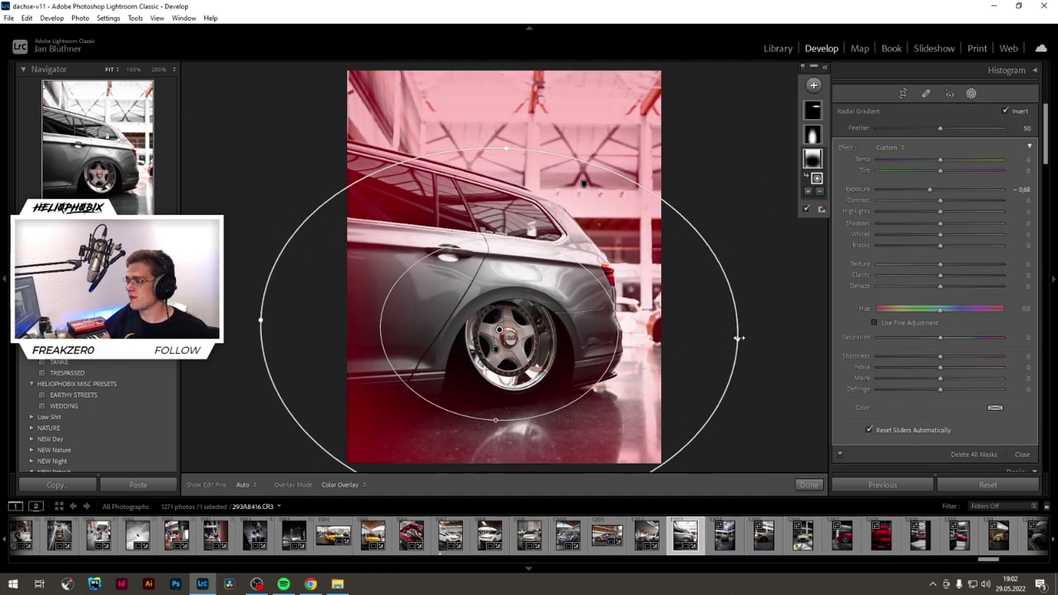
{"action": "left_click_drag", "start_coordinate": [739, 338], "coordinate": [826, 341]}
{"action": "left_click_drag", "start_coordinate": [499, 330], "coordinate": [397, 288]}
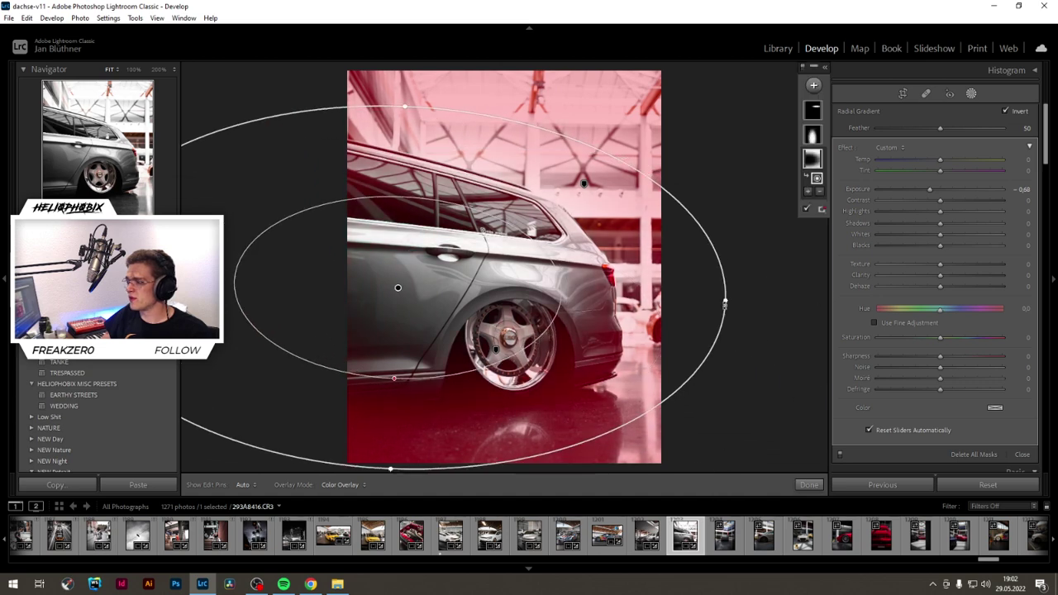
{"action": "left_click_drag", "start_coordinate": [725, 303], "coordinate": [827, 307]}
{"action": "left_click_drag", "start_coordinate": [398, 288], "coordinate": [477, 308]}
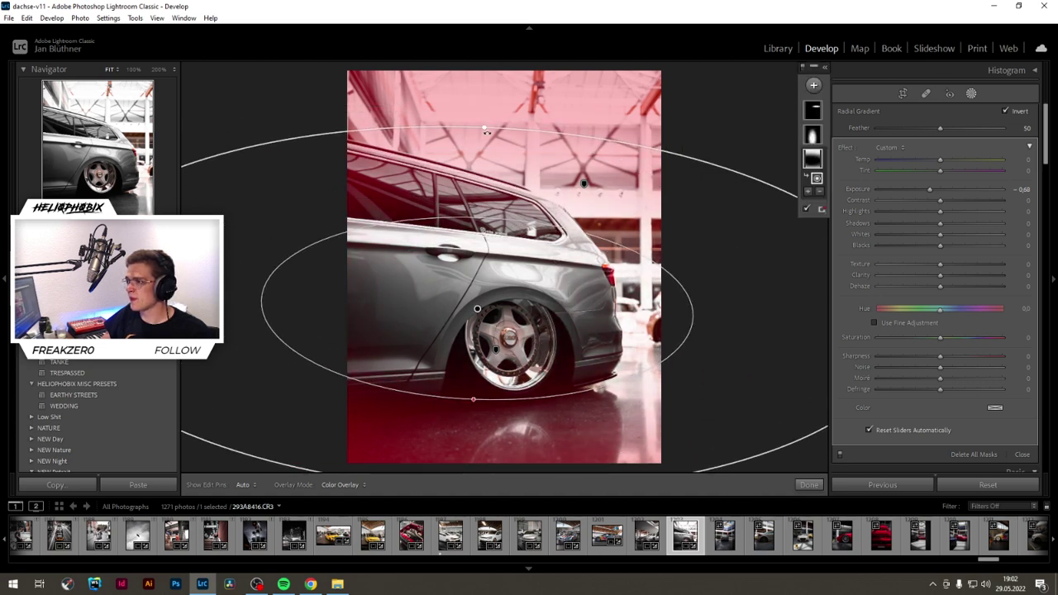
{"action": "left_click_drag", "start_coordinate": [485, 129], "coordinate": [494, 61]}
{"action": "left_click_drag", "start_coordinate": [515, 199], "coordinate": [499, 97]}
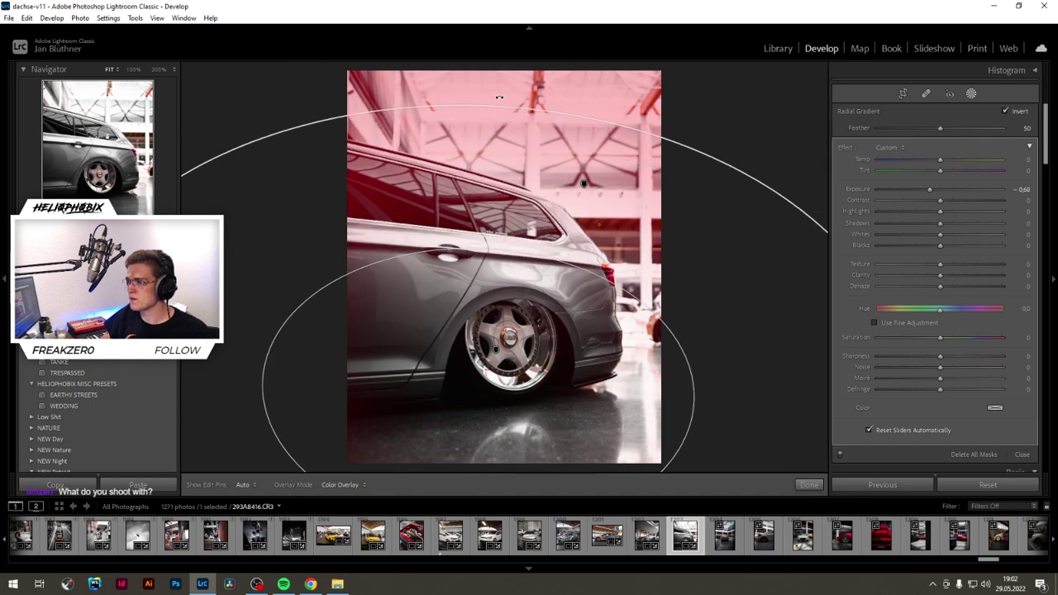
{"action": "left_click_drag", "start_coordinate": [546, 415], "coordinate": [537, 344]}
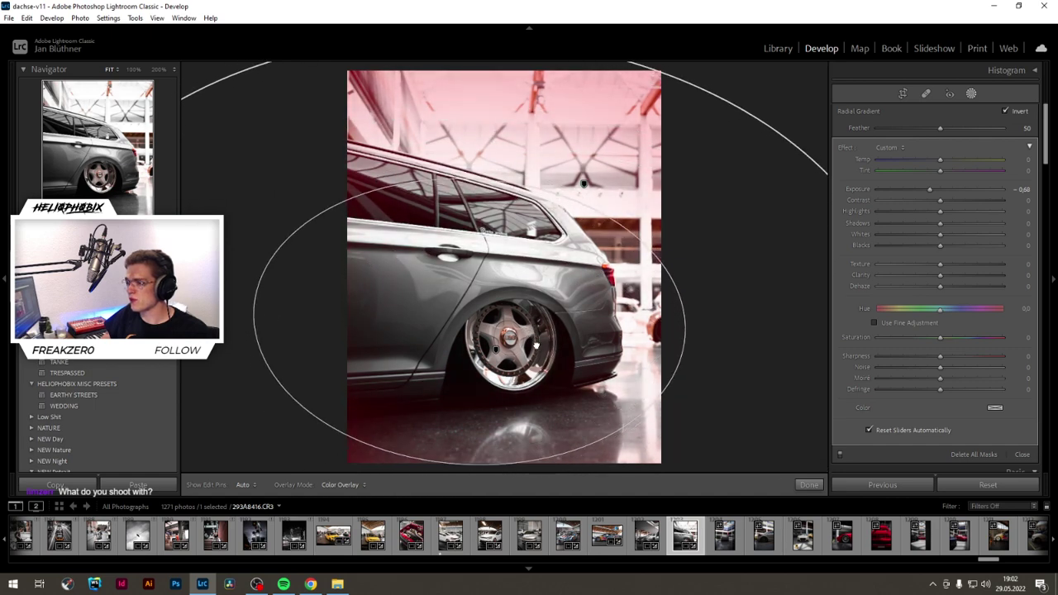
{"action": "left_click", "coordinate": [809, 485]}
Step: Open the brightening radial gradient mask around the wagon's rear wheel for editing
{"action": "left_click", "coordinate": [972, 94]}
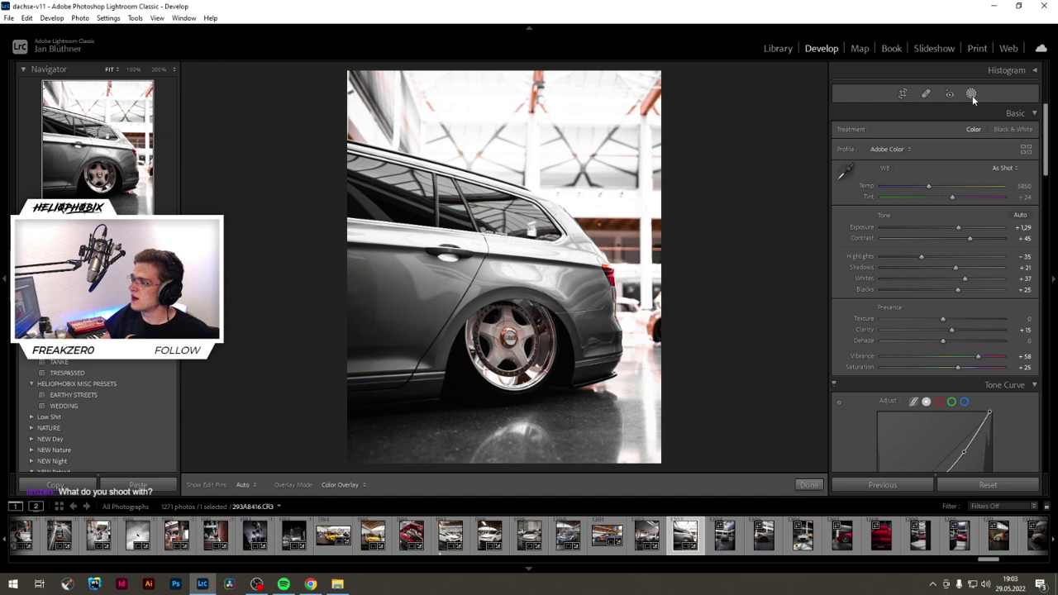
{"action": "left_click", "coordinate": [973, 95]}
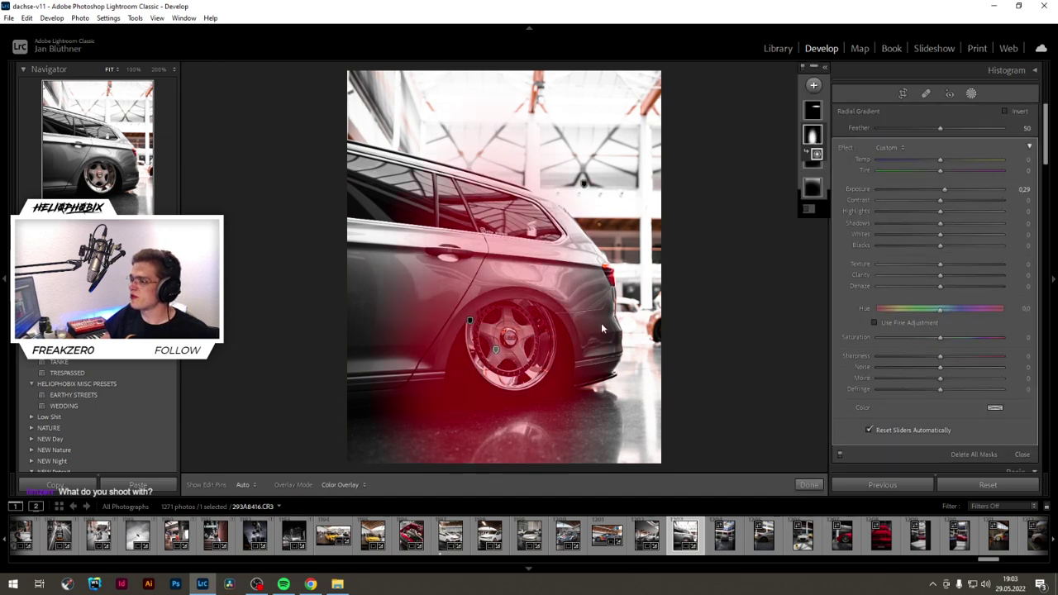
Step: Reshape the radial mask into a wide ellipse over the car's lower side and rear wheel, and set its Shadows to 12
{"action": "left_click_drag", "start_coordinate": [595, 344], "coordinate": [504, 433]}
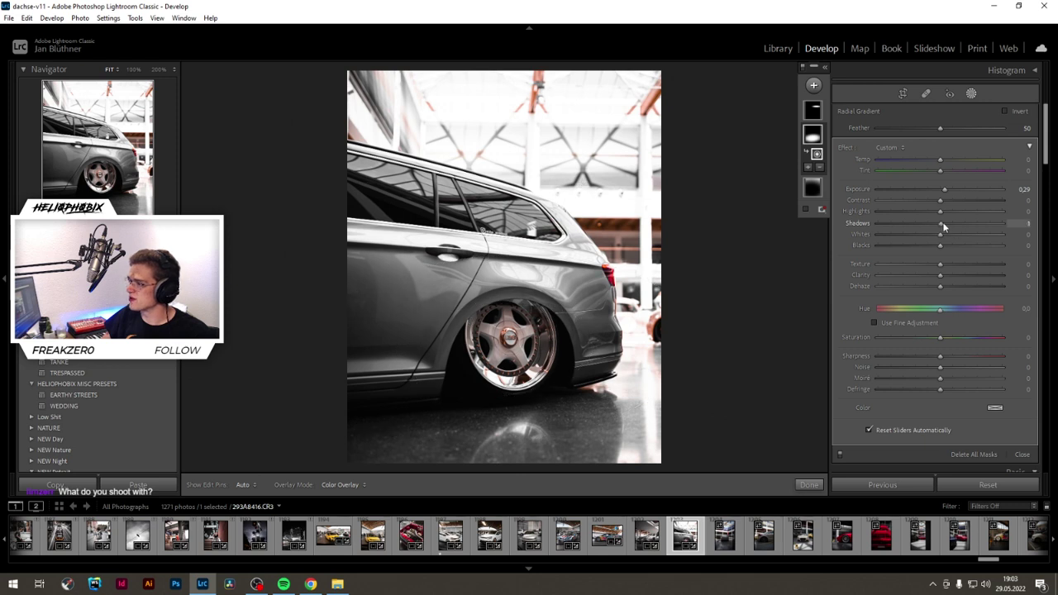
{"action": "left_click_drag", "start_coordinate": [943, 224], "coordinate": [948, 226]}
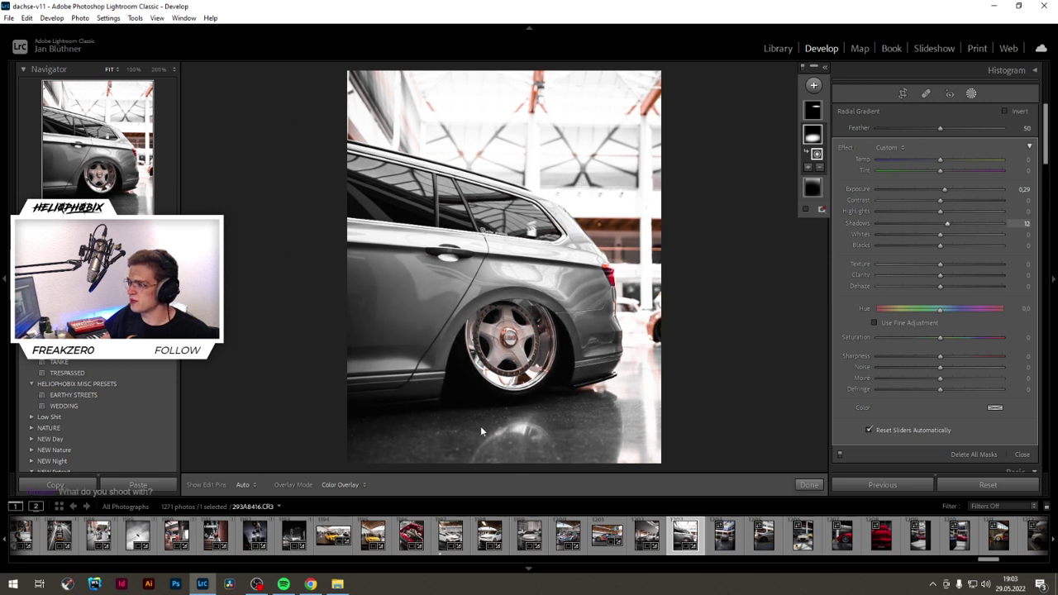
{"action": "left_click_drag", "start_coordinate": [501, 444], "coordinate": [501, 414]}
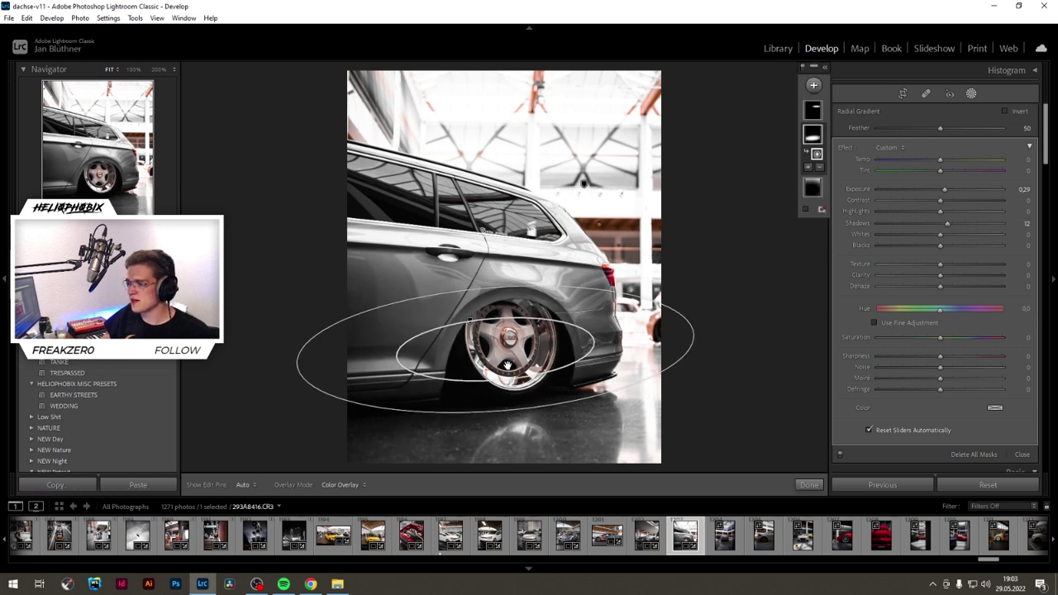
{"action": "left_click_drag", "start_coordinate": [494, 351], "coordinate": [487, 380]}
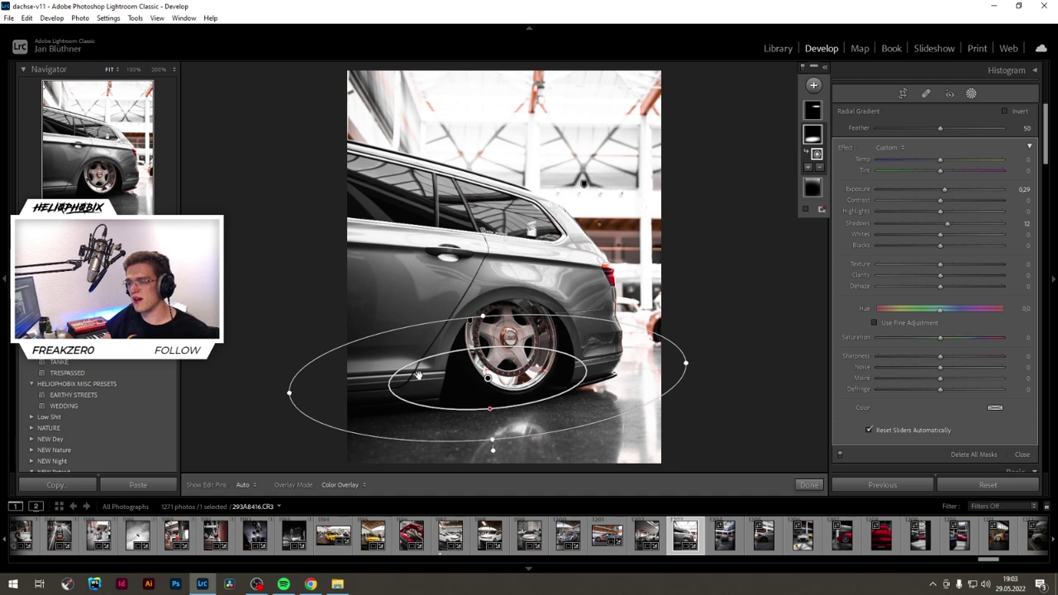
{"action": "left_click_drag", "start_coordinate": [445, 334], "coordinate": [420, 320]}
{"action": "left_click_drag", "start_coordinate": [656, 354], "coordinate": [638, 357]}
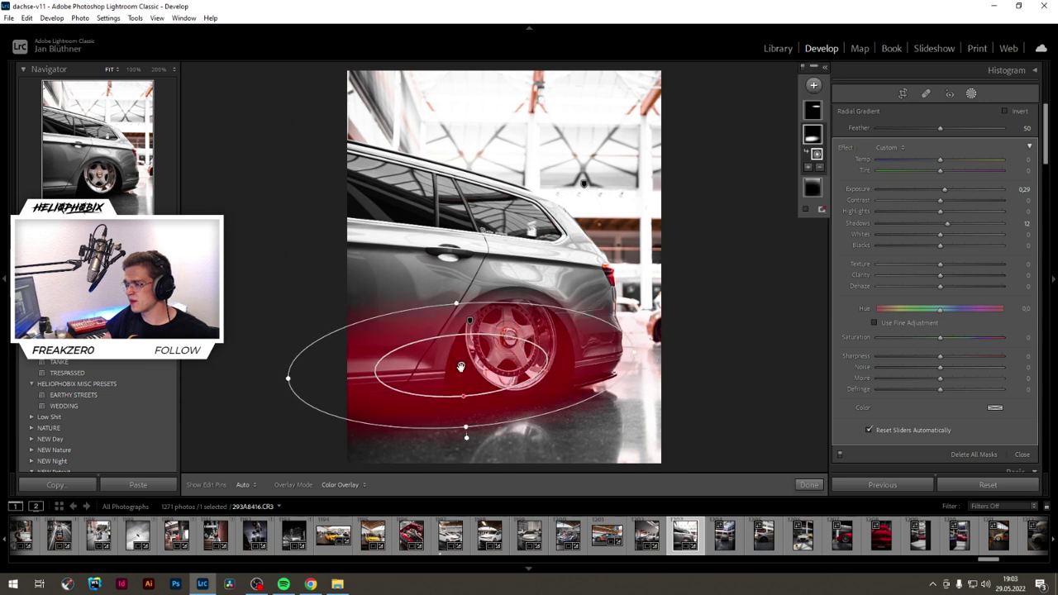
{"action": "left_click_drag", "start_coordinate": [459, 369], "coordinate": [464, 367]}
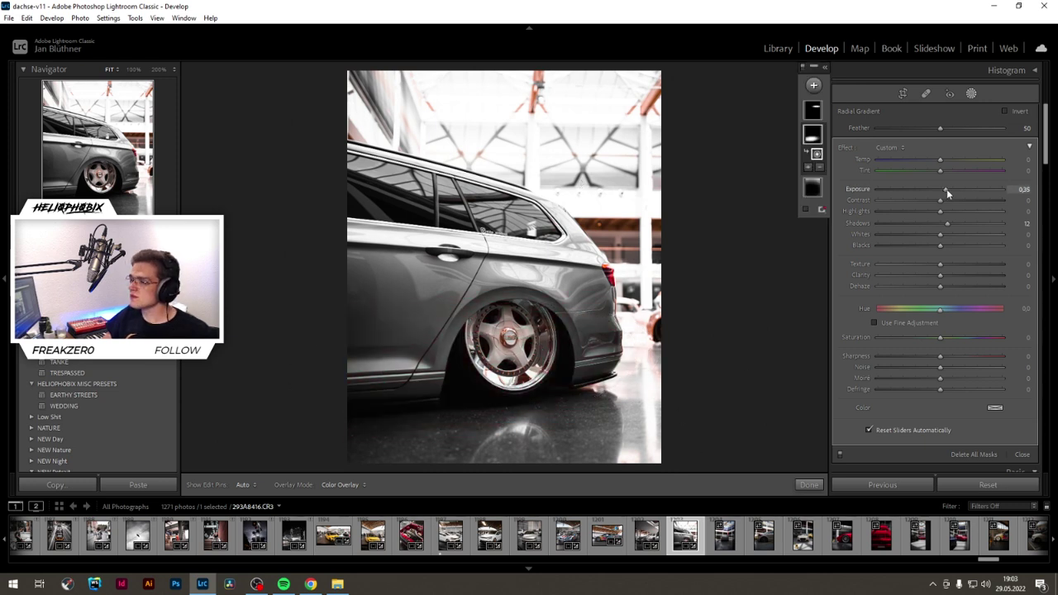
Step: Set the radial mask's Exposure to 0.53, nudge the mask over the lower side of the car and finish masking
{"action": "left_click_drag", "start_coordinate": [945, 189], "coordinate": [947, 189]}
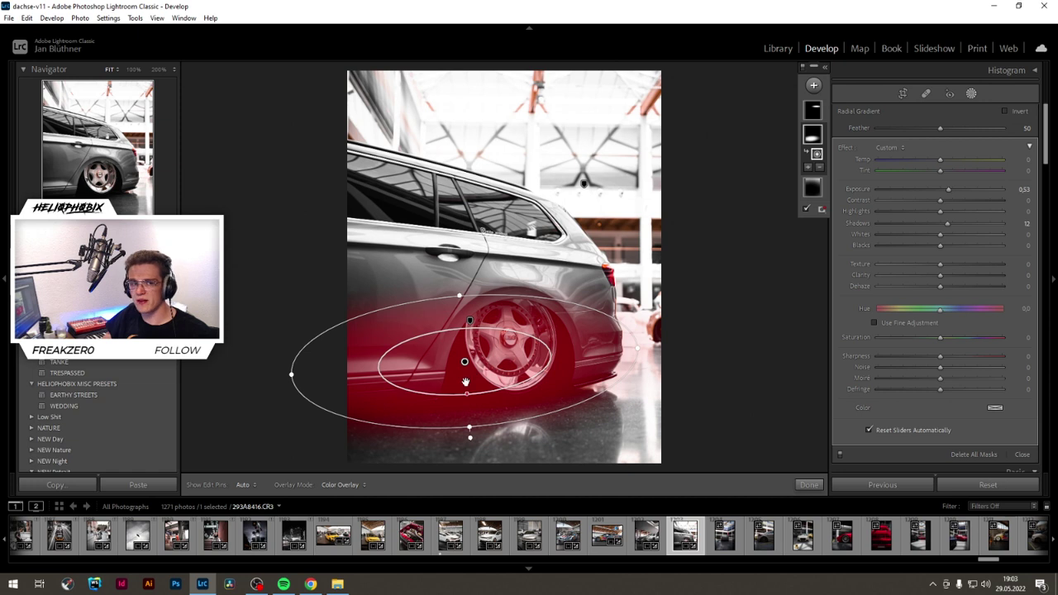
{"action": "left_click_drag", "start_coordinate": [471, 376], "coordinate": [465, 367]}
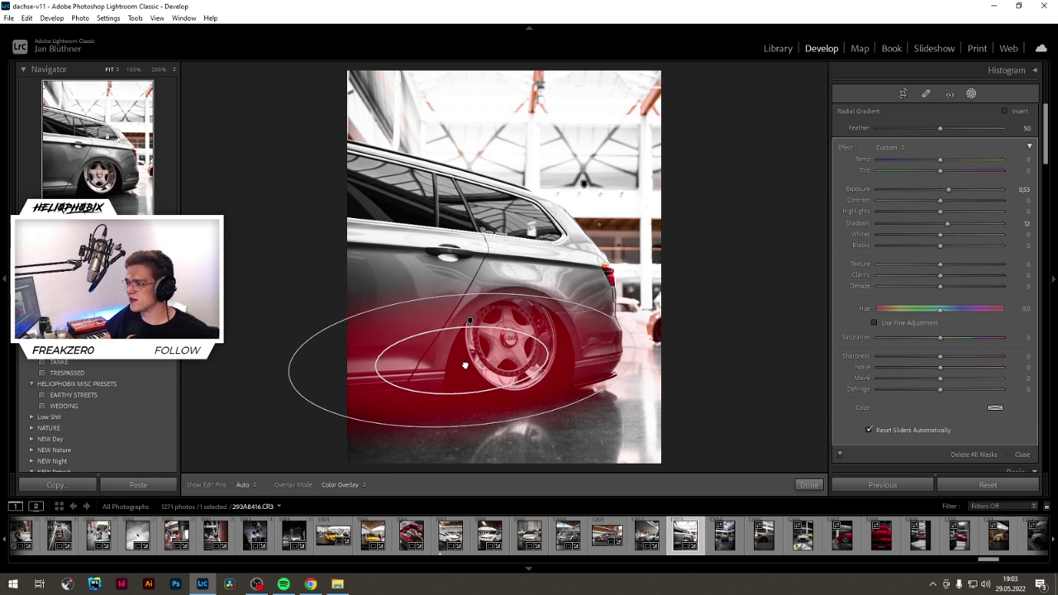
{"action": "left_click", "coordinate": [809, 484]}
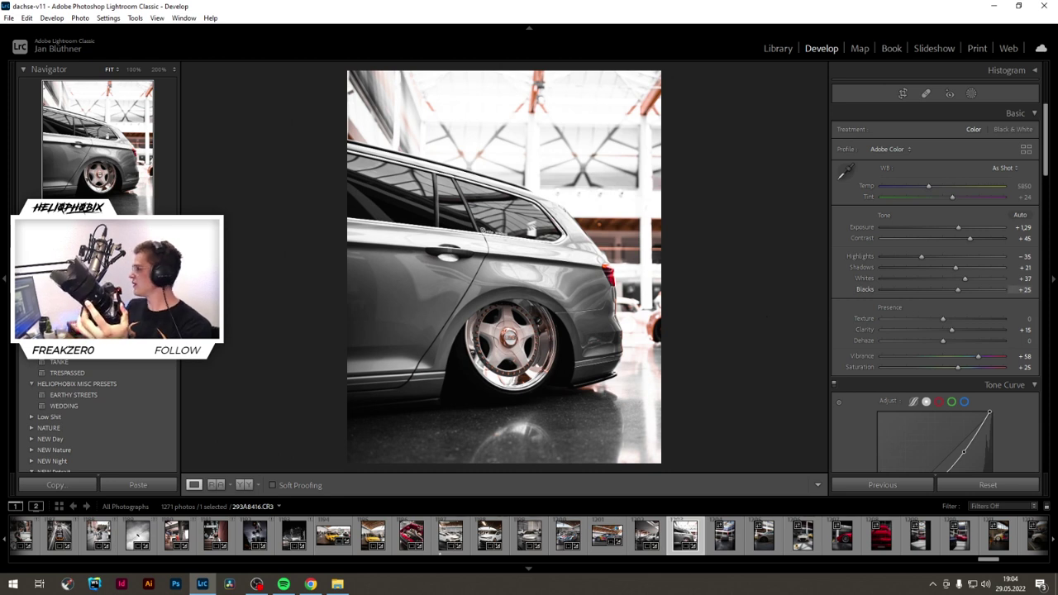
{"action": "key", "text": "alt+Tab"}
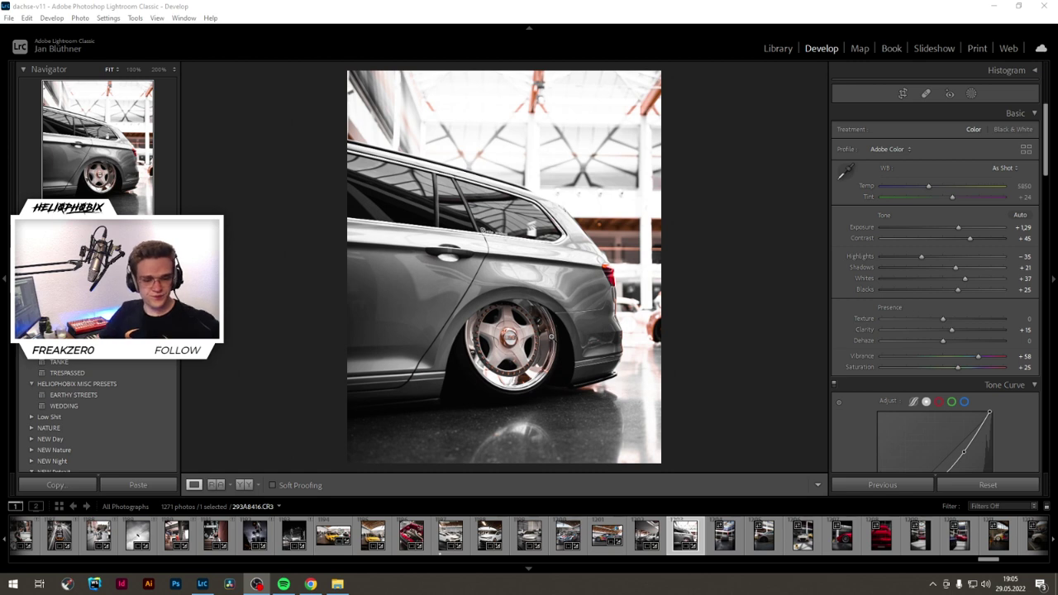
{"action": "left_click", "coordinate": [739, 3]}
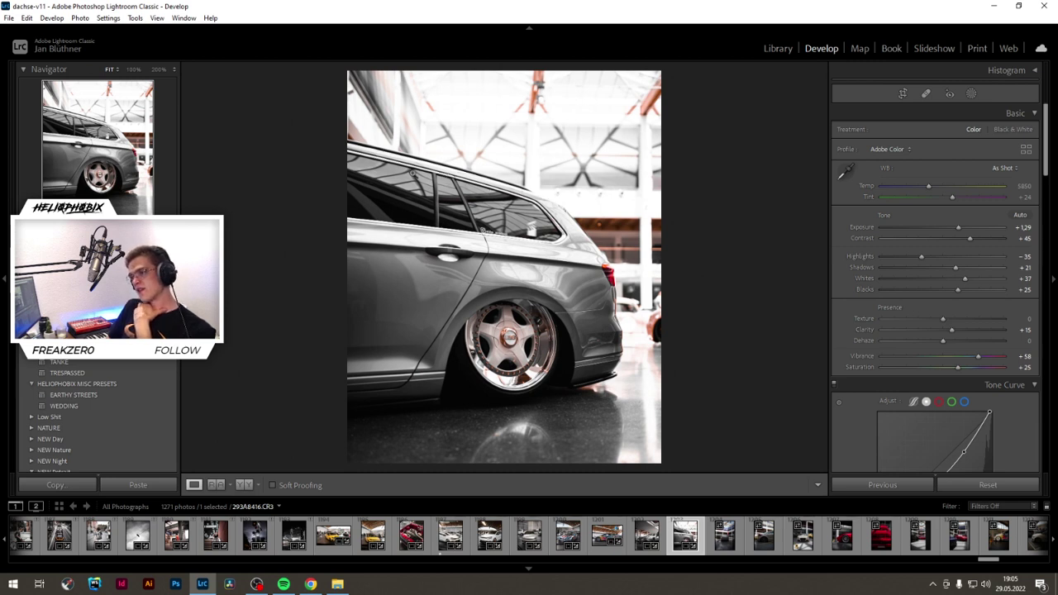
Step: Add a linear gradient mask over the bright hall background, angled parallel to the car's sloping roofline
{"action": "left_click", "coordinate": [971, 94]}
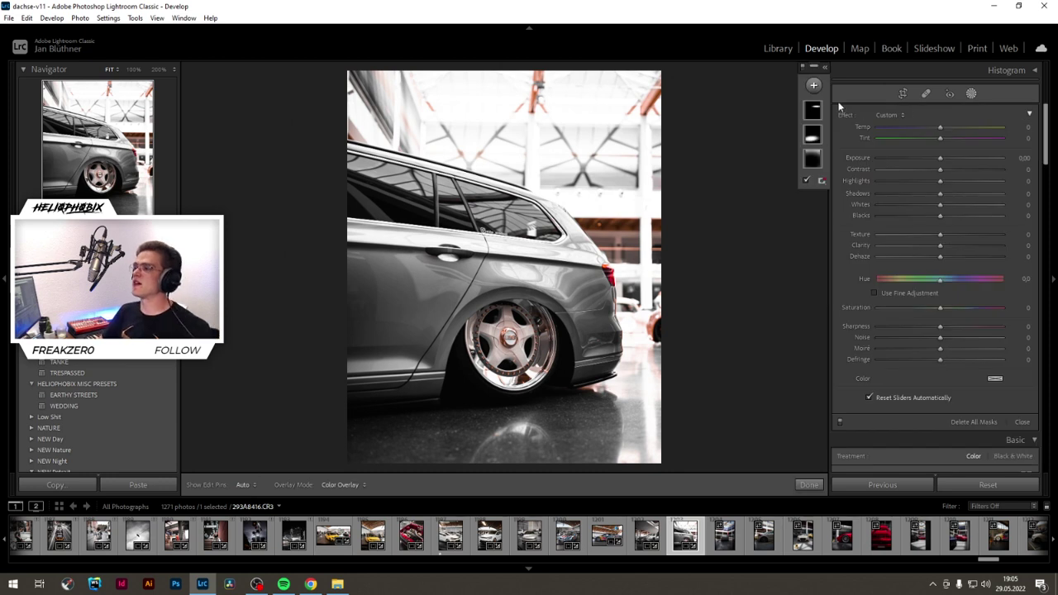
{"action": "left_click", "coordinate": [813, 87]}
{"action": "left_click", "coordinate": [824, 156]}
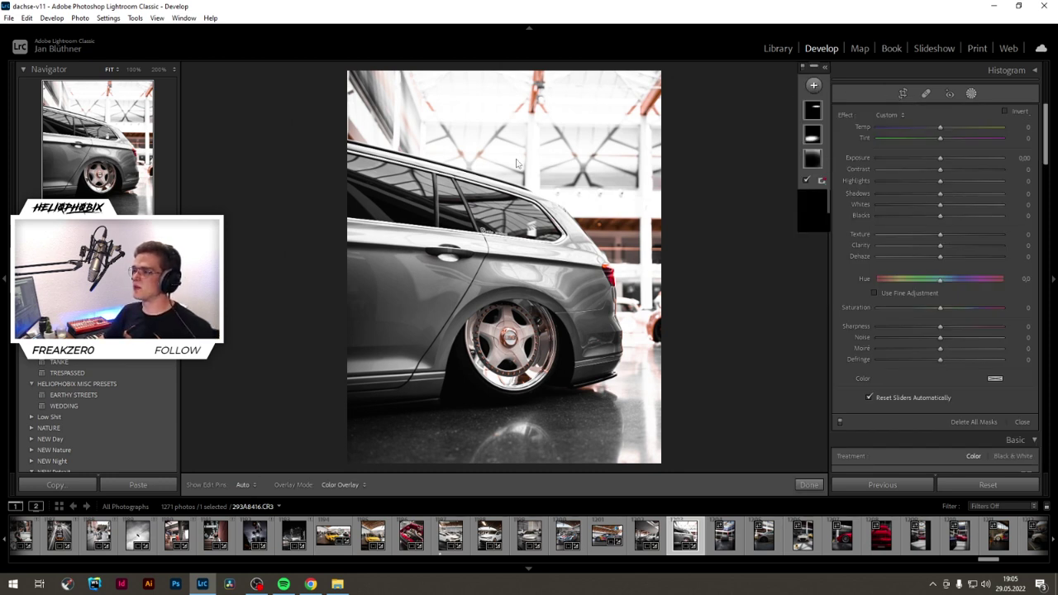
{"action": "left_click_drag", "start_coordinate": [535, 166], "coordinate": [510, 210]}
{"action": "left_click_drag", "start_coordinate": [528, 161], "coordinate": [534, 135]}
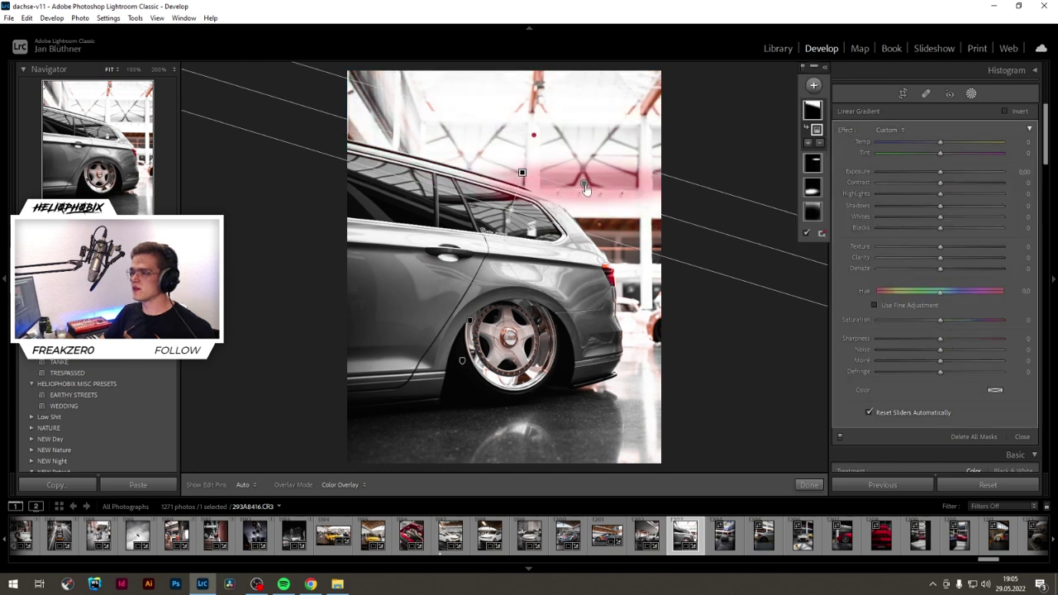
{"action": "left_click", "coordinate": [585, 185]}
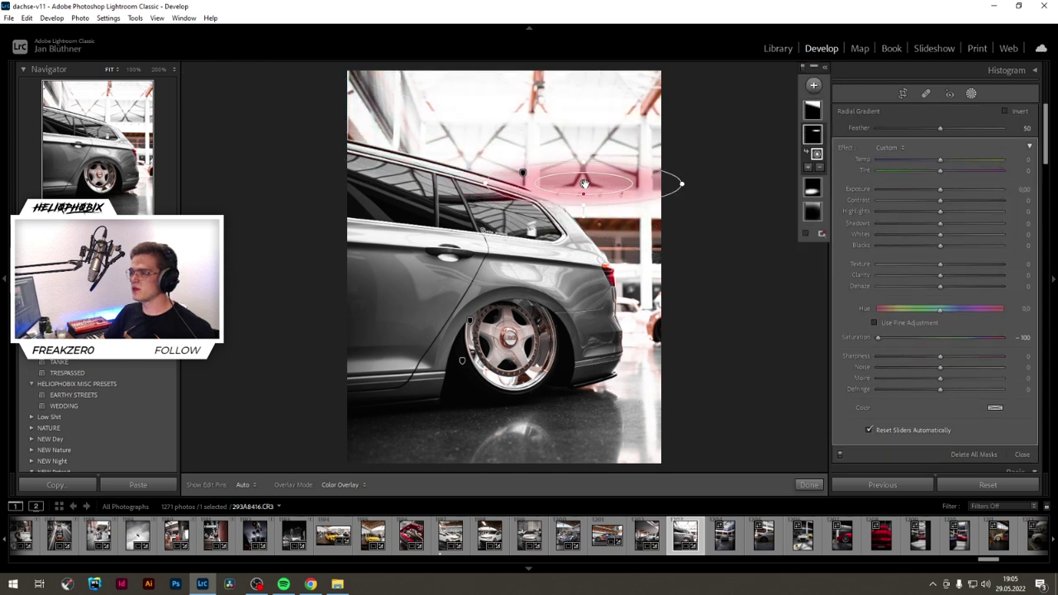
{"action": "left_click", "coordinate": [523, 174]}
{"action": "left_click", "coordinate": [523, 174]}
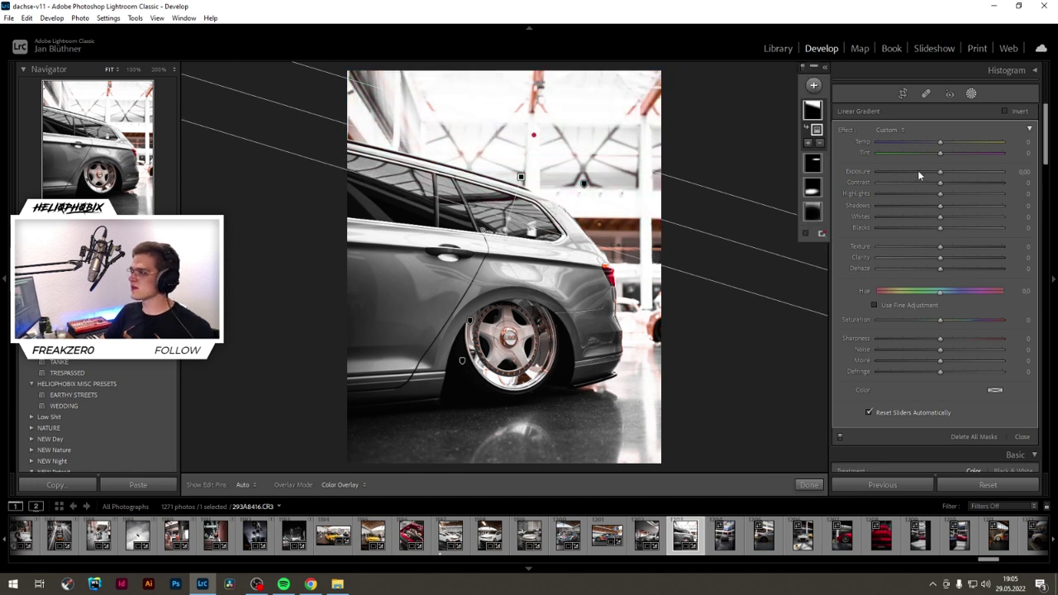
Step: Fine-tune the linear gradient's position with Exposure at -0.74, finish masking and set the photo's overall Exposure to +1.43
{"action": "left_click_drag", "start_coordinate": [940, 173], "coordinate": [920, 169]}
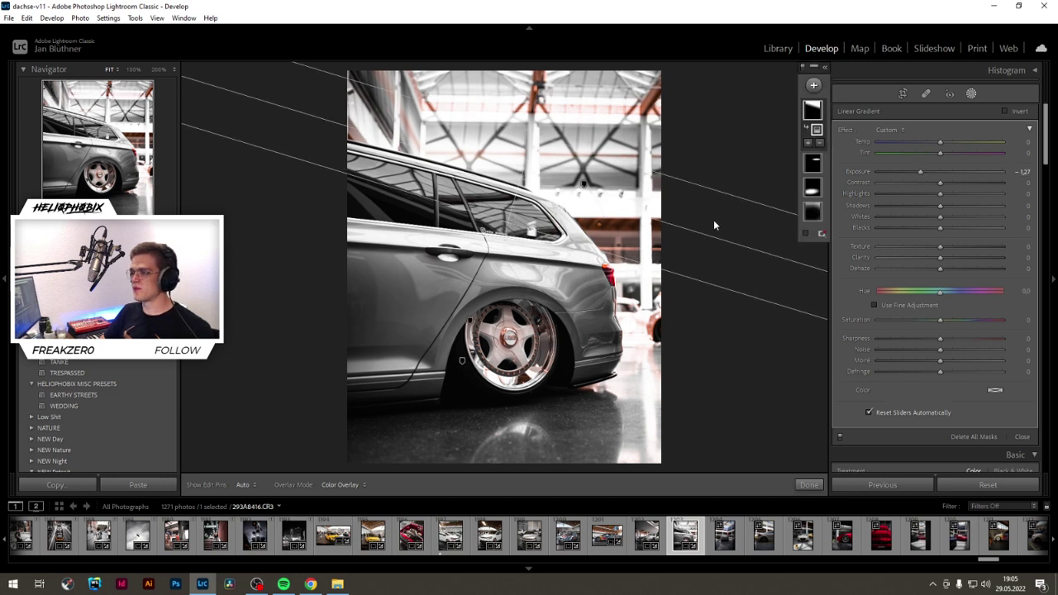
{"action": "left_click_drag", "start_coordinate": [706, 227], "coordinate": [699, 241]}
{"action": "left_click_drag", "start_coordinate": [921, 172], "coordinate": [931, 174]}
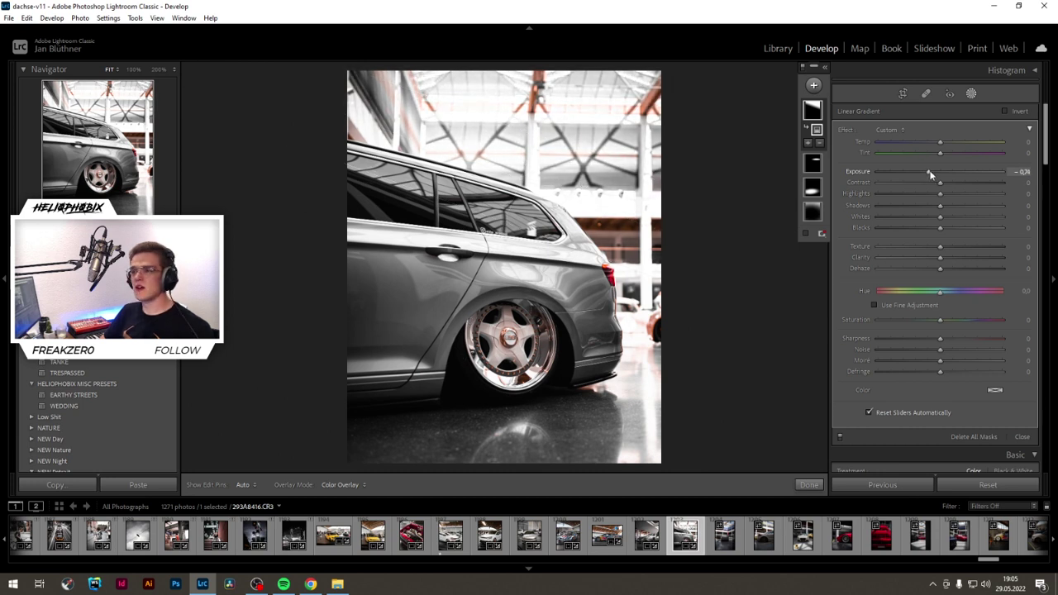
{"action": "left_click", "coordinate": [808, 485]}
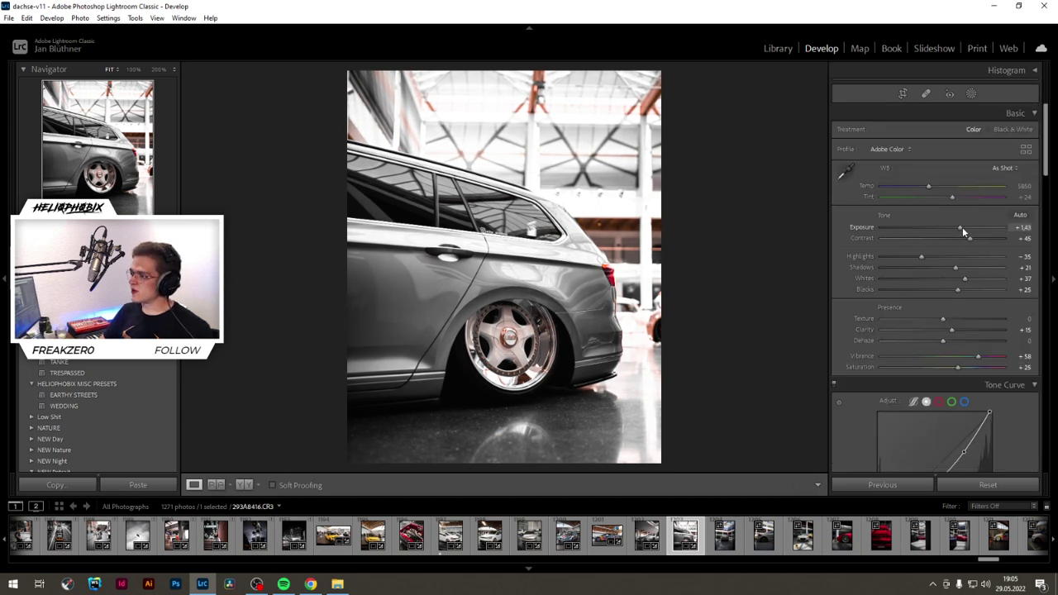
Step: Compare the edited photo with its original in the side-by-side before and after view, and return to the single view
{"action": "key", "text": "z"}
{"action": "key", "text": "y"}
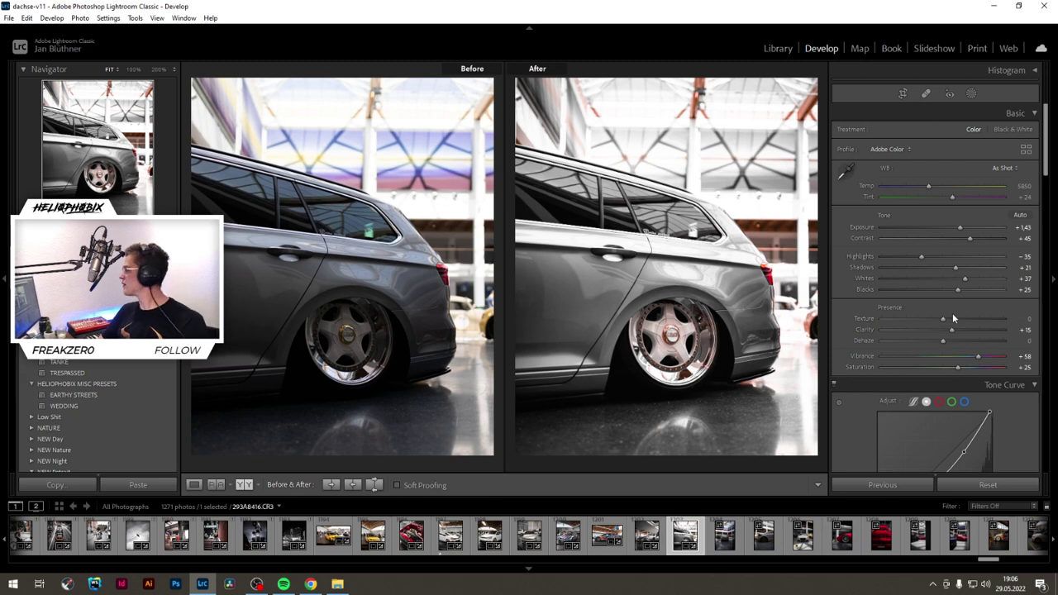
{"action": "key", "text": "y"}
{"action": "key", "text": "y"}
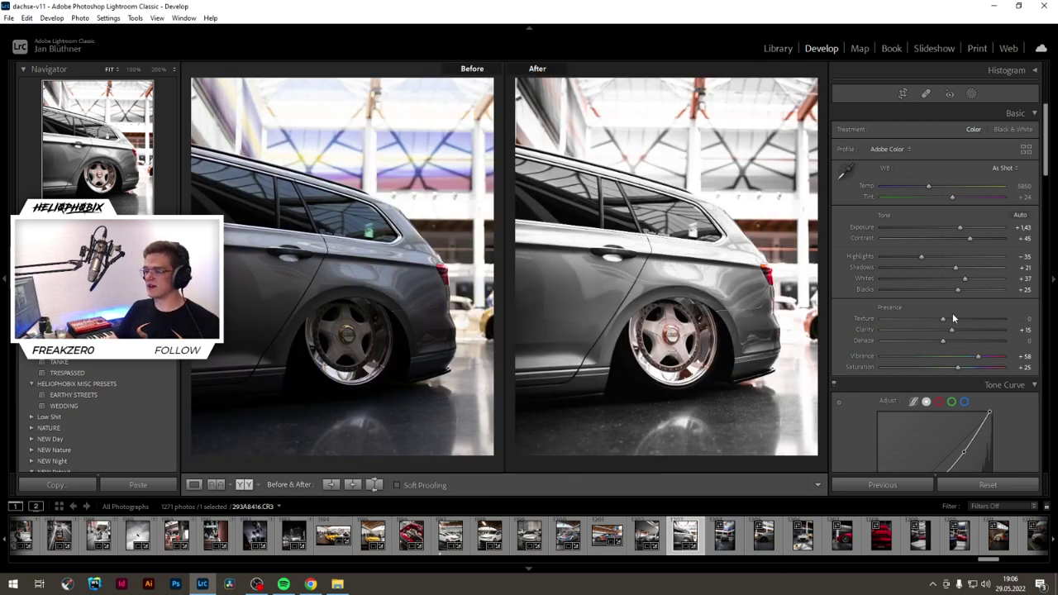
{"action": "key", "text": "y"}
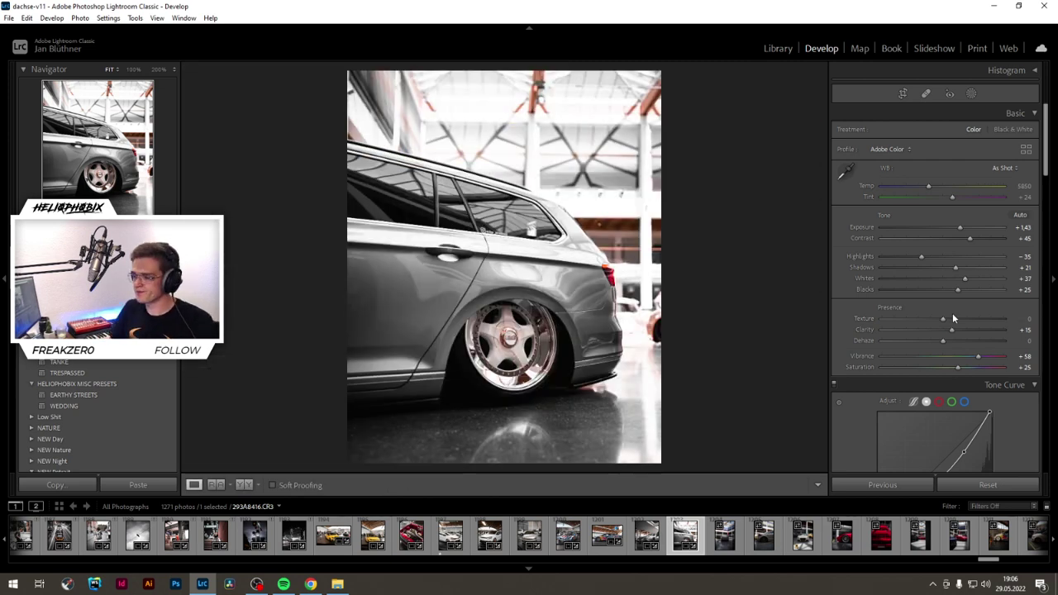
Step: Open the next photo, 293A8418.CR3, and apply the EARTHY STREETS preset to it
{"action": "left_click", "coordinate": [719, 546]}
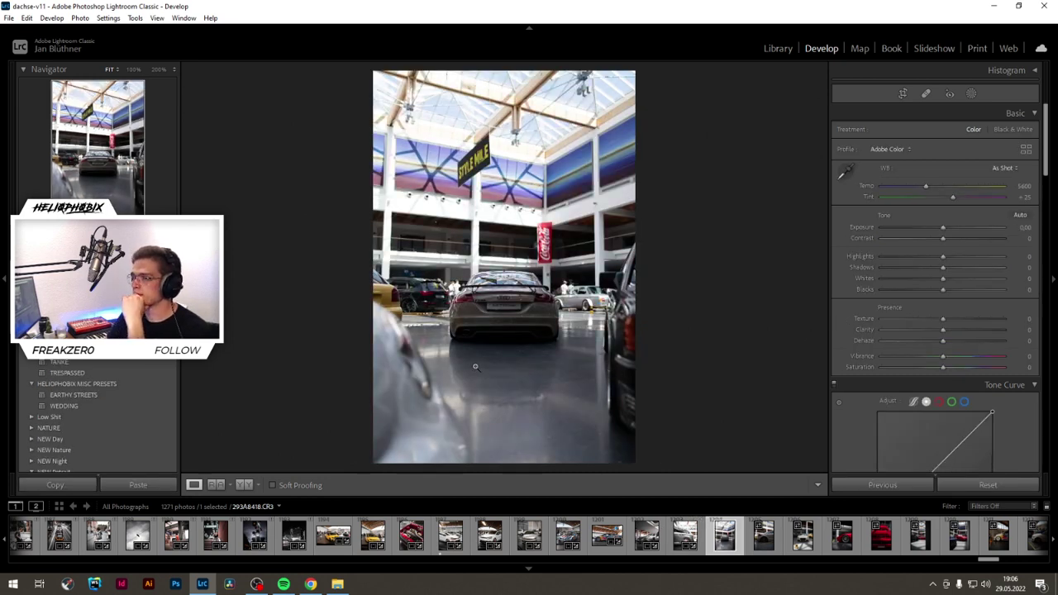
{"action": "mouse_move", "coordinate": [129, 396]}
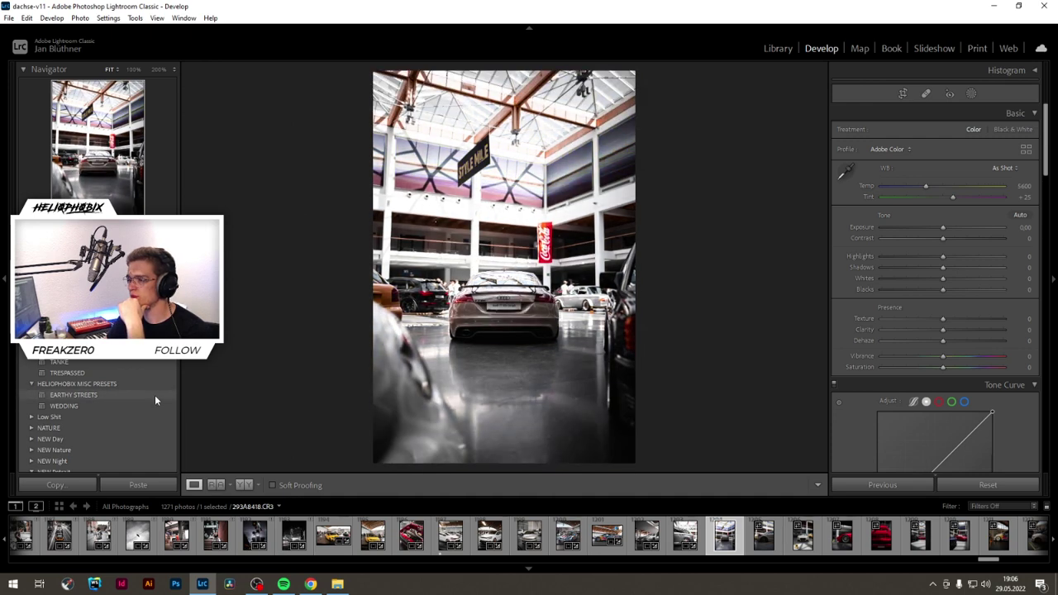
{"action": "left_click", "coordinate": [172, 396]}
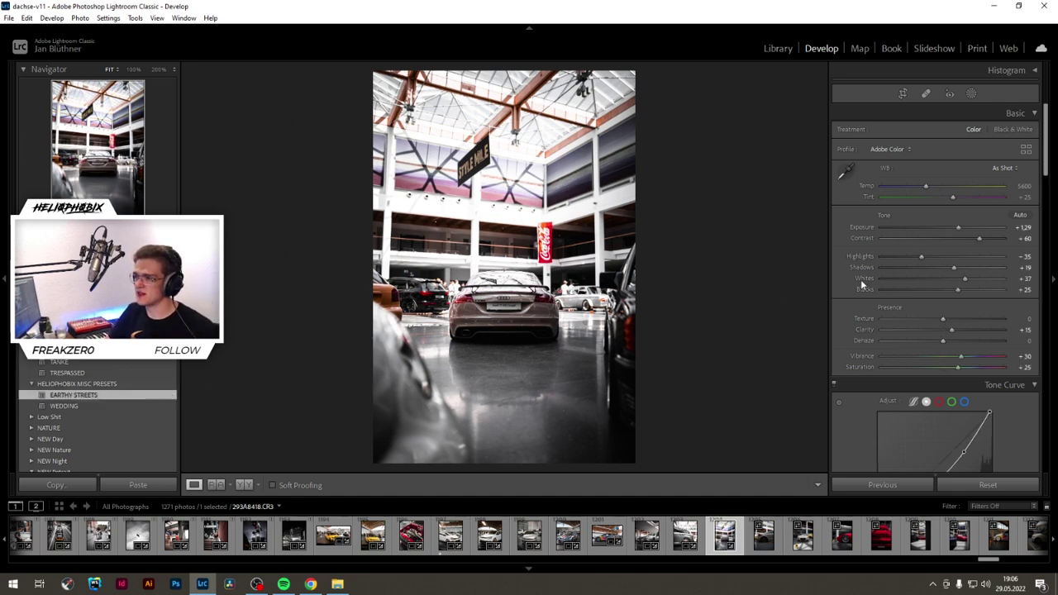
Step: Crop the photo to the 4 x 5 / 8 x 10 aspect ratio
{"action": "left_click", "coordinate": [903, 94]}
{"action": "left_click", "coordinate": [1007, 135]}
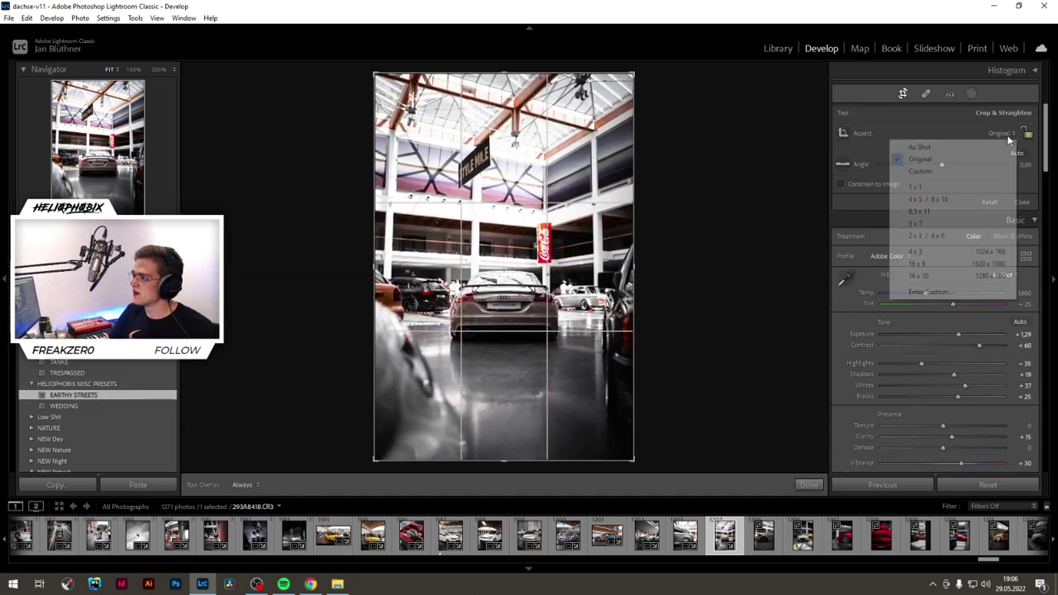
{"action": "left_click", "coordinate": [950, 203]}
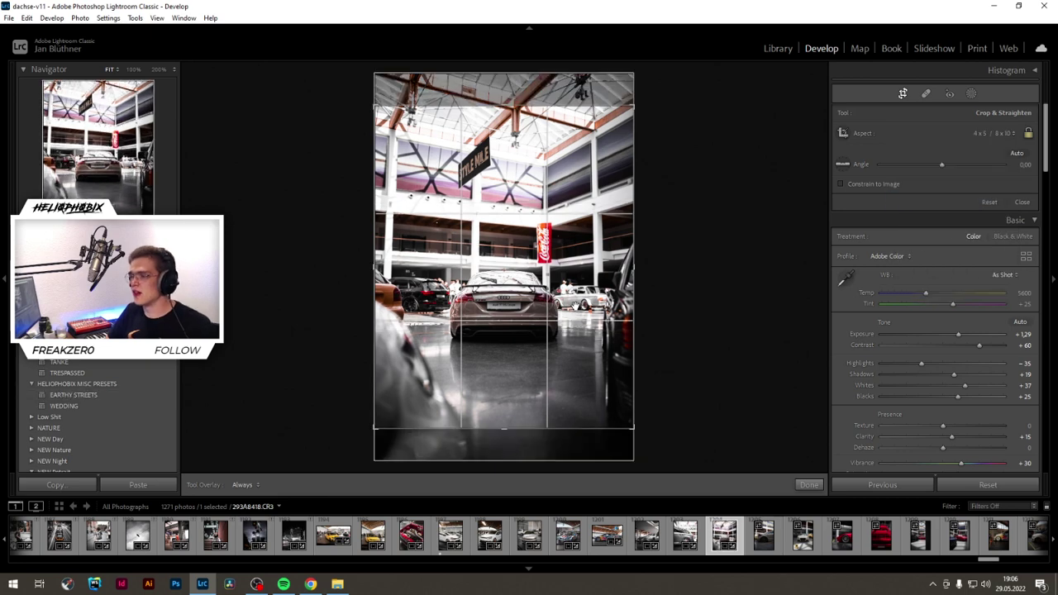
{"action": "key", "text": "Return"}
Step: Tighten the crop around the Audi in the centre, cutting away most of the roof structure and the lower floor
{"action": "left_click", "coordinate": [903, 93]}
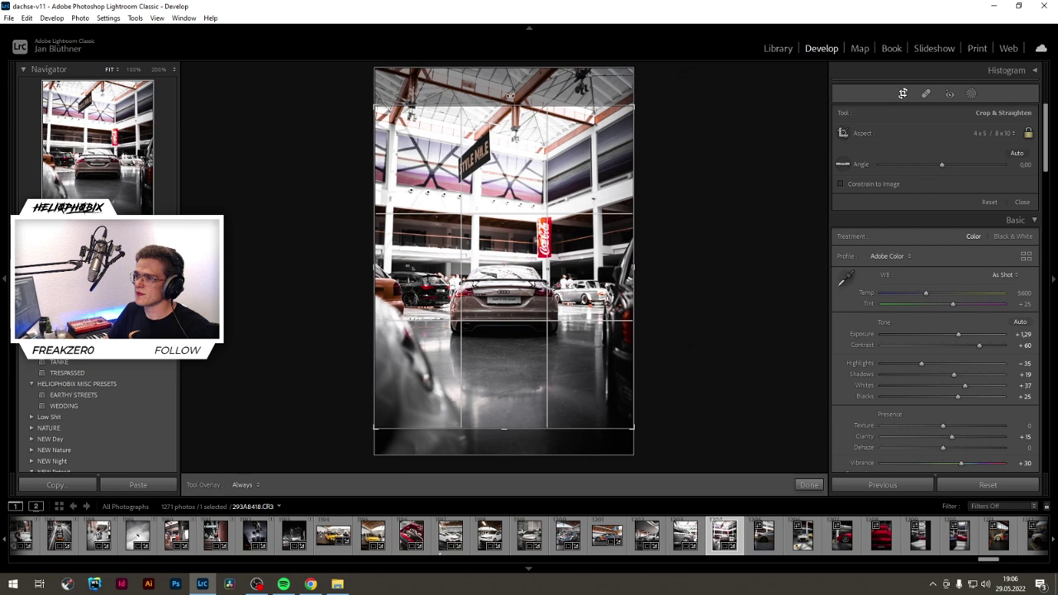
{"action": "left_click_drag", "start_coordinate": [500, 106], "coordinate": [494, 201]}
{"action": "key", "text": "Return"}
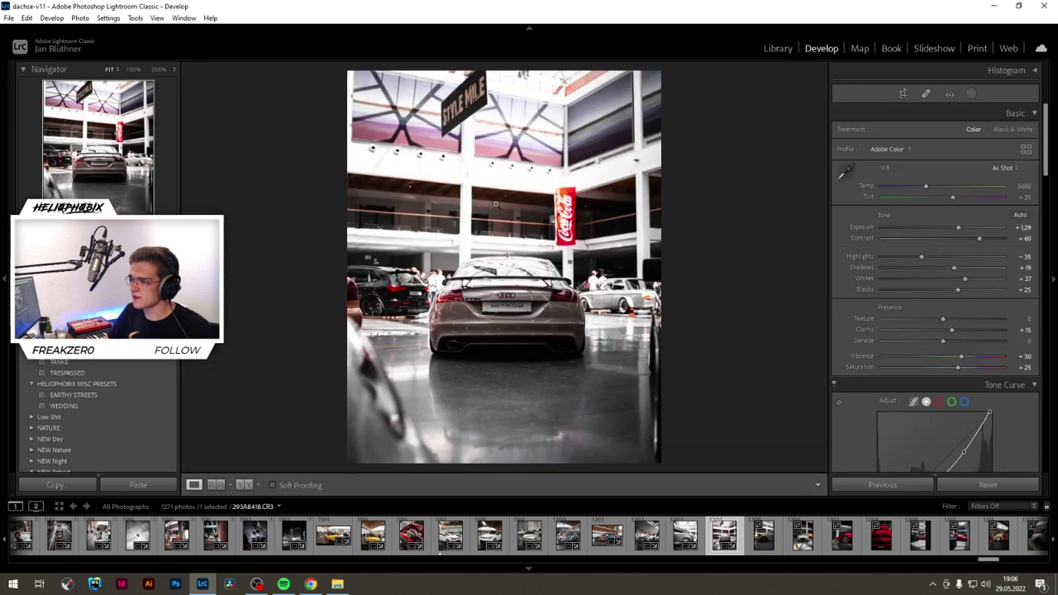
{"action": "left_click", "coordinate": [903, 94]}
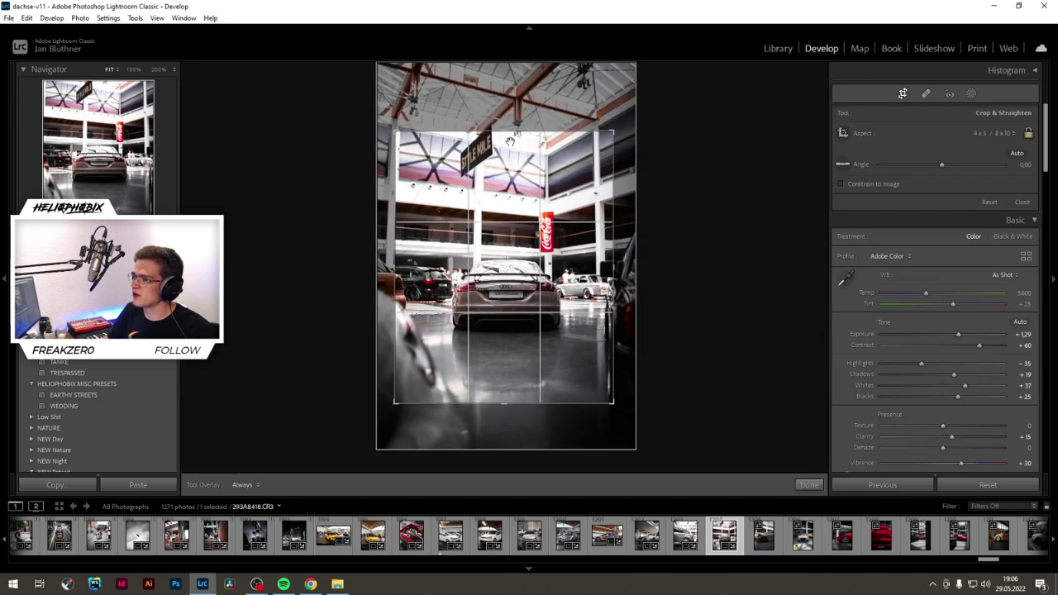
{"action": "left_click_drag", "start_coordinate": [502, 168], "coordinate": [501, 173]}
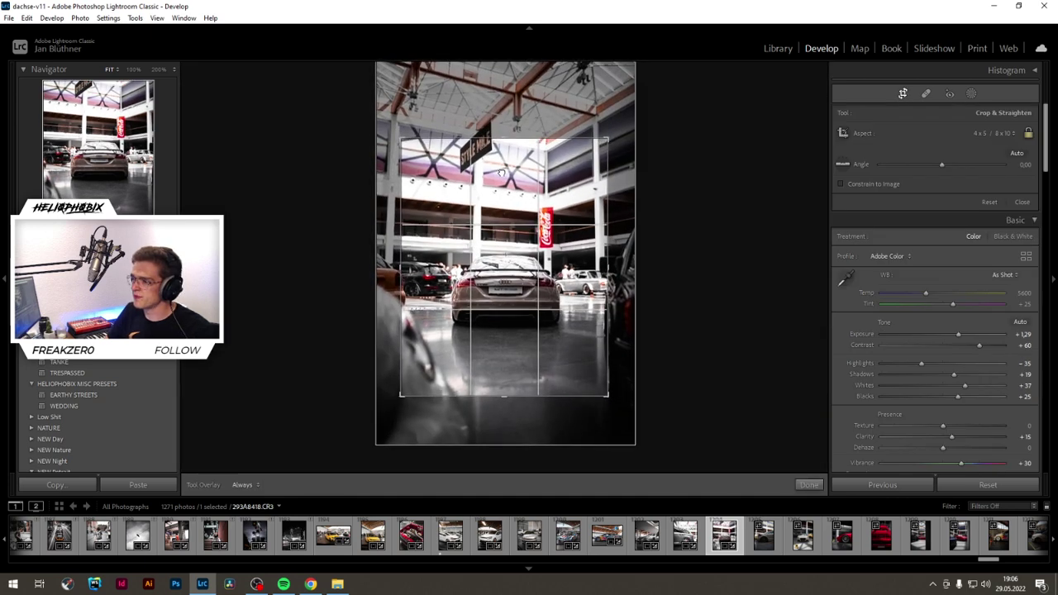
{"action": "key", "text": "Return"}
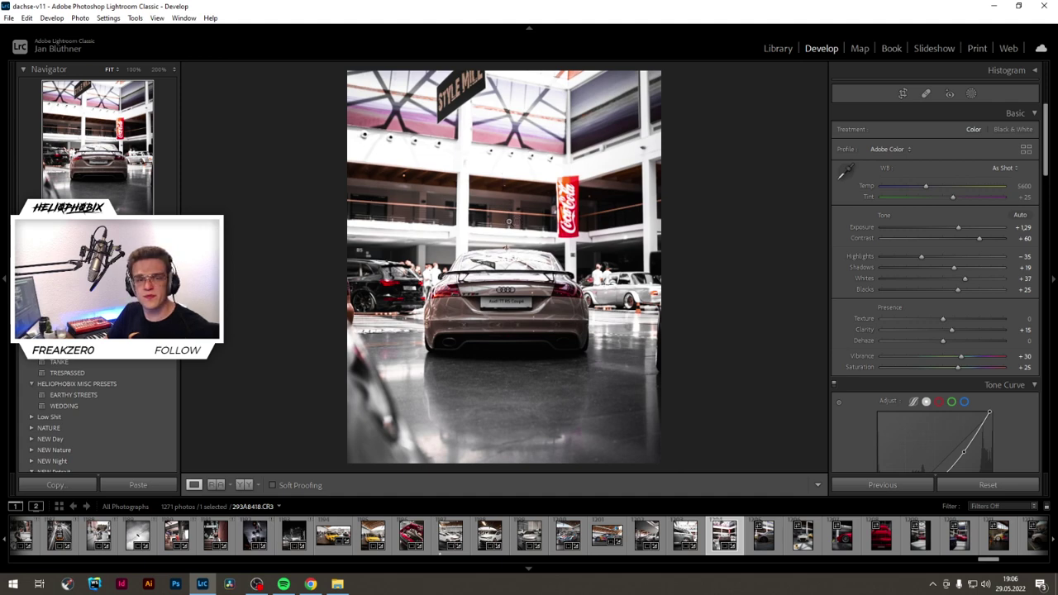
{"action": "left_click", "coordinate": [903, 93]}
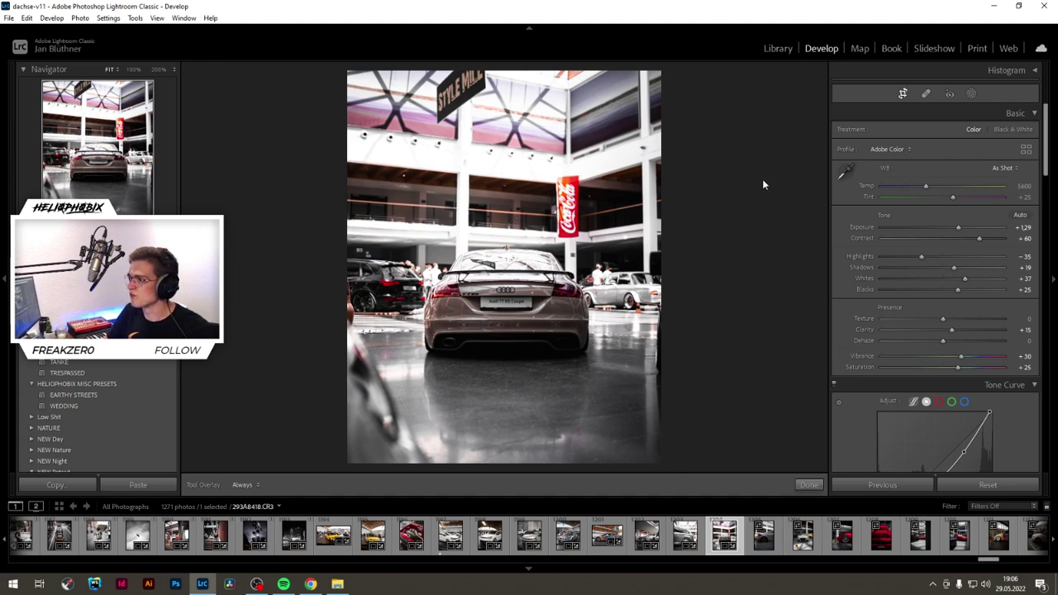
{"action": "key", "text": "Return"}
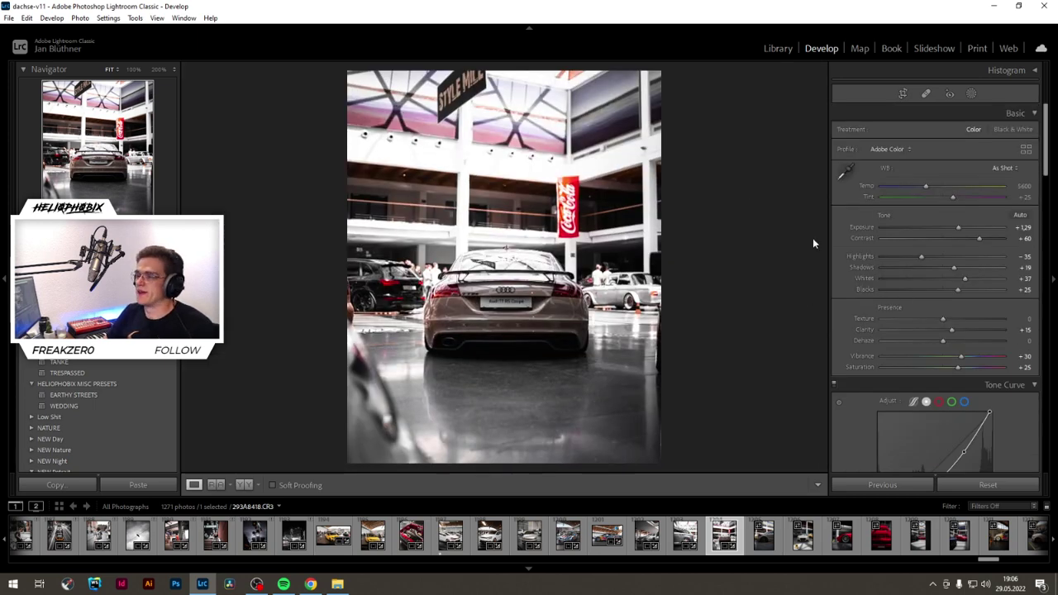
Step: Shrink the existing tall radial gradient mask to a wide ellipse centred on the rear of the Audi
{"action": "scroll", "coordinate": [870, 365], "scroll_direction": "down", "scroll_amount": 3}
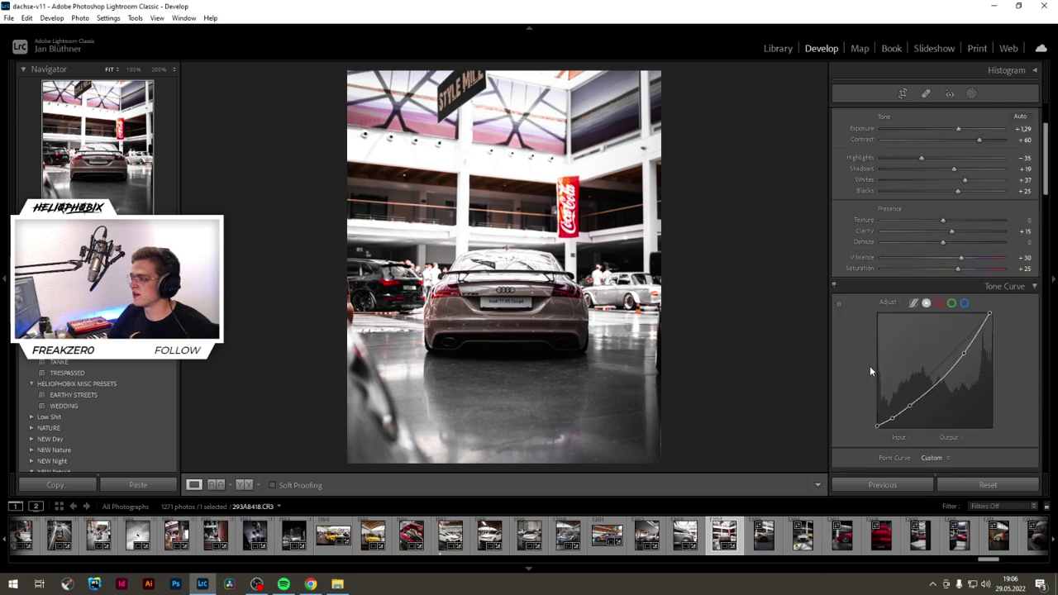
{"action": "scroll", "coordinate": [869, 365], "scroll_direction": "up", "scroll_amount": 3}
{"action": "left_click", "coordinate": [971, 93]}
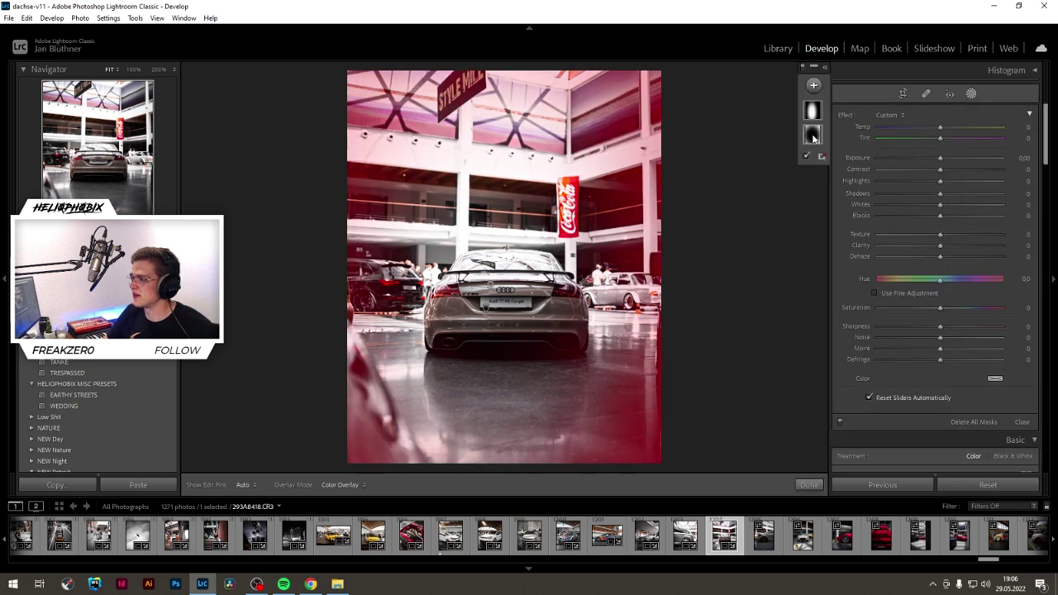
{"action": "left_click", "coordinate": [813, 110]}
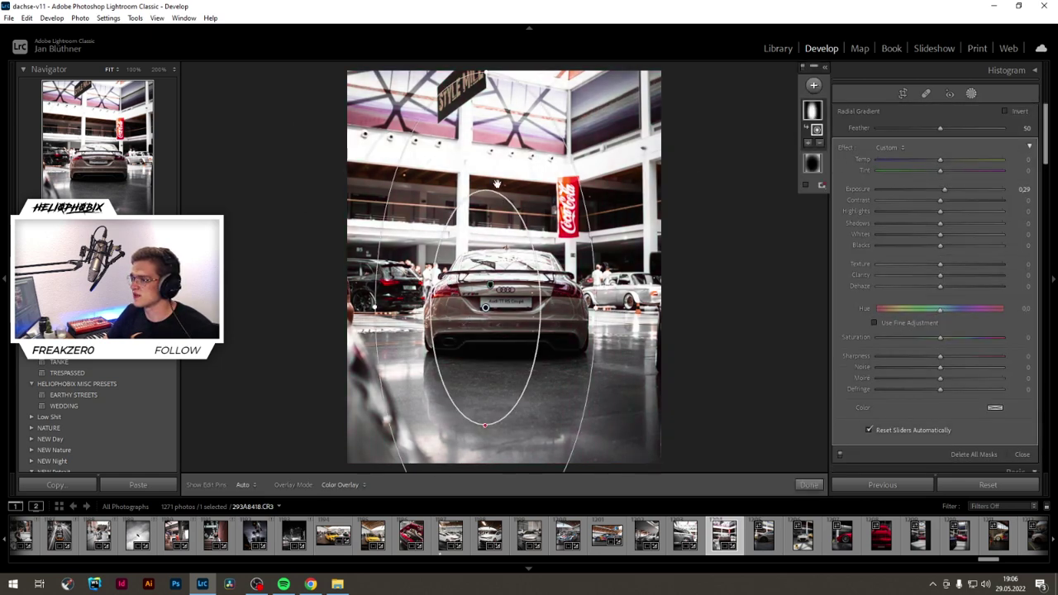
{"action": "left_click_drag", "start_coordinate": [487, 73], "coordinate": [487, 253]}
{"action": "left_click_drag", "start_coordinate": [487, 311], "coordinate": [498, 309]}
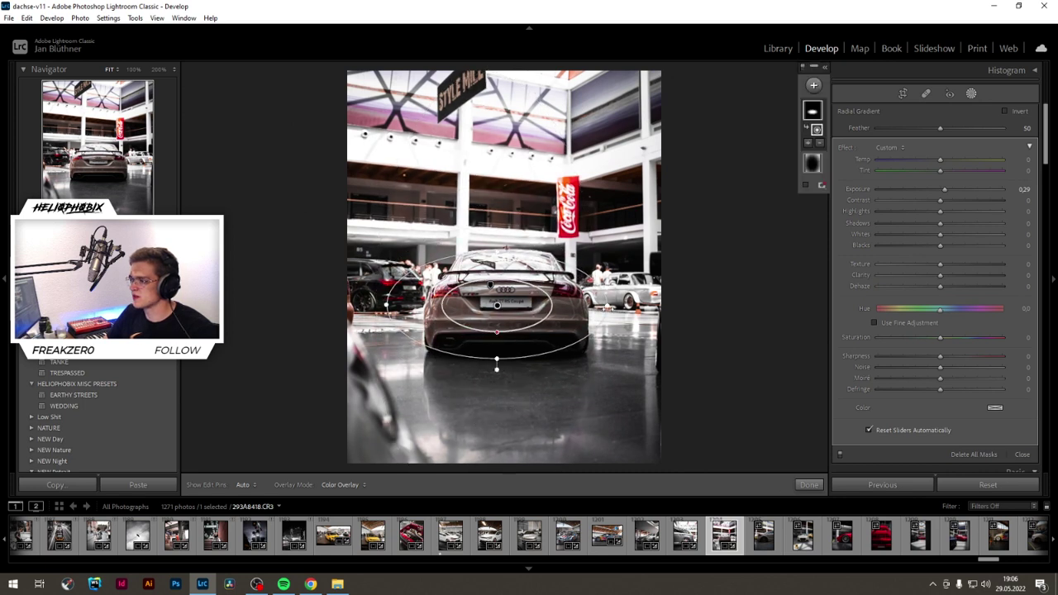
{"action": "mouse_move", "coordinate": [608, 308]}
{"action": "left_mouse_down"}
{"action": "mouse_move", "coordinate": [579, 307]}
{"action": "mouse_move", "coordinate": [590, 307]}
{"action": "left_mouse_up"}
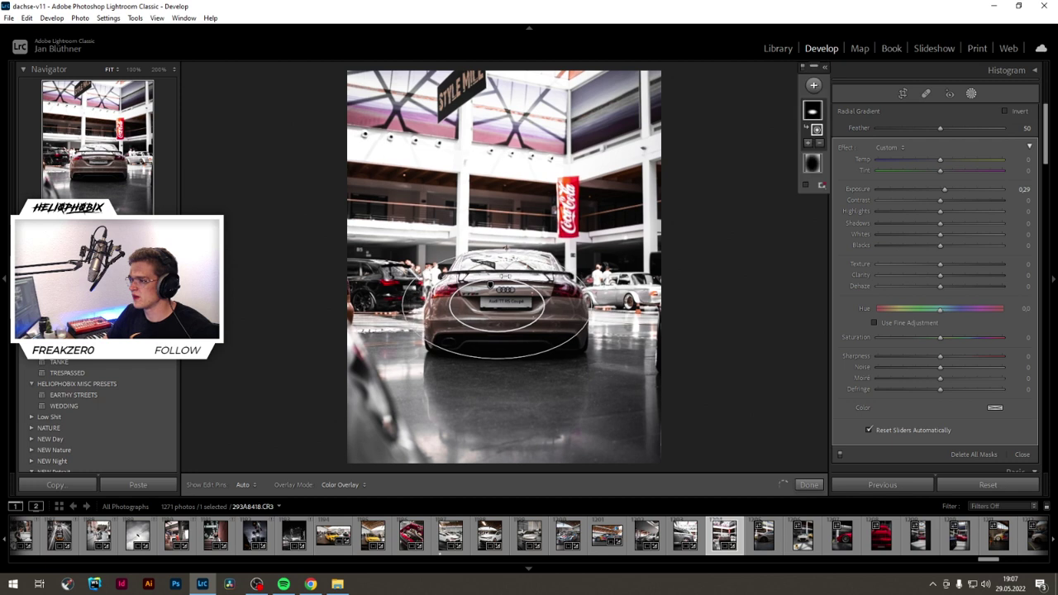
Step: Flatten the radial mask and move it down so it covers the Audi's rear bumper at about the car's width
{"action": "left_click_drag", "start_coordinate": [497, 252], "coordinate": [497, 265]}
{"action": "left_click_drag", "start_coordinate": [497, 305], "coordinate": [501, 326]}
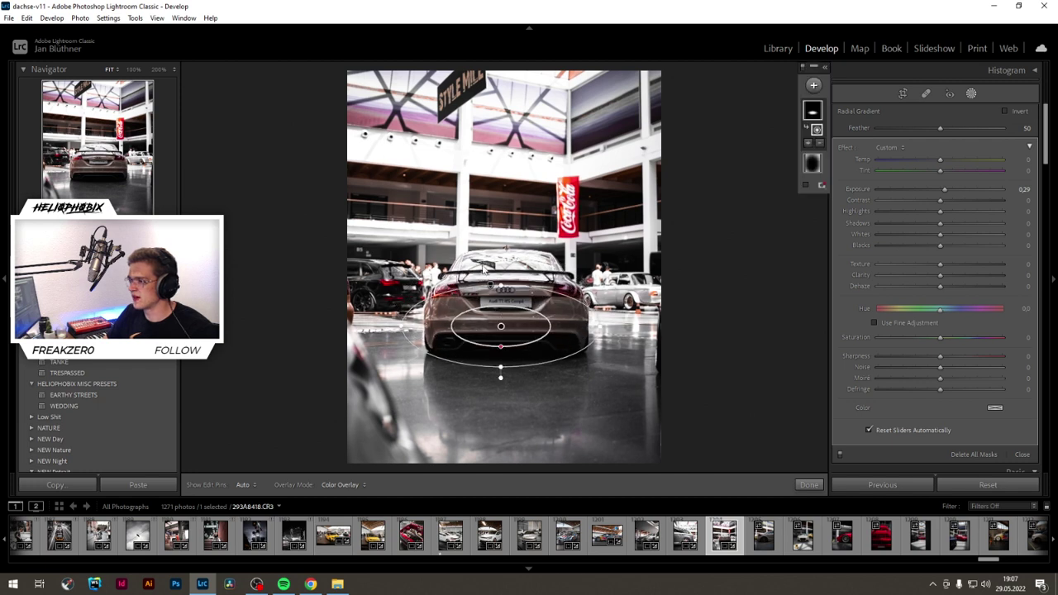
{"action": "left_click_drag", "start_coordinate": [601, 327], "coordinate": [580, 326]}
{"action": "left_click_drag", "start_coordinate": [506, 314], "coordinate": [503, 295]}
{"action": "left_click_drag", "start_coordinate": [504, 323], "coordinate": [510, 328]}
{"action": "left_click_drag", "start_coordinate": [587, 329], "coordinate": [593, 329]}
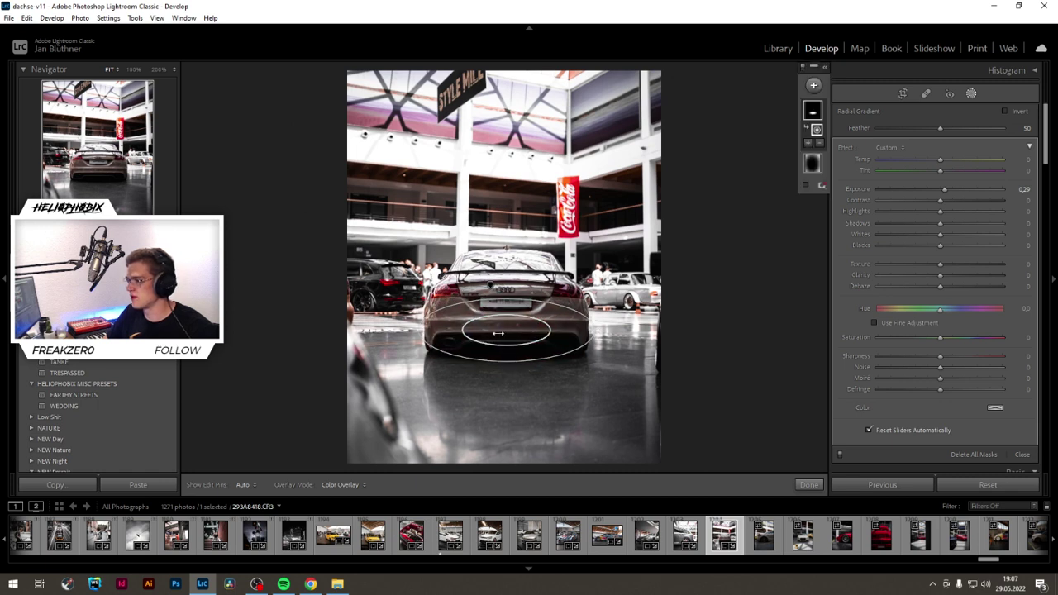
{"action": "left_click_drag", "start_coordinate": [506, 330], "coordinate": [507, 336]}
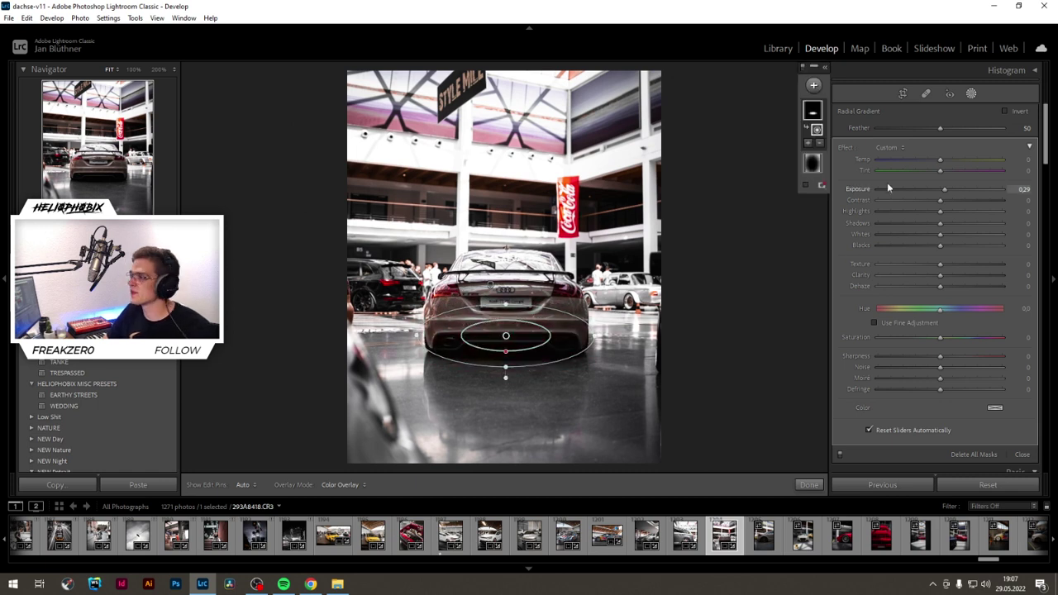
Step: Set the bumper mask's exposure to 0.78, contrast to 16 and shadows to 17, and finish masking
{"action": "mouse_move", "coordinate": [951, 192]}
{"action": "left_mouse_down"}
{"action": "mouse_move", "coordinate": [953, 223]}
{"action": "mouse_move", "coordinate": [950, 200]}
{"action": "left_mouse_up"}
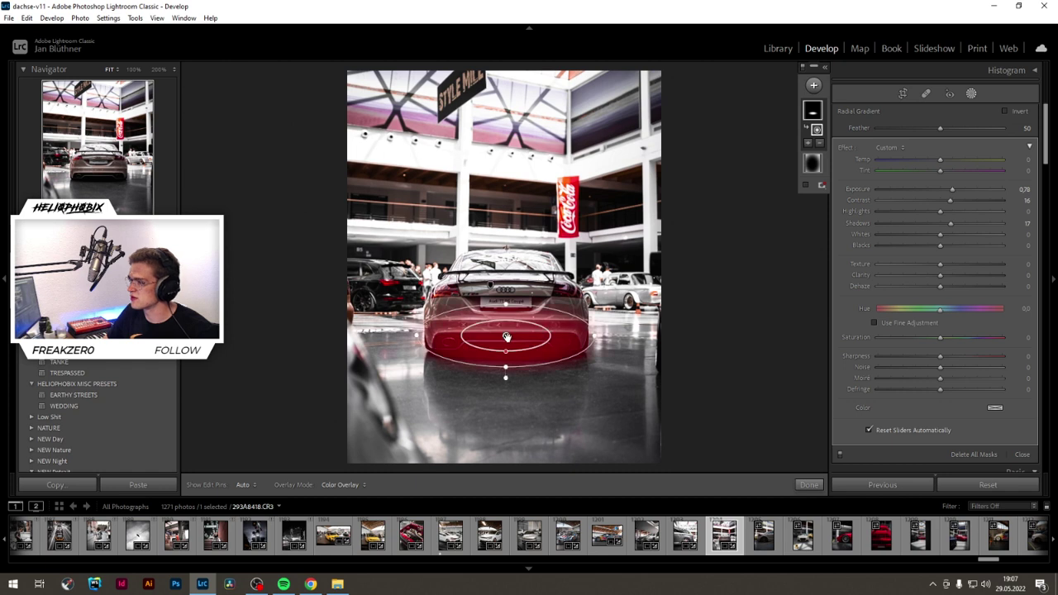
{"action": "left_click_drag", "start_coordinate": [507, 337], "coordinate": [507, 337]}
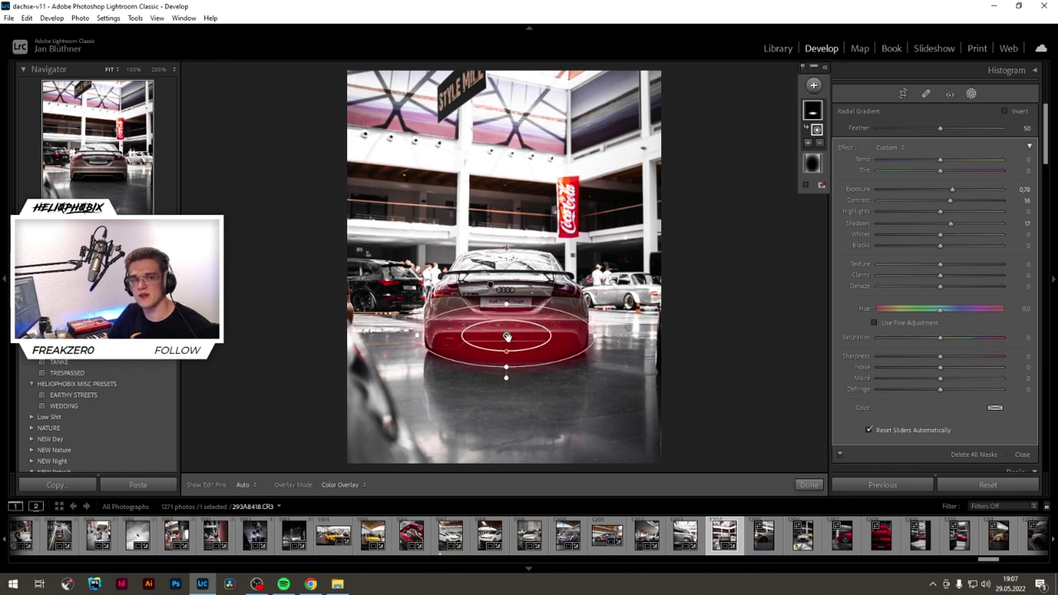
{"action": "left_click", "coordinate": [810, 486]}
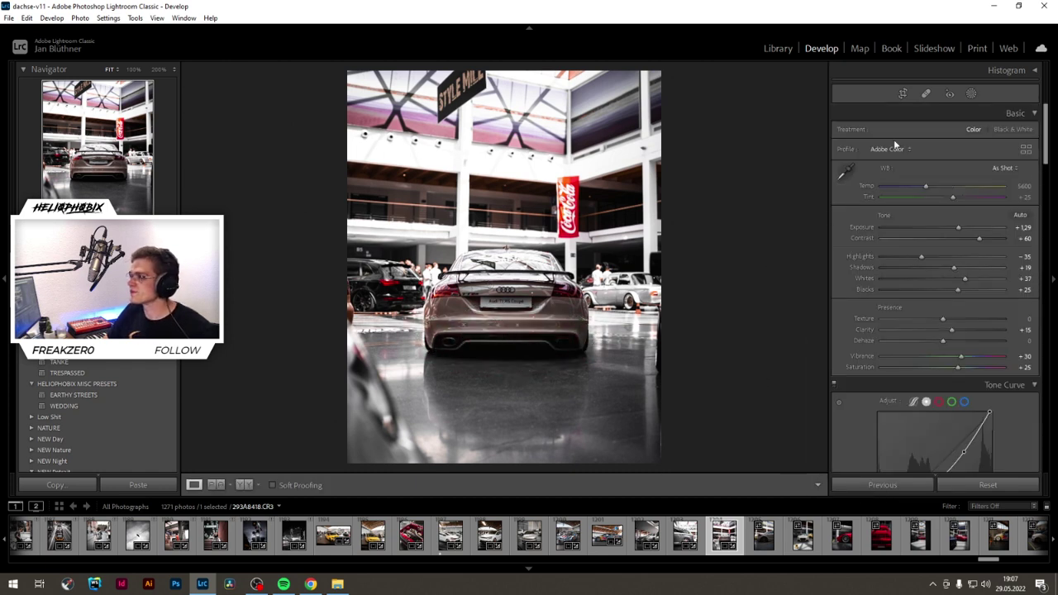
Step: Widen the inverted radial mask into a near-circle and centre it on the Audi's licence plate
{"action": "left_click", "coordinate": [971, 94]}
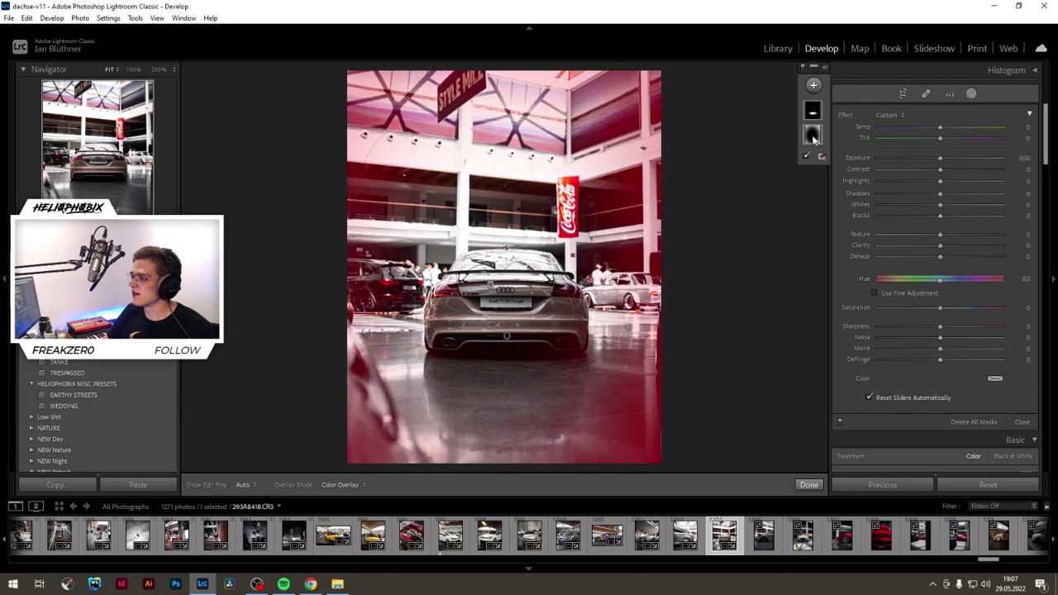
{"action": "left_click", "coordinate": [813, 137]}
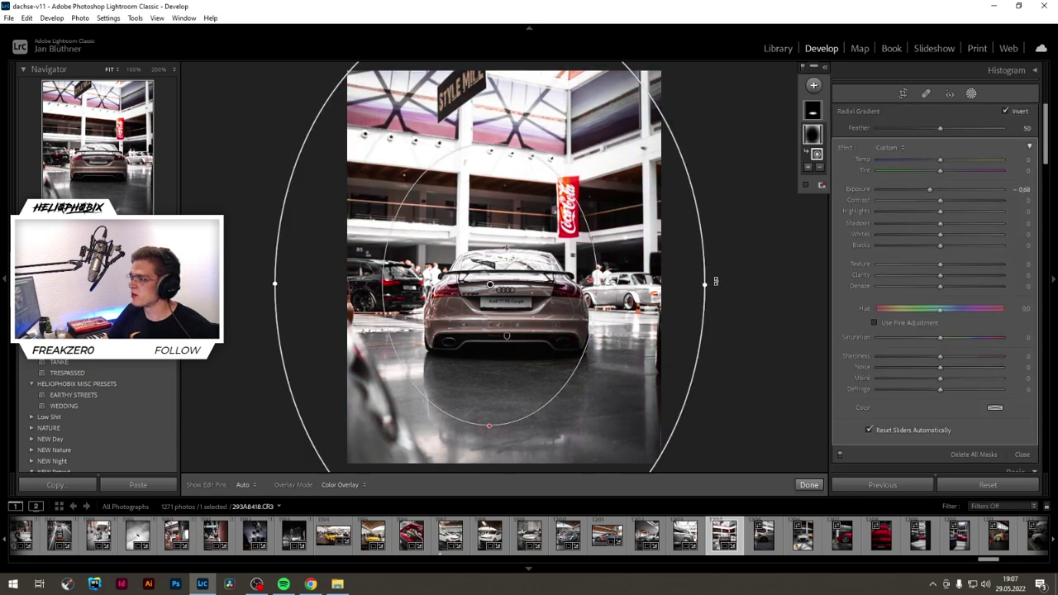
{"action": "left_click_drag", "start_coordinate": [706, 284], "coordinate": [752, 285]}
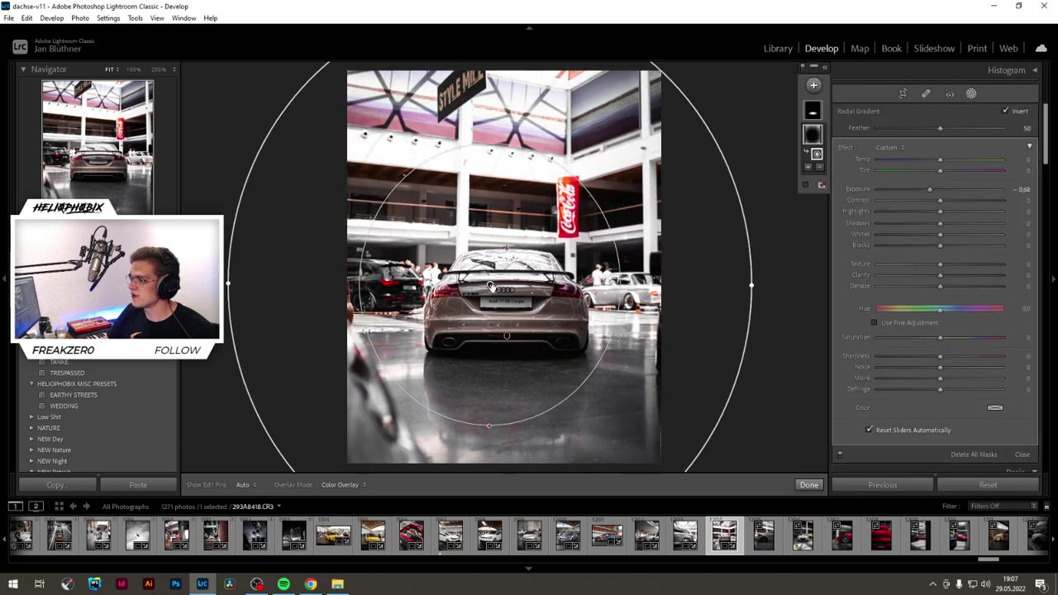
{"action": "left_click_drag", "start_coordinate": [493, 285], "coordinate": [510, 304]}
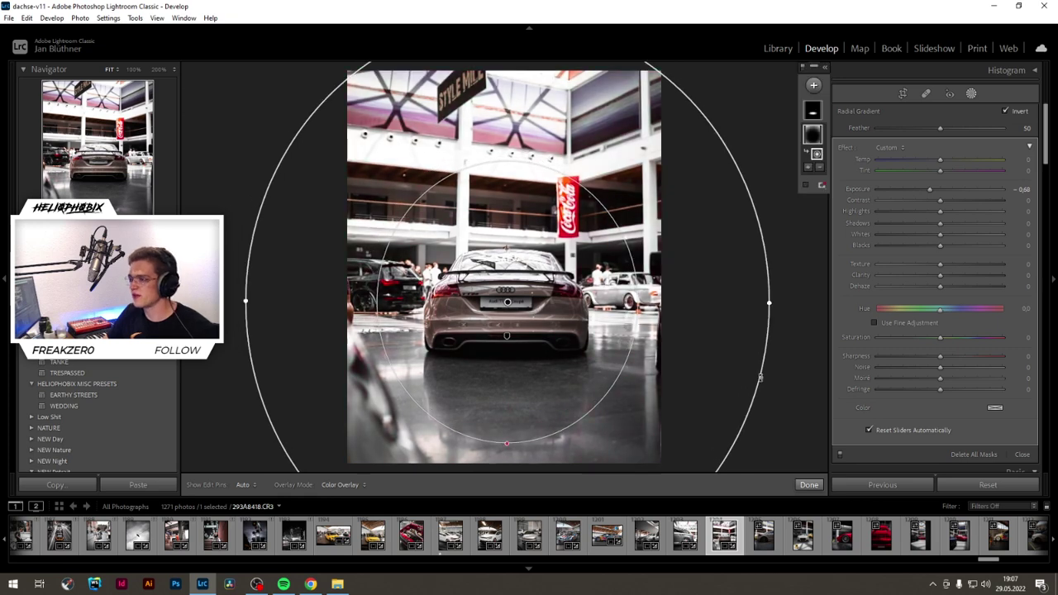
{"action": "left_click", "coordinate": [814, 488]}
Step: Add a new radial gradient mask around the whole rear of the Audi, centred on the licence plate
{"action": "left_click", "coordinate": [971, 94]}
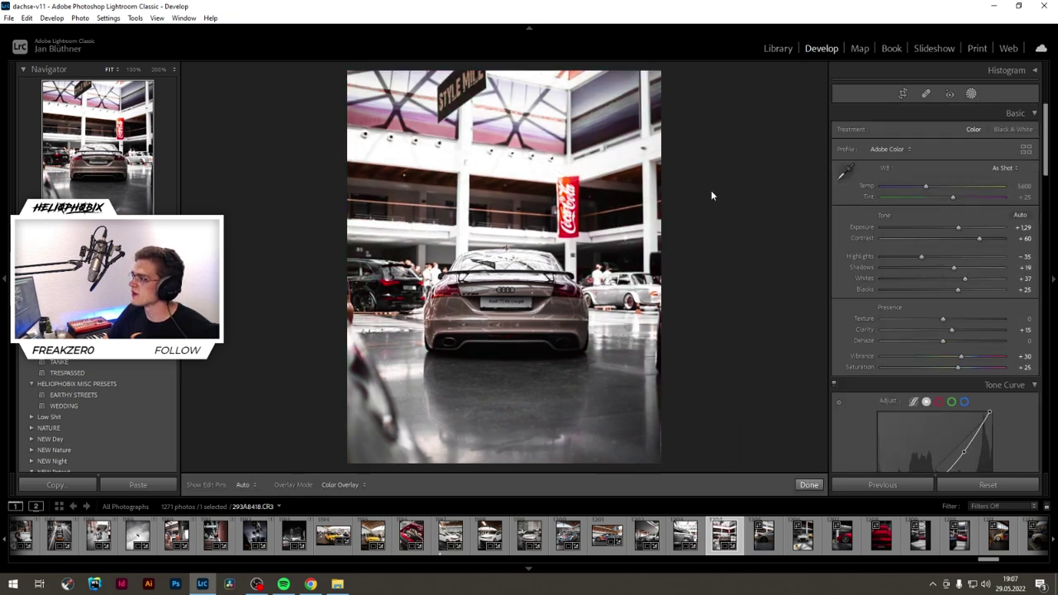
{"action": "left_click", "coordinate": [814, 84]}
{"action": "left_click", "coordinate": [835, 171]}
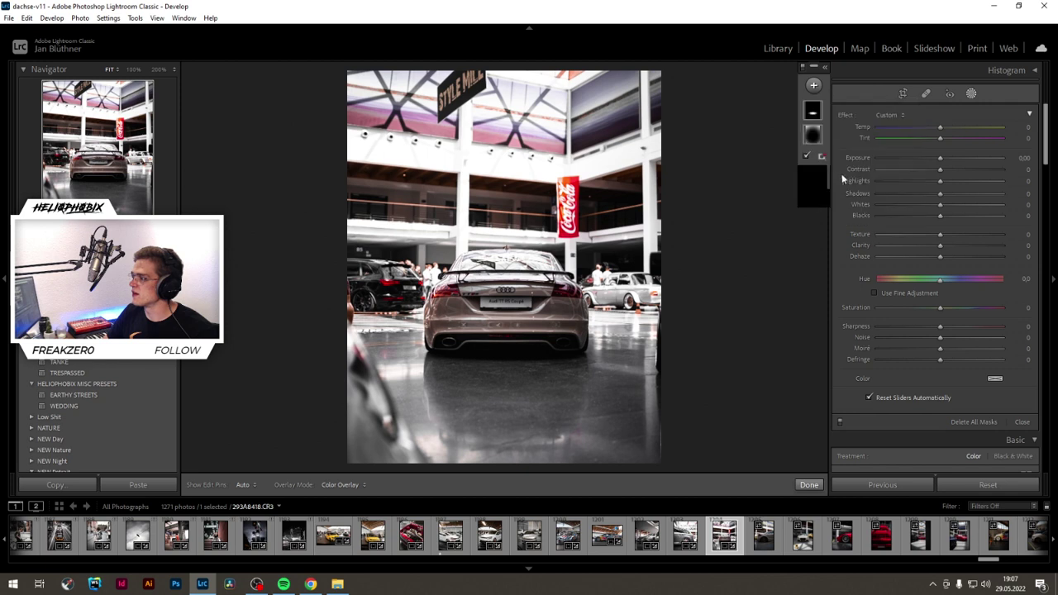
{"action": "left_click_drag", "start_coordinate": [504, 305], "coordinate": [610, 369]}
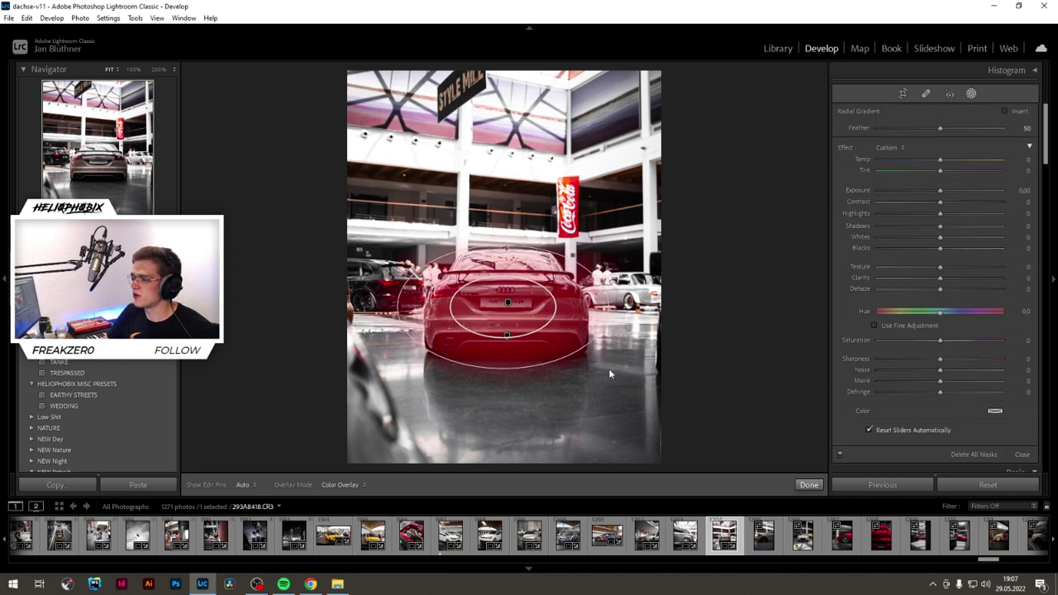
Step: Set the new car mask's exposure to 0.43, contrast to 27 and shadows to 12, and the photo's overall highlights to -36
{"action": "left_click_drag", "start_coordinate": [940, 189], "coordinate": [949, 192]}
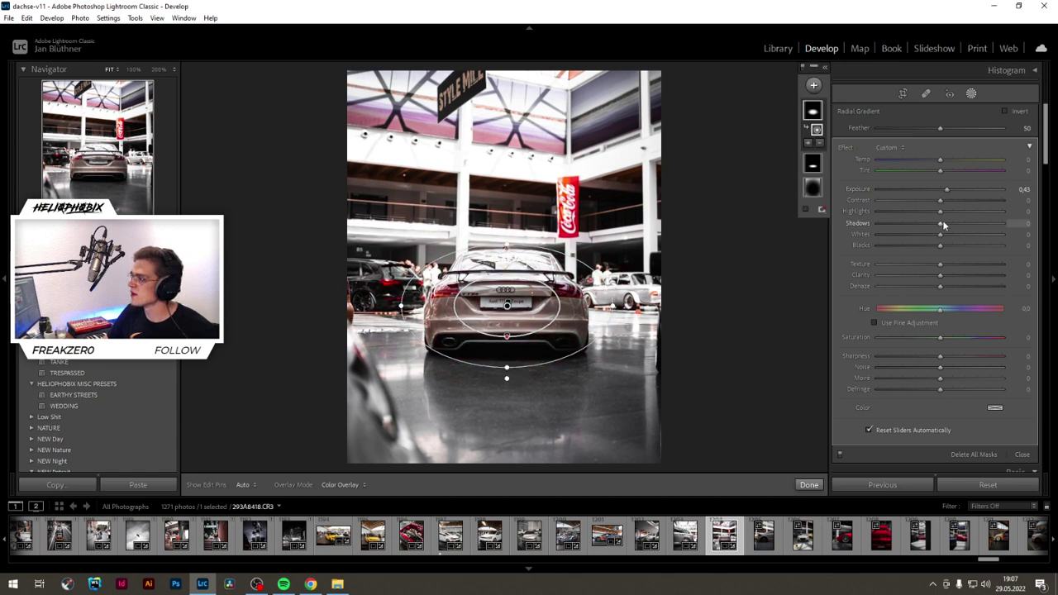
{"action": "left_click_drag", "start_coordinate": [940, 223], "coordinate": [957, 200]}
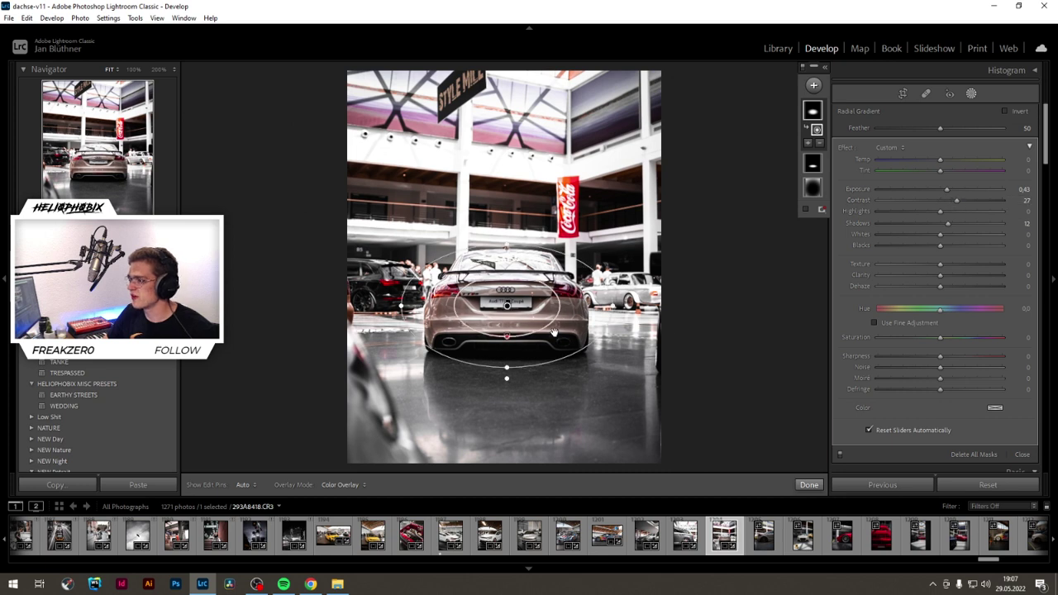
{"action": "left_click_drag", "start_coordinate": [512, 306], "coordinate": [515, 304]}
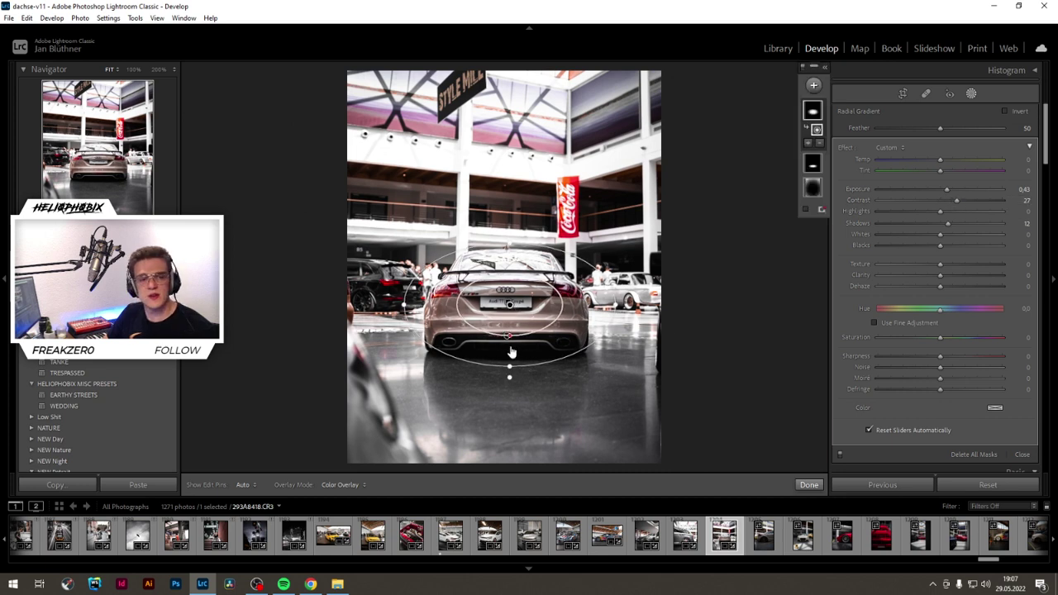
{"action": "left_click", "coordinate": [808, 484]}
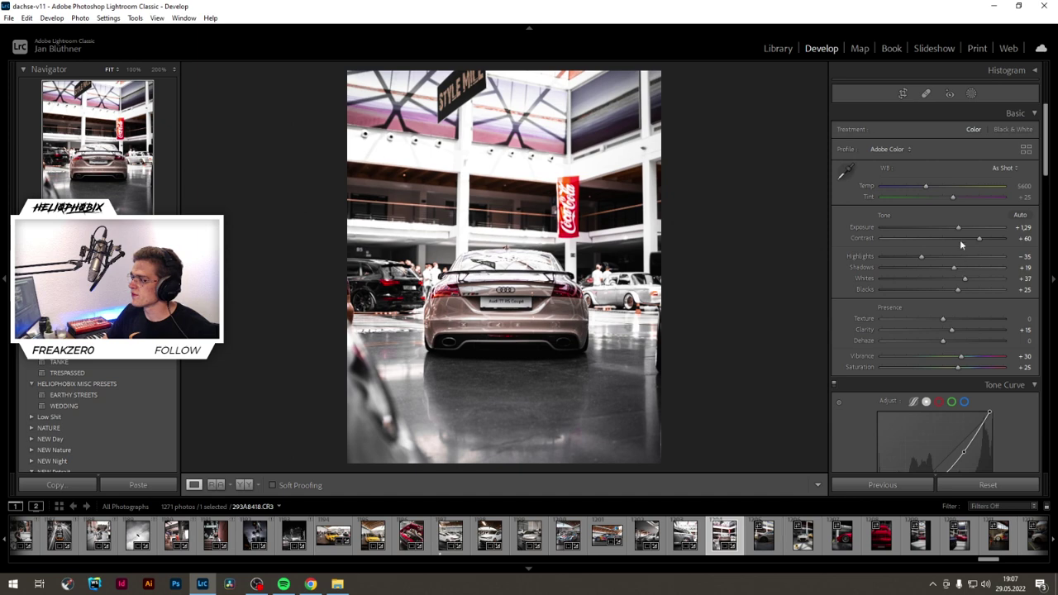
{"action": "left_click_drag", "start_coordinate": [893, 255], "coordinate": [920, 266]}
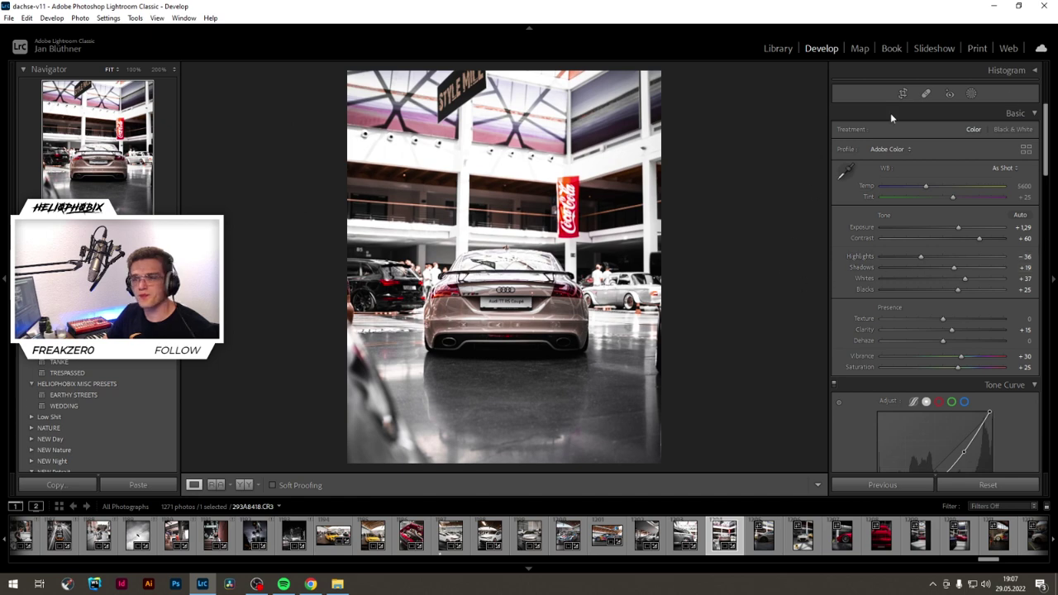
Step: Add a linear gradient mask over the upper building, fading down to the Audi, with exposure -0.88
{"action": "left_click", "coordinate": [973, 93]}
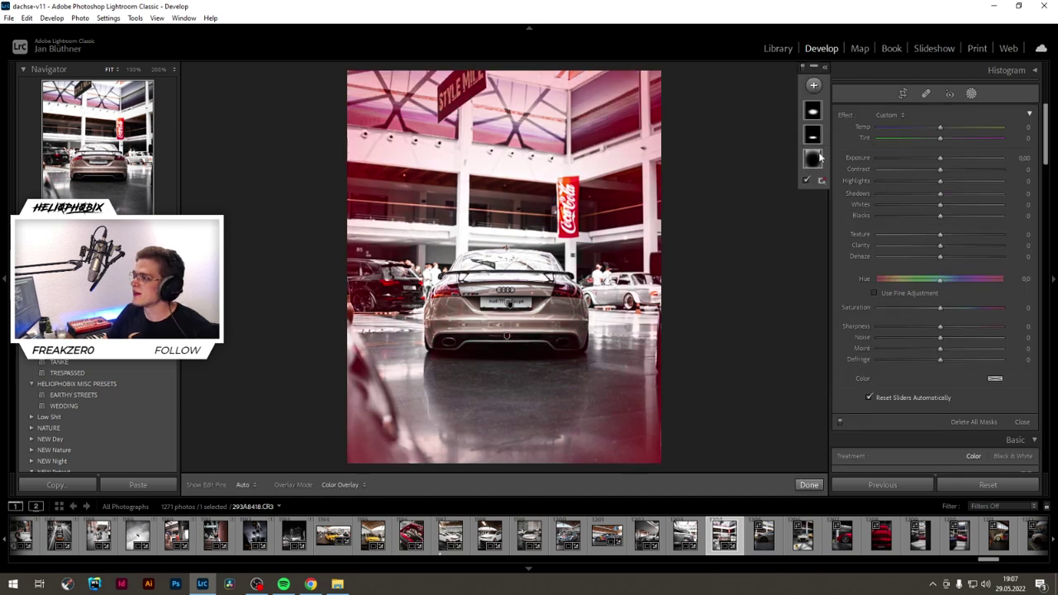
{"action": "left_click", "coordinate": [815, 86]}
{"action": "left_click", "coordinate": [834, 156]}
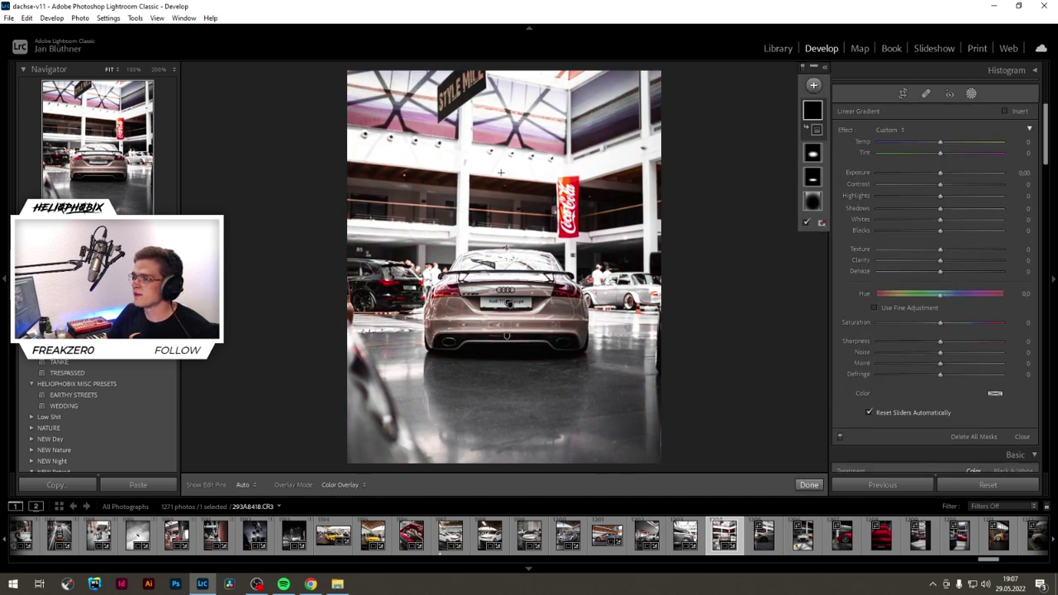
{"action": "left_click_drag", "start_coordinate": [500, 172], "coordinate": [504, 283]}
{"action": "left_click_drag", "start_coordinate": [938, 172], "coordinate": [925, 170]}
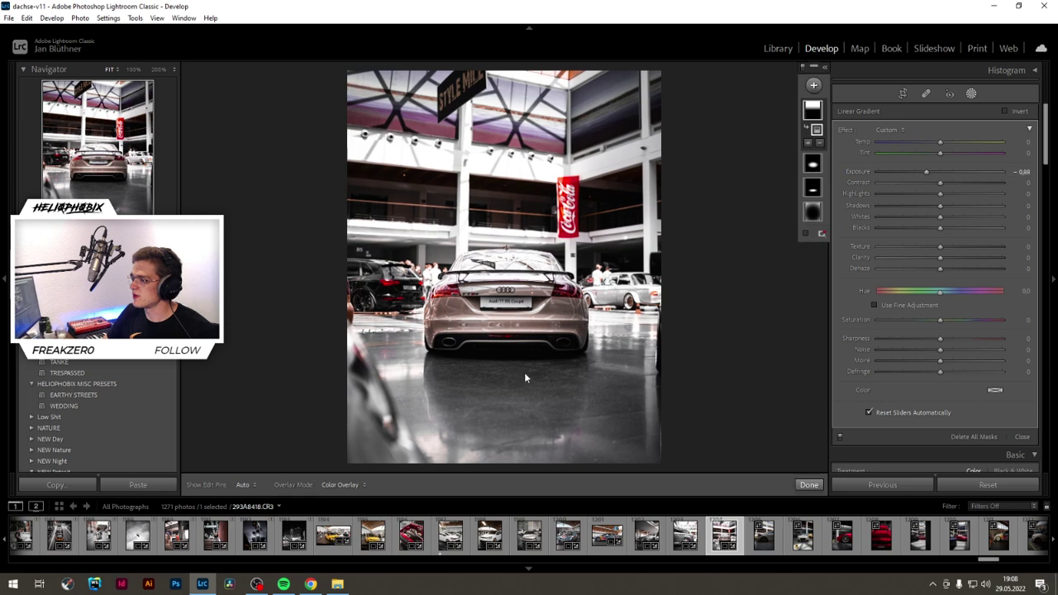
Step: Add a linear gradient mask over the floor, fading out at the Audi's bumper, with clarity 27 and slightly lowered exposure
{"action": "left_click", "coordinate": [814, 84]}
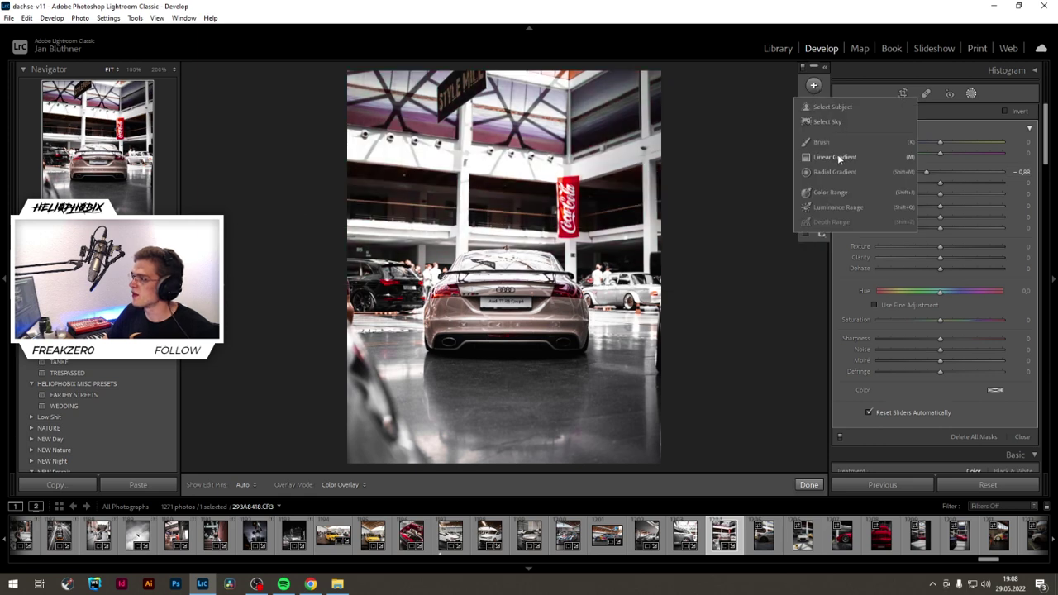
{"action": "left_click", "coordinate": [838, 156]}
{"action": "left_click_drag", "start_coordinate": [506, 375], "coordinate": [507, 326]}
{"action": "left_click_drag", "start_coordinate": [509, 382], "coordinate": [503, 389]}
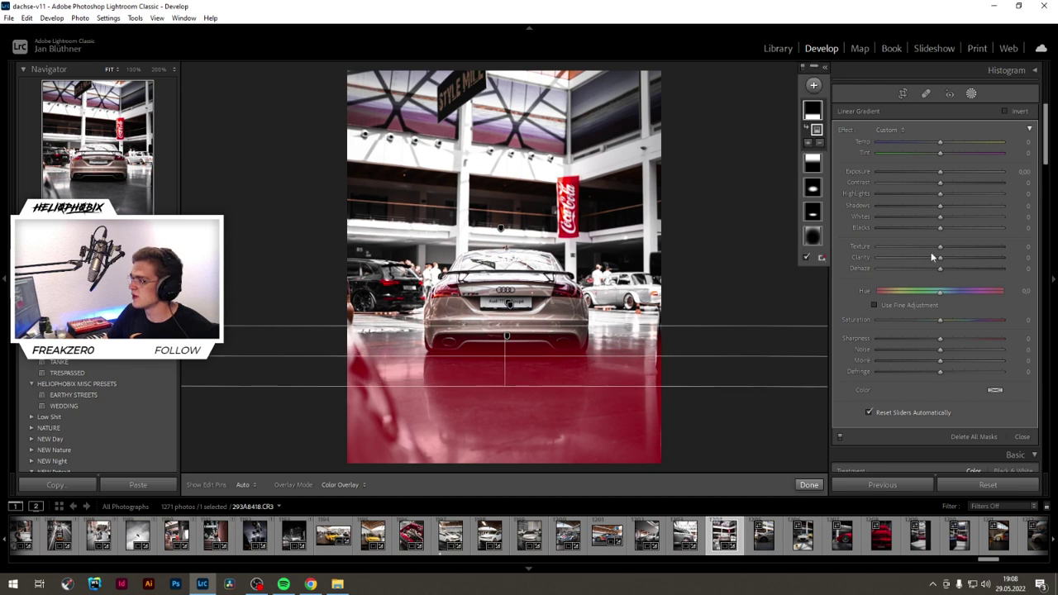
{"action": "mouse_move", "coordinate": [940, 258]}
{"action": "left_mouse_down"}
{"action": "mouse_move", "coordinate": [1016, 262]}
{"action": "mouse_move", "coordinate": [928, 266]}
{"action": "mouse_move", "coordinate": [1006, 265]}
{"action": "mouse_move", "coordinate": [949, 263]}
{"action": "mouse_move", "coordinate": [995, 262]}
{"action": "mouse_move", "coordinate": [958, 265]}
{"action": "left_mouse_up"}
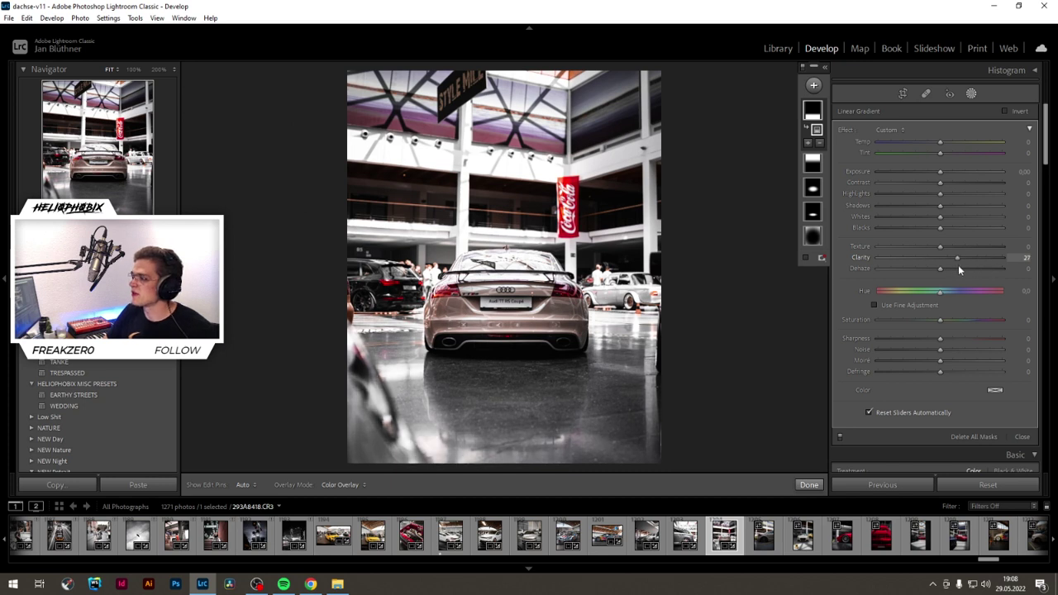
{"action": "left_click_drag", "start_coordinate": [940, 172], "coordinate": [938, 172]}
{"action": "left_click", "coordinate": [802, 483]}
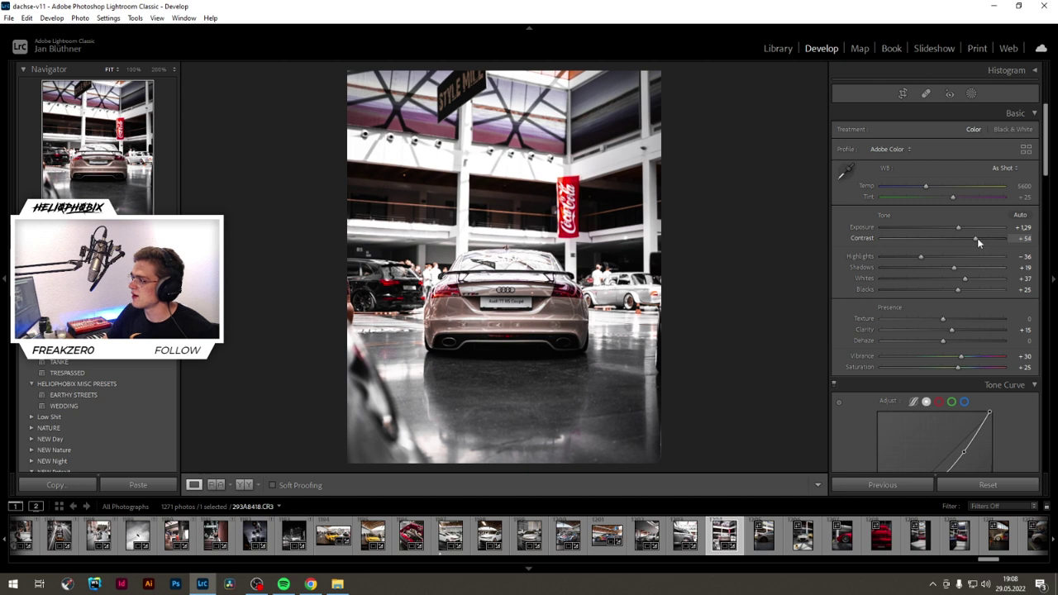
Step: Set the photo's overall contrast to +45, exposure to +1.56 and vibrance to +86
{"action": "left_click_drag", "start_coordinate": [981, 239], "coordinate": [963, 226]}
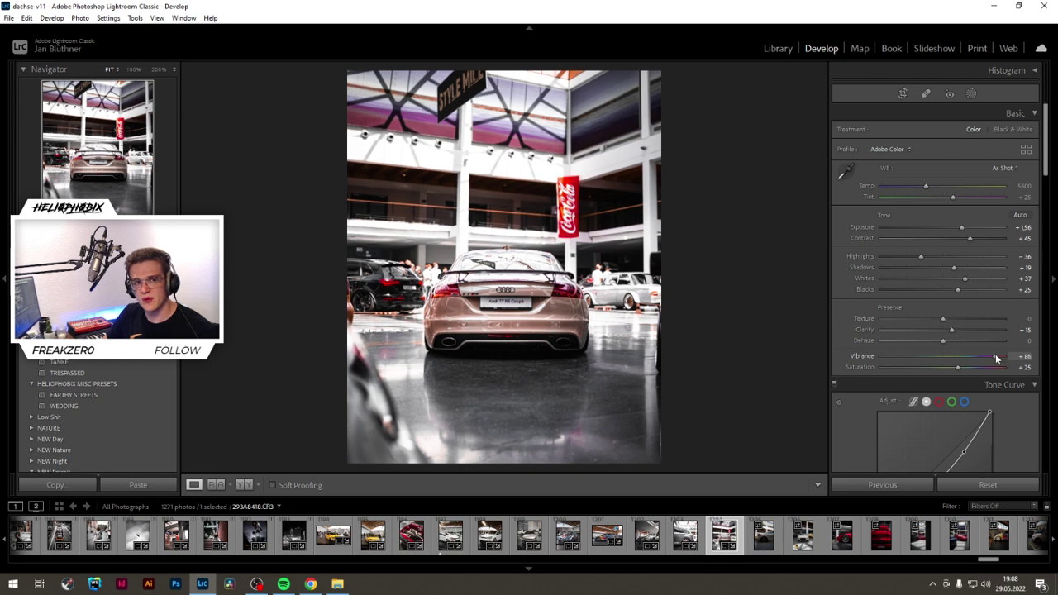
Step: Set the saturation of the upper building's linear gradient mask to -24
{"action": "left_click", "coordinate": [972, 94]}
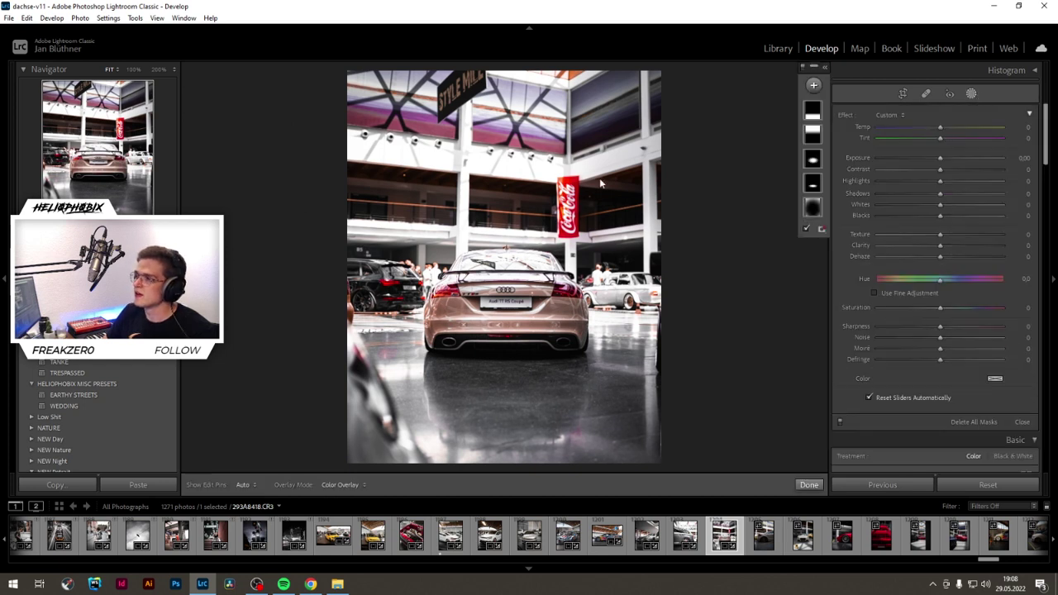
{"action": "left_click", "coordinate": [500, 228]}
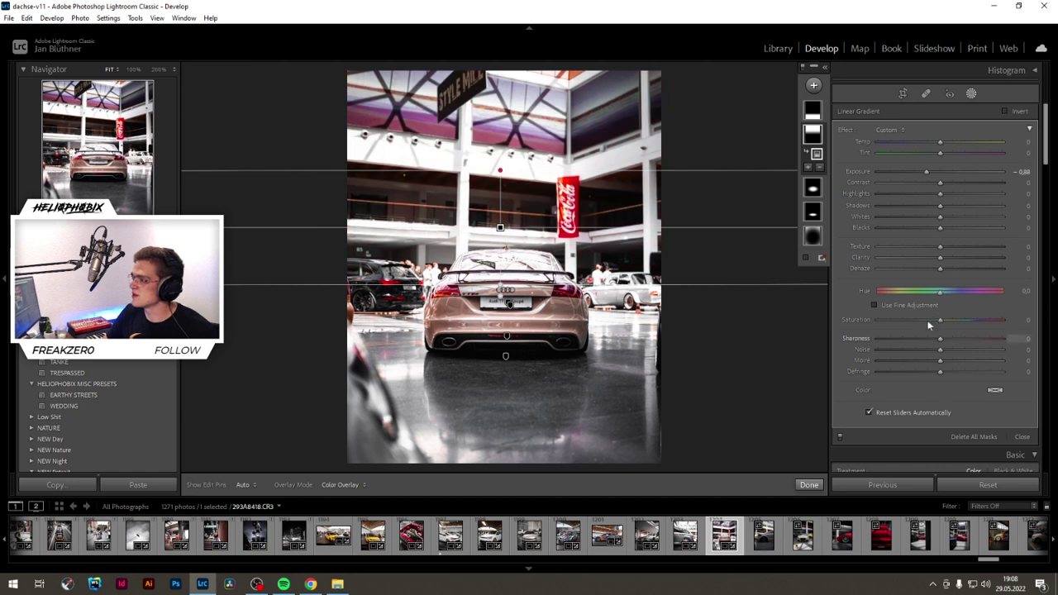
{"action": "left_click_drag", "start_coordinate": [940, 320], "coordinate": [930, 324]}
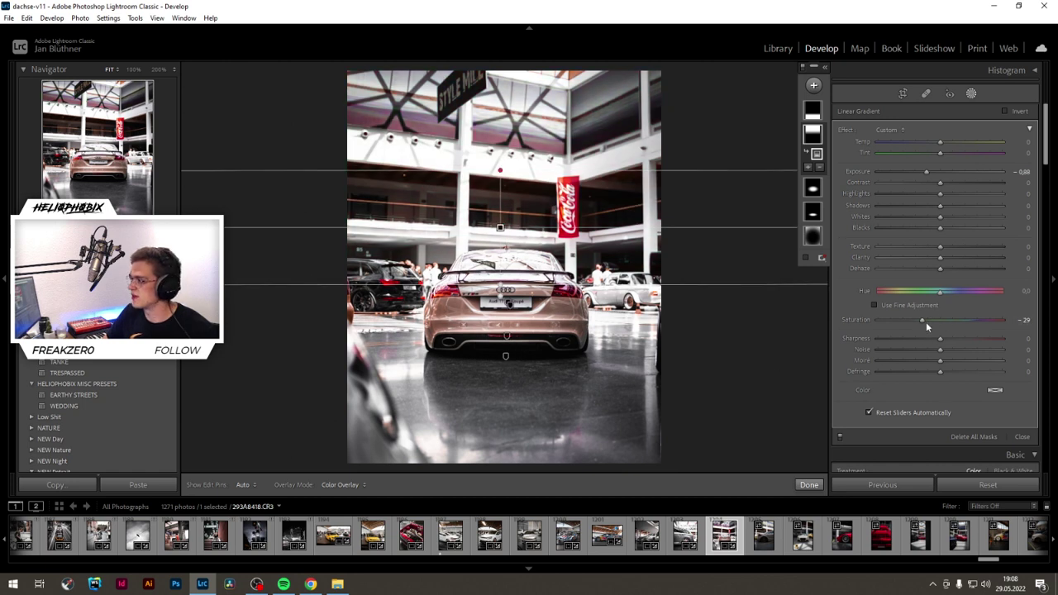
{"action": "mouse_move", "coordinate": [924, 321]}
{"action": "left_mouse_down"}
{"action": "mouse_move", "coordinate": [956, 319]}
{"action": "mouse_move", "coordinate": [912, 327]}
{"action": "mouse_move", "coordinate": [925, 328]}
{"action": "left_mouse_up"}
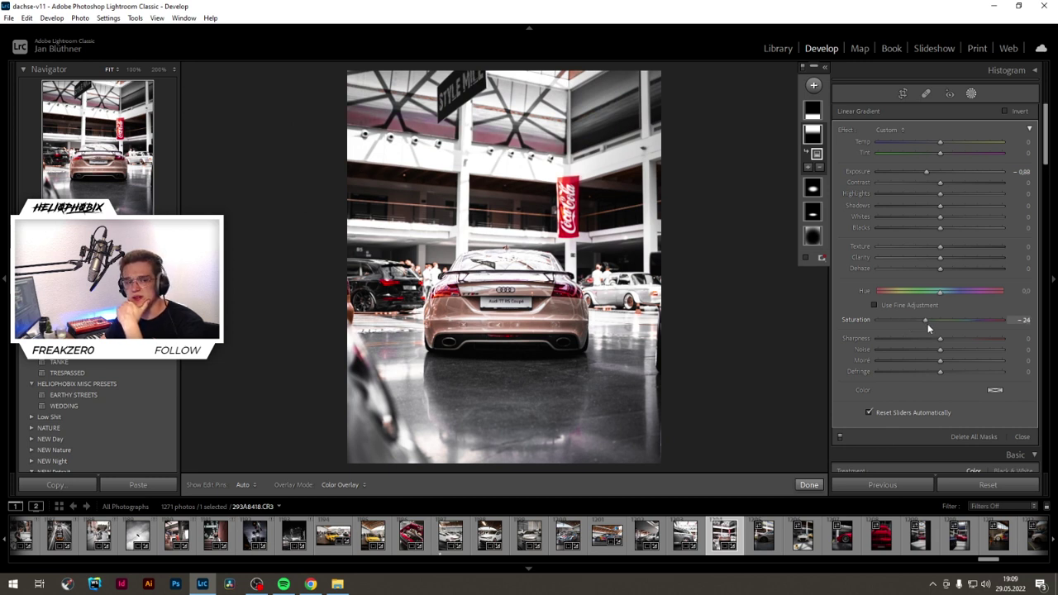
Step: Add a radial gradient mask over the Audi's rear window with exposure -0.96 and highlights -23
{"action": "left_click", "coordinate": [808, 484]}
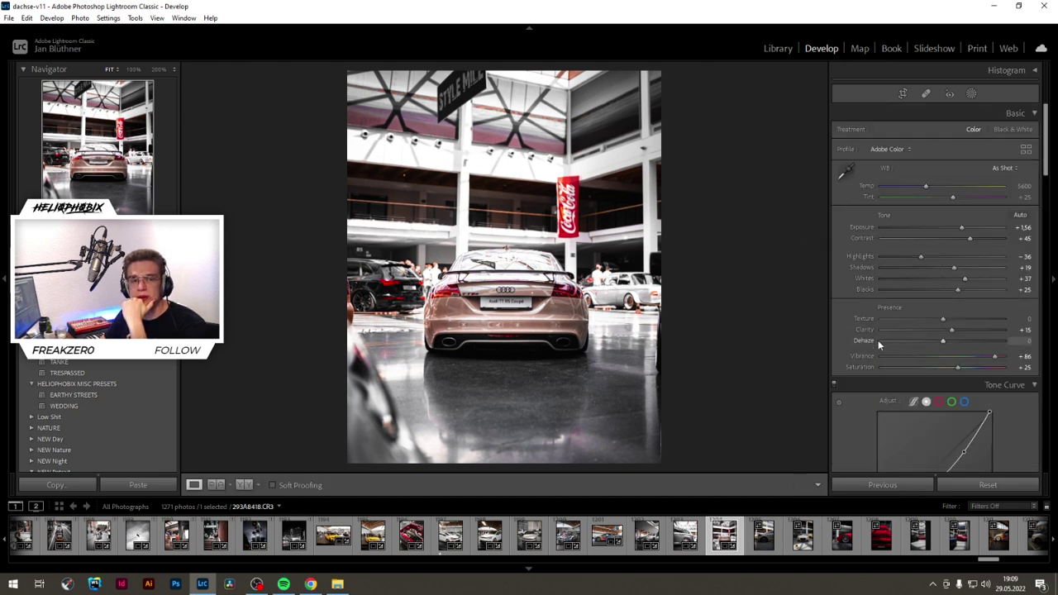
{"action": "left_click", "coordinate": [973, 94]}
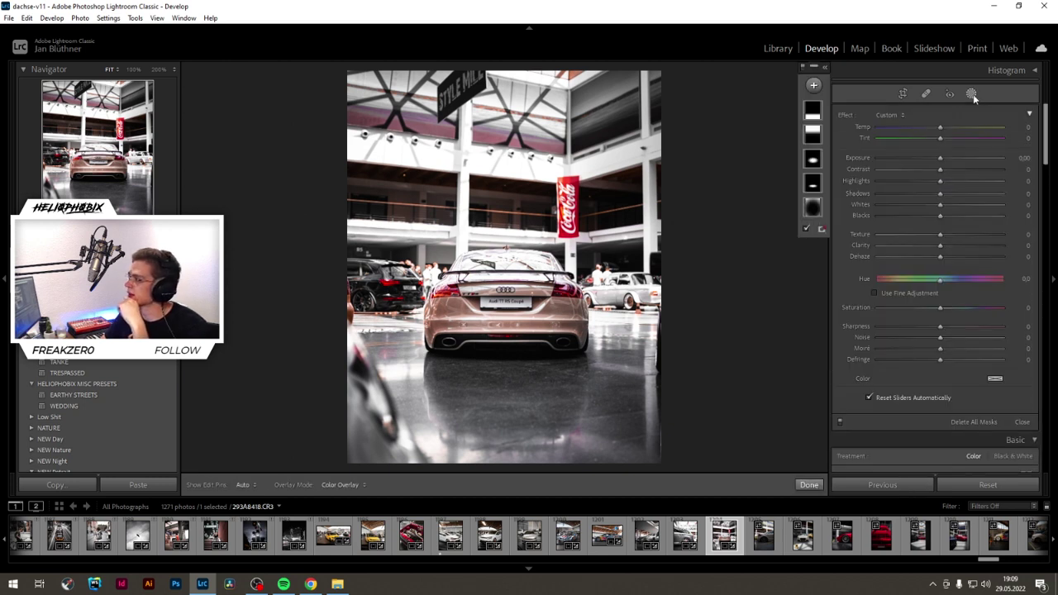
{"action": "left_click", "coordinate": [814, 85]}
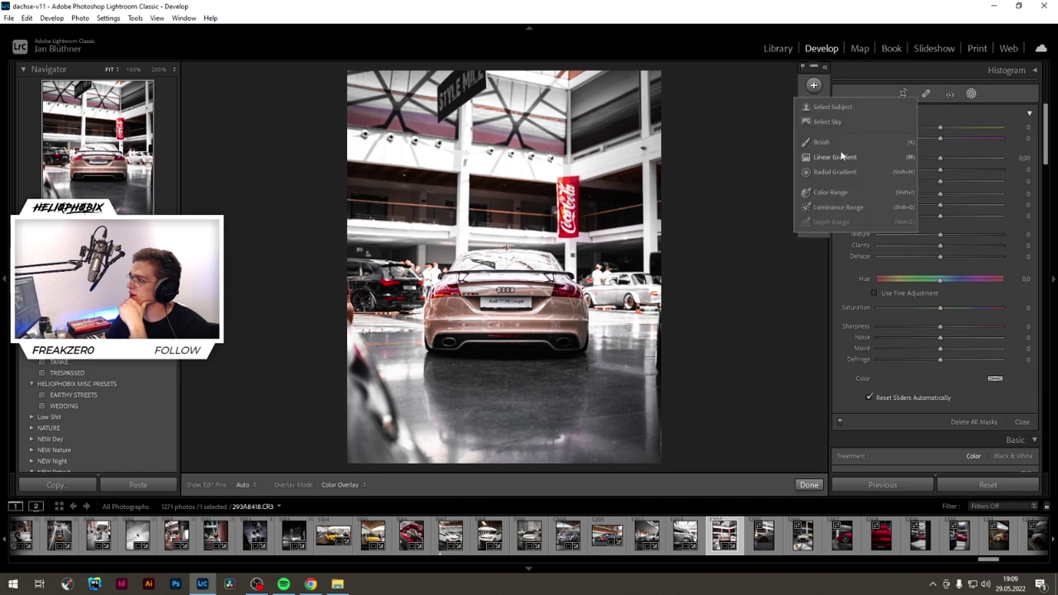
{"action": "left_click", "coordinate": [835, 172]}
{"action": "mouse_move", "coordinate": [506, 263]}
{"action": "left_mouse_down"}
{"action": "mouse_move", "coordinate": [569, 291]}
{"action": "mouse_move", "coordinate": [507, 269]}
{"action": "left_mouse_up"}
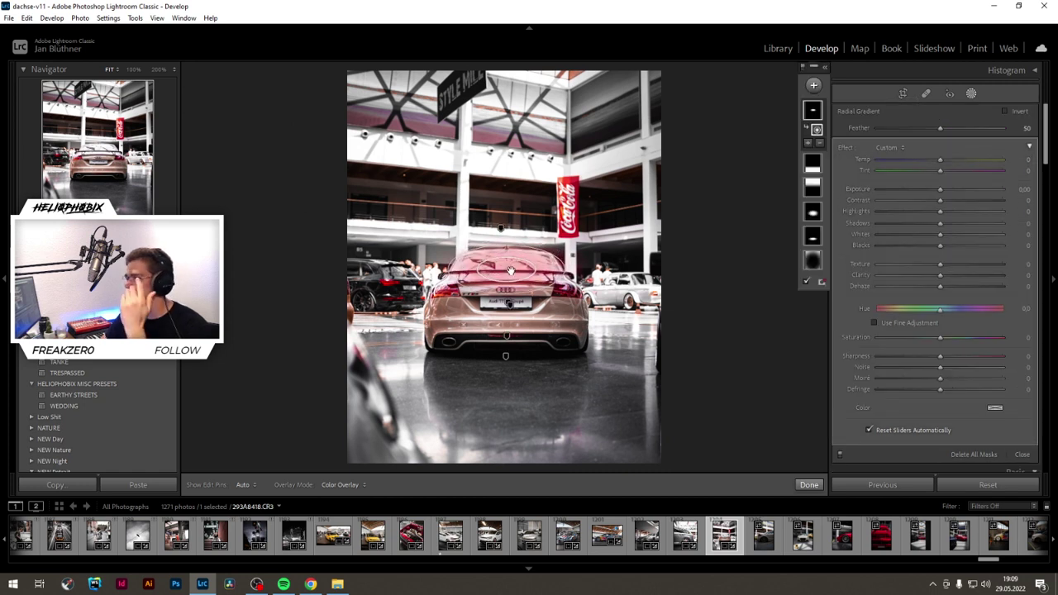
{"action": "left_click_drag", "start_coordinate": [940, 189], "coordinate": [926, 214]}
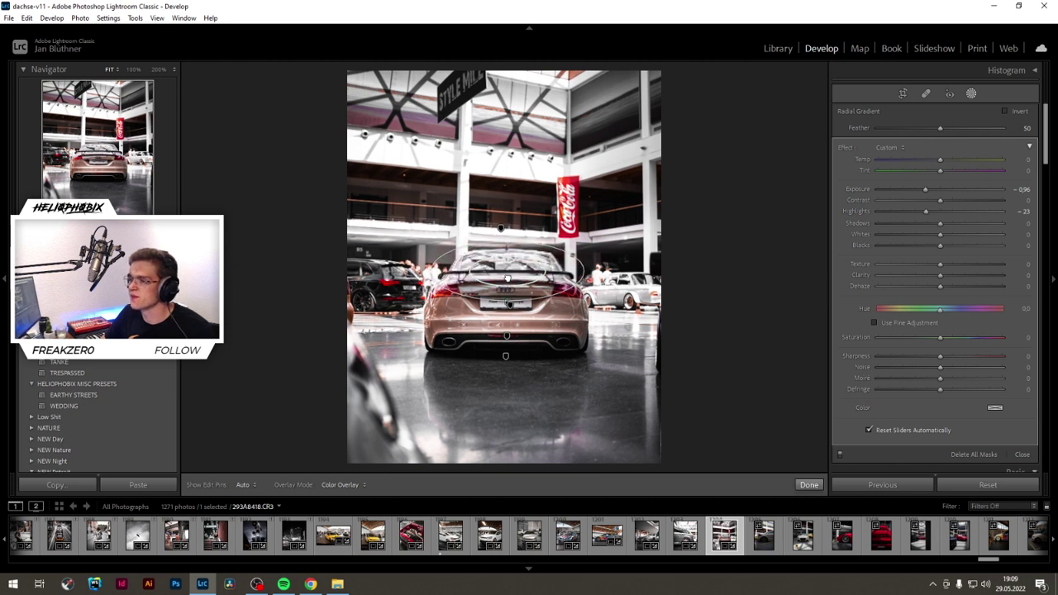
{"action": "key", "text": "shift+w"}
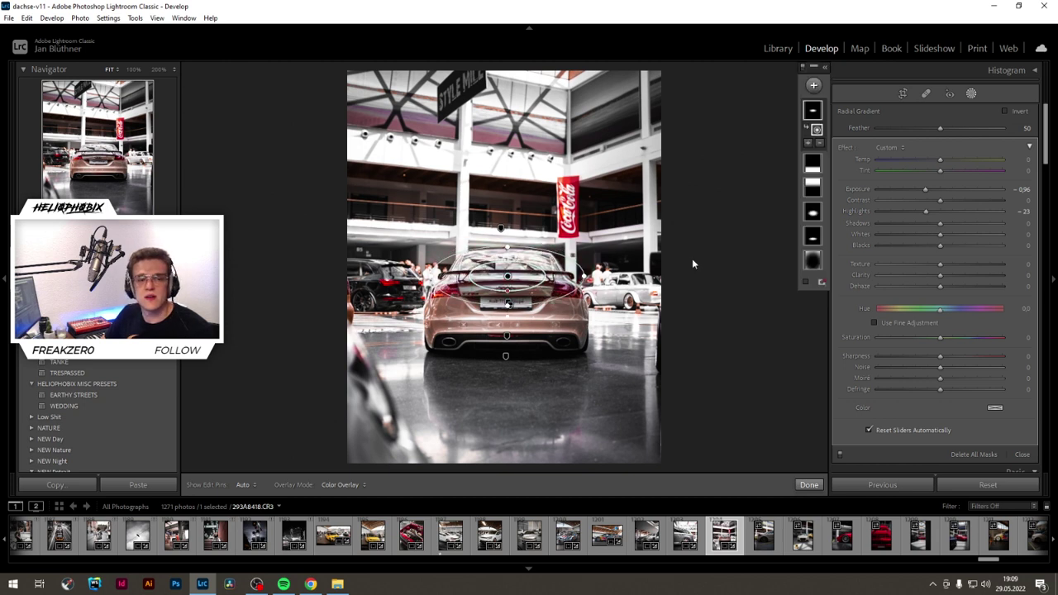
Step: Set the rear window mask's exposure to -0.14 and highlights to -15, and narrow its ellipse slightly
{"action": "left_click_drag", "start_coordinate": [927, 190], "coordinate": [939, 212]}
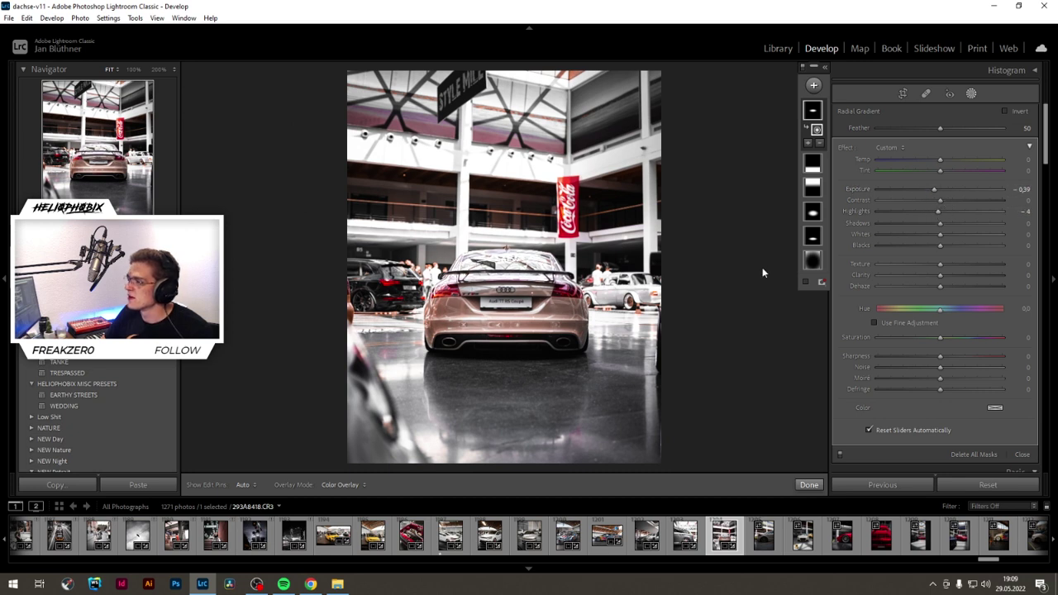
{"action": "left_click_drag", "start_coordinate": [935, 189], "coordinate": [932, 215]}
{"action": "double_click", "coordinate": [860, 190]}
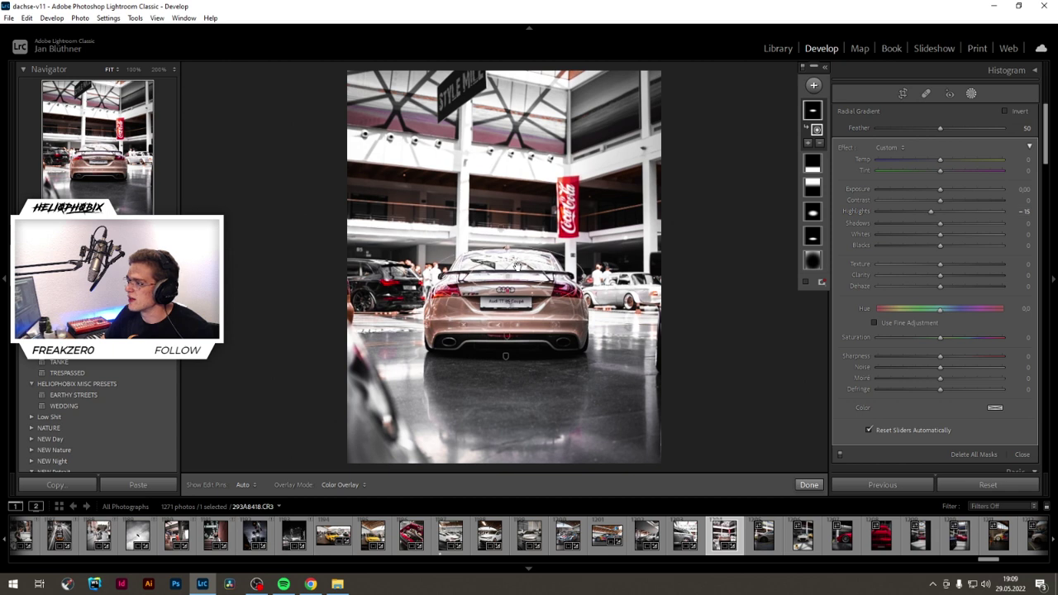
{"action": "mouse_move", "coordinate": [511, 269]}
{"action": "left_mouse_down"}
{"action": "mouse_move", "coordinate": [512, 294]}
{"action": "mouse_move", "coordinate": [509, 269]}
{"action": "left_mouse_up"}
{"action": "left_click_drag", "start_coordinate": [586, 269], "coordinate": [573, 267]}
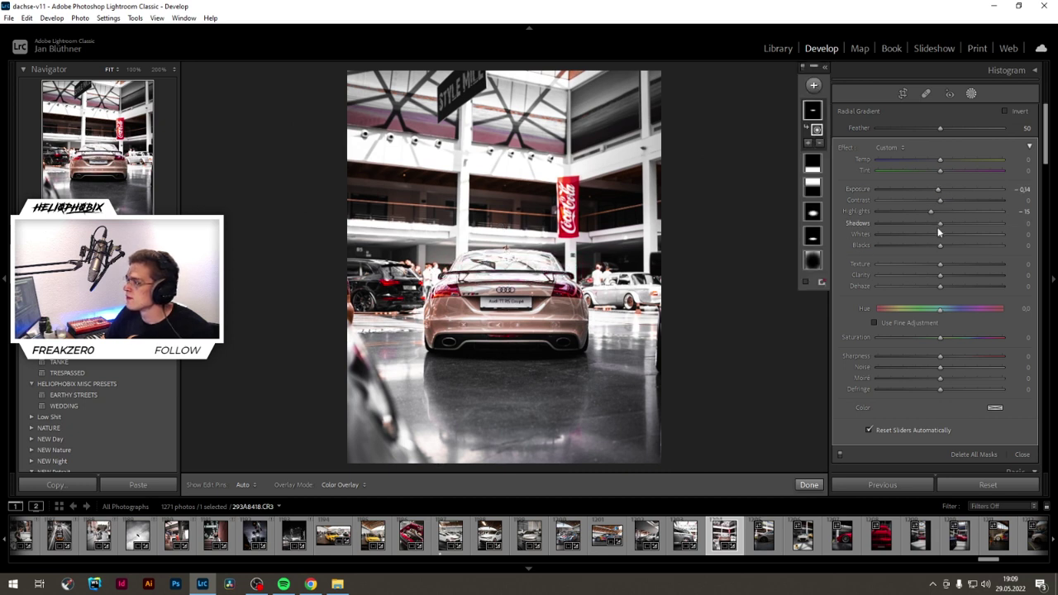
{"action": "left_click", "coordinate": [811, 485]}
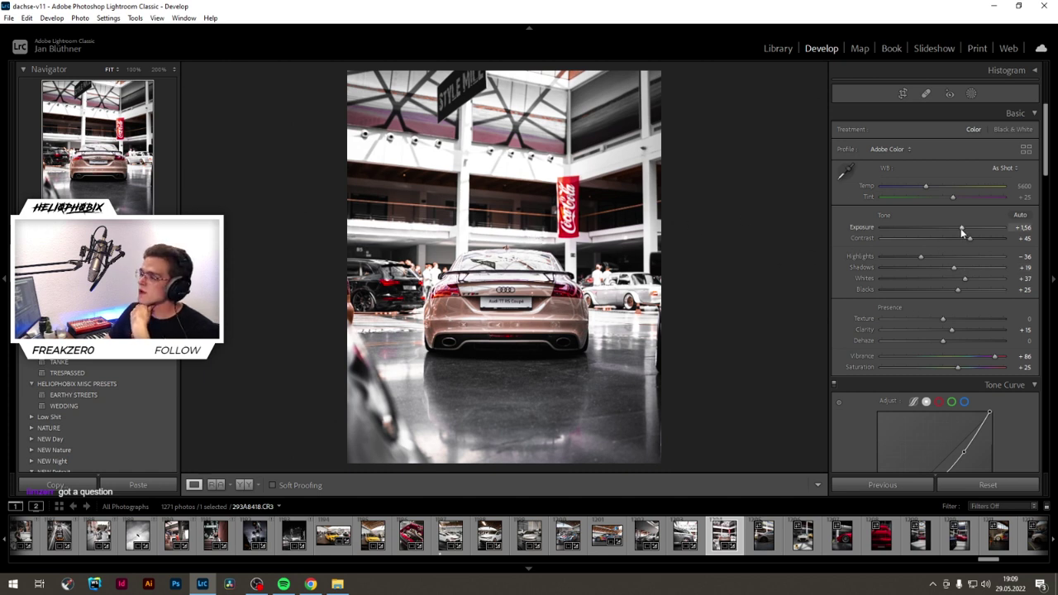
Step: Set the photo's overall exposure to +1.74 and straighten the crop to an angle of 0.68
{"action": "left_click_drag", "start_coordinate": [963, 228], "coordinate": [966, 228]}
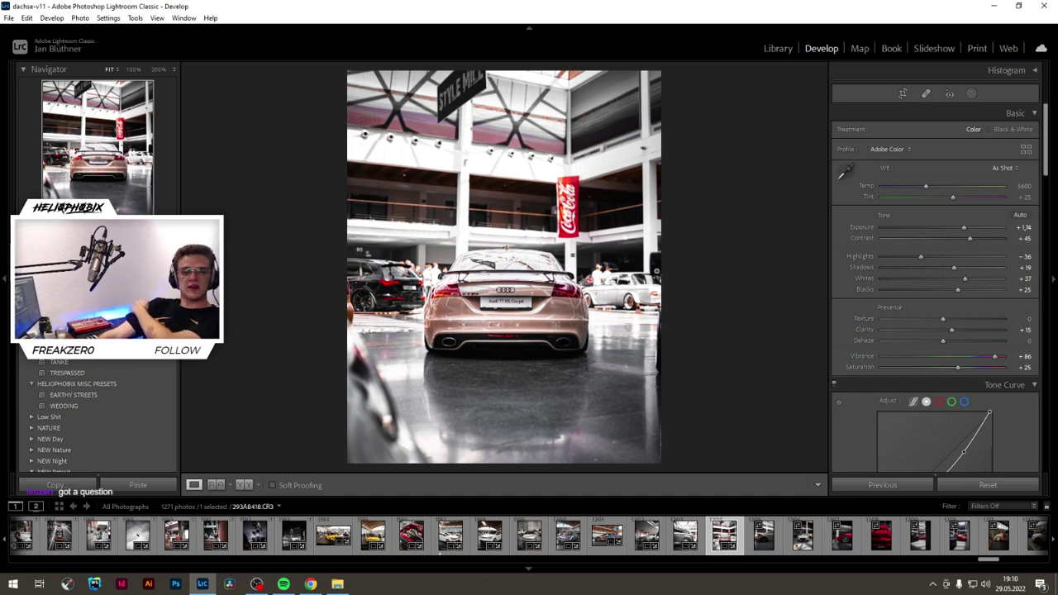
{"action": "left_click", "coordinate": [903, 93]}
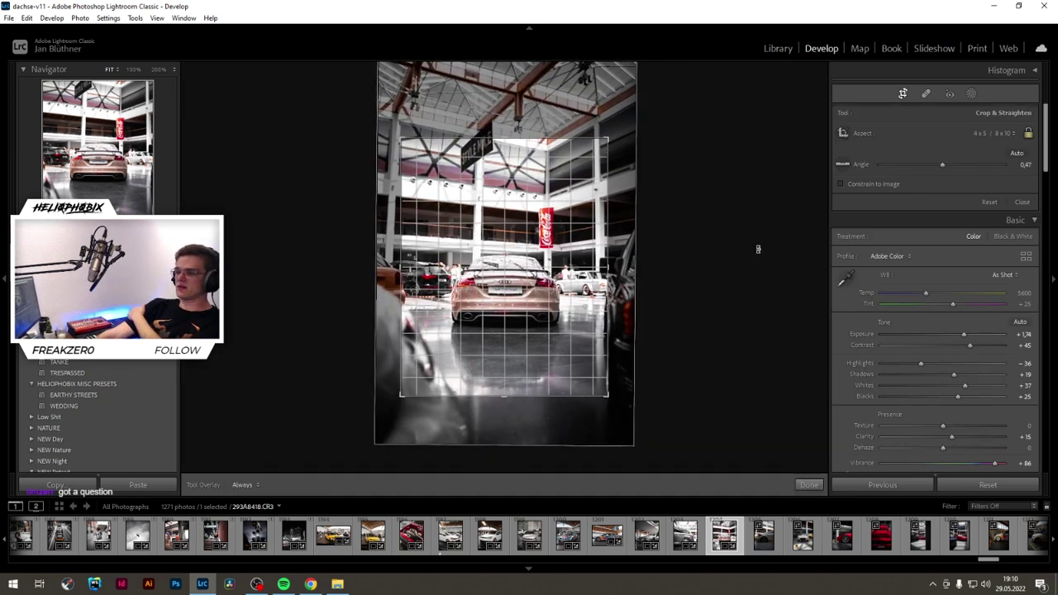
{"action": "left_click_drag", "start_coordinate": [758, 249], "coordinate": [757, 248]}
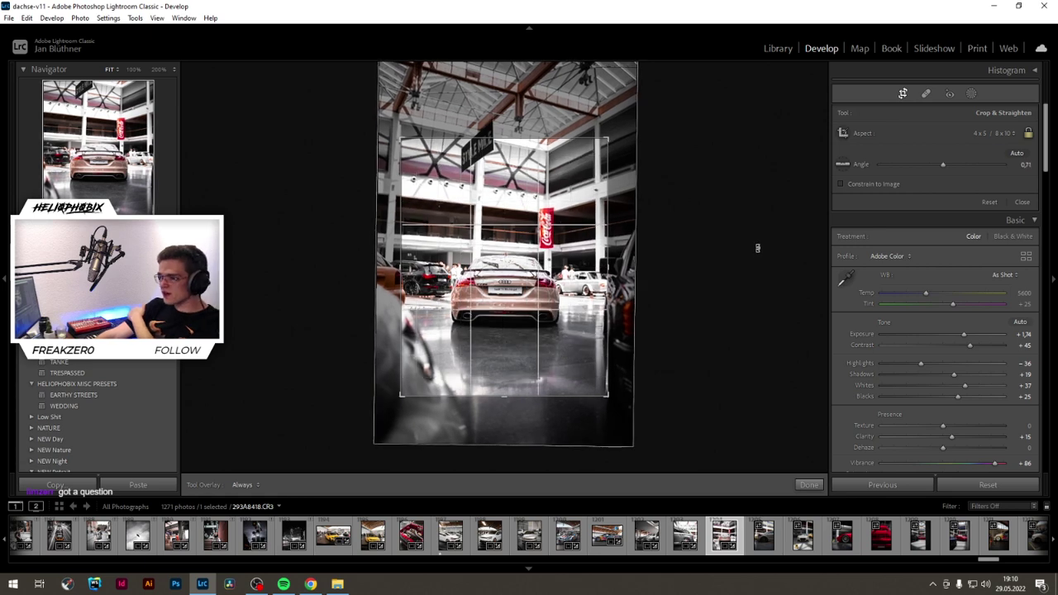
{"action": "key", "text": "Return"}
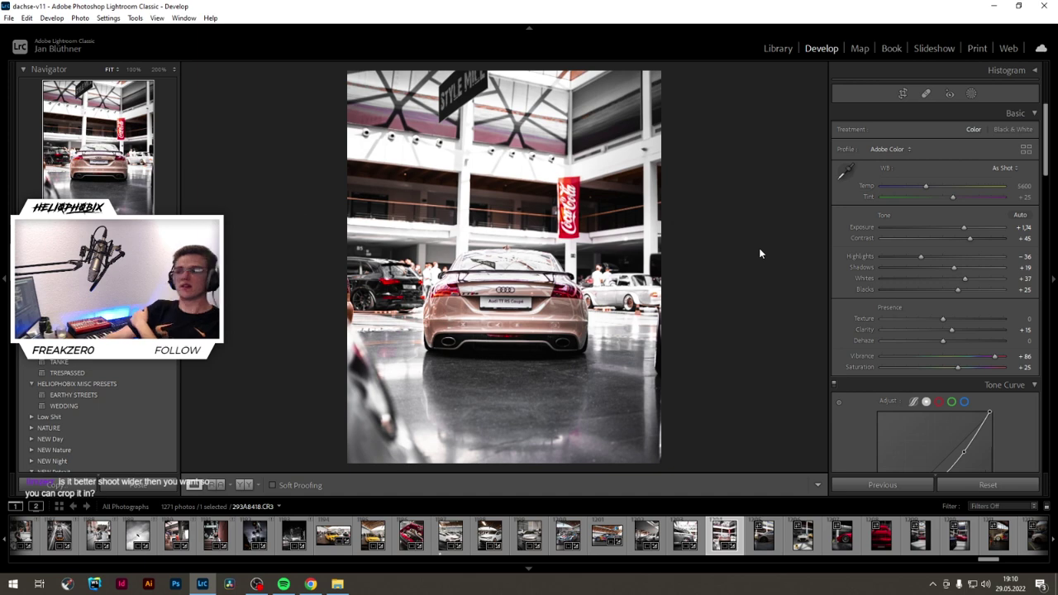
{"action": "key", "text": "r"}
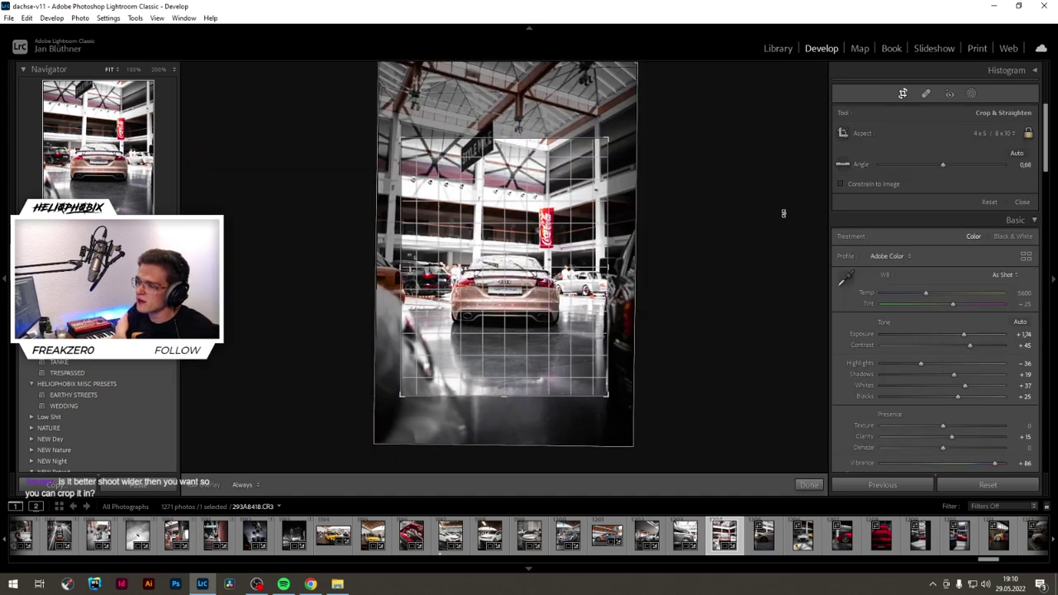
{"action": "key", "text": "Return"}
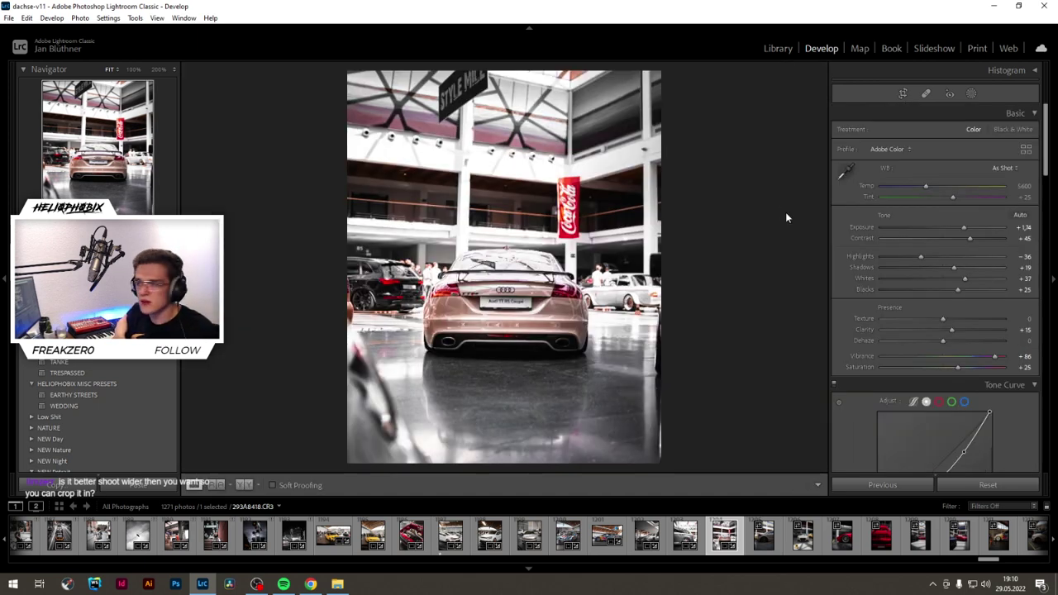
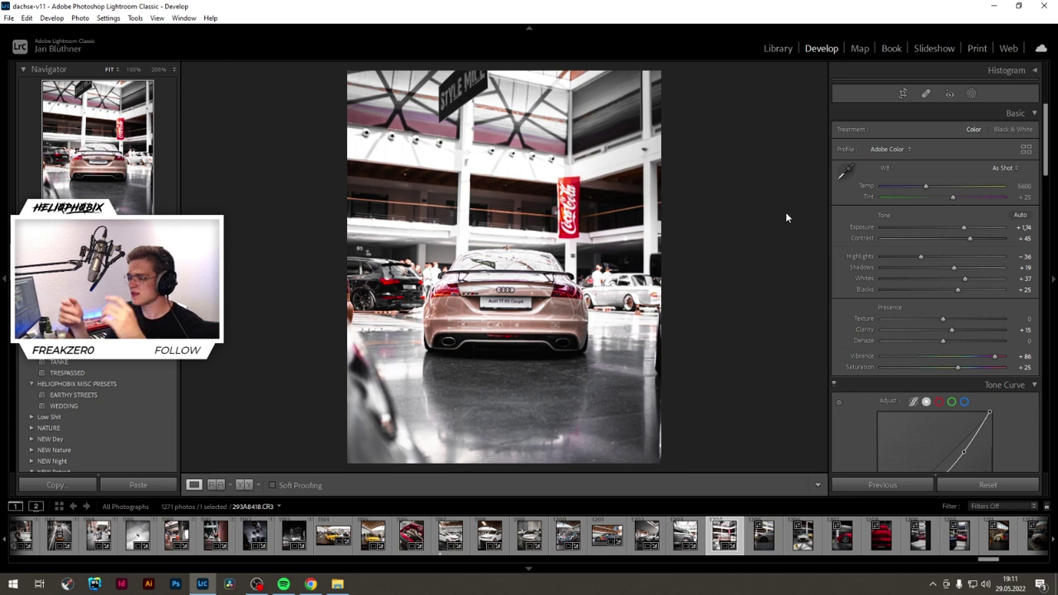
{"action": "left_click", "coordinate": [526, 538]}
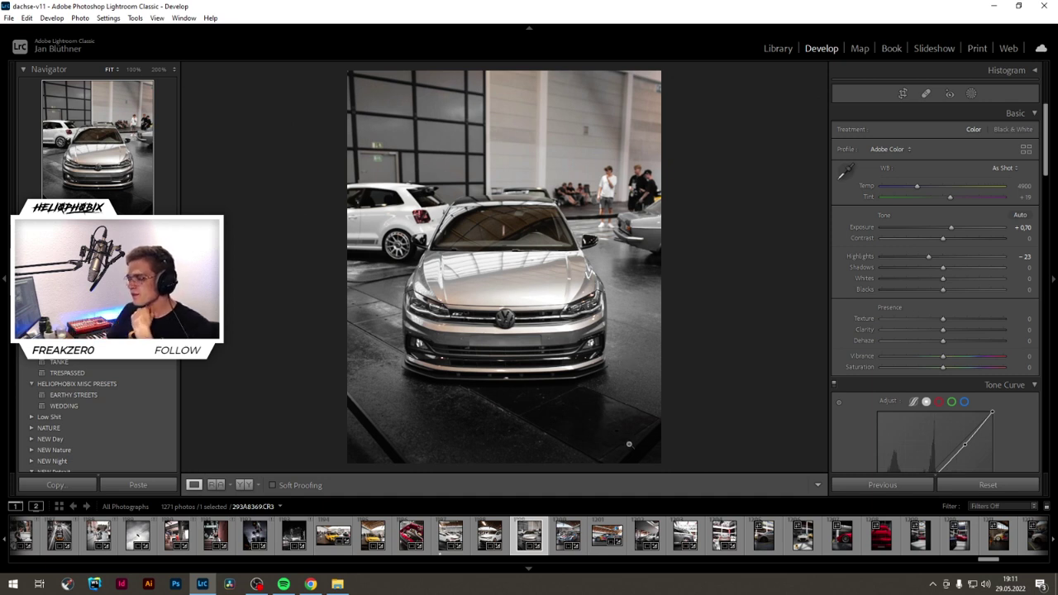
{"action": "left_click", "coordinate": [725, 536]}
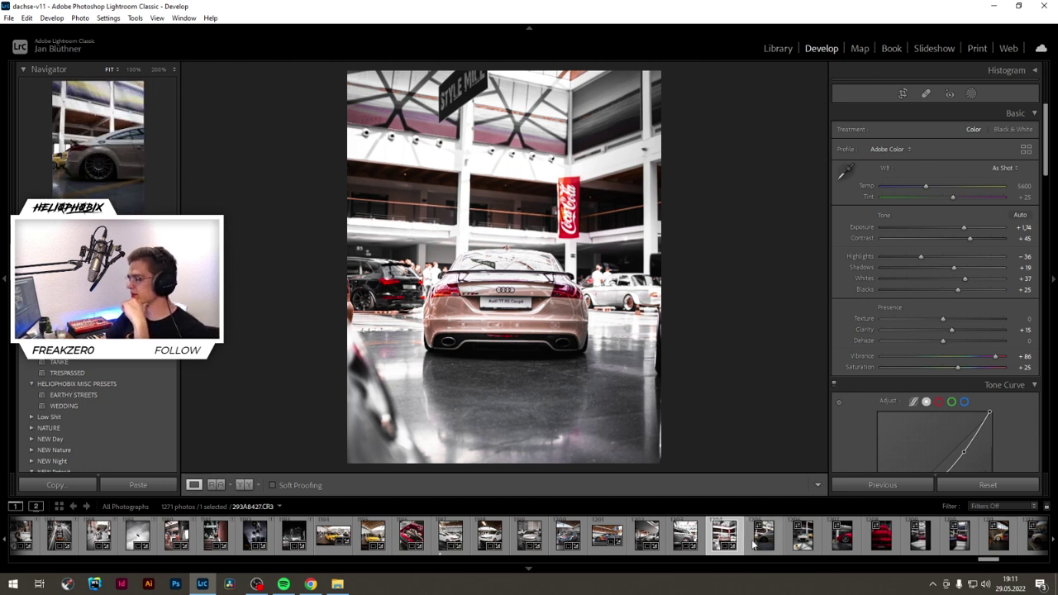
{"action": "scroll", "coordinate": [753, 543], "scroll_direction": "down", "scroll_amount": 3}
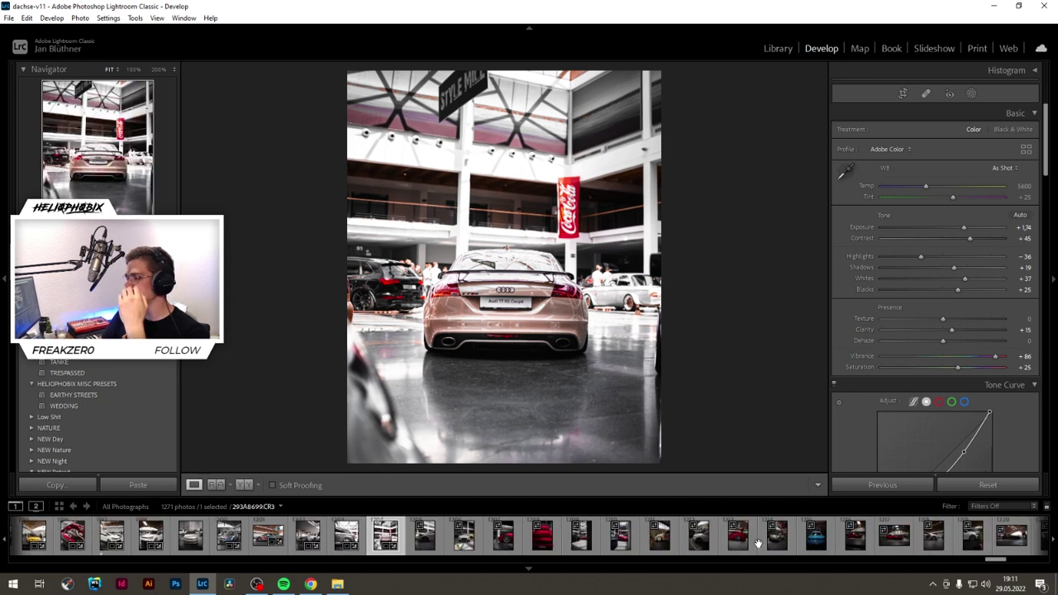
{"action": "scroll", "coordinate": [698, 546], "scroll_direction": "up", "scroll_amount": 3}
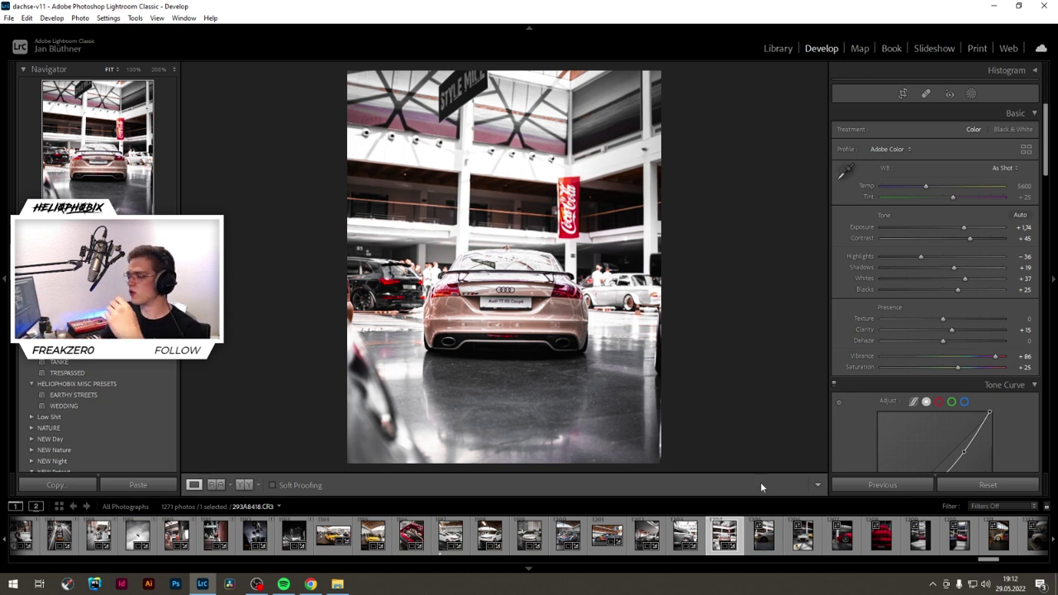
Step: Apply the EARTHY STREETS preset to the side-view Audi photo 293A8427.CR3
{"action": "left_click", "coordinate": [762, 539]}
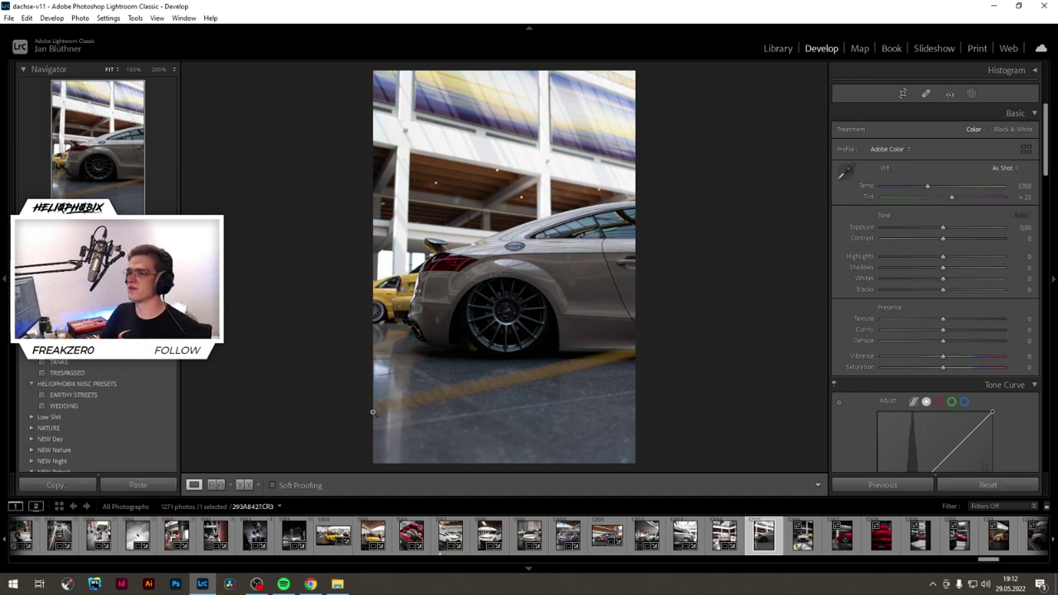
{"action": "left_click", "coordinate": [87, 396]}
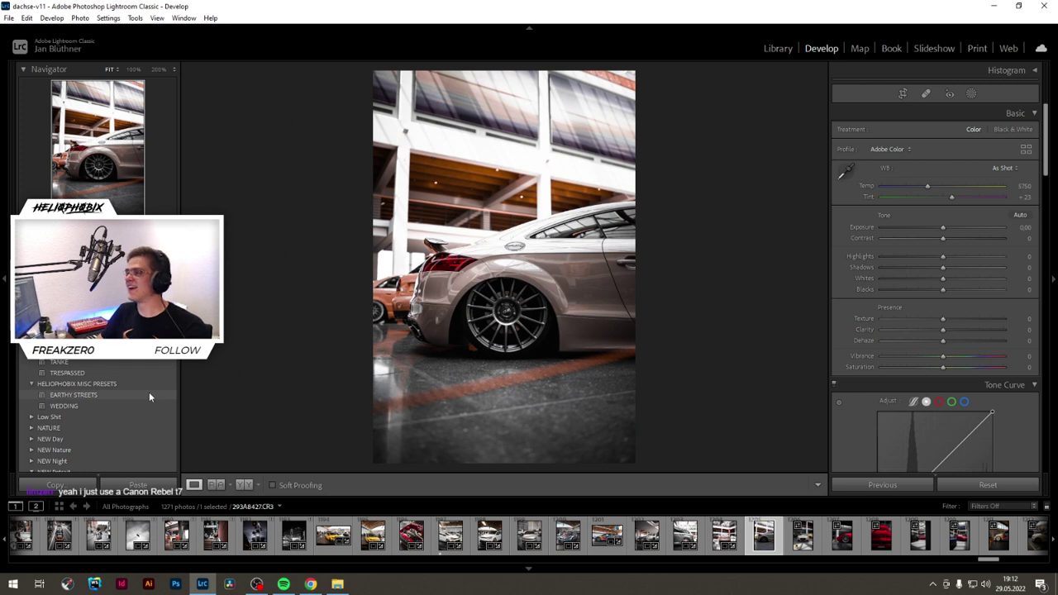
{"action": "left_click", "coordinate": [149, 395]}
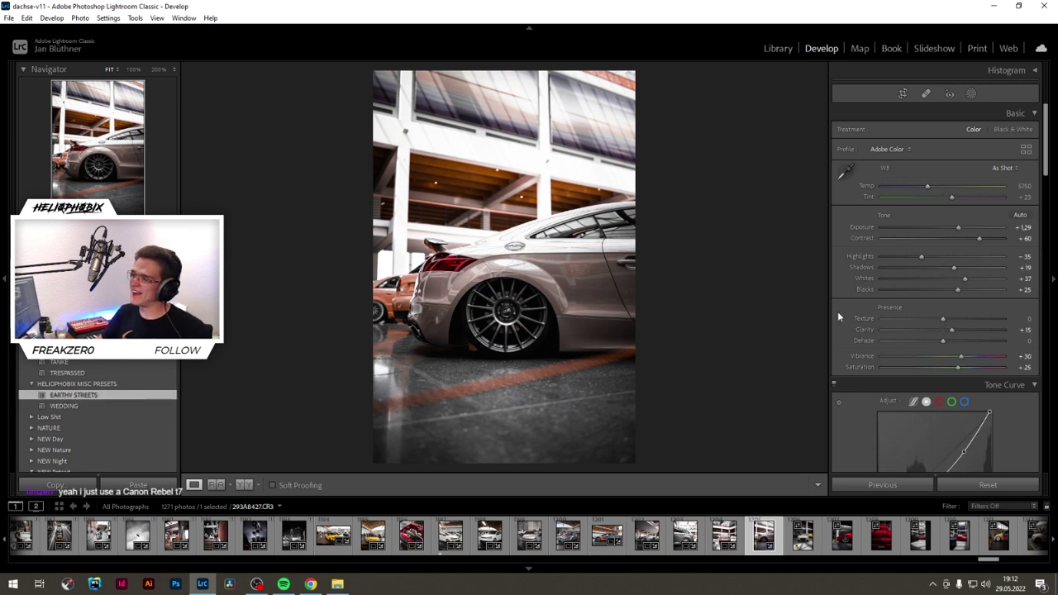
{"action": "scroll", "coordinate": [888, 331], "scroll_direction": "down", "scroll_amount": 5}
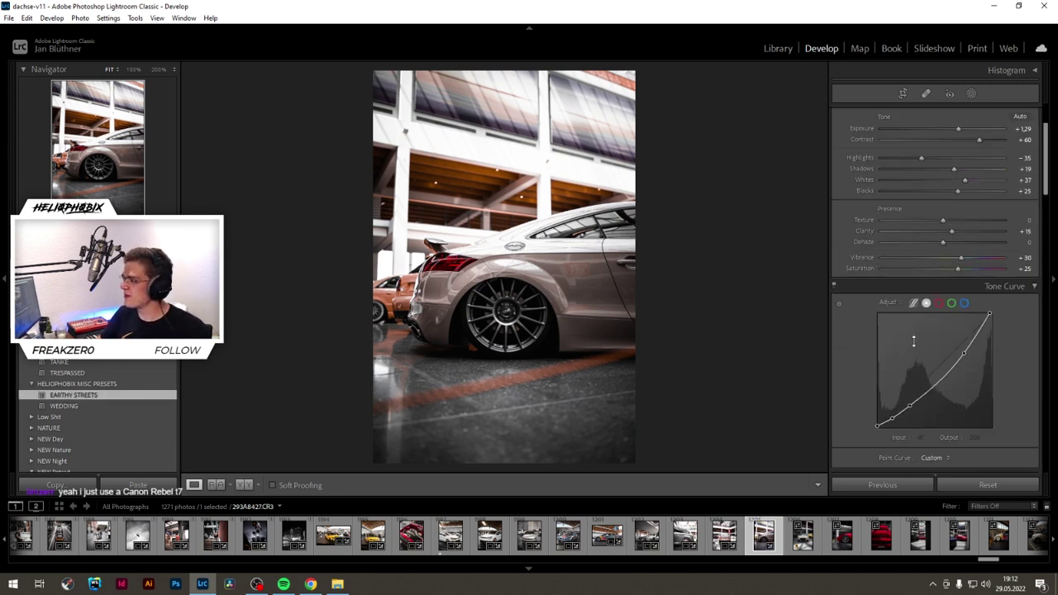
{"action": "left_click", "coordinate": [948, 395]}
{"action": "left_click_drag", "start_coordinate": [931, 434], "coordinate": [878, 436]}
{"action": "scroll", "coordinate": [892, 248], "scroll_direction": "up", "scroll_amount": 5}
Step: Crop the side-view photo to 4 x 5 / 8 x 10 with a -0.13 angle, keeping the rear wheel centred horizontally
{"action": "left_click", "coordinate": [903, 93]}
{"action": "left_click", "coordinate": [1002, 134]}
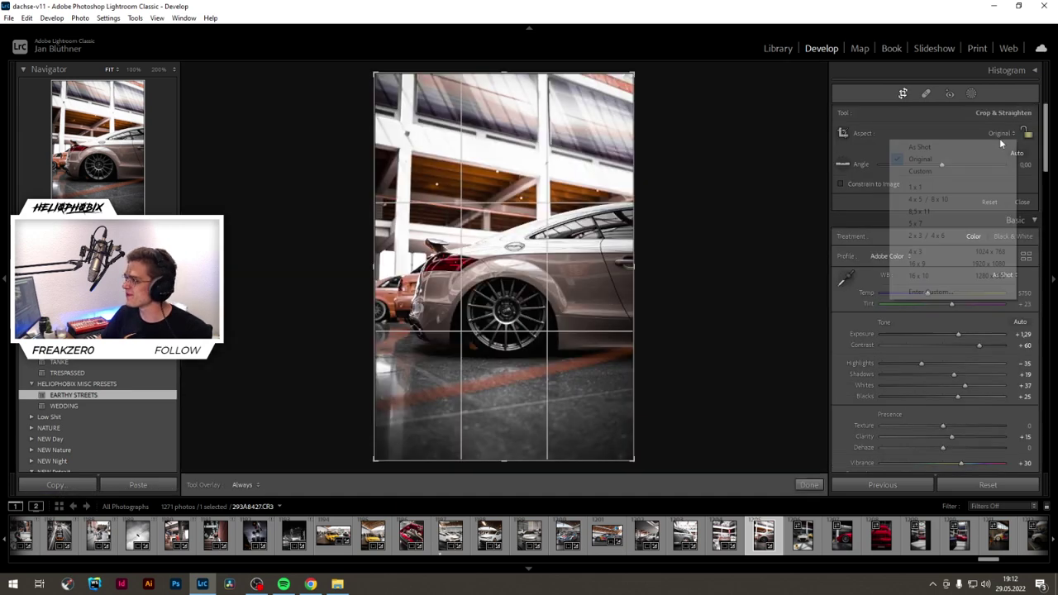
{"action": "left_click", "coordinate": [928, 199]}
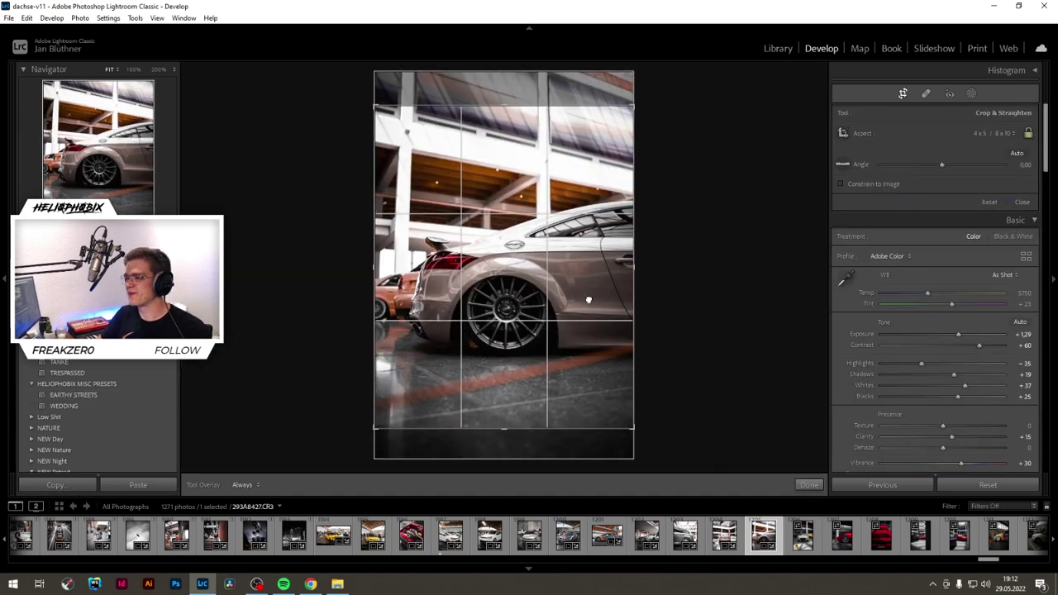
{"action": "left_click_drag", "start_coordinate": [644, 293], "coordinate": [641, 296]}
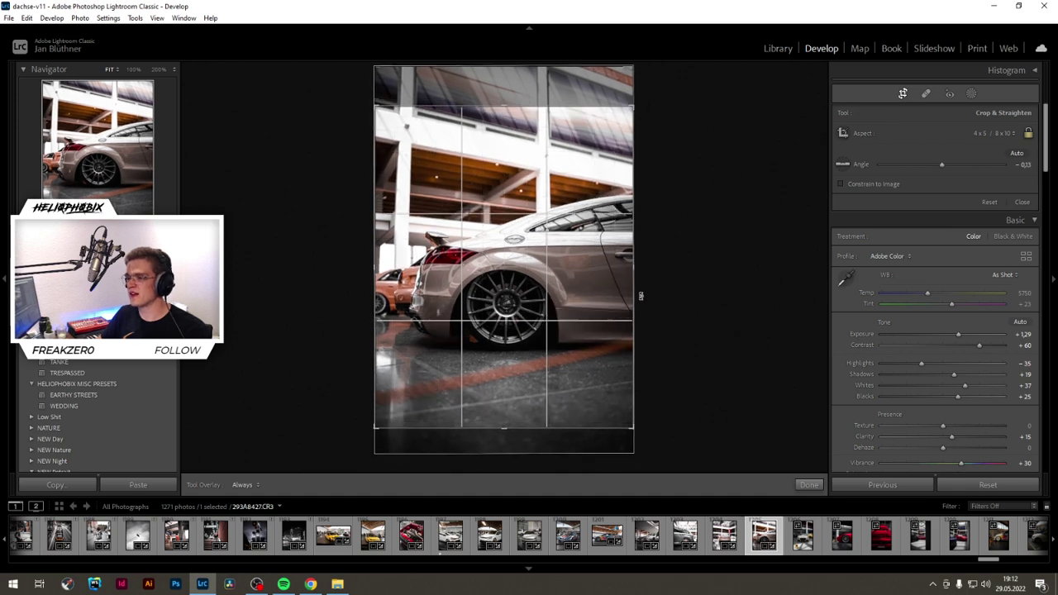
{"action": "scroll", "coordinate": [640, 295], "scroll_direction": "up", "scroll_amount": 1}
{"action": "scroll", "coordinate": [638, 301], "scroll_direction": "up", "scroll_amount": 1}
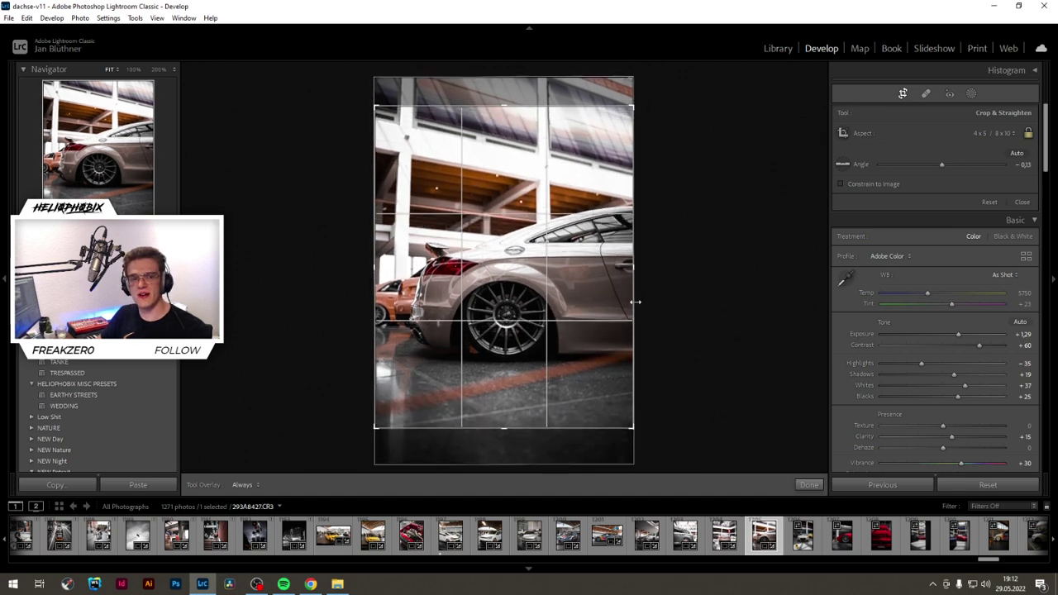
{"action": "key", "text": "Return"}
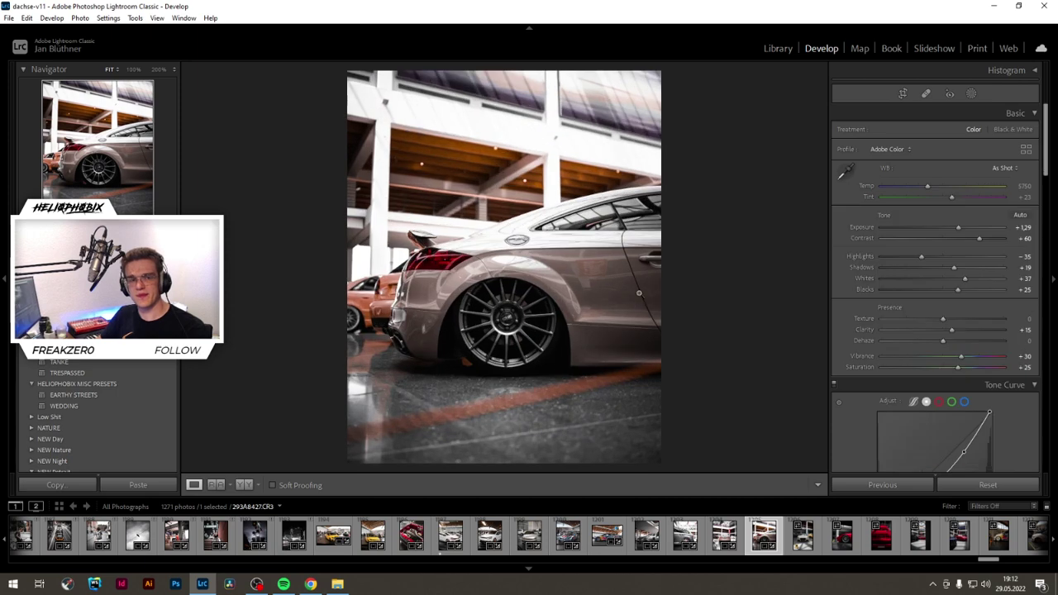
Step: Reshape the preset's brightening radial gradient mask into a wide, flat ellipse over the Audi's rear wheel and lower body
{"action": "left_click", "coordinate": [971, 93]}
{"action": "left_click", "coordinate": [851, 177]}
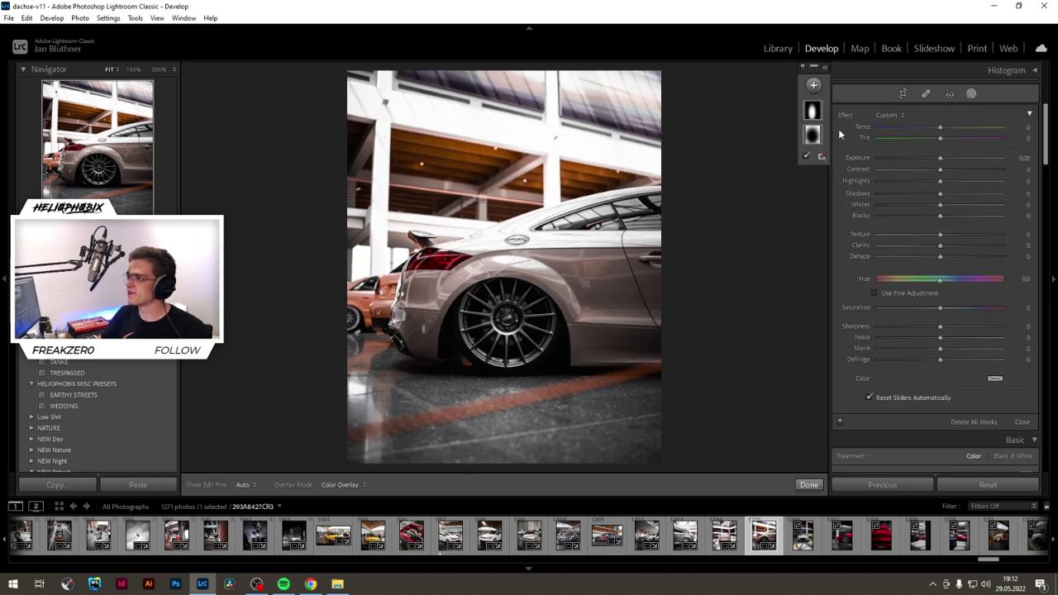
{"action": "left_click", "coordinate": [813, 111]}
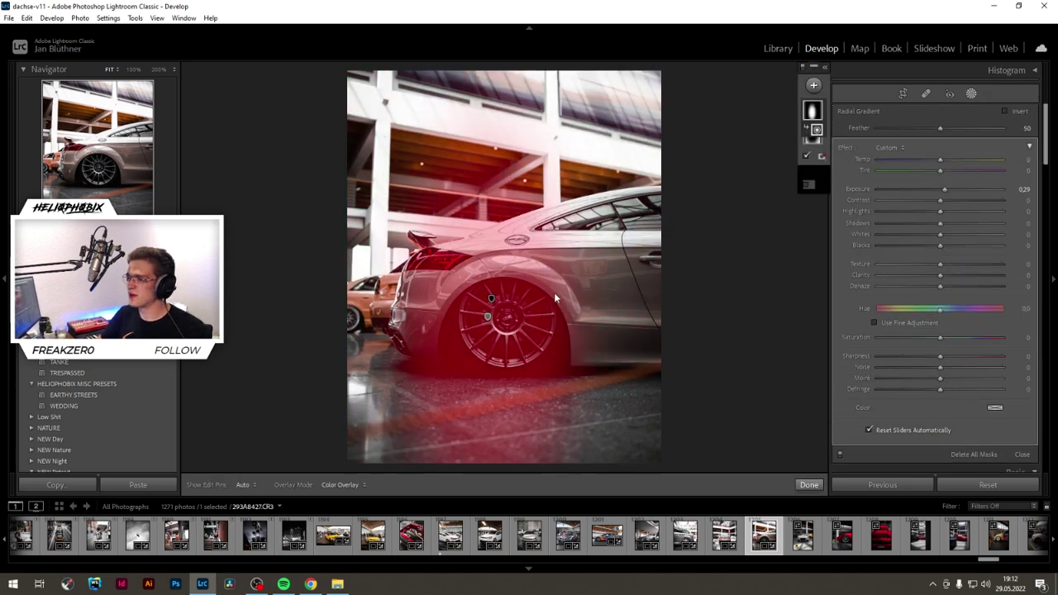
{"action": "left_click_drag", "start_coordinate": [494, 124], "coordinate": [583, 317]}
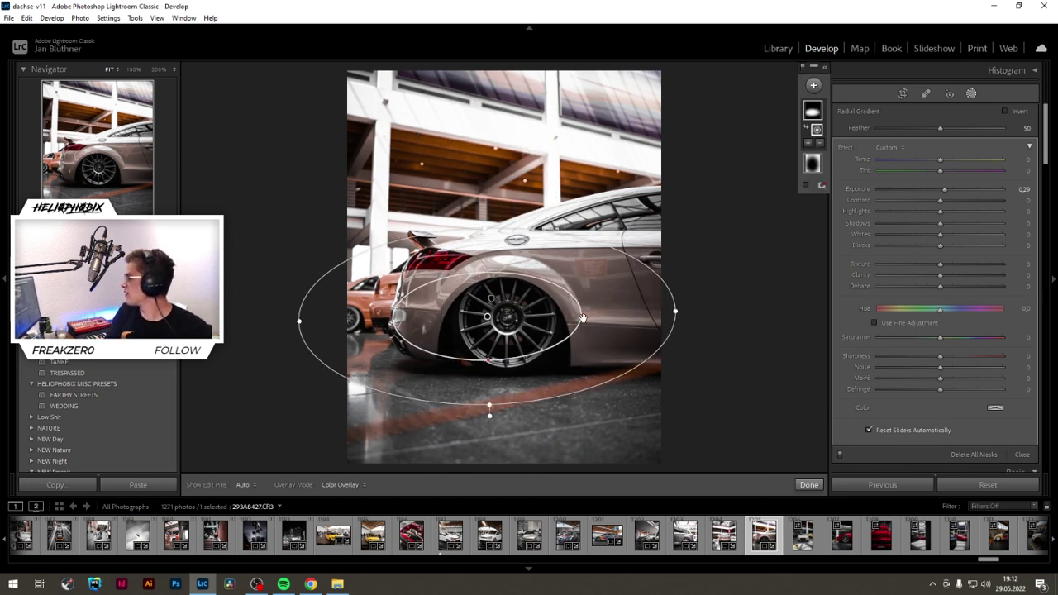
{"action": "left_click_drag", "start_coordinate": [488, 317], "coordinate": [538, 308]}
{"action": "left_click_drag", "start_coordinate": [726, 302], "coordinate": [691, 304]}
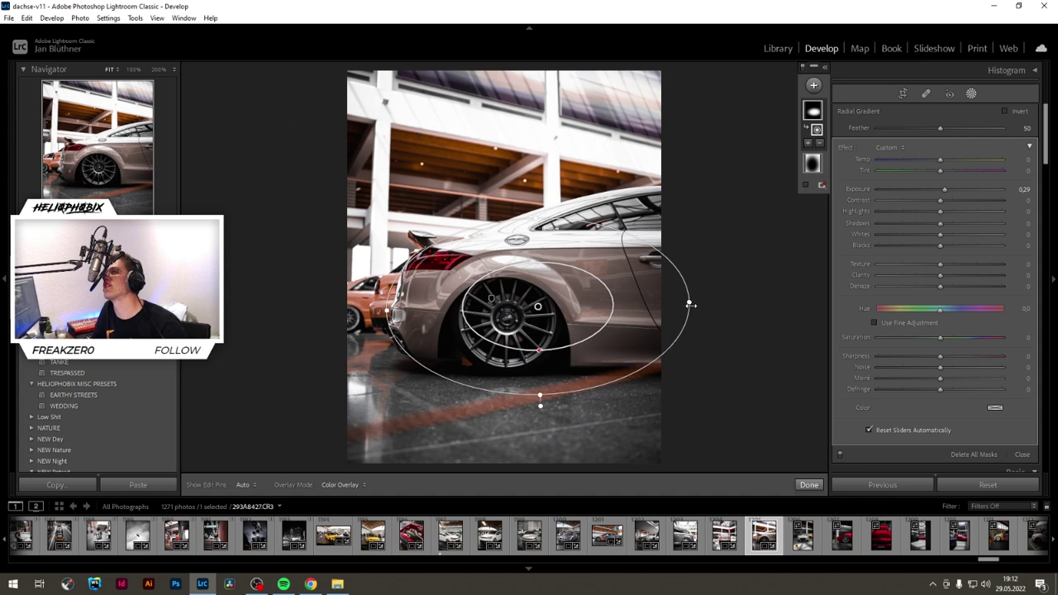
{"action": "left_click_drag", "start_coordinate": [541, 308], "coordinate": [540, 307]}
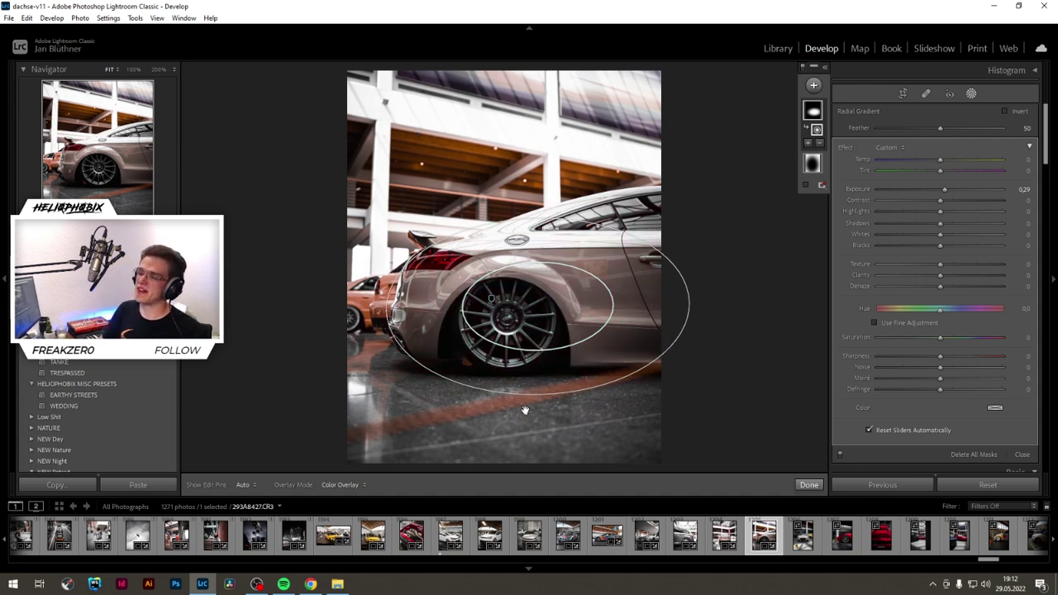
Step: Fine-tune the brightening radial gradient's ellipse around the Audi's rear wheel and set its exposure to 0.50 and shadows to 27
{"action": "left_click_drag", "start_coordinate": [538, 394], "coordinate": [539, 388]}
{"action": "left_click_drag", "start_coordinate": [539, 308], "coordinate": [535, 305]}
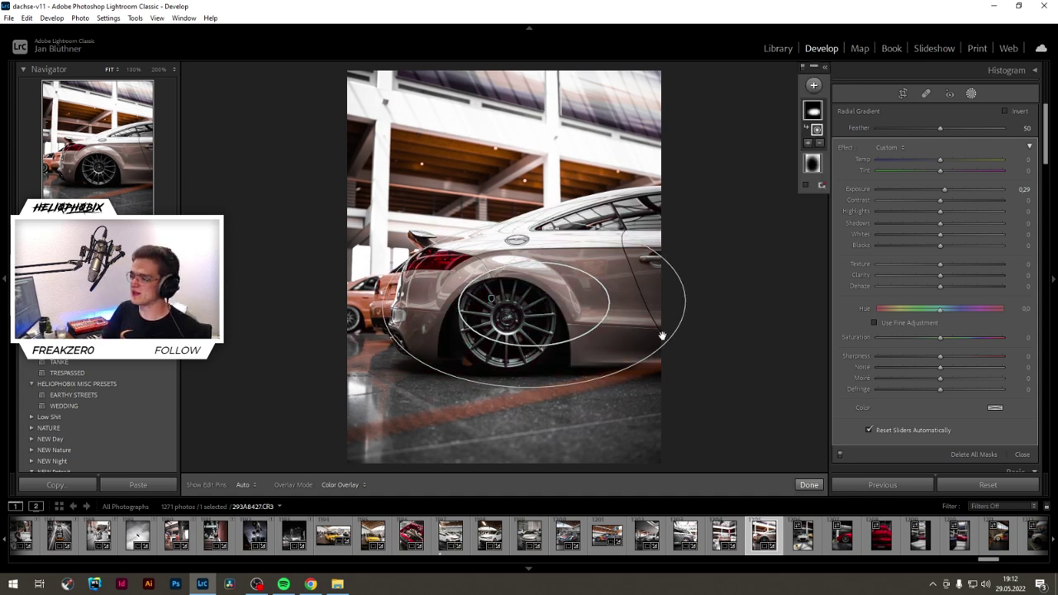
{"action": "left_click_drag", "start_coordinate": [697, 303], "coordinate": [695, 295]}
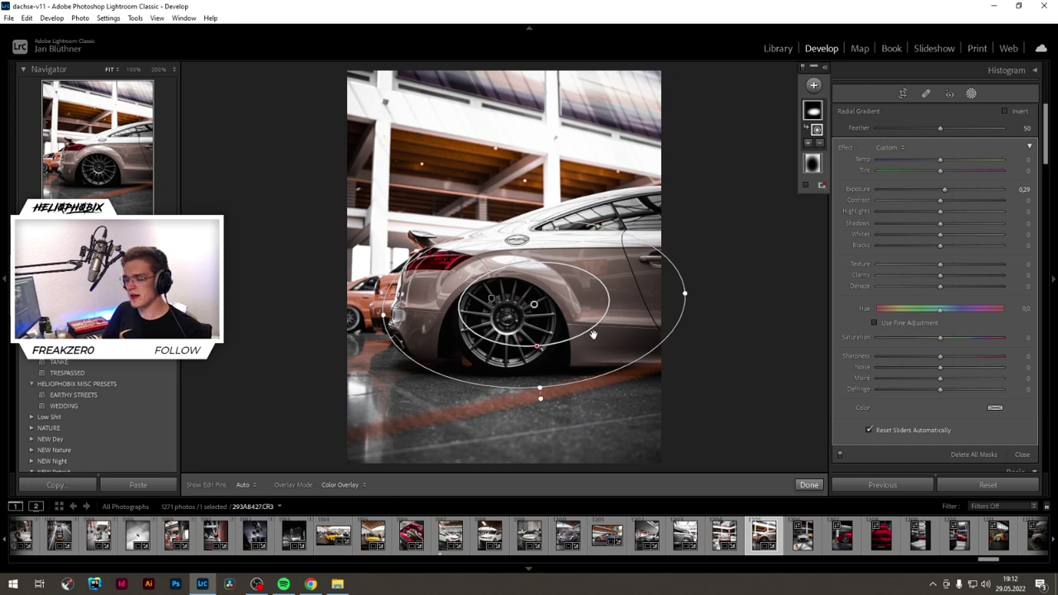
{"action": "key", "text": "o"}
{"action": "left_click_drag", "start_coordinate": [945, 189], "coordinate": [957, 223]}
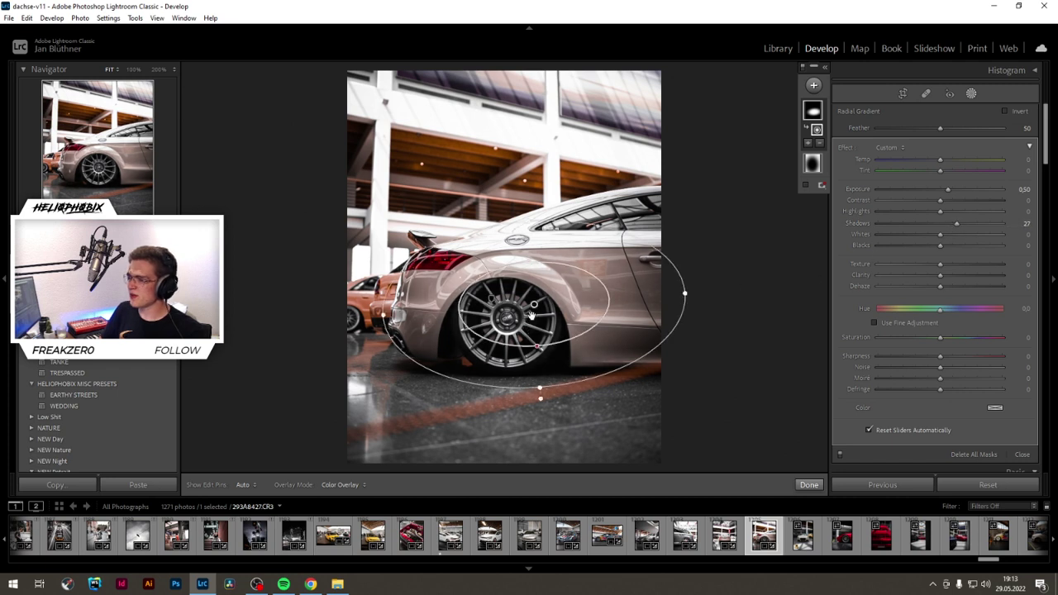
{"action": "left_click_drag", "start_coordinate": [531, 316], "coordinate": [531, 324]}
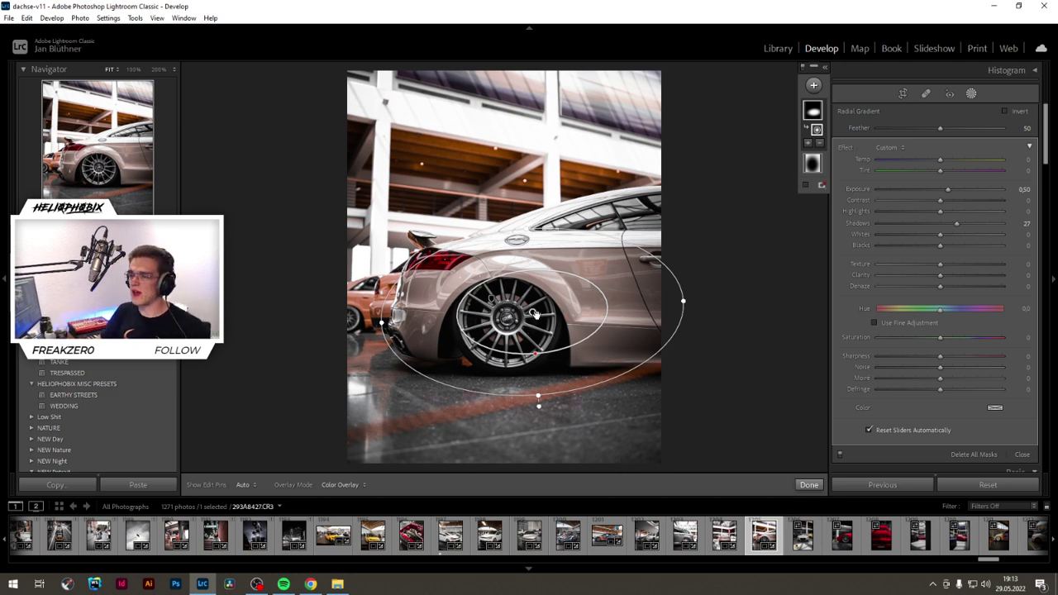
{"action": "left_click_drag", "start_coordinate": [537, 399], "coordinate": [537, 395]}
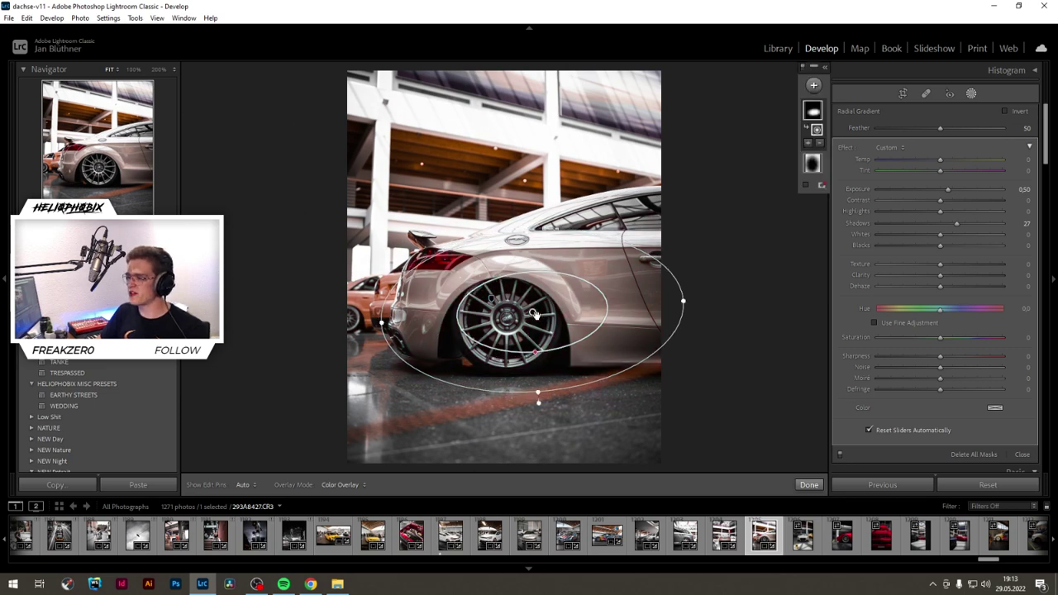
{"action": "left_click_drag", "start_coordinate": [533, 313], "coordinate": [533, 315]}
Step: Reshape the inverted darkening radial gradient into a wide ellipse around the whole car and set its exposure to -0.99
{"action": "left_click", "coordinate": [491, 299]}
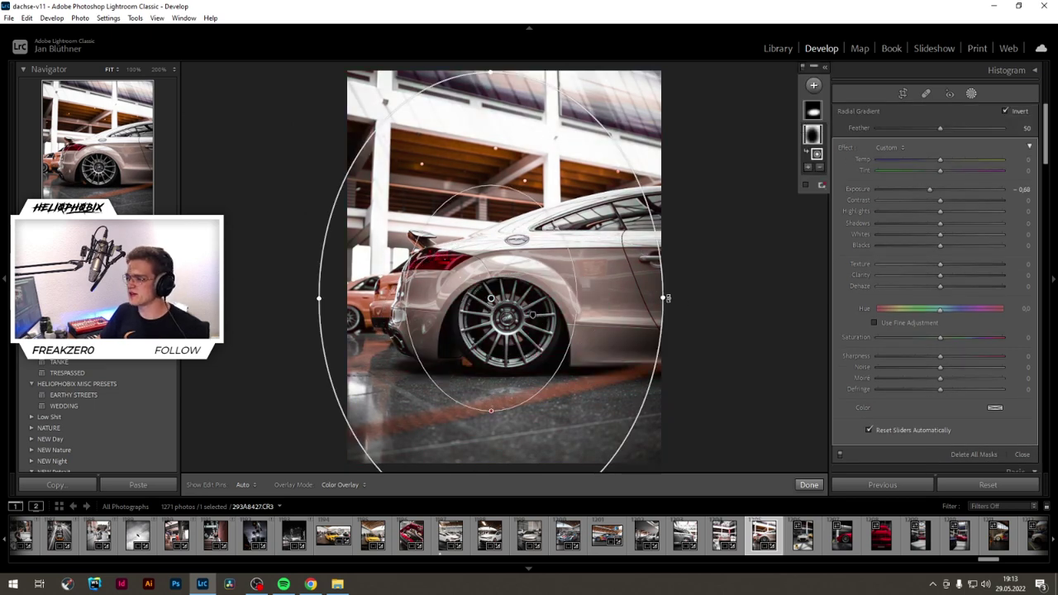
{"action": "left_click_drag", "start_coordinate": [667, 299], "coordinate": [626, 449]}
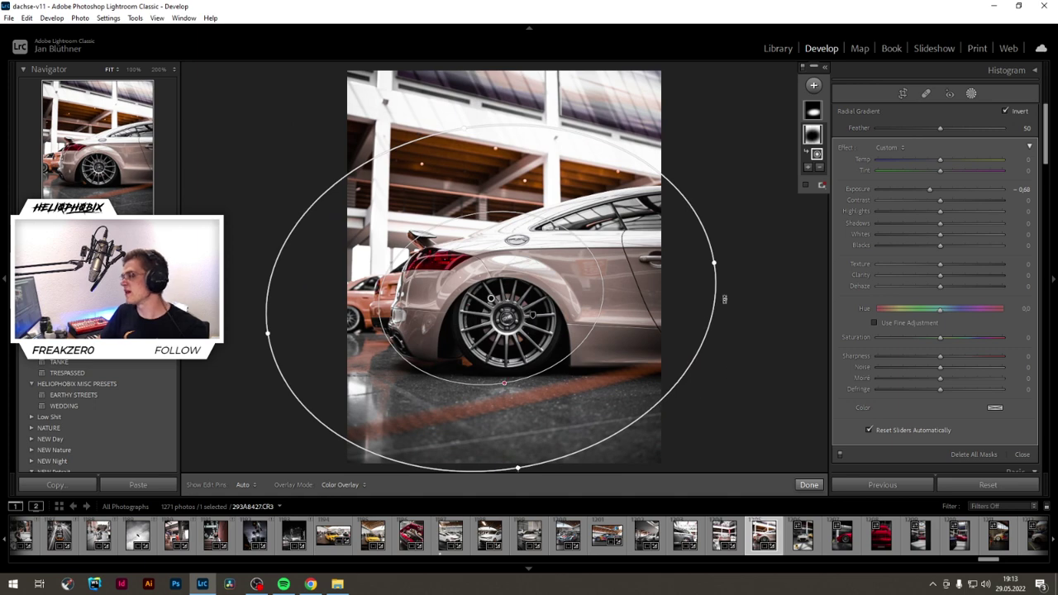
{"action": "left_click_drag", "start_coordinate": [716, 263], "coordinate": [826, 248]}
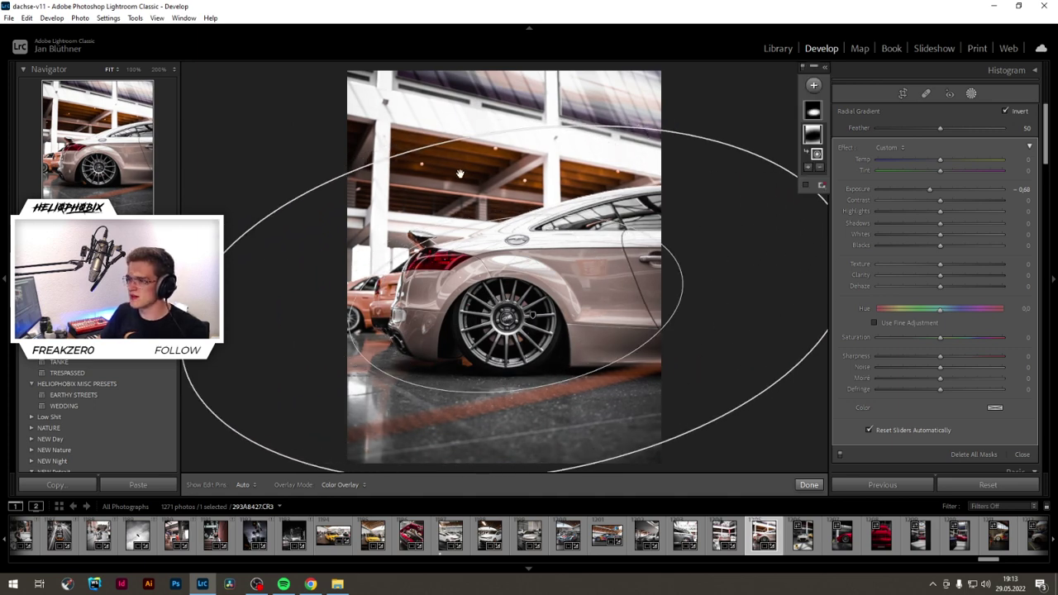
{"action": "left_click_drag", "start_coordinate": [483, 124], "coordinate": [499, 125]}
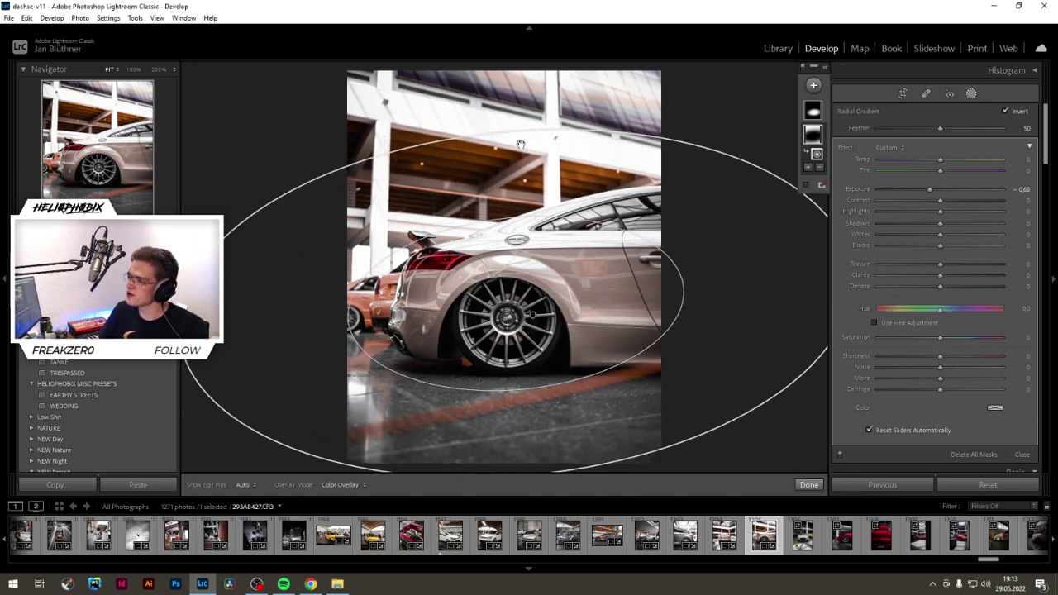
{"action": "left_click_drag", "start_coordinate": [514, 305], "coordinate": [528, 309]}
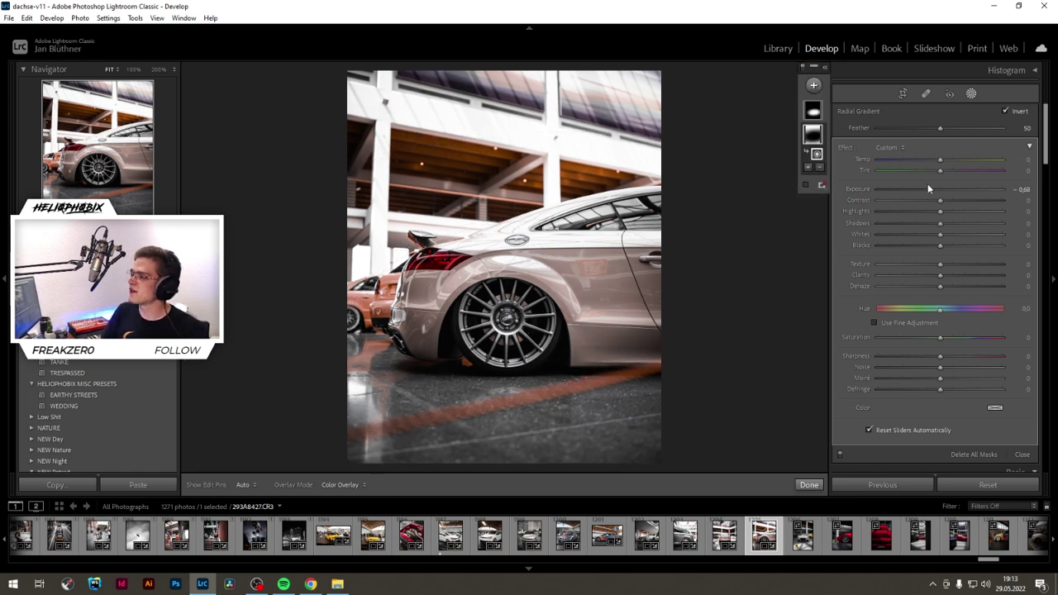
{"action": "left_click_drag", "start_coordinate": [930, 190], "coordinate": [926, 190]}
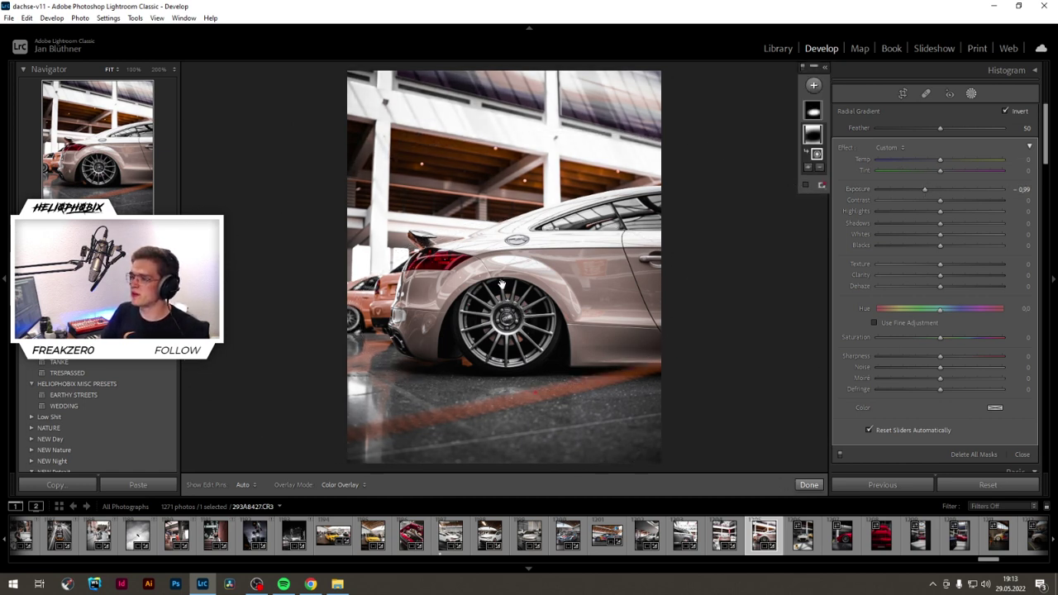
{"action": "left_click", "coordinate": [532, 315]}
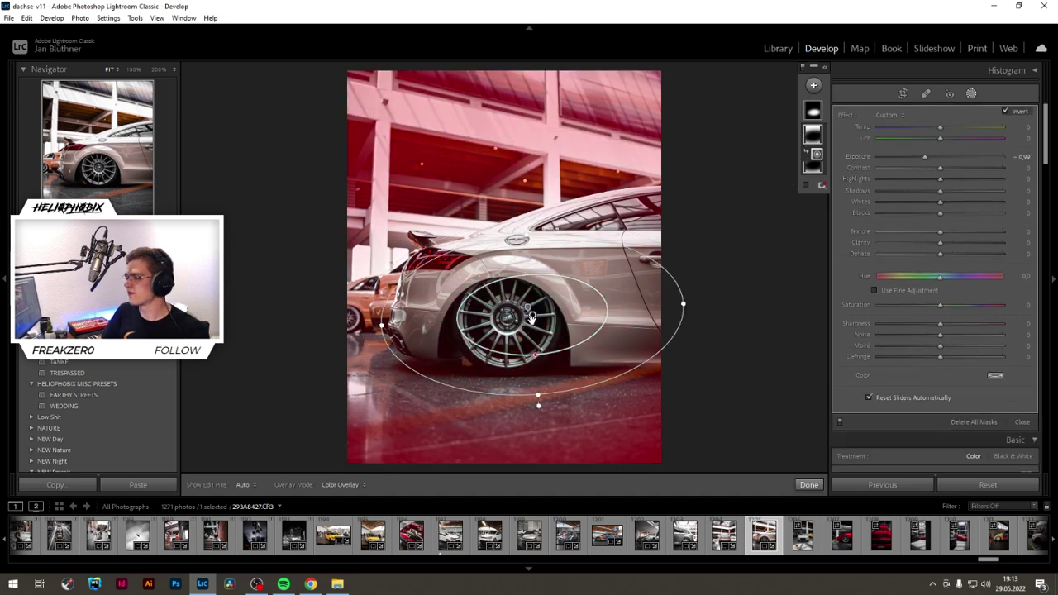
{"action": "left_click", "coordinate": [532, 309]}
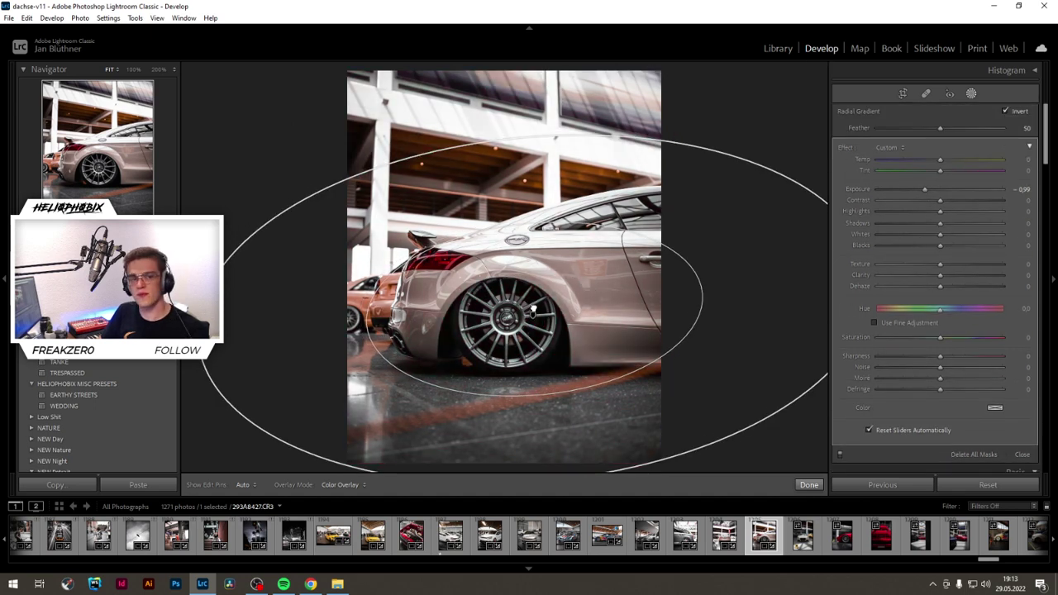
Step: Finish masking and set the photo's overall contrast to +50 and exposure to +1.52
{"action": "left_click", "coordinate": [810, 485]}
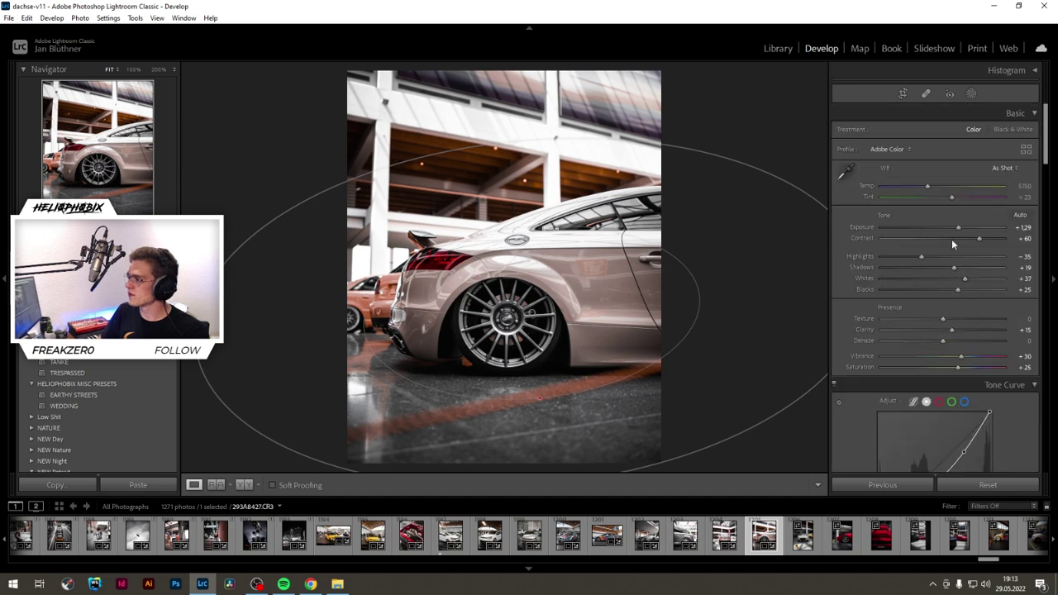
{"action": "left_click_drag", "start_coordinate": [979, 238], "coordinate": [964, 225]}
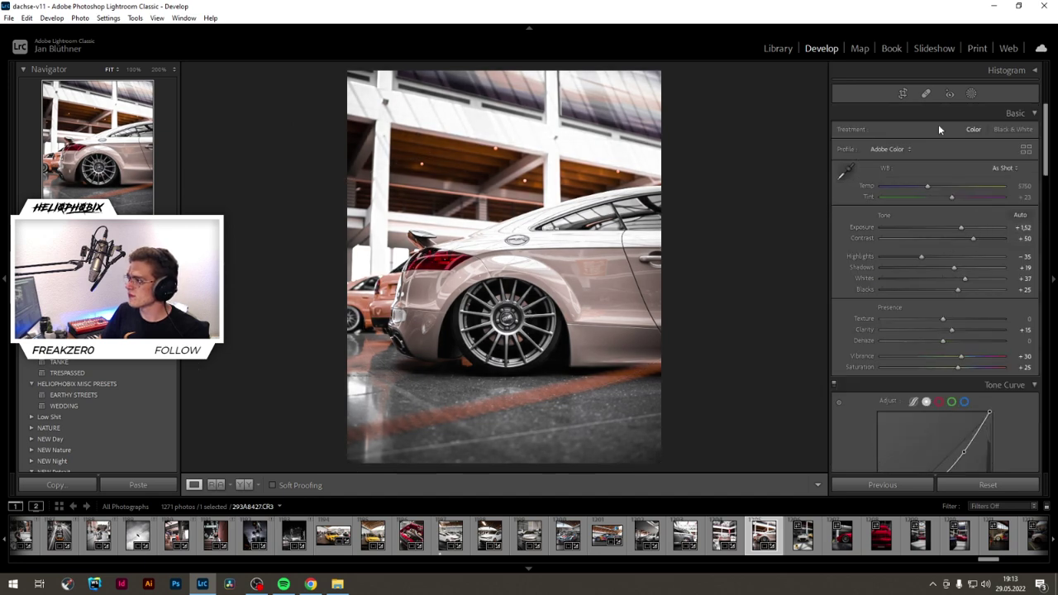
Step: Add a linear gradient mask over the floor below the car with exposure -0.67 and clarity 23
{"action": "left_click", "coordinate": [971, 94]}
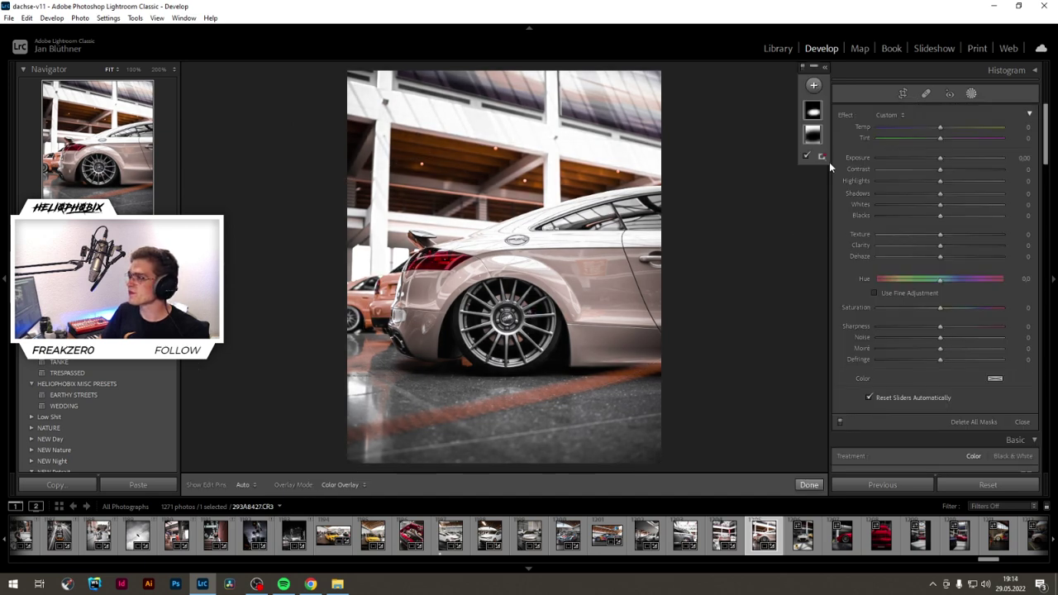
{"action": "key", "text": "m"}
{"action": "left_click_drag", "start_coordinate": [424, 438], "coordinate": [451, 356]}
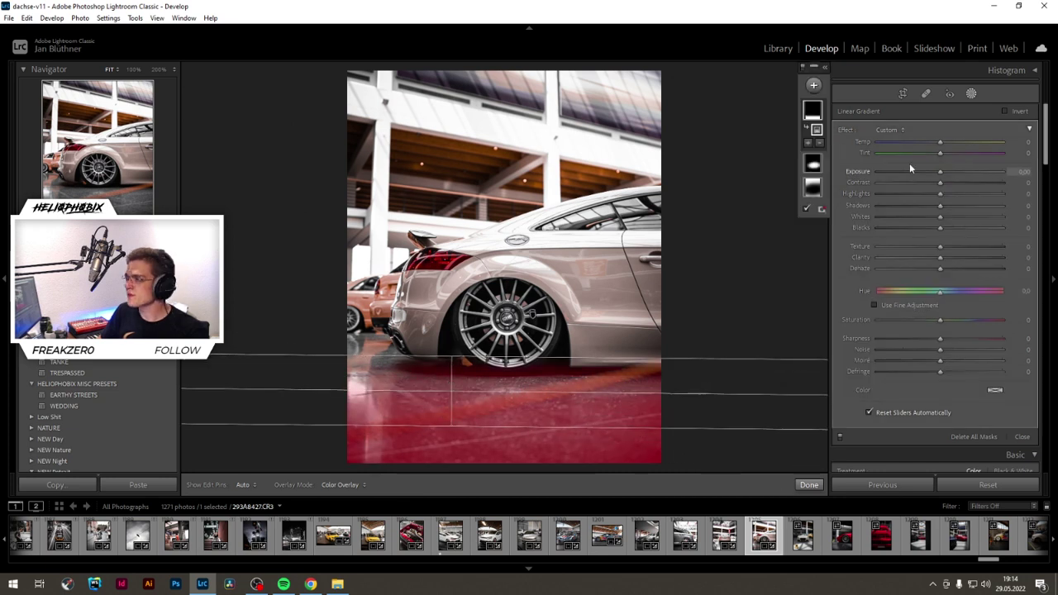
{"action": "left_click_drag", "start_coordinate": [940, 171], "coordinate": [930, 172]}
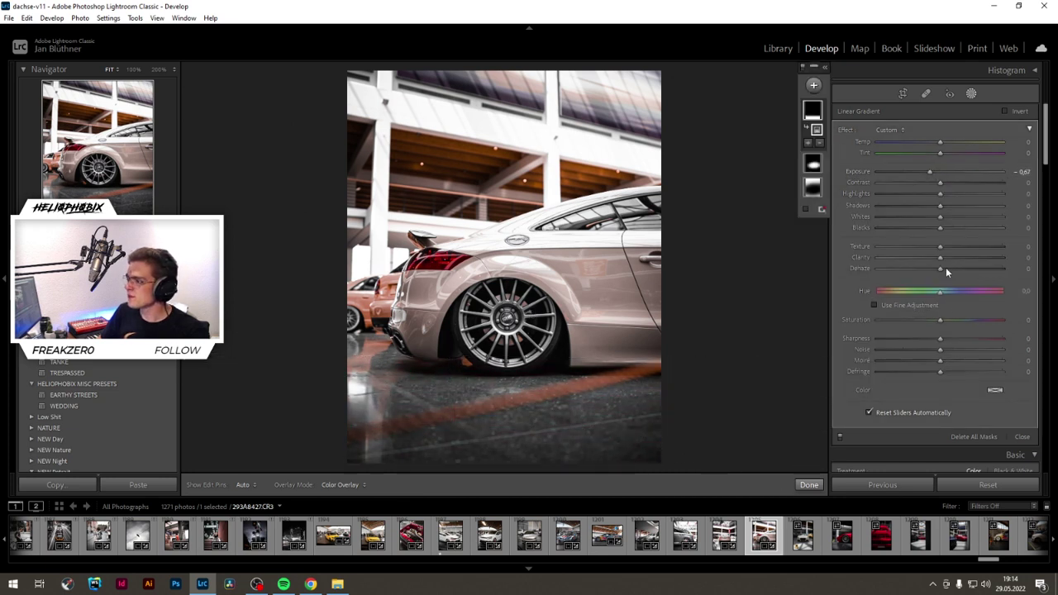
{"action": "left_click_drag", "start_coordinate": [941, 257], "coordinate": [950, 261]}
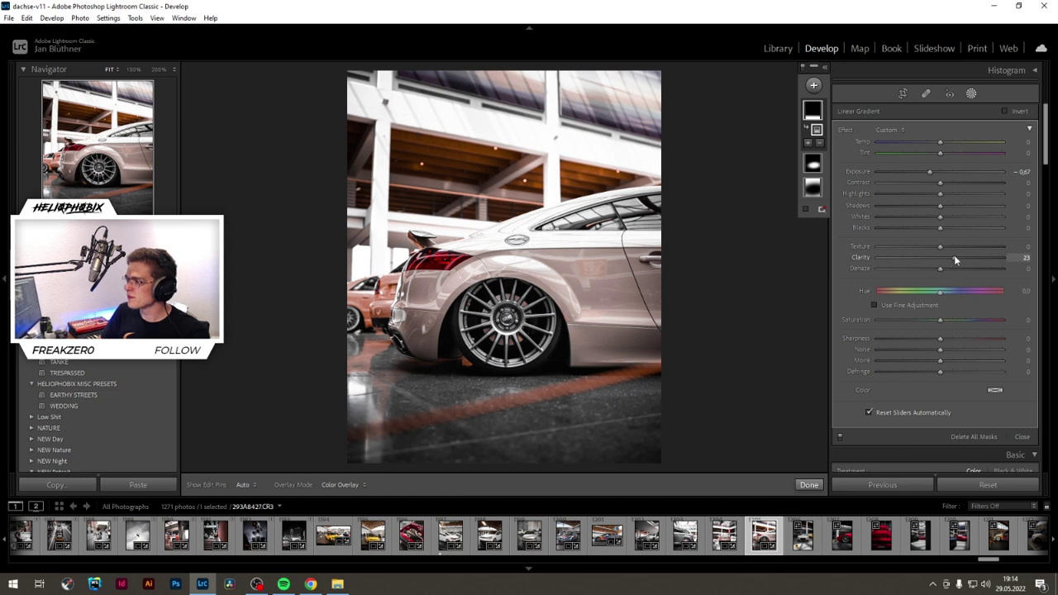
{"action": "left_click", "coordinate": [813, 487]}
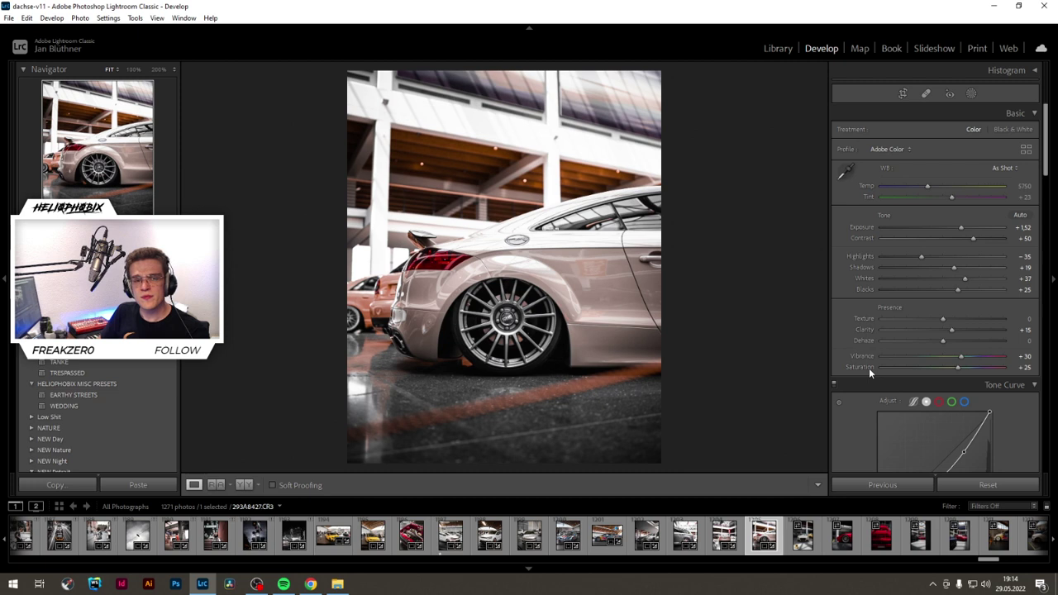
Step: Raise the exposure of the brightening radial gradient over the rear wheel to 0.92
{"action": "key", "text": "shift+w"}
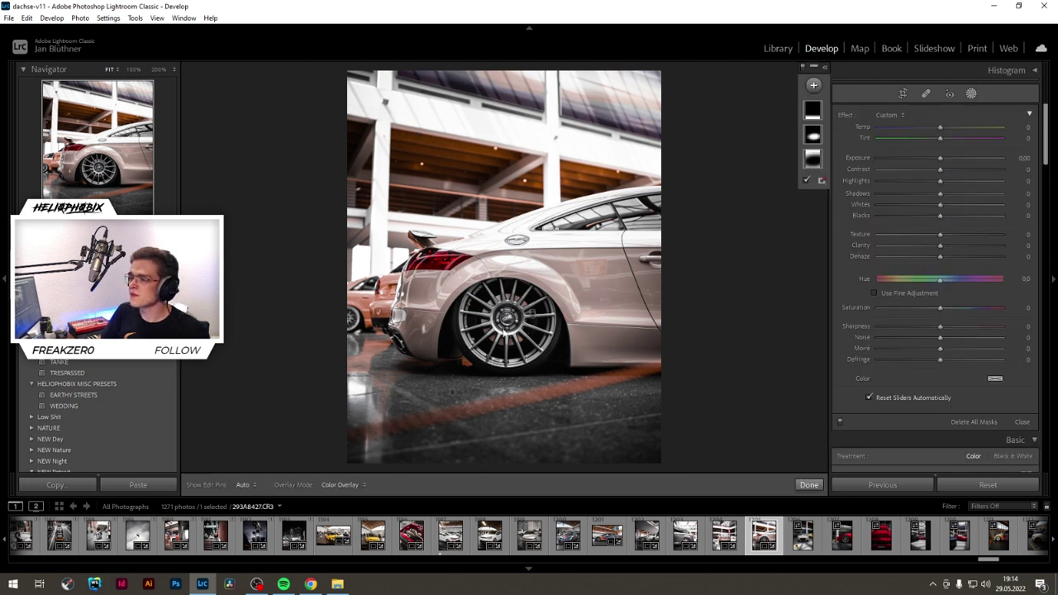
{"action": "left_click", "coordinate": [533, 315]}
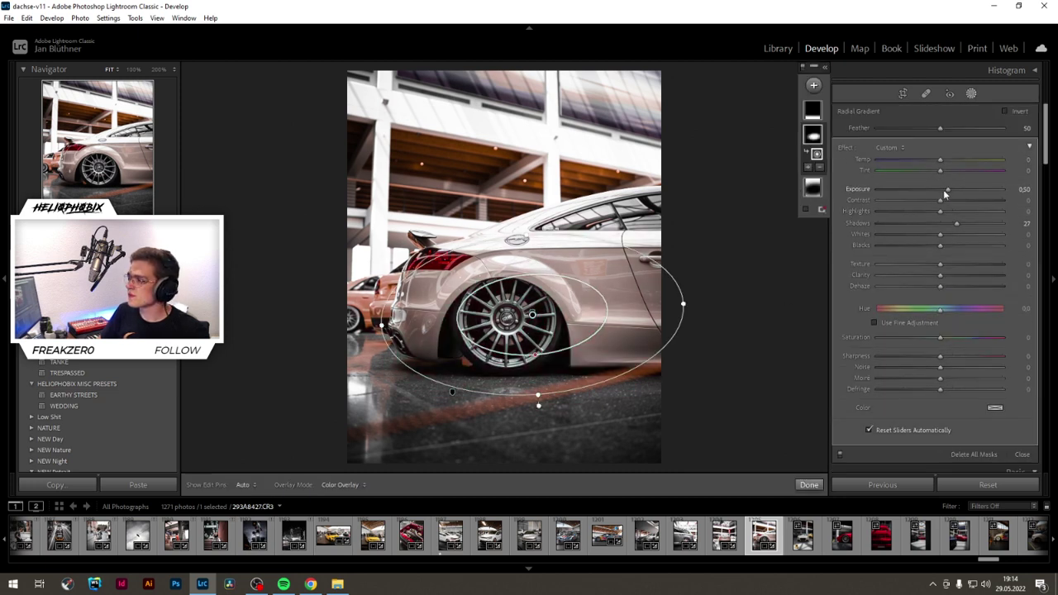
{"action": "left_click_drag", "start_coordinate": [946, 191], "coordinate": [955, 189]}
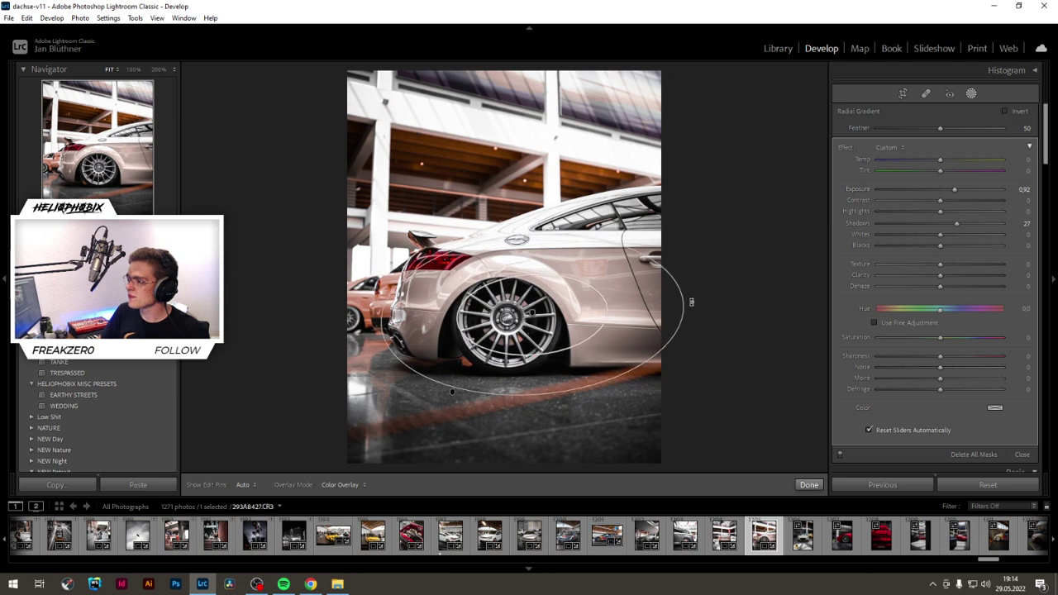
Step: Widen and flatten the brightening radial gradient, shift it forward along the car's lower body, and set the overall exposure to +1.56
{"action": "left_click_drag", "start_coordinate": [688, 304], "coordinate": [733, 307]}
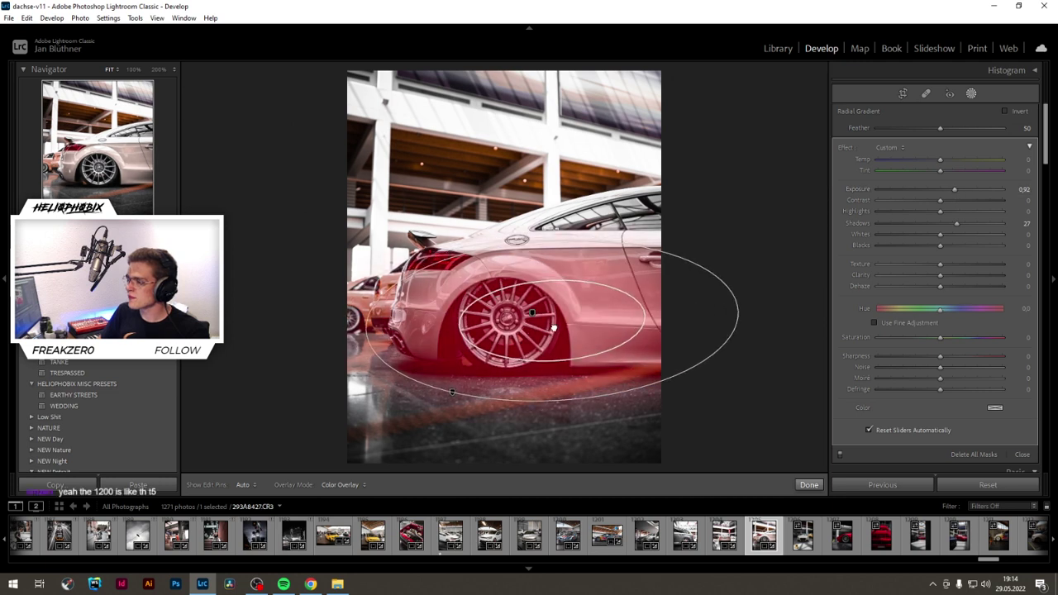
{"action": "left_click_drag", "start_coordinate": [554, 329], "coordinate": [600, 330]}
{"action": "left_click_drag", "start_coordinate": [567, 252], "coordinate": [567, 261]}
{"action": "mouse_move", "coordinate": [578, 322]}
{"action": "left_mouse_down"}
{"action": "mouse_move", "coordinate": [581, 336]}
{"action": "mouse_move", "coordinate": [575, 325]}
{"action": "left_mouse_up"}
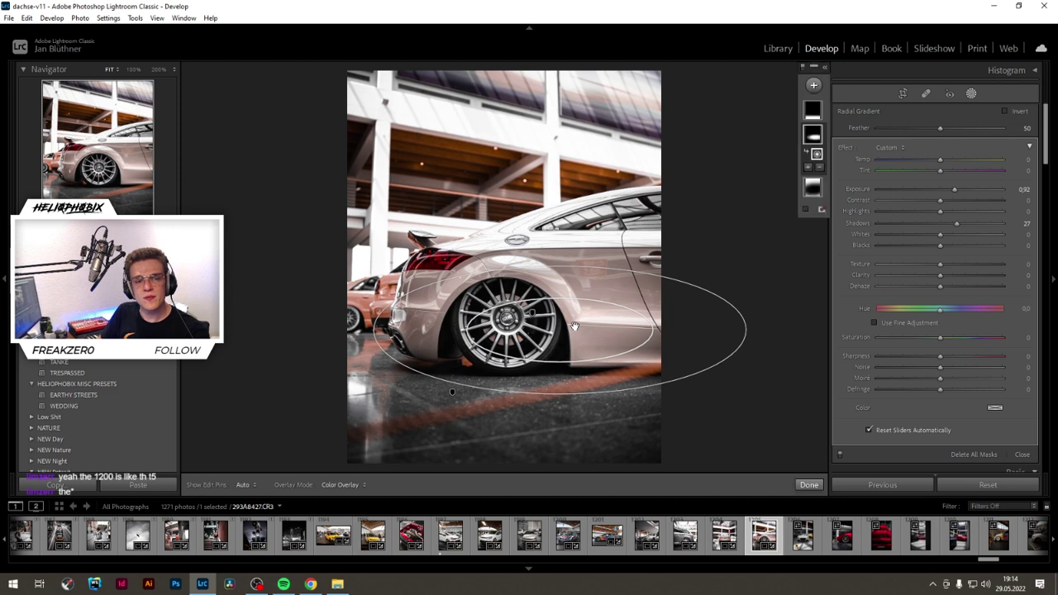
{"action": "left_click_drag", "start_coordinate": [562, 266], "coordinate": [561, 259]}
{"action": "left_click_drag", "start_coordinate": [578, 325], "coordinate": [579, 332]}
{"action": "key", "text": "Return"}
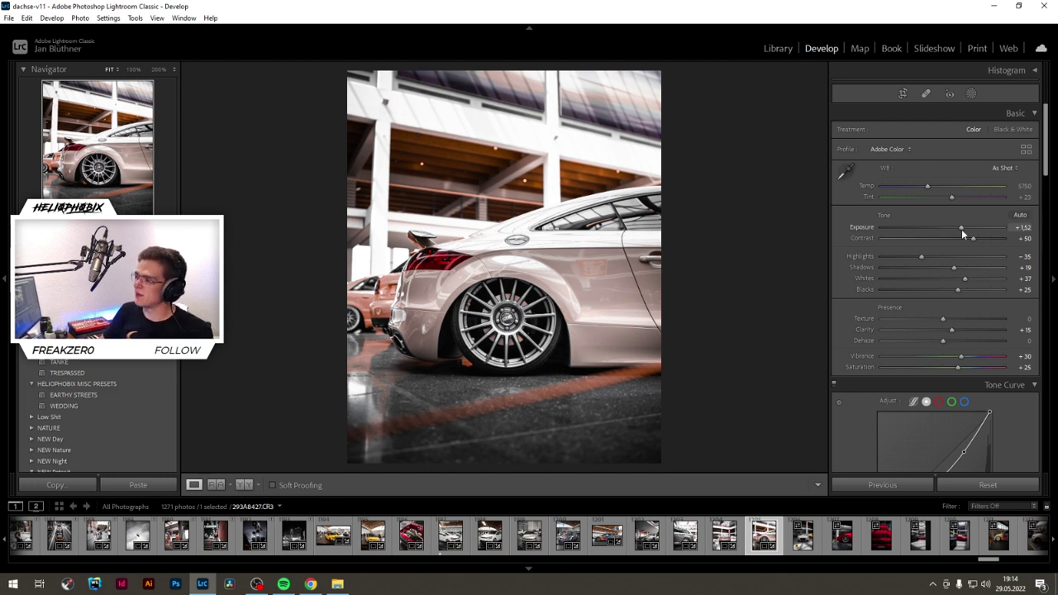
{"action": "left_click_drag", "start_coordinate": [961, 229], "coordinate": [962, 229]}
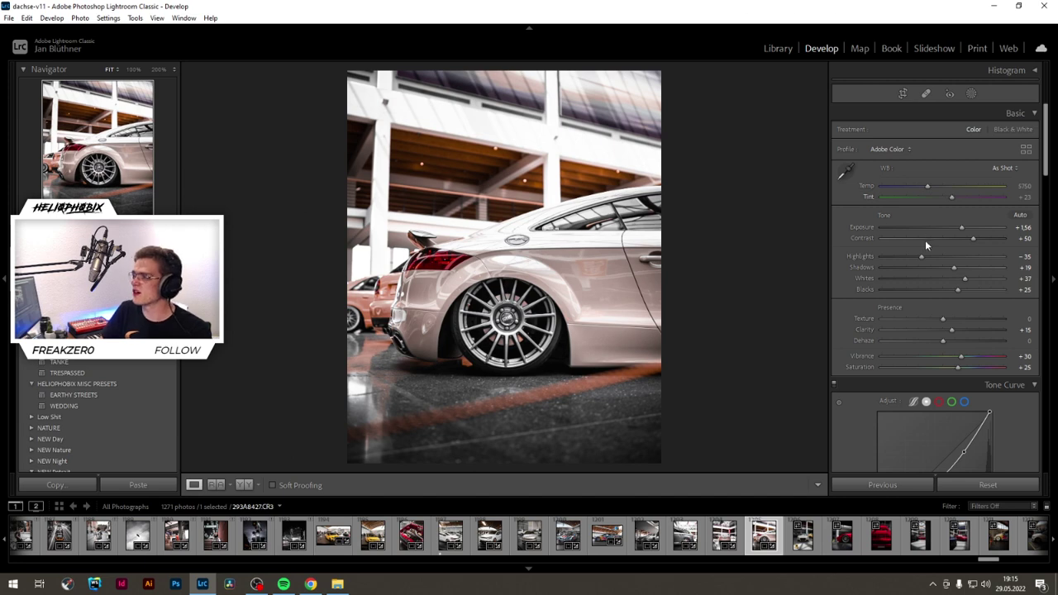
Step: Add a slanted linear gradient mask over the building above the car and set its exposure to -0.50
{"action": "left_click", "coordinate": [972, 93]}
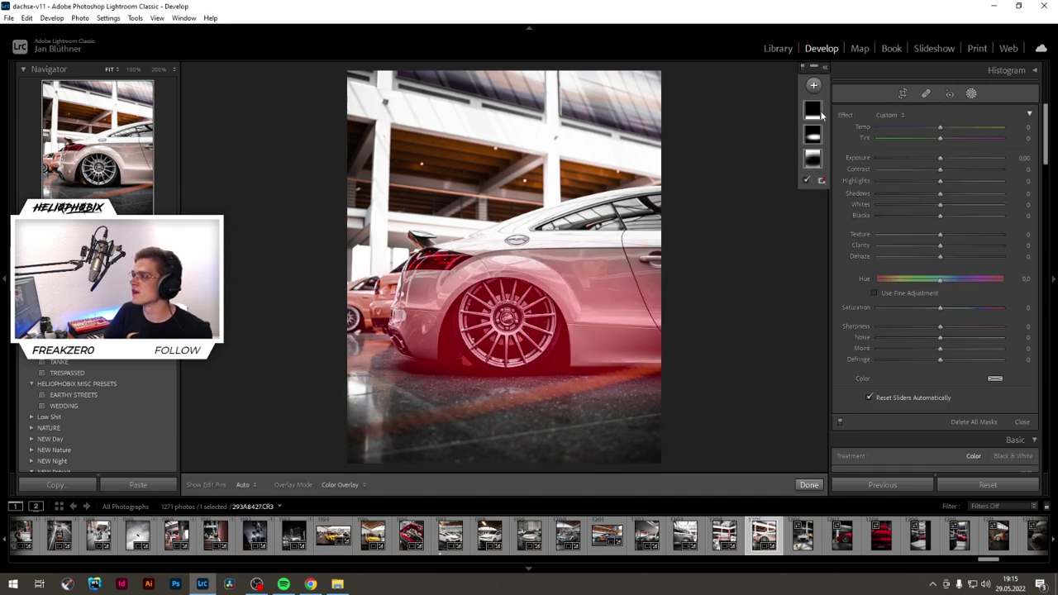
{"action": "left_click", "coordinate": [813, 86]}
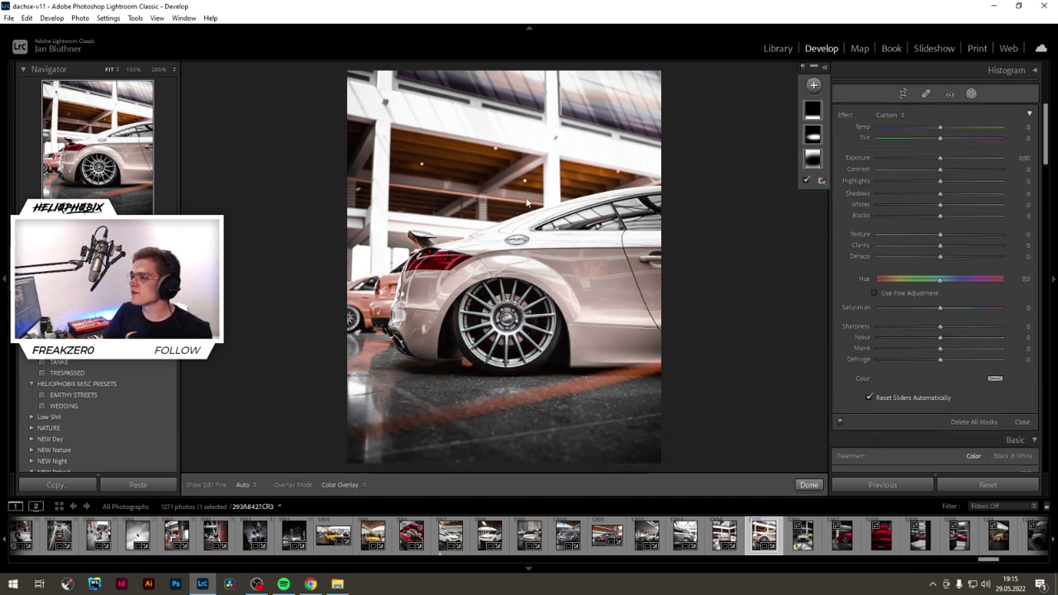
{"action": "left_click_drag", "start_coordinate": [511, 177], "coordinate": [534, 267]}
{"action": "left_click_drag", "start_coordinate": [521, 218], "coordinate": [509, 200]}
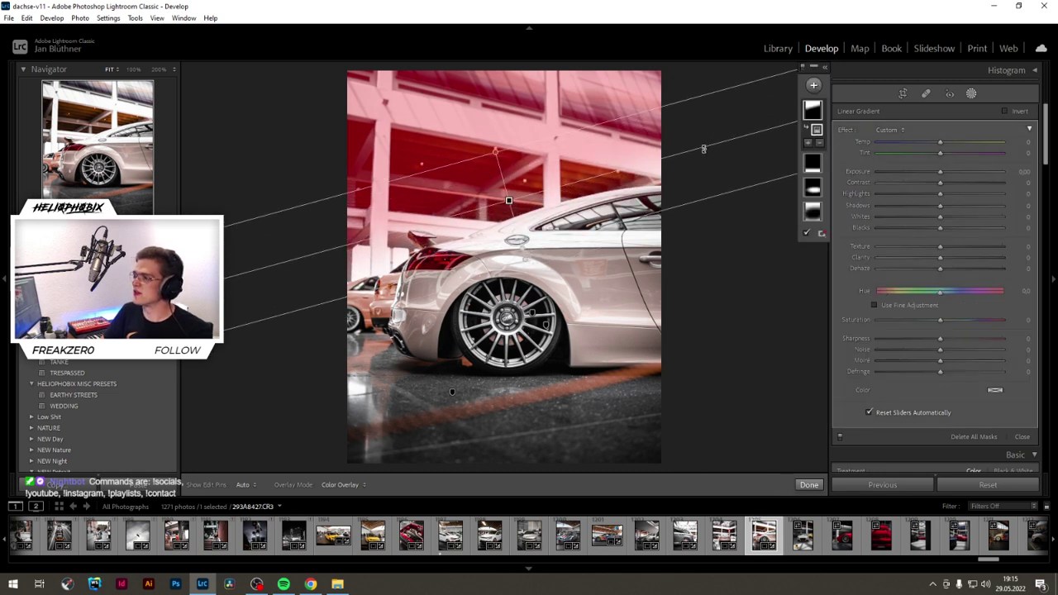
{"action": "left_click", "coordinate": [939, 172]}
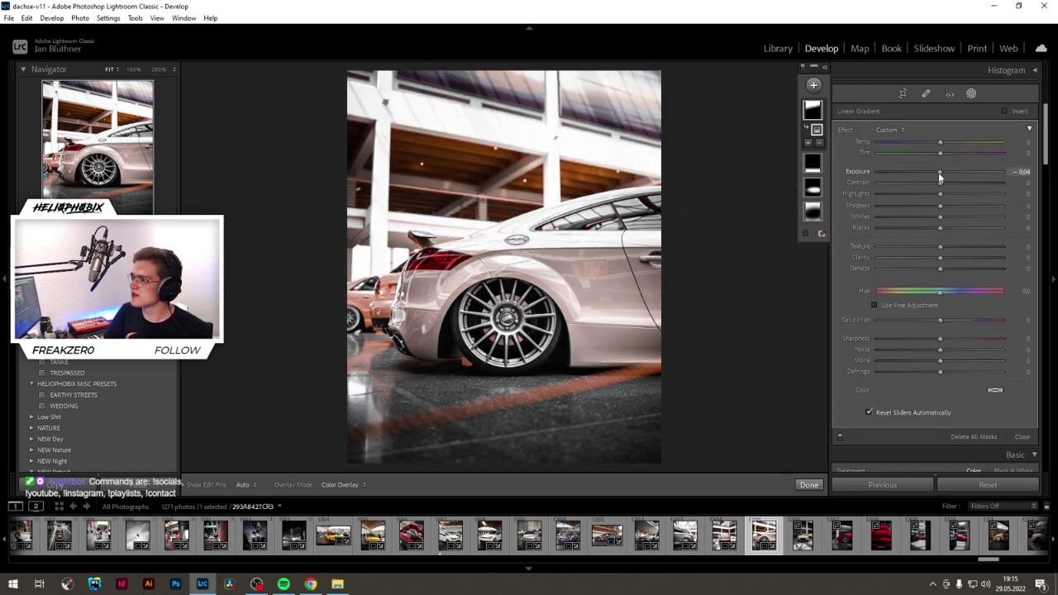
{"action": "left_click_drag", "start_coordinate": [938, 172], "coordinate": [932, 172]}
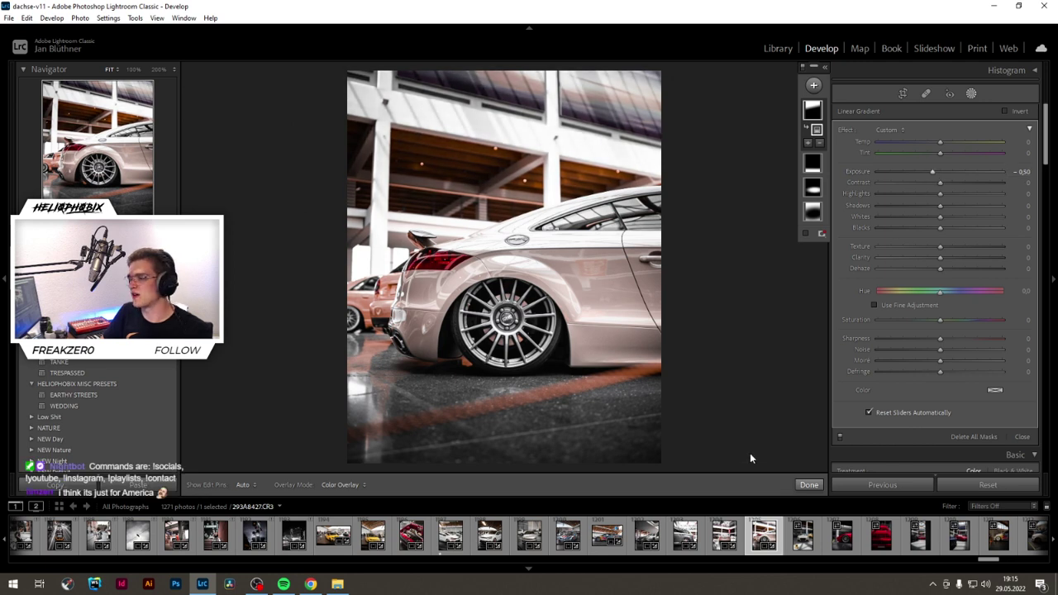
{"action": "left_click", "coordinate": [804, 483]}
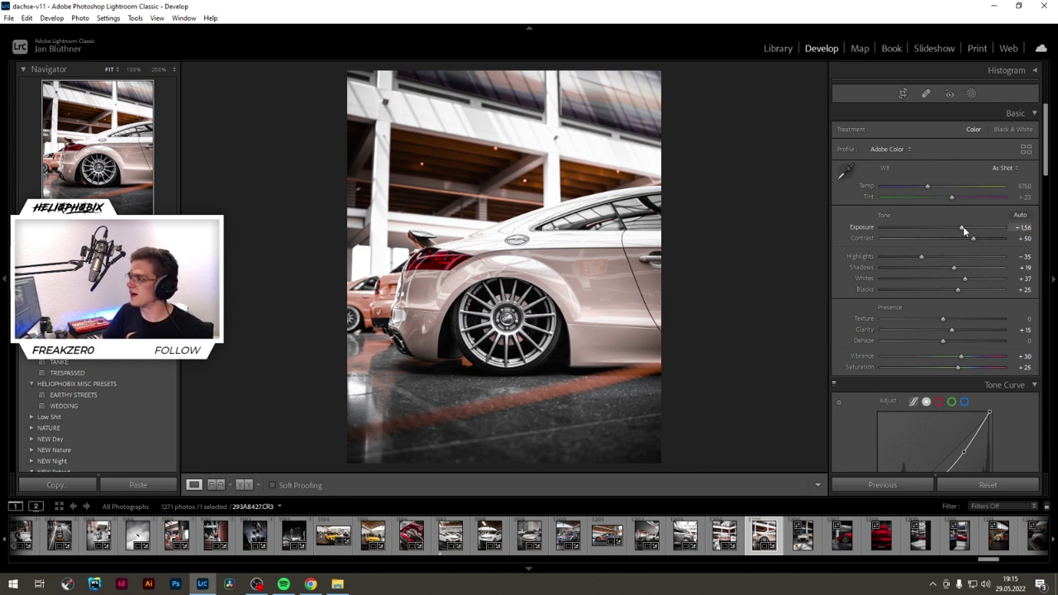
Step: Set the photo's overall exposure to +1.61 and vibrance to +38
{"action": "left_click_drag", "start_coordinate": [964, 227], "coordinate": [964, 227]}
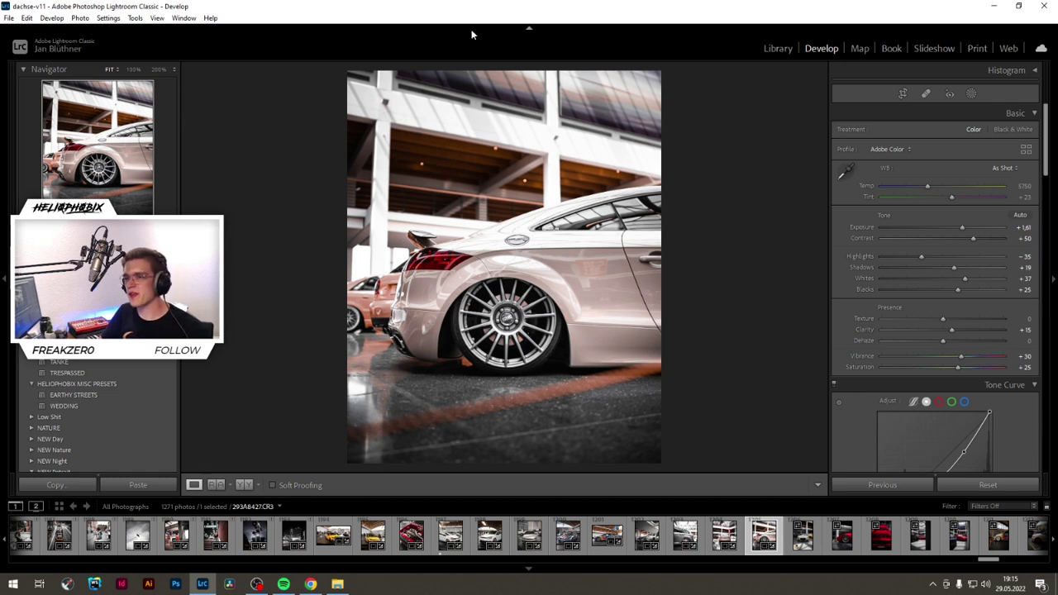
{"action": "left_click", "coordinate": [966, 357]}
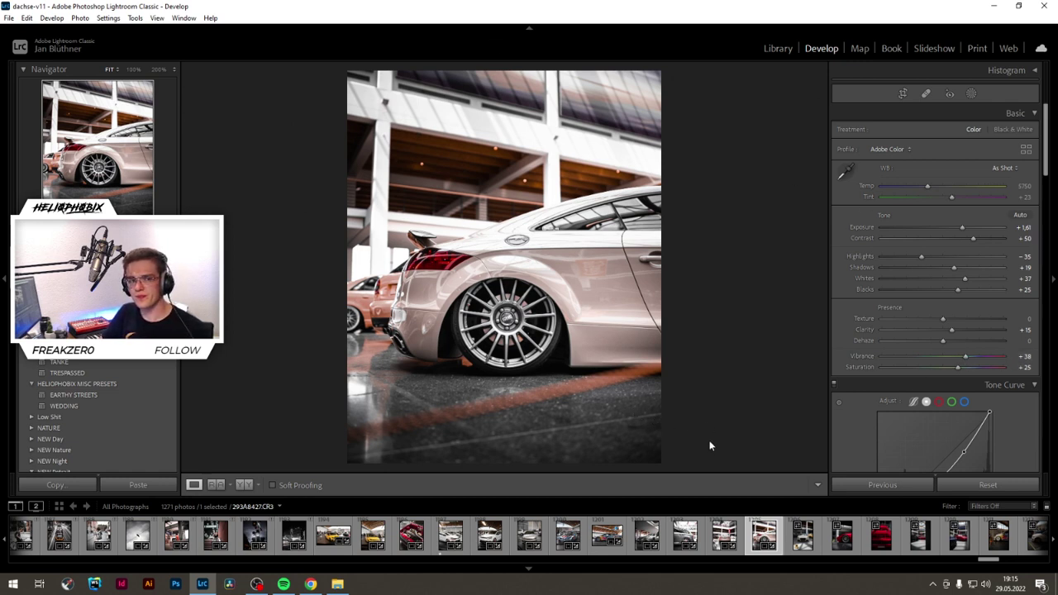
Step: Compare the edited rear-wheel photo with its original, and open the next photo showing the front of the beige Audi
{"action": "key", "text": "y"}
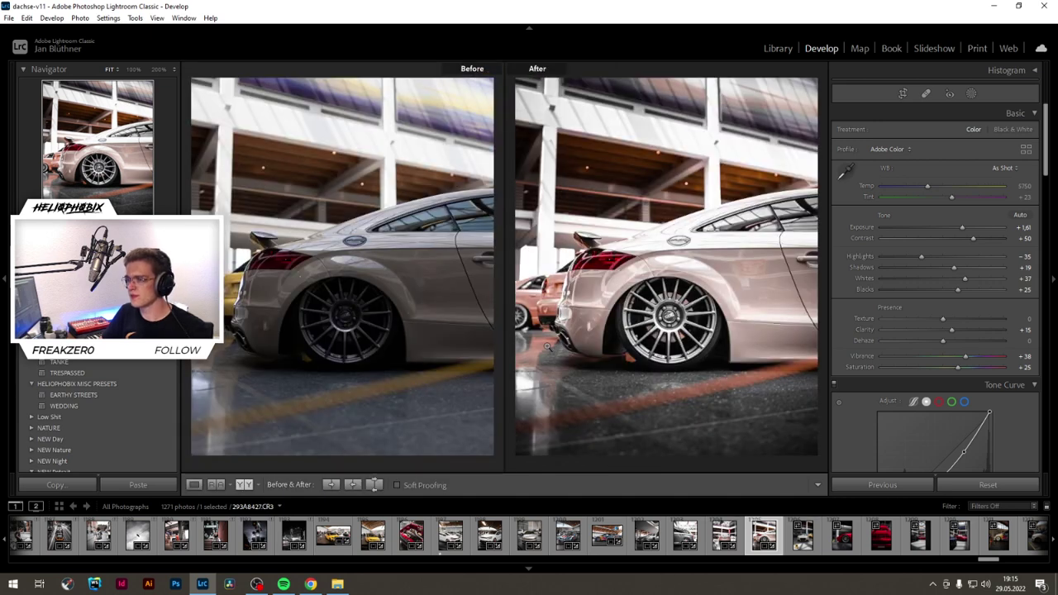
{"action": "key", "text": "y"}
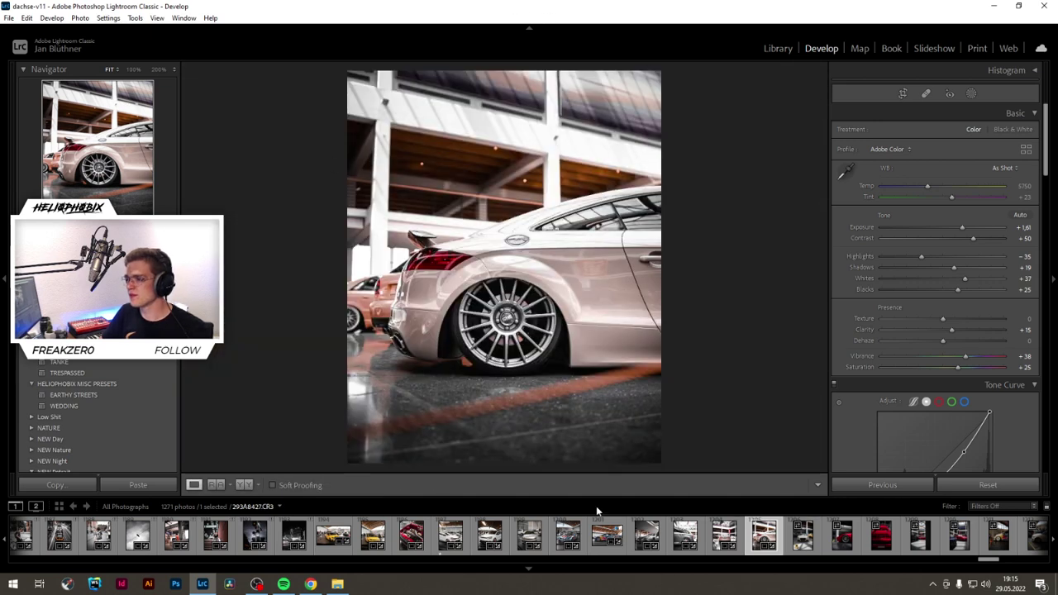
{"action": "left_click", "coordinate": [799, 545]}
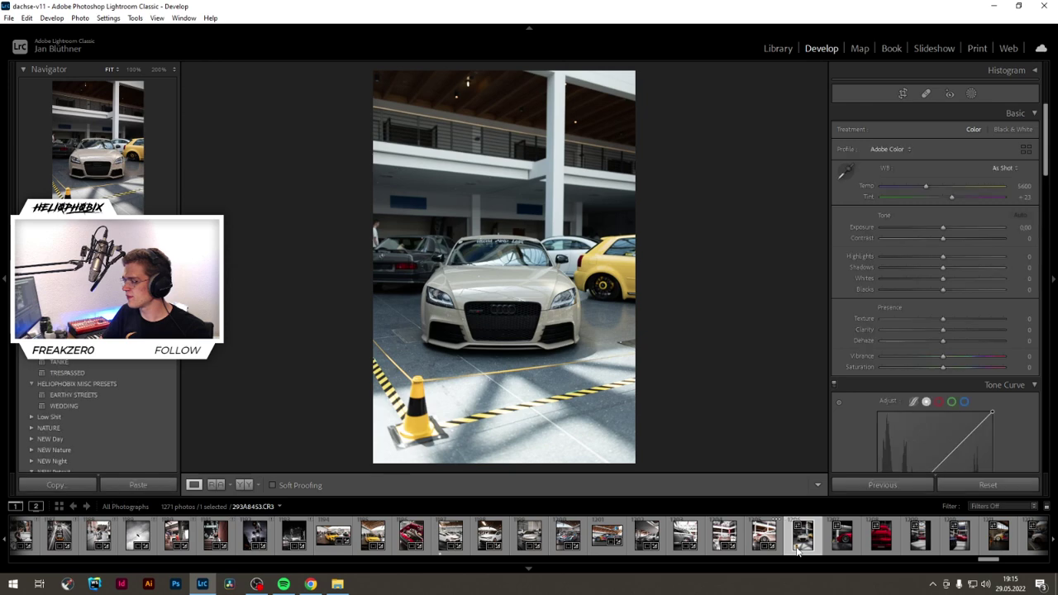
Step: Look through the remaining unedited photos, view the drift car shots, and return to the front-view photo of the beige Audi
{"action": "scroll", "coordinate": [822, 537], "scroll_direction": "down", "scroll_amount": 5}
{"action": "scroll", "coordinate": [819, 541], "scroll_direction": "up", "scroll_amount": 5}
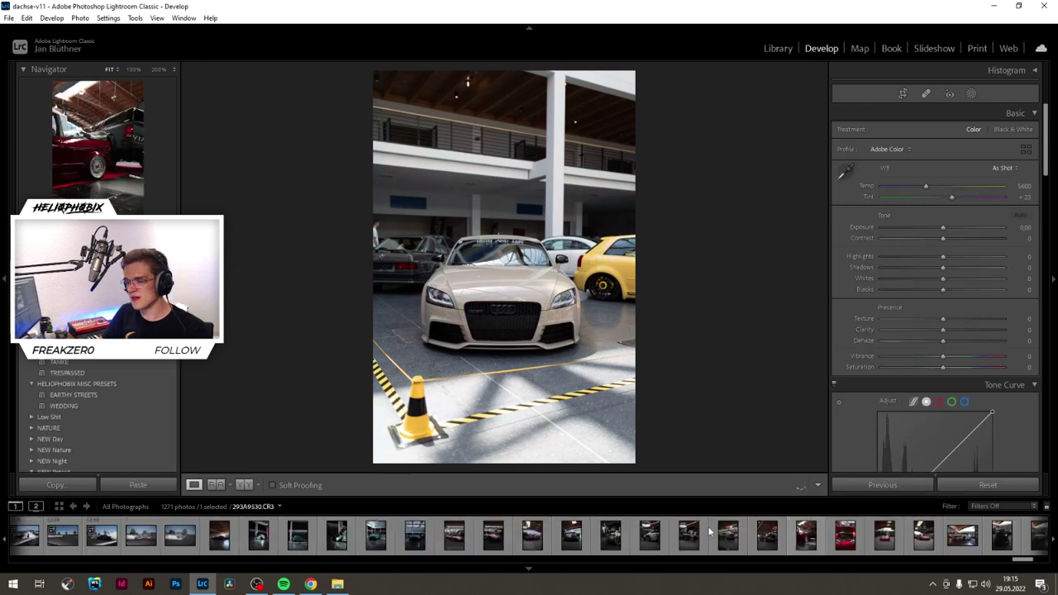
{"action": "scroll", "coordinate": [709, 533], "scroll_direction": "up", "scroll_amount": 5}
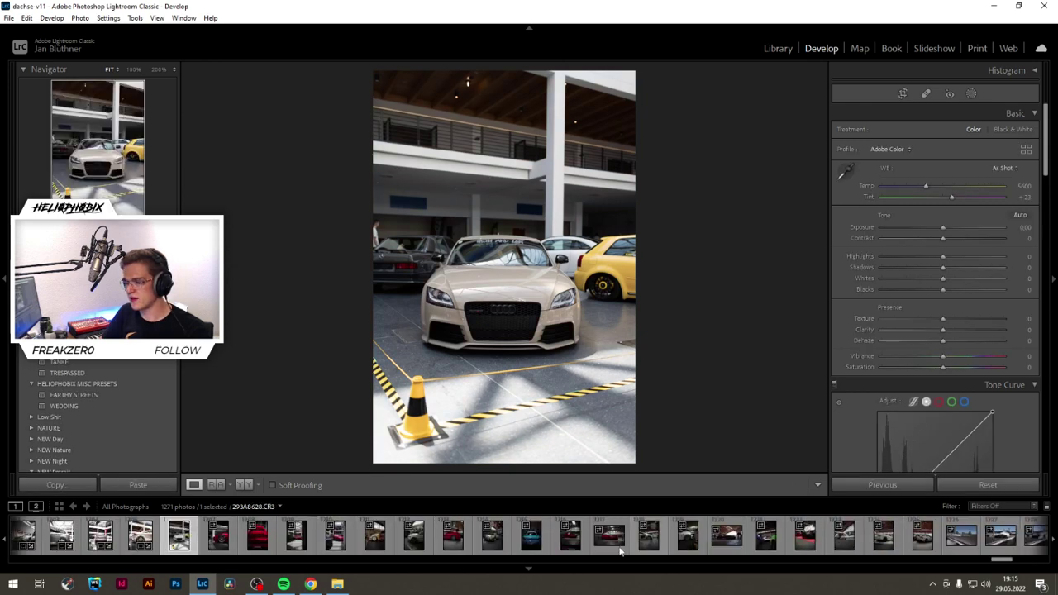
{"action": "scroll", "coordinate": [388, 540], "scroll_direction": "down", "scroll_amount": 5}
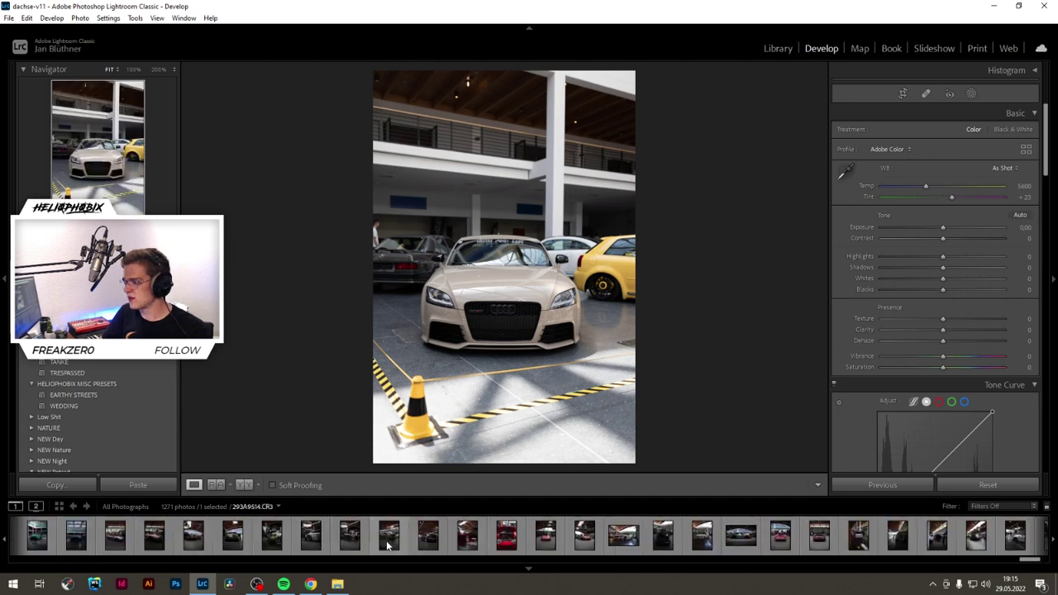
{"action": "scroll", "coordinate": [386, 541], "scroll_direction": "up", "scroll_amount": 3}
{"action": "scroll", "coordinate": [386, 541], "scroll_direction": "up", "scroll_amount": 3}
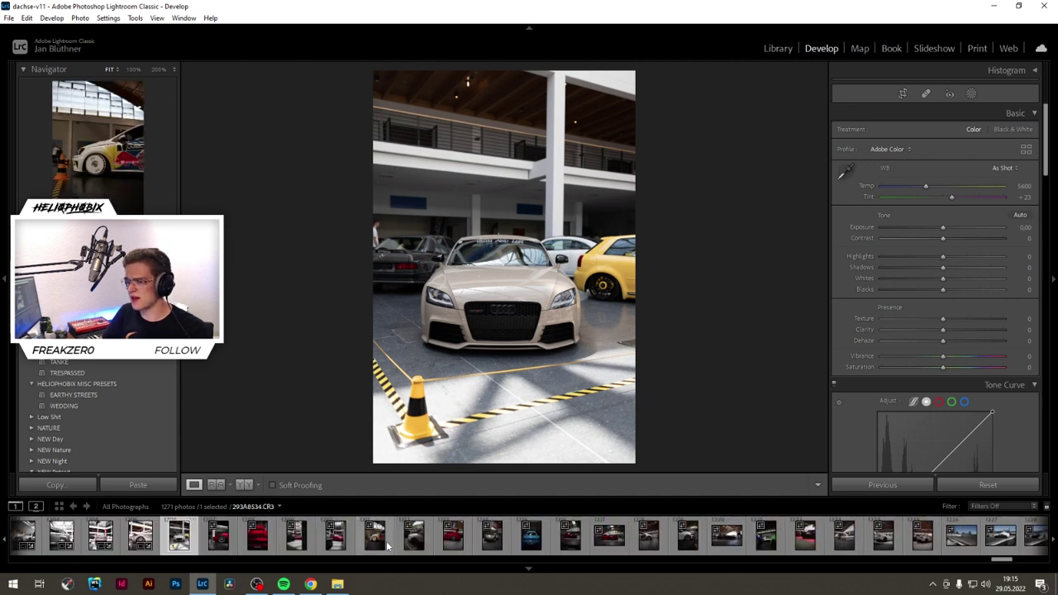
{"action": "scroll", "coordinate": [386, 541], "scroll_direction": "down", "scroll_amount": 6}
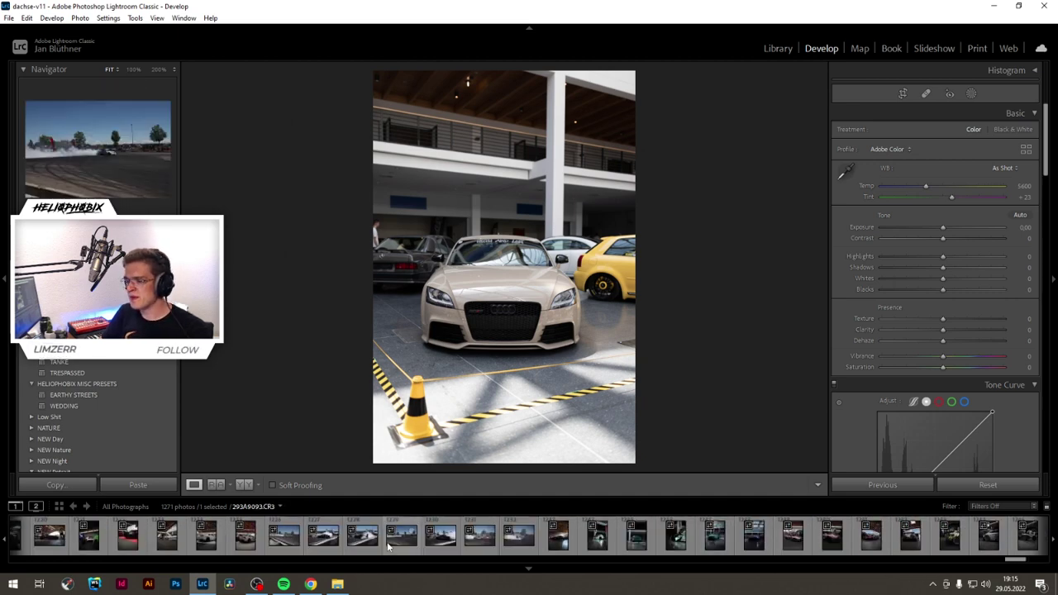
{"action": "scroll", "coordinate": [389, 540], "scroll_direction": "up", "scroll_amount": 5}
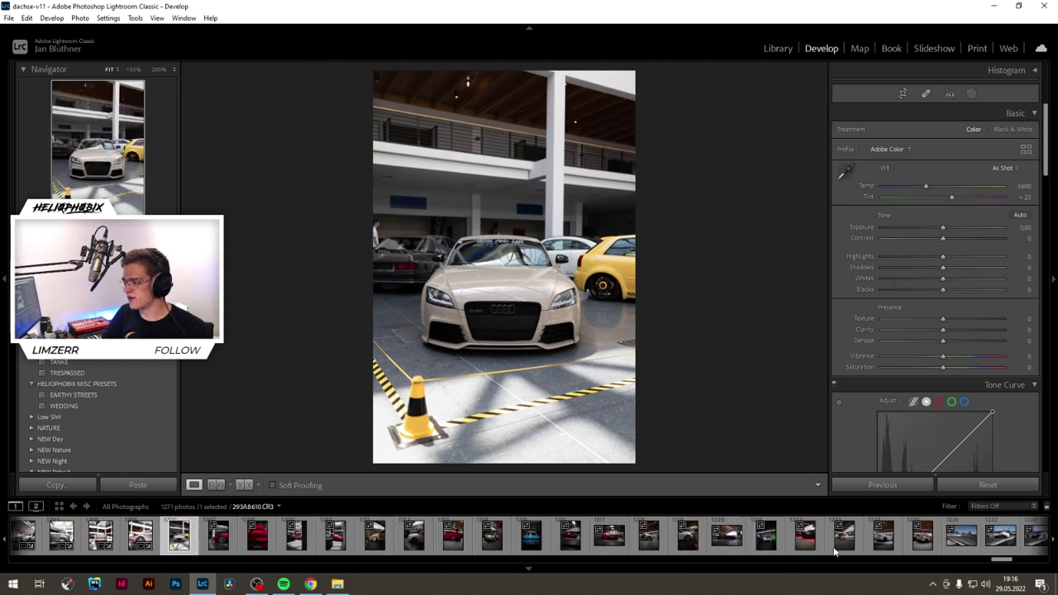
{"action": "scroll", "coordinate": [835, 553], "scroll_direction": "down", "scroll_amount": 3}
{"action": "left_click", "coordinate": [788, 548]}
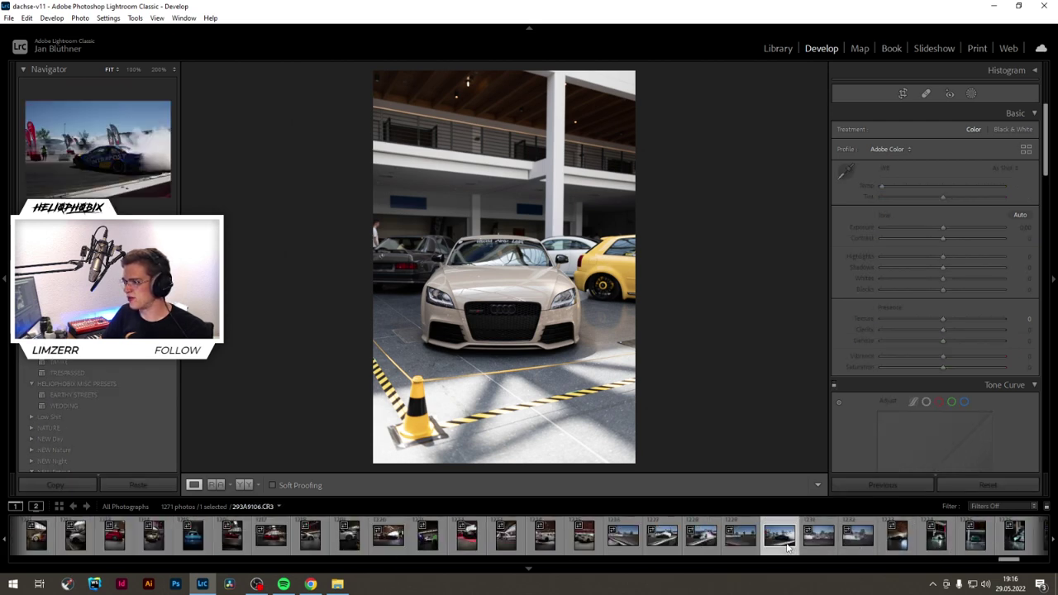
{"action": "left_click", "coordinate": [658, 542]}
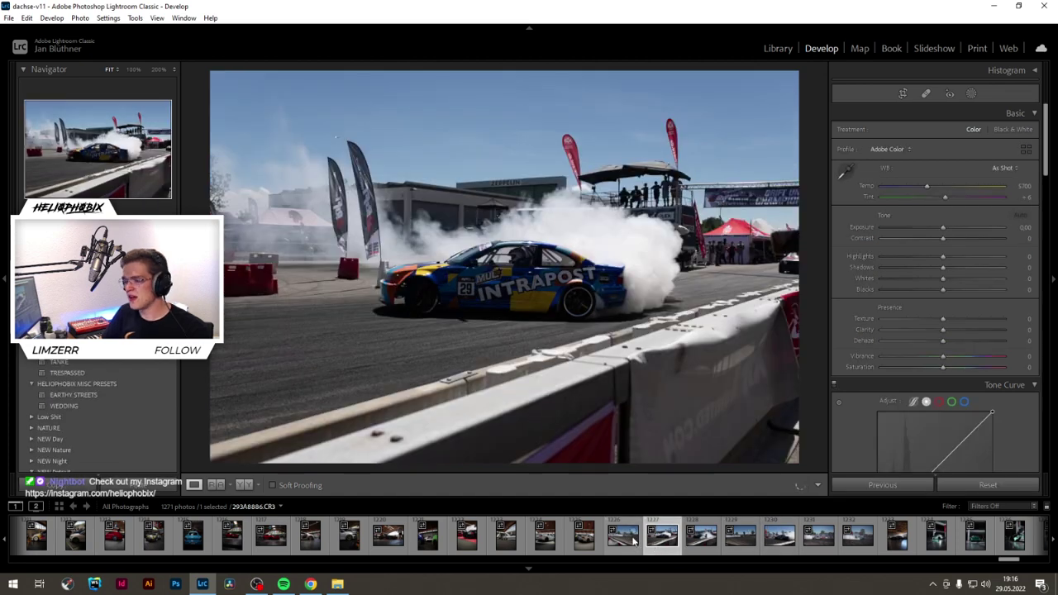
{"action": "scroll", "coordinate": [633, 542], "scroll_direction": "up", "scroll_amount": 5}
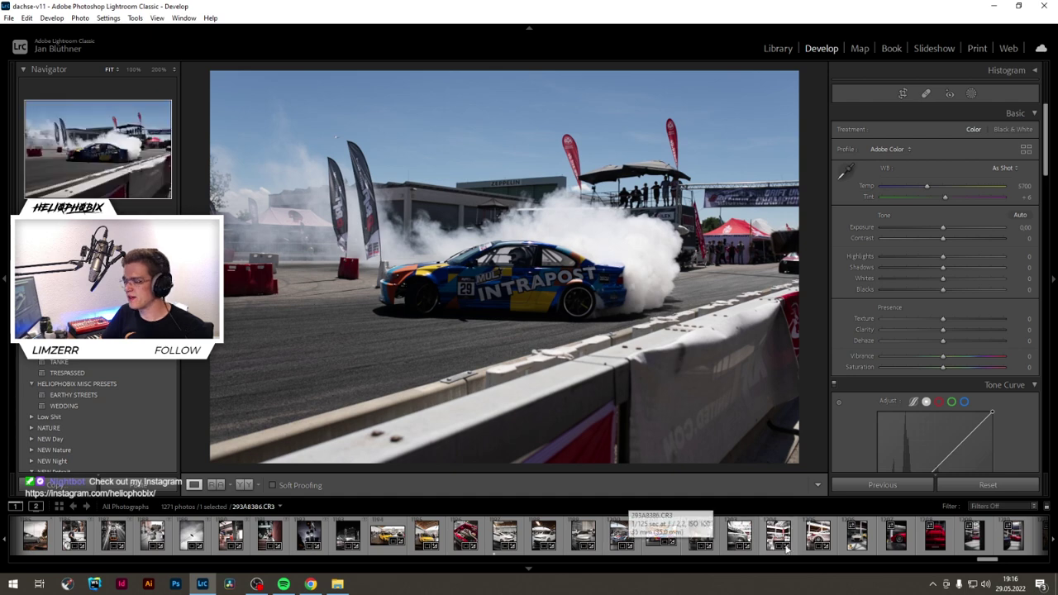
{"action": "left_click", "coordinate": [858, 538]}
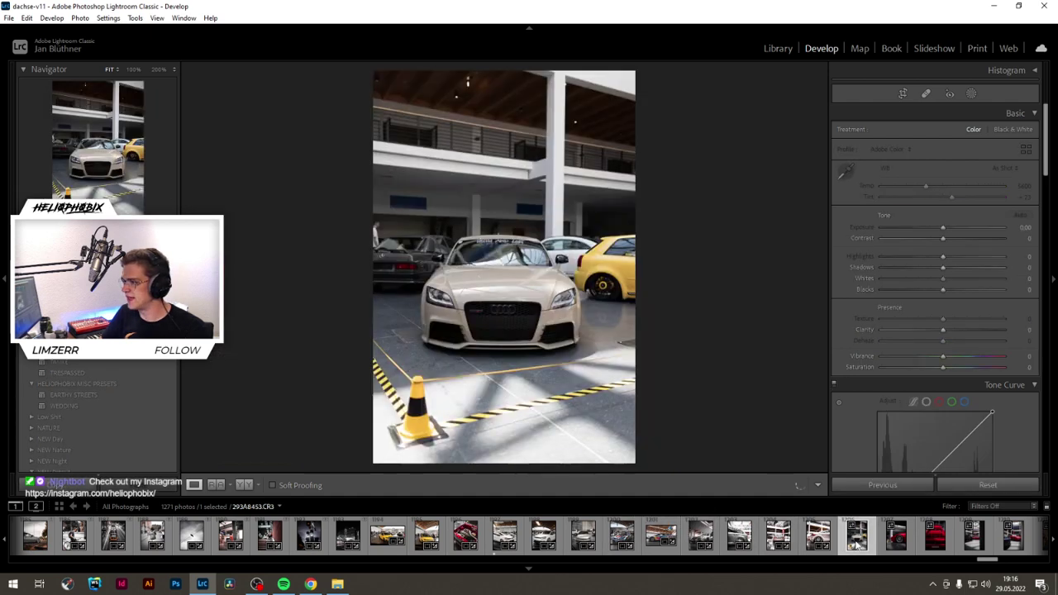
Step: Crop the Audi front-view photo to 4 x 5 / 8 x 10 and rotate it slightly counterclockwise to straighten it
{"action": "scroll", "coordinate": [858, 538], "scroll_direction": "down", "scroll_amount": 2}
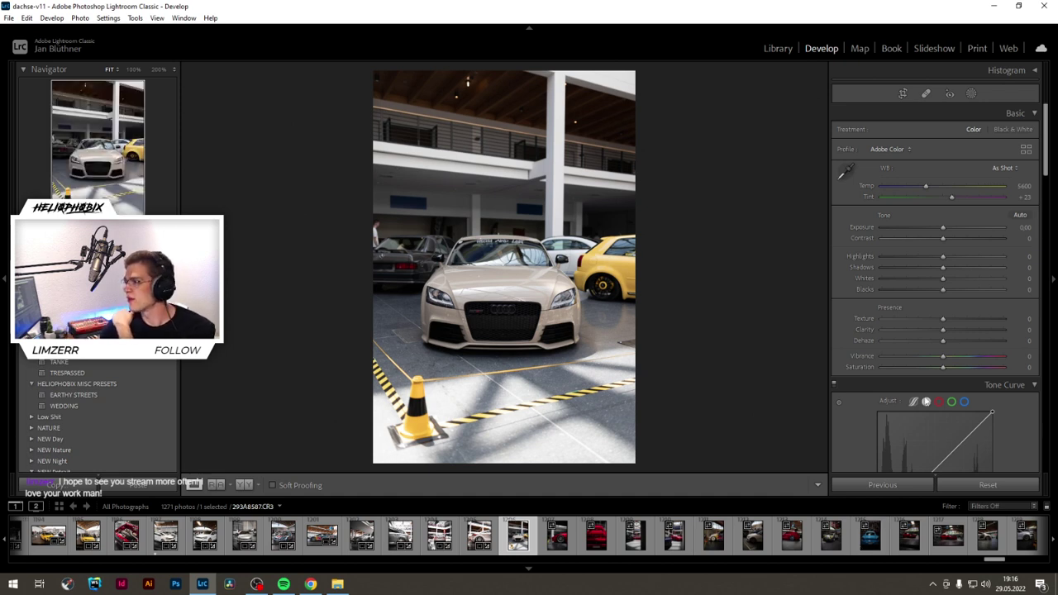
{"action": "left_click", "coordinate": [898, 95]}
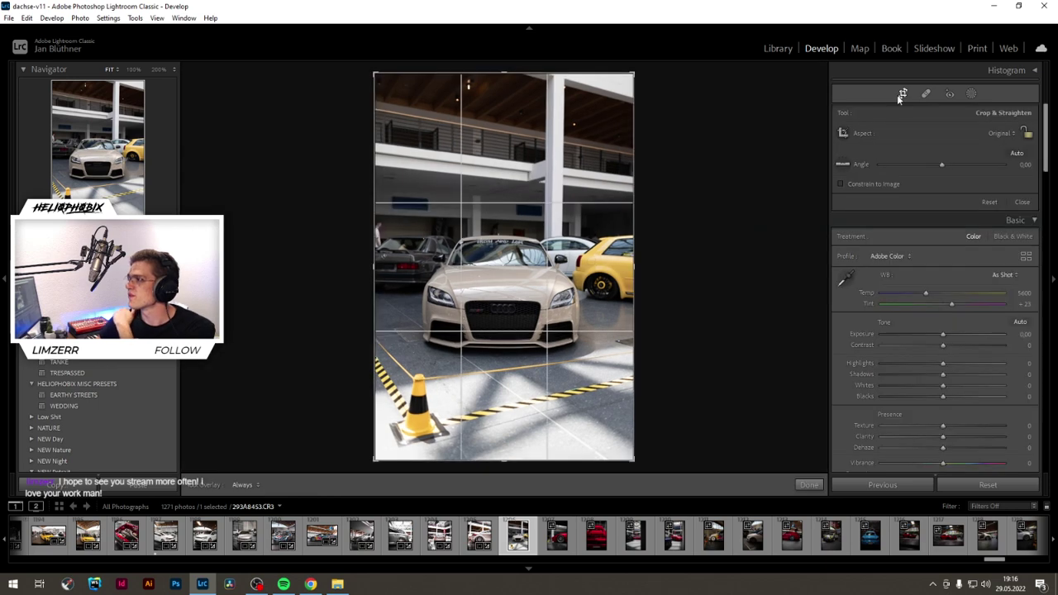
{"action": "left_click", "coordinate": [1015, 134]}
{"action": "left_click", "coordinate": [943, 201]}
{"action": "left_click_drag", "start_coordinate": [690, 266], "coordinate": [687, 275]}
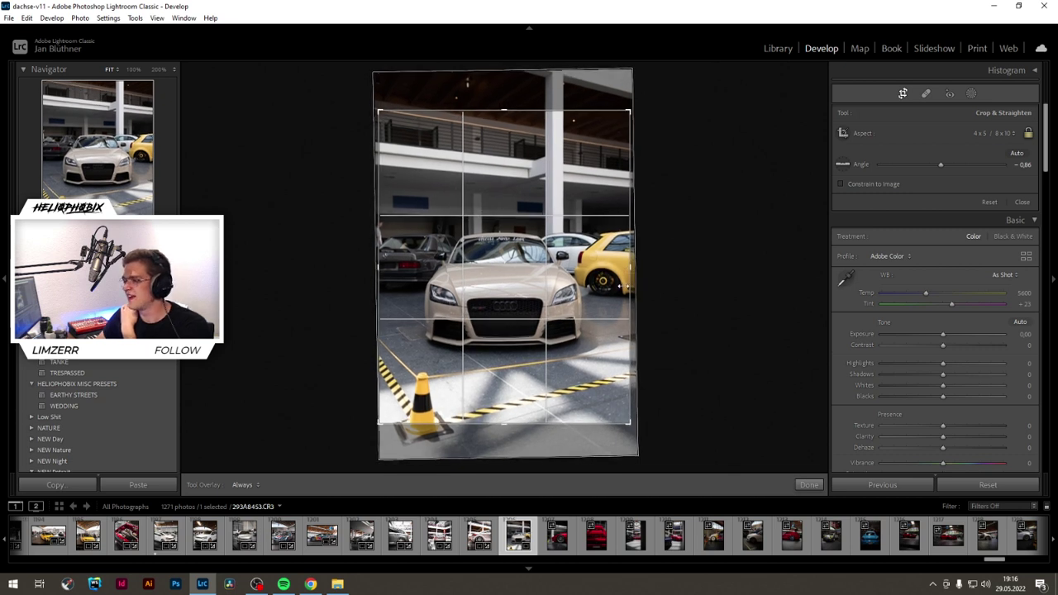
{"action": "left_click_drag", "start_coordinate": [650, 274], "coordinate": [650, 271]}
{"action": "double_click", "coordinate": [608, 281]}
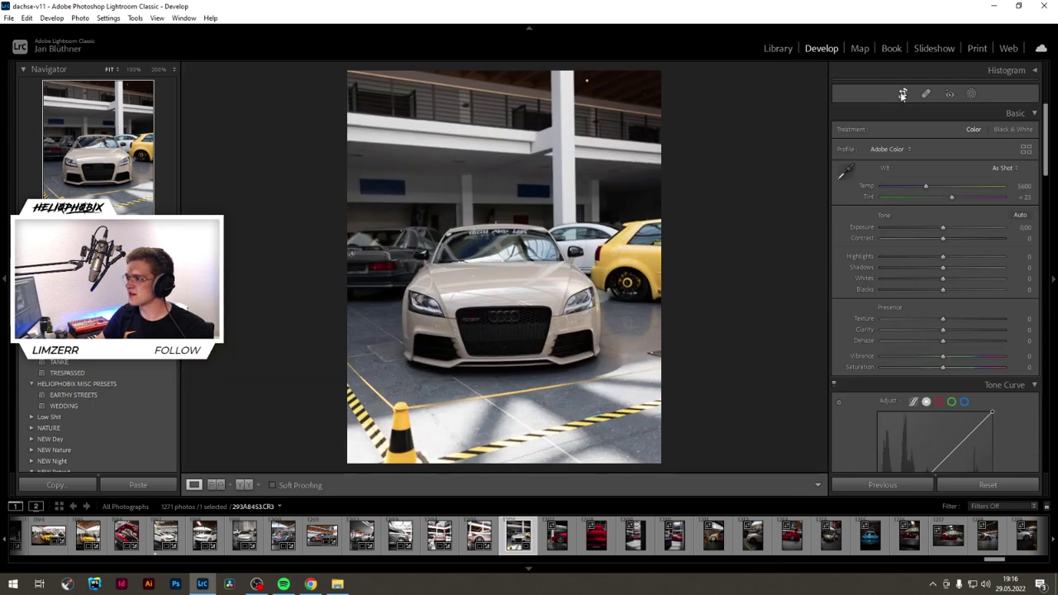
Step: Fine-tune the crop's straightening angle to about -1.31 and apply the crop
{"action": "left_click", "coordinate": [903, 94]}
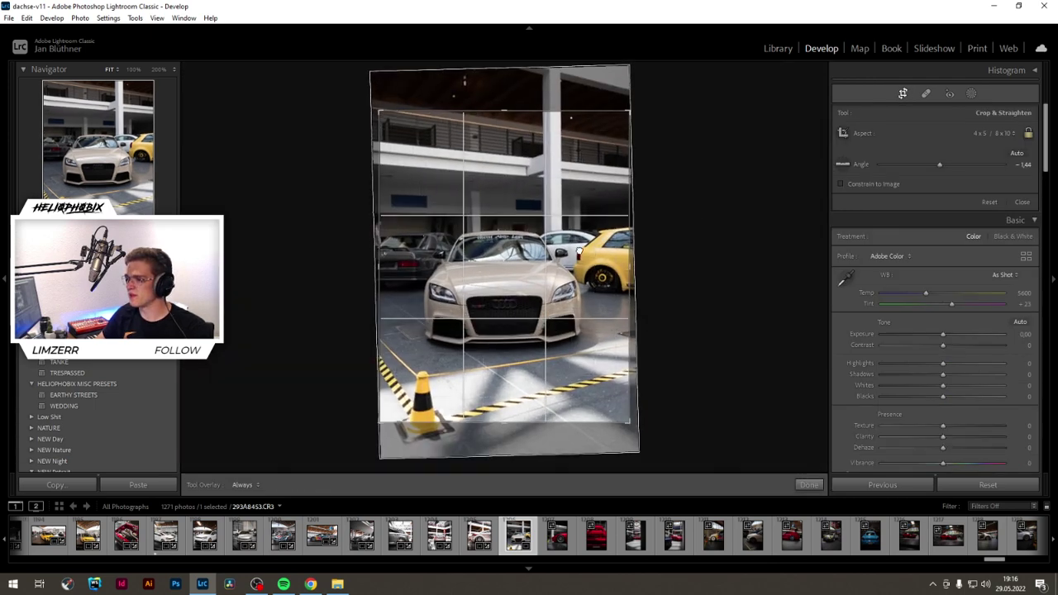
{"action": "double_click", "coordinate": [580, 251]}
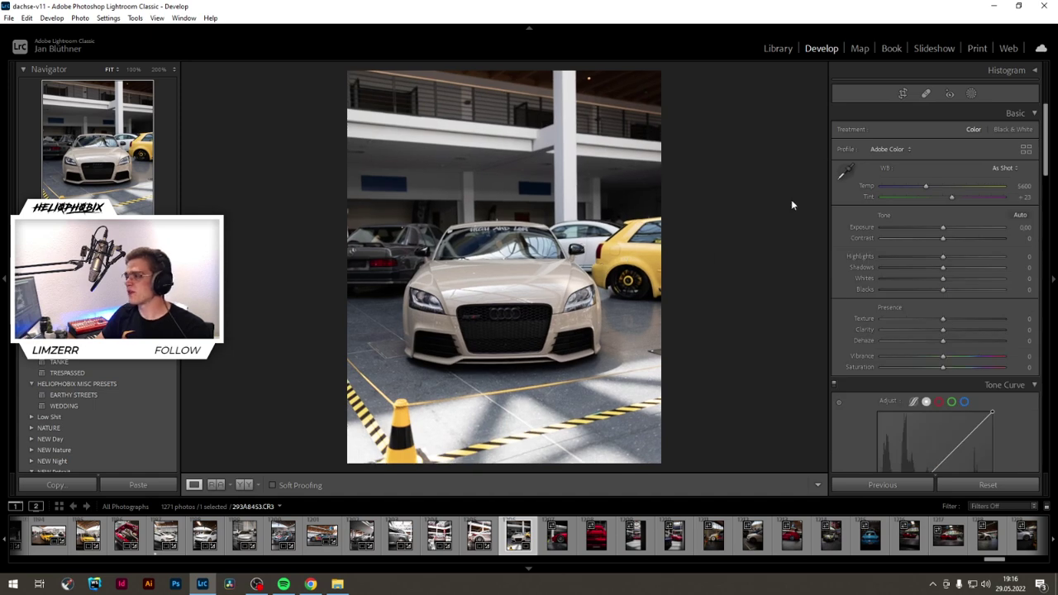
{"action": "left_click", "coordinate": [903, 93]}
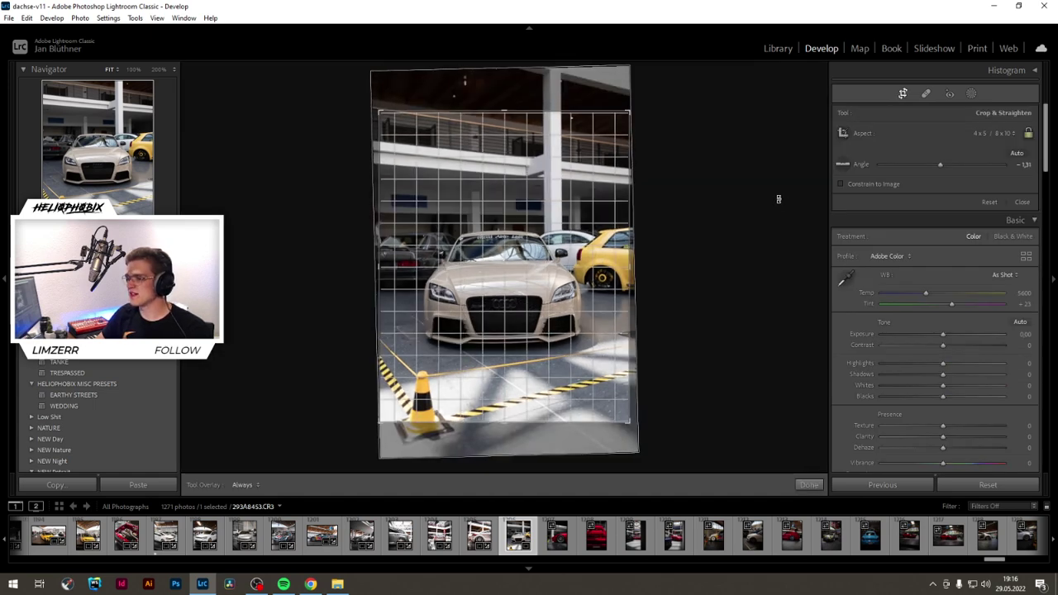
{"action": "key", "text": "Return"}
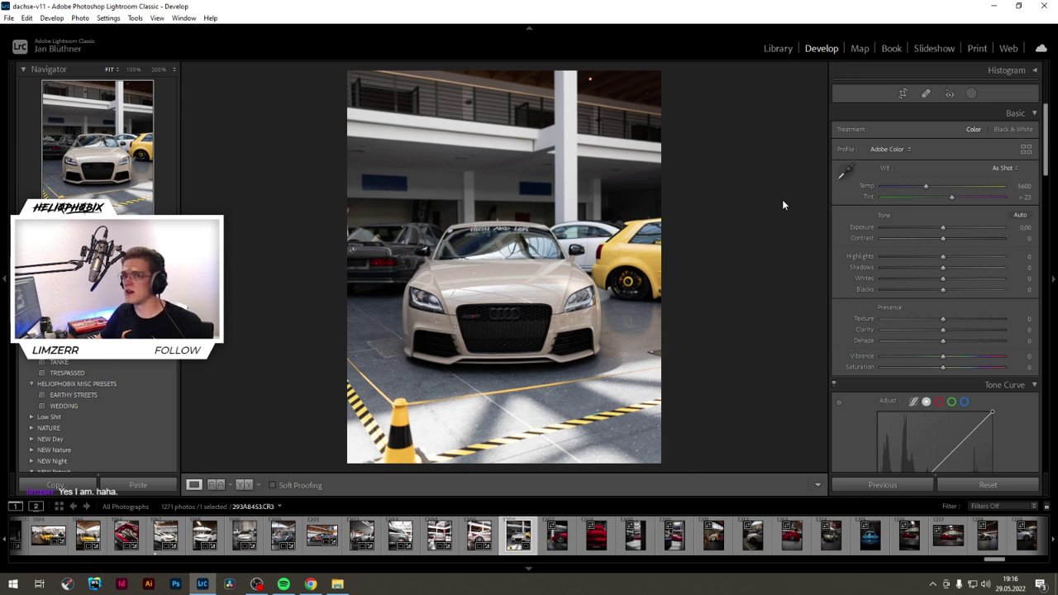
Step: Apply the EARTHY STREETS preset to the Audi front-view photo and compare it with the original
{"action": "left_click", "coordinate": [86, 395]}
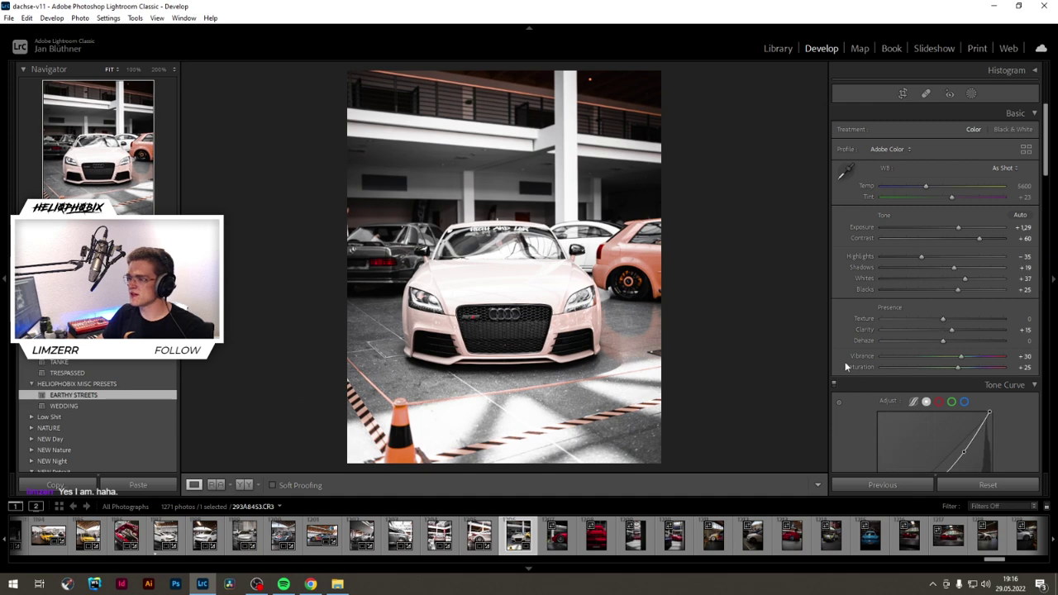
{"action": "key", "text": "y"}
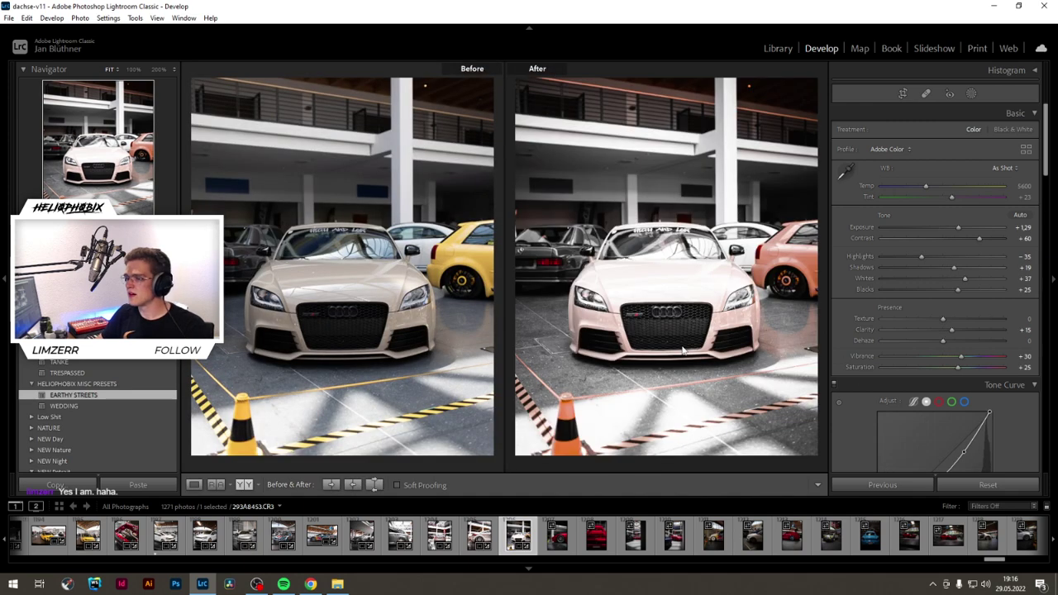
{"action": "key", "text": "y"}
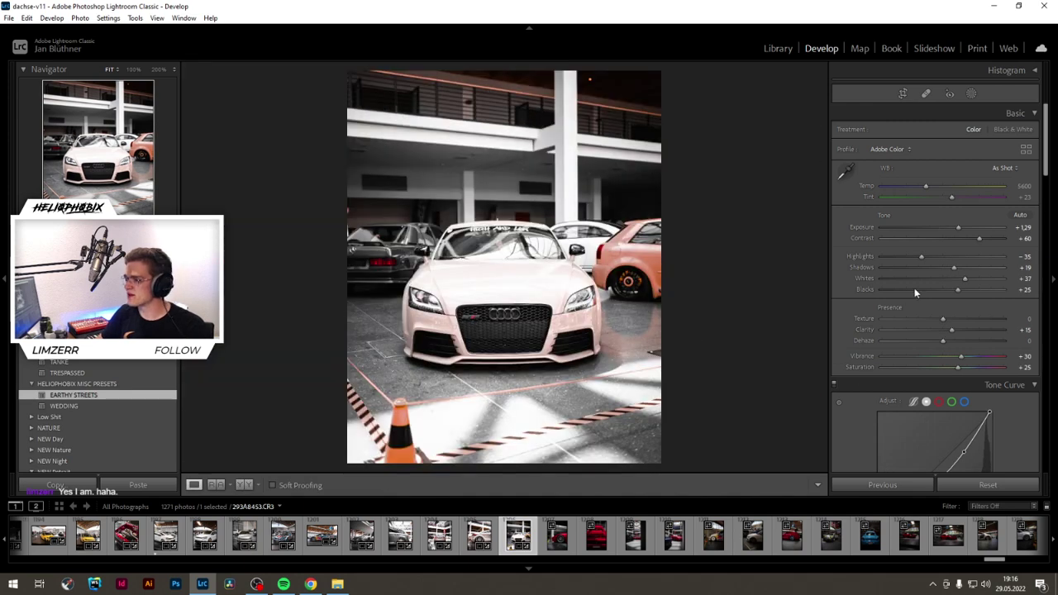
Step: Set the front-view photo's overall exposure to +1.20 and check its look against the edited rear-wheel photo
{"action": "scroll", "coordinate": [875, 388], "scroll_direction": "down", "scroll_amount": 2}
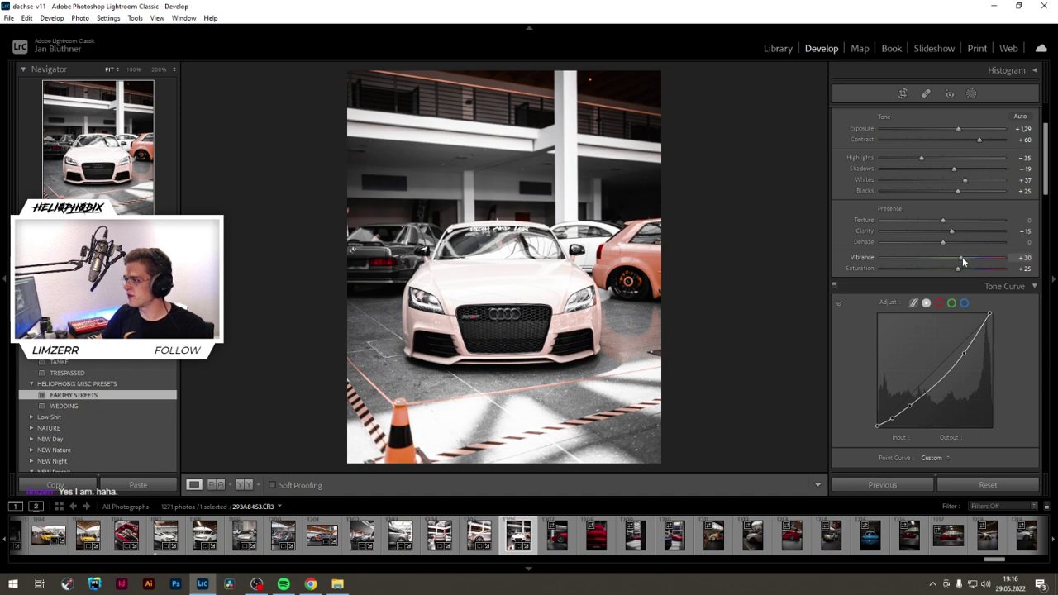
{"action": "key", "text": "y"}
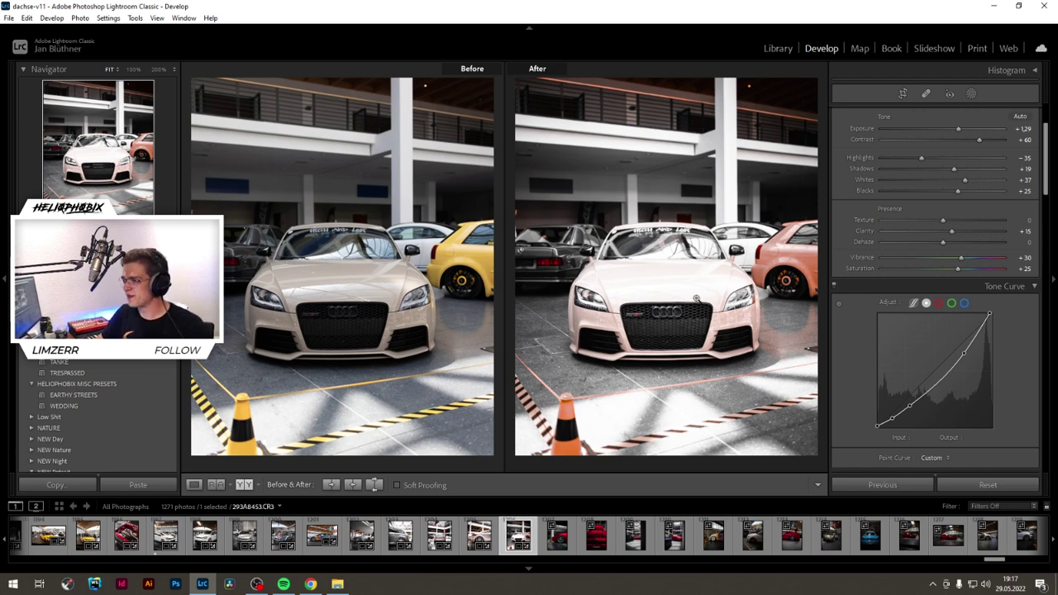
{"action": "key", "text": "y"}
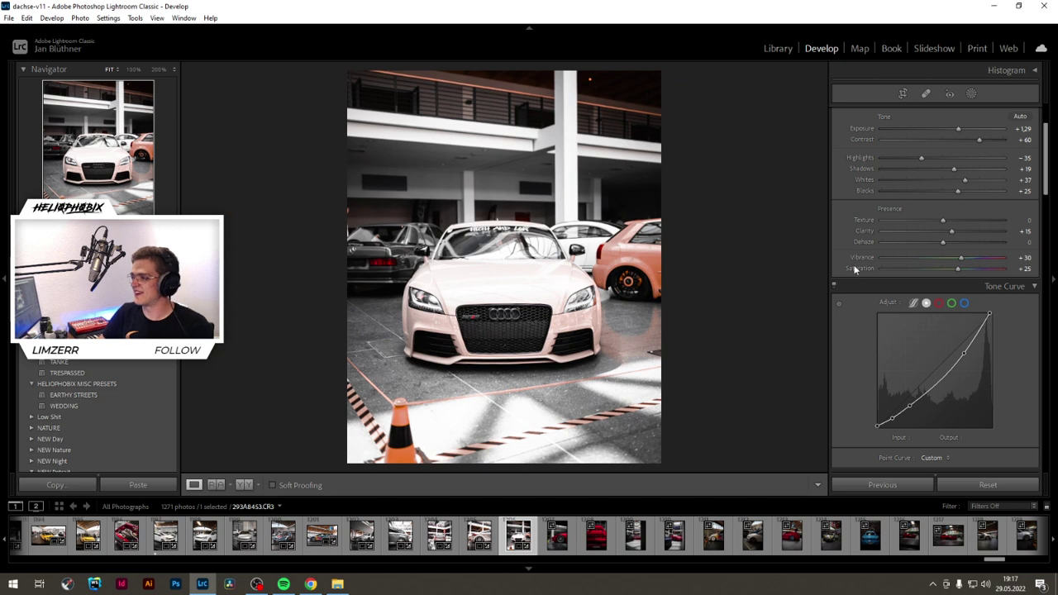
{"action": "scroll", "coordinate": [860, 271], "scroll_direction": "up", "scroll_amount": 3}
{"action": "left_click_drag", "start_coordinate": [956, 226], "coordinate": [958, 230]}
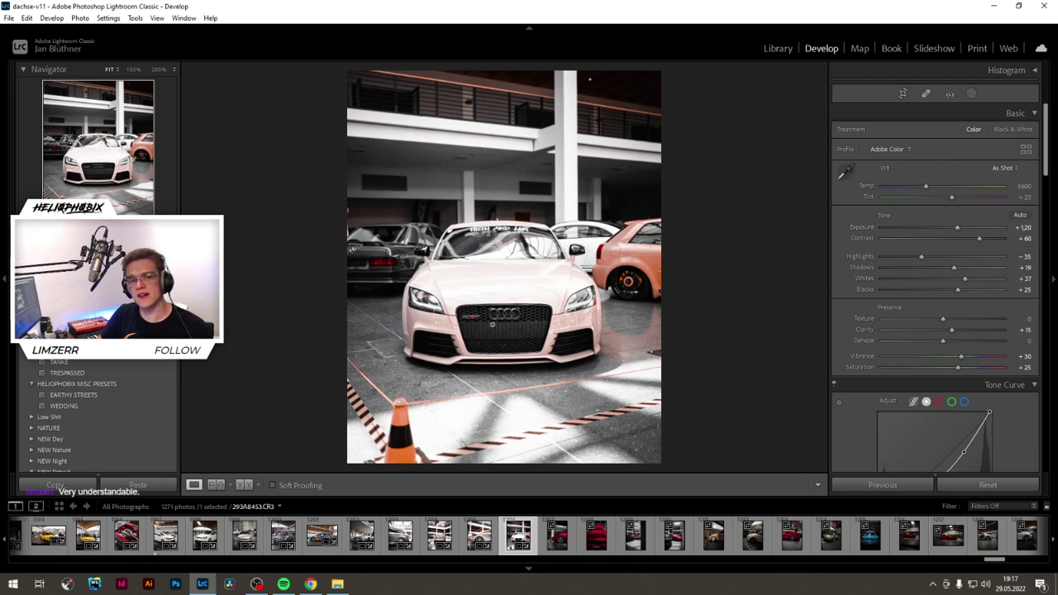
{"action": "left_click", "coordinate": [479, 536]}
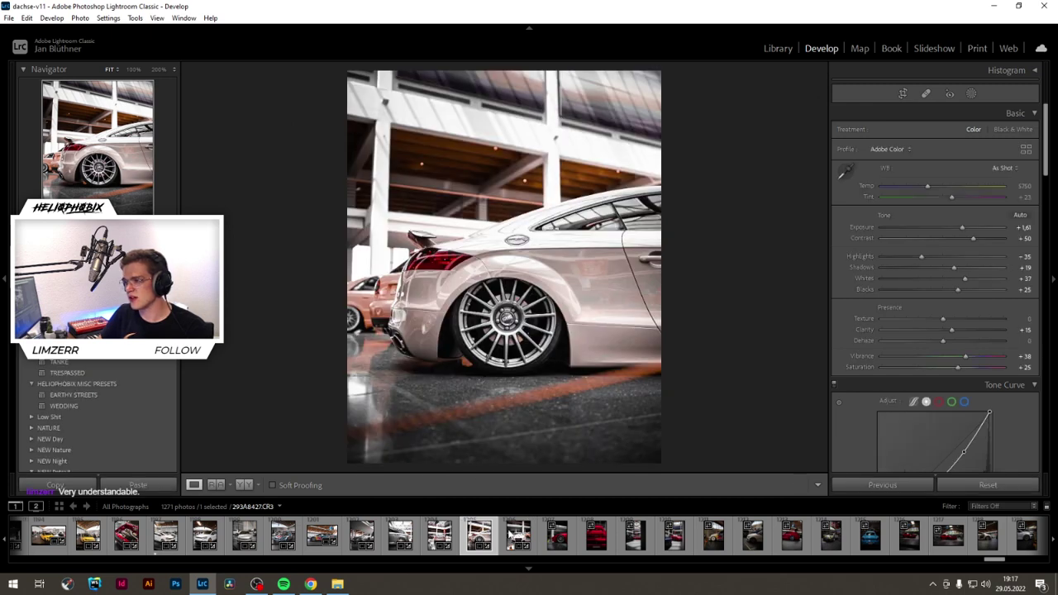
{"action": "left_click", "coordinate": [516, 536]}
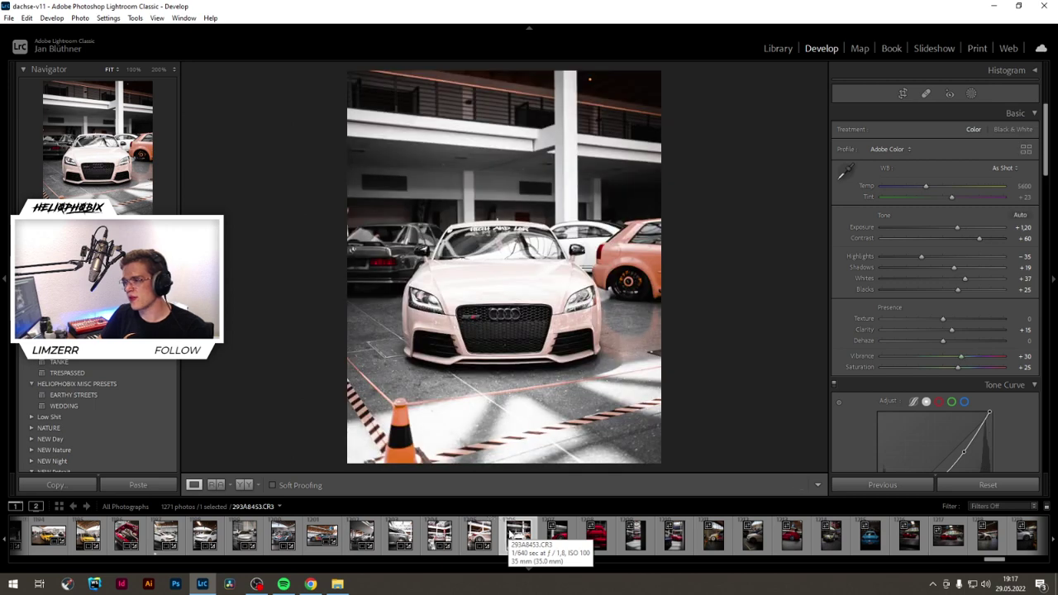
Step: Reshape the brightening radial gradient mask over the car's front, narrowing and flattening it around the grille and headlights
{"action": "left_click", "coordinate": [972, 94]}
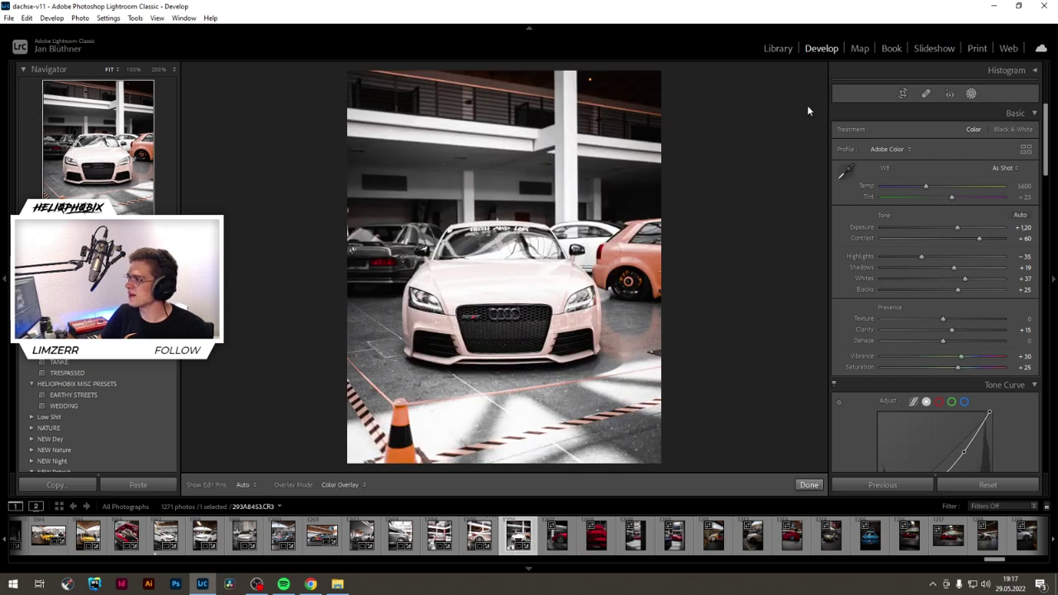
{"action": "left_click", "coordinate": [814, 85]}
{"action": "left_click", "coordinate": [807, 83]}
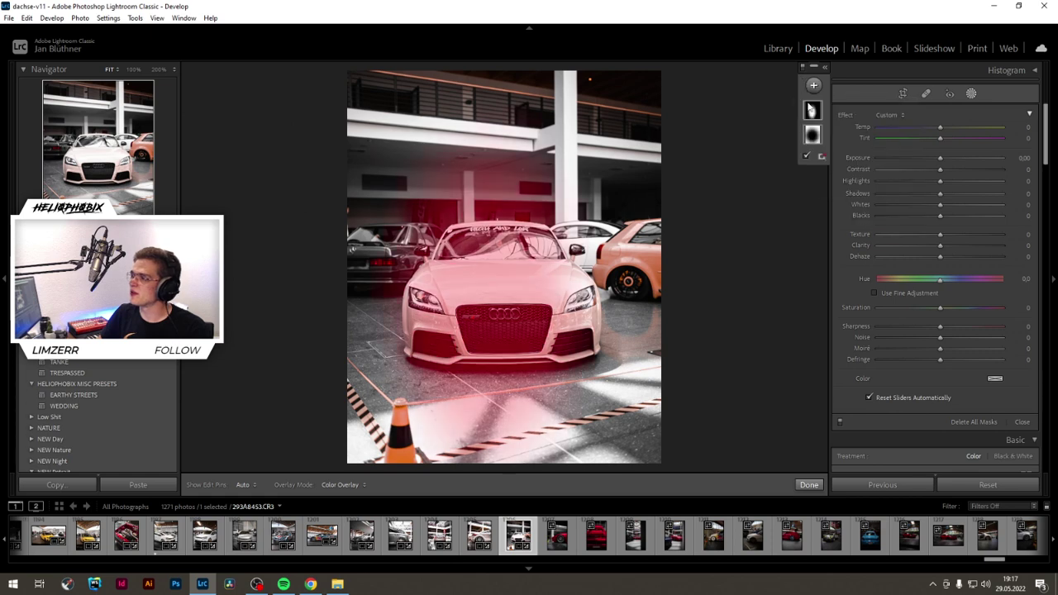
{"action": "left_click", "coordinate": [813, 110]}
{"action": "left_click_drag", "start_coordinate": [578, 312], "coordinate": [508, 390]}
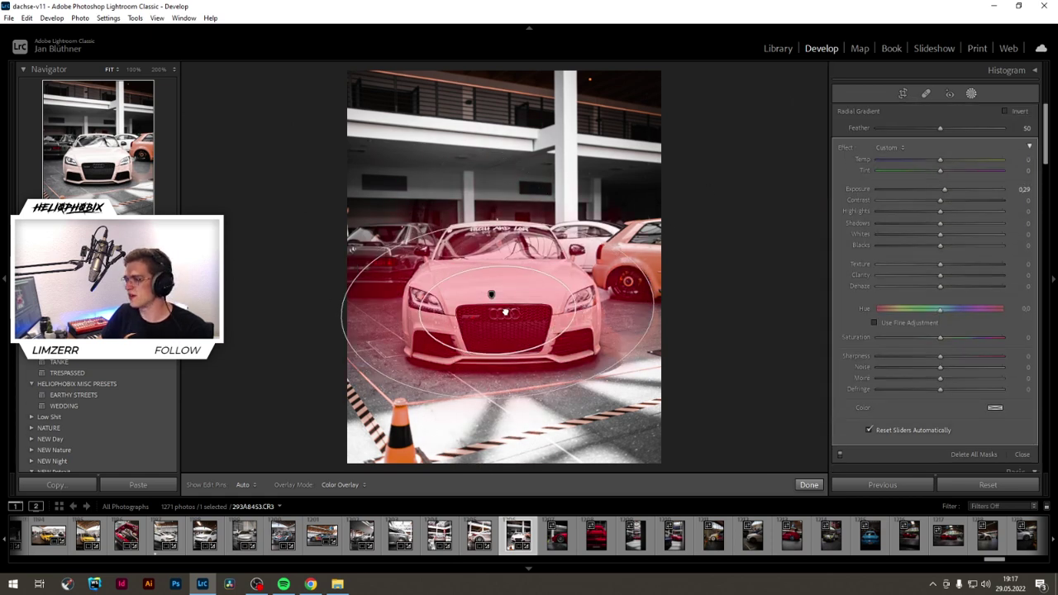
{"action": "left_click_drag", "start_coordinate": [343, 316], "coordinate": [605, 300]}
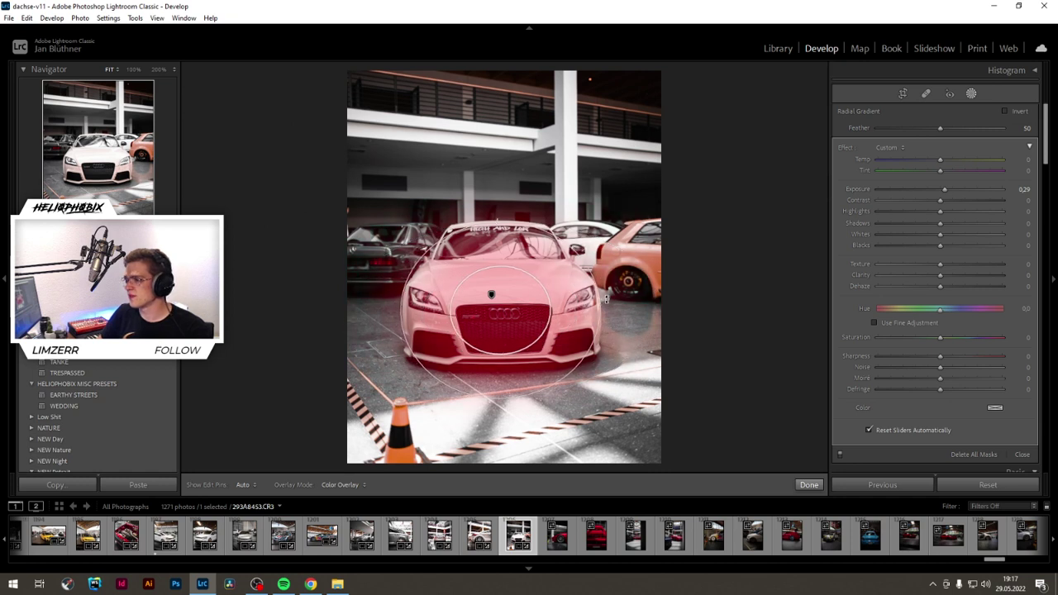
{"action": "left_click_drag", "start_coordinate": [501, 225], "coordinate": [500, 266]}
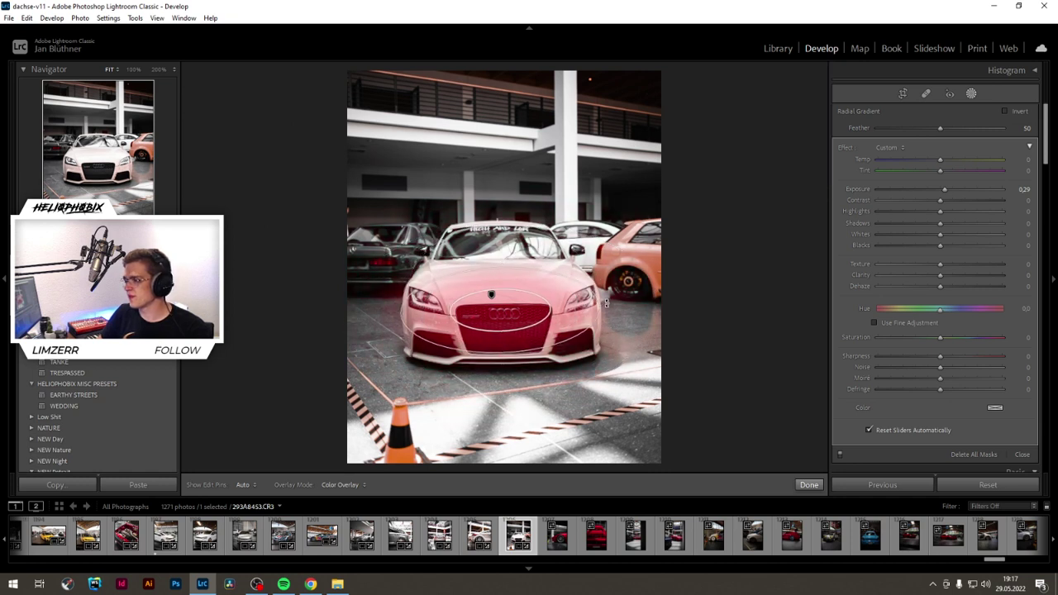
Step: Move the brightening radial mask down over the grille, and enlarge and recentre the inverted darkening radial mask around the car
{"action": "left_click_drag", "start_coordinate": [513, 316], "coordinate": [501, 333]}
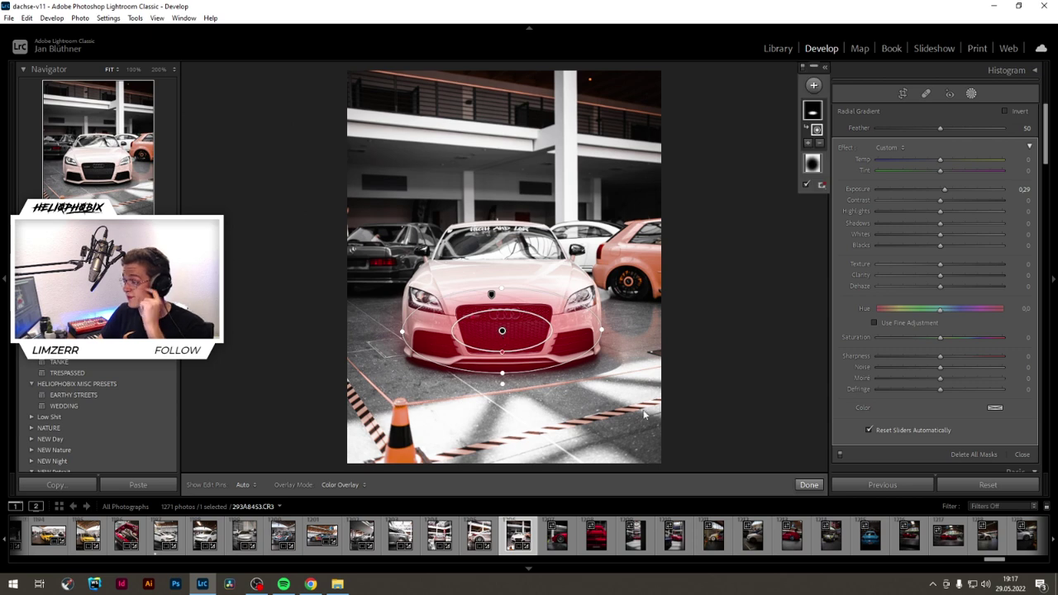
{"action": "key", "text": "apostrophe"}
{"action": "left_click_drag", "start_coordinate": [493, 295], "coordinate": [761, 290]}
{"action": "left_click_drag", "start_coordinate": [501, 107], "coordinate": [501, 78]}
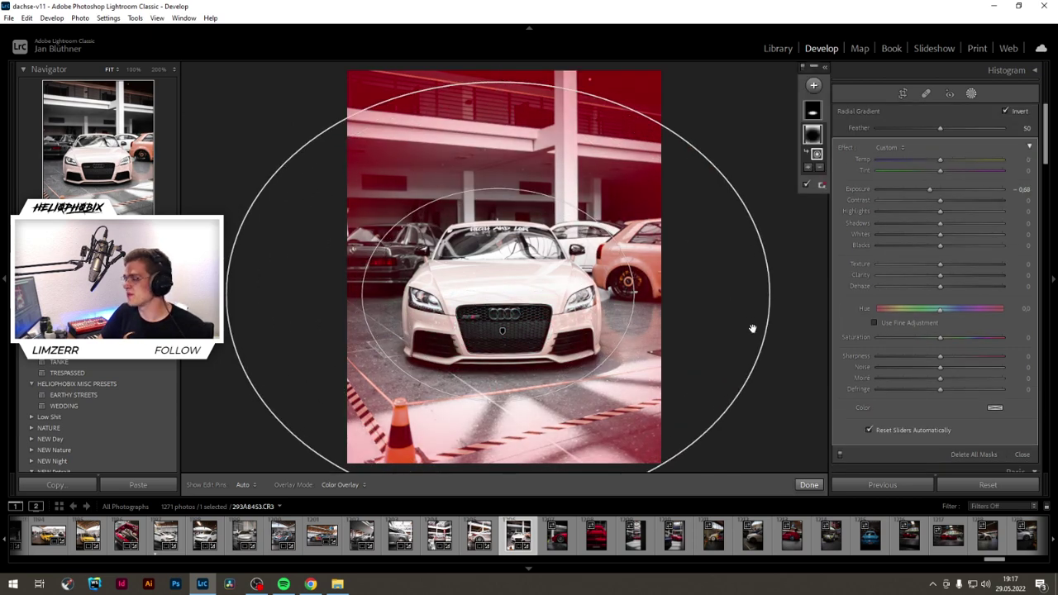
{"action": "left_click_drag", "start_coordinate": [769, 295], "coordinate": [828, 296]}
{"action": "left_click_drag", "start_coordinate": [517, 303], "coordinate": [523, 300]}
{"action": "key", "text": "o"}
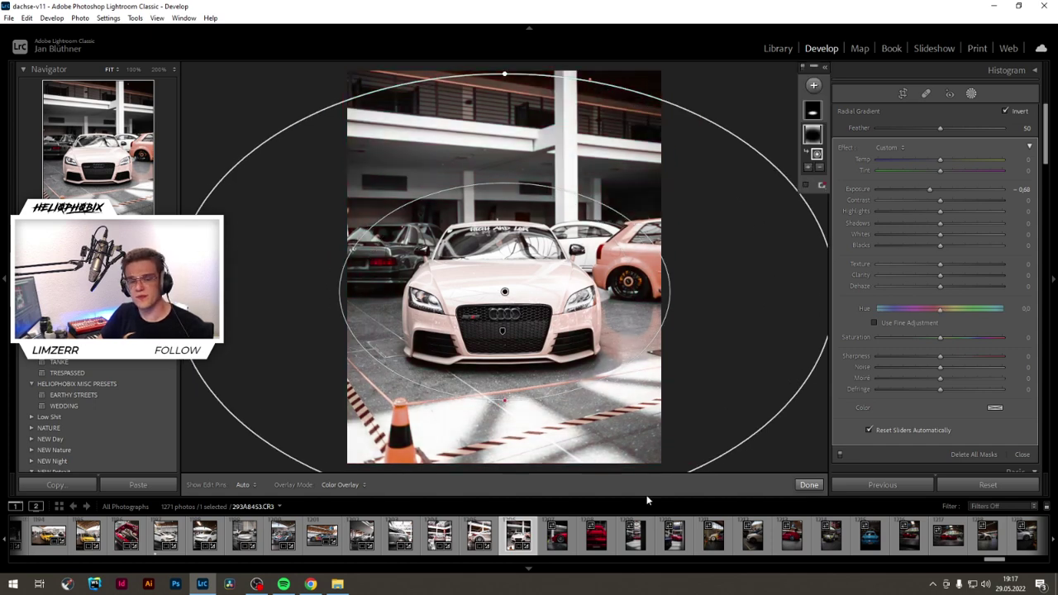
Step: Finish masking and set the front-view photo's overall exposure to +1.15
{"action": "left_click", "coordinate": [809, 484]}
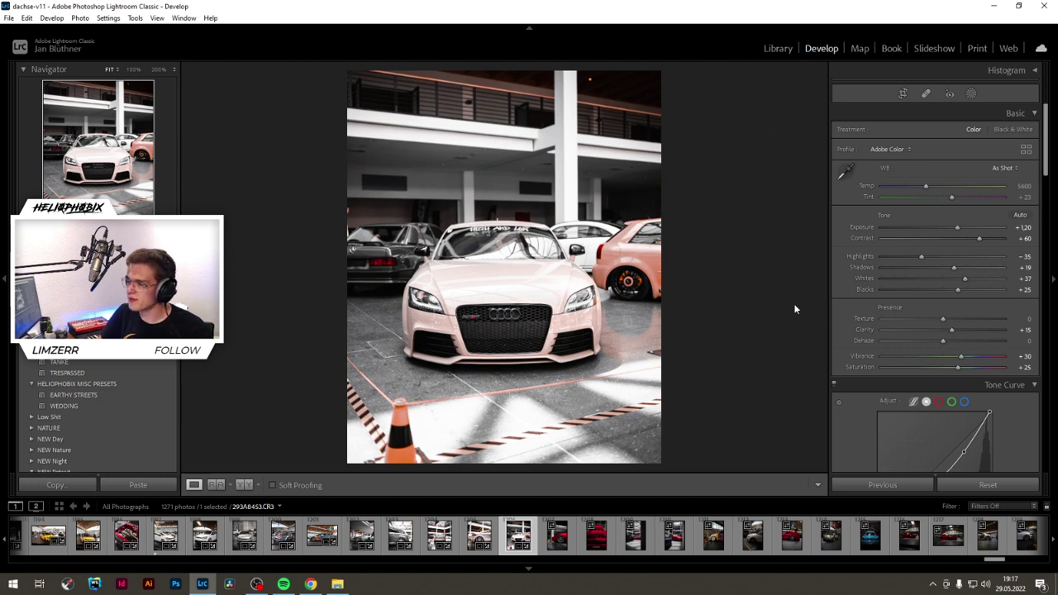
{"action": "left_click_drag", "start_coordinate": [957, 224], "coordinate": [956, 225]}
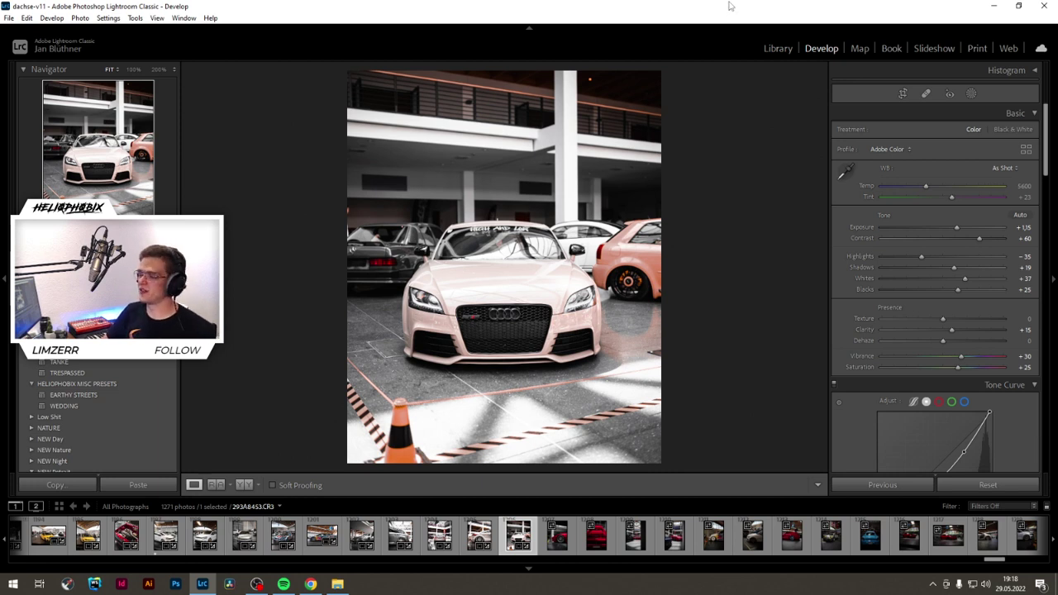
Step: Add a new radial gradient mask covering the Audi's whole front, from the windshield to the bumper
{"action": "left_click", "coordinate": [974, 93]}
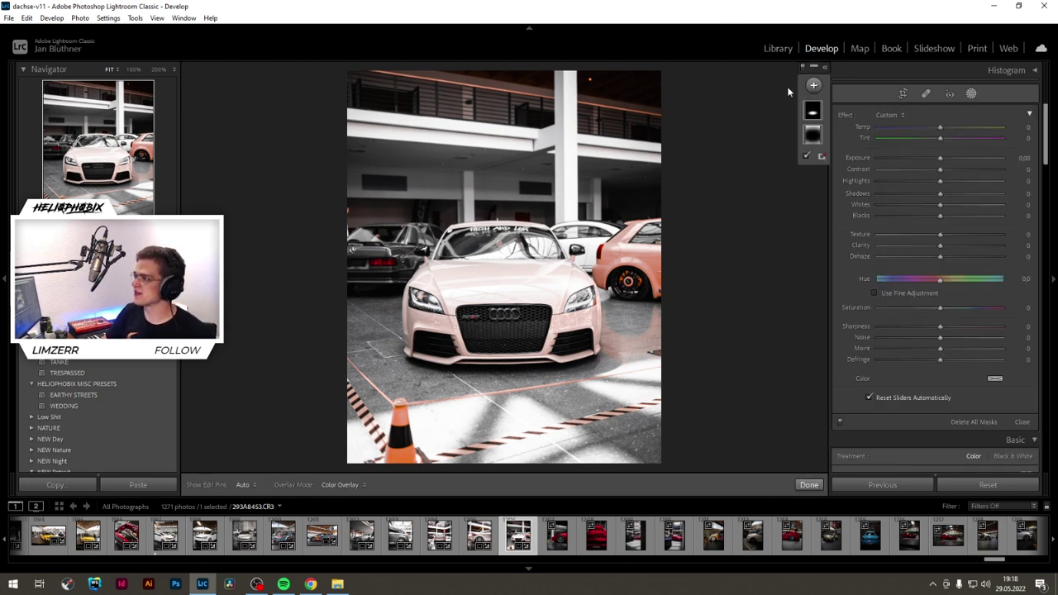
{"action": "left_click", "coordinate": [812, 88]}
{"action": "left_click", "coordinate": [827, 171]}
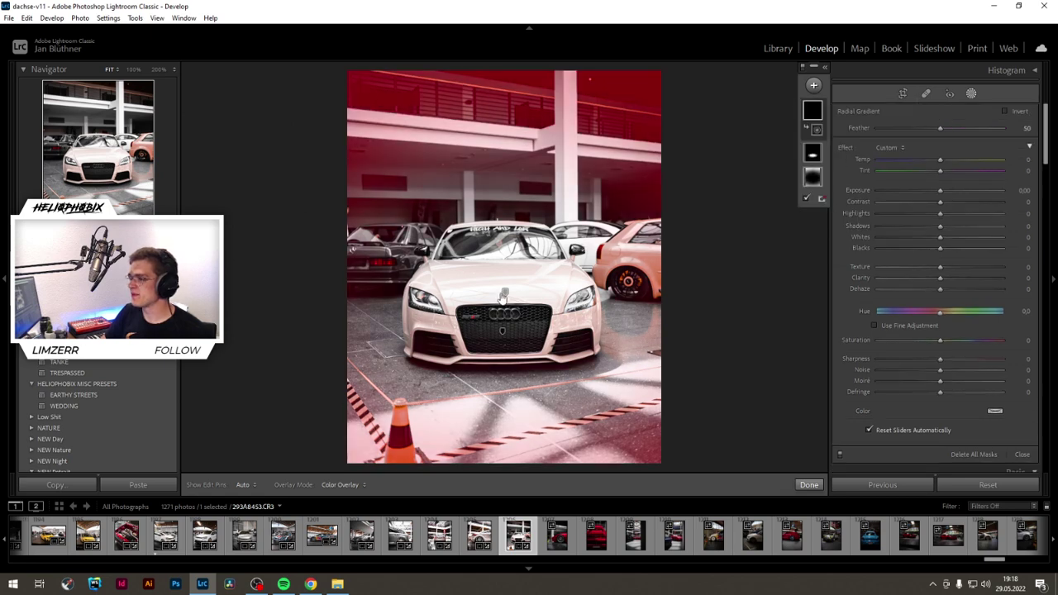
{"action": "mouse_move", "coordinate": [493, 297]}
{"action": "left_mouse_down"}
{"action": "mouse_move", "coordinate": [598, 379]}
{"action": "mouse_move", "coordinate": [506, 316]}
{"action": "left_mouse_up"}
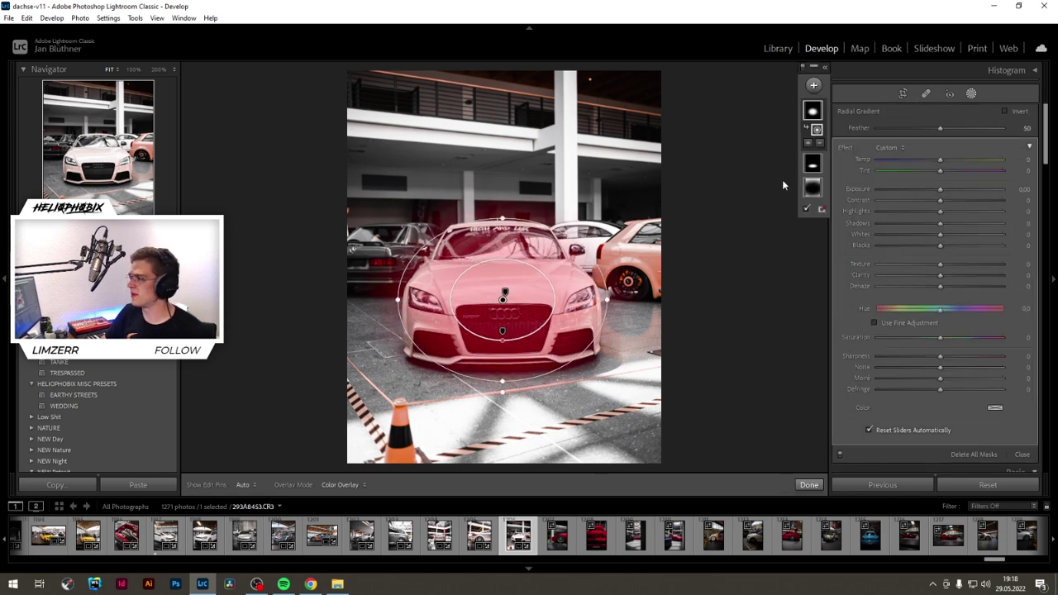
{"action": "right_click", "coordinate": [817, 130]}
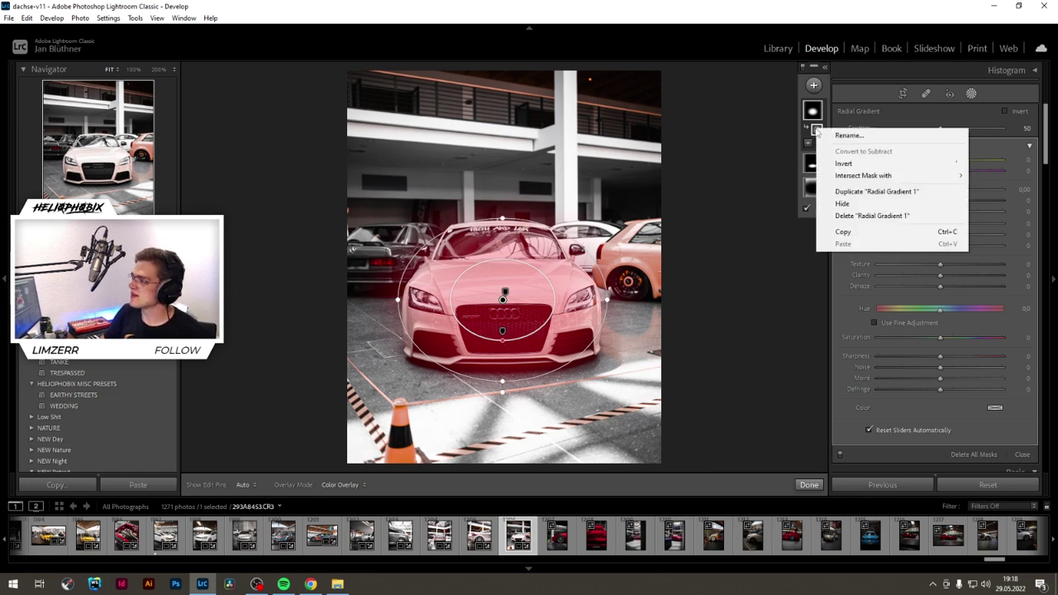
{"action": "left_click", "coordinate": [817, 129]}
{"action": "left_click", "coordinate": [807, 144]}
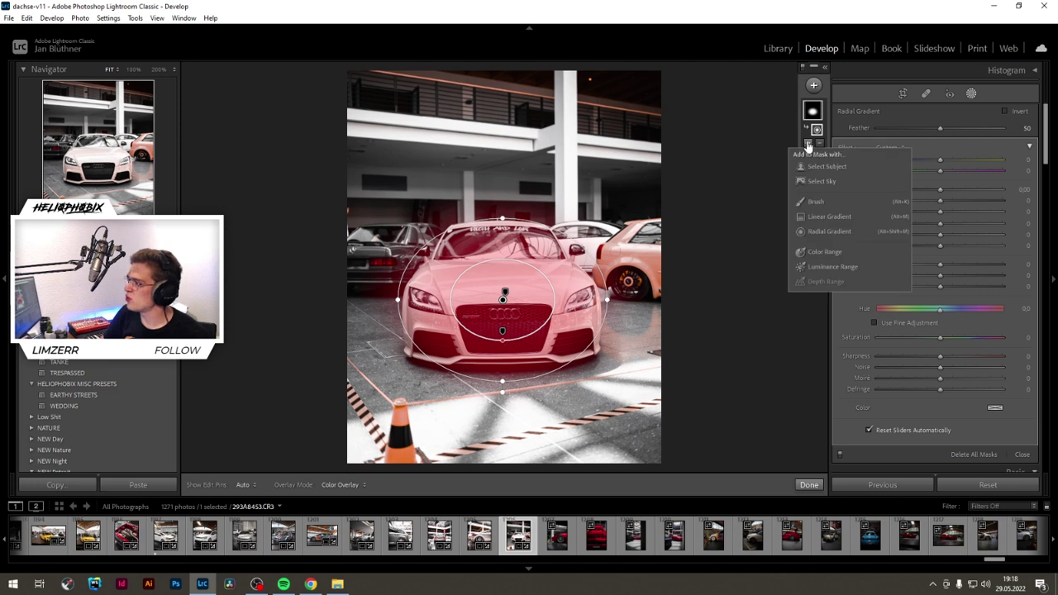
{"action": "left_click", "coordinate": [817, 130]}
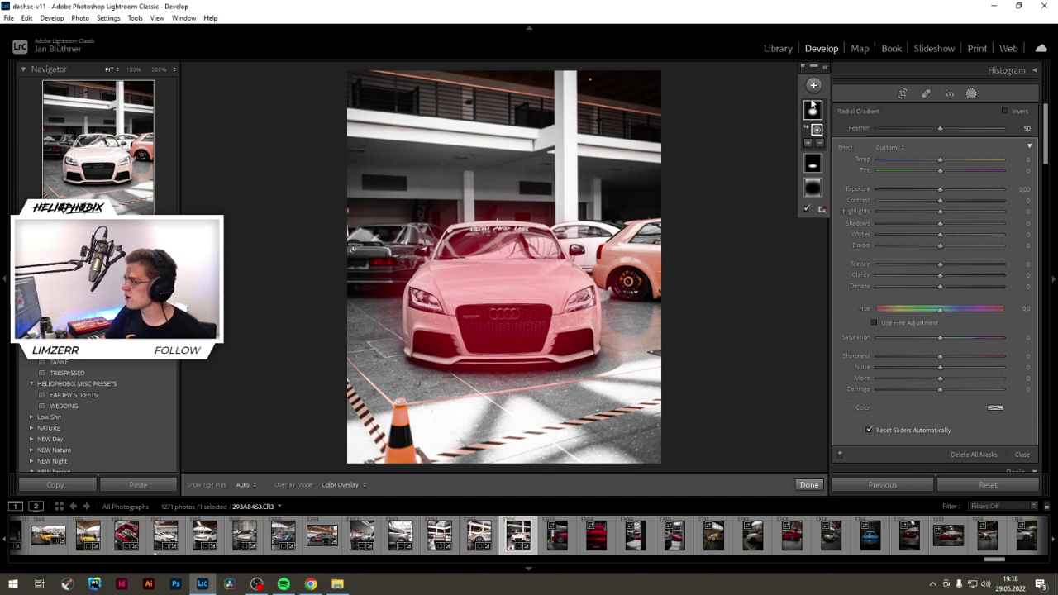
{"action": "scroll", "coordinate": [928, 376], "scroll_direction": "down", "scroll_amount": 3}
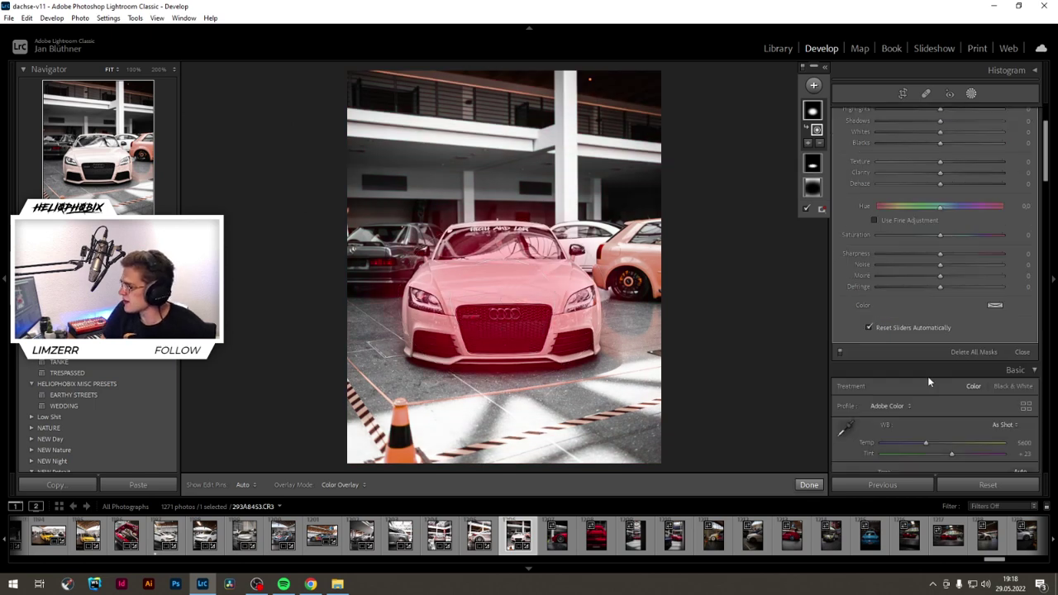
{"action": "scroll", "coordinate": [927, 376], "scroll_direction": "down", "scroll_amount": 3}
{"action": "scroll", "coordinate": [905, 368], "scroll_direction": "up", "scroll_amount": 6}
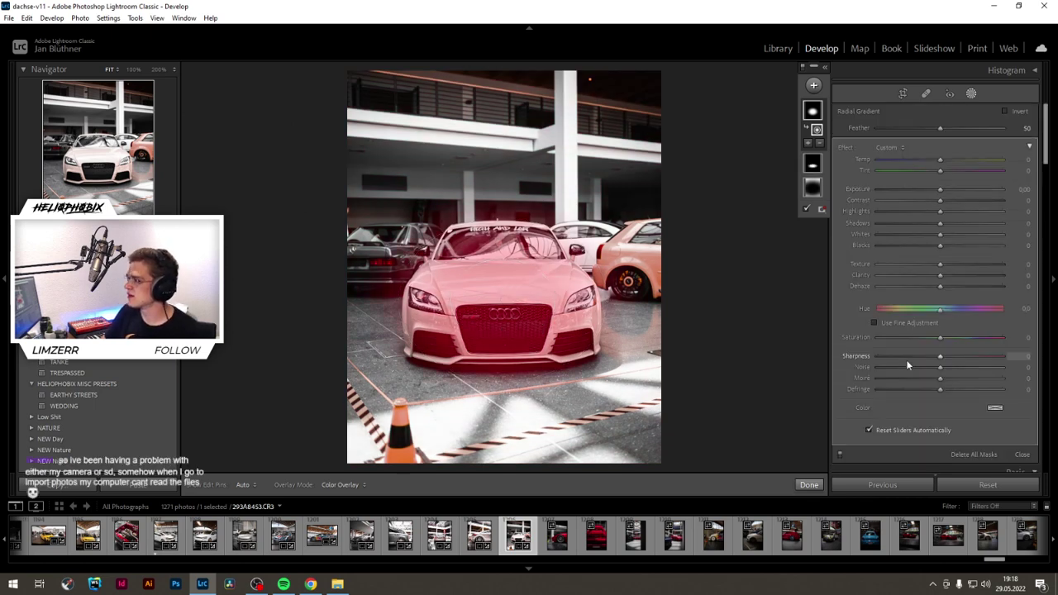
{"action": "right_click", "coordinate": [819, 133]}
{"action": "key", "text": "Escape"}
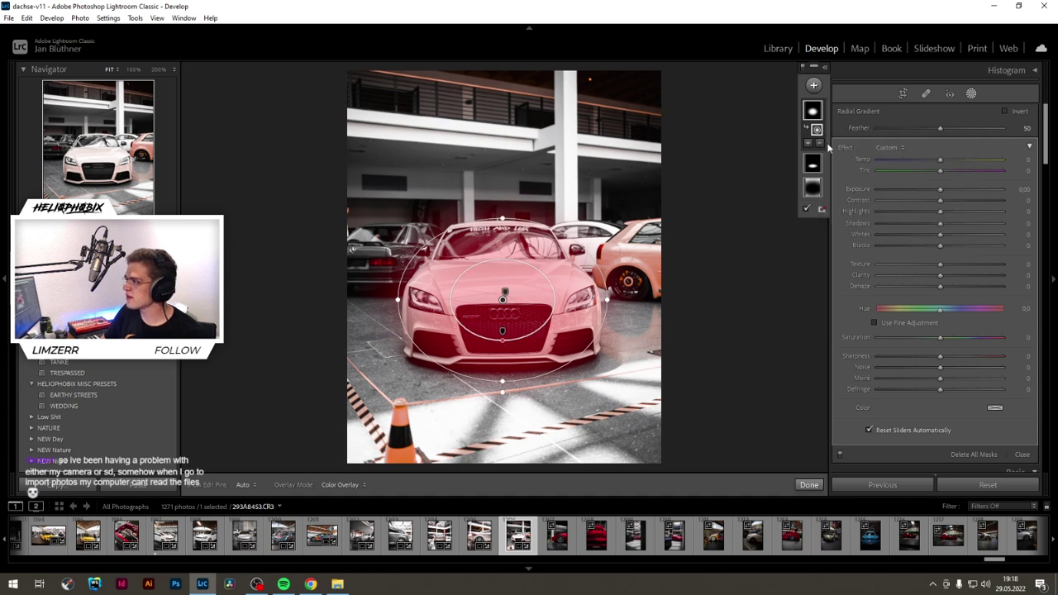
Step: Try to add a Color Range sampled from the Audi's hood to the new radial mask and duplicate that component
{"action": "left_click", "coordinate": [809, 143]}
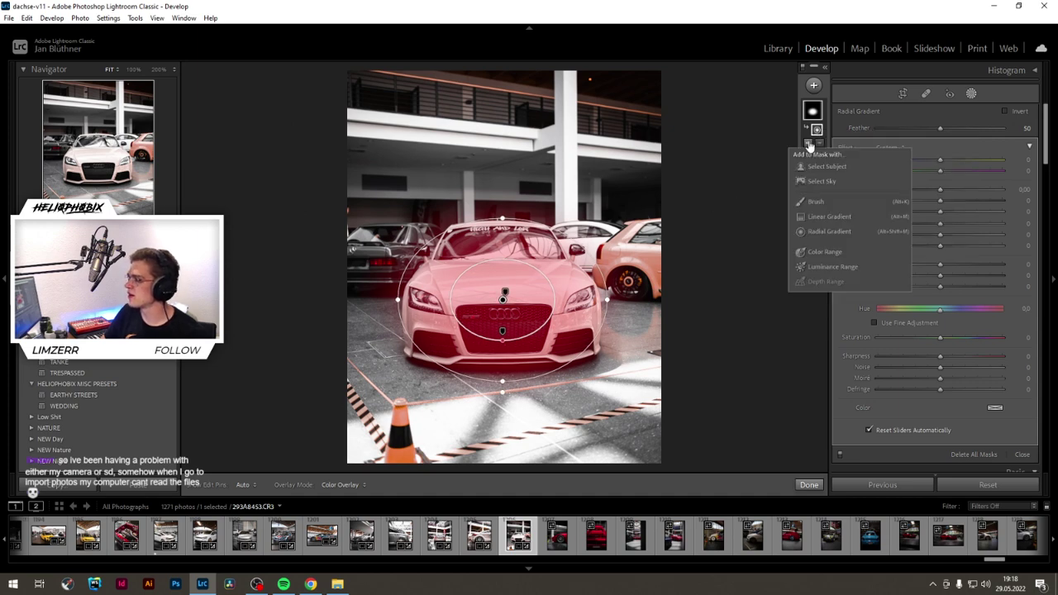
{"action": "left_click", "coordinate": [825, 253]}
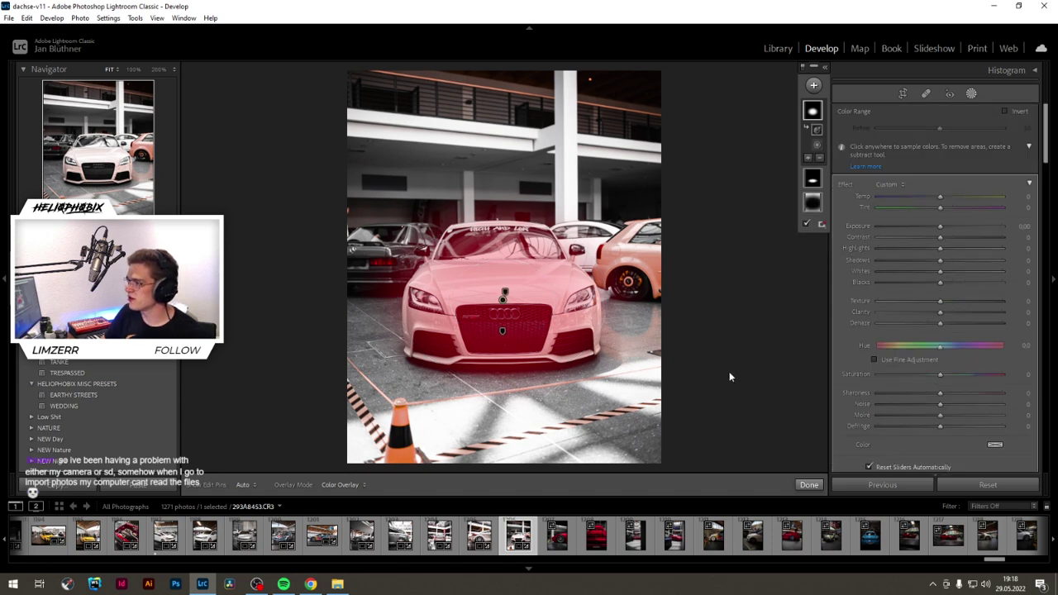
{"action": "left_click", "coordinate": [542, 282]}
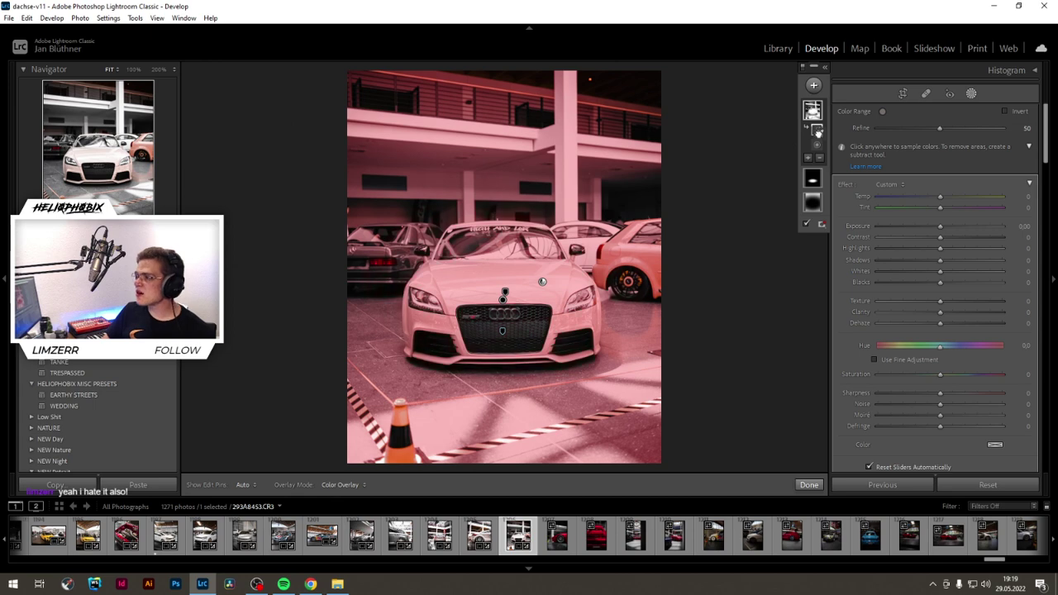
{"action": "left_click", "coordinate": [817, 147]}
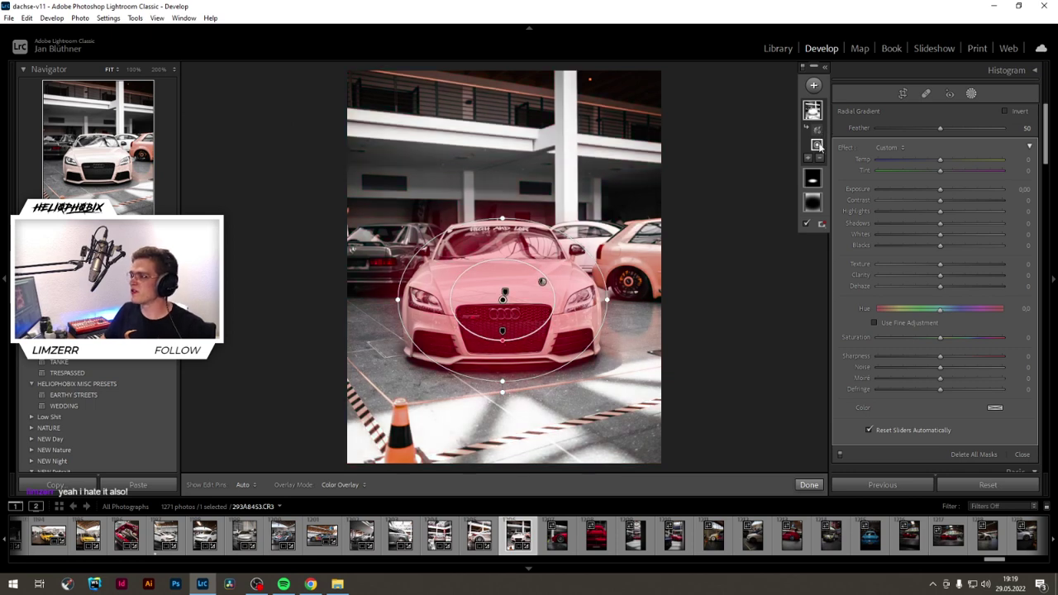
{"action": "right_click", "coordinate": [816, 131]}
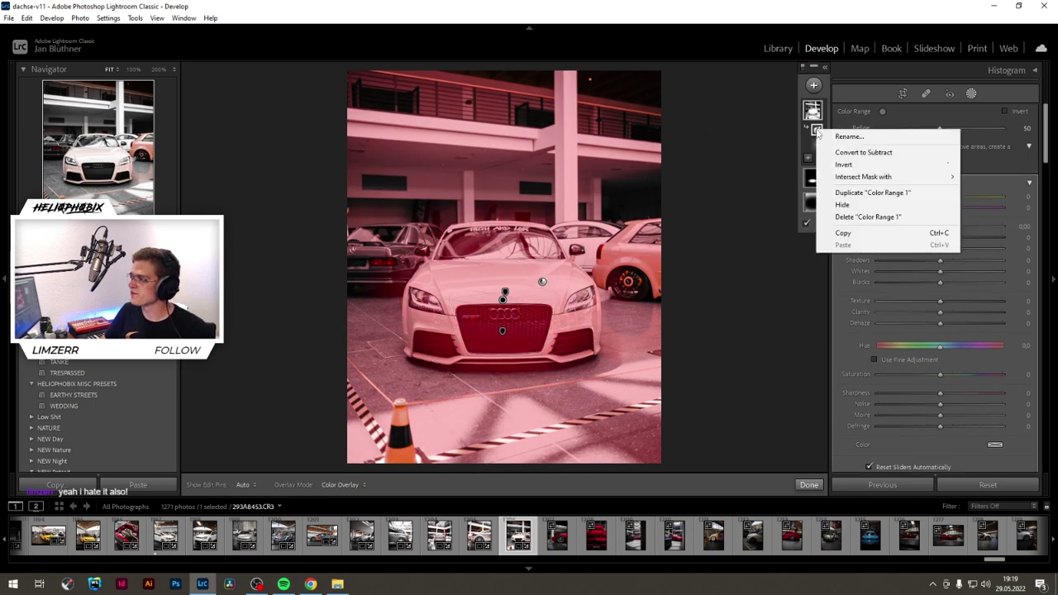
{"action": "left_click", "coordinate": [868, 192]}
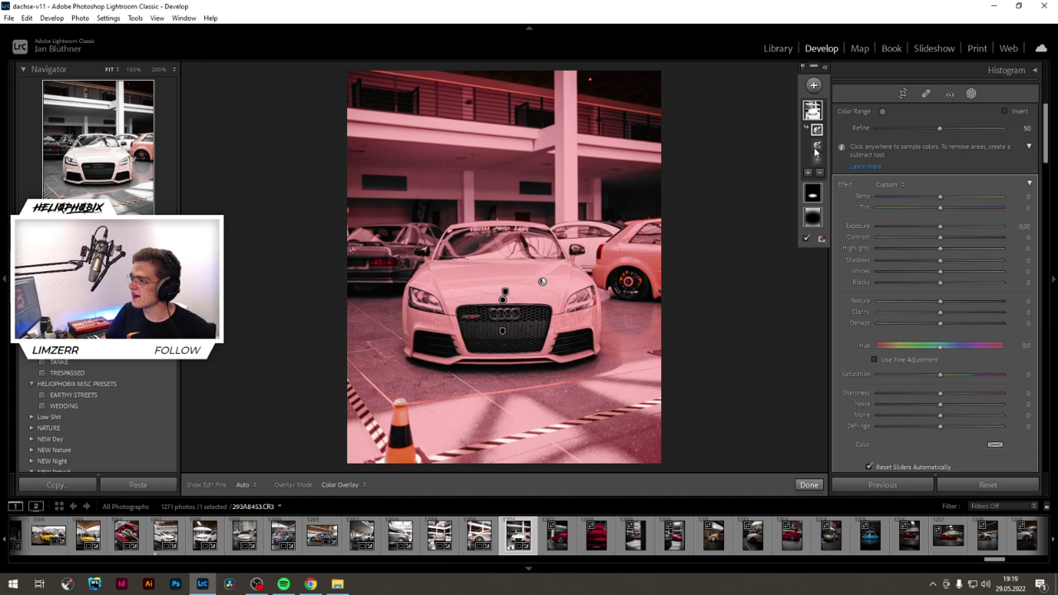
Step: Undo the color range duplicate and the Color Range addition to the new mask
{"action": "key", "text": "ctrl+z"}
{"action": "key", "text": "ctrl+z"}
{"action": "key", "text": "ctrl+z"}
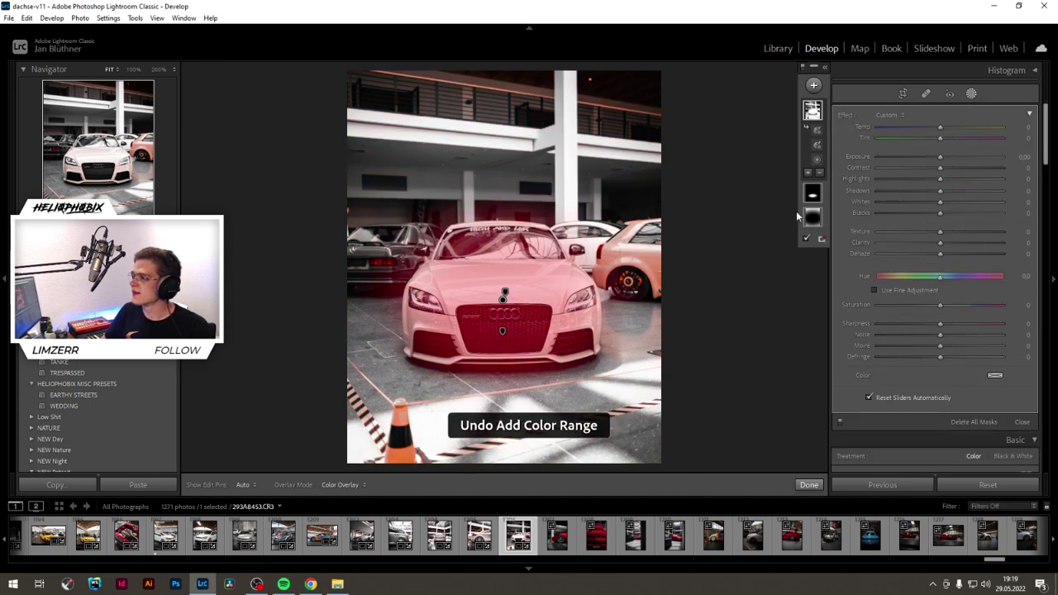
Step: Recentre the new mask's radial gradient over the Audi's front
{"action": "left_click", "coordinate": [817, 131]}
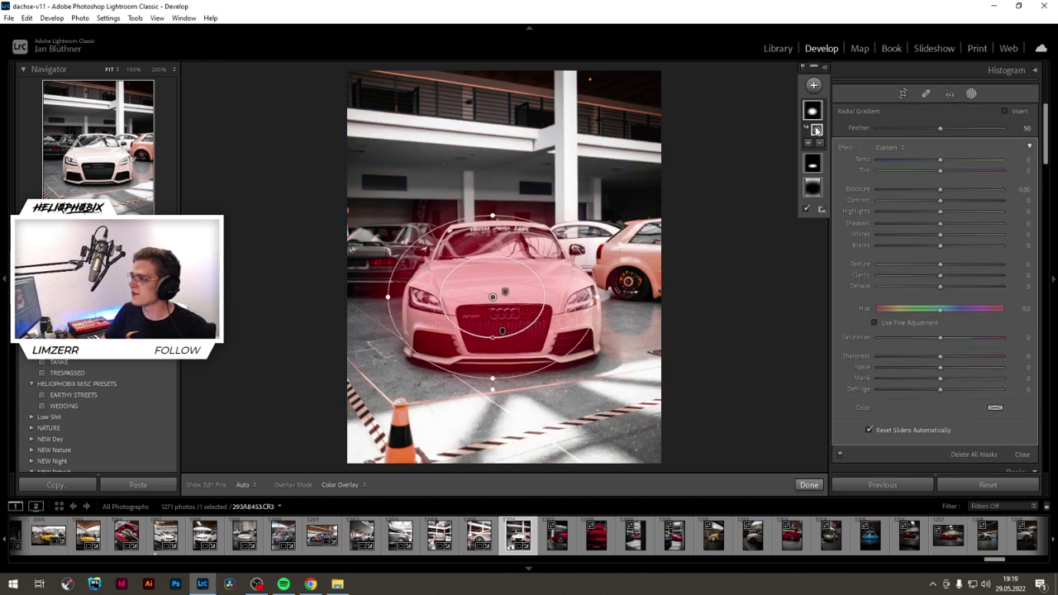
{"action": "left_click_drag", "start_coordinate": [539, 295], "coordinate": [548, 293]}
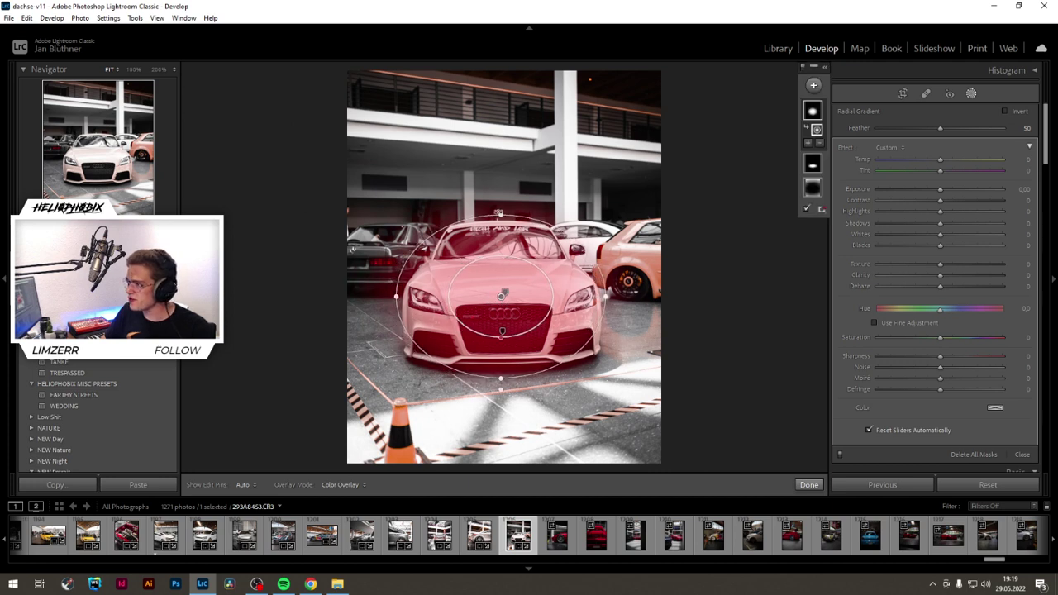
{"action": "right_click", "coordinate": [815, 131]}
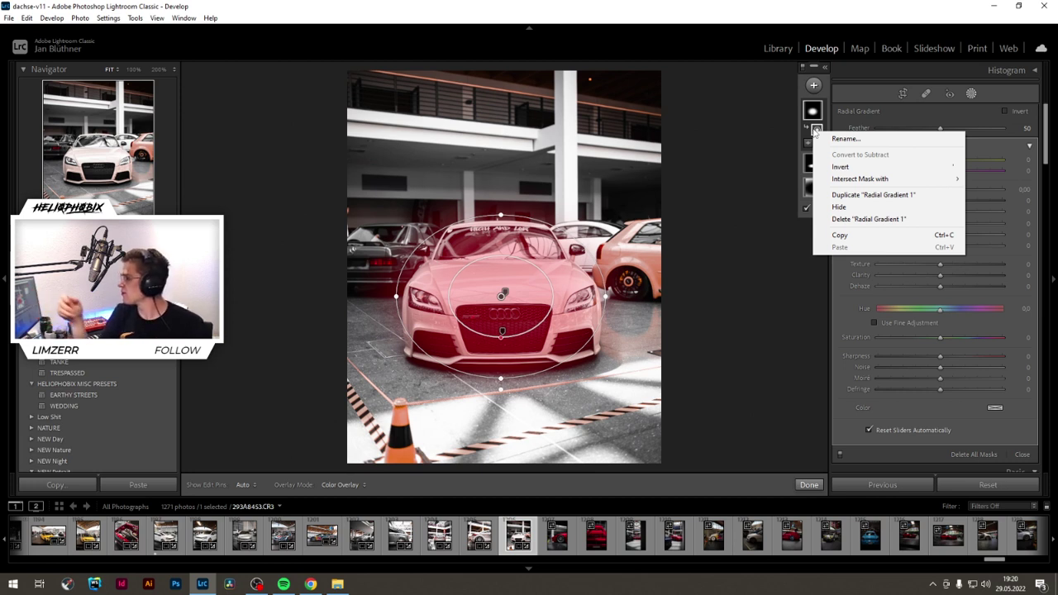
{"action": "left_click", "coordinate": [649, 5]}
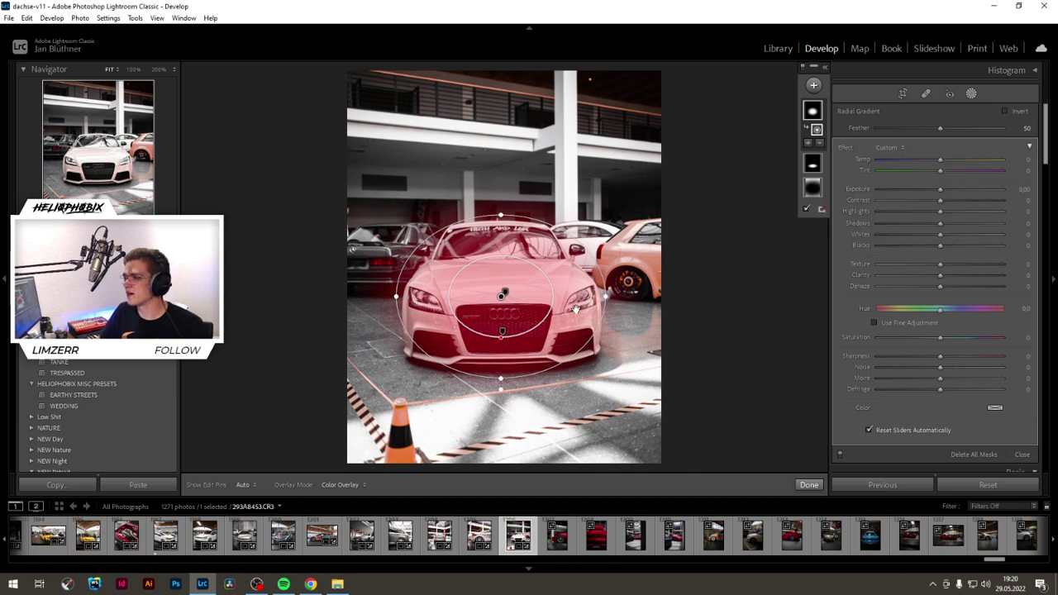
{"action": "left_click_drag", "start_coordinate": [606, 296], "coordinate": [578, 322]}
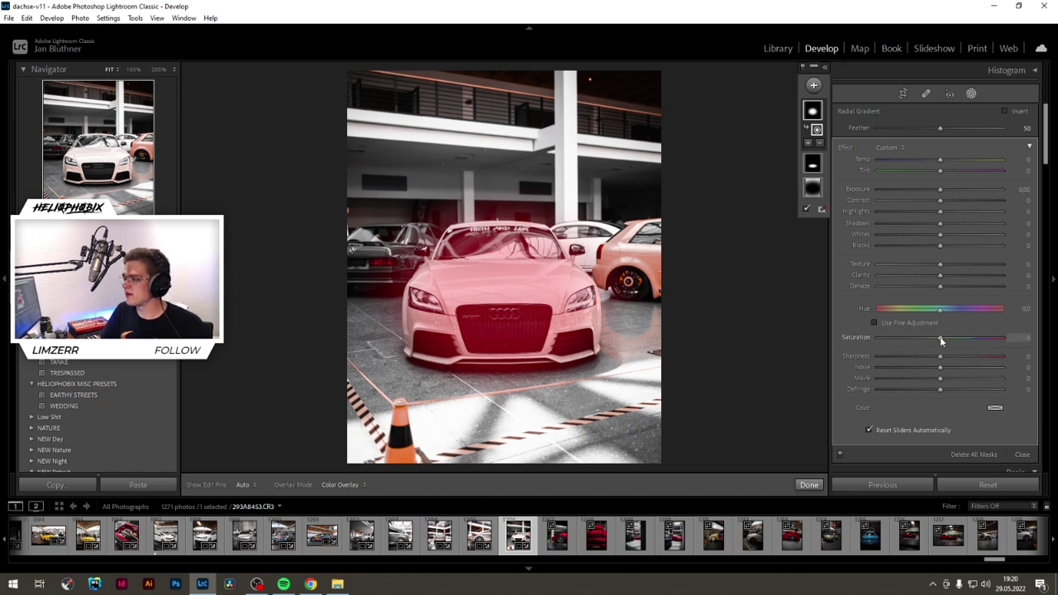
Step: Set the new radial mask's saturation to 63 and finish masking
{"action": "left_click_drag", "start_coordinate": [941, 338], "coordinate": [1029, 344]}
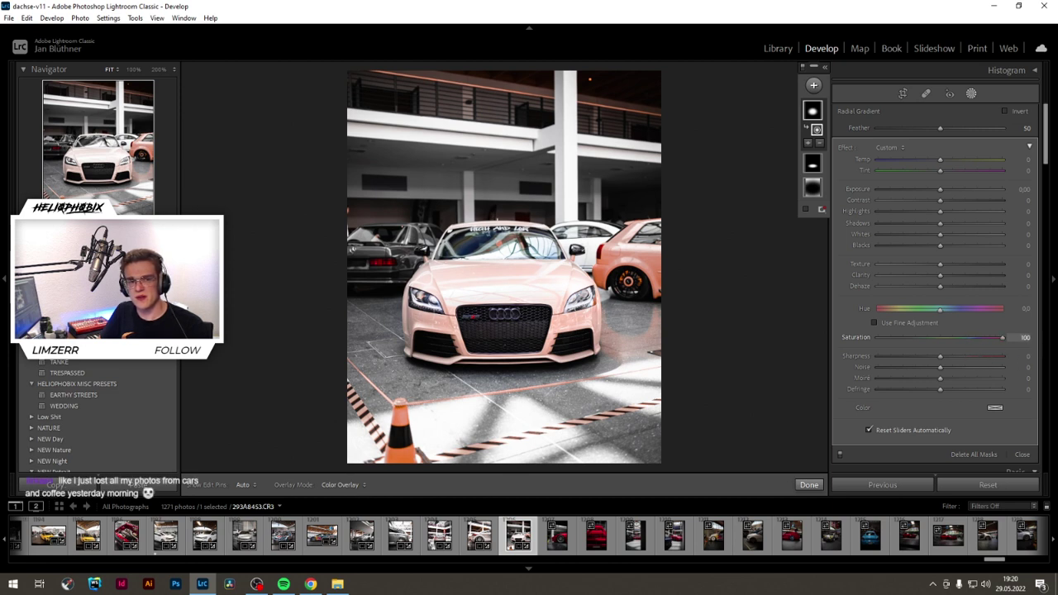
{"action": "left_click_drag", "start_coordinate": [982, 358], "coordinate": [980, 358]}
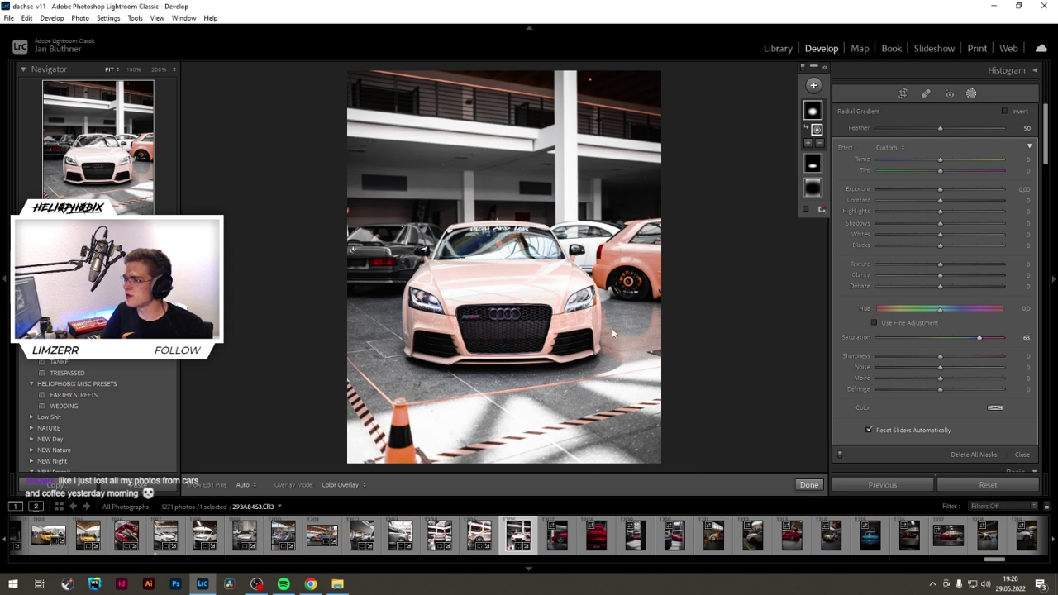
{"action": "left_click", "coordinate": [798, 486]}
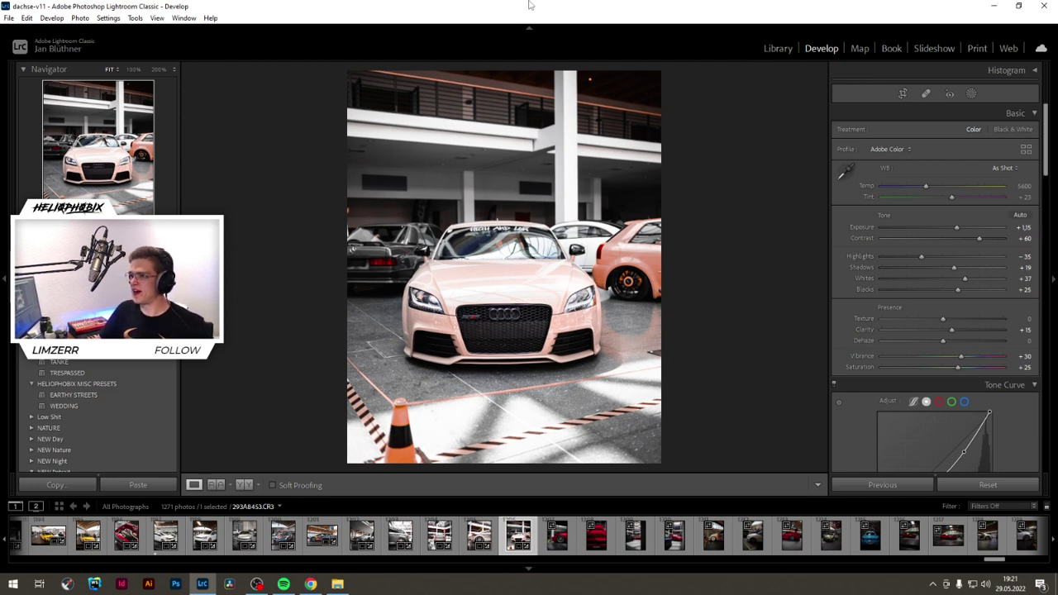
Step: Apply the EARTHY STREETS preset to the photo of the red car's front wheel and review its develop settings
{"action": "left_click", "coordinate": [555, 550]}
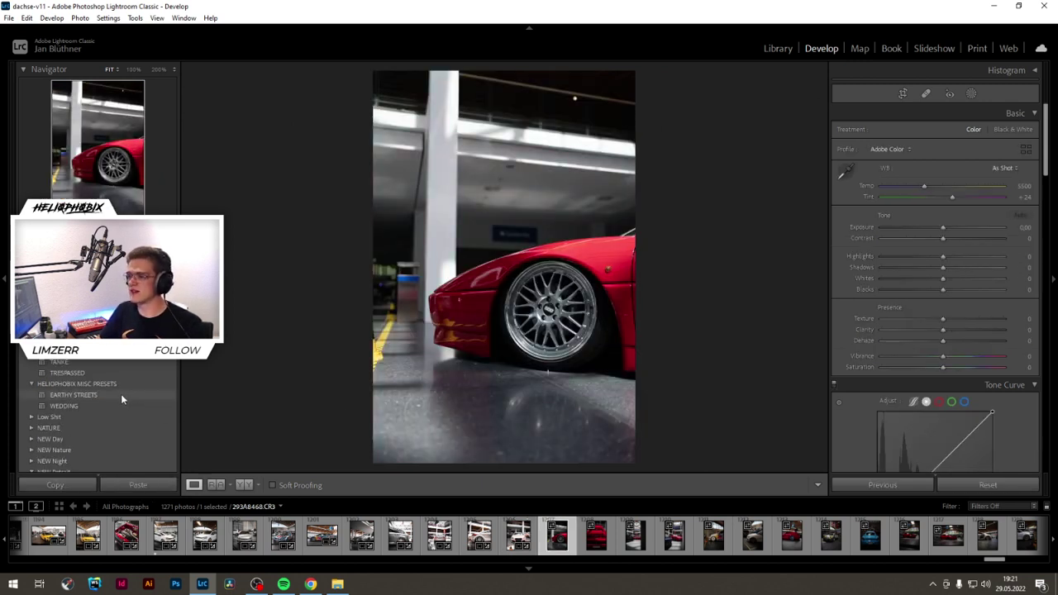
{"action": "left_click", "coordinate": [114, 395]}
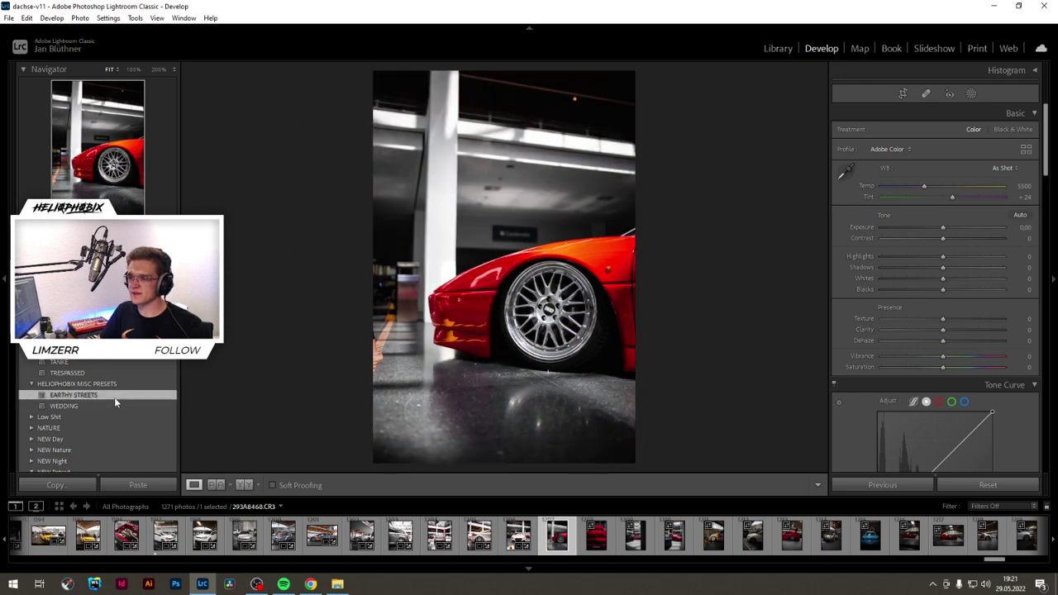
{"action": "scroll", "coordinate": [866, 354], "scroll_direction": "down", "scroll_amount": 3}
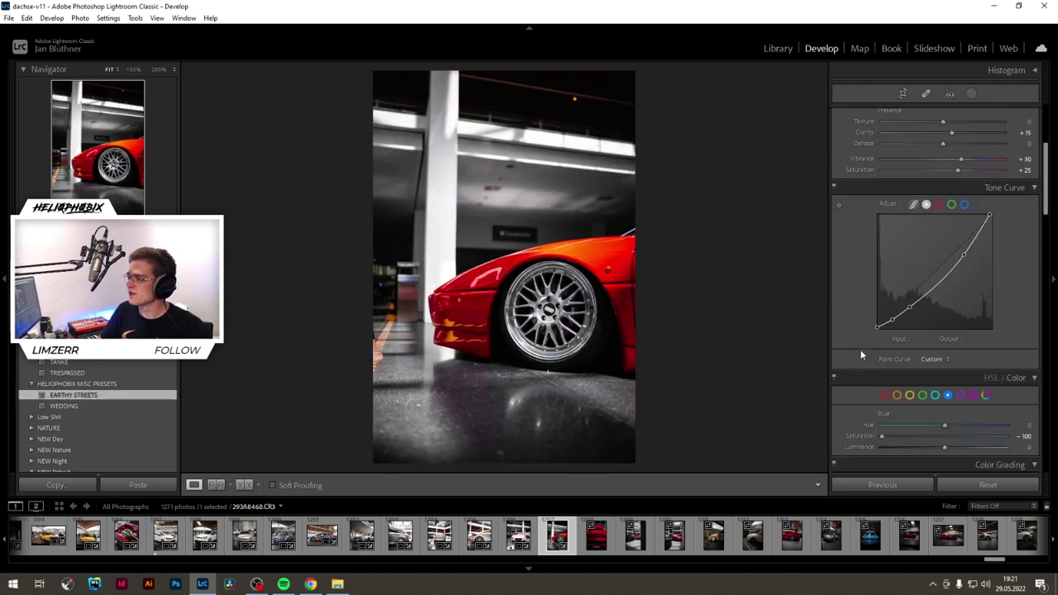
{"action": "scroll", "coordinate": [860, 349], "scroll_direction": "up", "scroll_amount": 3}
Step: Crop the red car's front wheel photo to 4 x 5, tightening it around the car, and set its exposure to +1,56
{"action": "left_click", "coordinate": [903, 94]}
{"action": "left_click", "coordinate": [1007, 133]}
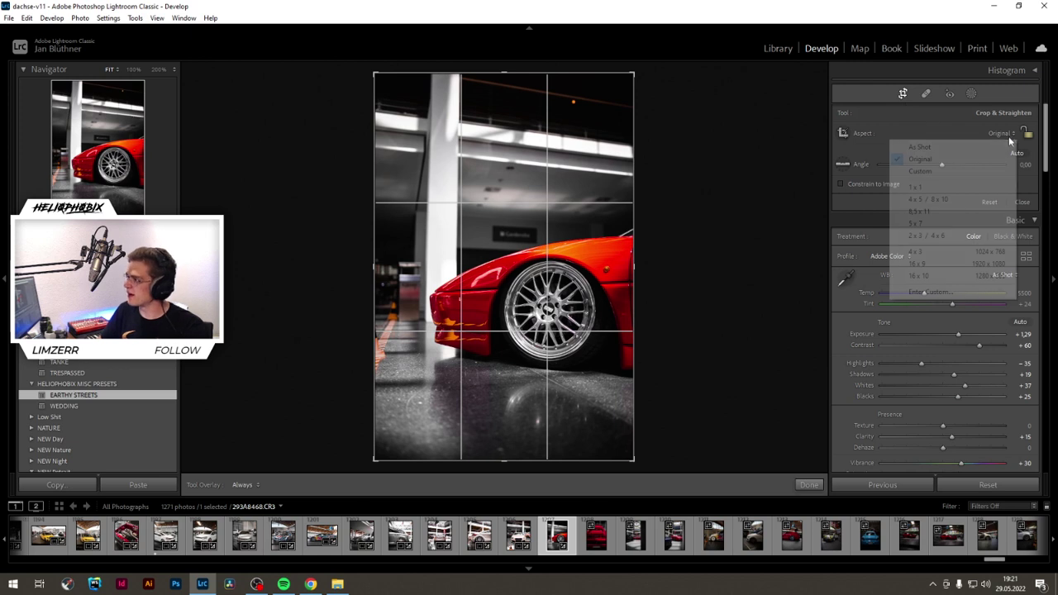
{"action": "left_click", "coordinate": [922, 201]}
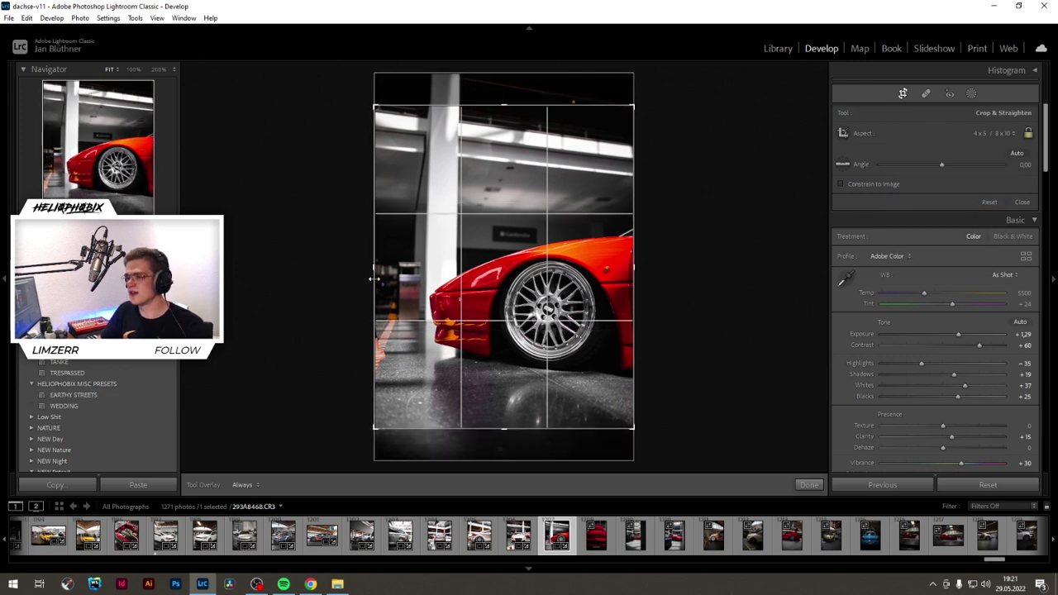
{"action": "left_click_drag", "start_coordinate": [376, 279], "coordinate": [387, 275]}
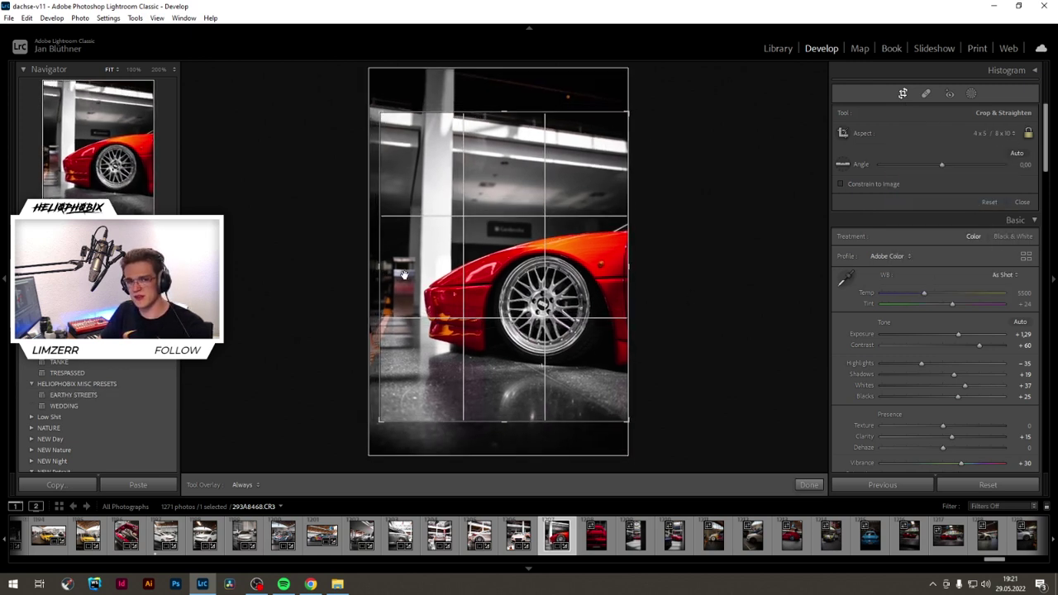
{"action": "key", "text": "Return"}
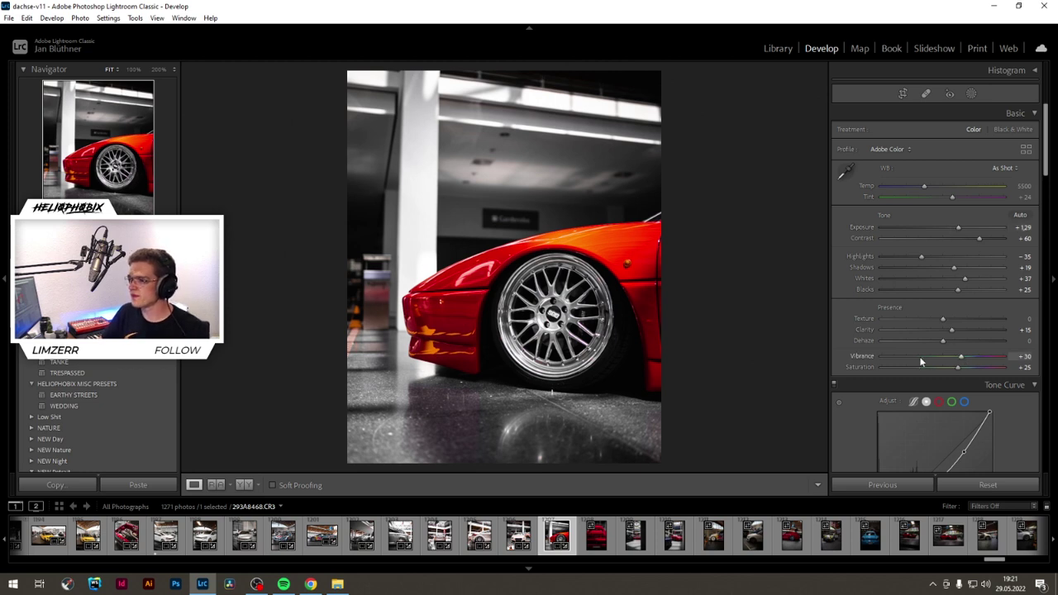
{"action": "left_click_drag", "start_coordinate": [958, 226], "coordinate": [962, 226]}
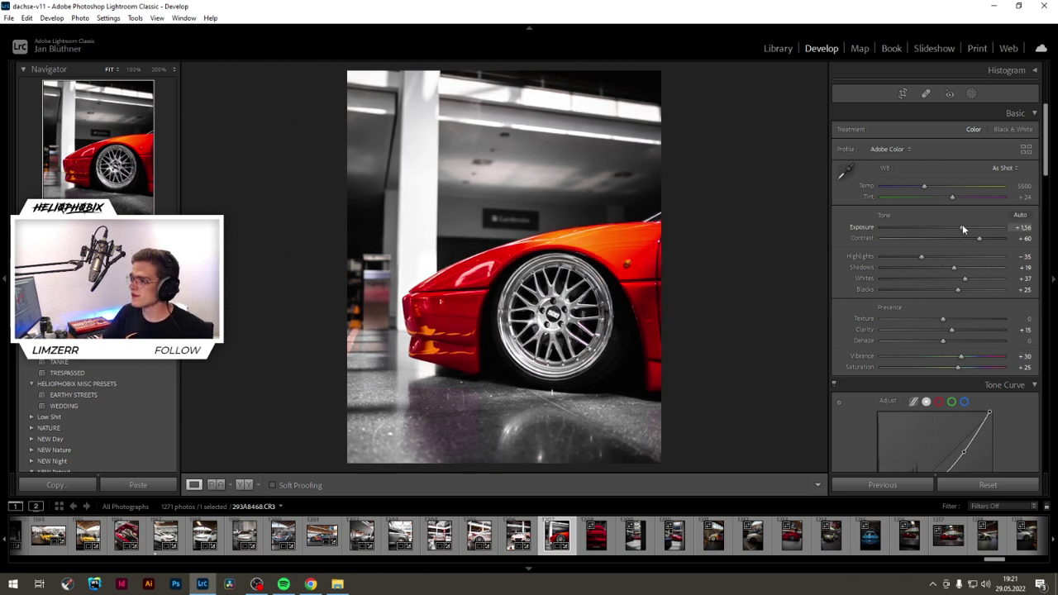
Step: Recentre the inverted darkening radial mask, then tilt and enlarge its ellipse so it surrounds the red car's front end
{"action": "left_click", "coordinate": [972, 93]}
{"action": "left_click", "coordinate": [811, 137]}
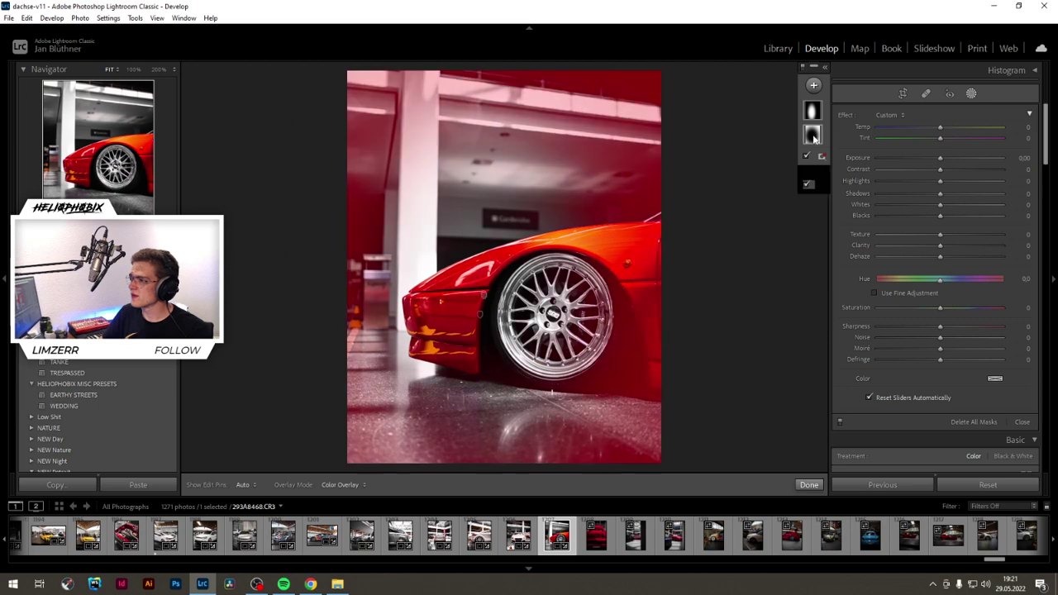
{"action": "left_click_drag", "start_coordinate": [483, 295], "coordinate": [539, 303]}
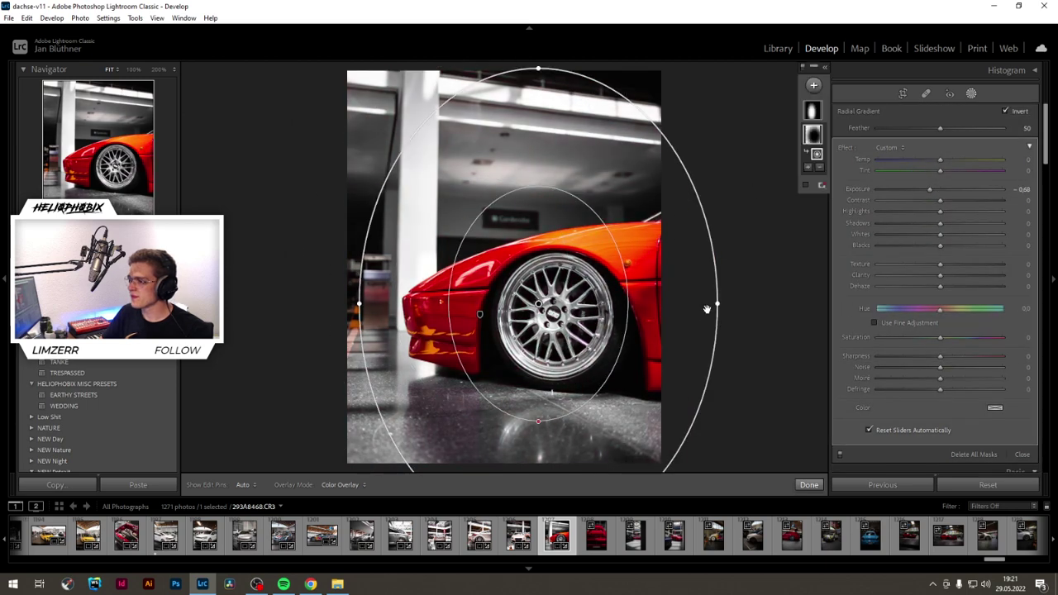
{"action": "left_click_drag", "start_coordinate": [718, 318], "coordinate": [541, 440]}
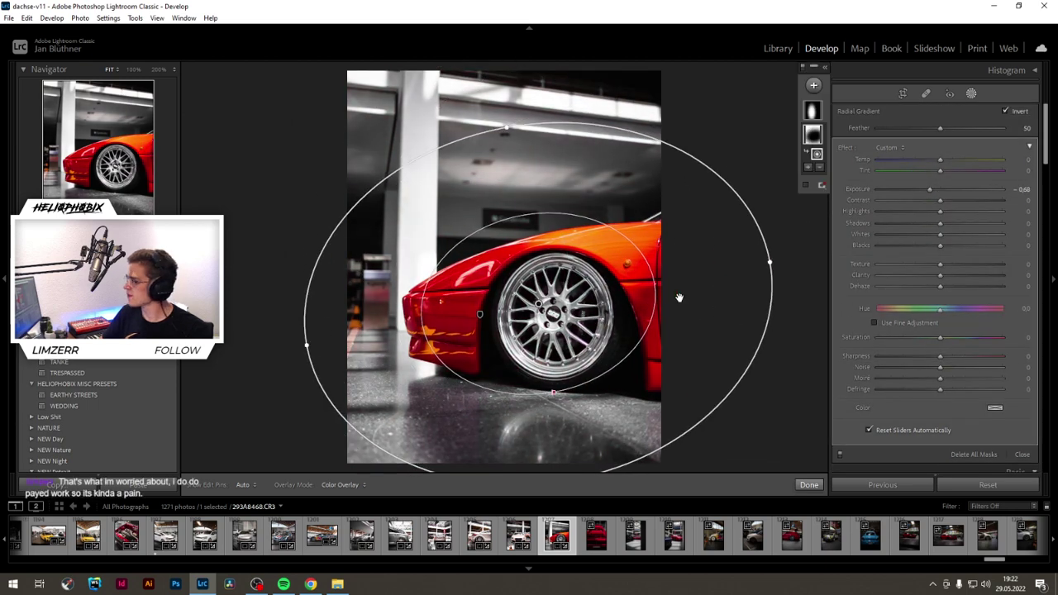
{"action": "left_click_drag", "start_coordinate": [603, 301], "coordinate": [537, 312]}
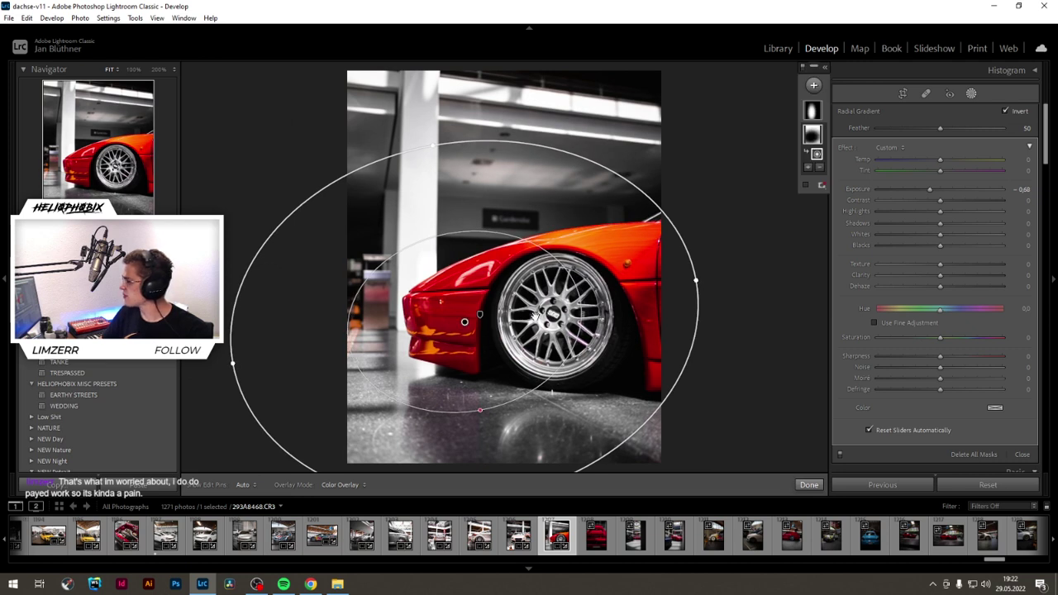
{"action": "left_click_drag", "start_coordinate": [696, 279], "coordinate": [957, 254]}
{"action": "left_click_drag", "start_coordinate": [543, 328], "coordinate": [622, 334]}
{"action": "left_click_drag", "start_coordinate": [505, 155], "coordinate": [502, 101]}
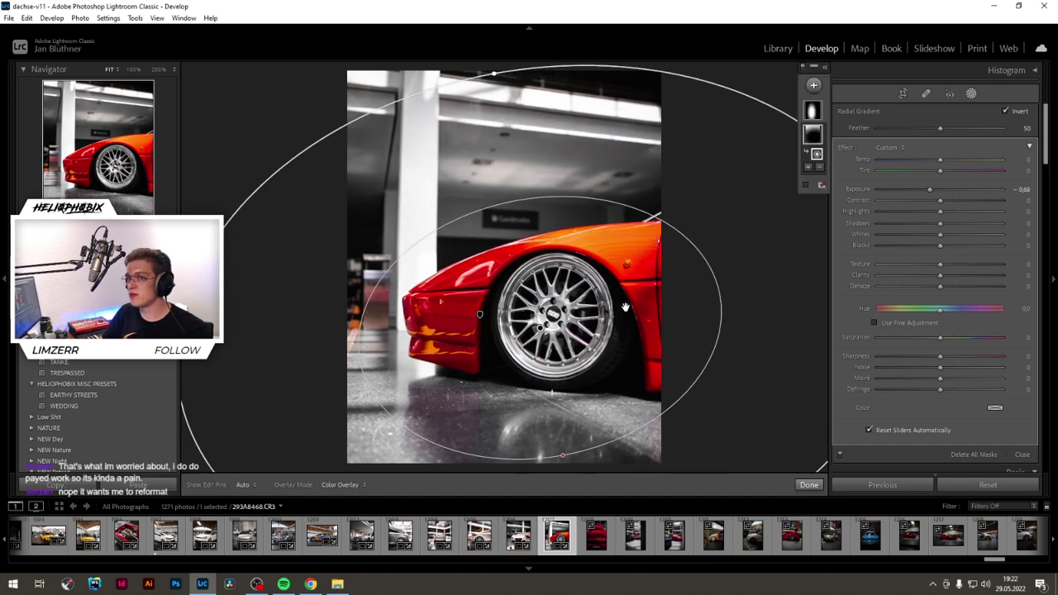
{"action": "left_click_drag", "start_coordinate": [626, 307], "coordinate": [463, 310]}
{"action": "left_click_drag", "start_coordinate": [735, 267], "coordinate": [756, 286]}
{"action": "left_click_drag", "start_coordinate": [550, 223], "coordinate": [581, 212]}
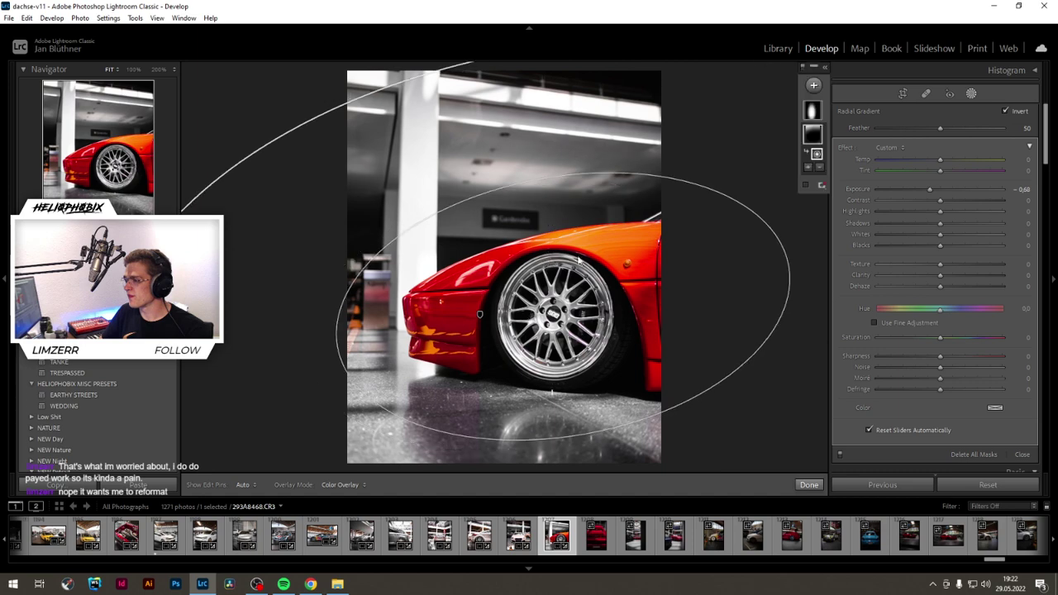
Step: Reshape the brightening radial mask into a tilted wide ellipse over the front wheel, set its shadows to 30 and finish masking
{"action": "left_click", "coordinate": [482, 321]}
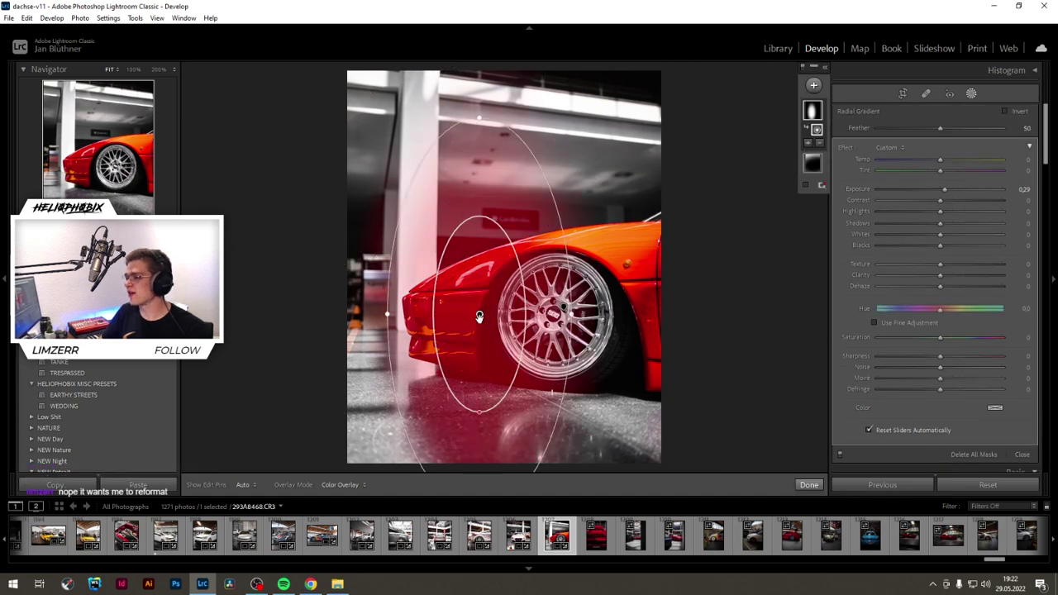
{"action": "left_click_drag", "start_coordinate": [579, 313], "coordinate": [500, 410]}
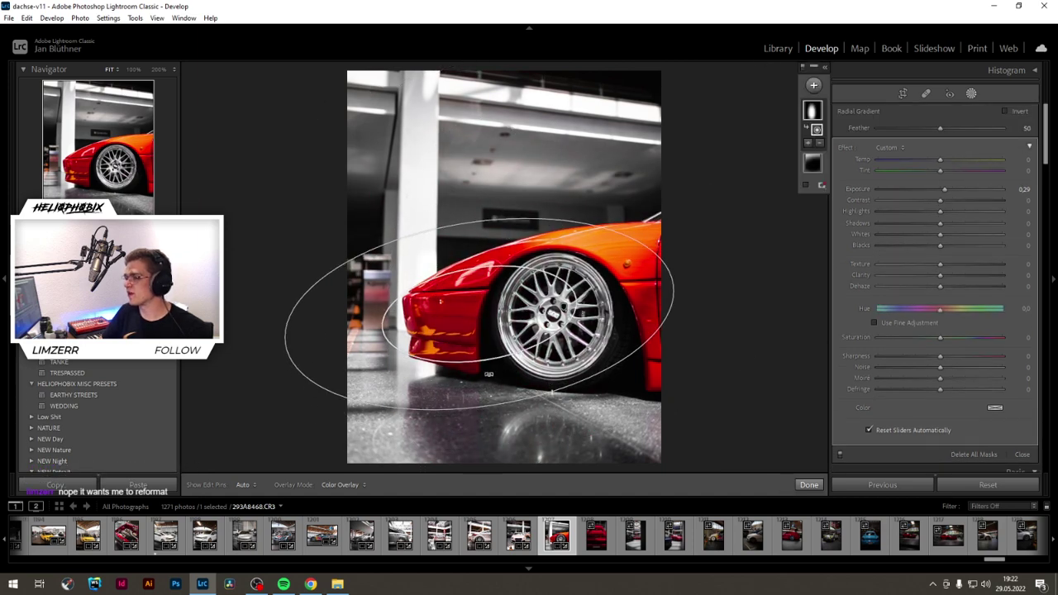
{"action": "left_click_drag", "start_coordinate": [598, 306], "coordinate": [664, 304]}
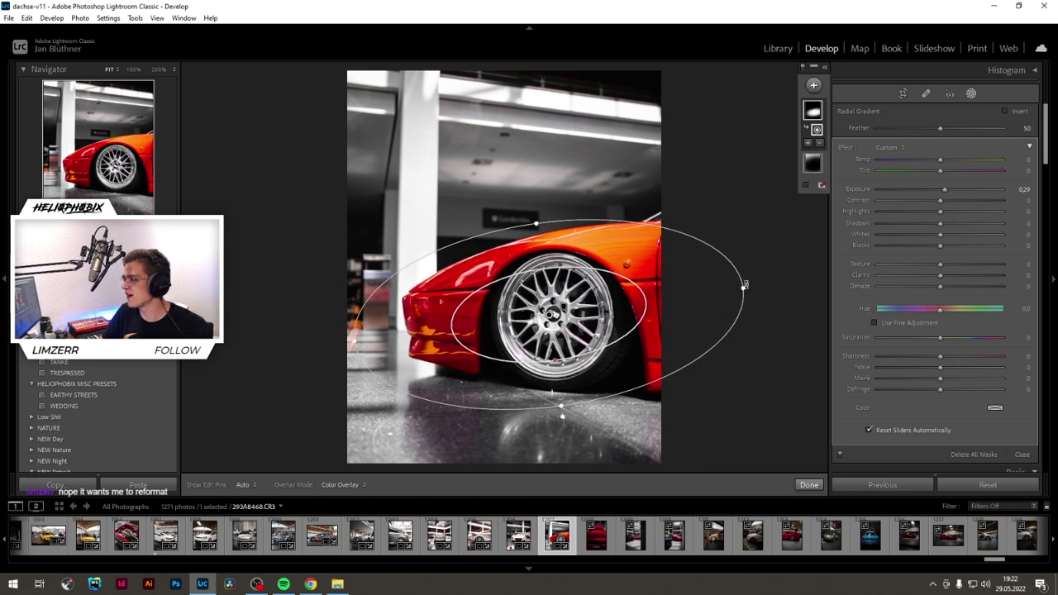
{"action": "left_click_drag", "start_coordinate": [746, 286], "coordinate": [701, 297]}
{"action": "left_click_drag", "start_coordinate": [586, 322], "coordinate": [598, 320]}
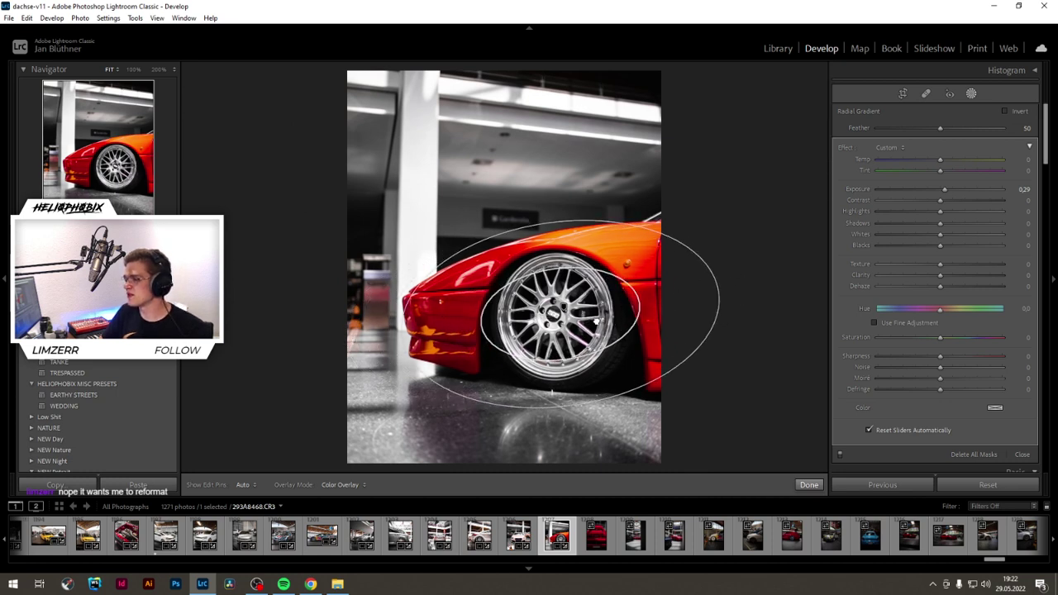
{"action": "left_click_drag", "start_coordinate": [573, 409], "coordinate": [572, 396]}
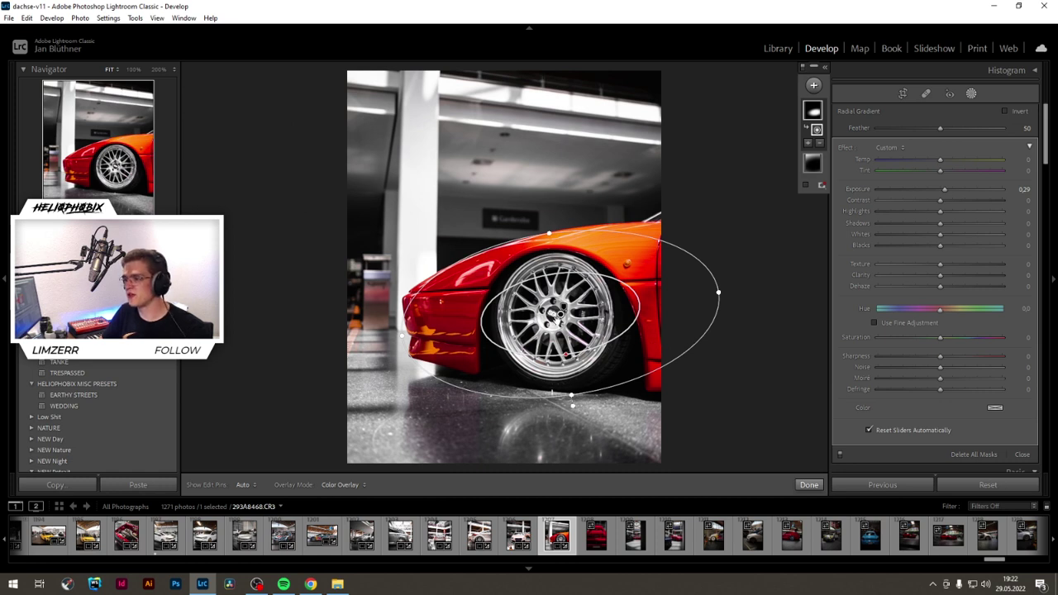
{"action": "mouse_move", "coordinate": [558, 317]}
{"action": "left_mouse_down"}
{"action": "mouse_move", "coordinate": [564, 343]}
{"action": "mouse_move", "coordinate": [561, 335]}
{"action": "left_mouse_up"}
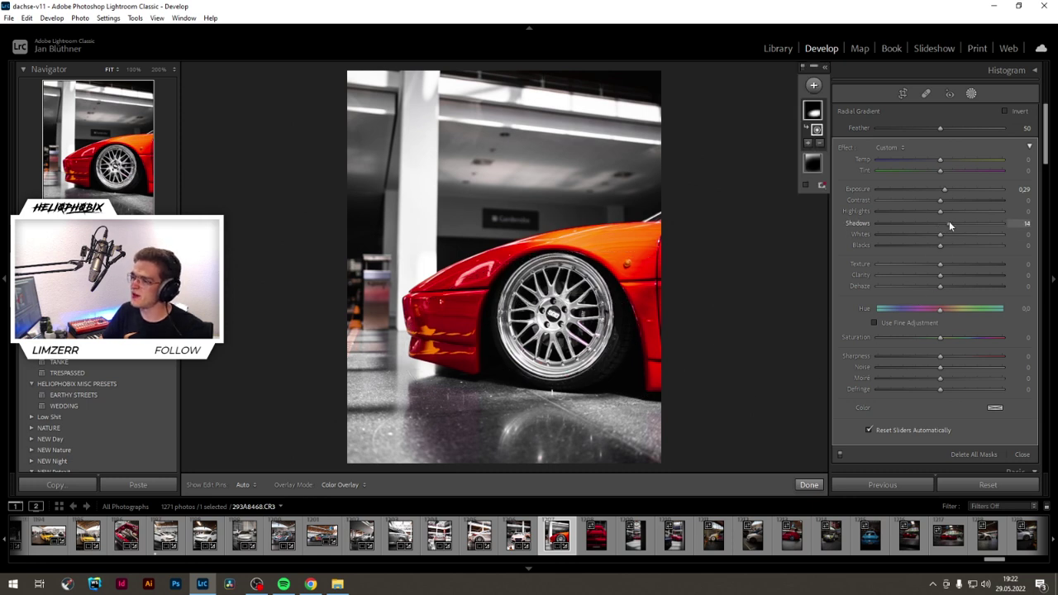
{"action": "left_click_drag", "start_coordinate": [949, 223], "coordinate": [953, 222]}
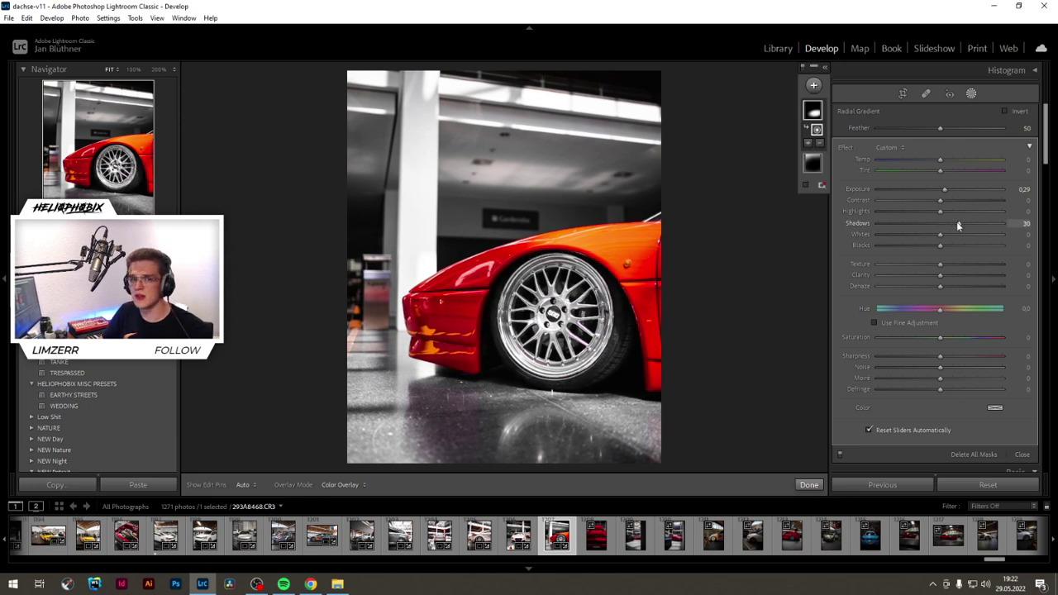
{"action": "left_click", "coordinate": [807, 485]}
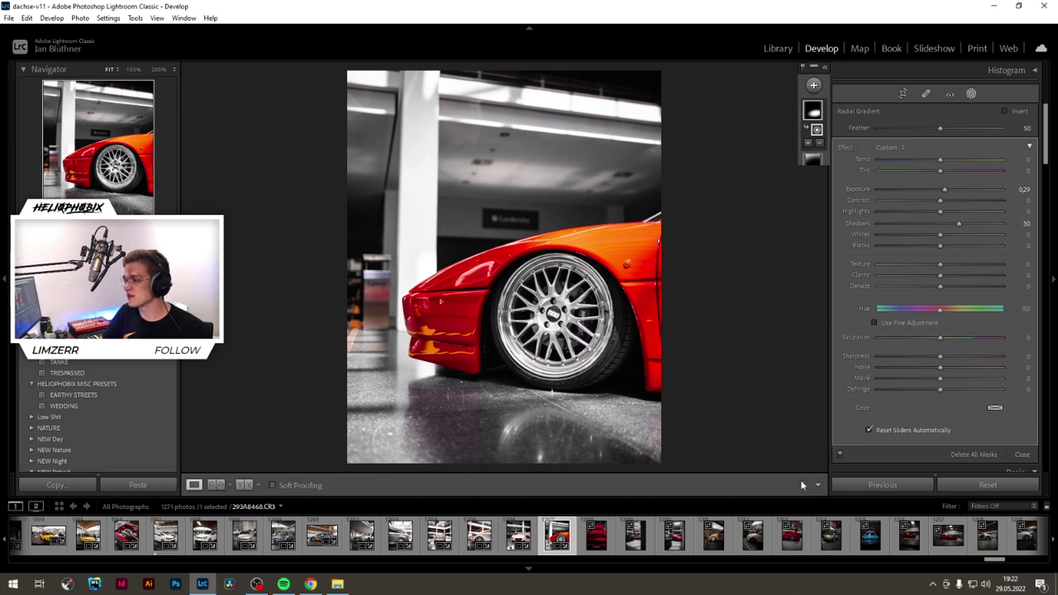
Step: Try shifting the front wheel photo vertically within its 4 x 5 crop
{"action": "left_click", "coordinate": [972, 94]}
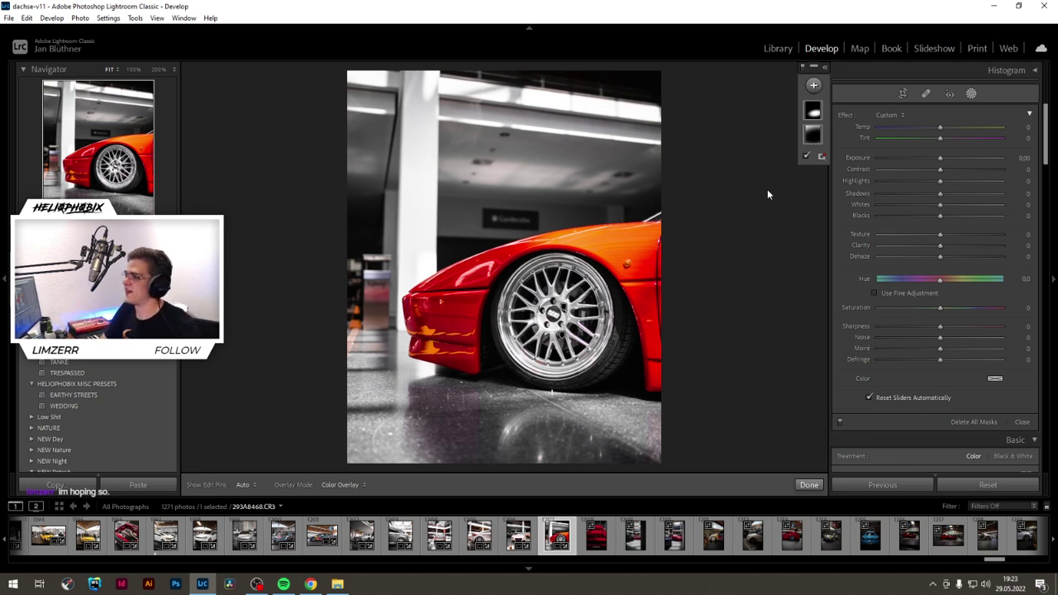
{"action": "left_click", "coordinate": [903, 94]}
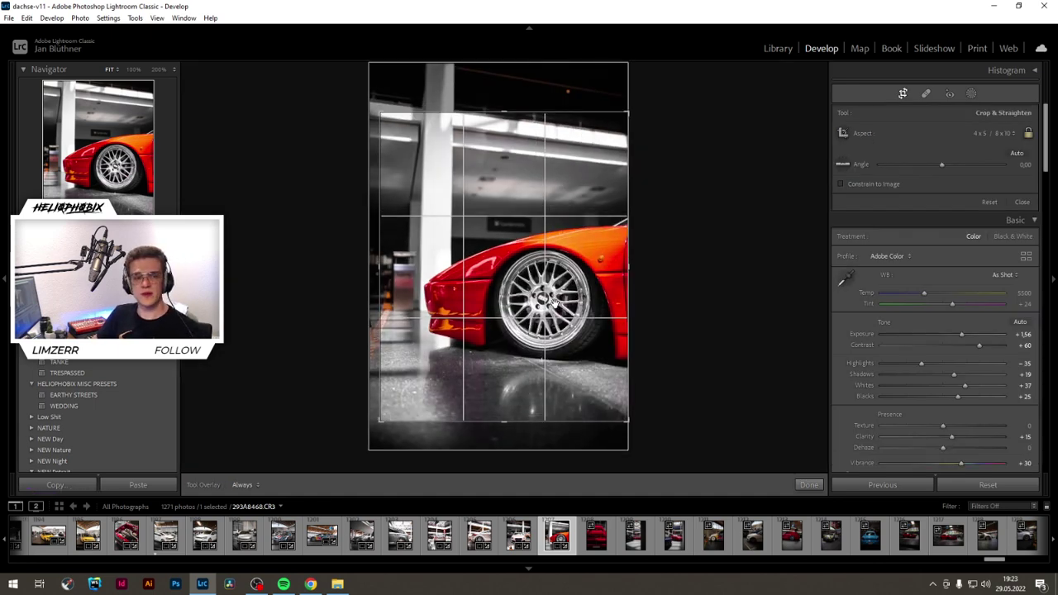
{"action": "left_click_drag", "start_coordinate": [554, 300], "coordinate": [554, 307]}
{"action": "key", "text": "Return"}
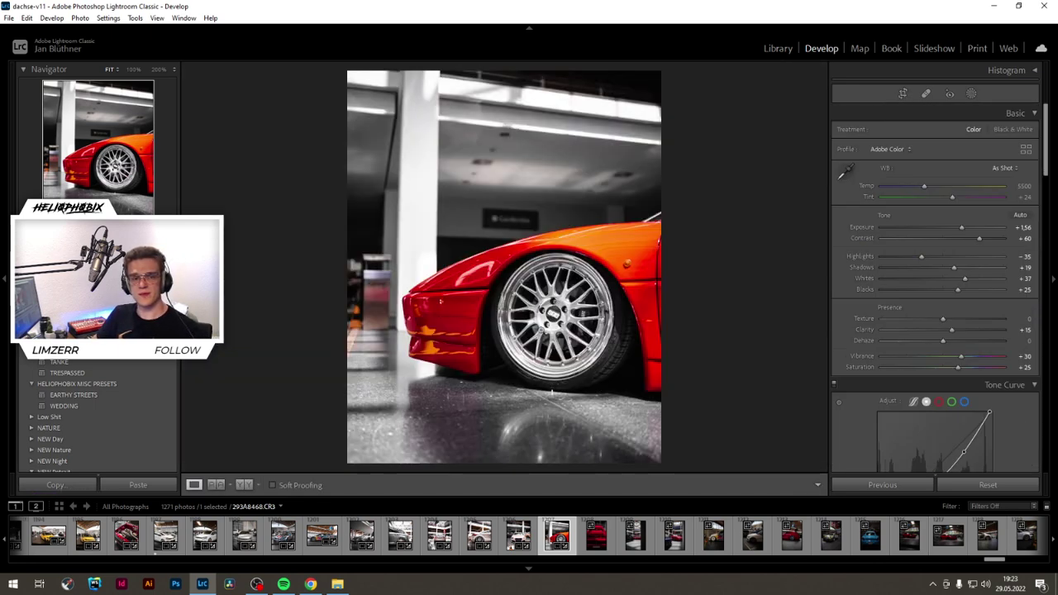
Step: Apply the EARTHY STREETS preset to the next photo, the rear view of the red Ferrari
{"action": "key", "text": "Right"}
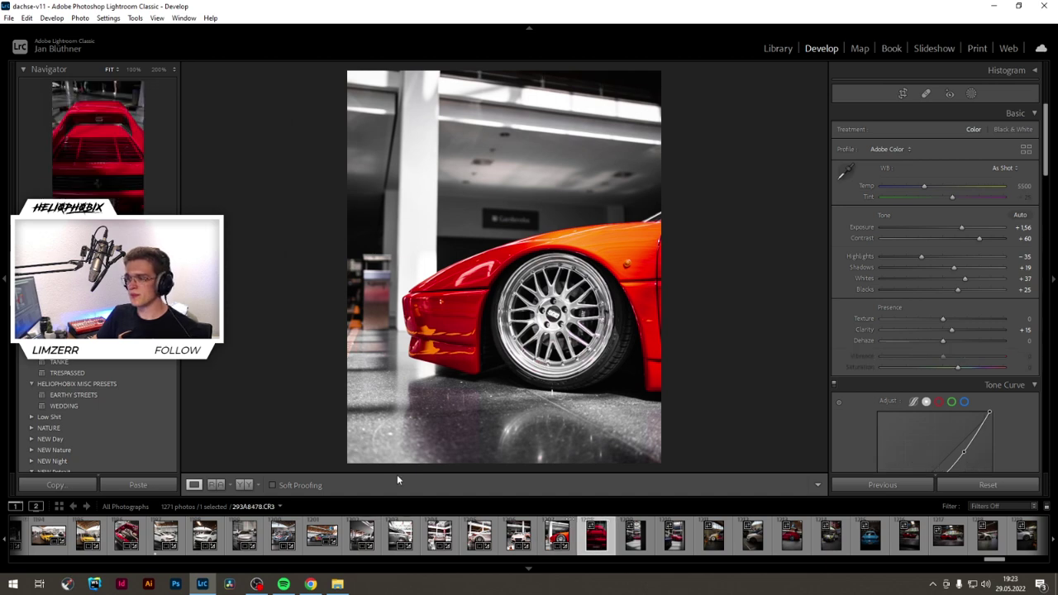
{"action": "mouse_move", "coordinate": [125, 393]}
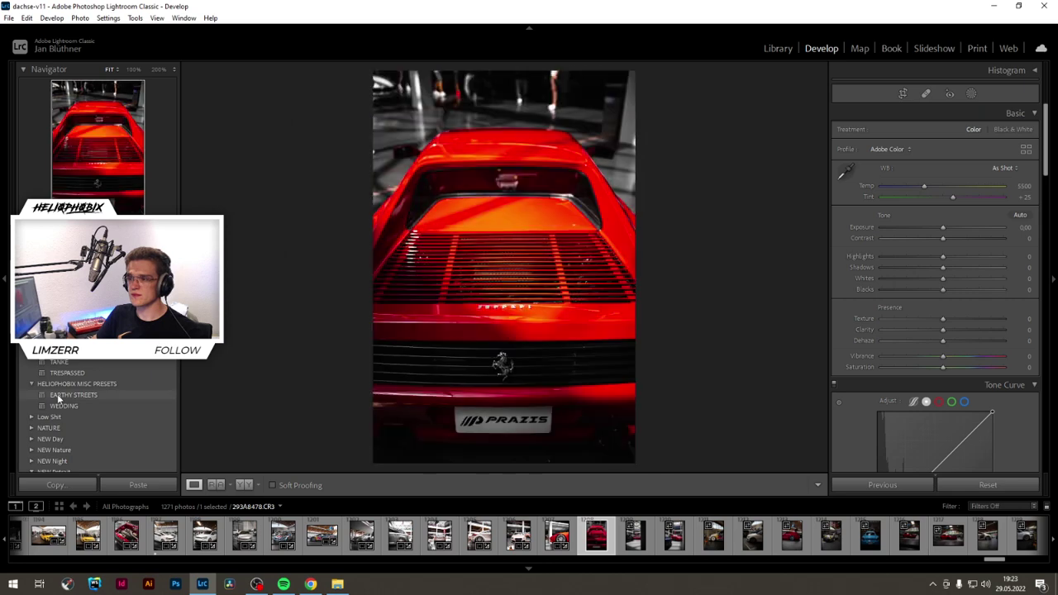
{"action": "left_click", "coordinate": [57, 395]}
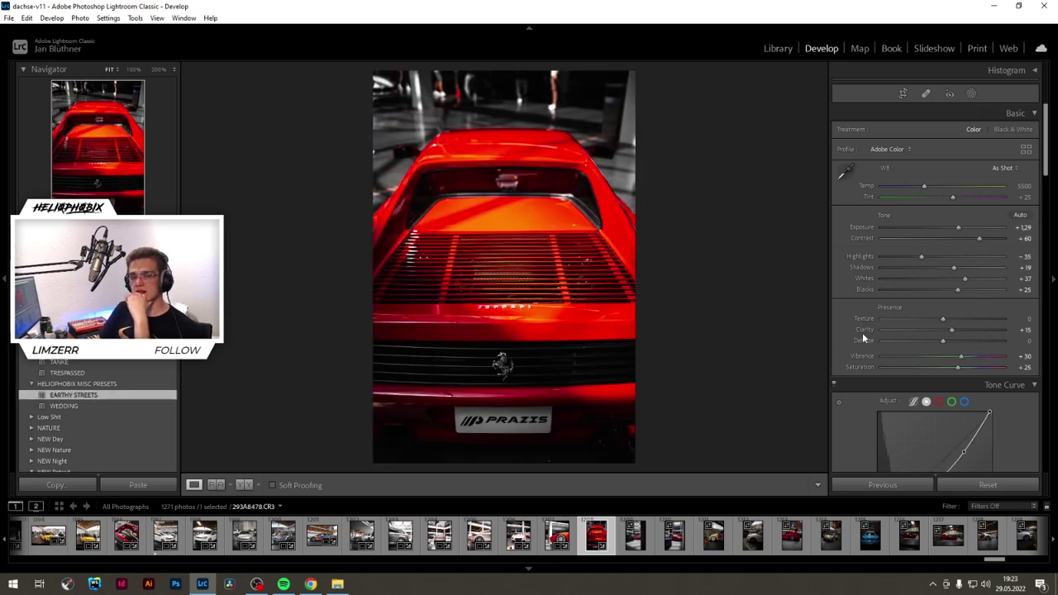
Step: Try the red hue adjustment on the Ferrari photo and set the orange hue to −33
{"action": "scroll", "coordinate": [868, 339], "scroll_direction": "down", "scroll_amount": 2}
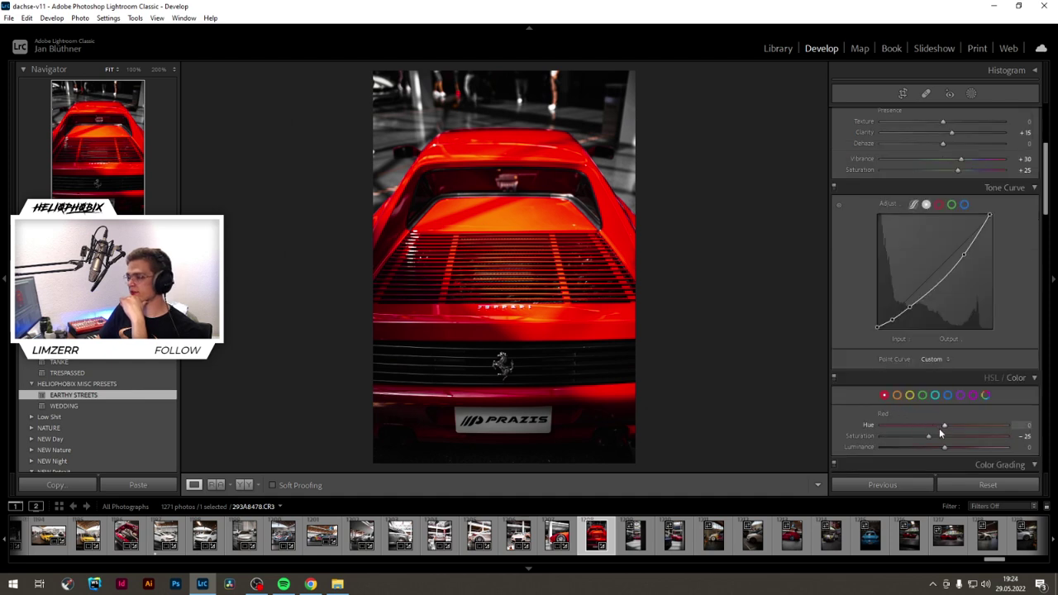
{"action": "mouse_move", "coordinate": [947, 427]}
{"action": "left_mouse_down"}
{"action": "mouse_move", "coordinate": [931, 423]}
{"action": "mouse_move", "coordinate": [943, 425]}
{"action": "left_mouse_up"}
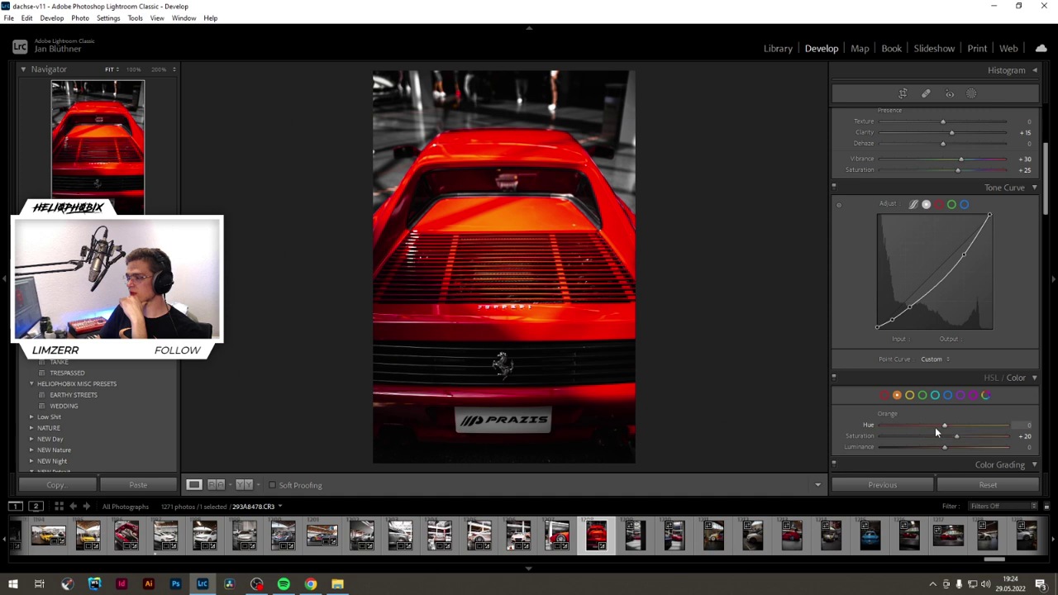
{"action": "left_click_drag", "start_coordinate": [935, 426], "coordinate": [924, 428]}
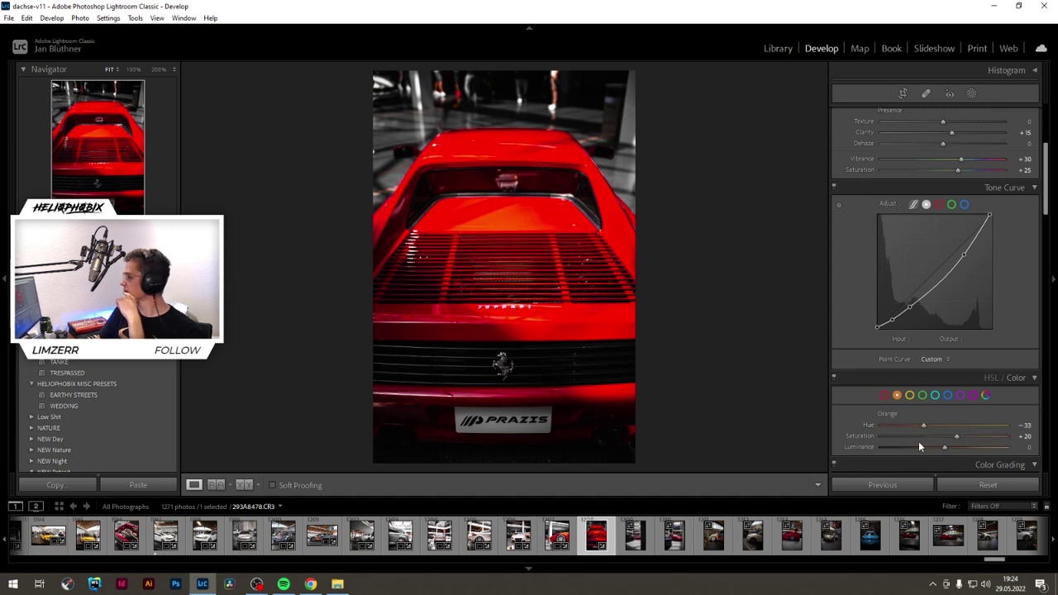
Step: Set the Ferrari photo's exposure to +1,70 and its highlights to −58
{"action": "scroll", "coordinate": [857, 293], "scroll_direction": "up", "scroll_amount": 5}
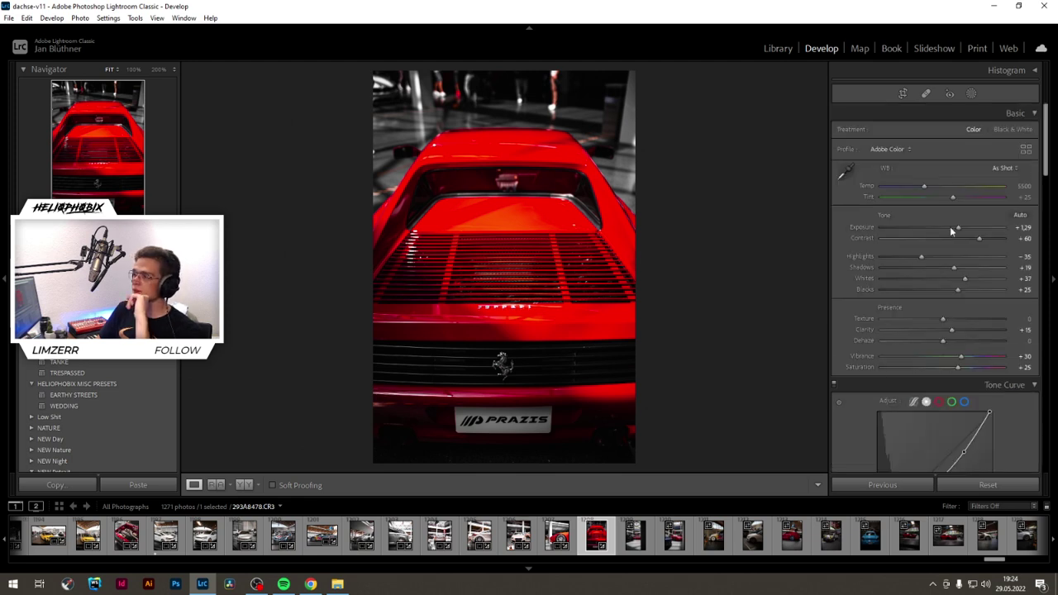
{"action": "left_click_drag", "start_coordinate": [962, 227], "coordinate": [966, 226]}
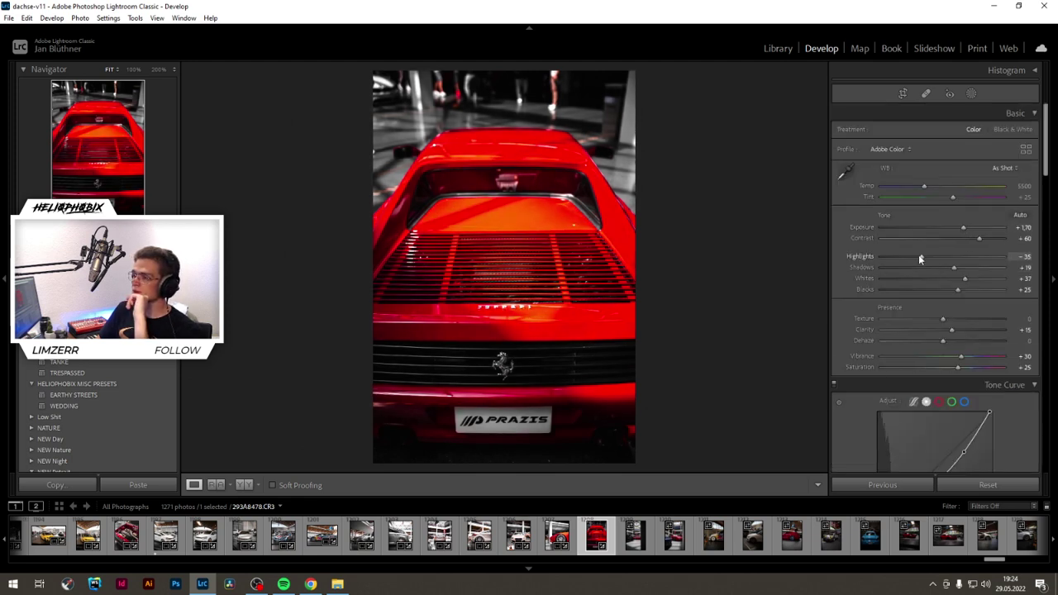
{"action": "mouse_move", "coordinate": [919, 257]}
{"action": "left_mouse_down"}
{"action": "mouse_move", "coordinate": [888, 257]}
{"action": "mouse_move", "coordinate": [906, 256]}
{"action": "left_mouse_up"}
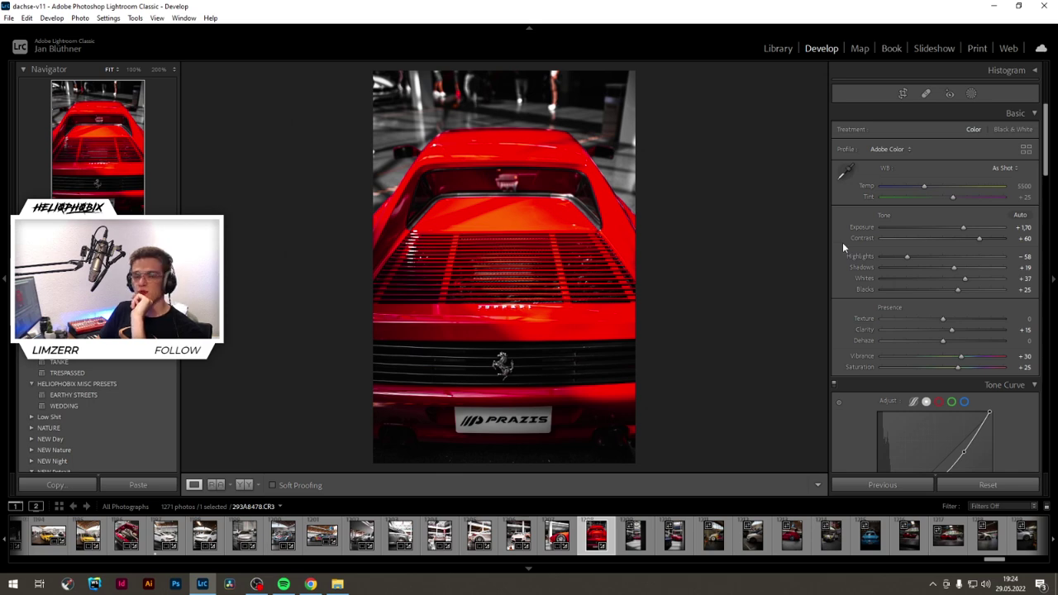
Step: Straighten the Ferrari photo by about 0,40 degrees and trim the width of its crop slightly
{"action": "left_click", "coordinate": [902, 94]}
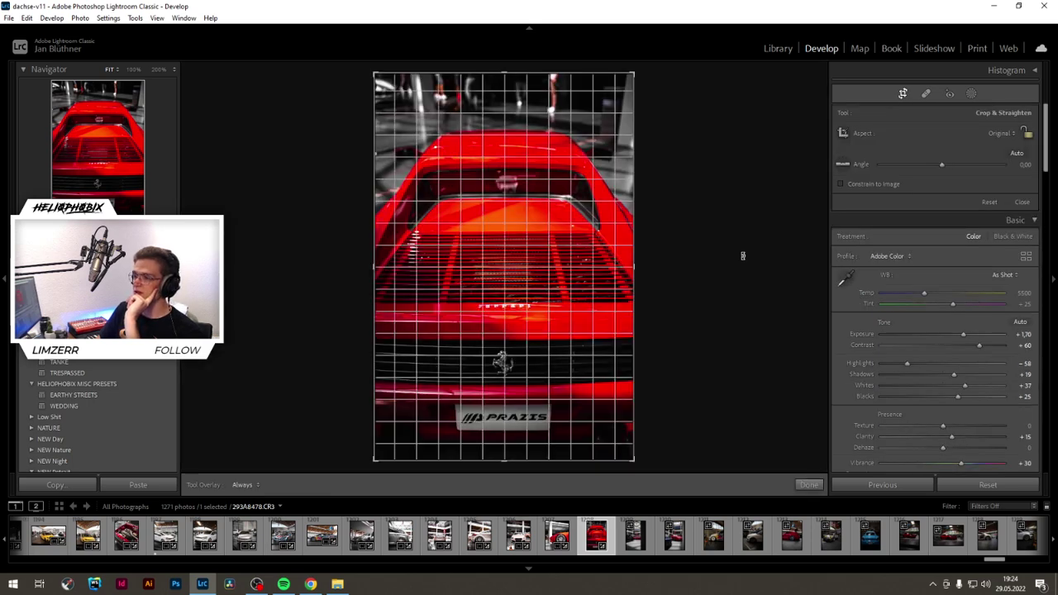
{"action": "left_click_drag", "start_coordinate": [744, 257], "coordinate": [744, 255]}
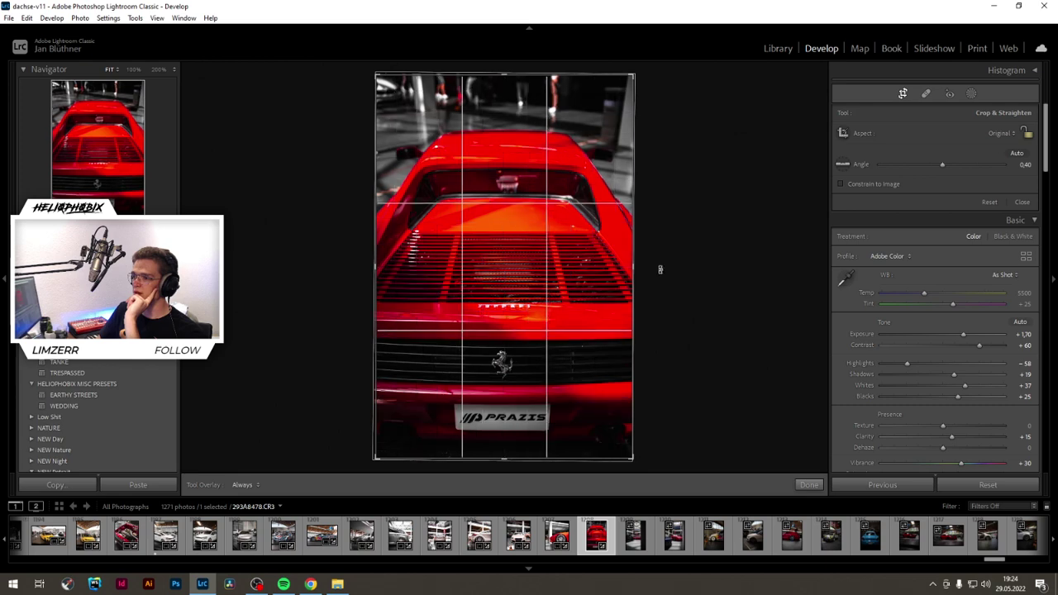
{"action": "left_click_drag", "start_coordinate": [637, 260], "coordinate": [676, 263]}
{"action": "key", "text": "Return"}
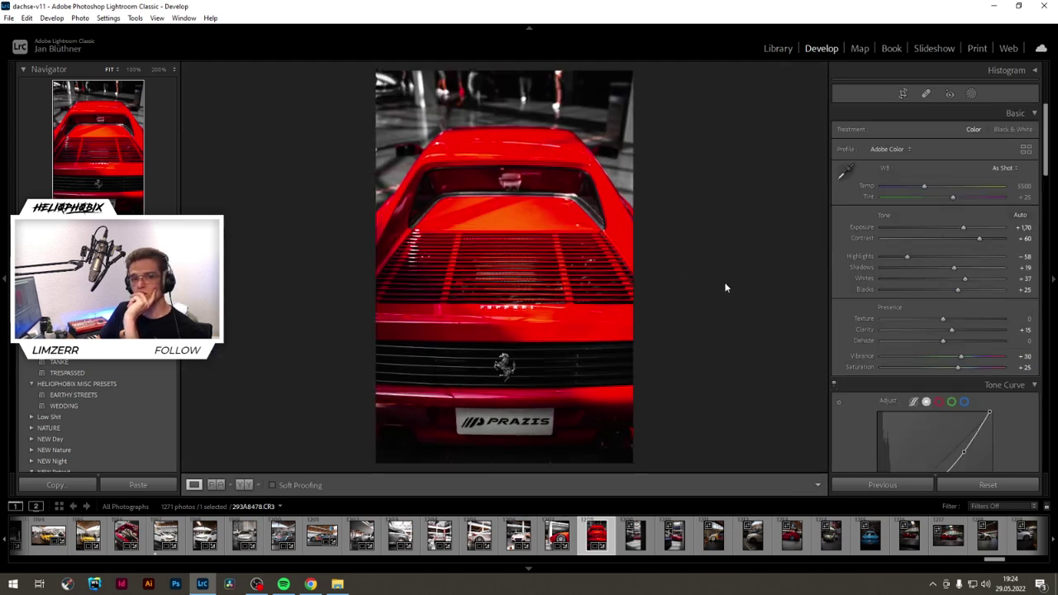
Step: Reduce the Ferrari photo's color intensity to vibrance +23 and saturation +12
{"action": "left_click_drag", "start_coordinate": [960, 356], "coordinate": [950, 367]}
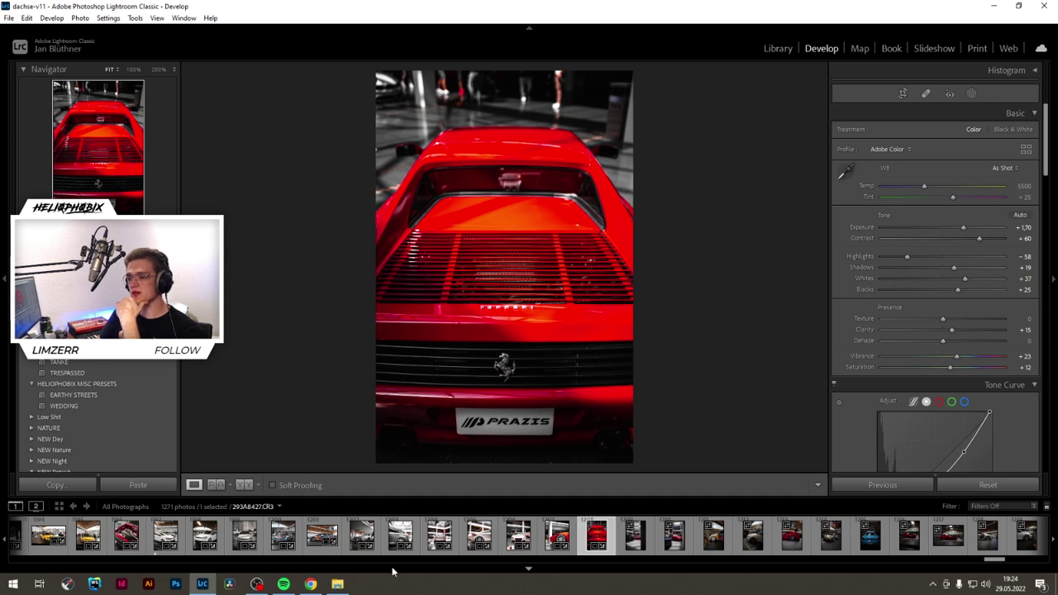
Step: Open photo 293A8483.CR3, apply the EARTHY STREETS preset and set the exposure to +0,61
{"action": "left_click", "coordinate": [630, 548]}
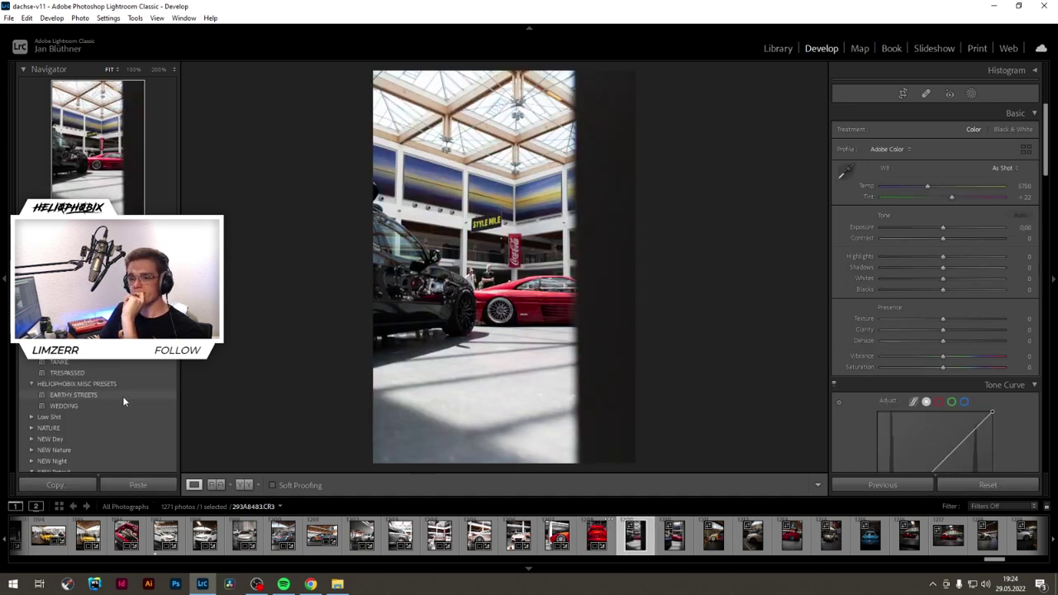
{"action": "mouse_move", "coordinate": [80, 394]}
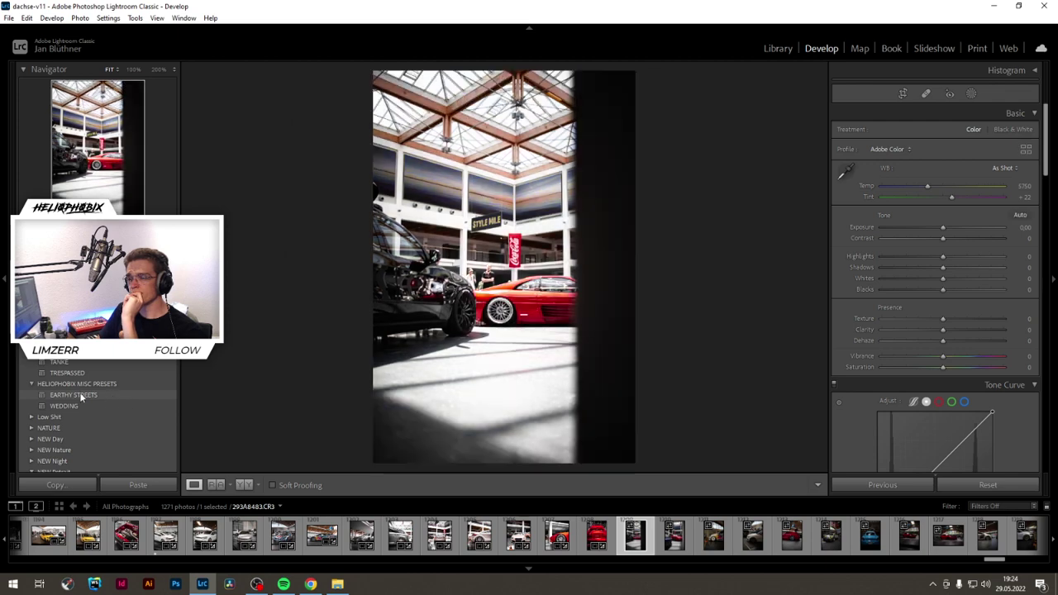
{"action": "left_click", "coordinate": [80, 395]}
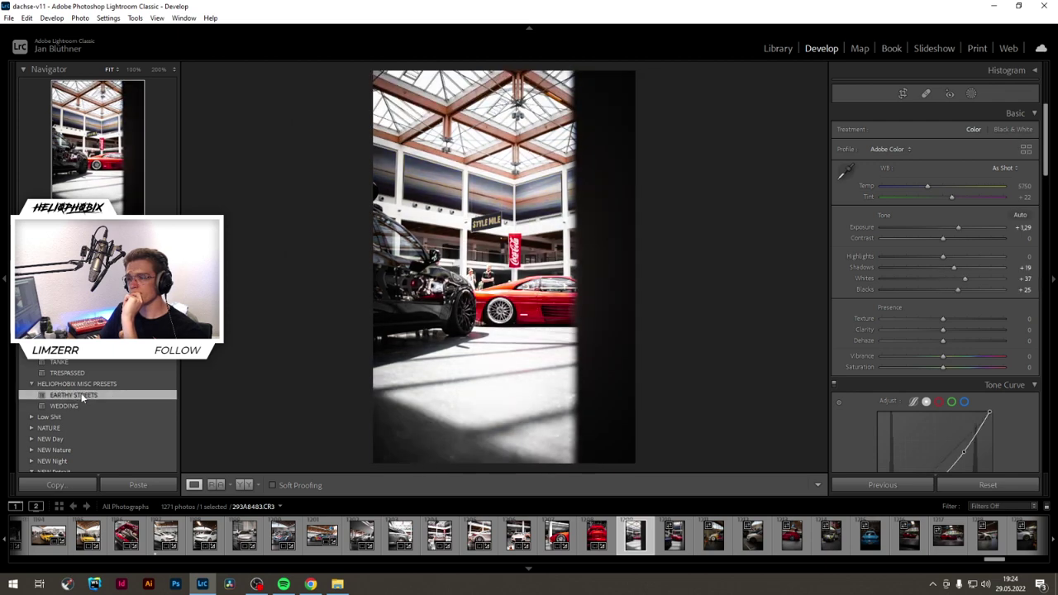
{"action": "left_click_drag", "start_coordinate": [958, 228], "coordinate": [950, 227]}
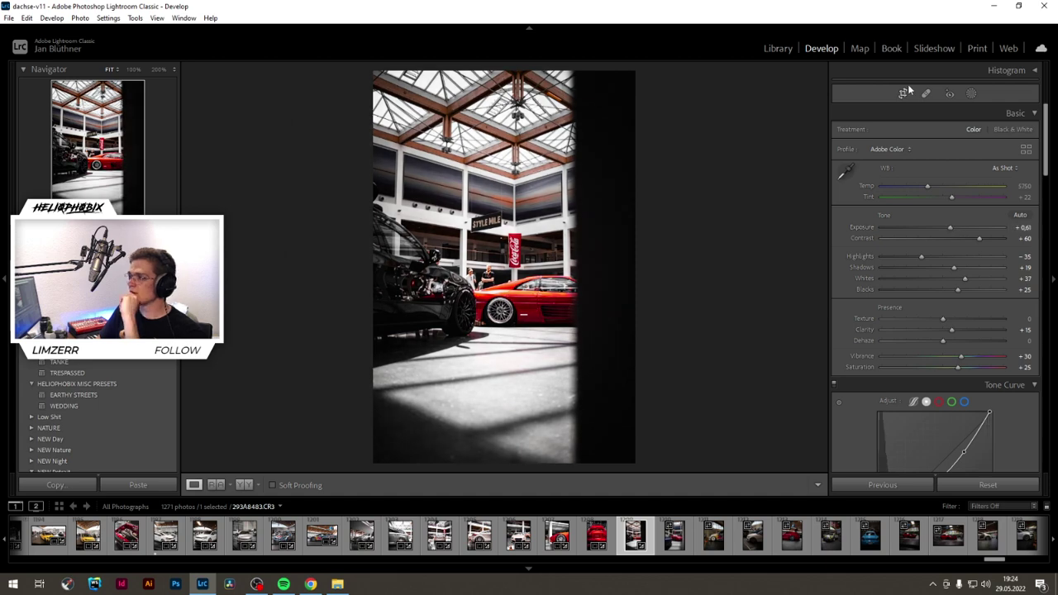
Step: Crop the photo to the 4 x 5 / 8 x 10 aspect, trimming the foreground floor, and straighten it to −0,29 degrees
{"action": "left_click", "coordinate": [903, 93]}
{"action": "left_click", "coordinate": [1002, 134]}
{"action": "left_click", "coordinate": [918, 199]}
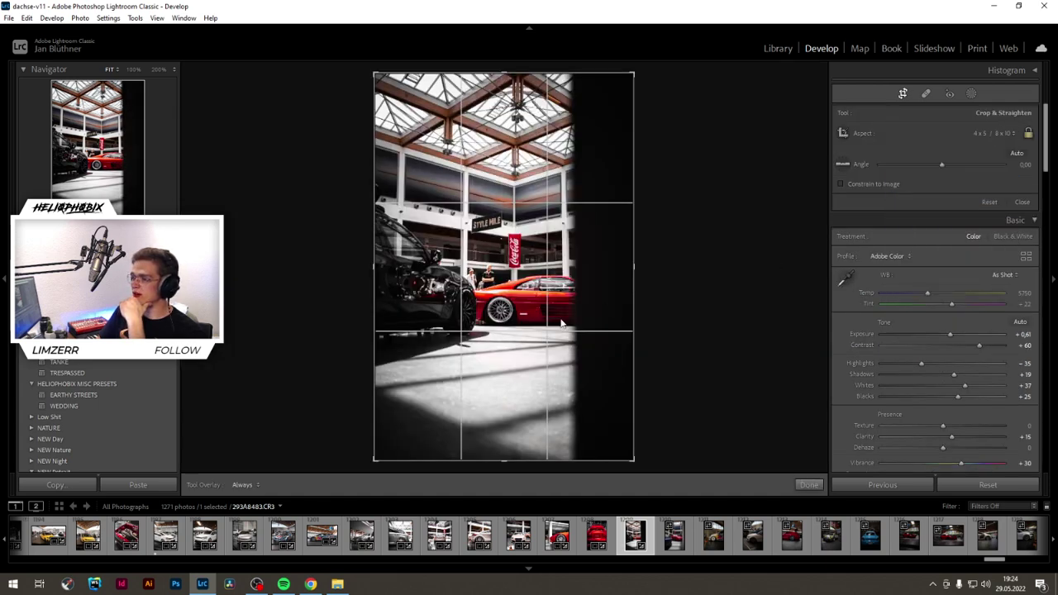
{"action": "left_click_drag", "start_coordinate": [507, 427], "coordinate": [505, 378]}
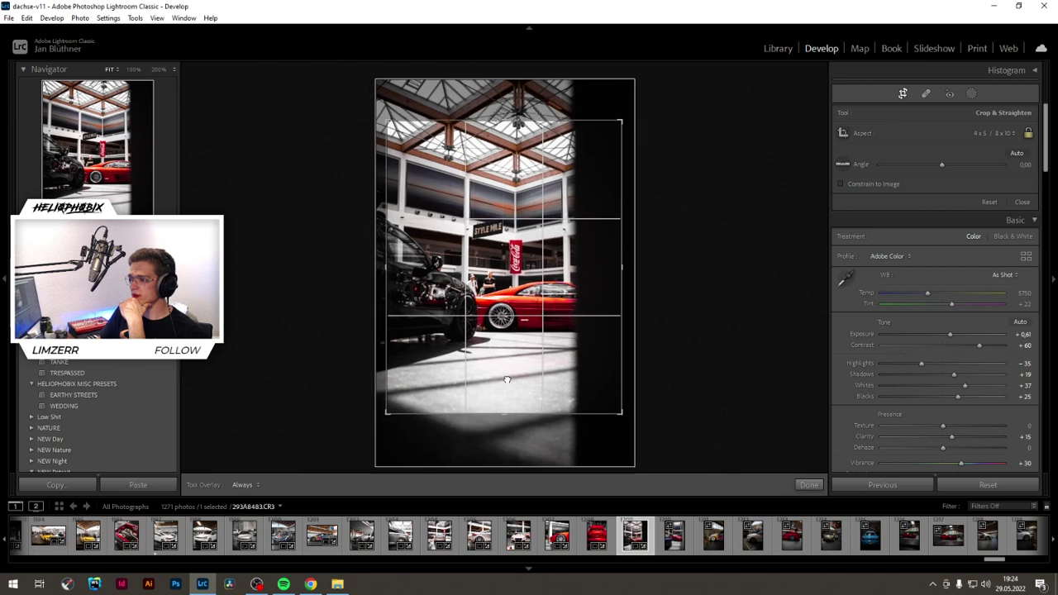
{"action": "left_click_drag", "start_coordinate": [676, 358], "coordinate": [679, 354]}
{"action": "key", "text": "Return"}
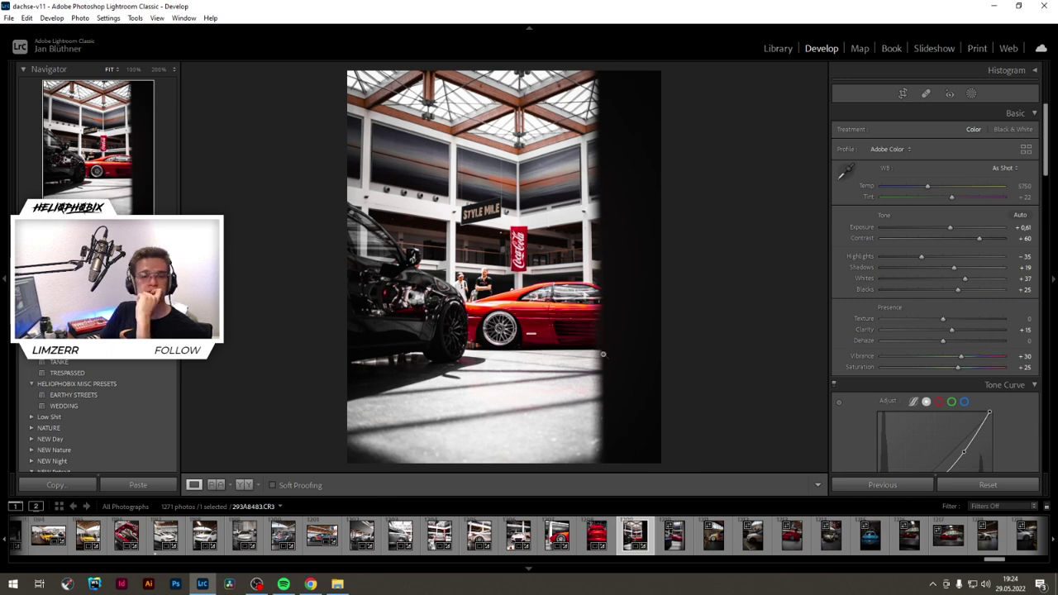
Step: Tighten the crop around the red car, keeping the front of the black car and the Coca-Cola banner in frame
{"action": "key", "text": "r"}
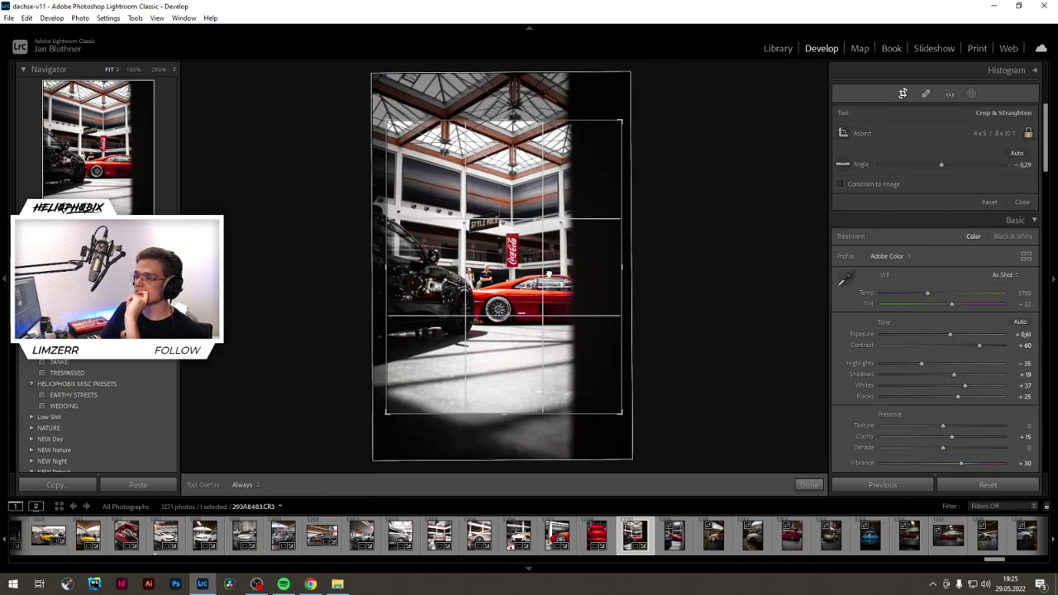
{"action": "left_click_drag", "start_coordinate": [623, 273], "coordinate": [550, 276]}
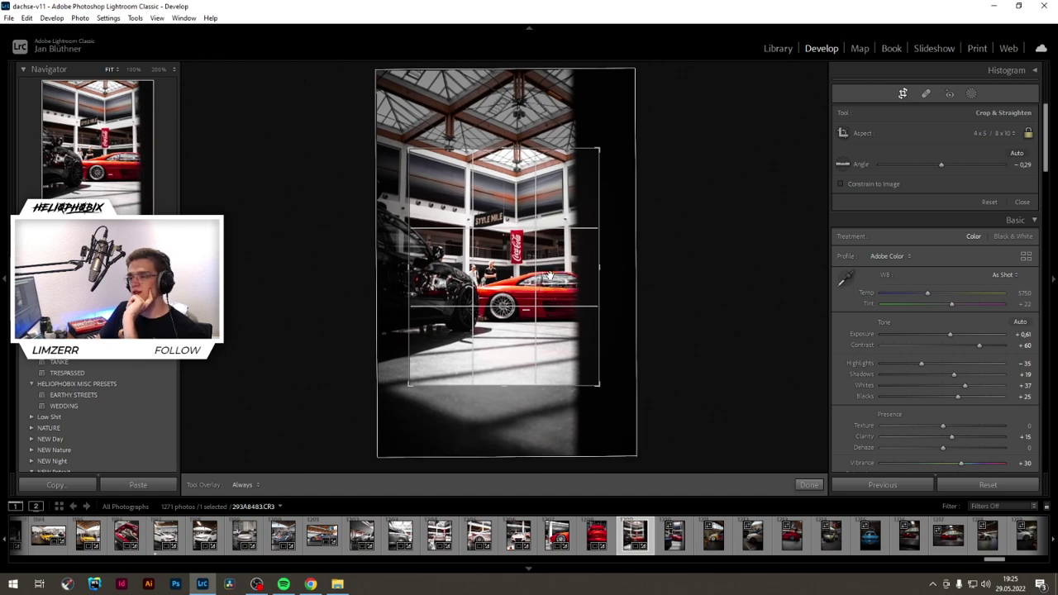
{"action": "key", "text": "r"}
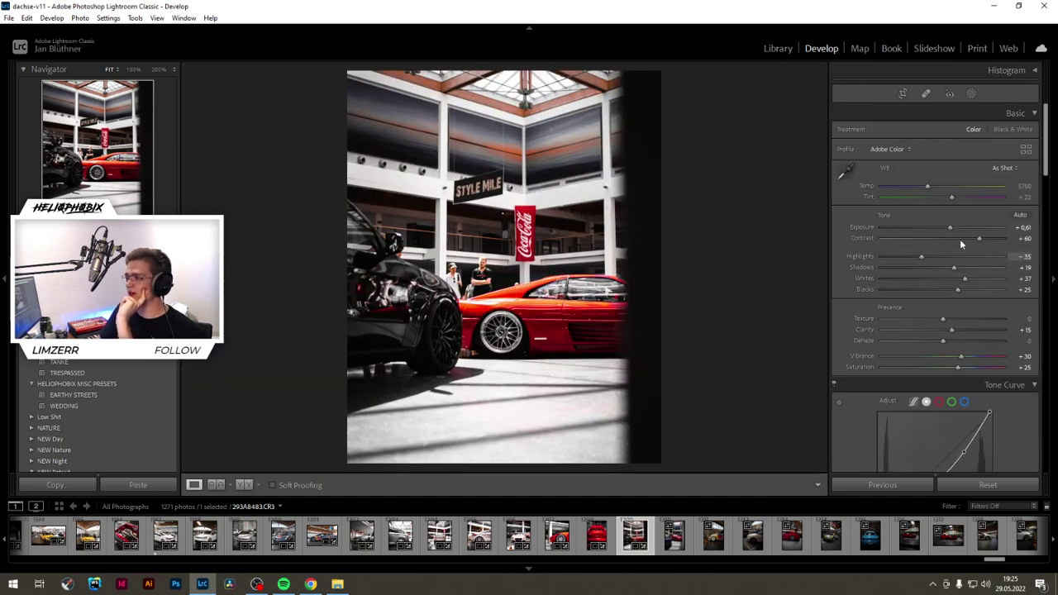
Step: Reshape the brightening radial gradient into a flat horizontal ellipse that fits over the red car
{"action": "left_click", "coordinate": [972, 94]}
{"action": "left_click", "coordinate": [813, 110]}
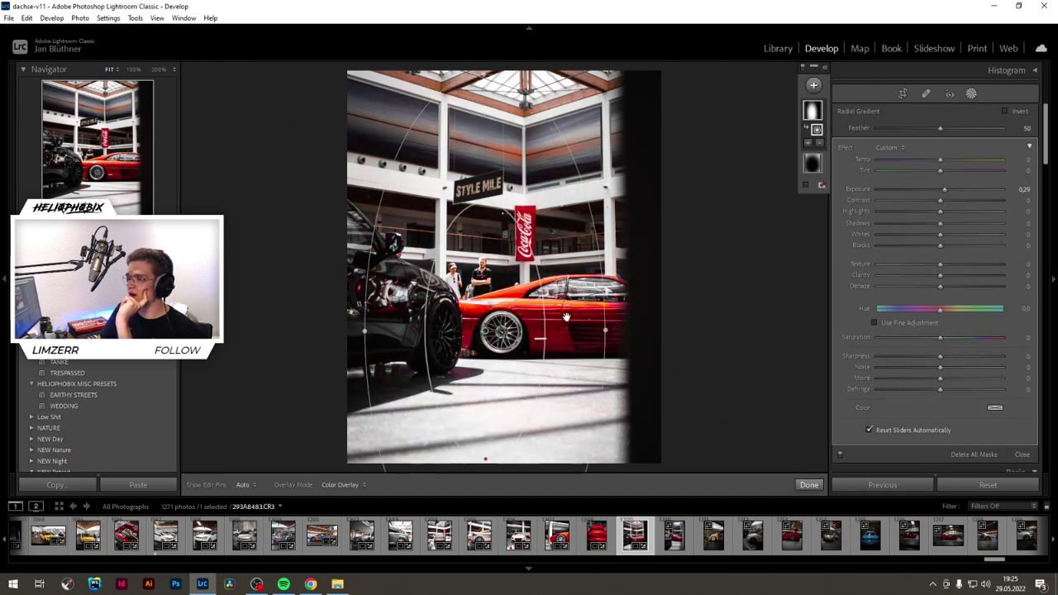
{"action": "left_click_drag", "start_coordinate": [613, 329], "coordinate": [489, 455]}
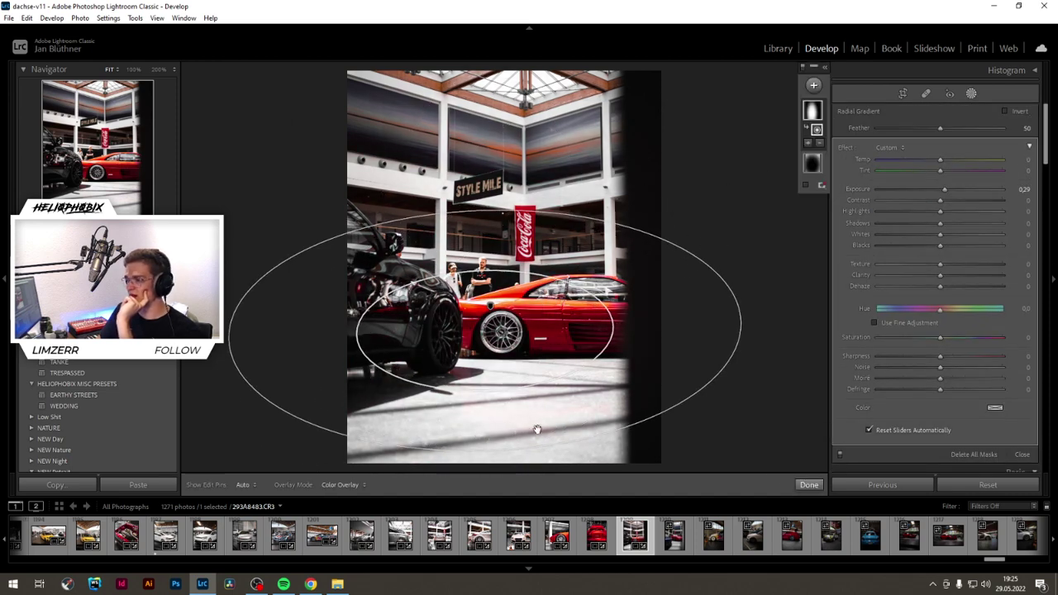
{"action": "left_click_drag", "start_coordinate": [746, 319], "coordinate": [686, 319]}
{"action": "left_click_drag", "start_coordinate": [482, 296], "coordinate": [533, 292]}
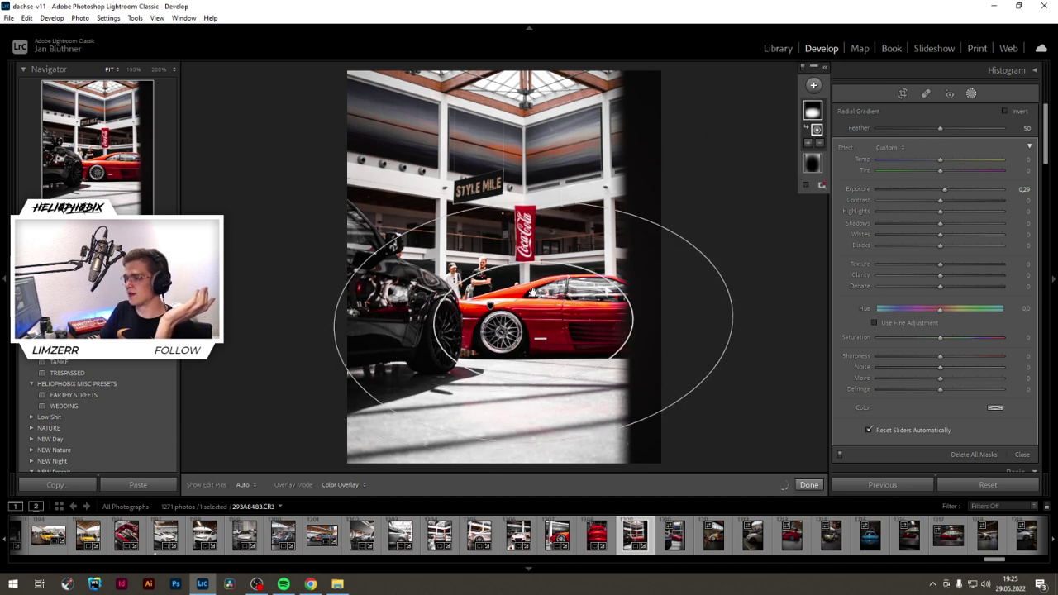
{"action": "left_click_drag", "start_coordinate": [527, 203], "coordinate": [529, 253]}
{"action": "left_click_drag", "start_coordinate": [649, 329], "coordinate": [669, 330]}
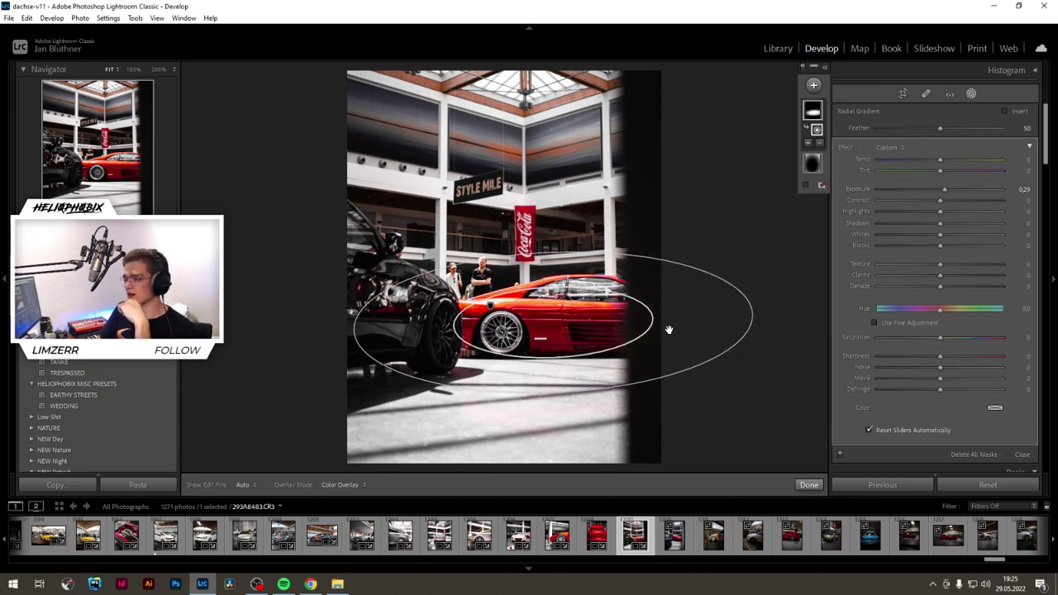
{"action": "left_click_drag", "start_coordinate": [756, 318], "coordinate": [679, 319]}
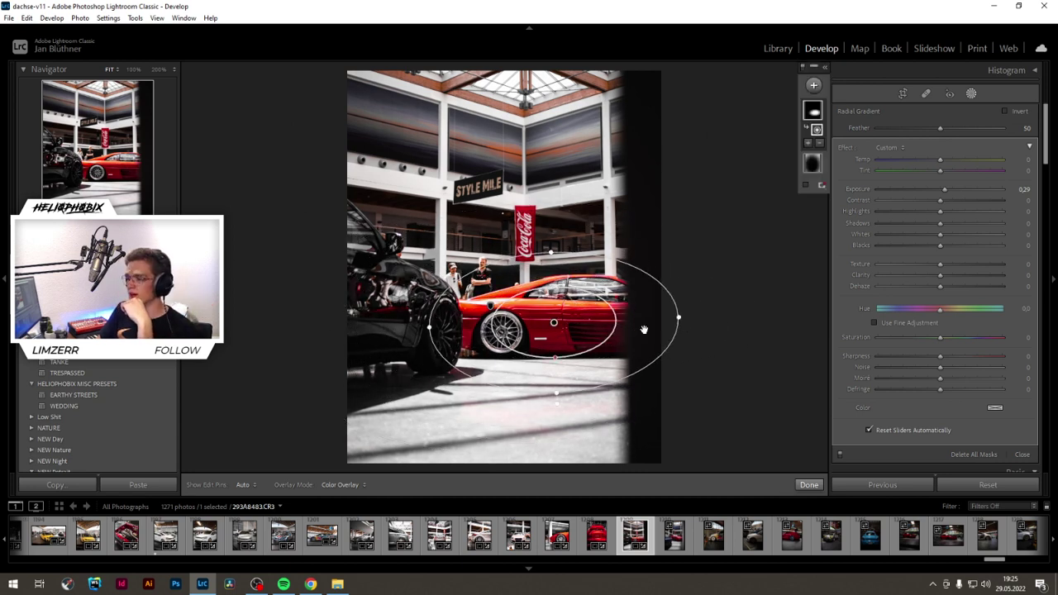
{"action": "key", "text": "o"}
{"action": "left_click_drag", "start_coordinate": [556, 393], "coordinate": [555, 367]}
{"action": "left_click_drag", "start_coordinate": [678, 322], "coordinate": [643, 319]}
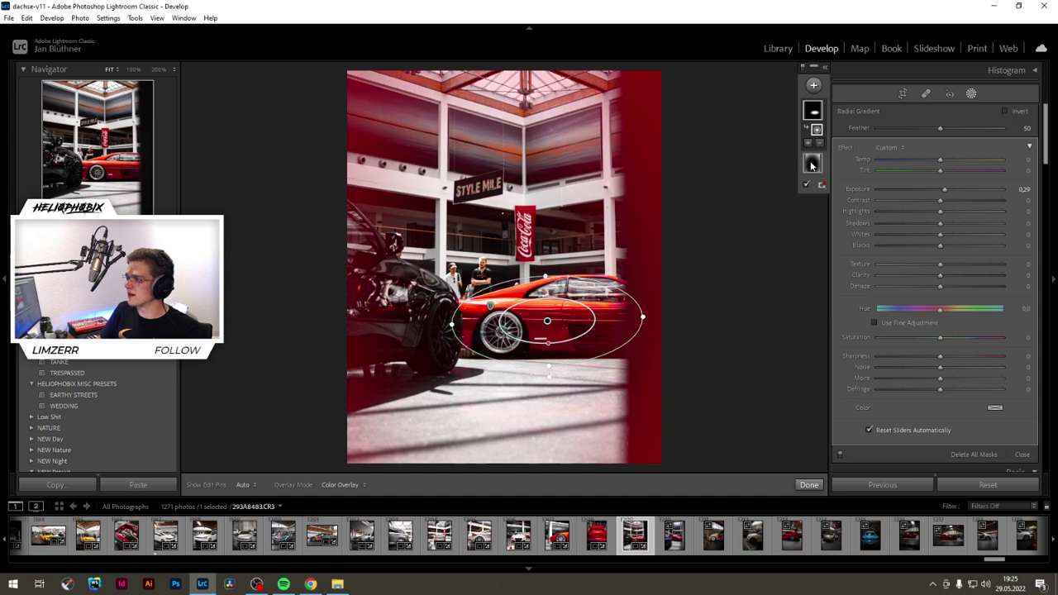
Step: Move the outer vignette's radial gradient so that it is centred on the red car
{"action": "left_click", "coordinate": [813, 164]}
{"action": "left_click_drag", "start_coordinate": [727, 306], "coordinate": [543, 319]}
{"action": "left_click", "coordinate": [808, 485]}
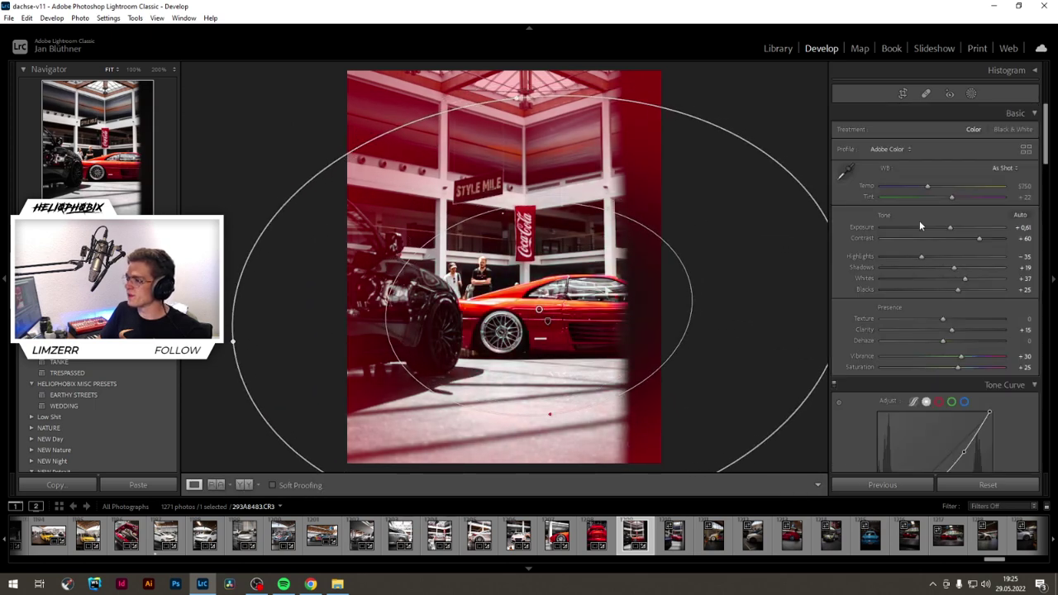
Step: Set the photo's exposure to +0,84 and contrast to +37, and shift the orange hue to −45
{"action": "left_click_drag", "start_coordinate": [978, 240], "coordinate": [953, 225]}
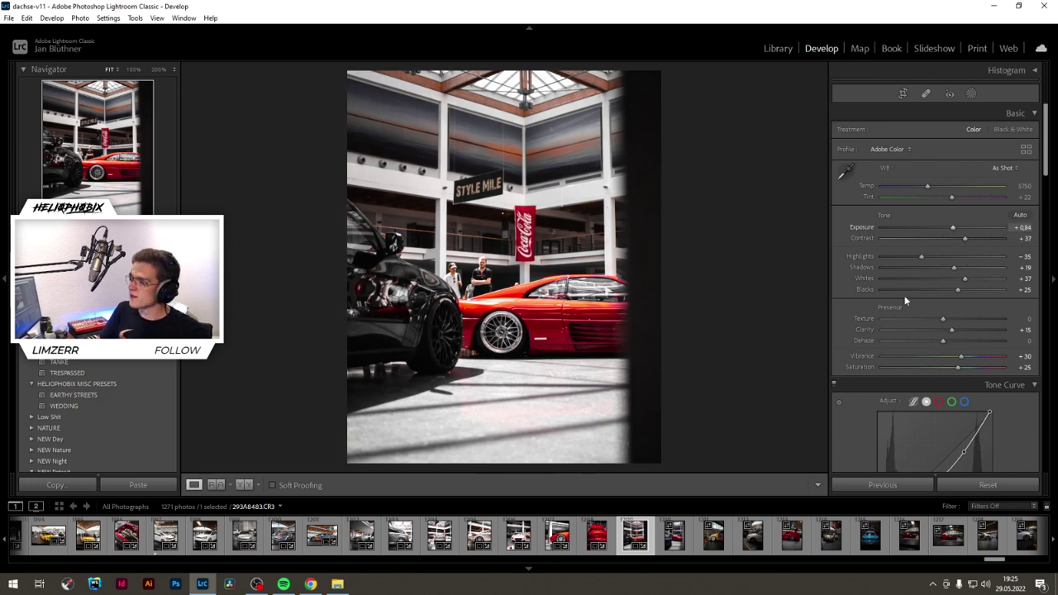
{"action": "scroll", "coordinate": [865, 394], "scroll_direction": "down", "scroll_amount": 4}
{"action": "mouse_move", "coordinate": [945, 426]}
{"action": "left_mouse_down"}
{"action": "mouse_move", "coordinate": [914, 423]}
{"action": "mouse_move", "coordinate": [929, 423]}
{"action": "left_mouse_up"}
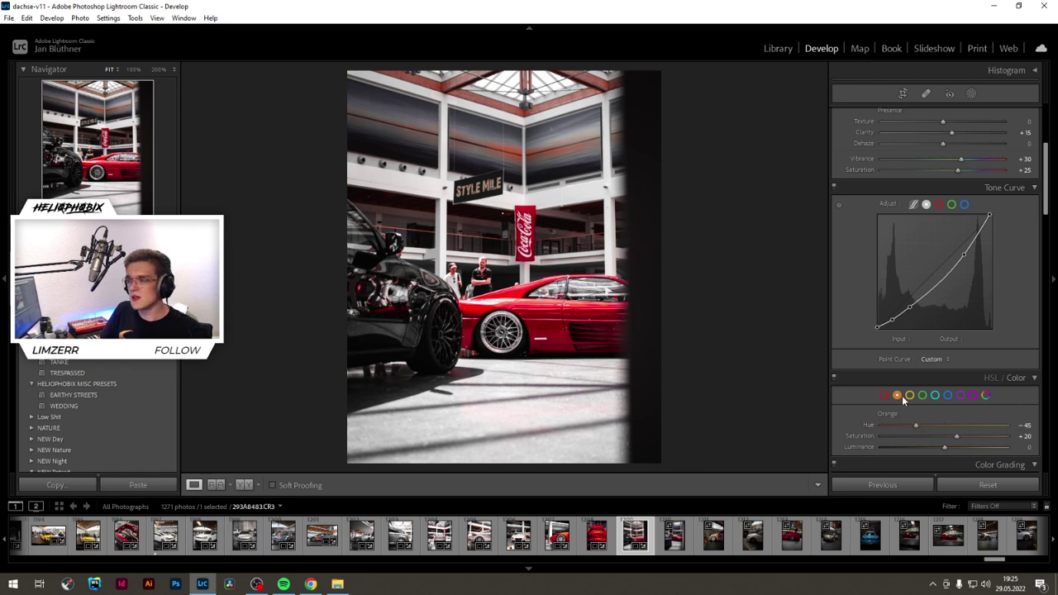
{"action": "left_click", "coordinate": [947, 395]}
{"action": "left_click", "coordinate": [938, 395]}
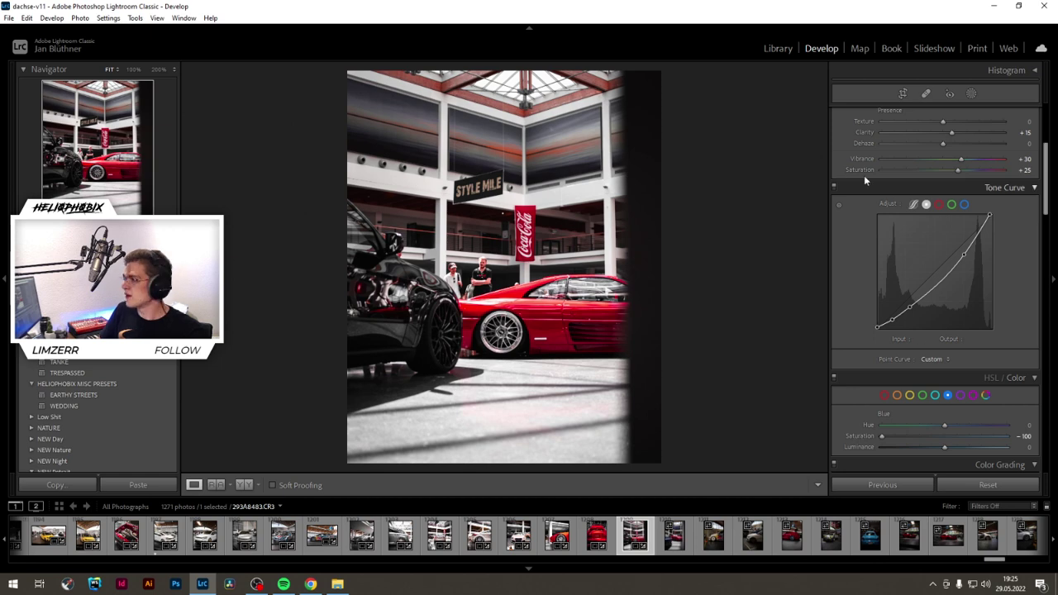
Step: Shift the crop frame slightly lower on the photo to include a little more floor
{"action": "left_click", "coordinate": [903, 94]}
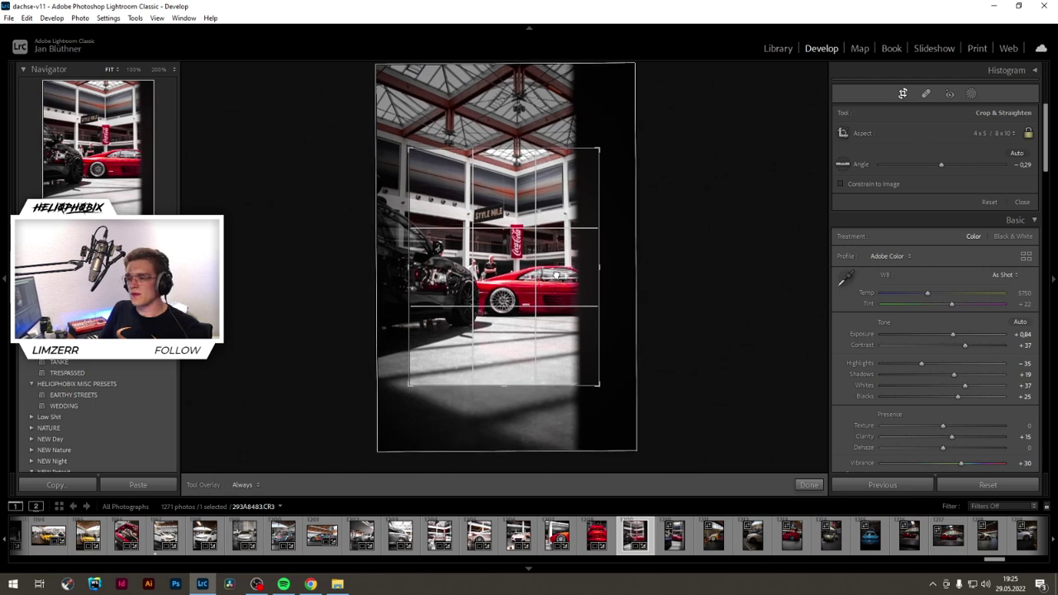
{"action": "key", "text": "Return"}
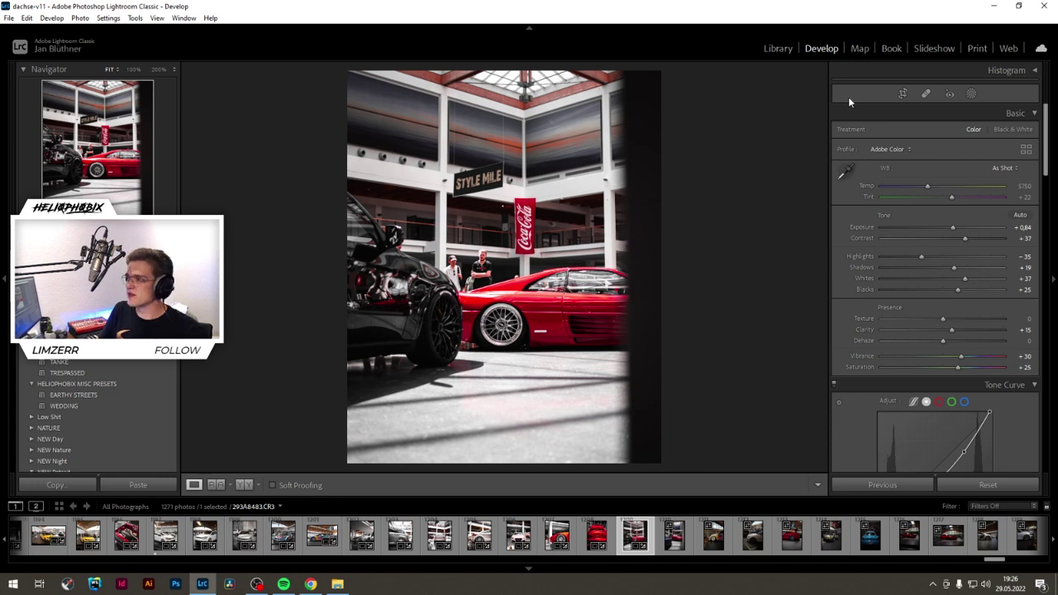
Step: Darken the floor with a linear gradient mask from just under the cars, using exposure −1,84 and clarity 19
{"action": "left_click", "coordinate": [969, 95]}
{"action": "left_click", "coordinate": [818, 87]}
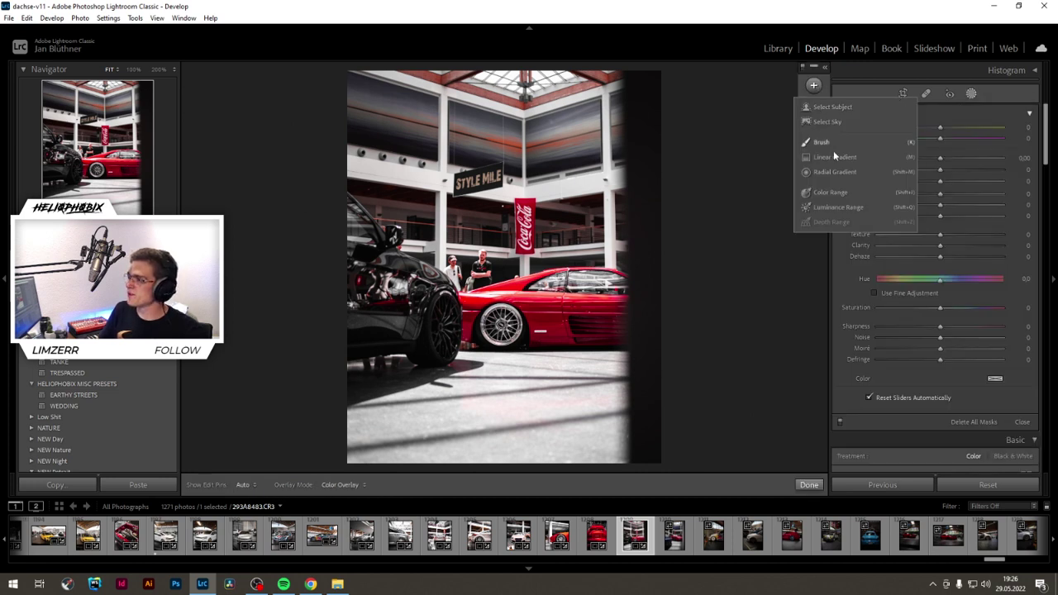
{"action": "left_click", "coordinate": [834, 155]}
{"action": "left_click_drag", "start_coordinate": [507, 368], "coordinate": [506, 340]}
{"action": "left_click_drag", "start_coordinate": [940, 172], "coordinate": [921, 172]}
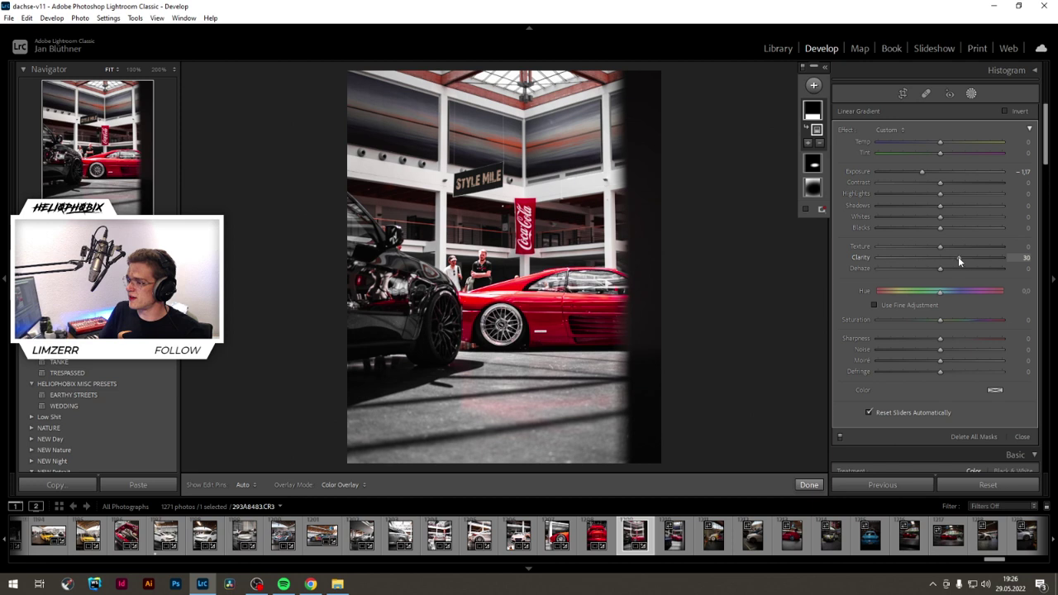
{"action": "left_click_drag", "start_coordinate": [954, 257], "coordinate": [951, 257]}
{"action": "left_click_drag", "start_coordinate": [922, 172], "coordinate": [912, 171]}
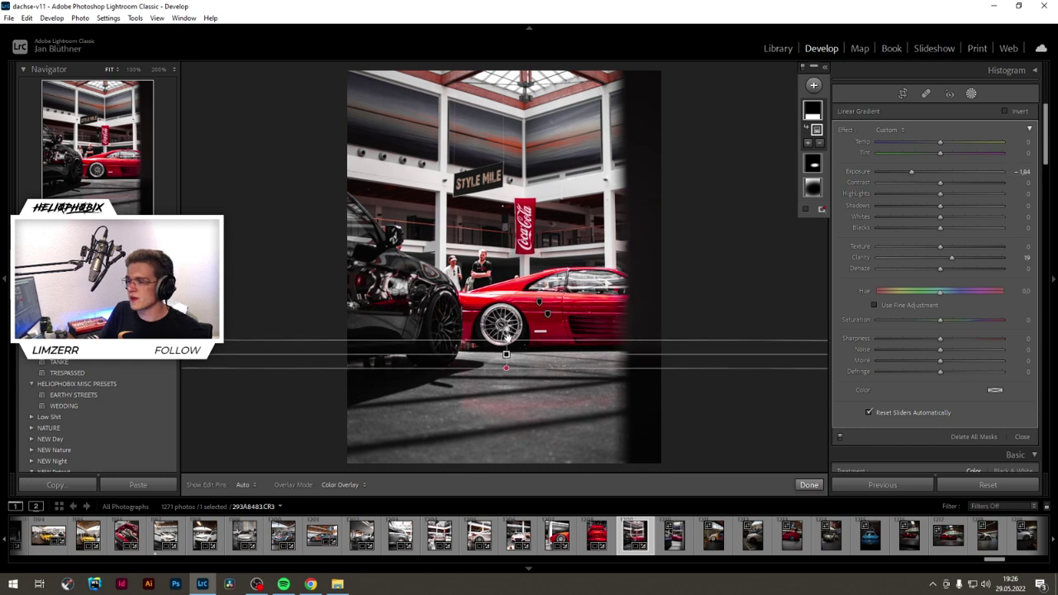
{"action": "left_click_drag", "start_coordinate": [507, 338], "coordinate": [506, 329]}
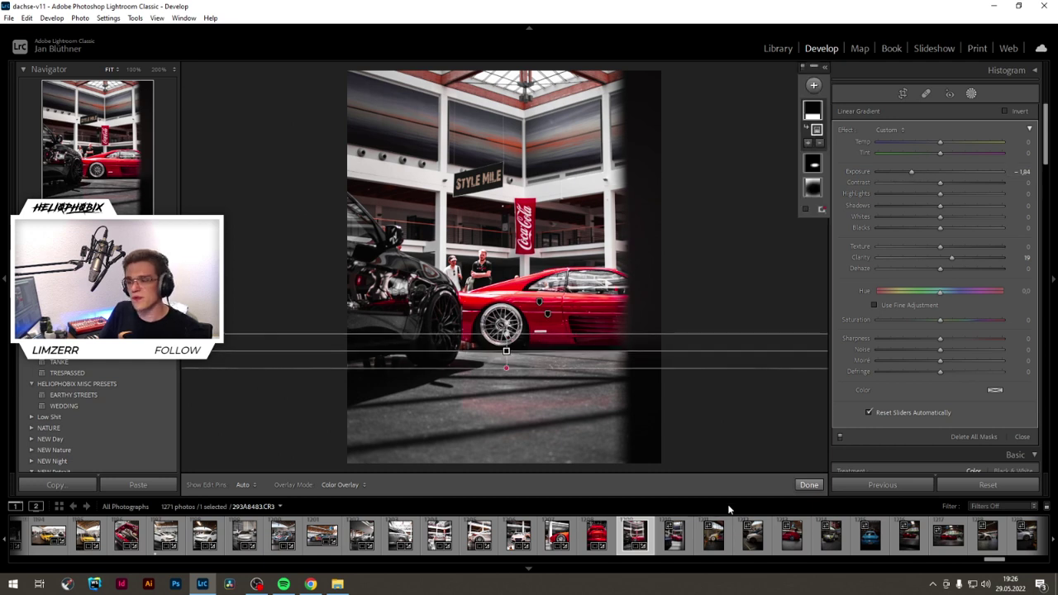
Step: Move the red car's radial mask slightly lower and set its exposure to 0,35, contrast 17, highlights −17 and shadows 19
{"action": "left_click", "coordinate": [972, 94]}
{"action": "left_click", "coordinate": [972, 93]}
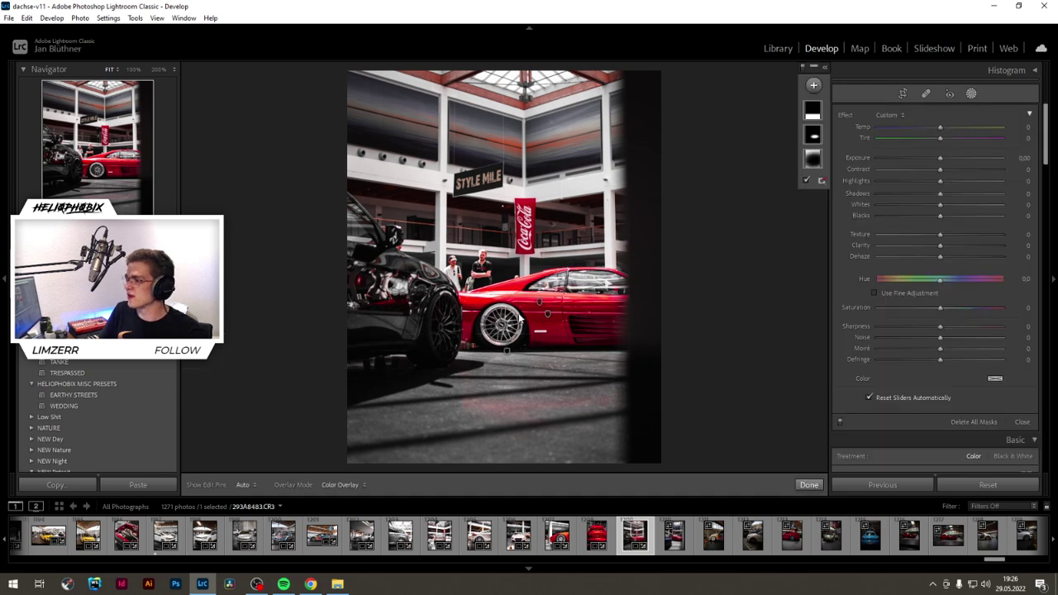
{"action": "left_click", "coordinate": [538, 301]}
{"action": "left_click", "coordinate": [547, 314]}
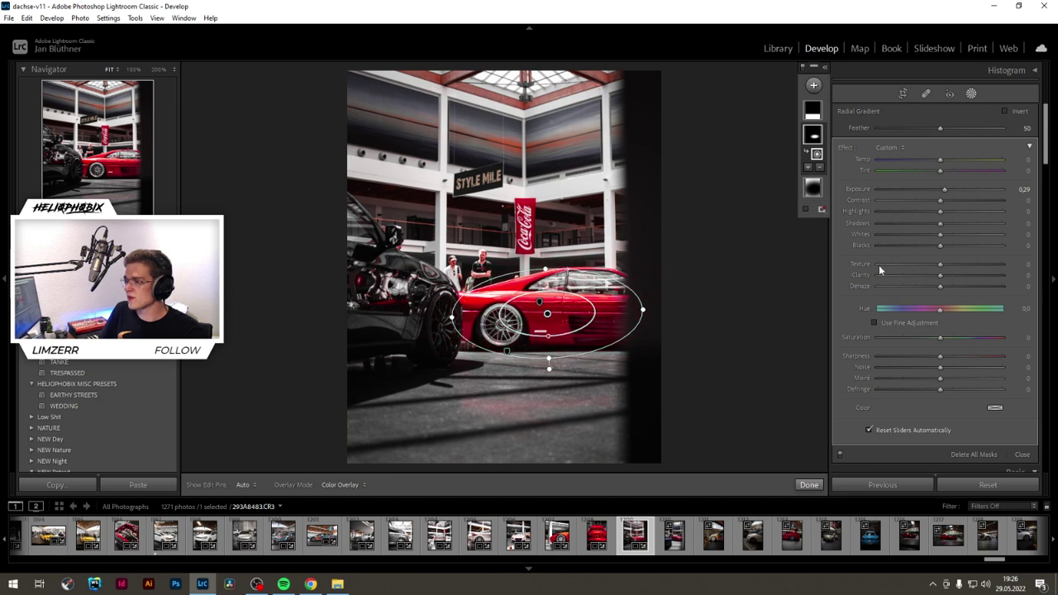
{"action": "left_click_drag", "start_coordinate": [547, 315], "coordinate": [546, 325]}
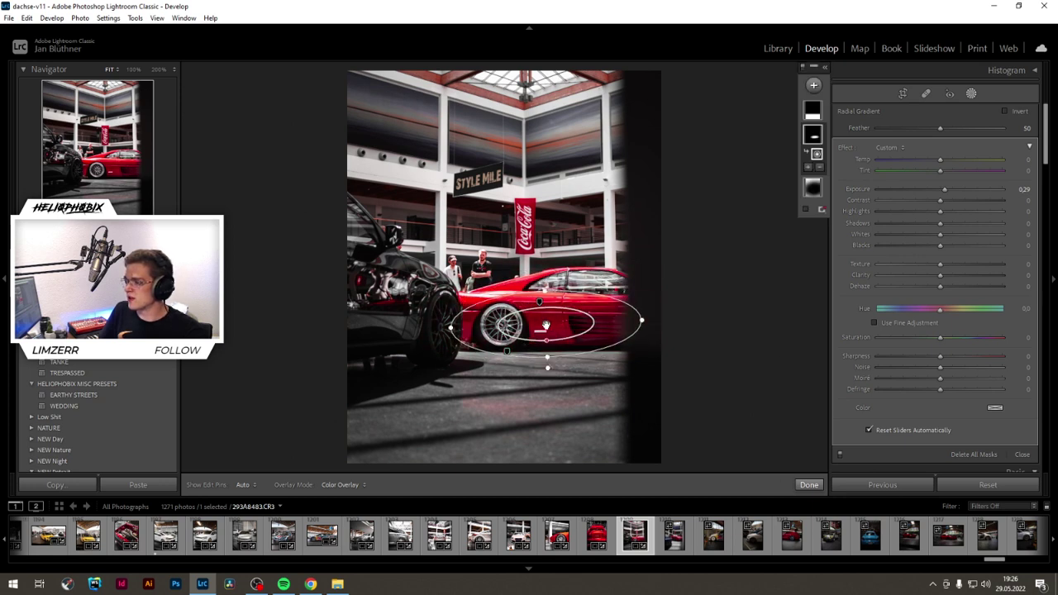
{"action": "left_click", "coordinate": [952, 224]}
{"action": "left_click_drag", "start_coordinate": [951, 188], "coordinate": [931, 210]}
{"action": "left_click", "coordinate": [951, 200]}
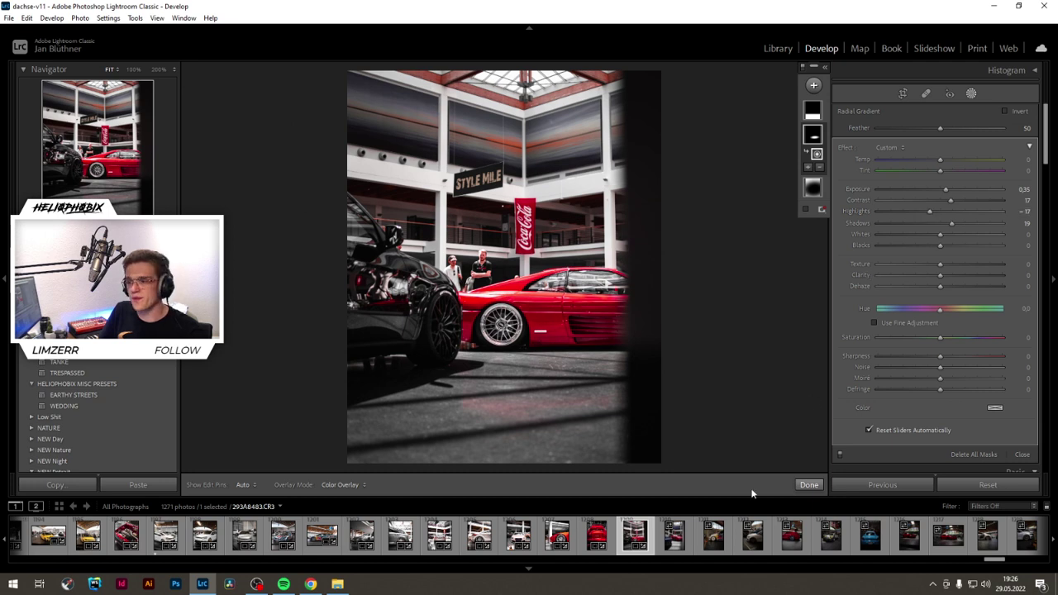
{"action": "left_click", "coordinate": [808, 485]}
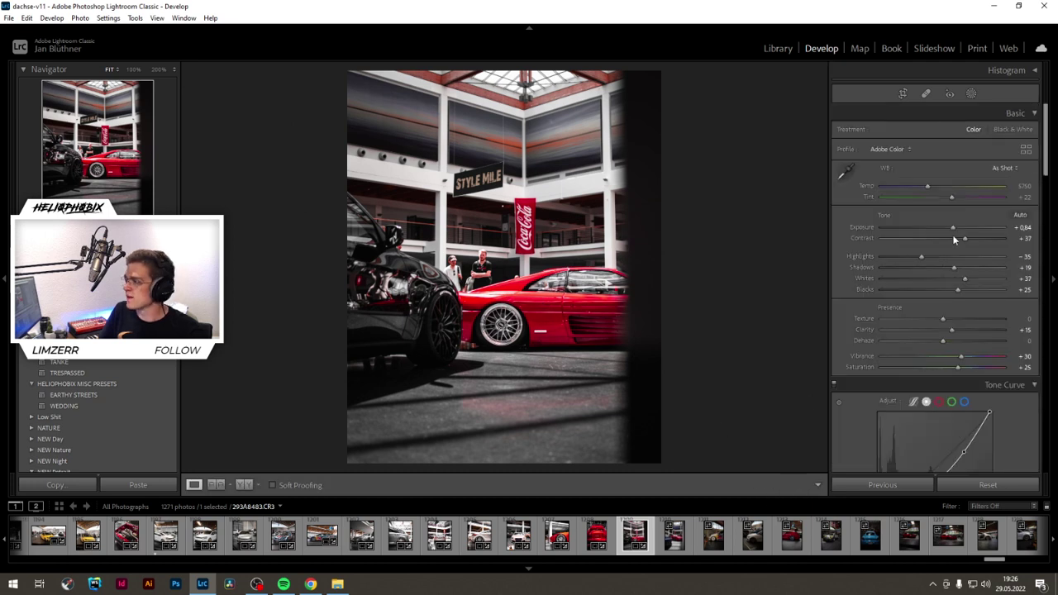
Step: Set the overall exposure to +1,11 and contrast to +27, and compare the photo before and after editing
{"action": "left_click_drag", "start_coordinate": [965, 238], "coordinate": [958, 233]}
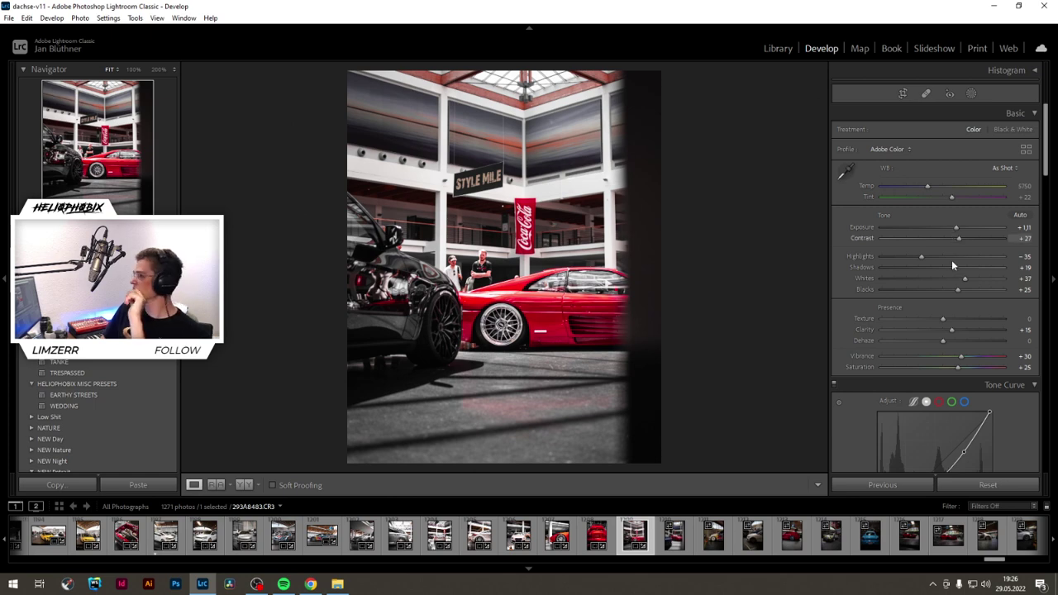
{"action": "key", "text": "y"}
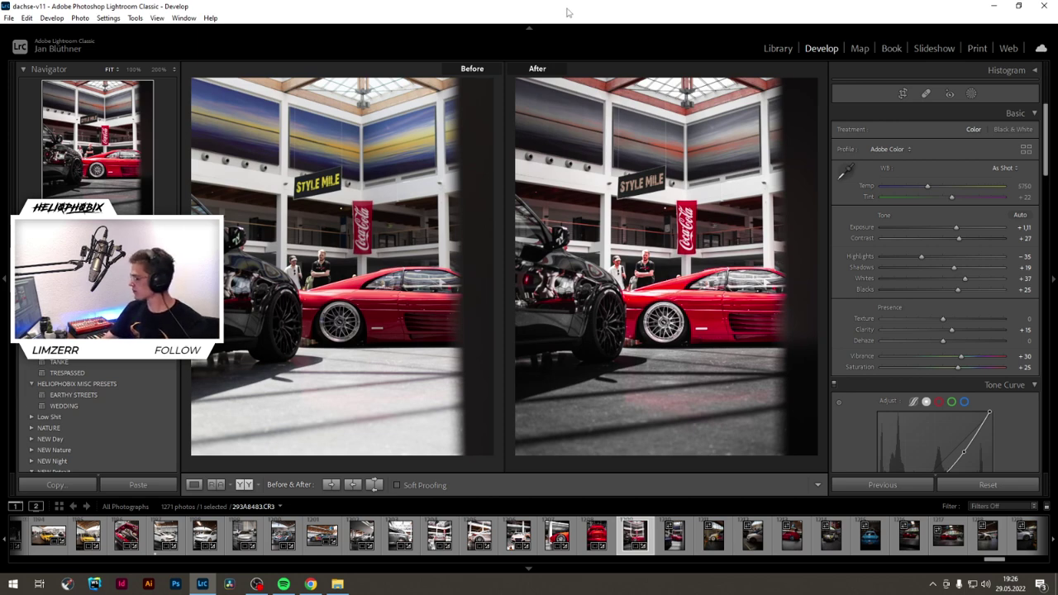
{"action": "key", "text": "y"}
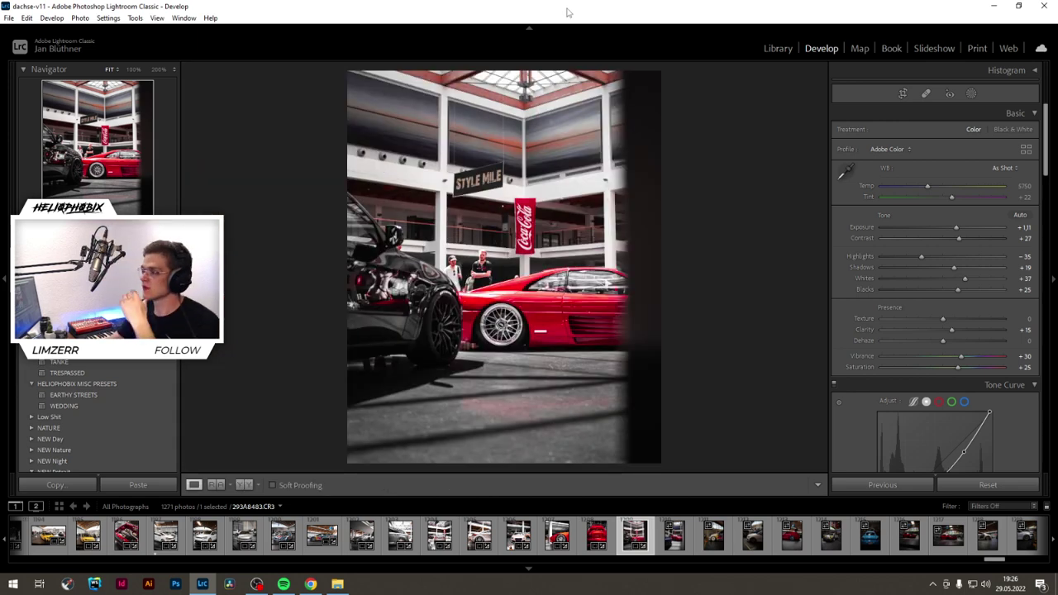
Step: Tighten the crop around the red car and the Coca-Cola banner, and set the overall exposure to +1,29
{"action": "key", "text": "r"}
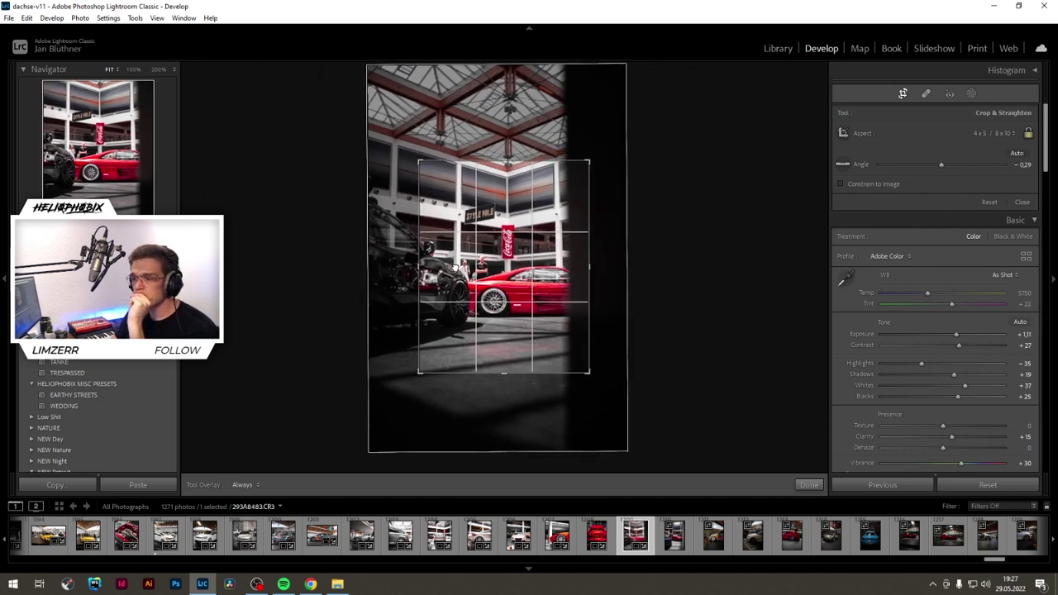
{"action": "key", "text": "Return"}
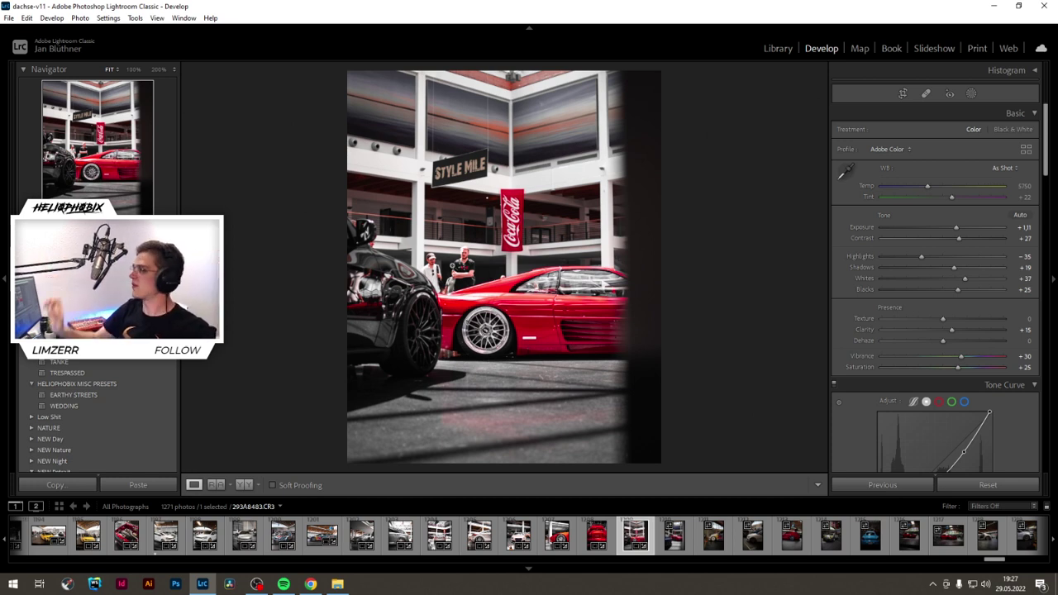
{"action": "left_click", "coordinate": [903, 93]}
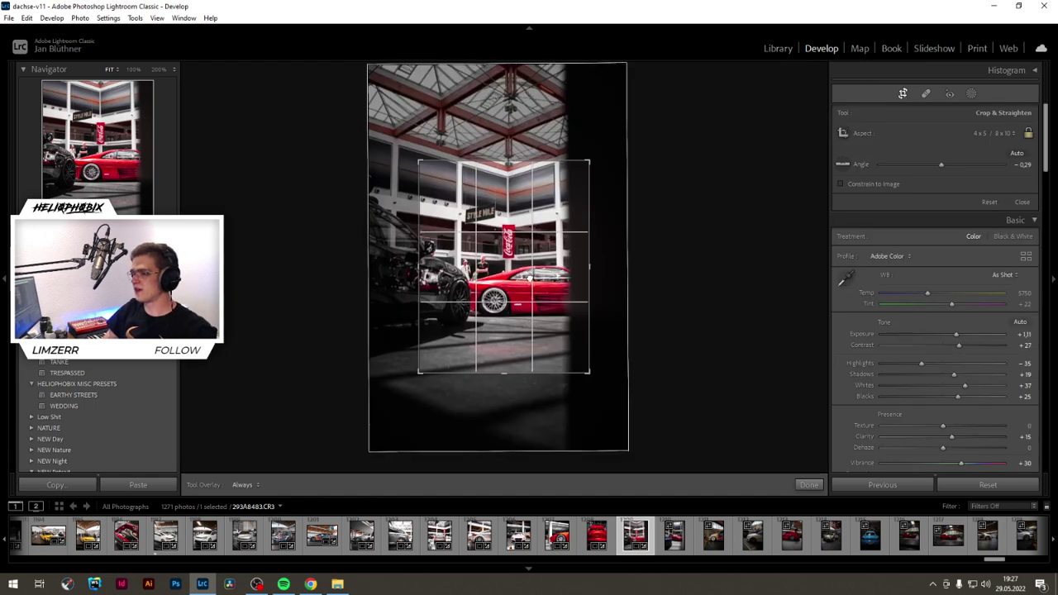
{"action": "key", "text": "Return"}
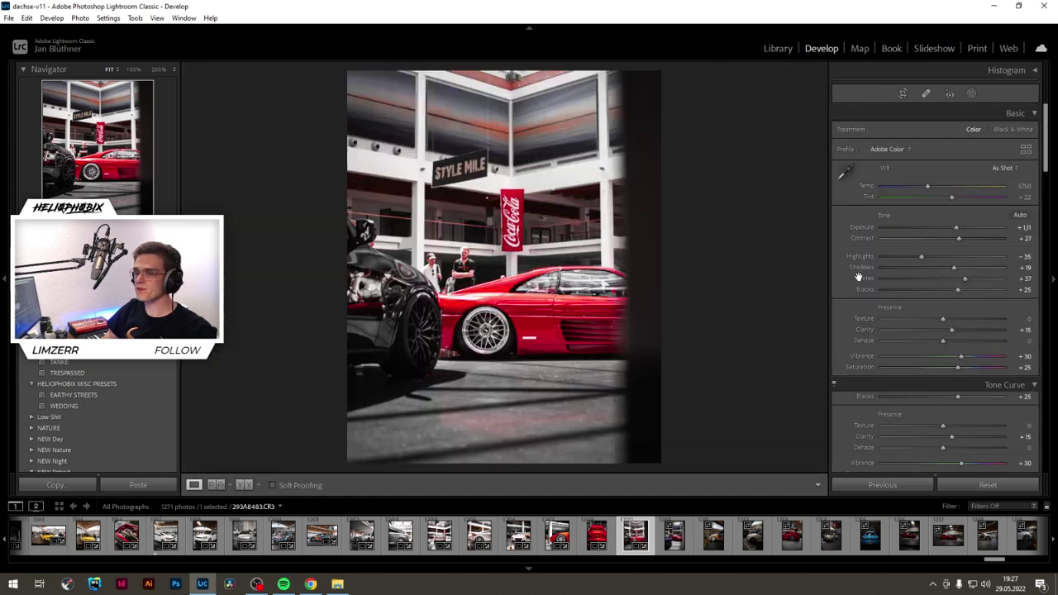
{"action": "left_click_drag", "start_coordinate": [955, 229], "coordinate": [958, 227]}
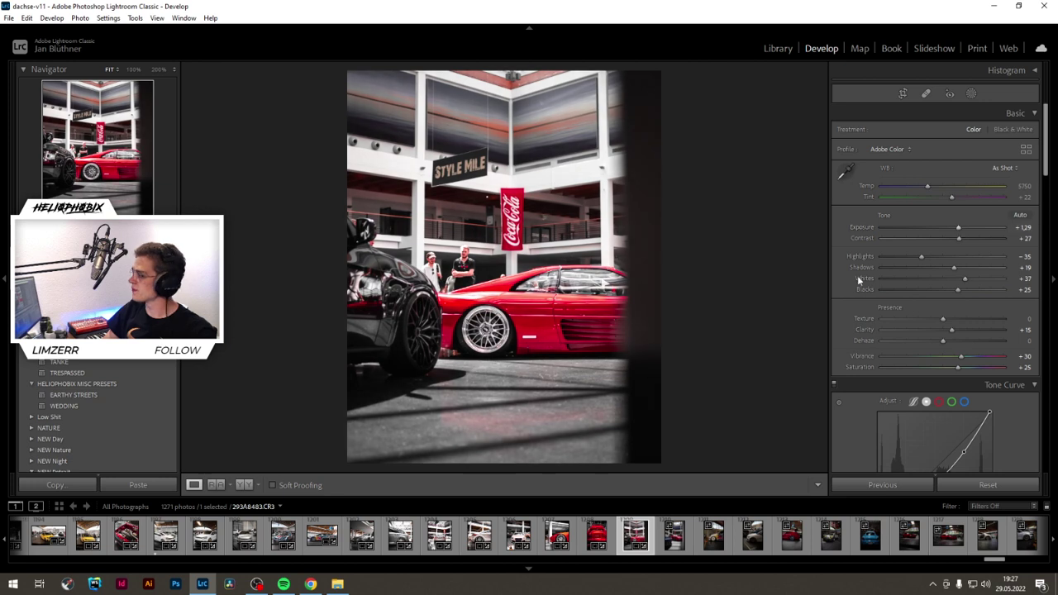
Step: Copy the develop settings from the edited red car photo 293A8483 and paste them onto the next photo, 293A8502
{"action": "left_click", "coordinate": [675, 535]}
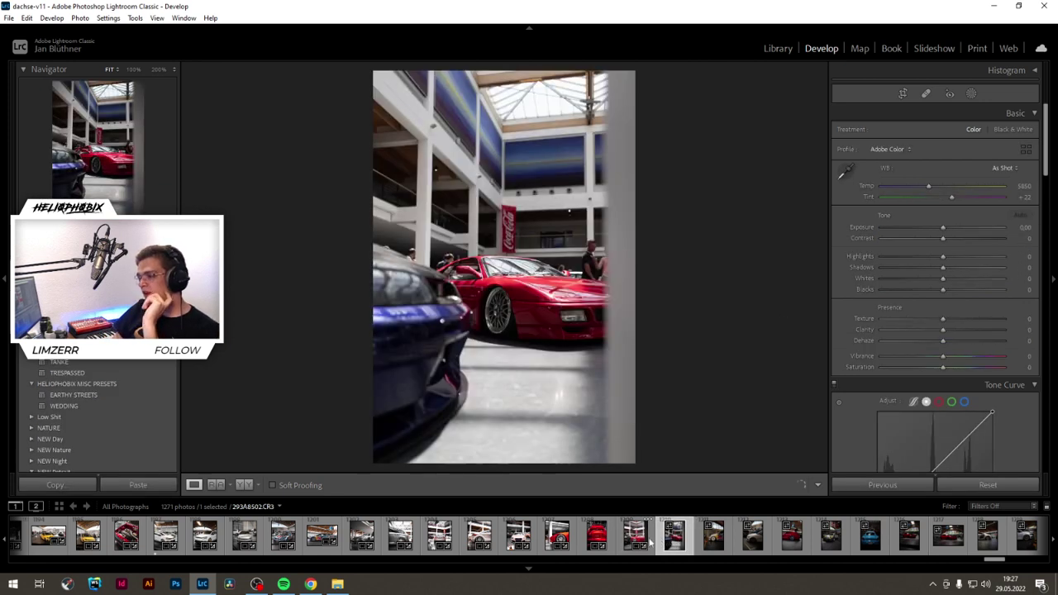
{"action": "left_click", "coordinate": [635, 535]}
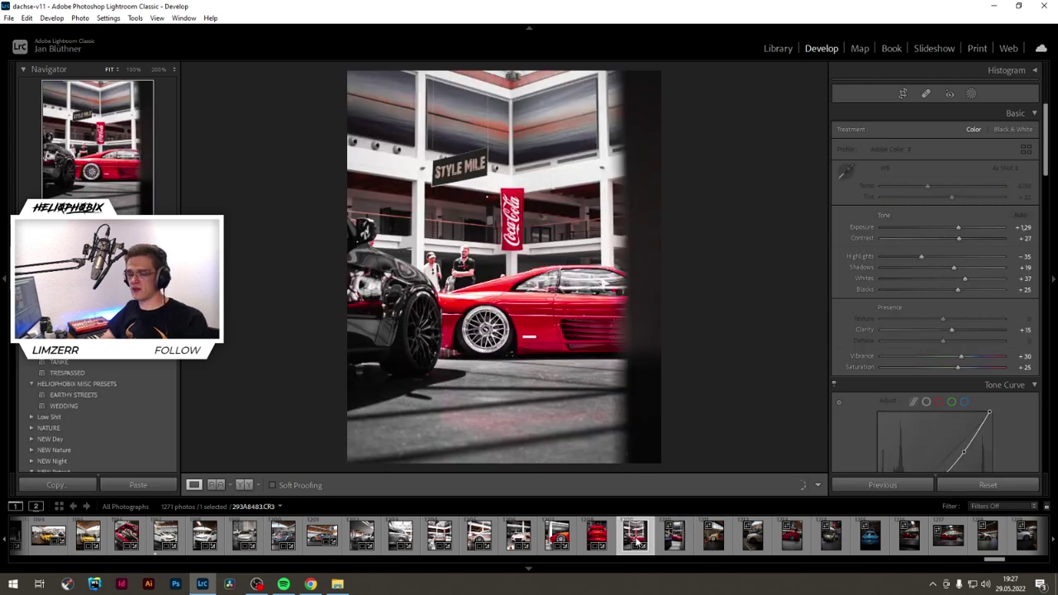
{"action": "key", "text": "ctrl+shift+c"}
{"action": "left_click", "coordinate": [724, 404]}
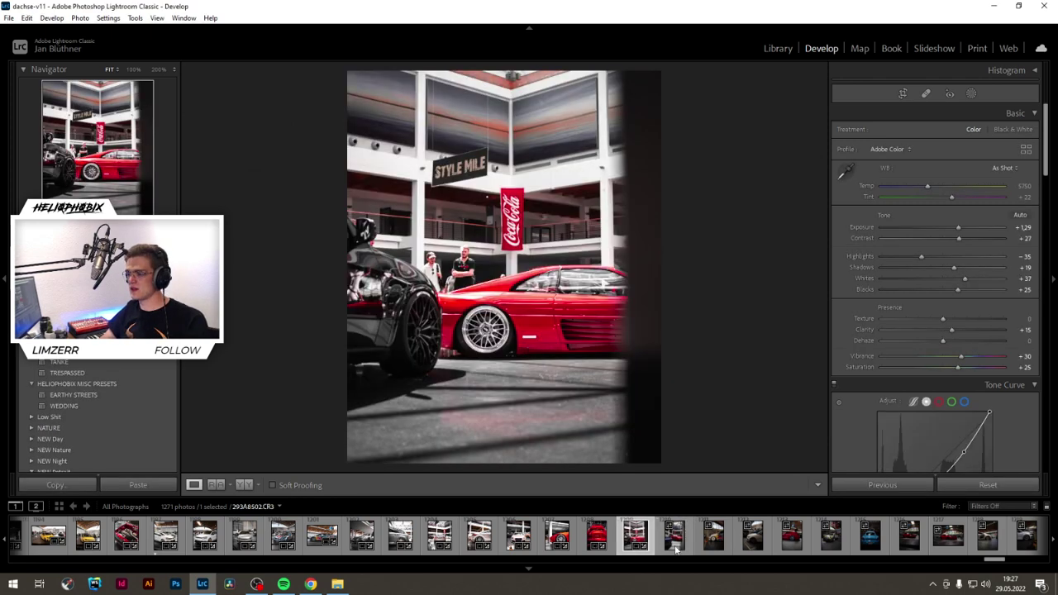
{"action": "key", "text": "Right"}
{"action": "key", "text": "ctrl+shift+v"}
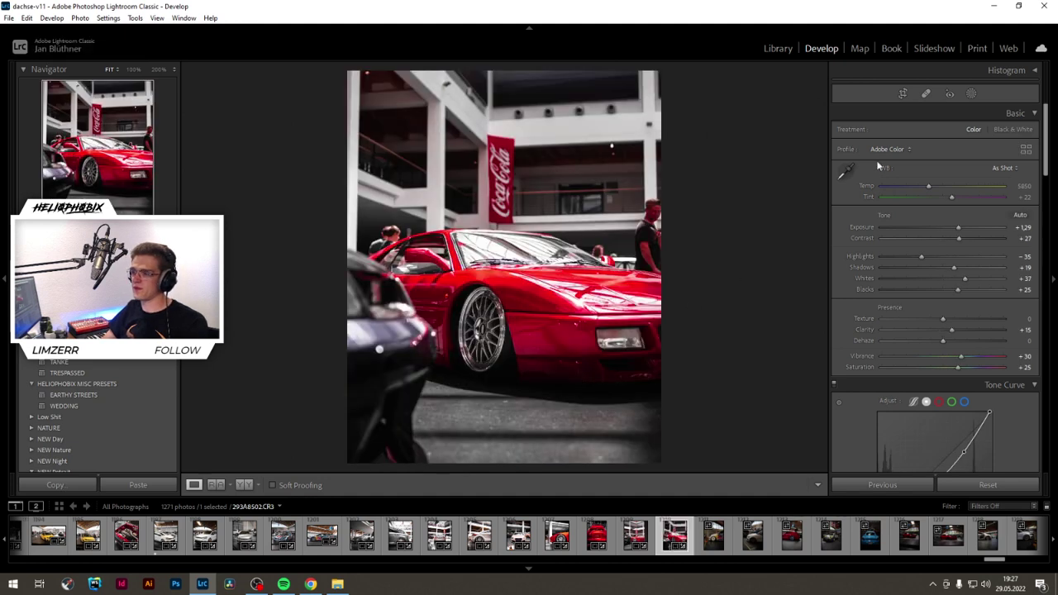
Step: Enlarge the crop slightly and shift it to include the red car's whole front and the blurred pillar beside it
{"action": "left_click", "coordinate": [903, 94]}
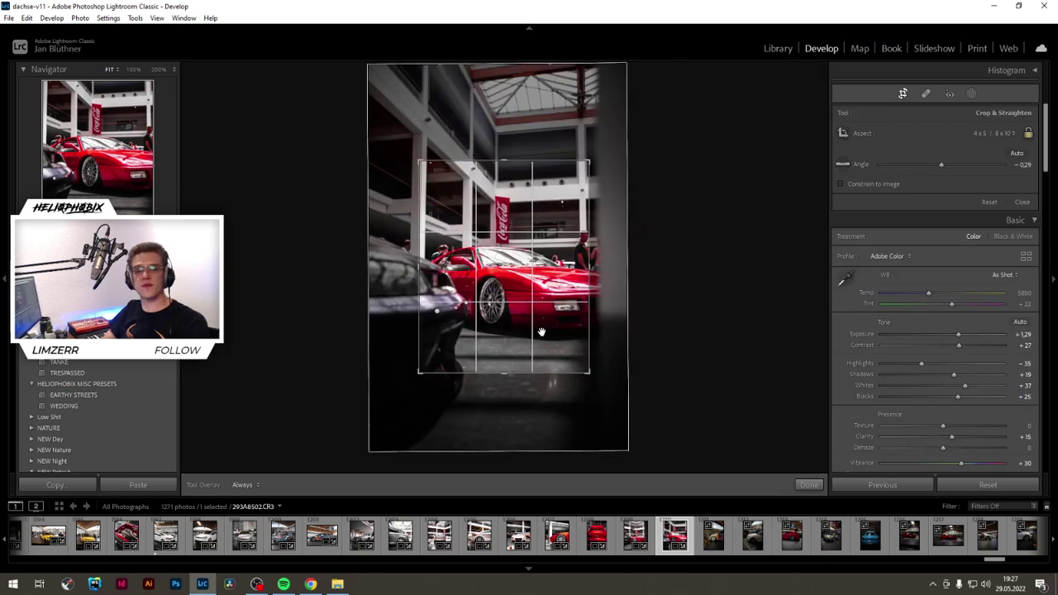
{"action": "mouse_move", "coordinate": [587, 271]}
{"action": "left_mouse_down"}
{"action": "mouse_move", "coordinate": [602, 270]}
{"action": "mouse_move", "coordinate": [572, 273]}
{"action": "left_mouse_up"}
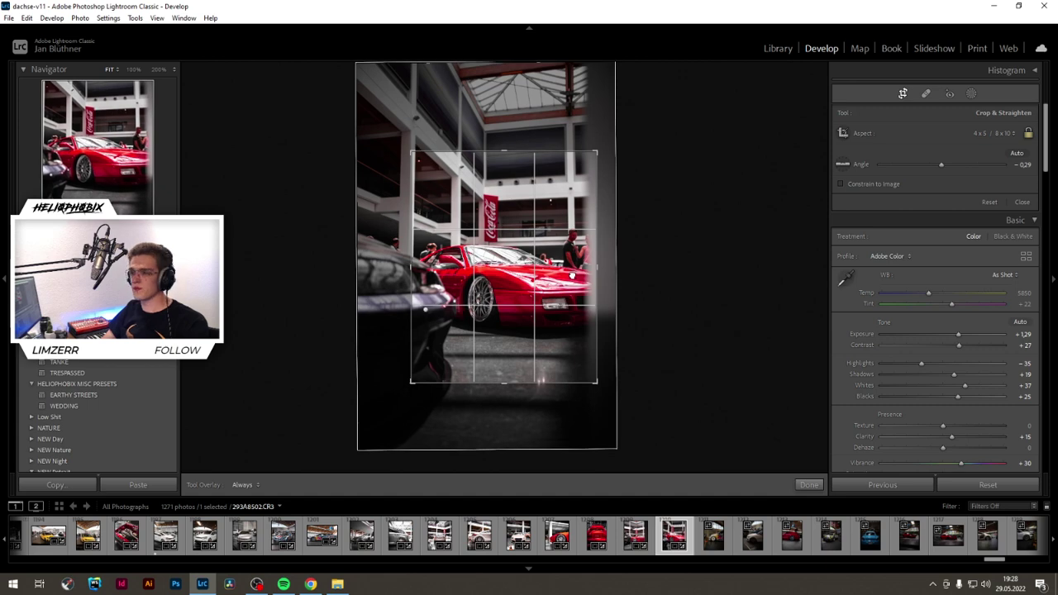
{"action": "key", "text": "Return"}
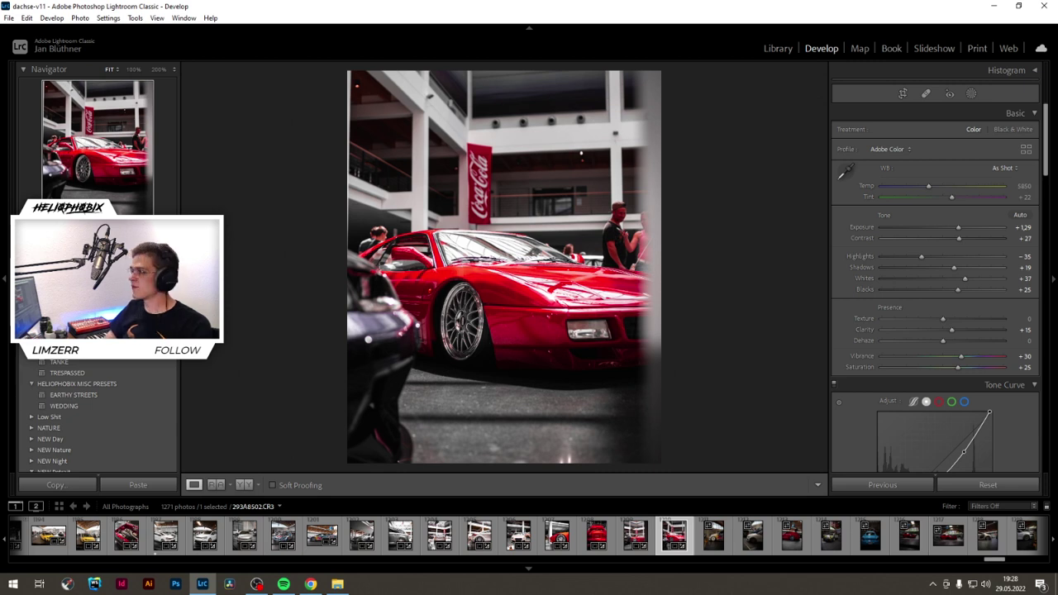
Step: Reposition the inverted radial mask around the red car and widen it to cover the whole body
{"action": "left_click", "coordinate": [971, 93]}
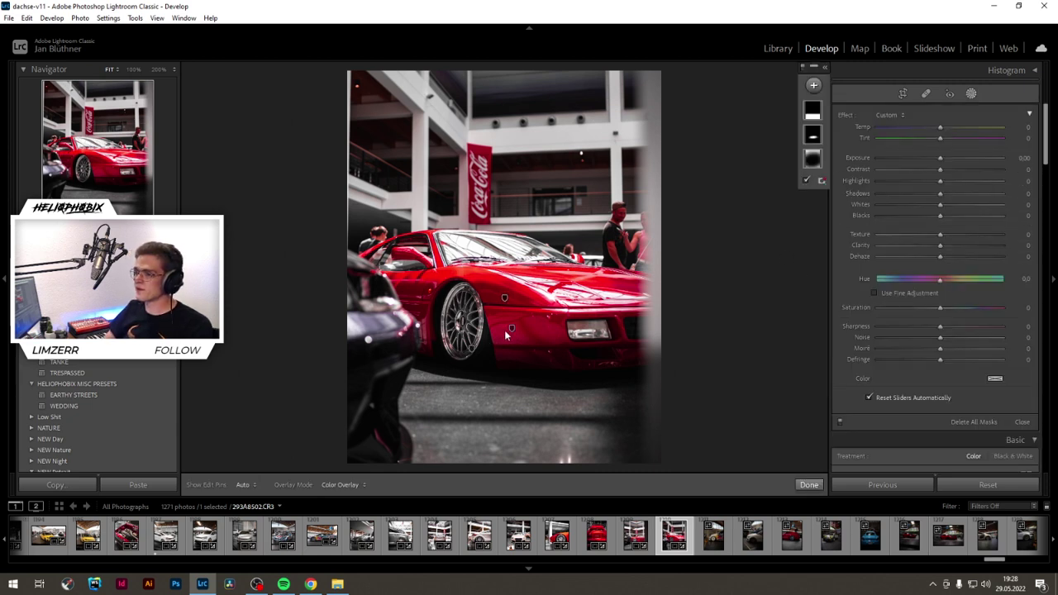
{"action": "left_click", "coordinate": [505, 298]}
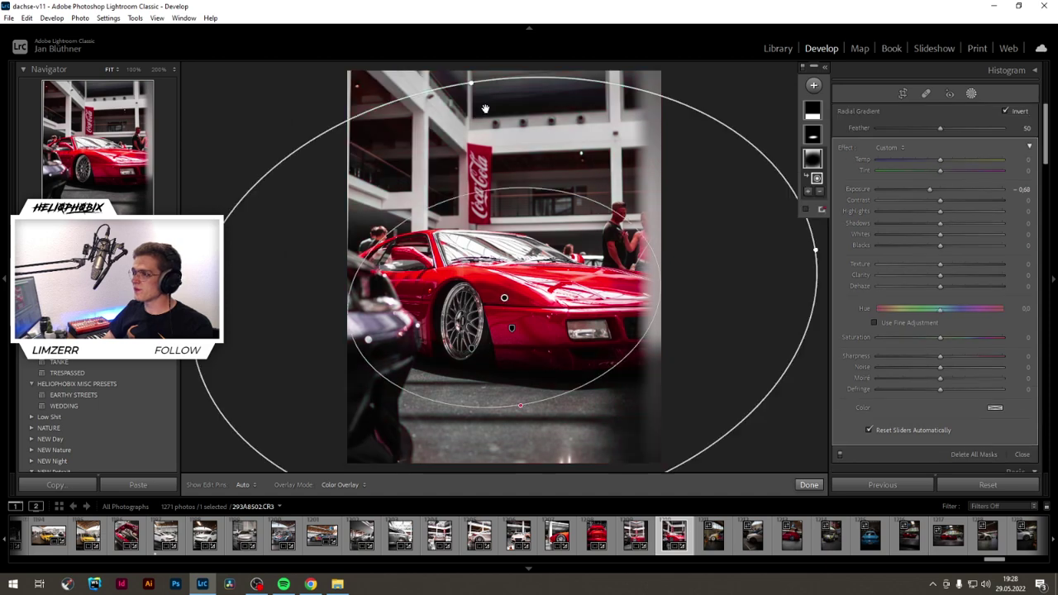
{"action": "left_click_drag", "start_coordinate": [472, 89], "coordinate": [520, 87]}
{"action": "left_click_drag", "start_coordinate": [634, 312], "coordinate": [571, 311]}
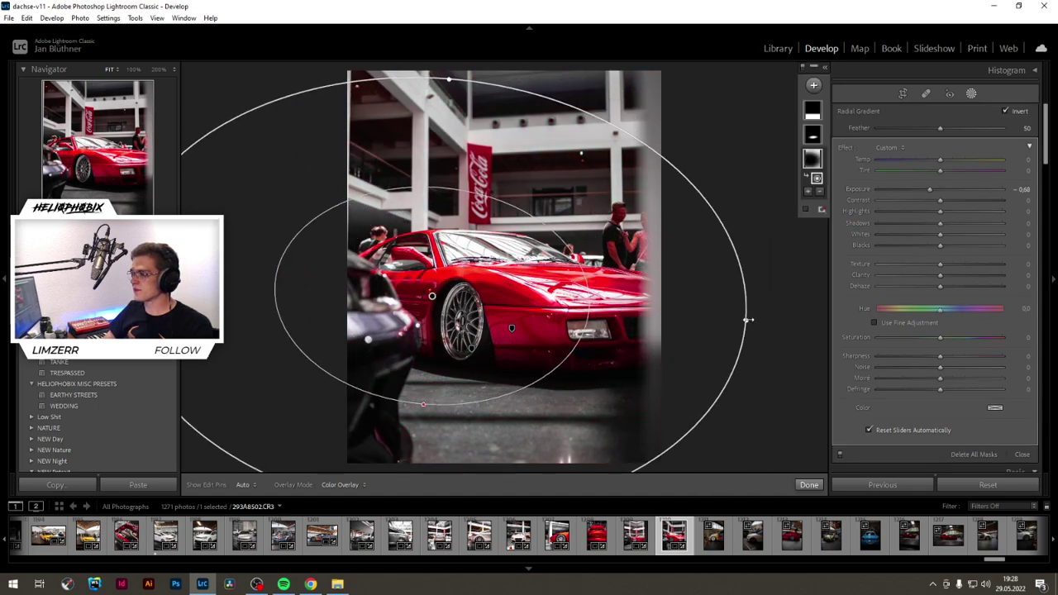
{"action": "left_click_drag", "start_coordinate": [748, 320], "coordinate": [827, 320]}
{"action": "left_click_drag", "start_coordinate": [554, 323], "coordinate": [620, 329]}
Step: Move the small brightening radial mask onto the red car's lower body and widen it to span wheel and bumper
{"action": "left_click", "coordinate": [512, 330]}
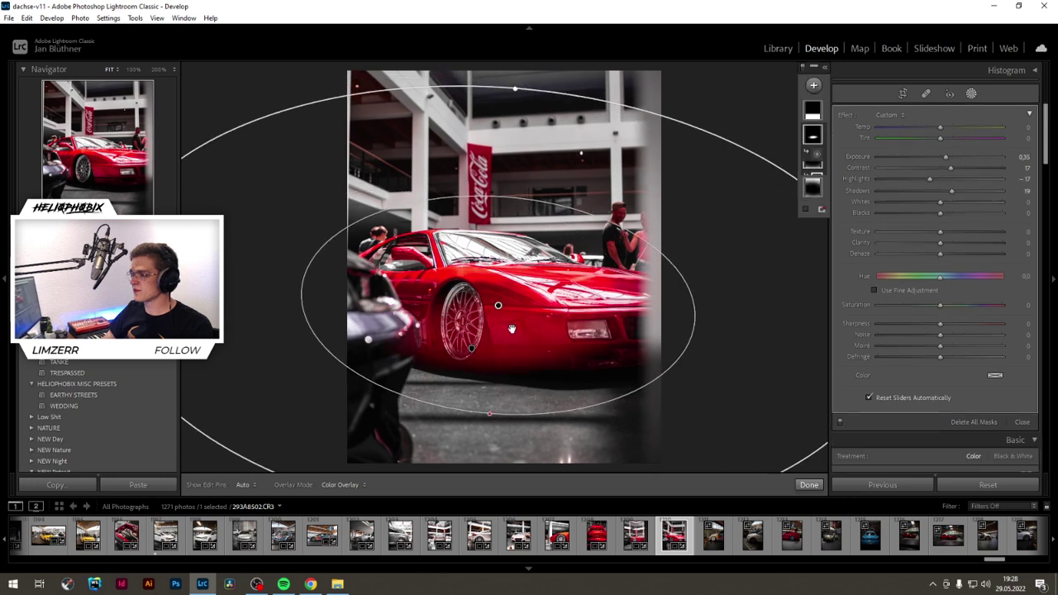
{"action": "left_click_drag", "start_coordinate": [507, 326], "coordinate": [520, 346]}
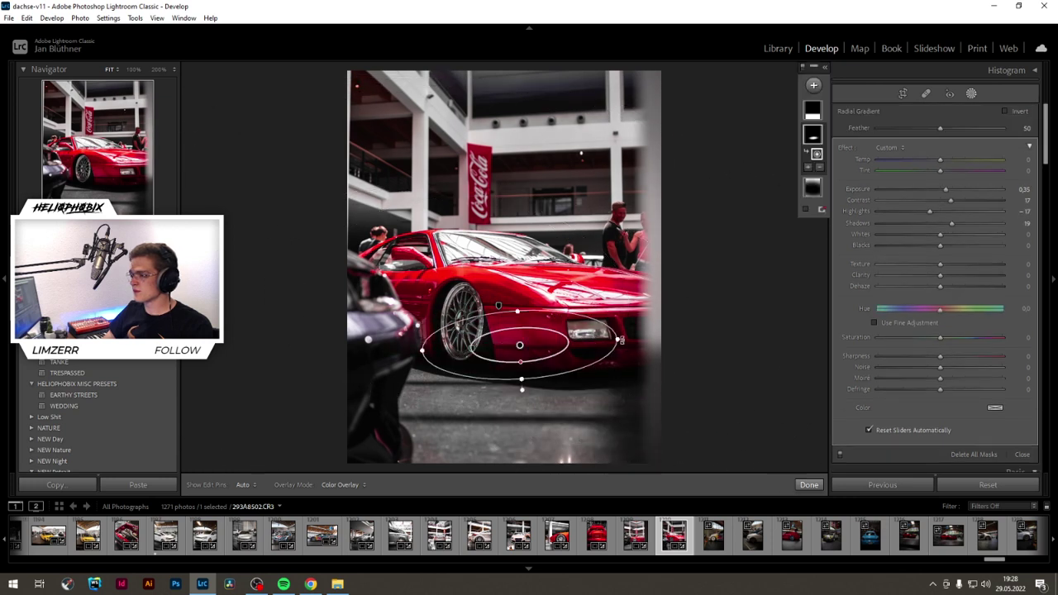
{"action": "left_click_drag", "start_coordinate": [622, 341], "coordinate": [670, 352]}
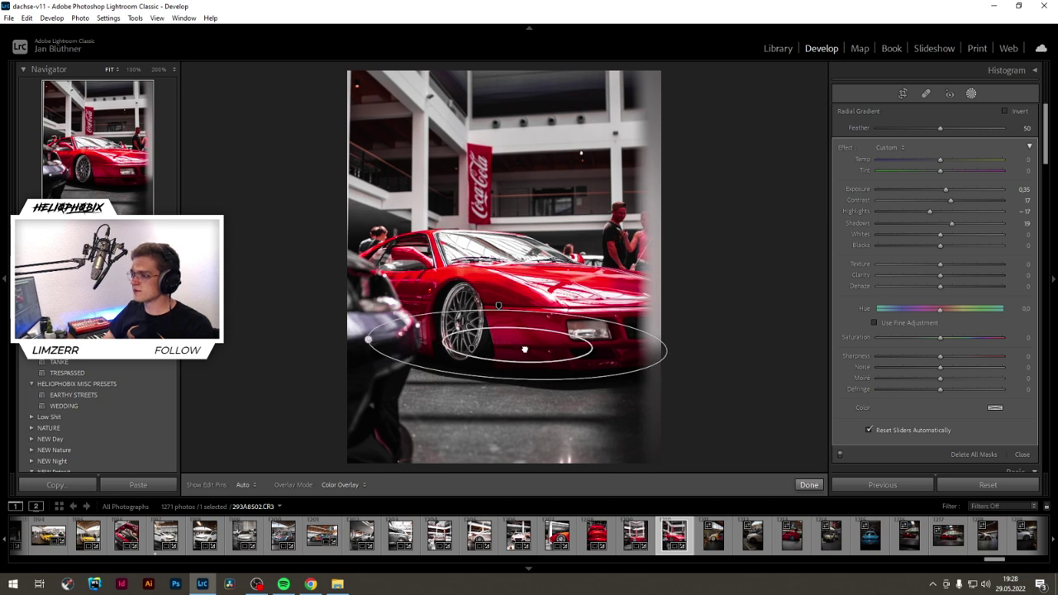
Step: Align the floor's linear gradient mask just under the red car with a slight tilt, and set its exposure to −1,95
{"action": "left_click", "coordinate": [813, 111]}
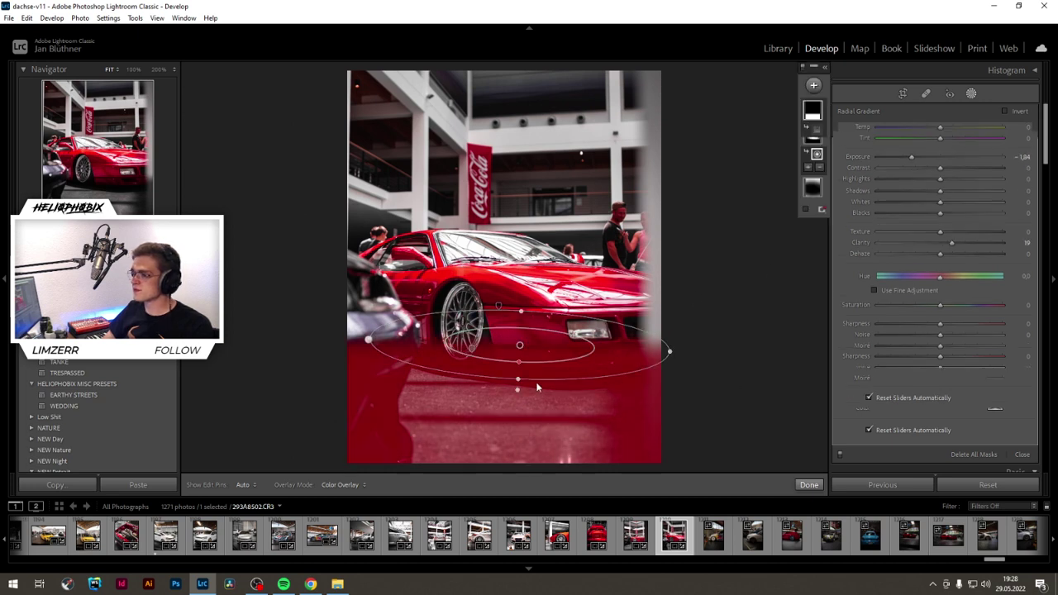
{"action": "left_click_drag", "start_coordinate": [483, 353], "coordinate": [703, 504]}
{"action": "left_click_drag", "start_coordinate": [470, 353], "coordinate": [470, 378]}
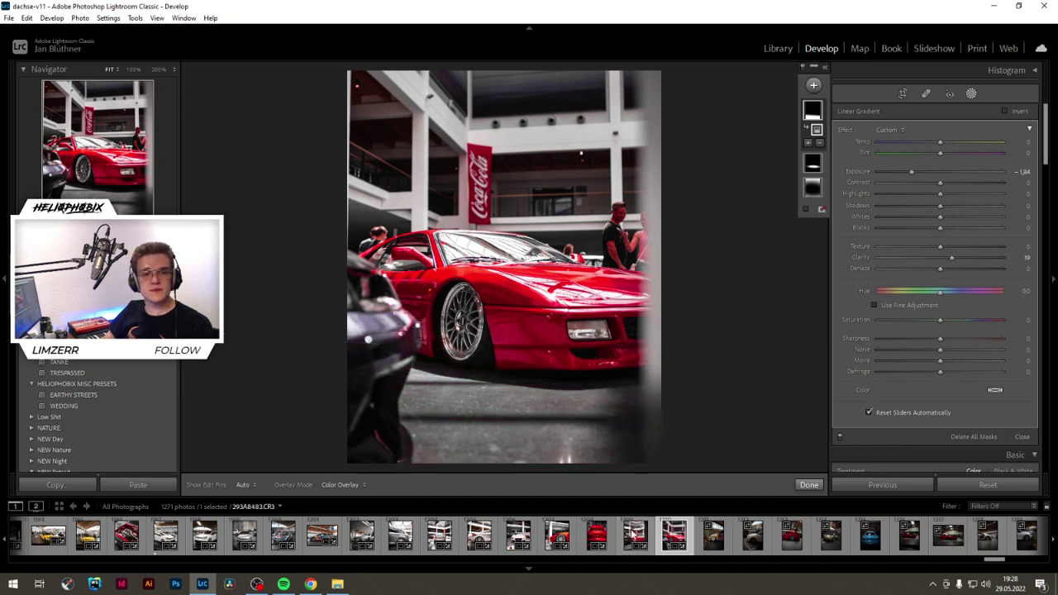
{"action": "left_click_drag", "start_coordinate": [688, 386], "coordinate": [686, 382]}
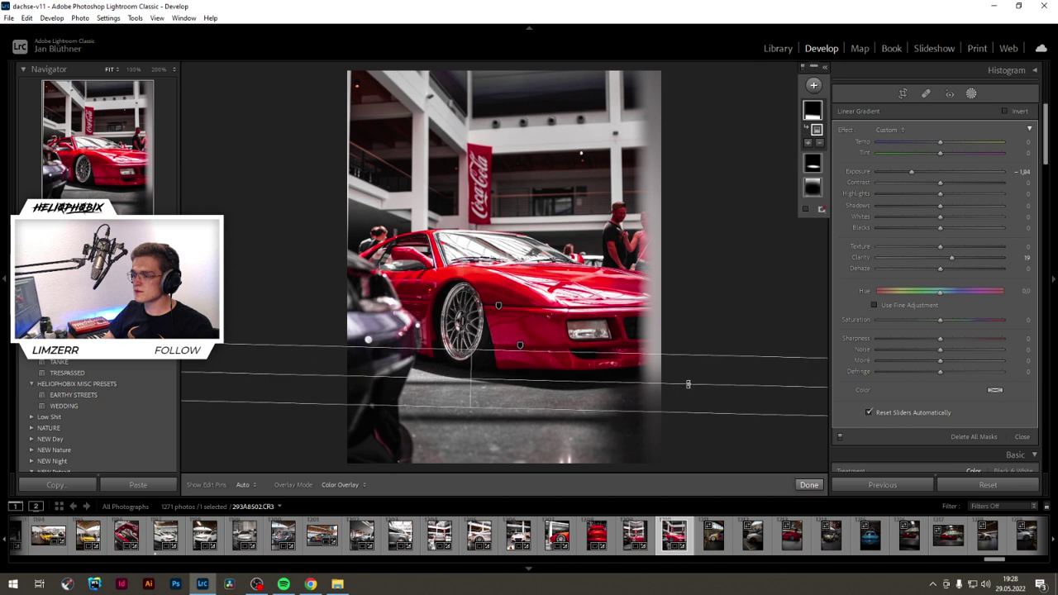
{"action": "left_click_drag", "start_coordinate": [472, 378], "coordinate": [472, 382]}
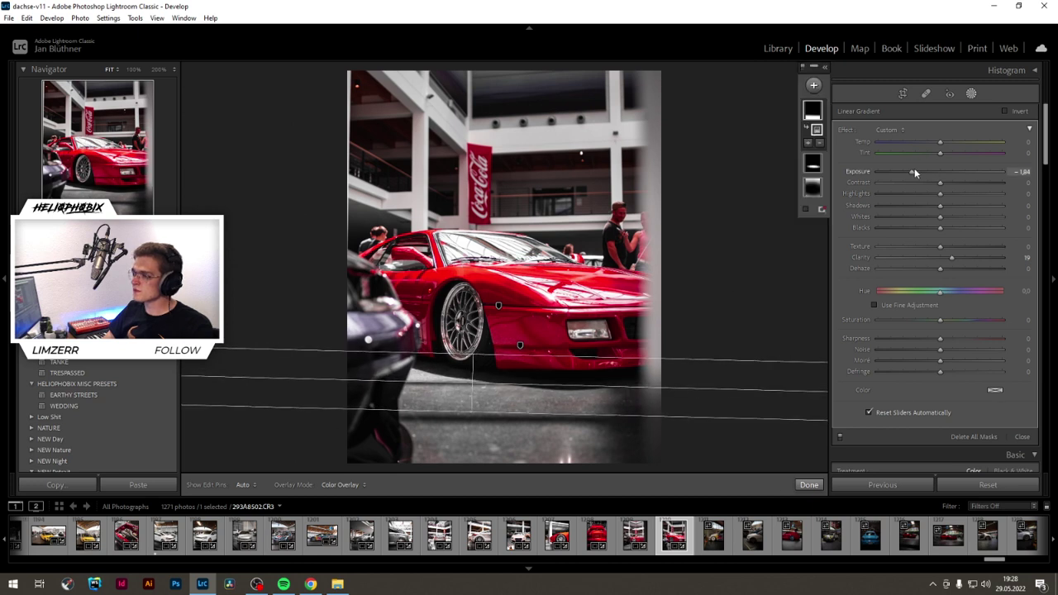
{"action": "left_click_drag", "start_coordinate": [915, 169], "coordinate": [910, 171]}
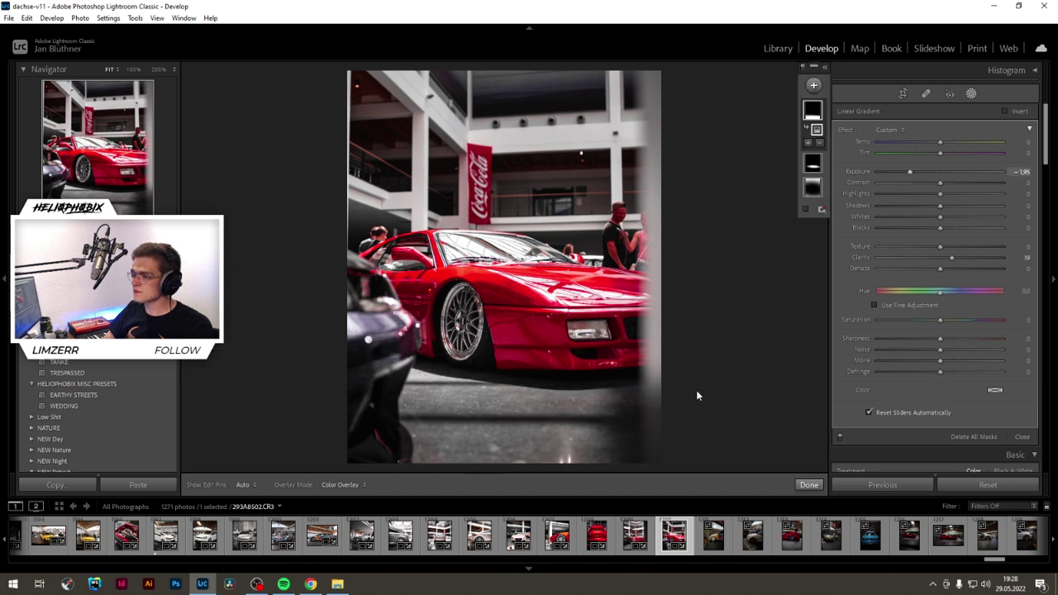
{"action": "left_click_drag", "start_coordinate": [709, 393], "coordinate": [708, 411]}
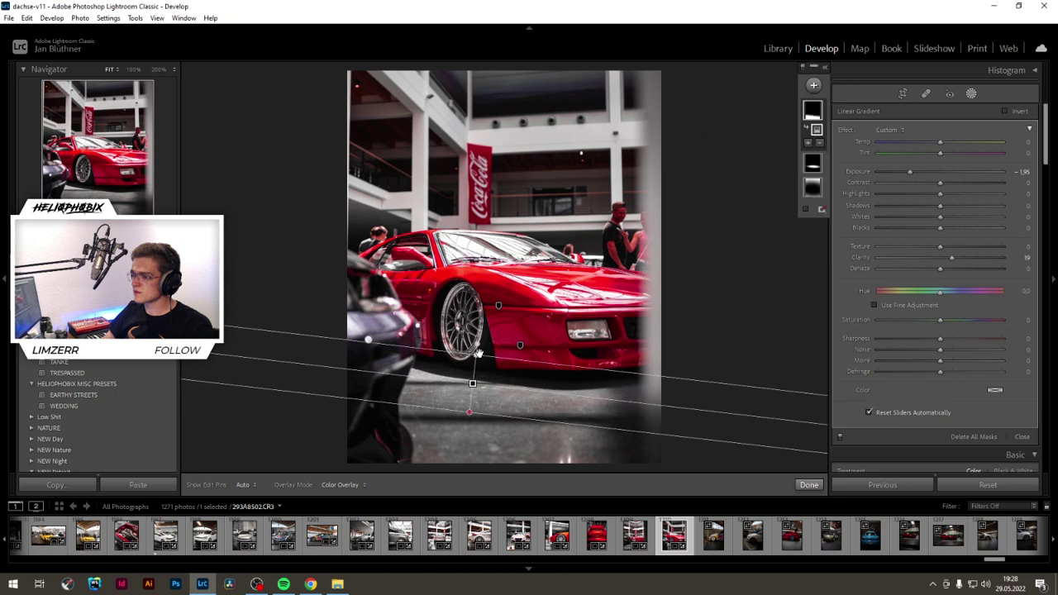
{"action": "left_click_drag", "start_coordinate": [478, 356], "coordinate": [478, 348]}
{"action": "left_click_drag", "start_coordinate": [707, 408], "coordinate": [708, 392]}
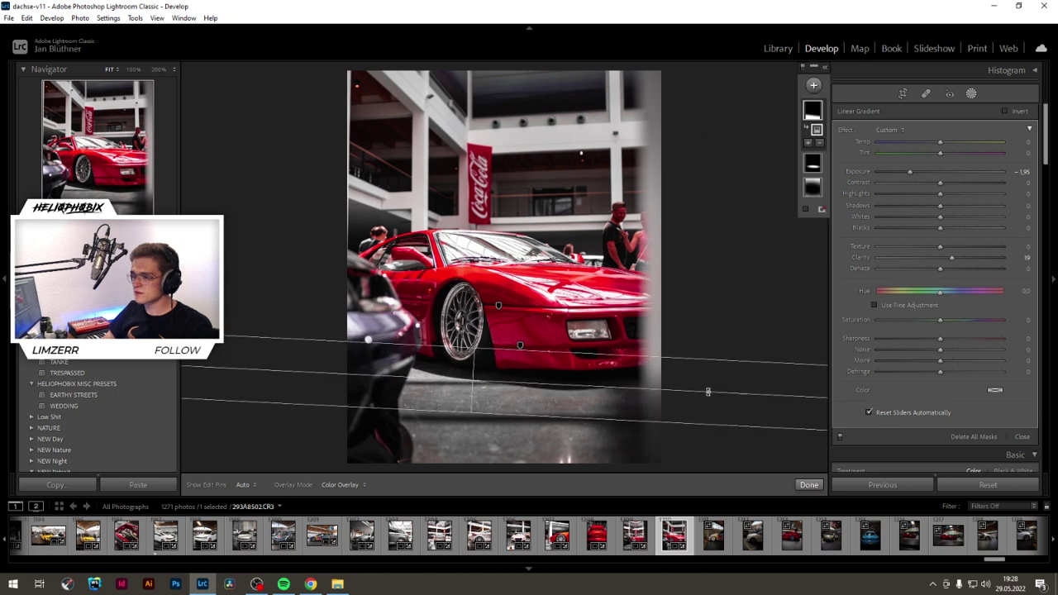
Step: Finish masking and set the photo's overall exposure to +1,43
{"action": "left_click", "coordinate": [809, 484]}
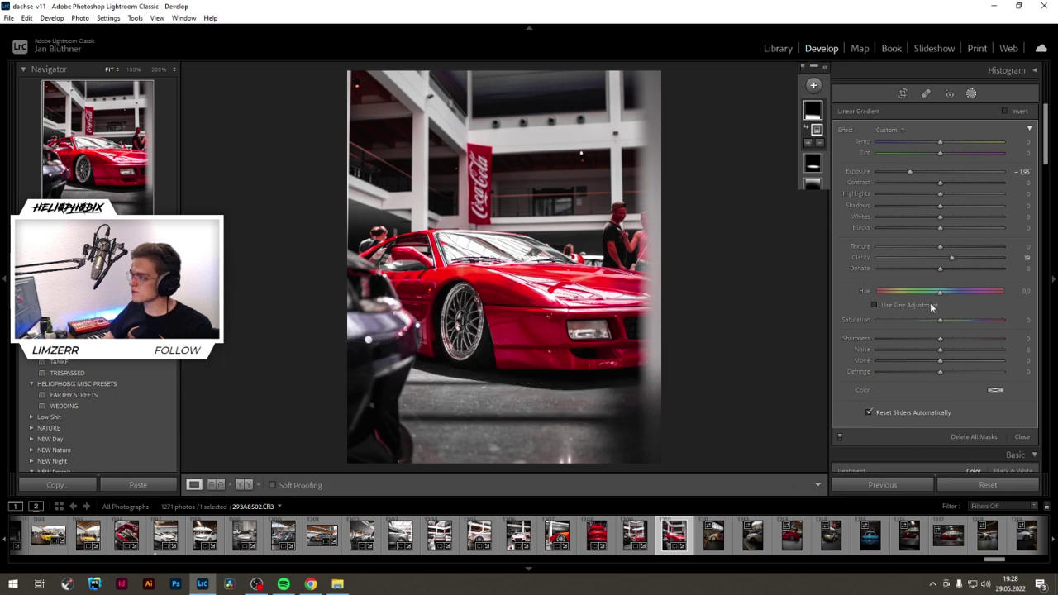
{"action": "left_click_drag", "start_coordinate": [959, 229], "coordinate": [960, 230]}
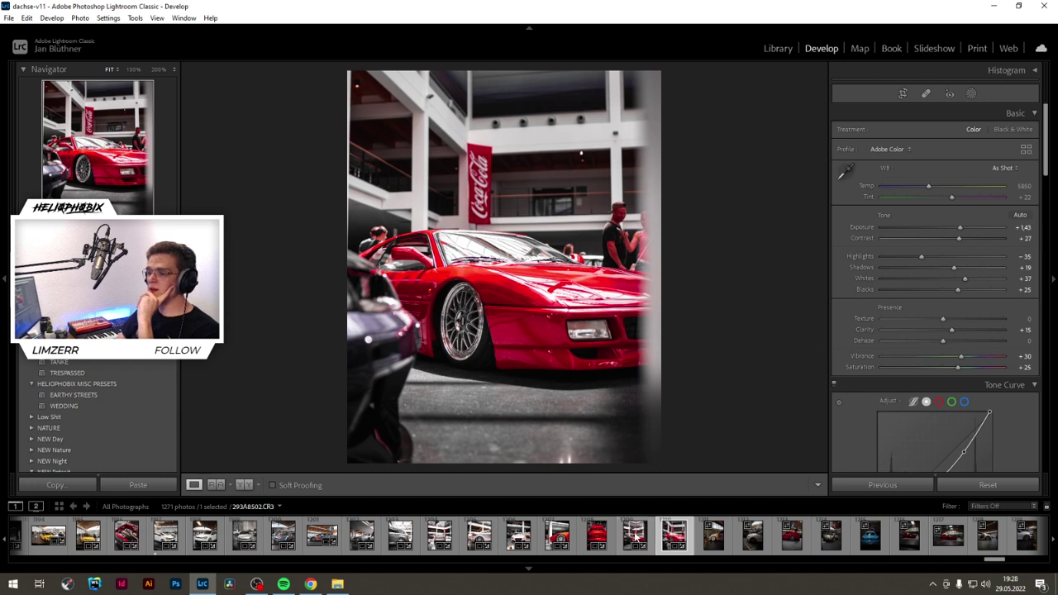
Step: Remove the next photo, showing the white Red Bull rally car, from the Lightroom catalog
{"action": "left_click", "coordinate": [708, 528]}
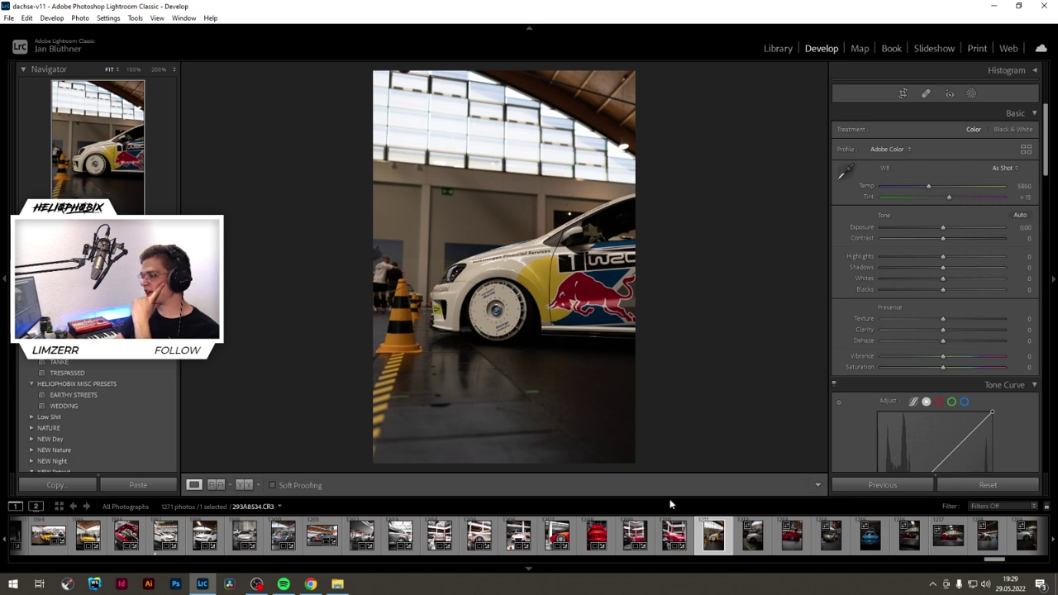
{"action": "key", "text": "Delete"}
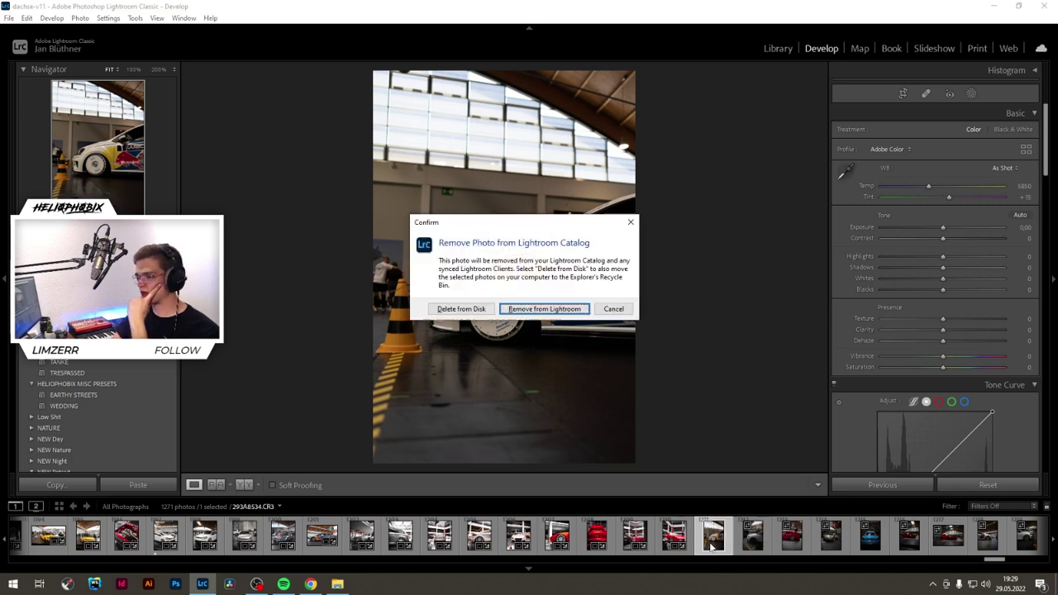
{"action": "key", "text": "Return"}
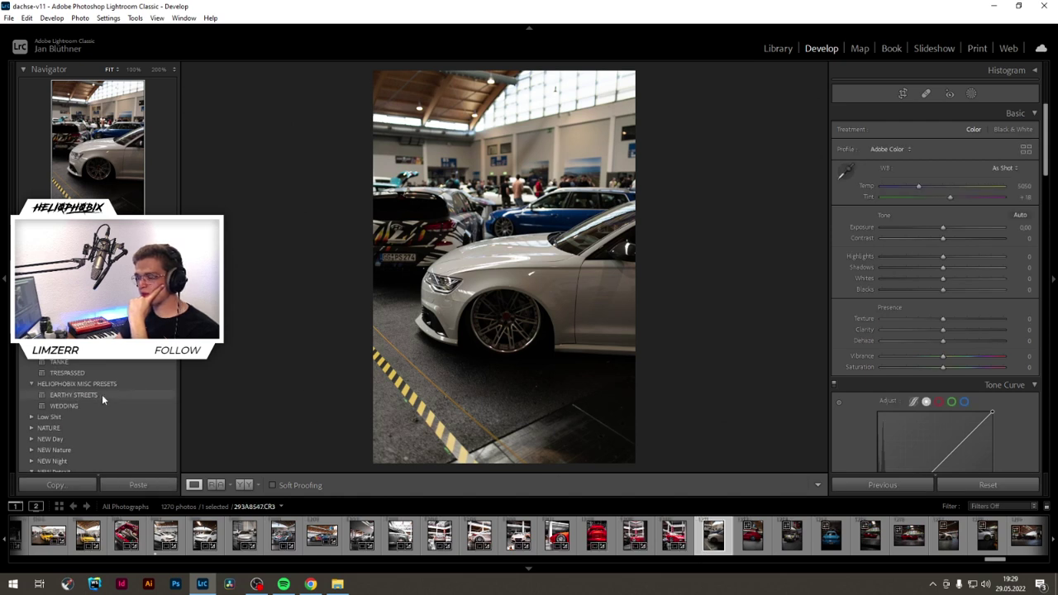
{"action": "mouse_move", "coordinate": [103, 394]}
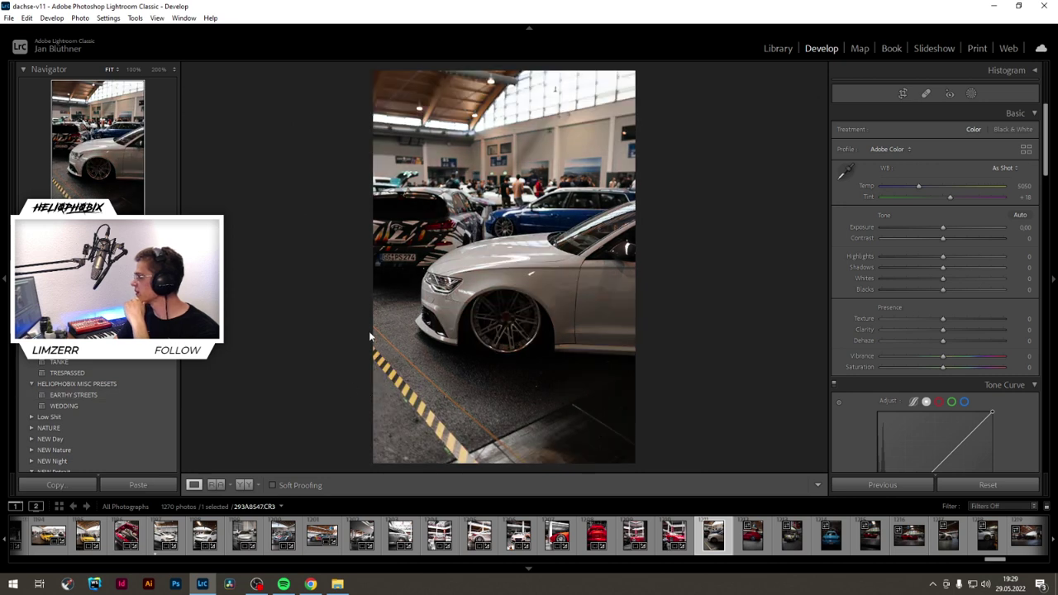
Step: Close and relaunch Spotify, and return to Lightroom Classic
{"action": "left_click", "coordinate": [283, 584]}
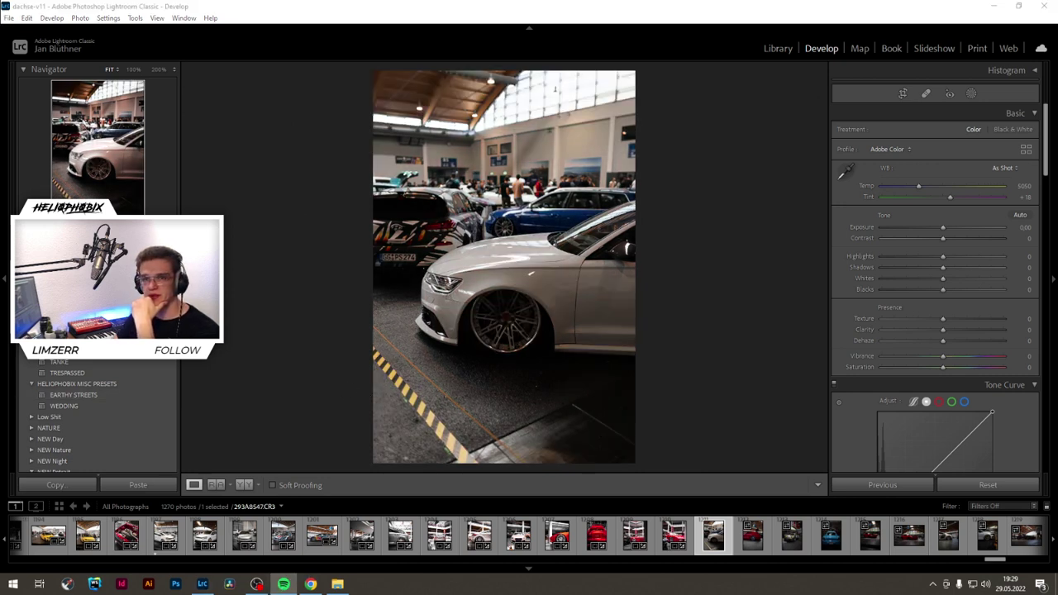
{"action": "key", "text": "alt+F4"}
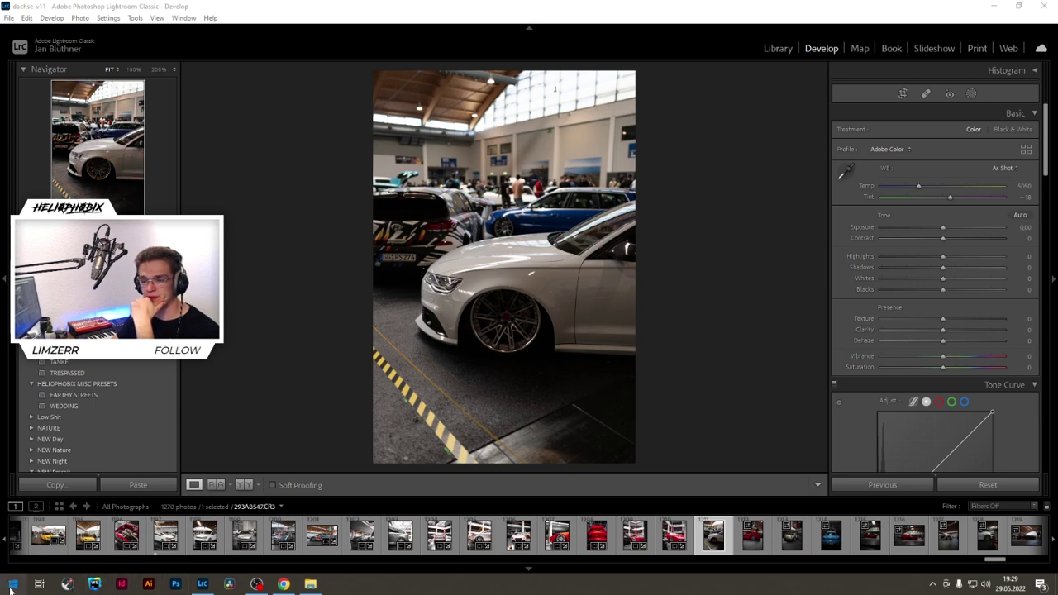
{"action": "left_click", "coordinate": [11, 585]}
{"action": "type", "text": "sp"}
{"action": "key", "text": "Return"}
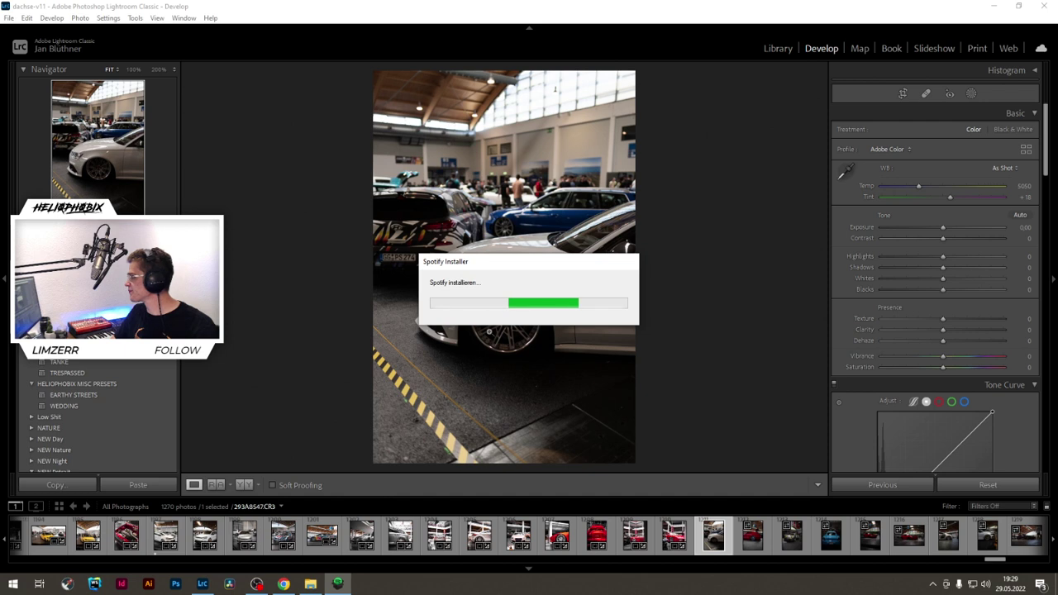
{"action": "left_click", "coordinate": [406, 8]}
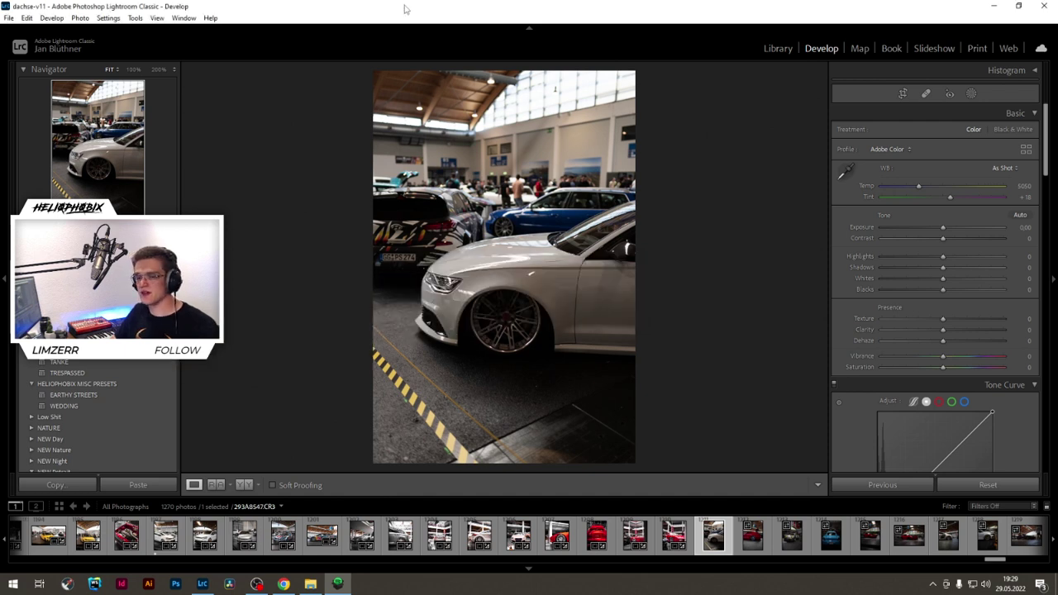
Step: Apply the EARTHY STREETS preset to the white Audi photo and correct its white balance to temperature 4624 and tint +15
{"action": "left_click", "coordinate": [73, 395]}
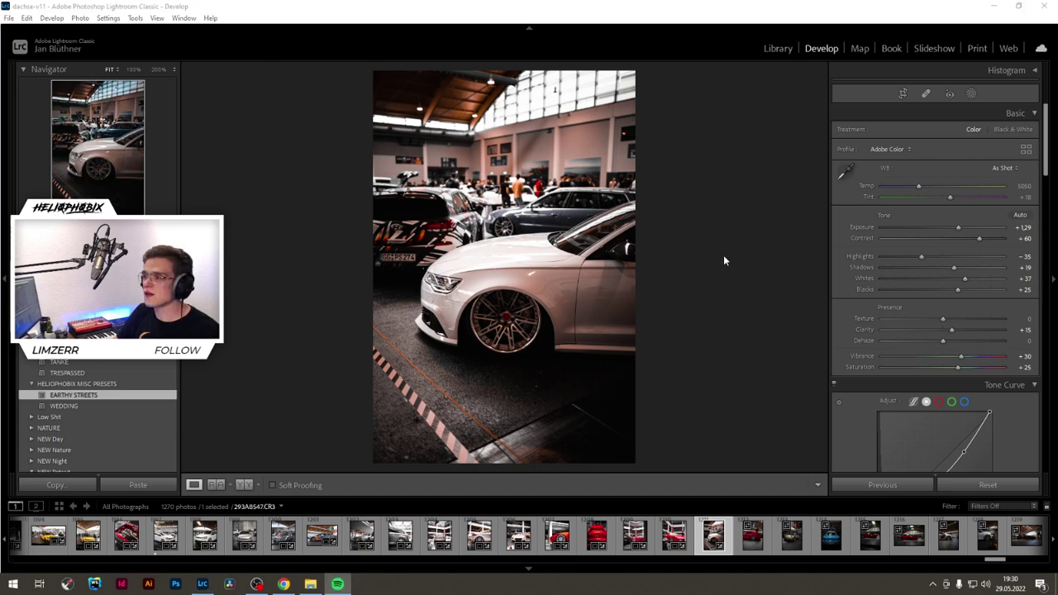
{"action": "left_click", "coordinate": [845, 171]}
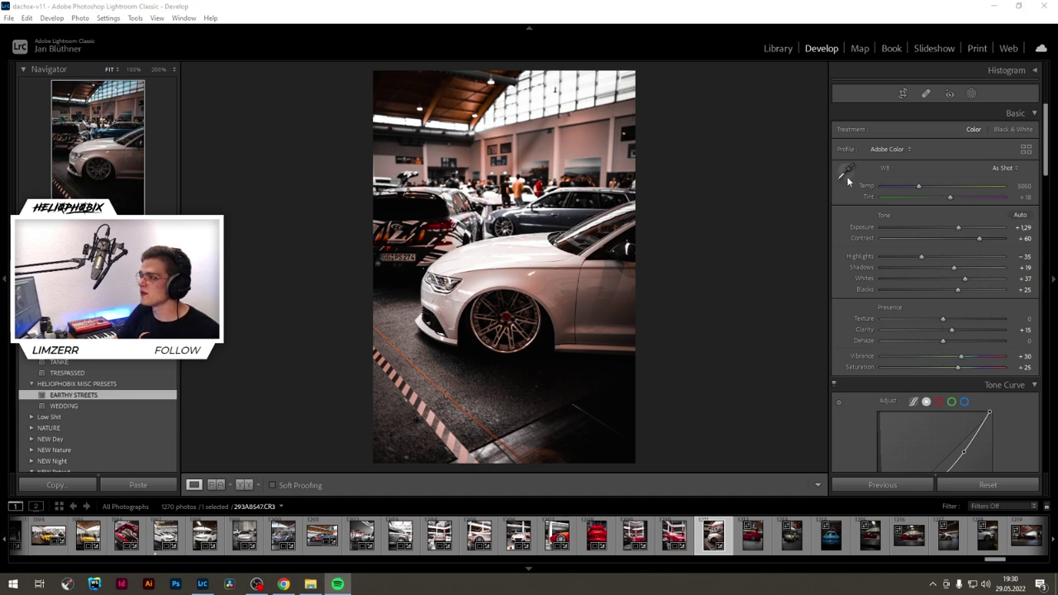
{"action": "left_click", "coordinate": [535, 246]}
{"action": "left_click", "coordinate": [844, 171]}
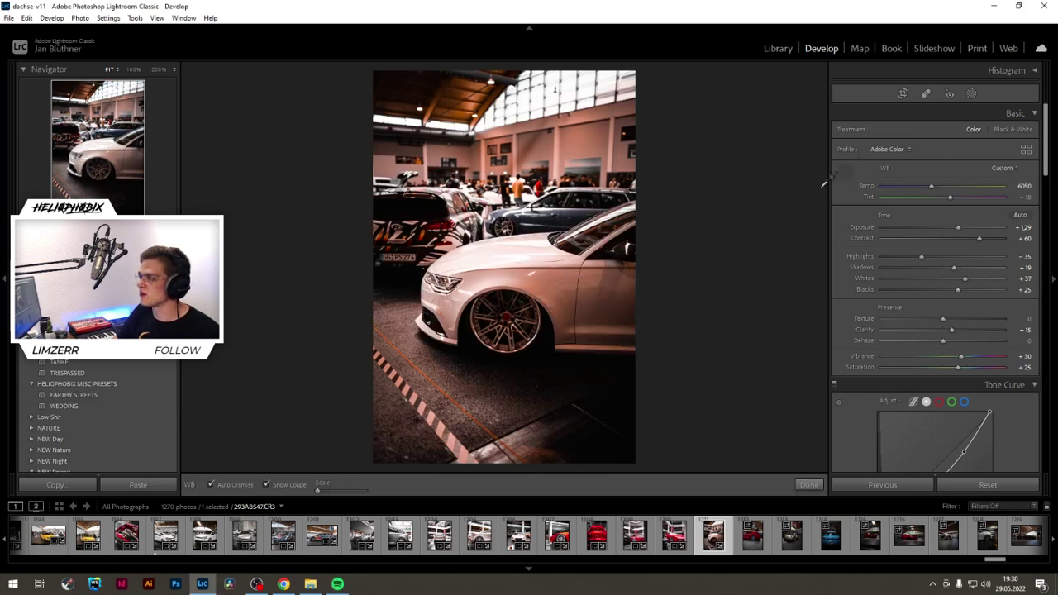
{"action": "left_click", "coordinate": [511, 277]}
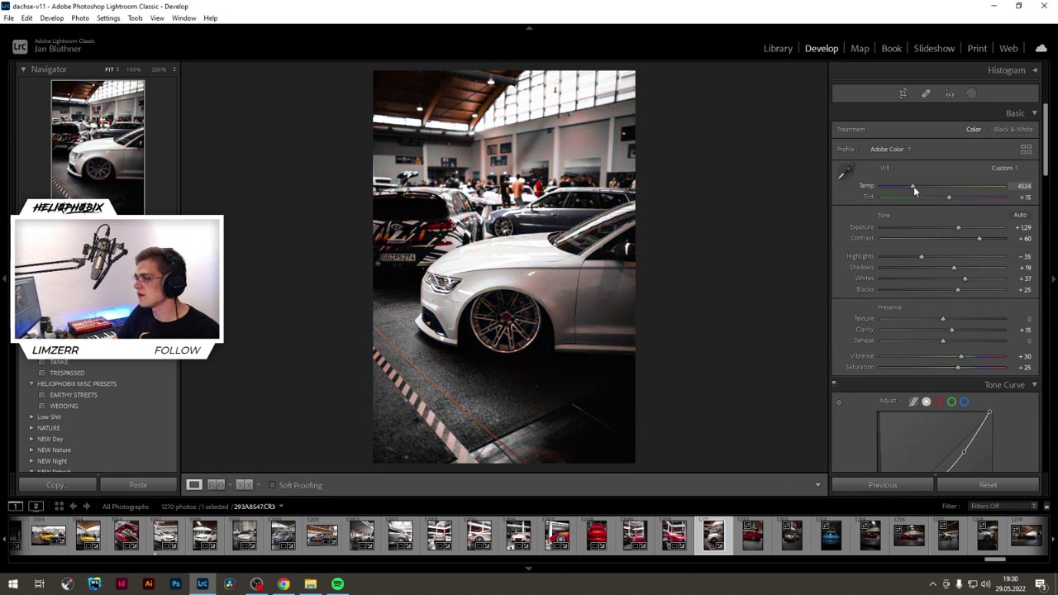
{"action": "left_click_drag", "start_coordinate": [914, 190], "coordinate": [915, 191]}
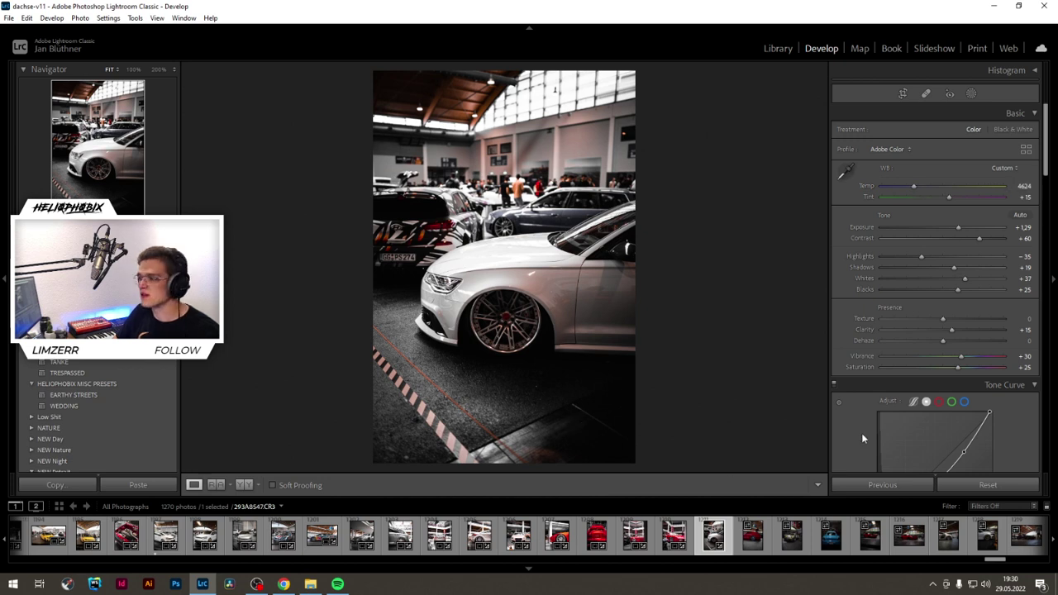
{"action": "left_click", "coordinate": [338, 583]}
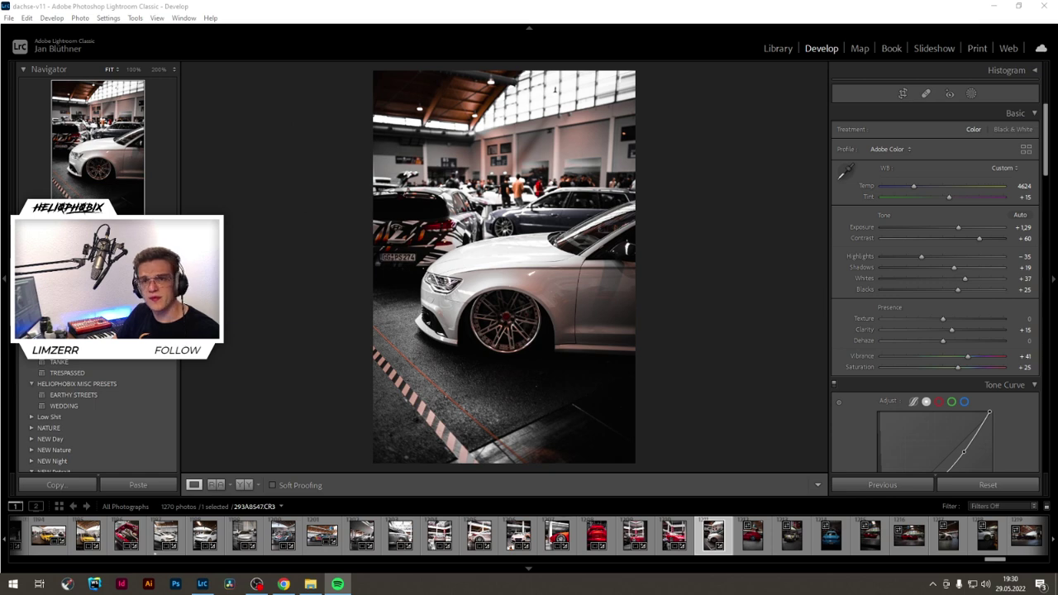
{"action": "left_click", "coordinate": [223, 133]}
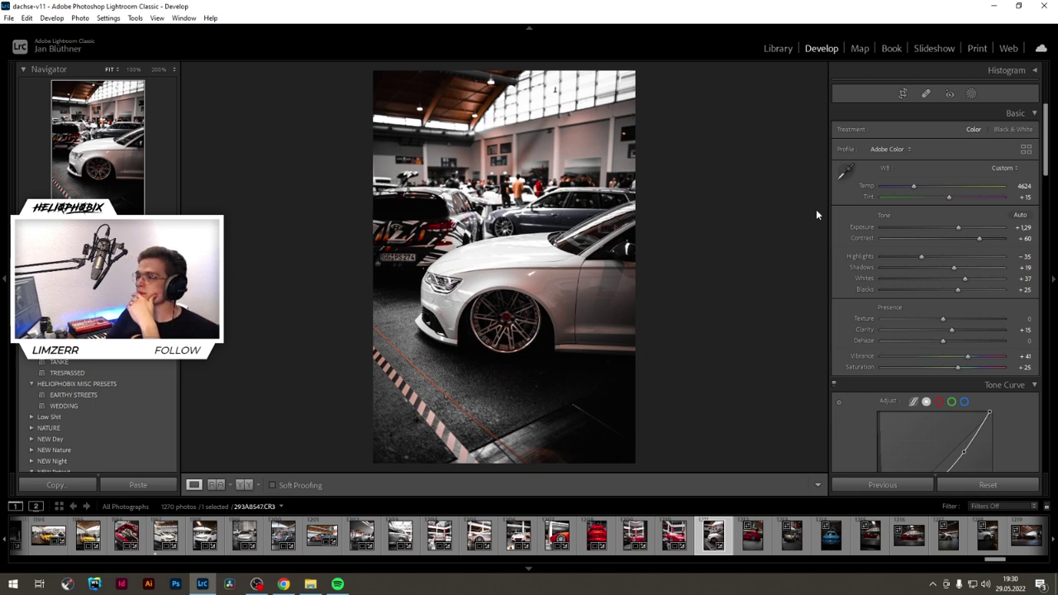
{"action": "left_click", "coordinate": [902, 94]}
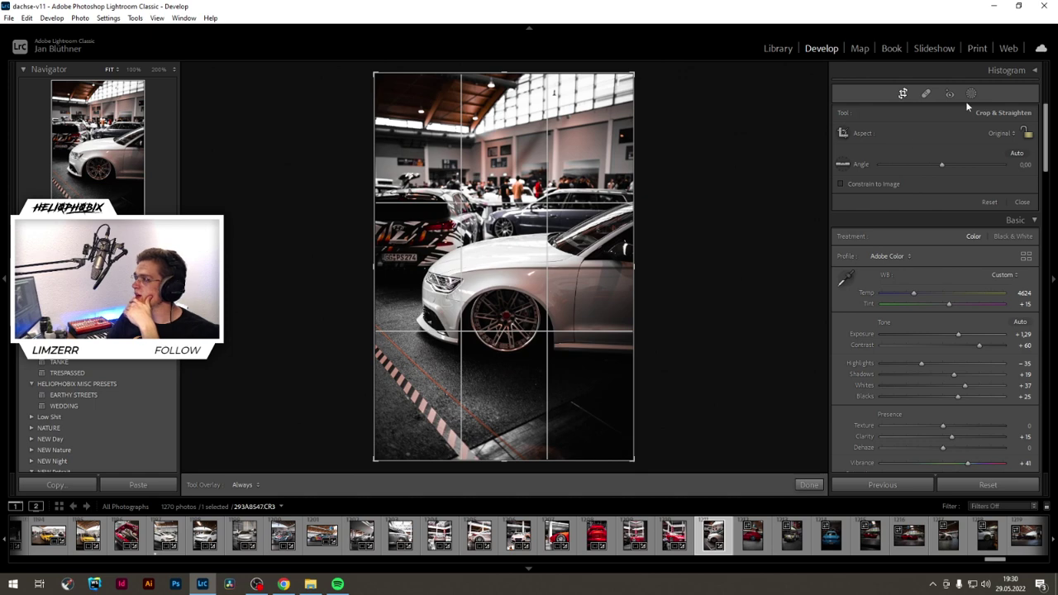
{"action": "key", "text": "r"}
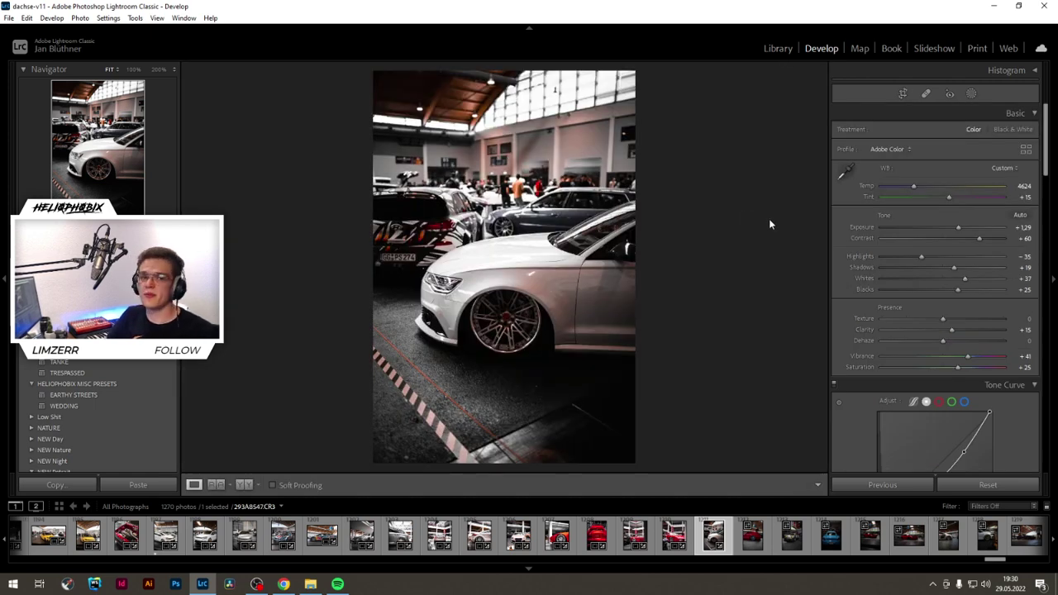
Step: Reshape the brightening radial mask into a wide ellipse over the front wheel and door, with exposure 0,78 and shadows 22
{"action": "left_click", "coordinate": [971, 94]}
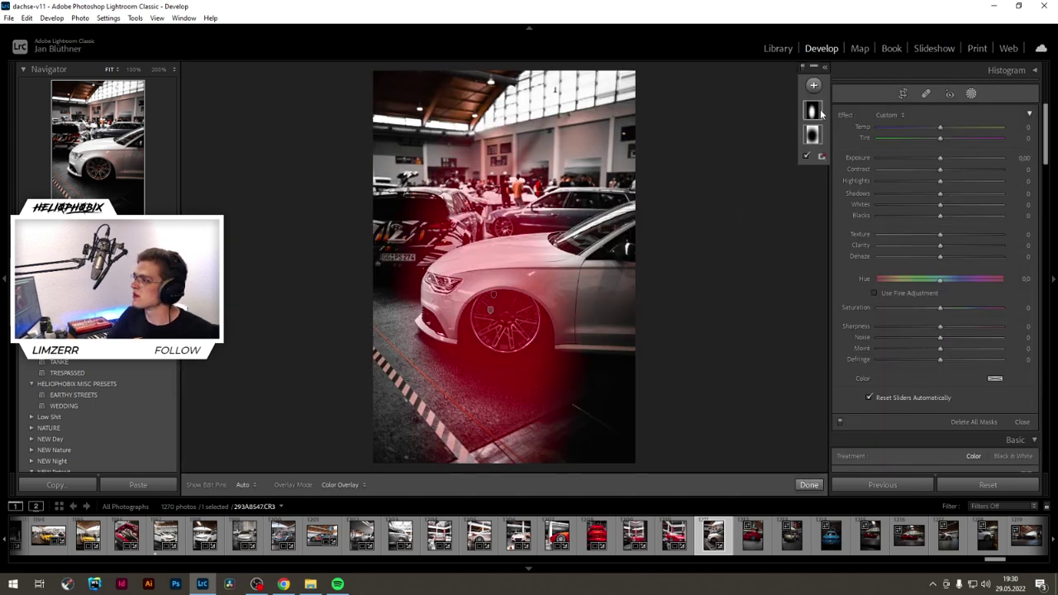
{"action": "left_click", "coordinate": [490, 310]}
{"action": "left_click_drag", "start_coordinate": [566, 305], "coordinate": [485, 407]}
{"action": "left_click_drag", "start_coordinate": [492, 310], "coordinate": [548, 330]}
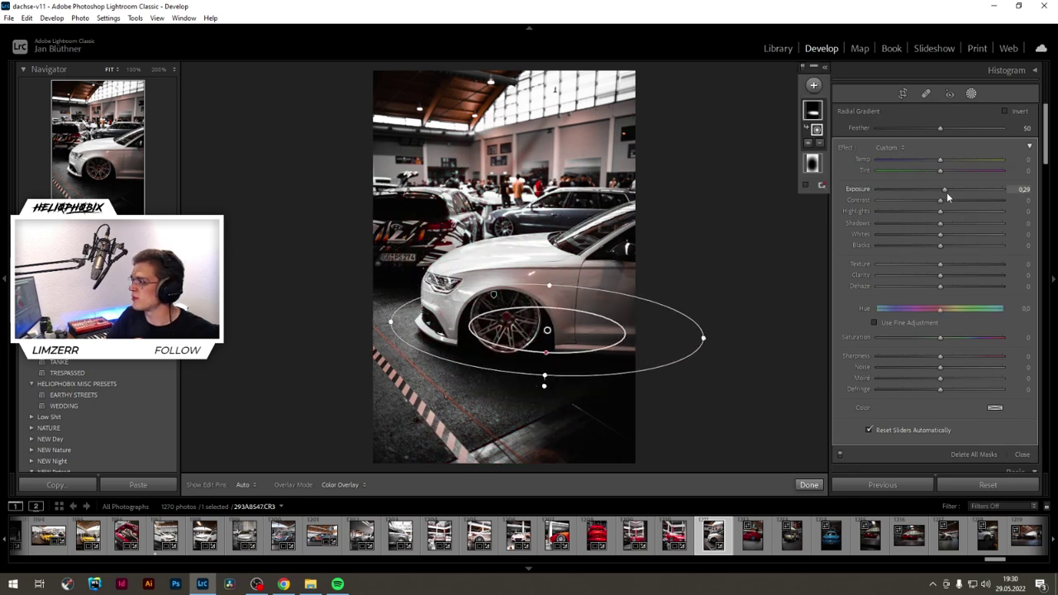
{"action": "left_click_drag", "start_coordinate": [945, 190], "coordinate": [958, 225]}
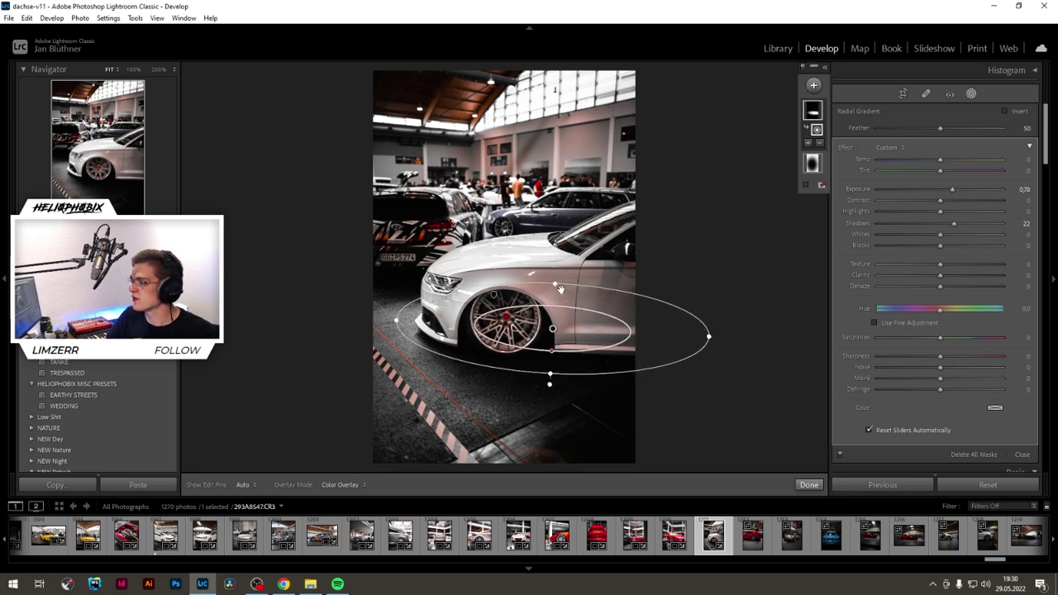
{"action": "left_click_drag", "start_coordinate": [557, 335], "coordinate": [563, 327]}
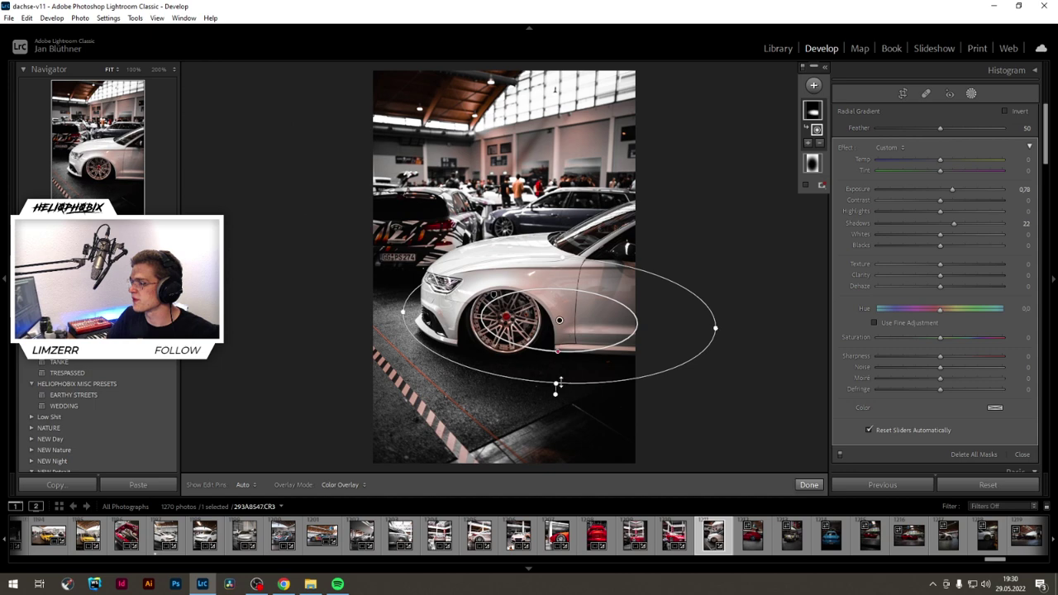
{"action": "left_click_drag", "start_coordinate": [560, 383], "coordinate": [561, 389]}
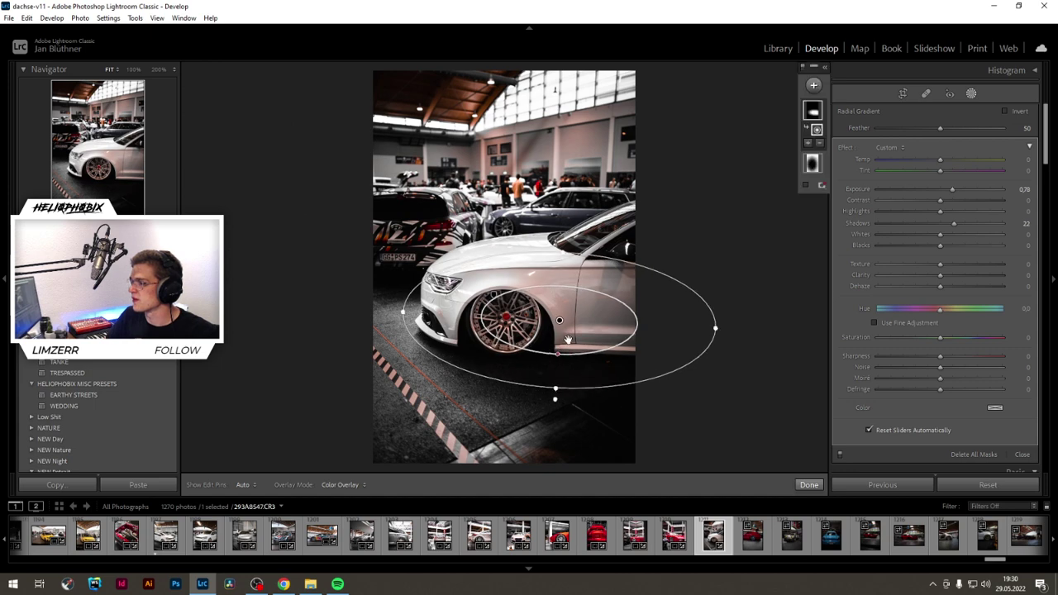
Step: Enlarge the inverted radial gradient into a wide ellipse centred on the white car so only the photo's outer areas are darkened
{"action": "left_click", "coordinate": [817, 150]}
{"action": "left_click_drag", "start_coordinate": [643, 294], "coordinate": [485, 432]}
{"action": "left_click_drag", "start_coordinate": [683, 303], "coordinate": [826, 298]}
{"action": "left_click_drag", "start_coordinate": [493, 295], "coordinate": [492, 351]}
{"action": "left_click_drag", "start_coordinate": [478, 209], "coordinate": [480, 62]}
{"action": "left_click_drag", "start_coordinate": [492, 352], "coordinate": [474, 304]}
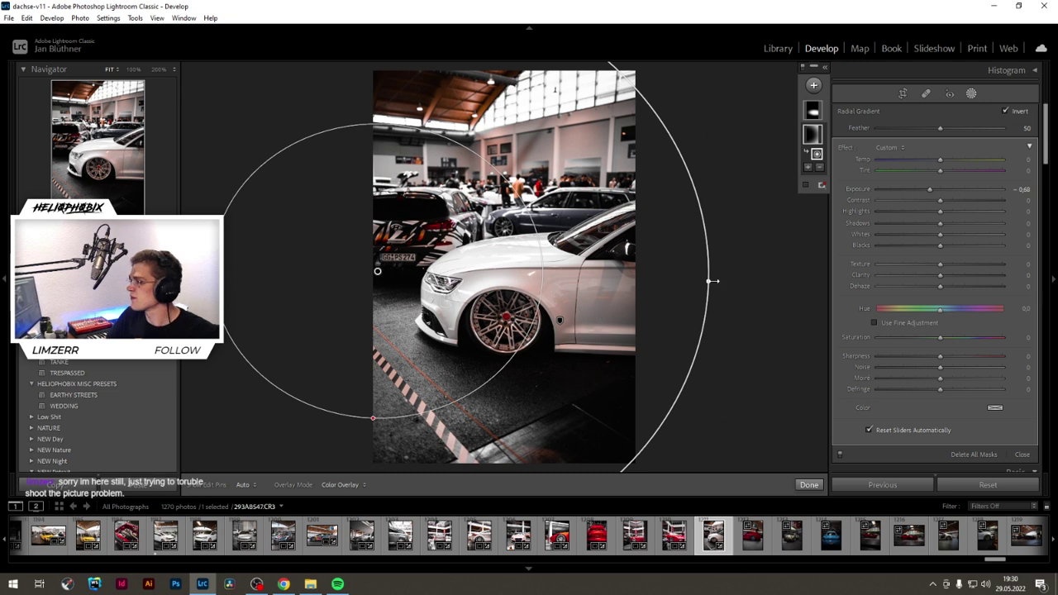
{"action": "left_click_drag", "start_coordinate": [708, 281], "coordinate": [932, 276]}
{"action": "left_click_drag", "start_coordinate": [478, 308], "coordinate": [597, 290]}
{"action": "key", "text": "o"}
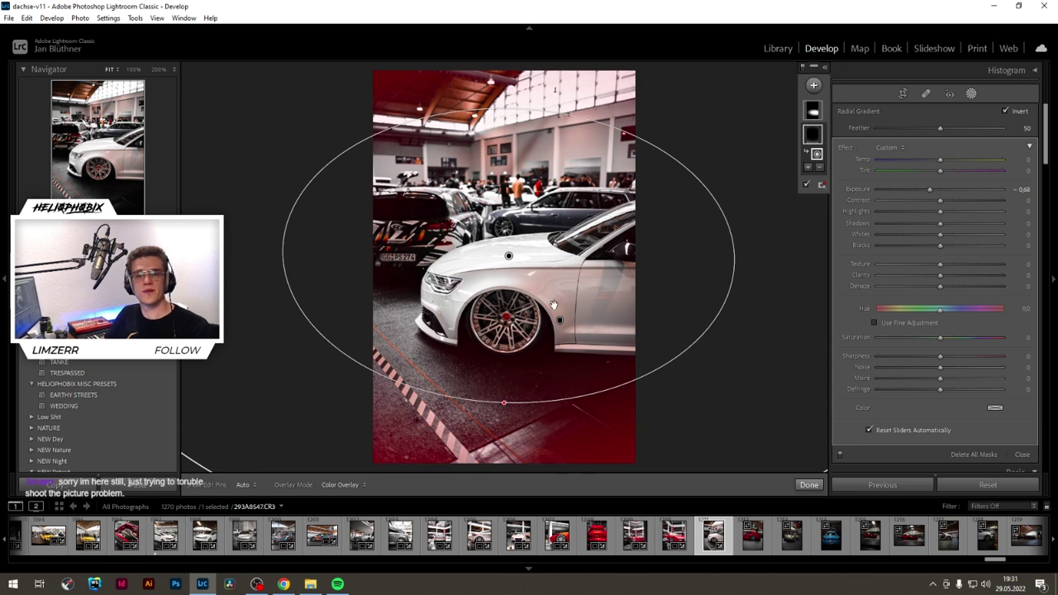
{"action": "left_click_drag", "start_coordinate": [456, 305], "coordinate": [494, 318]}
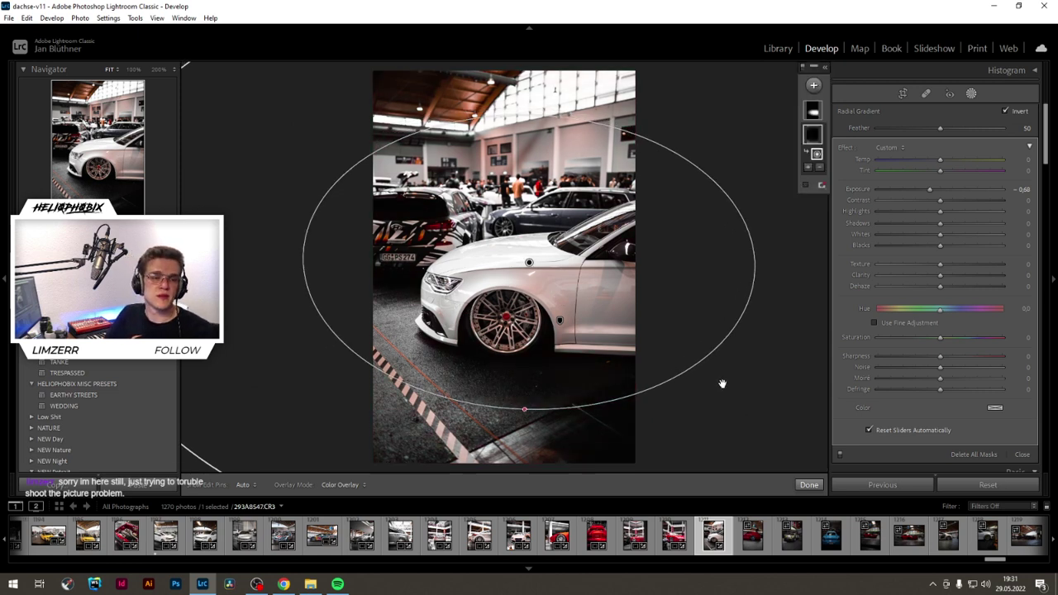
Step: Narrow the wheel's radial mask slightly, finish masking, and set the photo's overall exposure to +1,43
{"action": "left_click", "coordinate": [560, 321]}
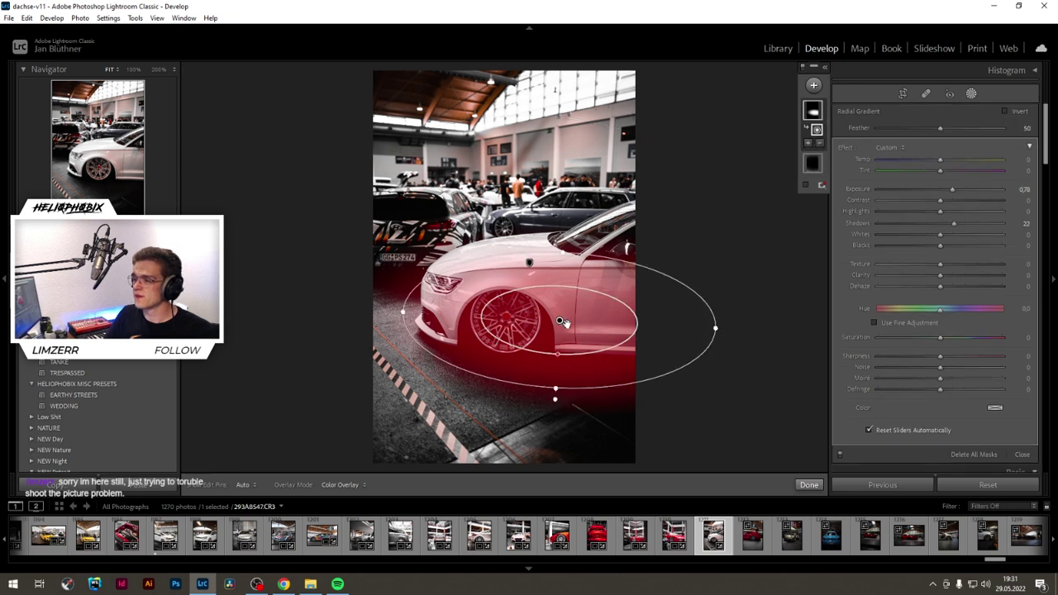
{"action": "left_click_drag", "start_coordinate": [715, 328], "coordinate": [705, 327]}
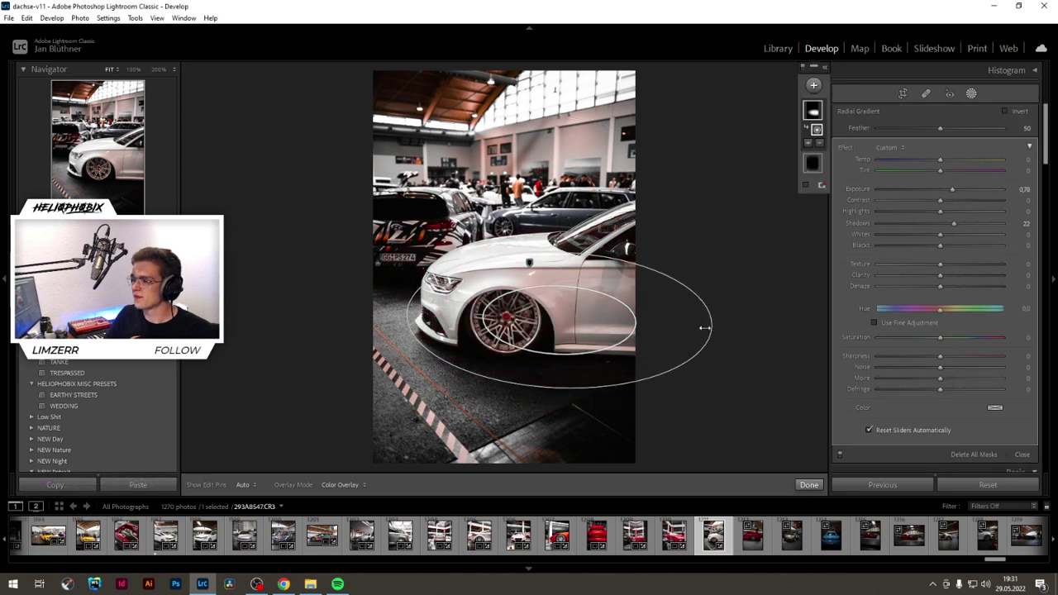
{"action": "left_click", "coordinate": [808, 485]}
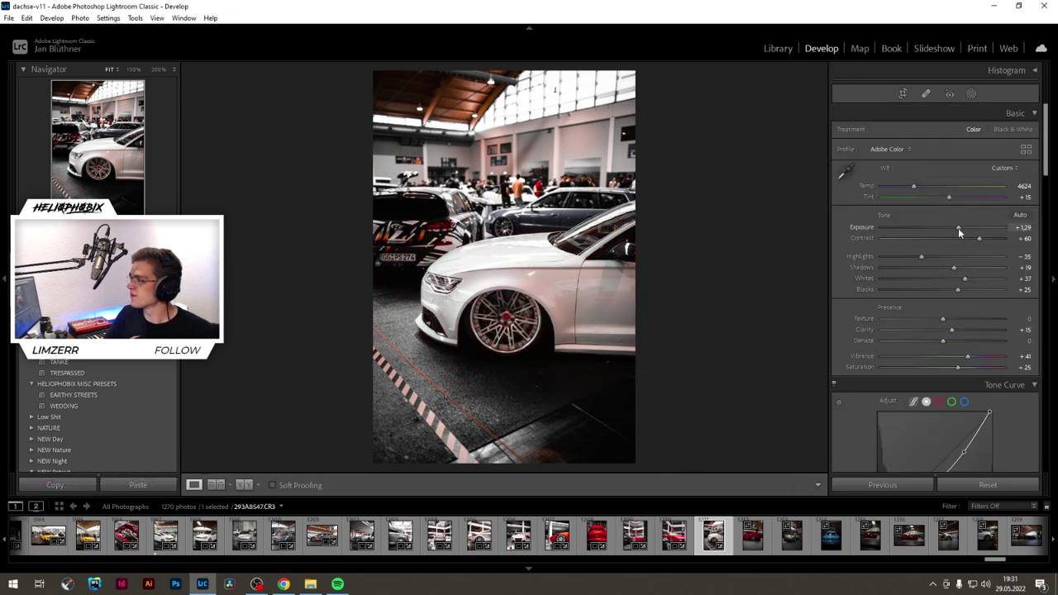
{"action": "left_click_drag", "start_coordinate": [958, 228], "coordinate": [960, 228]}
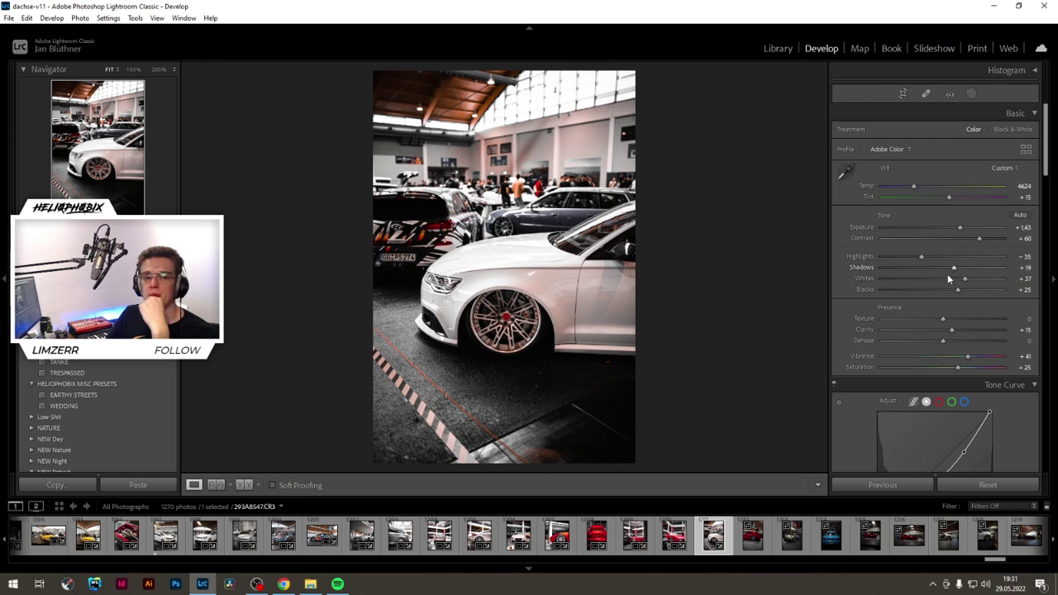
{"action": "left_click", "coordinate": [903, 94]}
{"action": "key", "text": "r"}
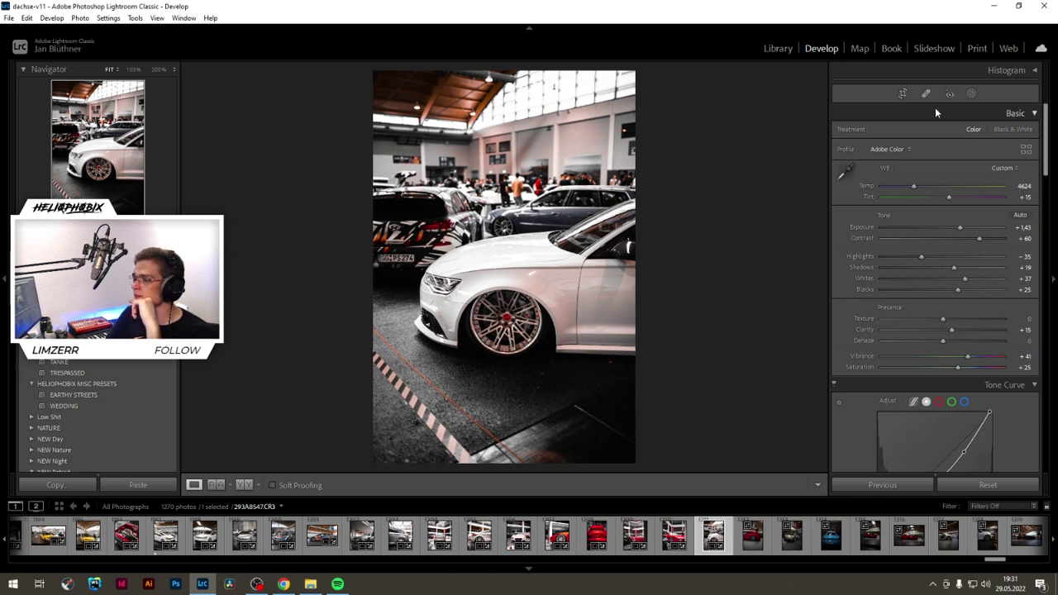
Step: Set the wheel's radial mask to exposure 1,13 and shadows 30, and fine-tune its position over the front wheel and door
{"action": "key", "text": "shift+w"}
{"action": "left_click", "coordinate": [560, 321]}
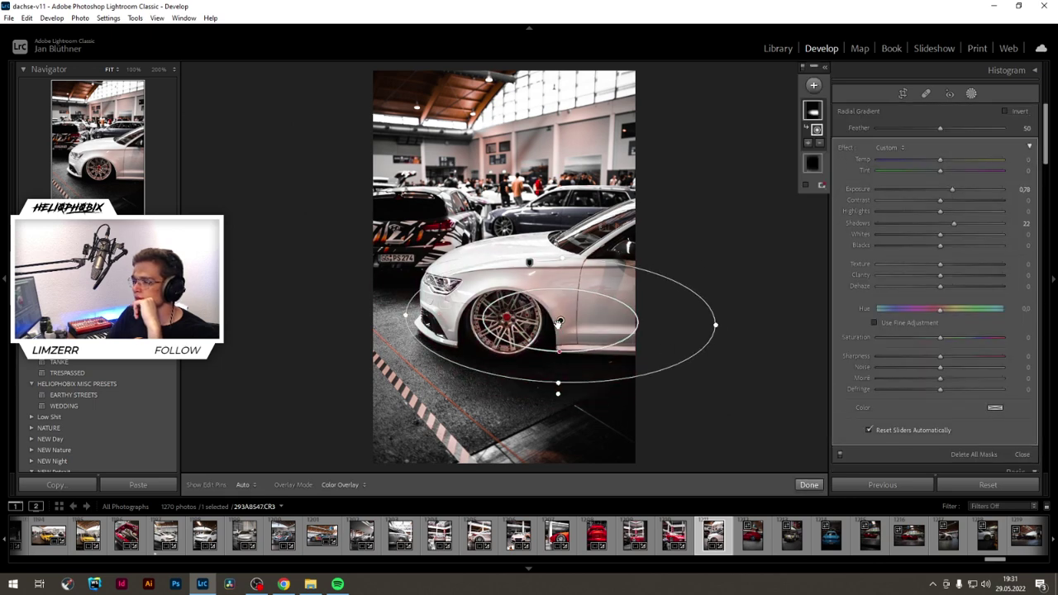
{"action": "left_click_drag", "start_coordinate": [953, 189], "coordinate": [958, 225]}
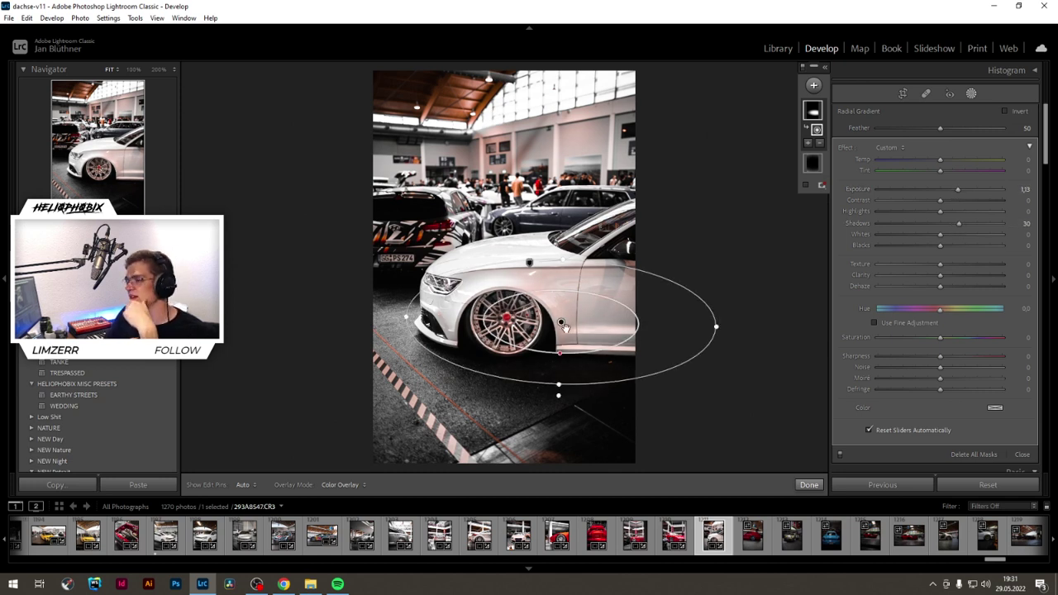
{"action": "left_click_drag", "start_coordinate": [566, 326], "coordinate": [565, 326]}
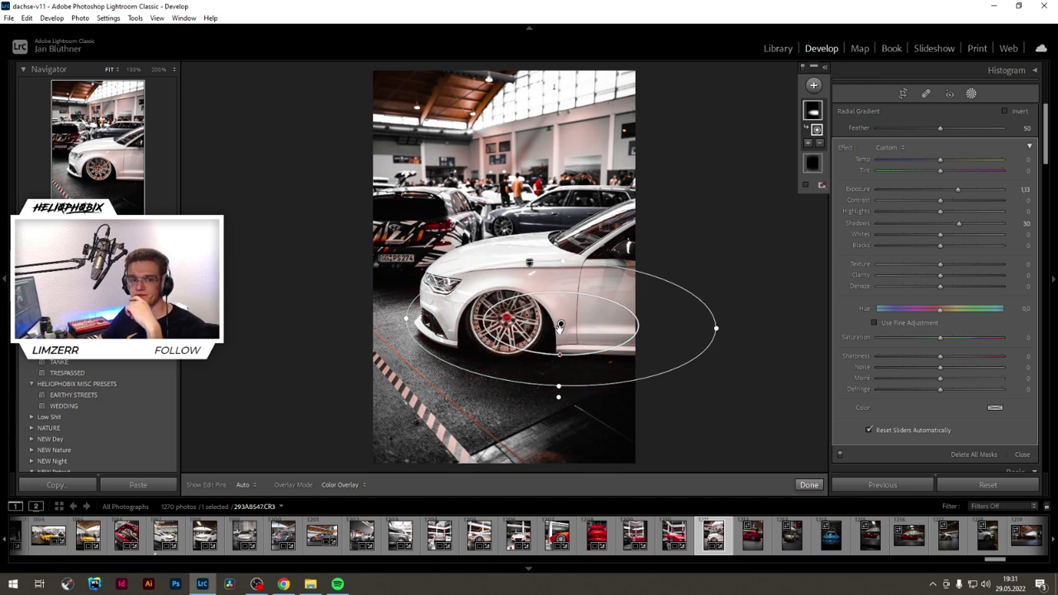
{"action": "left_click_drag", "start_coordinate": [559, 328], "coordinate": [562, 324]}
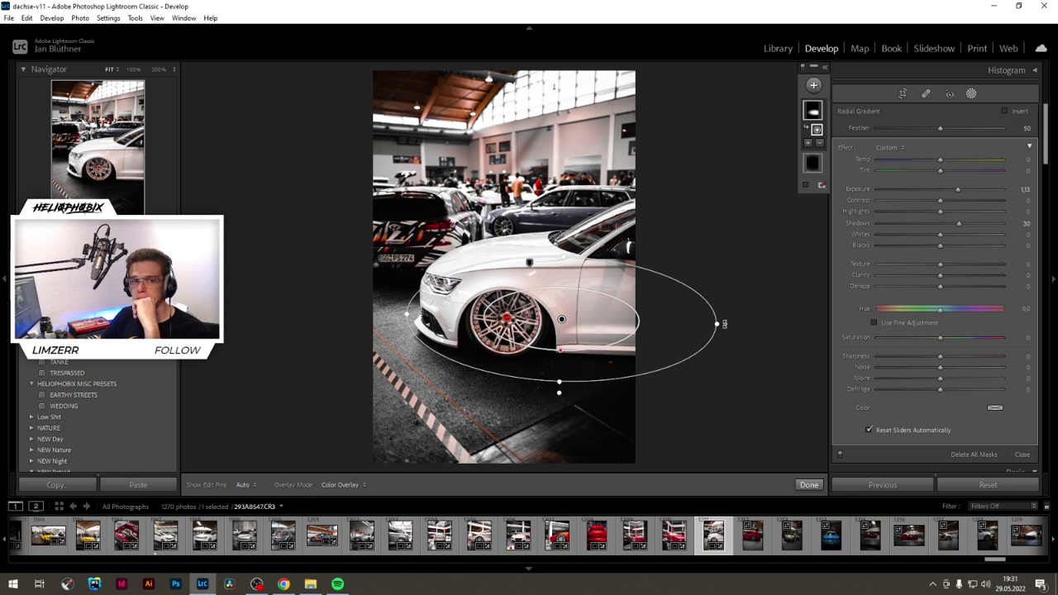
{"action": "left_click", "coordinate": [809, 485]}
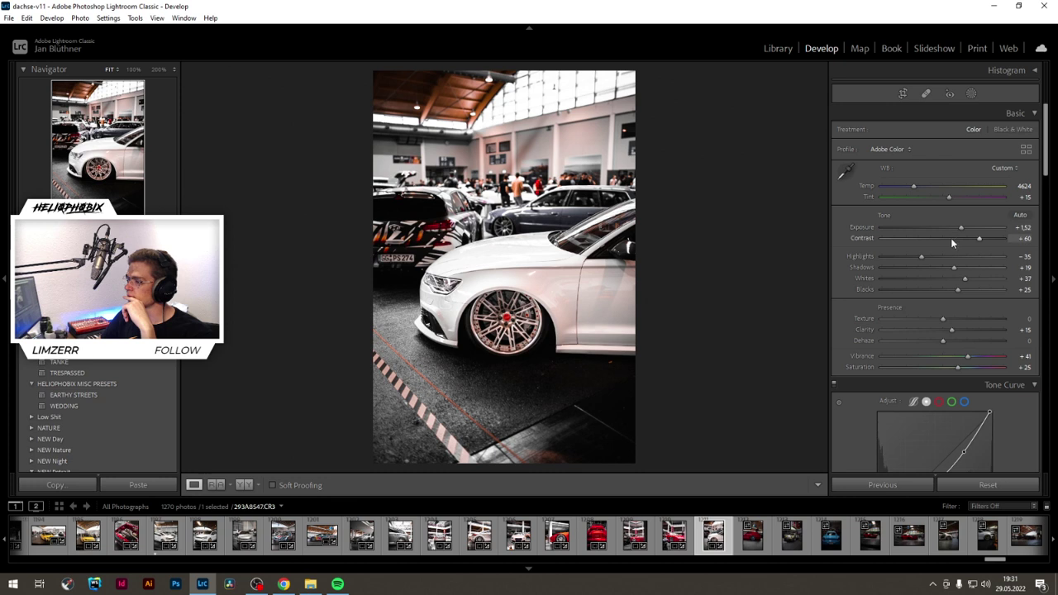
Step: Apply the EARTHY STREETS preset to the next photo, showing the red coupe, and set its exposure to +1,61
{"action": "left_click", "coordinate": [750, 535]}
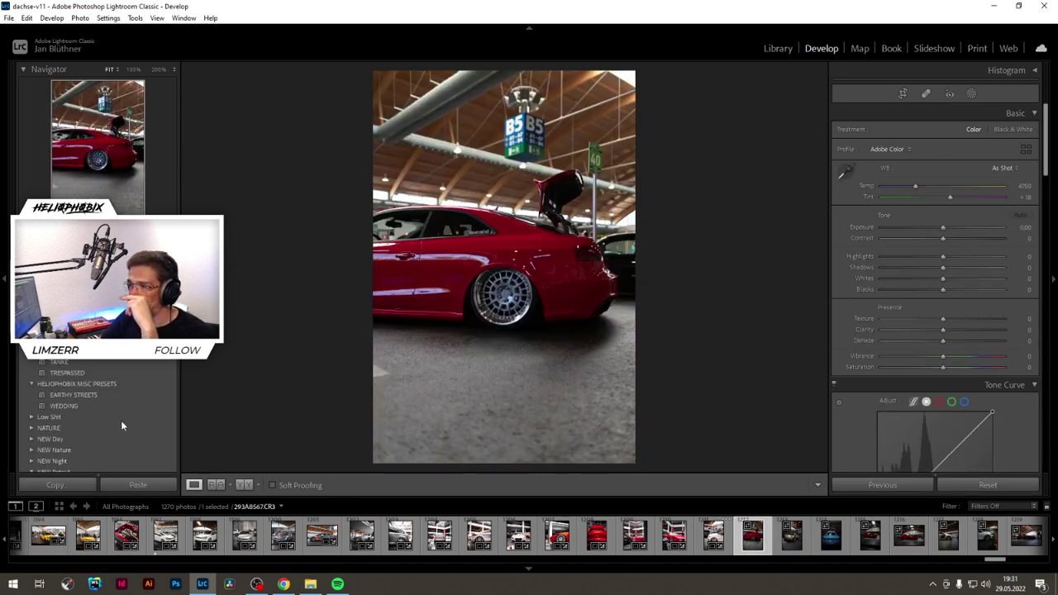
{"action": "left_click", "coordinate": [86, 395]}
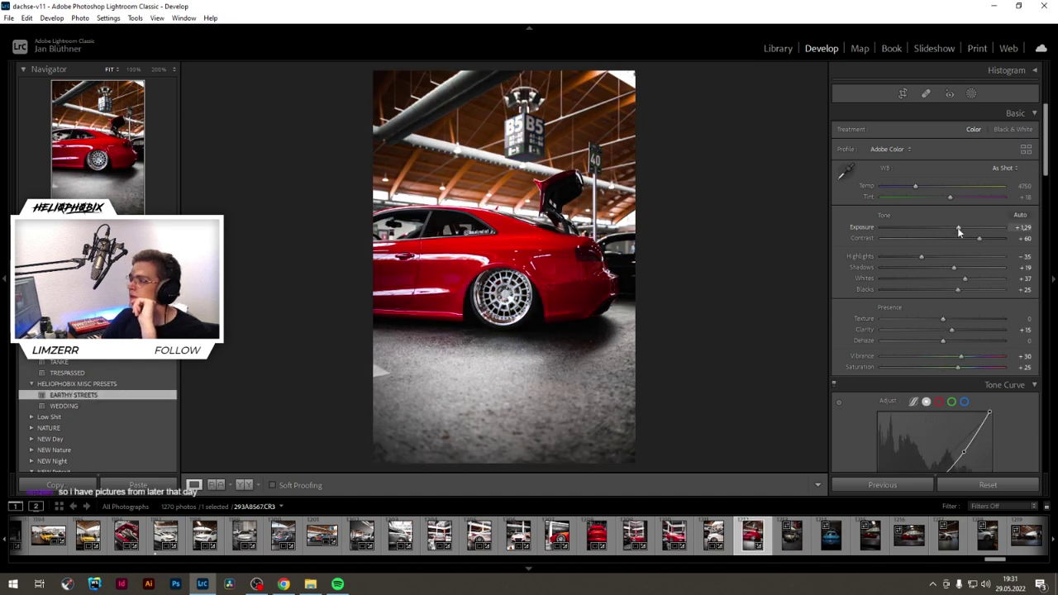
{"action": "left_click_drag", "start_coordinate": [957, 227], "coordinate": [962, 226]}
Step: Crop the red coupe photo to the 4 x 5 / 8 x 10 aspect ratio, trimming mostly the floor
{"action": "left_click", "coordinate": [906, 96]}
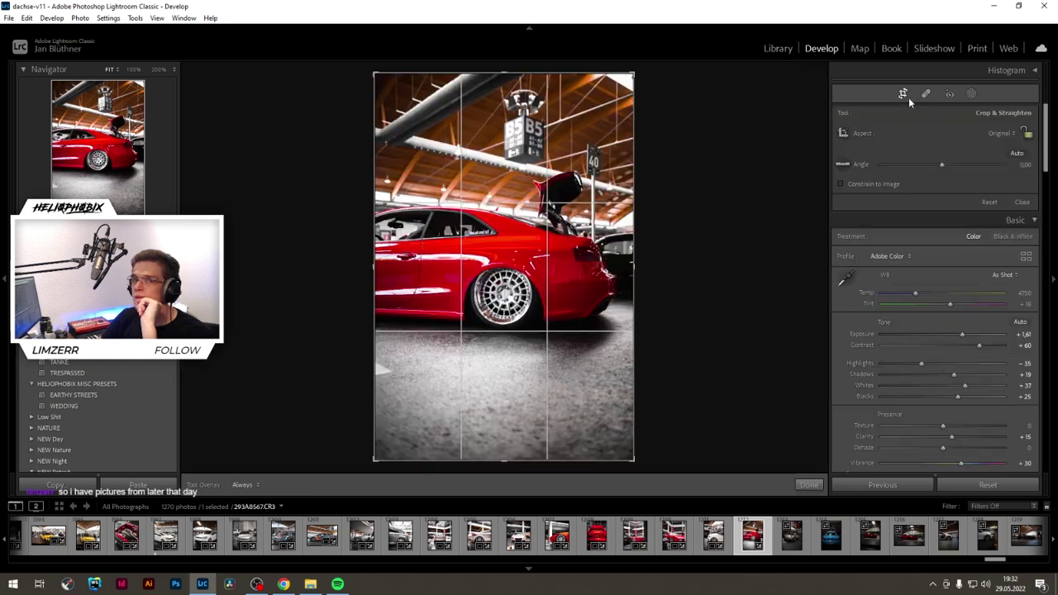
{"action": "left_click", "coordinate": [995, 134]}
{"action": "left_click", "coordinate": [928, 199]}
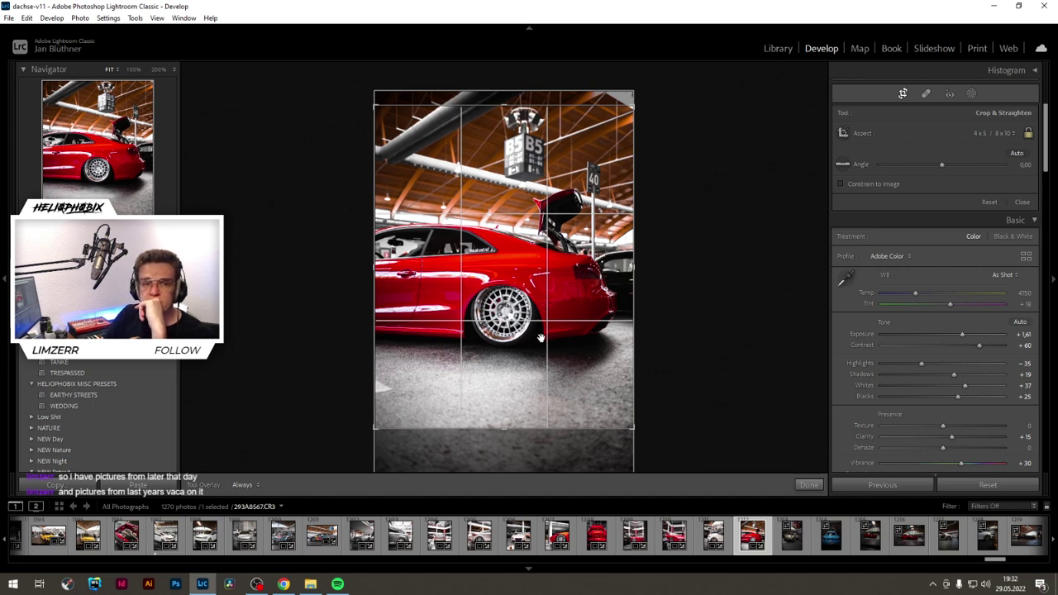
{"action": "key", "text": "Return"}
Step: Reshape the inverted radial gradient mask into a wide, flat ellipse around the red coupe, extending past both sides of the photo
{"action": "left_click", "coordinate": [972, 93]}
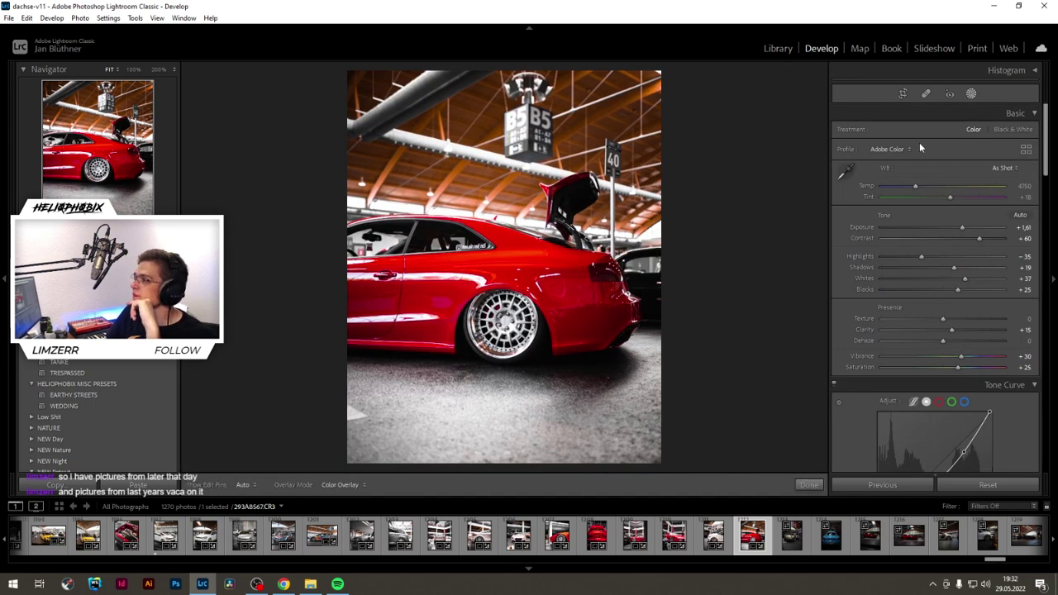
{"action": "left_click", "coordinate": [920, 142]}
{"action": "left_click", "coordinate": [496, 327]}
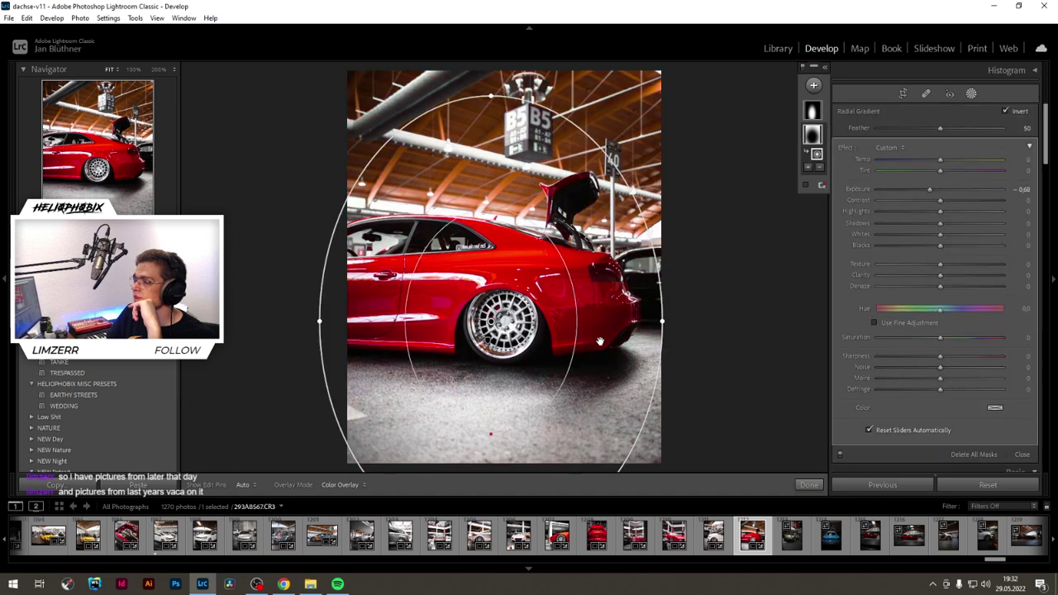
{"action": "left_click_drag", "start_coordinate": [669, 320], "coordinate": [467, 459]}
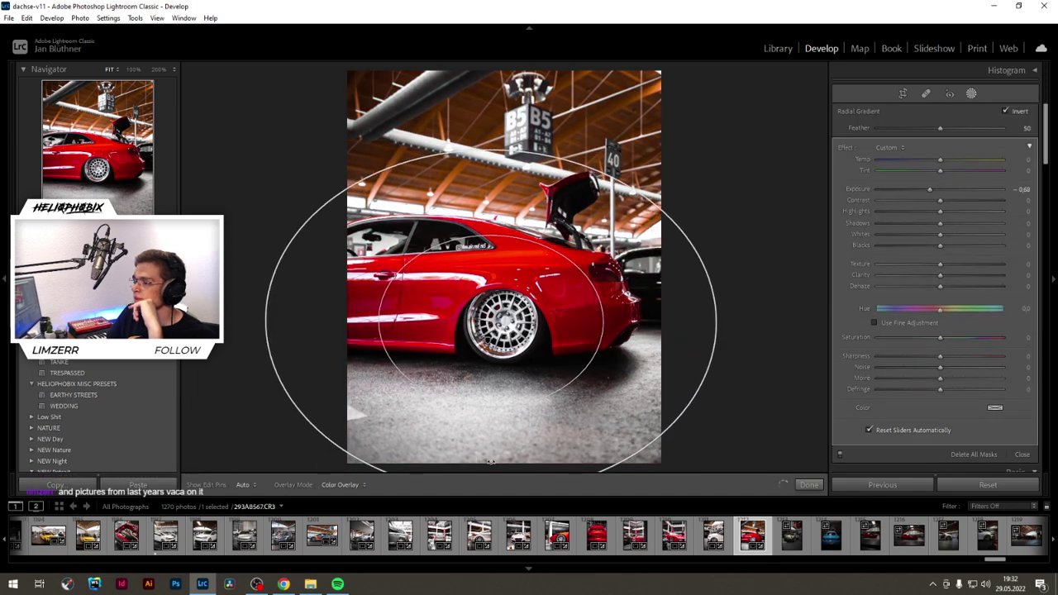
{"action": "left_click_drag", "start_coordinate": [716, 327], "coordinate": [824, 323]}
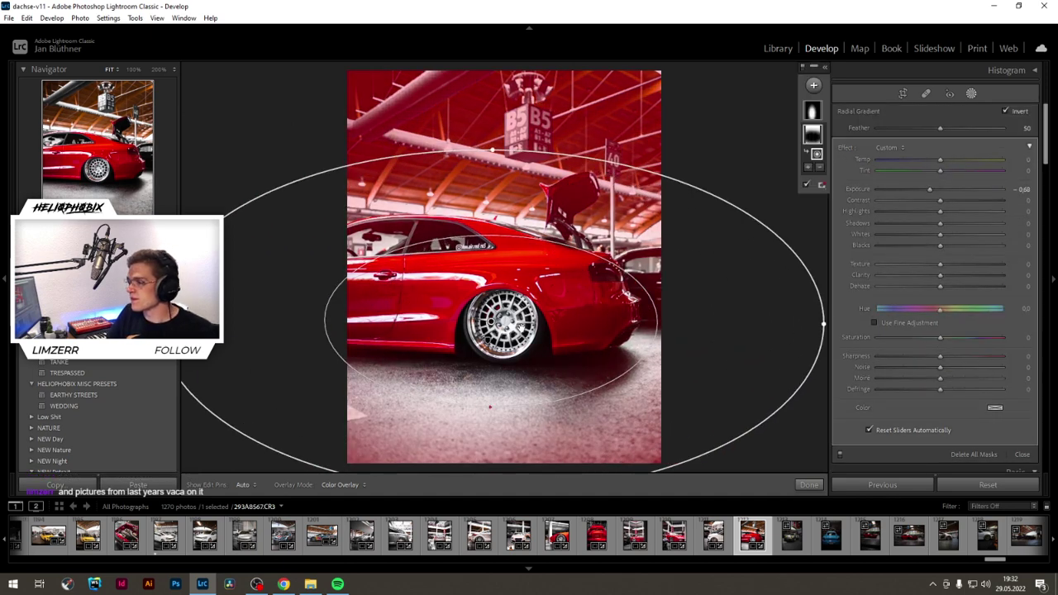
Step: Enlarge the inverted radial gradient ellipse and recentre it above the rear wheel so the whole red coupe and its spoiler stay clear
{"action": "left_click_drag", "start_coordinate": [492, 321], "coordinate": [397, 290]}
{"action": "left_click_drag", "start_coordinate": [731, 292], "coordinate": [824, 293]}
{"action": "left_click_drag", "start_coordinate": [397, 290], "coordinate": [467, 291]}
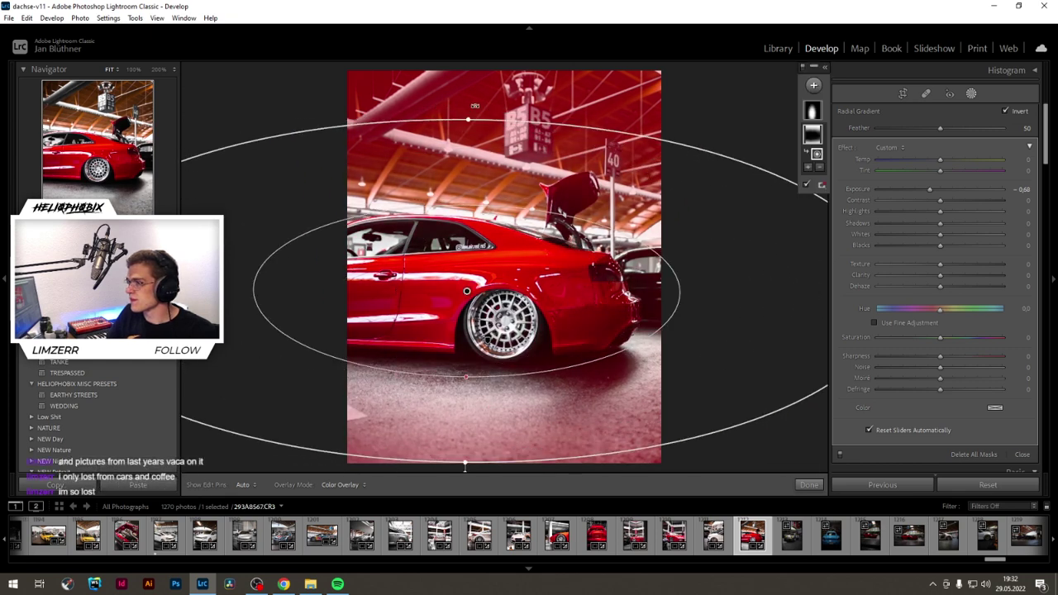
{"action": "left_click_drag", "start_coordinate": [478, 120], "coordinate": [477, 83]}
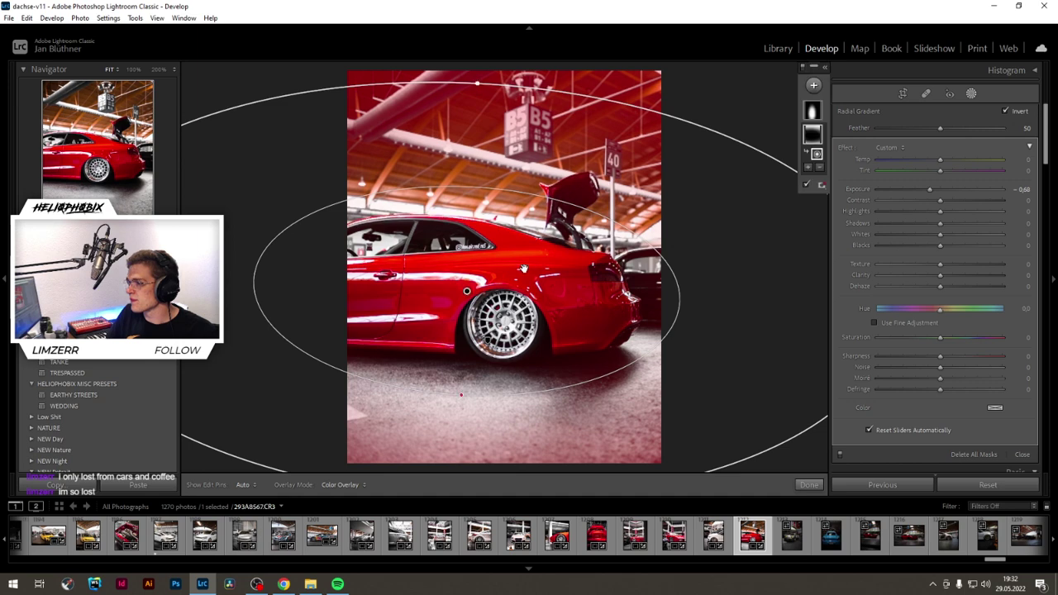
{"action": "left_click_drag", "start_coordinate": [524, 269], "coordinate": [534, 268]}
{"action": "left_click_drag", "start_coordinate": [487, 83], "coordinate": [487, 59]}
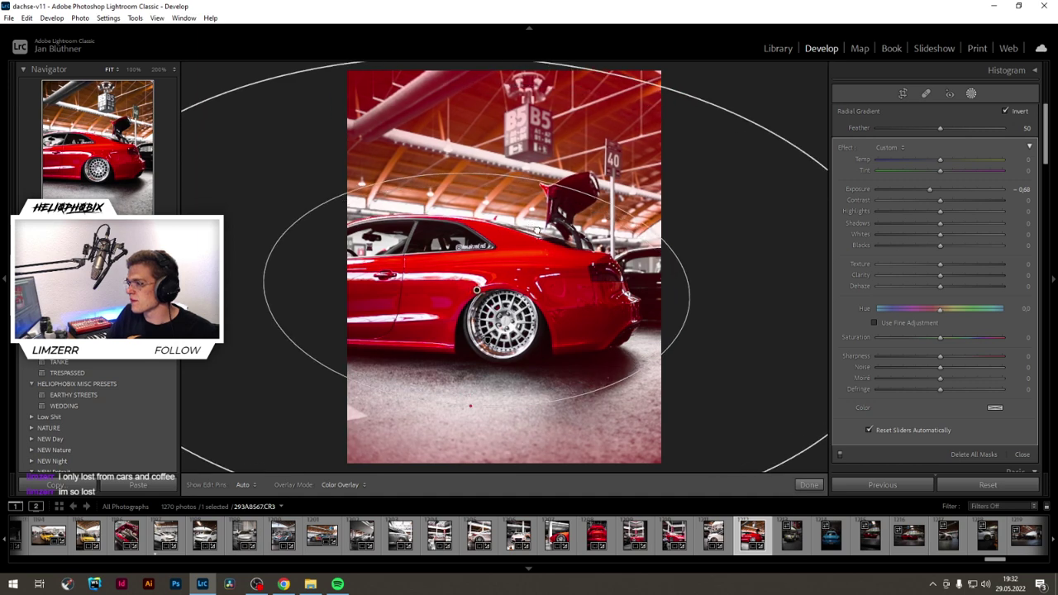
{"action": "left_click_drag", "start_coordinate": [537, 230], "coordinate": [546, 228]}
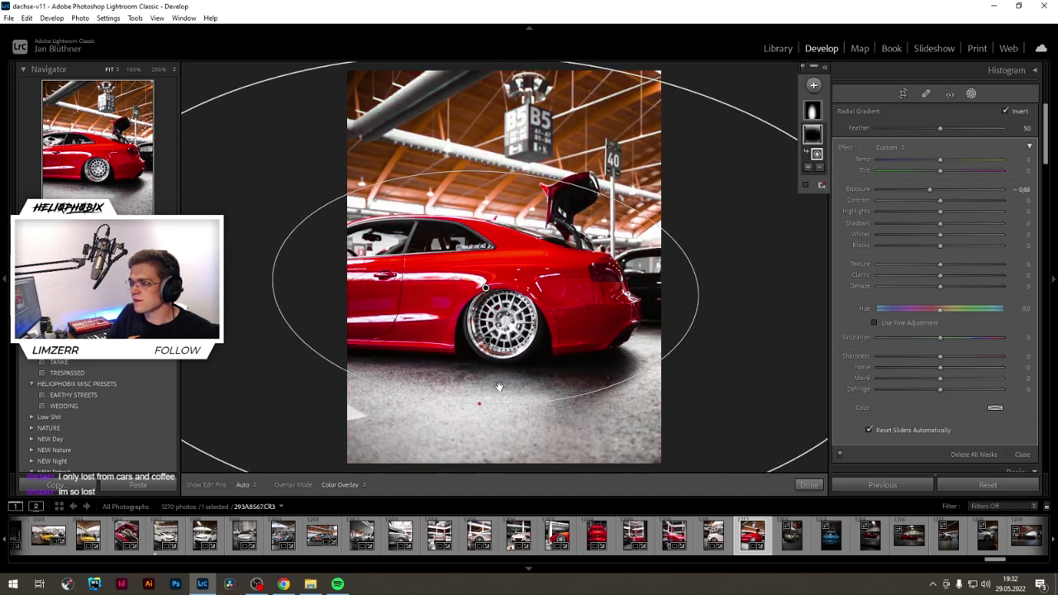
{"action": "key", "text": "Escape"}
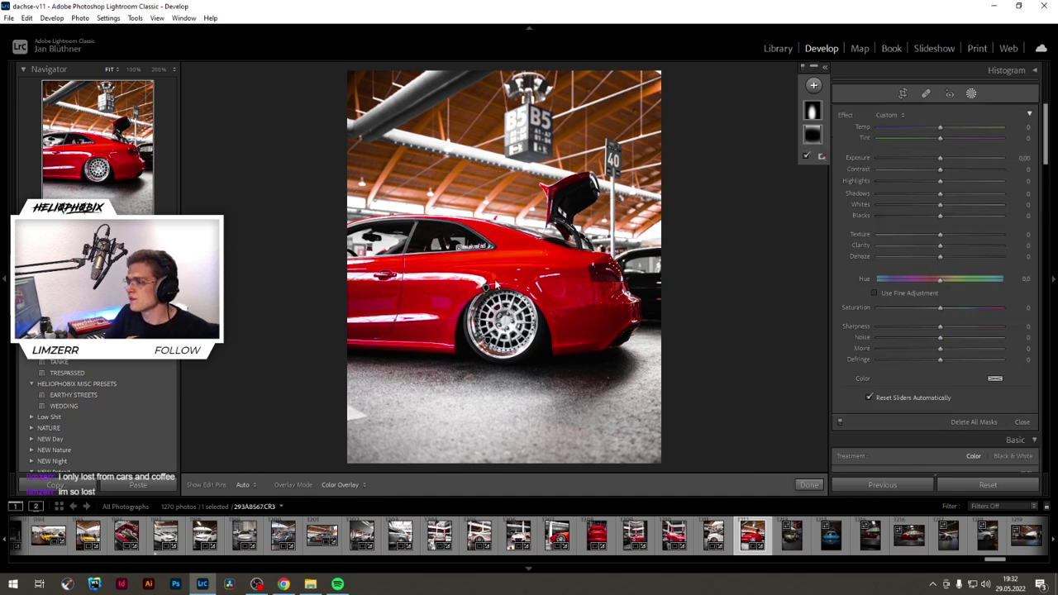
Step: Reshape the brightening radial gradient mask into a flat, wide ellipse over the rear wheel and lower body, and close masking
{"action": "left_click", "coordinate": [812, 132]}
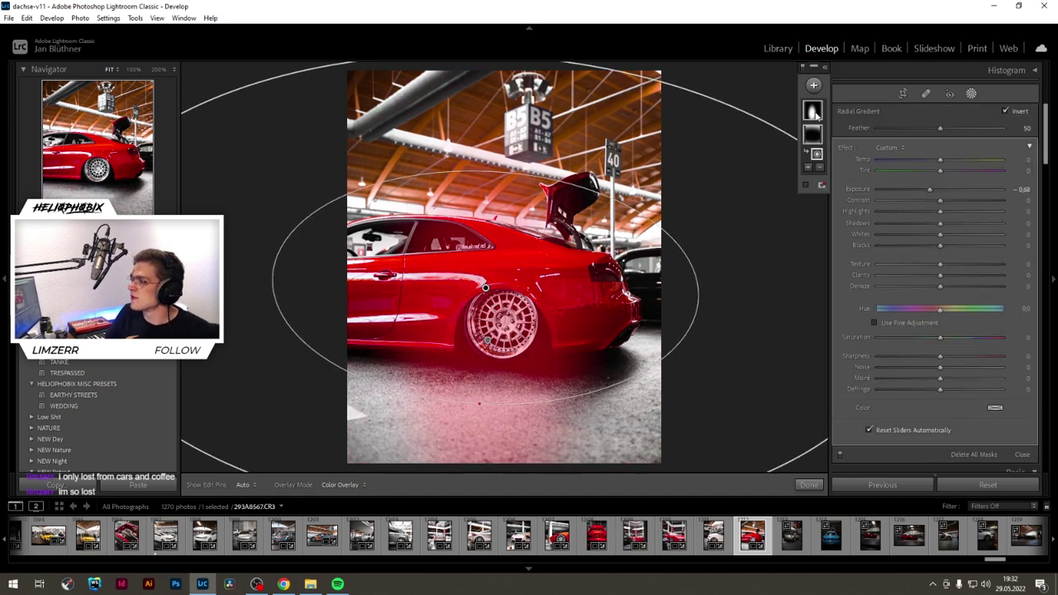
{"action": "left_click", "coordinate": [816, 115]}
{"action": "left_click_drag", "start_coordinate": [585, 334], "coordinate": [483, 413]}
{"action": "left_click_drag", "start_coordinate": [488, 340], "coordinate": [490, 322]}
{"action": "left_click_drag", "start_coordinate": [676, 339], "coordinate": [638, 336]}
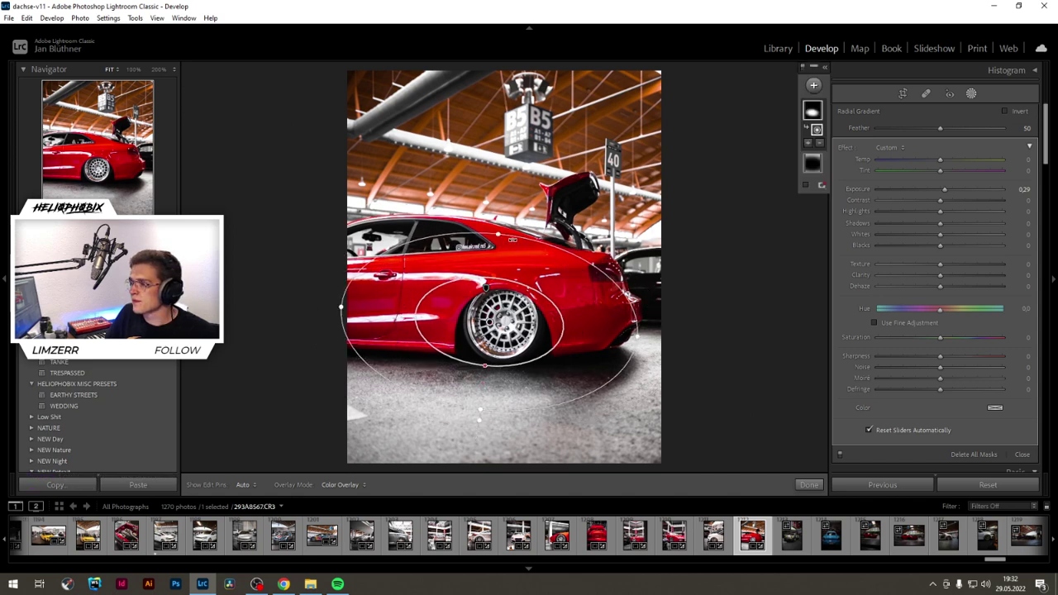
{"action": "left_click_drag", "start_coordinate": [480, 420], "coordinate": [485, 379]}
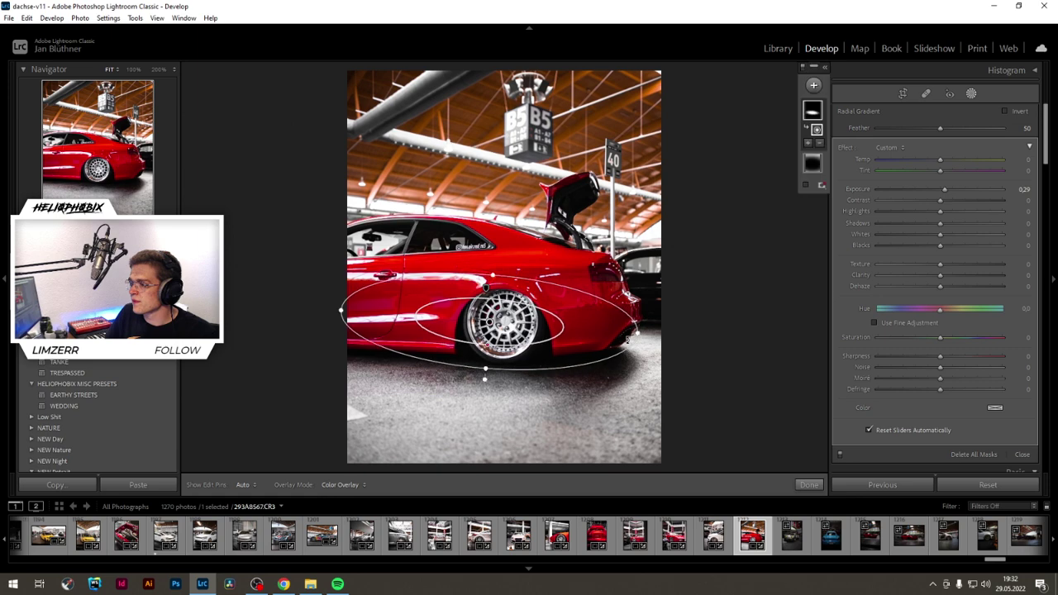
{"action": "left_click_drag", "start_coordinate": [636, 335], "coordinate": [675, 325]}
{"action": "left_click_drag", "start_coordinate": [501, 331], "coordinate": [481, 342]}
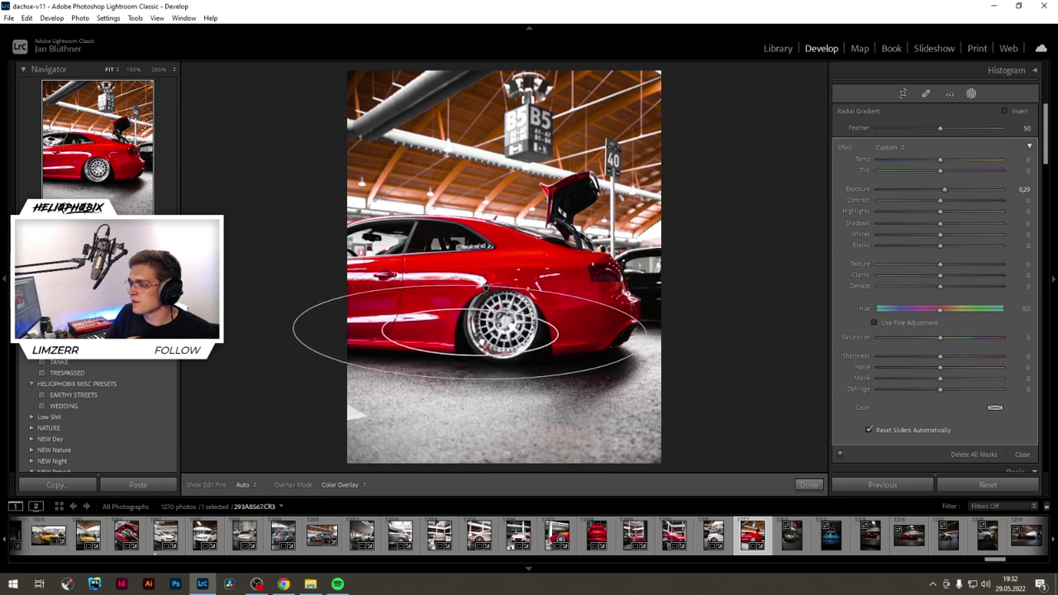
{"action": "left_click", "coordinate": [809, 485]}
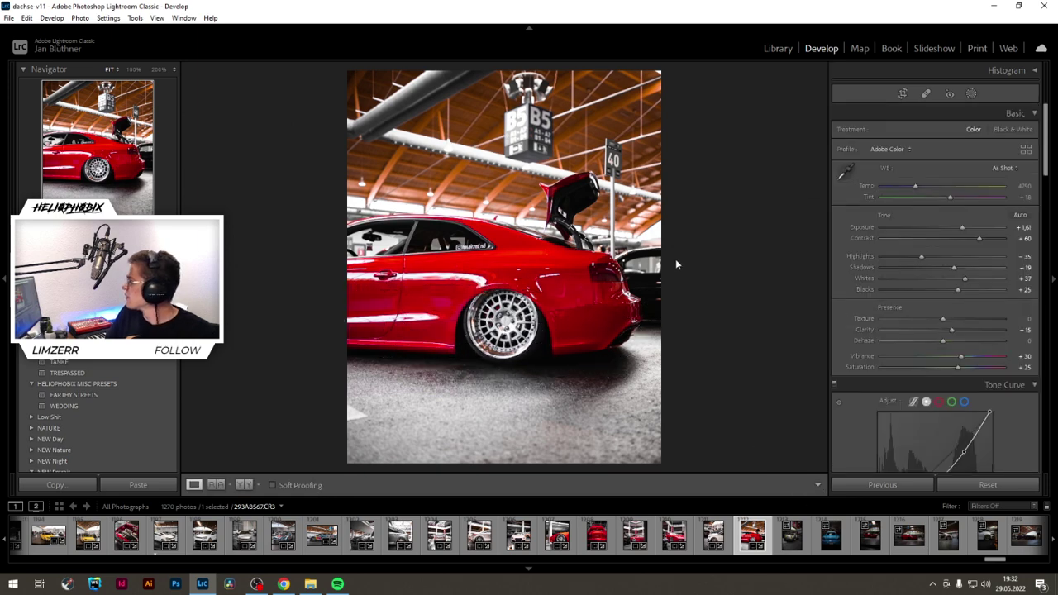
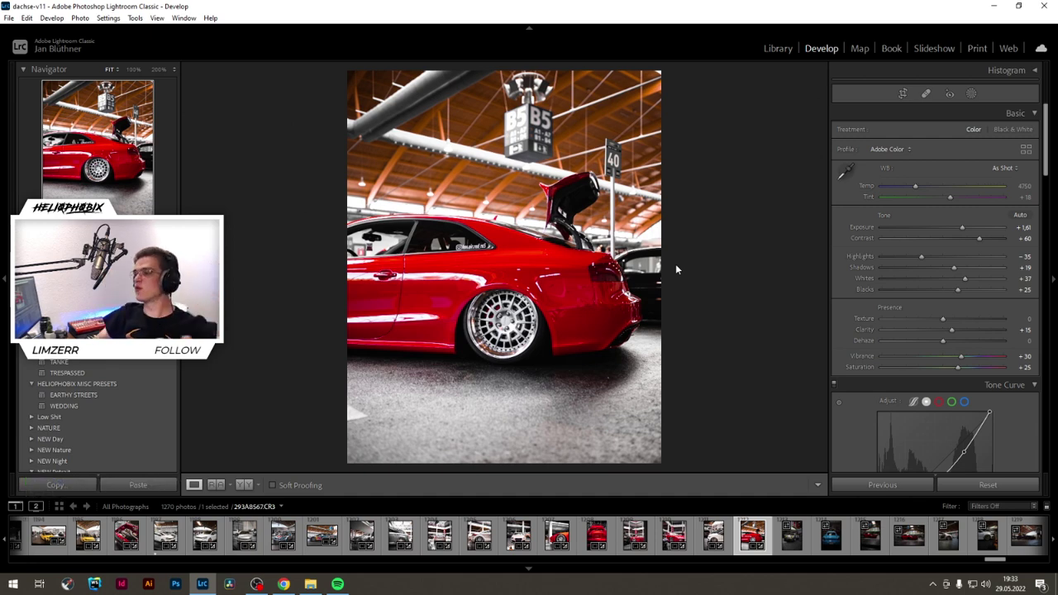
Step: Add a linear gradient mask over the floor, fading out upward at the bottom of the rear wheel
{"action": "left_click", "coordinate": [969, 92]}
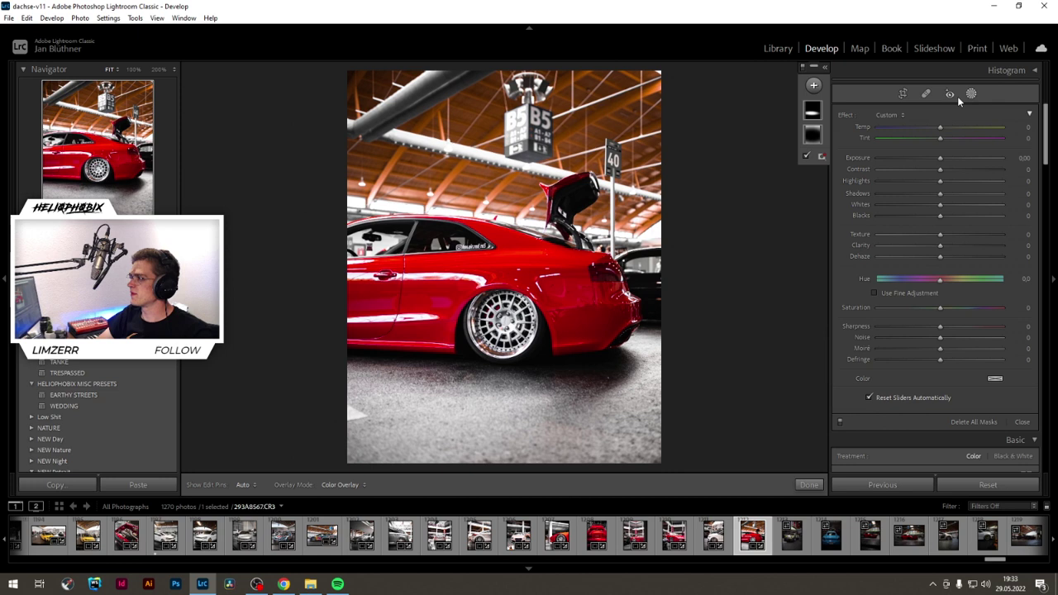
{"action": "left_click", "coordinate": [813, 86]}
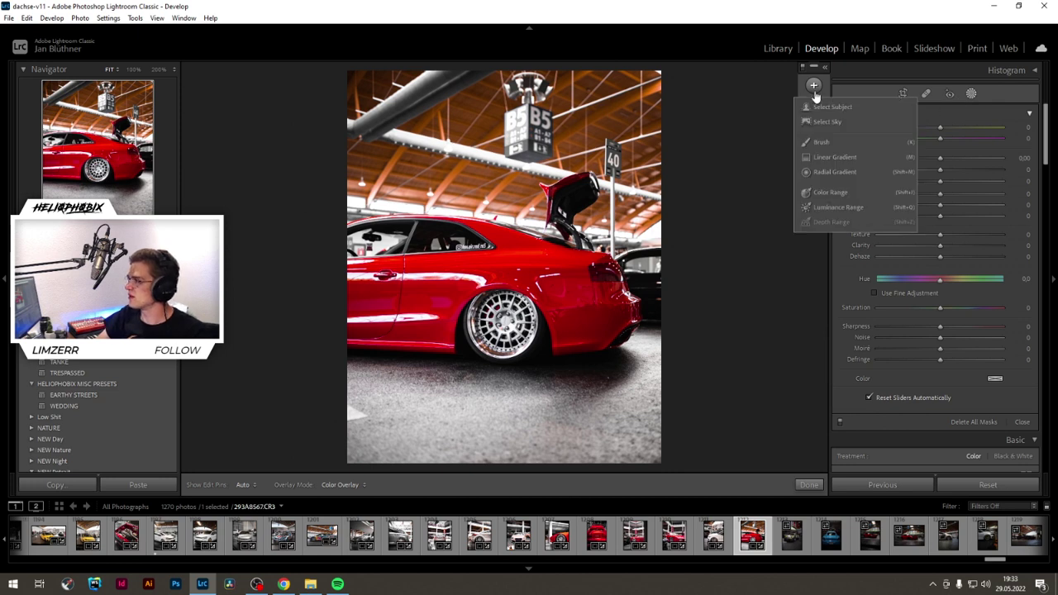
{"action": "left_click", "coordinate": [833, 156]}
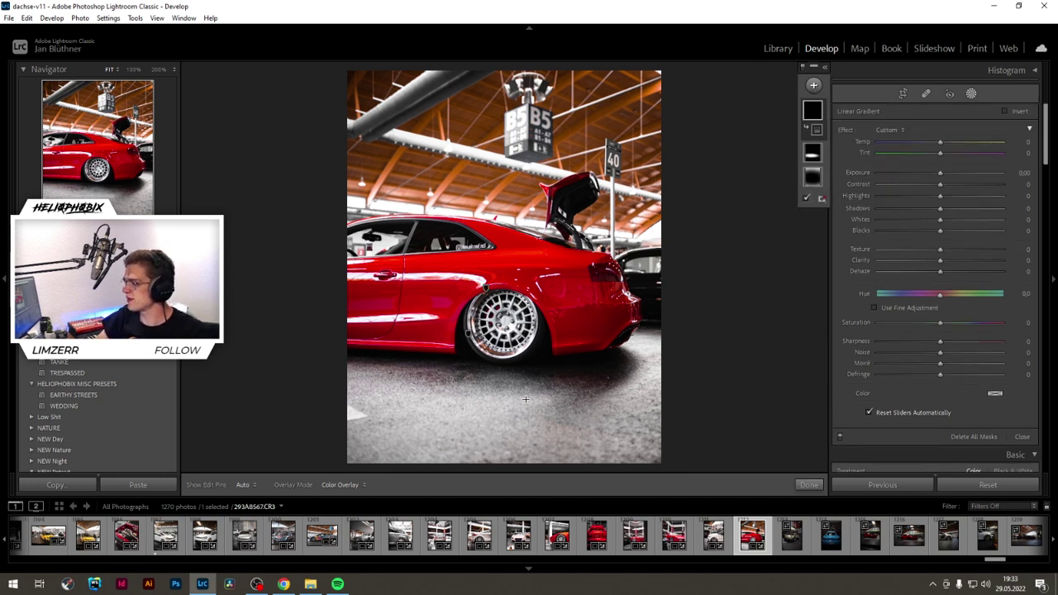
{"action": "left_click_drag", "start_coordinate": [526, 400], "coordinate": [527, 344]}
{"action": "left_click_drag", "start_coordinate": [526, 344], "coordinate": [526, 343]}
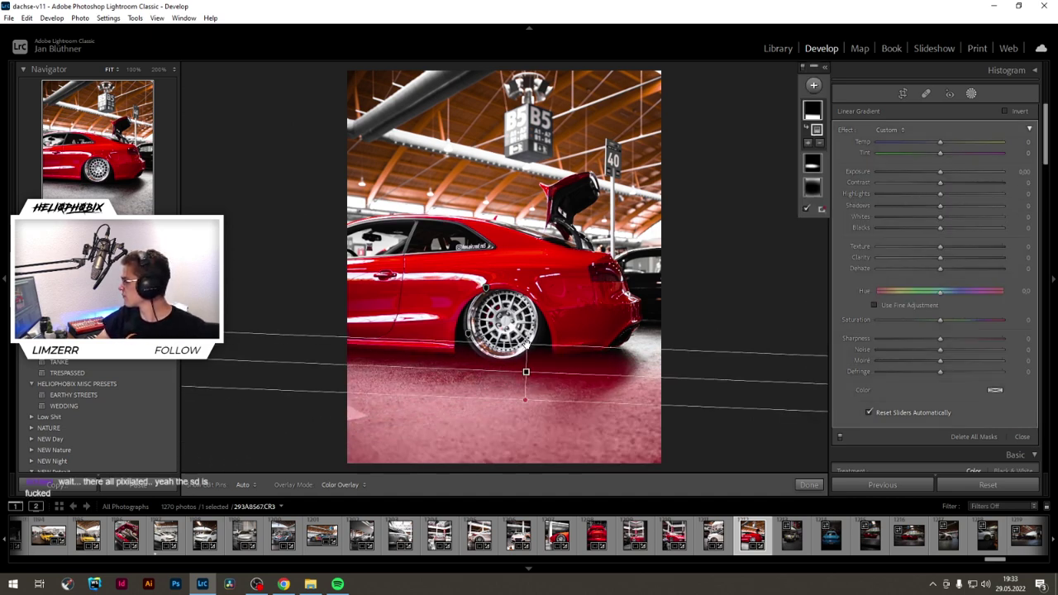
{"action": "left_click_drag", "start_coordinate": [522, 399], "coordinate": [524, 430]}
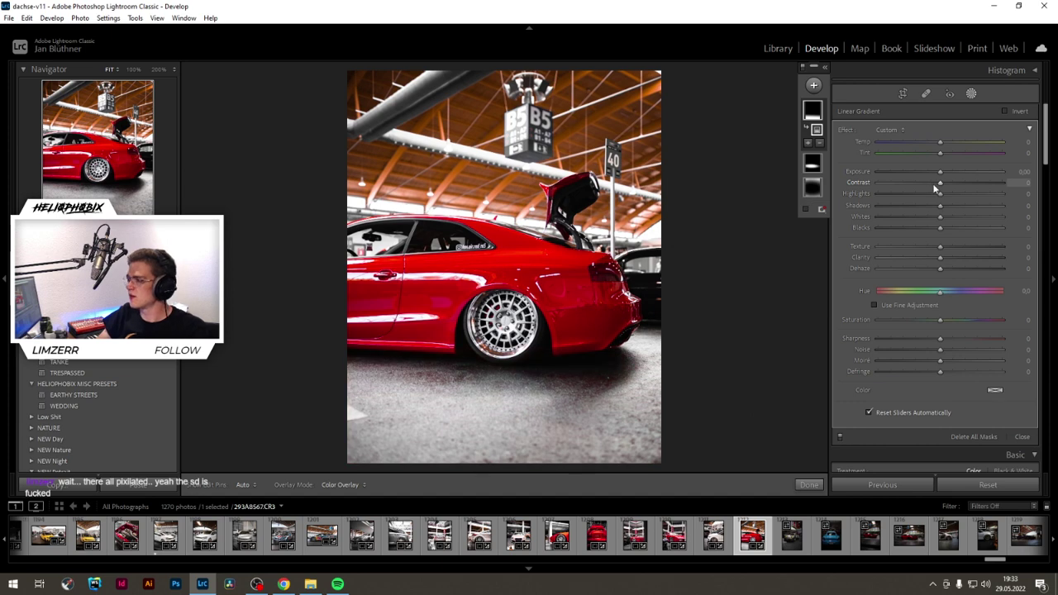
Step: Set the floor gradient's exposure to −1,77 and clarity to 10, and close masking
{"action": "left_click_drag", "start_coordinate": [938, 174], "coordinate": [924, 172]}
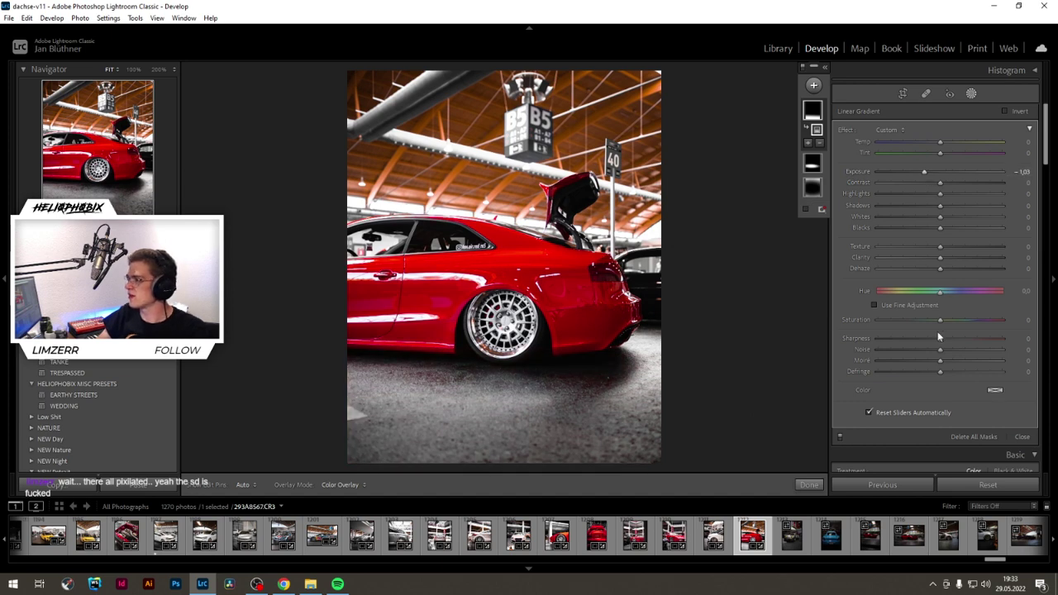
{"action": "mouse_move", "coordinate": [940, 257]}
{"action": "left_mouse_down"}
{"action": "mouse_move", "coordinate": [958, 259]}
{"action": "mouse_move", "coordinate": [946, 248]}
{"action": "left_mouse_up"}
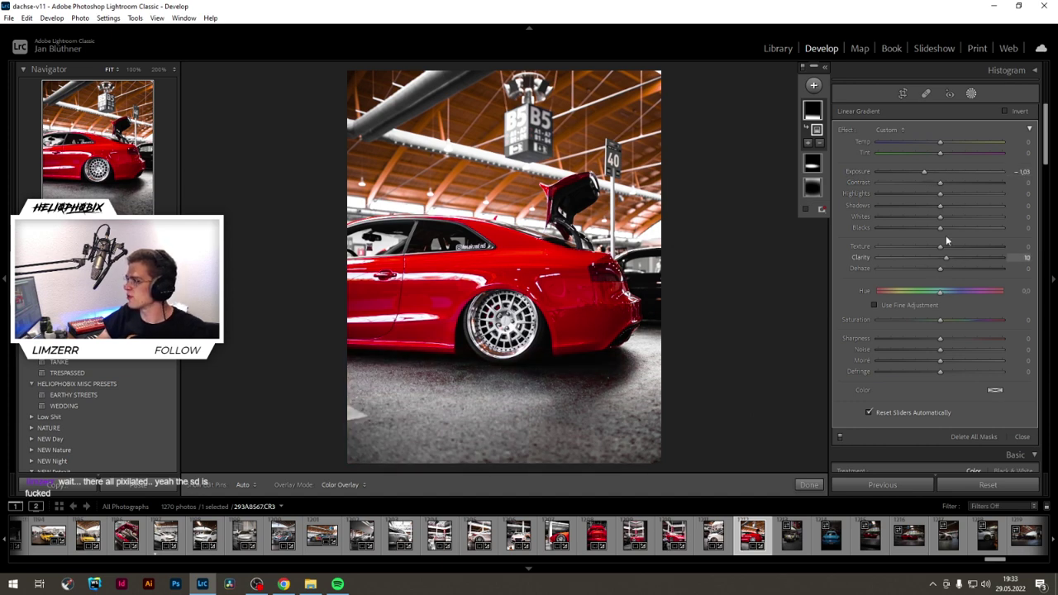
{"action": "left_click_drag", "start_coordinate": [924, 171], "coordinate": [913, 169]}
{"action": "left_click", "coordinate": [811, 485]}
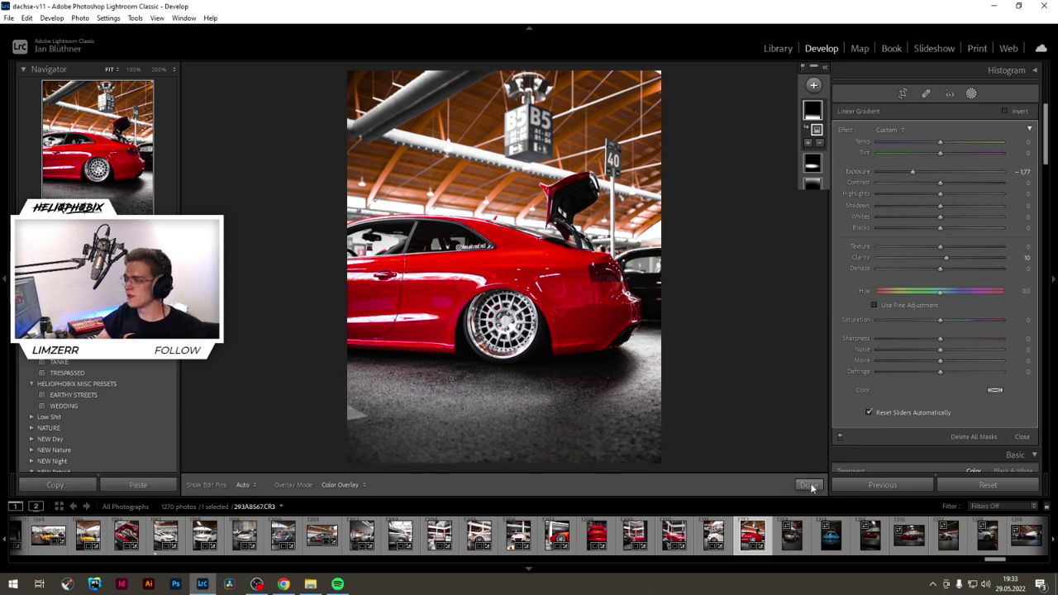
Step: Set the orange hue to −35, and raise the photo's exposure to +1,74 and shadows to +24
{"action": "scroll", "coordinate": [861, 364], "scroll_direction": "down", "scroll_amount": 3}
{"action": "left_click", "coordinate": [897, 296]}
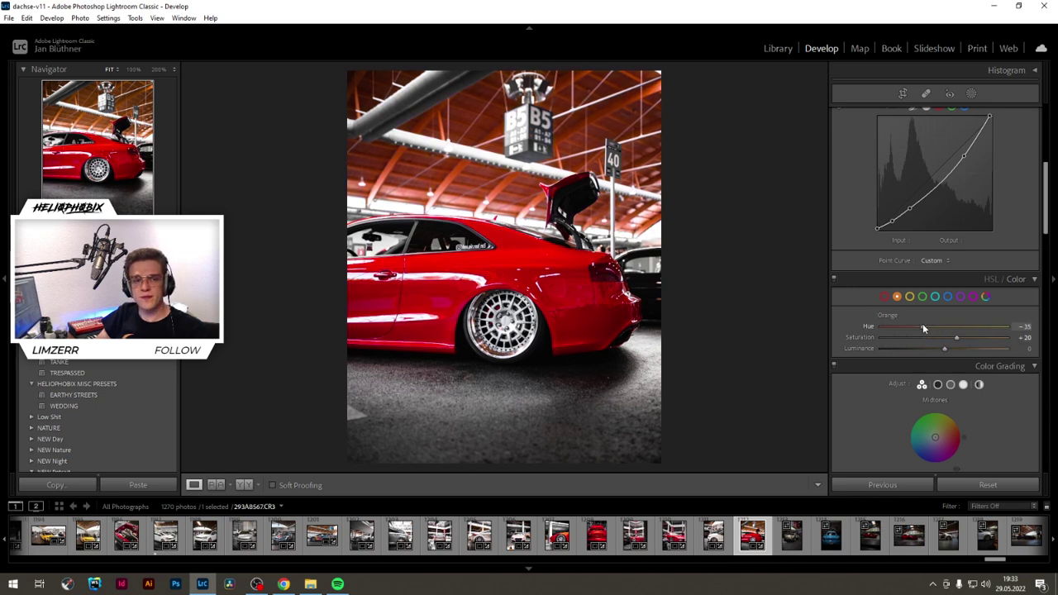
{"action": "scroll", "coordinate": [909, 324], "scroll_direction": "up", "scroll_amount": 10}
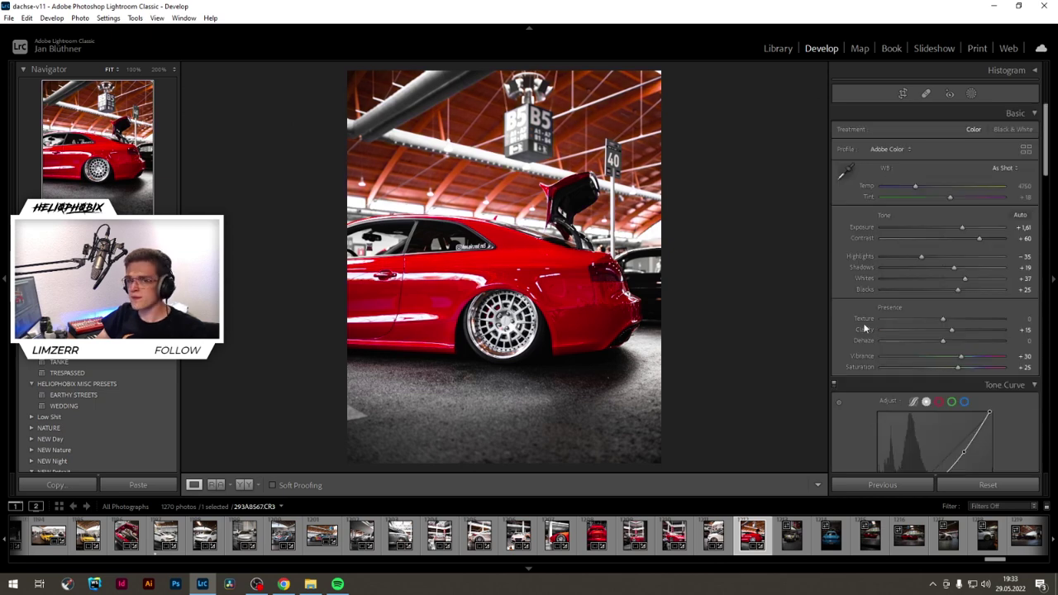
{"action": "left_click_drag", "start_coordinate": [962, 228], "coordinate": [963, 228]}
{"action": "left_click_drag", "start_coordinate": [954, 268], "coordinate": [957, 268]}
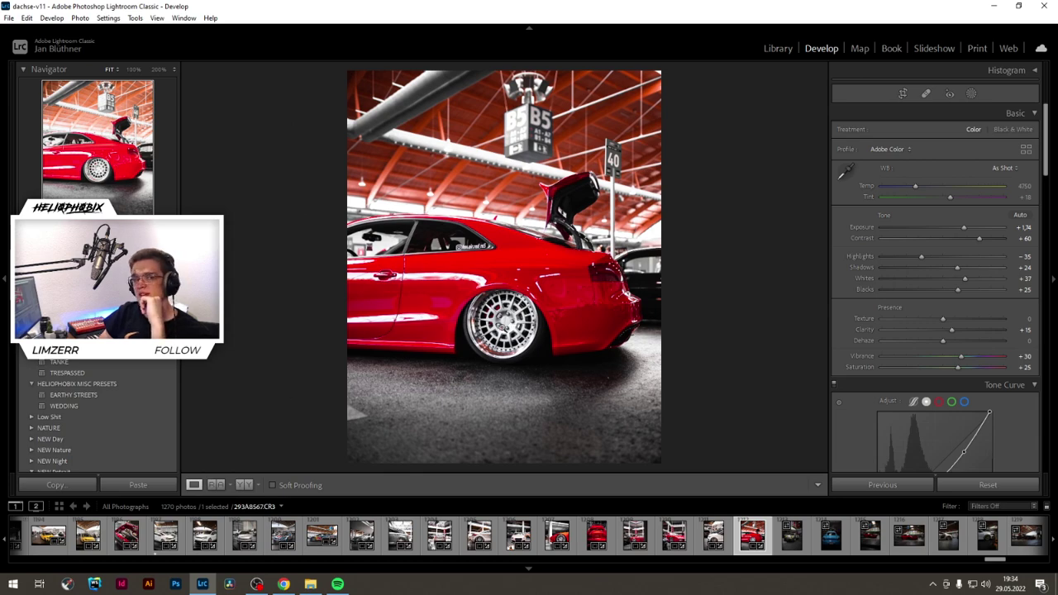
Step: Set the purple saturation to −100, checking the color on the wheel up close
{"action": "left_click", "coordinate": [502, 329]}
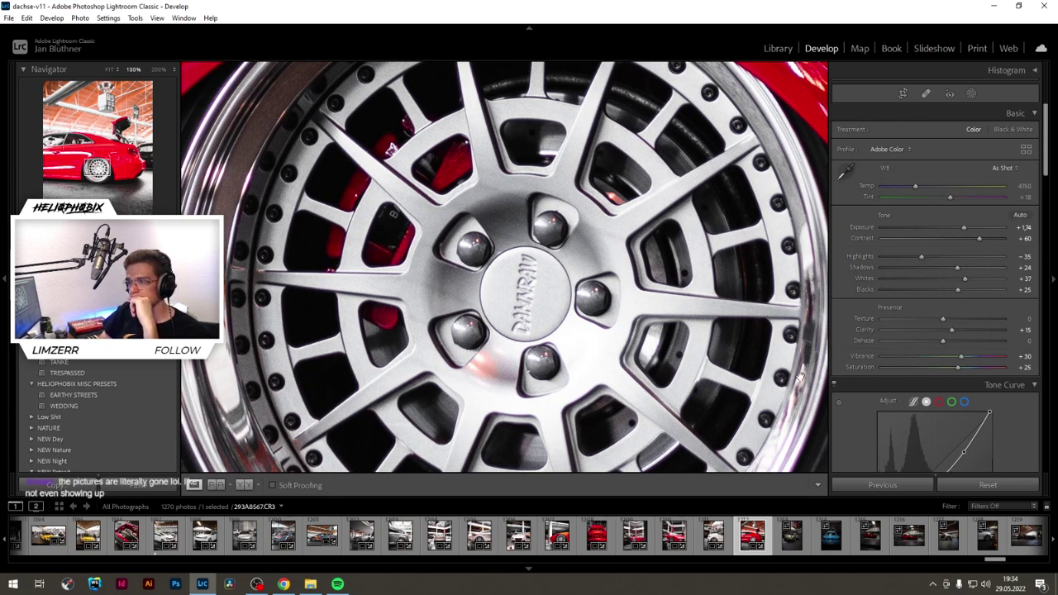
{"action": "scroll", "coordinate": [934, 347], "scroll_direction": "down", "scroll_amount": 3}
{"action": "left_click", "coordinate": [960, 396]}
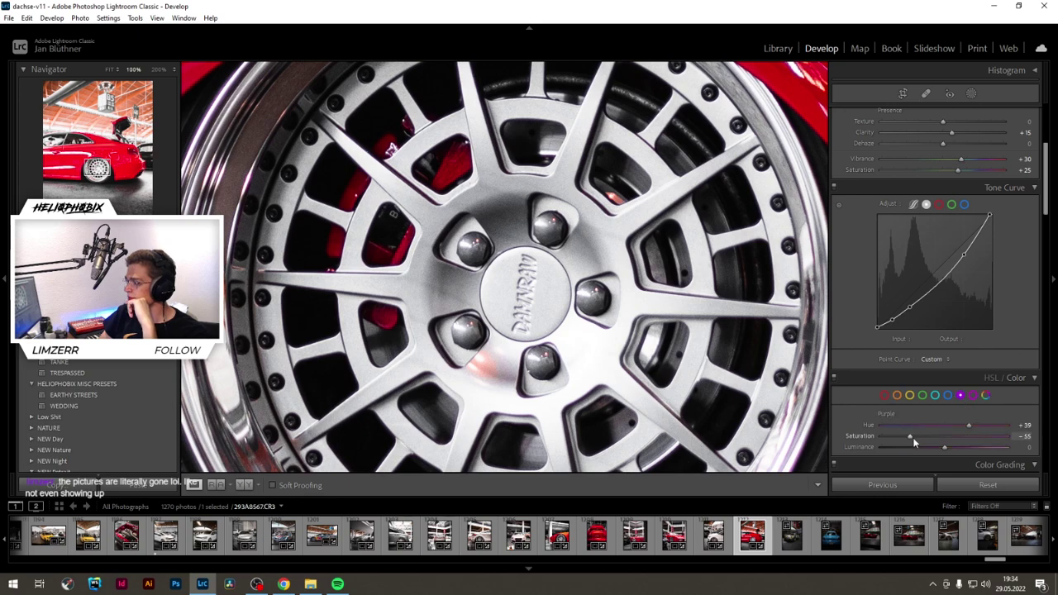
{"action": "left_click_drag", "start_coordinate": [914, 443], "coordinate": [871, 442]}
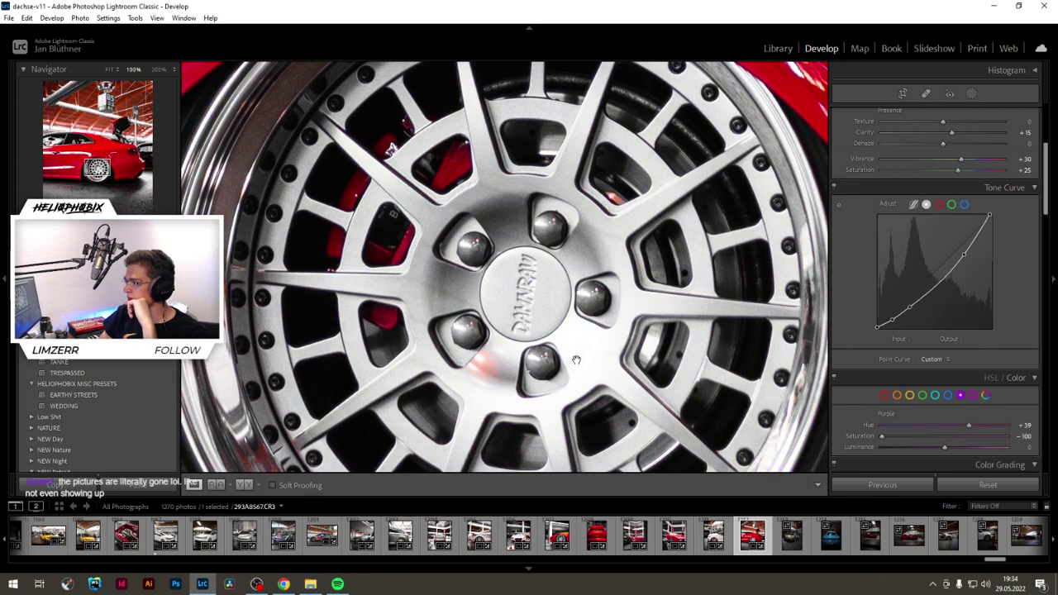
{"action": "left_click", "coordinate": [529, 317]}
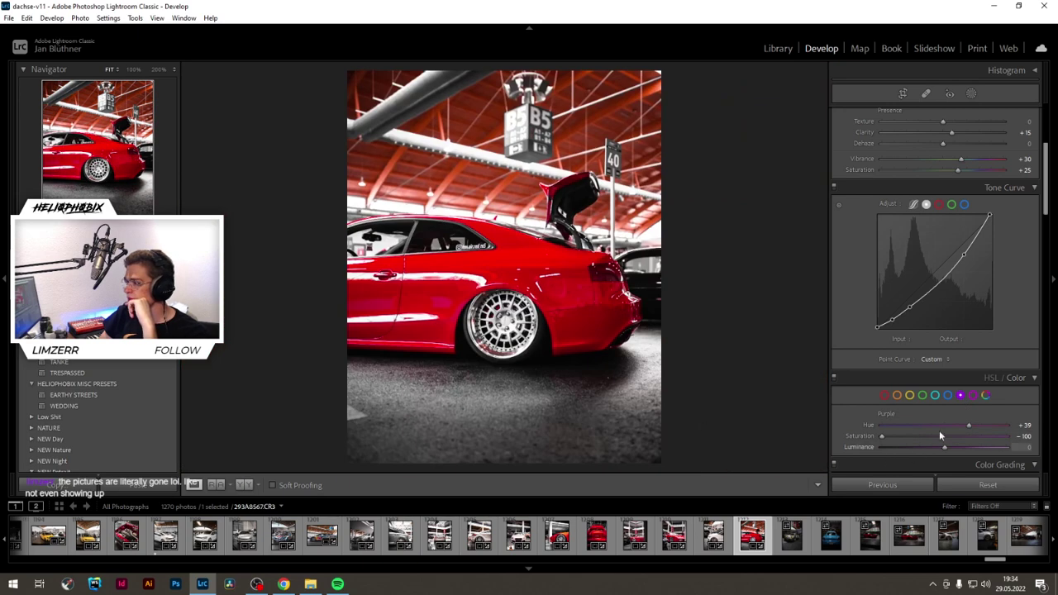
Step: Set the magenta hue to +100 and its saturation to −81
{"action": "left_click", "coordinate": [974, 395]}
{"action": "left_click_drag", "start_coordinate": [898, 436], "coordinate": [865, 439]}
{"action": "left_click_drag", "start_coordinate": [973, 425], "coordinate": [1043, 429]}
{"action": "mouse_move", "coordinate": [884, 436]}
{"action": "left_mouse_down"}
{"action": "mouse_move", "coordinate": [906, 436]}
{"action": "mouse_move", "coordinate": [893, 437]}
{"action": "left_mouse_up"}
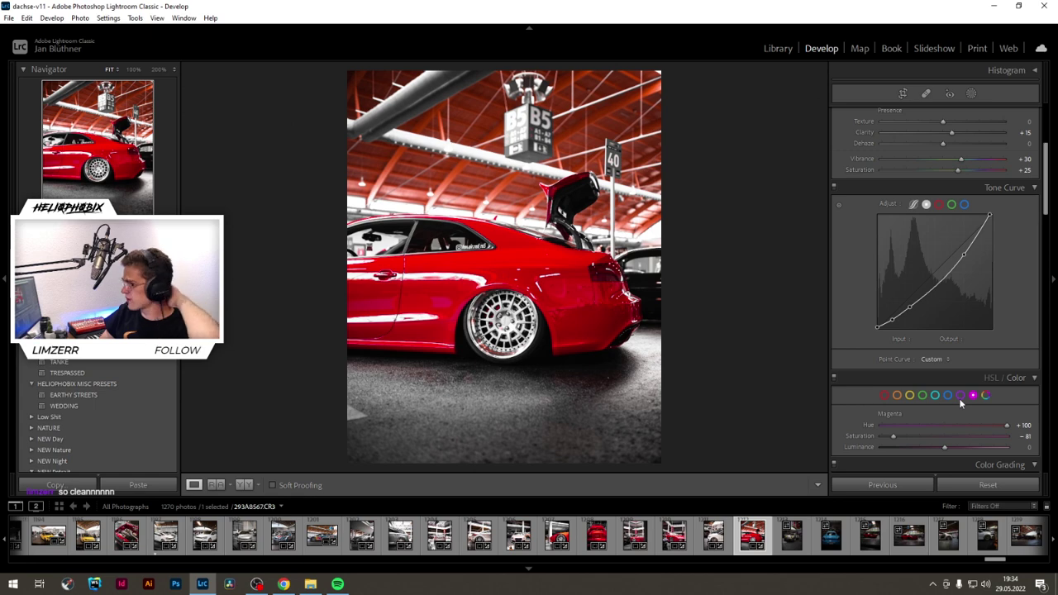
Step: Raise the photo's exposure to +1,79 and shadows to +30
{"action": "scroll", "coordinate": [868, 379], "scroll_direction": "up", "scroll_amount": 3}
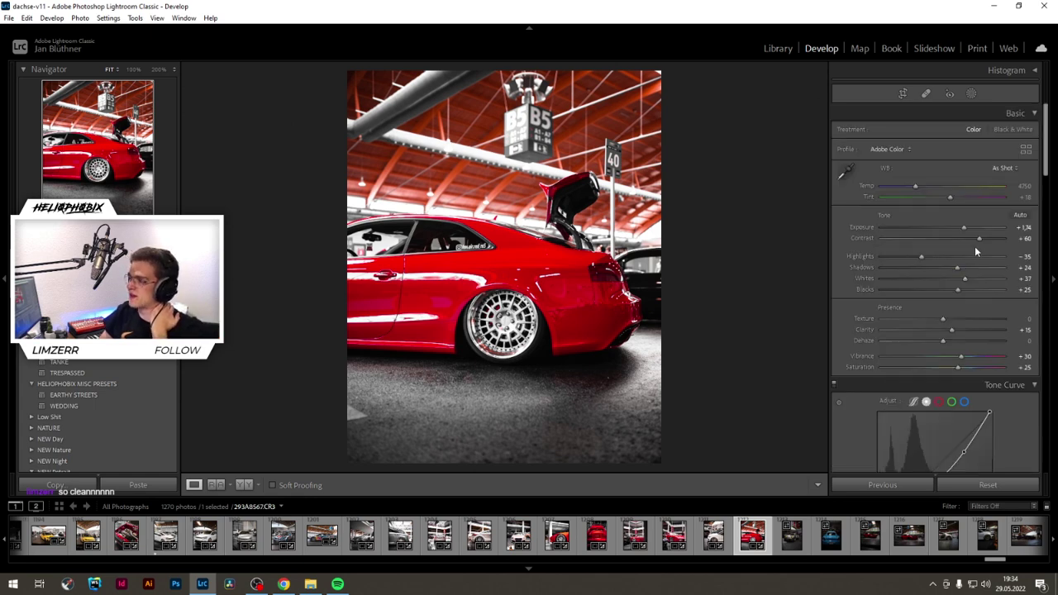
{"action": "left_click_drag", "start_coordinate": [964, 228], "coordinate": [965, 228]}
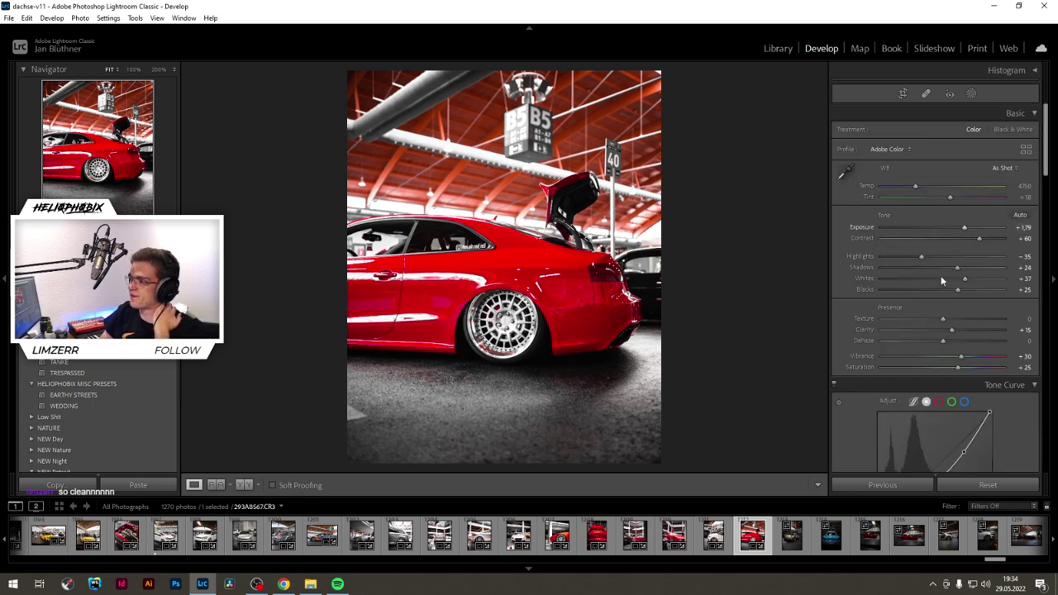
{"action": "left_click_drag", "start_coordinate": [959, 273], "coordinate": [962, 273]}
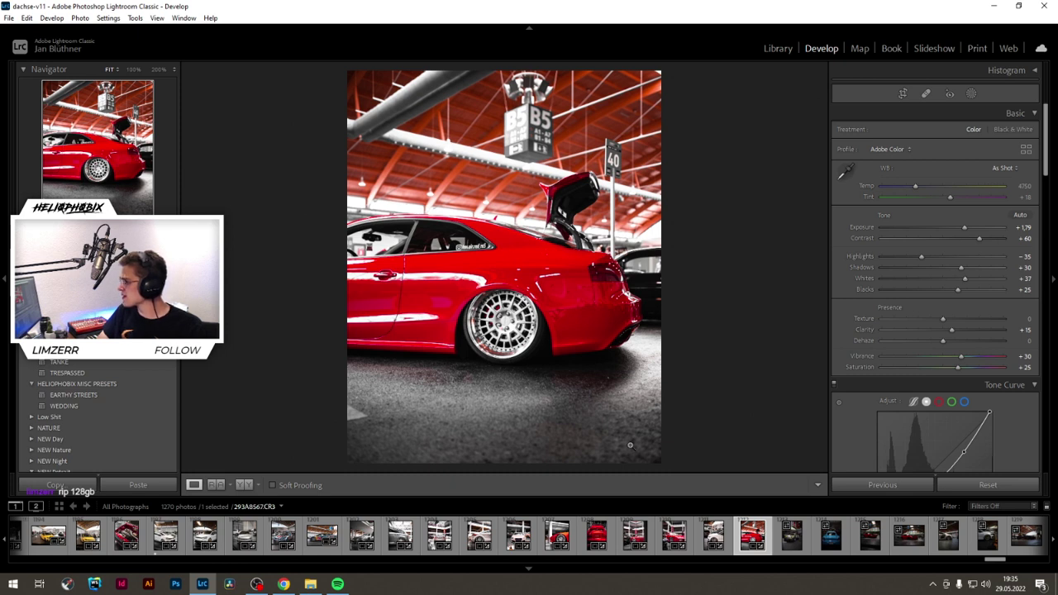
Step: Switch to an incognito Chrome window and open amazon.de
{"action": "left_click", "coordinate": [284, 585]}
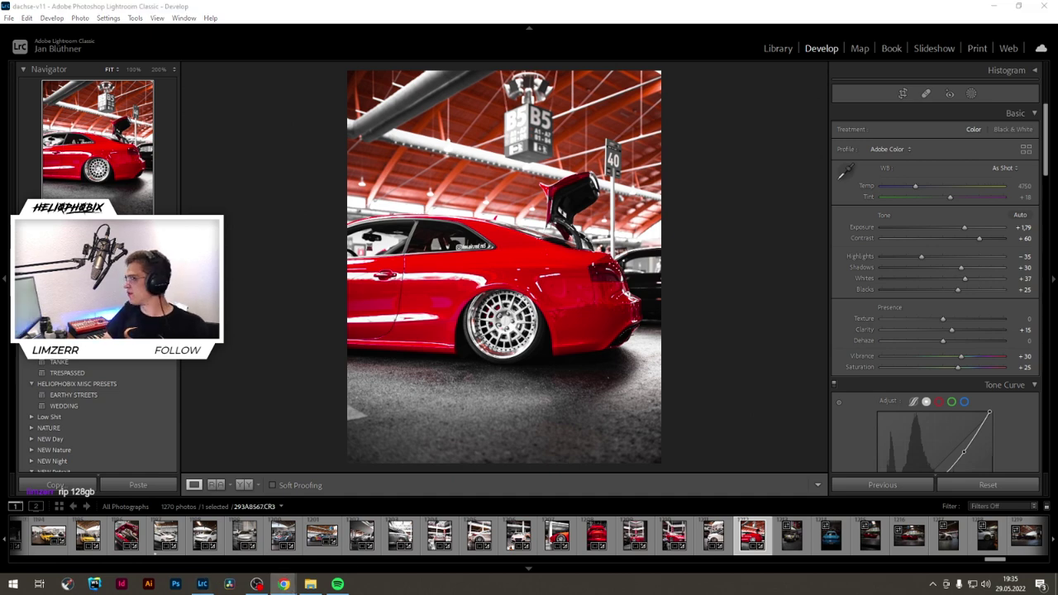
{"action": "left_click_drag", "start_coordinate": [1057, 48], "coordinate": [469, 47]}
{"action": "type", "text": "amazom"}
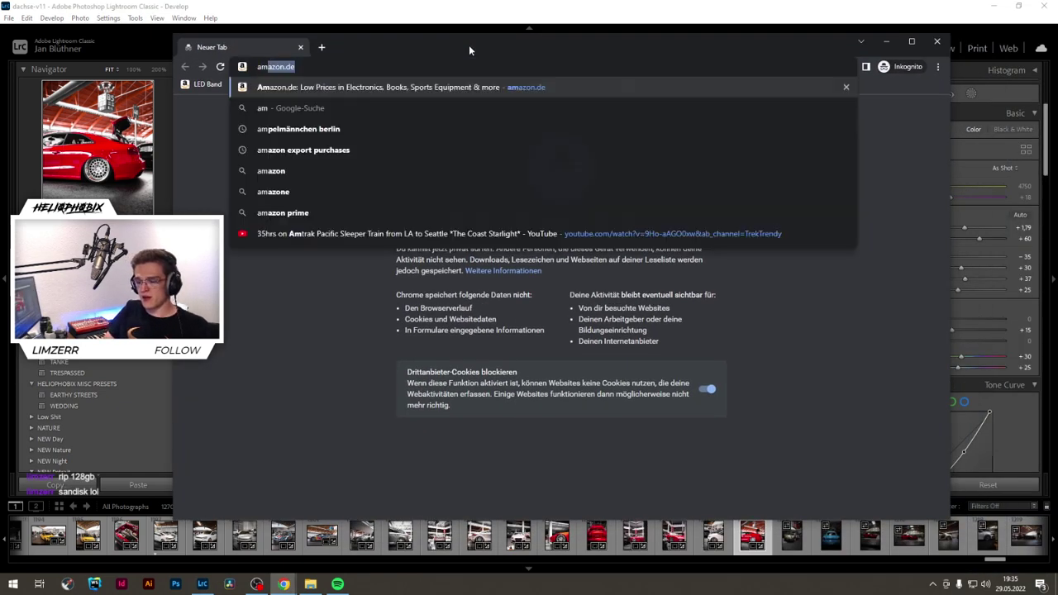
{"action": "key", "text": "BackSpace"}
{"action": "type", "text": "n.de"}
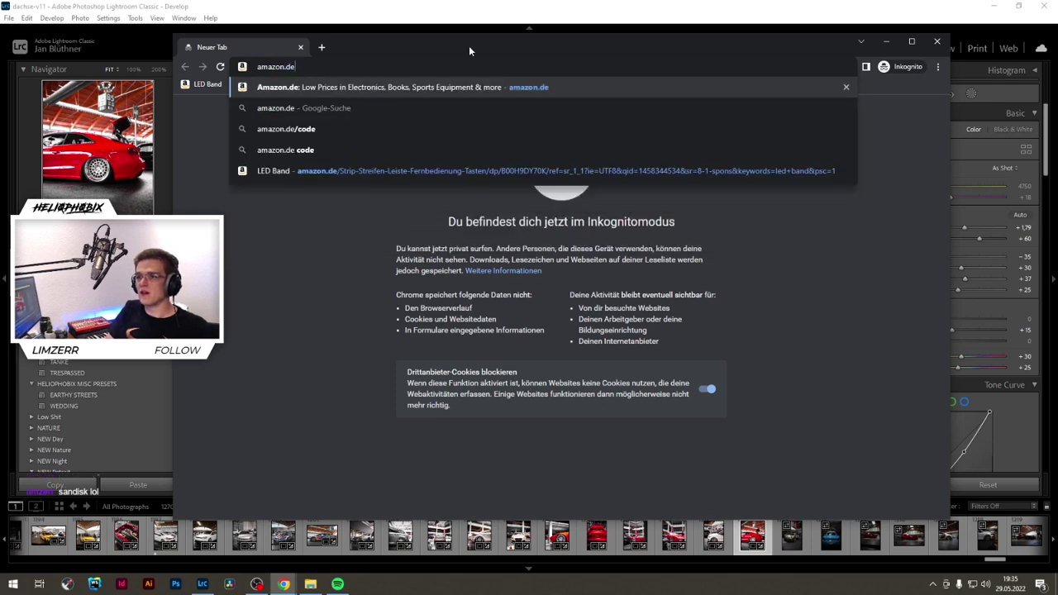
{"action": "key", "text": "Return"}
{"action": "left_click_drag", "start_coordinate": [469, 48], "coordinate": [449, 47]}
Step: Search Amazon for "sandisk extreme pro 128gb" and accept the site's cookies
{"action": "left_click", "coordinate": [399, 110]}
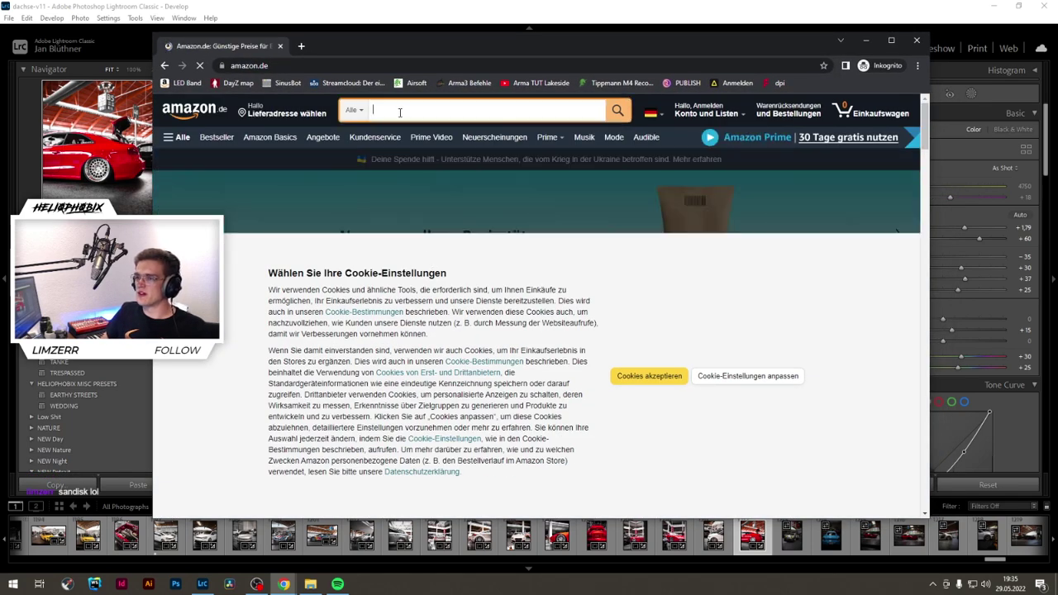
{"action": "type", "text": "sandisk"}
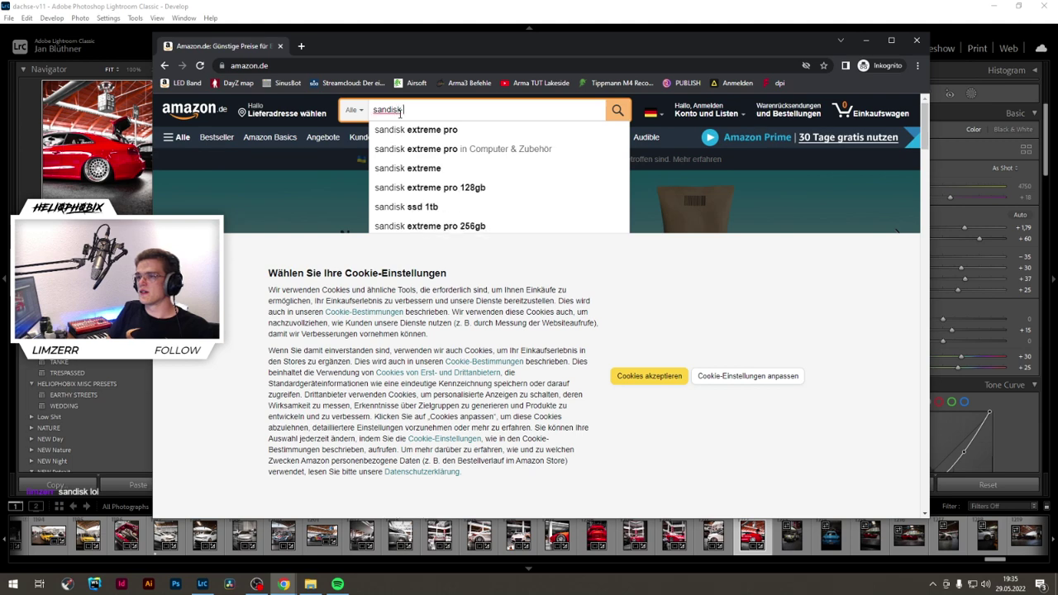
{"action": "type", "text": " extreme pro 1"}
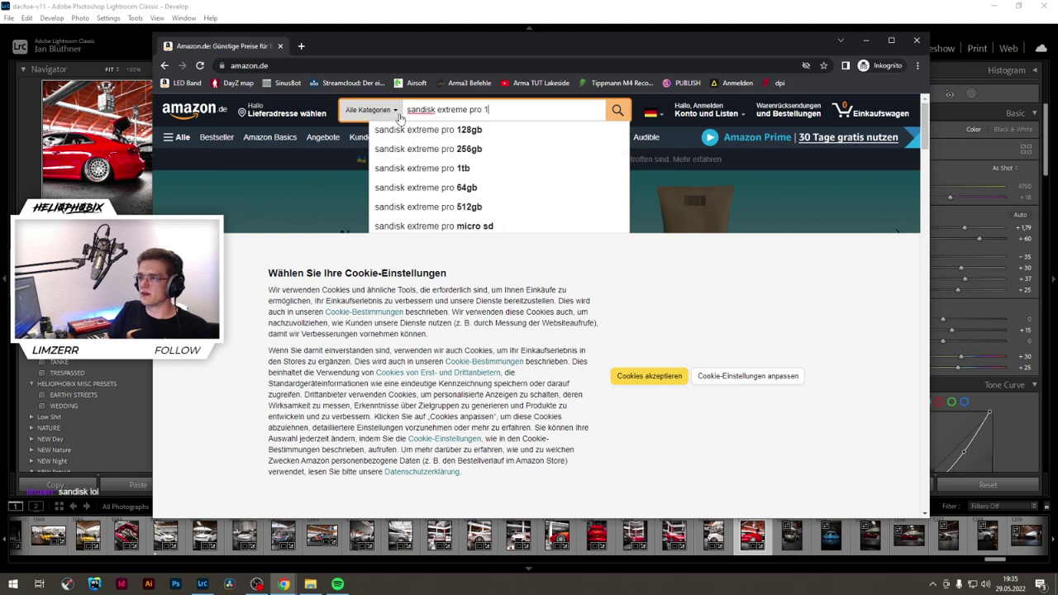
{"action": "type", "text": "28gb"}
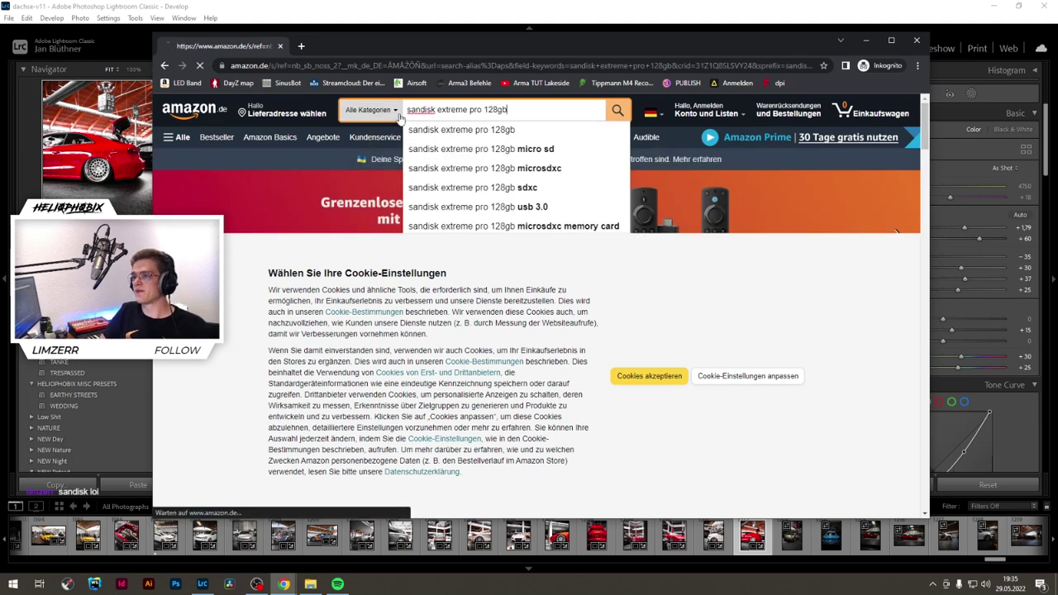
{"action": "key", "text": "Return"}
{"action": "left_click", "coordinate": [649, 376]}
Step: Examine the prices of the 128 GB SanDisk Extreme Pro memory cards in the results, and return to Lightroom Classic
{"action": "scroll", "coordinate": [523, 428], "scroll_direction": "down", "scroll_amount": 15}
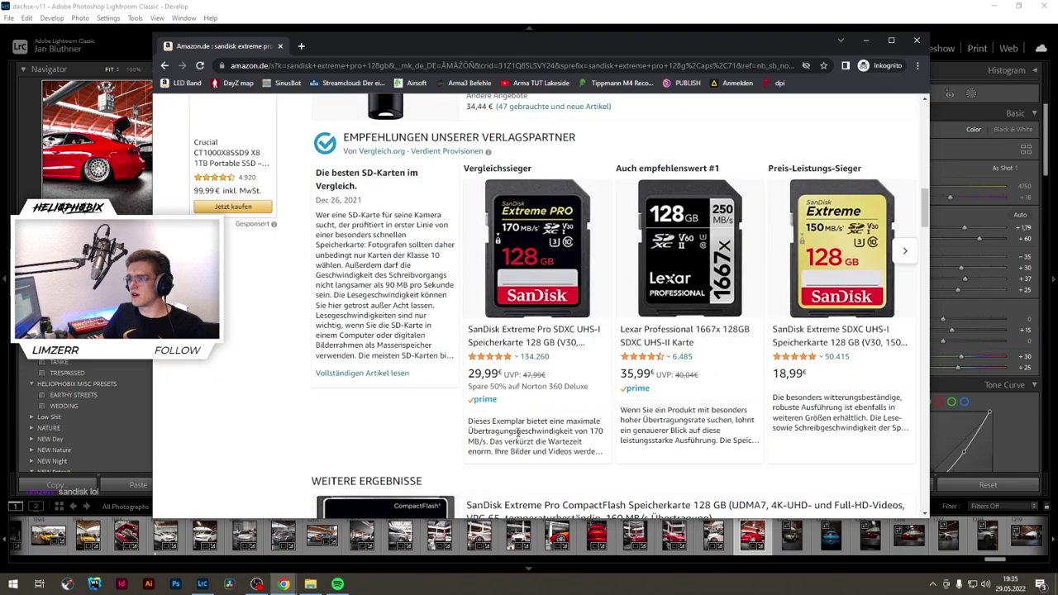
{"action": "scroll", "coordinate": [546, 426], "scroll_direction": "down", "scroll_amount": 6}
{"action": "scroll", "coordinate": [300, 433], "scroll_direction": "up", "scroll_amount": 2}
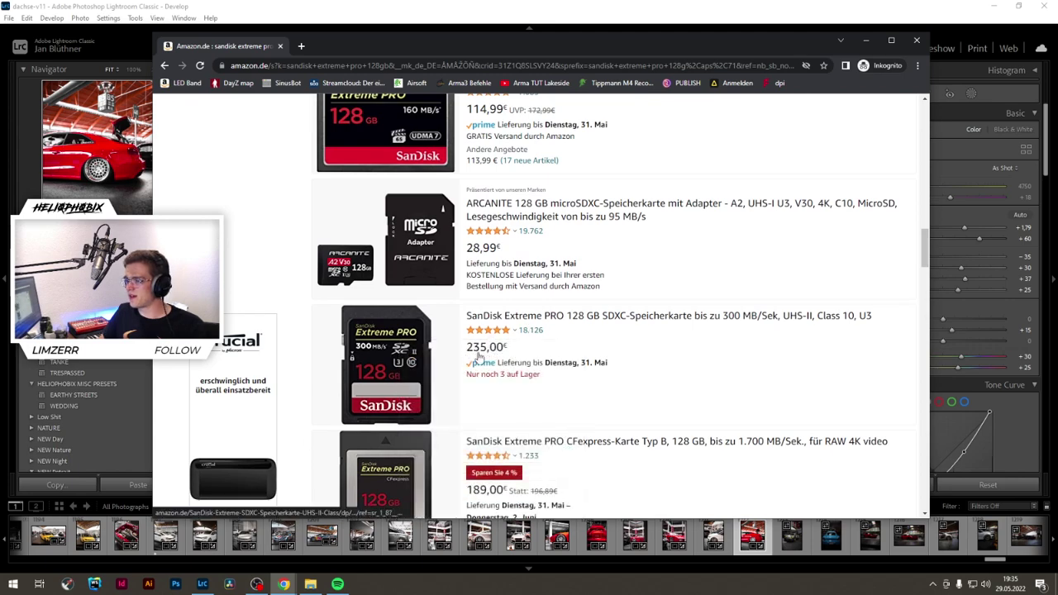
{"action": "scroll", "coordinate": [476, 351], "scroll_direction": "up", "scroll_amount": 10}
{"action": "scroll", "coordinate": [467, 459], "scroll_direction": "up", "scroll_amount": 3}
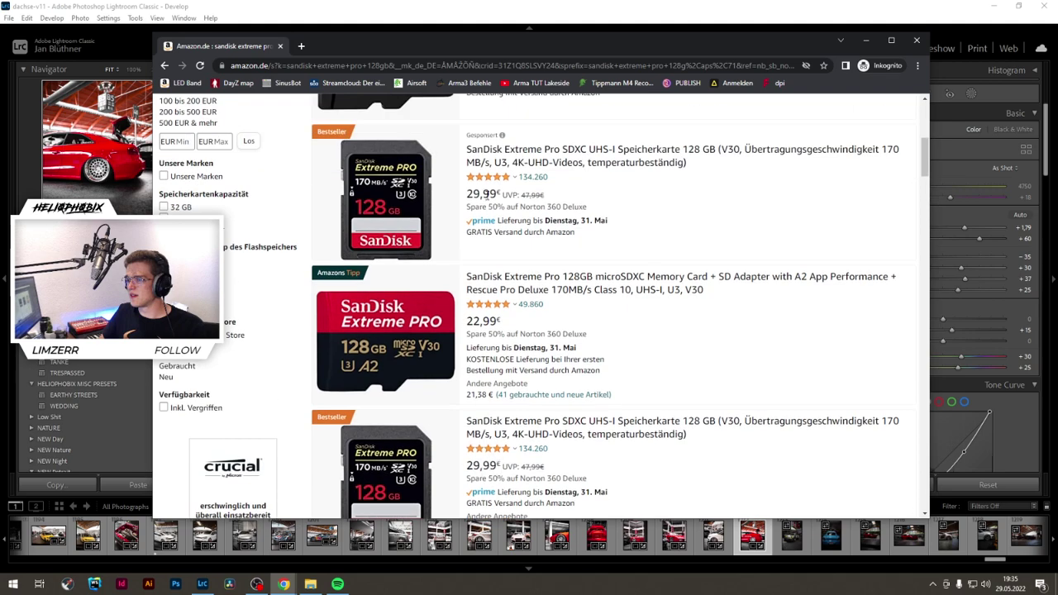
{"action": "key", "text": "super+Up"}
{"action": "scroll", "coordinate": [254, 397], "scroll_direction": "down", "scroll_amount": 2}
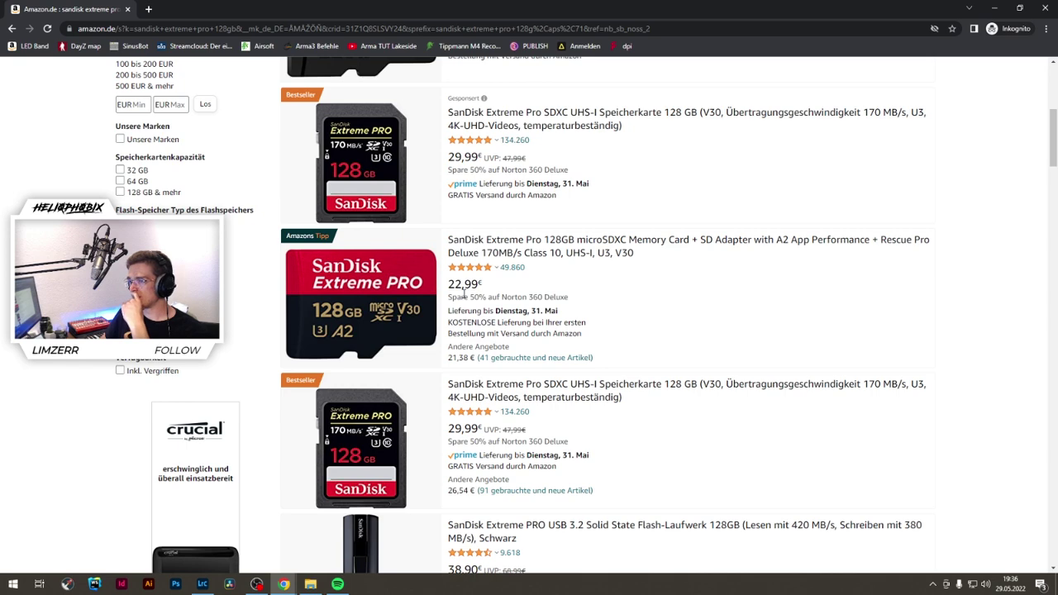
{"action": "left_click_drag", "start_coordinate": [465, 7], "coordinate": [365, 47]}
{"action": "left_click", "coordinate": [809, 44]}
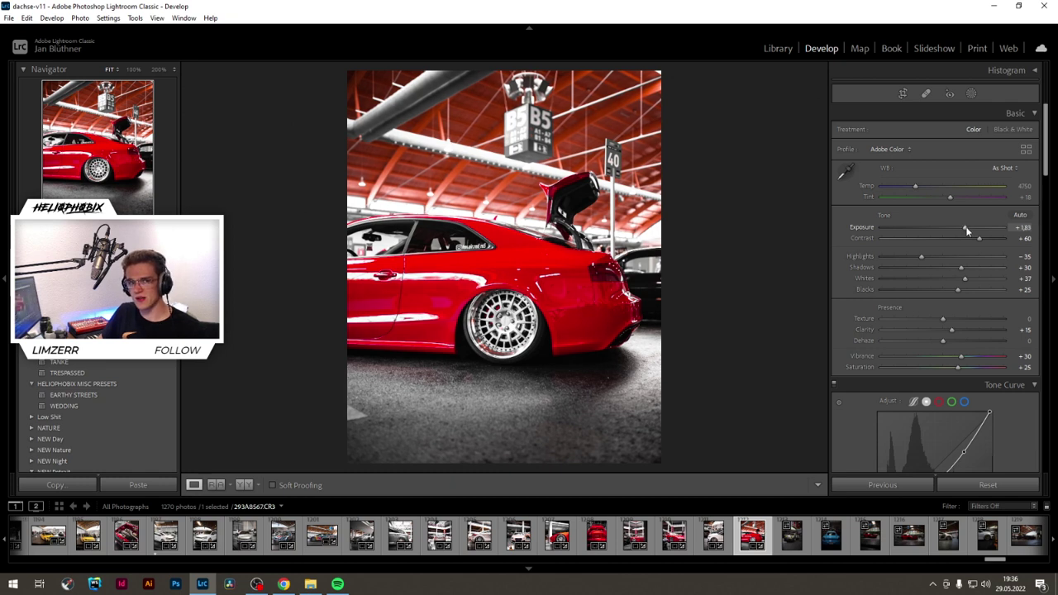
Step: Set the exposure of the linear gradient mask on the floor to −1,63 and finish masking
{"action": "left_click", "coordinate": [972, 94]}
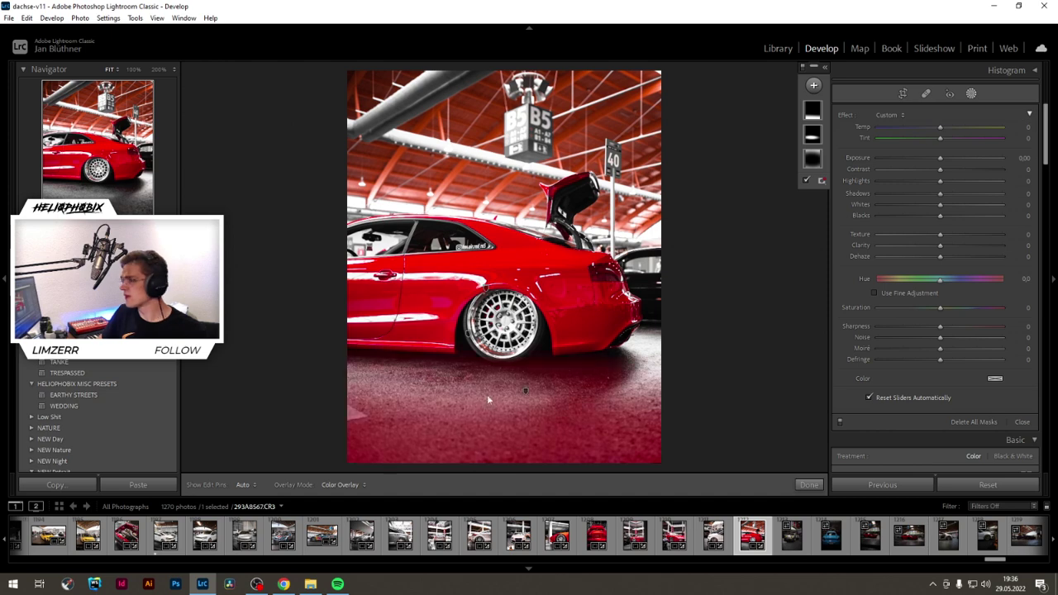
{"action": "left_click", "coordinate": [525, 390]}
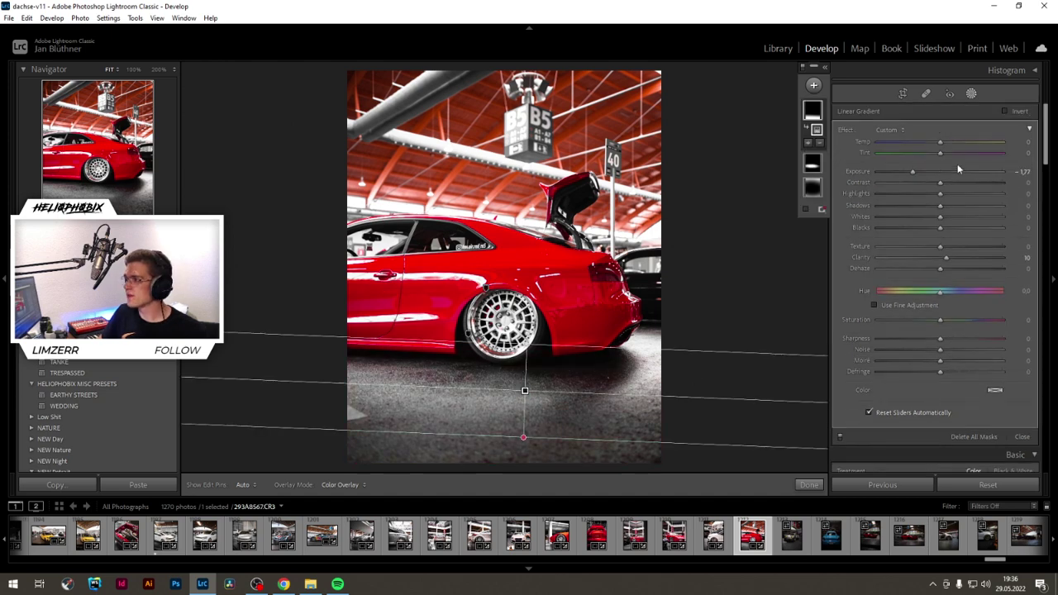
{"action": "left_click_drag", "start_coordinate": [956, 171], "coordinate": [917, 176]}
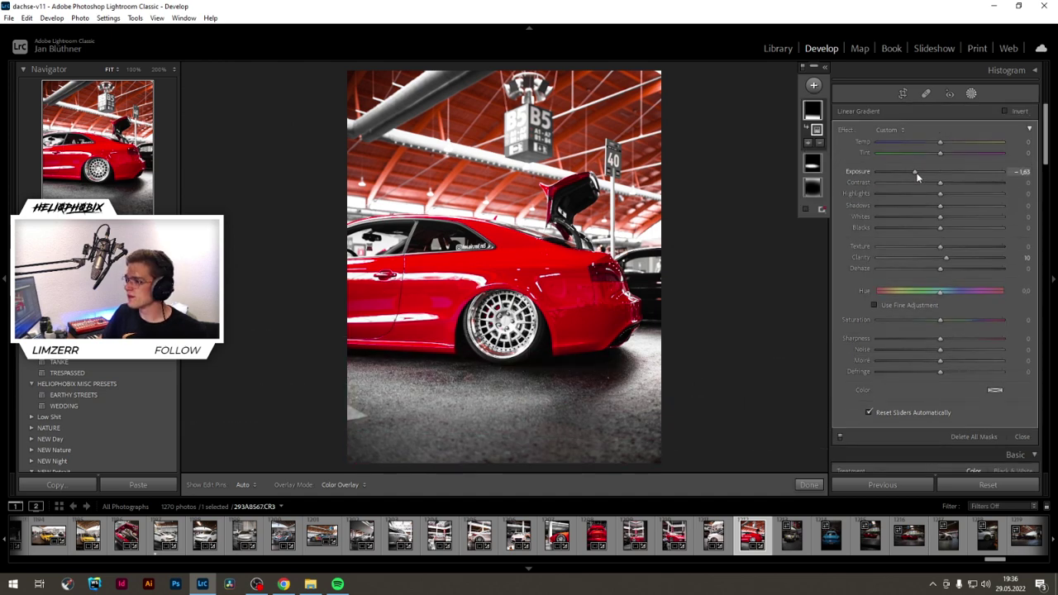
{"action": "left_click", "coordinate": [811, 486]}
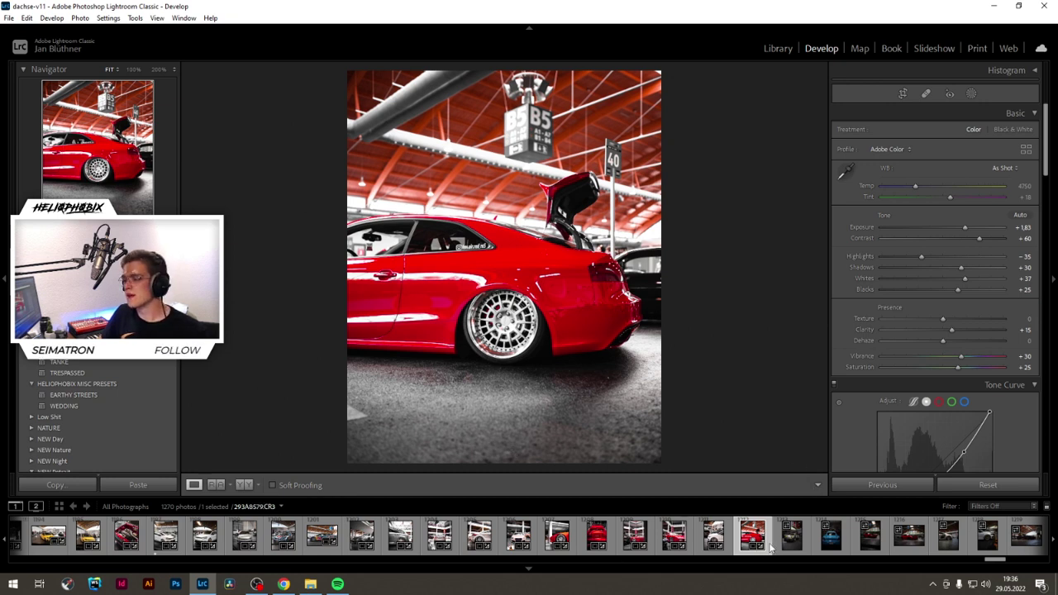
Step: Open the photo of the grey Porsche with yellow headlights under the flags and apply the EARTHY STREETS preset
{"action": "scroll", "coordinate": [727, 542], "scroll_direction": "down", "scroll_amount": 5}
{"action": "left_click", "coordinate": [453, 545]}
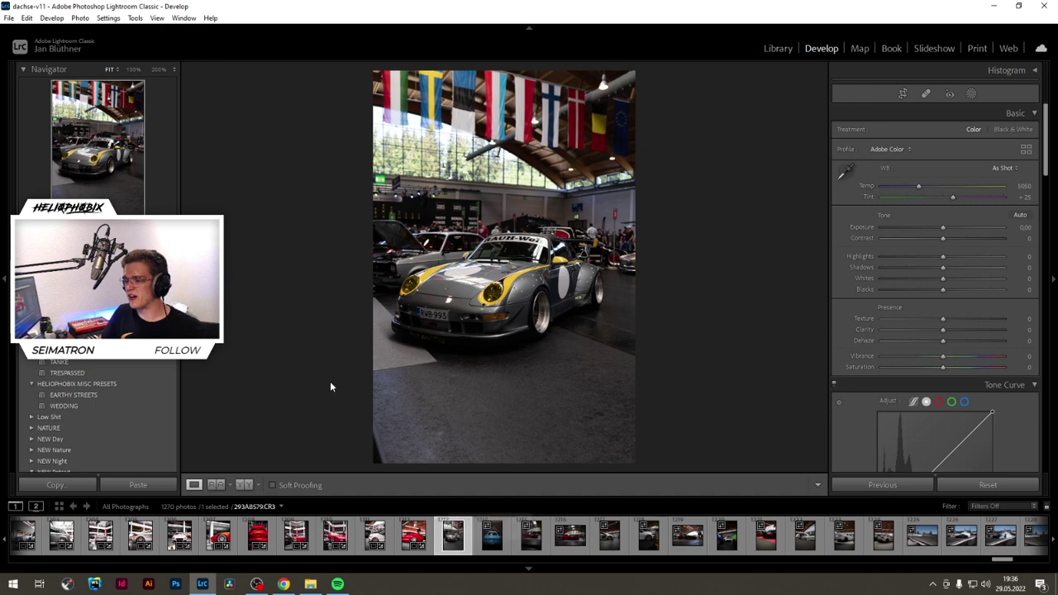
{"action": "left_click", "coordinate": [96, 396]}
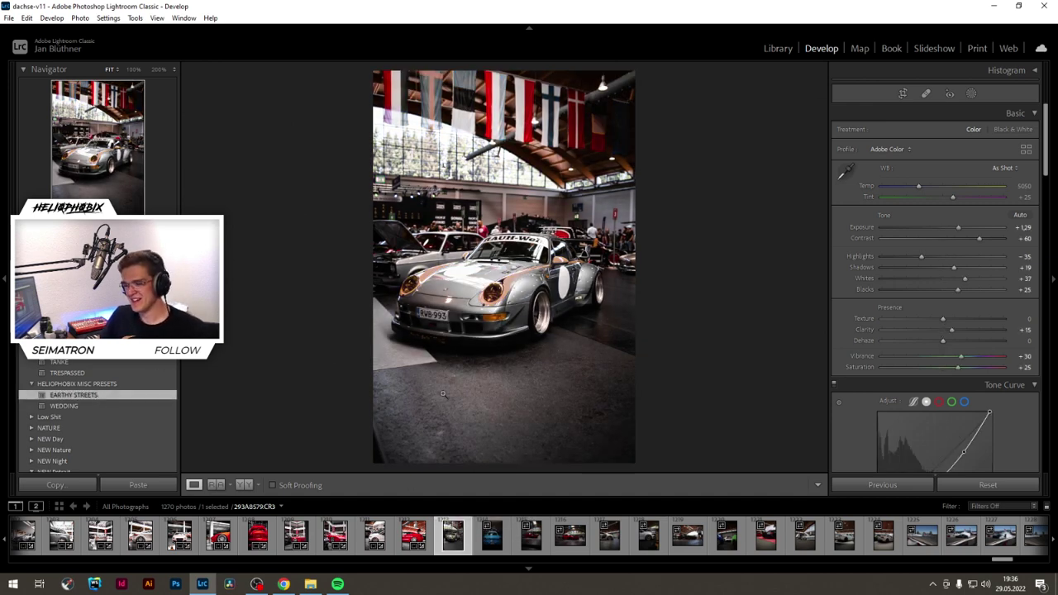
Step: Compare the edited car photo with its original in a before/after view
{"action": "key", "text": "y"}
{"action": "key", "text": "y"}
{"action": "key", "text": "y"}
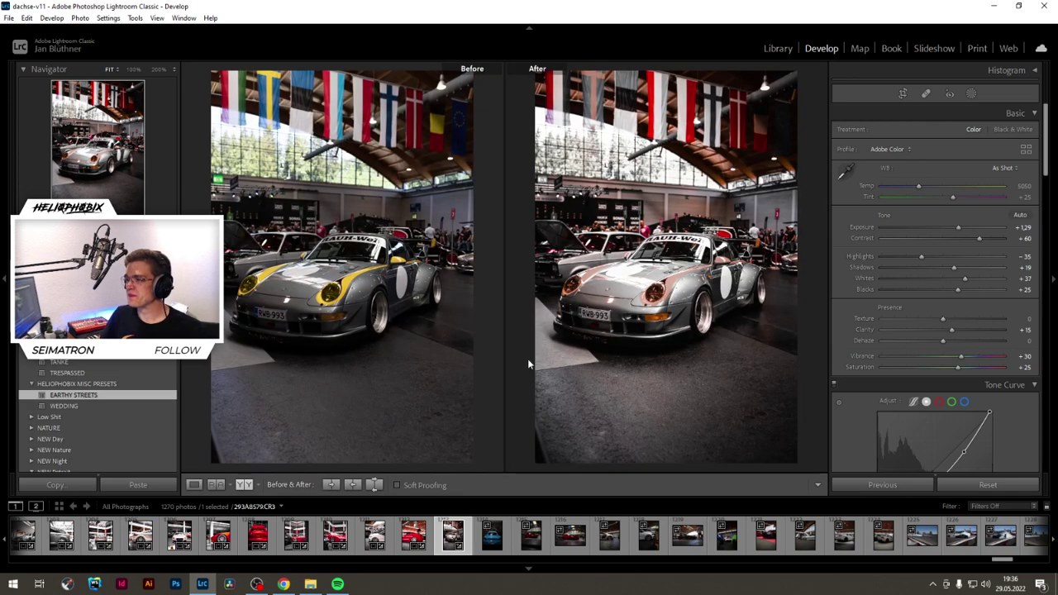
{"action": "key", "text": "y"}
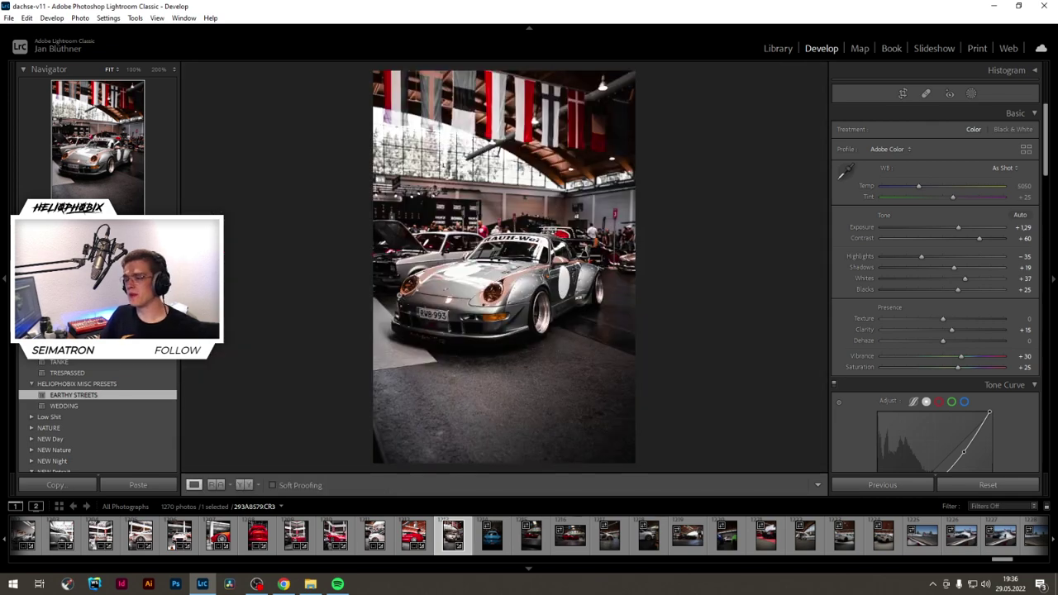
{"action": "key", "text": "y"}
Step: Set the yellow hue to −16 and yellow saturation to −46, and raise the photo's exposure to +1.34
{"action": "scroll", "coordinate": [866, 352], "scroll_direction": "down", "scroll_amount": 5}
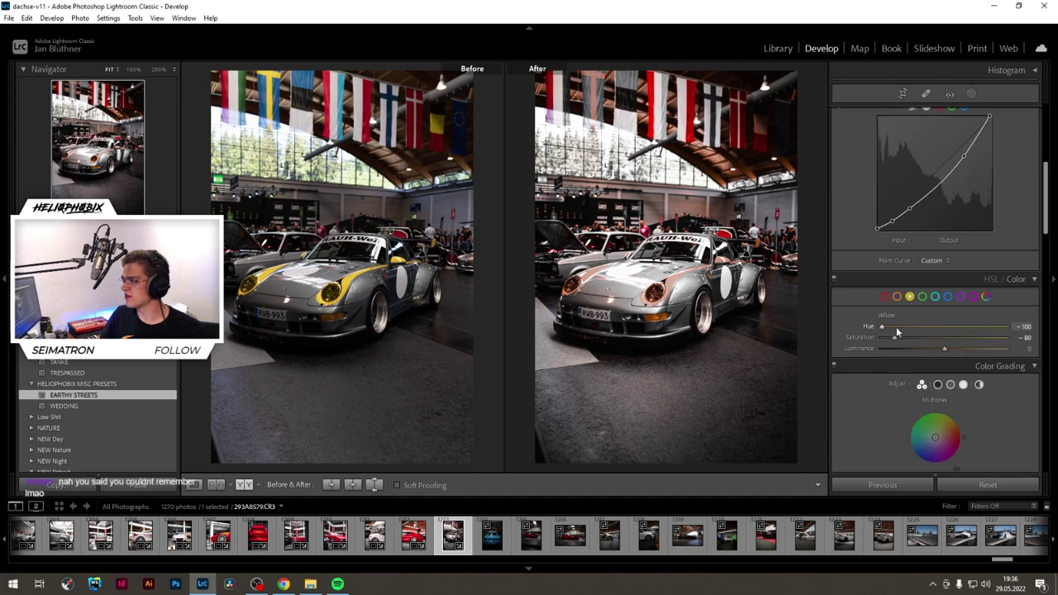
{"action": "left_click_drag", "start_coordinate": [896, 327], "coordinate": [919, 337]}
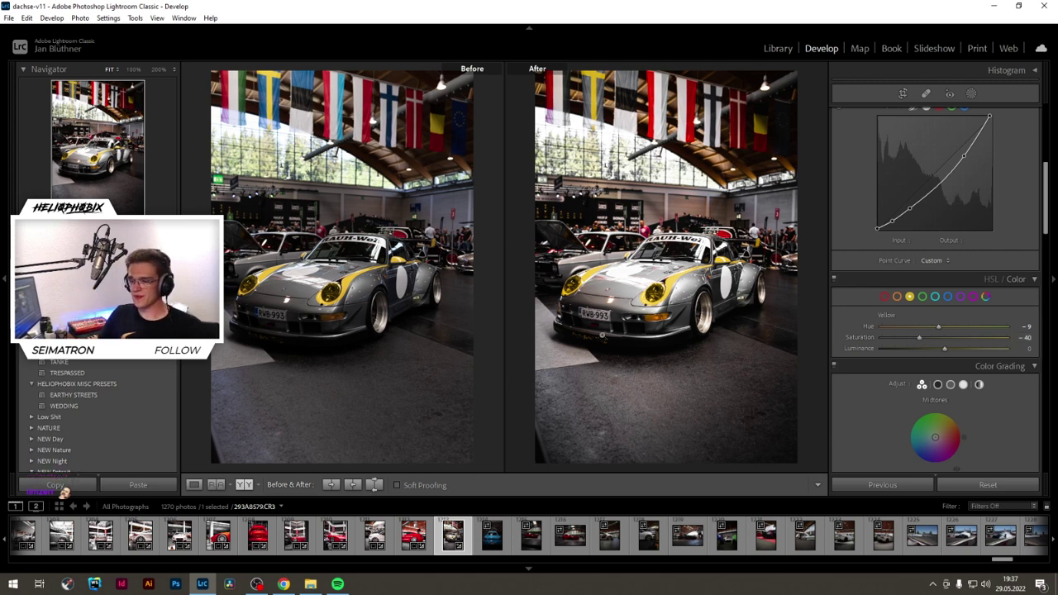
{"action": "key", "text": "y"}
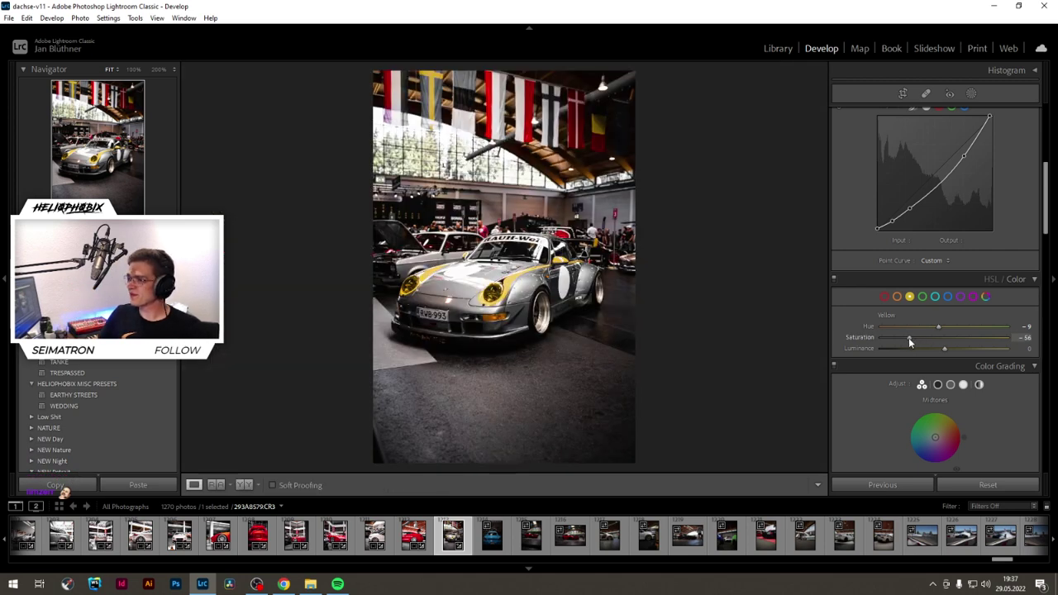
{"action": "left_click_drag", "start_coordinate": [908, 337], "coordinate": [932, 326]}
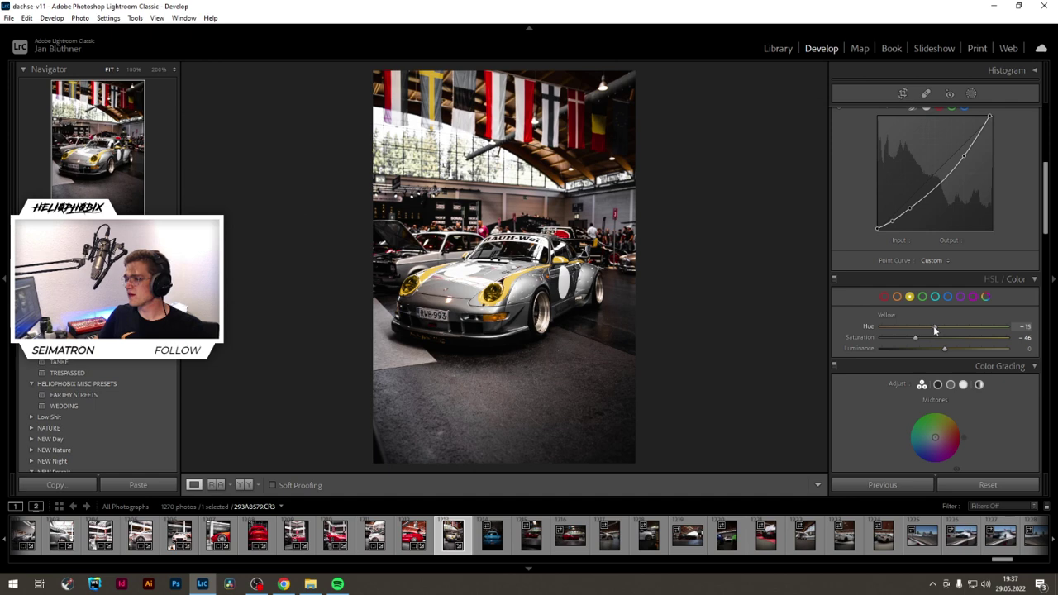
{"action": "scroll", "coordinate": [933, 324], "scroll_direction": "up", "scroll_amount": 10}
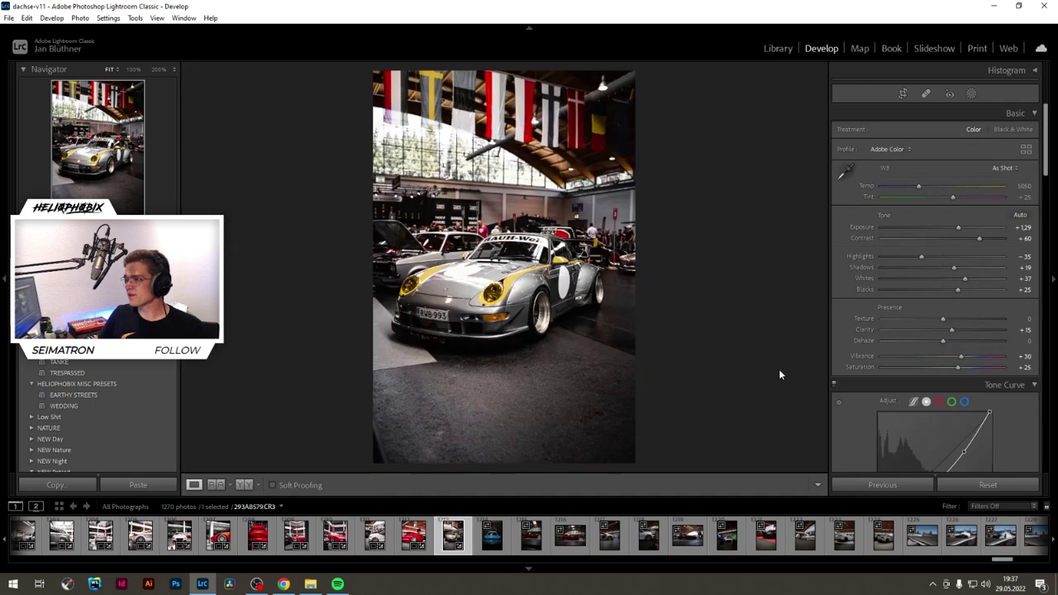
{"action": "left_click_drag", "start_coordinate": [958, 226], "coordinate": [961, 228]}
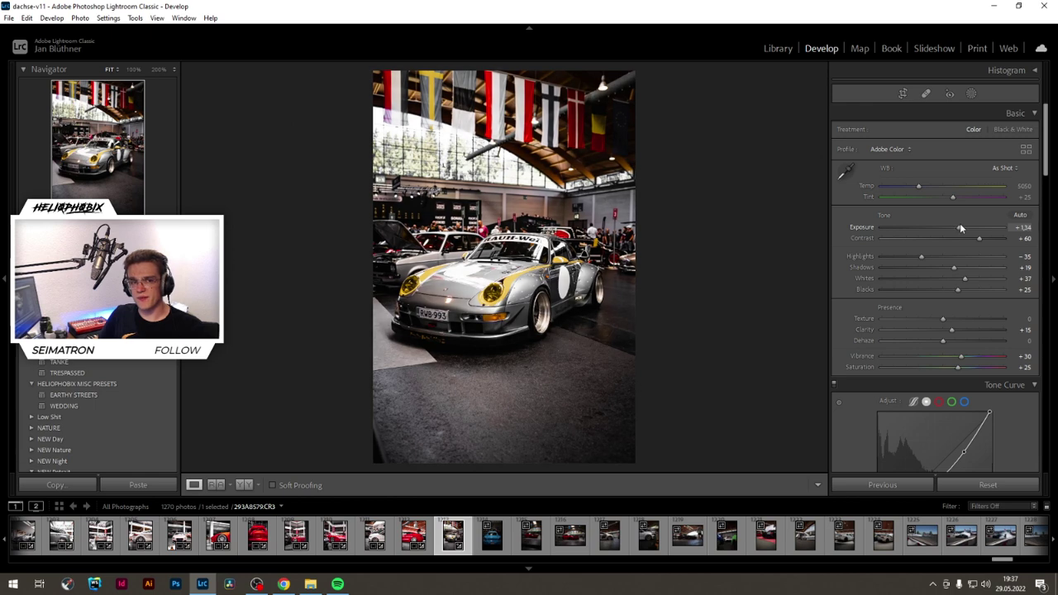
{"action": "key", "text": "shift+w"}
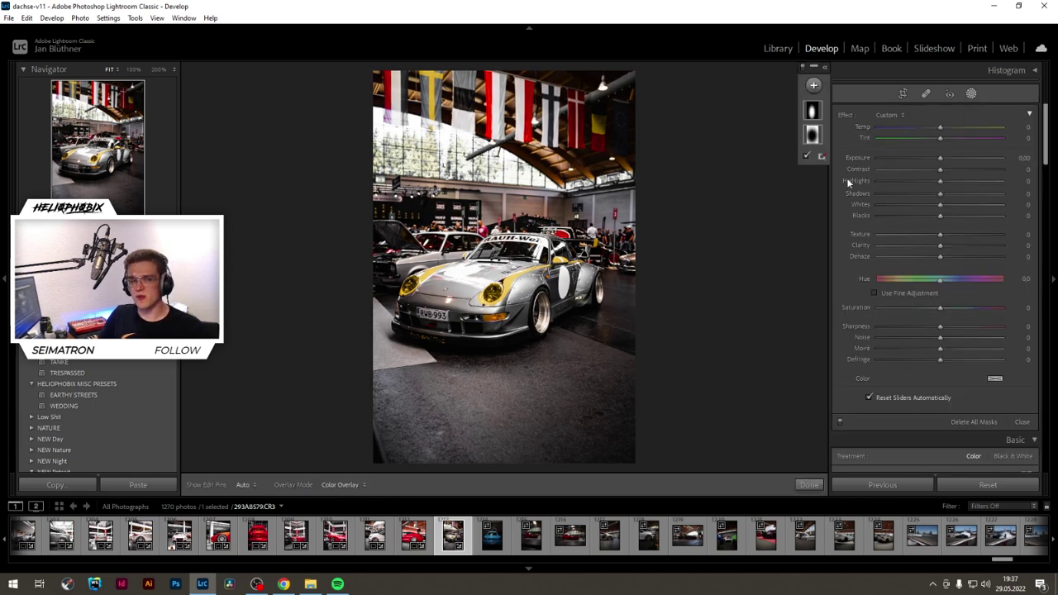
{"action": "left_click", "coordinate": [809, 484]}
{"action": "left_click", "coordinate": [904, 95]}
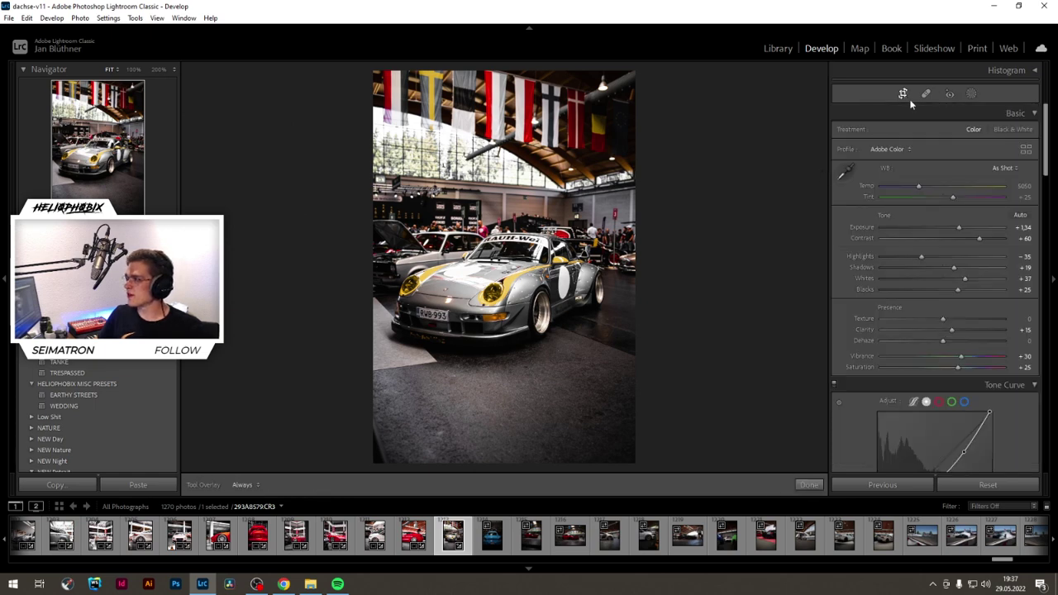
{"action": "left_click", "coordinate": [1005, 134]}
{"action": "left_click", "coordinate": [768, 122]}
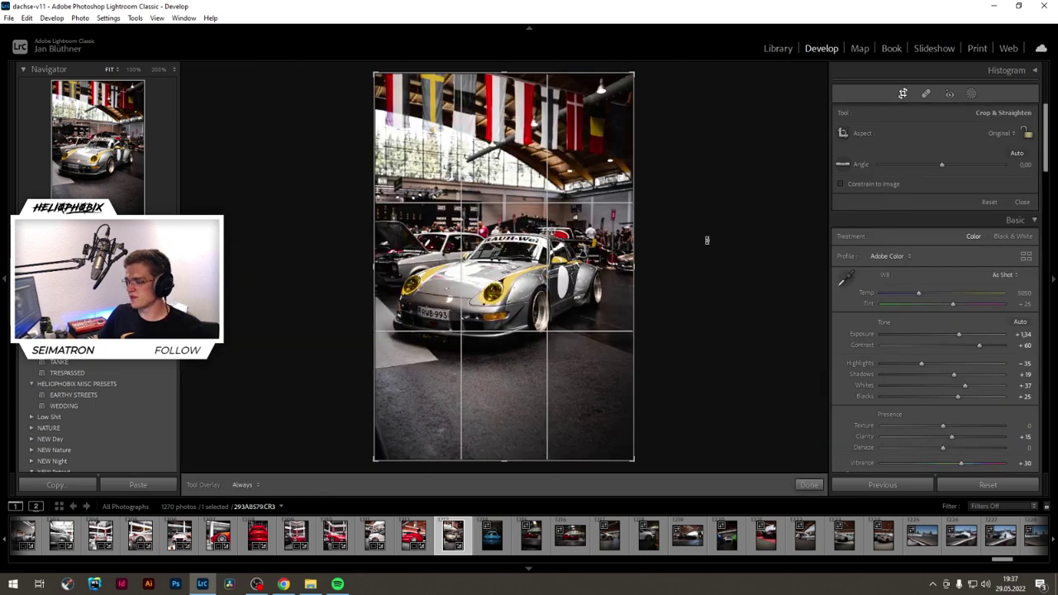
{"action": "key", "text": "Return"}
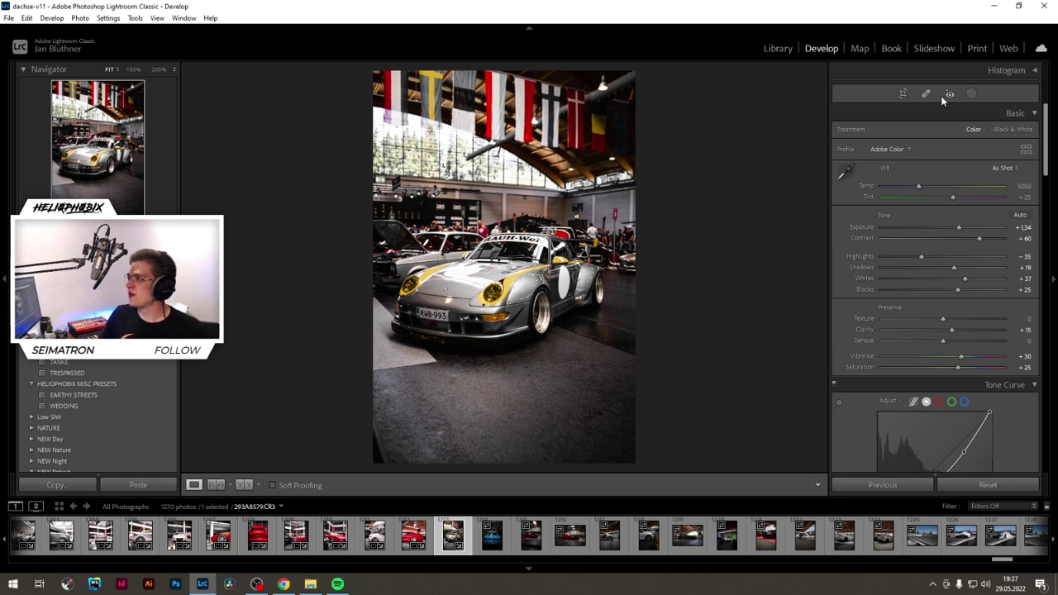
{"action": "left_click", "coordinate": [904, 94]}
{"action": "left_click", "coordinate": [1000, 133]}
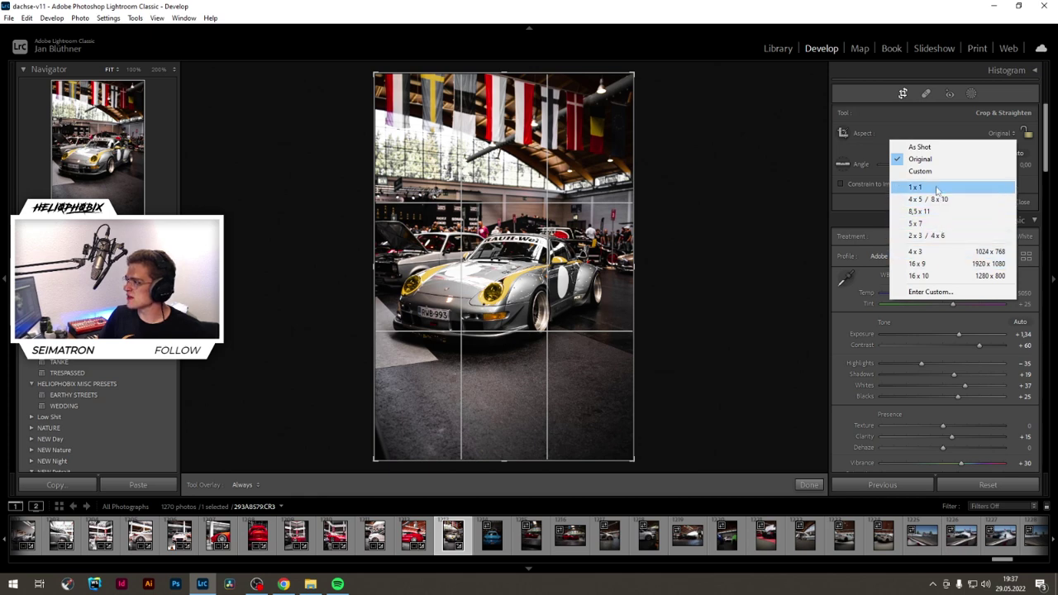
{"action": "left_click", "coordinate": [861, 221]}
{"action": "left_click", "coordinate": [860, 219]}
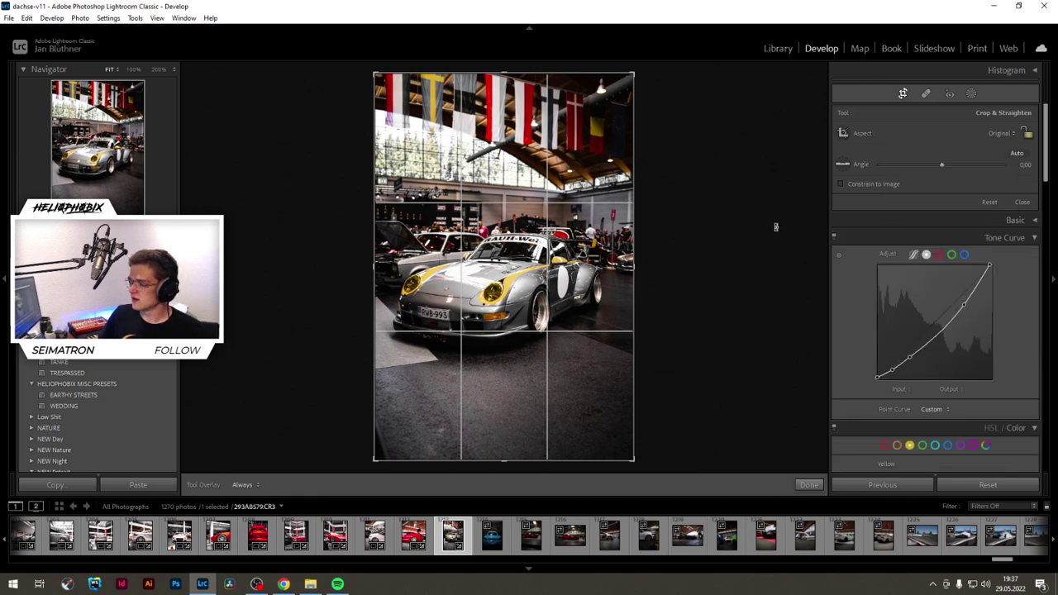
{"action": "key", "text": "Return"}
Step: Reshape the existing non-inverted radial gradient mask into a flat, slightly tilted ellipse over the lower front of the car
{"action": "left_click", "coordinate": [972, 93]}
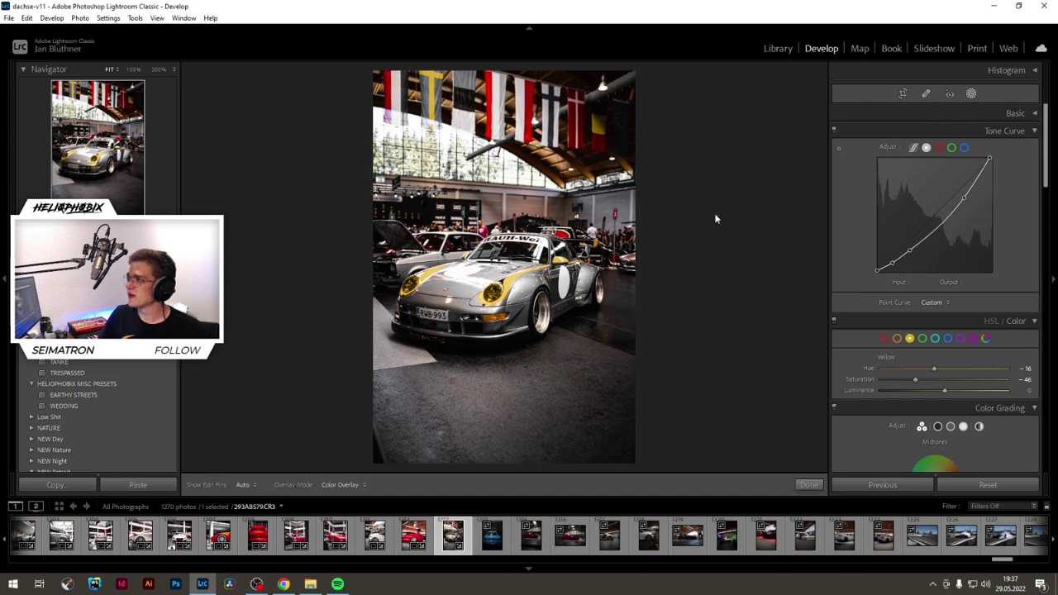
{"action": "left_click", "coordinate": [811, 110]}
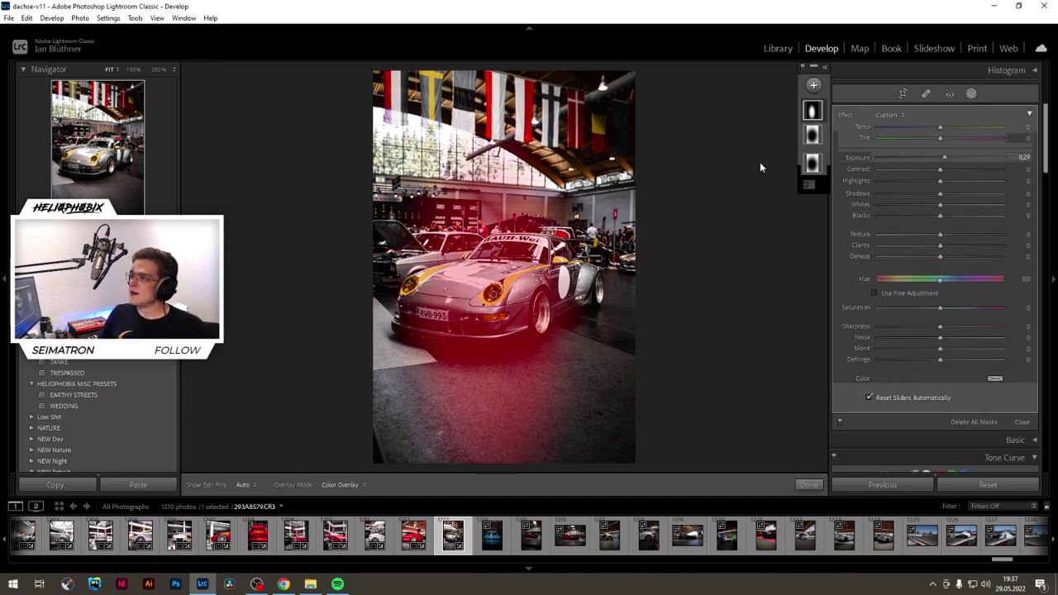
{"action": "left_click_drag", "start_coordinate": [568, 307], "coordinate": [510, 386]}
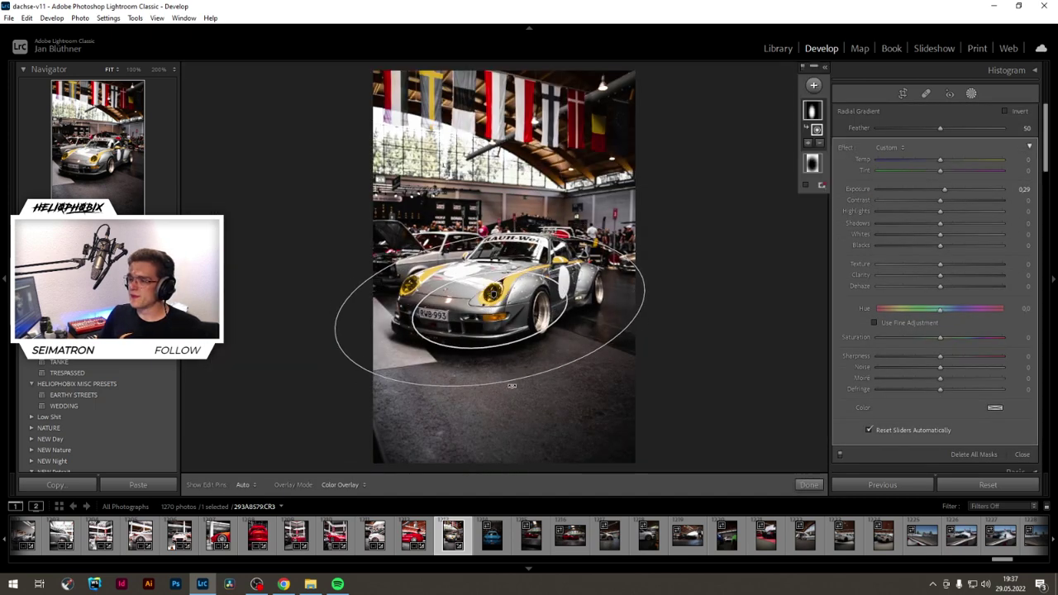
{"action": "left_click_drag", "start_coordinate": [645, 290], "coordinate": [573, 305]}
{"action": "left_click_drag", "start_coordinate": [498, 386], "coordinate": [450, 317]}
Step: Set the front mask's exposure to 0.43, contrast to 13 and shadows to 25, and fine-tune its position on the bumper
{"action": "left_click_drag", "start_coordinate": [939, 195], "coordinate": [945, 191]}
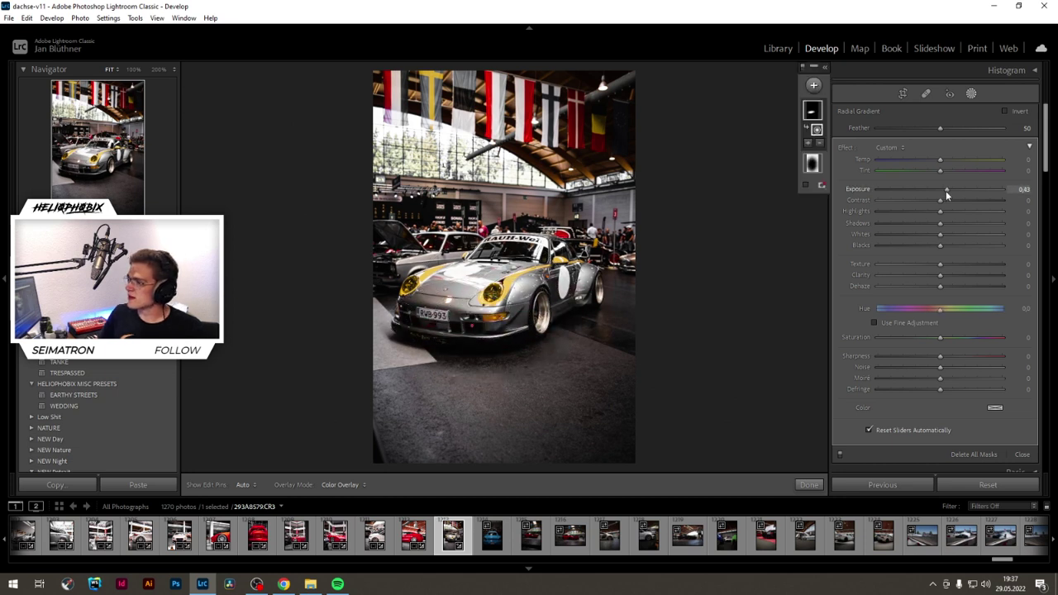
{"action": "left_click_drag", "start_coordinate": [938, 226], "coordinate": [948, 201]}
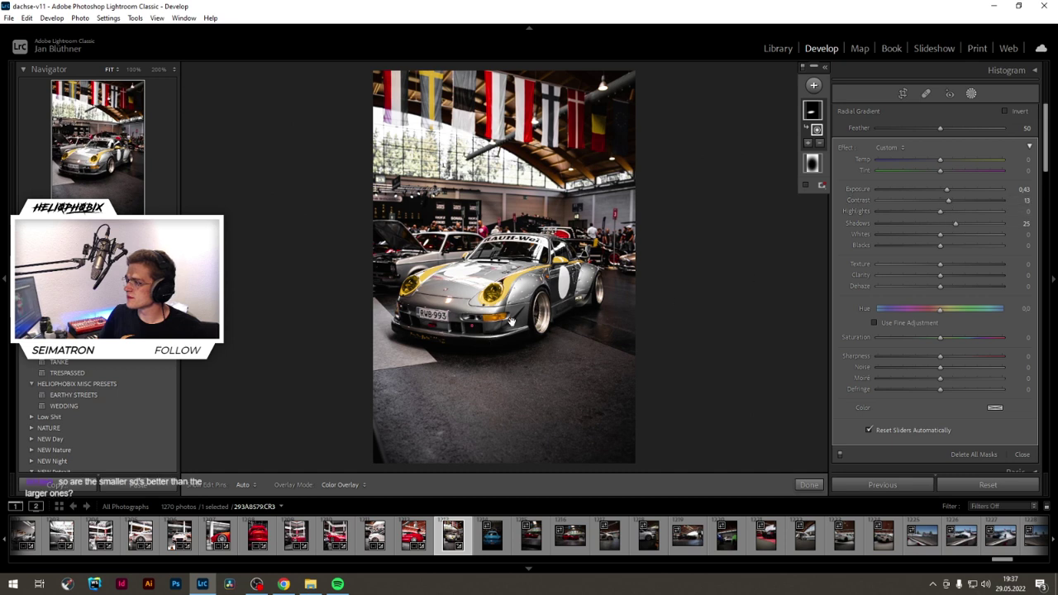
{"action": "left_click_drag", "start_coordinate": [472, 344], "coordinate": [492, 321]}
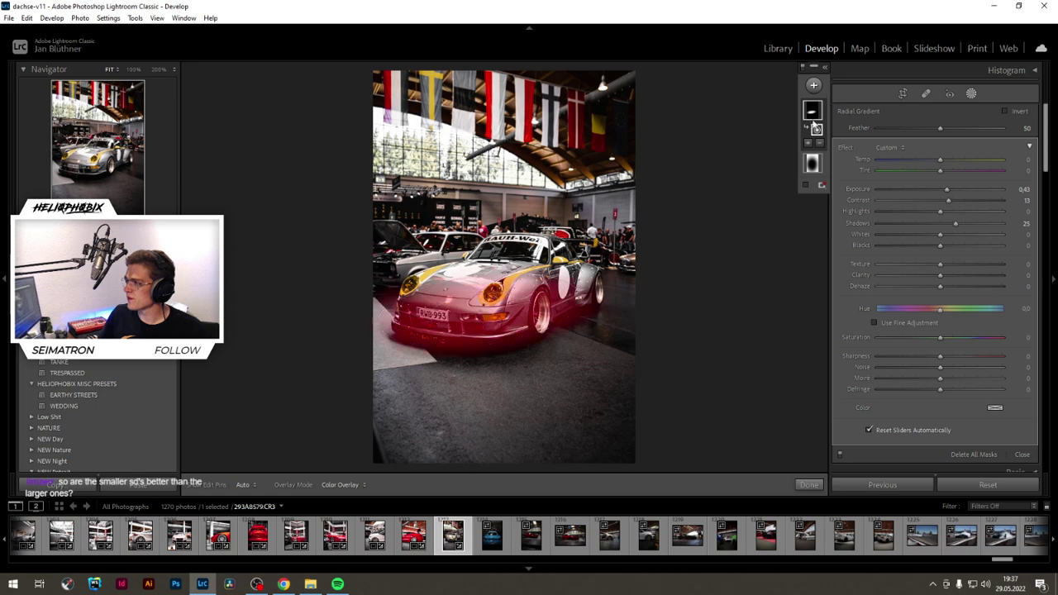
Step: Widen the inverted radial gradient mask horizontally until its ellipse extends well beyond both side edges of the photo
{"action": "left_click", "coordinate": [812, 163]}
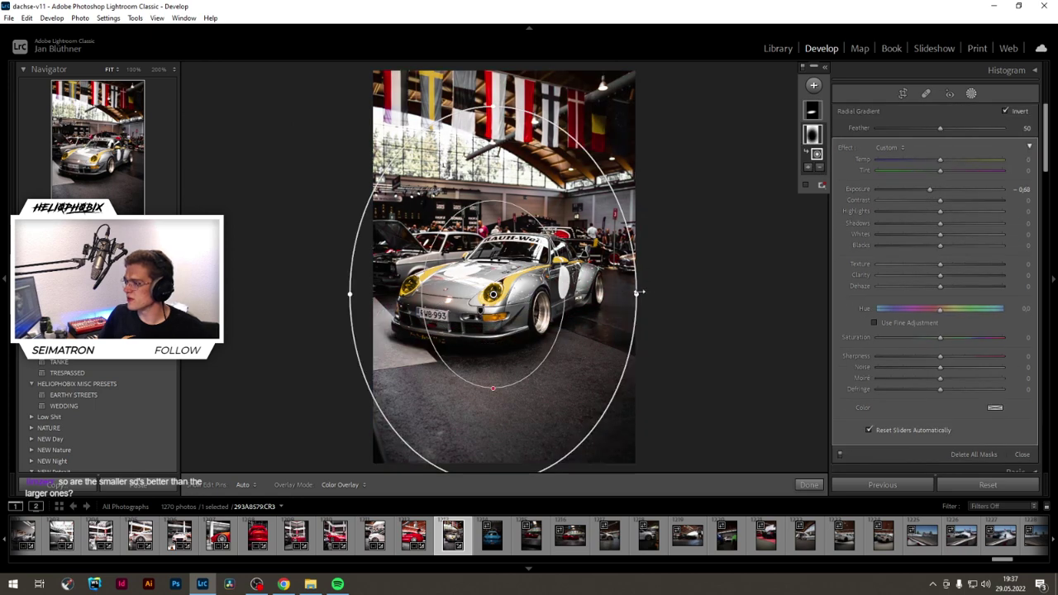
{"action": "left_click_drag", "start_coordinate": [636, 293], "coordinate": [825, 293]}
{"action": "mouse_move", "coordinate": [536, 309]}
{"action": "left_mouse_down"}
{"action": "mouse_move", "coordinate": [545, 302]}
{"action": "mouse_move", "coordinate": [541, 313]}
{"action": "left_mouse_up"}
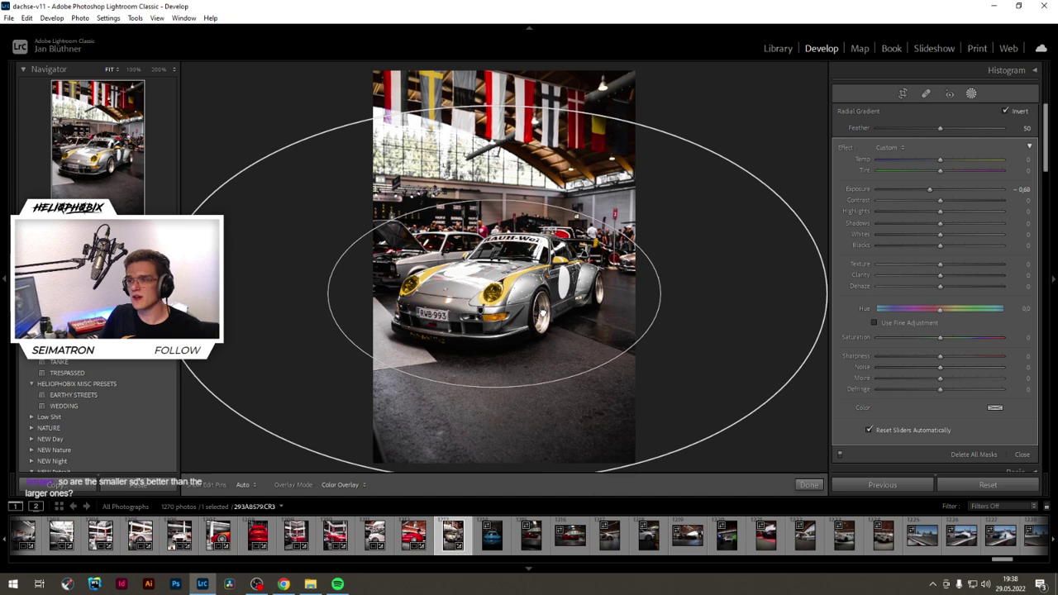
{"action": "left_click", "coordinate": [809, 484]}
Step: Add a new radial gradient mask and fit its slightly tilted ellipse around the whole silver car
{"action": "left_click", "coordinate": [971, 93]}
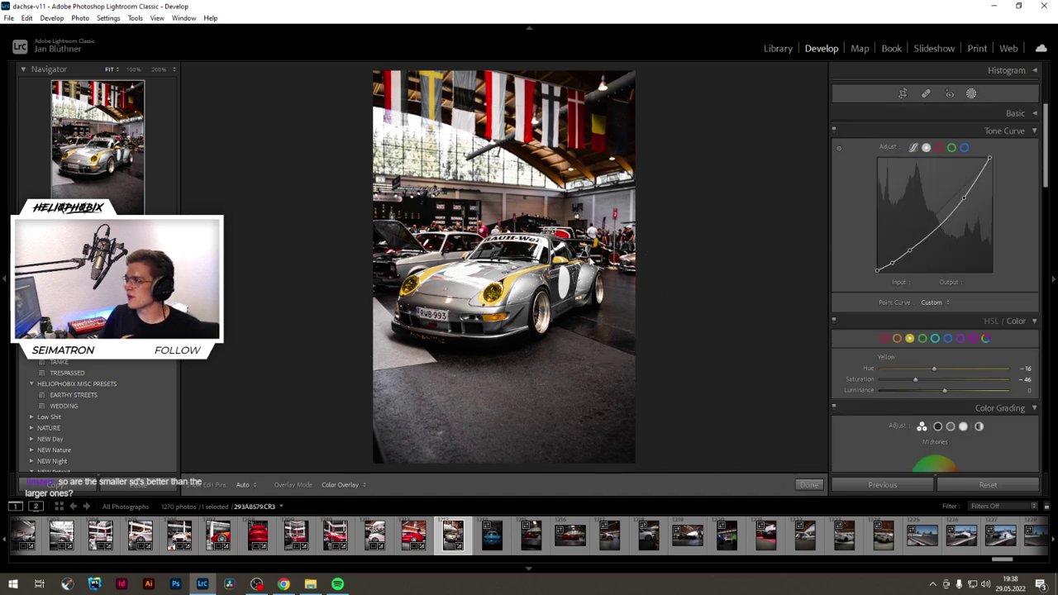
{"action": "left_click", "coordinate": [814, 84]}
{"action": "left_click", "coordinate": [838, 169]}
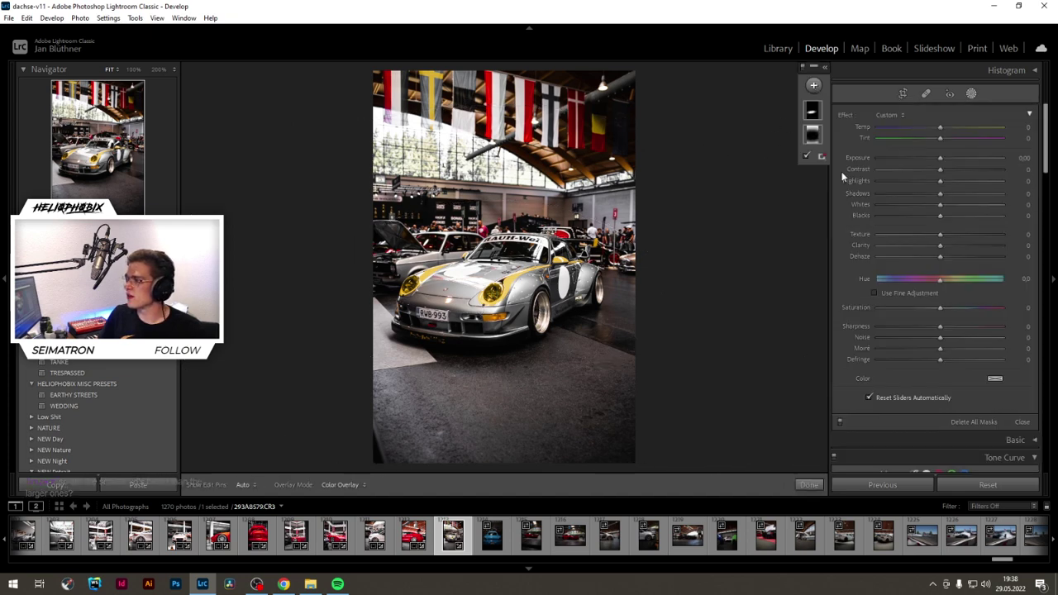
{"action": "left_click_drag", "start_coordinate": [494, 293], "coordinate": [612, 346]}
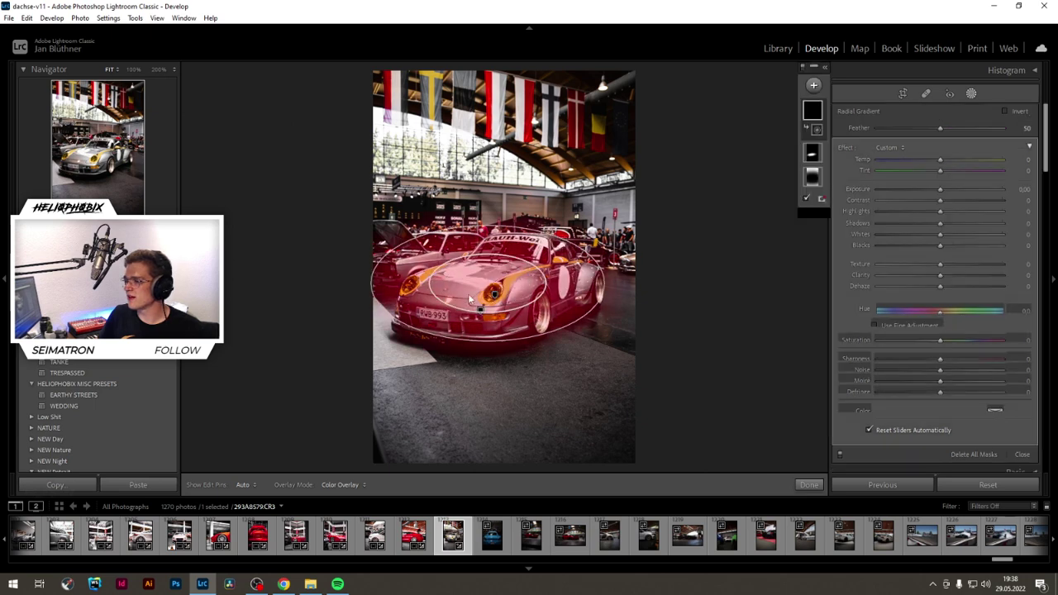
{"action": "left_click_drag", "start_coordinate": [618, 286], "coordinate": [616, 271]}
{"action": "left_click_drag", "start_coordinate": [519, 287], "coordinate": [523, 288]}
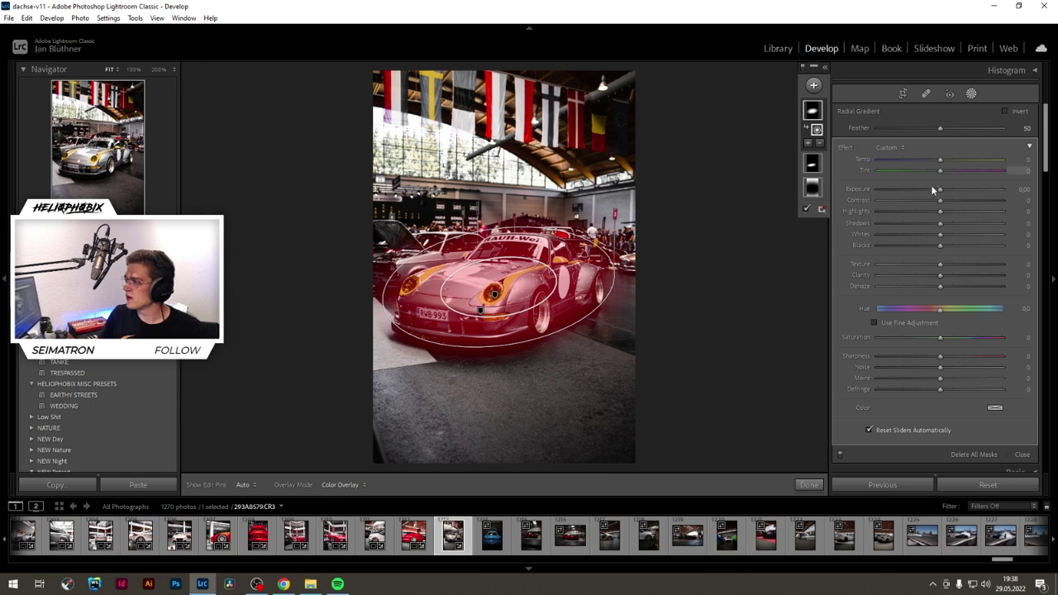
Step: Set the car mask's exposure to 0.60, contrast to 12, highlights to −52 and shadows to 19, and finish masking
{"action": "mouse_move", "coordinate": [941, 189]}
{"action": "left_mouse_down"}
{"action": "mouse_move", "coordinate": [886, 213]}
{"action": "mouse_move", "coordinate": [952, 221]}
{"action": "mouse_move", "coordinate": [951, 193]}
{"action": "left_mouse_up"}
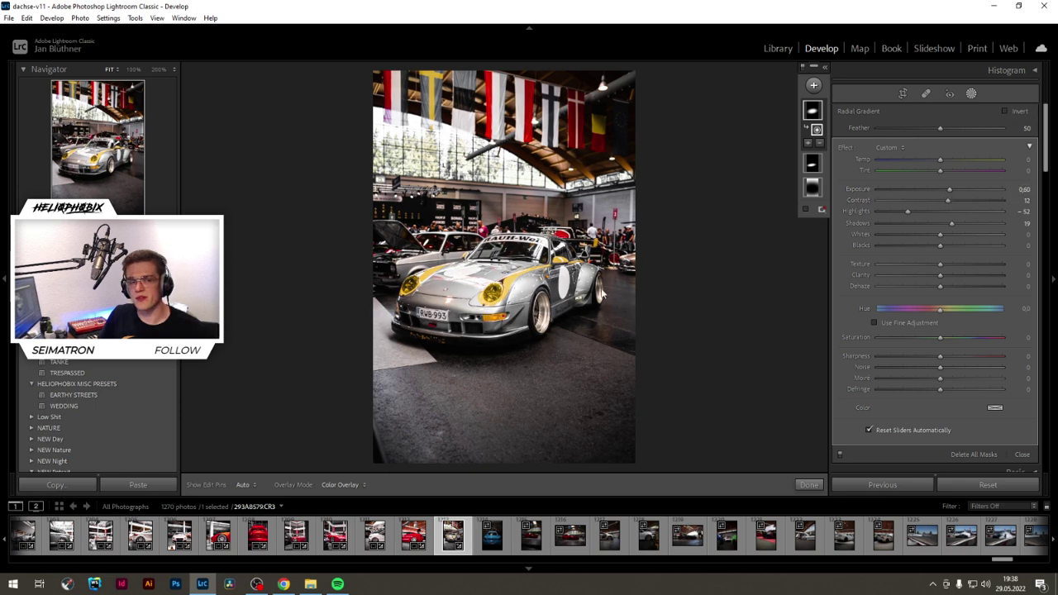
{"action": "left_click_drag", "start_coordinate": [499, 294], "coordinate": [501, 291]}
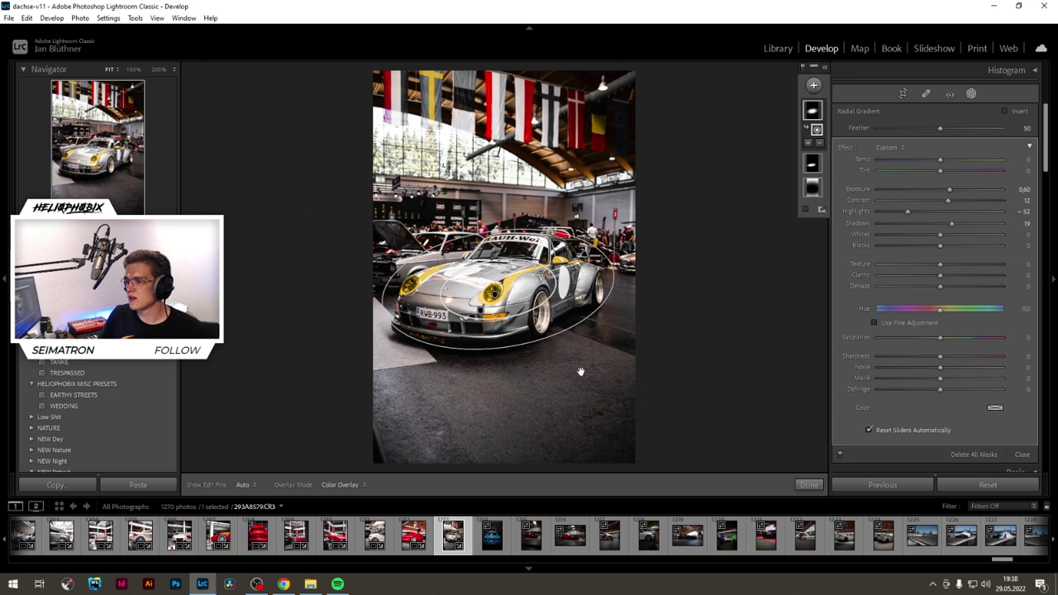
{"action": "left_click", "coordinate": [808, 485]}
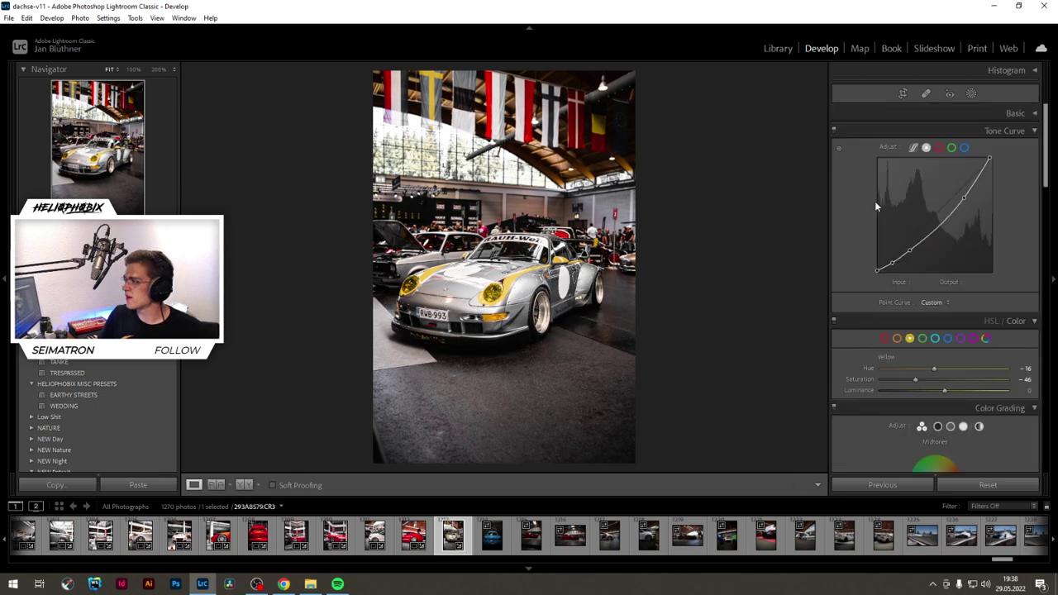
Step: Set the photo's overall exposure to +1.52, contrast to +68, highlights to −79 and whites to +11
{"action": "left_click", "coordinate": [1016, 113]}
{"action": "left_click_drag", "start_coordinate": [961, 226], "coordinate": [963, 227]}
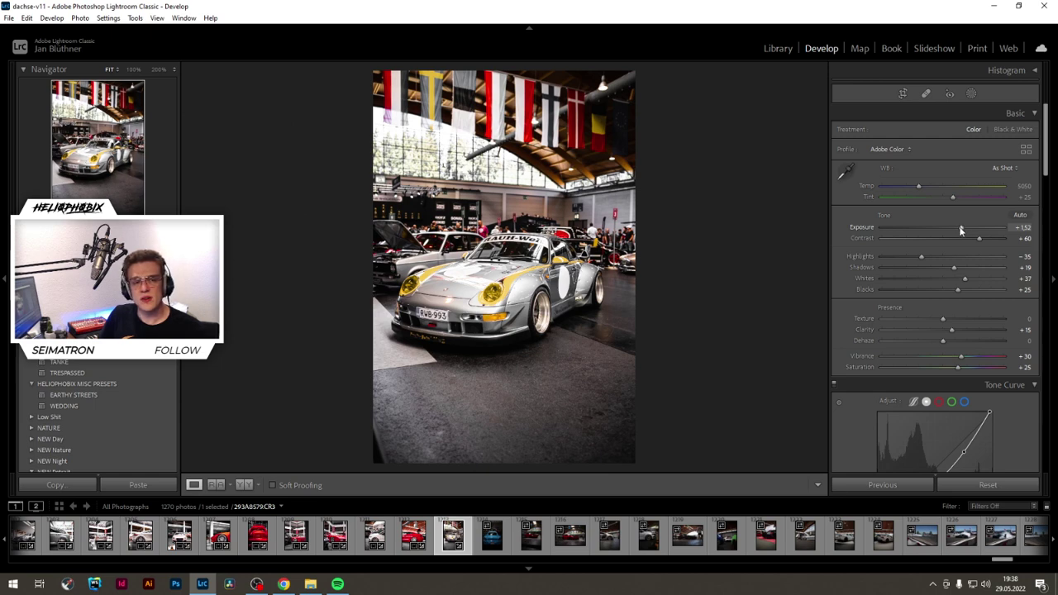
{"action": "left_click_drag", "start_coordinate": [921, 257], "coordinate": [895, 256]}
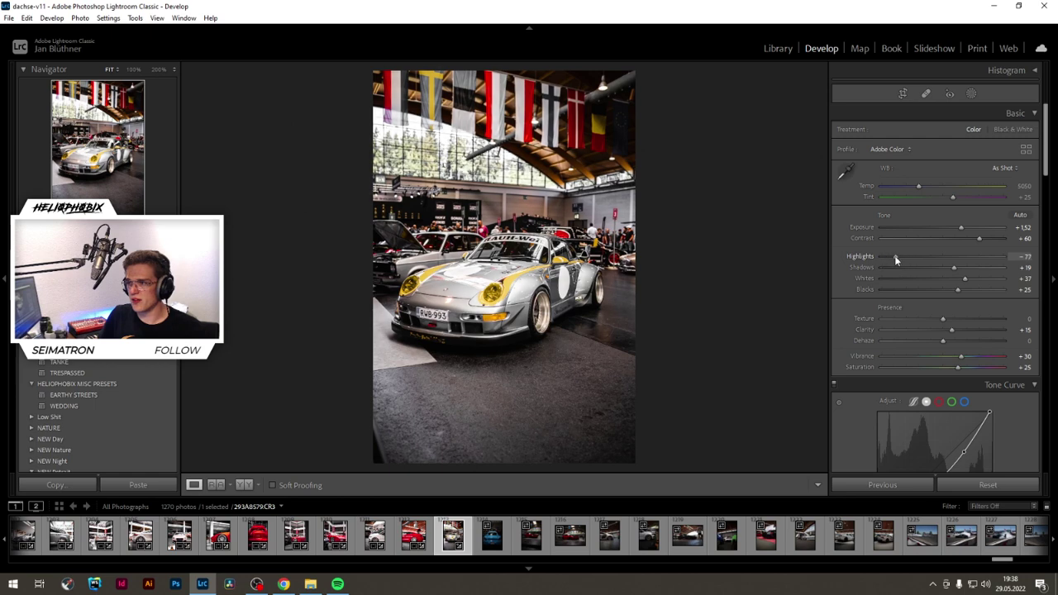
{"action": "mouse_move", "coordinate": [962, 279]}
{"action": "left_mouse_down"}
{"action": "mouse_move", "coordinate": [937, 278]}
{"action": "mouse_move", "coordinate": [949, 277]}
{"action": "left_mouse_up"}
{"action": "left_click_drag", "start_coordinate": [978, 239], "coordinate": [983, 237]}
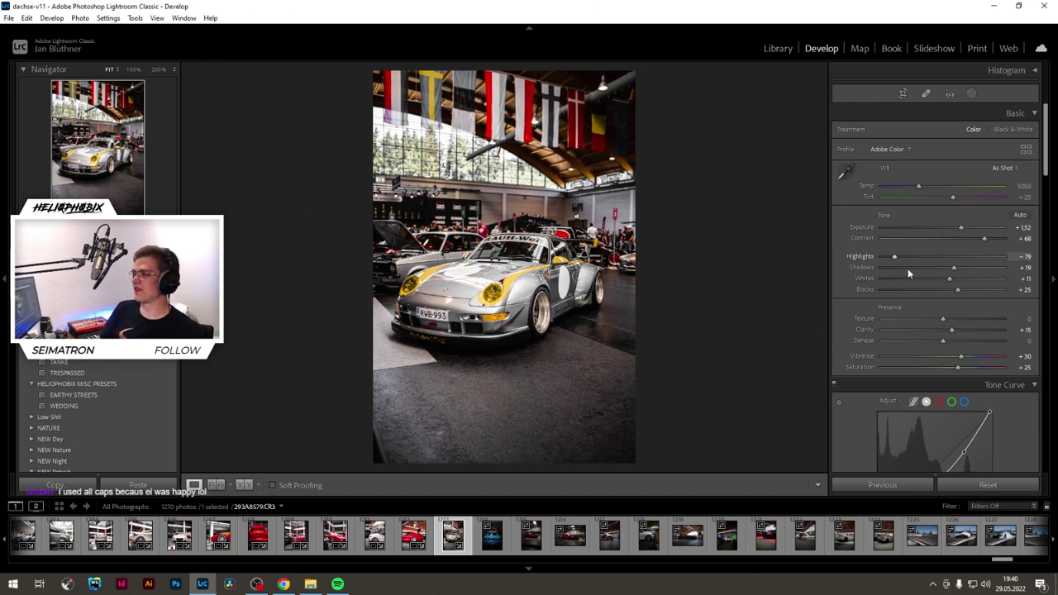
Step: Add a linear gradient mask over the floor in front of the car, with clarity 27 and exposure −0.43
{"action": "left_click", "coordinate": [973, 94]}
{"action": "left_click", "coordinate": [814, 86]}
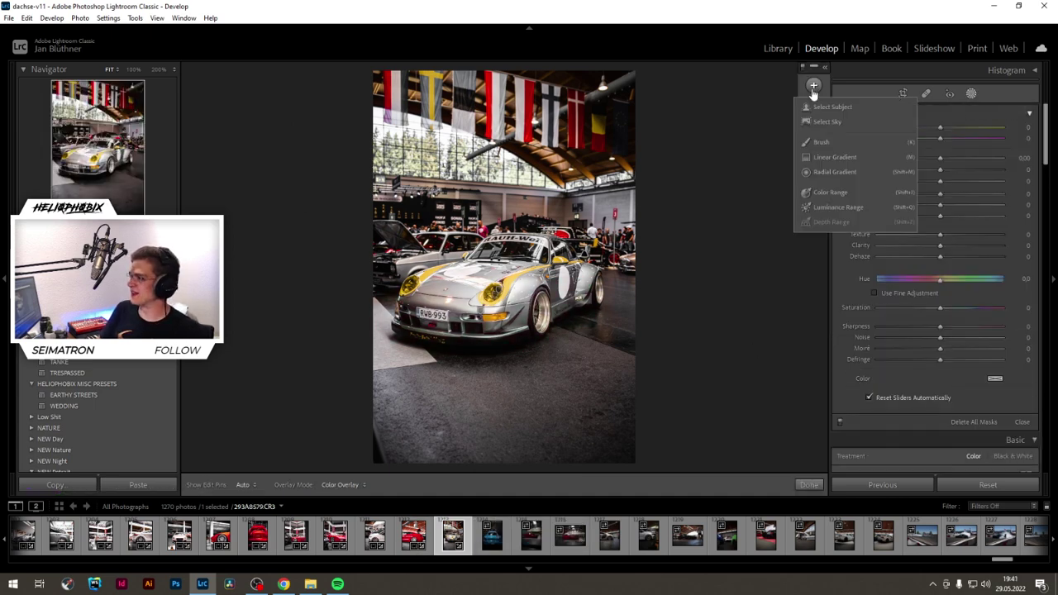
{"action": "left_click", "coordinate": [835, 157]}
{"action": "mouse_move", "coordinate": [502, 385]}
{"action": "left_mouse_down"}
{"action": "mouse_move", "coordinate": [498, 326]}
{"action": "mouse_move", "coordinate": [506, 404]}
{"action": "left_mouse_up"}
{"action": "left_click_drag", "start_coordinate": [942, 259], "coordinate": [959, 260]}
{"action": "left_click_drag", "start_coordinate": [940, 172], "coordinate": [935, 172]}
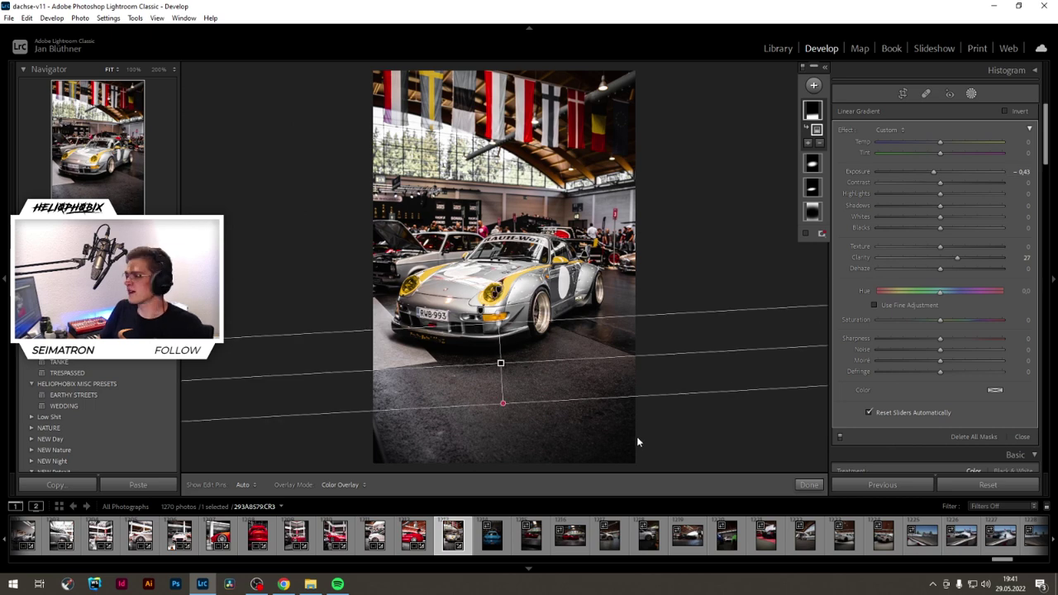
{"action": "left_click", "coordinate": [808, 485]}
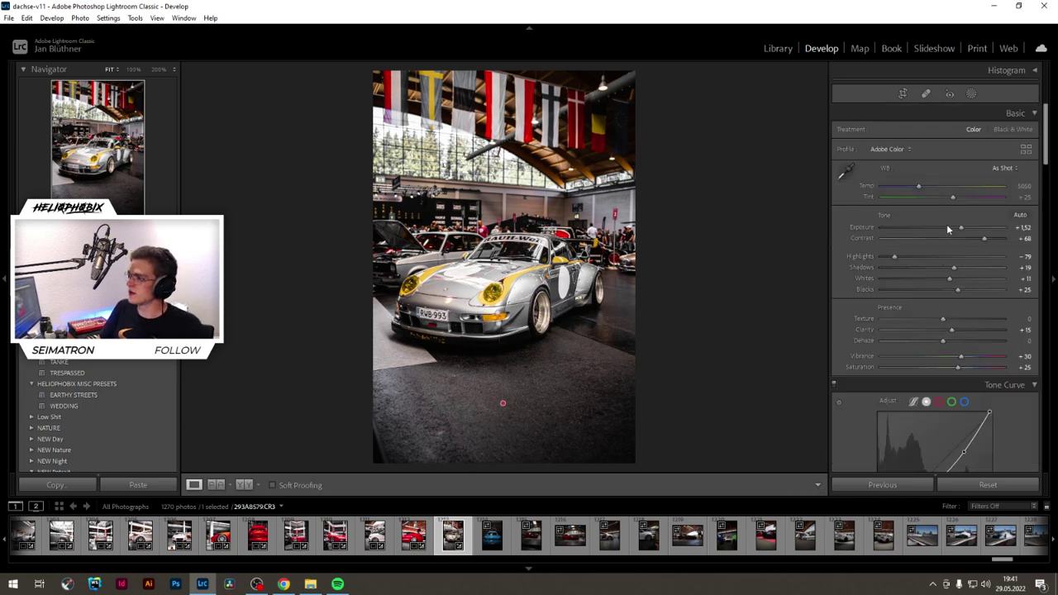
Step: Open the photo of the blue car's rear from the filmstrip and apply the EARTHY STREETS preset
{"action": "left_click", "coordinate": [489, 544]}
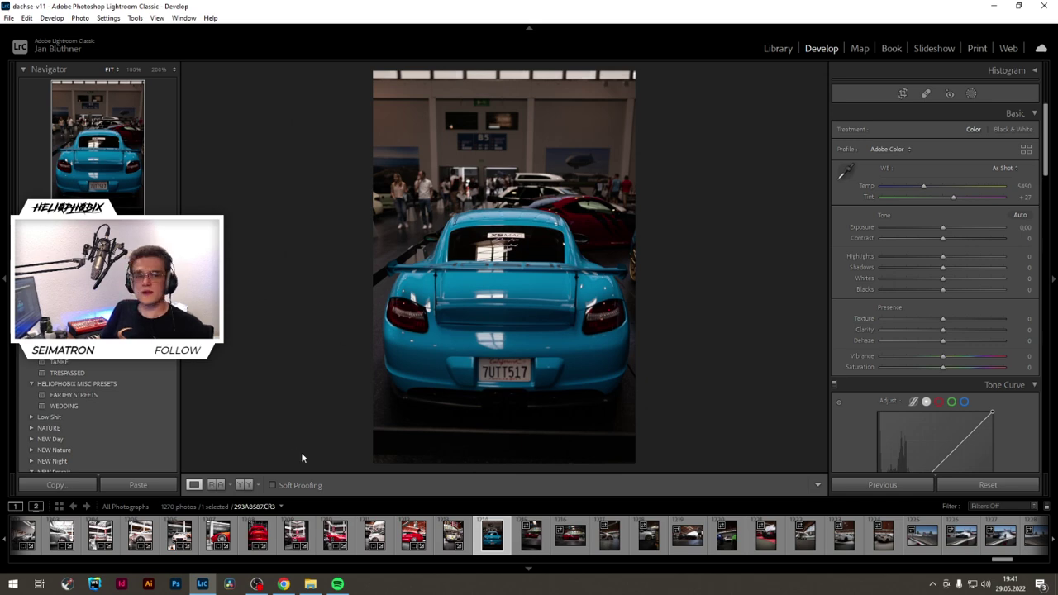
{"action": "left_click", "coordinate": [85, 396]}
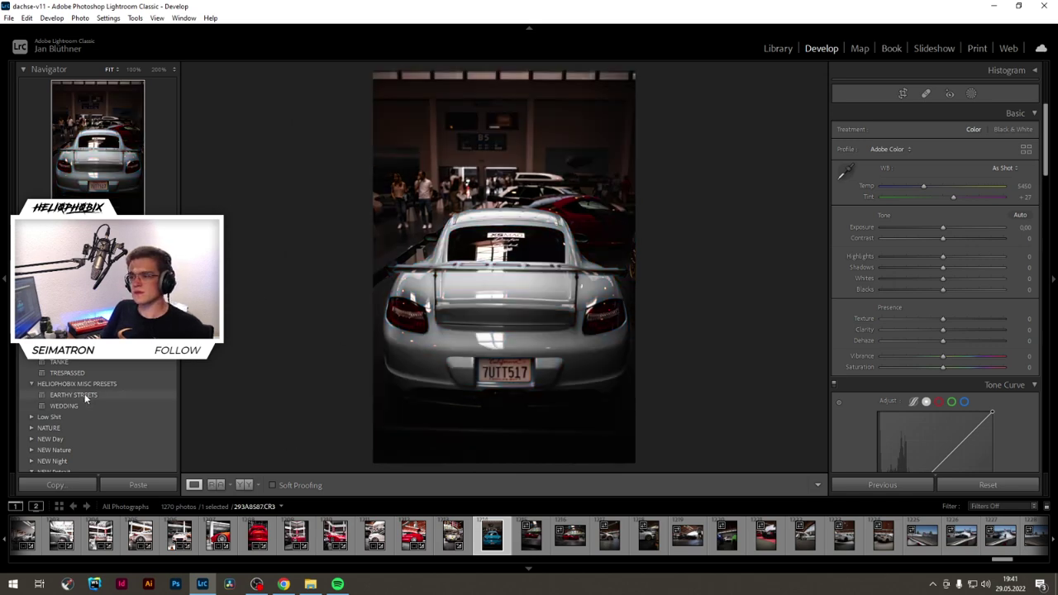
Step: Compare the blue car photo before and after the preset, checking the paint colour and overall tone
{"action": "key", "text": "backslash"}
{"action": "key", "text": "backslash"}
{"action": "key", "text": "backslash"}
{"action": "key", "text": "backslash"}
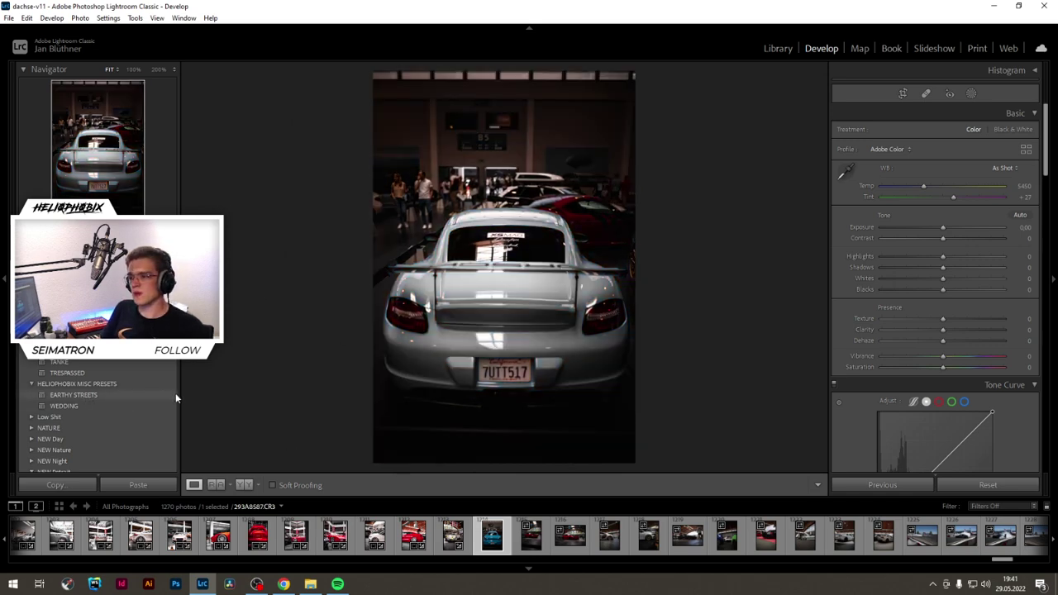
{"action": "key", "text": "backslash"}
{"action": "key", "text": "backslash"}
{"action": "key", "text": "backslash"}
{"action": "key", "text": "backslash"}
{"action": "key", "text": "backslash"}
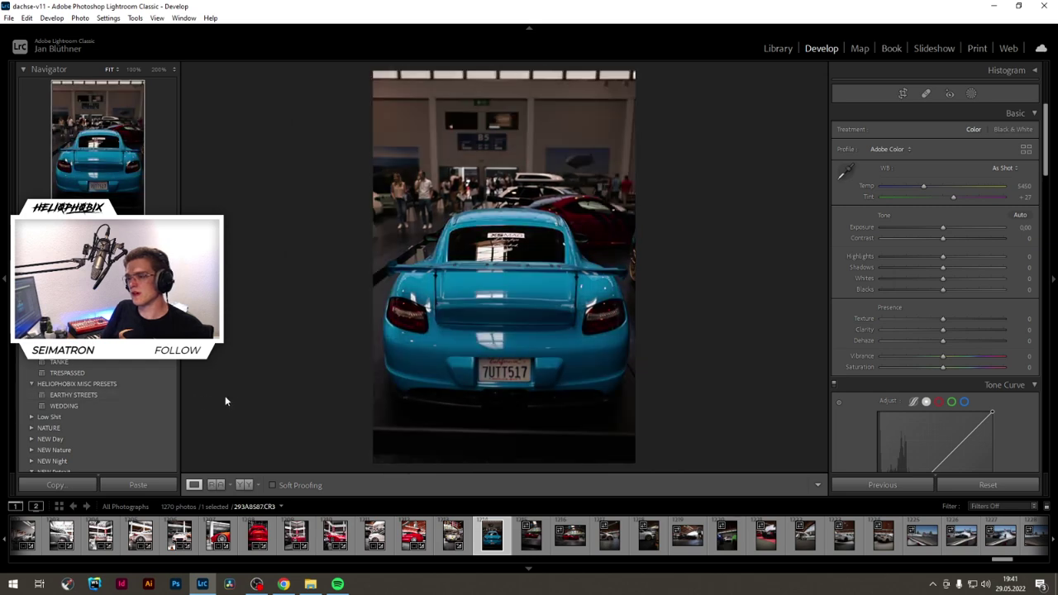
{"action": "key", "text": "backslash"}
{"action": "key", "text": "backslash"}
{"action": "key", "text": "backslash"}
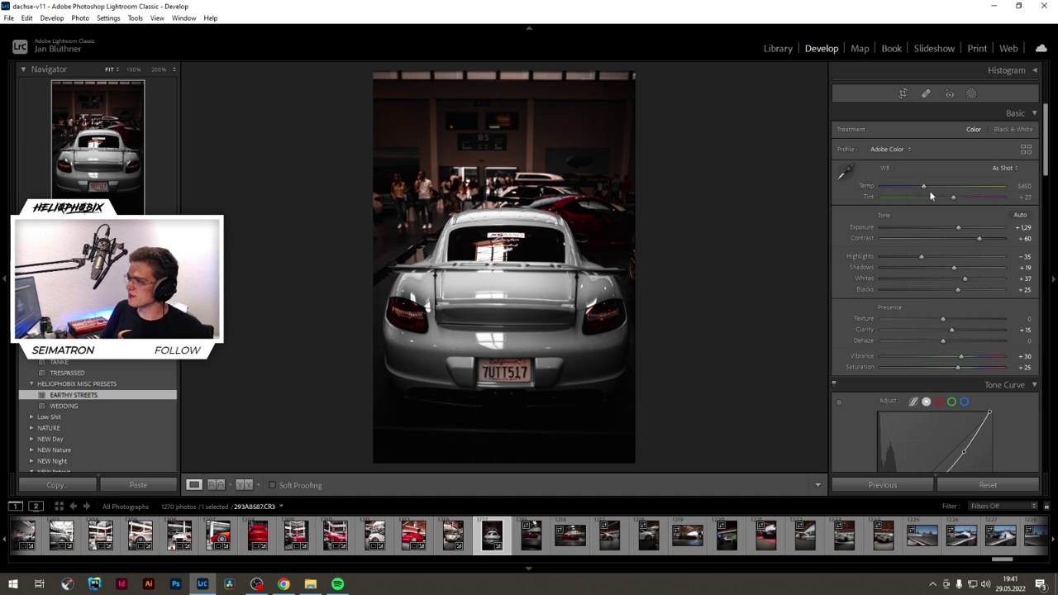
Step: Set temperature to 5077, raise the blue saturation to restore the car's paint, and set exposure to +1.79 and contrast to +12
{"action": "left_click_drag", "start_coordinate": [924, 190], "coordinate": [919, 187]}
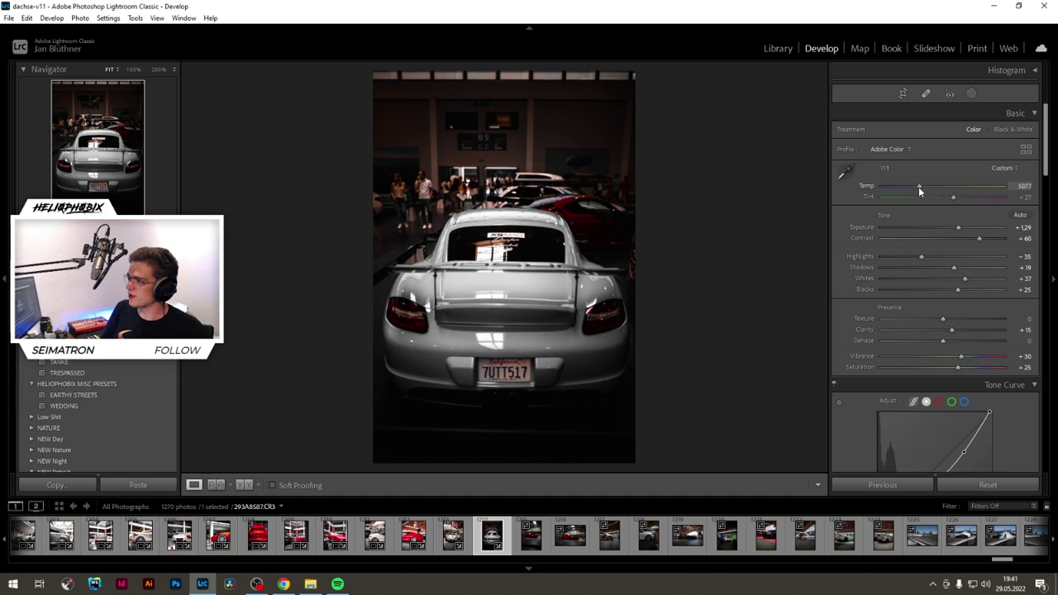
{"action": "scroll", "coordinate": [867, 322], "scroll_direction": "down", "scroll_amount": 5}
{"action": "left_click", "coordinate": [948, 395]}
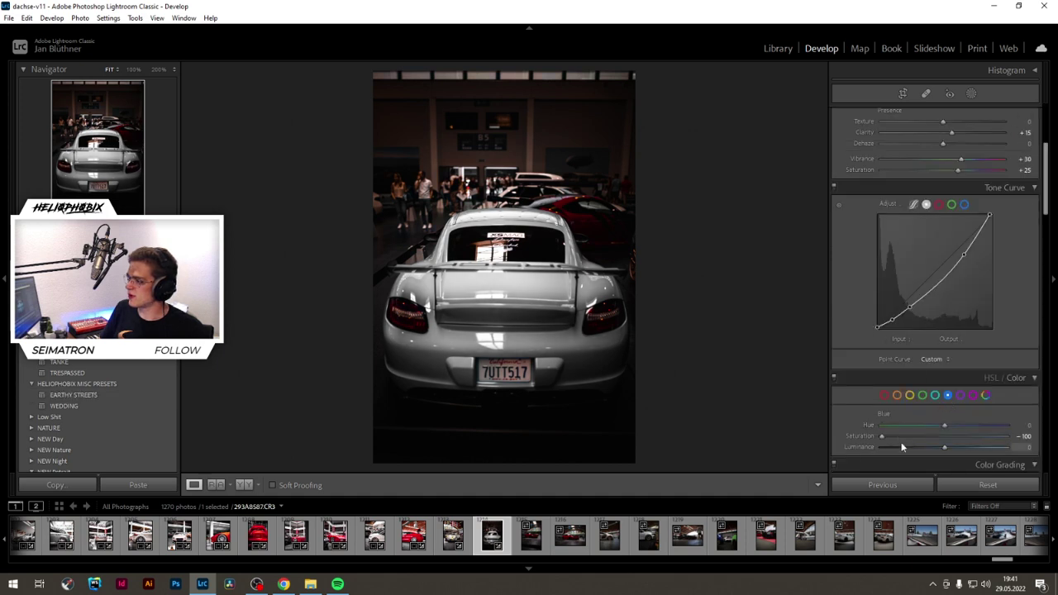
{"action": "left_click_drag", "start_coordinate": [945, 436], "coordinate": [949, 436]}
{"action": "scroll", "coordinate": [919, 292], "scroll_direction": "up", "scroll_amount": 5}
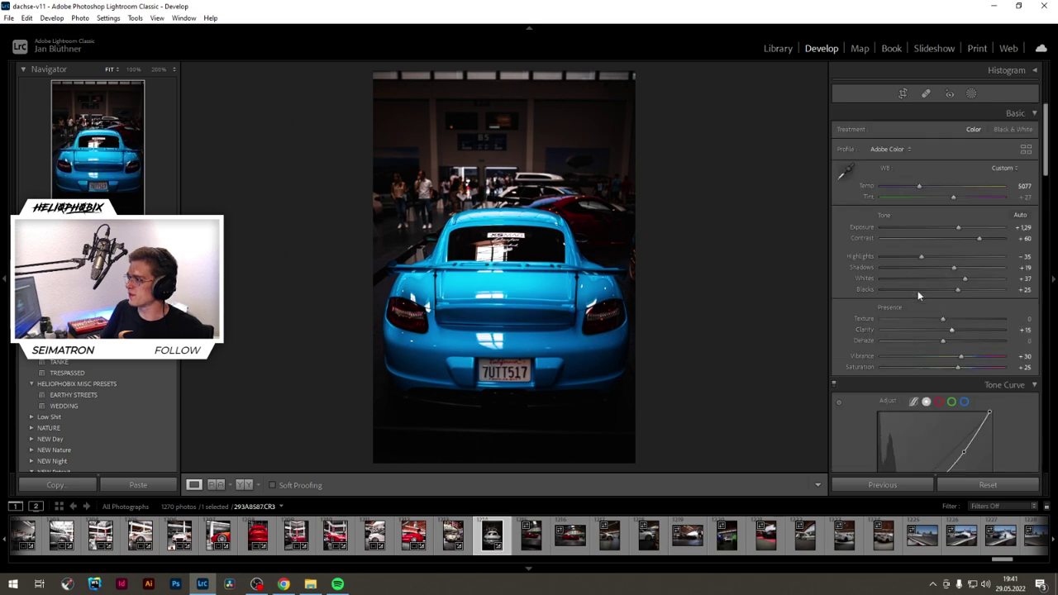
{"action": "left_click_drag", "start_coordinate": [977, 239], "coordinate": [965, 225]}
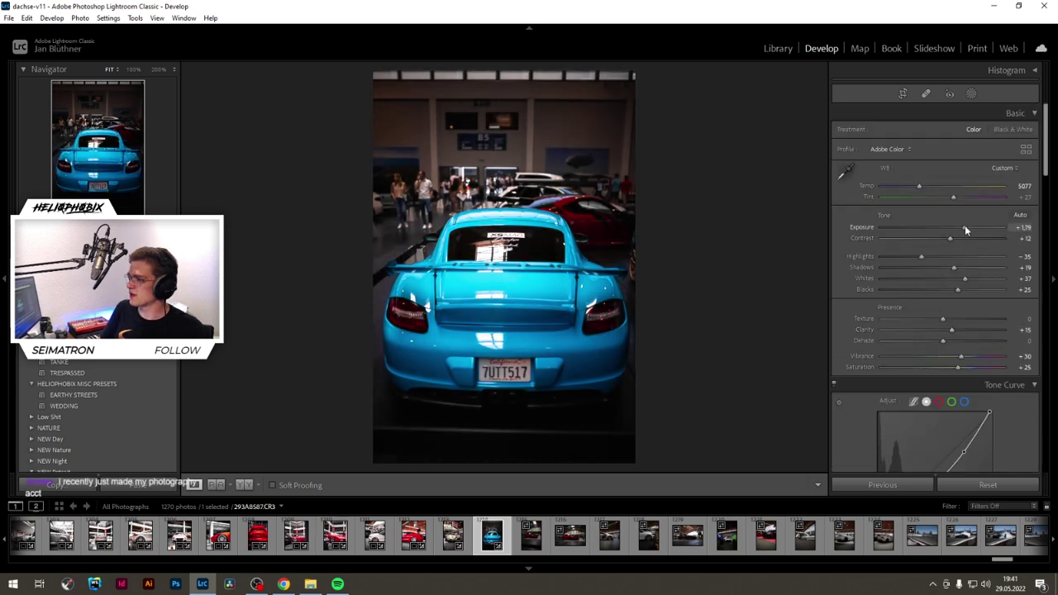
Step: Crop the photo to 4 x 5 / 8 x 10, straighten it to −0.60, and reposition the image slightly higher in the frame
{"action": "left_click", "coordinate": [903, 93]}
{"action": "left_click", "coordinate": [988, 133]}
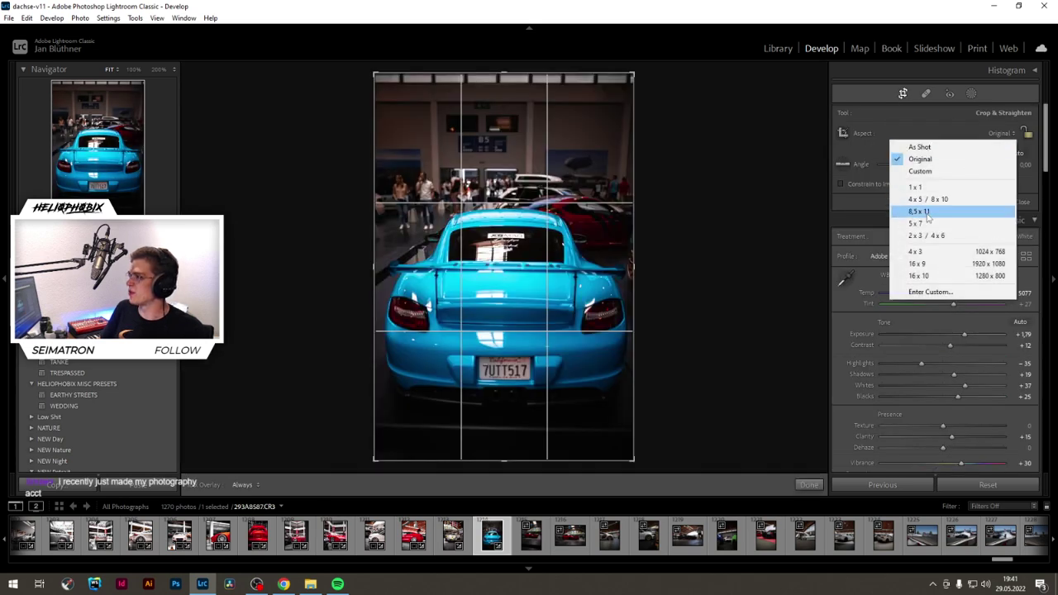
{"action": "left_click", "coordinate": [988, 207]}
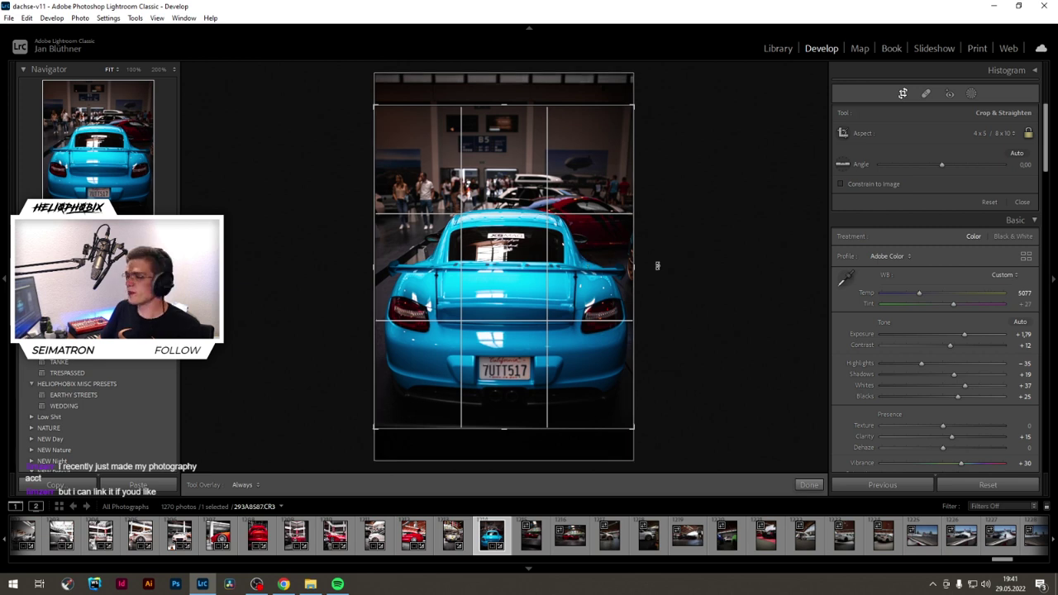
{"action": "left_click_drag", "start_coordinate": [658, 262], "coordinate": [658, 265]}
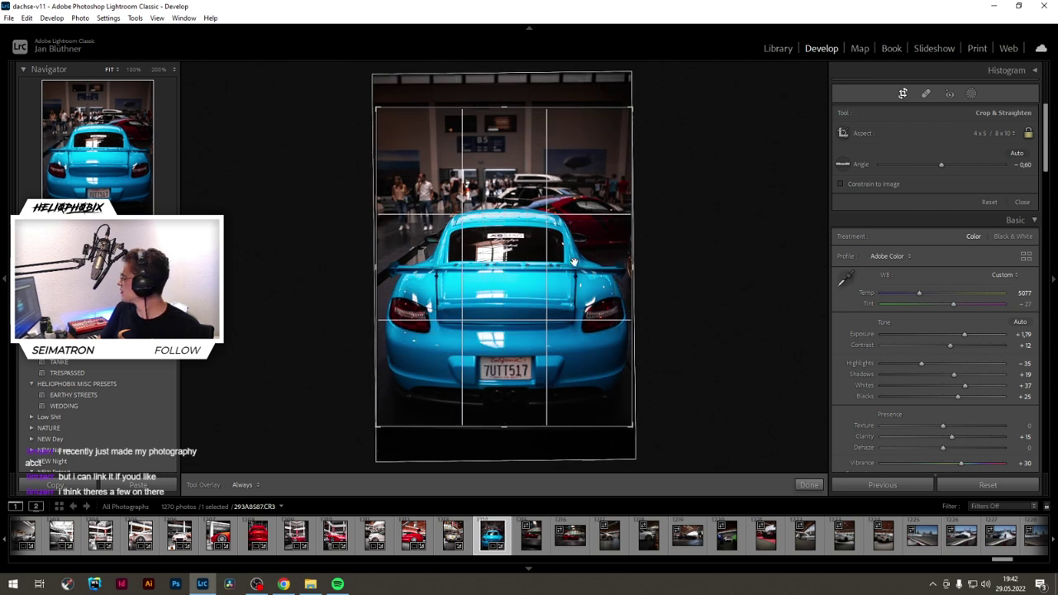
{"action": "left_click_drag", "start_coordinate": [574, 261], "coordinate": [570, 256]}
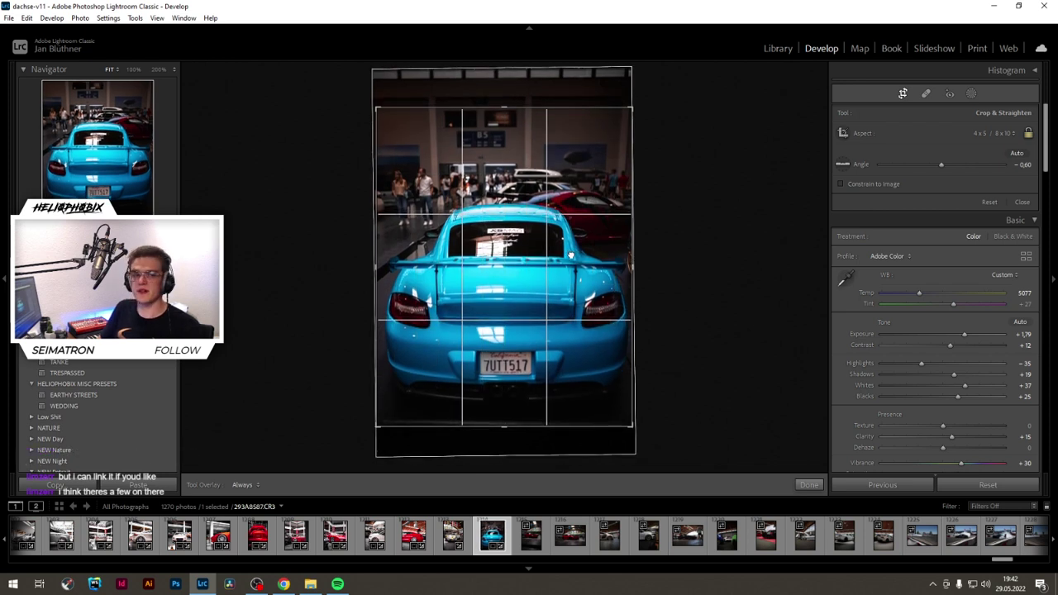
{"action": "key", "text": "Return"}
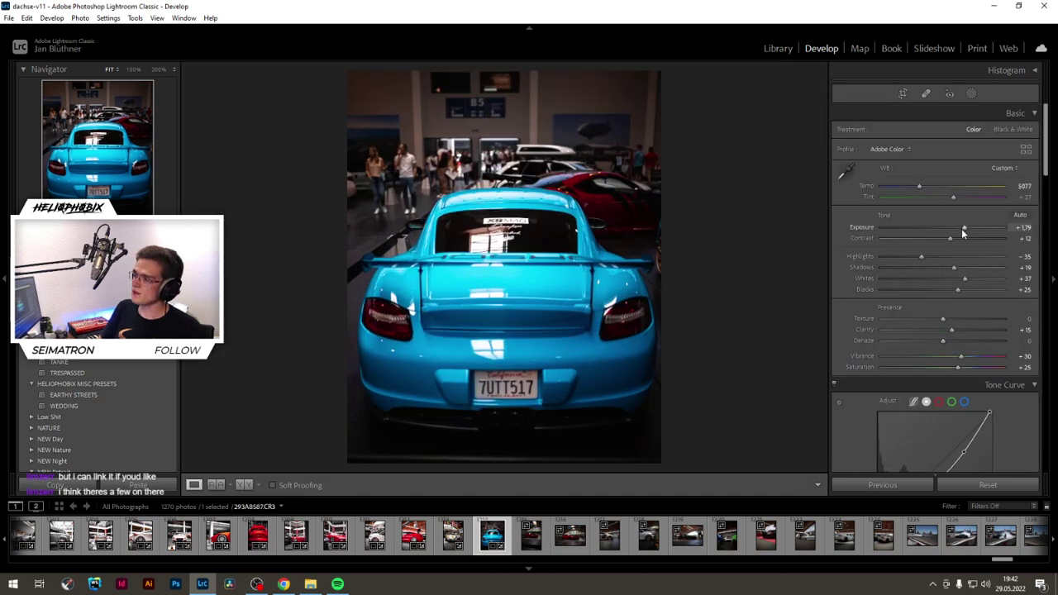
Step: Set the photo's exposure to +1.88, highlights to −46 and shadows to +29
{"action": "left_click_drag", "start_coordinate": [962, 228], "coordinate": [965, 227]}
{"action": "left_click_drag", "start_coordinate": [944, 265], "coordinate": [916, 260]}
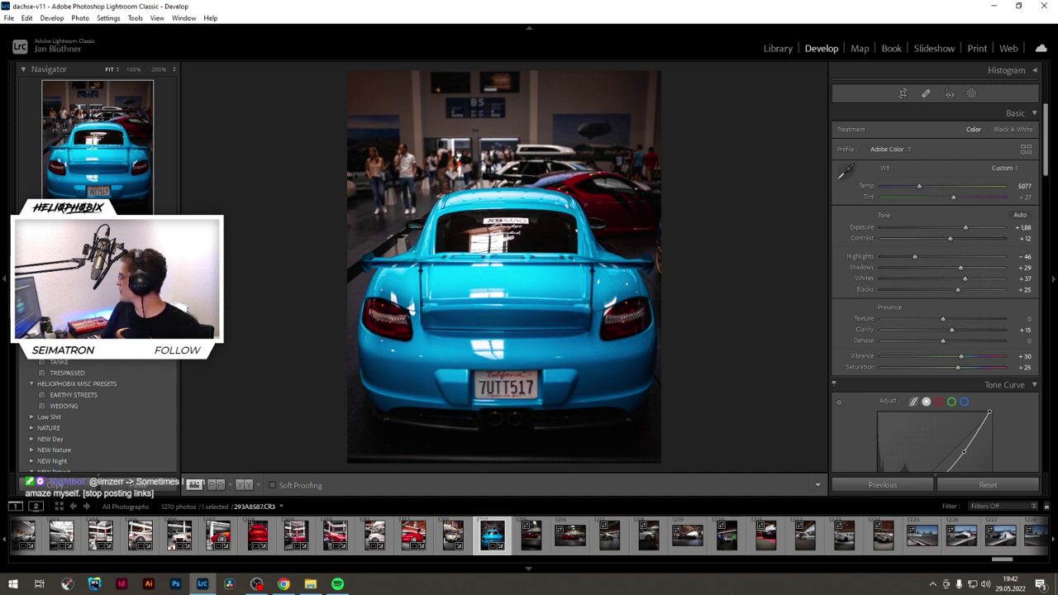
Step: Switch to the Chrome window with the photographer's Instagram profile and allow only the required cookies
{"action": "key", "text": "alt+Tab"}
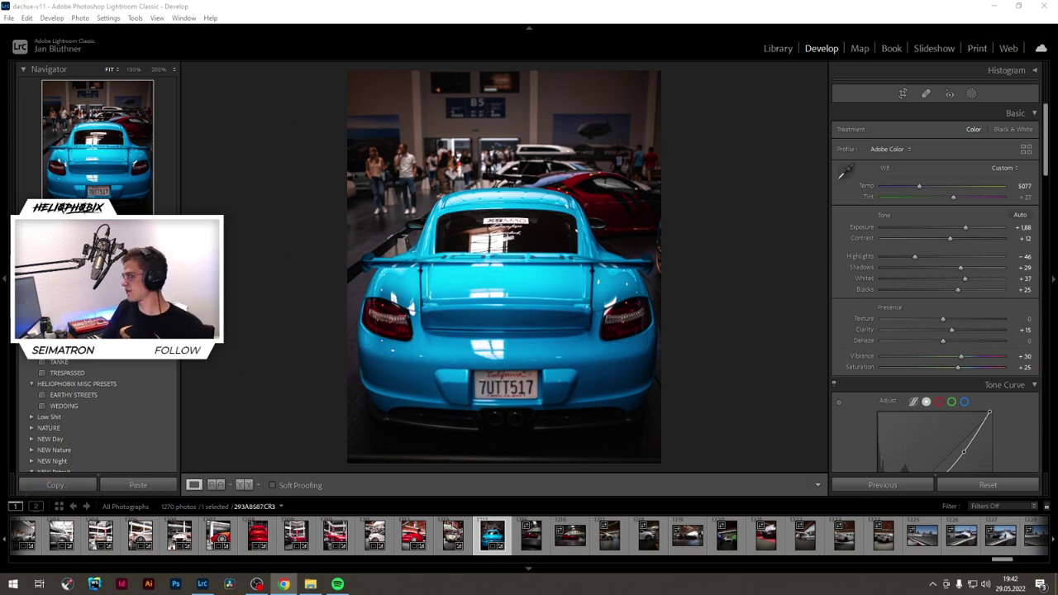
{"action": "mouse_move", "coordinate": [1057, 118]}
{"action": "left_mouse_down"}
{"action": "mouse_move", "coordinate": [650, 118]}
{"action": "mouse_move", "coordinate": [1057, 118]}
{"action": "left_mouse_up"}
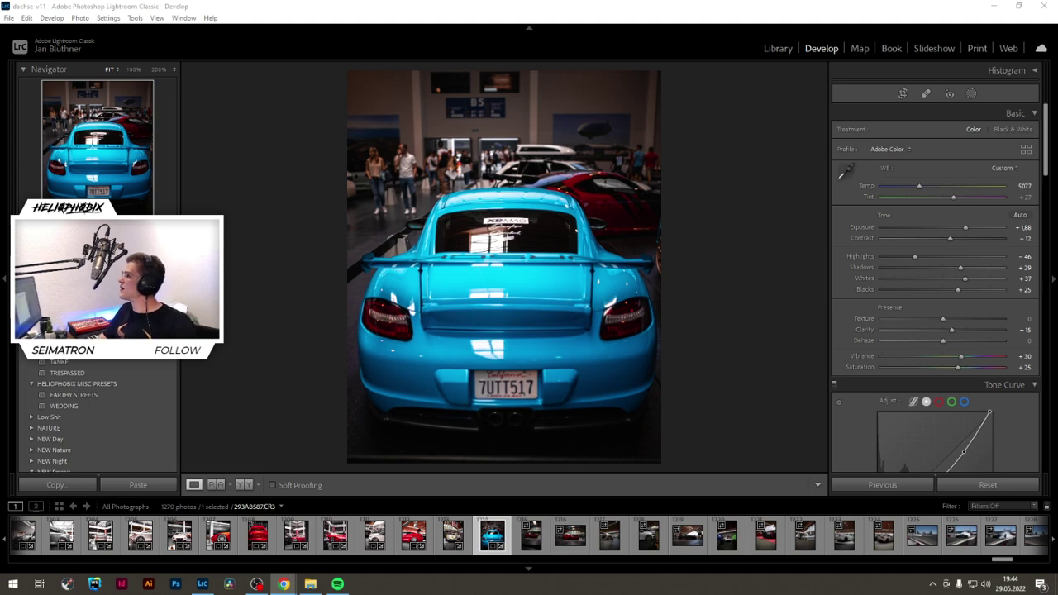
{"action": "left_click_drag", "start_coordinate": [1057, 75], "coordinate": [510, 30]}
{"action": "scroll", "coordinate": [558, 378], "scroll_direction": "down", "scroll_amount": 2}
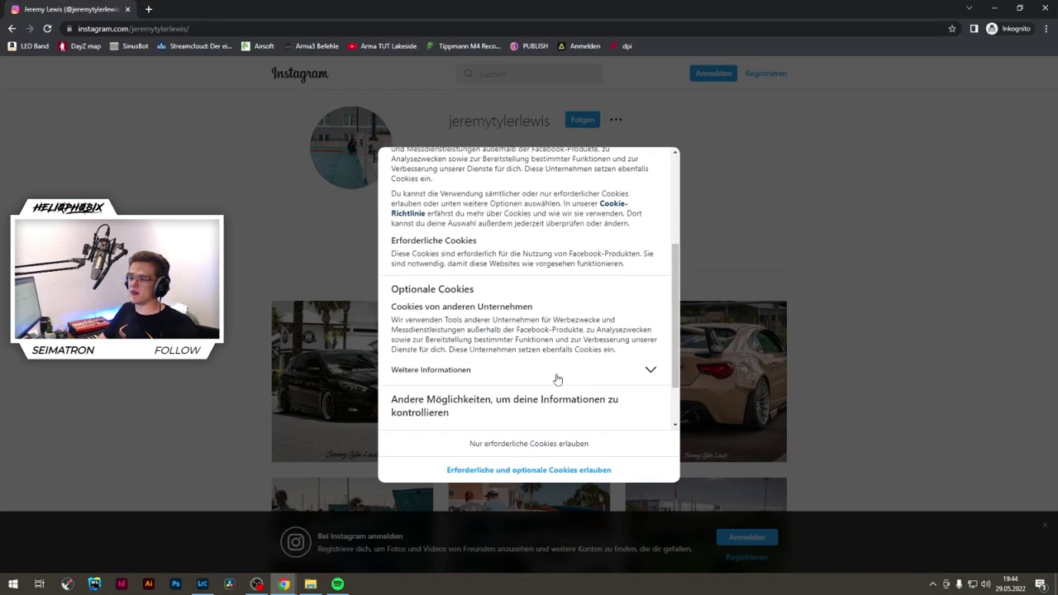
{"action": "left_click", "coordinate": [521, 451]}
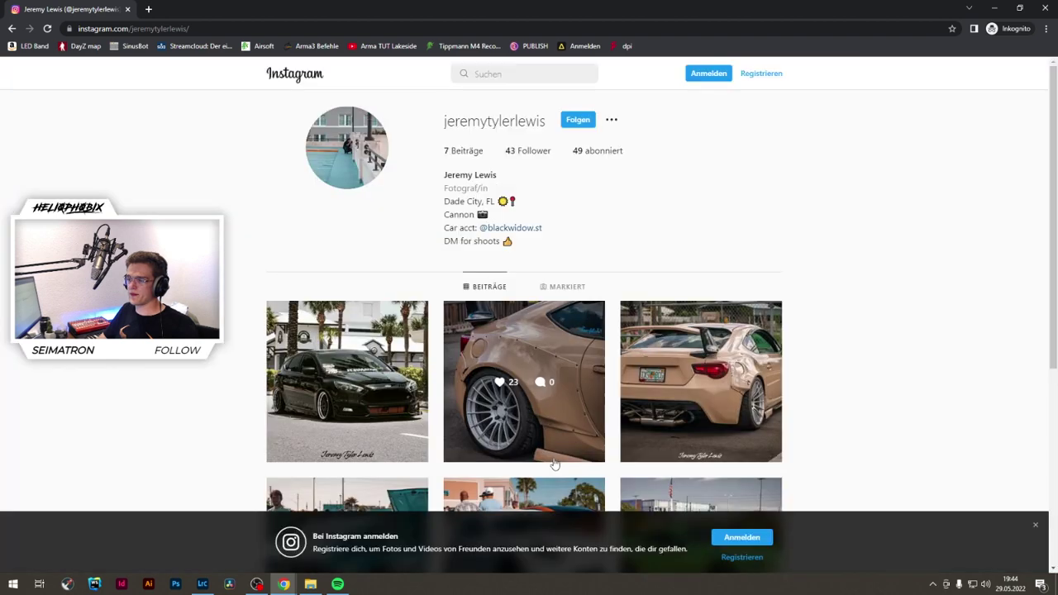
Step: Dismiss the sign-in banner and review the profile's car photos, trying to open the white Volkswagen post
{"action": "scroll", "coordinate": [882, 460], "scroll_direction": "down", "scroll_amount": 2}
{"action": "left_click", "coordinate": [1035, 524]}
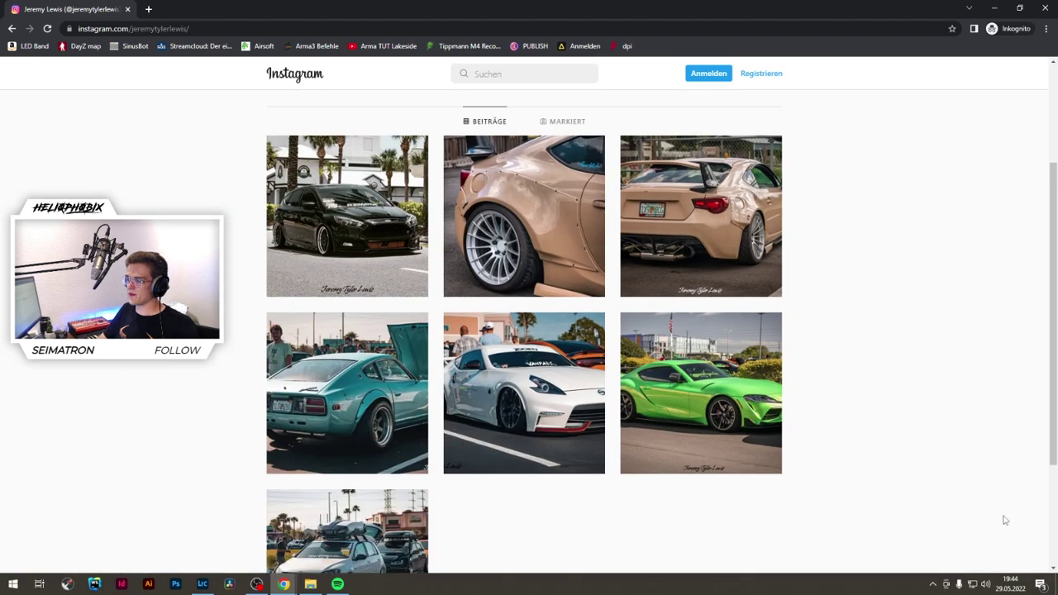
{"action": "scroll", "coordinate": [860, 480], "scroll_direction": "down", "scroll_amount": 2}
{"action": "scroll", "coordinate": [860, 480], "scroll_direction": "up", "scroll_amount": 2}
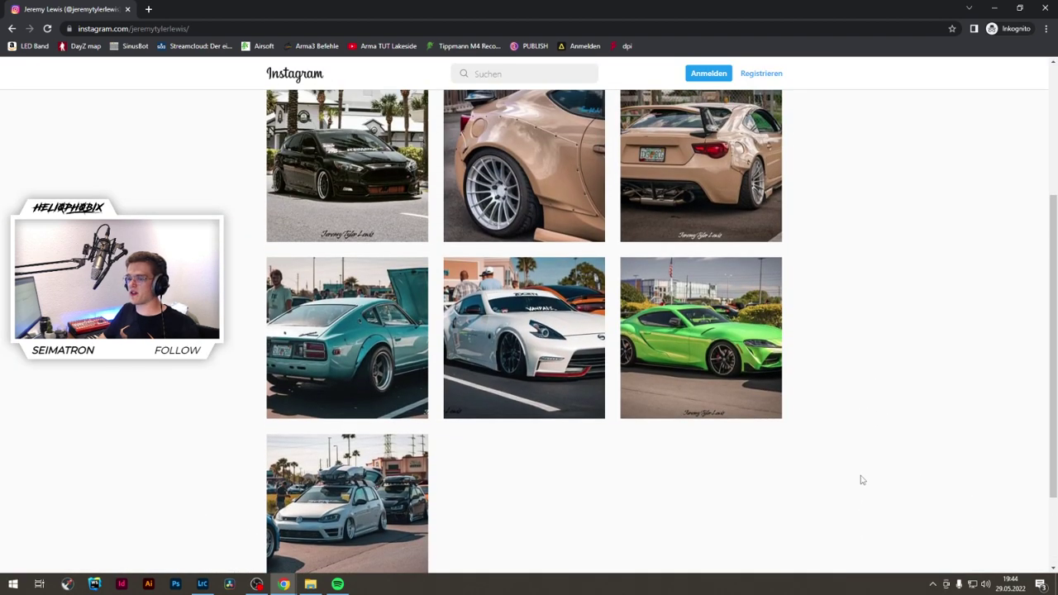
{"action": "scroll", "coordinate": [862, 479], "scroll_direction": "down", "scroll_amount": 1}
{"action": "scroll", "coordinate": [607, 505], "scroll_direction": "up", "scroll_amount": 1}
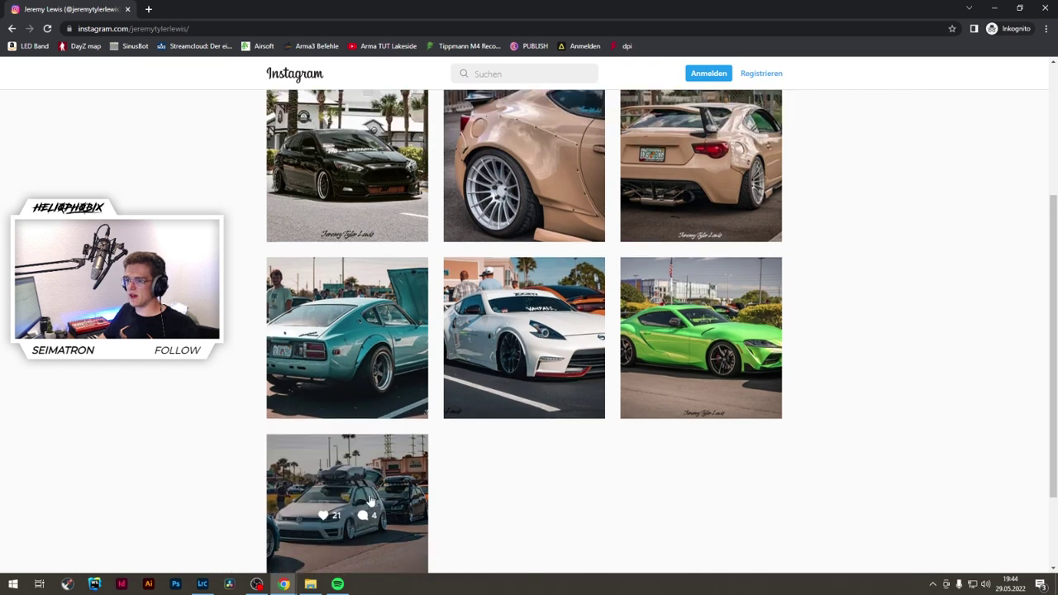
{"action": "left_click", "coordinate": [364, 465]}
{"action": "left_click", "coordinate": [623, 186]}
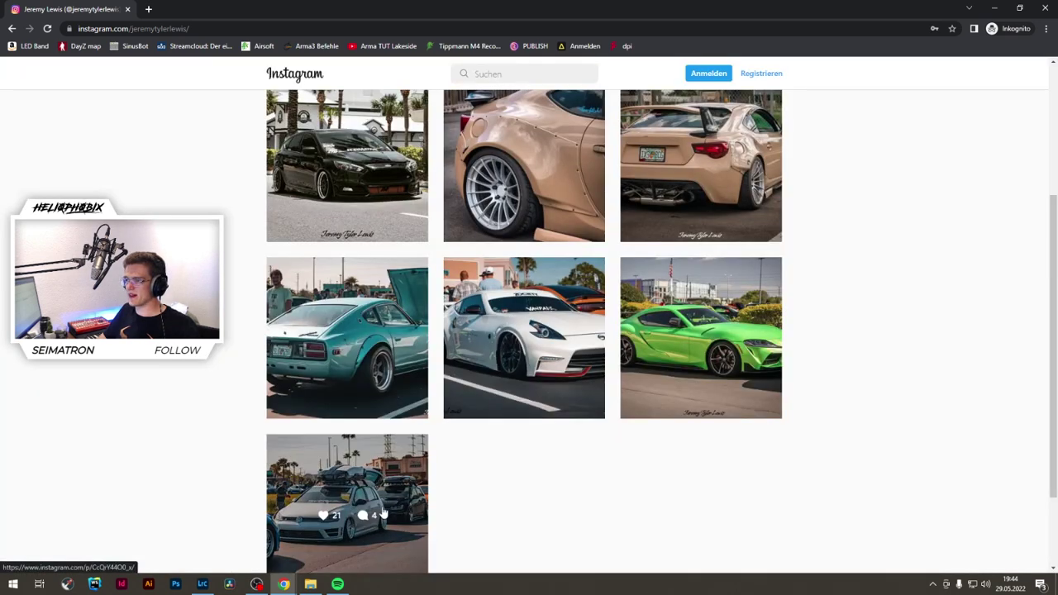
{"action": "scroll", "coordinate": [380, 491], "scroll_direction": "down", "scroll_amount": 2}
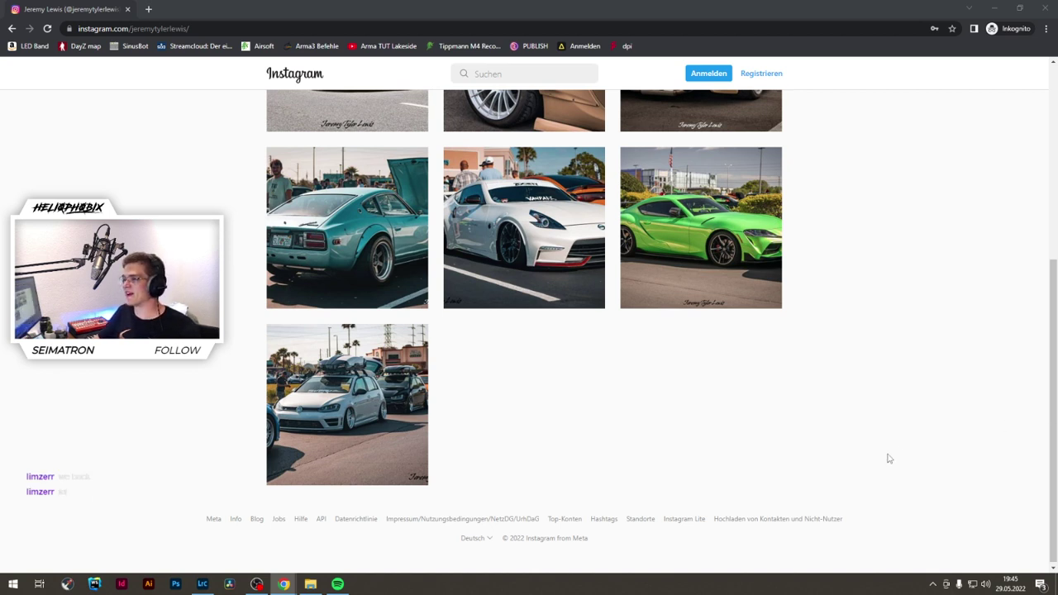
{"action": "left_click", "coordinate": [846, 442]}
{"action": "scroll", "coordinate": [893, 411], "scroll_direction": "up", "scroll_amount": 3}
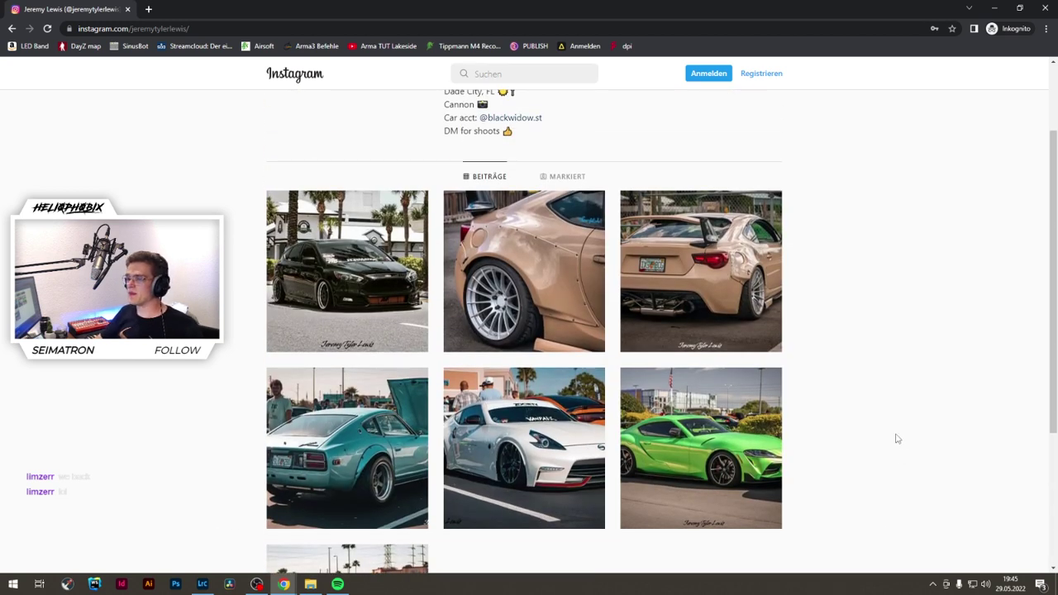
{"action": "scroll", "coordinate": [905, 421], "scroll_direction": "down", "scroll_amount": 1}
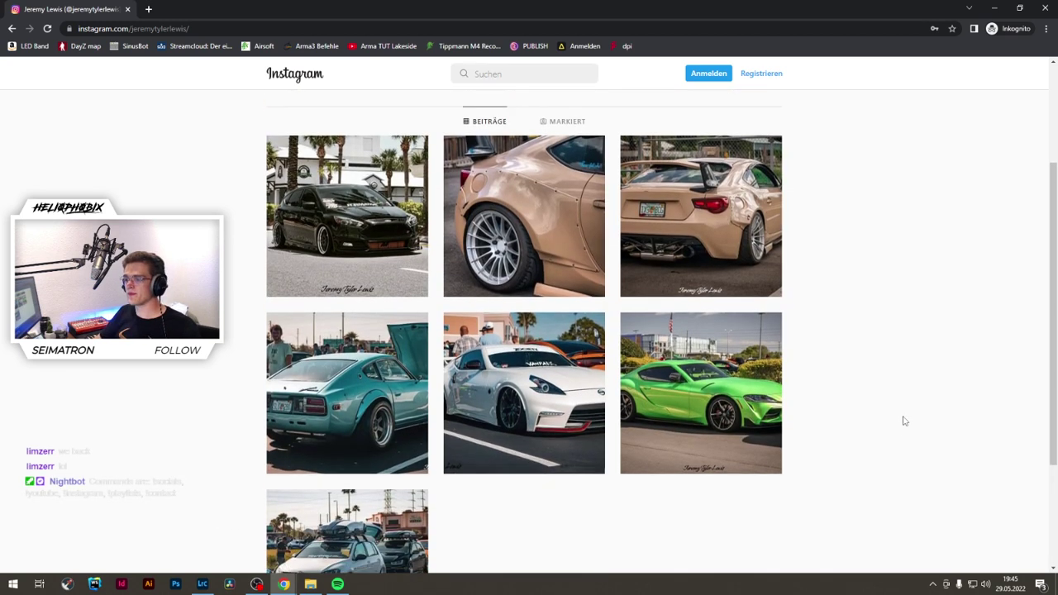
{"action": "scroll", "coordinate": [904, 421], "scroll_direction": "down", "scroll_amount": 2}
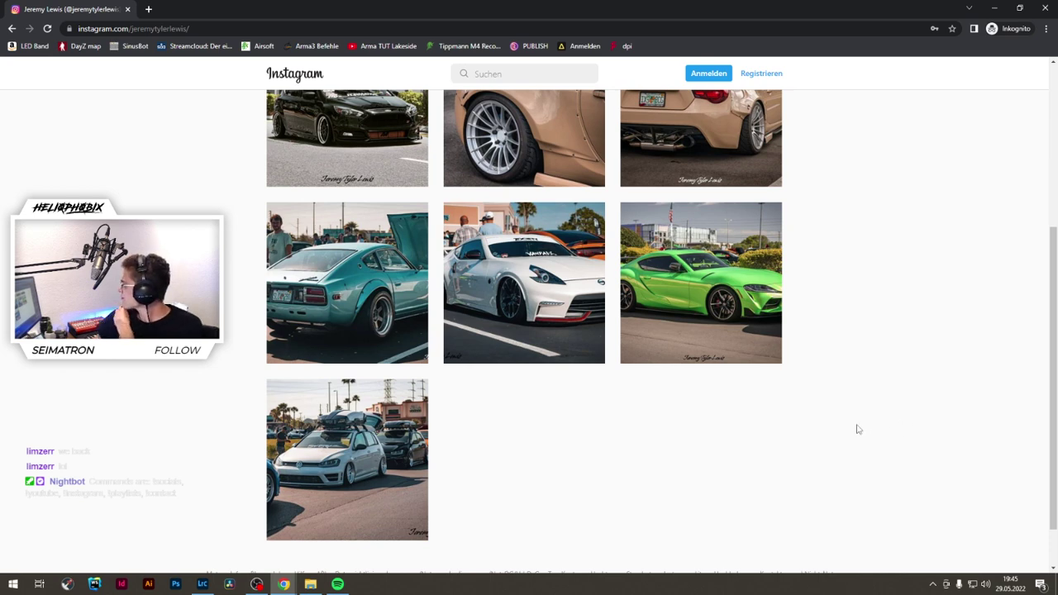
Step: Try the white Volkswagen post again, dismiss the login dialog, look over the remaining posts and close the browser window
{"action": "left_click", "coordinate": [369, 433]}
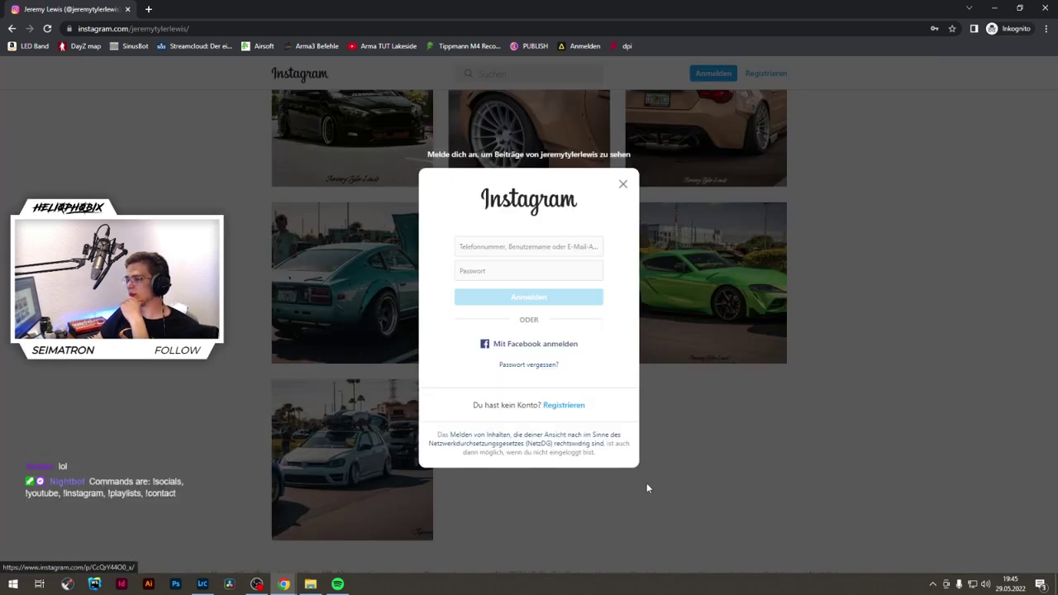
{"action": "left_click", "coordinate": [647, 486]}
{"action": "scroll", "coordinate": [519, 475], "scroll_direction": "down", "scroll_amount": 1}
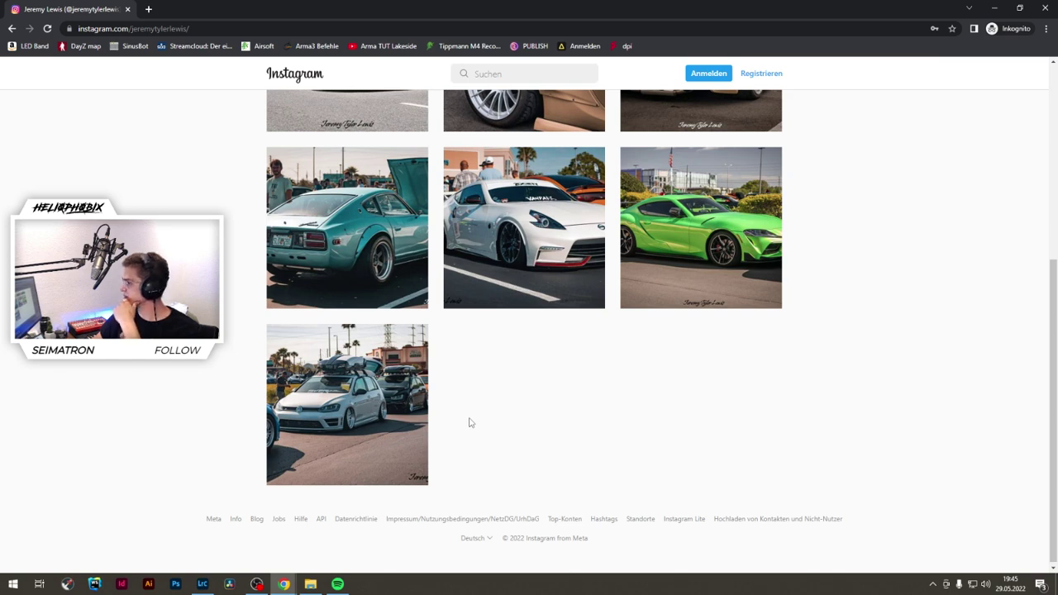
{"action": "scroll", "coordinate": [555, 439], "scroll_direction": "up", "scroll_amount": 2}
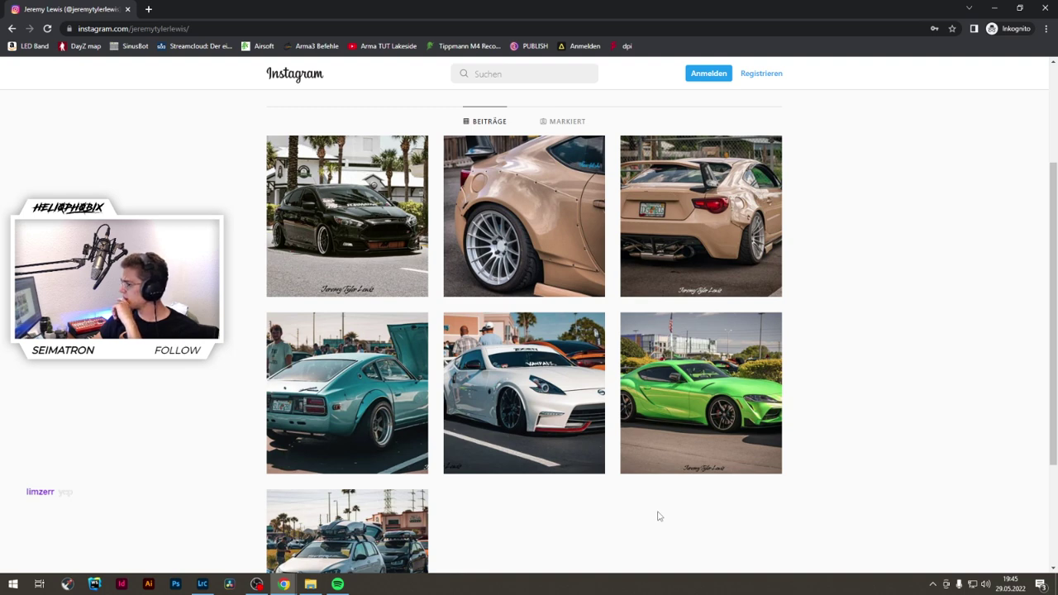
{"action": "scroll", "coordinate": [887, 503], "scroll_direction": "up", "scroll_amount": 1}
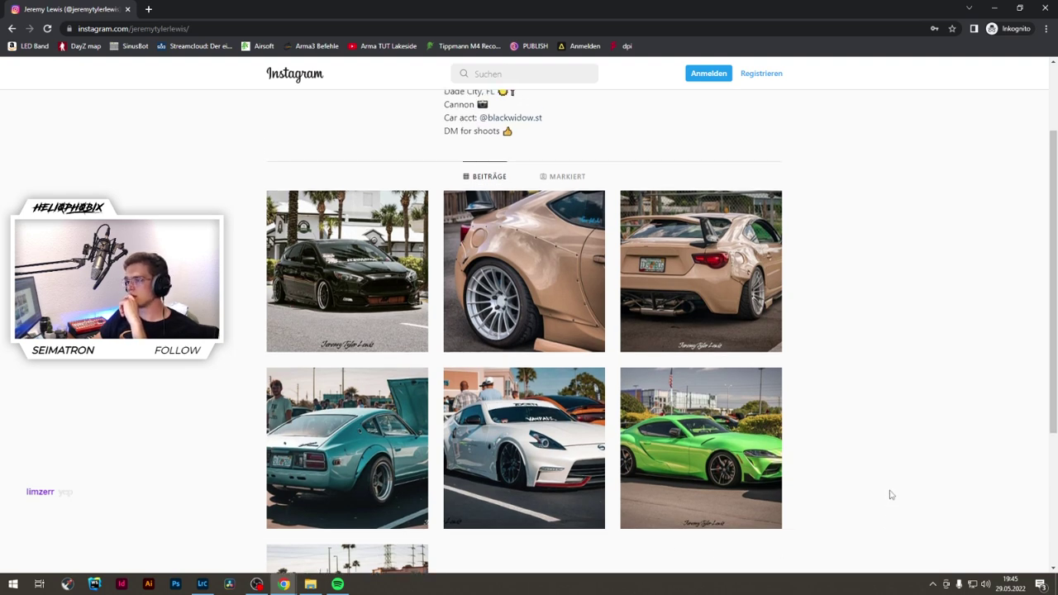
{"action": "left_click", "coordinate": [1045, 7]}
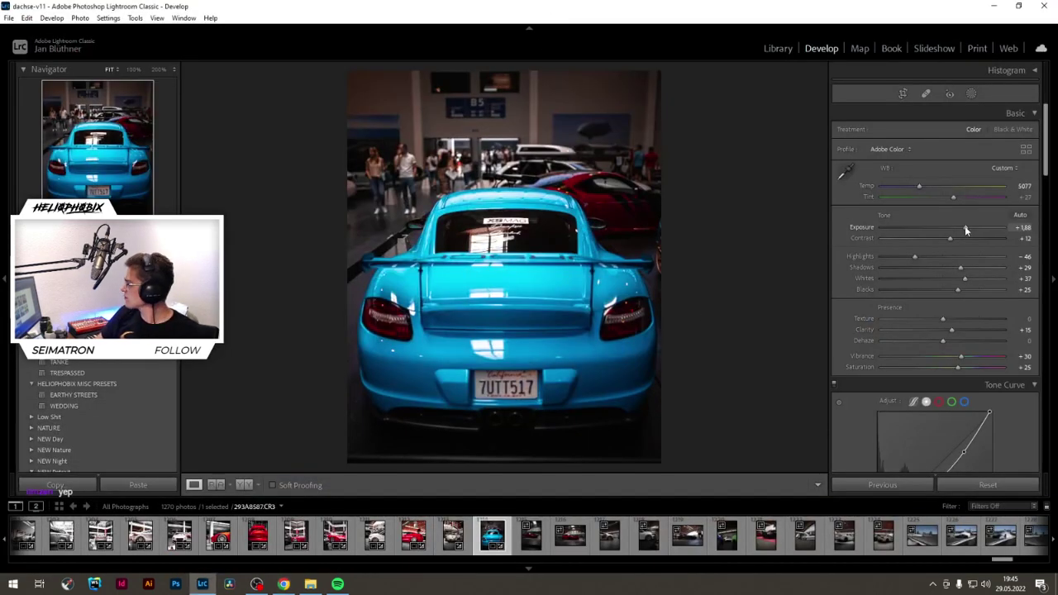
Step: Set the blue car photo's exposure to +1.97 and shadows to +41
{"action": "left_click_drag", "start_coordinate": [965, 225], "coordinate": [966, 227]}
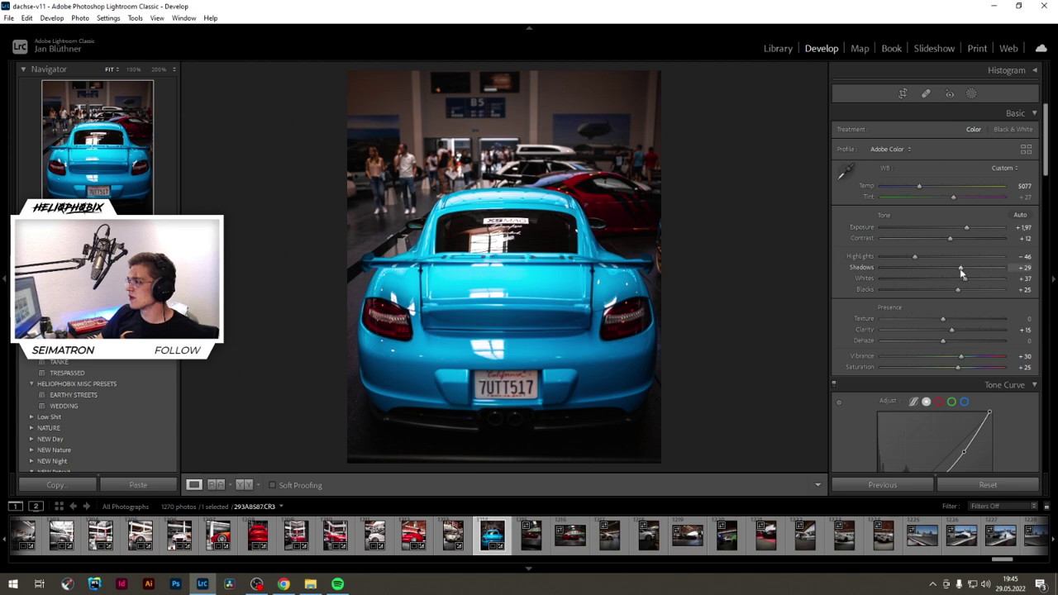
{"action": "left_click_drag", "start_coordinate": [961, 268], "coordinate": [970, 268]}
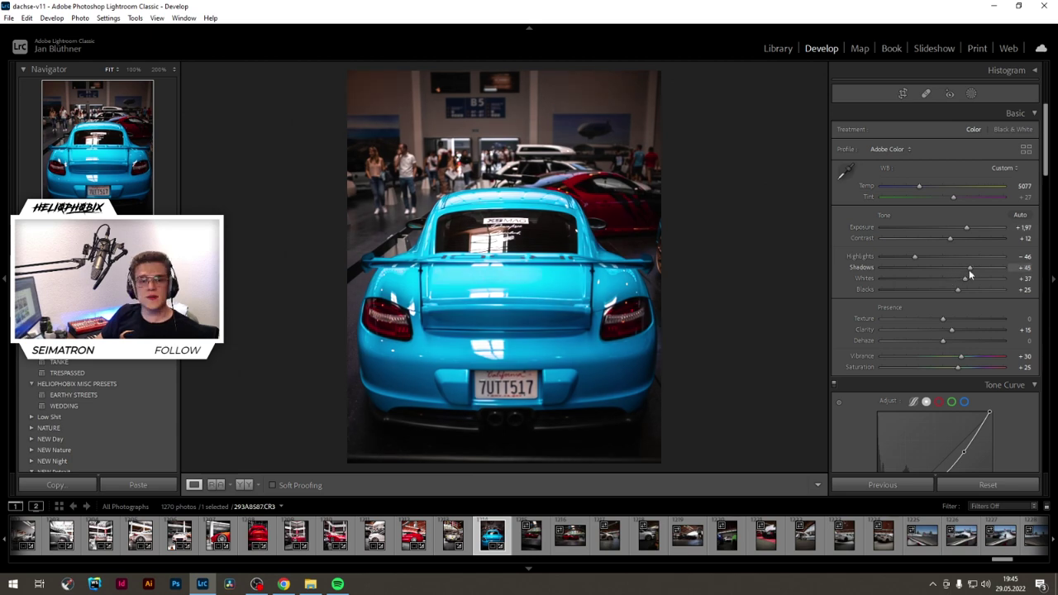
Step: Apply the 4 x 5 / 8 x 10 crop to the blue car photo and set its exposure to +2.19
{"action": "left_click", "coordinate": [903, 94]}
{"action": "left_click", "coordinate": [996, 133]}
{"action": "left_click", "coordinate": [936, 201]}
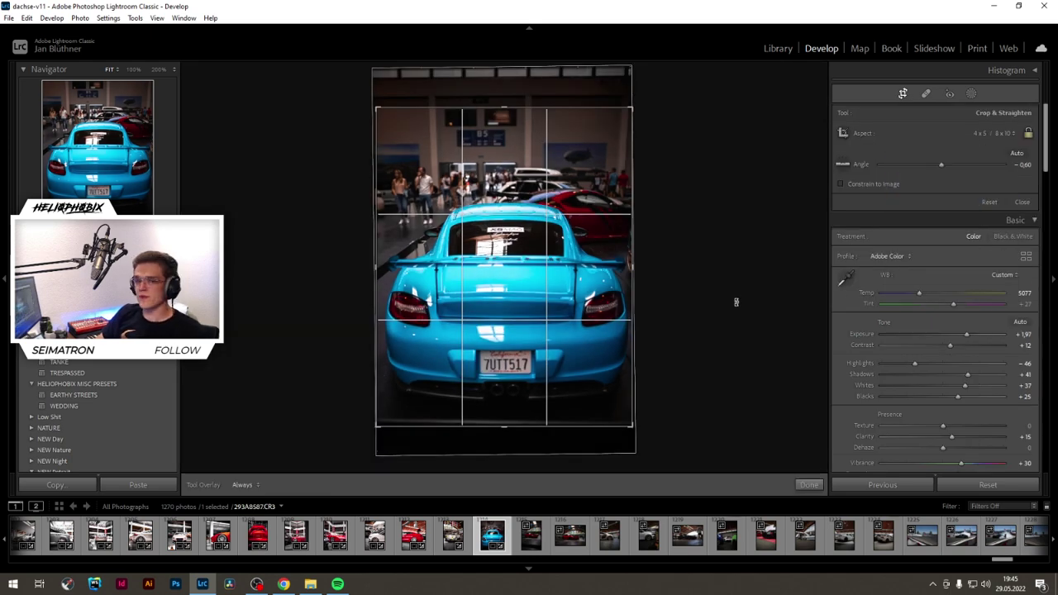
{"action": "key", "text": "Return"}
{"action": "left_click", "coordinate": [969, 229]}
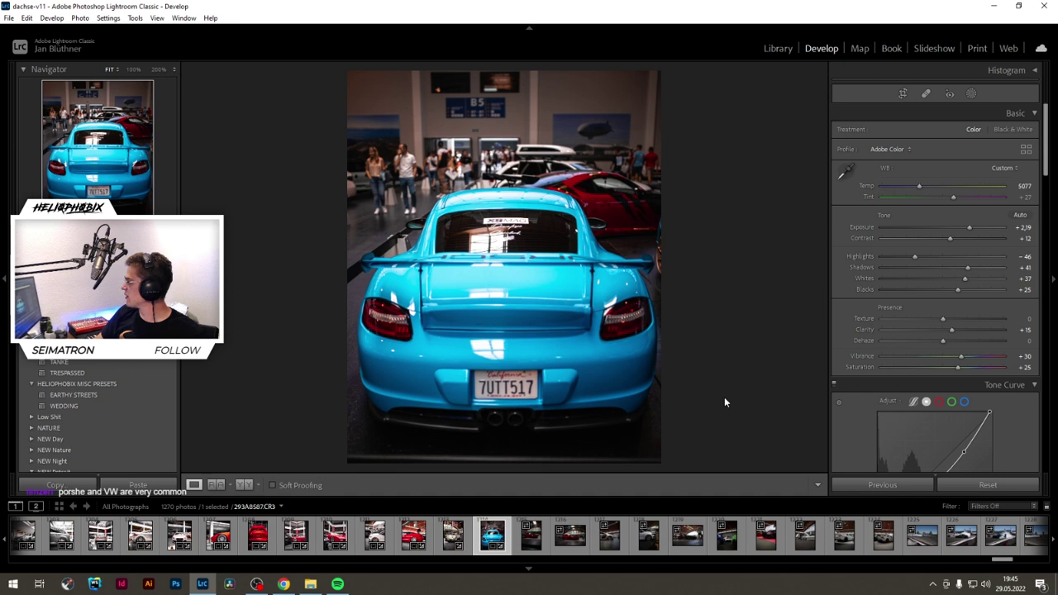
Step: Apply the EARTHY STREETS preset to the next photo, the red car under the B5 sign, and crop its upper part to 4 x 5 / 8 x 10
{"action": "left_click", "coordinate": [534, 544]}
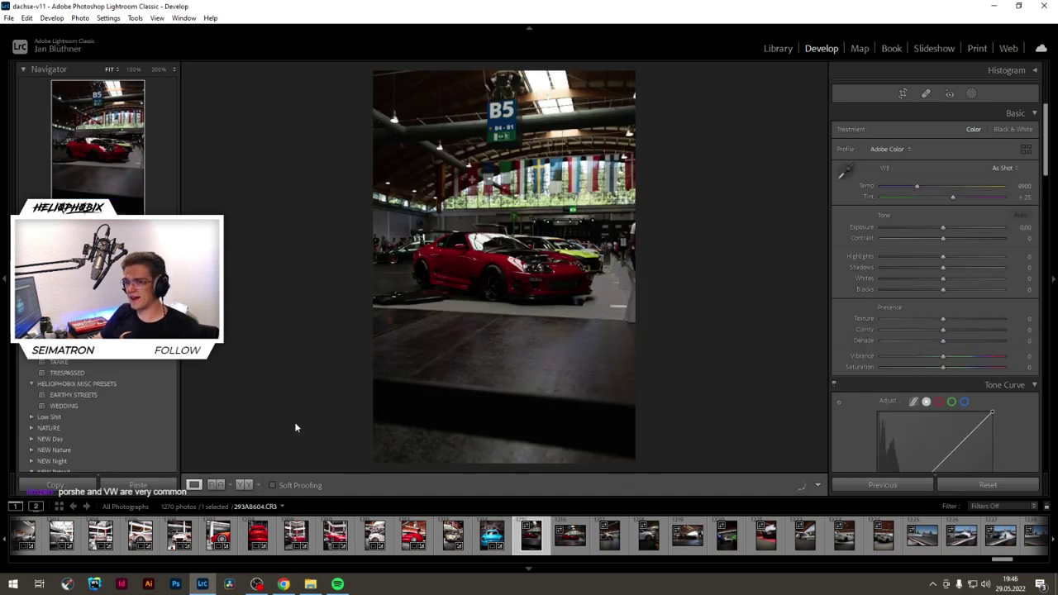
{"action": "left_click", "coordinate": [78, 395]}
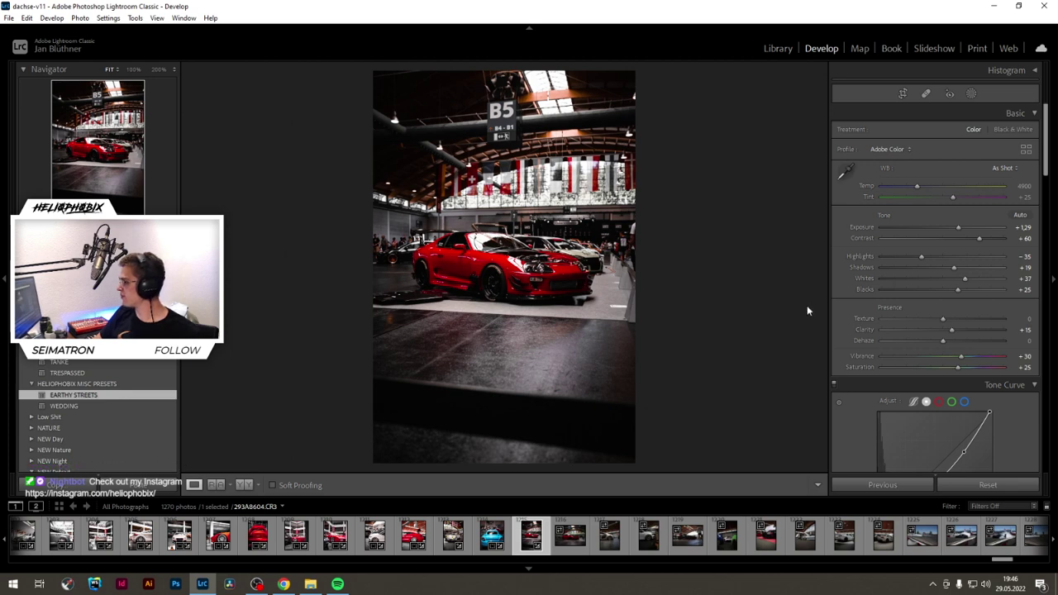
{"action": "left_click", "coordinate": [903, 94]}
{"action": "left_click", "coordinate": [1003, 133]}
{"action": "left_click", "coordinate": [934, 203]}
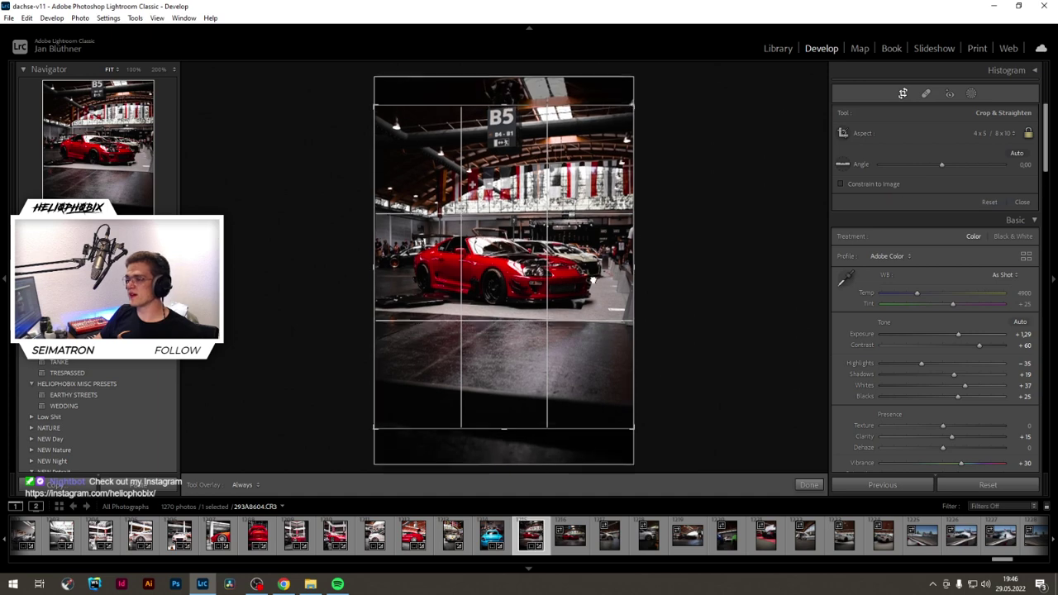
{"action": "key", "text": "Return"}
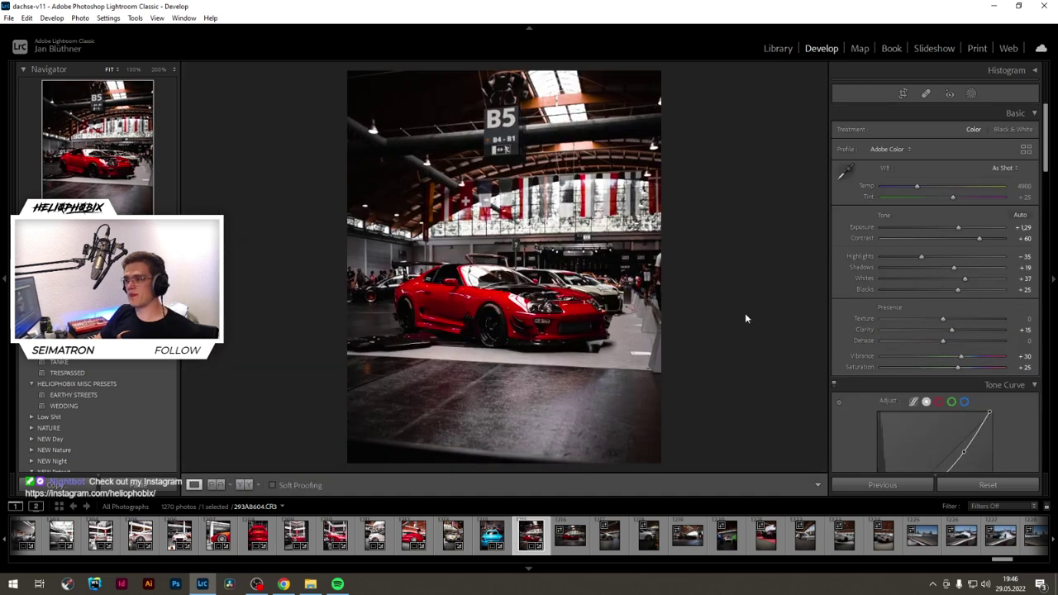
Step: Fine-tune the red car photo's crop position and set exposure to +1.83, contrast to +47 and shadows to +38
{"action": "left_click_drag", "start_coordinate": [960, 225], "coordinate": [962, 225]}
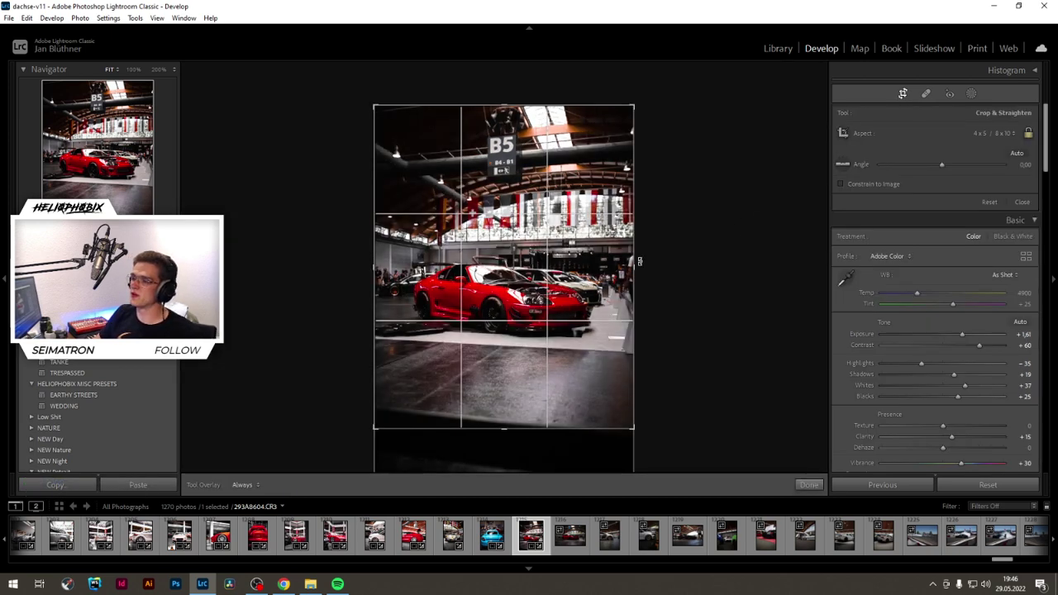
{"action": "left_click", "coordinate": [902, 93]}
{"action": "key", "text": "Return"}
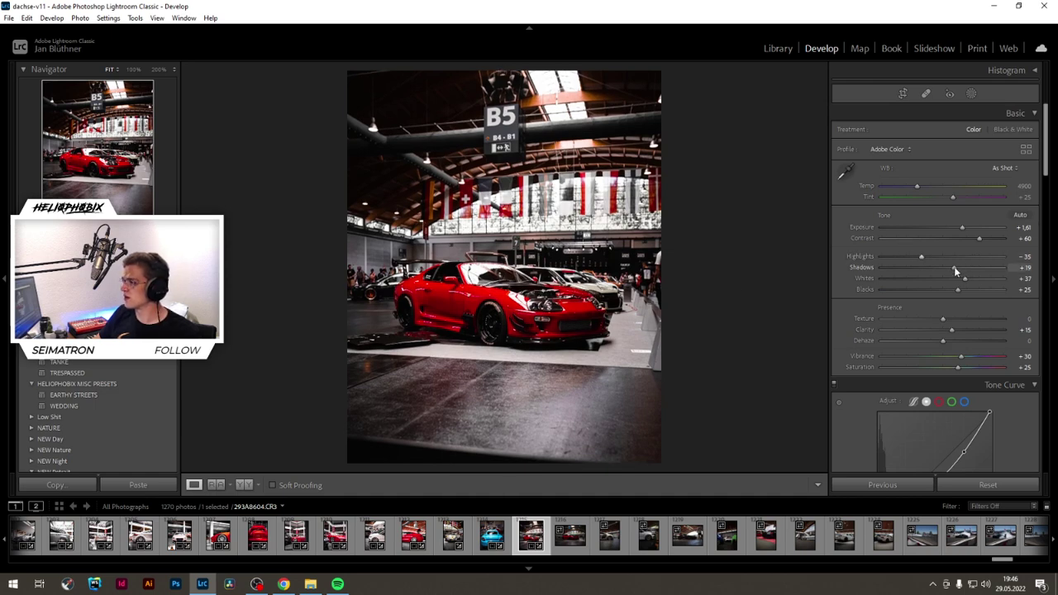
{"action": "left_click_drag", "start_coordinate": [953, 267], "coordinate": [966, 267]}
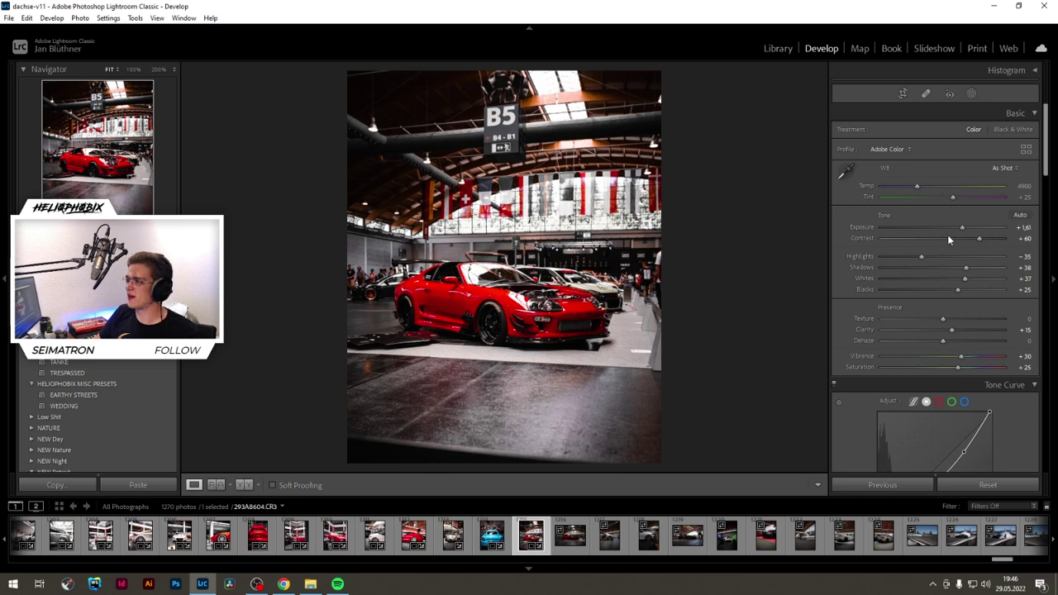
{"action": "left_click_drag", "start_coordinate": [962, 228], "coordinate": [968, 238]}
Step: Shrink, flatten and move the brightening radial mask so that its ellipse closely surrounds the red car's body
{"action": "left_click", "coordinate": [971, 94]}
{"action": "left_click", "coordinate": [813, 110]}
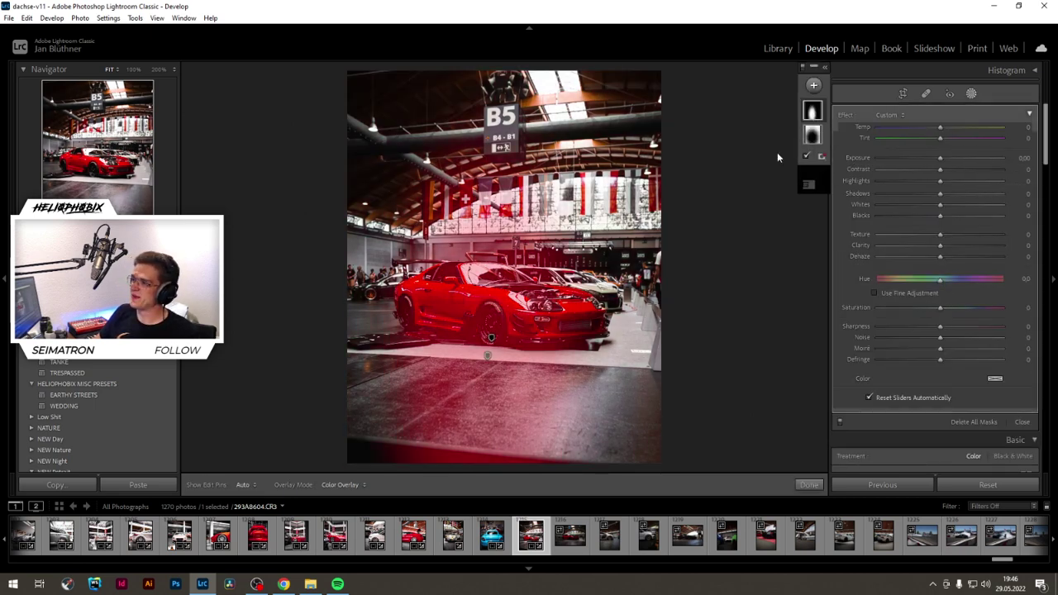
{"action": "left_click_drag", "start_coordinate": [586, 366], "coordinate": [478, 454]}
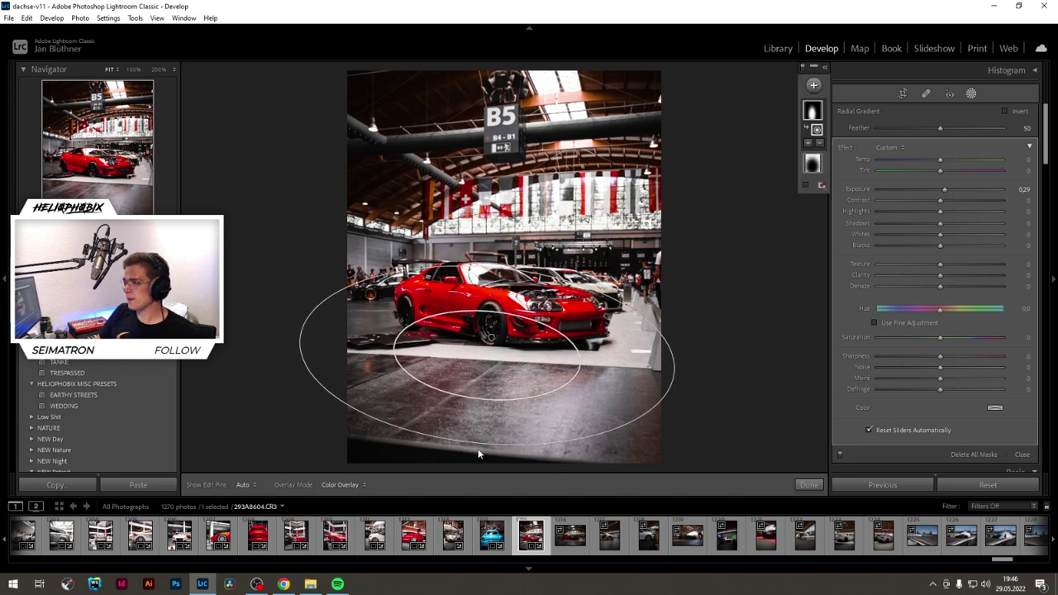
{"action": "left_click_drag", "start_coordinate": [489, 365], "coordinate": [506, 332]}
{"action": "left_click_drag", "start_coordinate": [691, 339], "coordinate": [615, 331]}
{"action": "left_click_drag", "start_coordinate": [496, 409], "coordinate": [499, 352]}
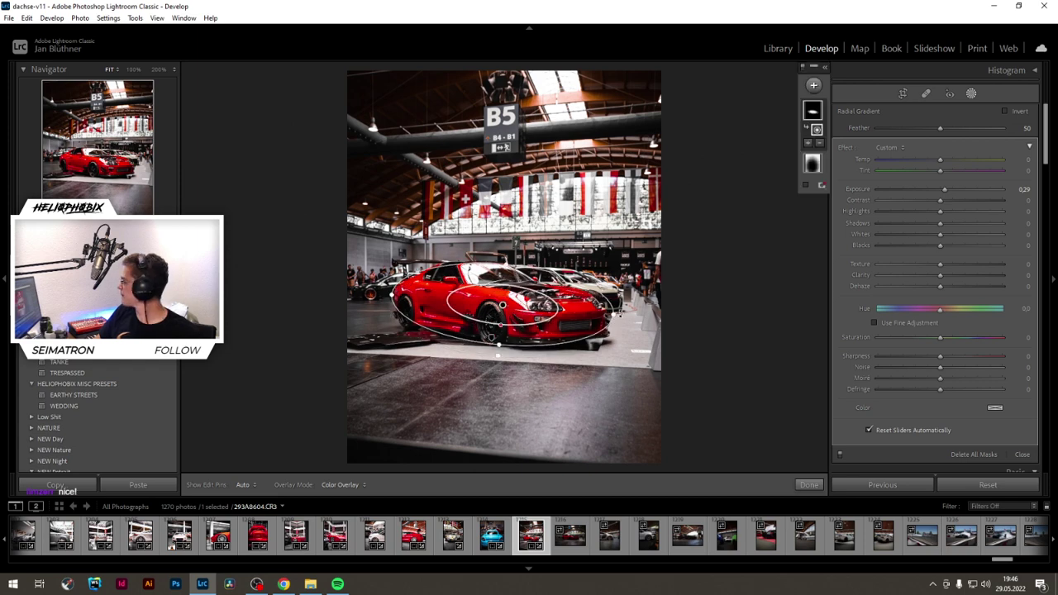
{"action": "left_click_drag", "start_coordinate": [619, 313], "coordinate": [618, 321]}
{"action": "left_click_drag", "start_coordinate": [502, 304], "coordinate": [498, 307]}
Step: Widen and centre the inverted radial mask around the red car at exposure -0.50, and set the photo's overall exposure to +1.97
{"action": "left_click", "coordinate": [492, 339]}
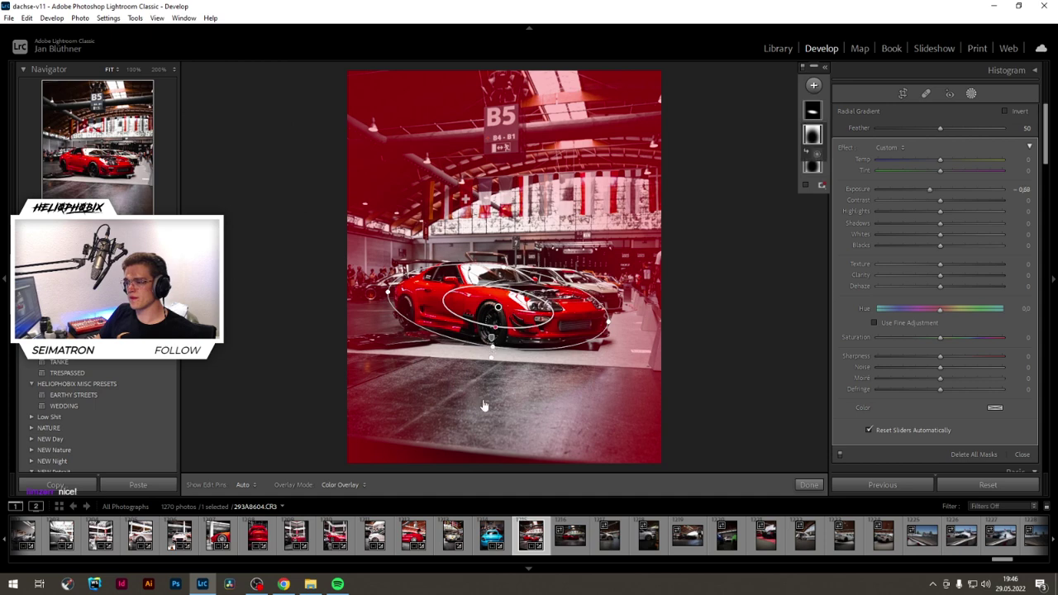
{"action": "left_click_drag", "start_coordinate": [670, 330], "coordinate": [479, 449]}
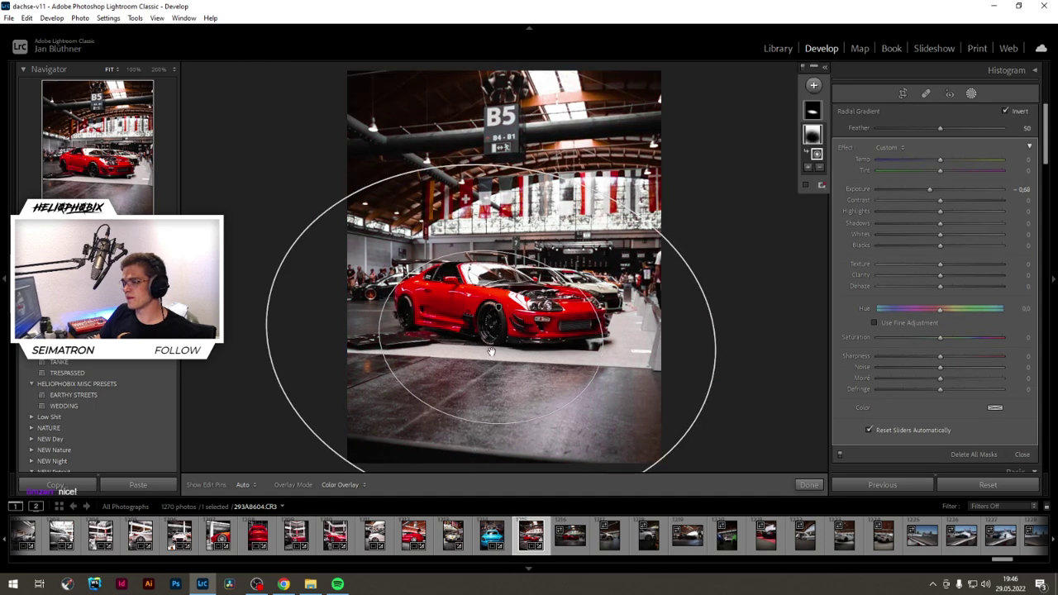
{"action": "left_click_drag", "start_coordinate": [492, 337], "coordinate": [498, 307]}
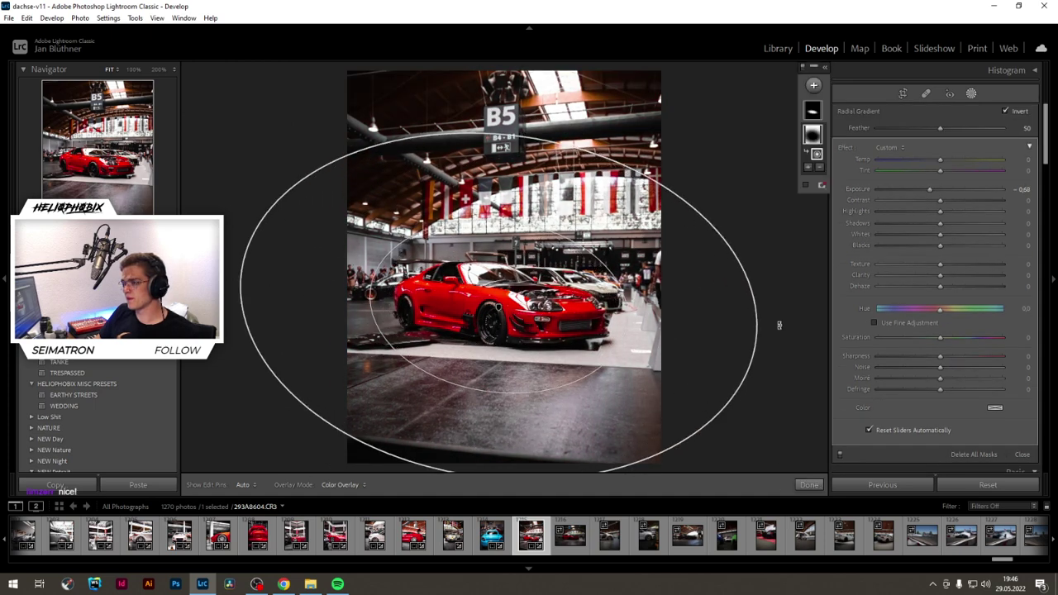
{"action": "left_click_drag", "start_coordinate": [930, 189], "coordinate": [935, 187]}
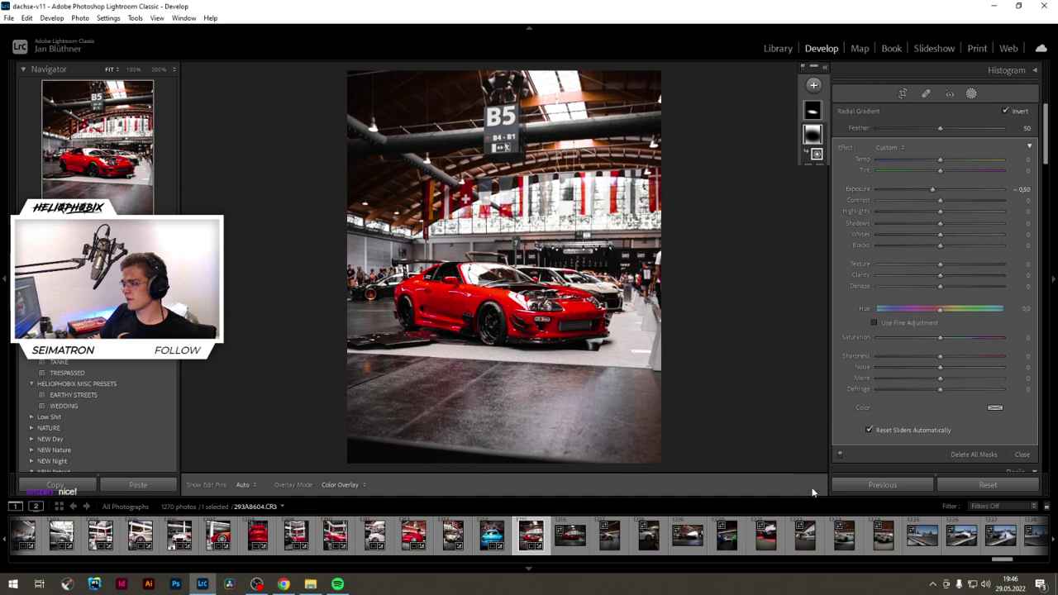
{"action": "left_click", "coordinate": [808, 484]}
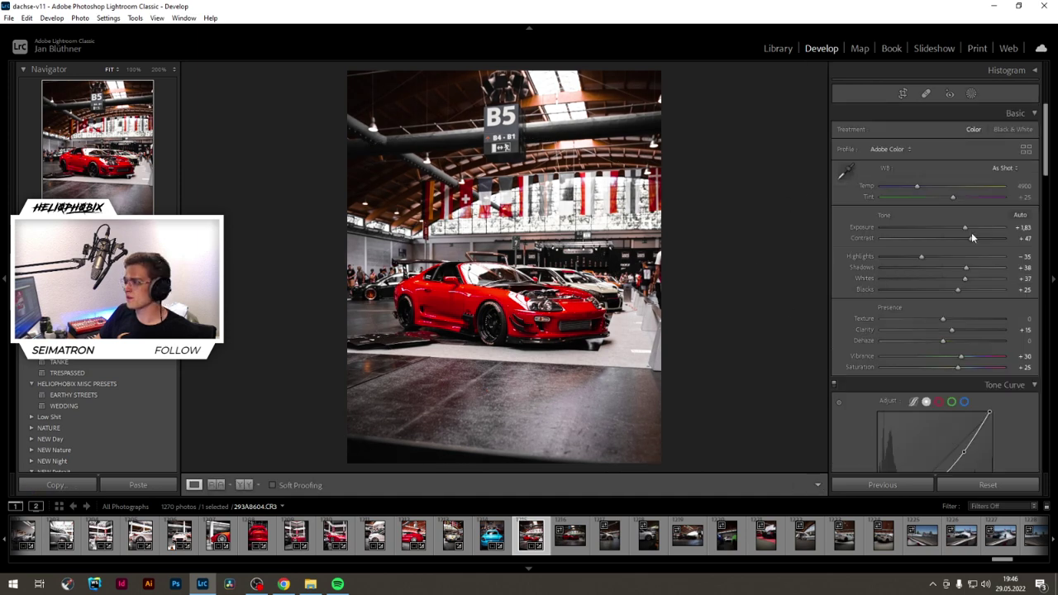
{"action": "scroll", "coordinate": [968, 229], "scroll_direction": "up", "scroll_amount": 2}
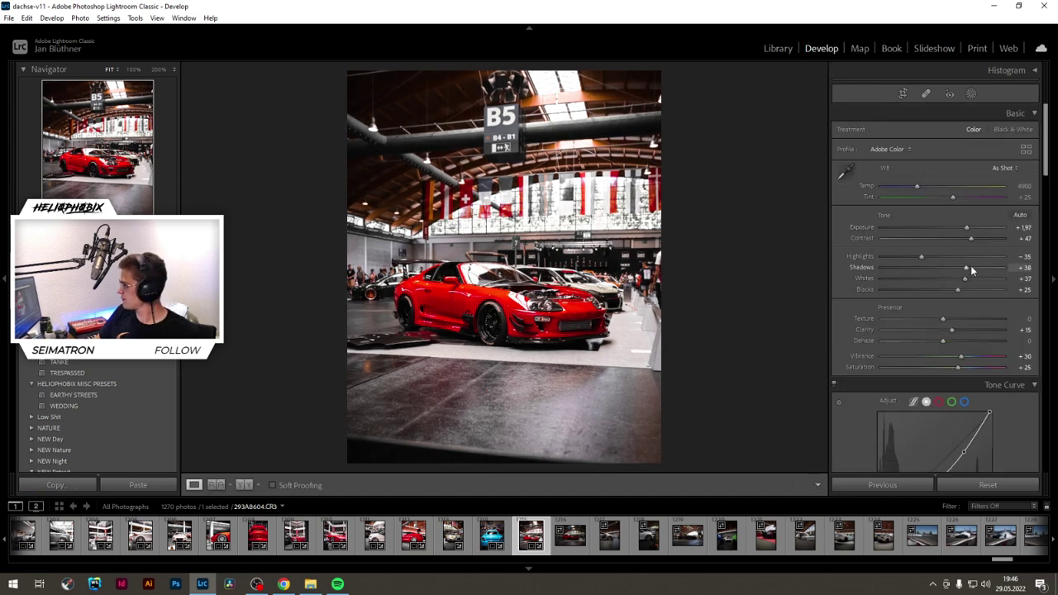
Step: Add a linear gradient mask over the floor in front of the red car with exposure -1.13 and clarity 27
{"action": "left_click", "coordinate": [969, 94]}
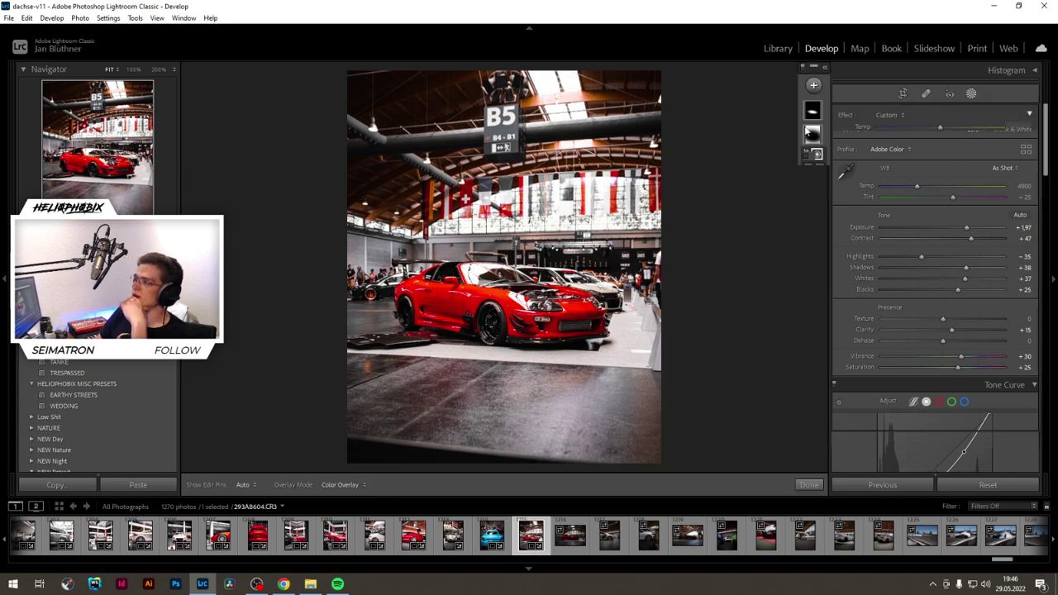
{"action": "left_click", "coordinate": [814, 85]}
{"action": "left_click", "coordinate": [827, 157]}
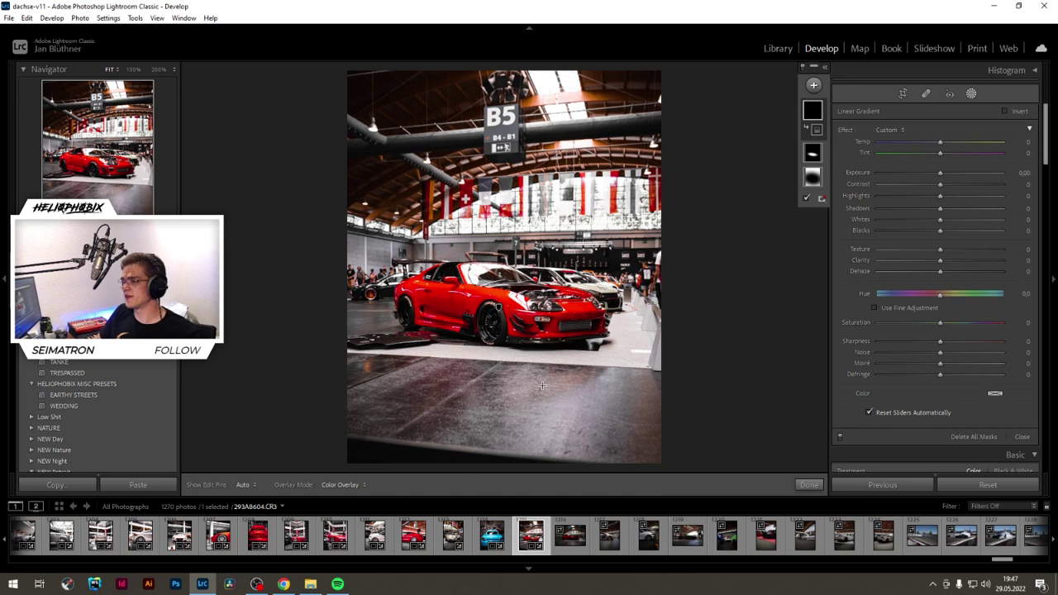
{"action": "left_click_drag", "start_coordinate": [549, 383], "coordinate": [544, 343]}
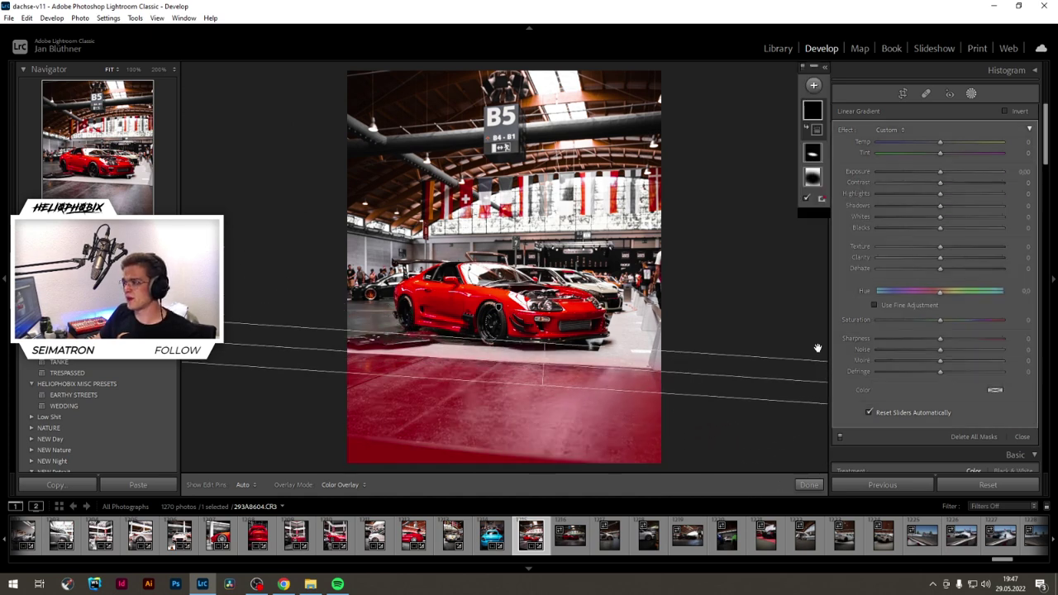
{"action": "left_click_drag", "start_coordinate": [947, 258], "coordinate": [973, 257]}
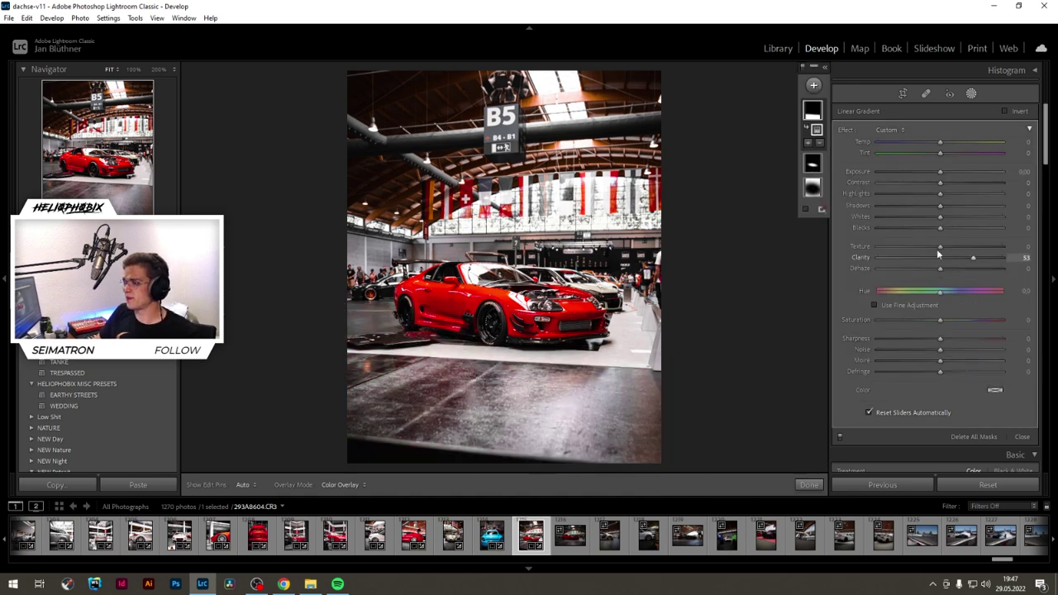
{"action": "left_click_drag", "start_coordinate": [940, 171], "coordinate": [921, 171]}
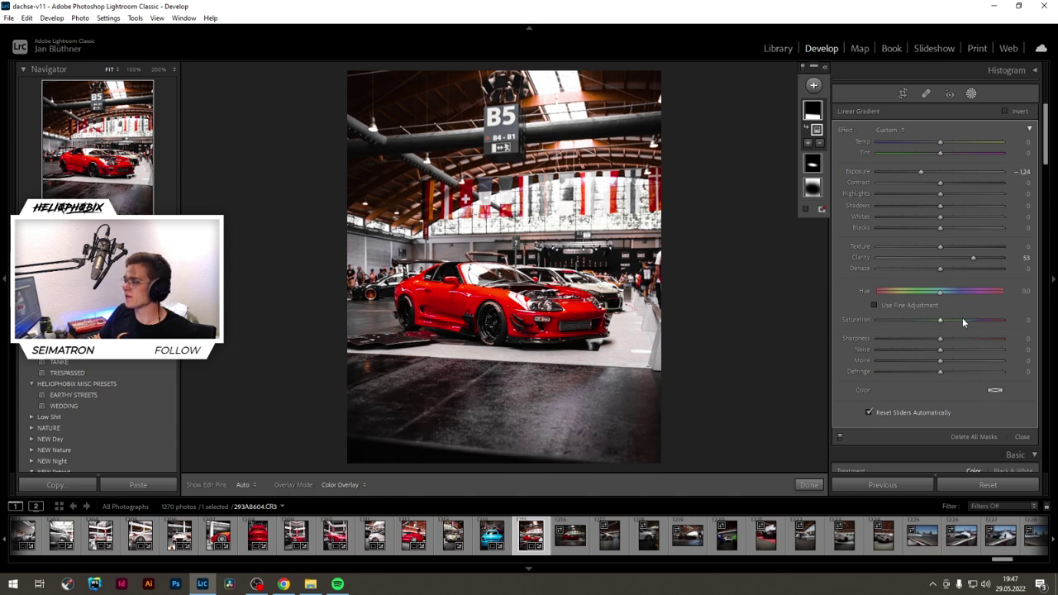
{"action": "left_click_drag", "start_coordinate": [973, 257], "coordinate": [955, 259]}
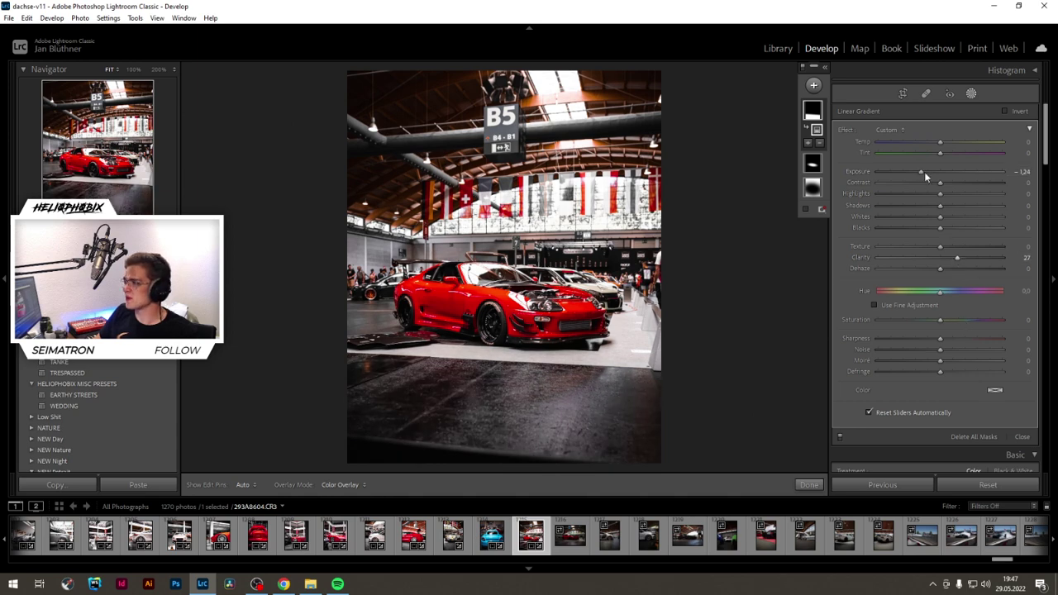
{"action": "left_click_drag", "start_coordinate": [923, 172], "coordinate": [926, 172]}
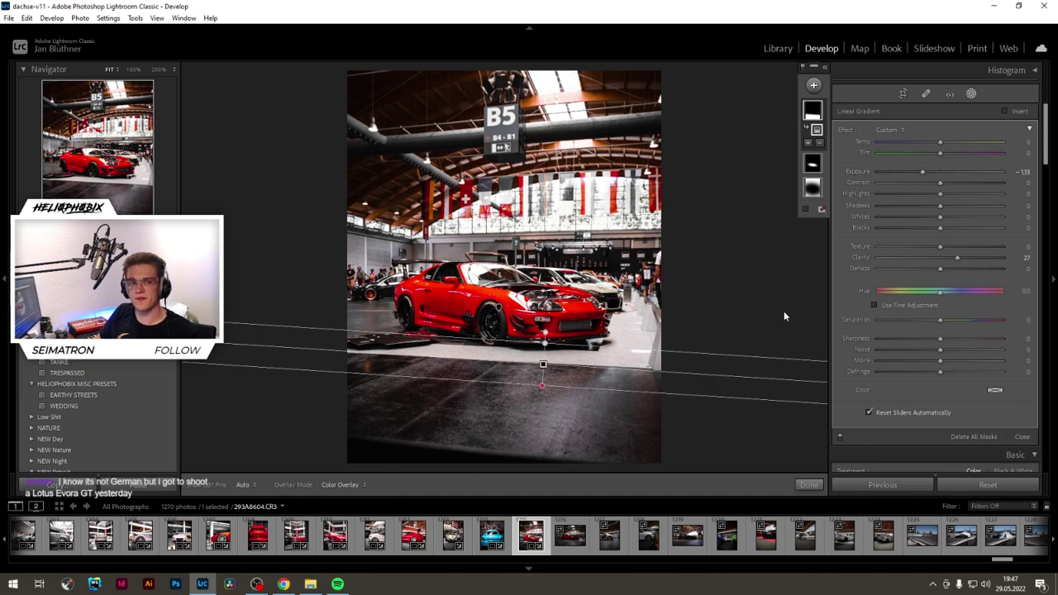
{"action": "left_click", "coordinate": [808, 485]}
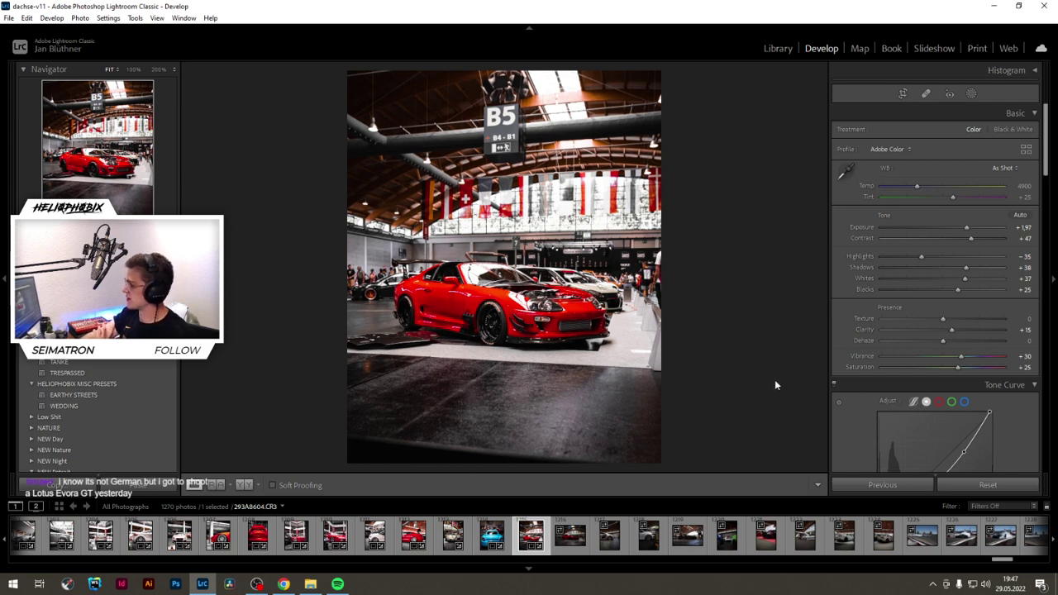
Step: Add a new radial gradient mask over the red car and set its exposure to 0.78
{"action": "left_click", "coordinate": [970, 94]}
{"action": "left_click", "coordinate": [814, 86]}
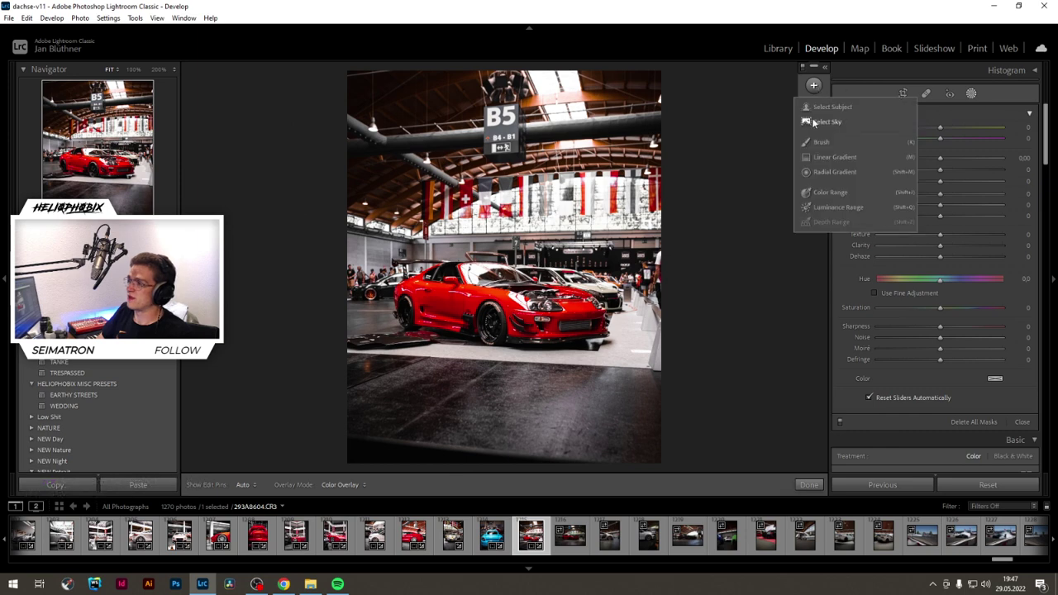
{"action": "left_click", "coordinate": [826, 173]}
{"action": "left_click_drag", "start_coordinate": [498, 308], "coordinate": [622, 360]}
{"action": "left_click_drag", "start_coordinate": [491, 301], "coordinate": [518, 312]}
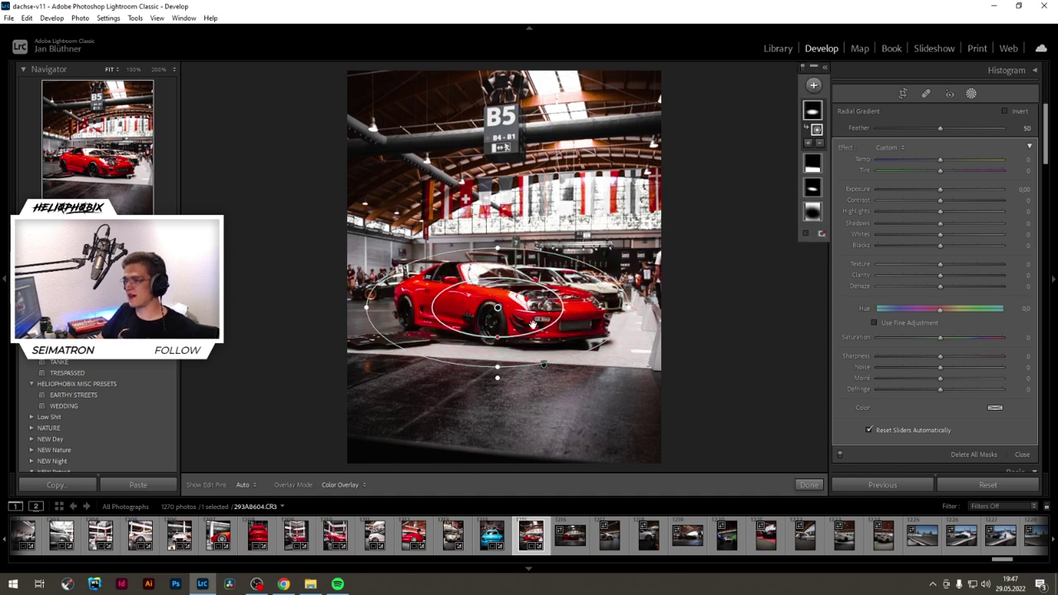
{"action": "left_click_drag", "start_coordinate": [940, 189], "coordinate": [954, 191]}
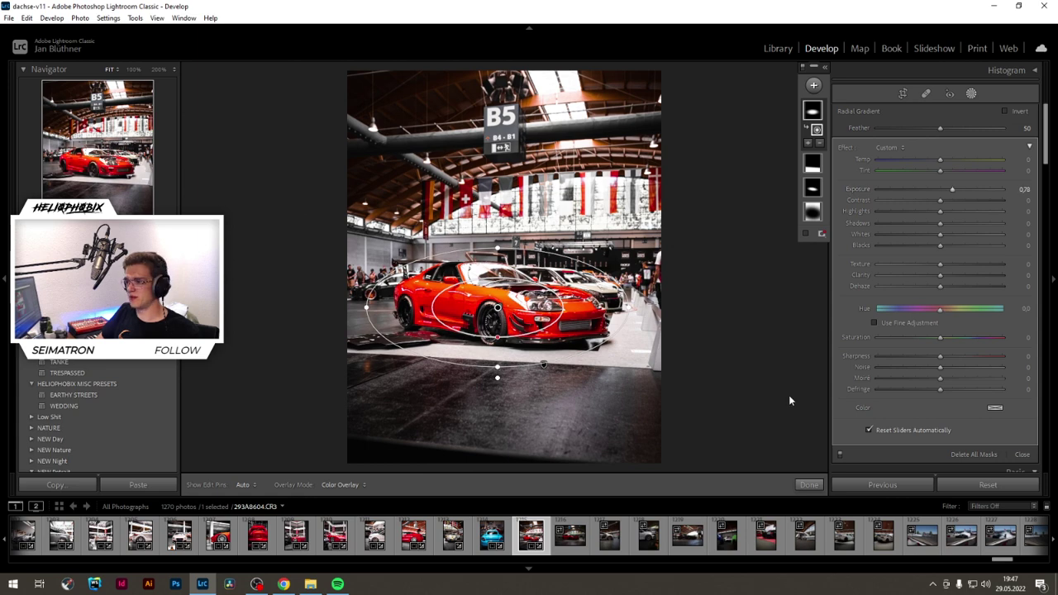
{"action": "left_click", "coordinate": [808, 484]}
Step: Shift the orange hue strongly toward red in the colour mix, easing it back slightly from -69
{"action": "scroll", "coordinate": [846, 391], "scroll_direction": "down", "scroll_amount": 5}
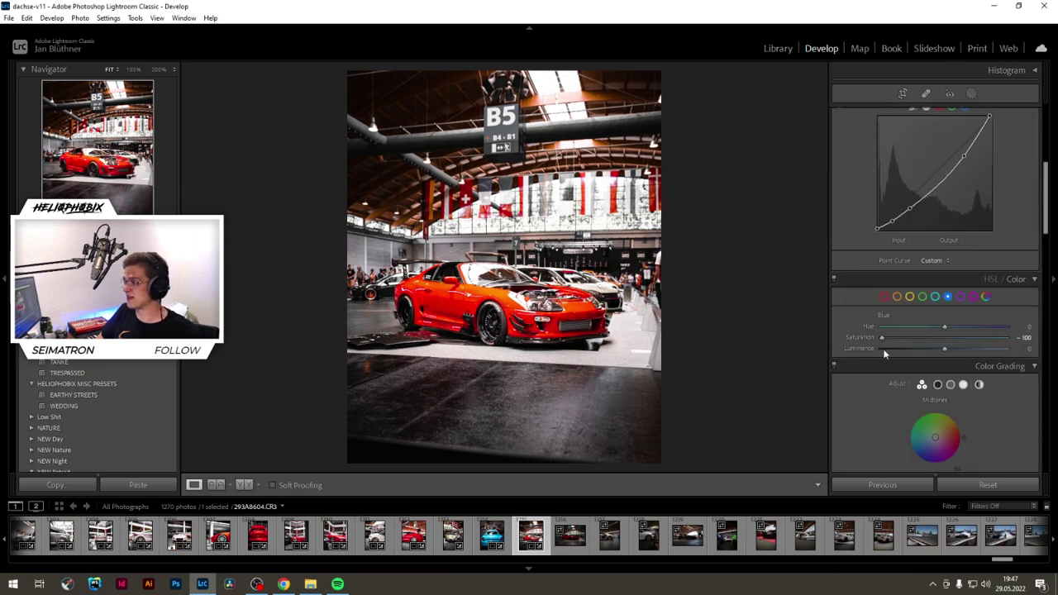
{"action": "left_click_drag", "start_coordinate": [947, 328], "coordinate": [902, 330]}
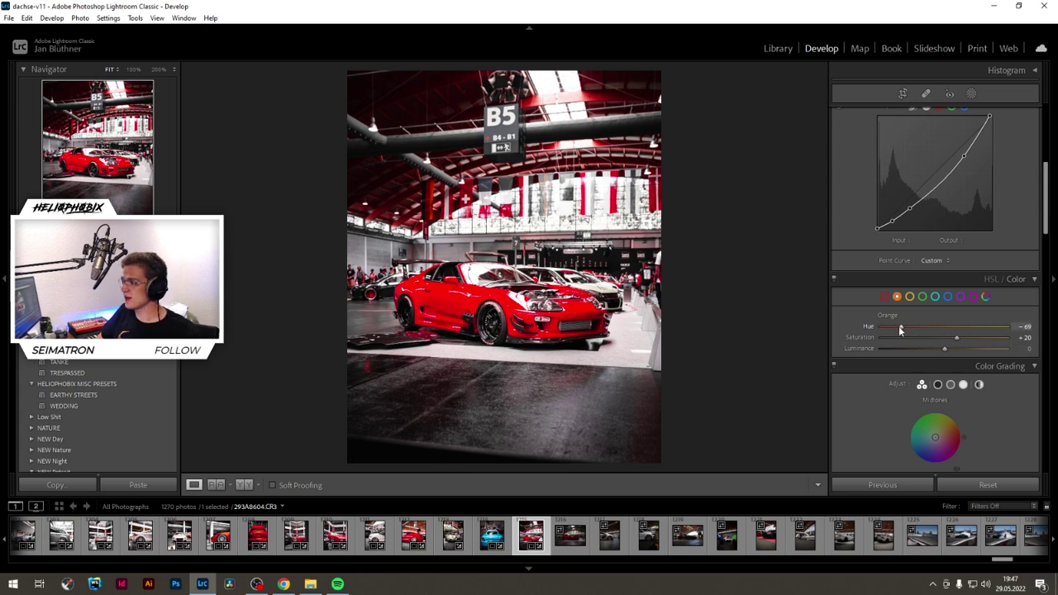
{"action": "left_click_drag", "start_coordinate": [900, 327], "coordinate": [910, 327]}
Step: Set the red car photo's exposure to +2.06, contrast to +25, highlights to -53 and vibrance to -5
{"action": "scroll", "coordinate": [910, 324], "scroll_direction": "up", "scroll_amount": 5}
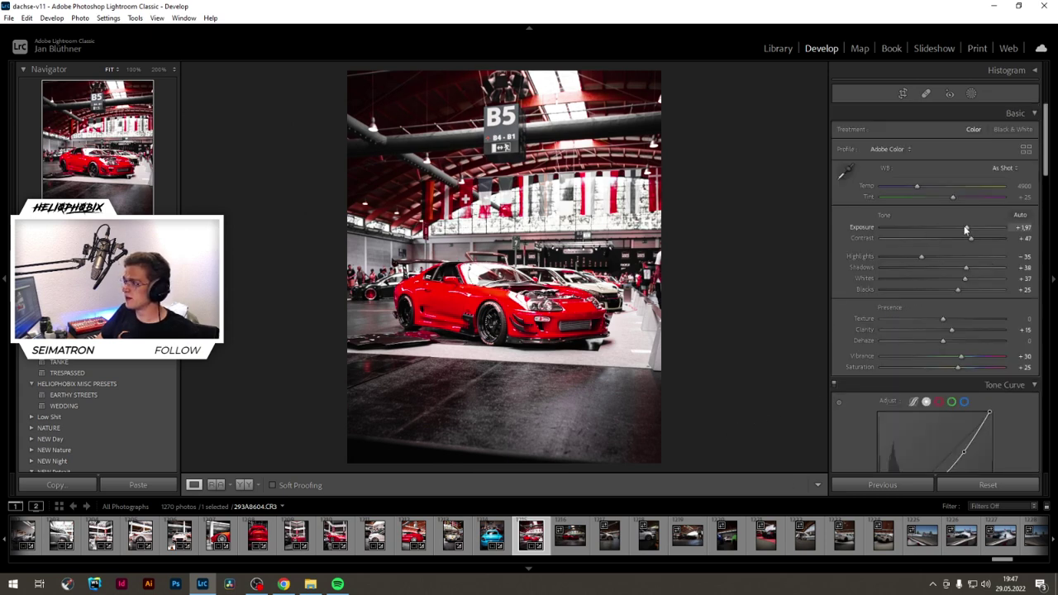
{"action": "left_click_drag", "start_coordinate": [966, 229], "coordinate": [969, 231]}
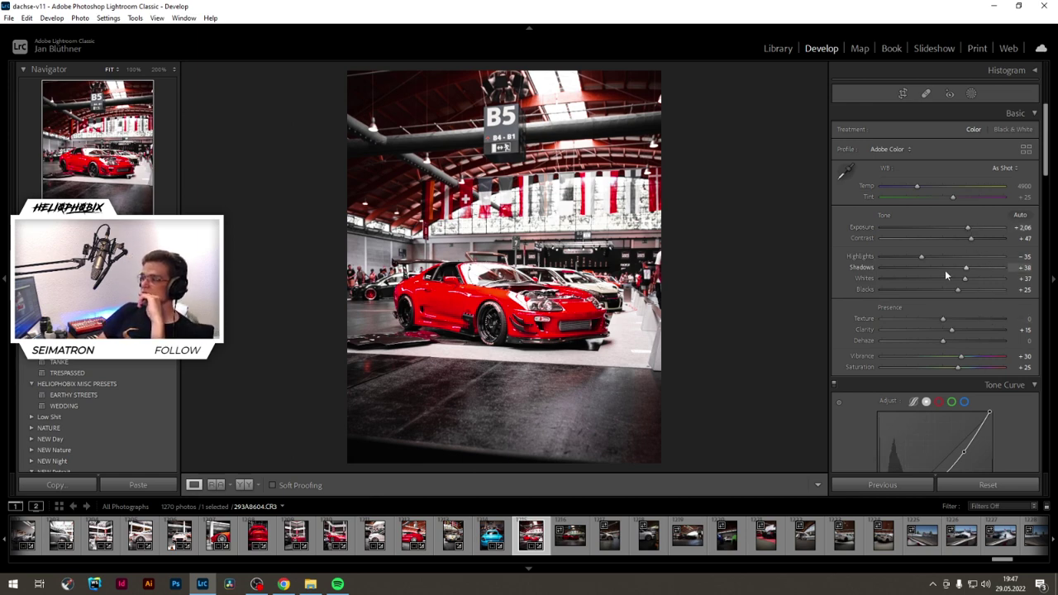
{"action": "mouse_move", "coordinate": [923, 259]}
{"action": "left_mouse_down"}
{"action": "mouse_move", "coordinate": [899, 257]}
{"action": "mouse_move", "coordinate": [910, 257]}
{"action": "left_mouse_up"}
{"action": "left_click_drag", "start_coordinate": [961, 359], "coordinate": [940, 357]}
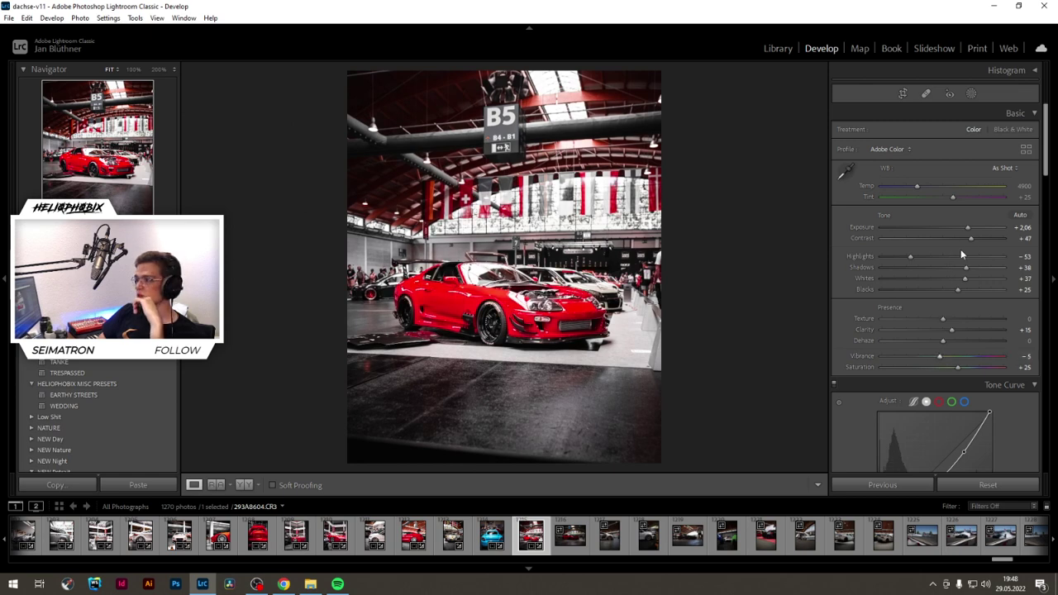
{"action": "left_click_drag", "start_coordinate": [973, 239], "coordinate": [961, 239]}
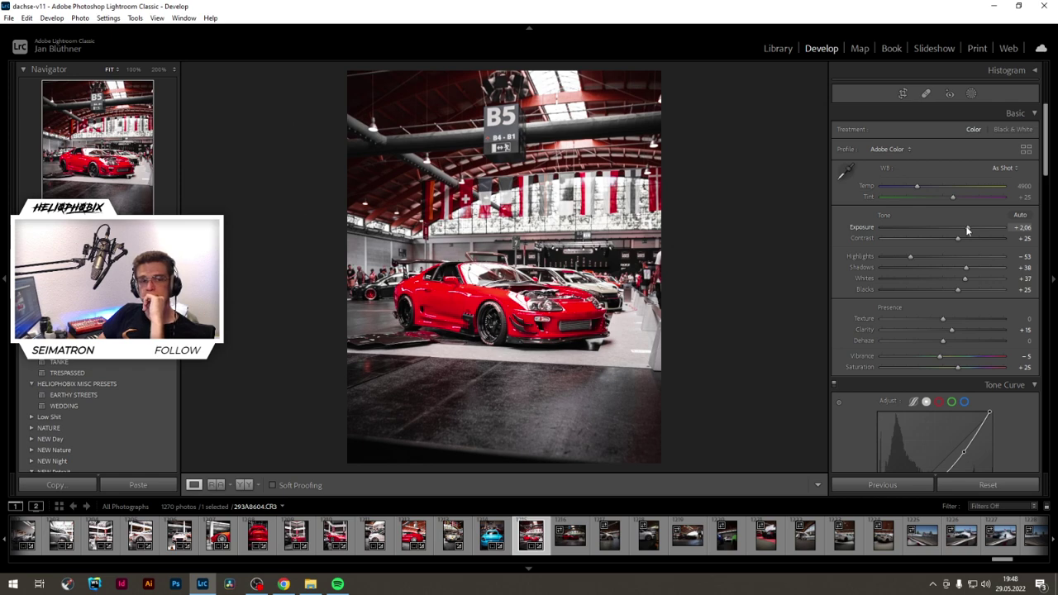
Step: Raise the red car photo's exposure to +2.10 and contrast to +29
{"action": "scroll", "coordinate": [884, 336], "scroll_direction": "down", "scroll_amount": 3}
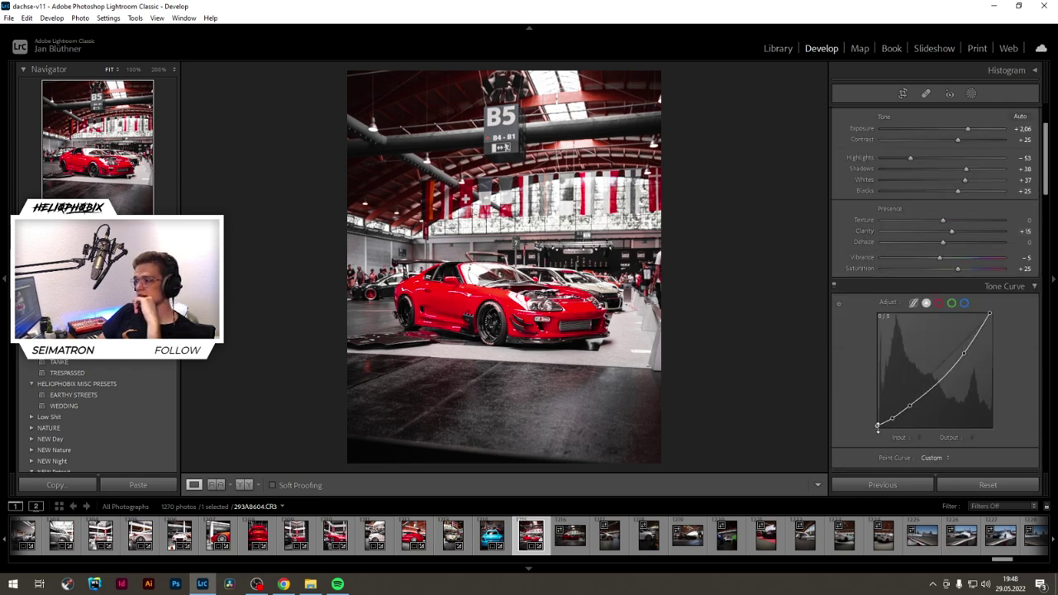
{"action": "scroll", "coordinate": [871, 449], "scroll_direction": "up", "scroll_amount": 3}
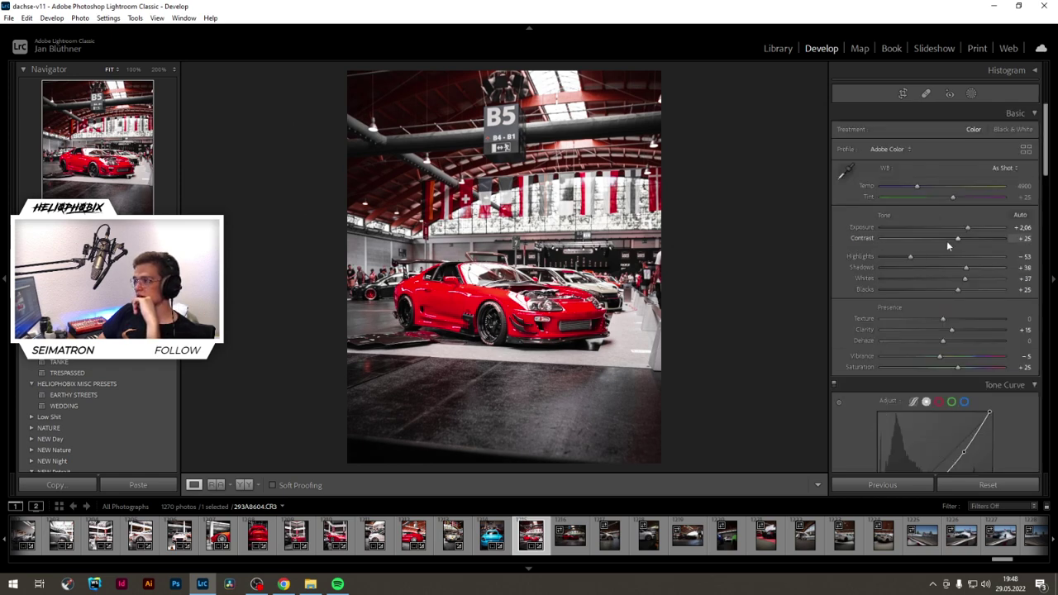
{"action": "left_click_drag", "start_coordinate": [957, 239], "coordinate": [968, 228]}
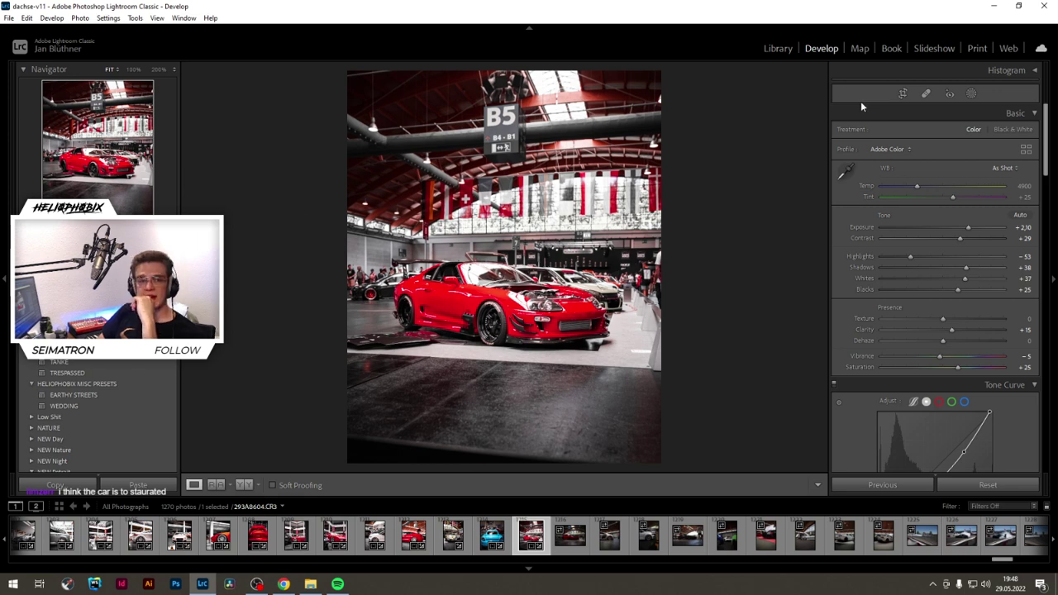
Step: Lower the red saturation slightly in the colour mix, and set the orange hue to -48 and orange saturation to -7
{"action": "scroll", "coordinate": [876, 389], "scroll_direction": "down", "scroll_amount": 4}
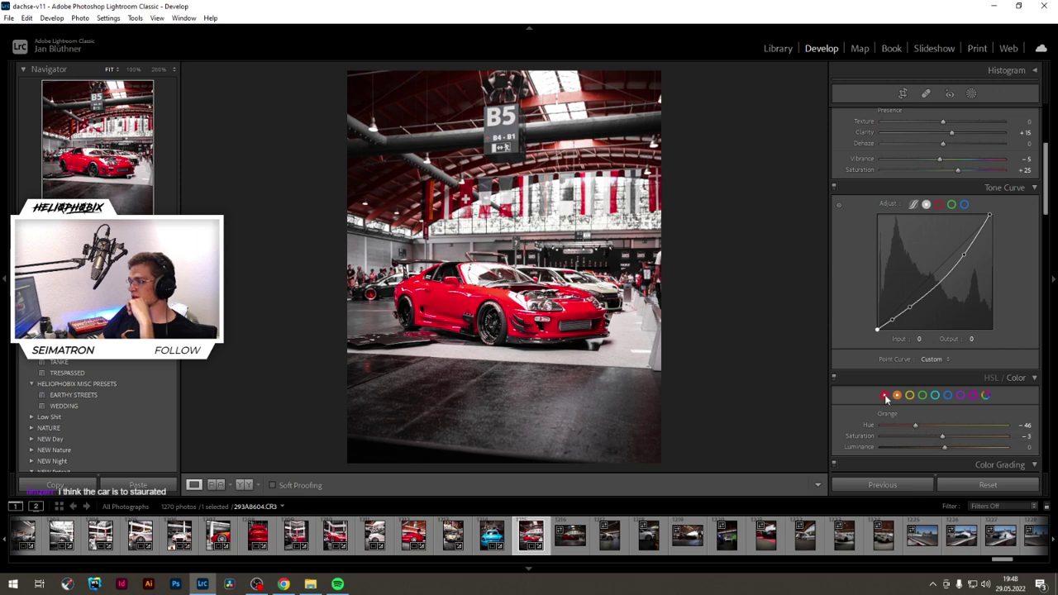
{"action": "left_click", "coordinate": [883, 395]}
{"action": "left_click_drag", "start_coordinate": [935, 440], "coordinate": [919, 439]}
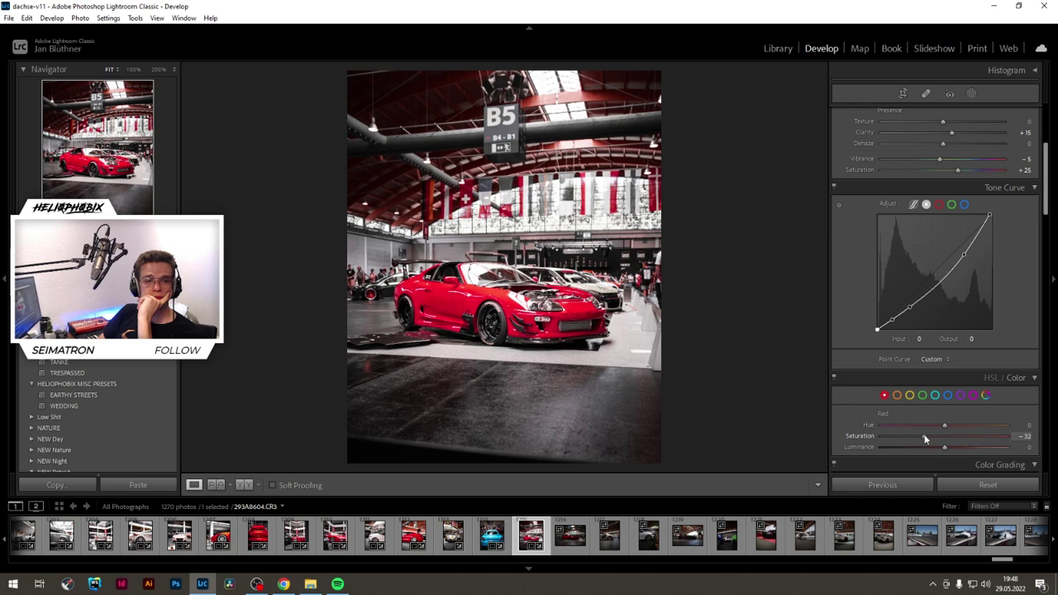
{"action": "left_click_drag", "start_coordinate": [923, 438], "coordinate": [948, 435]}
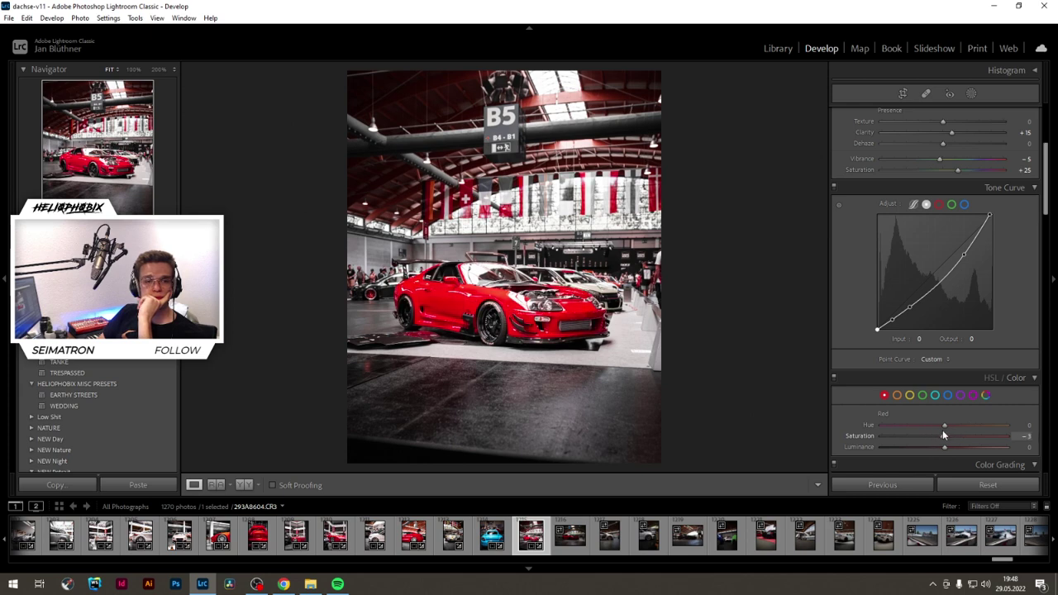
{"action": "double_click", "coordinate": [856, 436]}
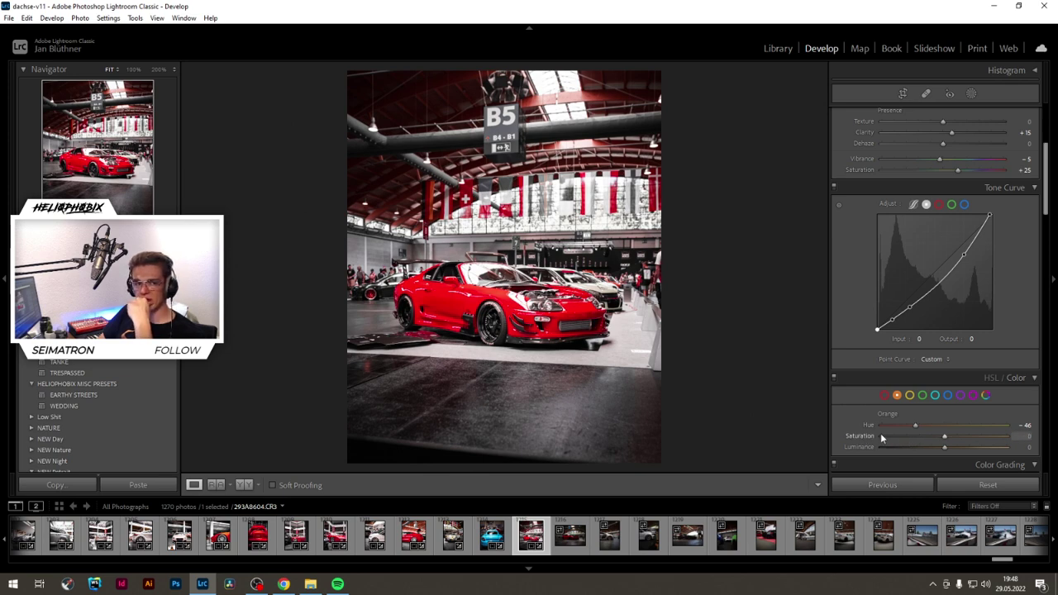
{"action": "left_click_drag", "start_coordinate": [916, 426], "coordinate": [914, 425]}
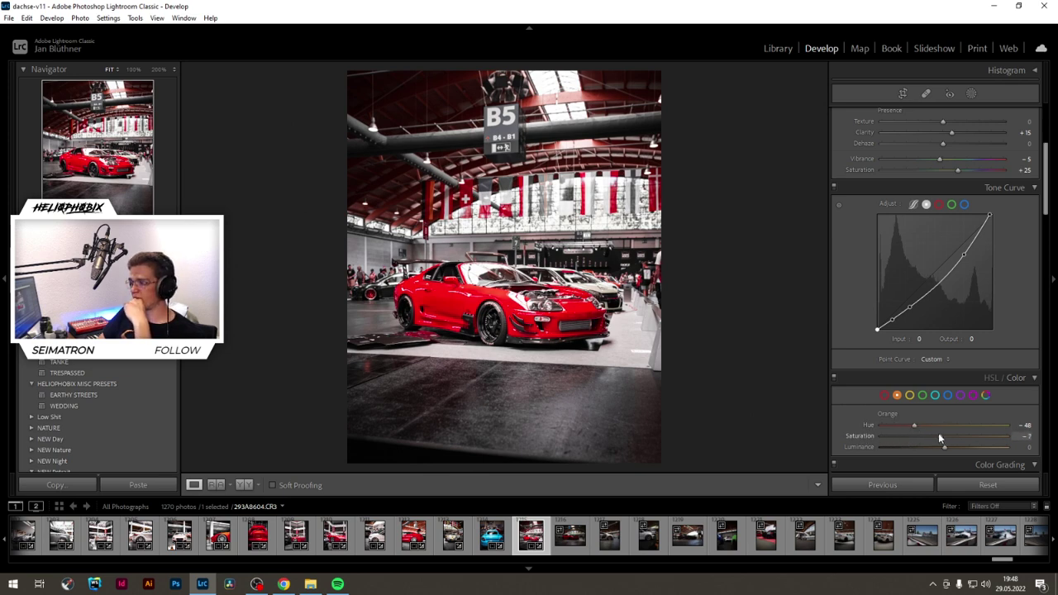
Step: Set the red saturation to -5 in the colour mix
{"action": "left_click", "coordinate": [884, 396]}
{"action": "left_click", "coordinate": [1022, 436]}
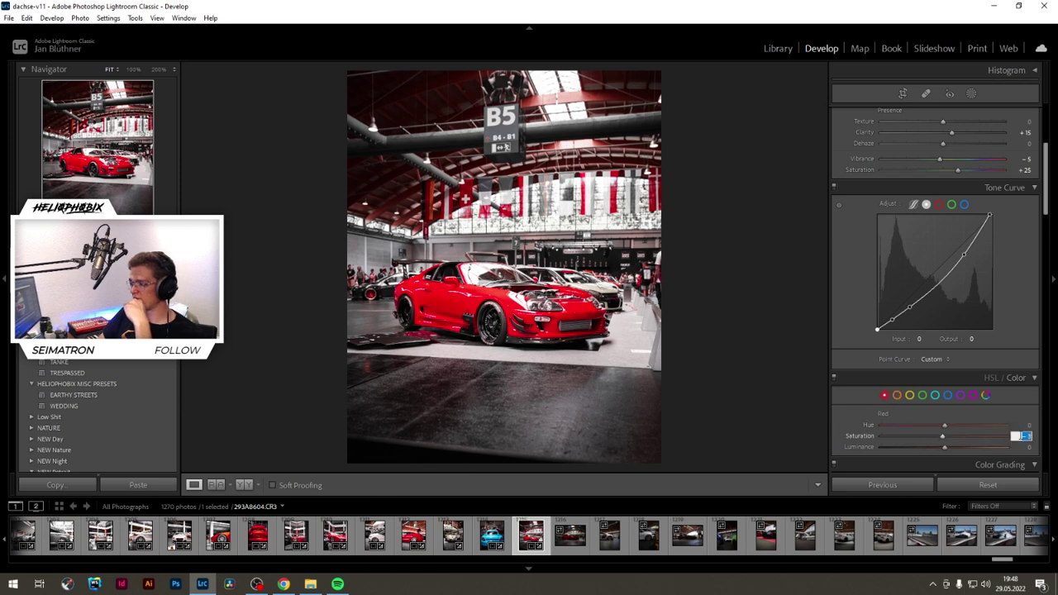
{"action": "type", "text": "-5"}
{"action": "key", "text": "Return"}
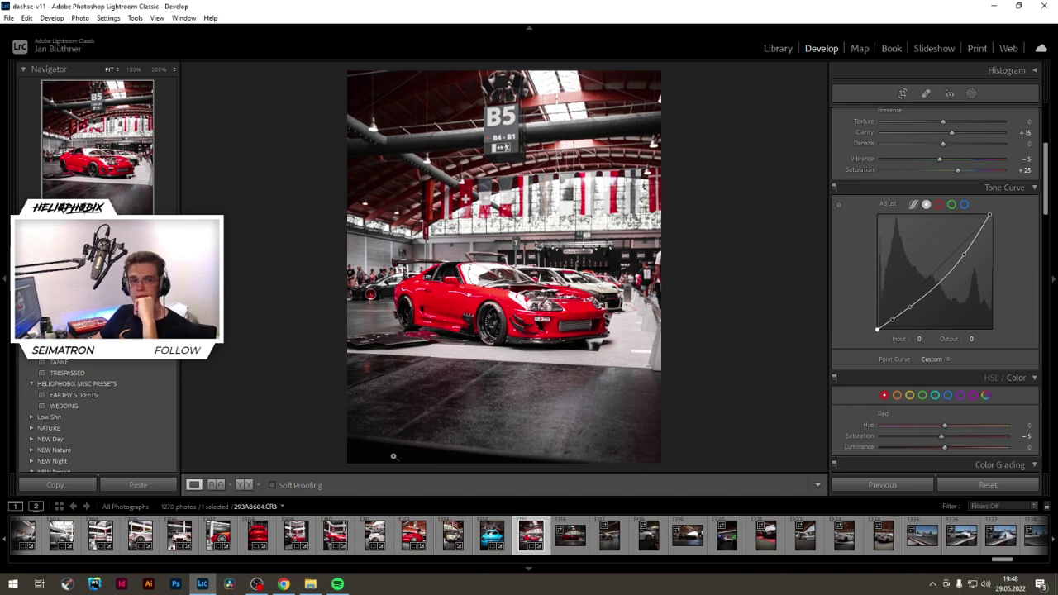
Step: Set the exposure of the floor's linear gradient mask to -0.74 and finish masking
{"action": "key", "text": "shift+w"}
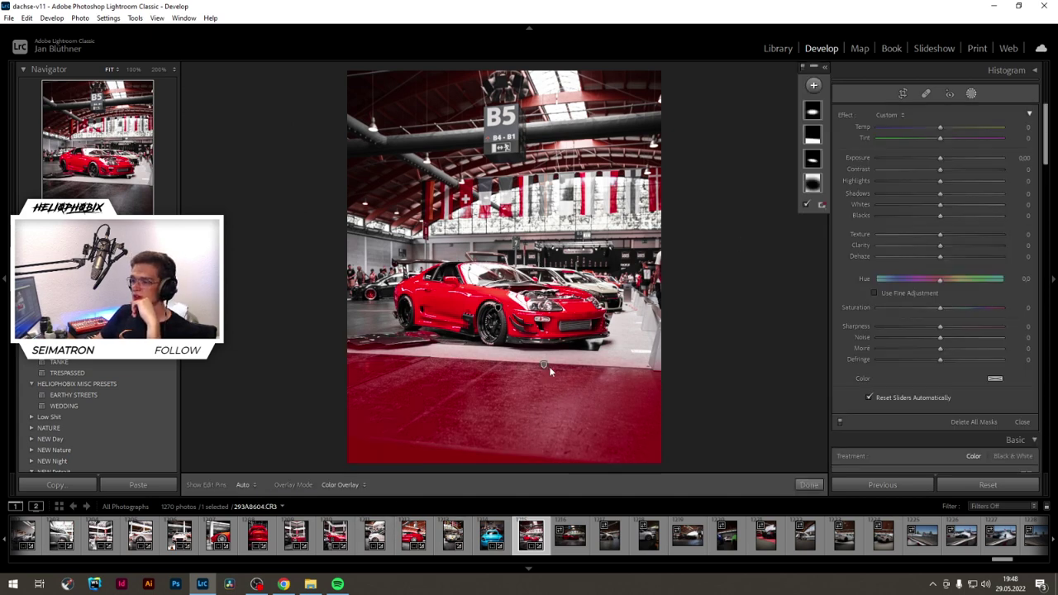
{"action": "left_click", "coordinate": [544, 364]}
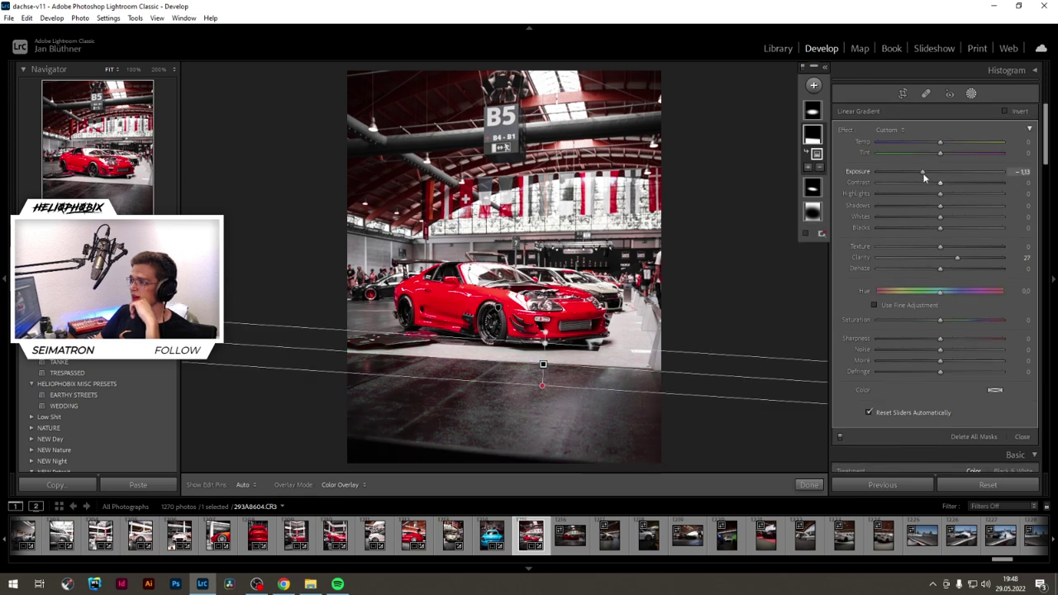
{"action": "left_click_drag", "start_coordinate": [923, 172], "coordinate": [929, 172]}
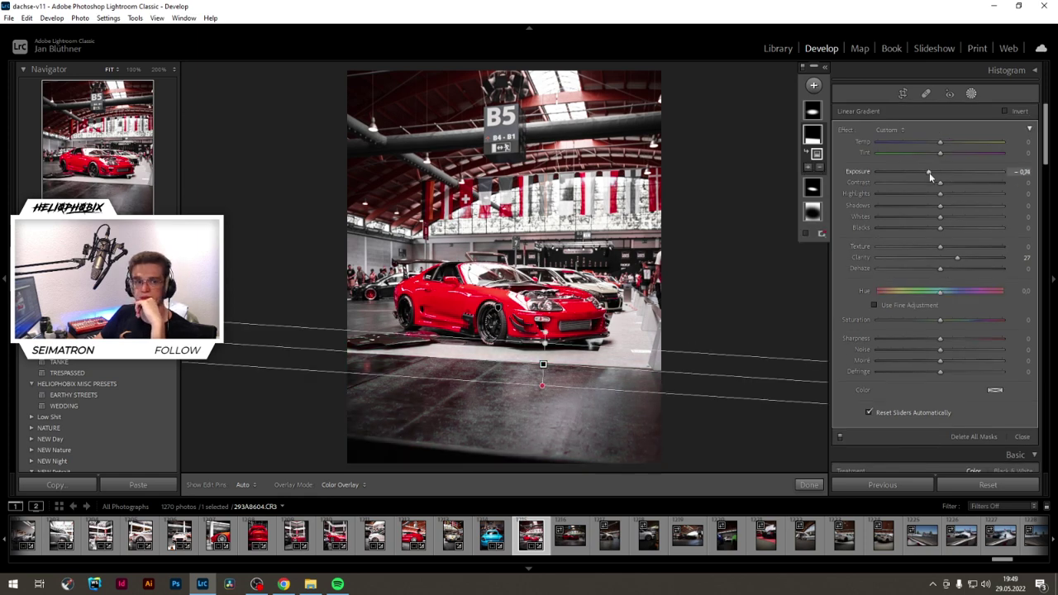
{"action": "left_click", "coordinate": [809, 484]}
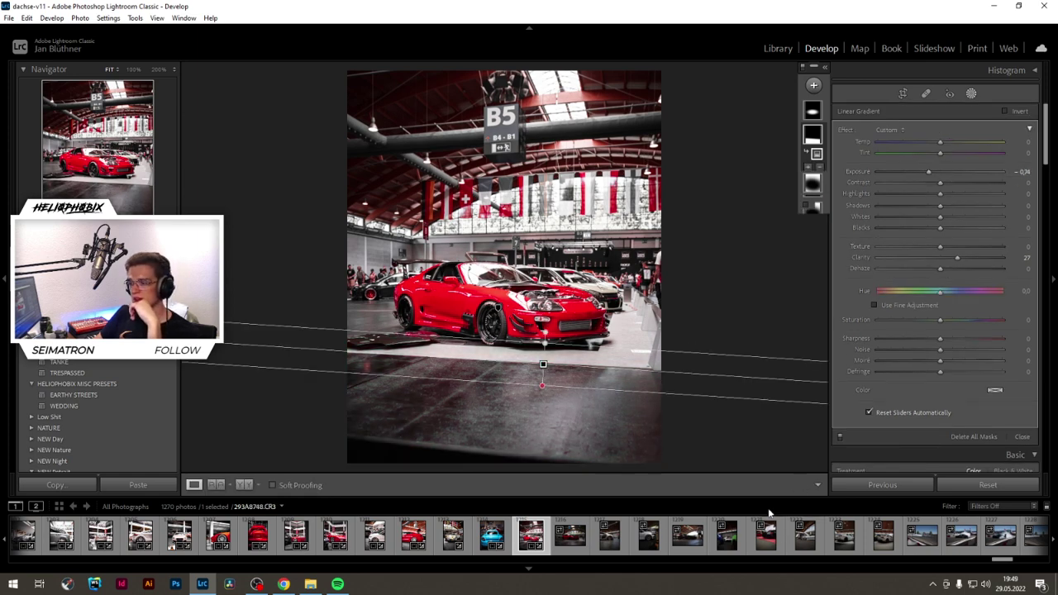
Step: Open the next photo, the landscape shot of the red car under the B5 sign, and apply the EARTHY STREETS preset
{"action": "left_click", "coordinate": [569, 543]}
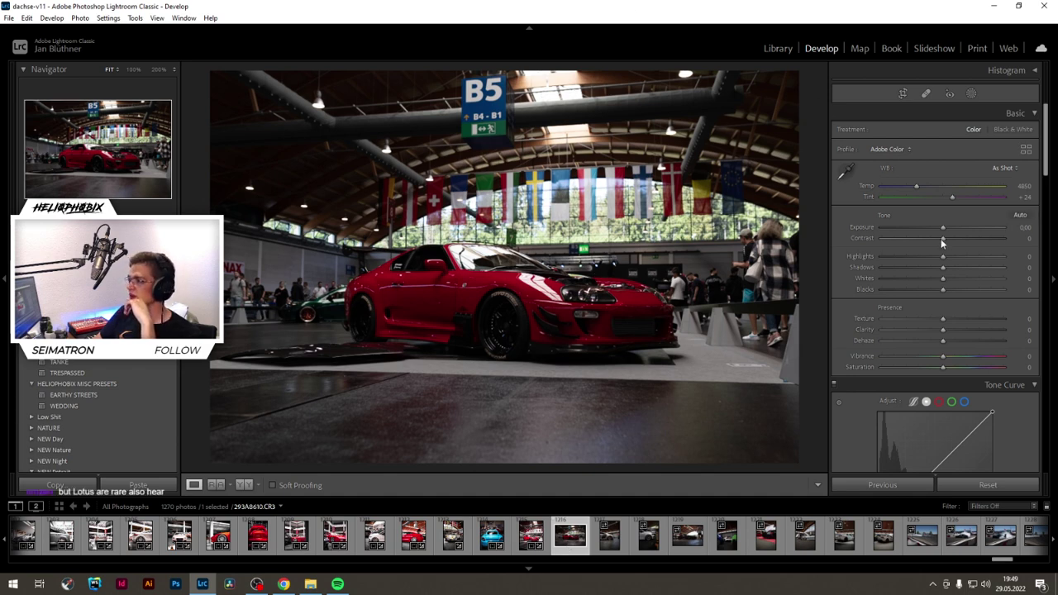
{"action": "left_click", "coordinate": [972, 96]}
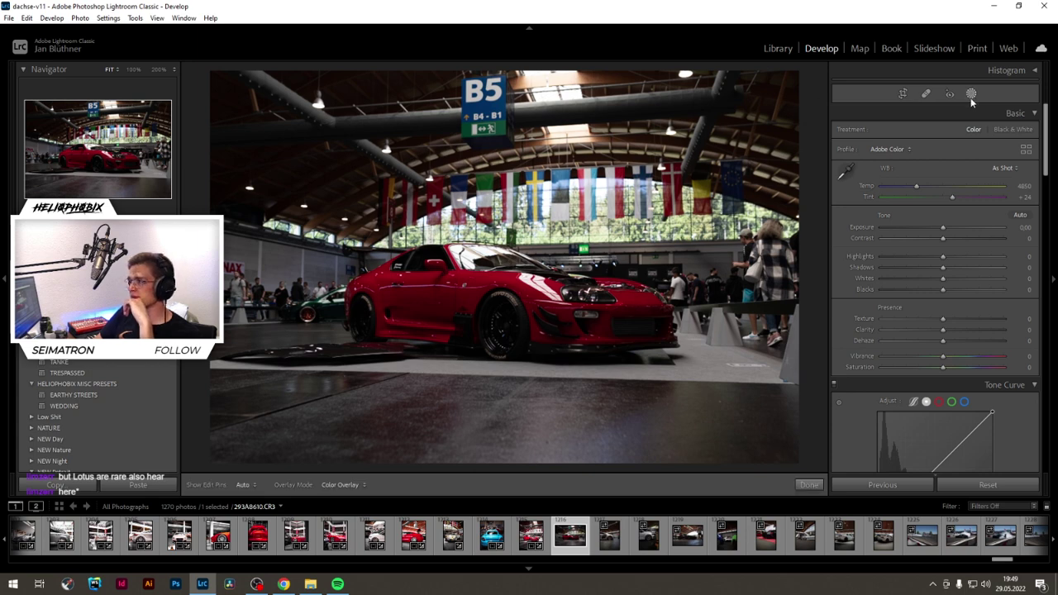
{"action": "left_click", "coordinate": [808, 484]}
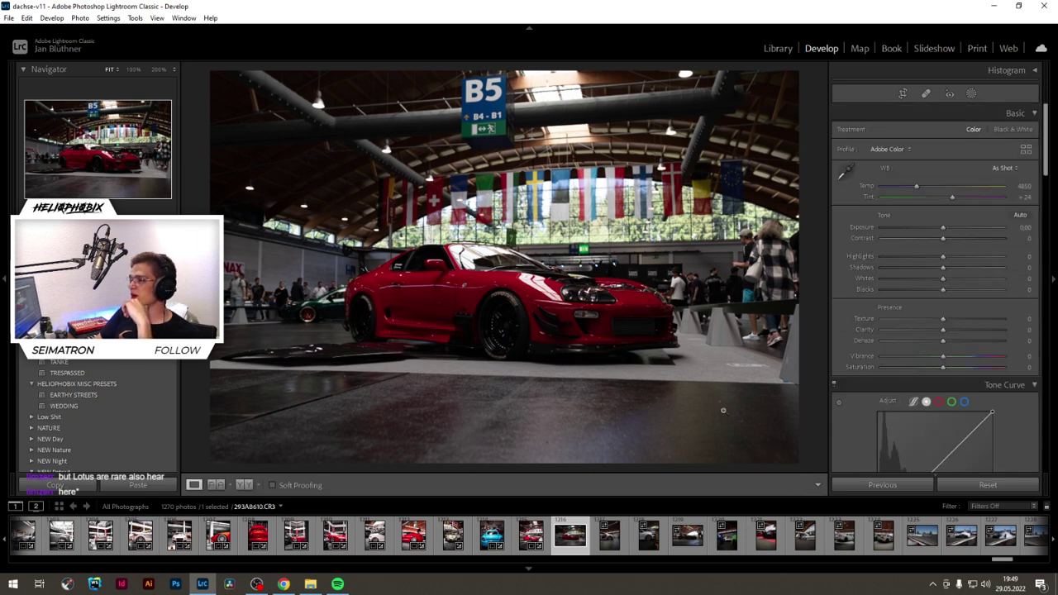
{"action": "left_click", "coordinate": [105, 397]}
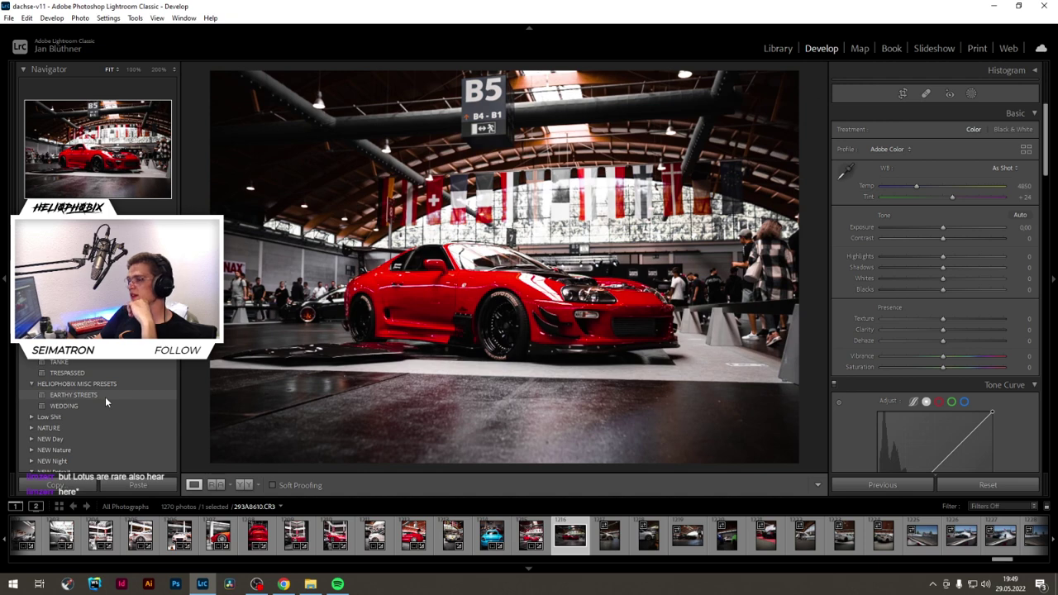
{"action": "left_click", "coordinate": [105, 396]}
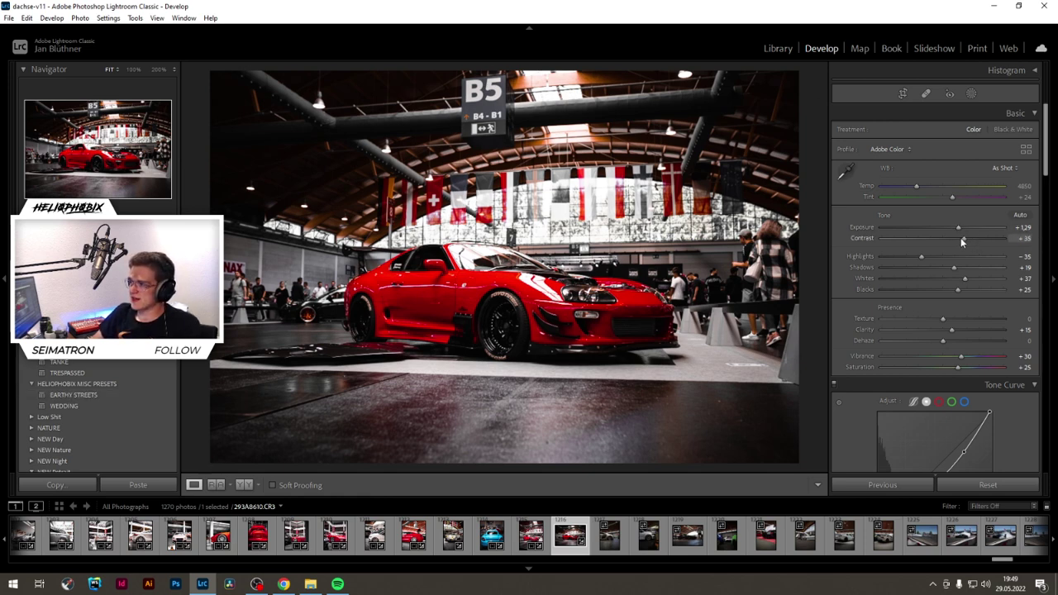
Step: Set the orange hue to -27 and orange saturation to -23 in the colour mix, and raise the exposure to +1.65
{"action": "scroll", "coordinate": [900, 364], "scroll_direction": "down", "scroll_amount": 3}
{"action": "left_click", "coordinate": [898, 395]}
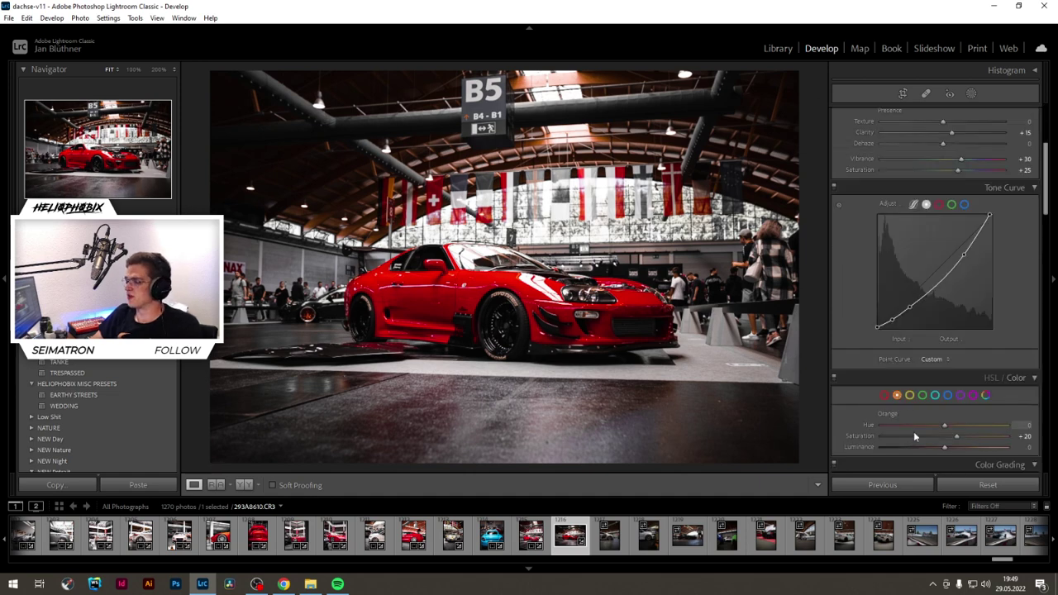
{"action": "left_click", "coordinate": [884, 395]}
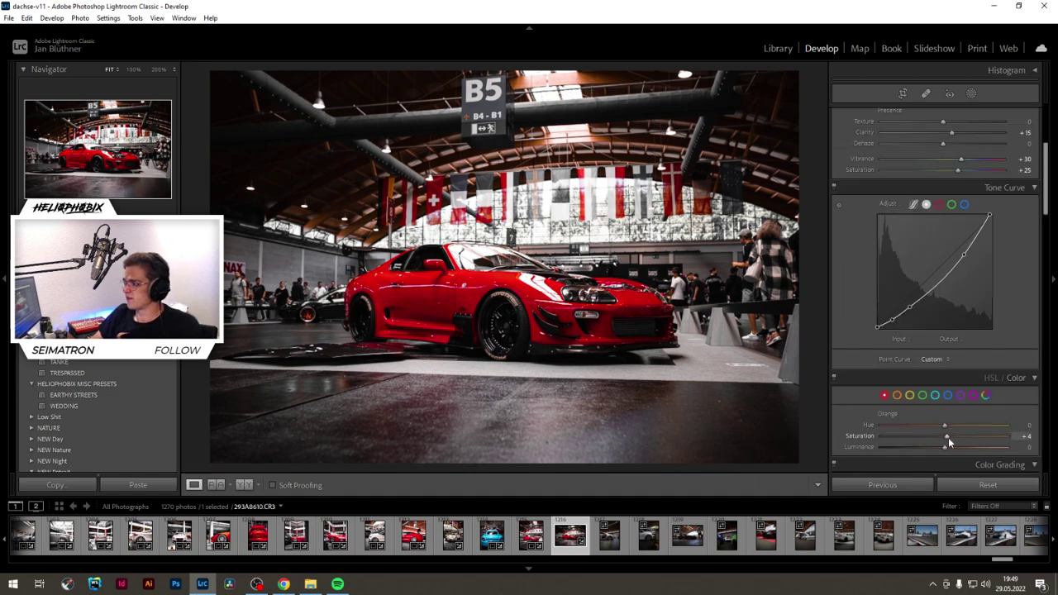
{"action": "mouse_move", "coordinate": [948, 437]}
{"action": "left_mouse_down"}
{"action": "mouse_move", "coordinate": [918, 425]}
{"action": "mouse_move", "coordinate": [930, 437]}
{"action": "left_mouse_up"}
{"action": "left_click", "coordinate": [897, 396]}
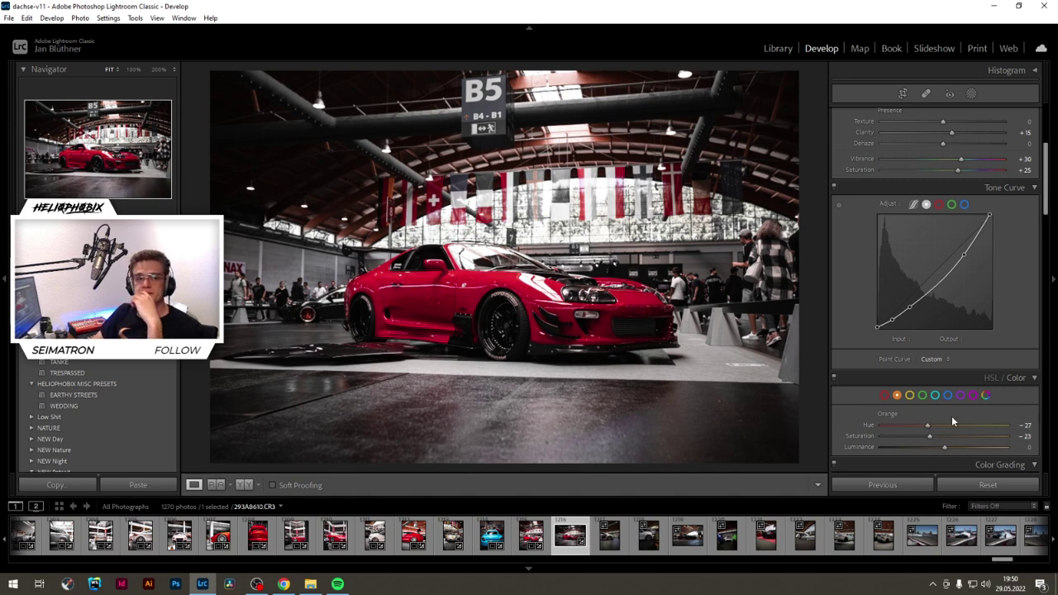
{"action": "scroll", "coordinate": [939, 307], "scroll_direction": "up", "scroll_amount": 5}
{"action": "left_click_drag", "start_coordinate": [957, 229], "coordinate": [960, 230]}
Step: Crop the photo to a 16 x 9 aspect ratio, shifting the frame lower around the red car
{"action": "left_click", "coordinate": [903, 94]}
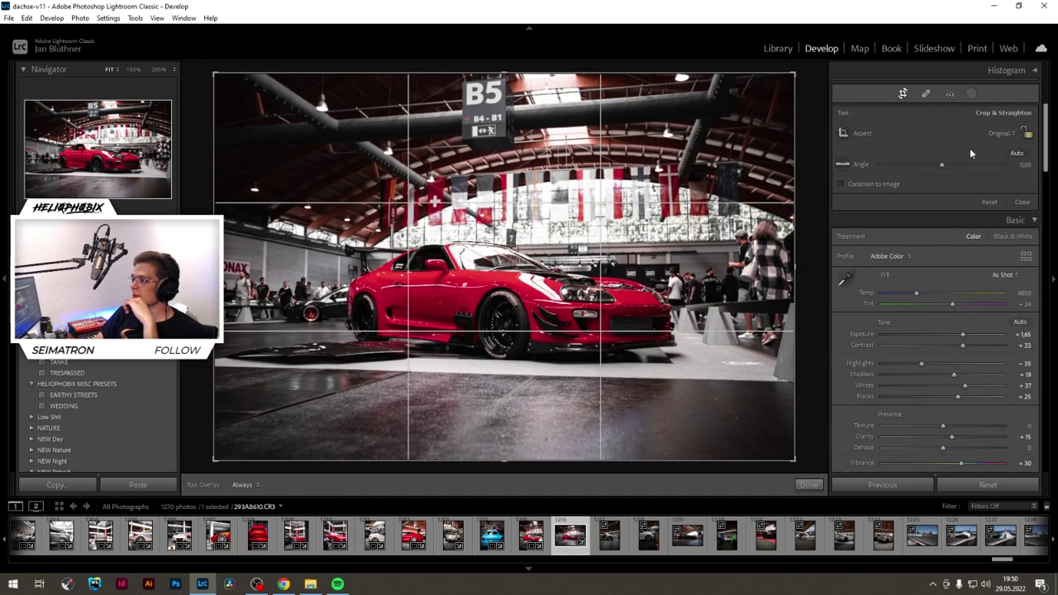
{"action": "left_click", "coordinate": [1001, 133]}
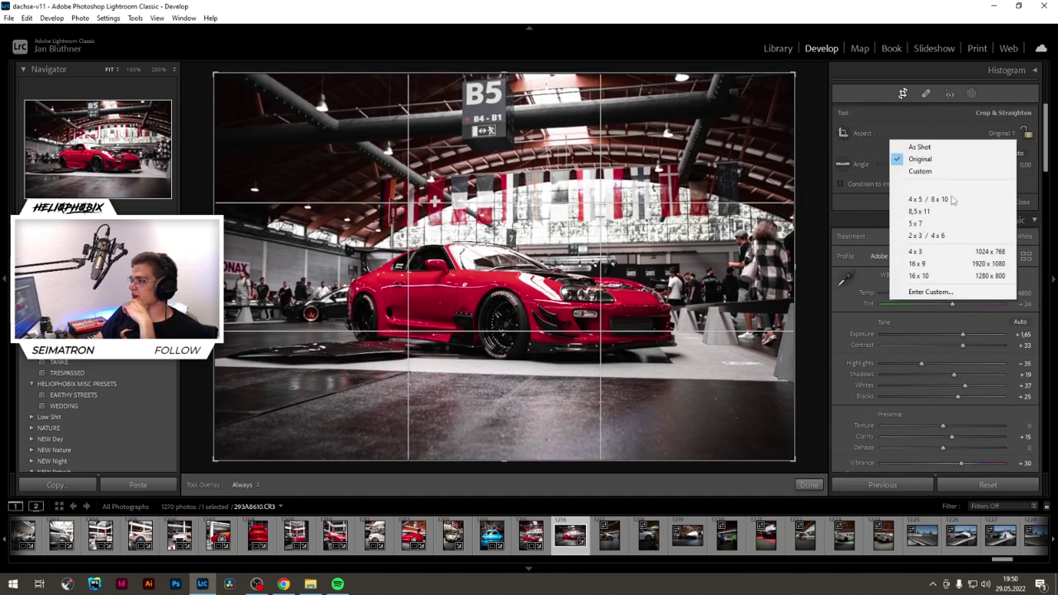
{"action": "left_click", "coordinate": [918, 264]}
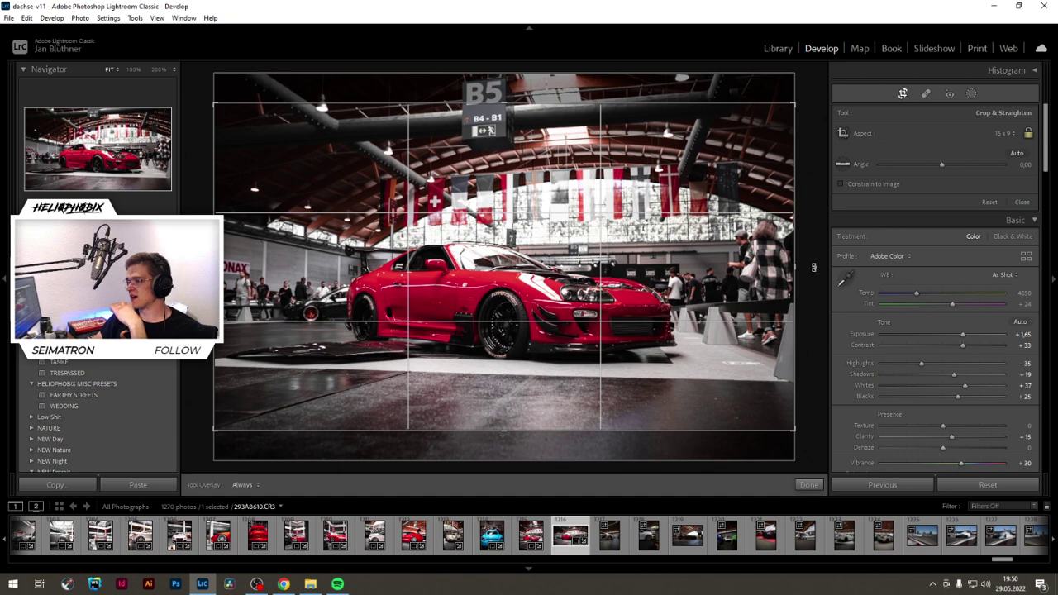
{"action": "left_click_drag", "start_coordinate": [738, 283], "coordinate": [737, 281]}
{"action": "key", "text": "Return"}
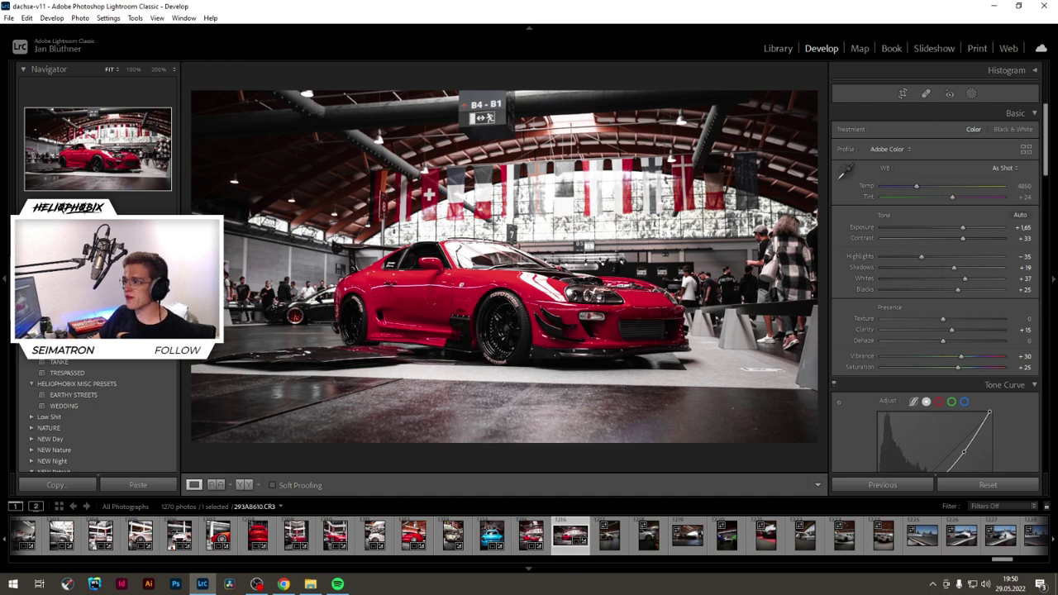
Step: Raise the cropped photo's exposure to +1.97 and vibrance to +48
{"action": "left_click_drag", "start_coordinate": [962, 225], "coordinate": [964, 225]}
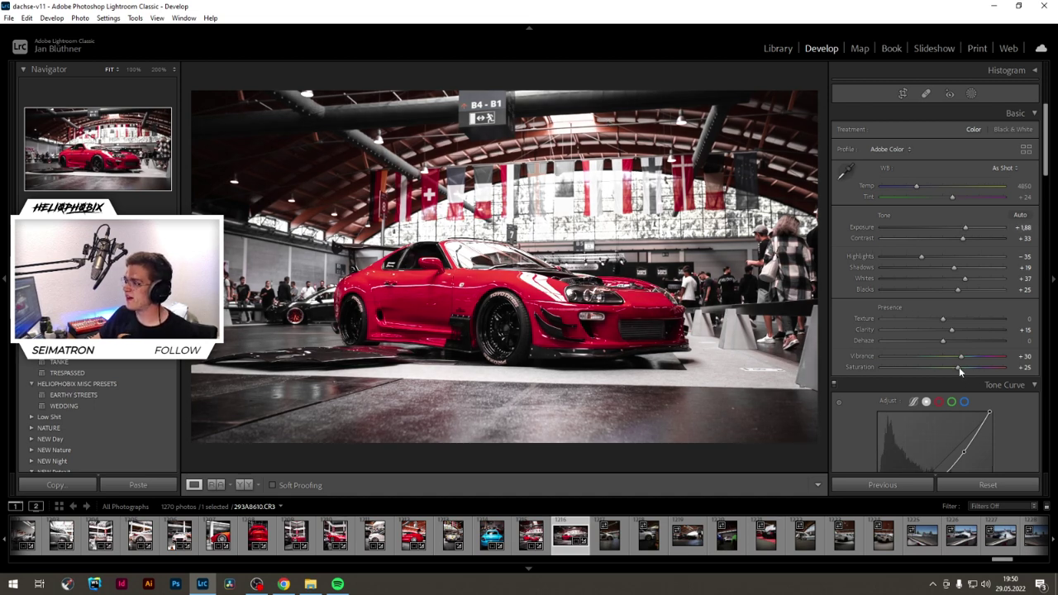
{"action": "left_click_drag", "start_coordinate": [961, 356], "coordinate": [968, 356]}
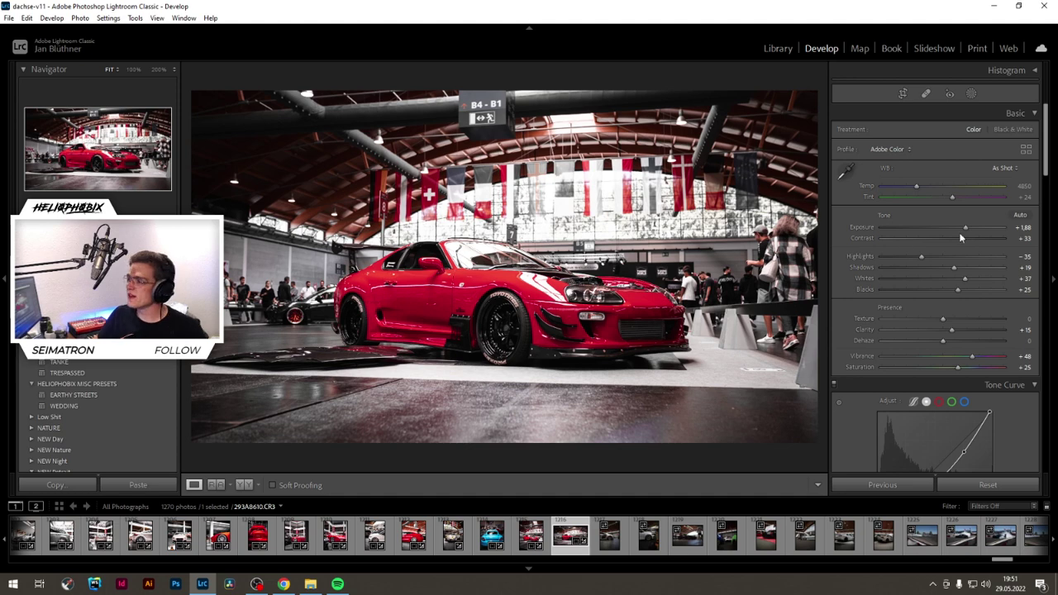
{"action": "left_click_drag", "start_coordinate": [966, 227], "coordinate": [968, 228]}
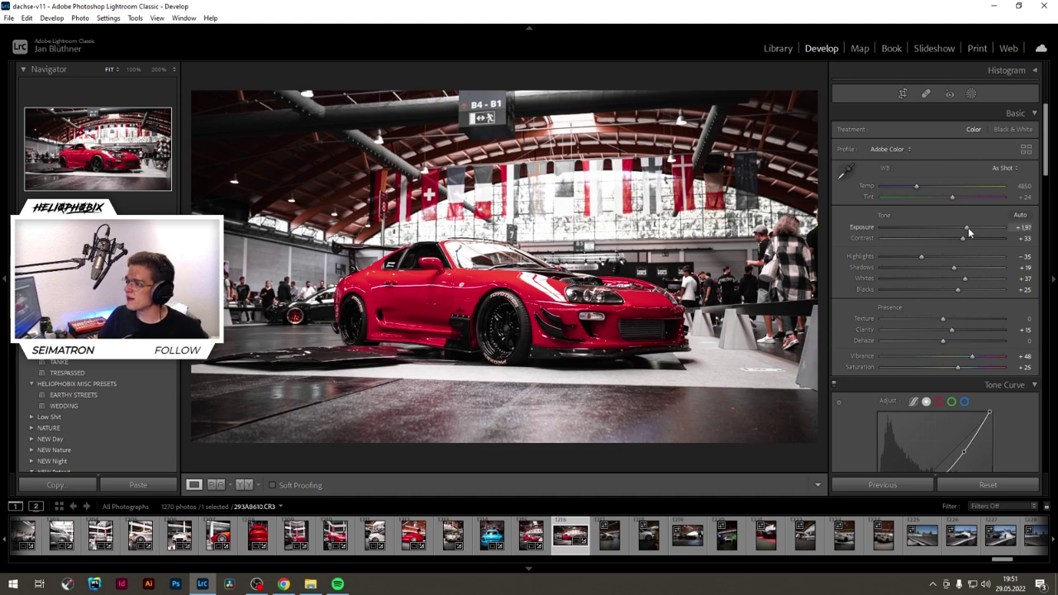
Step: Widen and reposition the inverted, darkening radial gradient mask so its clear area surrounds the red car
{"action": "left_click", "coordinate": [972, 94]}
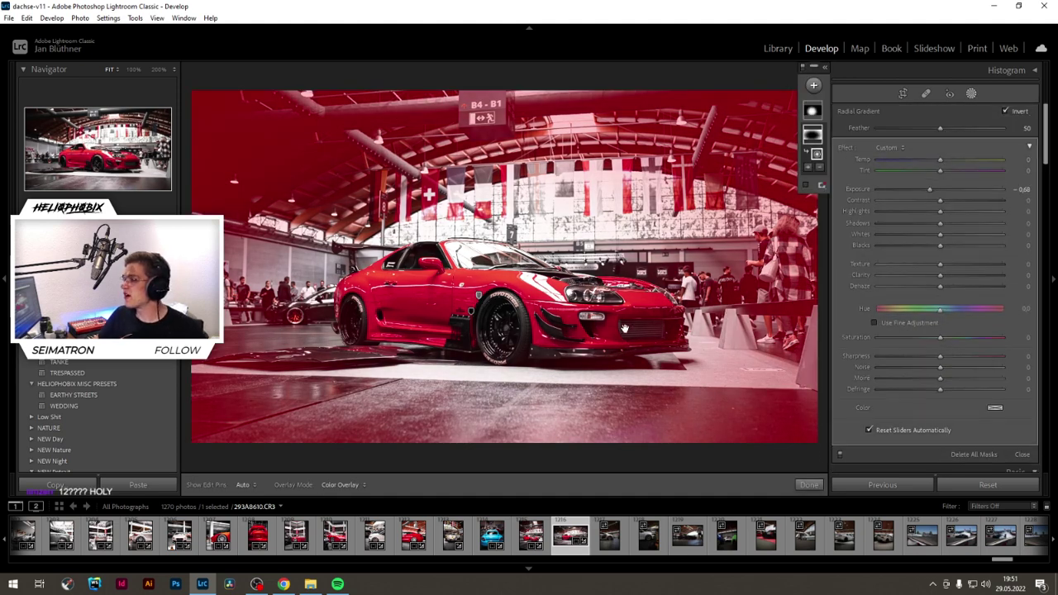
{"action": "mouse_move", "coordinate": [817, 307]}
{"action": "left_mouse_down"}
{"action": "mouse_move", "coordinate": [771, 306]}
{"action": "mouse_move", "coordinate": [826, 306]}
{"action": "left_mouse_up"}
{"action": "left_click_drag", "start_coordinate": [430, 306], "coordinate": [445, 324]}
{"action": "key", "text": "o"}
{"action": "left_click_drag", "start_coordinate": [812, 316], "coordinate": [824, 315]}
{"action": "left_click_drag", "start_coordinate": [541, 311], "coordinate": [622, 311]}
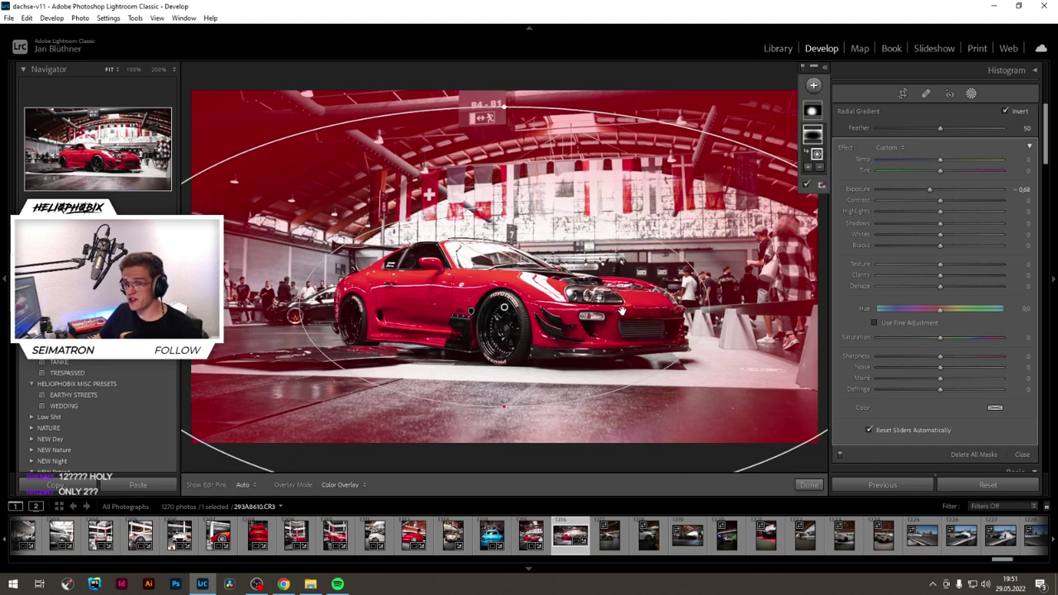
Step: Move the brightening radial gradient mask onto the car's lower body near the front wheel and reshape it into a flat ellipse
{"action": "left_click", "coordinate": [470, 312]}
{"action": "mouse_move", "coordinate": [470, 311]}
{"action": "left_mouse_down"}
{"action": "mouse_move", "coordinate": [423, 311]}
{"action": "mouse_move", "coordinate": [452, 312]}
{"action": "left_mouse_up"}
{"action": "left_click_drag", "start_coordinate": [650, 311], "coordinate": [686, 311]}
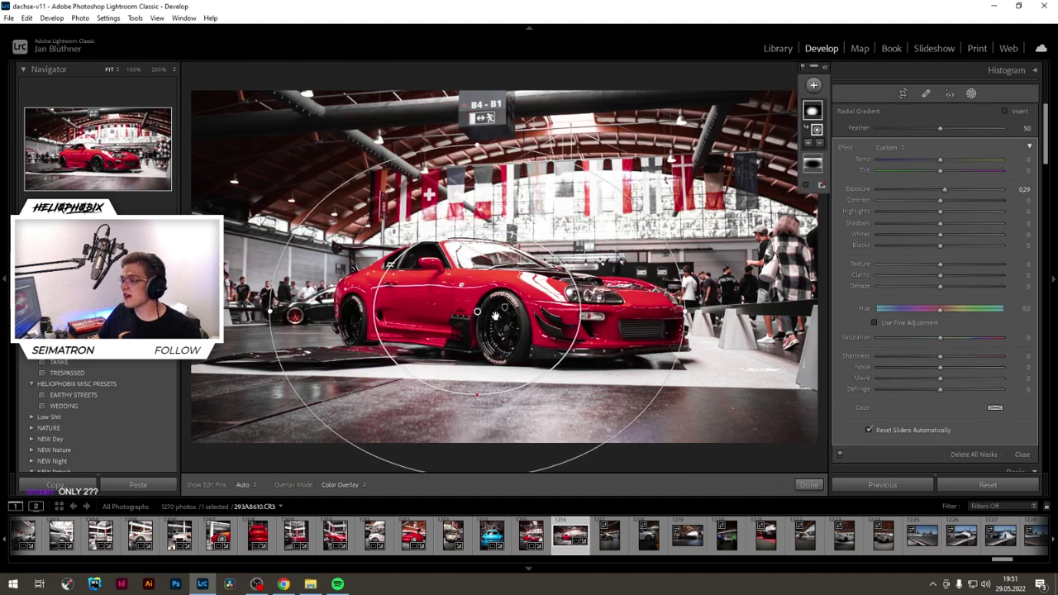
{"action": "left_click_drag", "start_coordinate": [479, 311], "coordinate": [517, 315]}
{"action": "left_click_drag", "start_coordinate": [724, 314], "coordinate": [701, 313]}
{"action": "left_click_drag", "start_coordinate": [516, 147], "coordinate": [517, 250]}
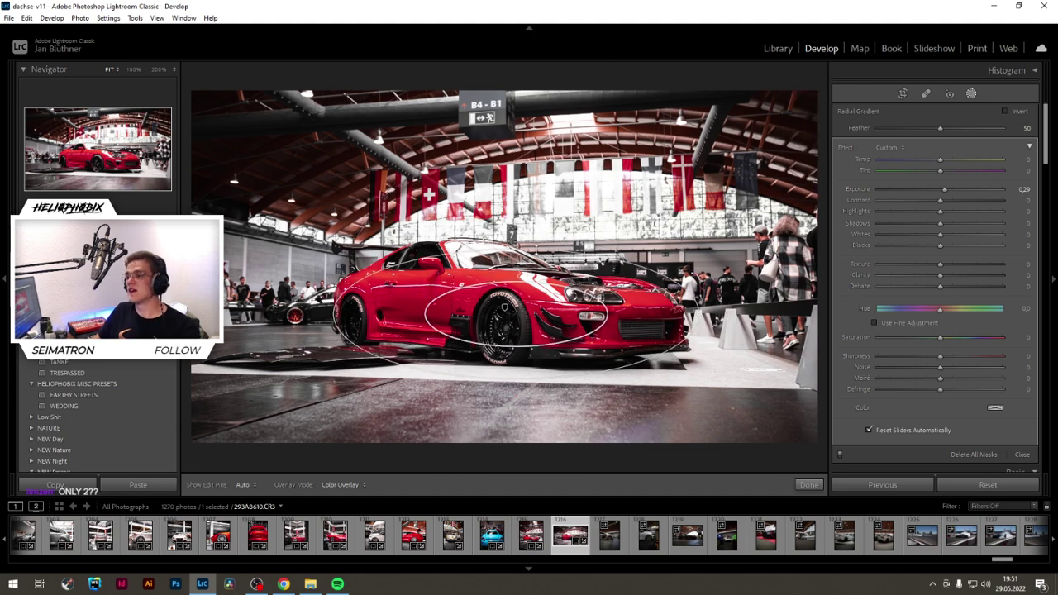
{"action": "left_click_drag", "start_coordinate": [528, 313], "coordinate": [517, 331]}
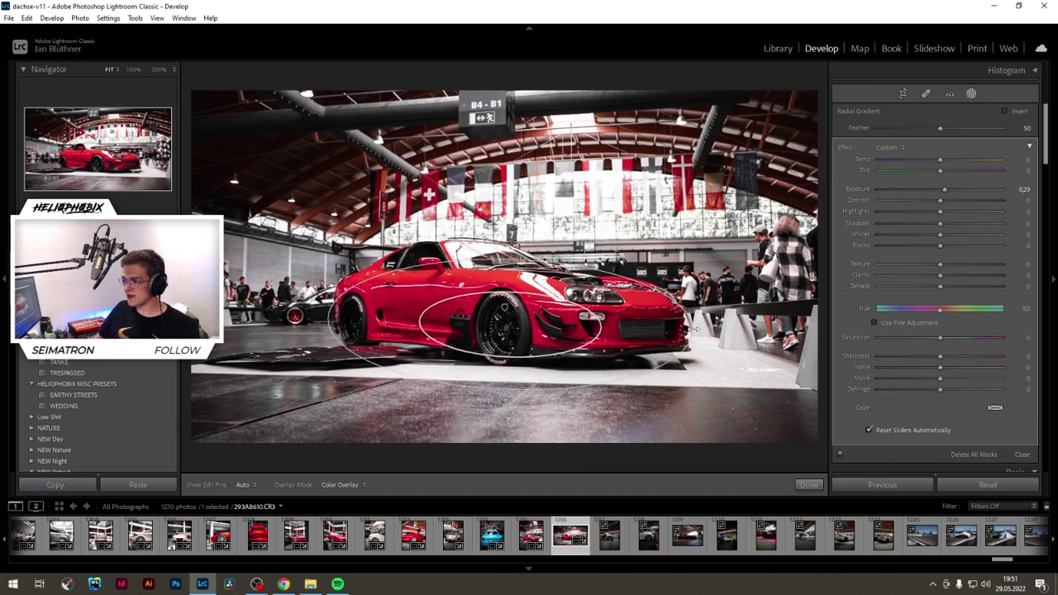
{"action": "left_click_drag", "start_coordinate": [512, 260], "coordinate": [512, 275]}
{"action": "left_click_drag", "start_coordinate": [510, 325], "coordinate": [510, 333]}
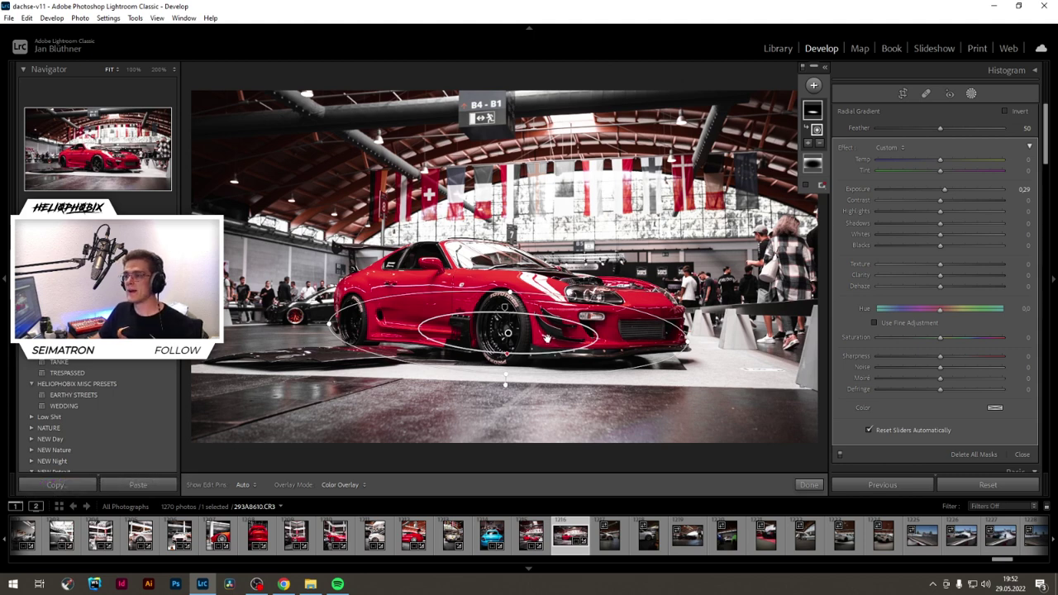
Step: Set the brightening radial gradient mask's exposure to 0.39 and finish masking the red car photo
{"action": "left_click_drag", "start_coordinate": [945, 189], "coordinate": [949, 192]}
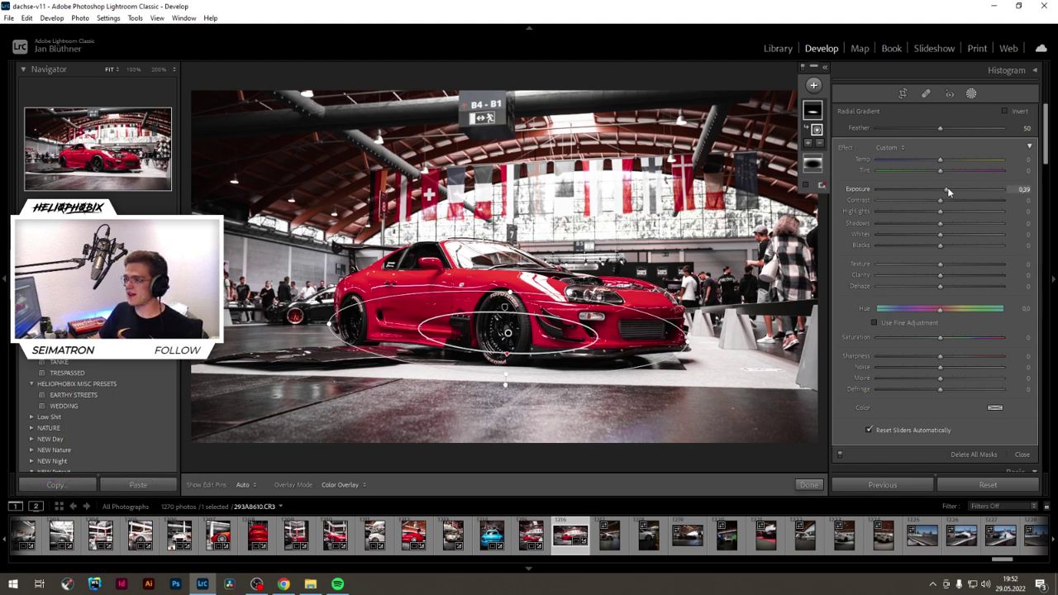
{"action": "left_click", "coordinate": [809, 485]}
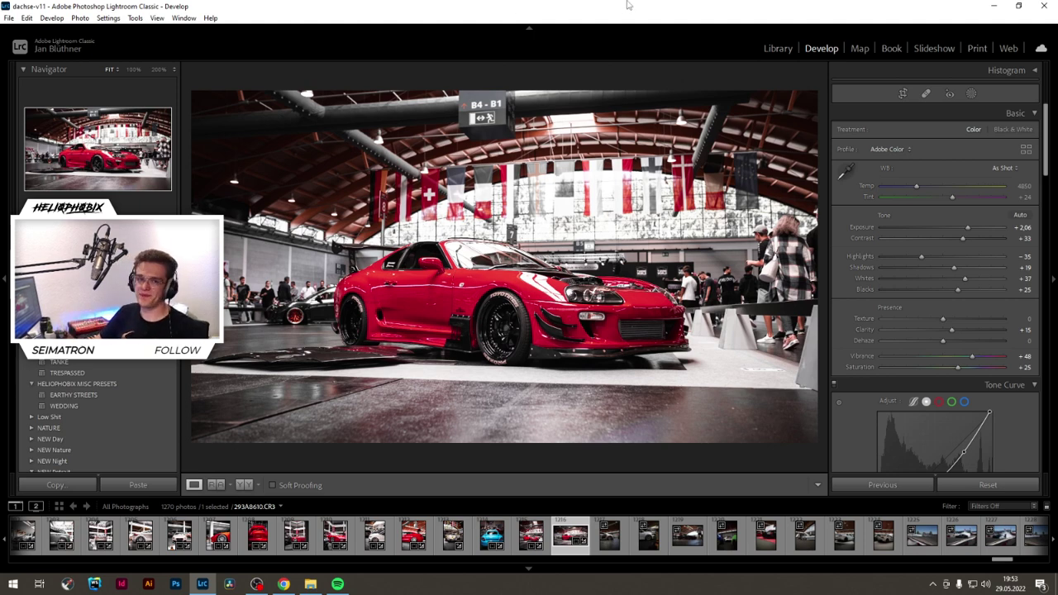
Step: Shift the orange hue to -34 and raise the photo's overall exposure to +2.10
{"action": "scroll", "coordinate": [909, 364], "scroll_direction": "down", "scroll_amount": 5}
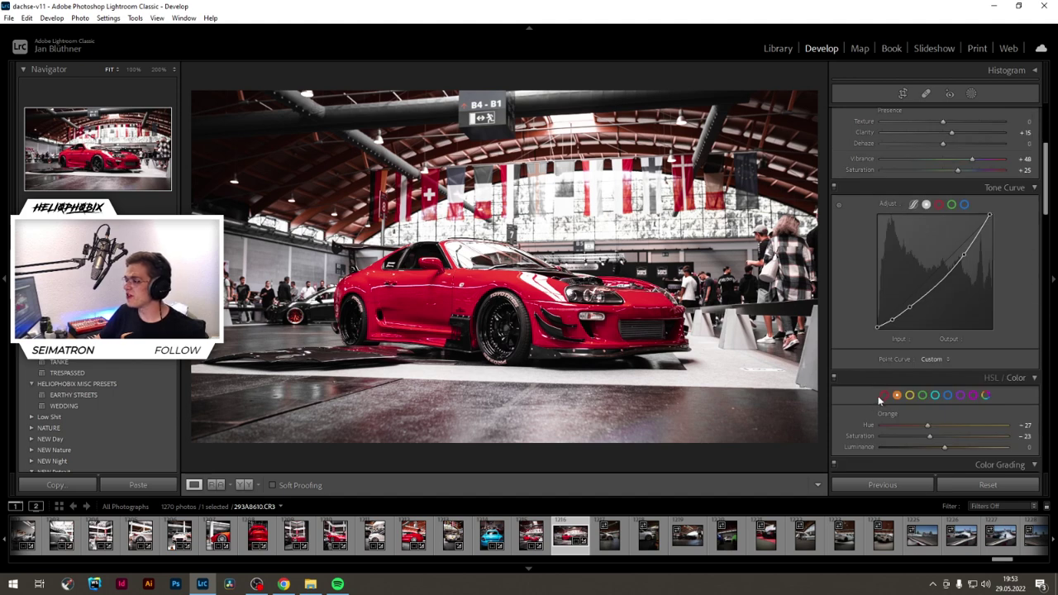
{"action": "left_click", "coordinate": [928, 436]}
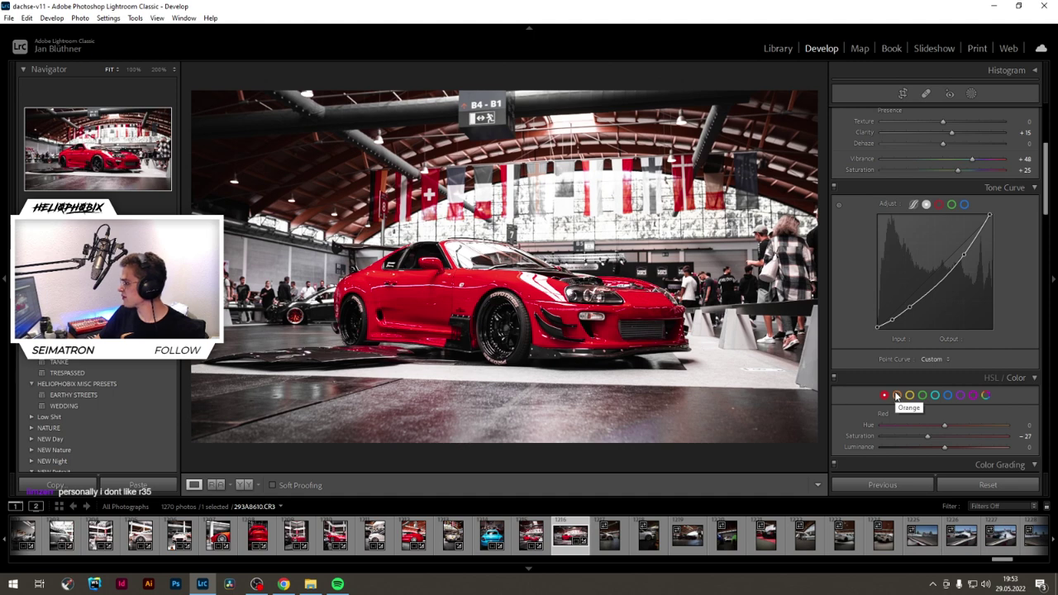
{"action": "left_click", "coordinate": [897, 396]}
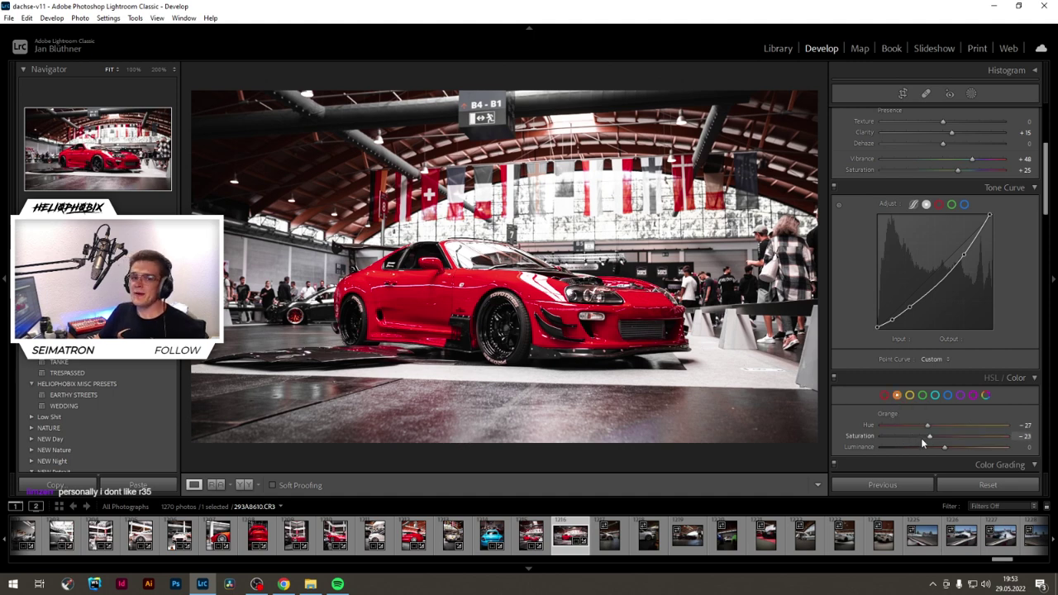
{"action": "left_click_drag", "start_coordinate": [931, 430], "coordinate": [924, 424]}
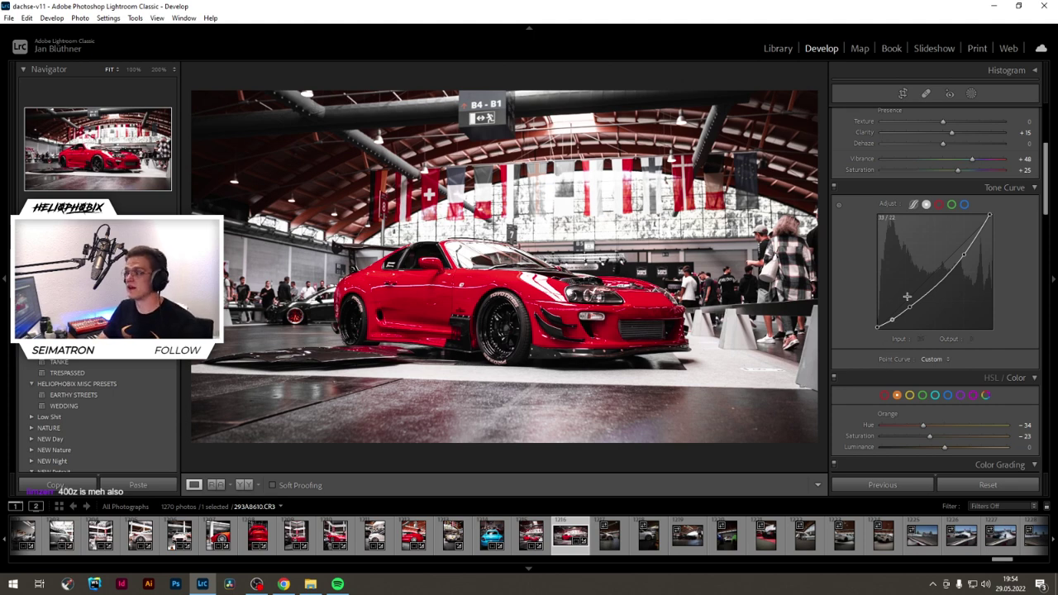
{"action": "scroll", "coordinate": [874, 283], "scroll_direction": "up", "scroll_amount": 3}
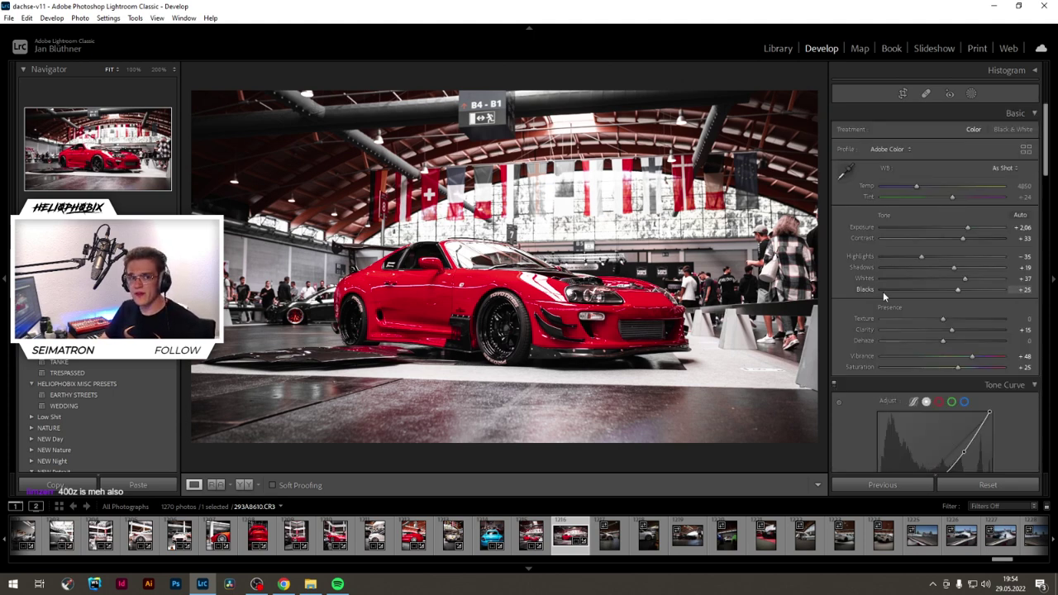
{"action": "left_click", "coordinate": [969, 227]}
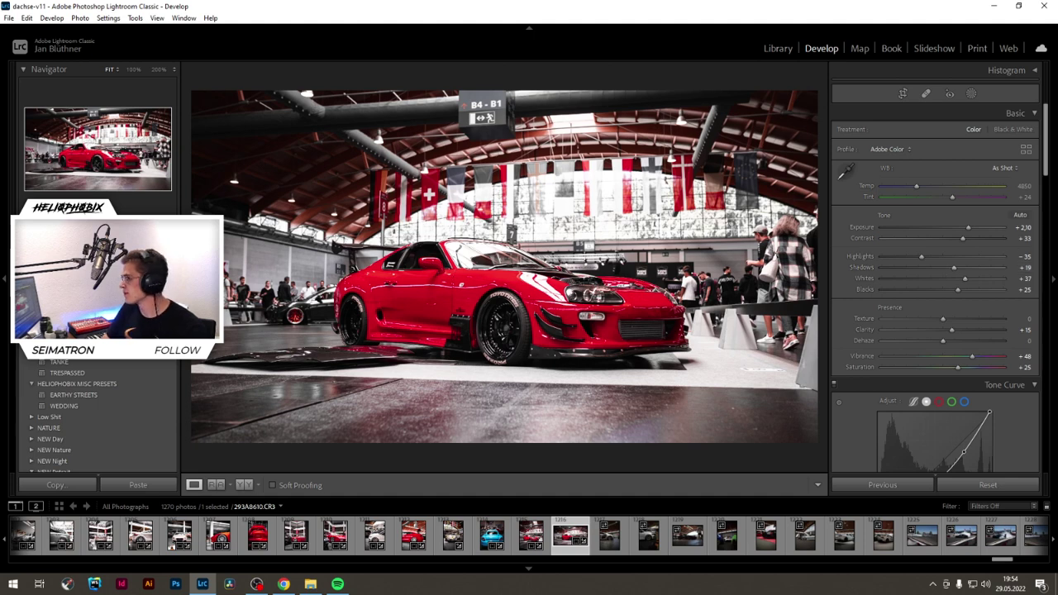
Step: Switch to the Chrome window, look at the open image of the white drift car, and close it
{"action": "key", "text": "alt+Tab"}
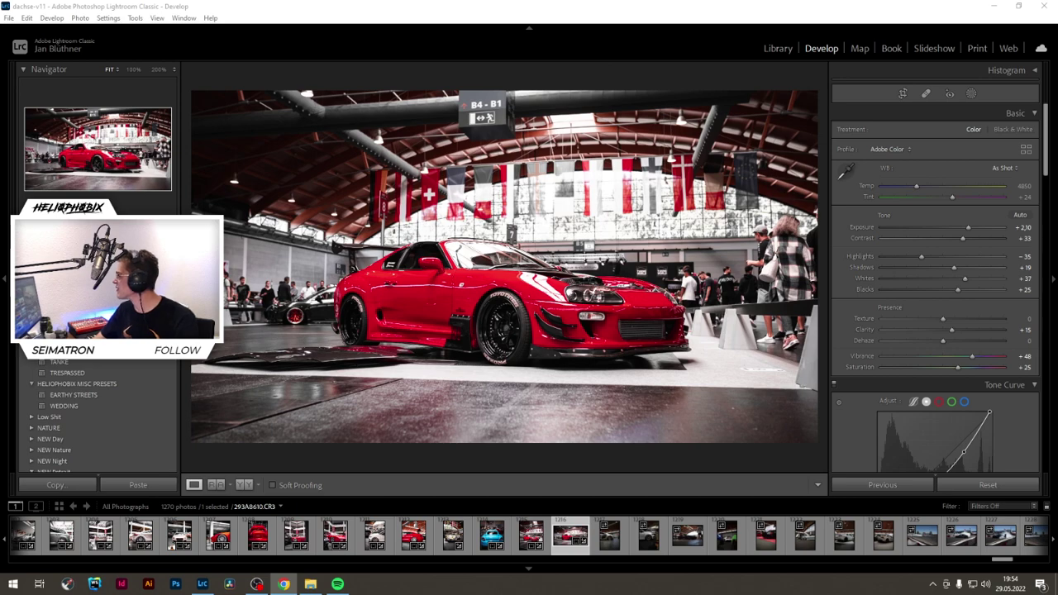
{"action": "left_click_drag", "start_coordinate": [1057, 170], "coordinate": [860, 2]}
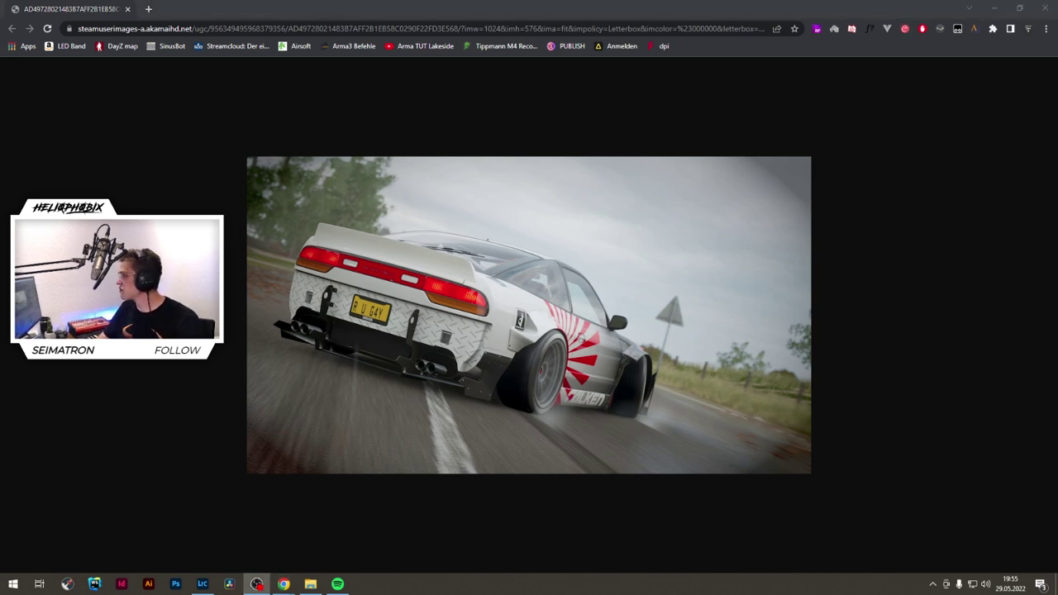
{"action": "left_click", "coordinate": [422, 5]}
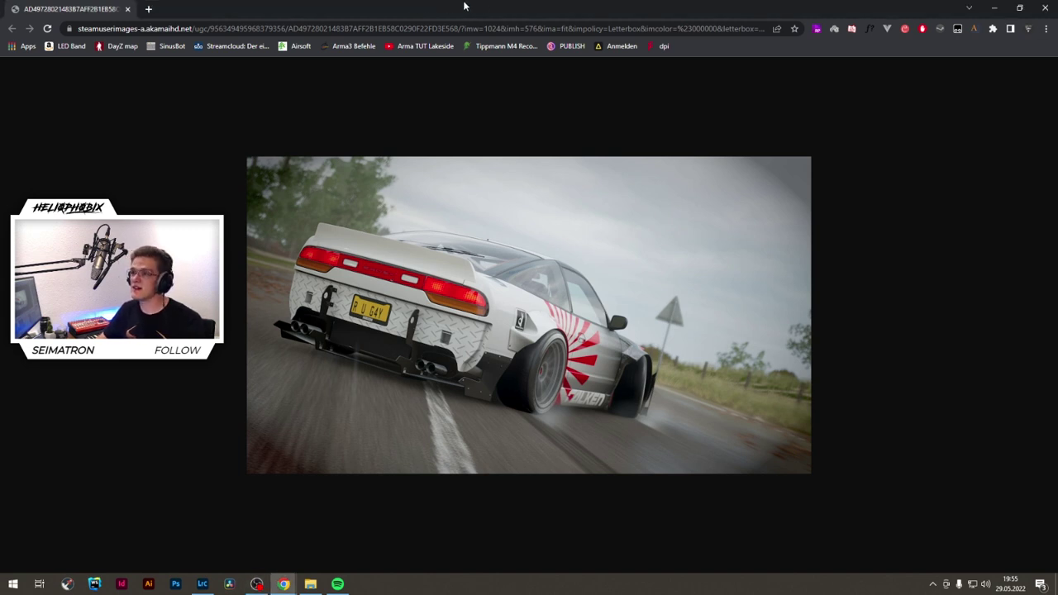
{"action": "left_click", "coordinate": [1047, 6]}
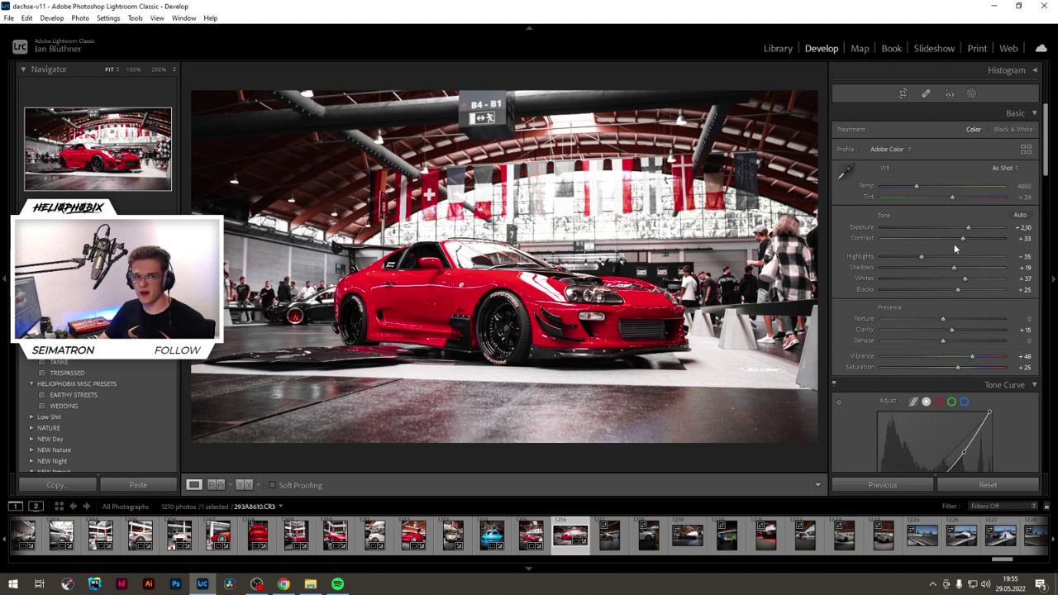
Step: Reset the contrast to 0, raise the exposure to +2.19 and set vibrance to +62
{"action": "left_click_drag", "start_coordinate": [962, 239], "coordinate": [945, 238]}
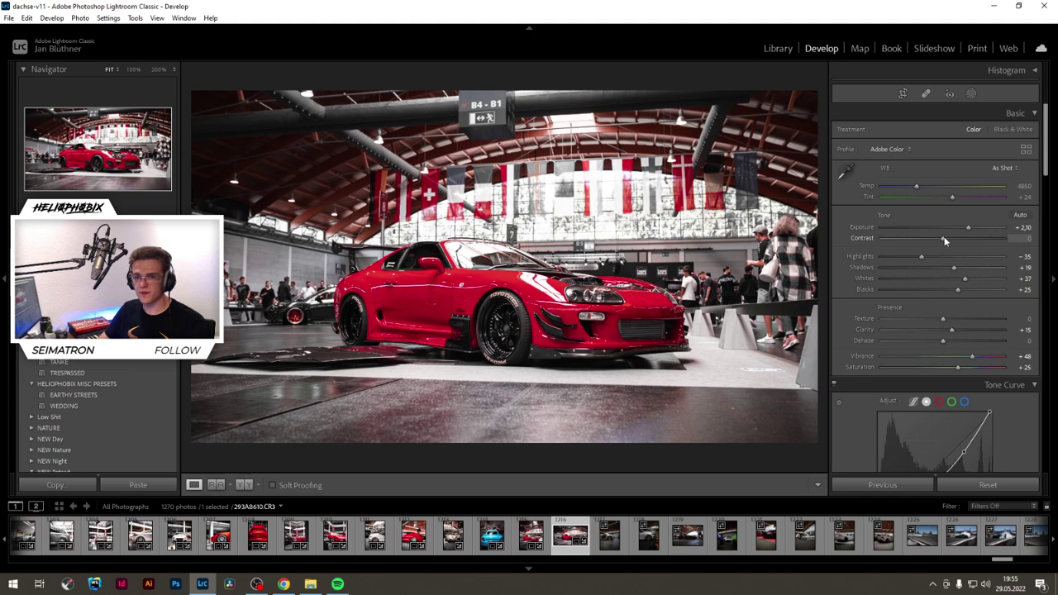
{"action": "left_click_drag", "start_coordinate": [969, 228], "coordinate": [970, 227]}
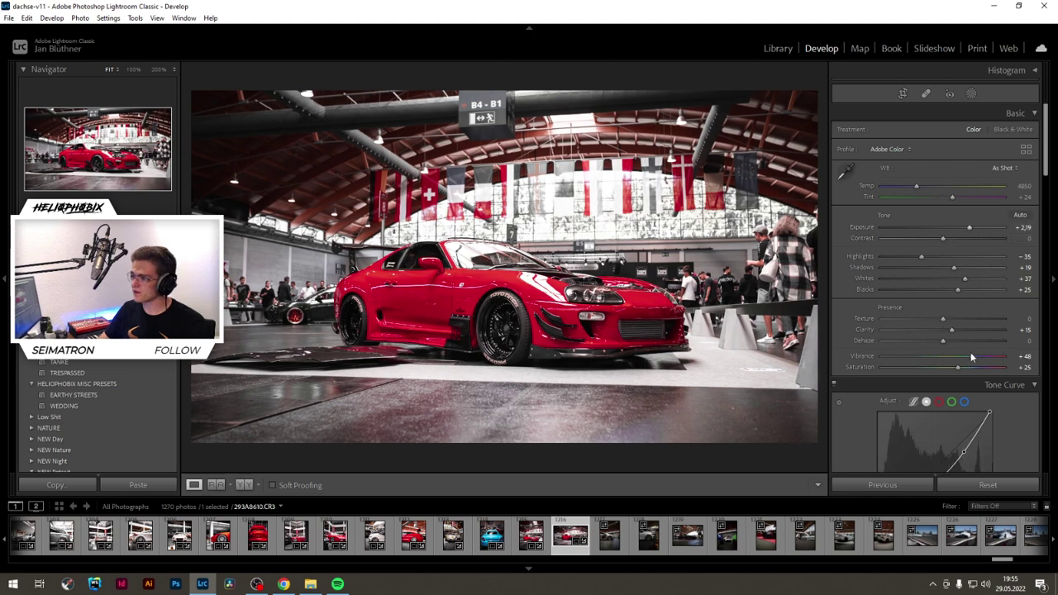
{"action": "left_click_drag", "start_coordinate": [971, 356], "coordinate": [976, 361]}
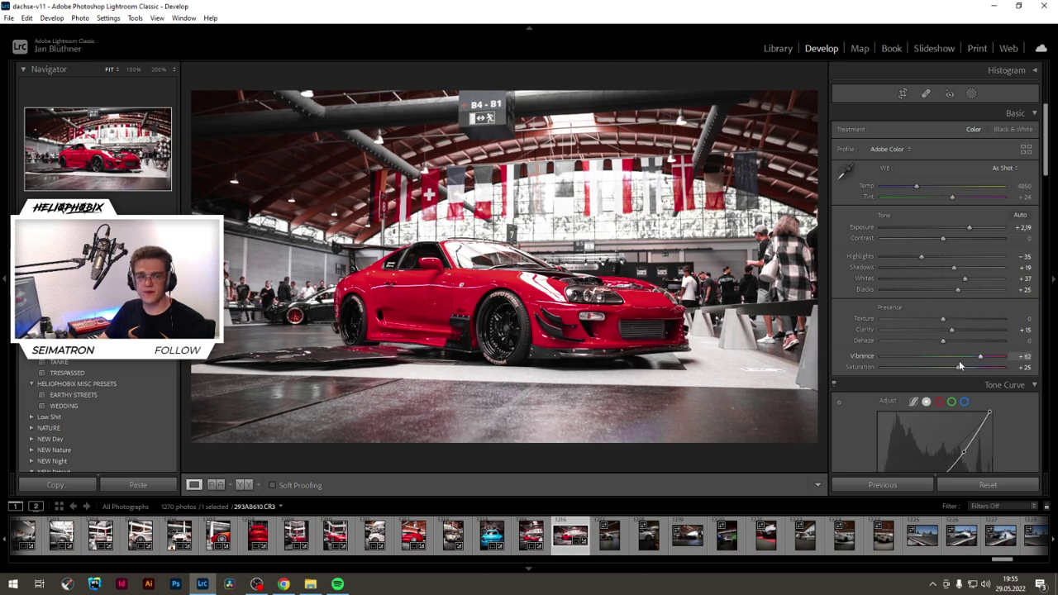
Step: Set the red saturation to -9 and the orange saturation to -13 in the colour mix
{"action": "scroll", "coordinate": [886, 398], "scroll_direction": "down", "scroll_amount": 5}
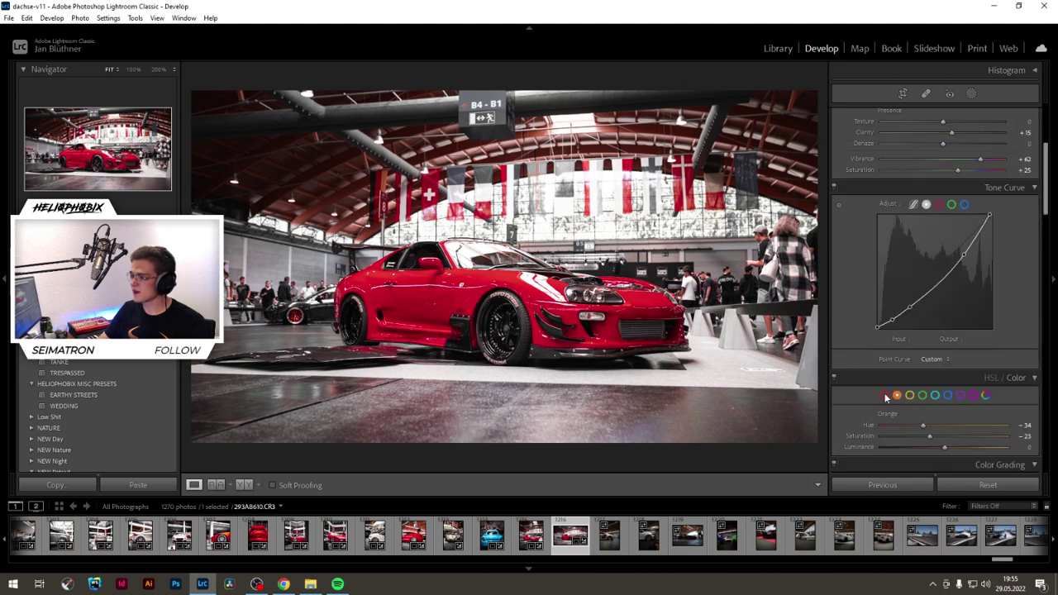
{"action": "left_click", "coordinate": [885, 396]}
{"action": "left_click_drag", "start_coordinate": [933, 436], "coordinate": [941, 441]}
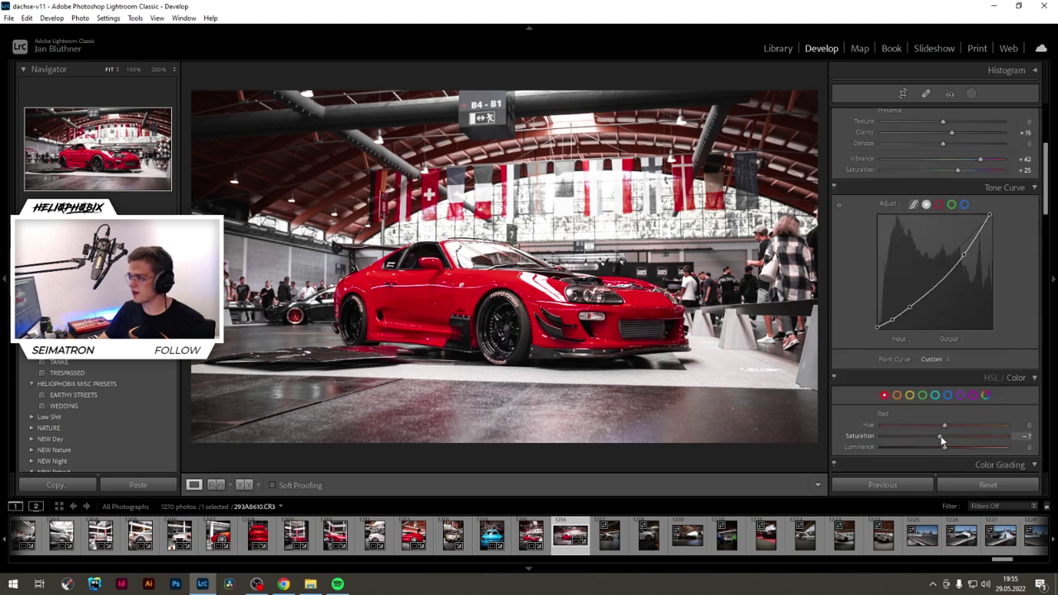
{"action": "left_click", "coordinate": [897, 395]}
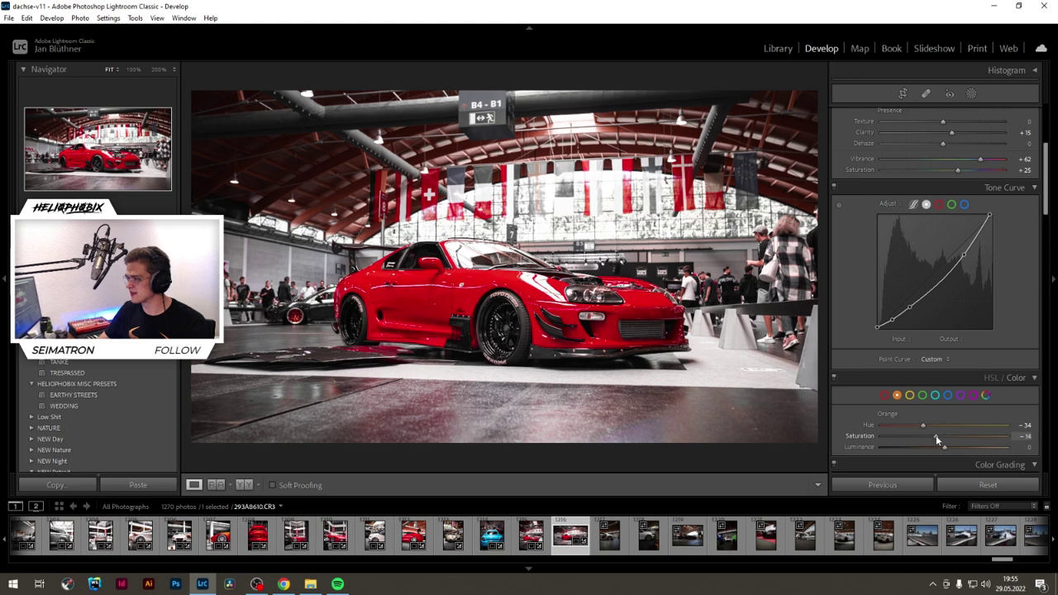
{"action": "left_click", "coordinate": [882, 396]}
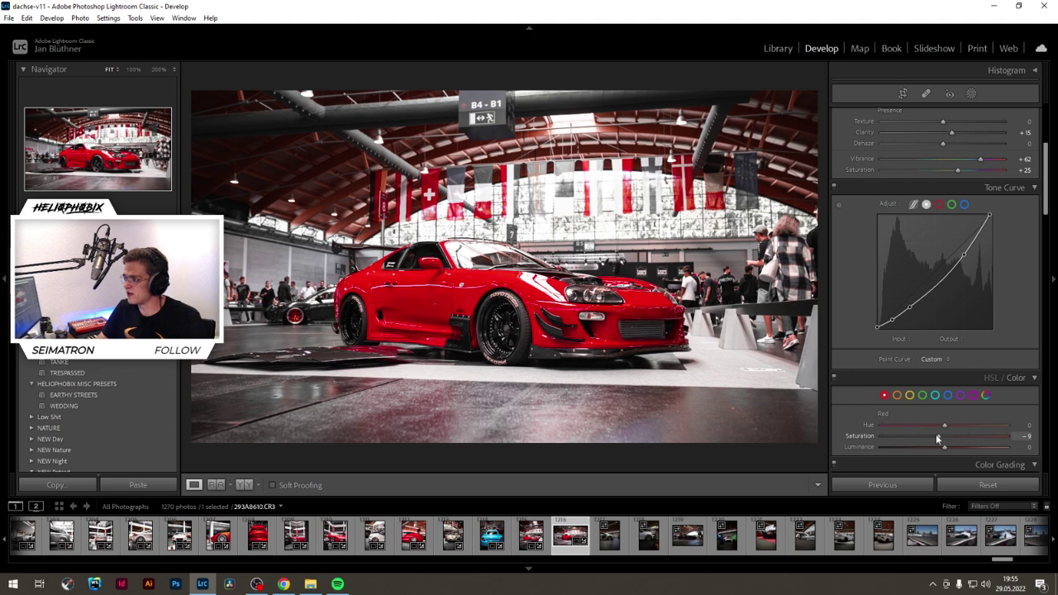
{"action": "left_click", "coordinate": [898, 394]}
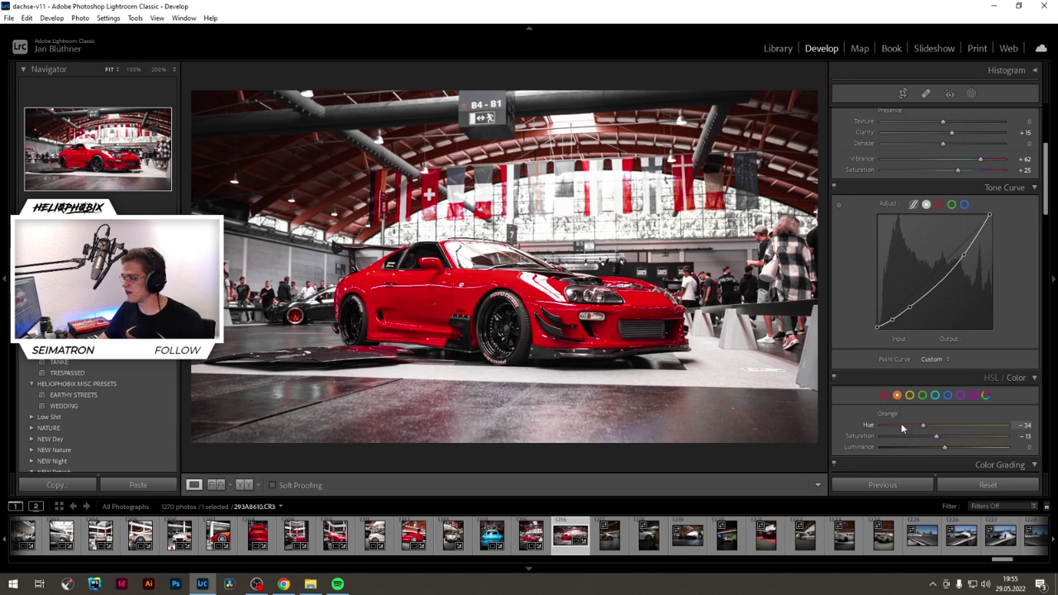
Step: Straighten the 16 x 9 crop of the red car by rotating it about -0.10 degrees
{"action": "left_click", "coordinate": [902, 93]}
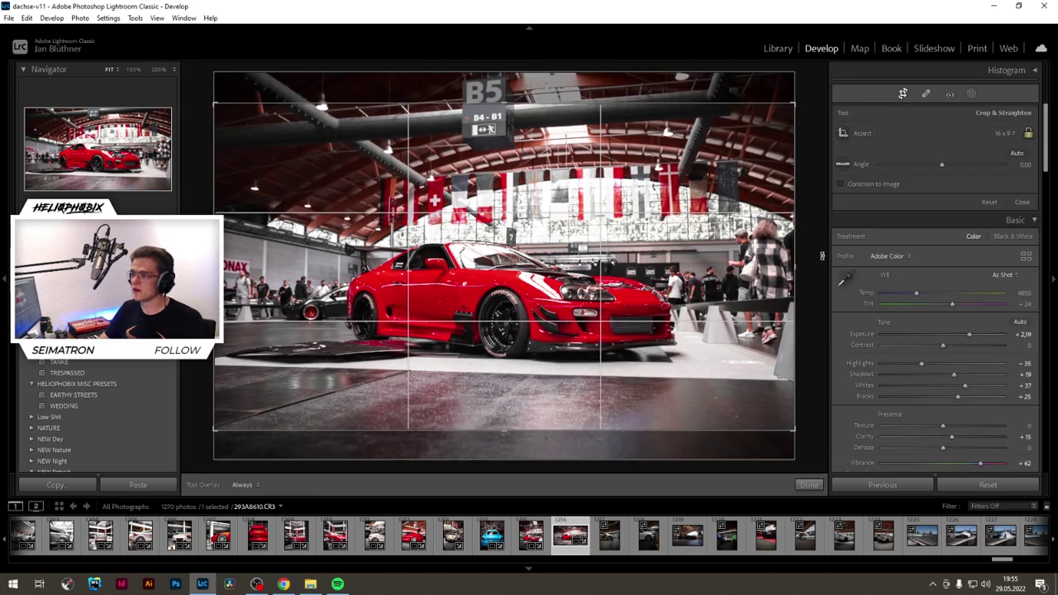
{"action": "left_click_drag", "start_coordinate": [821, 256], "coordinate": [822, 255]}
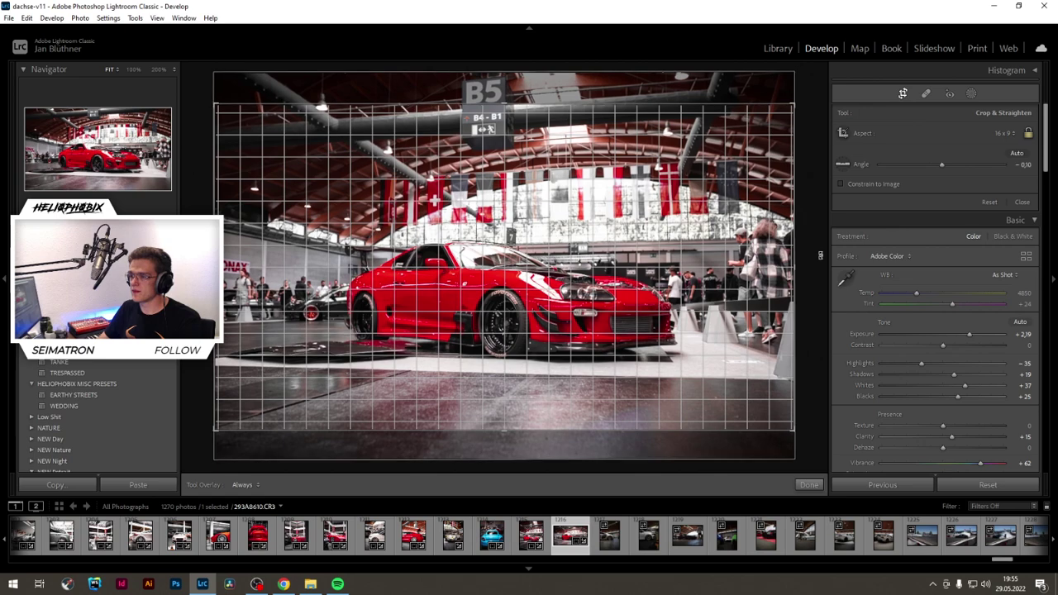
{"action": "key", "text": "Return"}
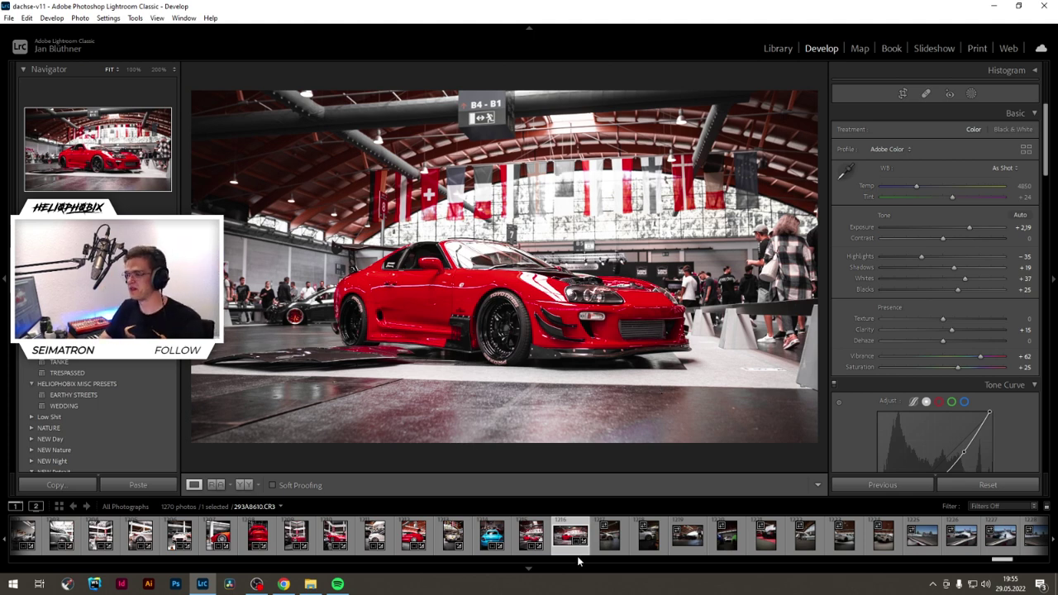
Step: Apply the EARTHY STREETS preset to the next photo, the silver car's rear half, and crop it tighter at 4 x 5 / 8 x 10
{"action": "left_click", "coordinate": [612, 547]}
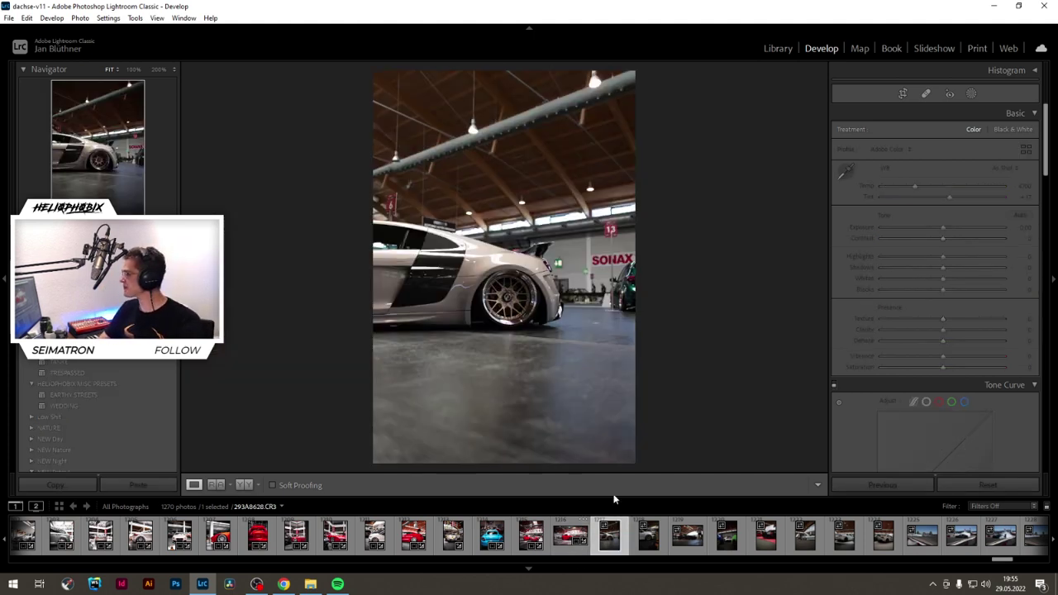
{"action": "left_click", "coordinate": [80, 396]}
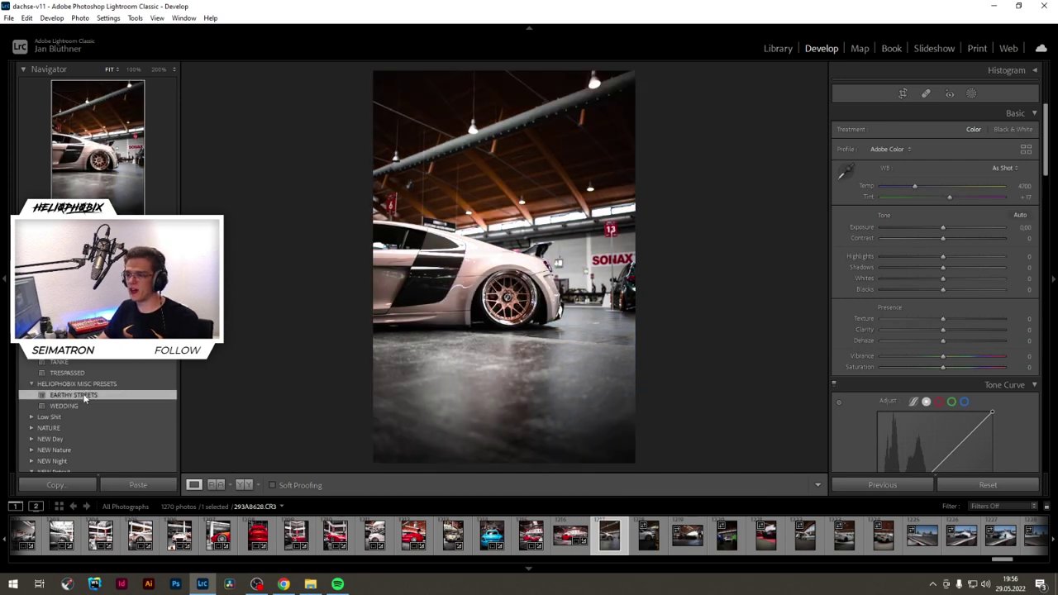
{"action": "left_click", "coordinate": [902, 94]}
{"action": "left_click", "coordinate": [1000, 133]}
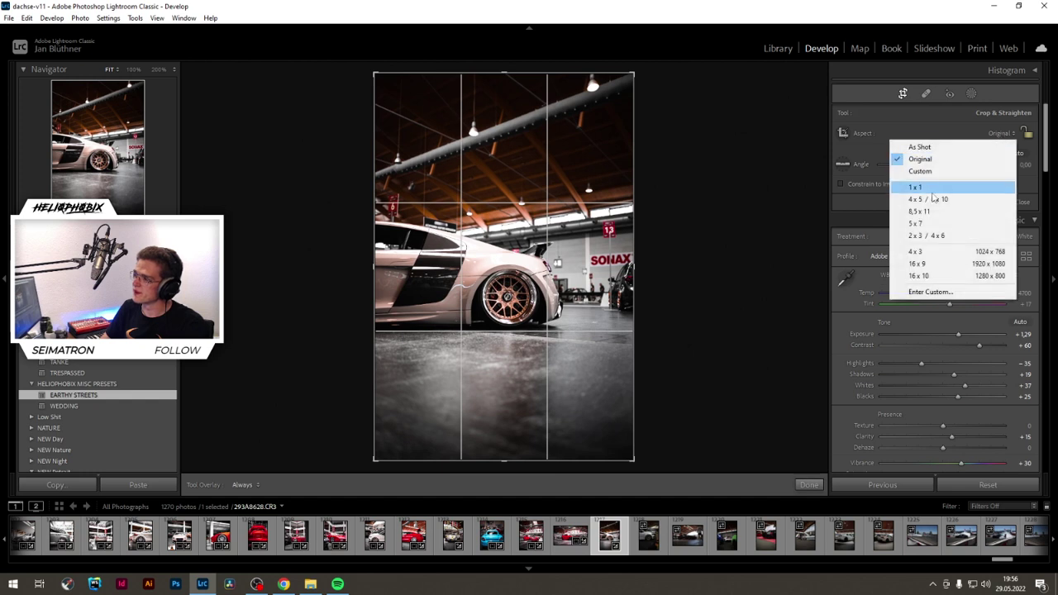
{"action": "left_click", "coordinate": [929, 200]}
{"action": "left_click_drag", "start_coordinate": [557, 261], "coordinate": [559, 272]}
{"action": "left_click_drag", "start_coordinate": [634, 266], "coordinate": [590, 281]}
{"action": "key", "text": "Return"}
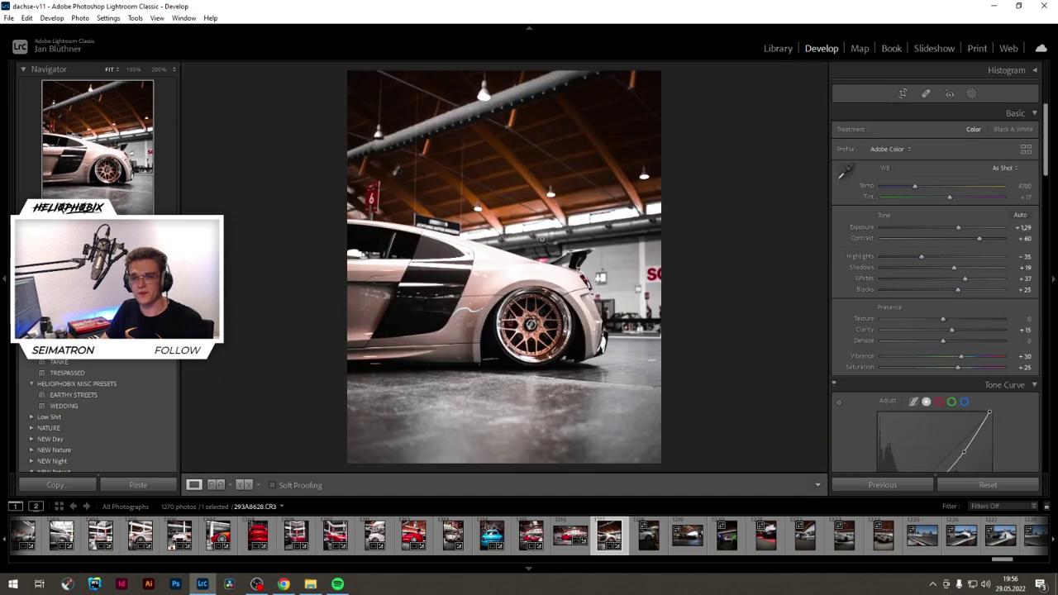
Step: Reshape the brightening radial gradient mask into a wide, flat ellipse and place it over the silver car's side
{"action": "left_click", "coordinate": [973, 96]}
{"action": "key", "text": "shift+m"}
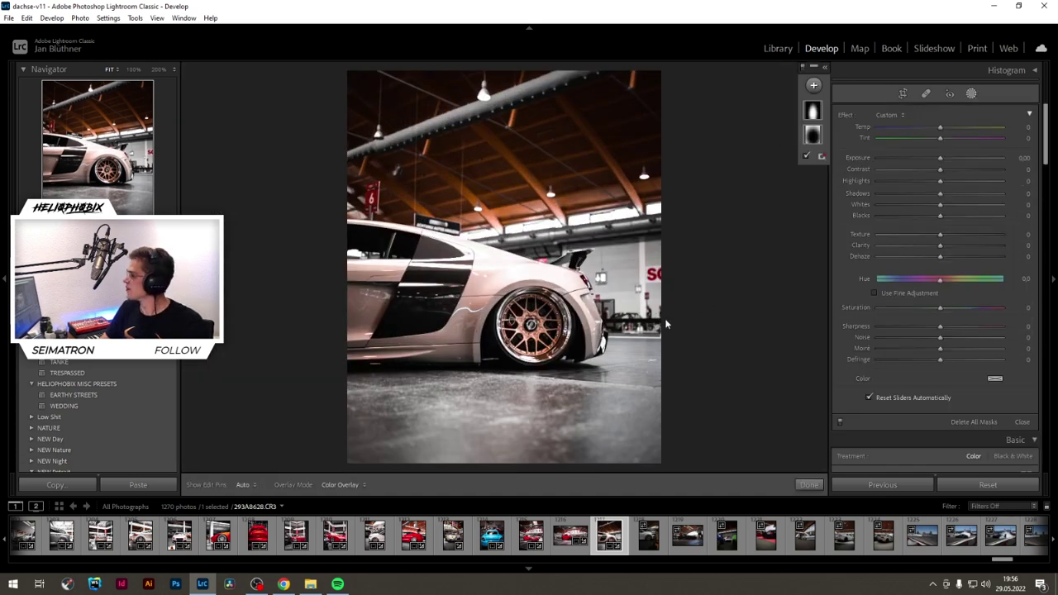
{"action": "left_click", "coordinate": [496, 344]}
{"action": "left_click_drag", "start_coordinate": [614, 329], "coordinate": [505, 418]}
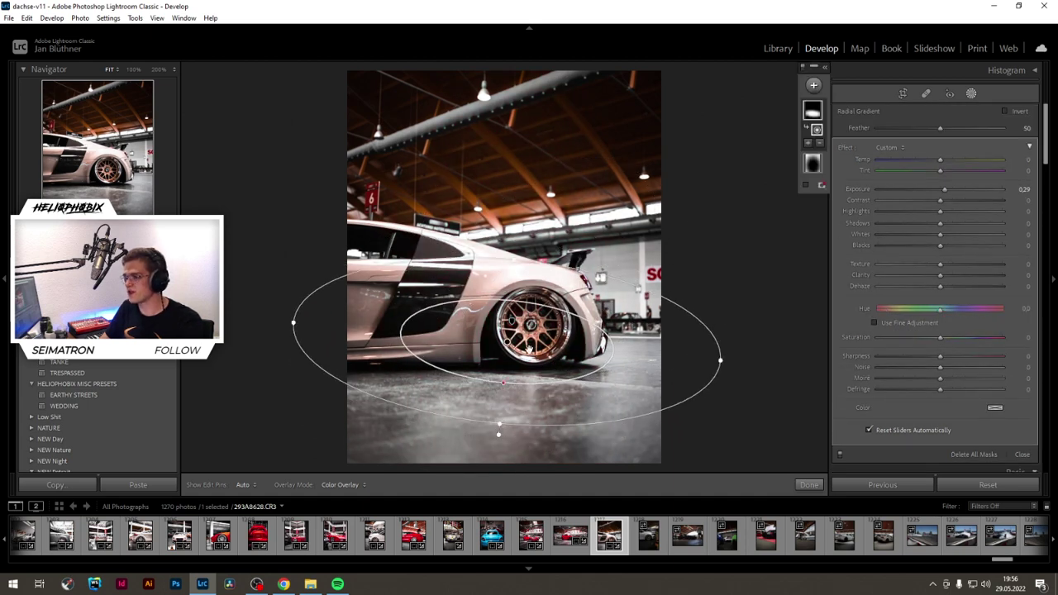
{"action": "left_click_drag", "start_coordinate": [507, 343], "coordinate": [412, 306]}
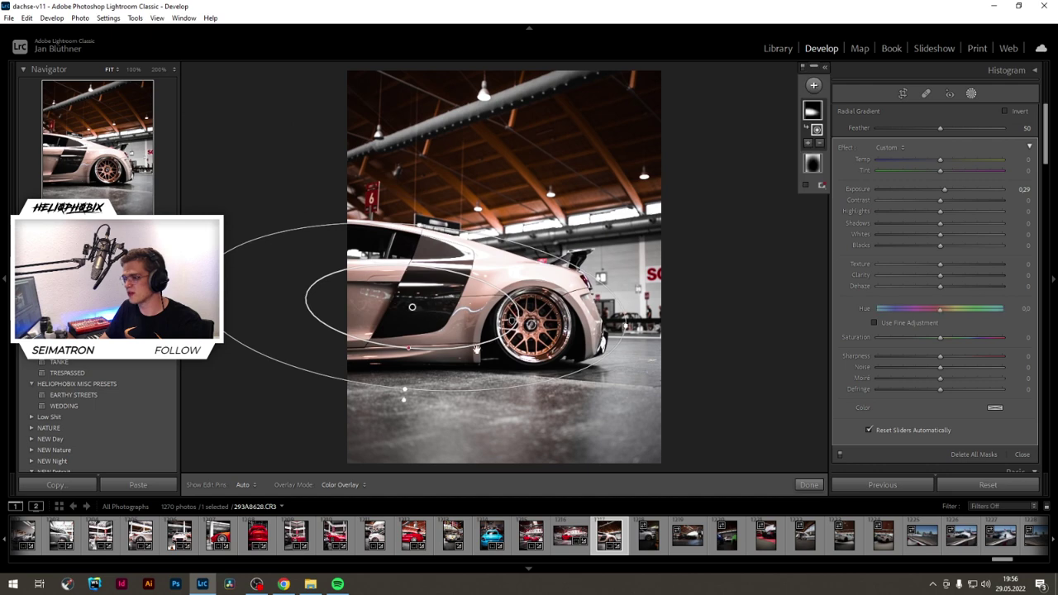
Step: Widen and reposition the inverted, darkening radial gradient mask so its clear area surrounds the silver car, then finish masking
{"action": "left_click", "coordinate": [812, 164]}
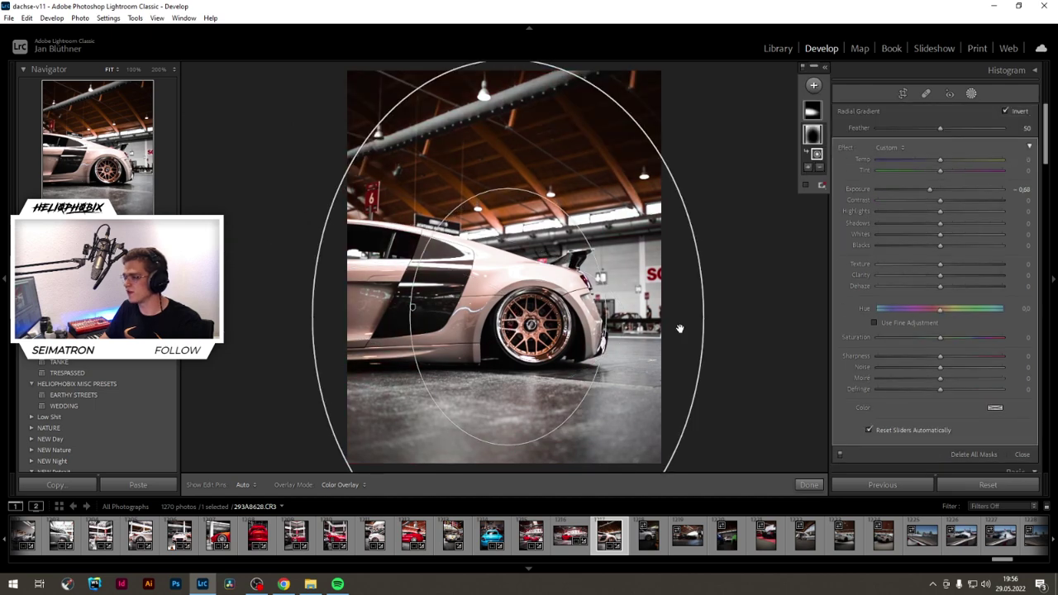
{"action": "left_click_drag", "start_coordinate": [709, 313], "coordinate": [823, 332]}
{"action": "left_click_drag", "start_coordinate": [426, 362], "coordinate": [512, 354]}
{"action": "left_click_drag", "start_coordinate": [451, 108], "coordinate": [455, 81]}
{"action": "left_click_drag", "start_coordinate": [496, 284], "coordinate": [526, 311]}
{"action": "key", "text": "o"}
{"action": "left_click", "coordinate": [810, 484]}
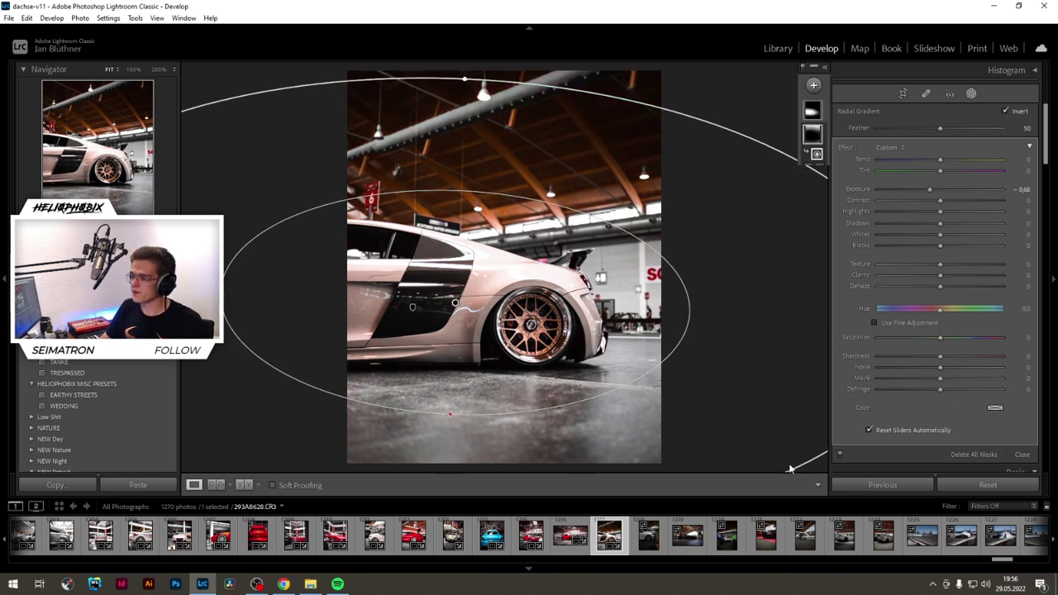
Step: Raise the silver car photo's exposure to +1.43 and vibrance to +38
{"action": "left_click_drag", "start_coordinate": [959, 227], "coordinate": [962, 226]}
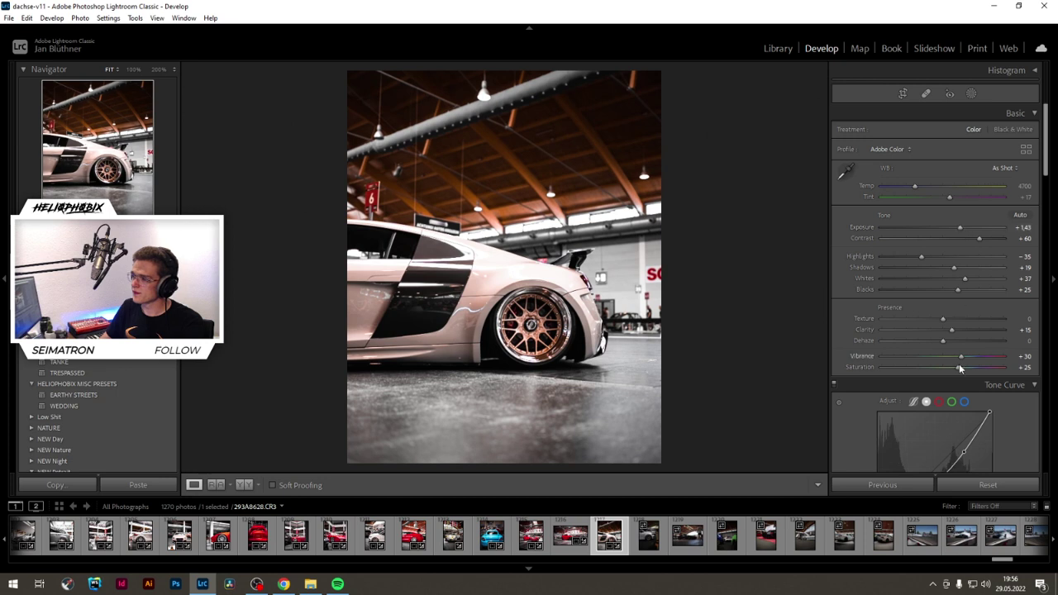
{"action": "left_click_drag", "start_coordinate": [961, 356], "coordinate": [963, 362]}
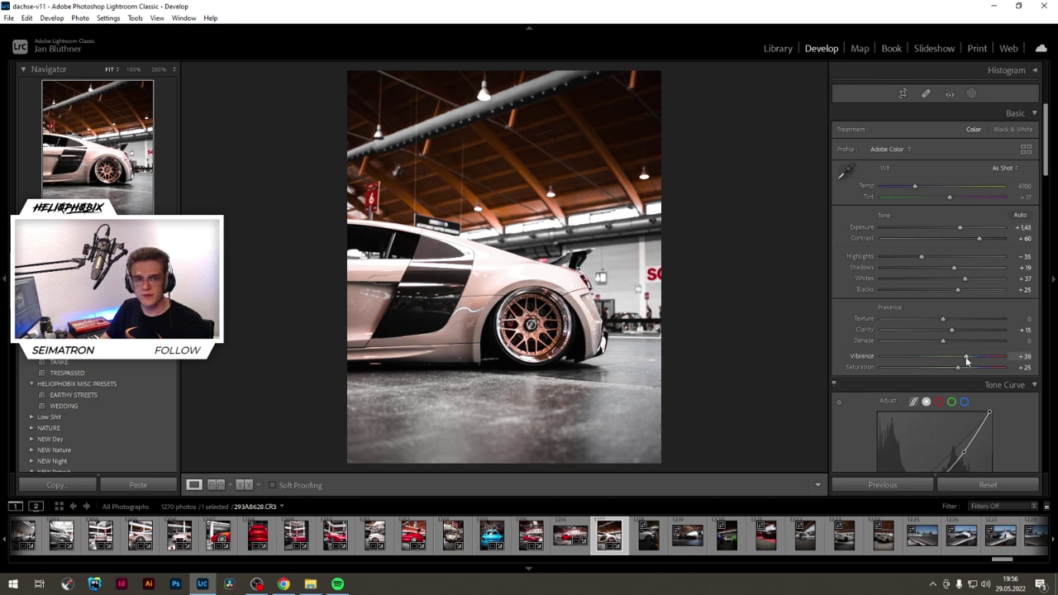
{"action": "left_click_drag", "start_coordinate": [968, 357], "coordinate": [965, 356]}
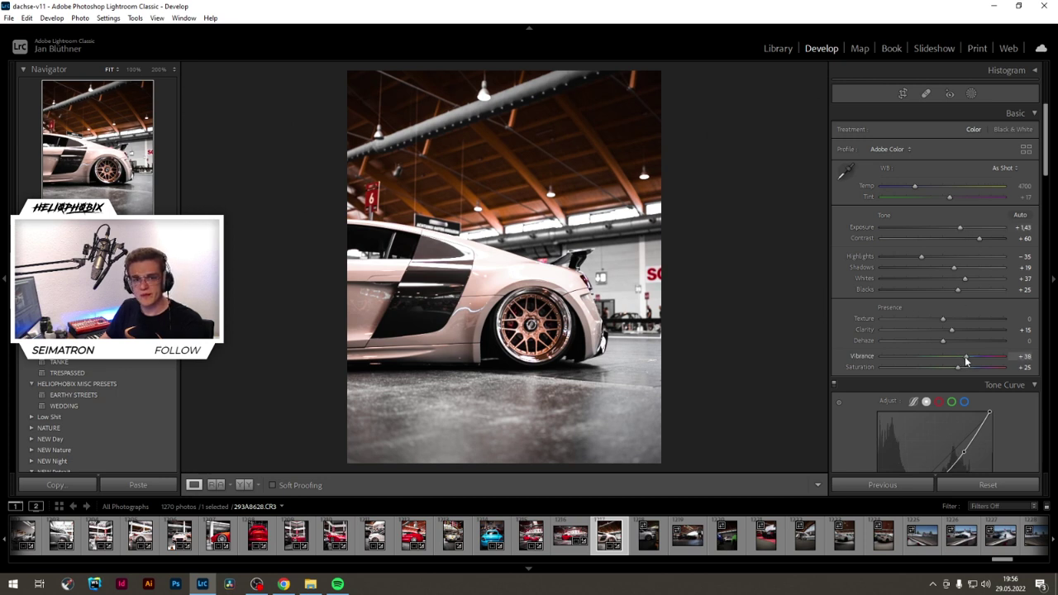
Step: Add a linear gradient mask covering the floor of the silver car photo, fading out just below the car
{"action": "key", "text": "shift+w"}
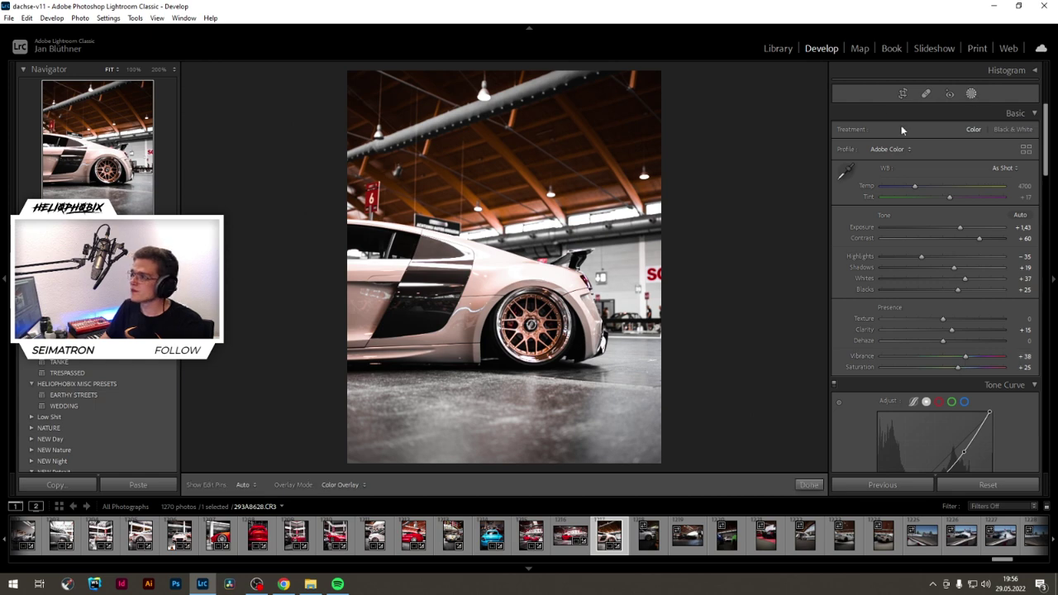
{"action": "left_click", "coordinate": [814, 86]}
{"action": "left_click", "coordinate": [827, 154]}
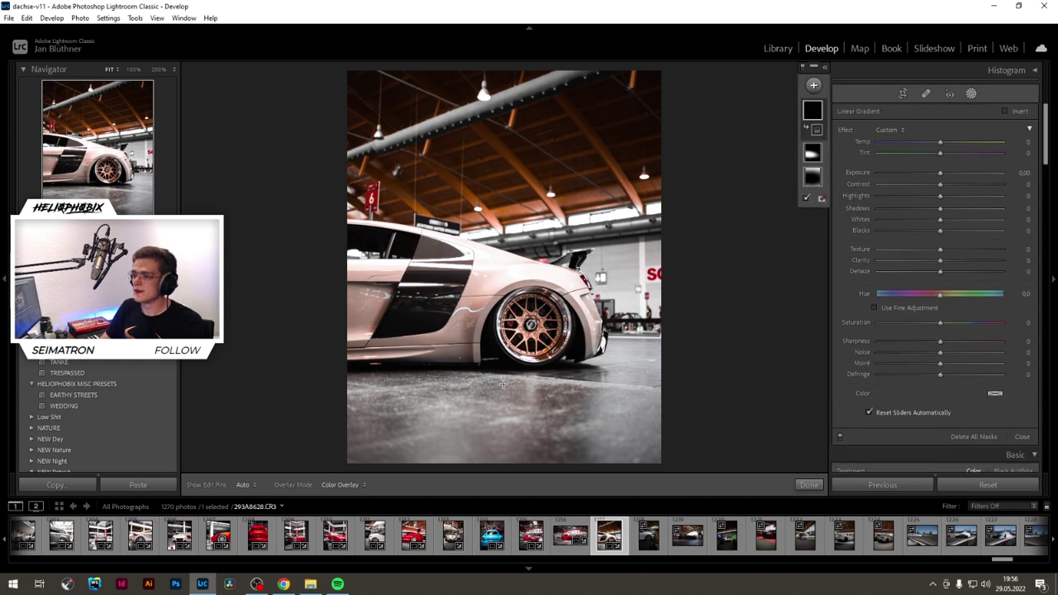
{"action": "left_click_drag", "start_coordinate": [502, 379], "coordinate": [503, 404]}
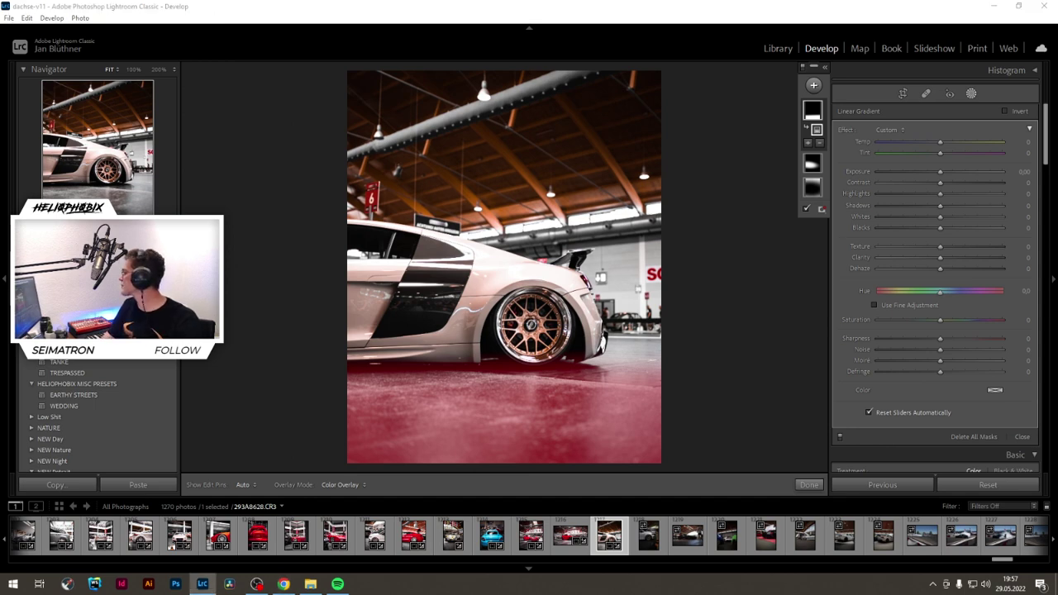
{"action": "left_click", "coordinate": [753, 5]}
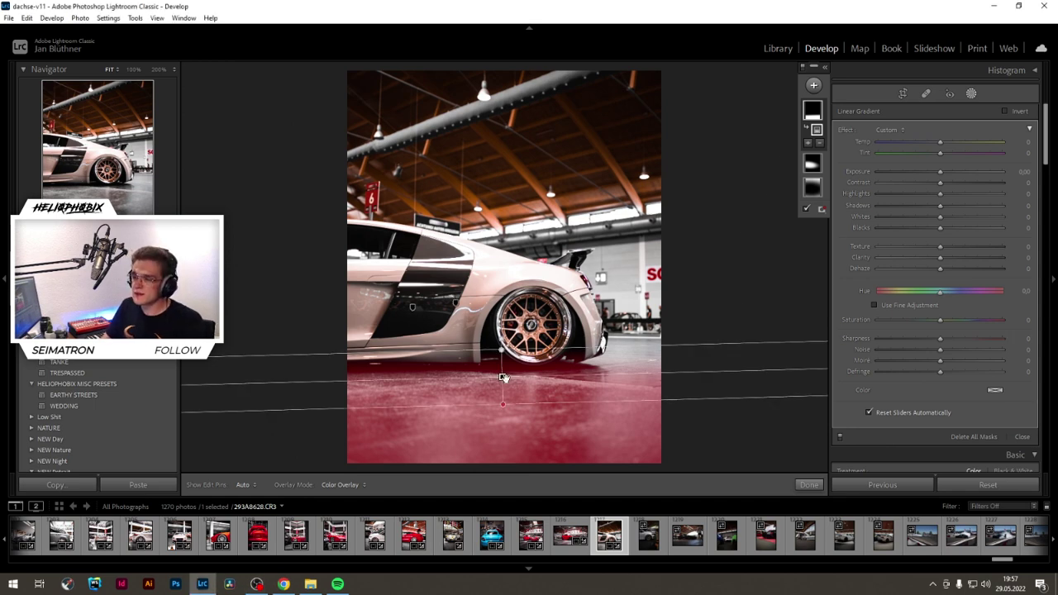
{"action": "left_click_drag", "start_coordinate": [501, 377], "coordinate": [503, 385]}
Step: Set the floor gradient's exposure to -1.24 and clarity to 16, finish masking, and raise the whole photo's exposure to +1.56
{"action": "left_click_drag", "start_coordinate": [940, 171], "coordinate": [936, 171]}
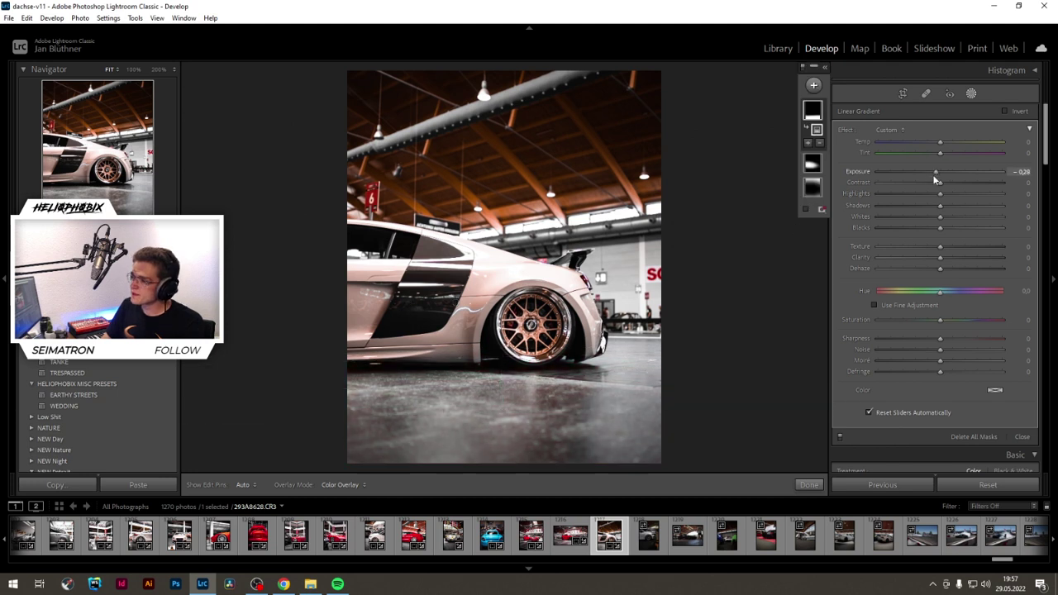
{"action": "left_click_drag", "start_coordinate": [943, 259], "coordinate": [953, 260]}
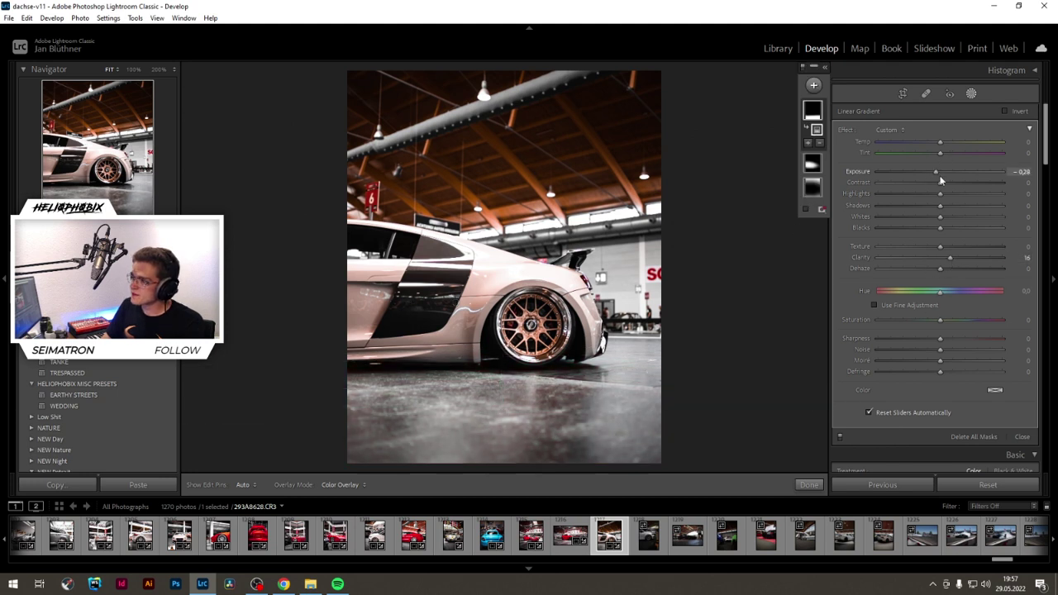
{"action": "left_click_drag", "start_coordinate": [935, 171], "coordinate": [928, 170]}
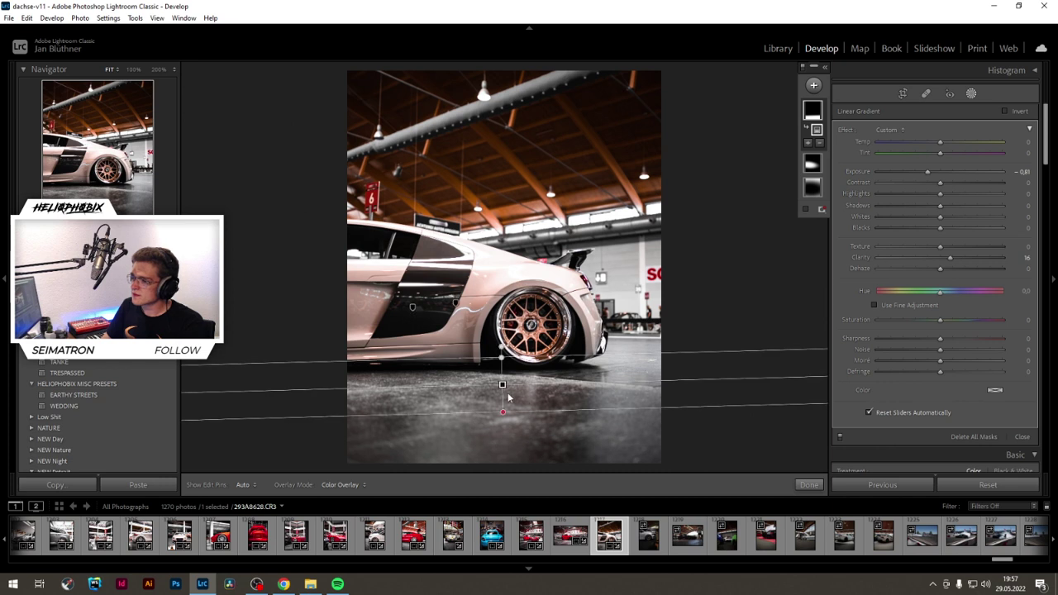
{"action": "mouse_move", "coordinate": [503, 383]}
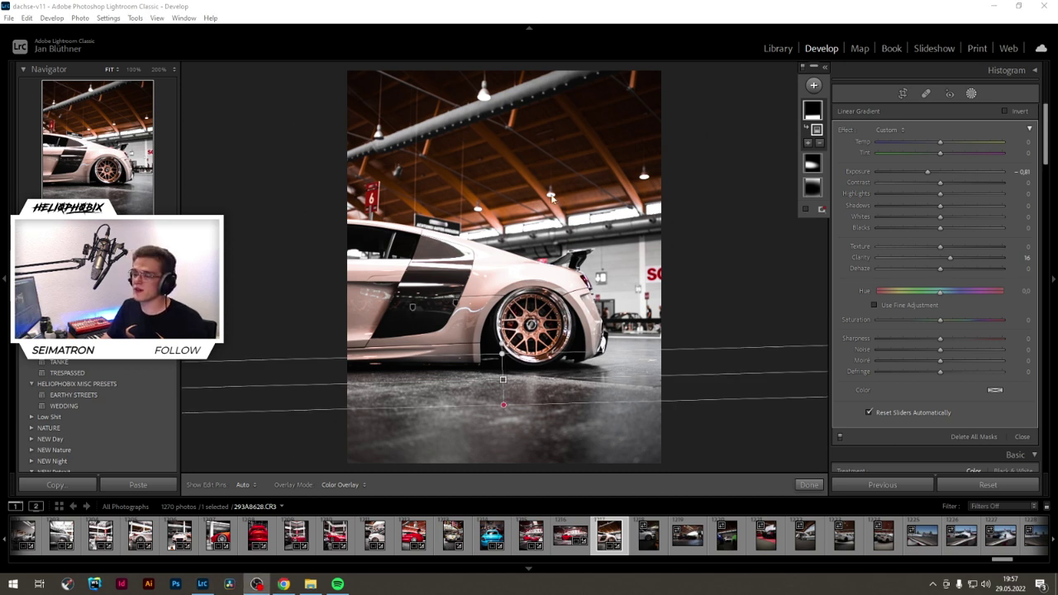
{"action": "left_click_drag", "start_coordinate": [922, 173], "coordinate": [917, 176]}
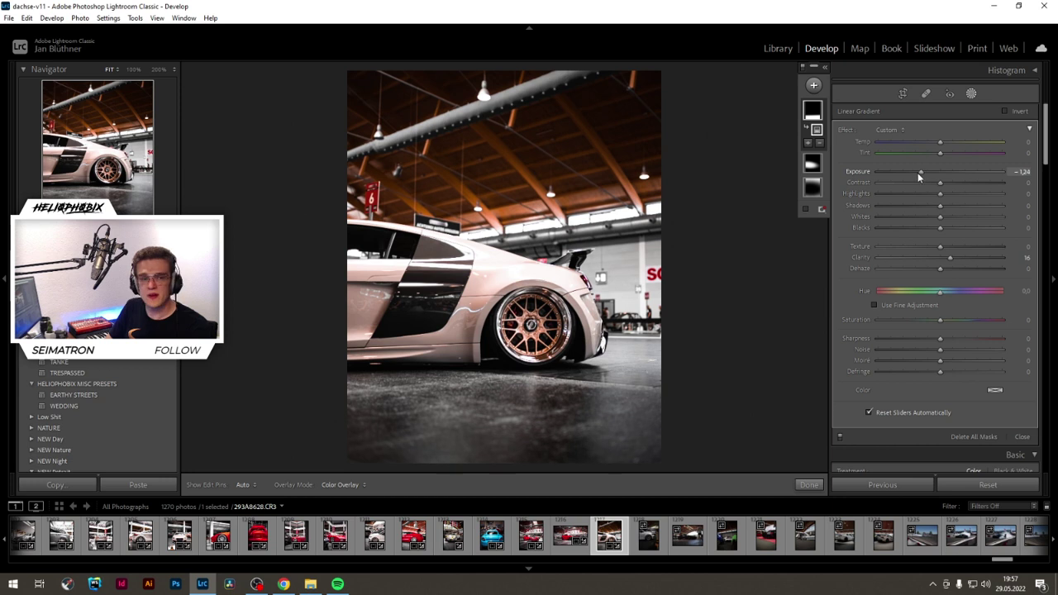
{"action": "left_click", "coordinate": [809, 485]}
{"action": "left_click_drag", "start_coordinate": [959, 228], "coordinate": [962, 227]}
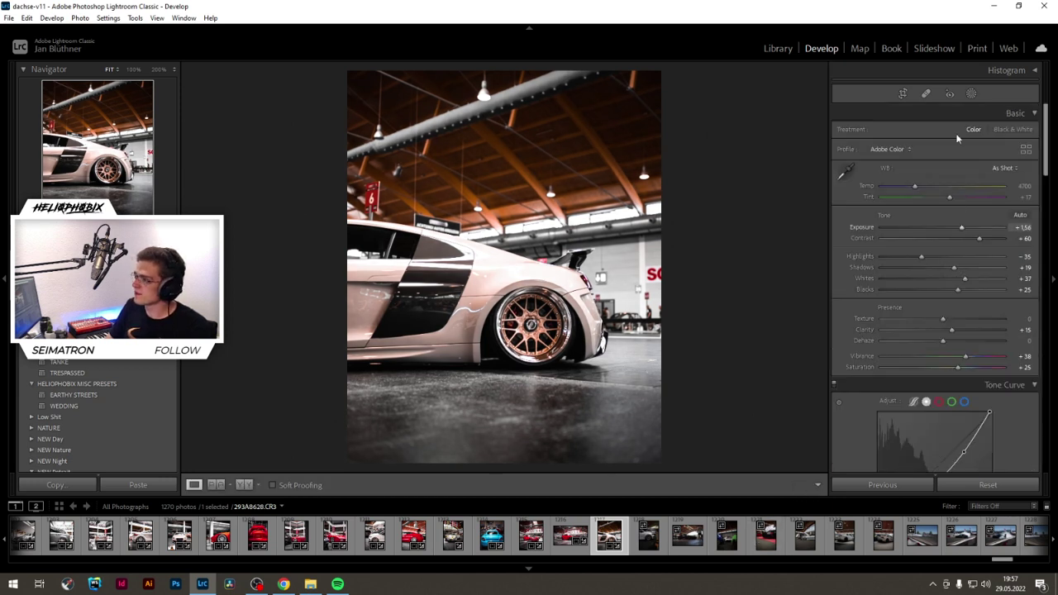
Step: Add a radial gradient mask fitted around the silver car's rear wheel
{"action": "left_click", "coordinate": [971, 94]}
{"action": "left_click", "coordinate": [533, 324]}
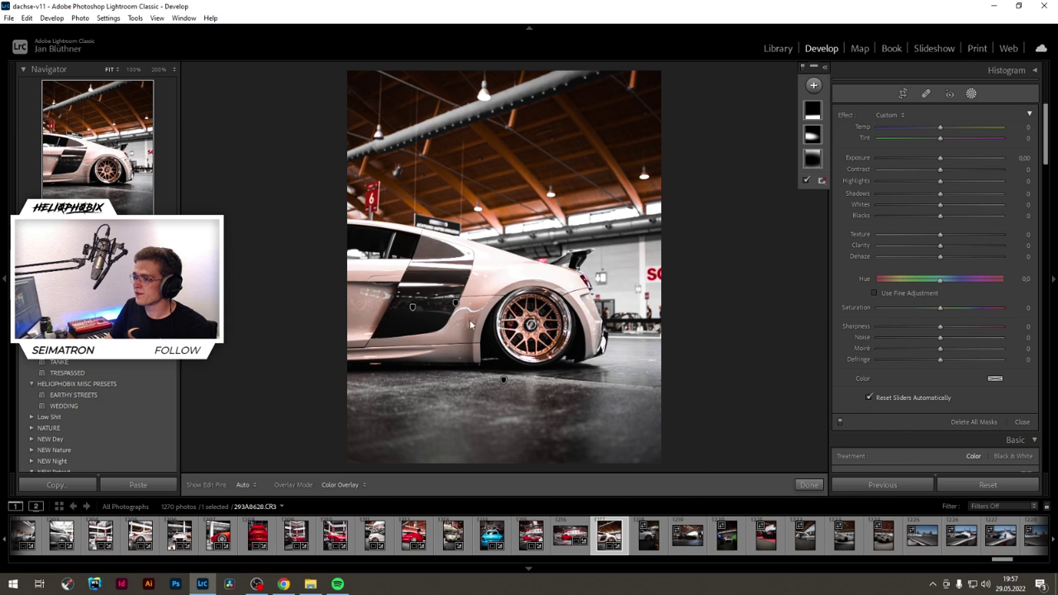
{"action": "left_click", "coordinate": [814, 84]}
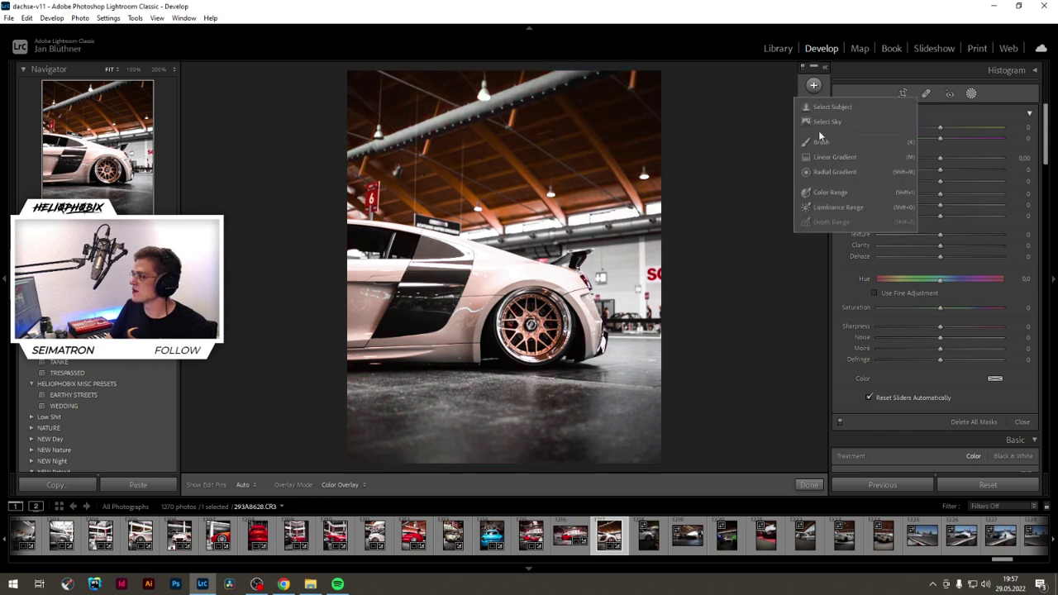
{"action": "left_click", "coordinate": [833, 172]}
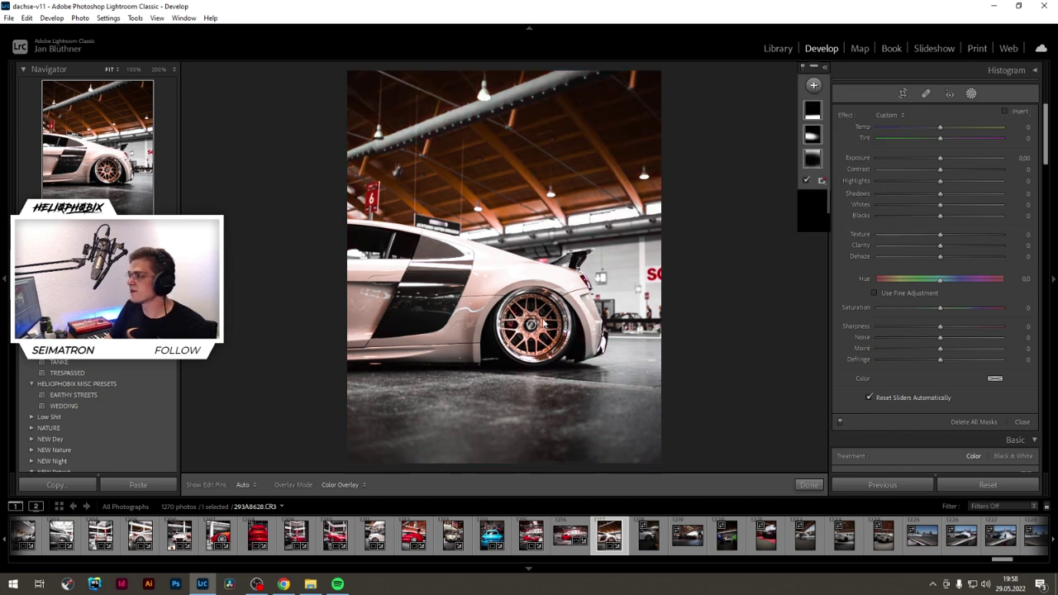
{"action": "left_click_drag", "start_coordinate": [568, 362], "coordinate": [569, 362]}
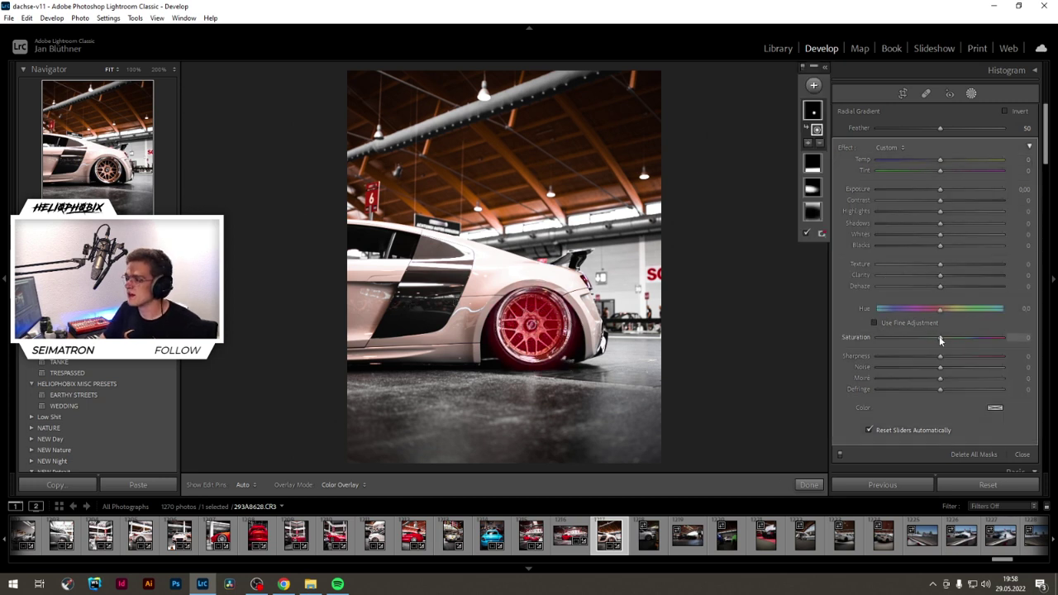
Step: Set the wheel mask's exposure to 0.28 and saturation to 27, finish masking, and raise the photo's overall exposure to +1.65
{"action": "left_click_drag", "start_coordinate": [939, 338], "coordinate": [952, 337]}
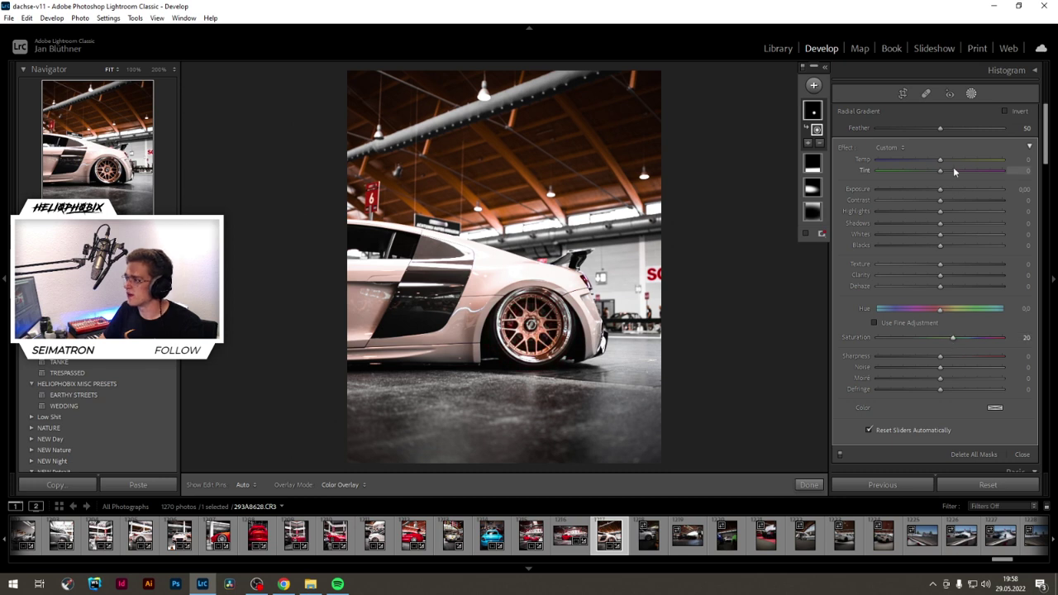
{"action": "left_click_drag", "start_coordinate": [944, 189], "coordinate": [945, 188]}
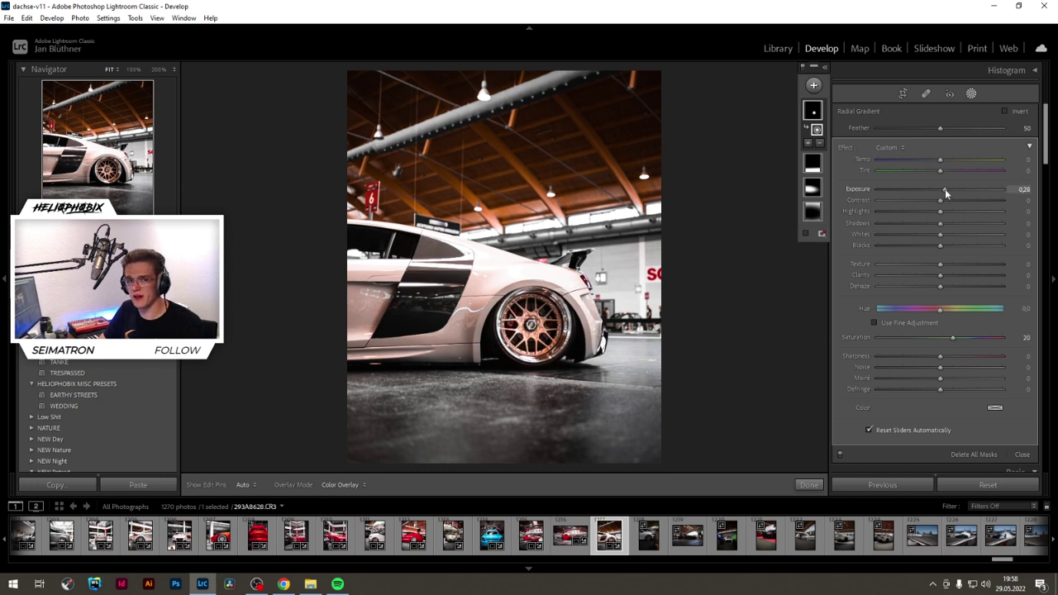
{"action": "left_click_drag", "start_coordinate": [952, 337], "coordinate": [958, 339]}
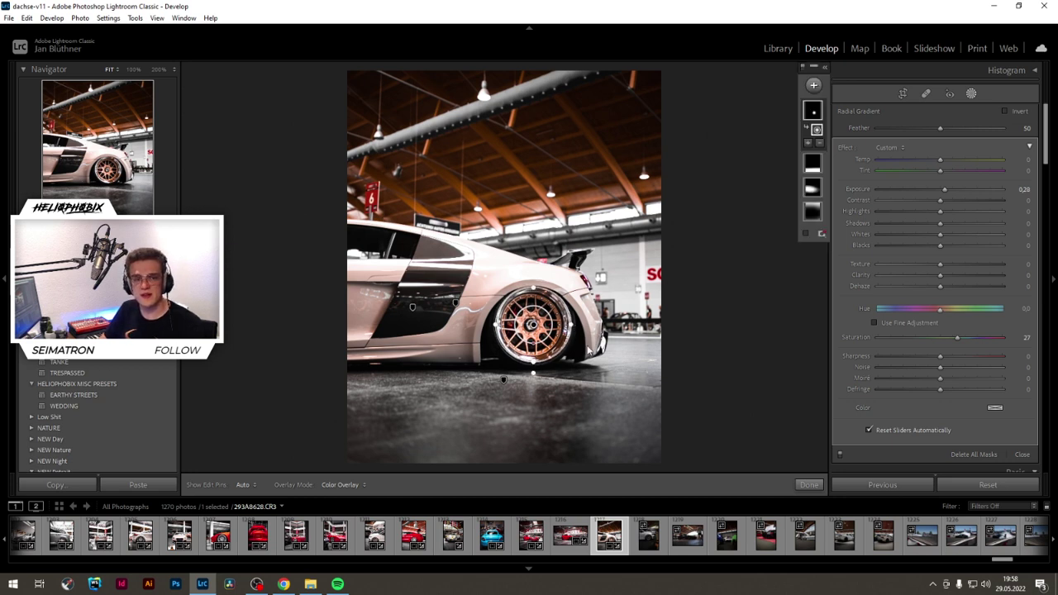
{"action": "left_click", "coordinate": [810, 485]}
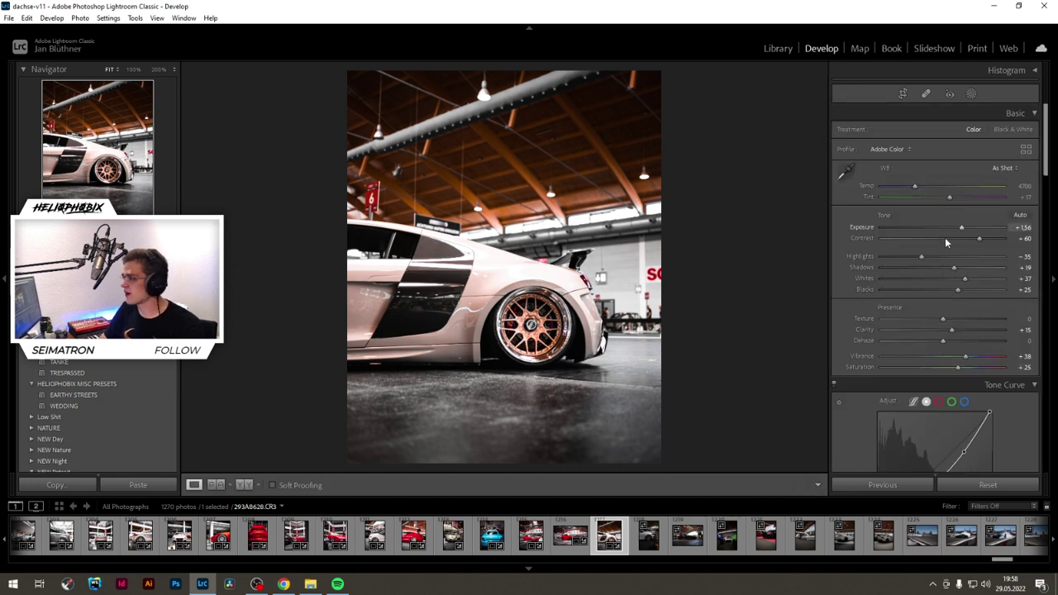
{"action": "left_click_drag", "start_coordinate": [962, 227], "coordinate": [964, 227]}
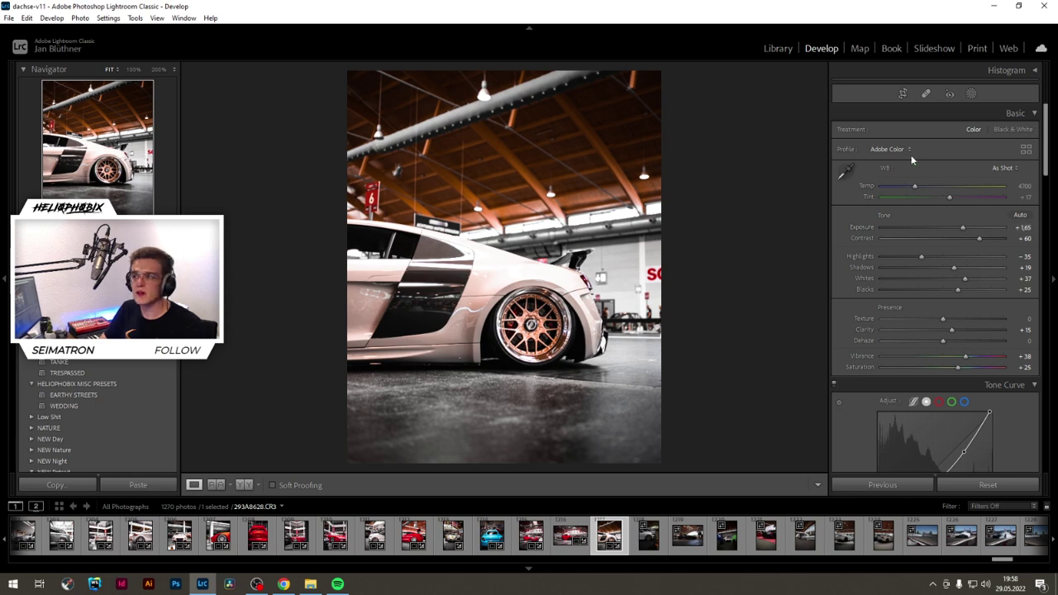
Step: Shift the silver car photo's crop slightly lower over the image
{"action": "left_click", "coordinate": [904, 93]}
{"action": "key", "text": "Return"}
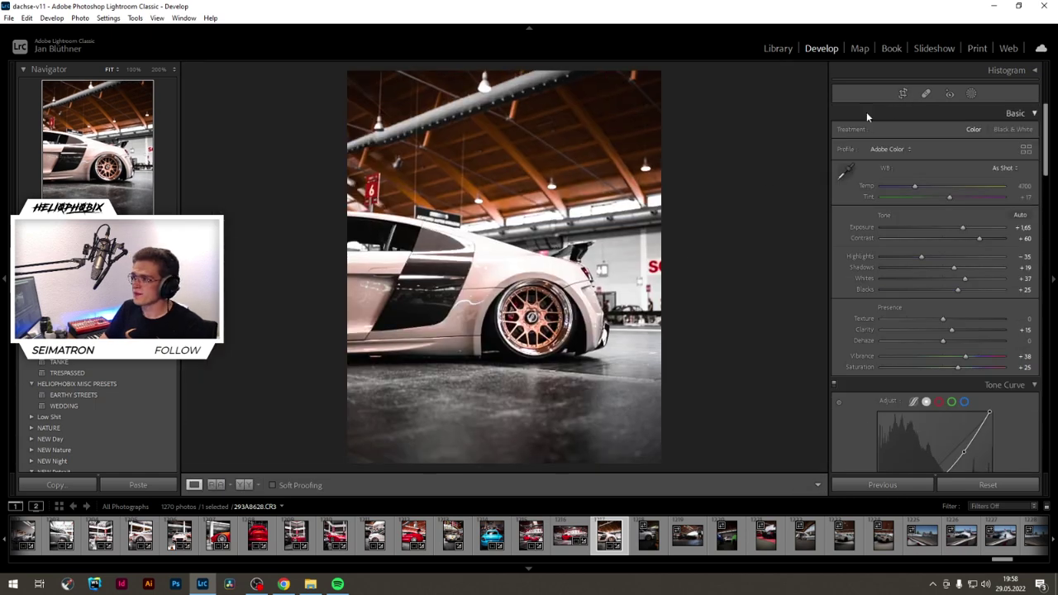
{"action": "left_click", "coordinate": [878, 113]}
{"action": "key", "text": "r"}
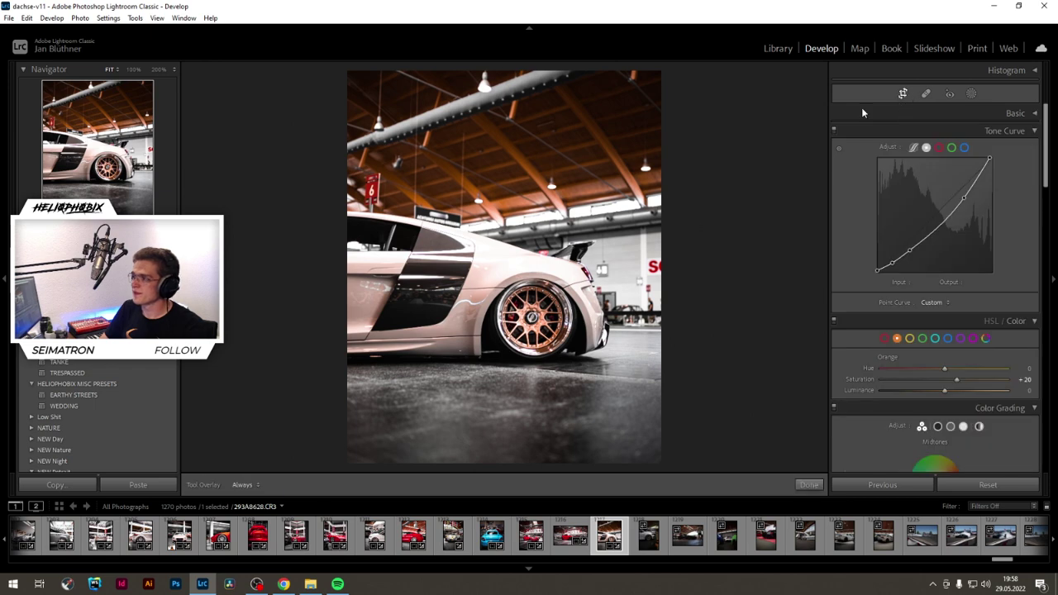
{"action": "key", "text": "Return"}
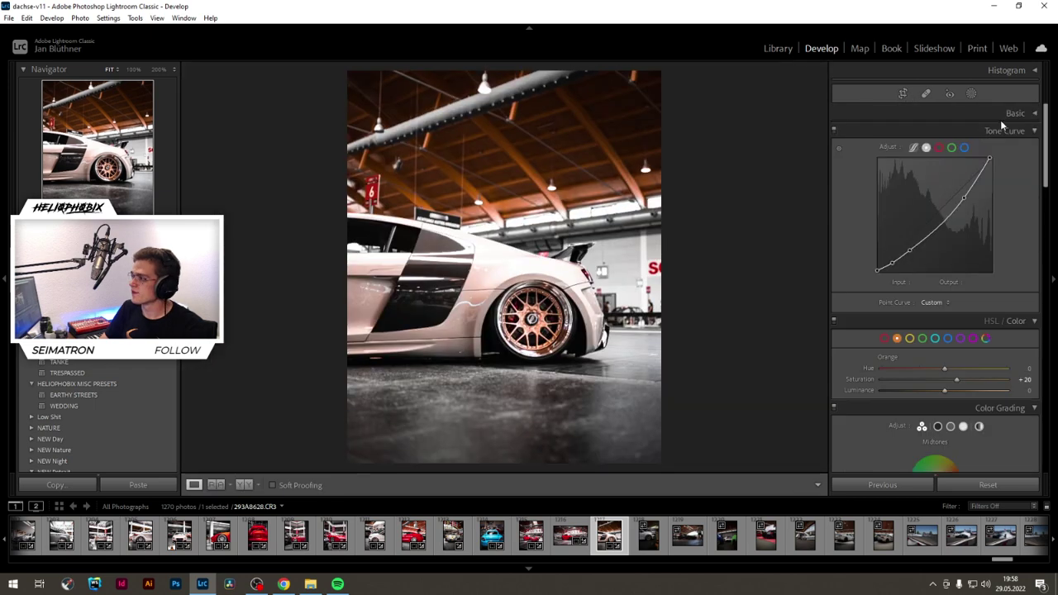
{"action": "left_click", "coordinate": [1031, 115]}
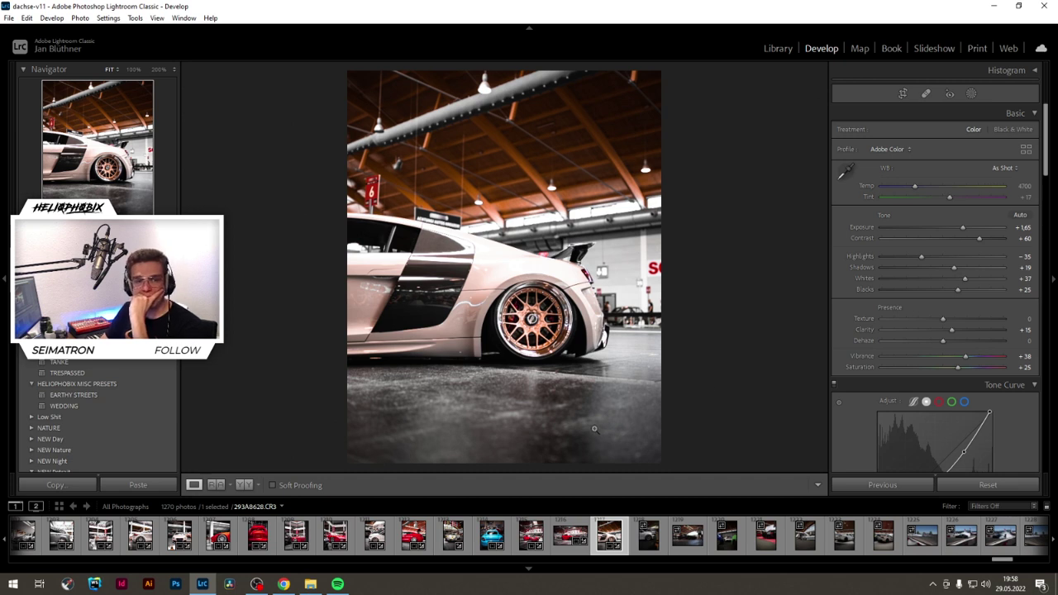
Step: Tighten the 4 x 5 / 8 x 10 crop from behind the silver car and set the photo's vibrance to +48
{"action": "key", "text": "r"}
{"action": "left_click_drag", "start_coordinate": [653, 262], "coordinate": [617, 262]}
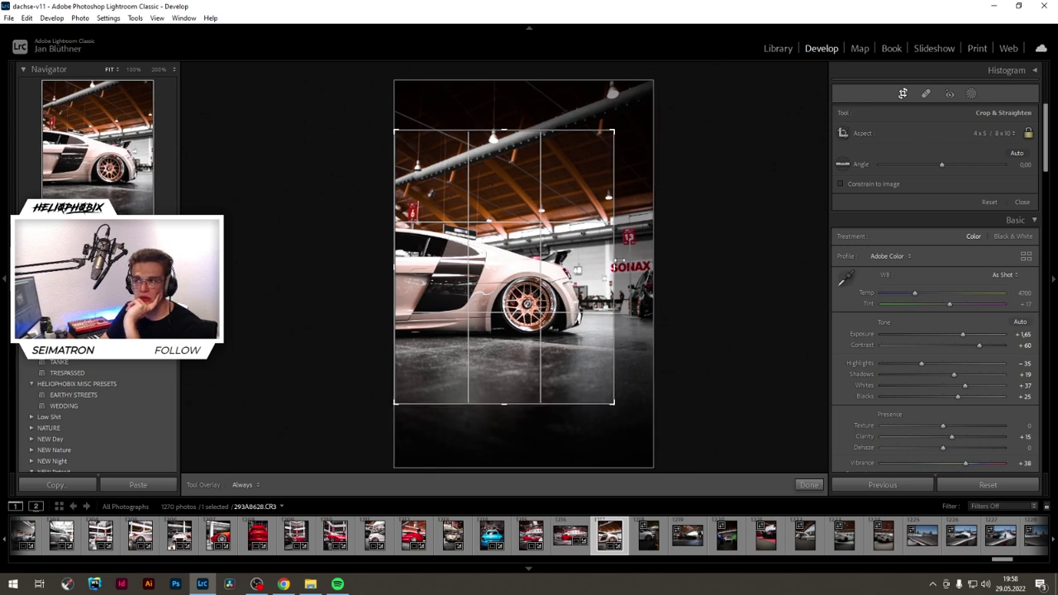
{"action": "key", "text": "Return"}
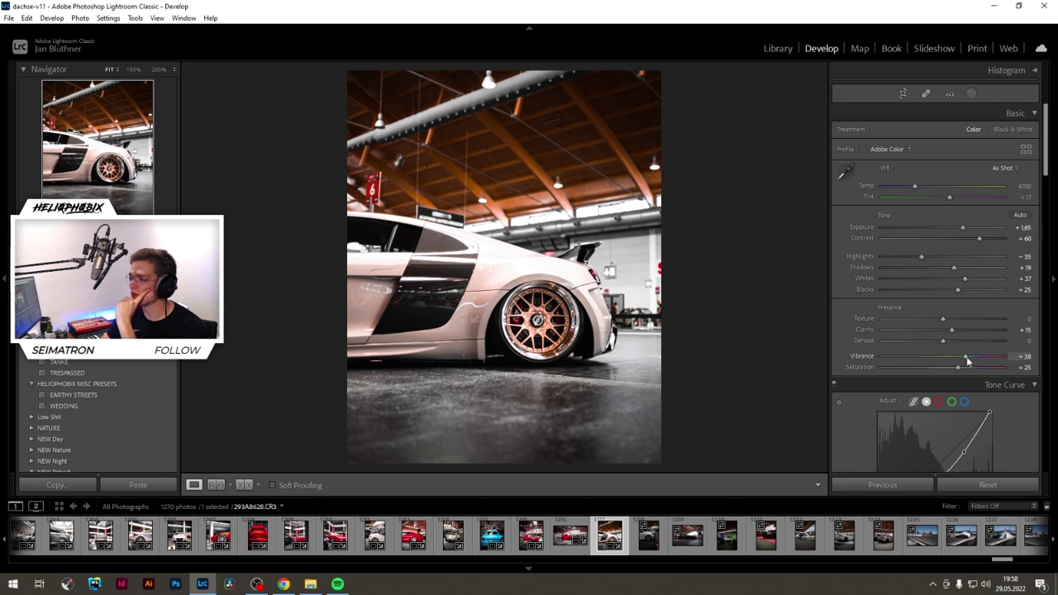
{"action": "left_click_drag", "start_coordinate": [967, 357], "coordinate": [973, 357]}
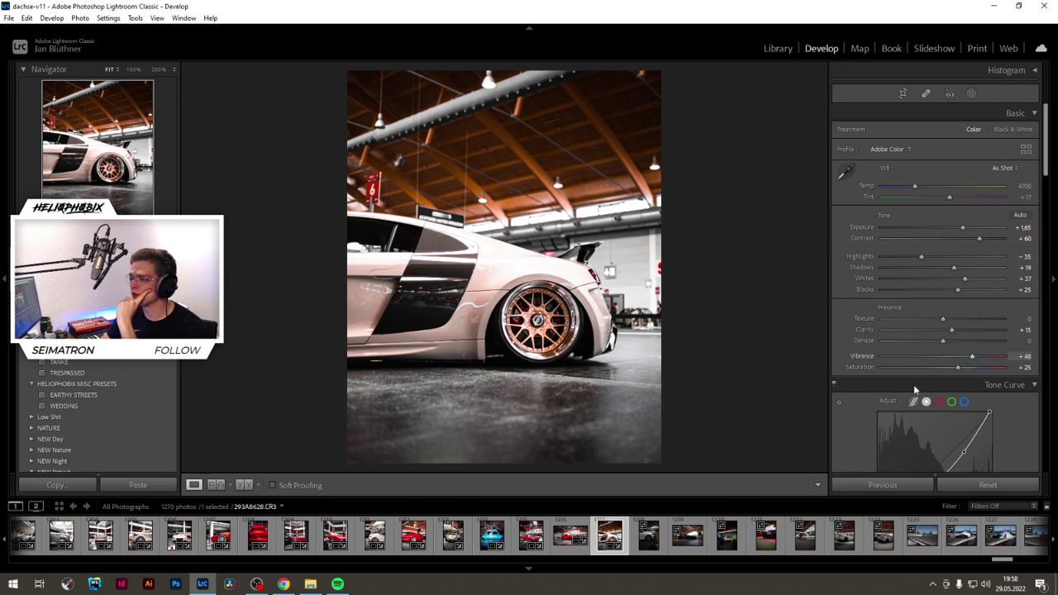
Step: Apply the EARTHY STREETS preset to the next photo, the row of white cars, and set exposure to +1.74 and contrast to +38
{"action": "left_click", "coordinate": [649, 538]}
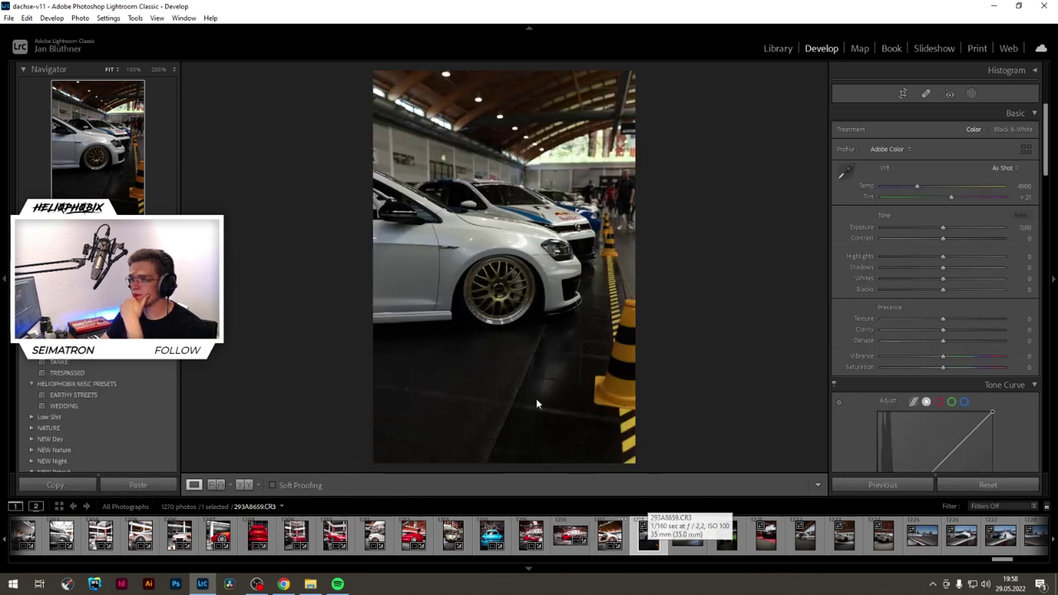
{"action": "left_click", "coordinate": [113, 395]}
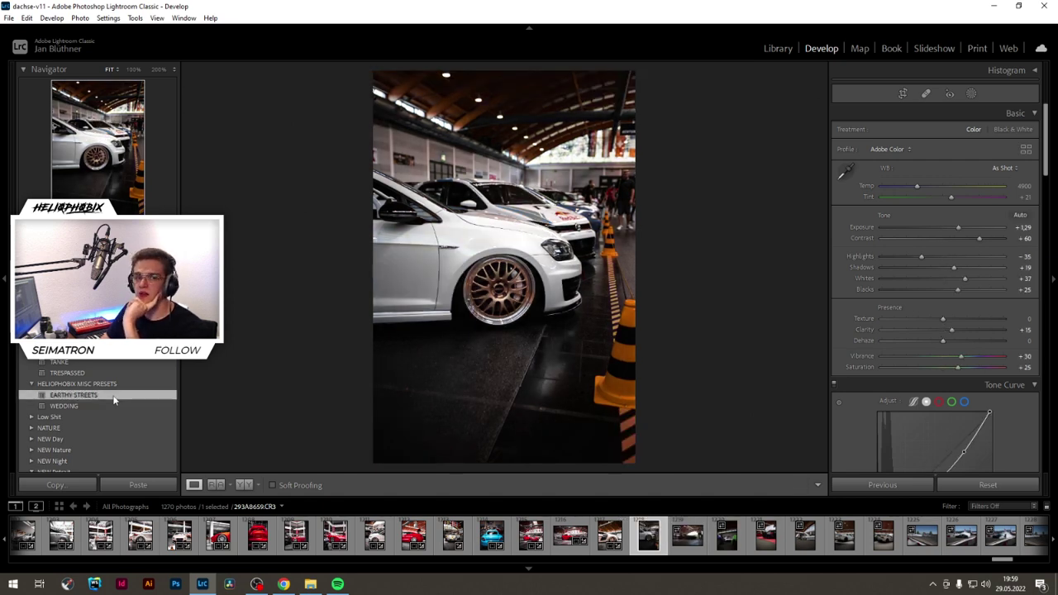
{"action": "left_click_drag", "start_coordinate": [959, 227], "coordinate": [962, 227]}
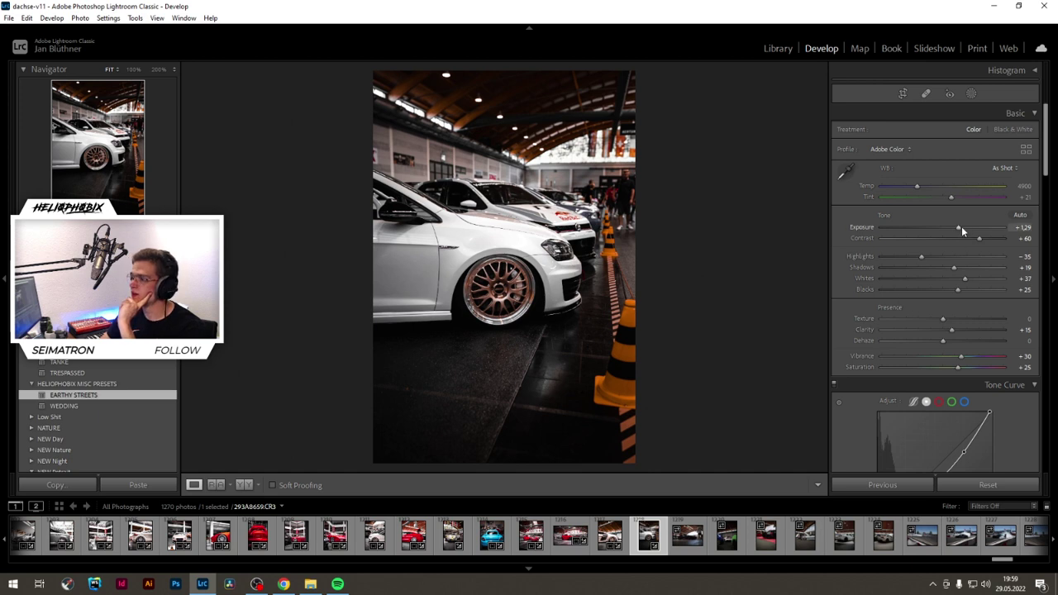
{"action": "left_click", "coordinate": [966, 238]}
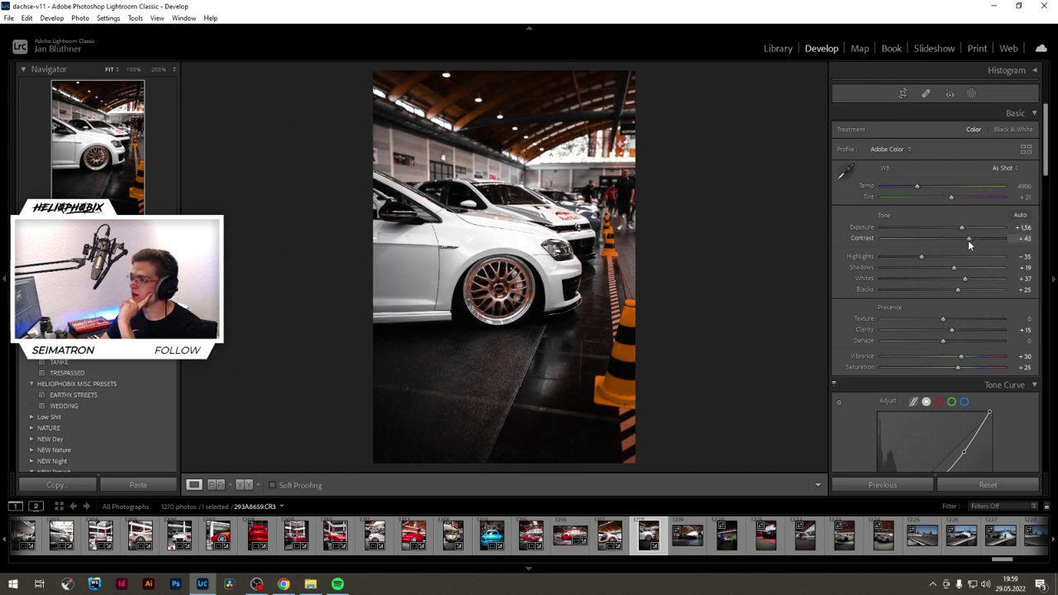
{"action": "left_click_drag", "start_coordinate": [962, 227], "coordinate": [965, 228]}
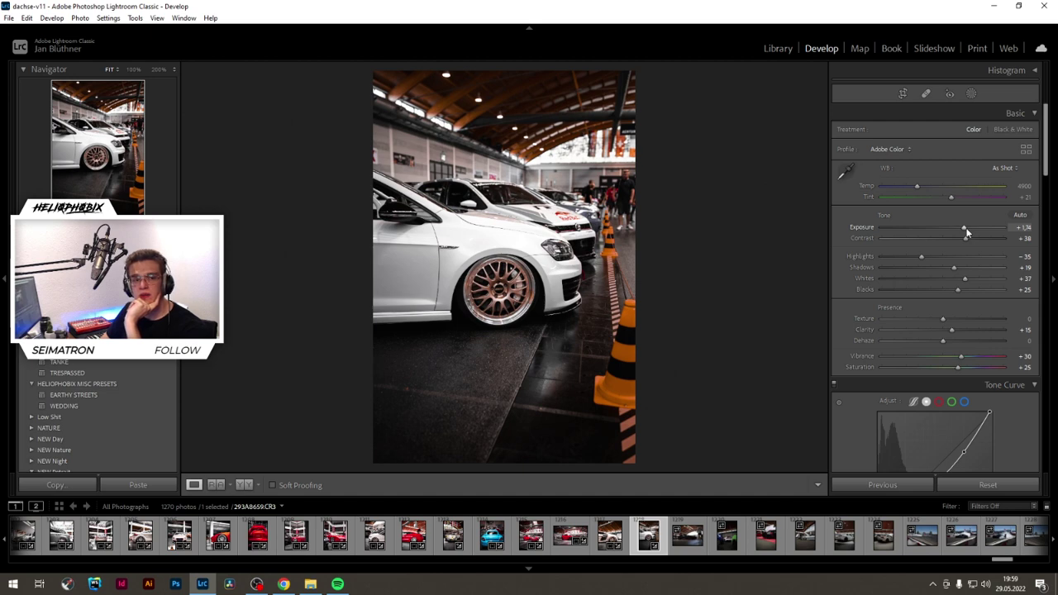
Step: Remove the photo of the white cars from the Lightroom catalog without deleting it from disk
{"action": "key", "text": "Delete"}
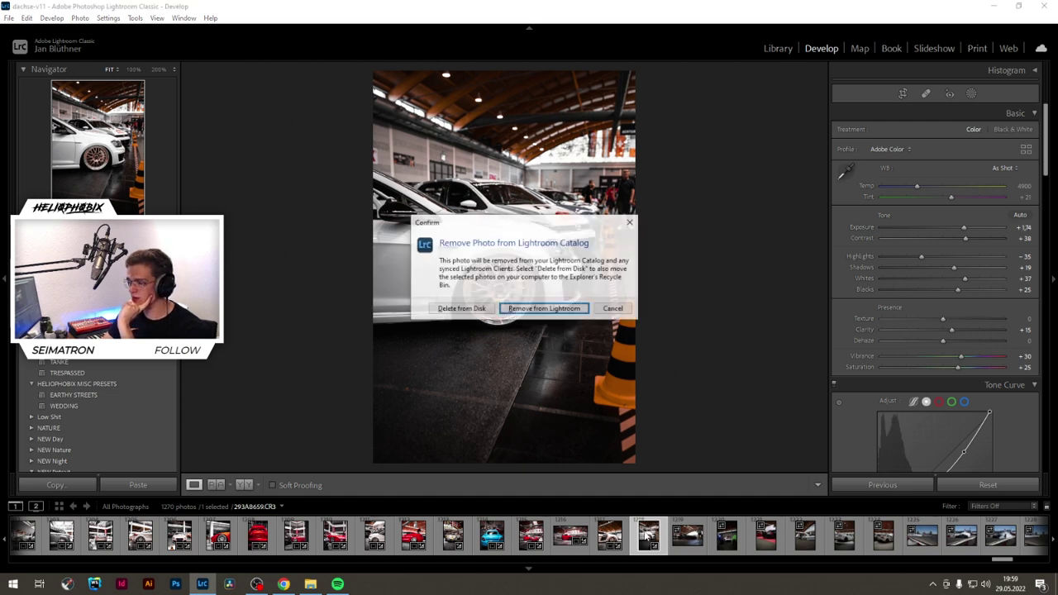
{"action": "key", "text": "Return"}
Step: Apply the EARTHY STREETS preset to the next photo, the black and red estate car
{"action": "left_click", "coordinate": [647, 536]}
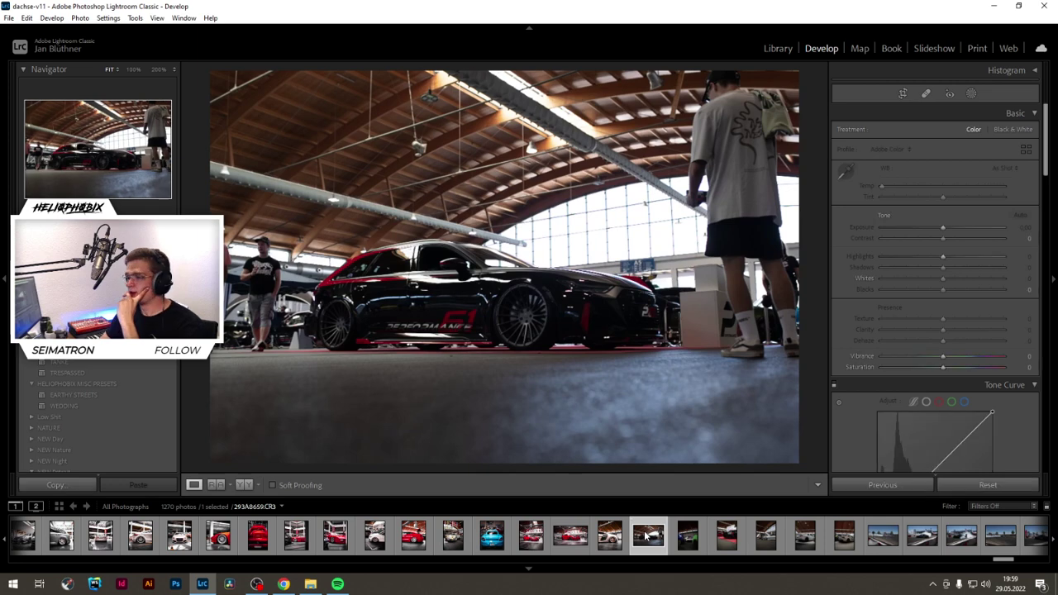
{"action": "left_click", "coordinate": [71, 395]}
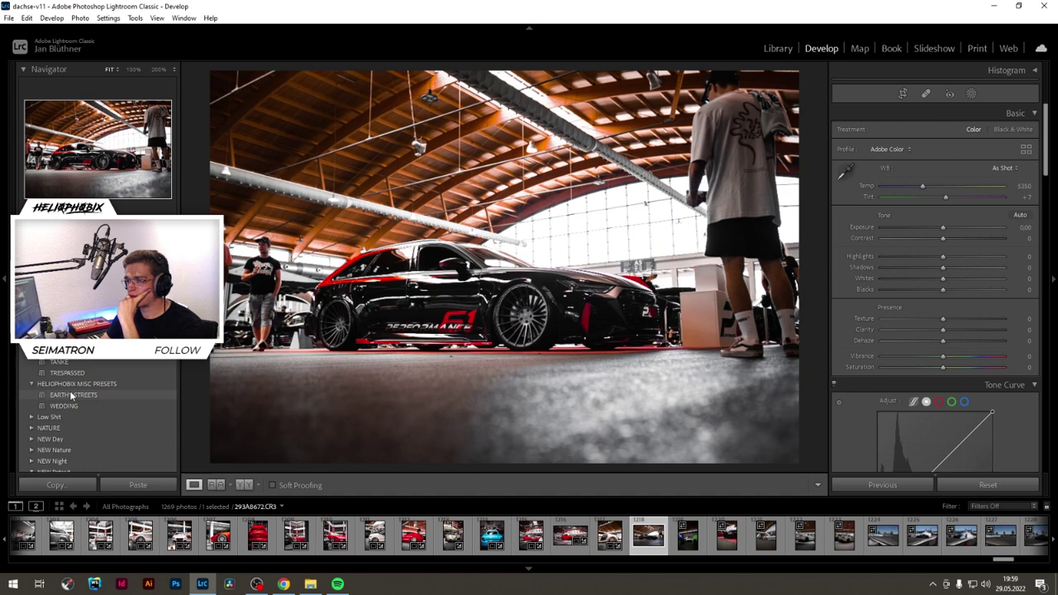
{"action": "left_click", "coordinate": [71, 395]}
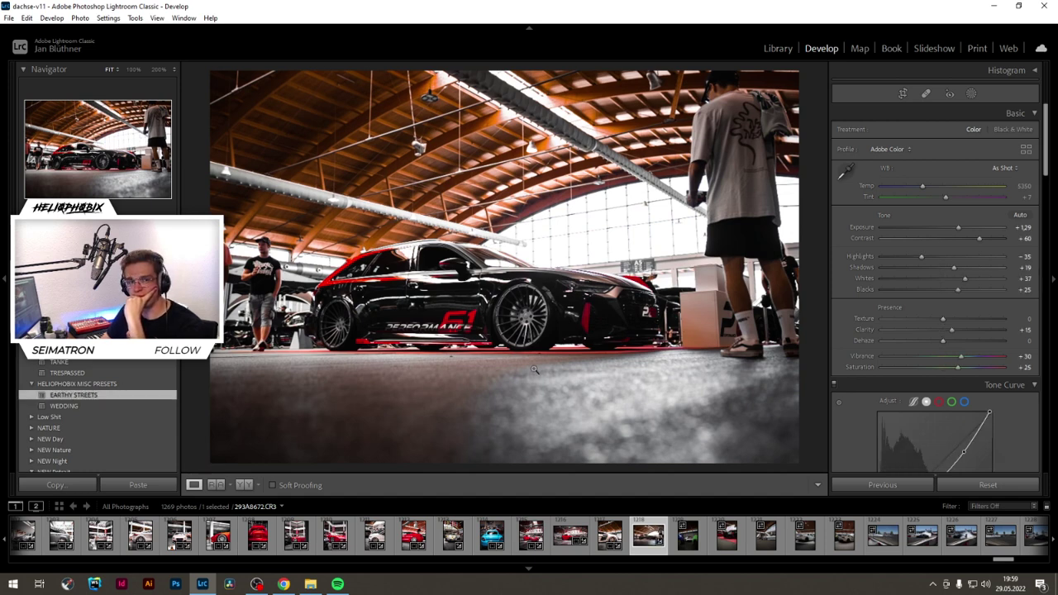
Step: Remove the photo of the black and red estate car from the Lightroom catalog without deleting it from disk
{"action": "key", "text": "Delete"}
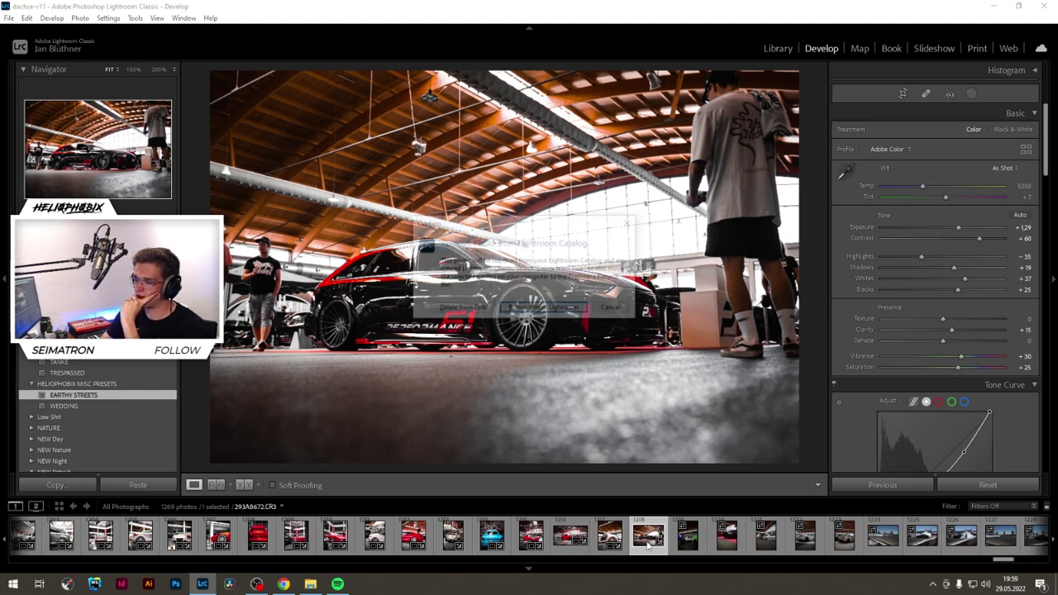
{"action": "key", "text": "Return"}
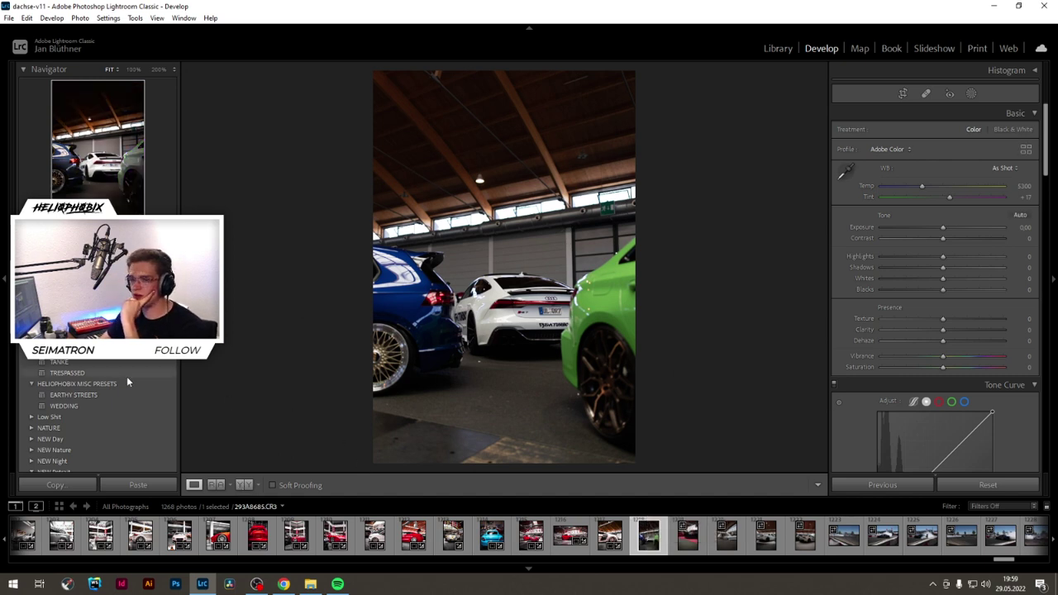
Step: Apply the EARTHY STREETS preset to the next photo, the white car between two others, and set exposure to +1.43
{"action": "left_click", "coordinate": [95, 396]}
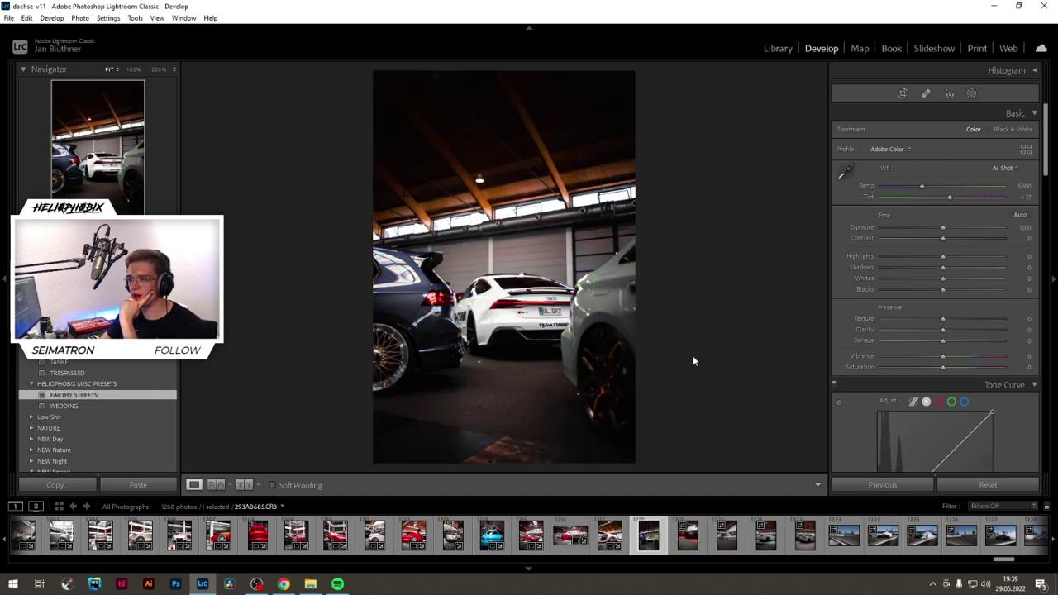
{"action": "left_click_drag", "start_coordinate": [957, 229], "coordinate": [961, 228]}
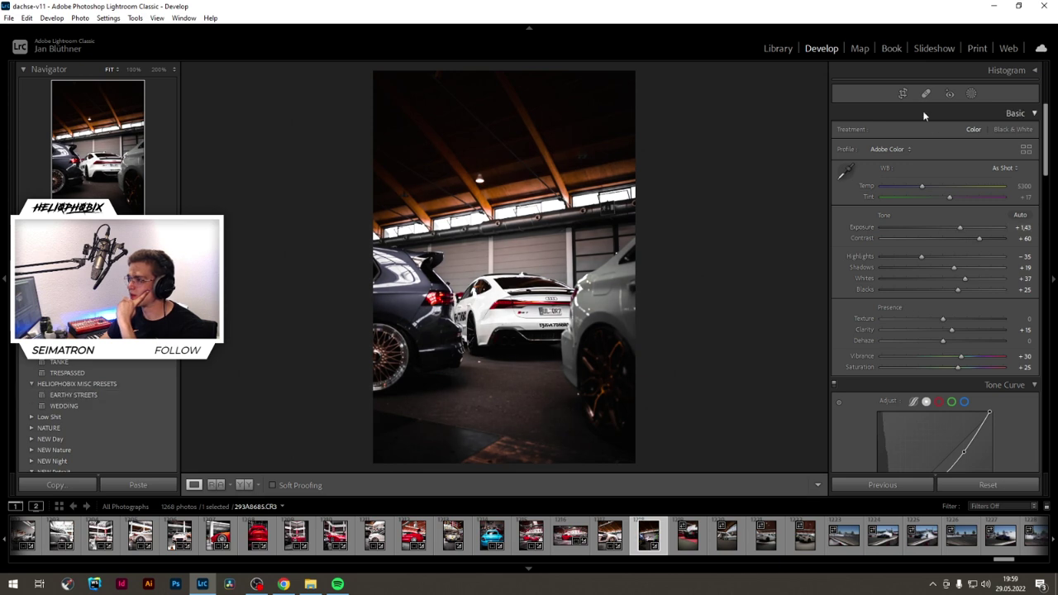
Step: Crop the photo to 4 x 5 / 8 x 10, shift the frame around the white car and rotate it by 0.04
{"action": "left_click", "coordinate": [904, 94]}
{"action": "left_click", "coordinate": [1007, 133]}
{"action": "left_click", "coordinate": [918, 203]}
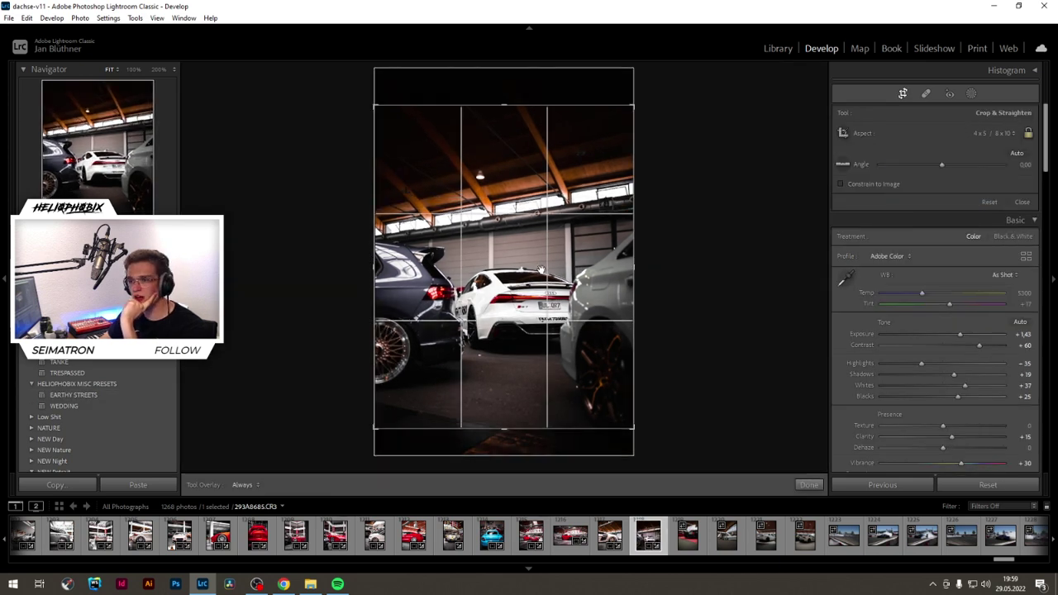
{"action": "left_click_drag", "start_coordinate": [539, 270], "coordinate": [539, 265]}
{"action": "key", "text": "Return"}
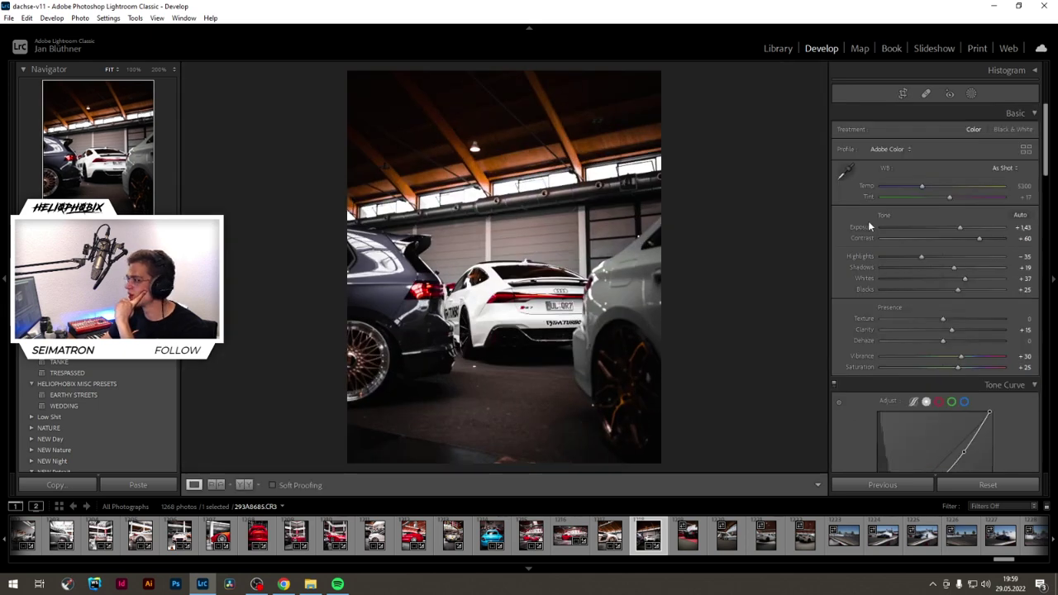
{"action": "left_click", "coordinate": [902, 93]}
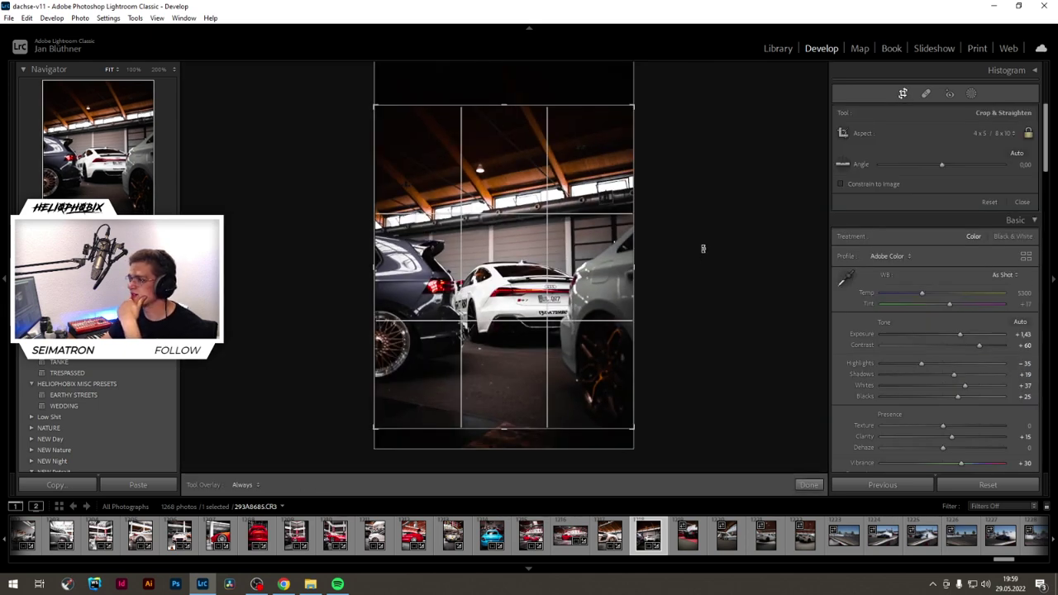
{"action": "left_click_drag", "start_coordinate": [698, 259], "coordinate": [702, 257]}
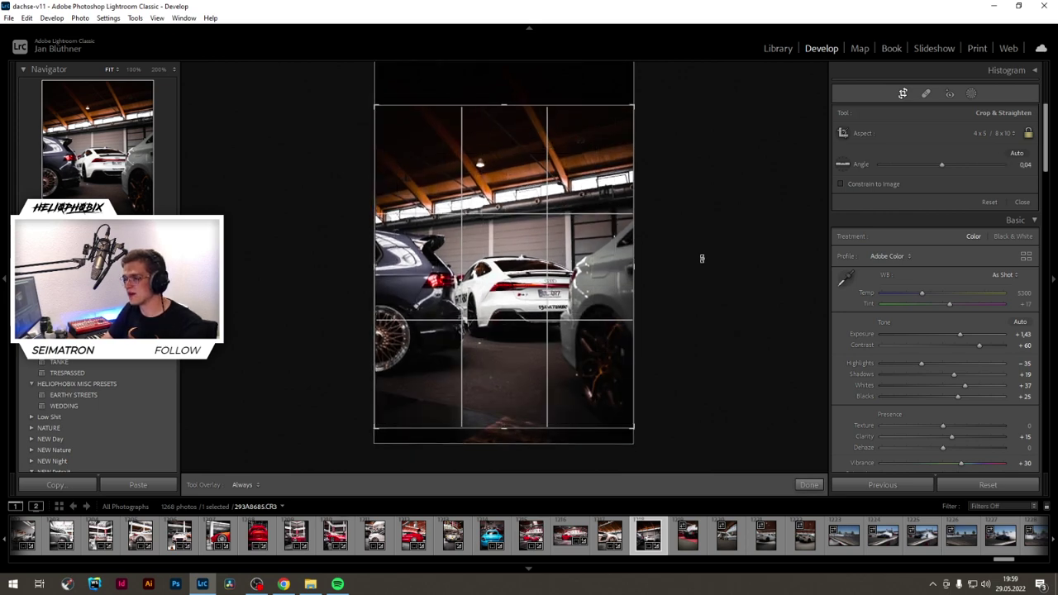
{"action": "key", "text": "Return"}
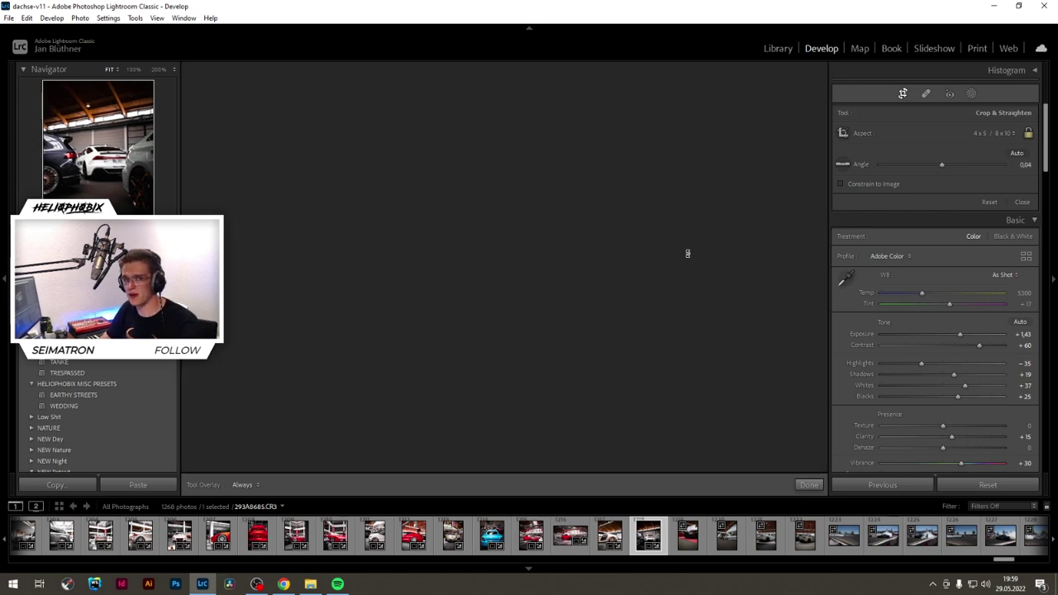
Step: Flatten and widen the preset's brightening radial gradient mask and centre it over the white car
{"action": "left_click", "coordinate": [973, 94]}
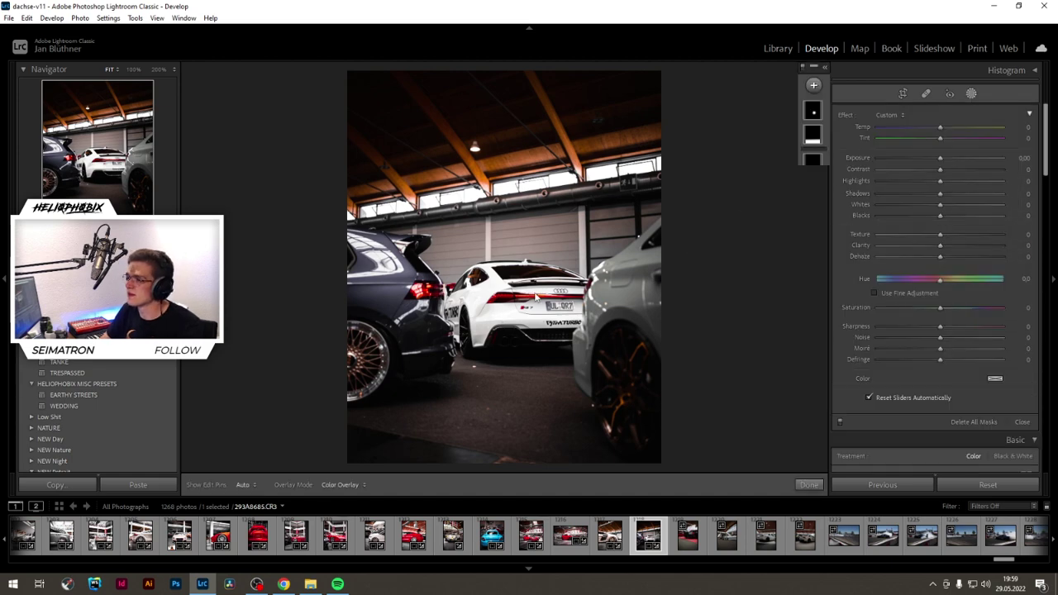
{"action": "left_click", "coordinate": [491, 304]}
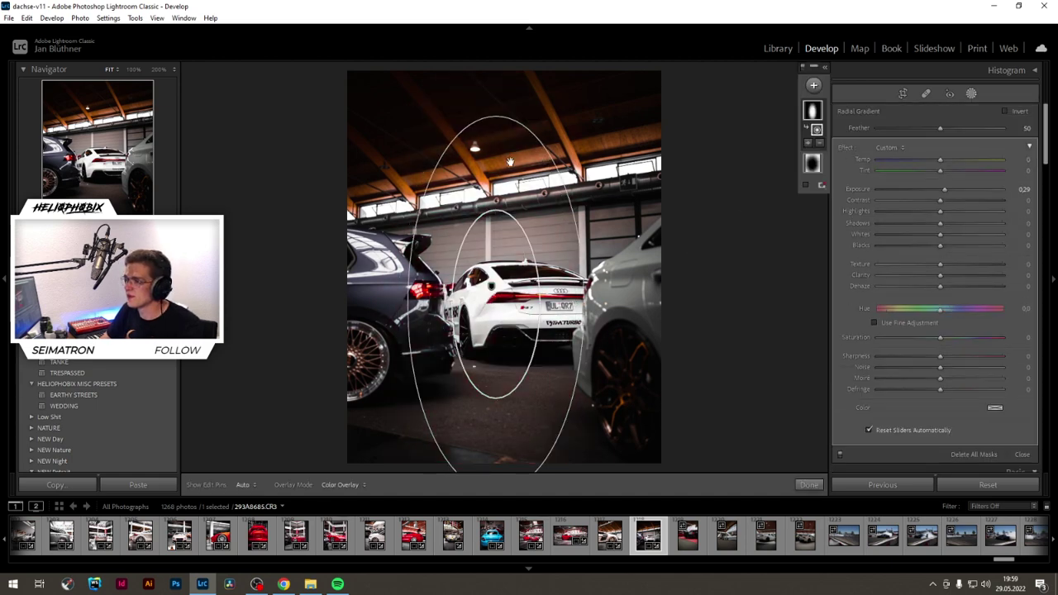
{"action": "left_click_drag", "start_coordinate": [490, 117], "coordinate": [490, 249]}
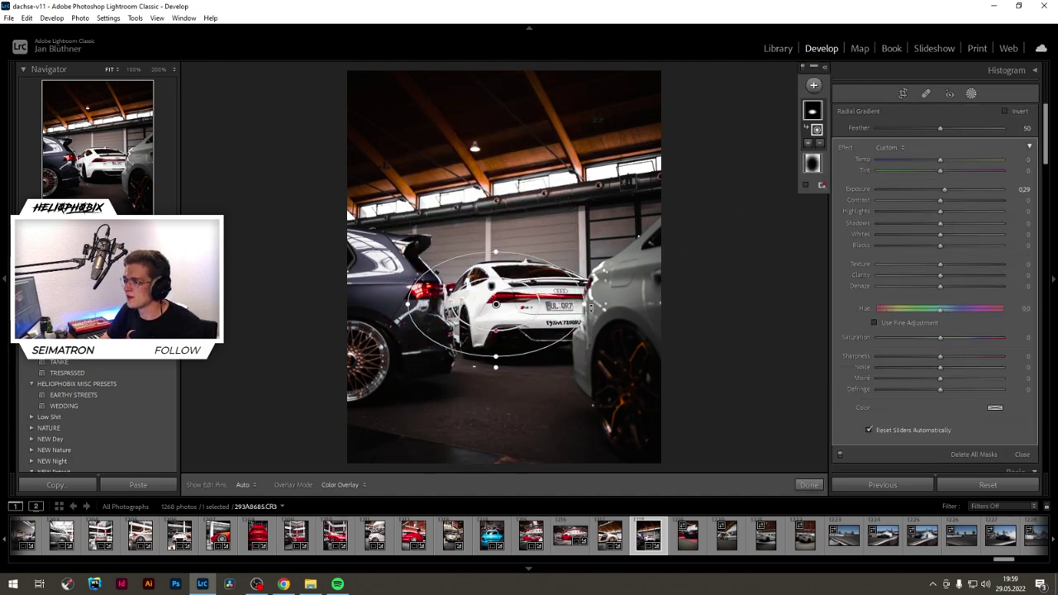
{"action": "left_click_drag", "start_coordinate": [587, 307], "coordinate": [604, 306]}
{"action": "left_click_drag", "start_coordinate": [500, 305], "coordinate": [521, 314]}
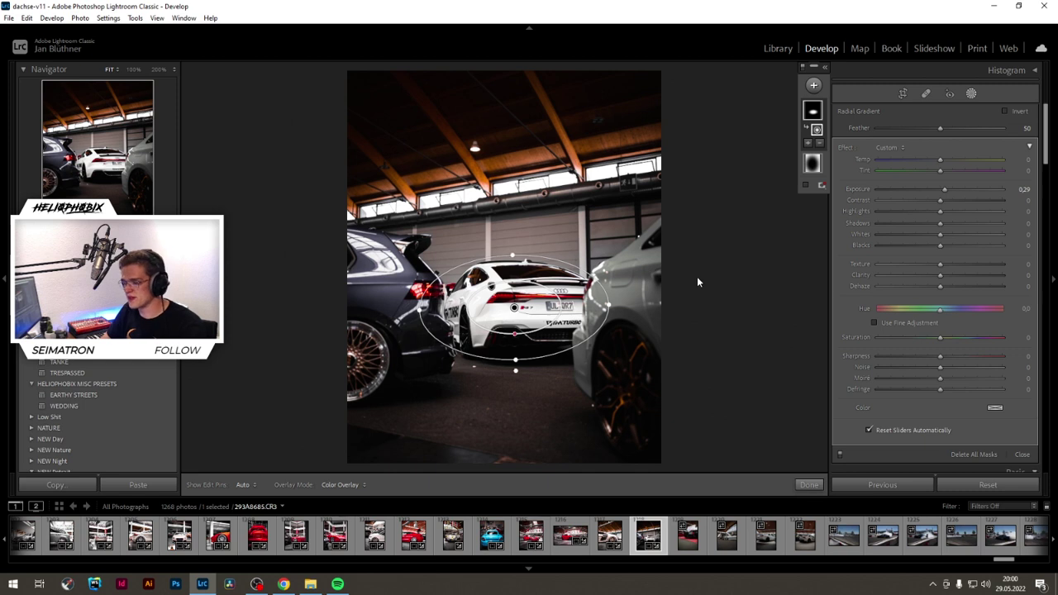
Step: Set the white car mask's exposure to 0.67, highlights to -19 and shadows to 34, and narrow the ellipse slightly
{"action": "left_click_drag", "start_coordinate": [945, 191], "coordinate": [927, 214]}
{"action": "left_click_drag", "start_coordinate": [930, 212], "coordinate": [952, 188]}
{"action": "left_click_drag", "start_coordinate": [517, 312], "coordinate": [515, 312]}
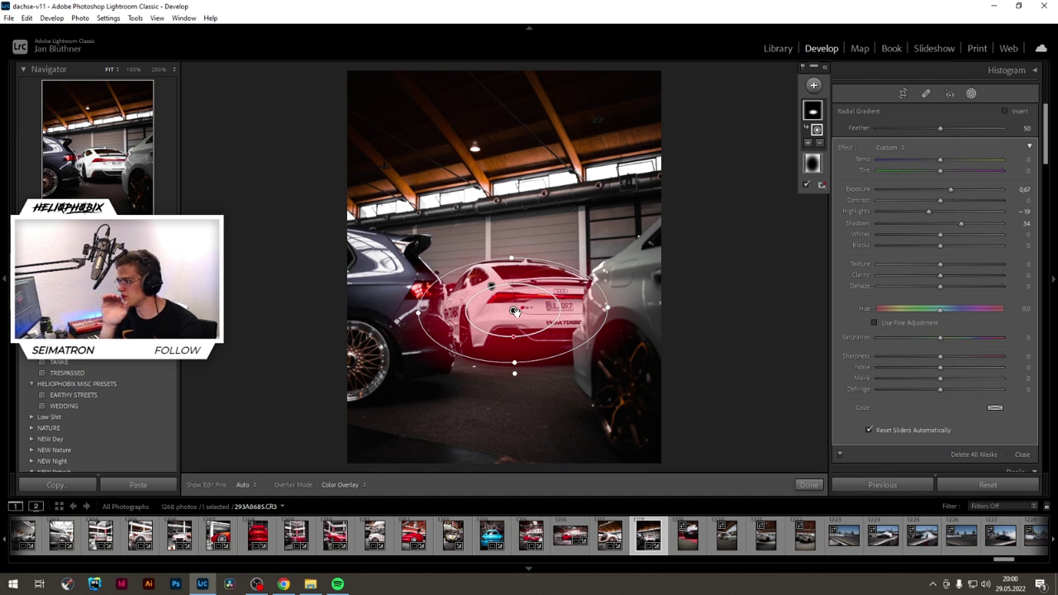
{"action": "left_click_drag", "start_coordinate": [608, 308], "coordinate": [602, 306]}
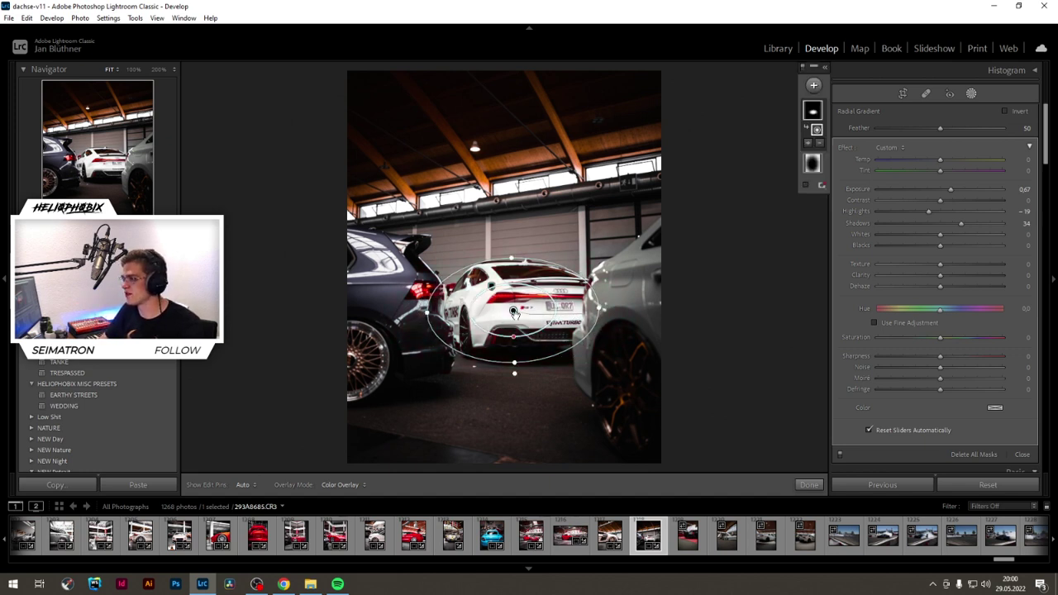
{"action": "left_click_drag", "start_coordinate": [517, 316], "coordinate": [515, 317]}
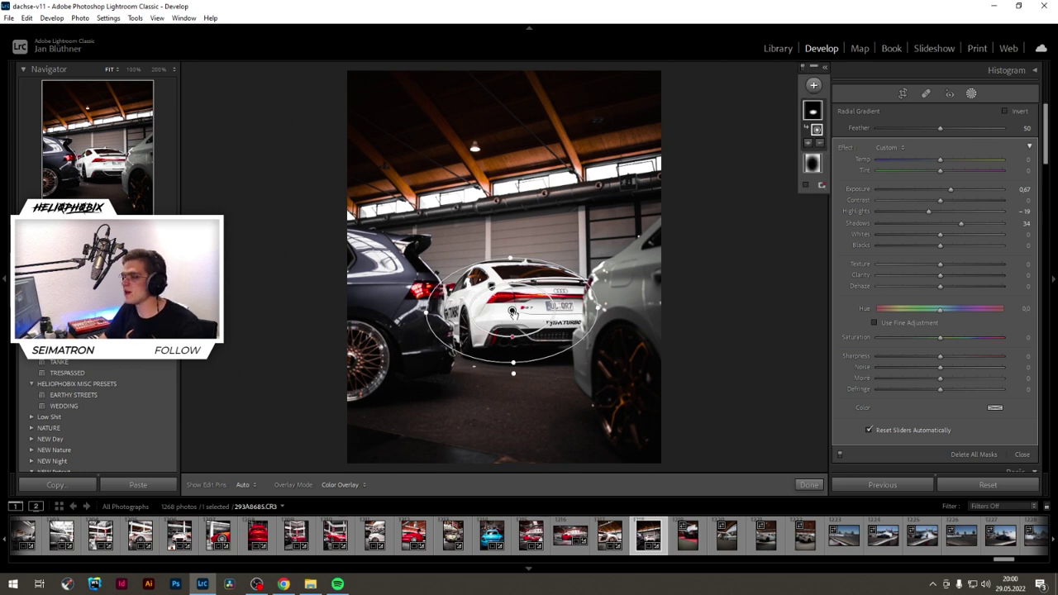
Step: Widen the inverted radial gradient mask beyond the photo's sides, lower its upper edge and recentre it on the white car
{"action": "left_click", "coordinate": [491, 287]}
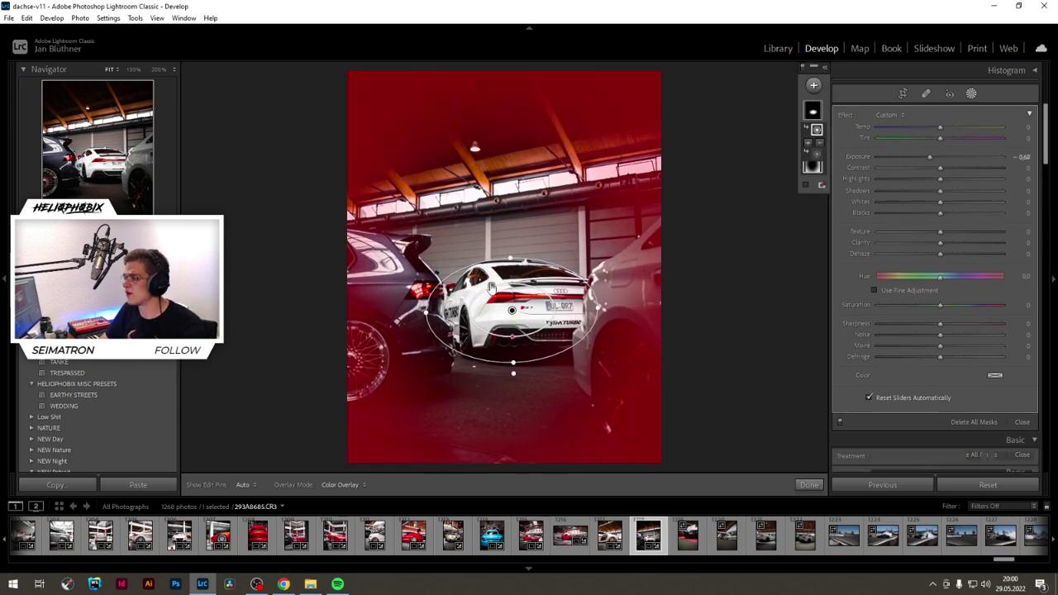
{"action": "left_click_drag", "start_coordinate": [491, 287], "coordinate": [501, 298]}
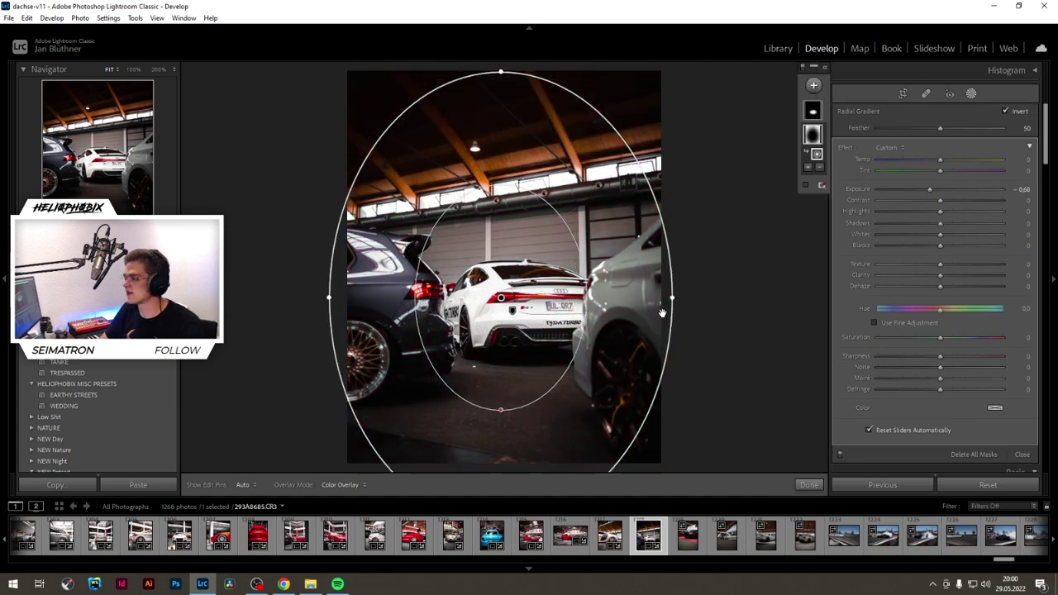
{"action": "left_click_drag", "start_coordinate": [674, 297], "coordinate": [826, 298]}
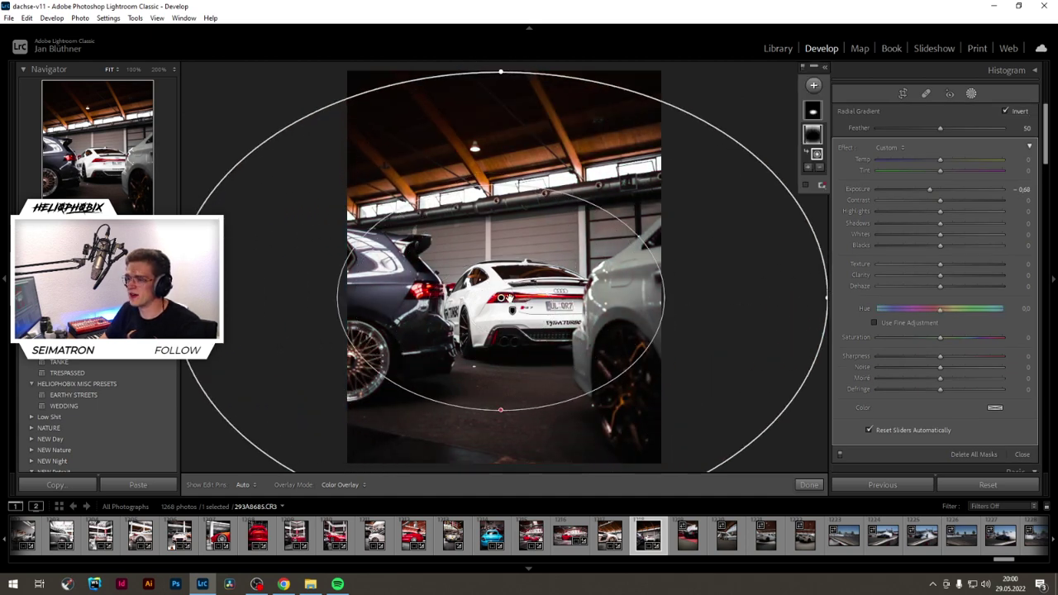
{"action": "mouse_move", "coordinate": [515, 298]}
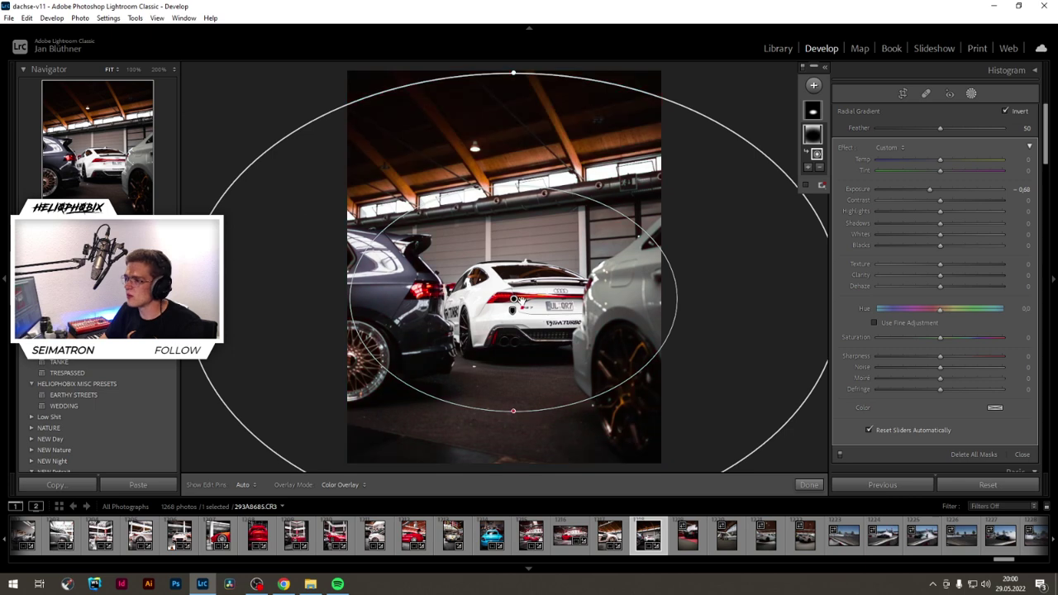
{"action": "left_click_drag", "start_coordinate": [515, 298], "coordinate": [456, 298]}
{"action": "left_click_drag", "start_coordinate": [780, 300], "coordinate": [720, 299]}
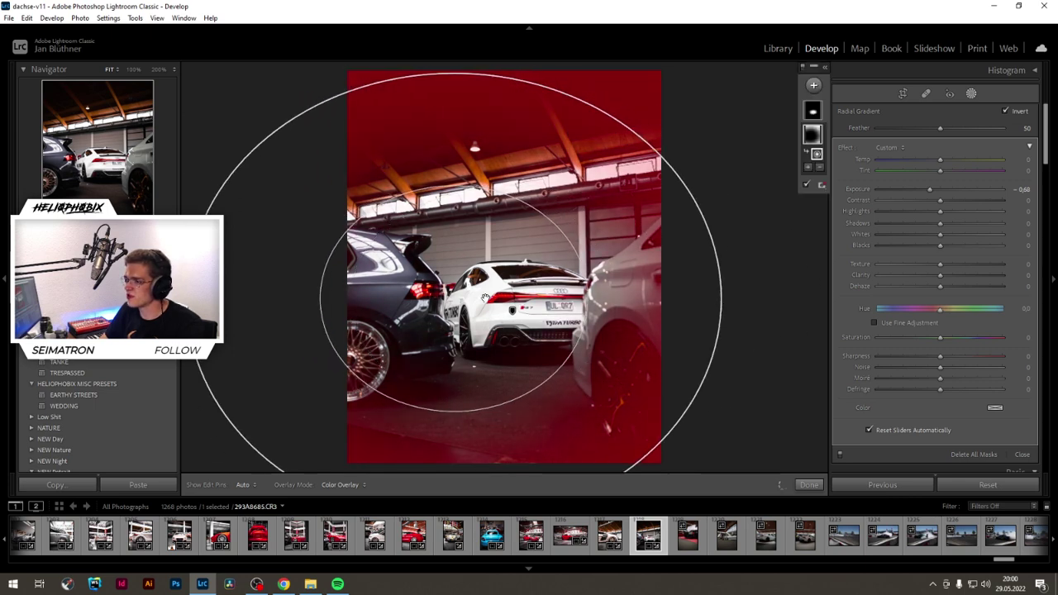
{"action": "left_click_drag", "start_coordinate": [455, 298], "coordinate": [512, 302]}
{"action": "left_click_drag", "start_coordinate": [514, 78], "coordinate": [515, 110]}
{"action": "left_click_drag", "start_coordinate": [508, 284], "coordinate": [509, 295]}
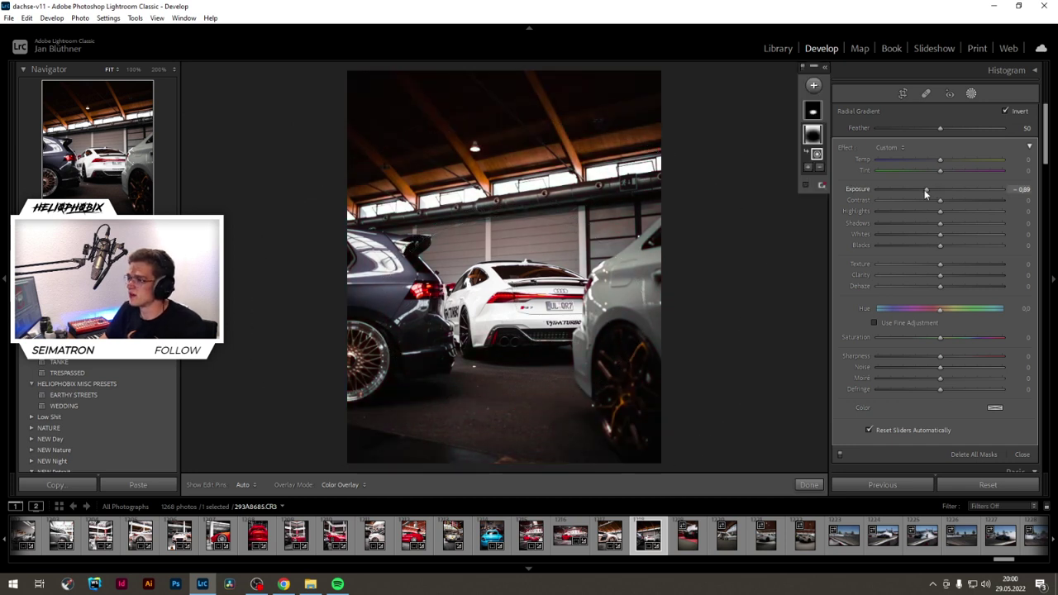
Step: Set the inverted radial mask's exposure to -0.88 and saturation to -27, and finish masking
{"action": "left_click_drag", "start_coordinate": [929, 191], "coordinate": [926, 191]}
{"action": "left_click_drag", "start_coordinate": [940, 337], "coordinate": [886, 336]}
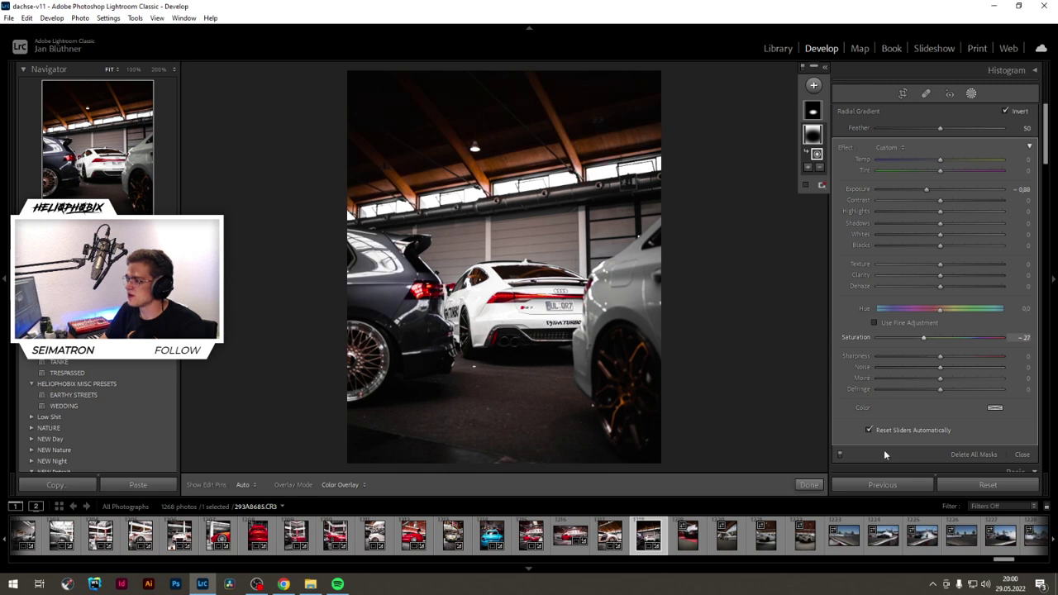
{"action": "left_click", "coordinate": [808, 485]}
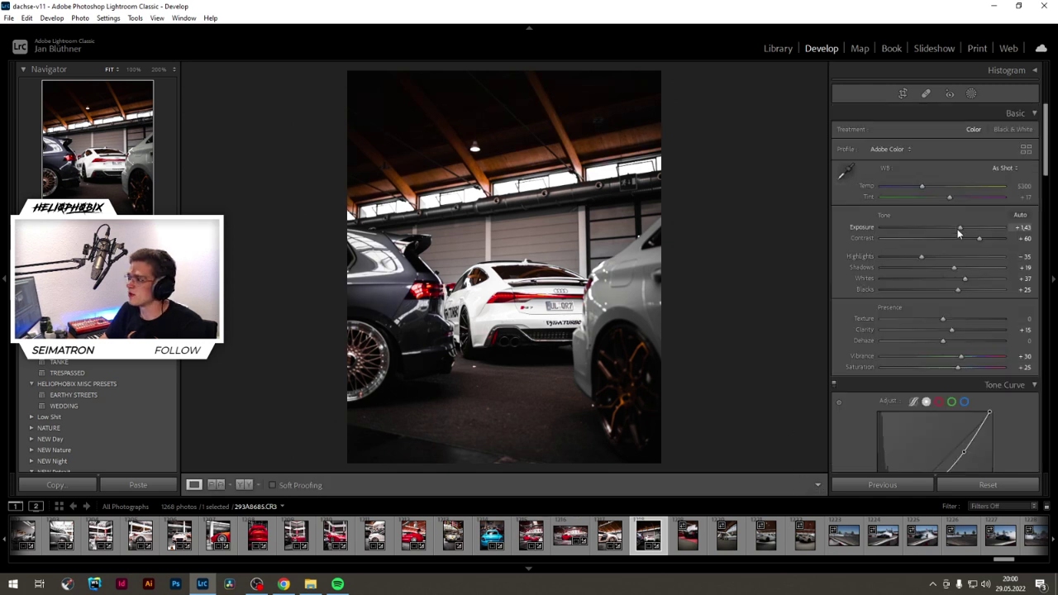
Step: Set the photo's highlights to -42 and shadows to +36, and tighten the 4 x 5 / 8 x 10 crop around the white car
{"action": "left_click_drag", "start_coordinate": [955, 270], "coordinate": [963, 273]}
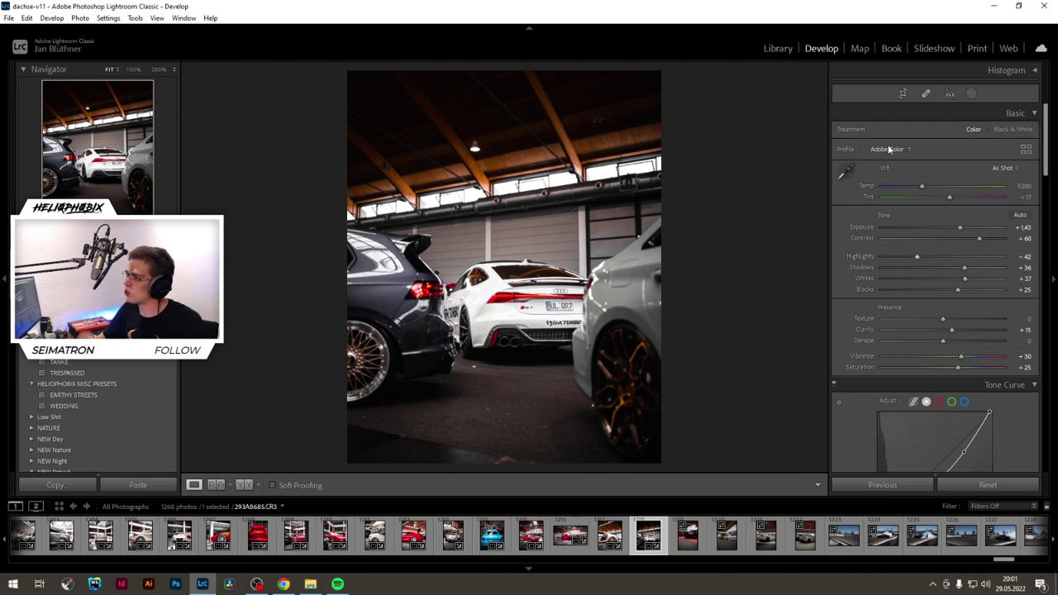
{"action": "left_click", "coordinate": [903, 94]}
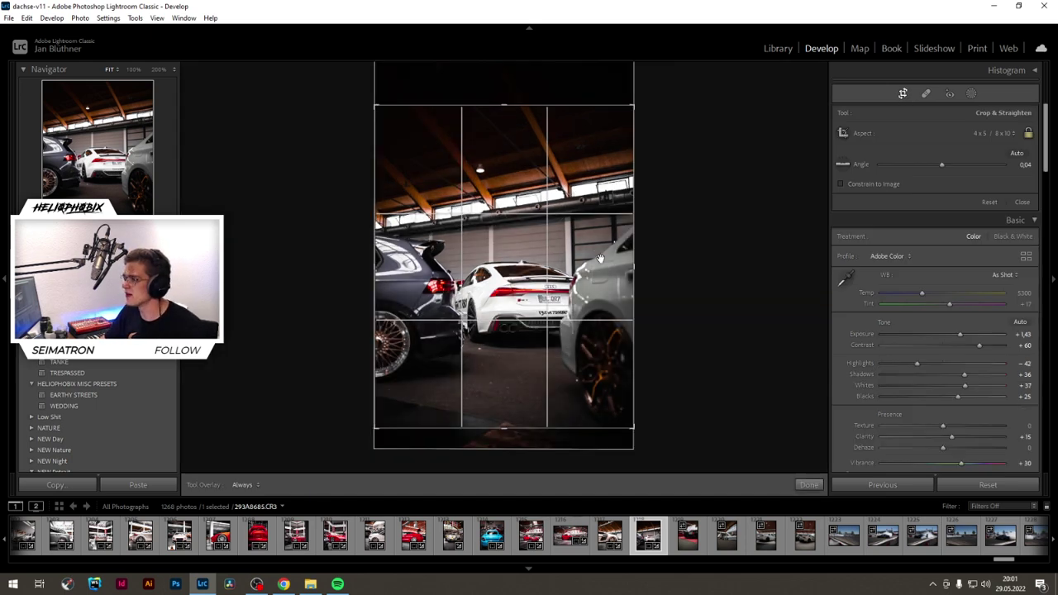
{"action": "left_click_drag", "start_coordinate": [619, 256], "coordinate": [544, 263]}
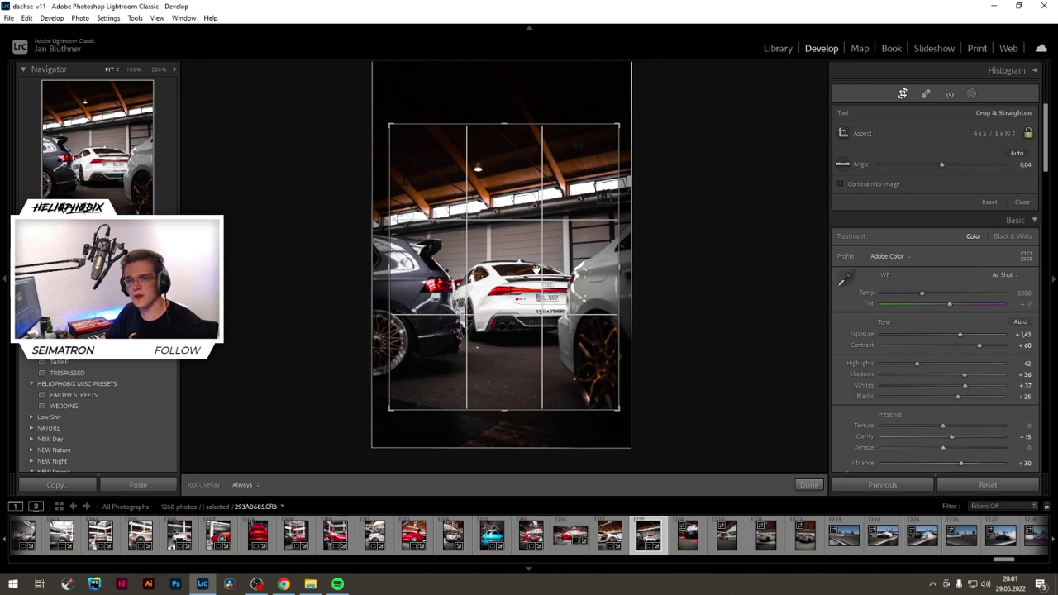
{"action": "left_click_drag", "start_coordinate": [616, 267], "coordinate": [554, 294]}
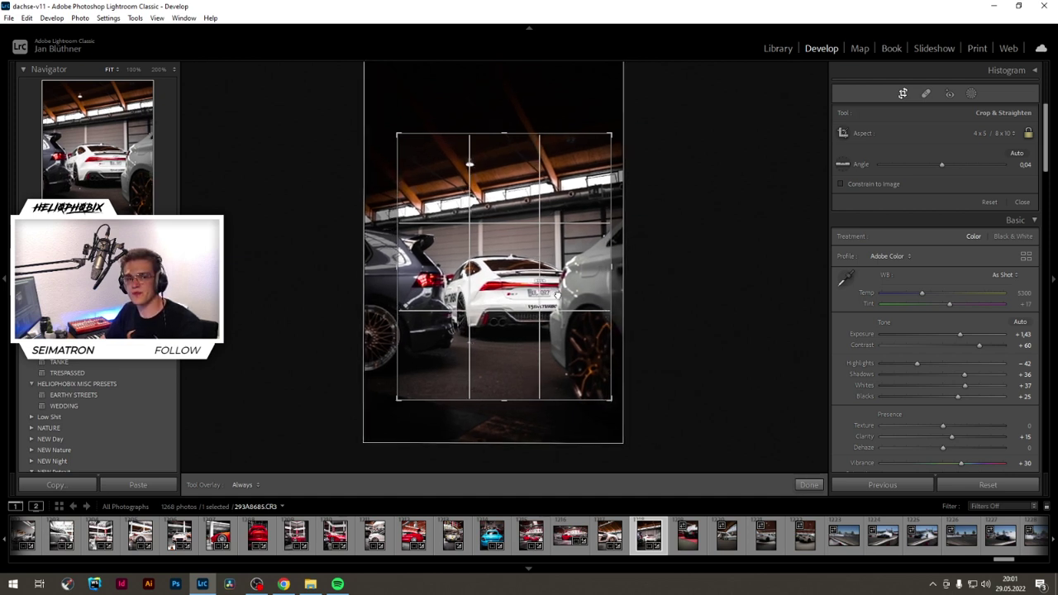
{"action": "key", "text": "Return"}
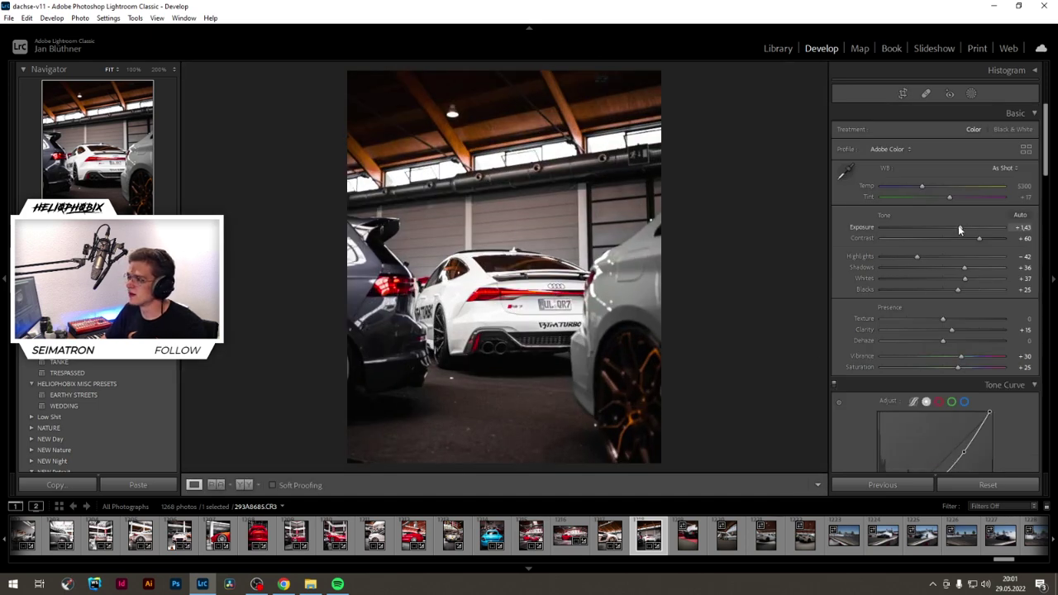
Step: Set the photo's exposure to +1.52 and highlights to -52
{"action": "left_click_drag", "start_coordinate": [959, 227], "coordinate": [961, 227]}
{"action": "left_click_drag", "start_coordinate": [916, 256], "coordinate": [908, 256]}
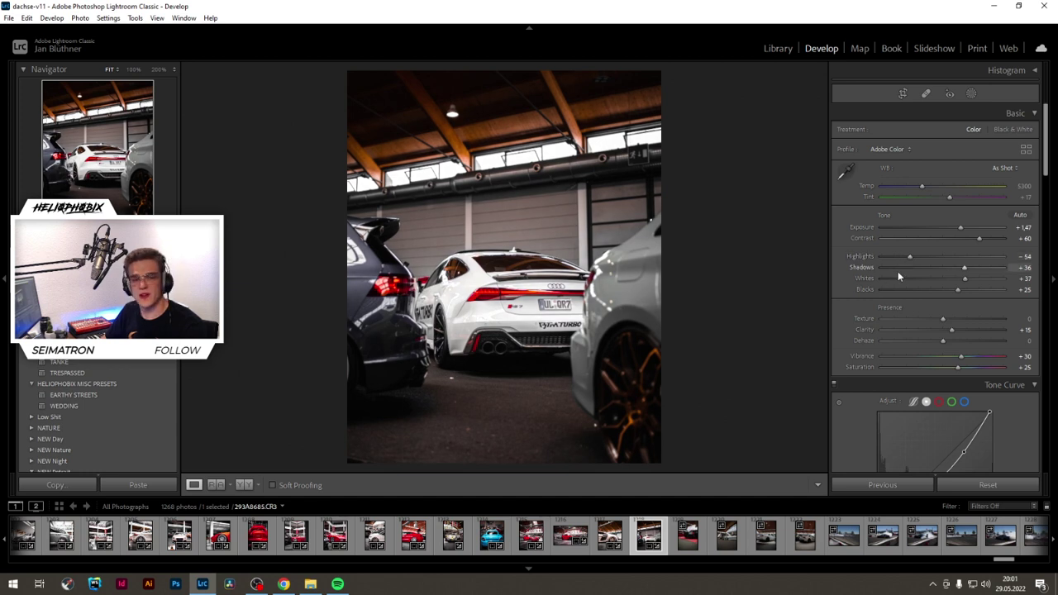
{"action": "left_click_drag", "start_coordinate": [911, 258], "coordinate": [912, 257]}
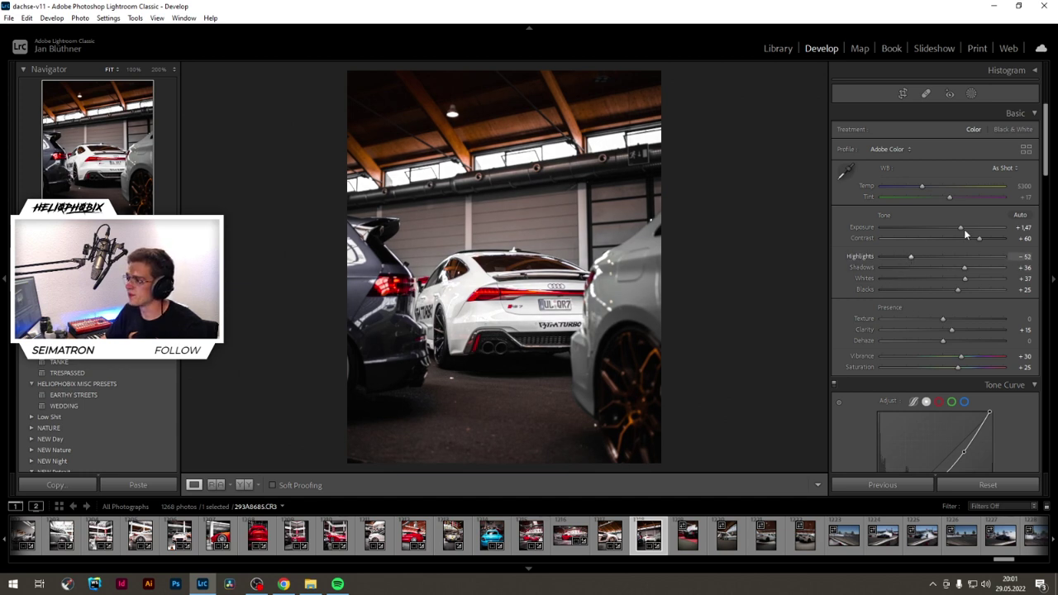
{"action": "left_click_drag", "start_coordinate": [963, 226], "coordinate": [964, 227]}
Step: Add a radial gradient mask over the floor in the foreground with exposure -0.89 and clarity 5
{"action": "key", "text": "shift+w"}
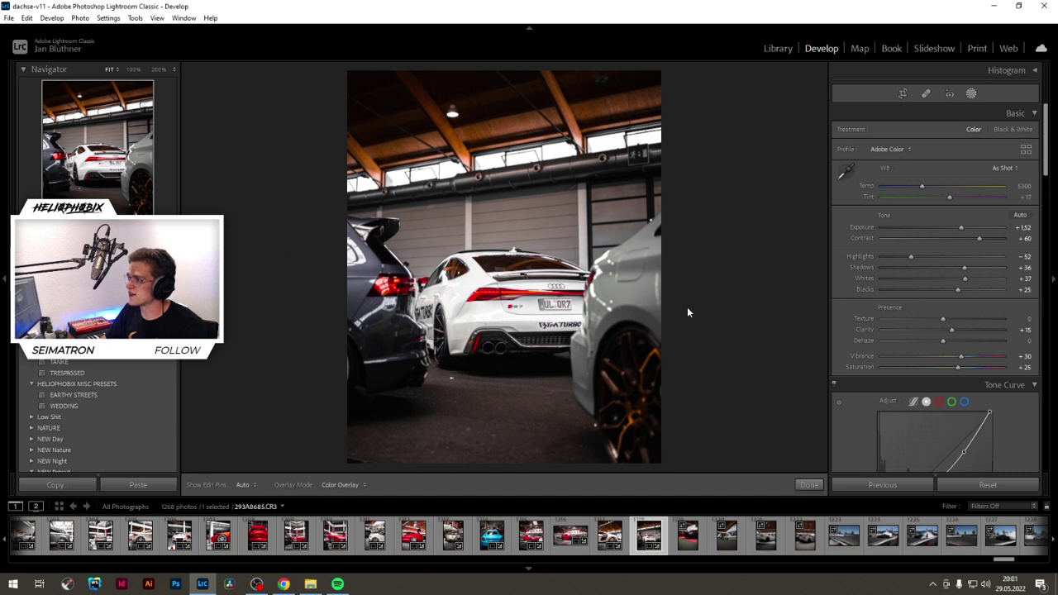
{"action": "left_click", "coordinate": [813, 88]}
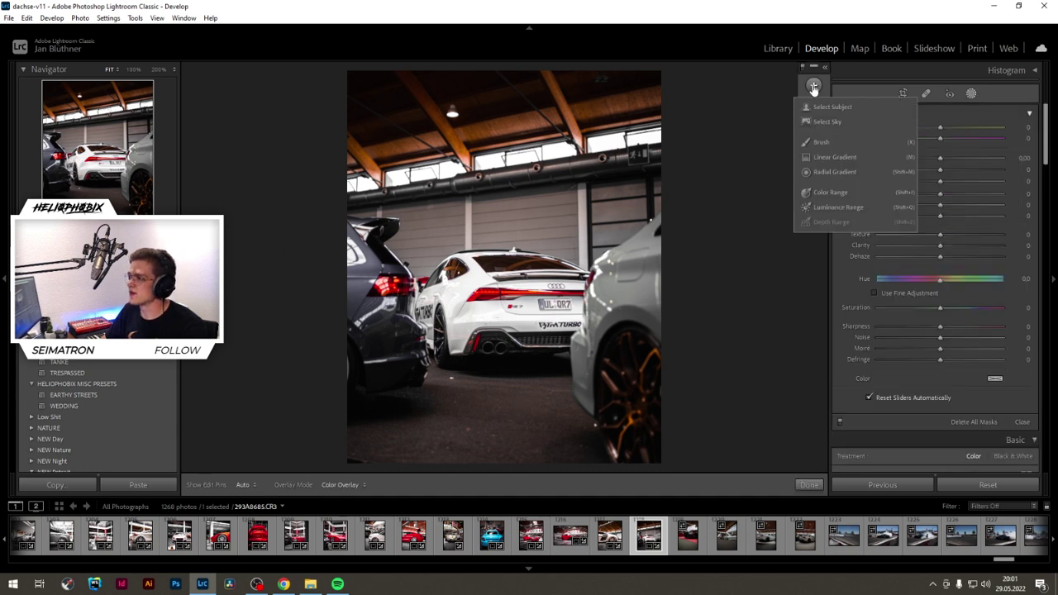
{"action": "left_click", "coordinate": [830, 172]}
{"action": "left_click_drag", "start_coordinate": [484, 401], "coordinate": [598, 468]}
{"action": "left_click_drag", "start_coordinate": [484, 402], "coordinate": [485, 438]}
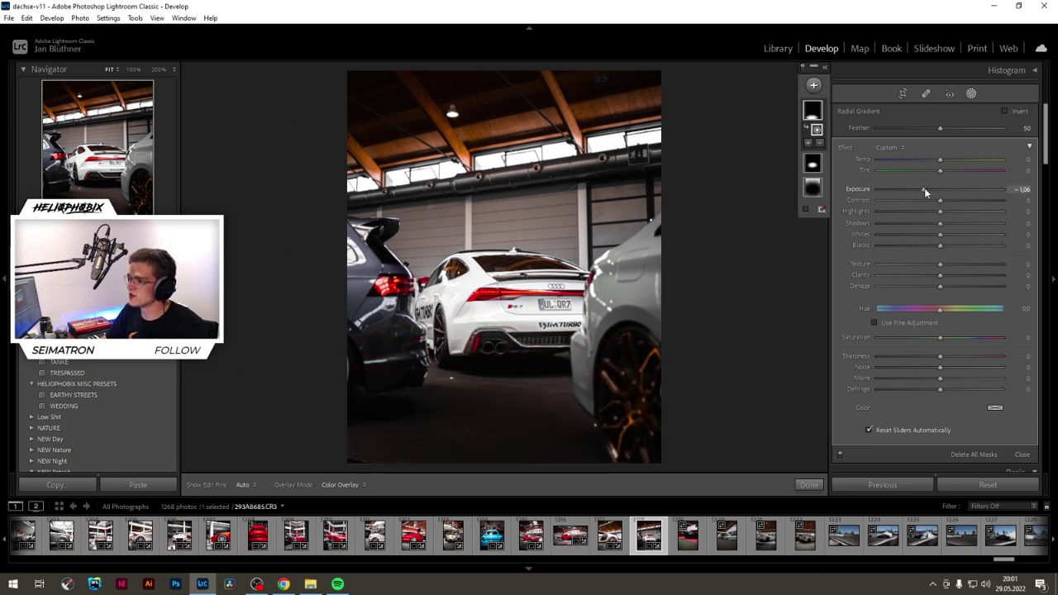
{"action": "left_click_drag", "start_coordinate": [924, 188], "coordinate": [931, 188]}
{"action": "mouse_move", "coordinate": [940, 276]}
{"action": "left_mouse_down"}
{"action": "mouse_move", "coordinate": [954, 277]}
{"action": "mouse_move", "coordinate": [943, 276]}
{"action": "left_mouse_up"}
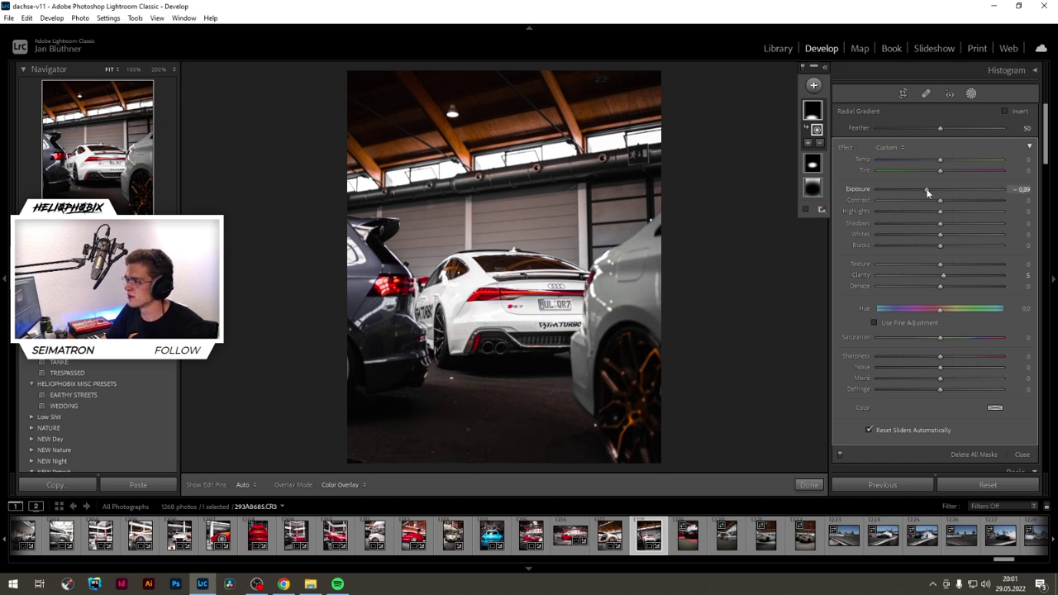
Step: Fine-tune the floor mask's exposure, finish masking, and set the photo's exposure to +1.61
{"action": "left_click_drag", "start_coordinate": [927, 189], "coordinate": [925, 189]}
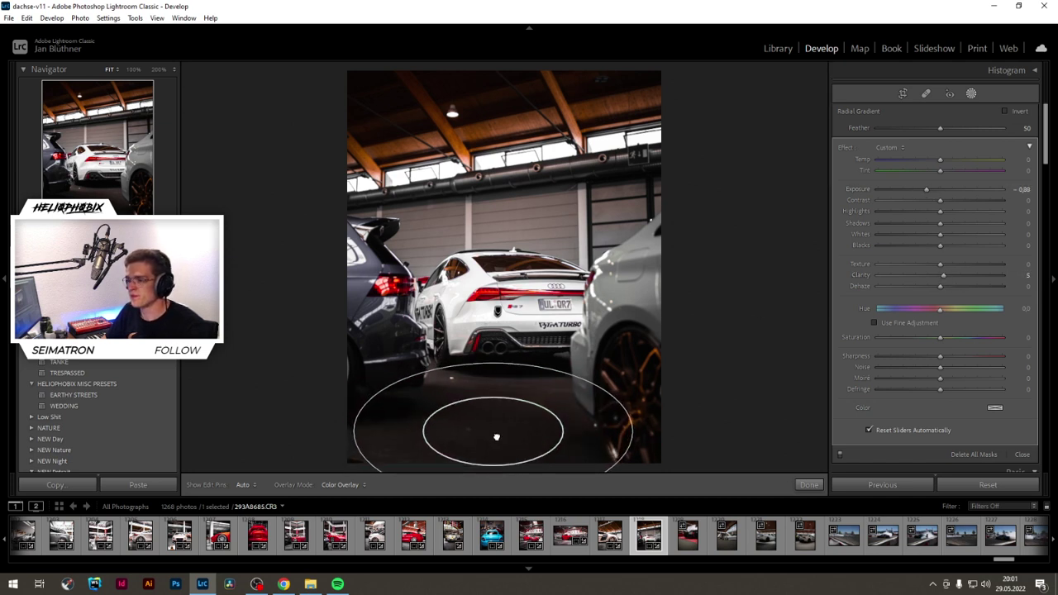
{"action": "left_click", "coordinate": [809, 485]}
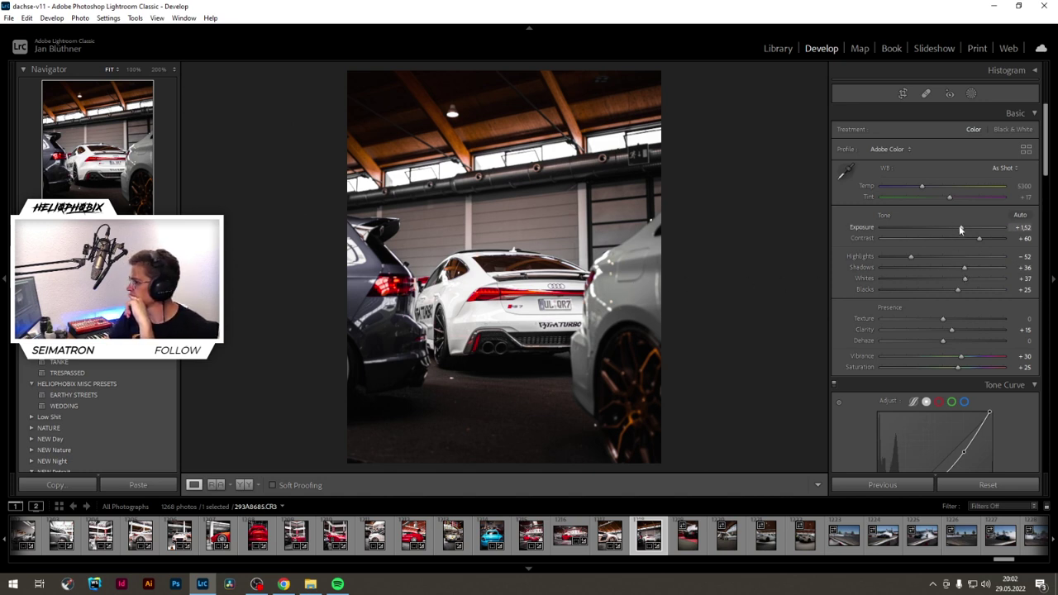
{"action": "left_click_drag", "start_coordinate": [960, 225], "coordinate": [961, 226]}
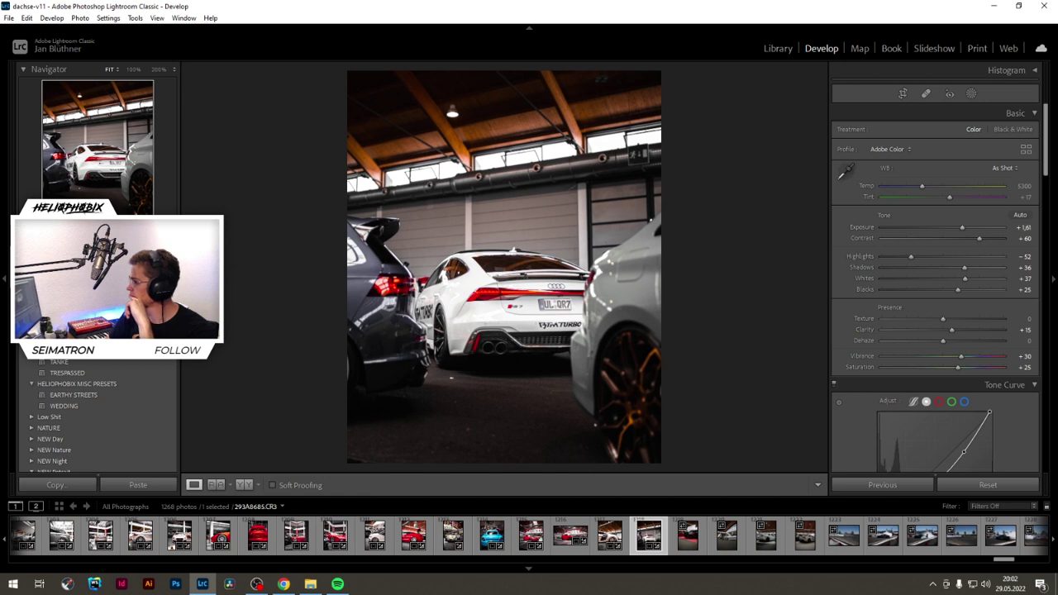
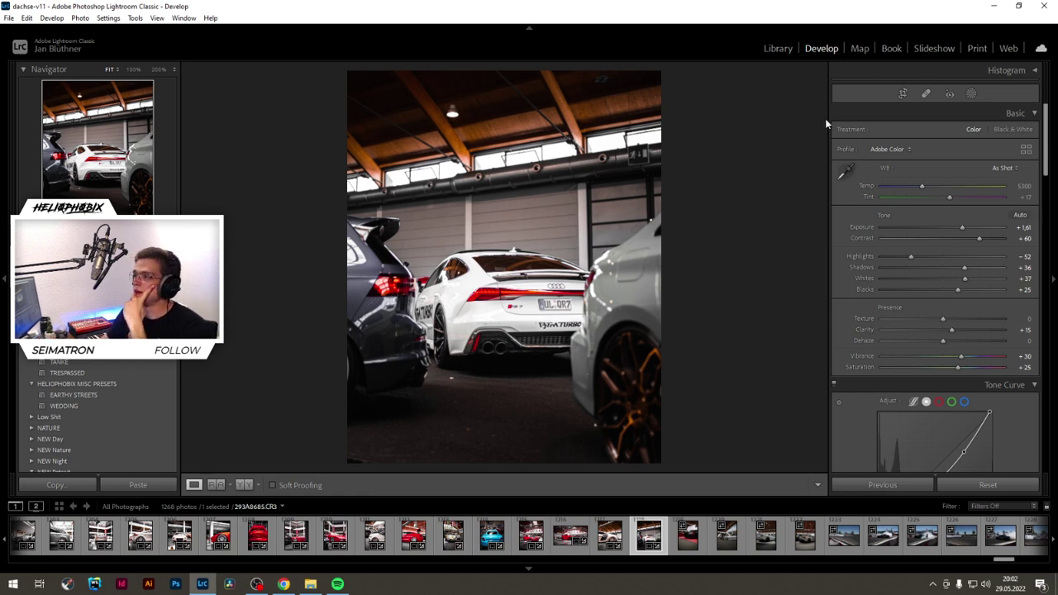
{"action": "key", "text": "r"}
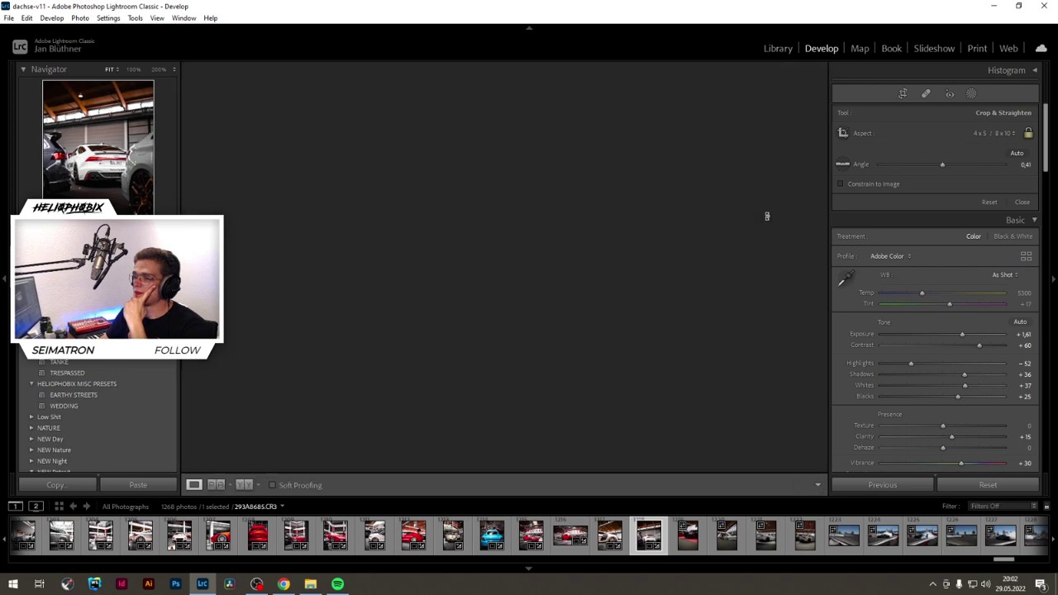
{"action": "key", "text": "r"}
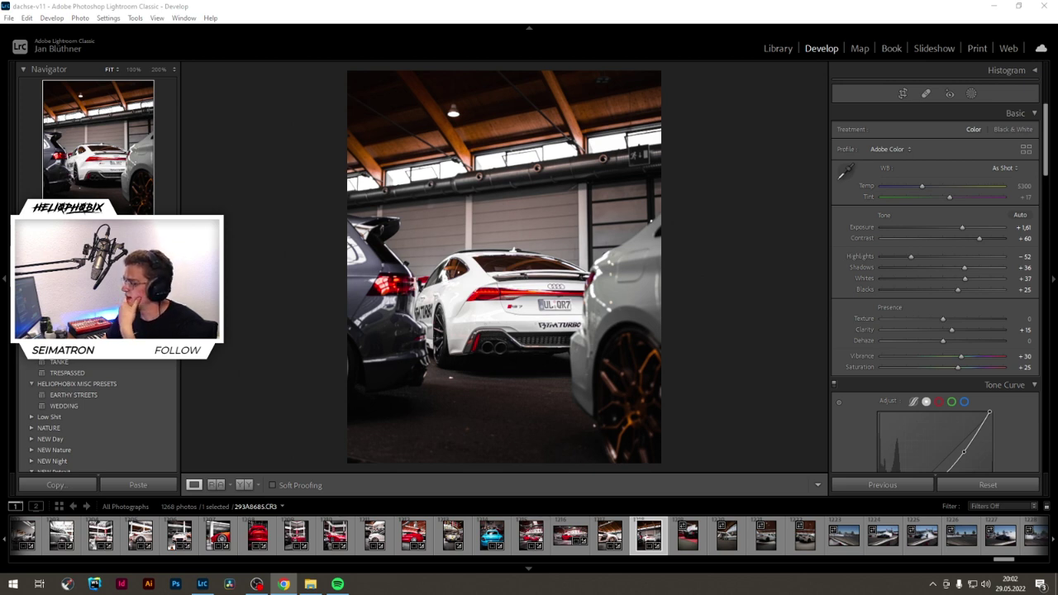
{"action": "key", "text": "alt+Tab"}
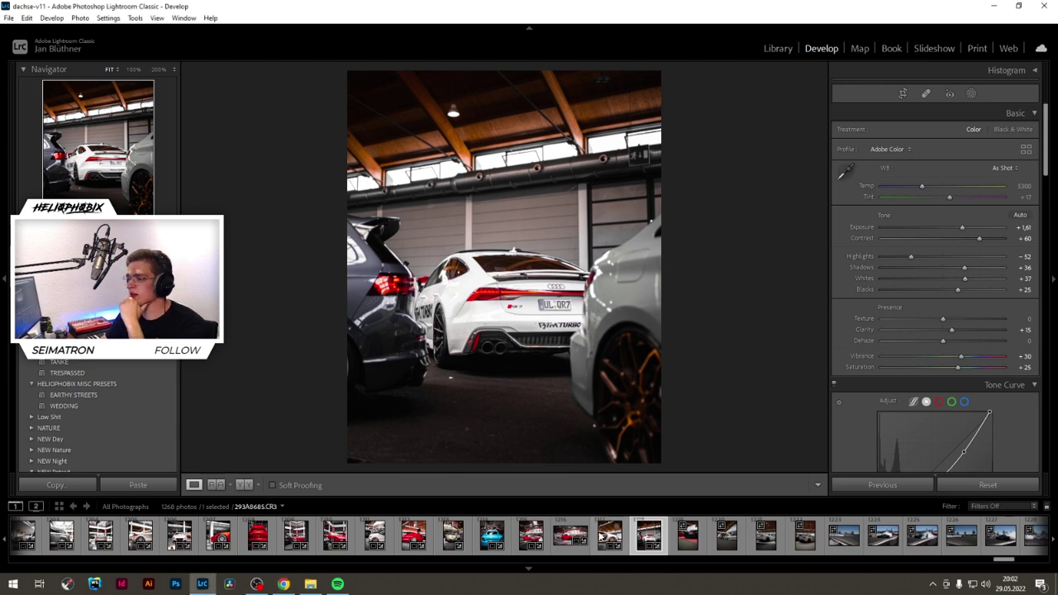
Step: Apply the EARTHY STREETS preset to the black race car photo and set its crop aspect to 4 x 5 / 8 x 10
{"action": "left_click", "coordinate": [685, 537]}
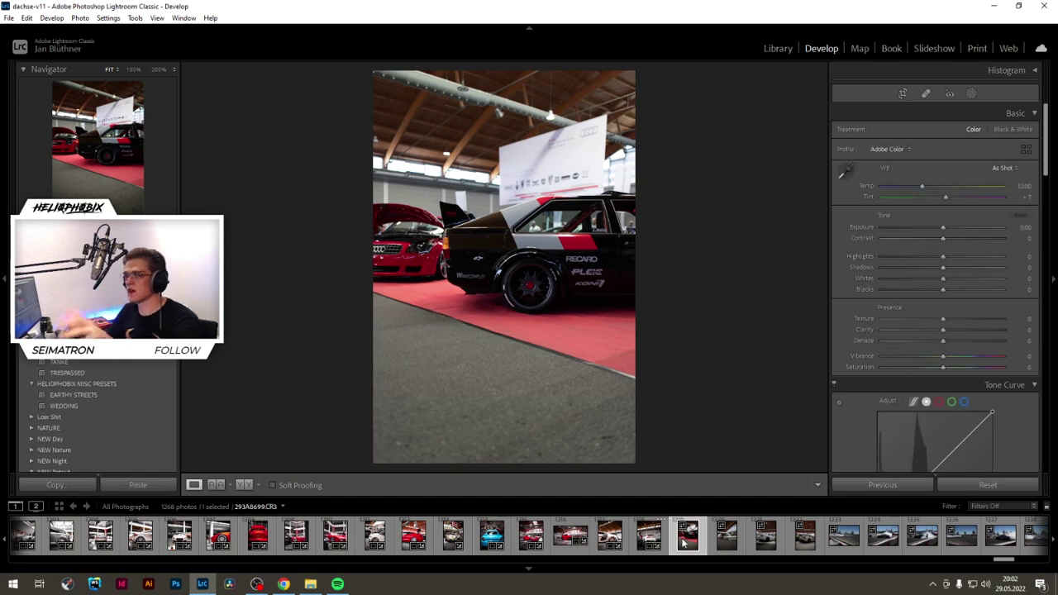
{"action": "left_click", "coordinate": [61, 395]}
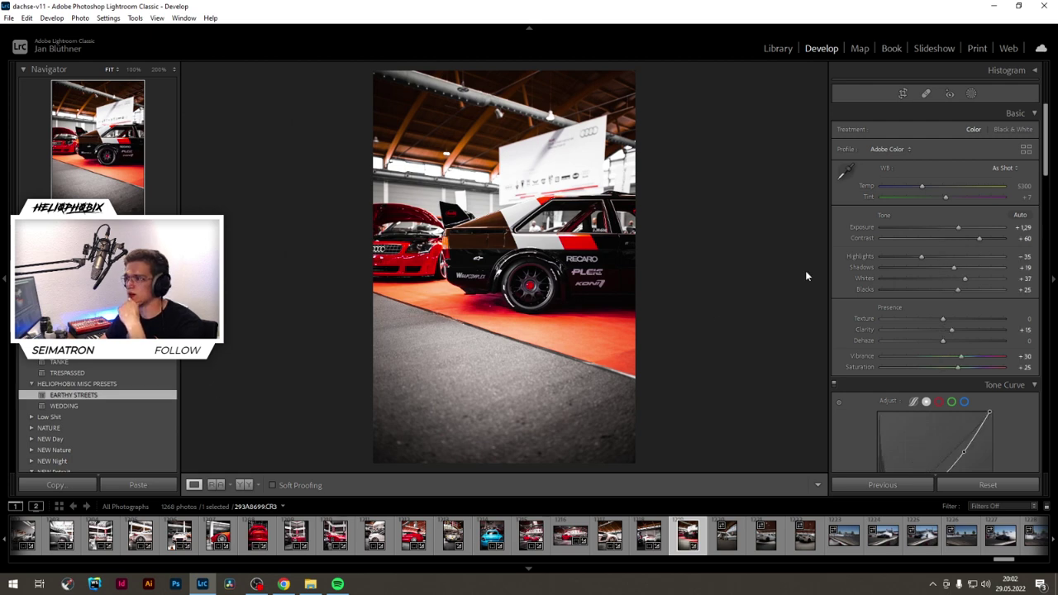
{"action": "left_click", "coordinate": [903, 93]}
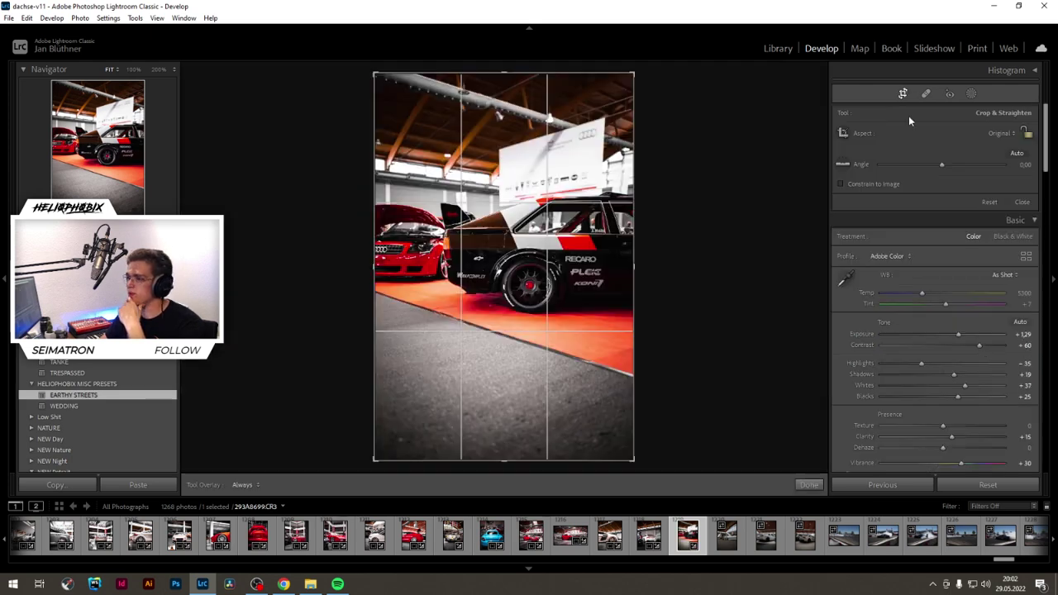
{"action": "left_click", "coordinate": [999, 134]}
{"action": "left_click", "coordinate": [951, 200]}
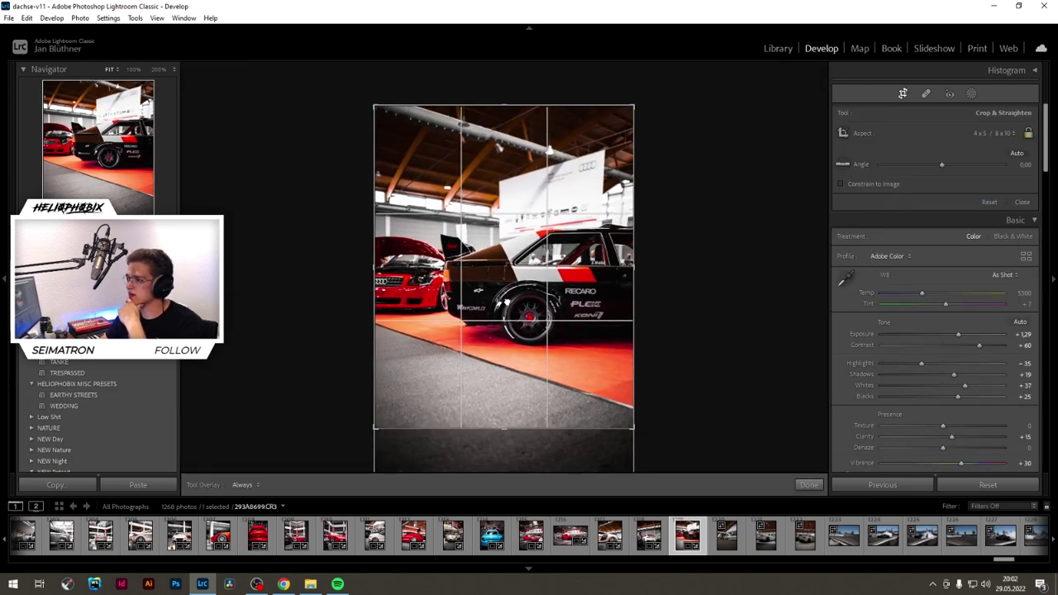
Step: Tighten the crop around the black race car, trimming the red car's side and the foreground floor, and apply it
{"action": "left_click_drag", "start_coordinate": [374, 291], "coordinate": [390, 291]}
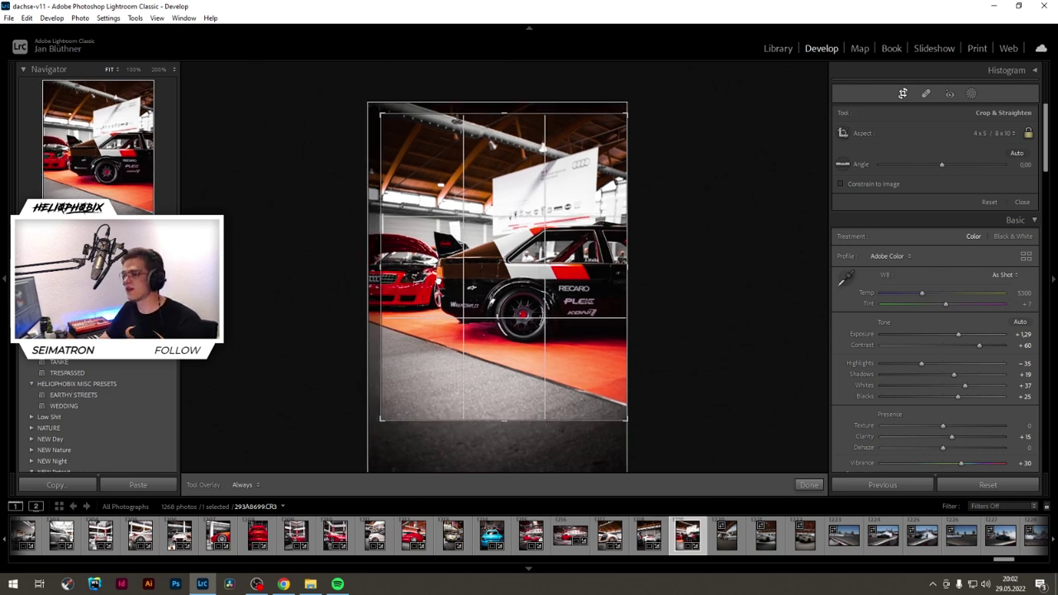
{"action": "left_click_drag", "start_coordinate": [382, 418], "coordinate": [385, 415]}
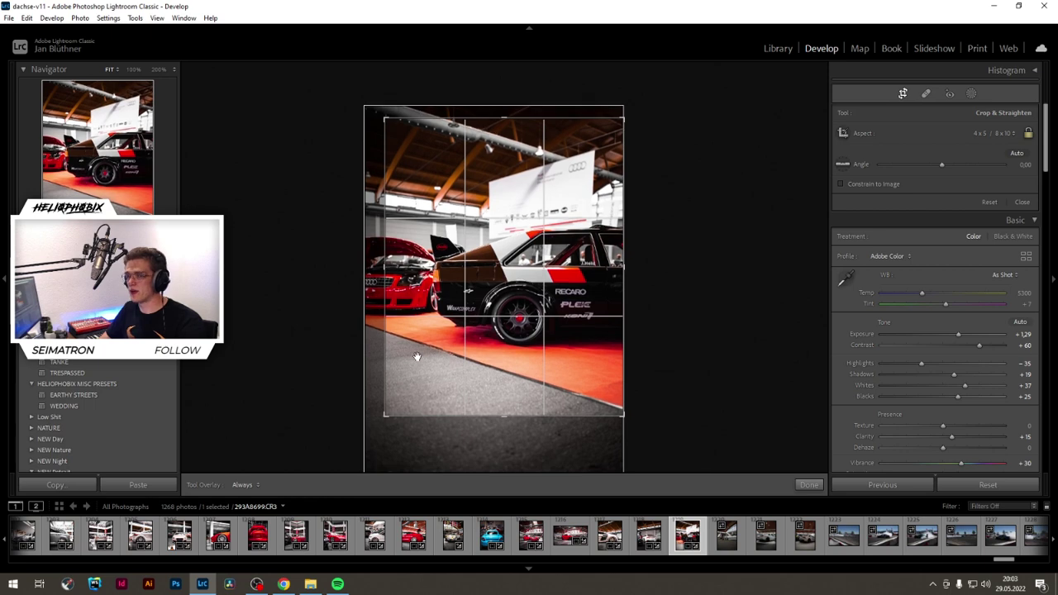
{"action": "key", "text": "Return"}
{"action": "left_click", "coordinate": [903, 93]}
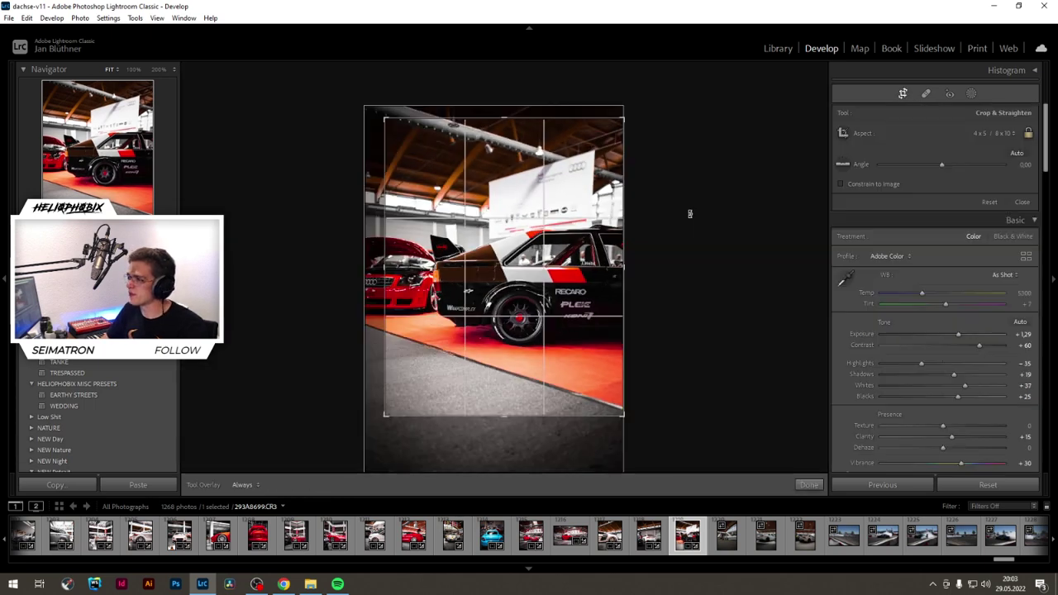
{"action": "left_click_drag", "start_coordinate": [612, 240], "coordinate": [612, 234]}
{"action": "key", "text": "Return"}
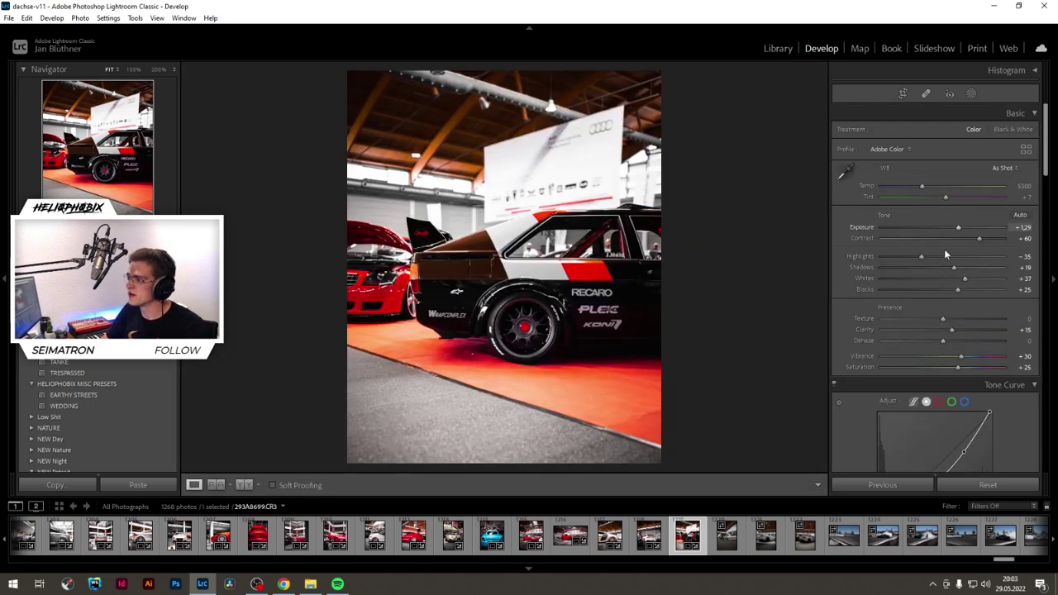
Step: Set the race car photo's vibrance to +21, saturation to +15, exposure to +1.02, contrast to +37 and shadows to +29
{"action": "left_click_drag", "start_coordinate": [955, 358], "coordinate": [950, 366]}
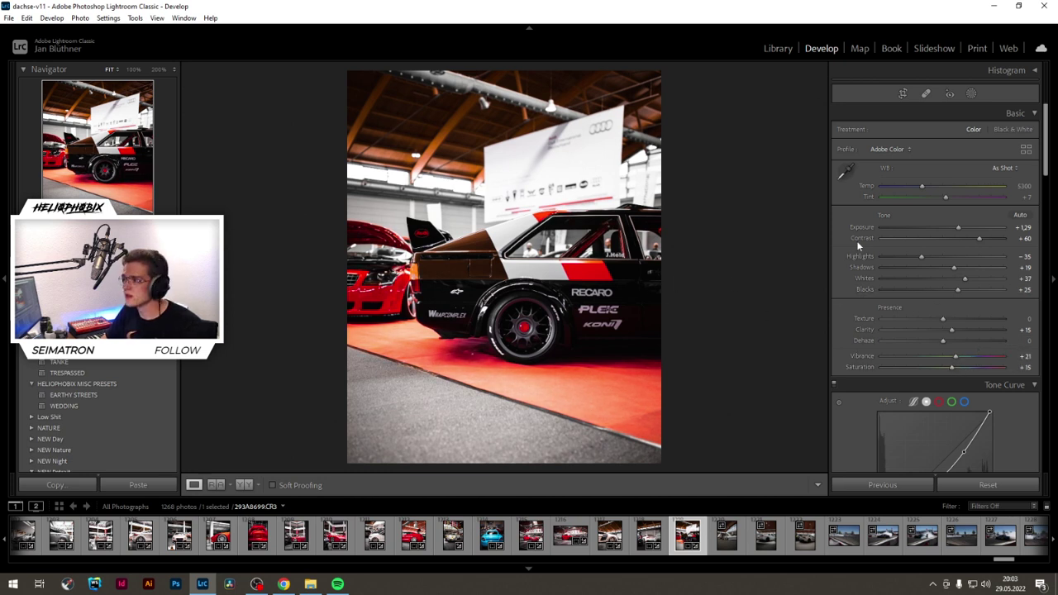
{"action": "left_click_drag", "start_coordinate": [958, 227], "coordinate": [956, 226]}
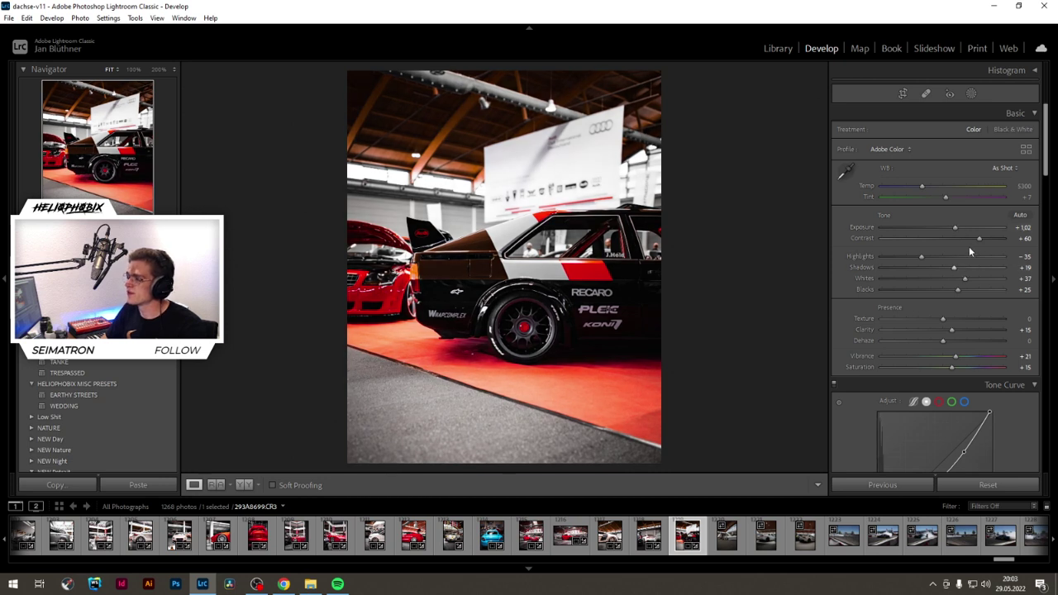
{"action": "left_click_drag", "start_coordinate": [954, 267], "coordinate": [957, 236]}
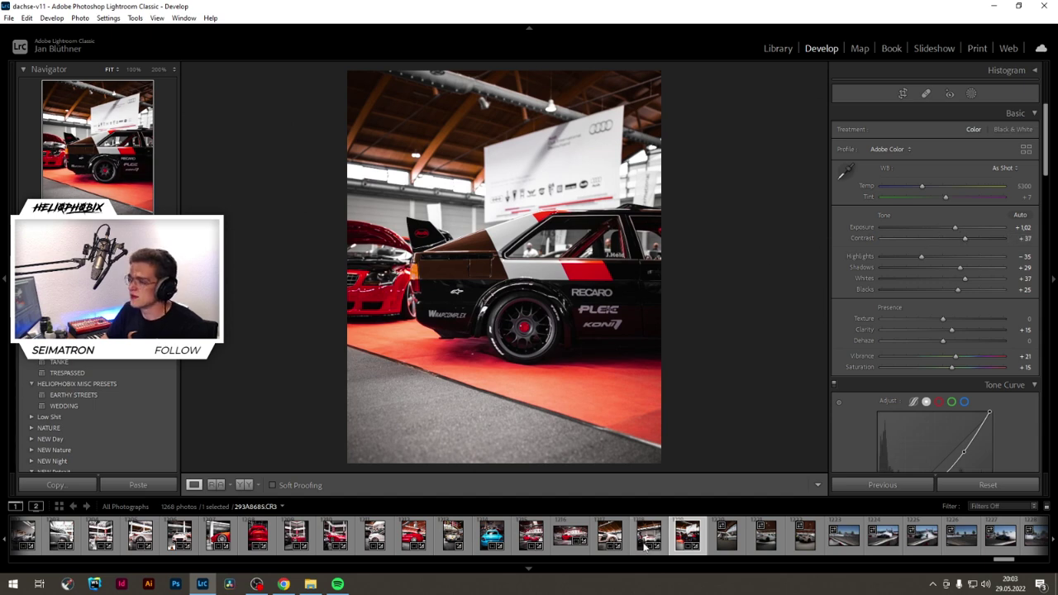
Step: Remove the black race car photo and apply the EARTHY STREETS preset to the following photo of the white convertible
{"action": "key", "text": "Delete"}
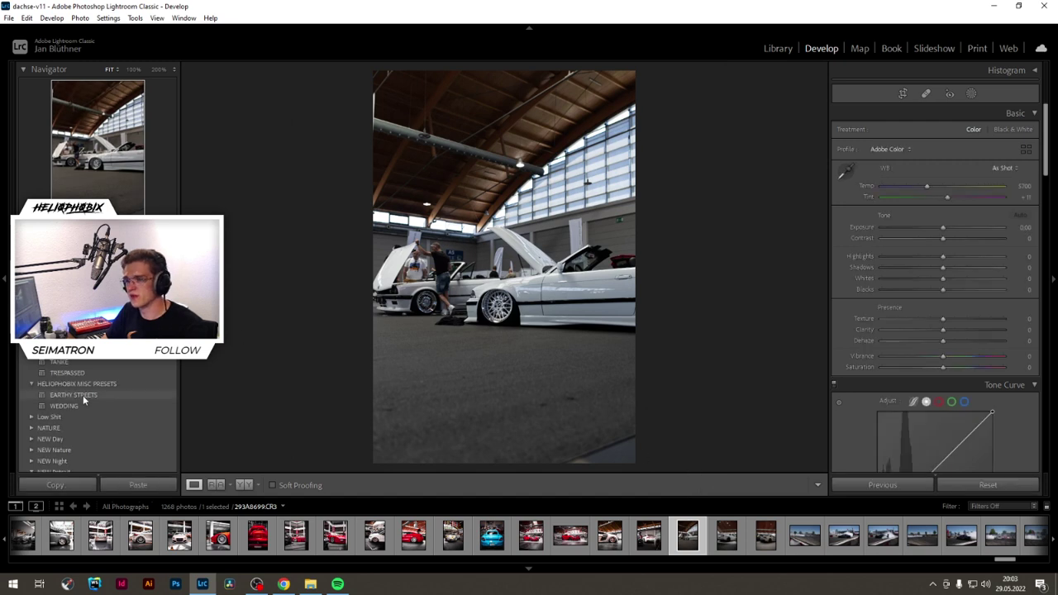
{"action": "left_click", "coordinate": [85, 395]}
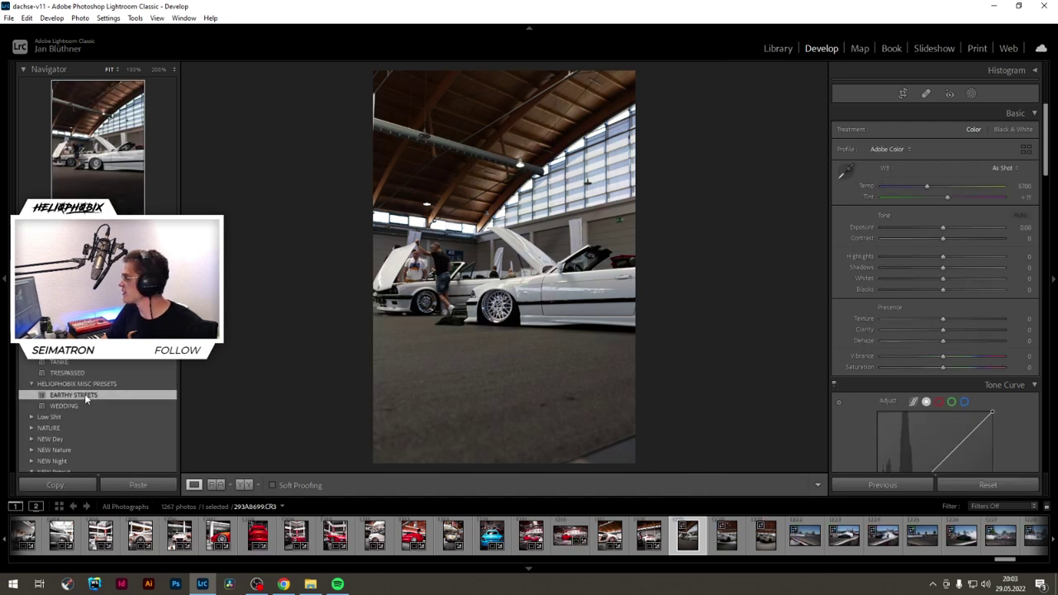
{"action": "left_click", "coordinate": [65, 396]}
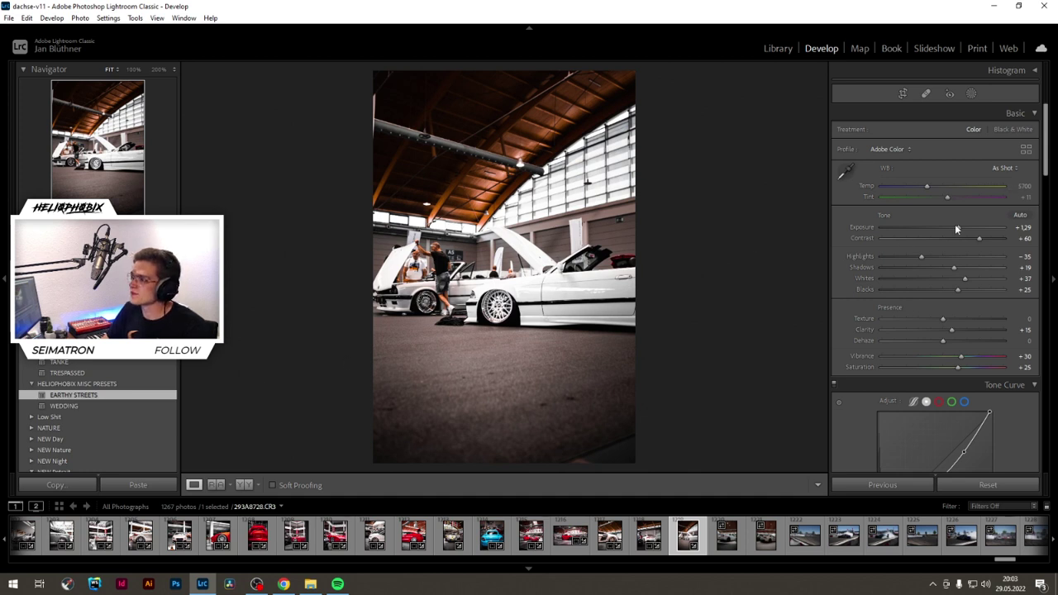
Step: Set the white convertible photo's exposure to +1.47 and its white balance temperature to 5348
{"action": "left_click_drag", "start_coordinate": [955, 224], "coordinate": [961, 225]}
{"action": "left_click_drag", "start_coordinate": [927, 185], "coordinate": [922, 188]}
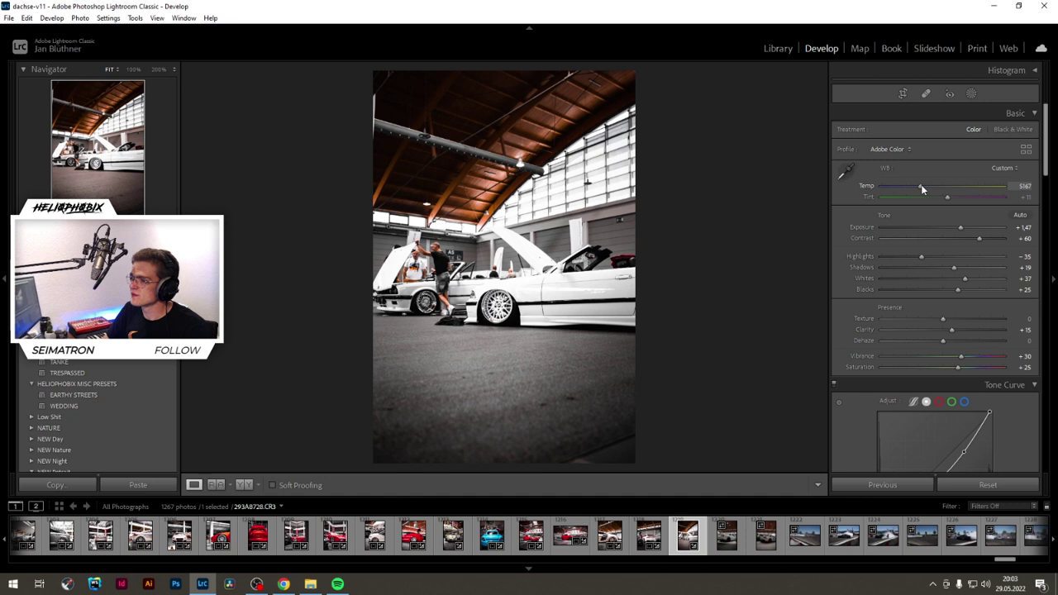
{"action": "left_click_drag", "start_coordinate": [921, 184], "coordinate": [925, 187]}
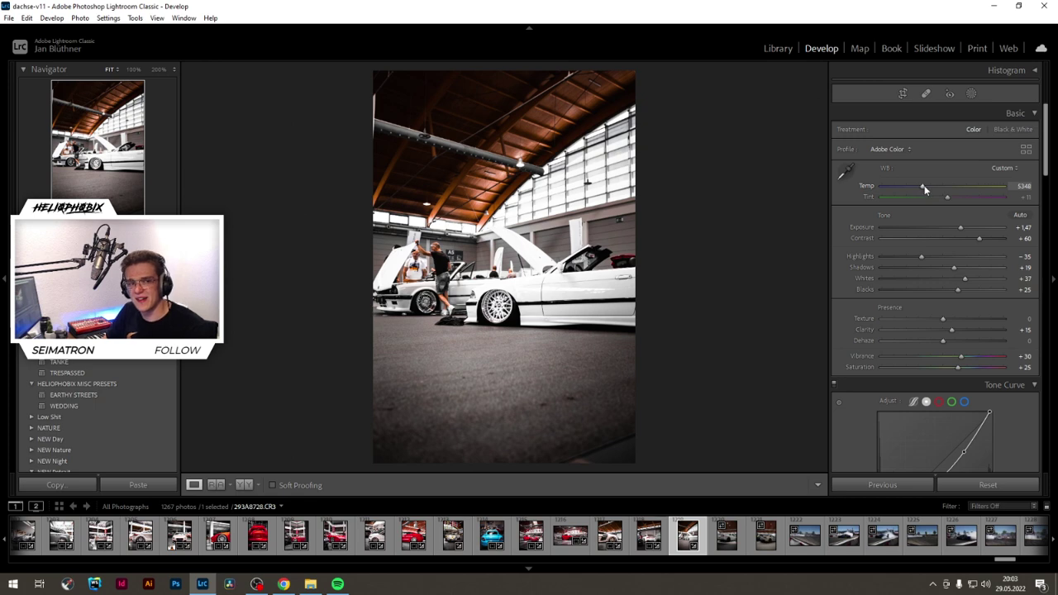
Step: Crop the photo to 4 x 5 / 8 x 10, tightened slightly around the white cars, and set the exposure to +1.24
{"action": "left_click", "coordinate": [903, 94]}
{"action": "left_click", "coordinate": [994, 133]}
{"action": "left_click", "coordinate": [928, 199]}
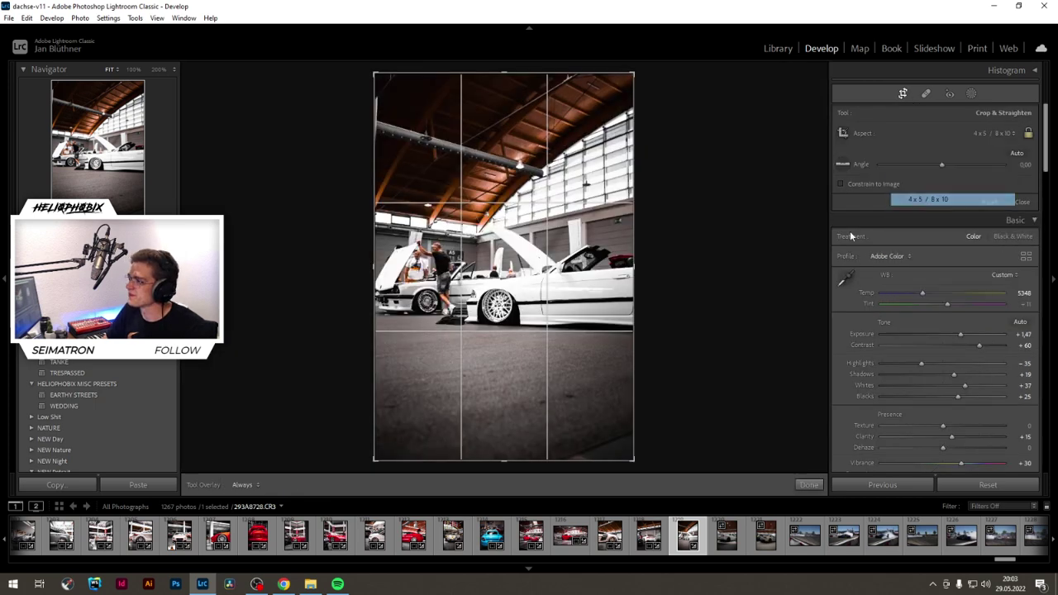
{"action": "key", "text": "Return"}
{"action": "left_click", "coordinate": [903, 94]}
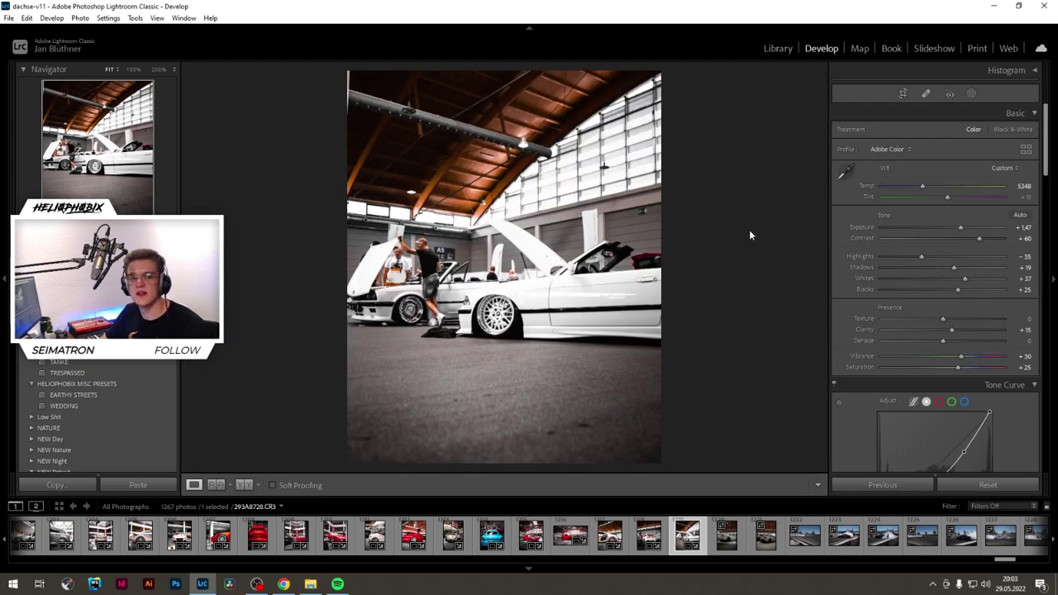
{"action": "left_click", "coordinate": [904, 94]}
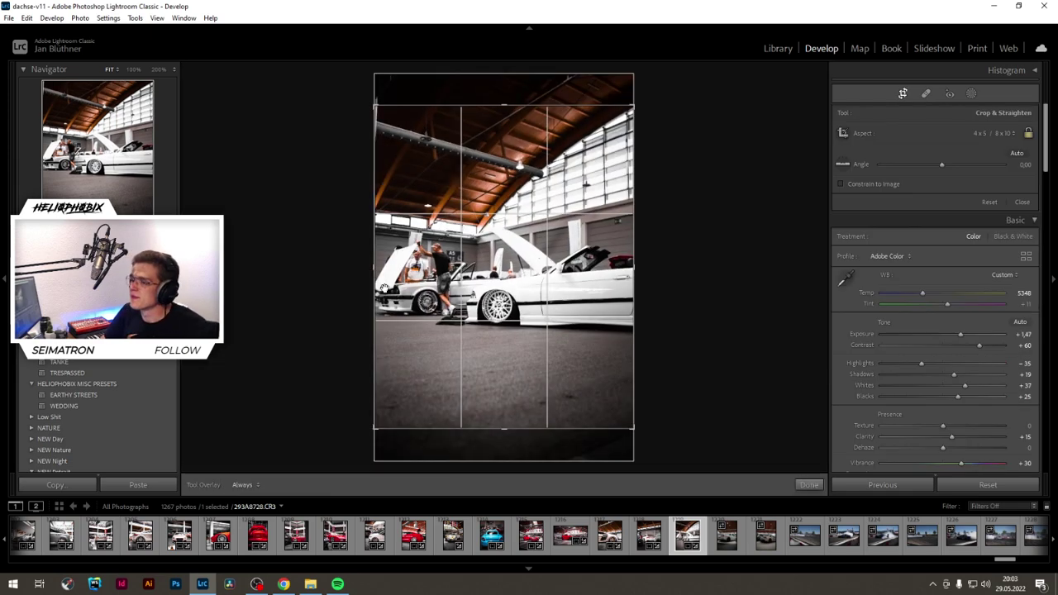
{"action": "key", "text": "Return"}
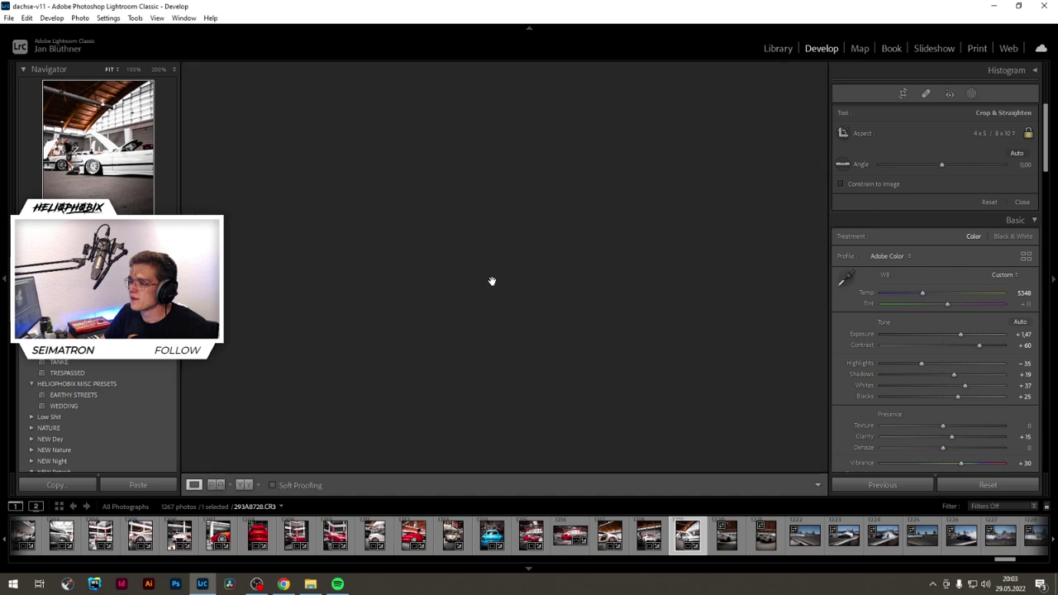
{"action": "left_click_drag", "start_coordinate": [960, 229], "coordinate": [959, 225]}
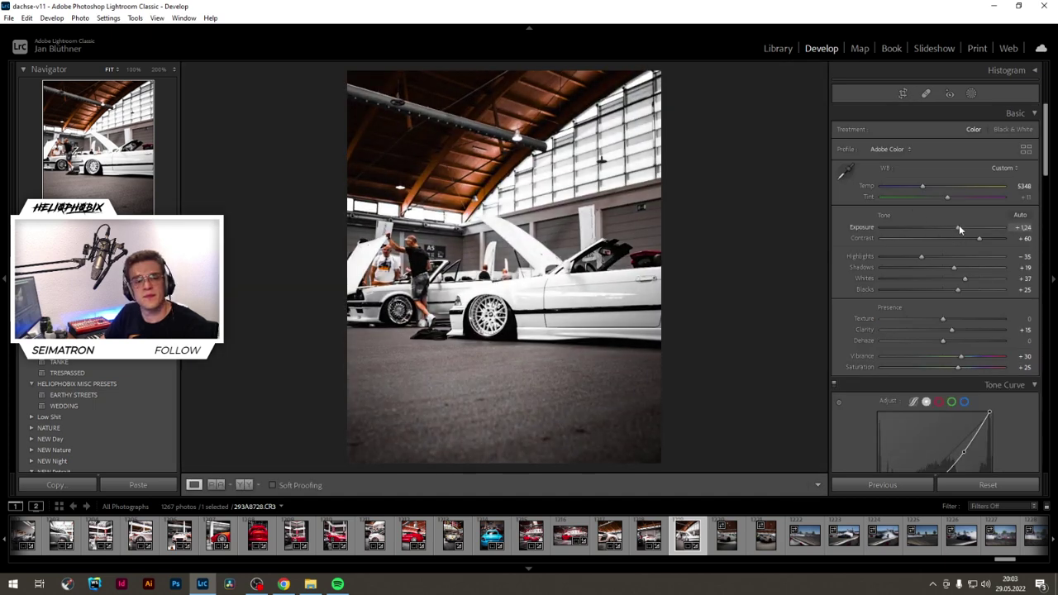
Step: Turn the brightening radial mask horizontal, resize it, and position it over the white convertible's body
{"action": "left_click", "coordinate": [972, 93]}
{"action": "left_click", "coordinate": [813, 111]}
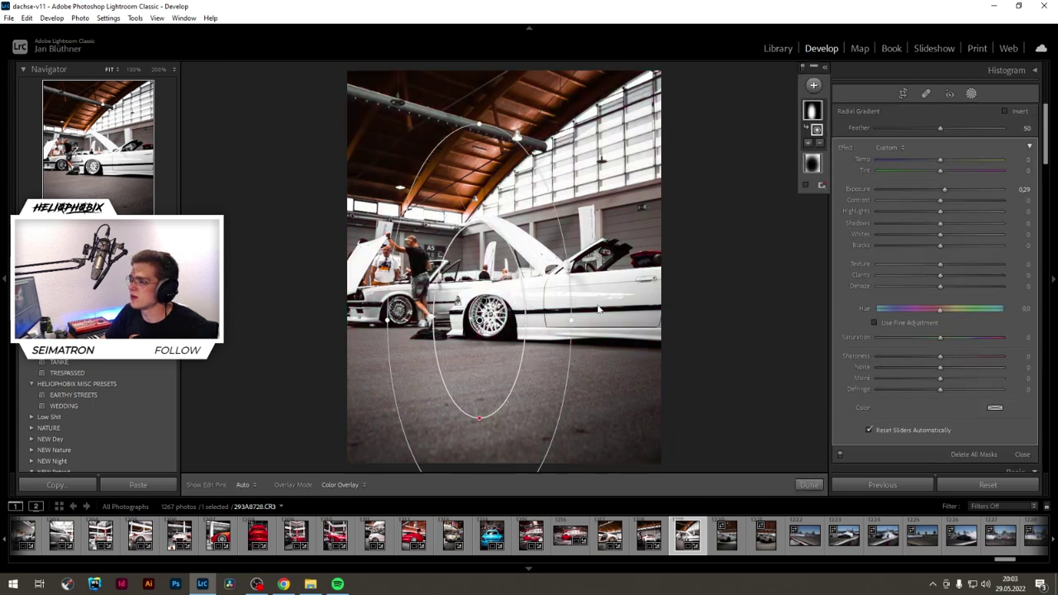
{"action": "left_click_drag", "start_coordinate": [600, 309], "coordinate": [482, 400]}
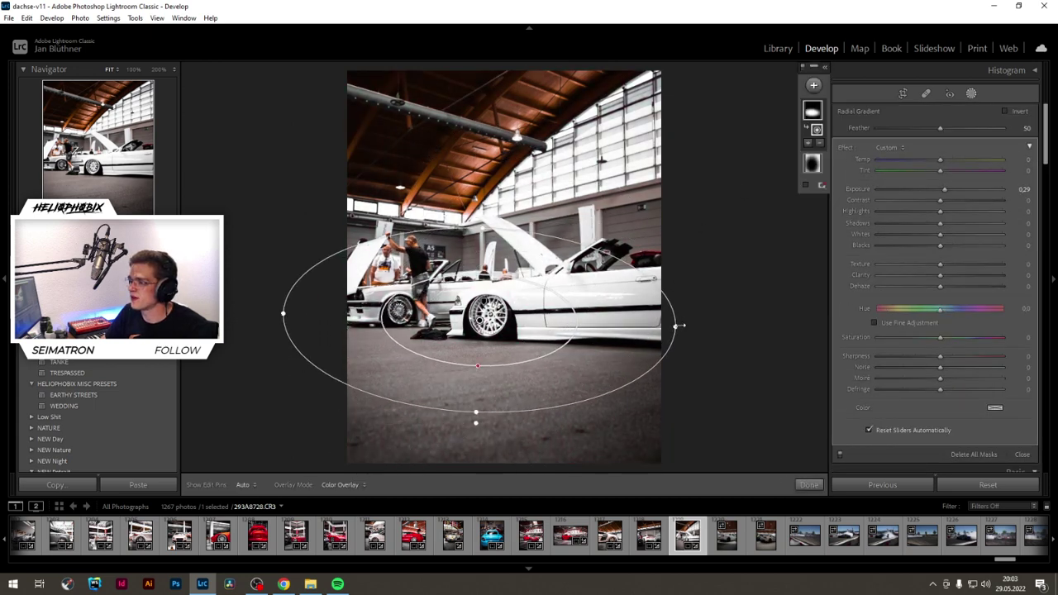
{"action": "left_click_drag", "start_coordinate": [675, 325], "coordinate": [635, 326]}
{"action": "left_click_drag", "start_coordinate": [480, 321], "coordinate": [541, 319]}
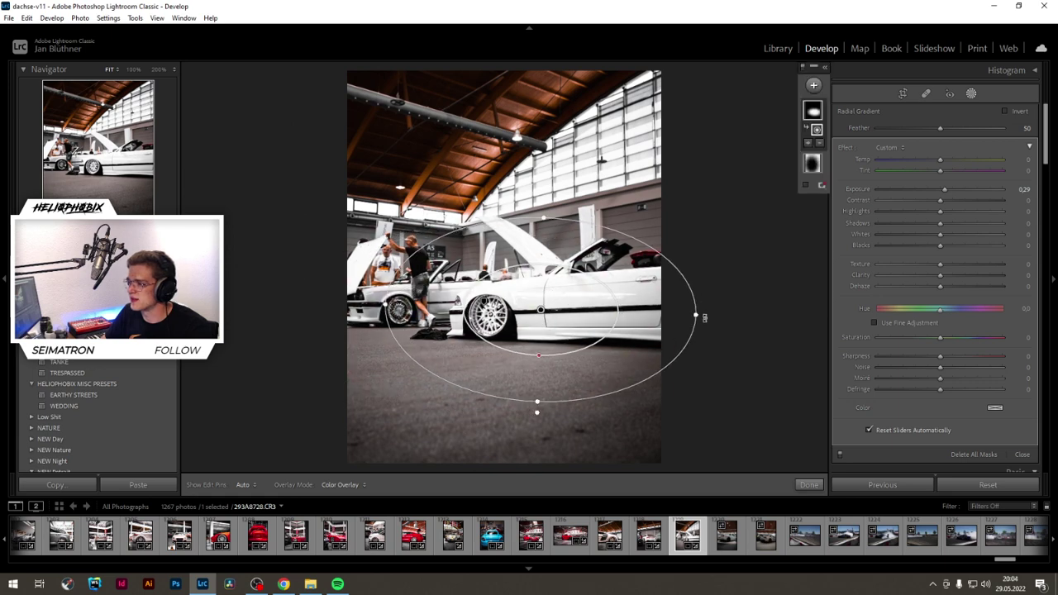
{"action": "left_click_drag", "start_coordinate": [535, 403], "coordinate": [582, 330]}
{"action": "left_click_drag", "start_coordinate": [734, 305], "coordinate": [721, 298]}
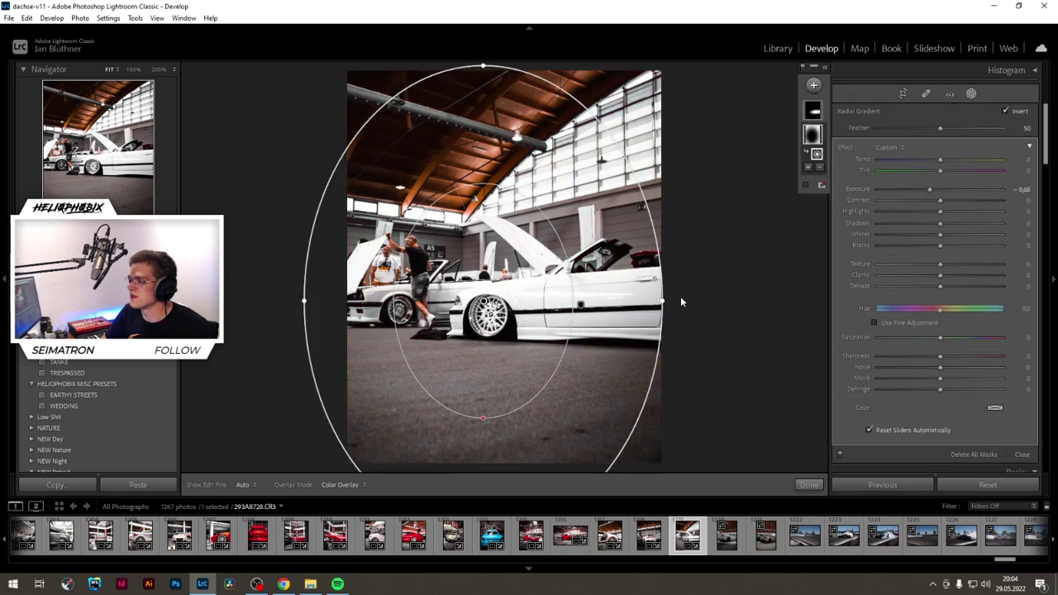
Step: Turn the inverted radial mask horizontal, centre it on the white convertible, and finish masking
{"action": "left_click_drag", "start_coordinate": [680, 296], "coordinate": [516, 460]}
{"action": "left_click_drag", "start_coordinate": [483, 304], "coordinate": [556, 304]}
{"action": "left_click", "coordinate": [809, 485]}
Step: Add a linear gradient mask covering the asphalt floor in front of the white convertible
{"action": "left_click", "coordinate": [971, 93]}
{"action": "left_click", "coordinate": [972, 93]}
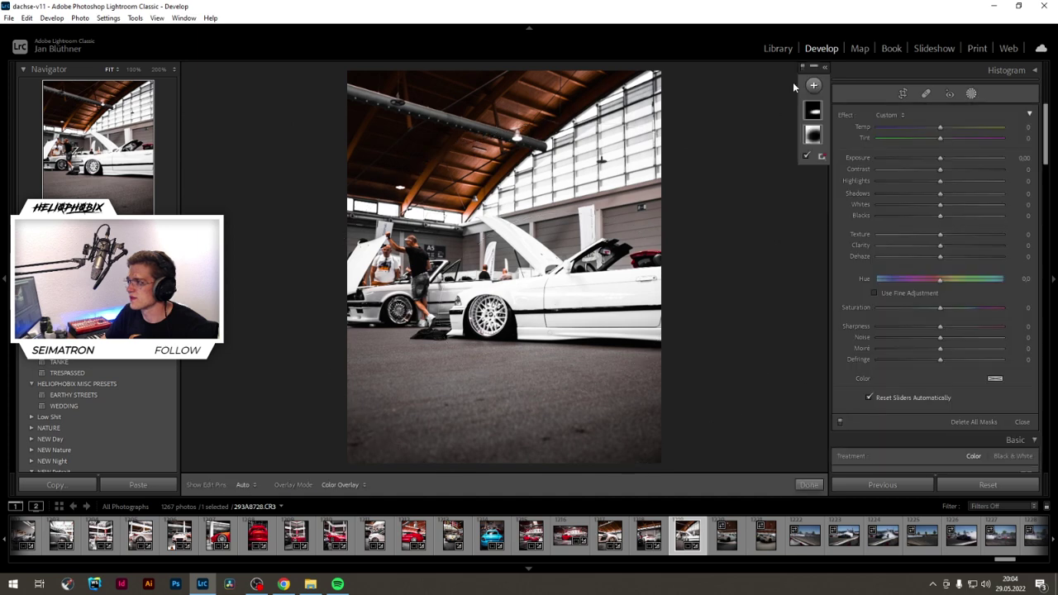
{"action": "left_click", "coordinate": [813, 84]}
{"action": "left_click", "coordinate": [835, 157]}
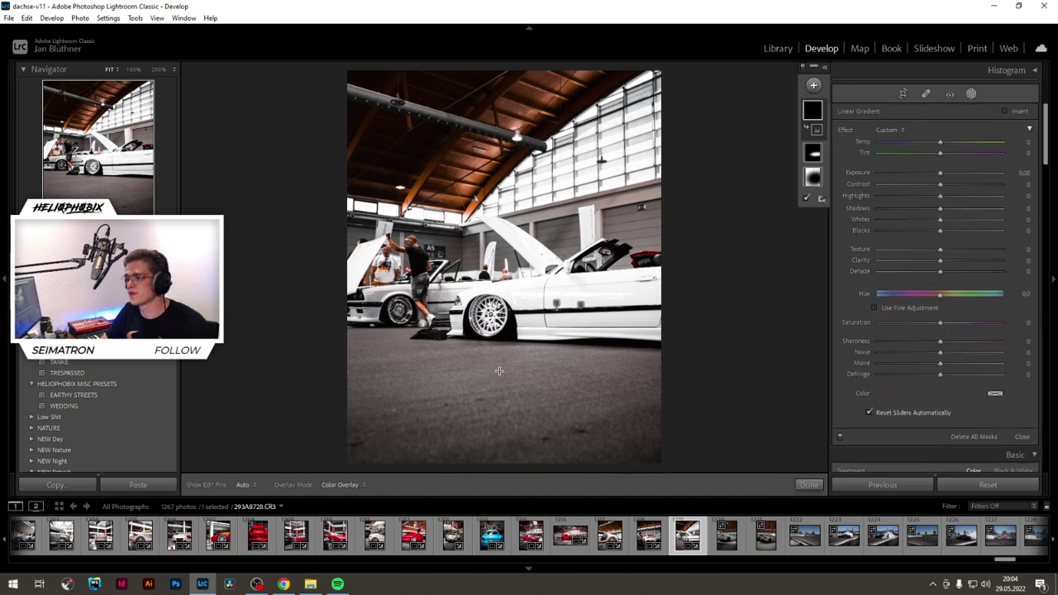
{"action": "mouse_move", "coordinate": [496, 366]}
{"action": "left_mouse_down"}
{"action": "mouse_move", "coordinate": [499, 310]}
{"action": "mouse_move", "coordinate": [498, 358]}
{"action": "left_mouse_up"}
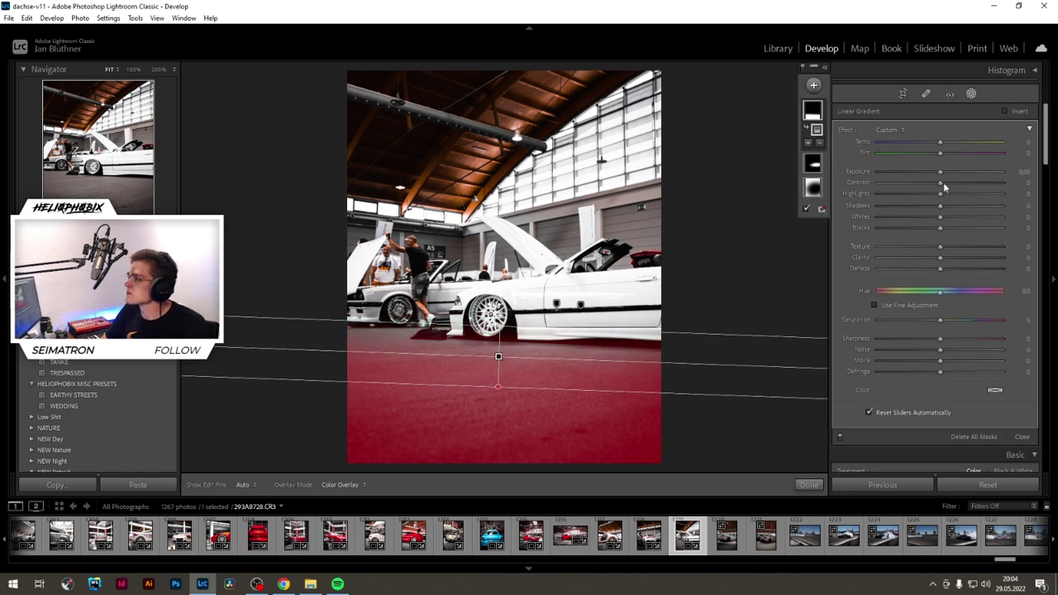
Step: Set the floor gradient's exposure to -0.57 and clarity to 25, move it slightly up towards the cars, and finish masking
{"action": "left_click_drag", "start_coordinate": [938, 173], "coordinate": [929, 173]}
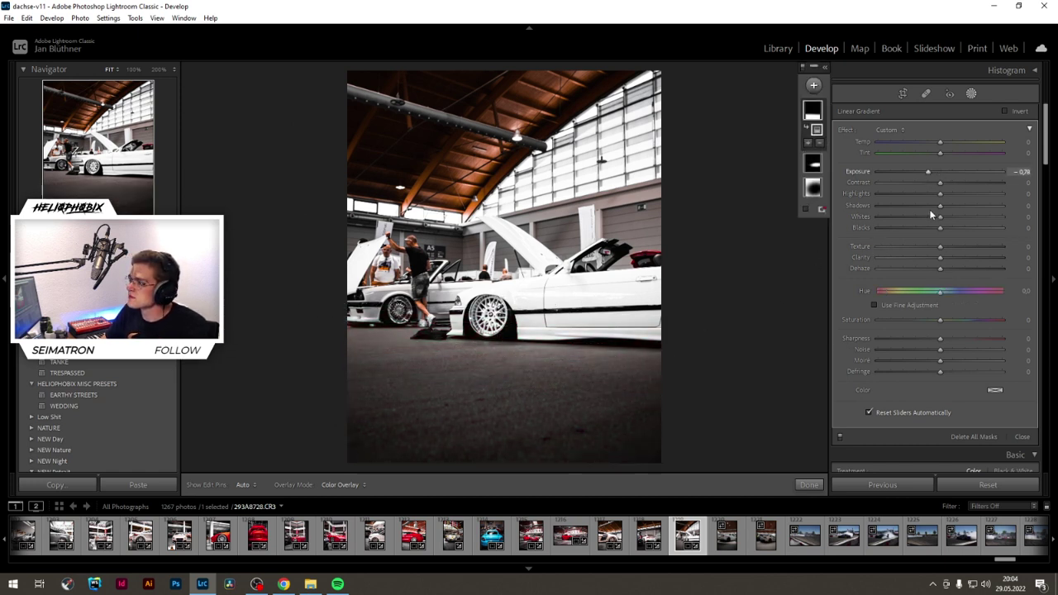
{"action": "left_click_drag", "start_coordinate": [943, 258], "coordinate": [949, 257]}
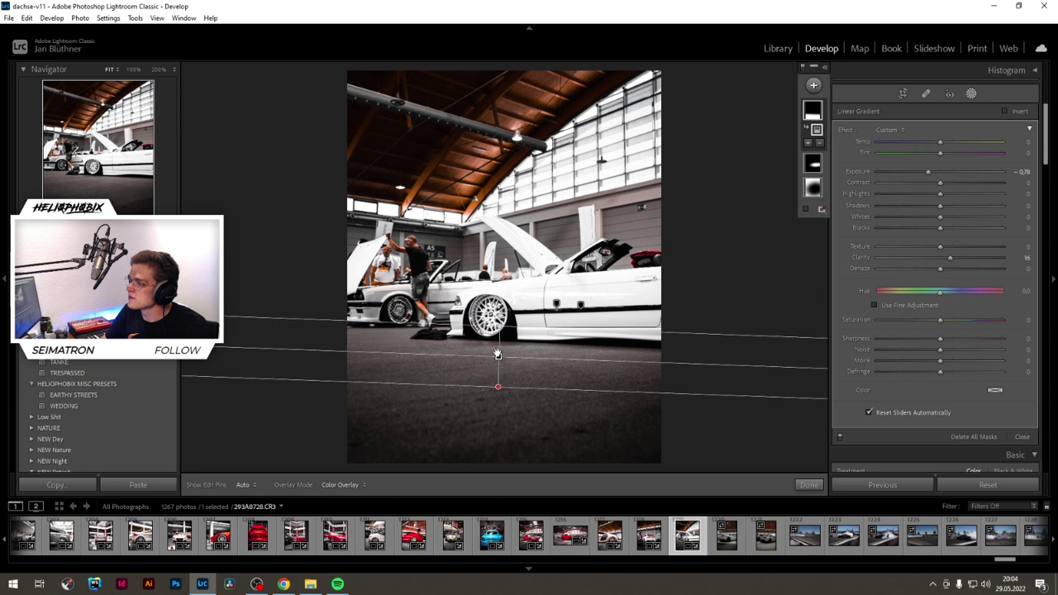
{"action": "left_click_drag", "start_coordinate": [498, 357], "coordinate": [498, 345]}
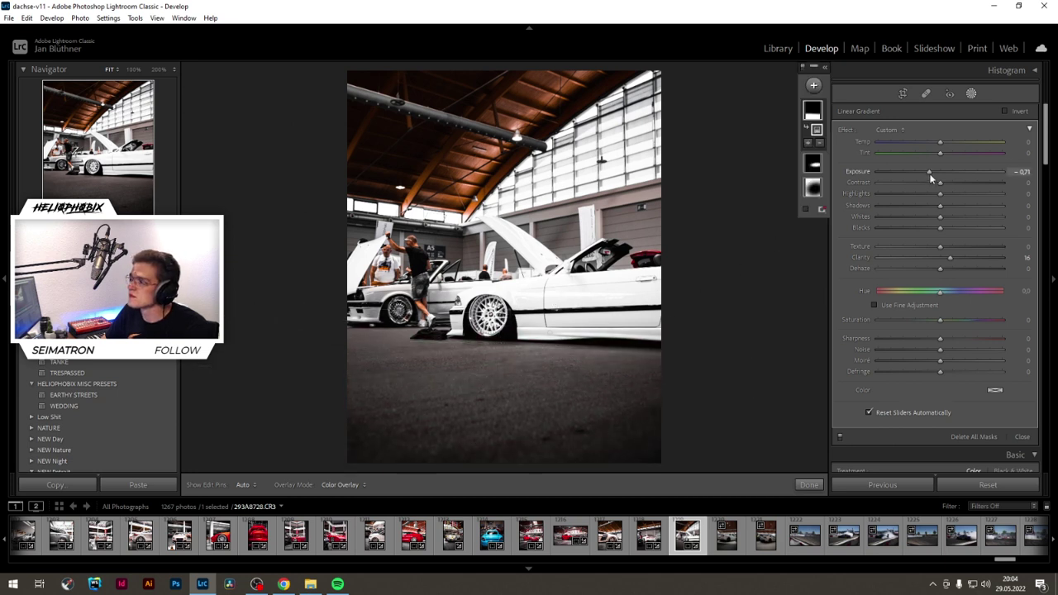
{"action": "left_click_drag", "start_coordinate": [928, 174], "coordinate": [931, 173]}
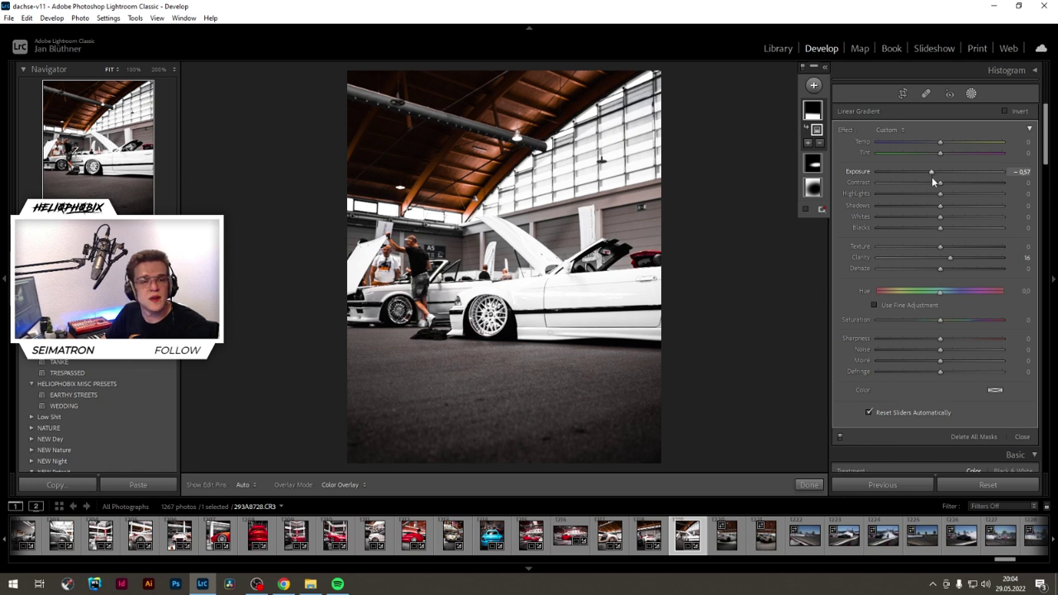
{"action": "mouse_move", "coordinate": [950, 258]}
{"action": "left_mouse_down"}
{"action": "mouse_move", "coordinate": [990, 254]}
{"action": "mouse_move", "coordinate": [949, 260]}
{"action": "left_mouse_up"}
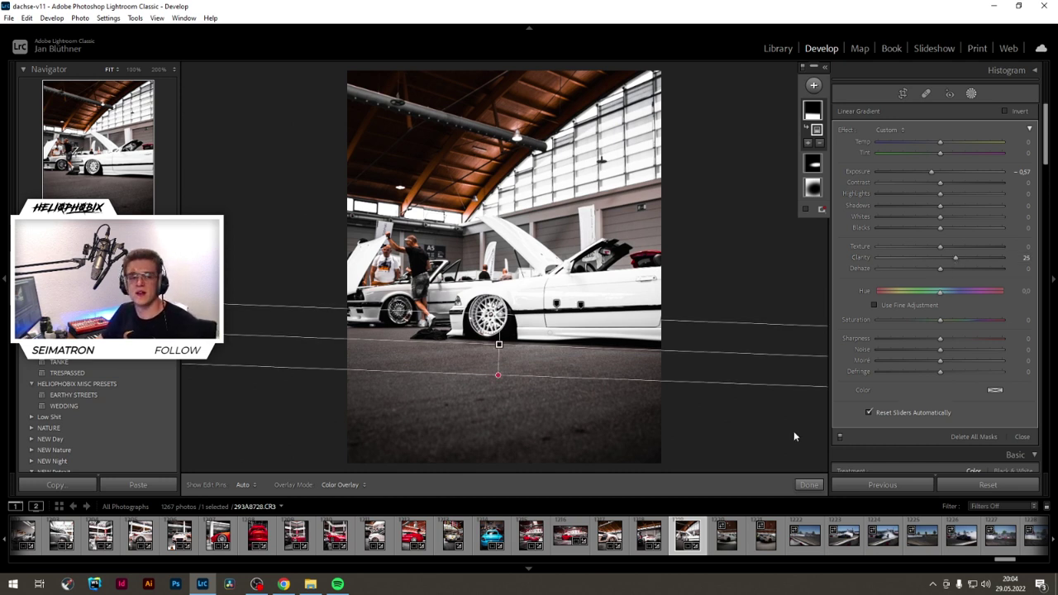
{"action": "left_click", "coordinate": [809, 484]}
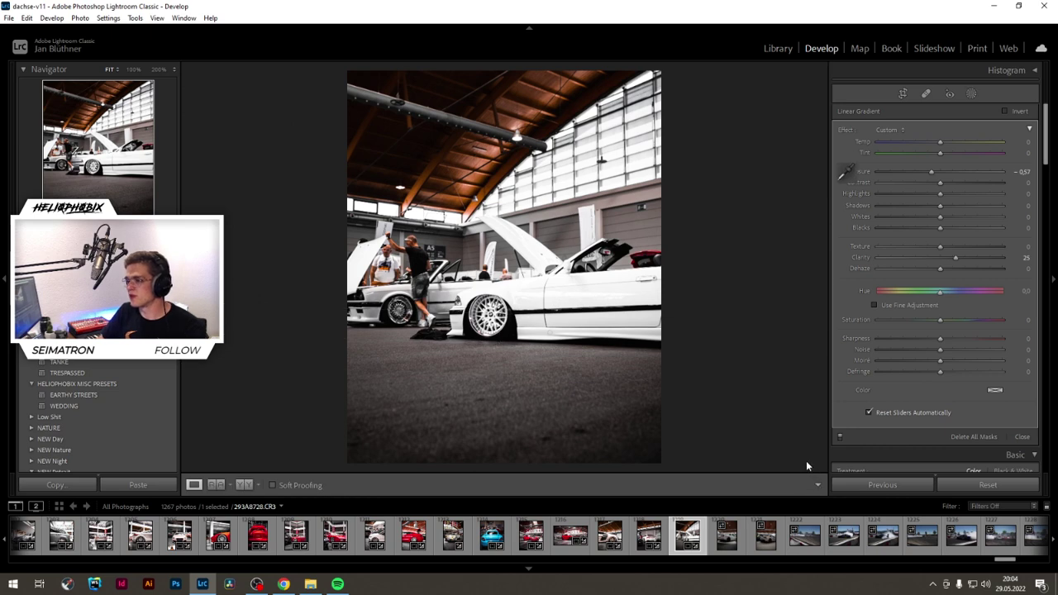
Step: Tighten the crop slightly around the white cars and apply it
{"action": "left_click", "coordinate": [904, 94]}
{"action": "left_click_drag", "start_coordinate": [379, 265], "coordinate": [385, 265]}
{"action": "key", "text": "Return"}
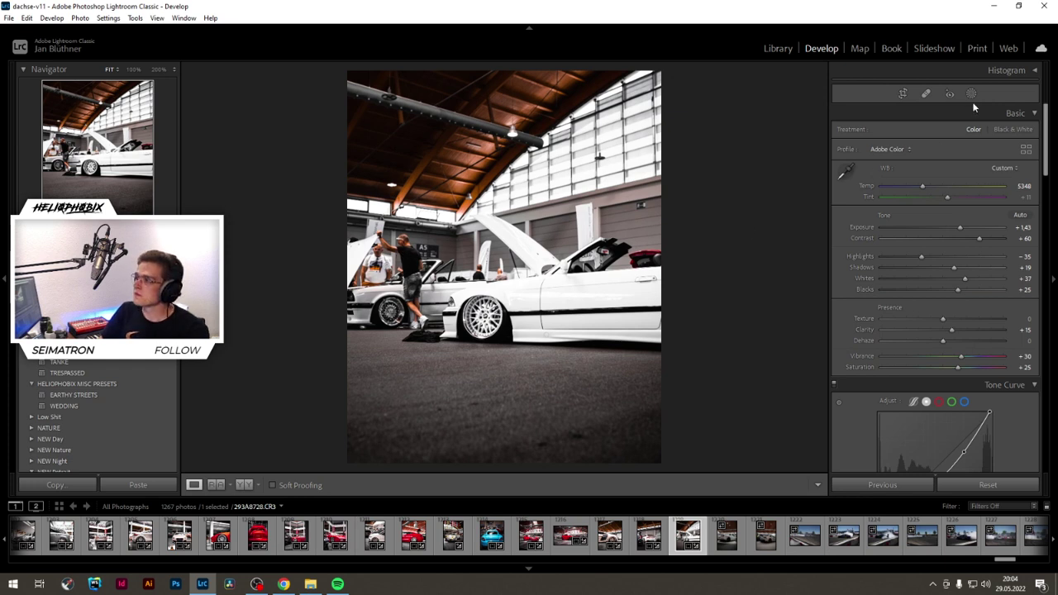
Step: Set the convertible photo's exposure to +1.56, contrast to +45, highlights to -34, shadows to +40 and whites to -37
{"action": "left_click_drag", "start_coordinate": [980, 239], "coordinate": [965, 230]}
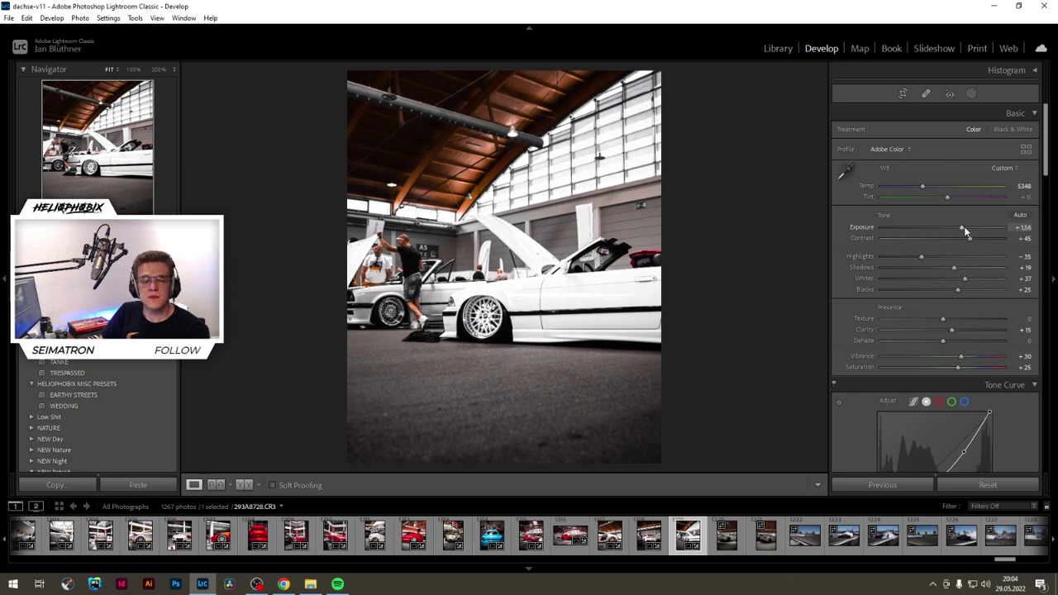
{"action": "left_click_drag", "start_coordinate": [963, 278], "coordinate": [931, 280]}
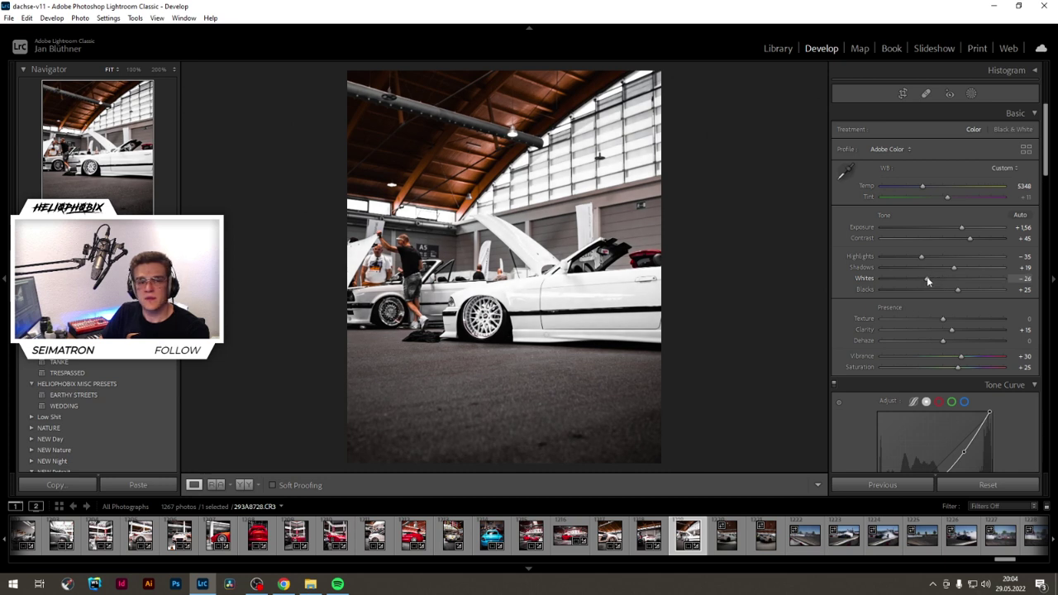
{"action": "left_click_drag", "start_coordinate": [923, 256], "coordinate": [968, 267]}
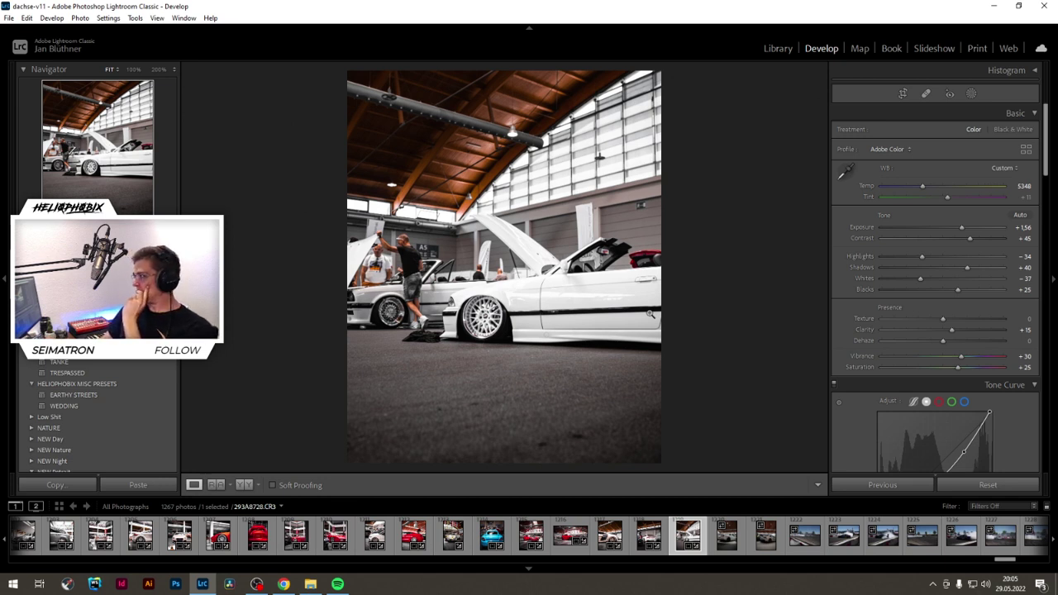
Step: Apply the EARTHY STREETS preset to the next photo, the white Nissan GT-R, and crop it to 4 x 5 / 8 x 10 around the car
{"action": "left_click", "coordinate": [728, 546]}
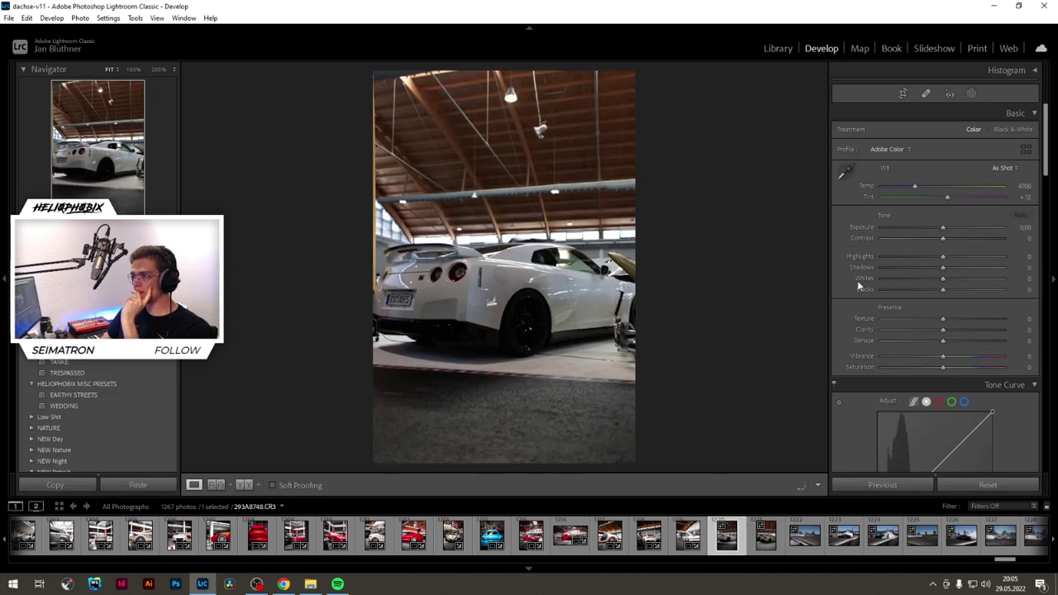
{"action": "left_click", "coordinate": [87, 395]}
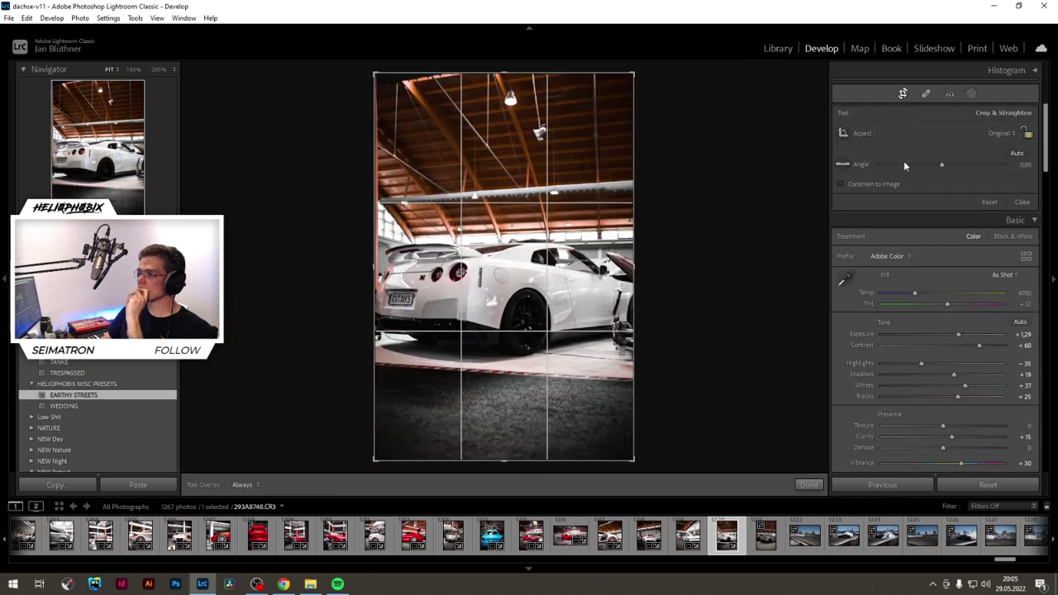
{"action": "left_click", "coordinate": [903, 94]}
{"action": "left_click", "coordinate": [996, 133]}
{"action": "left_click", "coordinate": [923, 200]}
{"action": "left_click_drag", "start_coordinate": [735, 284], "coordinate": [723, 276]}
{"action": "key", "text": "r"}
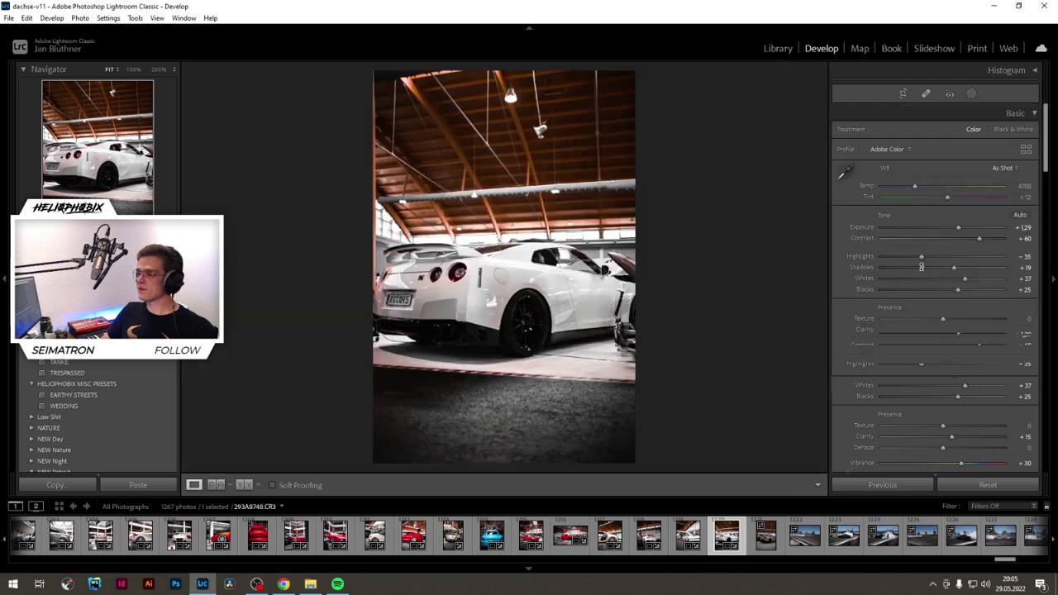
Step: Set the GT-R photo's exposure to +1.43, highlights to -43, shadows to +40 and whites to -8
{"action": "left_click_drag", "start_coordinate": [959, 228], "coordinate": [962, 228]}
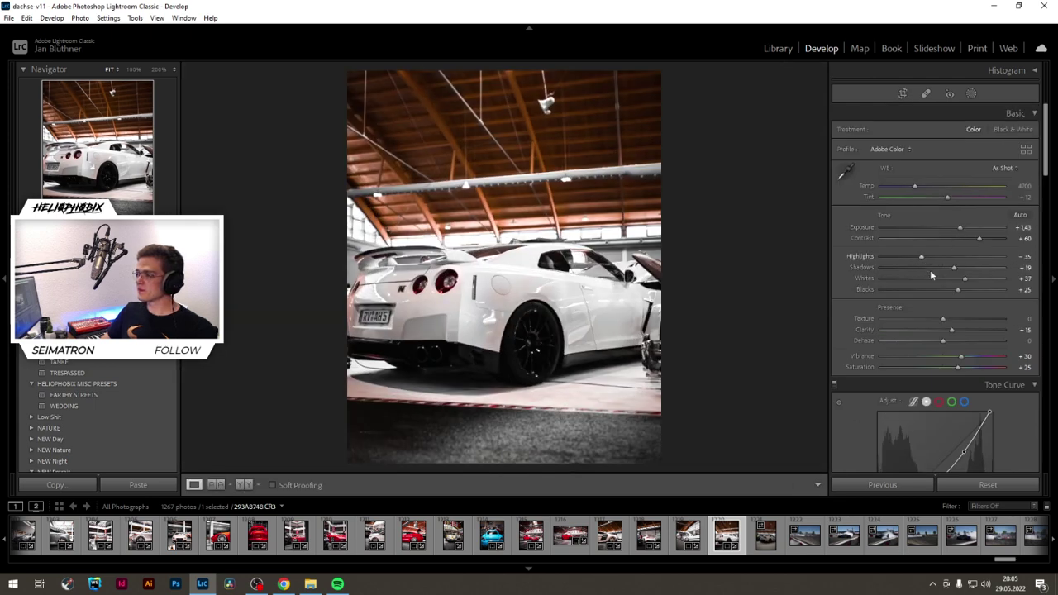
{"action": "left_click_drag", "start_coordinate": [958, 268], "coordinate": [937, 278]}
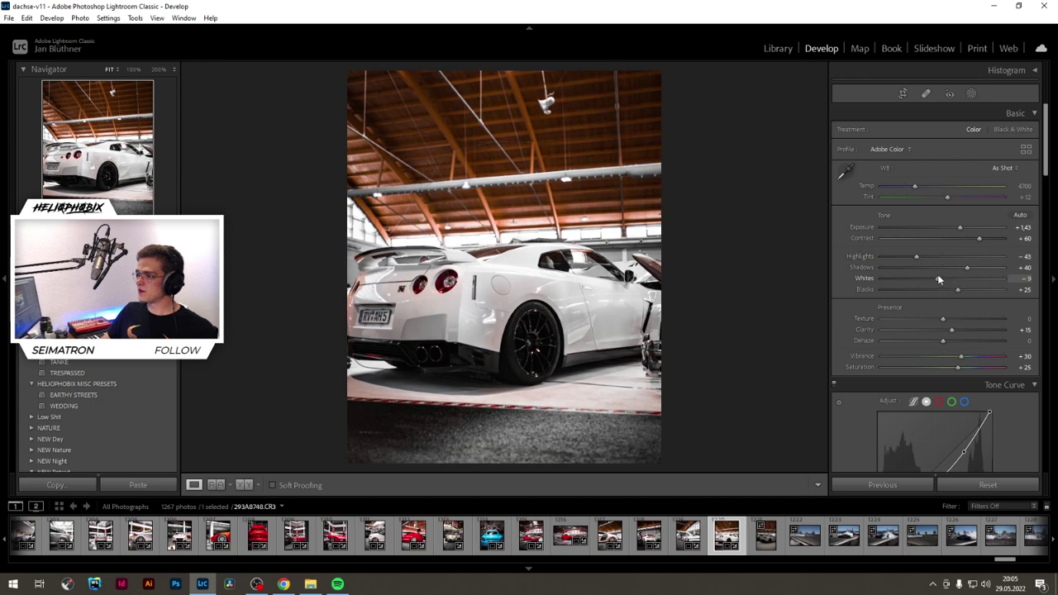
Step: Turn the brightening radial mask horizontal, resize it, and position it over the GT-R's body
{"action": "left_click", "coordinate": [972, 94]}
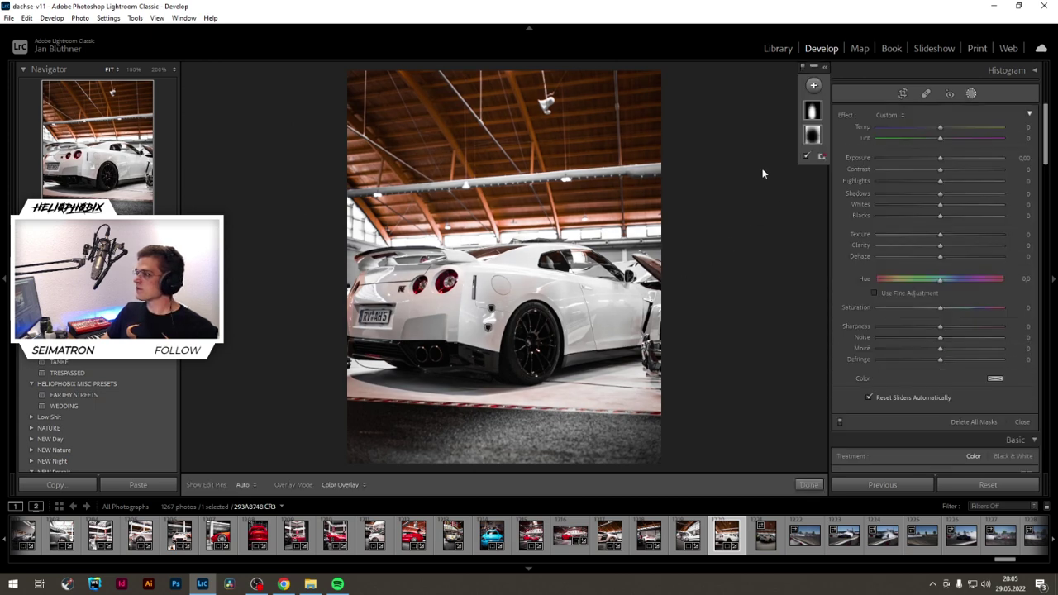
{"action": "left_click", "coordinate": [812, 111]}
{"action": "left_click_drag", "start_coordinate": [575, 235], "coordinate": [592, 265]}
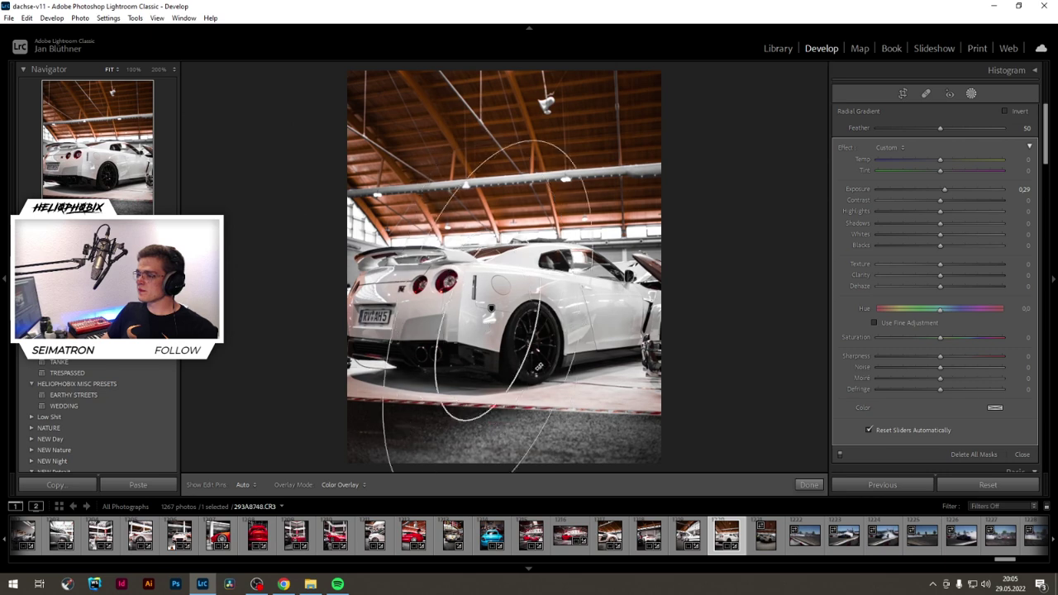
{"action": "left_click_drag", "start_coordinate": [539, 366], "coordinate": [501, 387]}
{"action": "left_click_drag", "start_coordinate": [489, 337], "coordinate": [495, 319]}
Step: Enlarge the inverted radial mask into a wide ellipse around the GT-R, set its exposure to -1.10, and finish masking
{"action": "left_click", "coordinate": [492, 311]}
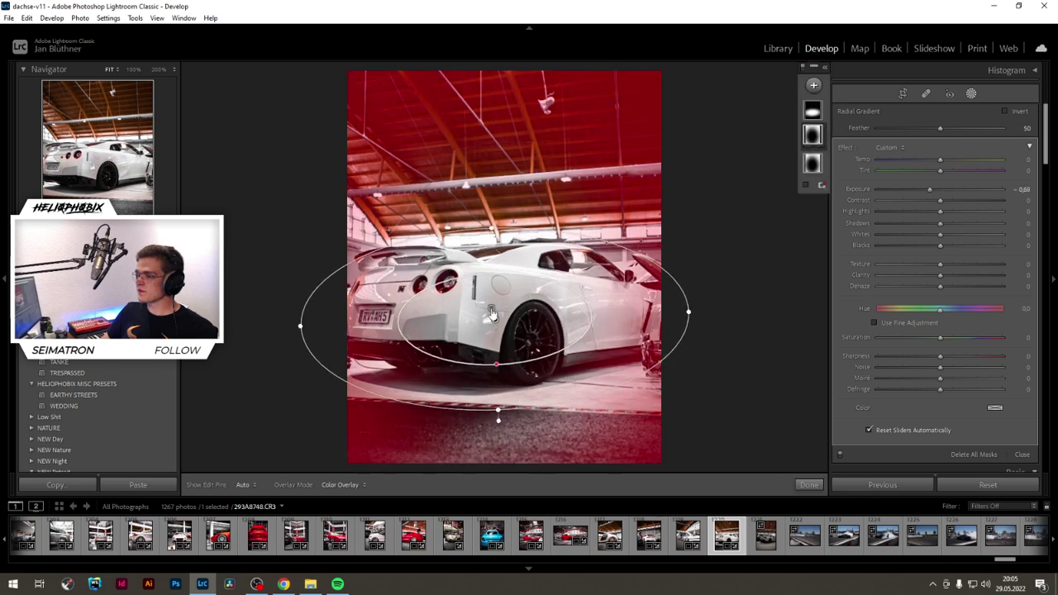
{"action": "key", "text": "apostrophe"}
{"action": "left_click_drag", "start_coordinate": [673, 303], "coordinate": [815, 277]}
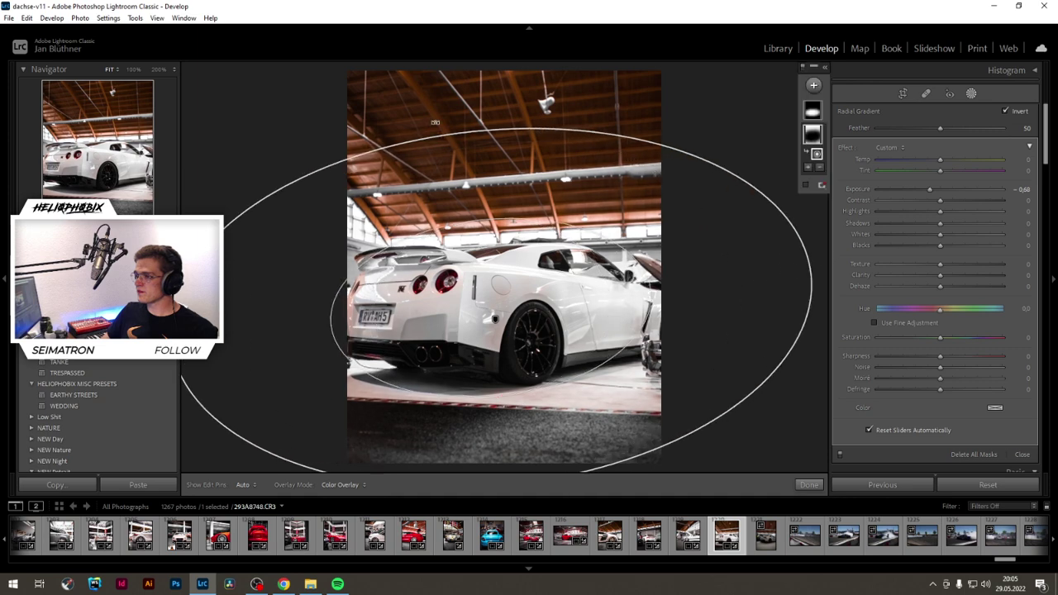
{"action": "left_click_drag", "start_coordinate": [494, 128], "coordinate": [481, 87]}
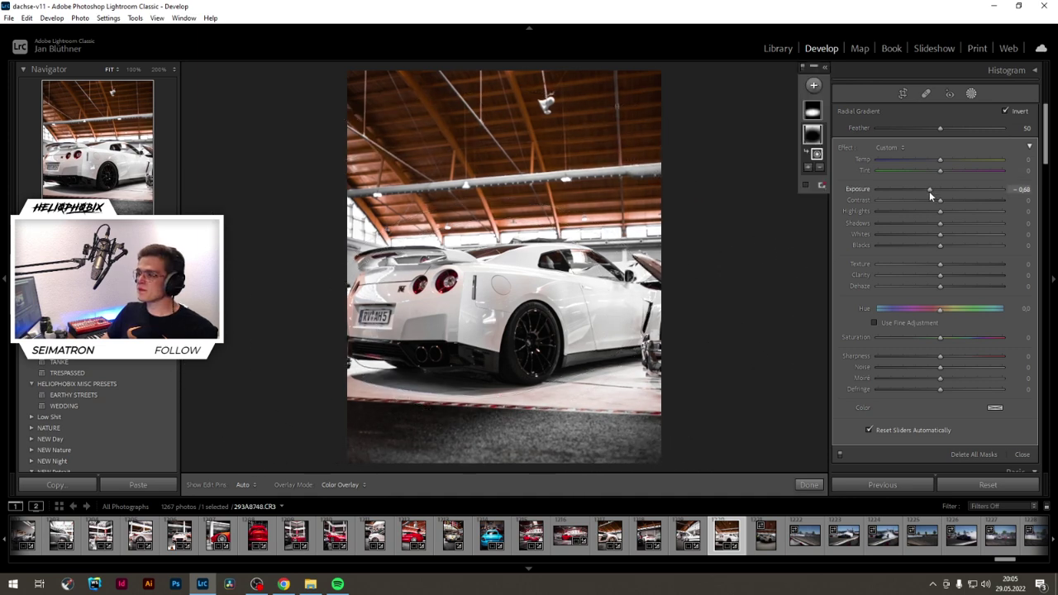
{"action": "left_click_drag", "start_coordinate": [929, 189], "coordinate": [923, 189]}
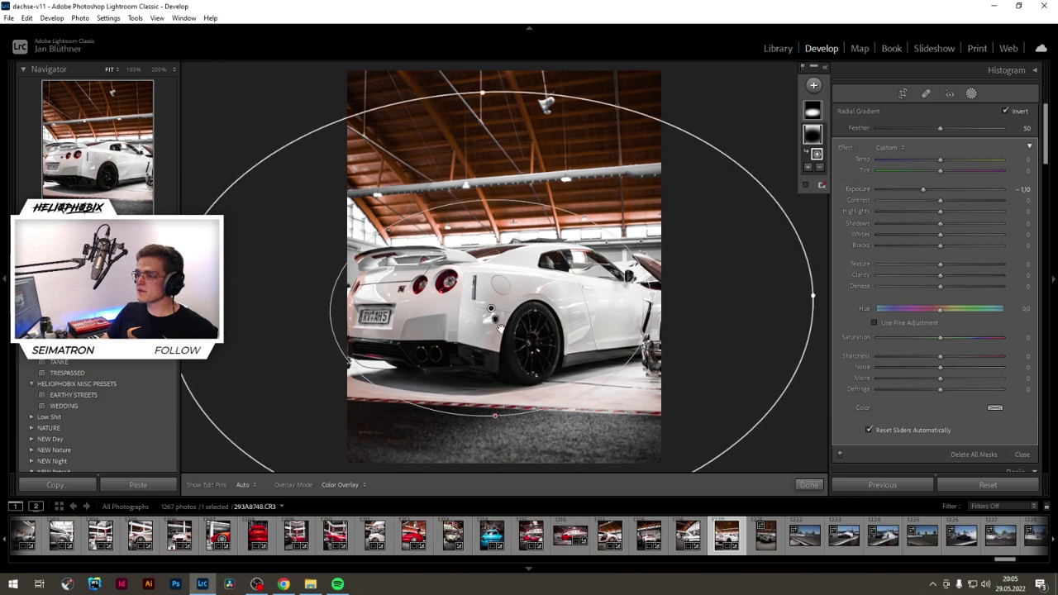
{"action": "left_click", "coordinate": [495, 320]}
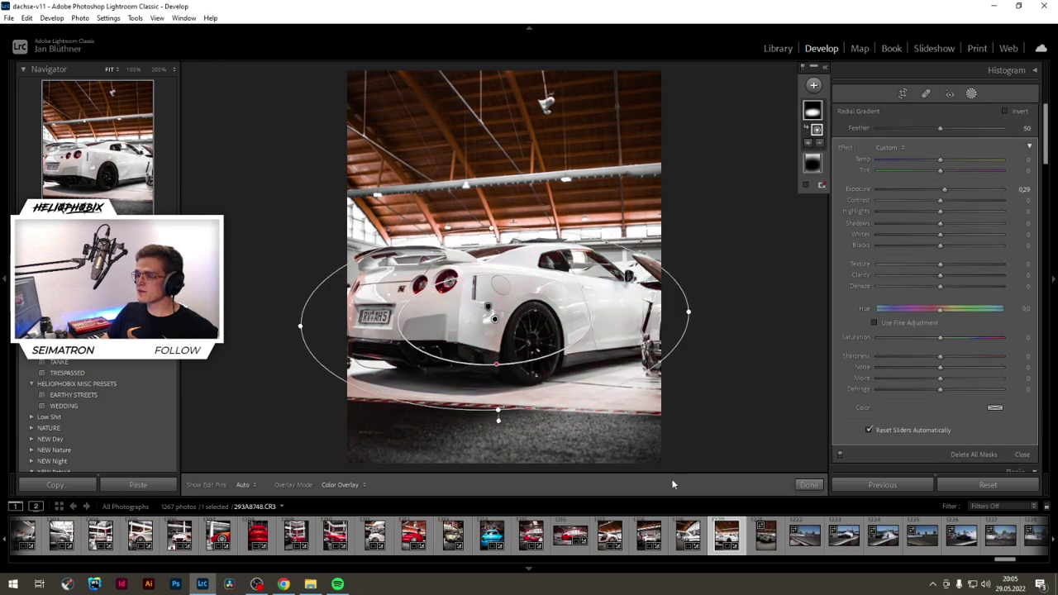
{"action": "left_click", "coordinate": [809, 485]}
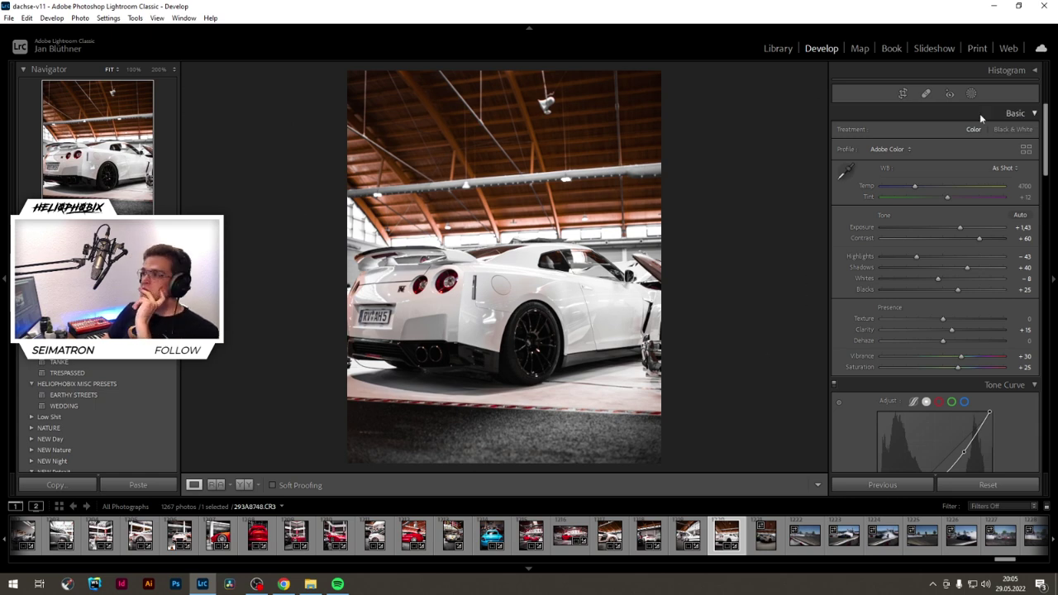
Step: Shrink the brightening radial mask in height and width around the GT-R's lower rear body and rear wheel
{"action": "left_click", "coordinate": [971, 93]}
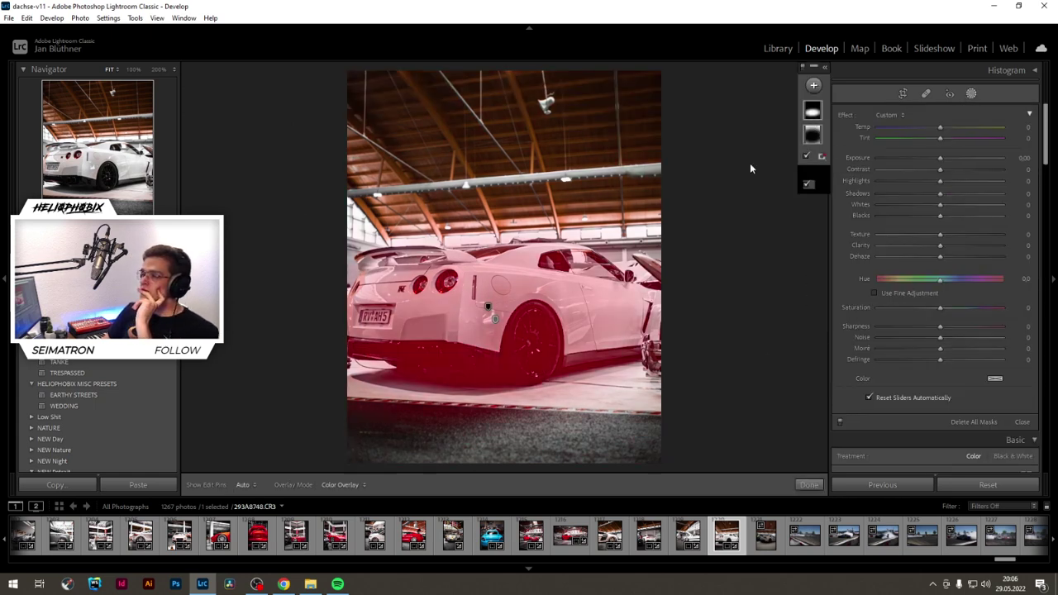
{"action": "left_click", "coordinate": [813, 110]}
{"action": "left_click_drag", "start_coordinate": [499, 412], "coordinate": [497, 376]}
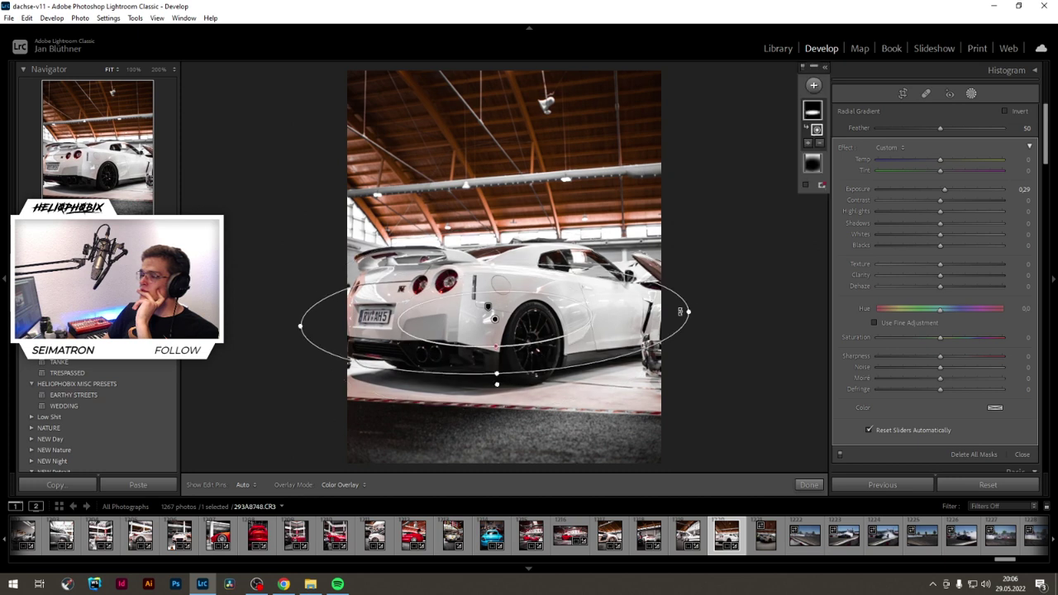
{"action": "left_click_drag", "start_coordinate": [689, 311], "coordinate": [620, 314]}
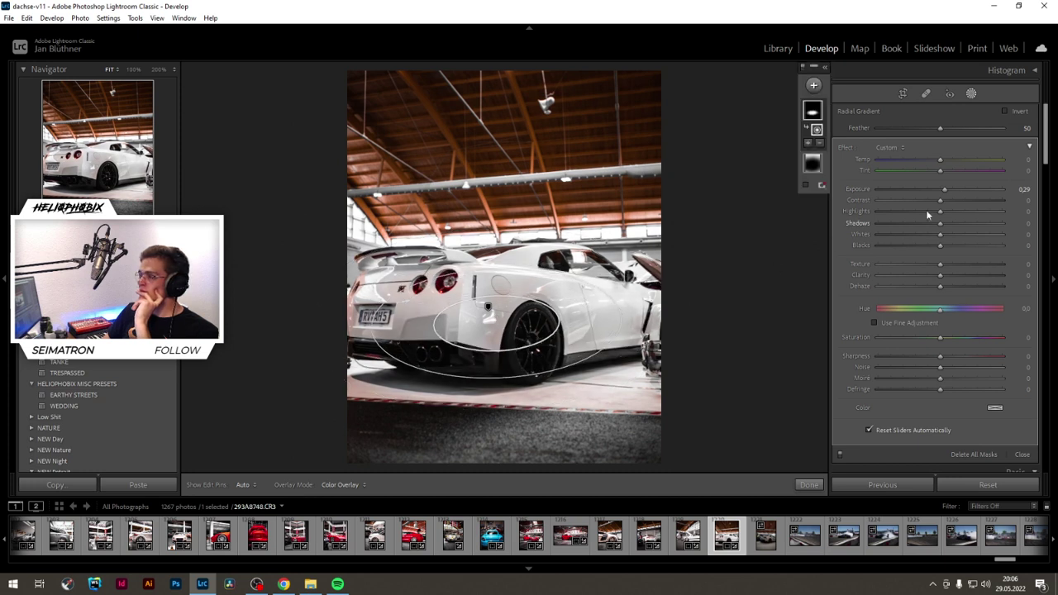
Step: Set the brightening mask's shadows to 27 and contrast to 19, shift it slightly down, and finish masking
{"action": "left_click_drag", "start_coordinate": [941, 223], "coordinate": [958, 225]}
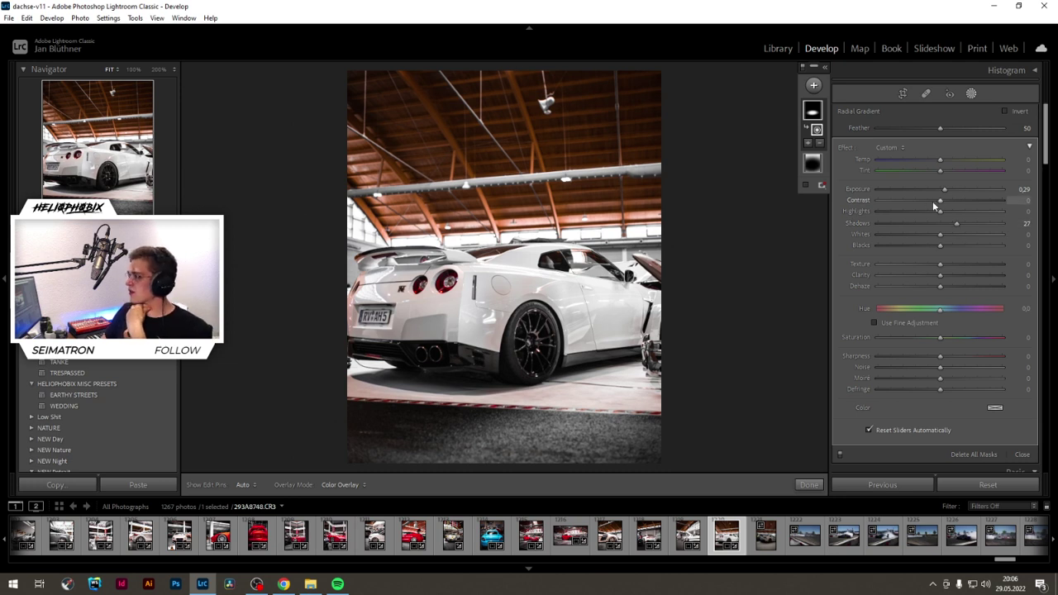
{"action": "left_click_drag", "start_coordinate": [949, 201], "coordinate": [953, 201]}
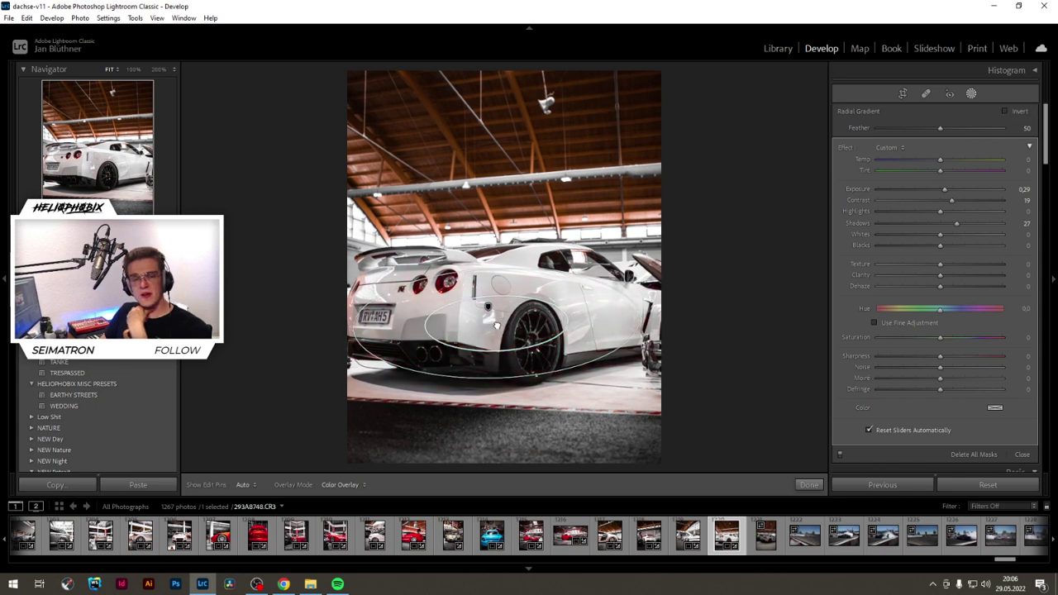
{"action": "left_click", "coordinate": [808, 484]}
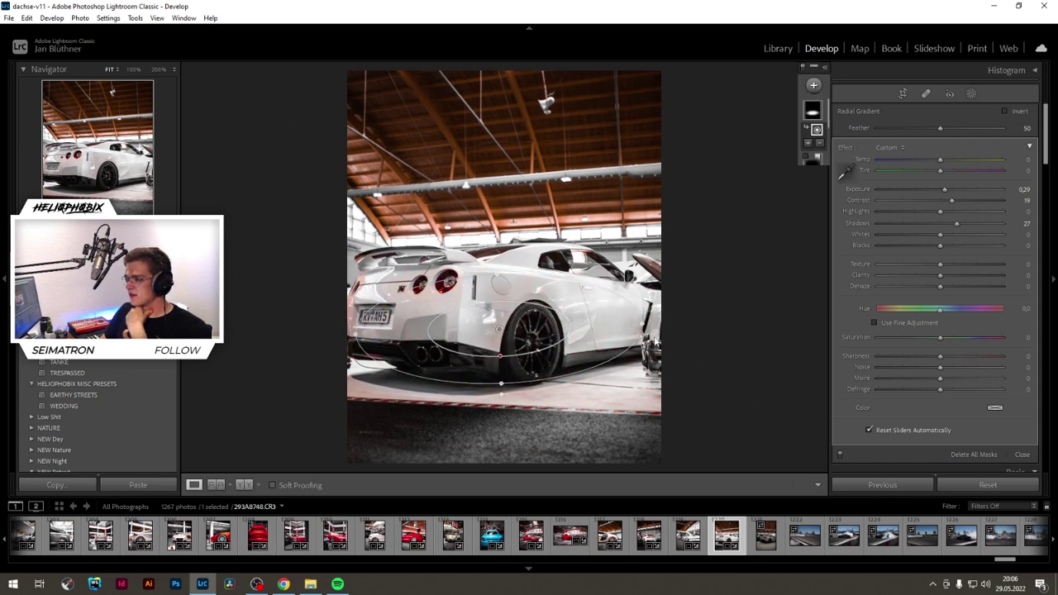
Step: Add a linear gradient mask over the floor in front of the GT-R with exposure -0.64 and clarity 19
{"action": "left_click", "coordinate": [971, 94]}
{"action": "left_click", "coordinate": [815, 86]}
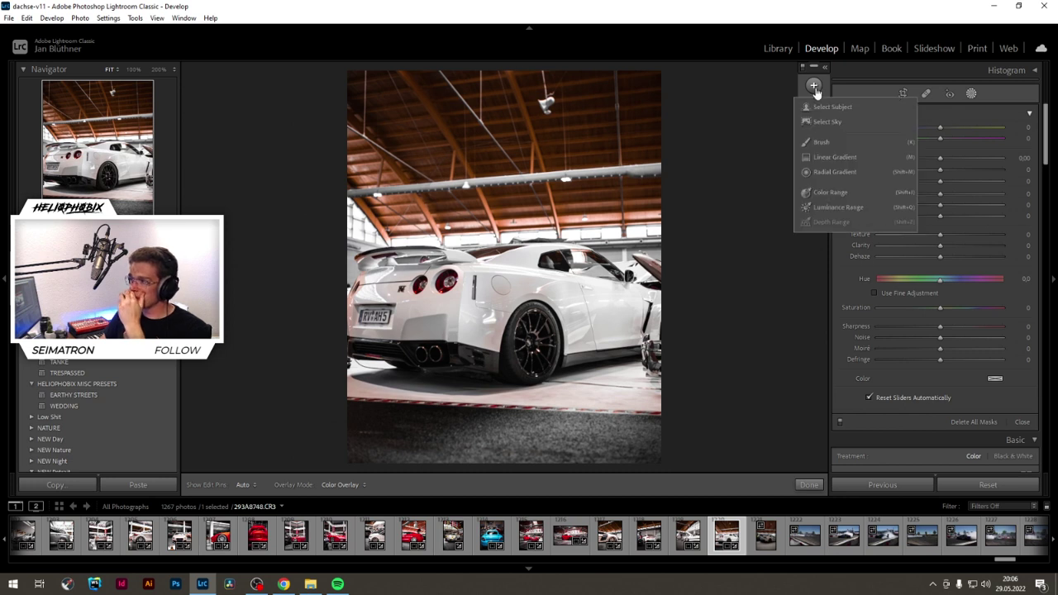
{"action": "left_click", "coordinate": [823, 156]}
{"action": "left_click_drag", "start_coordinate": [518, 423], "coordinate": [524, 376]}
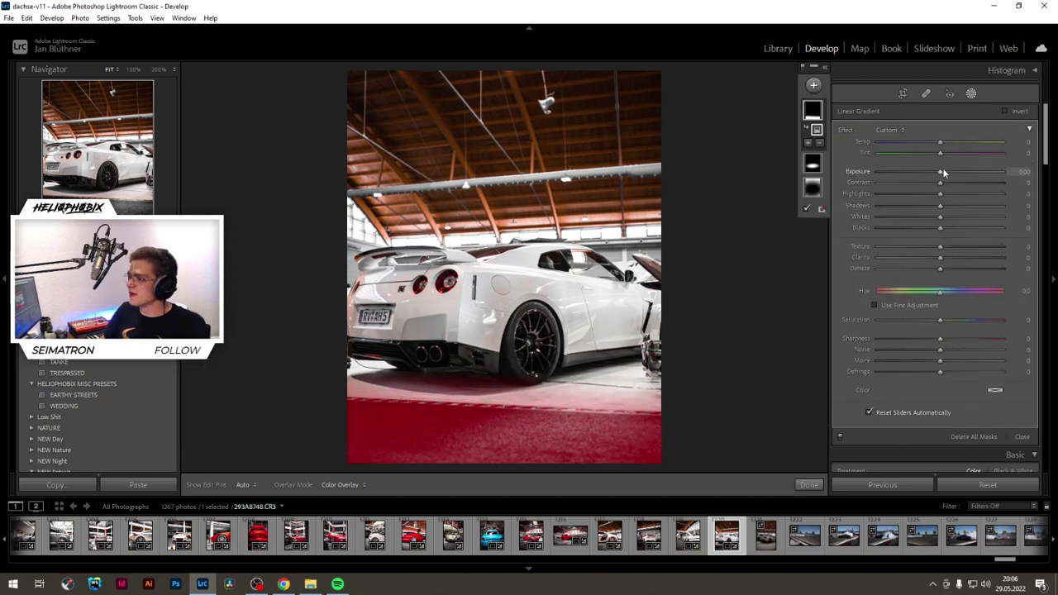
{"action": "left_click_drag", "start_coordinate": [940, 171], "coordinate": [930, 173]}
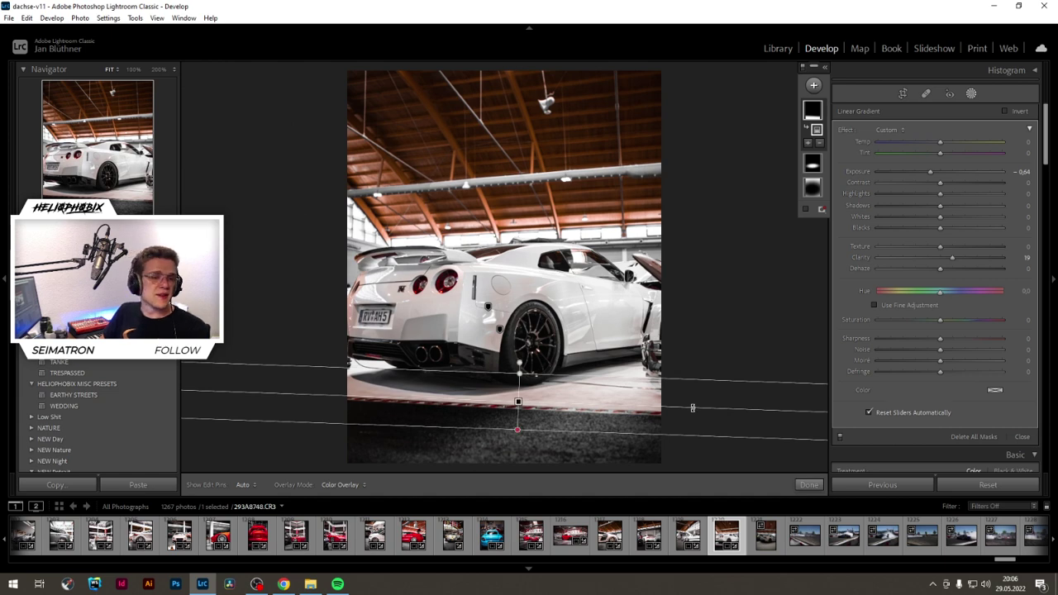
Step: Finish masking and set the GT-R photo's exposure to +1.61 and highlights to -54
{"action": "left_click", "coordinate": [809, 485]}
{"action": "left_click", "coordinate": [904, 94]}
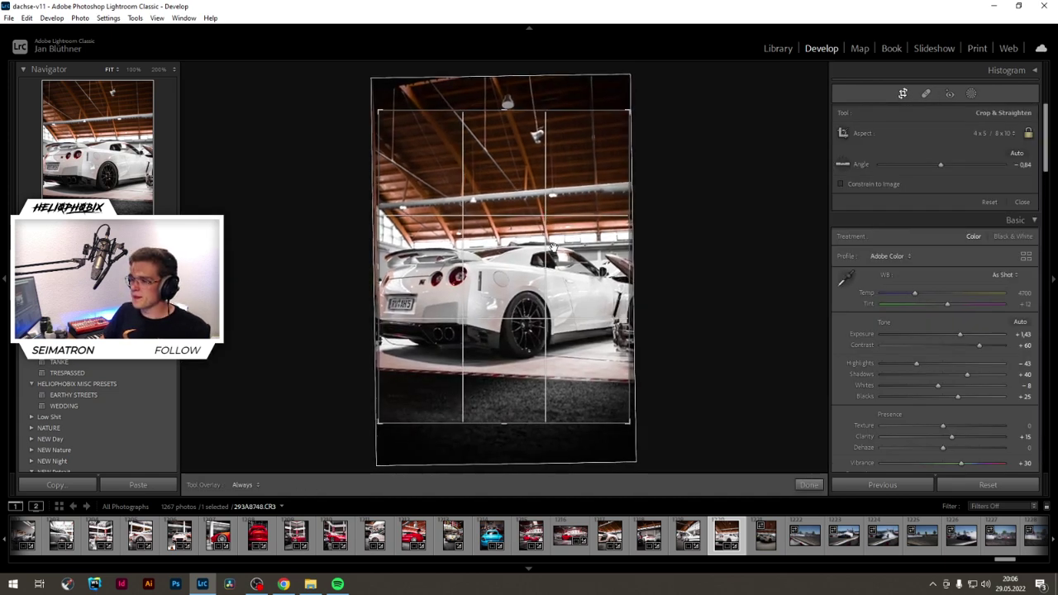
{"action": "key", "text": "Return"}
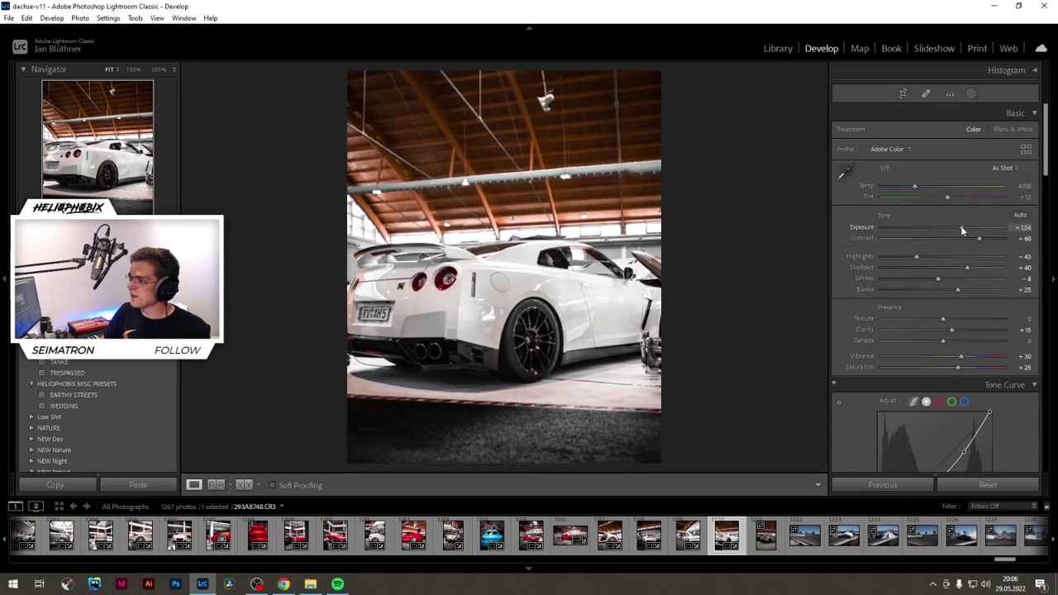
{"action": "left_click_drag", "start_coordinate": [961, 228], "coordinate": [964, 227]}
{"action": "left_click_drag", "start_coordinate": [916, 257], "coordinate": [909, 256]}
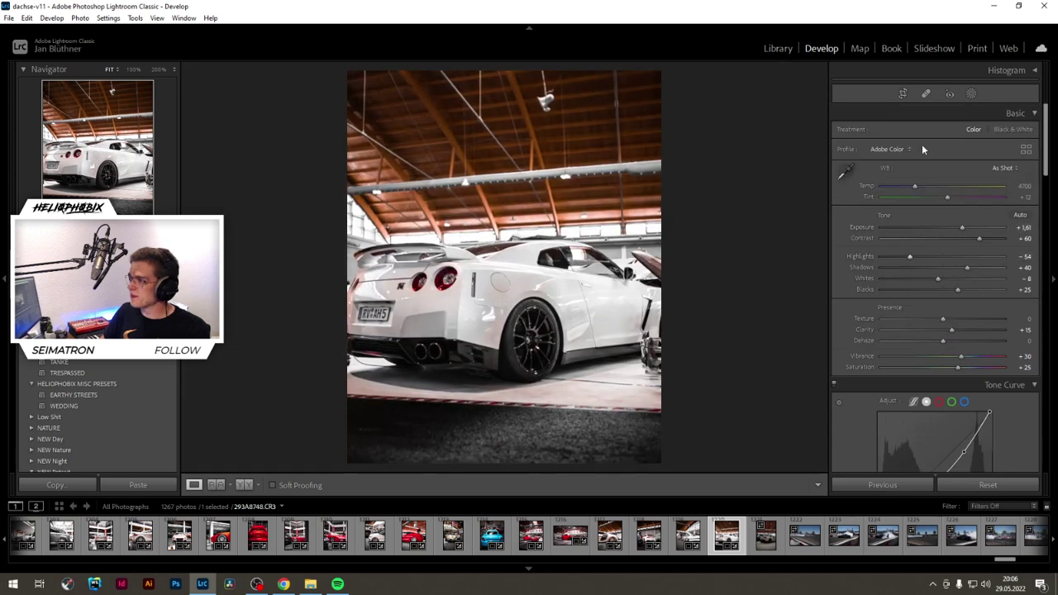
Step: Straighten the GT-R photo's crop to an angle of -0.49 and apply it
{"action": "key", "text": "r"}
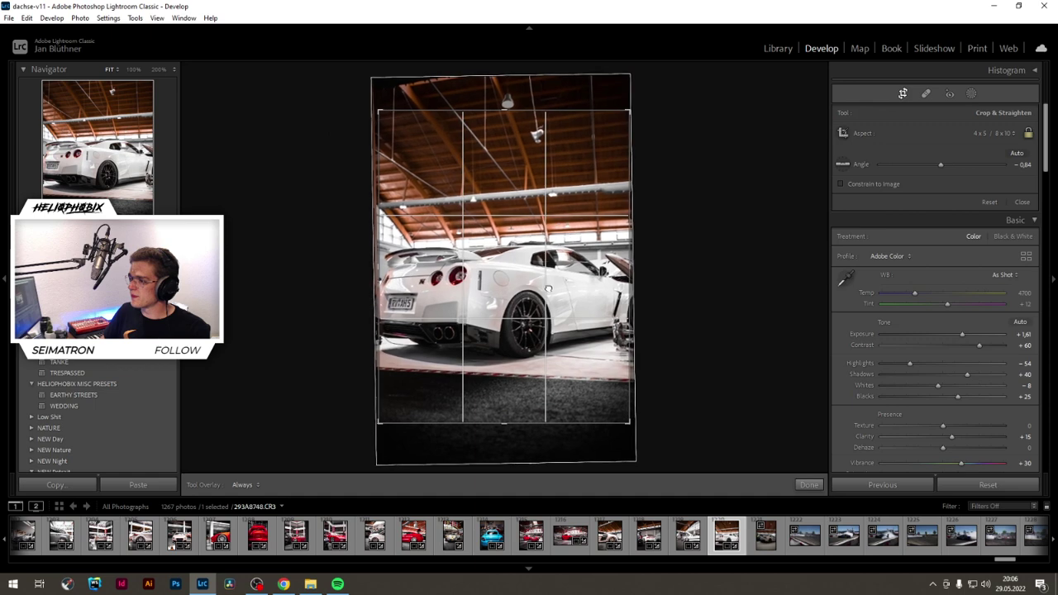
{"action": "key", "text": "Return"}
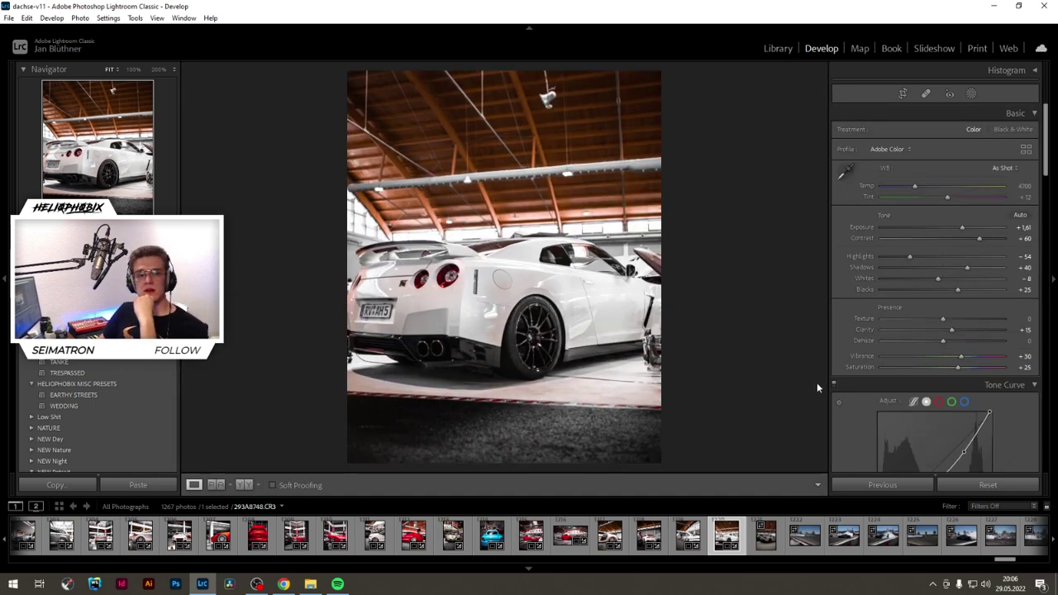
{"action": "left_click", "coordinate": [903, 93]}
{"action": "left_click_drag", "start_coordinate": [767, 215], "coordinate": [767, 217]}
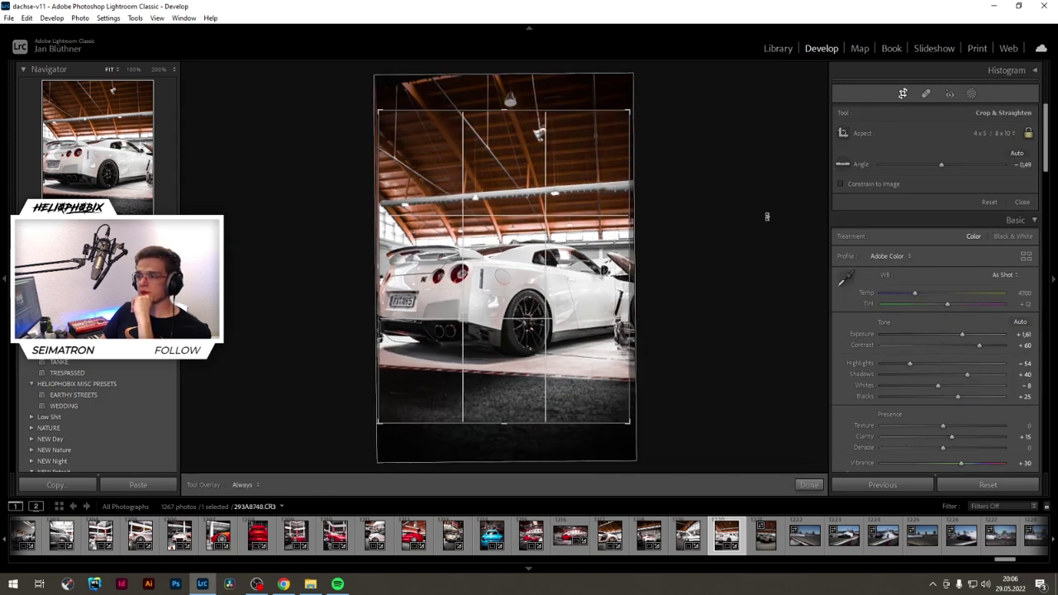
{"action": "key", "text": "Return"}
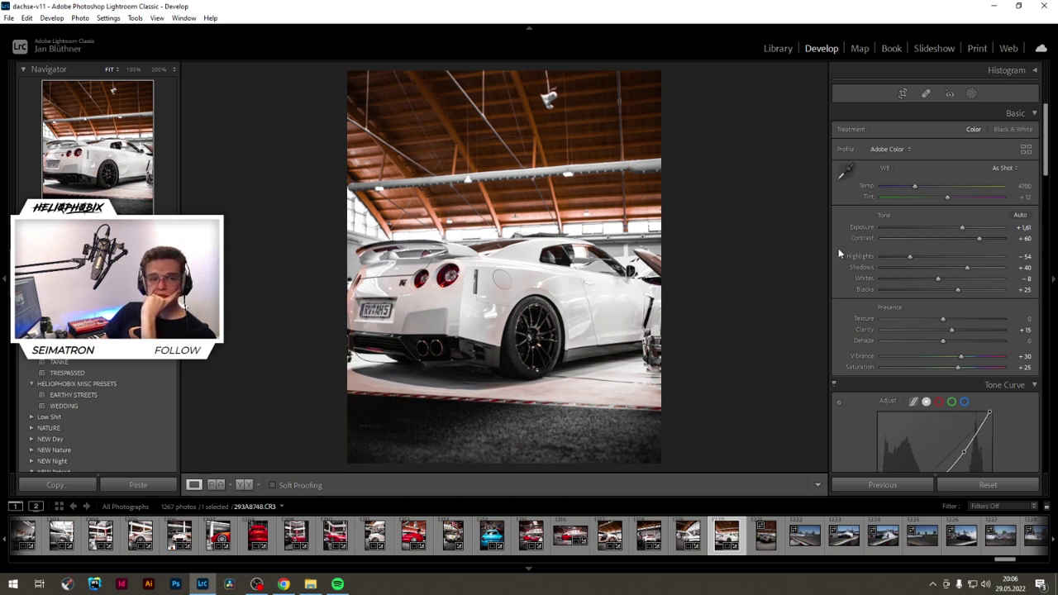
Step: Set exposure to +1.79, contrast to +33, shadows to +45 and whites to 0, and inspect the GT-R's rear bodywork up close
{"action": "left_click_drag", "start_coordinate": [979, 240], "coordinate": [963, 227]}
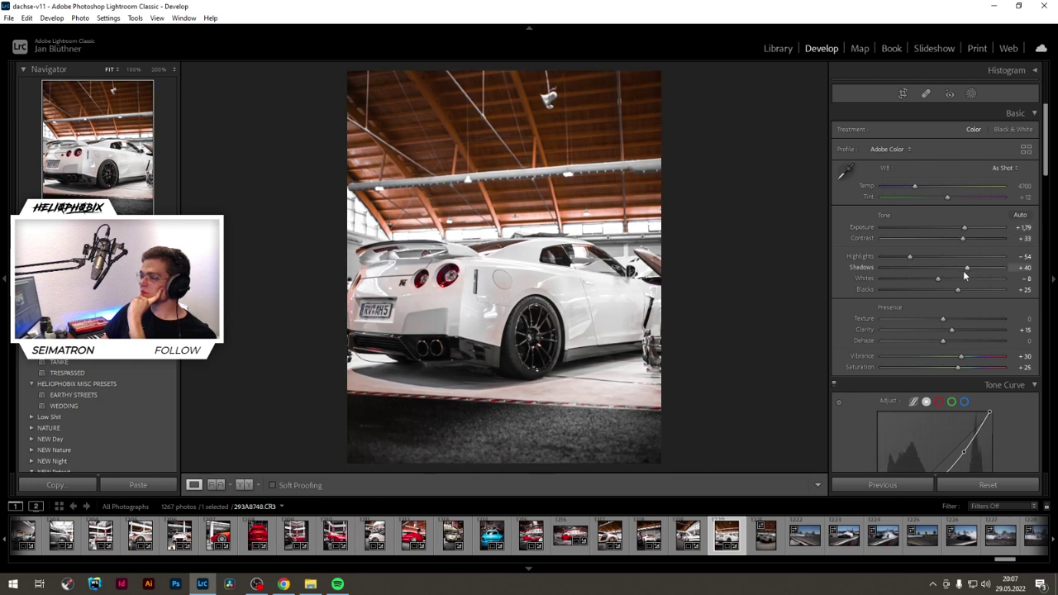
{"action": "left_click_drag", "start_coordinate": [967, 268], "coordinate": [942, 278]}
{"action": "left_click", "coordinate": [492, 277]}
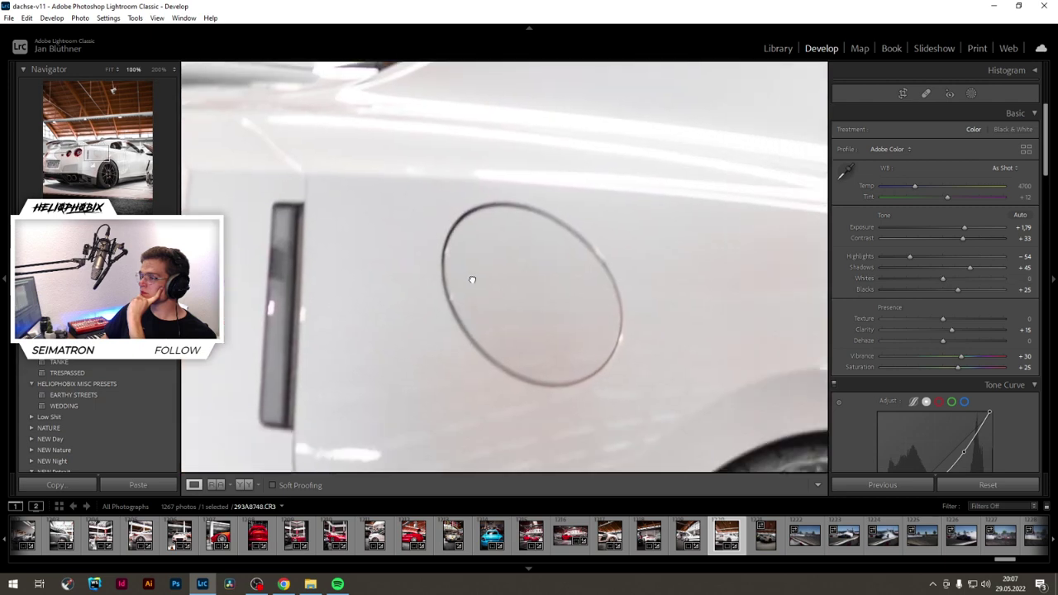
{"action": "left_click_drag", "start_coordinate": [472, 279], "coordinate": [364, 243]}
{"action": "left_click_drag", "start_coordinate": [420, 309], "coordinate": [441, 277]}
{"action": "left_click", "coordinate": [441, 277]}
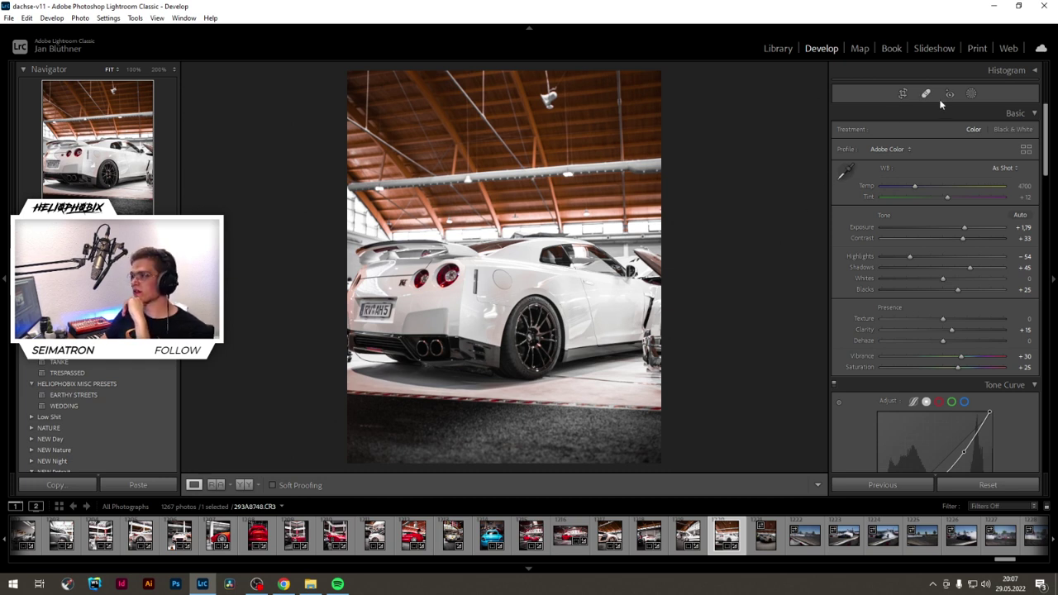
Step: Try lowering the saturation of the brightening radial mask on the GT-R's lower rear body, reset it, and finish masking
{"action": "left_click", "coordinate": [972, 93]}
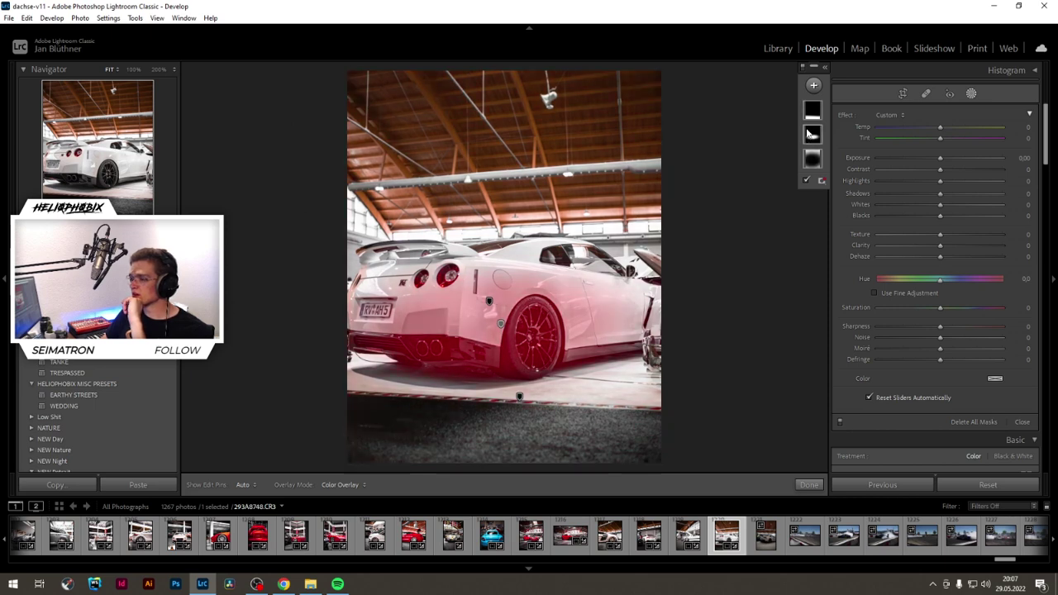
{"action": "left_click", "coordinate": [813, 138]}
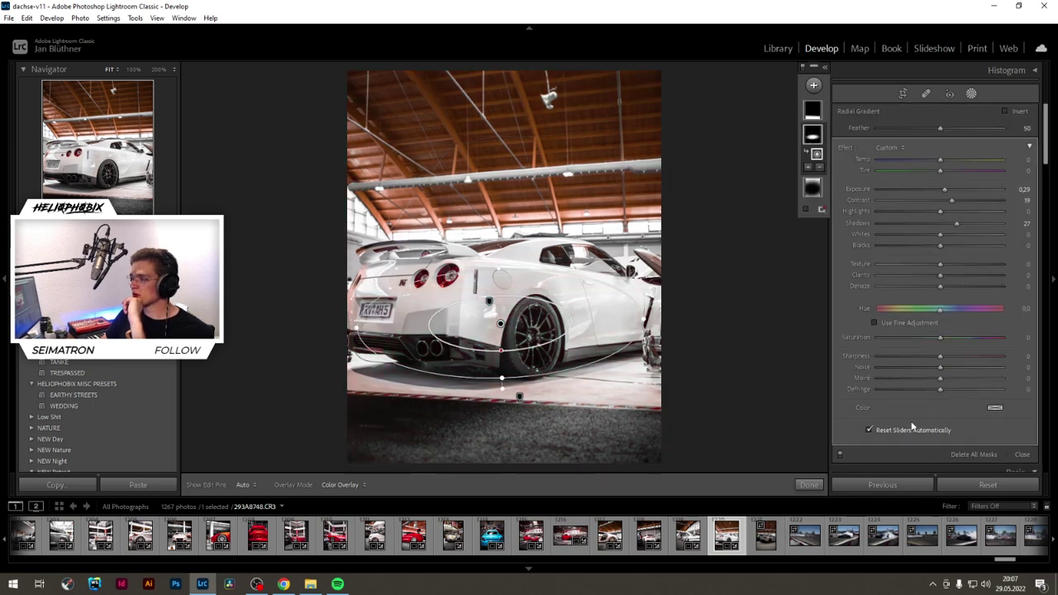
{"action": "left_click_drag", "start_coordinate": [941, 339], "coordinate": [878, 339]}
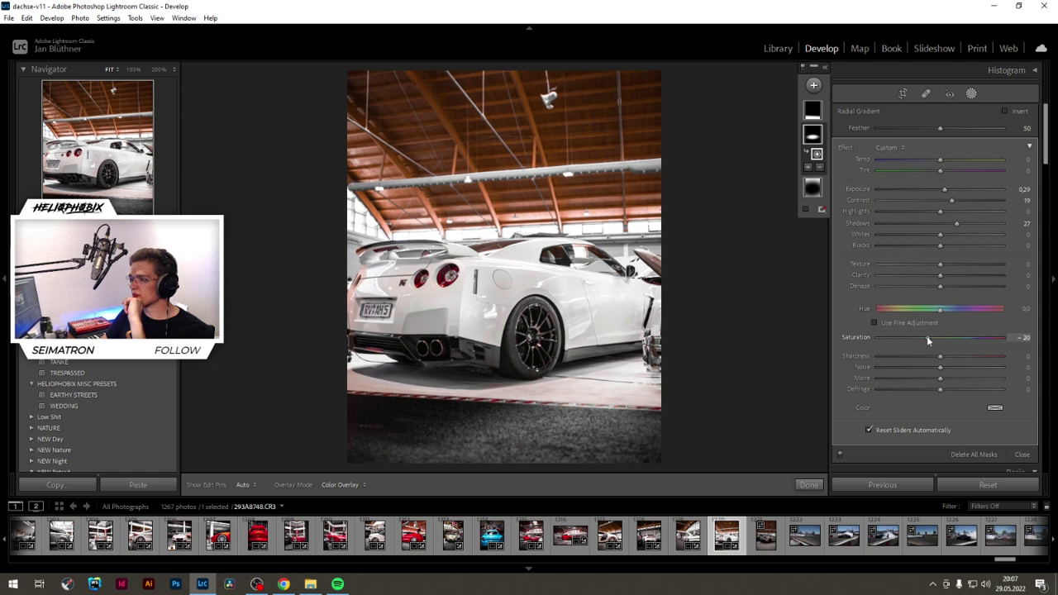
{"action": "double_click", "coordinate": [860, 337]}
{"action": "left_click", "coordinate": [810, 485]}
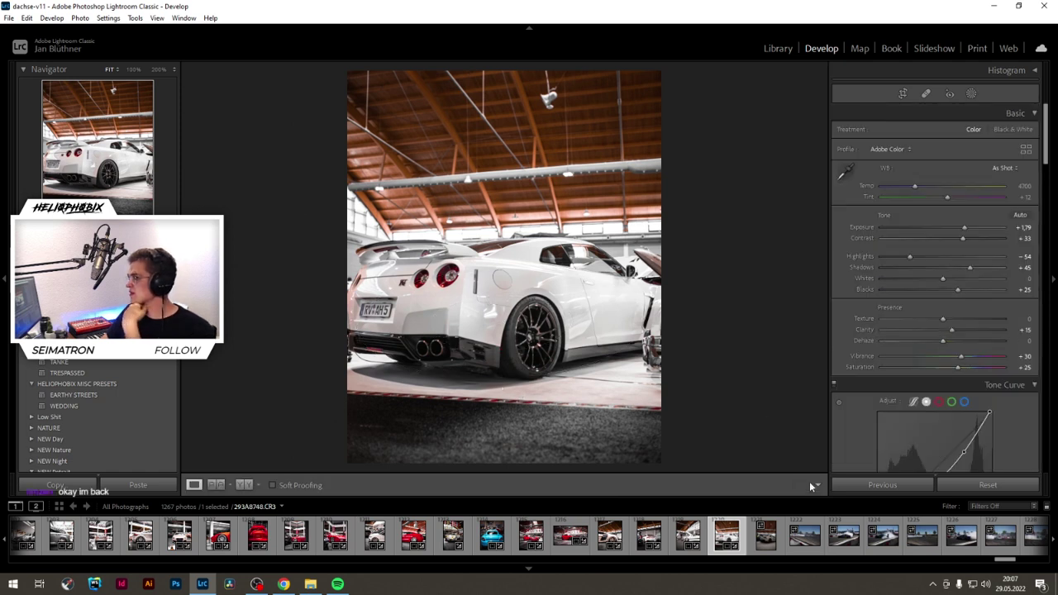
Step: Add a radial mask over the GT-R's rear wheel with saturation -100, finish masking, and set the photo's contrast to +35
{"action": "left_click", "coordinate": [971, 93]}
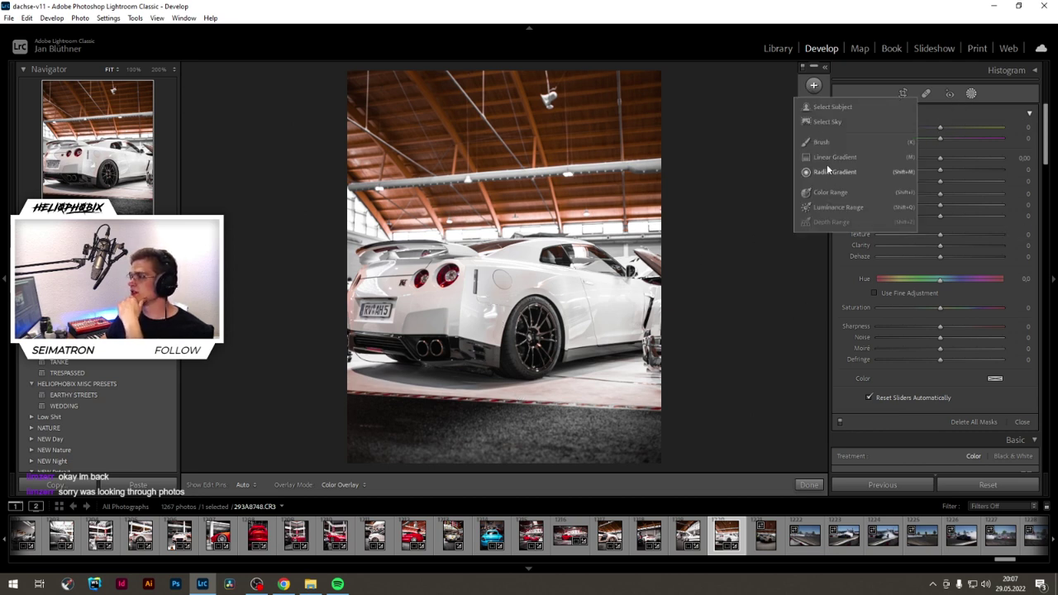
{"action": "key", "text": "shift+m"}
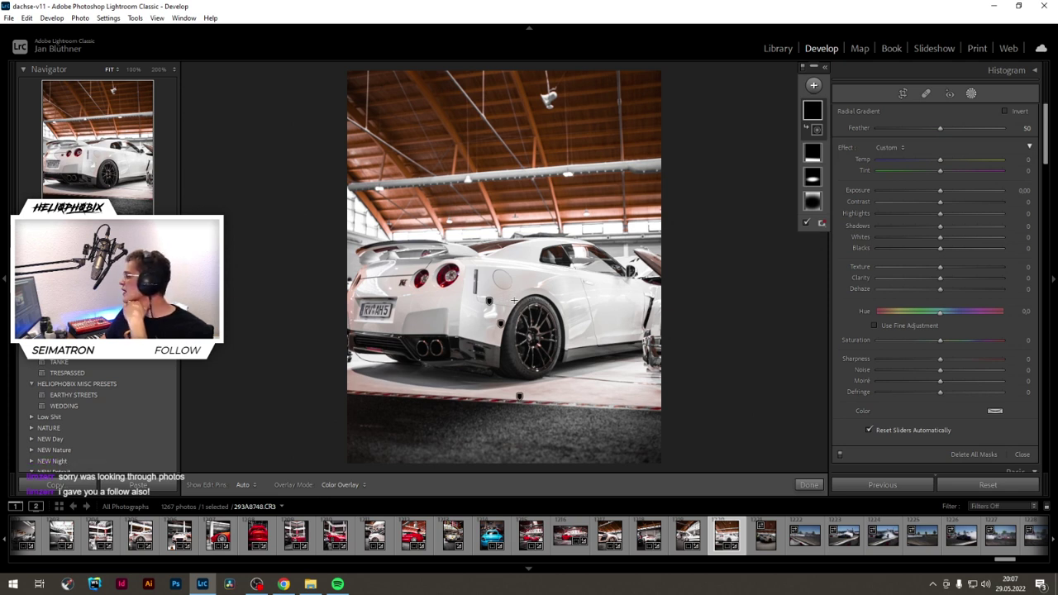
{"action": "left_click_drag", "start_coordinate": [515, 301], "coordinate": [578, 296]}
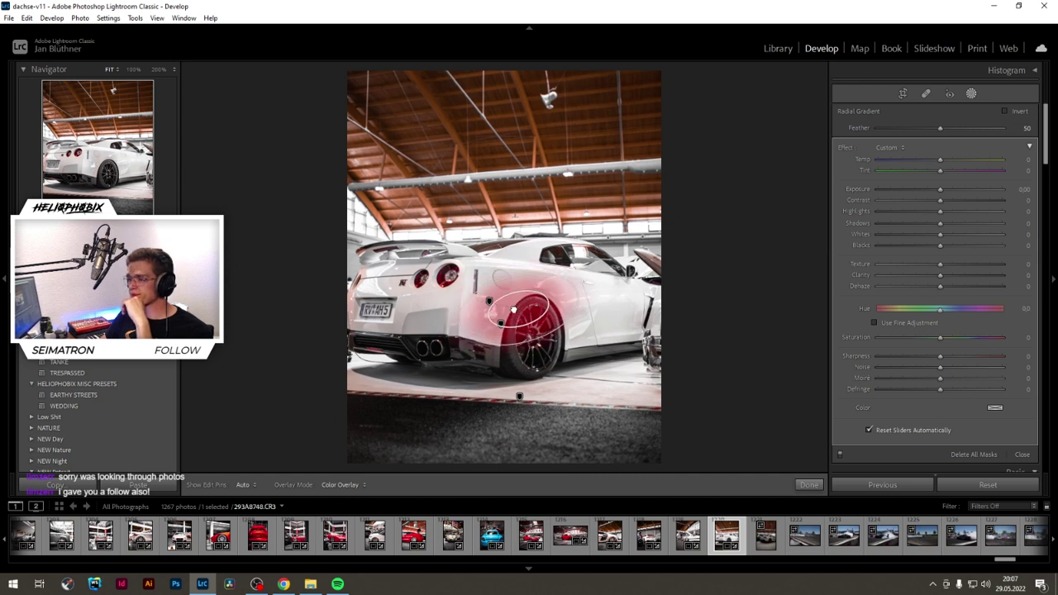
{"action": "left_click_drag", "start_coordinate": [942, 339], "coordinate": [881, 339]}
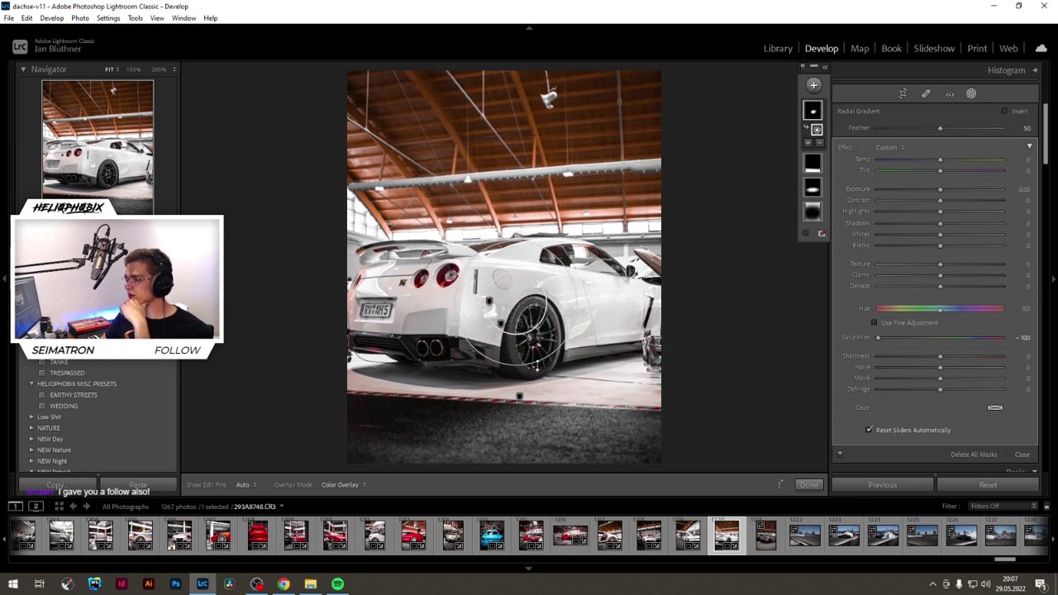
{"action": "left_click_drag", "start_coordinate": [514, 302], "coordinate": [520, 314]}
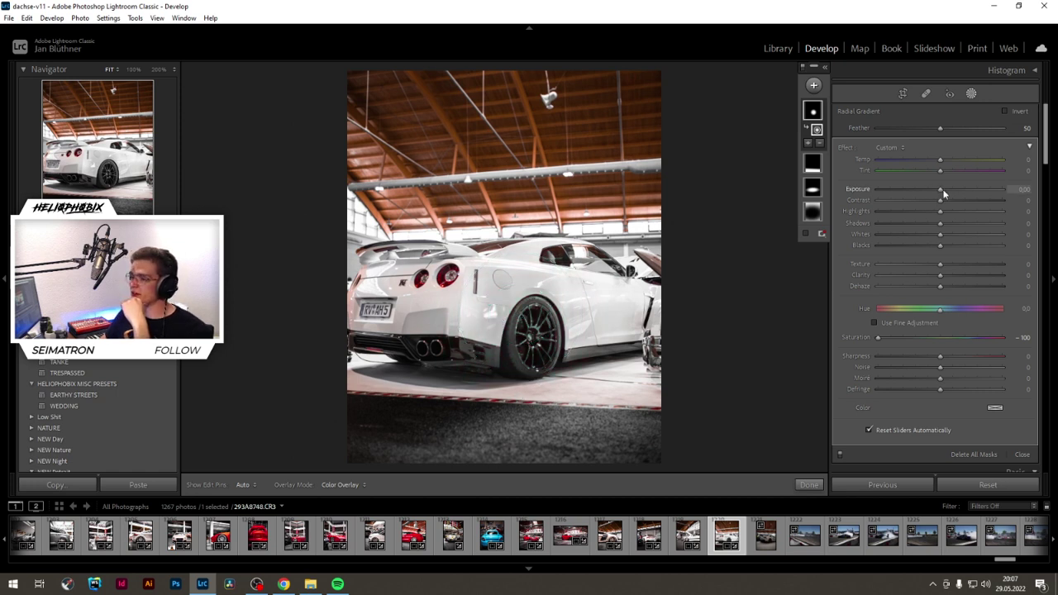
{"action": "left_click_drag", "start_coordinate": [944, 188], "coordinate": [941, 188]}
{"action": "left_click", "coordinate": [809, 485]}
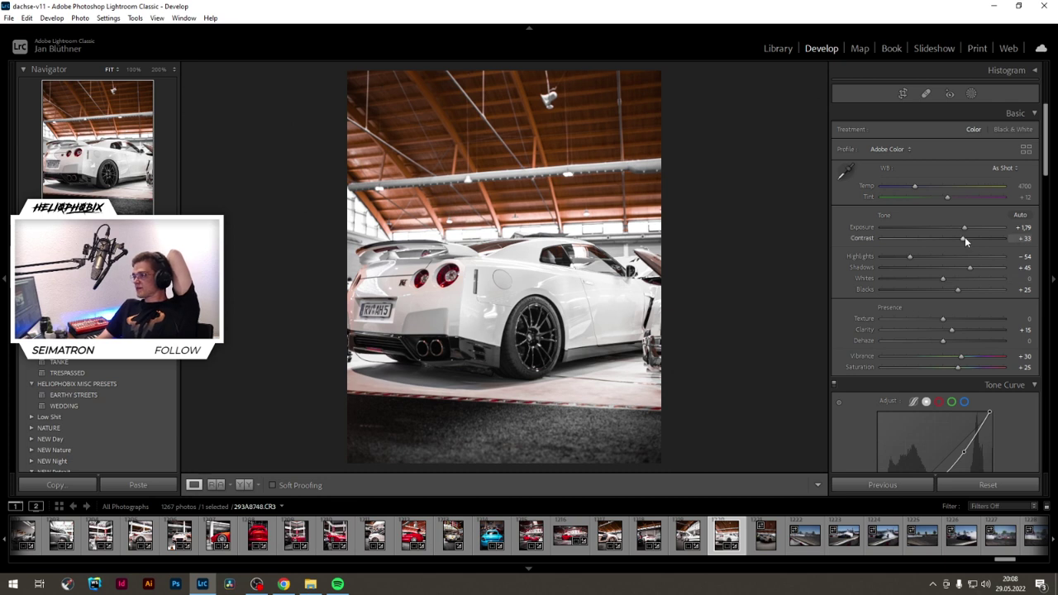
{"action": "left_click_drag", "start_coordinate": [965, 237], "coordinate": [967, 237]}
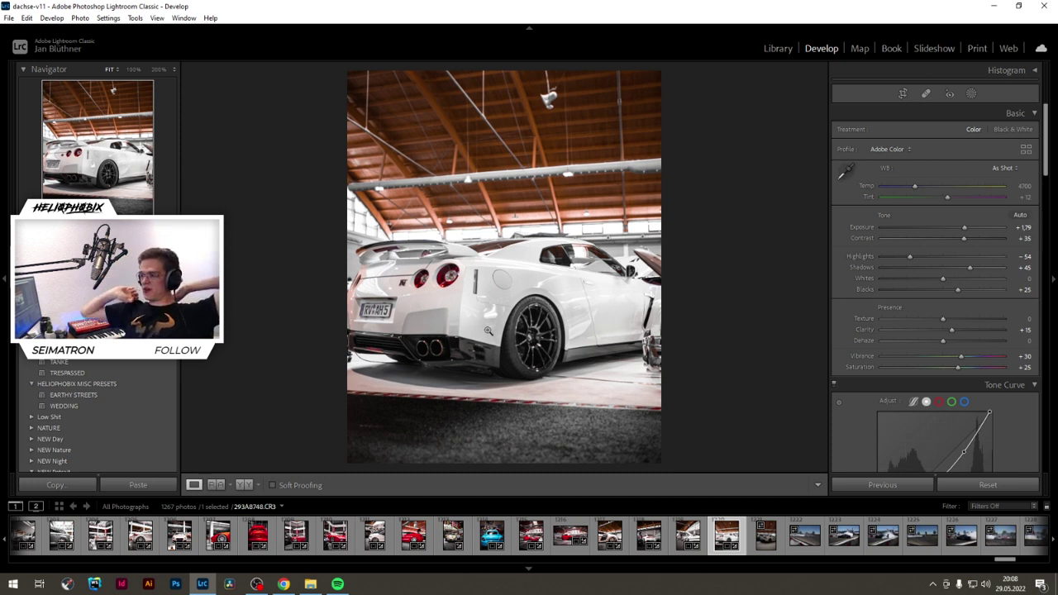
Step: Apply the EARTHY STREETS preset to the white GR Turbokit car photo, dismiss the chat notification, and remove that photo
{"action": "left_click", "coordinate": [773, 546]}
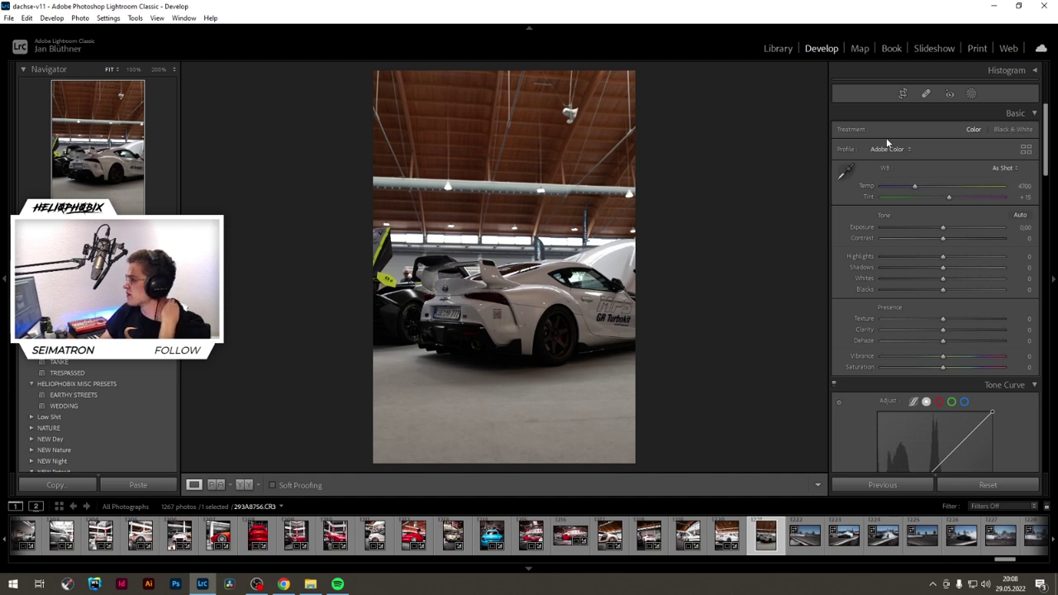
{"action": "left_click", "coordinate": [112, 393]}
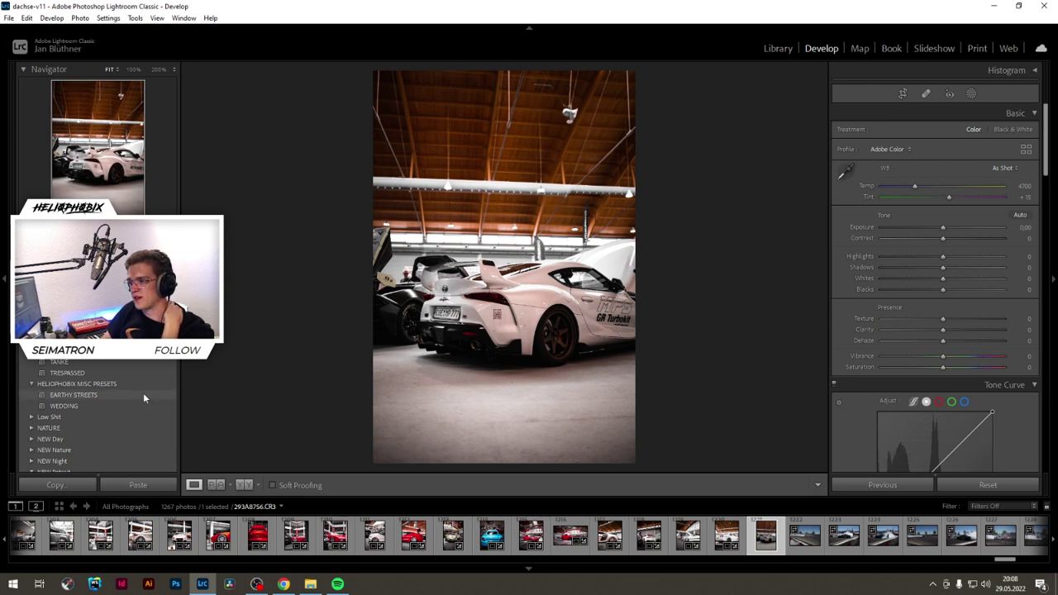
{"action": "left_click", "coordinate": [143, 394]}
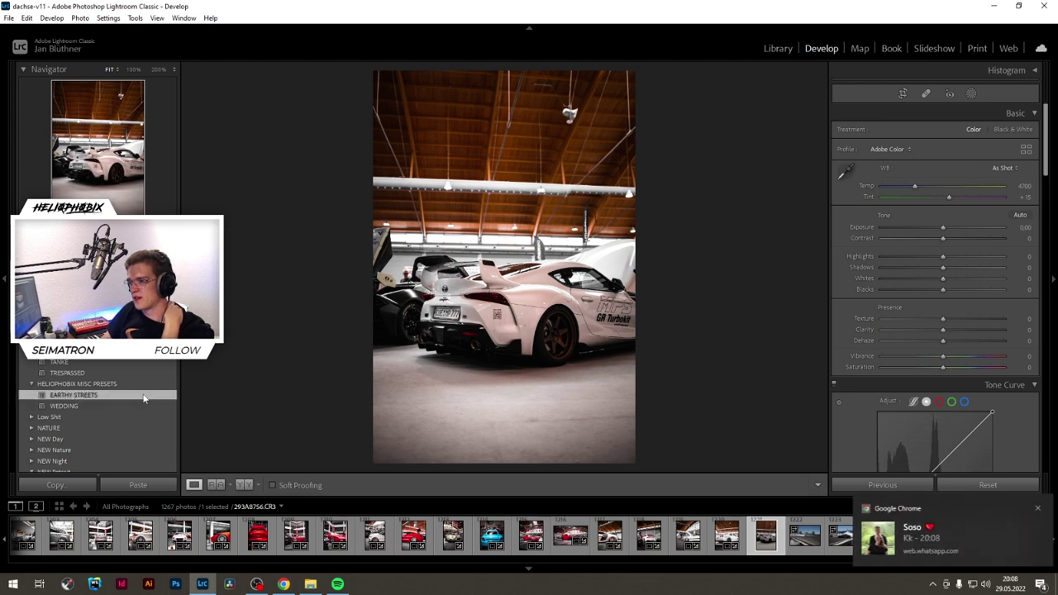
{"action": "left_click", "coordinate": [1034, 508]}
{"action": "left_click", "coordinate": [527, 5]}
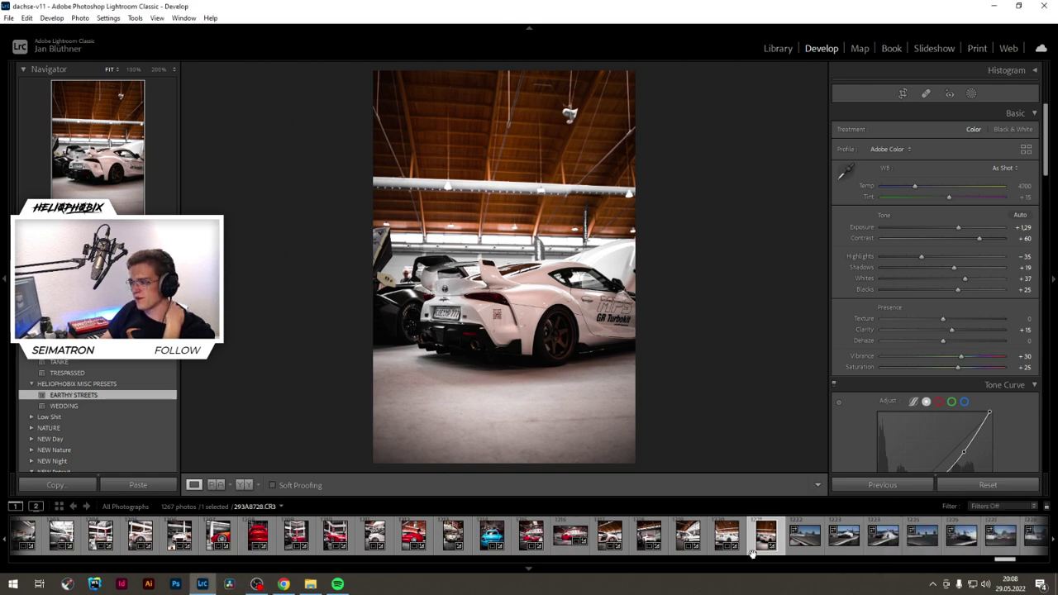
{"action": "key", "text": "Right"}
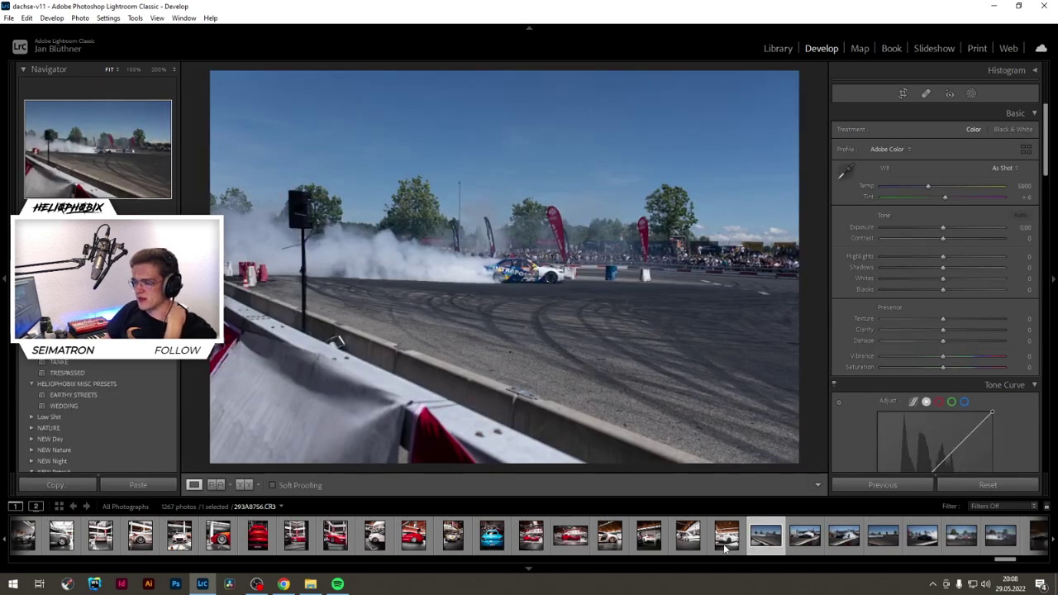
Step: Return to the white GT-R photo, leave its crop as it is, and set the white balance temperature to 4805
{"action": "left_click", "coordinate": [728, 539]}
{"action": "key", "text": "r"}
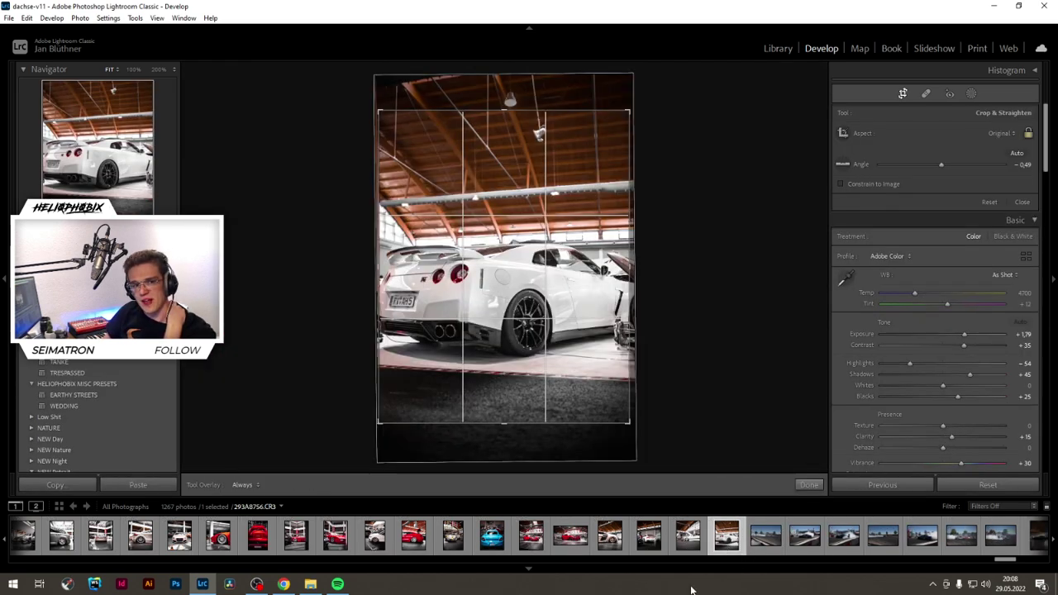
{"action": "key", "text": "r"}
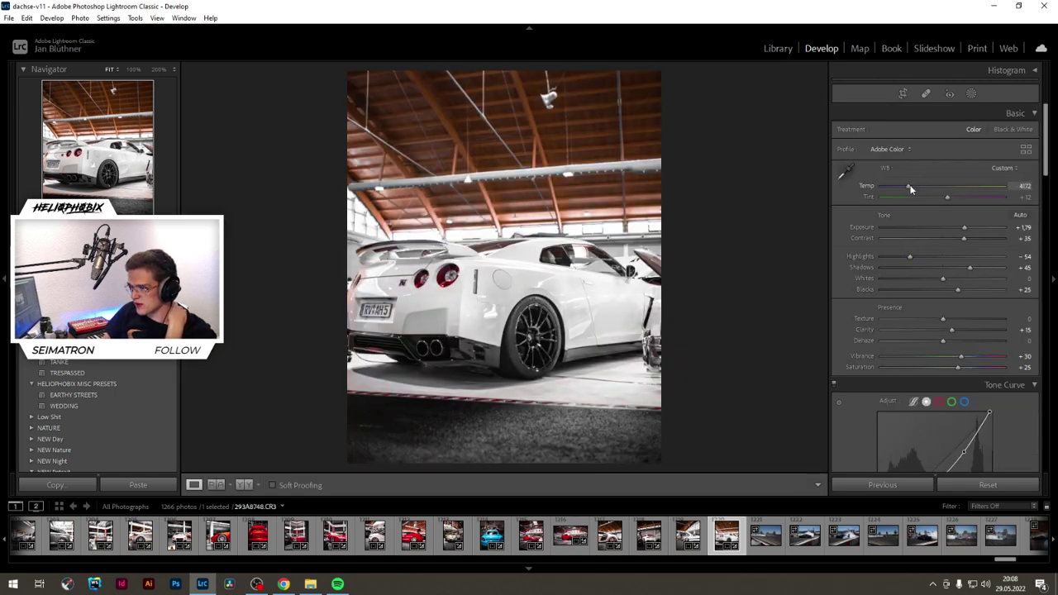
{"action": "left_click_drag", "start_coordinate": [905, 187], "coordinate": [912, 188]}
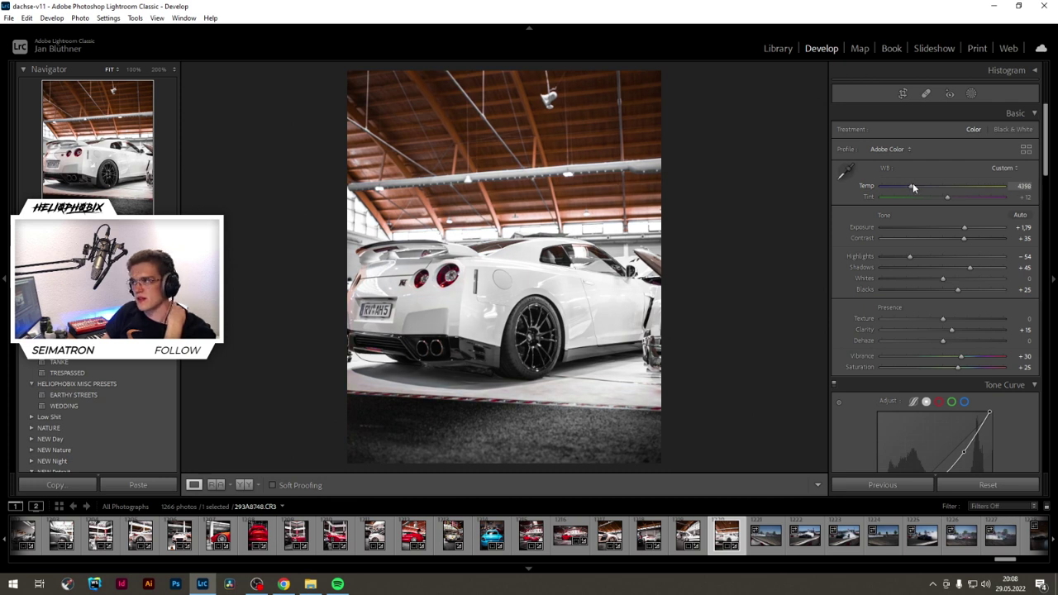
{"action": "mouse_move", "coordinate": [913, 186]}
{"action": "left_mouse_down"}
{"action": "mouse_move", "coordinate": [924, 188]}
{"action": "mouse_move", "coordinate": [913, 186]}
{"action": "left_mouse_up"}
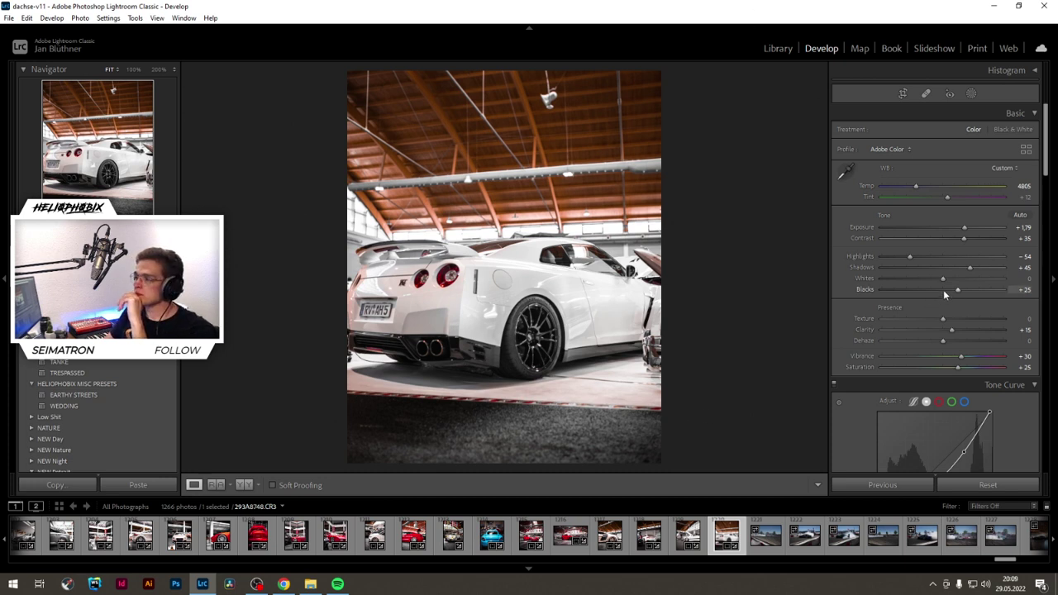
Step: Set the GT-R photo's whites to -10, contrast to +56 and clarity to -10
{"action": "left_click_drag", "start_coordinate": [942, 280], "coordinate": [936, 279]}
{"action": "left_click_drag", "start_coordinate": [964, 238], "coordinate": [977, 239]}
{"action": "left_click_drag", "start_coordinate": [950, 329], "coordinate": [935, 331]}
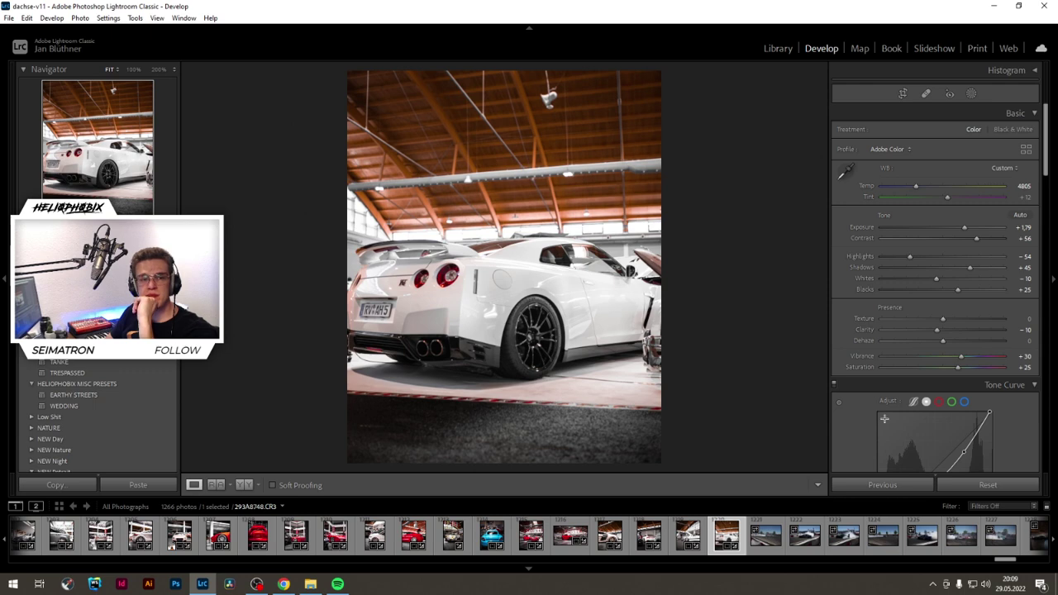
Step: Open the first drift car photo and narrow its crop from both sides, keeping the original aspect unlocked
{"action": "left_click", "coordinate": [766, 536]}
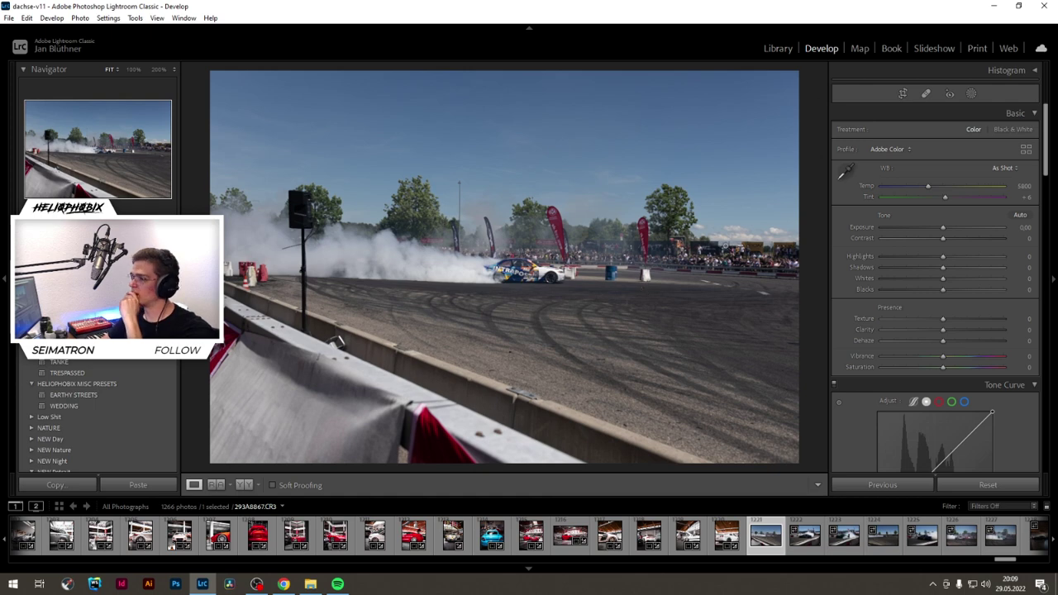
{"action": "left_click", "coordinate": [907, 95]}
{"action": "left_click", "coordinate": [1000, 133]}
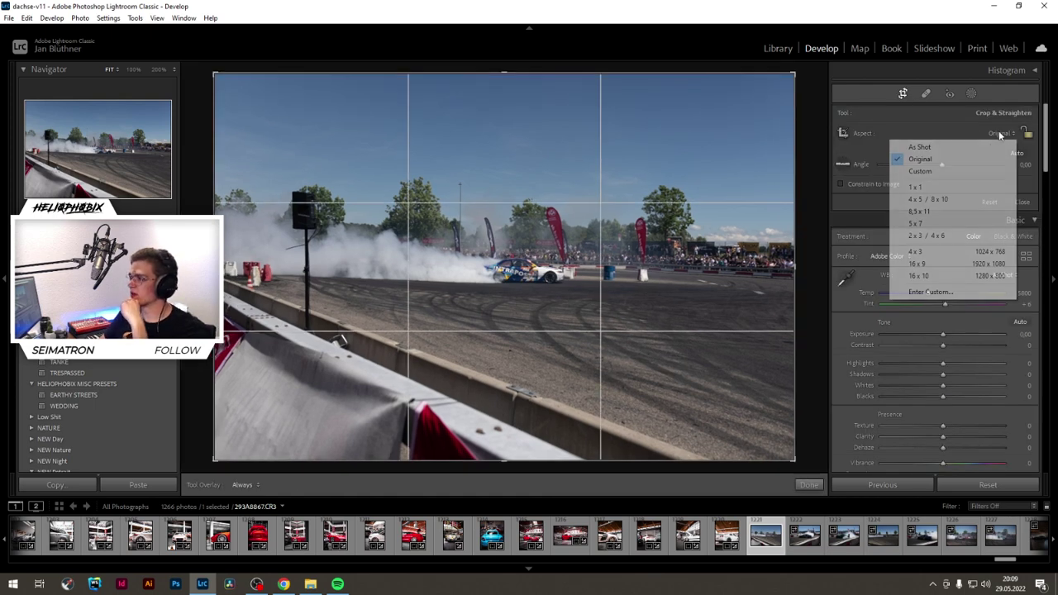
{"action": "left_click", "coordinate": [758, 25]}
{"action": "left_click_drag", "start_coordinate": [793, 237], "coordinate": [742, 236]}
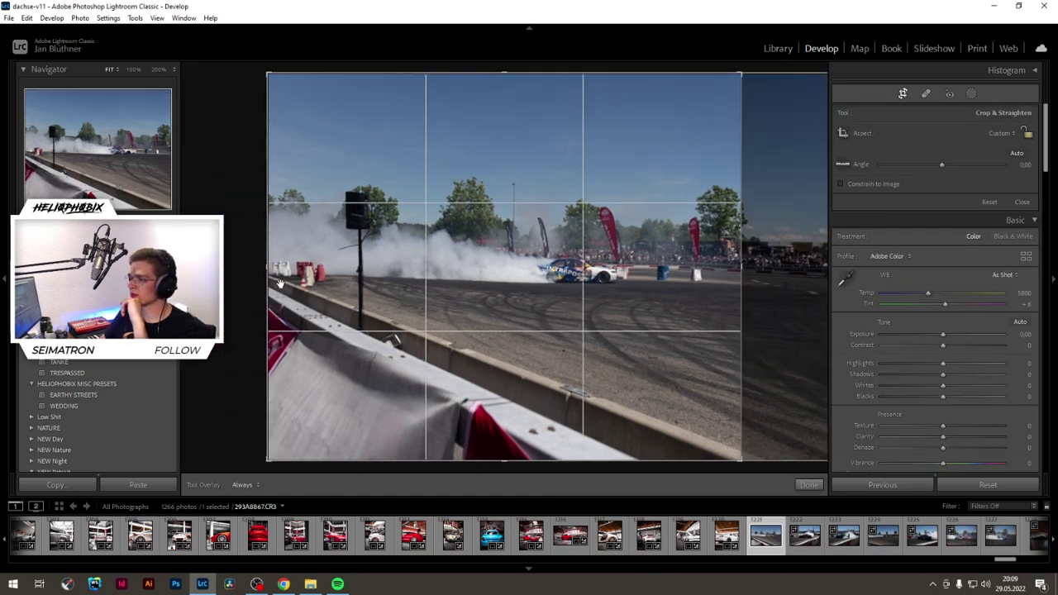
{"action": "left_click_drag", "start_coordinate": [279, 284], "coordinate": [387, 284]}
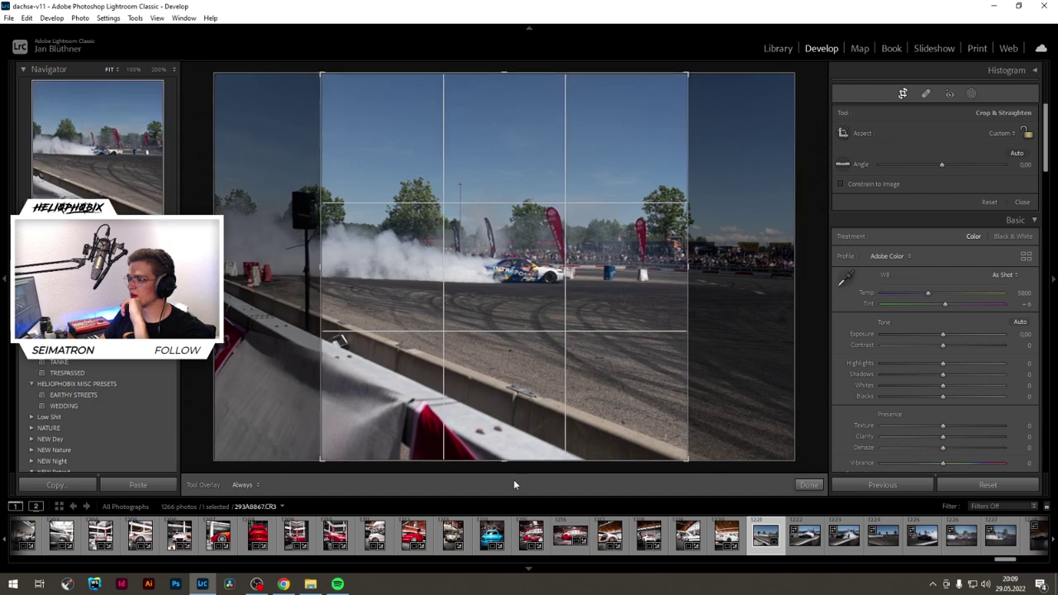
Step: Trim the sky and foreground into a wide frame around the smoke and drift car, tighten the sides, and apply the crop
{"action": "left_click_drag", "start_coordinate": [508, 460], "coordinate": [508, 383]}
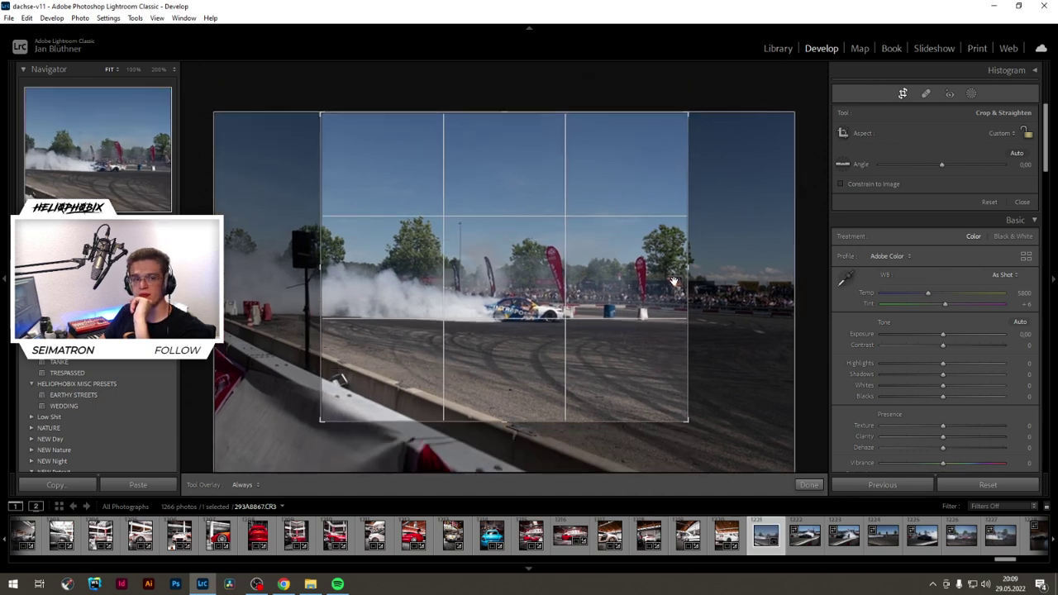
{"action": "left_click_drag", "start_coordinate": [496, 113], "coordinate": [498, 149]}
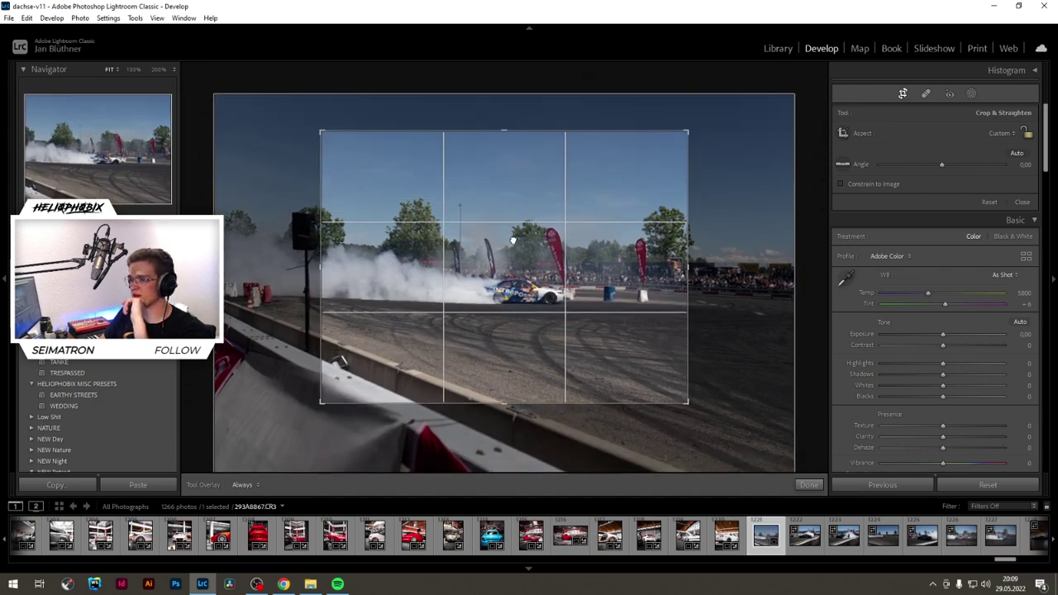
{"action": "left_click_drag", "start_coordinate": [512, 240], "coordinate": [513, 254]}
{"action": "left_click_drag", "start_coordinate": [689, 261], "coordinate": [680, 261]}
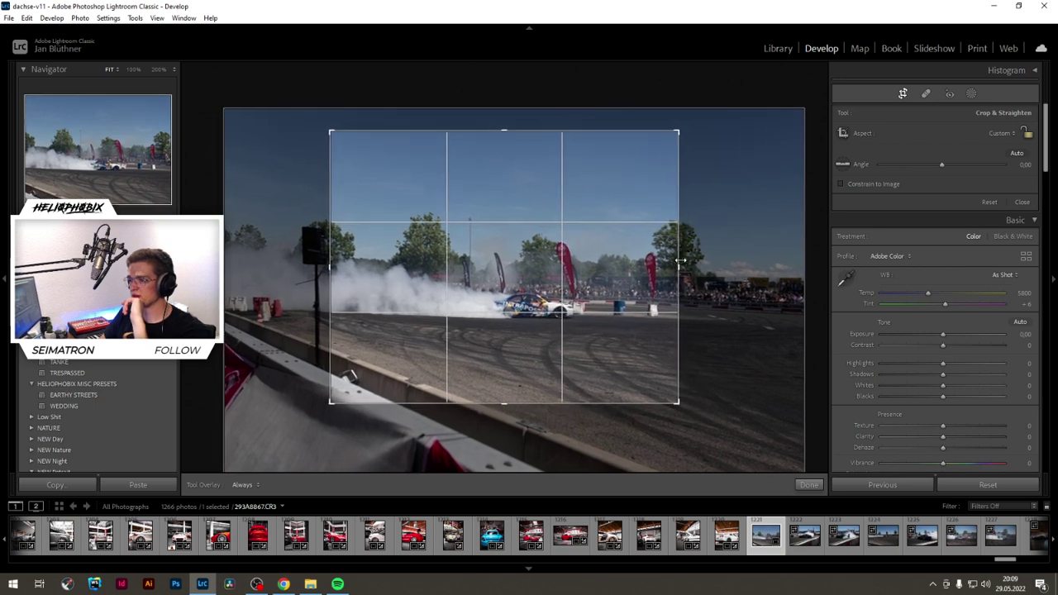
{"action": "left_click_drag", "start_coordinate": [503, 131], "coordinate": [507, 207]}
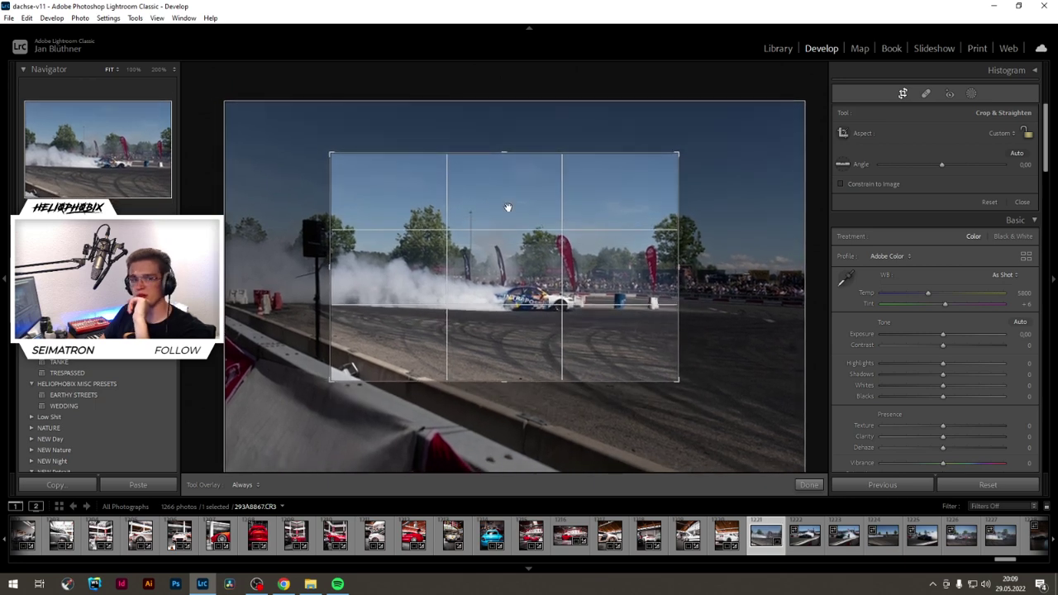
{"action": "left_click_drag", "start_coordinate": [502, 381], "coordinate": [506, 329]}
{"action": "left_click_drag", "start_coordinate": [509, 163], "coordinate": [509, 171]}
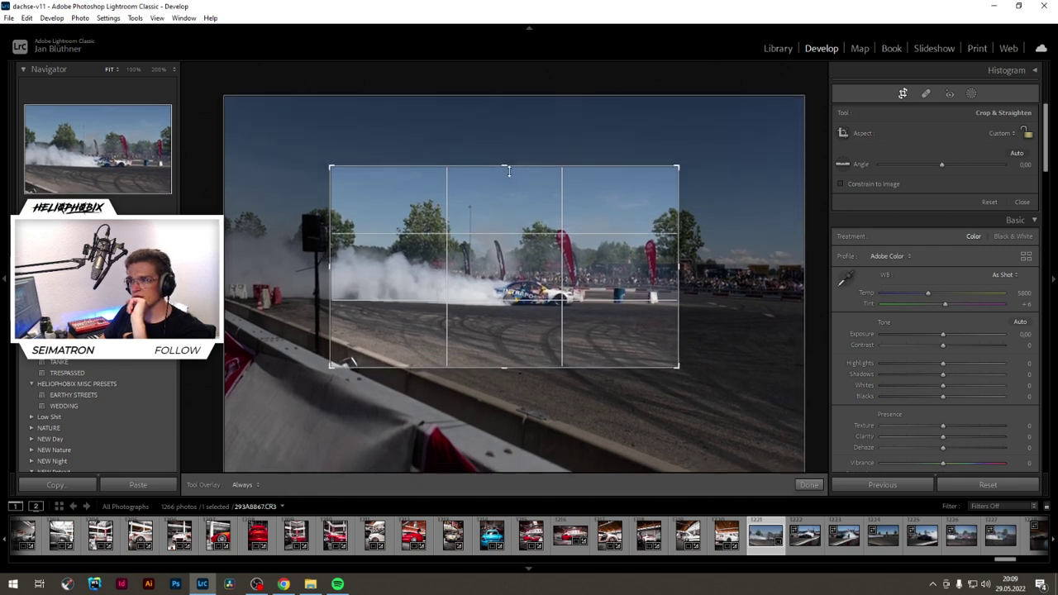
{"action": "left_click_drag", "start_coordinate": [684, 270], "coordinate": [644, 272]}
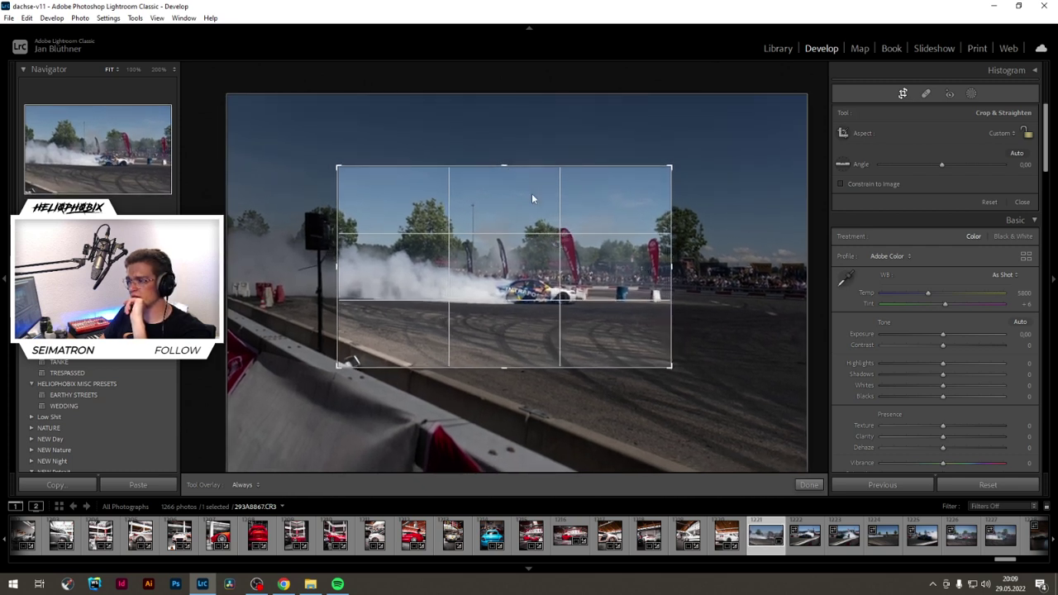
{"action": "left_click_drag", "start_coordinate": [510, 166], "coordinate": [510, 203]}
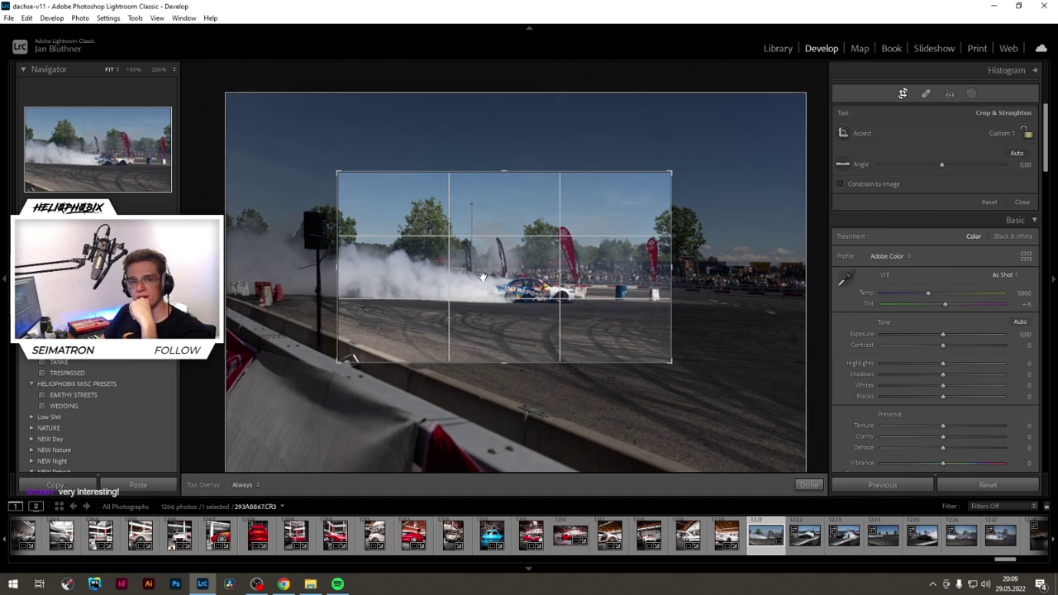
{"action": "left_click_drag", "start_coordinate": [493, 279], "coordinate": [492, 279]}
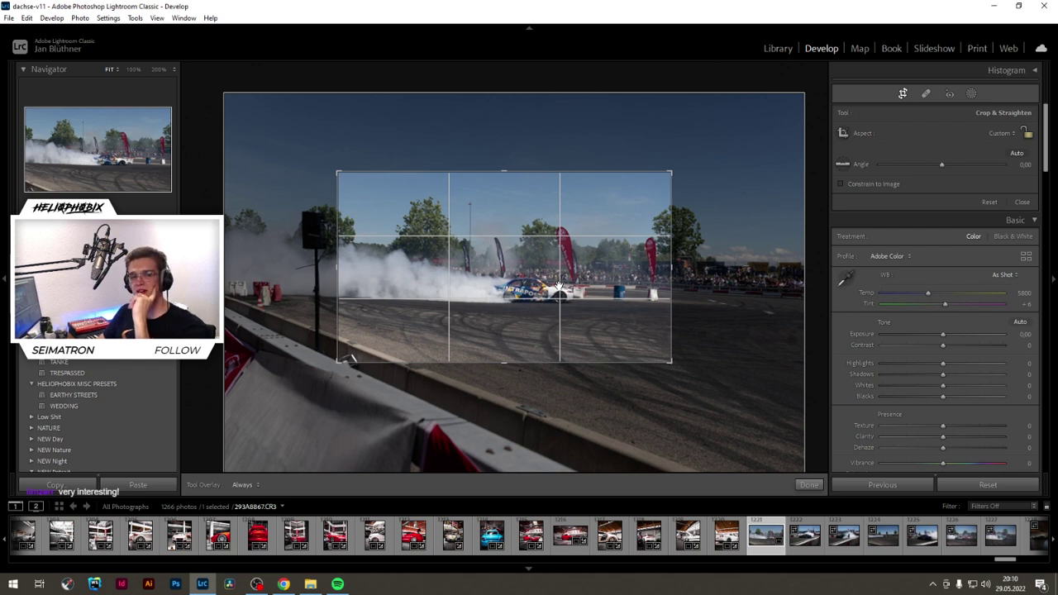
{"action": "key", "text": "Return"}
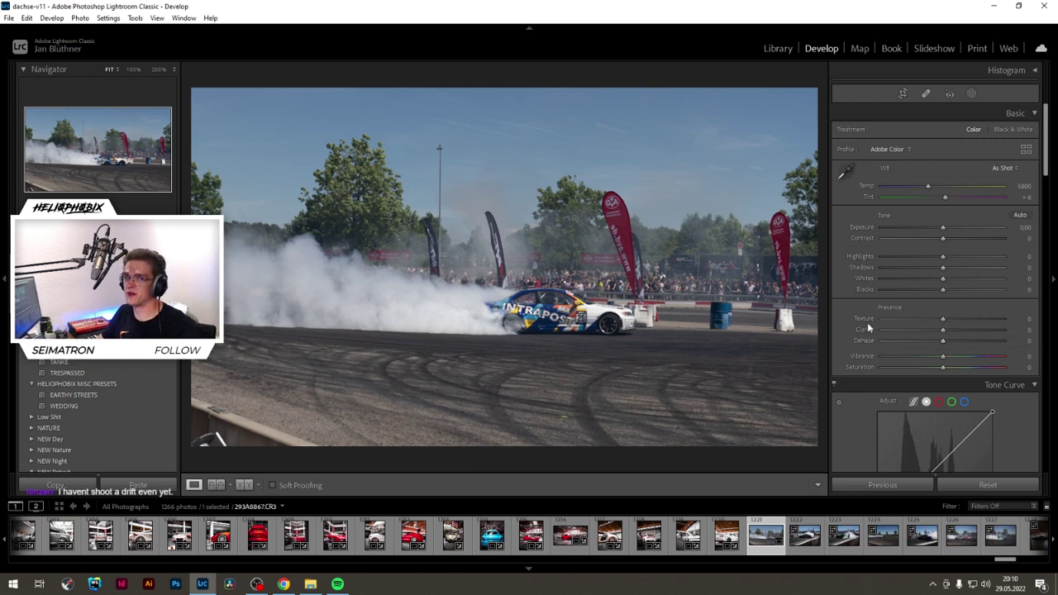
Step: Set the saturation of the blues and the aquas to -100 in the drift photo
{"action": "scroll", "coordinate": [861, 317], "scroll_direction": "down", "scroll_amount": 5}
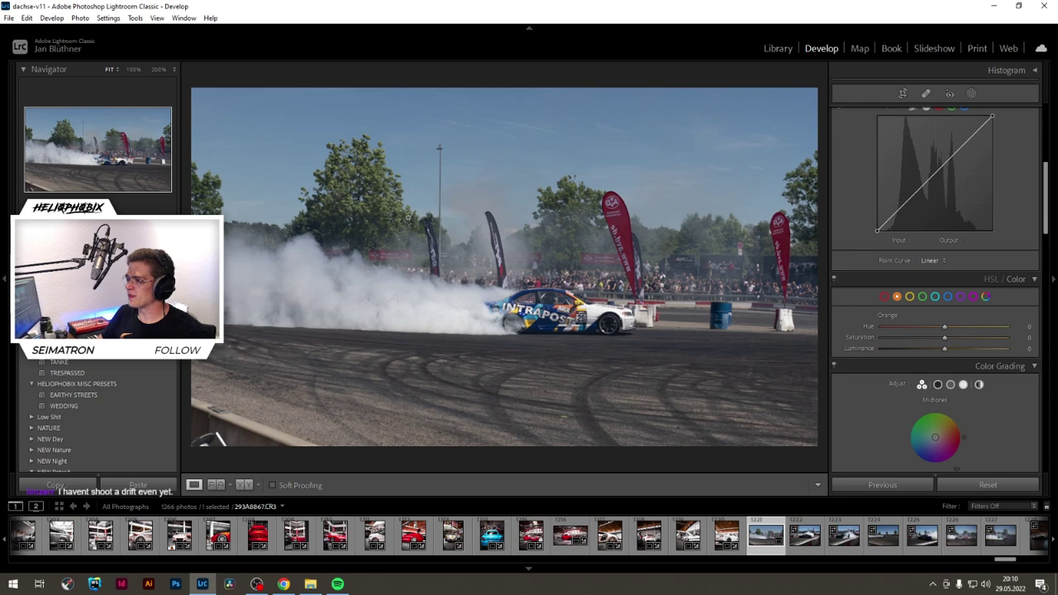
{"action": "left_click", "coordinate": [948, 296]}
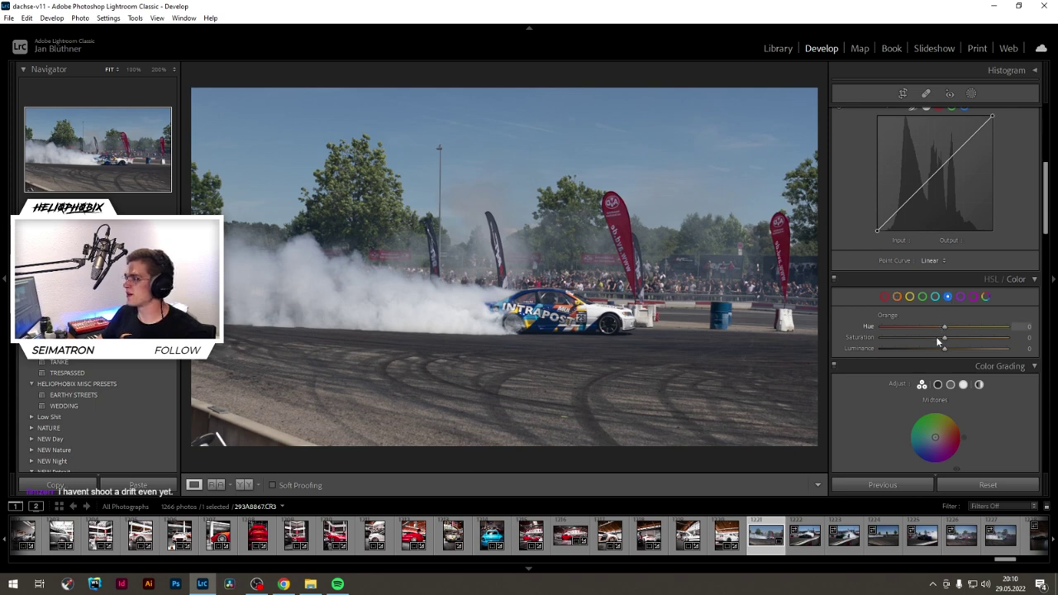
{"action": "left_click_drag", "start_coordinate": [944, 337], "coordinate": [865, 344]}
{"action": "left_click", "coordinate": [935, 297]}
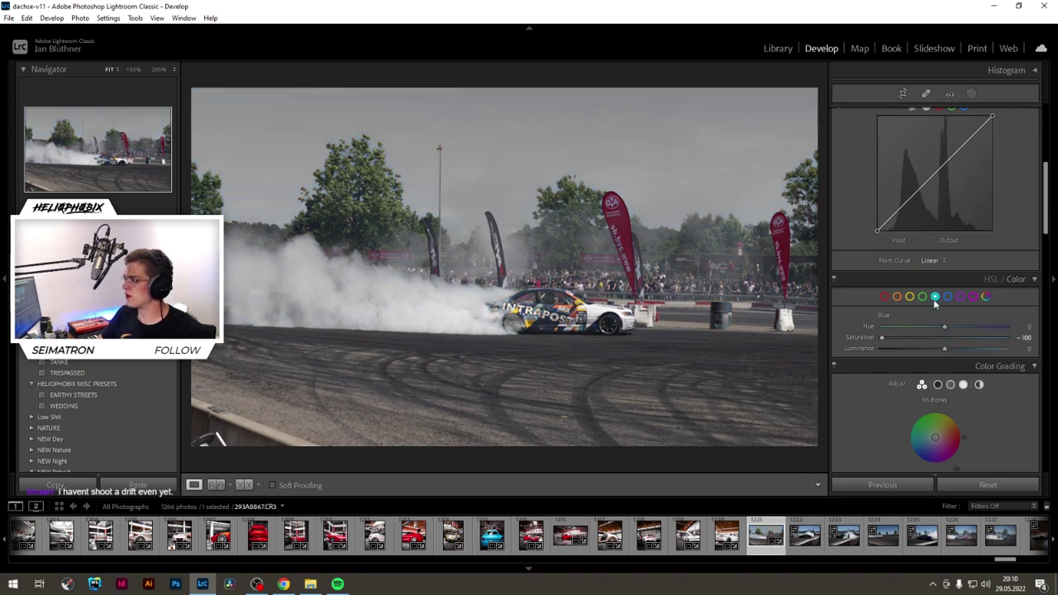
{"action": "left_click_drag", "start_coordinate": [941, 338], "coordinate": [819, 358]}
Step: Compare the blue saturation setting and examine the drift car's livery and rear wheel at 100% zoom
{"action": "left_click", "coordinate": [948, 296]}
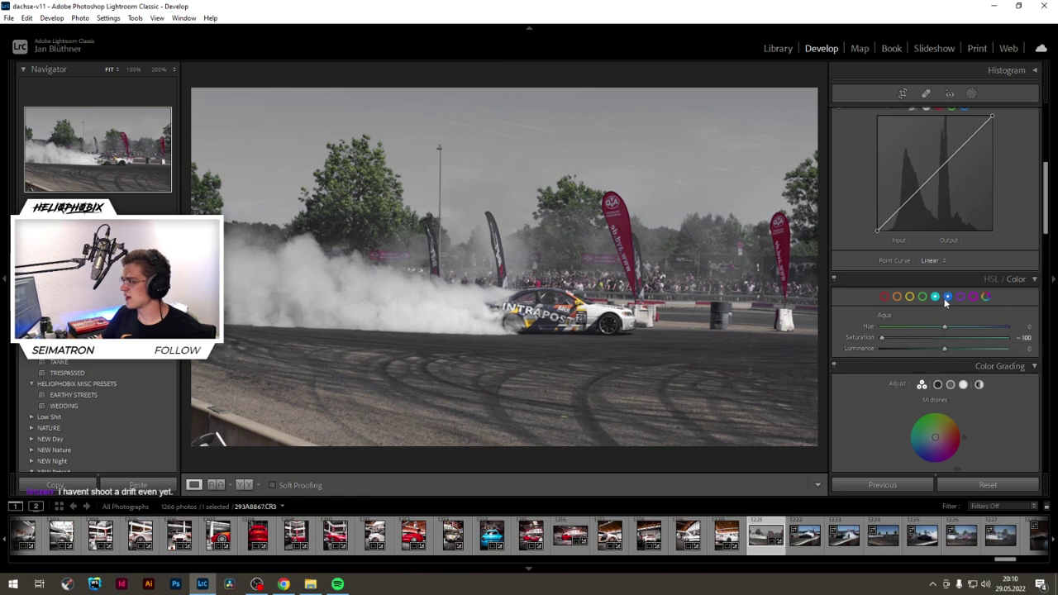
{"action": "left_click_drag", "start_coordinate": [882, 337], "coordinate": [786, 355]}
{"action": "left_click", "coordinate": [607, 350]}
{"action": "left_click", "coordinate": [786, 355]}
{"action": "left_click", "coordinate": [542, 328]}
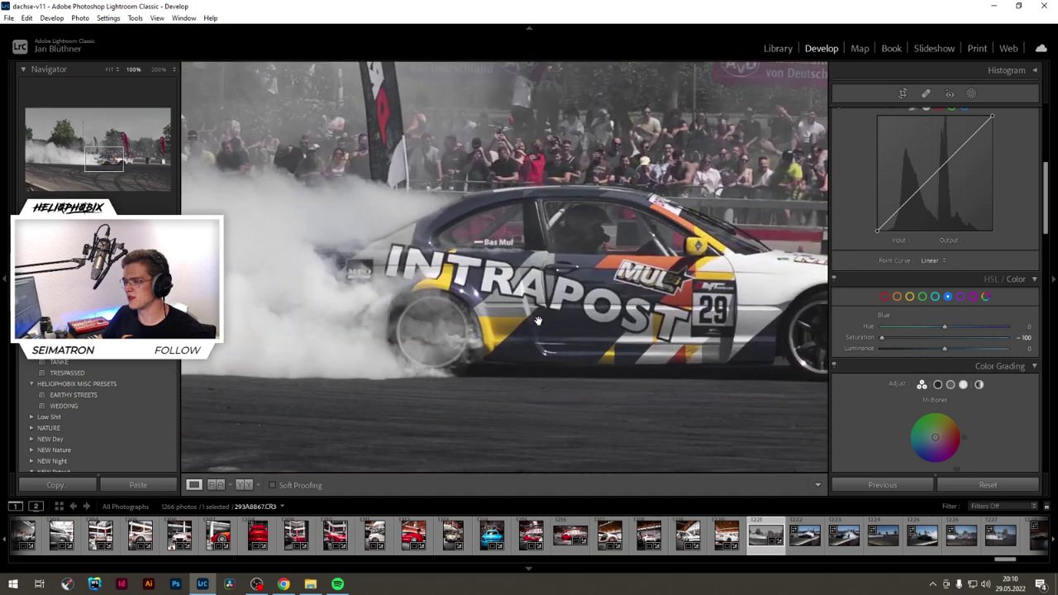
{"action": "left_click", "coordinate": [531, 328]}
{"action": "left_click", "coordinate": [563, 295]}
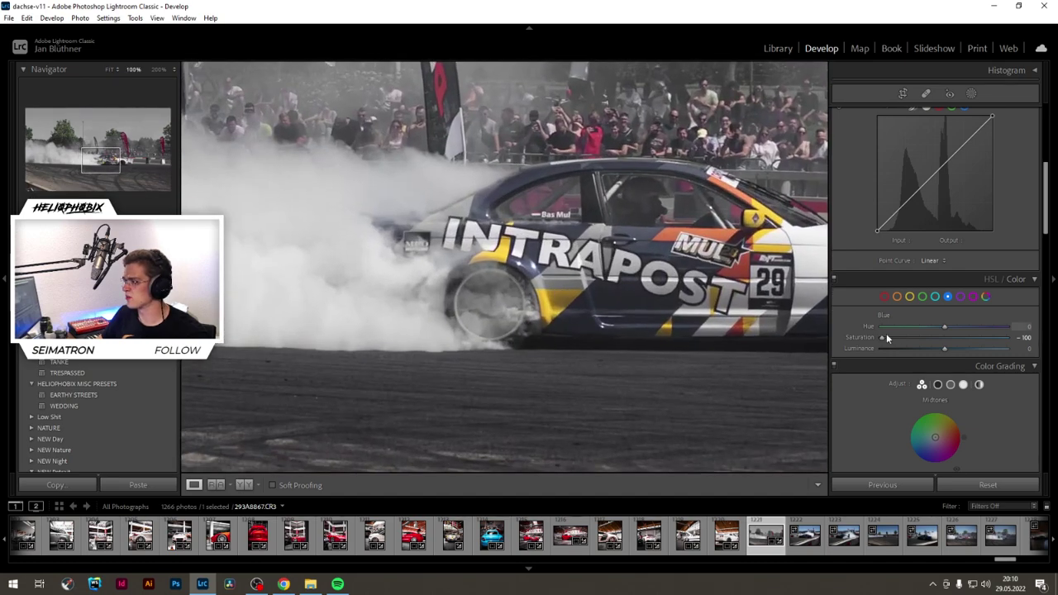
{"action": "left_click", "coordinate": [608, 326]}
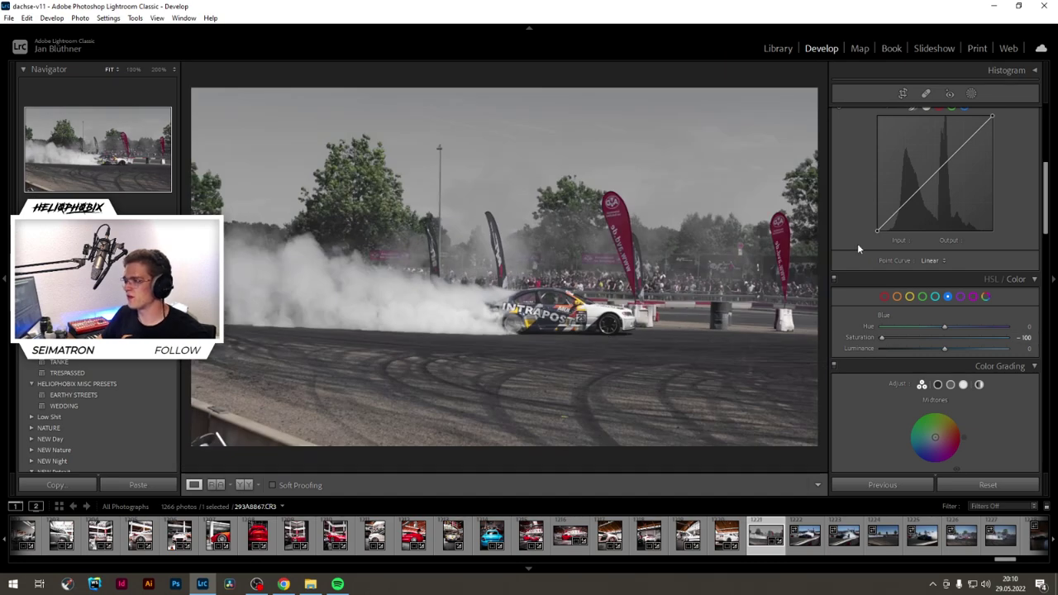
Step: Raise the exposure slightly and pull the tone curve down with points at 24/18, 125/114 and in the highlights
{"action": "scroll", "coordinate": [858, 243], "scroll_direction": "up", "scroll_amount": 5}
{"action": "left_click_drag", "start_coordinate": [943, 227], "coordinate": [946, 229]}
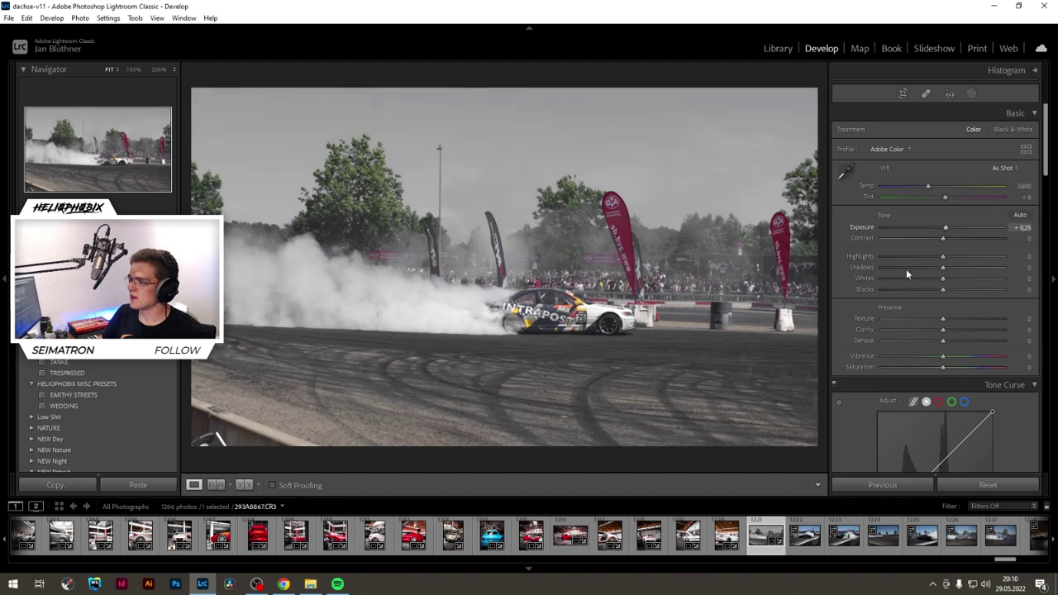
{"action": "scroll", "coordinate": [910, 281], "scroll_direction": "down", "scroll_amount": 4}
{"action": "left_click_drag", "start_coordinate": [936, 272], "coordinate": [937, 276]}
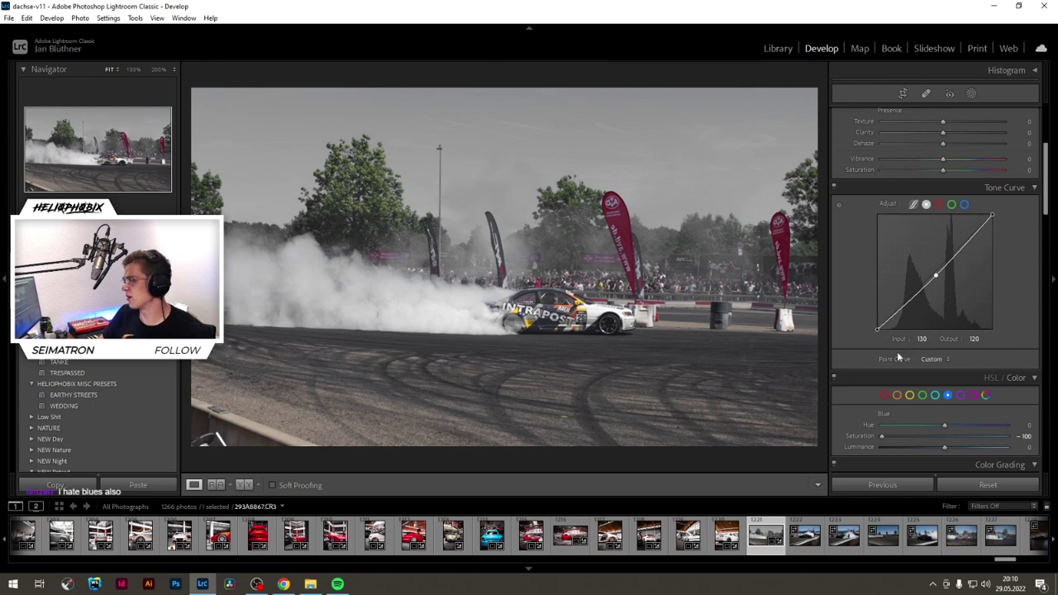
{"action": "left_click", "coordinate": [889, 322]}
{"action": "left_click_drag", "start_coordinate": [889, 319], "coordinate": [878, 335]}
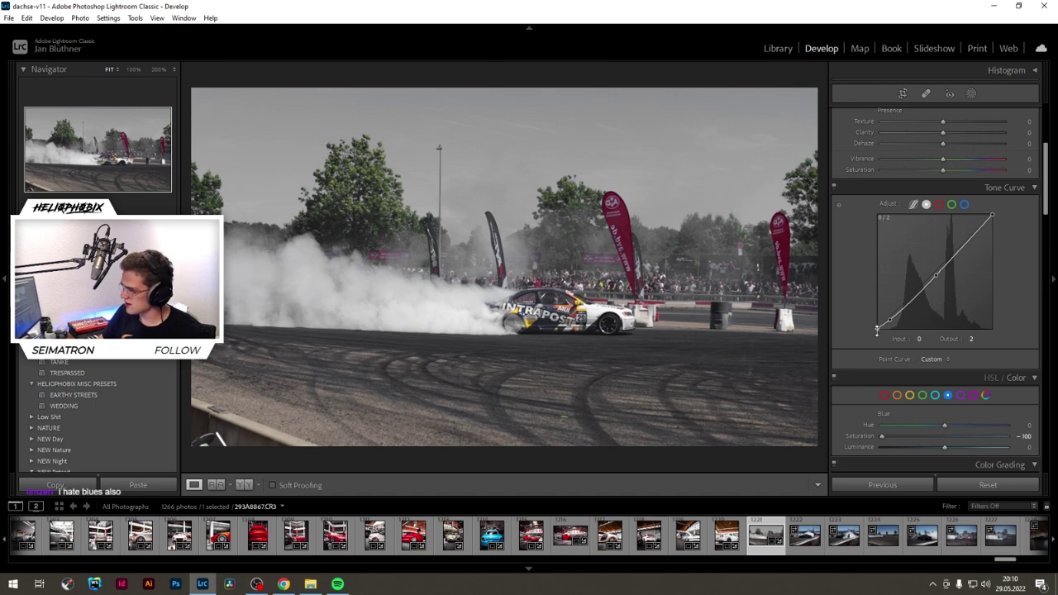
{"action": "left_click_drag", "start_coordinate": [970, 242], "coordinate": [968, 251]}
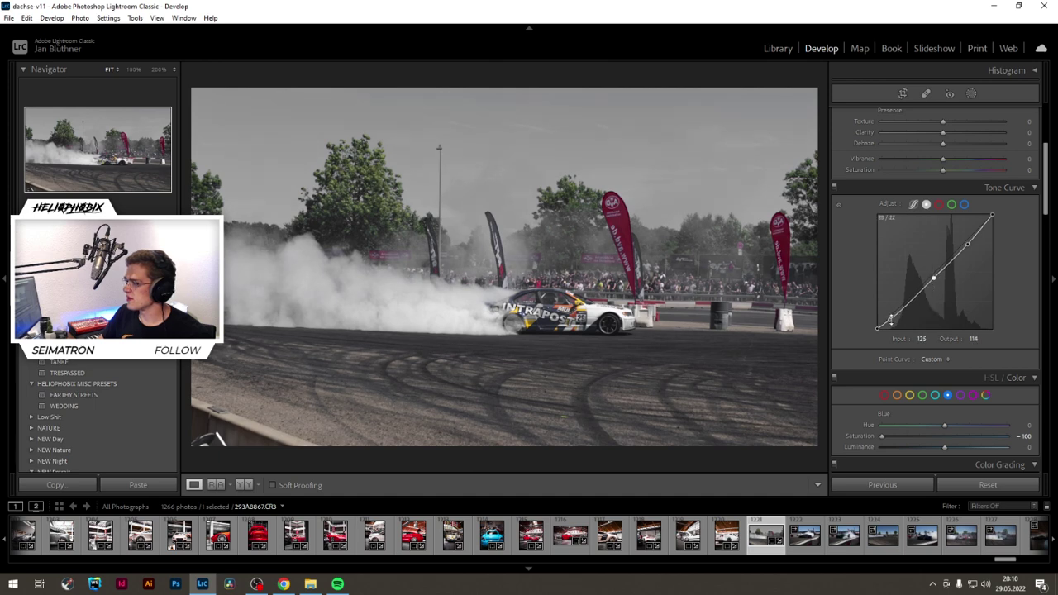
{"action": "left_click_drag", "start_coordinate": [890, 319], "coordinate": [888, 322]}
{"action": "scroll", "coordinate": [873, 283], "scroll_direction": "up", "scroll_amount": 3}
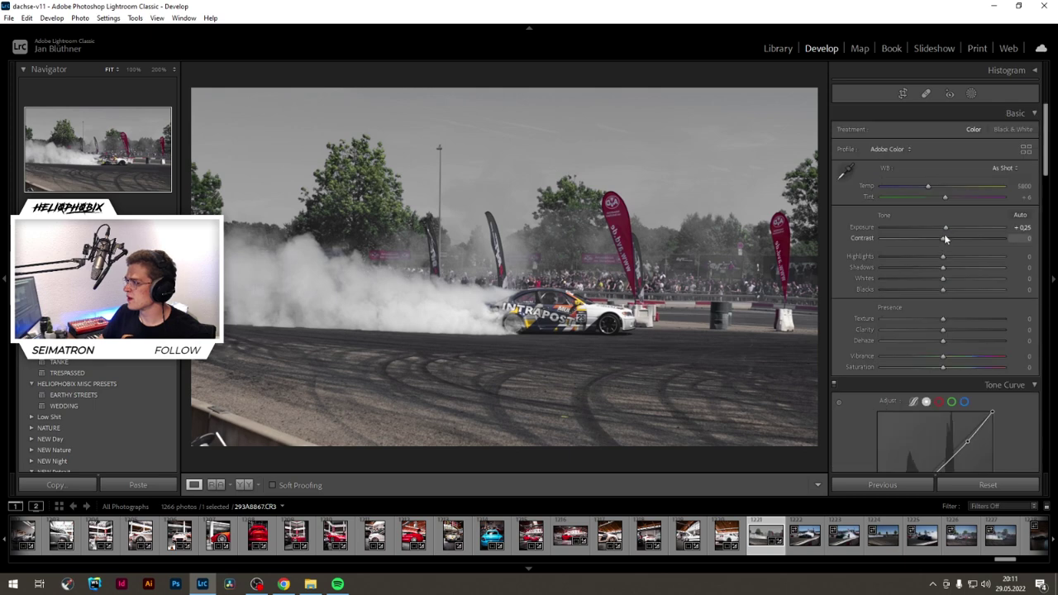
{"action": "left_click_drag", "start_coordinate": [945, 228], "coordinate": [947, 227]}
Step: Set the green hue to -100 and saturation to -25, and shift the yellow hue towards orange
{"action": "scroll", "coordinate": [942, 248], "scroll_direction": "down", "scroll_amount": 6}
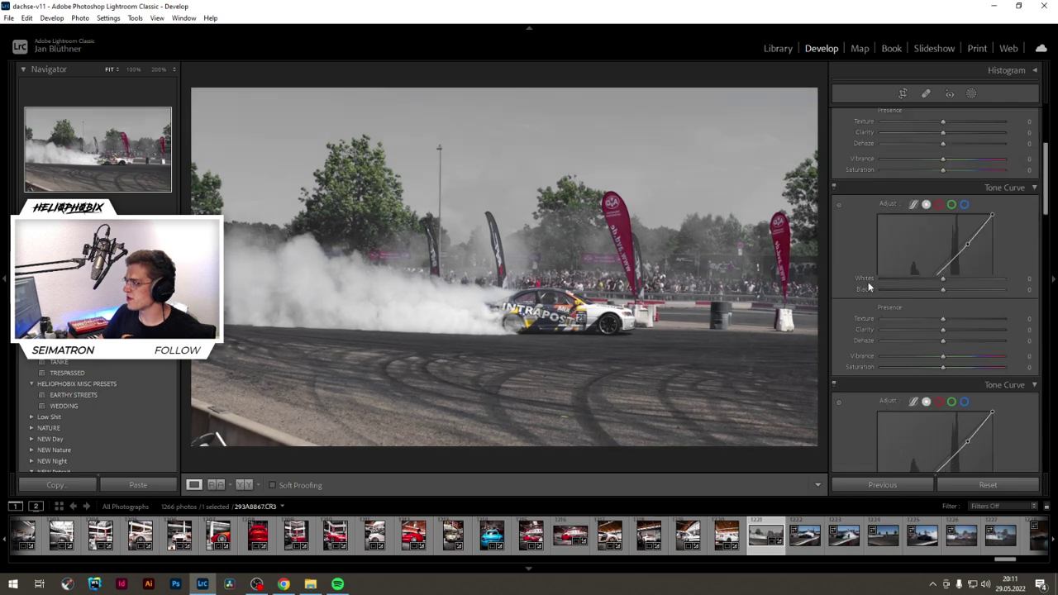
{"action": "left_click", "coordinate": [923, 297]}
{"action": "left_click_drag", "start_coordinate": [944, 326], "coordinate": [404, 253]}
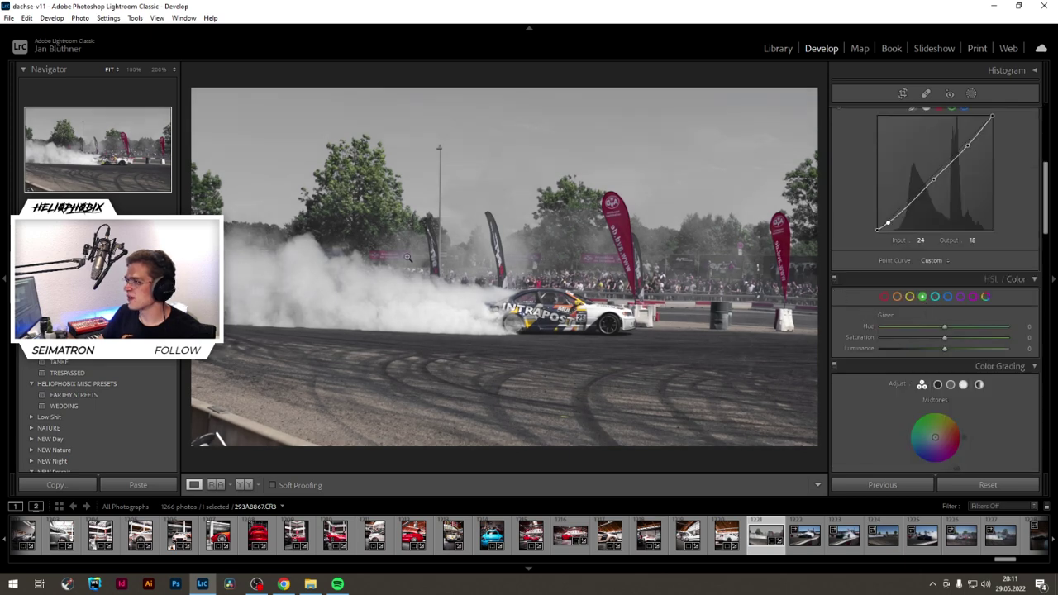
{"action": "left_click_drag", "start_coordinate": [882, 326], "coordinate": [854, 373]}
{"action": "left_click", "coordinate": [909, 297]}
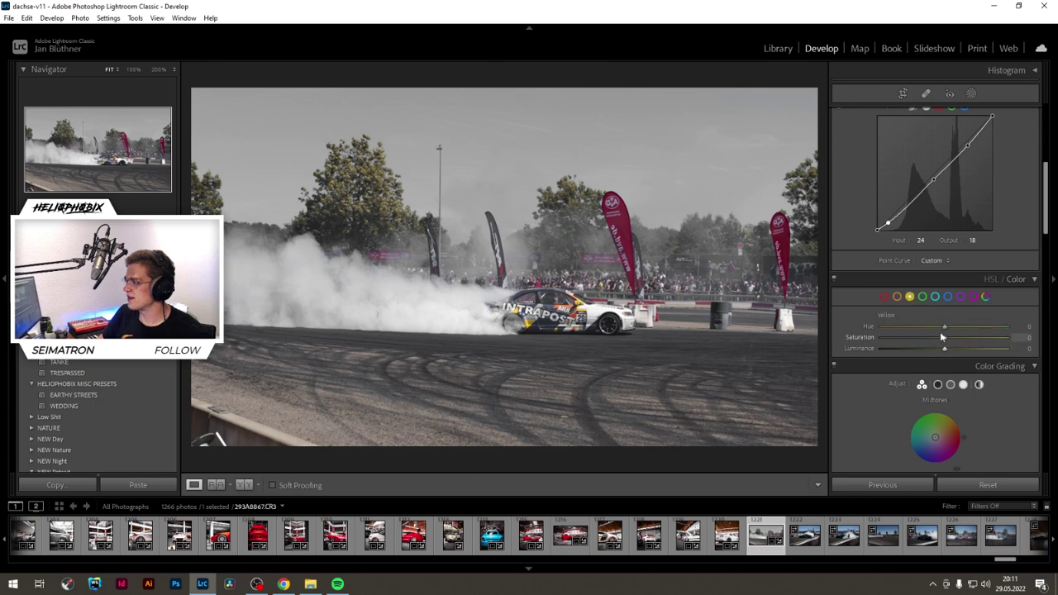
{"action": "left_click_drag", "start_coordinate": [945, 326], "coordinate": [834, 331]}
{"action": "left_click_drag", "start_coordinate": [899, 333], "coordinate": [929, 333]}
{"action": "left_click", "coordinate": [923, 296]}
{"action": "left_click_drag", "start_coordinate": [945, 338], "coordinate": [901, 340]}
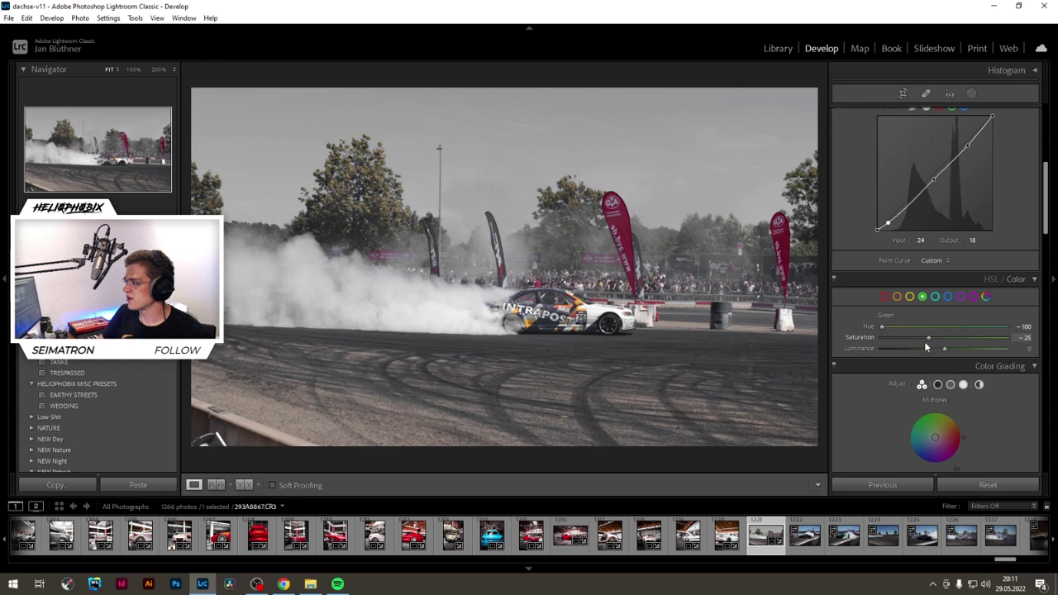
Step: Set the purple hue to +100 and saturation to -82, and mute the magentas while raising their hue
{"action": "left_click", "coordinate": [960, 297]}
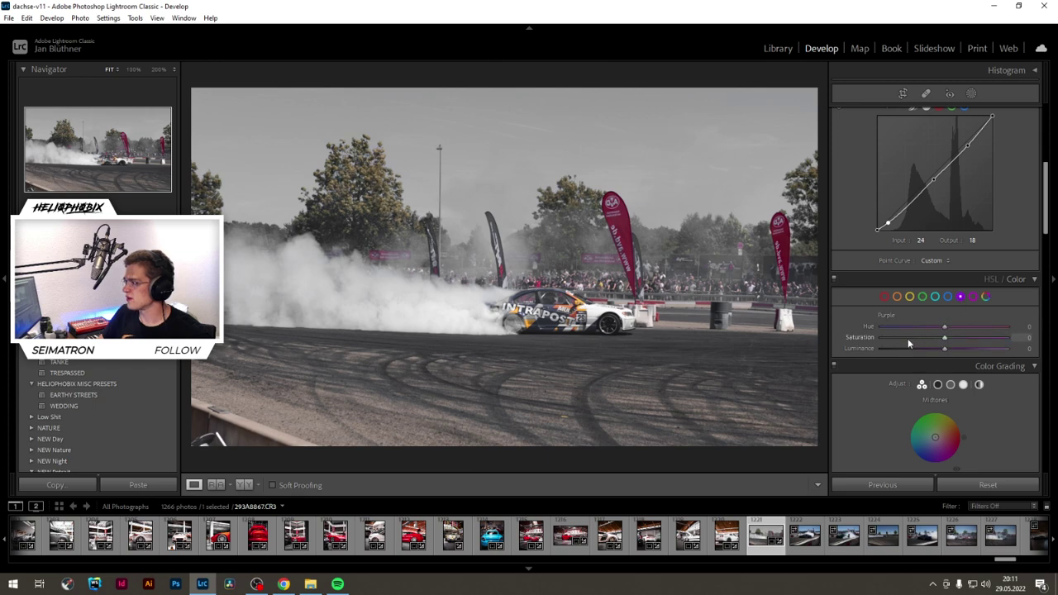
{"action": "left_click", "coordinate": [972, 298]}
{"action": "left_click_drag", "start_coordinate": [917, 338], "coordinate": [881, 339]}
{"action": "left_click_drag", "start_coordinate": [945, 327], "coordinate": [1010, 325]}
{"action": "left_click", "coordinate": [960, 297]}
{"action": "left_click_drag", "start_coordinate": [882, 337], "coordinate": [893, 337]}
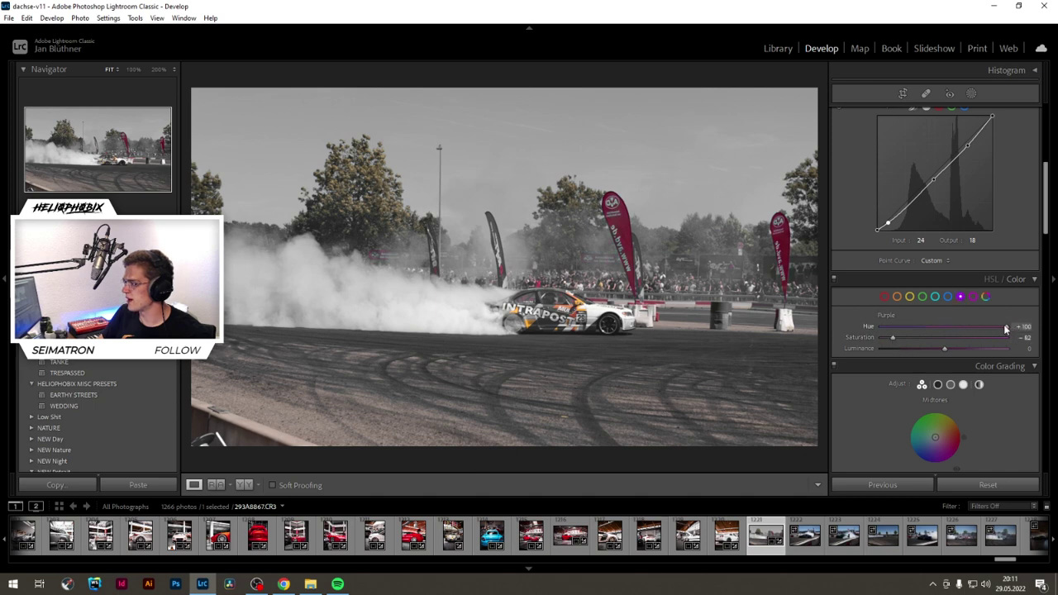
Step: Fine-tune the magentas to hue +83 and saturation -89, and set the photo's exposure to +0.66
{"action": "left_click", "coordinate": [973, 296]}
{"action": "left_click_drag", "start_coordinate": [1004, 327], "coordinate": [994, 329]}
{"action": "left_click_drag", "start_coordinate": [883, 337], "coordinate": [890, 338]}
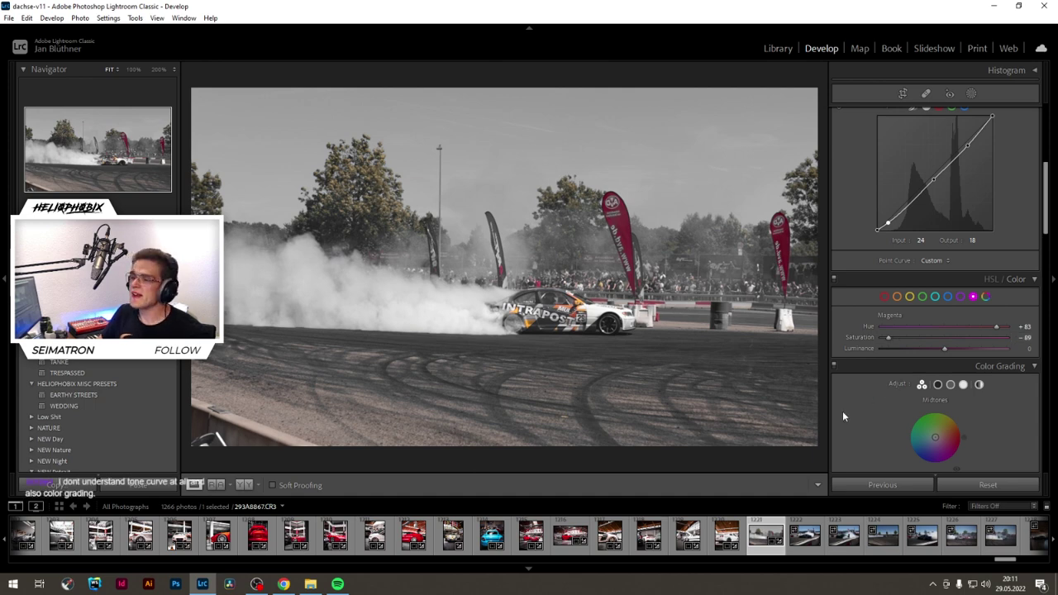
{"action": "scroll", "coordinate": [852, 388], "scroll_direction": "up", "scroll_amount": 5}
{"action": "left_click_drag", "start_coordinate": [949, 228], "coordinate": [950, 229]}
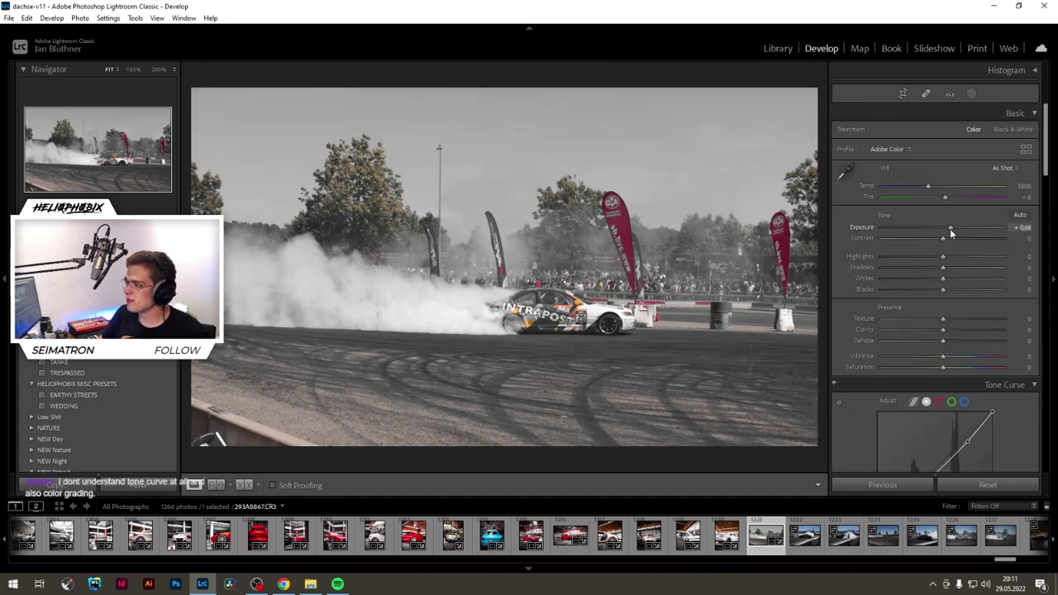
Step: Switch to Chrome and bring its window with the Instagram night tram post onto this screen at full size
{"action": "left_click", "coordinate": [284, 584]}
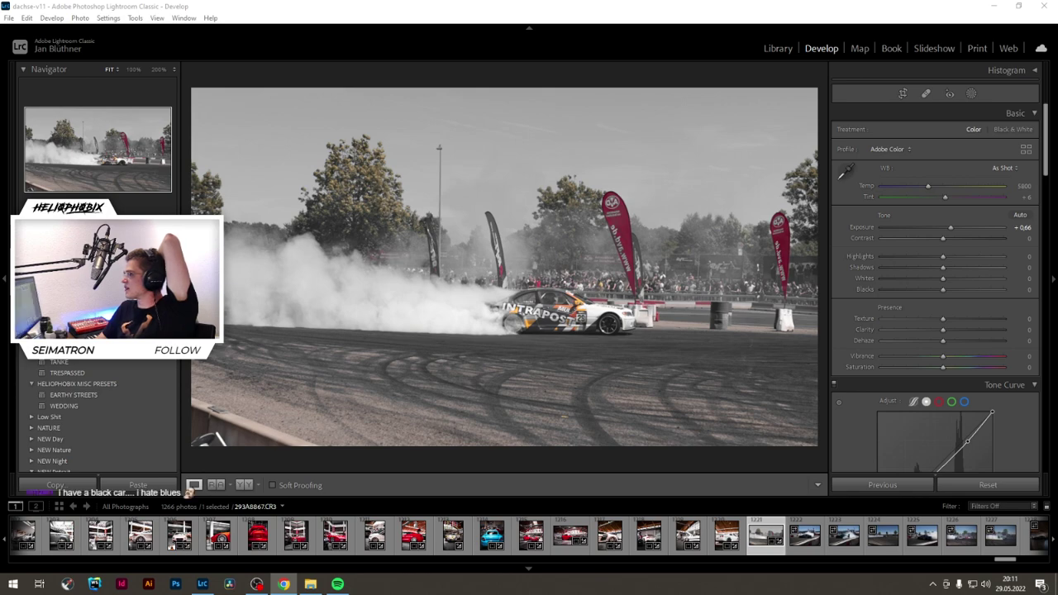
{"action": "left_click_drag", "start_coordinate": [1057, 207], "coordinate": [596, 57]}
{"action": "double_click", "coordinate": [616, 106]}
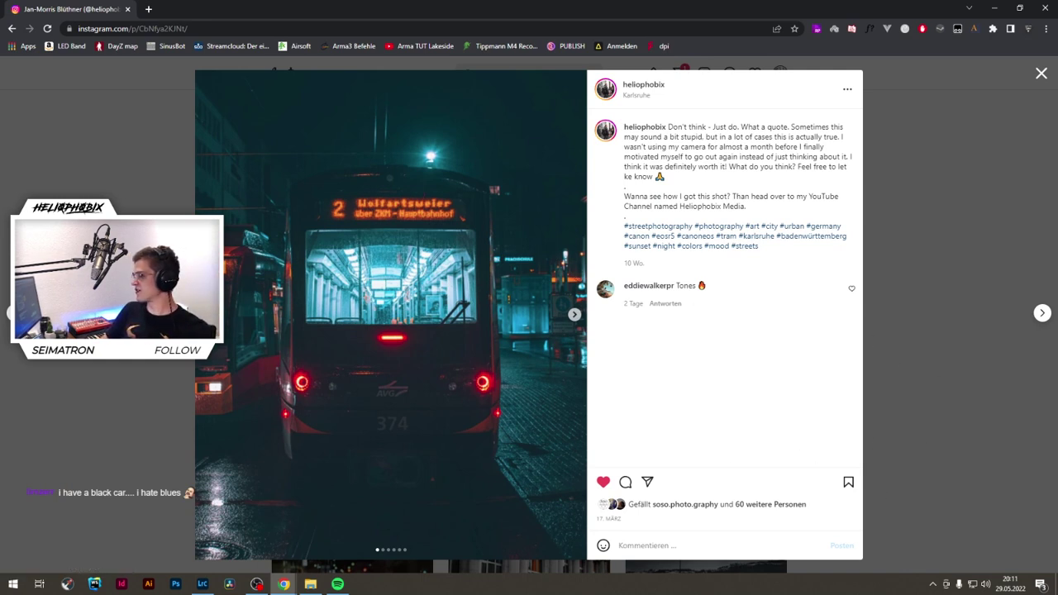
Step: Close the night tram post, look over the photo grid of the Instagram profile, and switch back to Lightroom Classic
{"action": "key", "text": "Escape"}
{"action": "scroll", "coordinate": [324, 390], "scroll_direction": "up", "scroll_amount": 18}
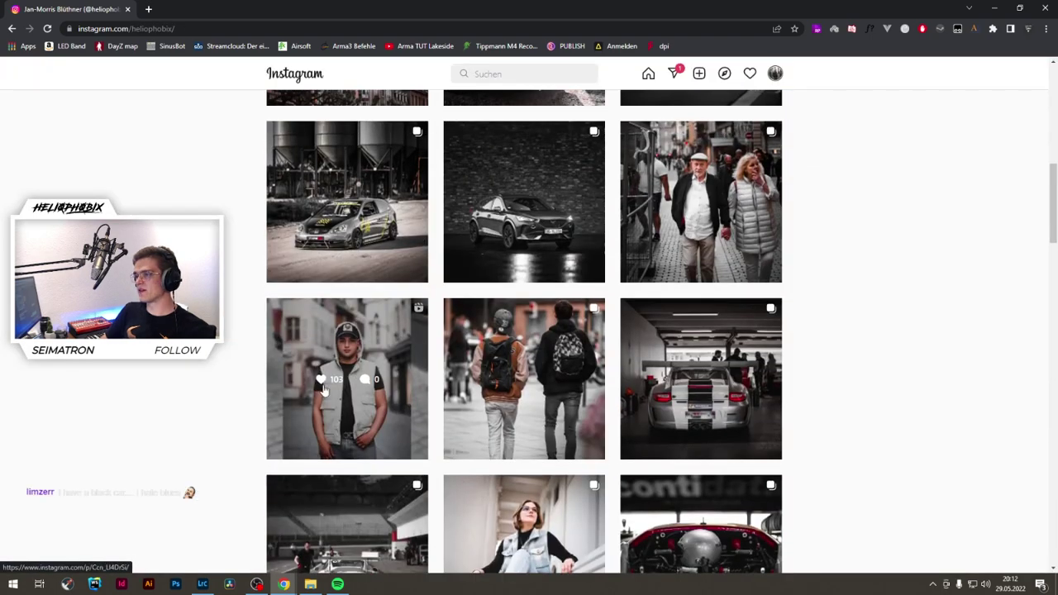
{"action": "scroll", "coordinate": [323, 388], "scroll_direction": "down", "scroll_amount": 2}
{"action": "scroll", "coordinate": [347, 372], "scroll_direction": "up", "scroll_amount": 1}
{"action": "scroll", "coordinate": [373, 354], "scroll_direction": "up", "scroll_amount": 1}
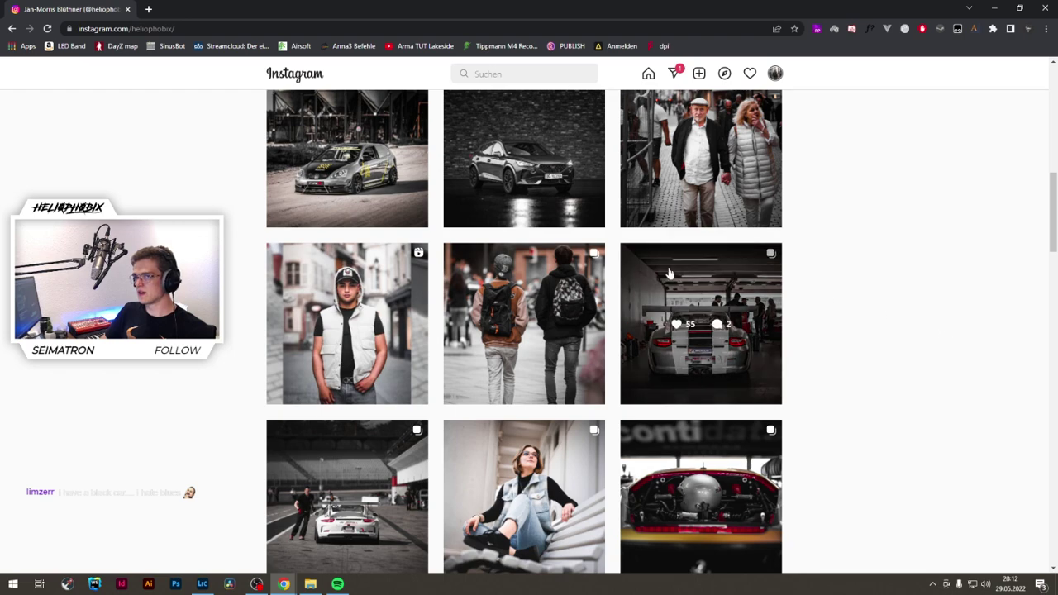
{"action": "left_click", "coordinate": [1046, 7]}
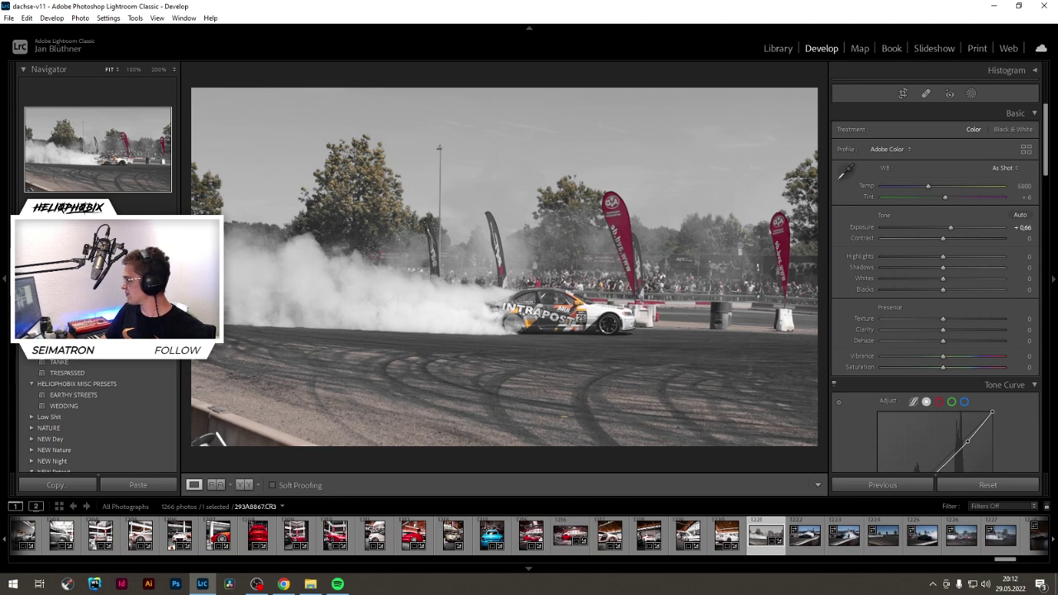
{"action": "left_click", "coordinate": [283, 583]}
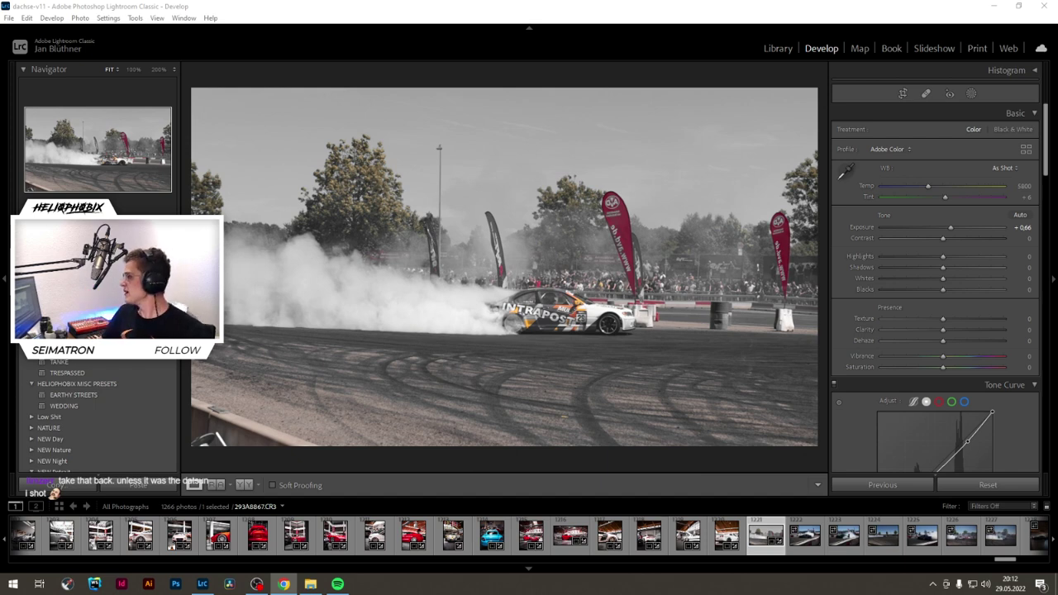
Step: Try a contrast of +100 on the drift car photo and reset the contrast to its default
{"action": "scroll", "coordinate": [835, 433], "scroll_direction": "down", "scroll_amount": 2}
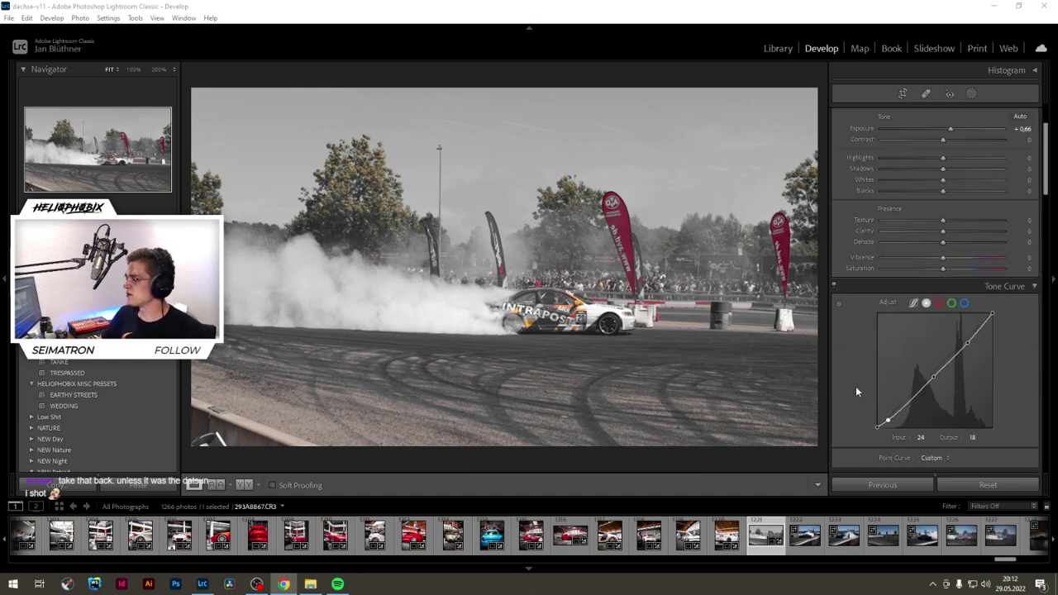
{"action": "scroll", "coordinate": [857, 392], "scroll_direction": "up", "scroll_amount": 2}
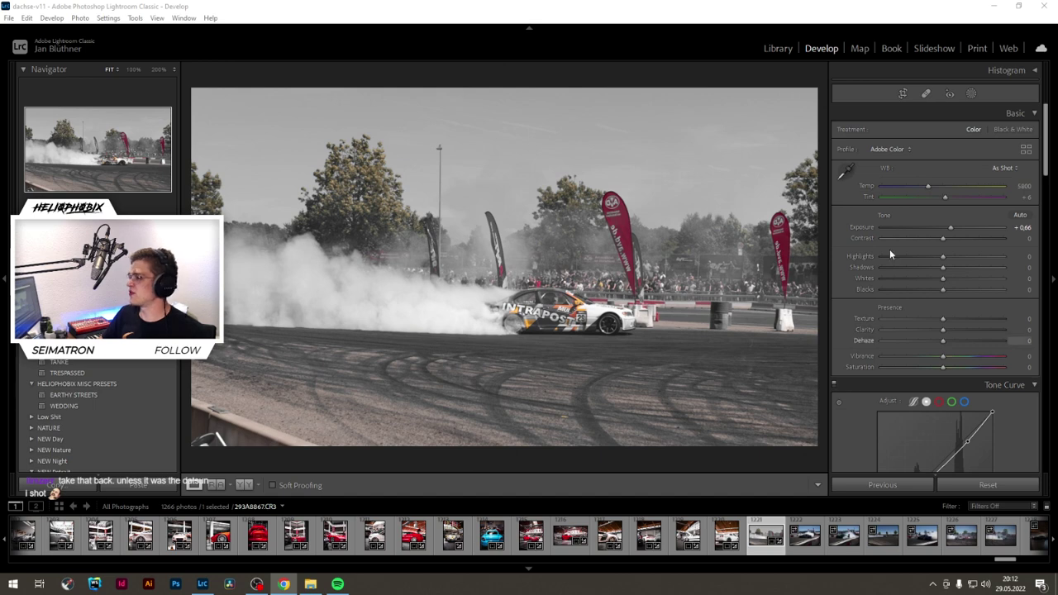
{"action": "left_click_drag", "start_coordinate": [940, 241], "coordinate": [1007, 240]}
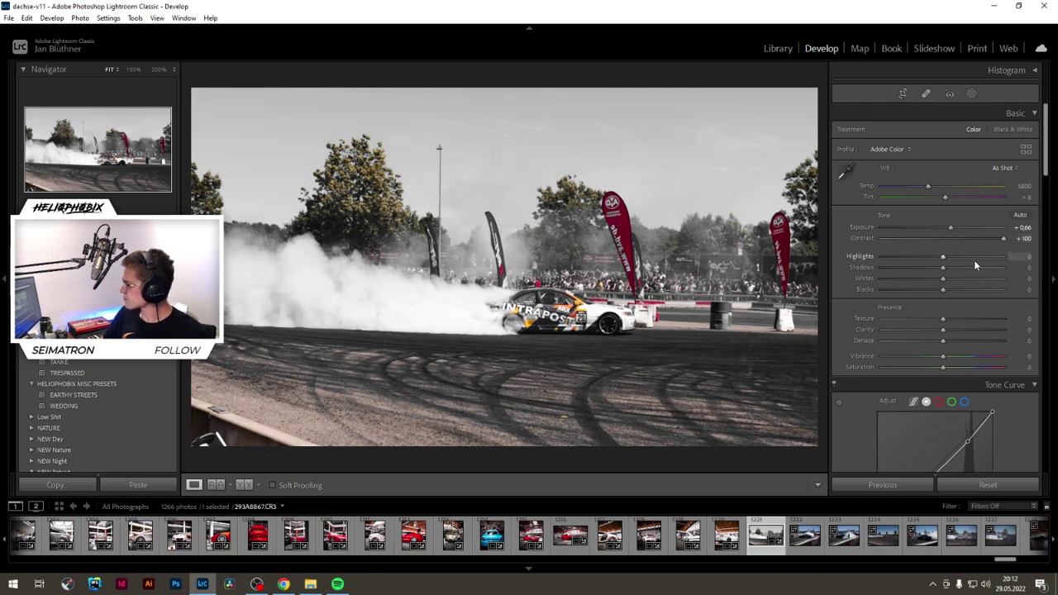
{"action": "double_click", "coordinate": [863, 238]}
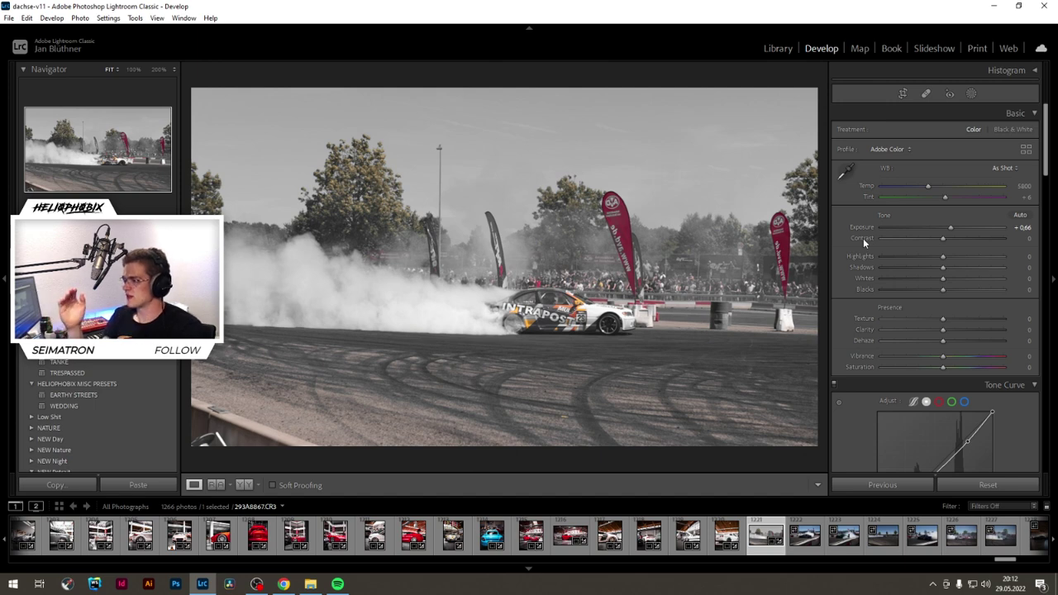
Step: Try contrast at +58 and +100, inspect the car and asphalt at 100% zoom, and reset the contrast
{"action": "left_click_drag", "start_coordinate": [942, 239], "coordinate": [978, 238]}
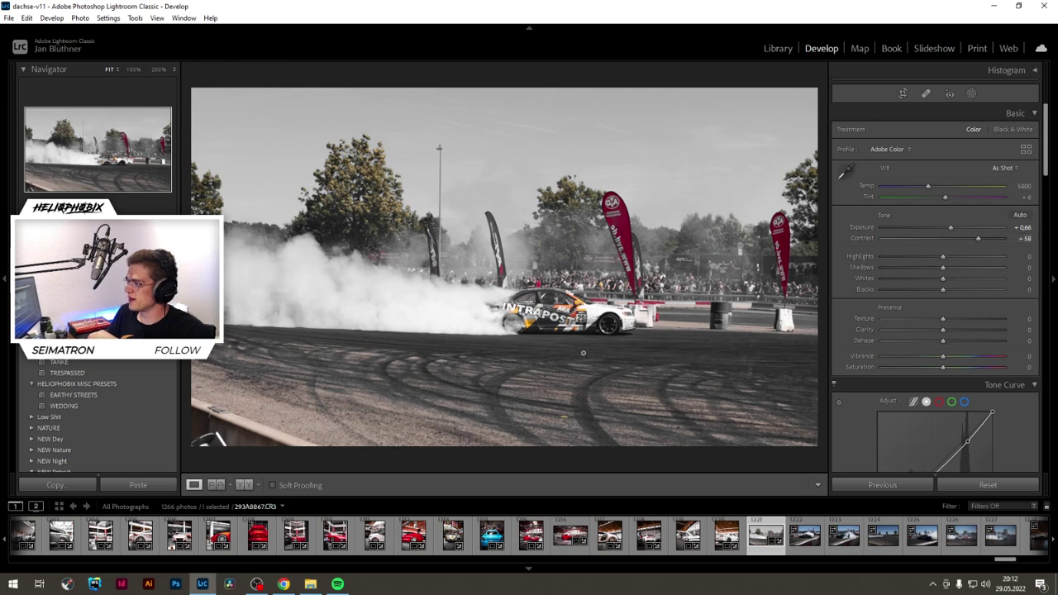
{"action": "left_click_drag", "start_coordinate": [978, 238], "coordinate": [1016, 248]}
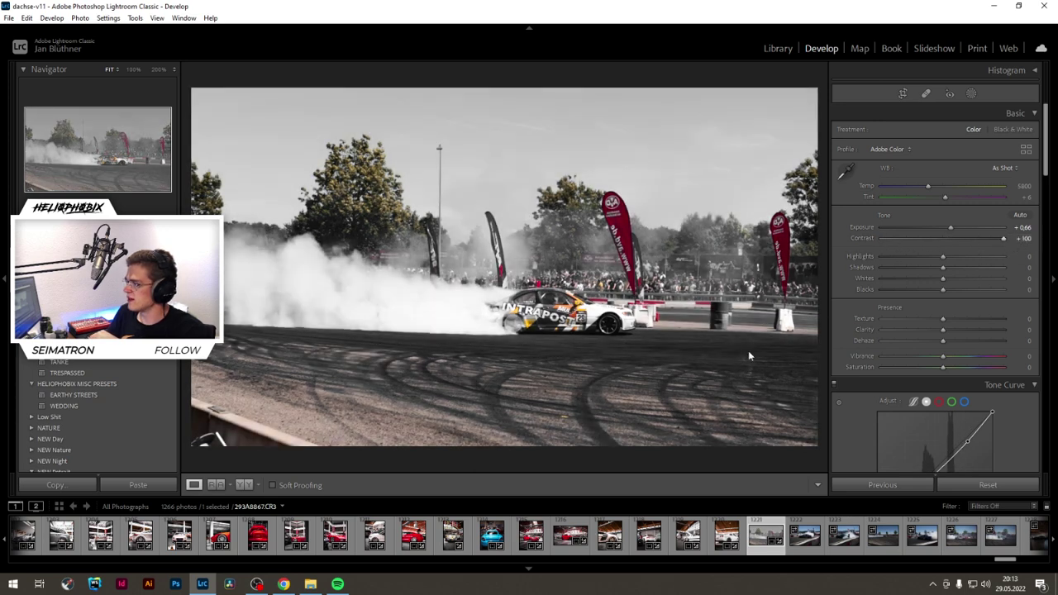
{"action": "left_click", "coordinate": [560, 354]}
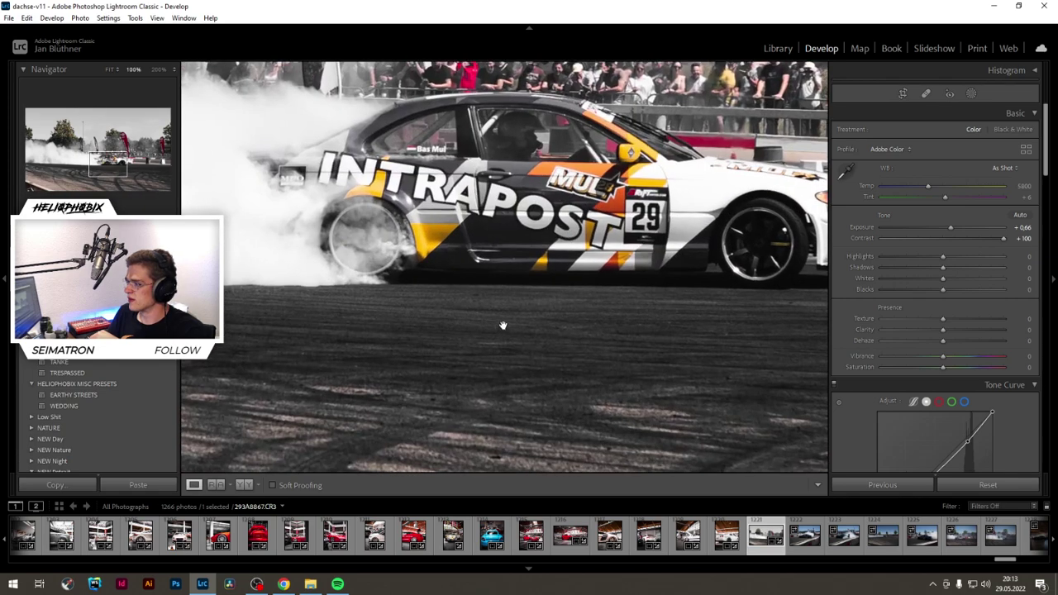
{"action": "mouse_move", "coordinate": [1003, 238]}
{"action": "left_mouse_down"}
{"action": "mouse_move", "coordinate": [911, 240]}
{"action": "mouse_move", "coordinate": [1005, 238]}
{"action": "left_mouse_up"}
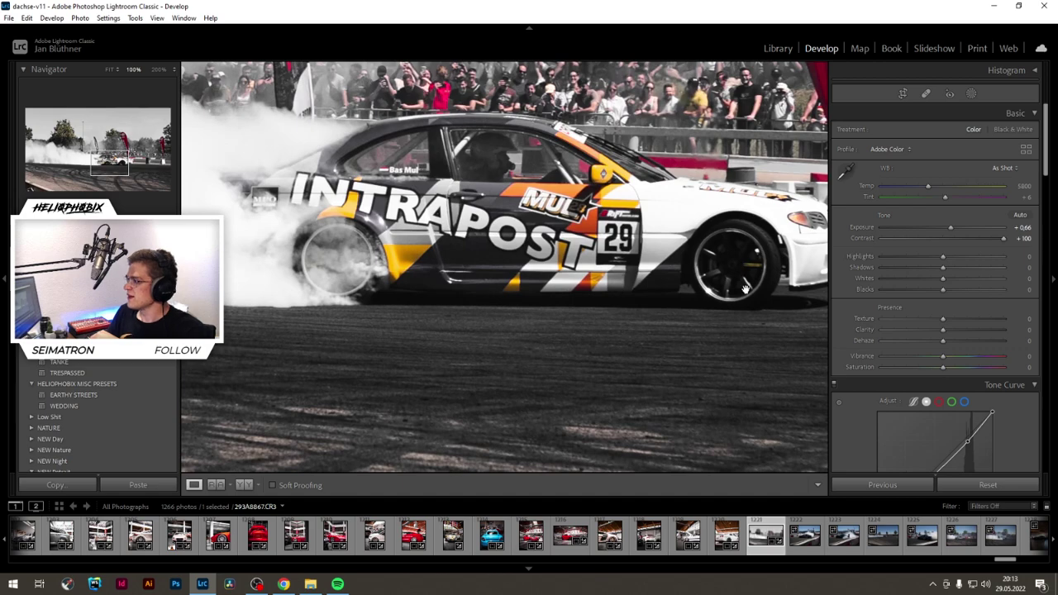
{"action": "left_click", "coordinate": [860, 239]}
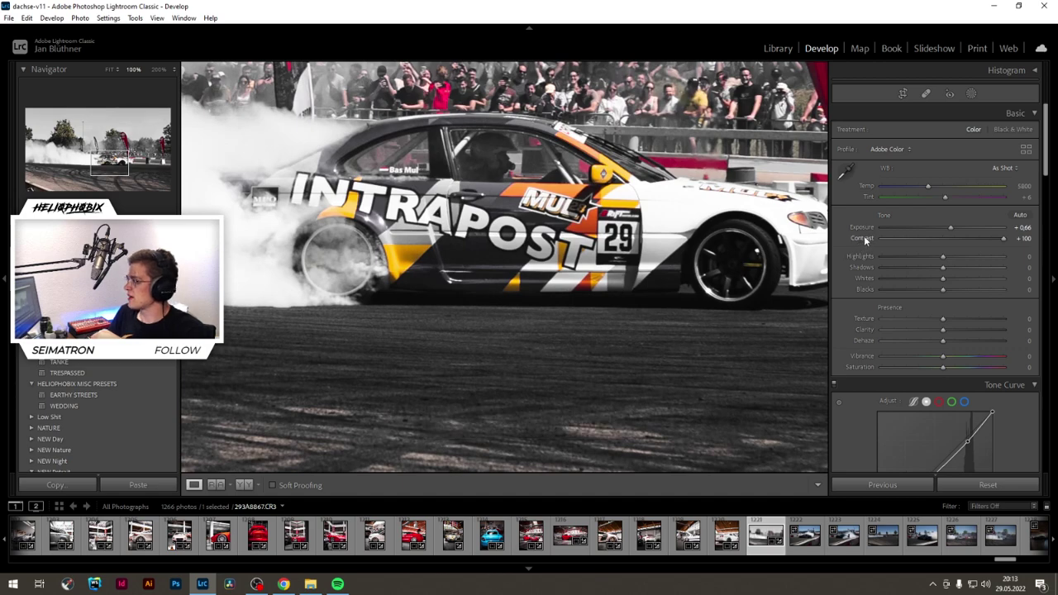
{"action": "double_click", "coordinate": [862, 237]}
{"action": "left_click", "coordinate": [644, 345]}
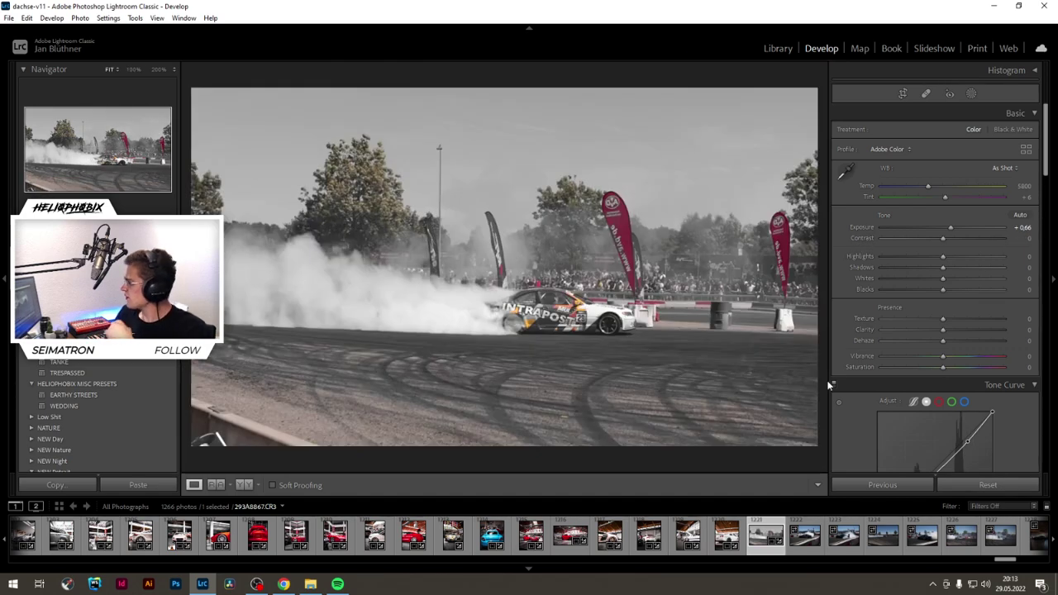
Step: Reset the tone curve to linear and add anchor points in its midtones and shadows
{"action": "scroll", "coordinate": [860, 389], "scroll_direction": "down", "scroll_amount": 5}
{"action": "scroll", "coordinate": [866, 392], "scroll_direction": "up", "scroll_amount": 3}
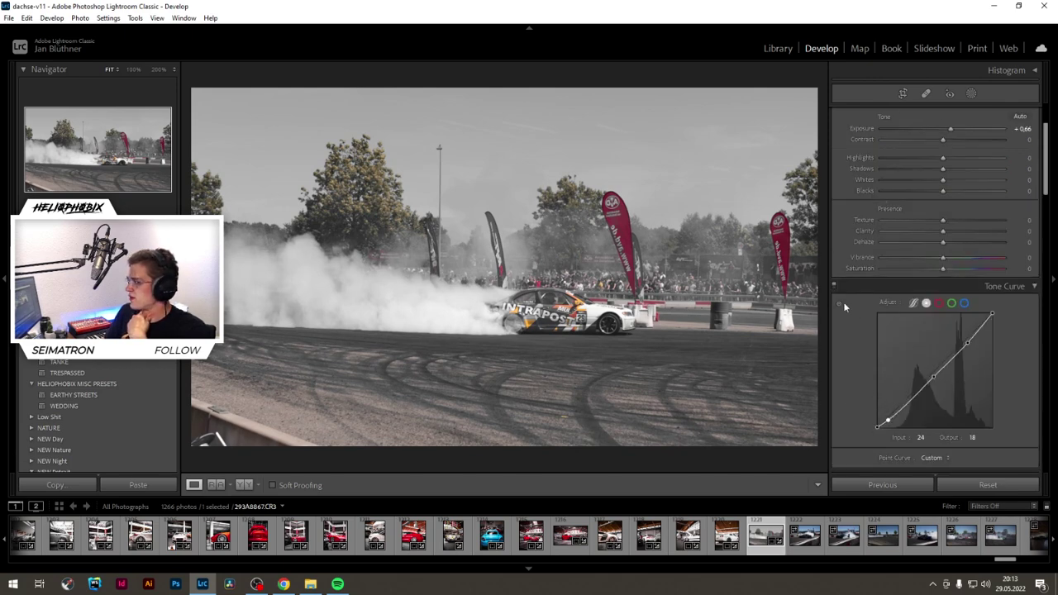
{"action": "double_click", "coordinate": [886, 303]}
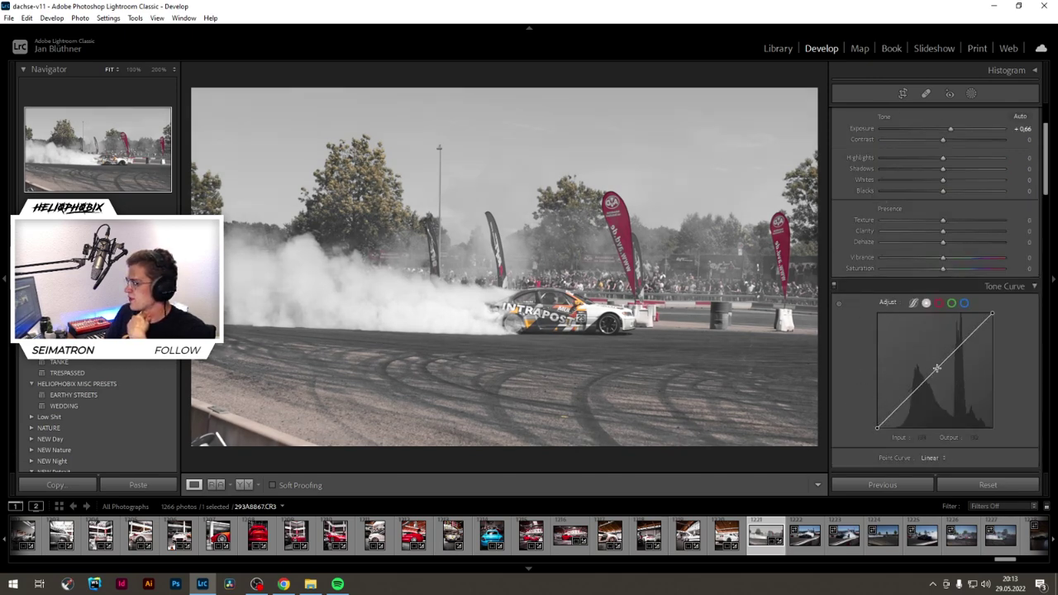
{"action": "left_click", "coordinate": [935, 370]}
{"action": "left_click", "coordinate": [911, 397]}
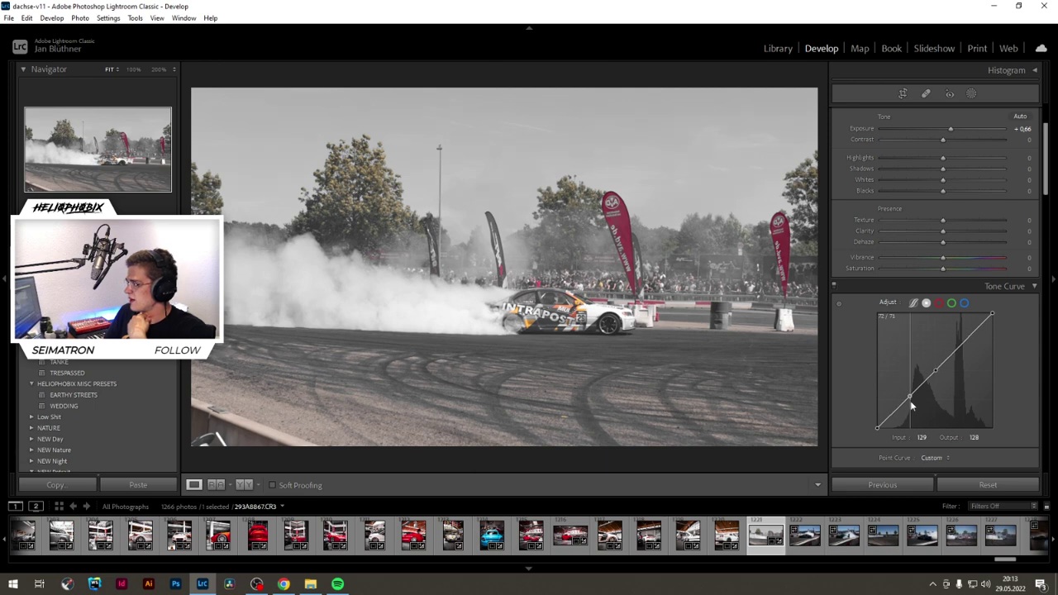